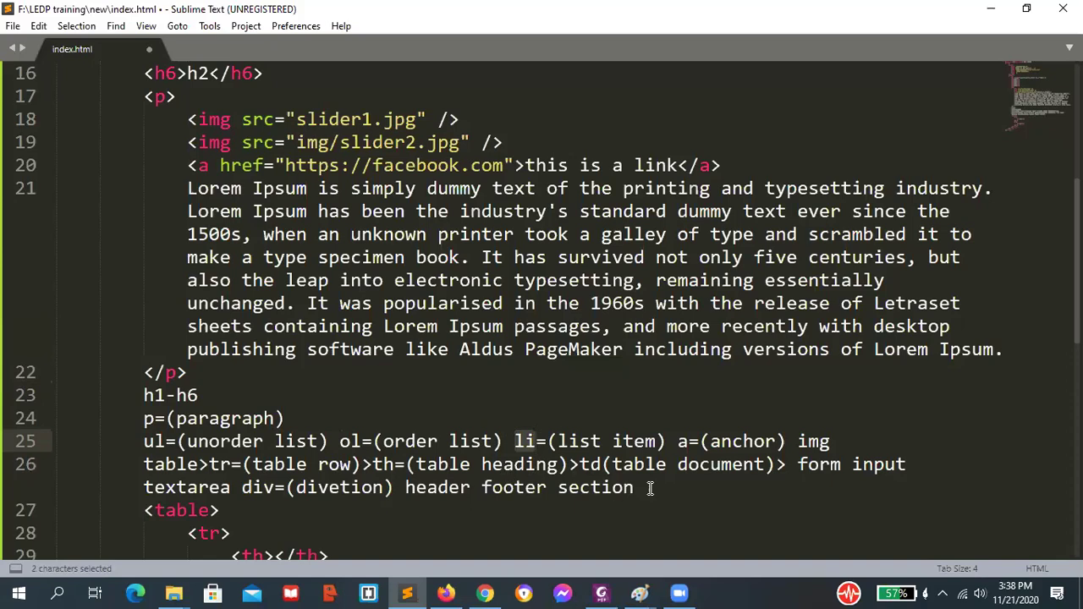
Review the table row and heading notes on line 26 of index.html, then view the rendered page in Firefox
{"action": "scroll", "coordinate": [488, 413], "scroll_direction": "down", "scroll_amount": 3}
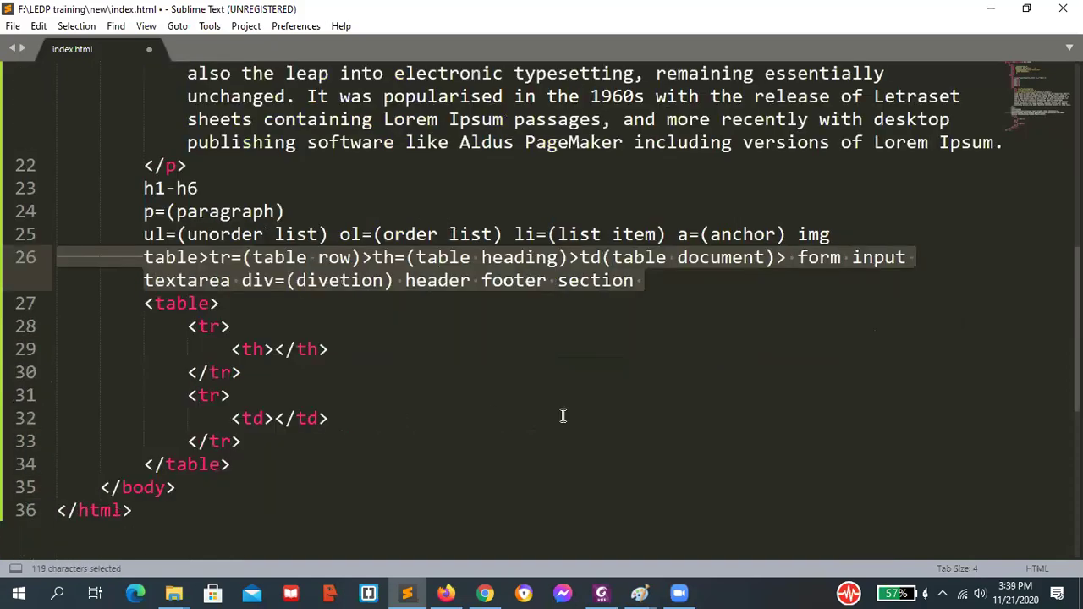
{"action": "scroll", "coordinate": [401, 457], "scroll_direction": "up", "scroll_amount": 2}
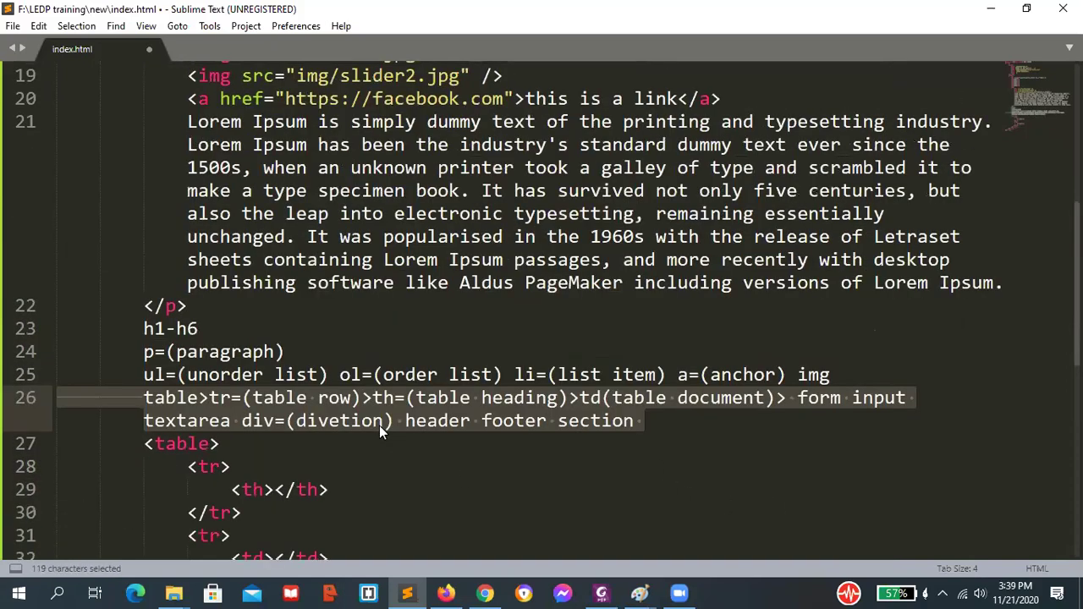
{"action": "scroll", "coordinate": [380, 432], "scroll_direction": "up", "scroll_amount": 1}
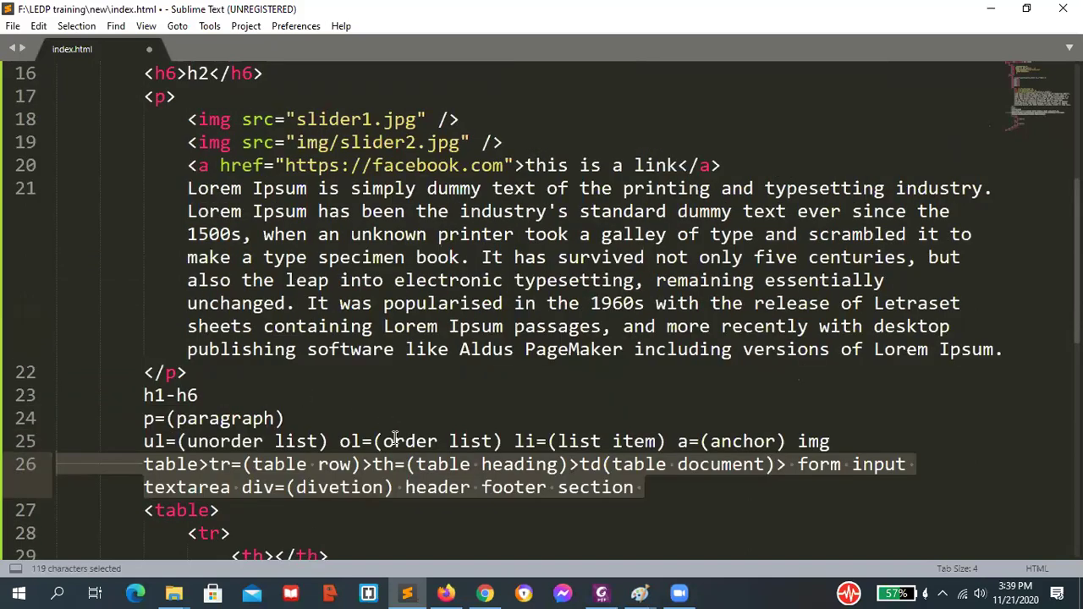
{"action": "left_click", "coordinate": [465, 440]}
{"action": "left_click", "coordinate": [416, 441]}
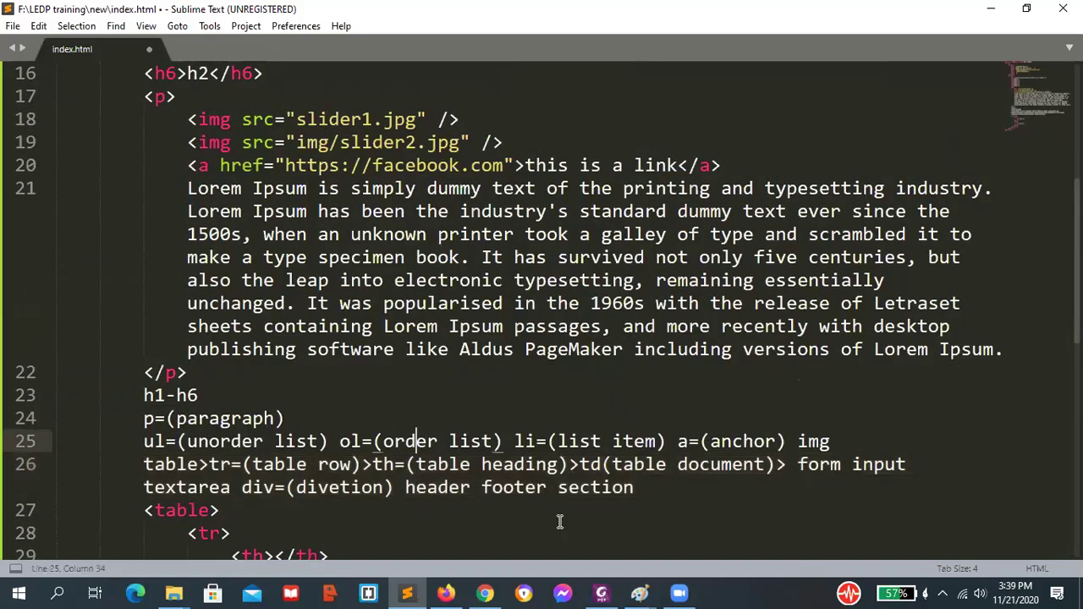
{"action": "left_click_drag", "start_coordinate": [143, 463], "coordinate": [581, 463]}
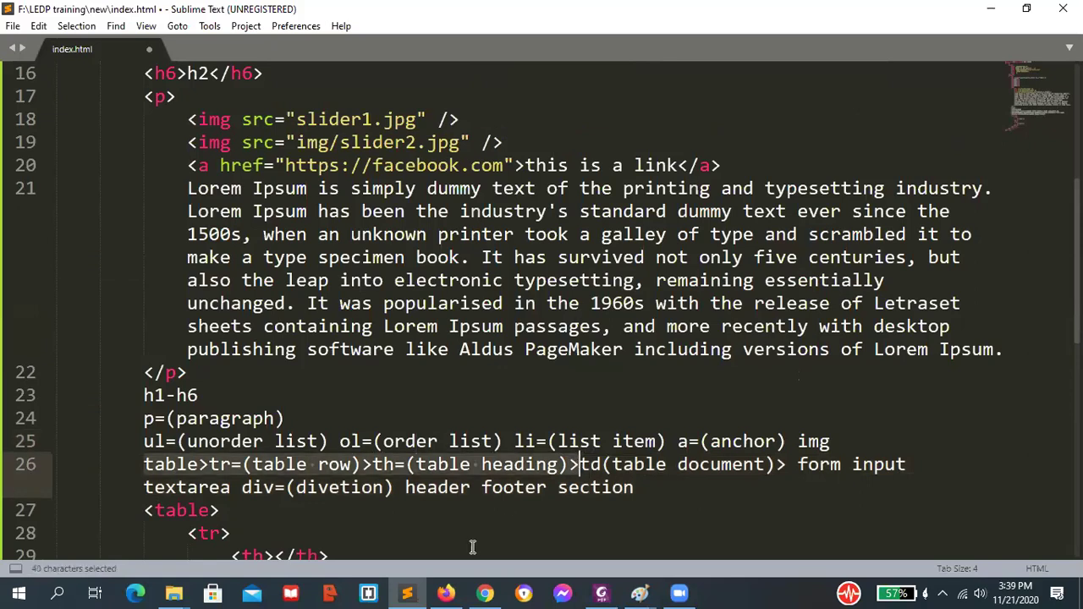
{"action": "left_click", "coordinate": [484, 593]}
{"action": "left_click", "coordinate": [485, 593]}
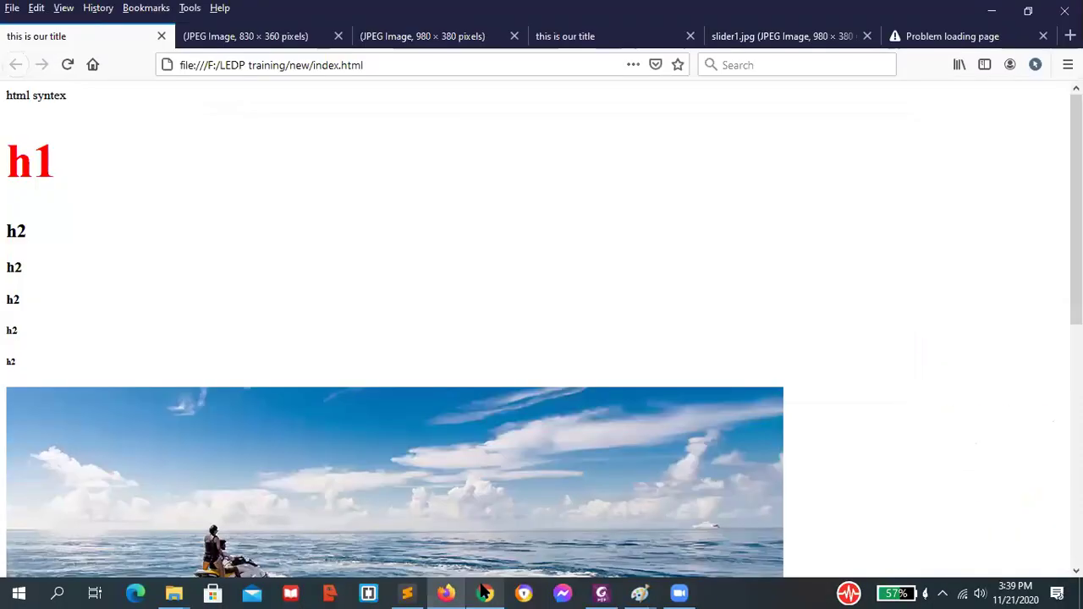
Cycle through the open windows, return YouTube to its home feed, then go to the sololearn Google results
{"action": "left_click", "coordinate": [709, 14]}
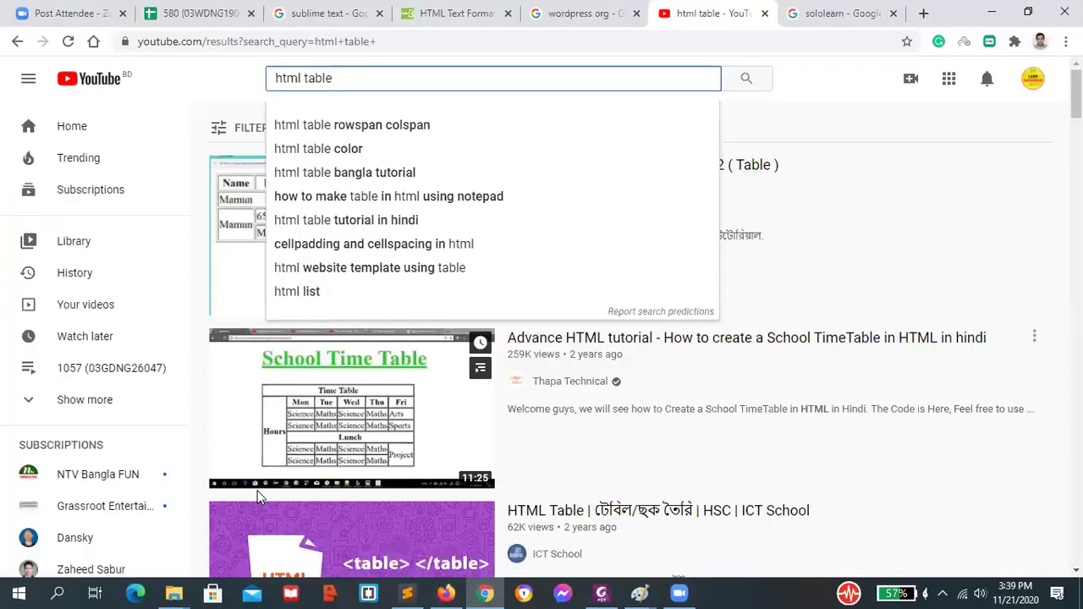
{"action": "left_click", "coordinate": [405, 592]}
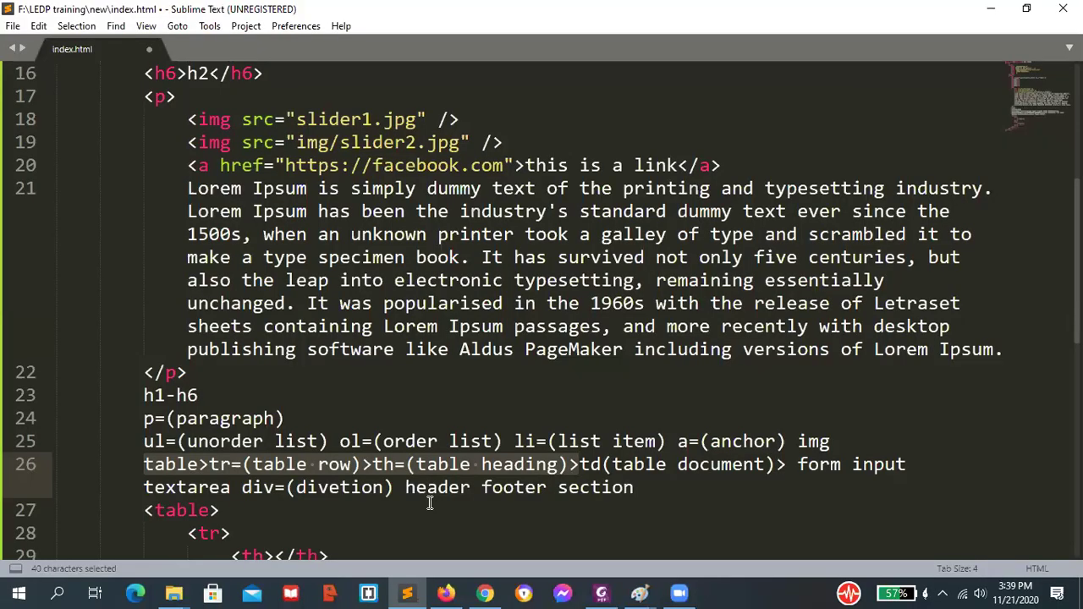
{"action": "key", "text": "alt+Tab"}
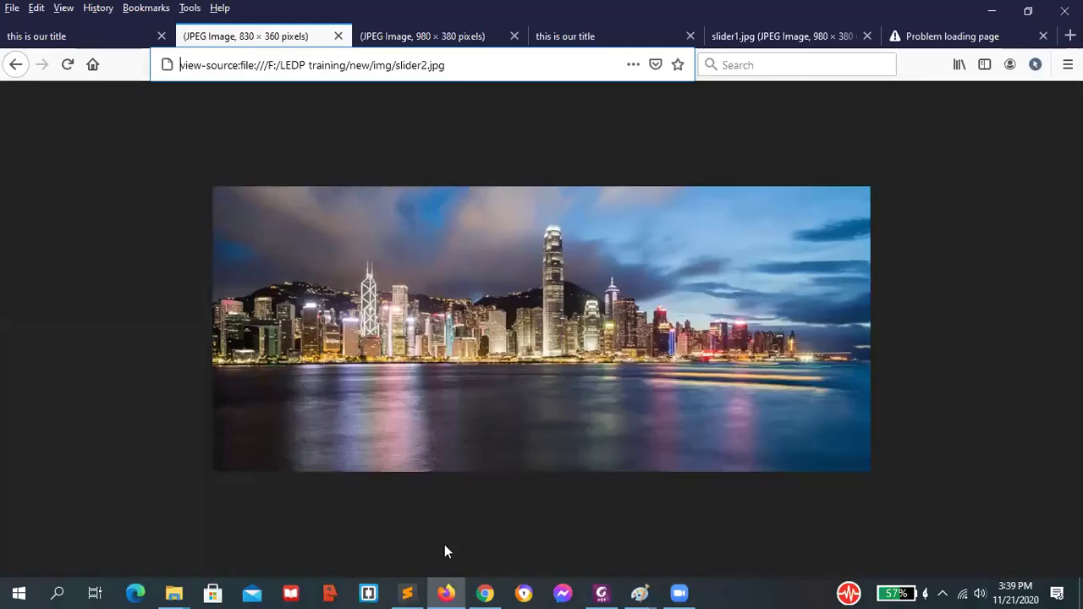
{"action": "key", "text": "alt+Tab"}
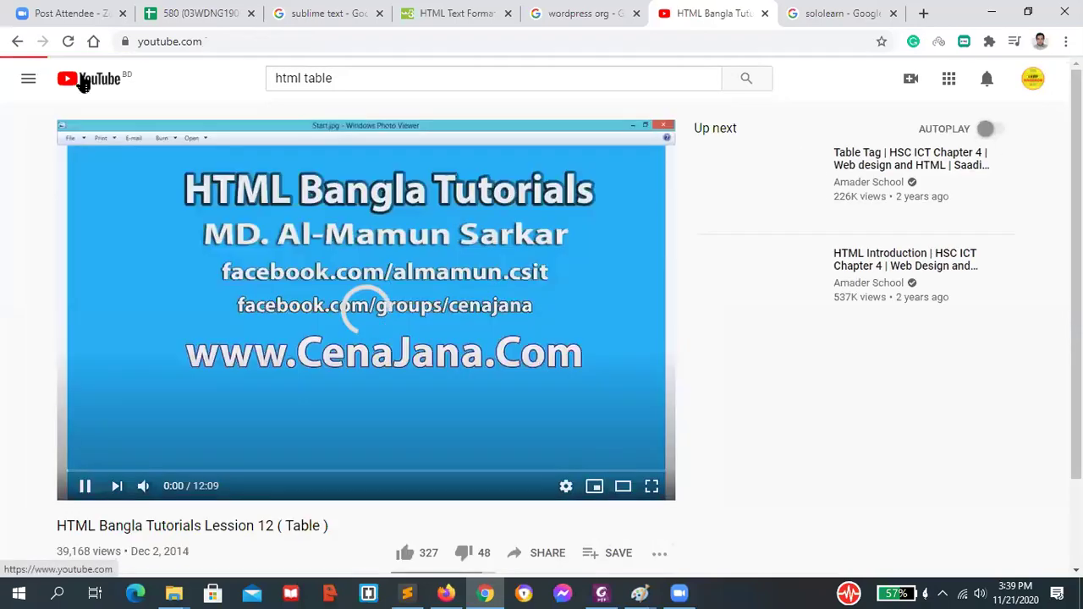
{"action": "left_click", "coordinate": [83, 85]}
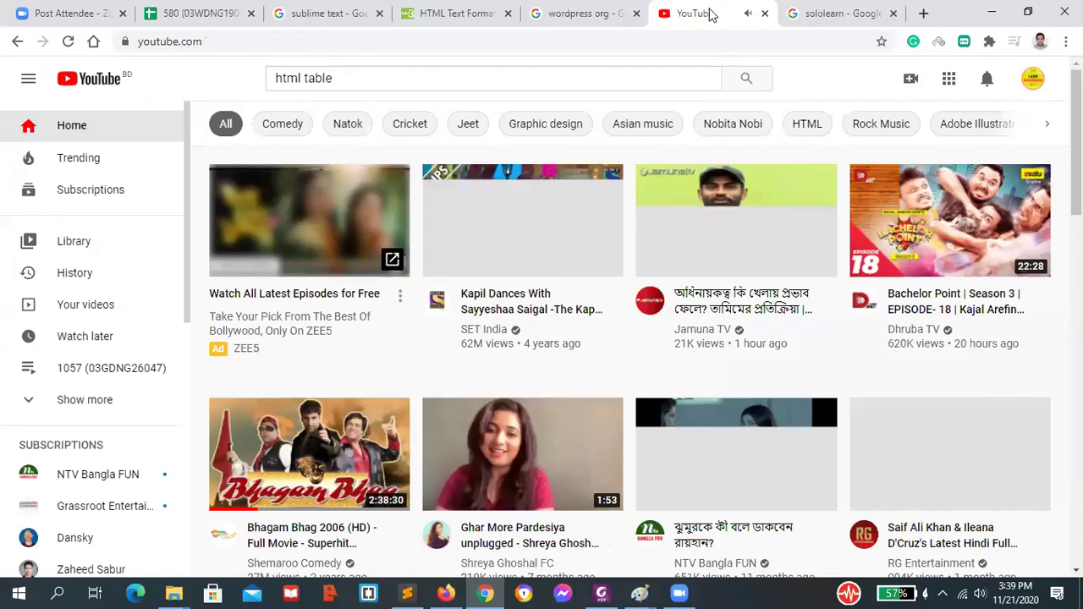
{"action": "left_click", "coordinate": [789, 9]}
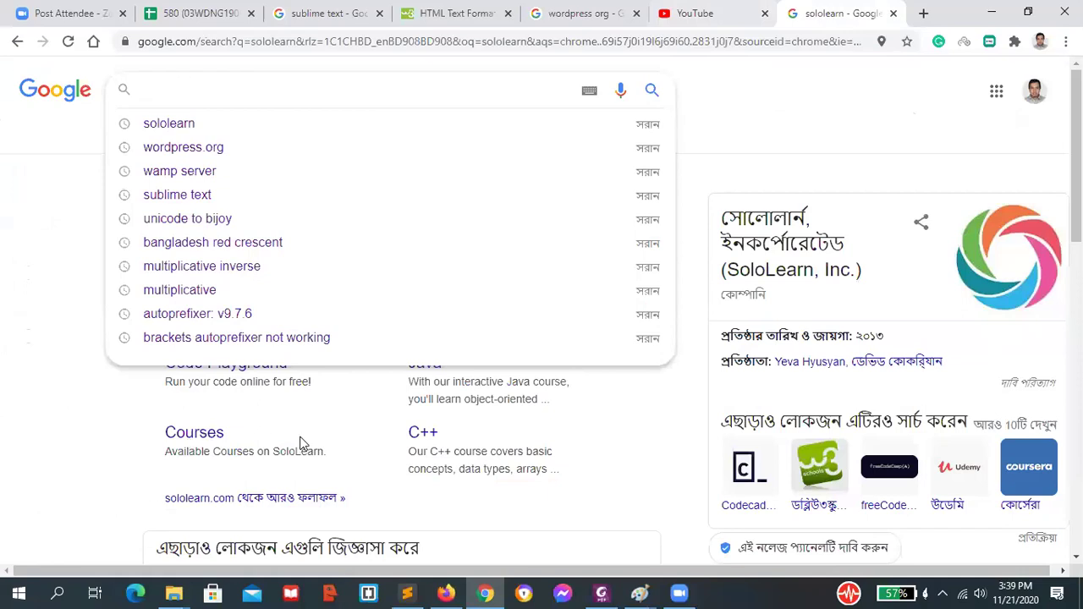
Annotate the sololearn results page by outlining the Google logo, search box, header and footer
{"action": "scroll", "coordinate": [304, 440], "scroll_direction": "down", "scroll_amount": 10}
{"action": "scroll", "coordinate": [524, 411], "scroll_direction": "up", "scroll_amount": 10}
{"action": "left_click", "coordinate": [609, 397]}
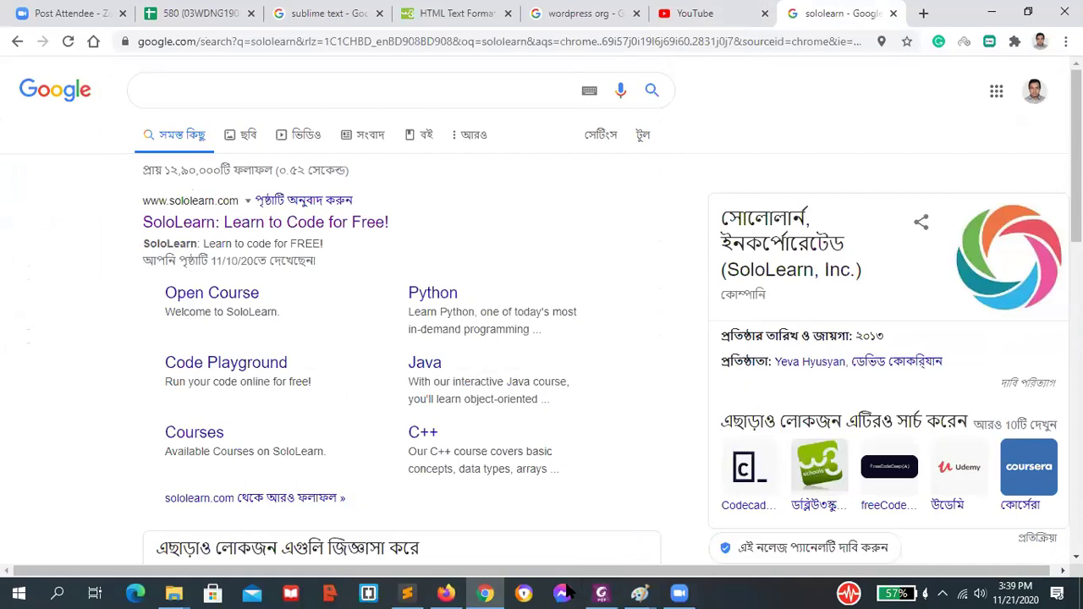
{"action": "left_click", "coordinate": [566, 592]}
{"action": "left_click_drag", "start_coordinate": [3, 59], "coordinate": [516, 119]}
{"action": "left_click_drag", "start_coordinate": [740, 119], "coordinate": [1064, 142]}
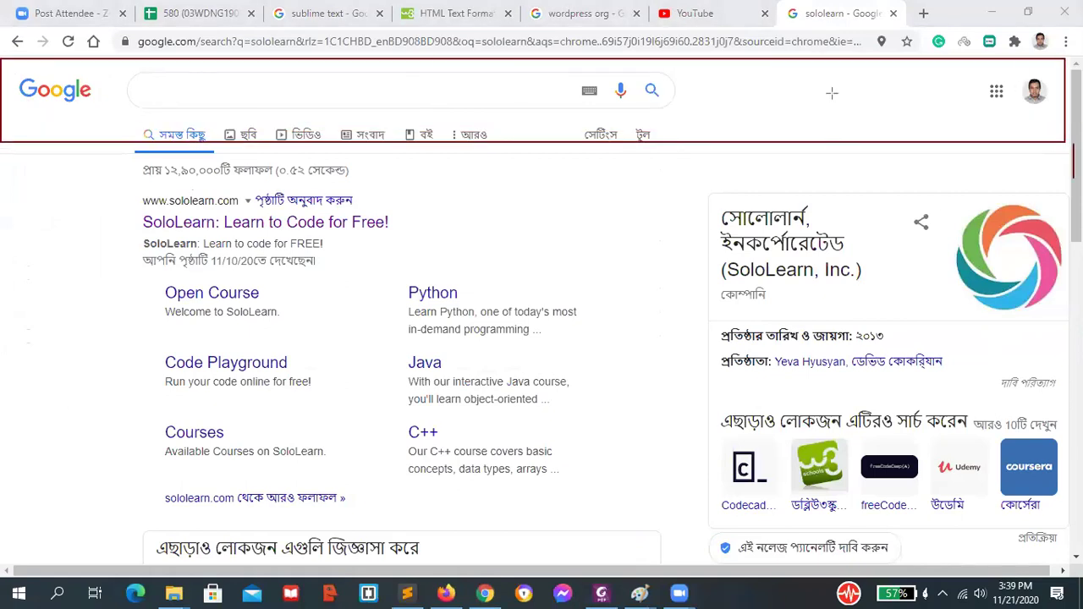
{"action": "scroll", "coordinate": [797, 66], "scroll_direction": "down", "scroll_amount": 2}
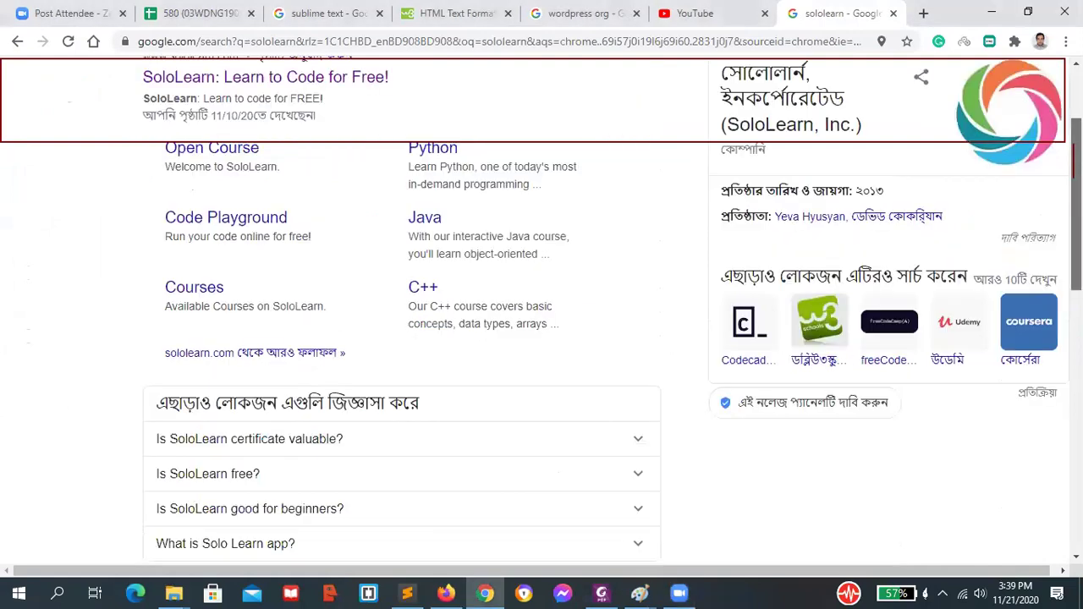
{"action": "scroll", "coordinate": [928, 513], "scroll_direction": "down", "scroll_amount": 10}
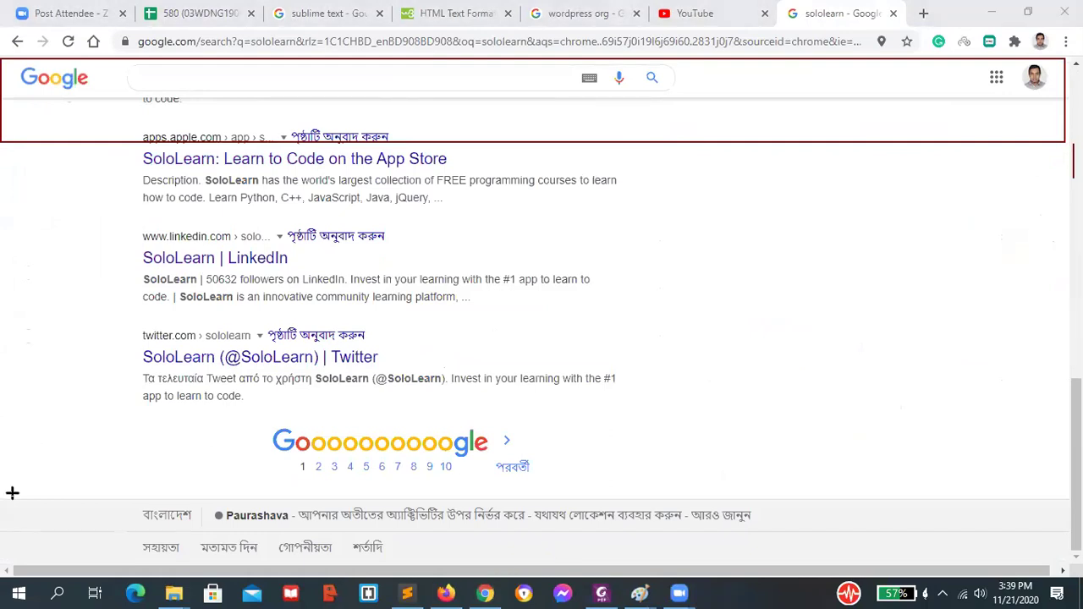
{"action": "mouse_move", "coordinate": [570, 528]}
{"action": "left_mouse_down"}
{"action": "mouse_move", "coordinate": [1032, 555]}
{"action": "mouse_move", "coordinate": [1061, 576]}
{"action": "left_mouse_up"}
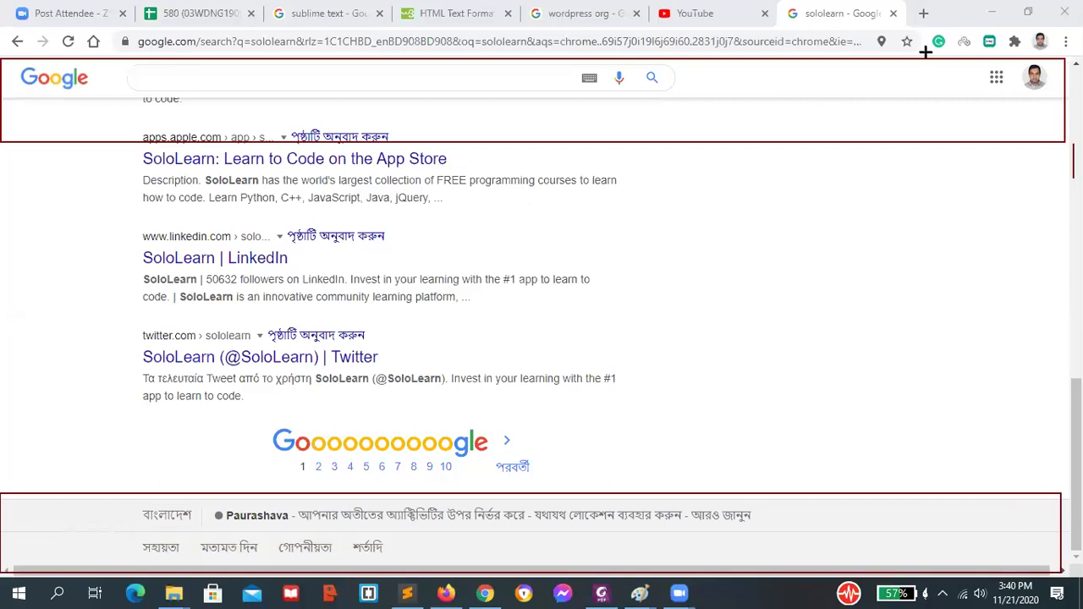
Check the SoloLearn Twitter result, browse page 3 of the results, then go to the W3Schools Formatting tab
{"action": "left_click", "coordinate": [282, 357]}
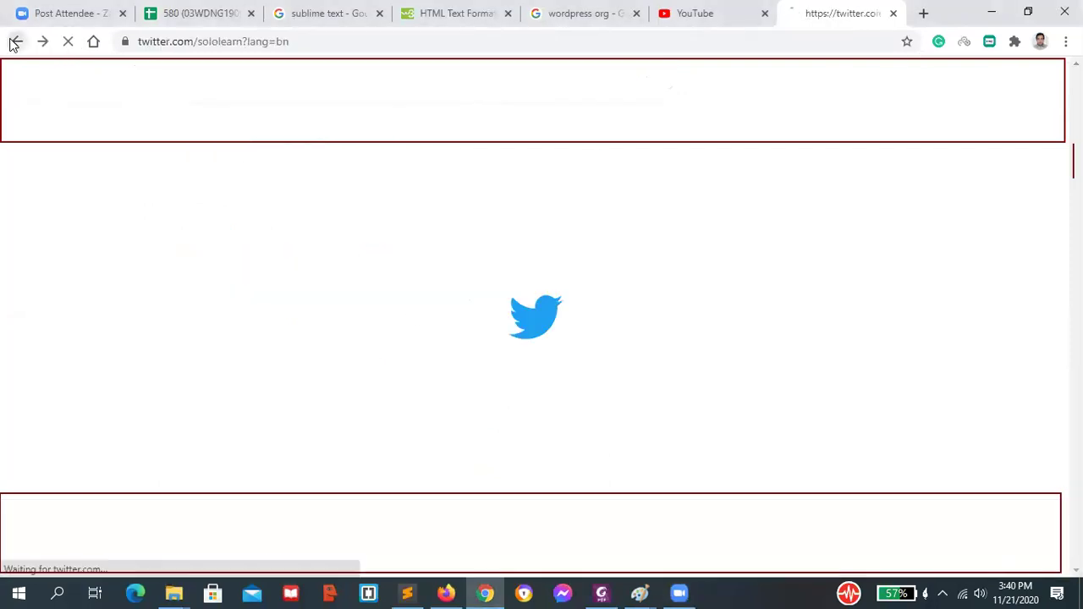
{"action": "left_click", "coordinate": [15, 42]}
{"action": "left_click", "coordinate": [334, 457]}
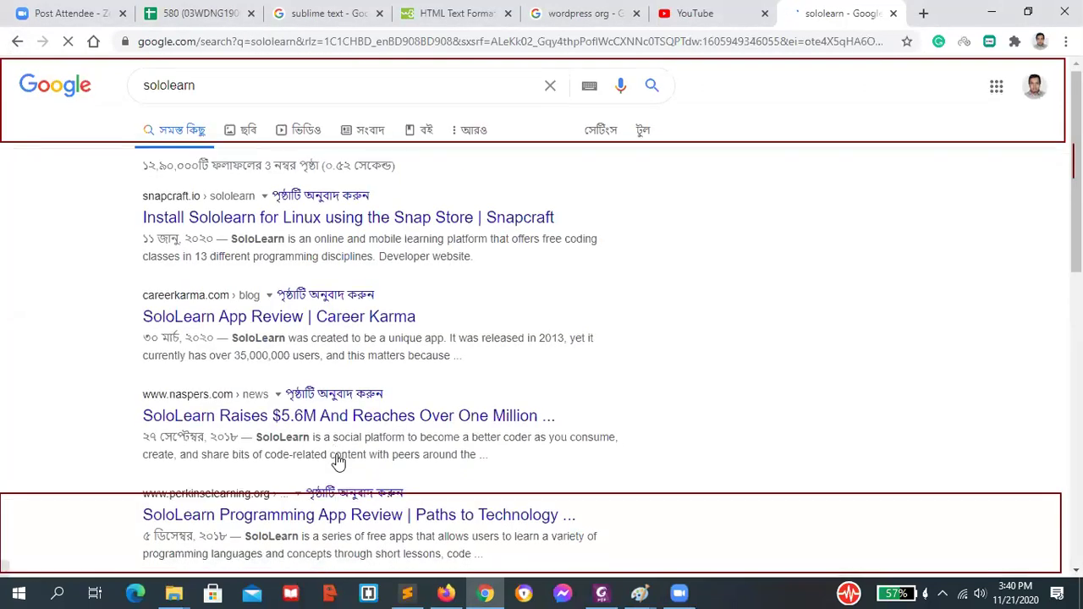
{"action": "scroll", "coordinate": [336, 457], "scroll_direction": "down", "scroll_amount": 10}
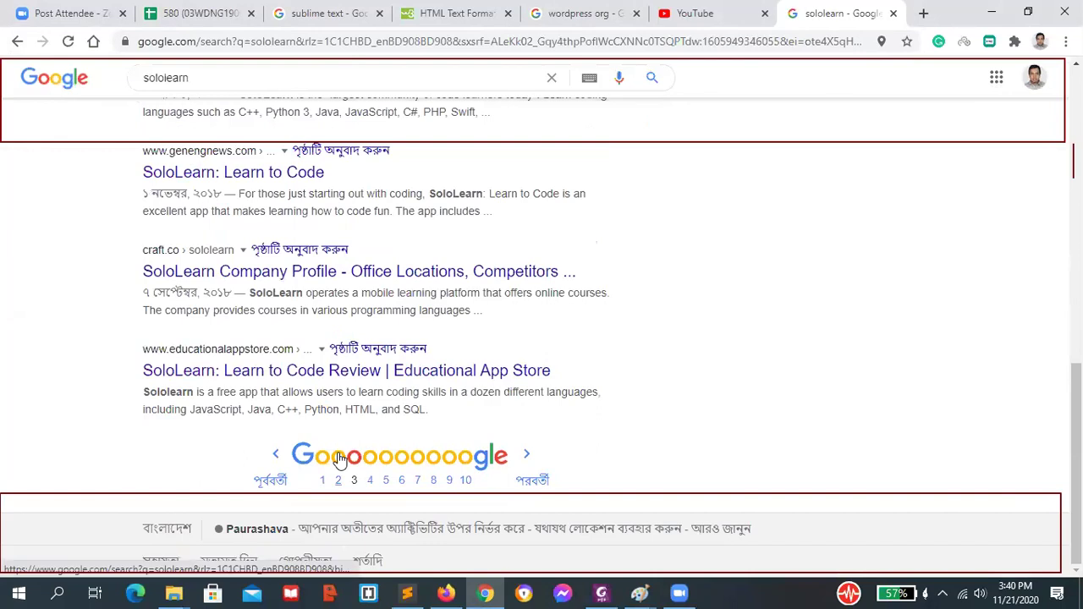
{"action": "scroll", "coordinate": [339, 458], "scroll_direction": "up", "scroll_amount": 9}
{"action": "scroll", "coordinate": [339, 458], "scroll_direction": "down", "scroll_amount": 3}
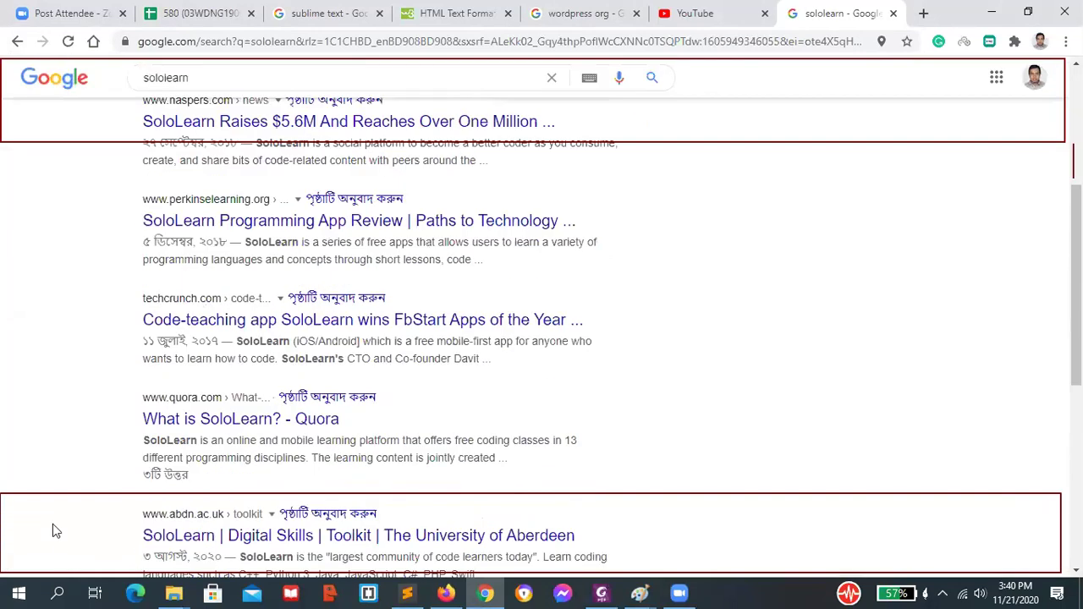
{"action": "scroll", "coordinate": [64, 556], "scroll_direction": "down", "scroll_amount": 5}
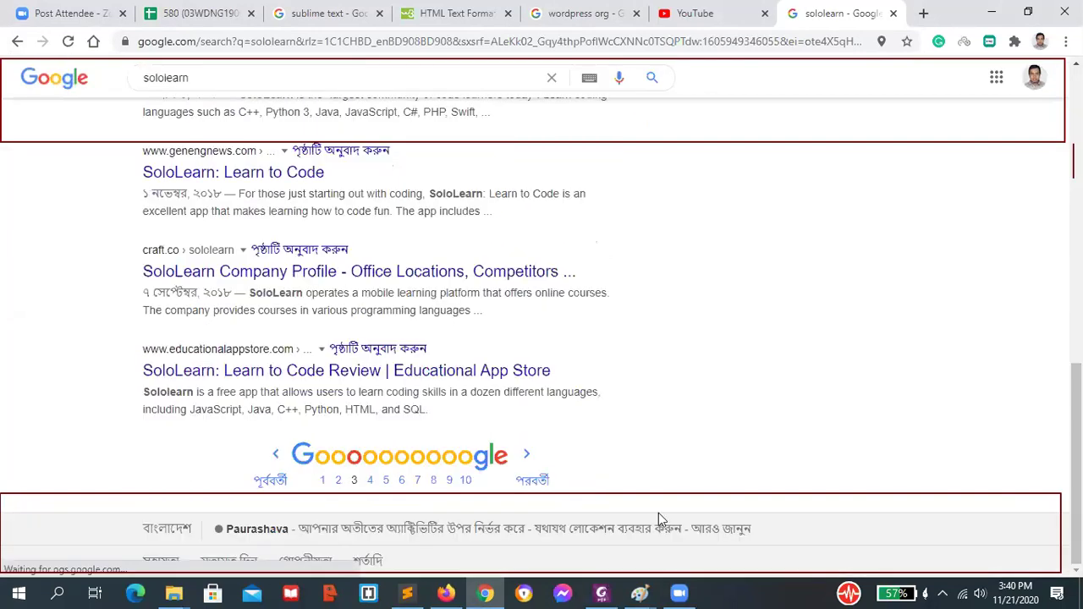
{"action": "scroll", "coordinate": [632, 209], "scroll_direction": "up", "scroll_amount": 9}
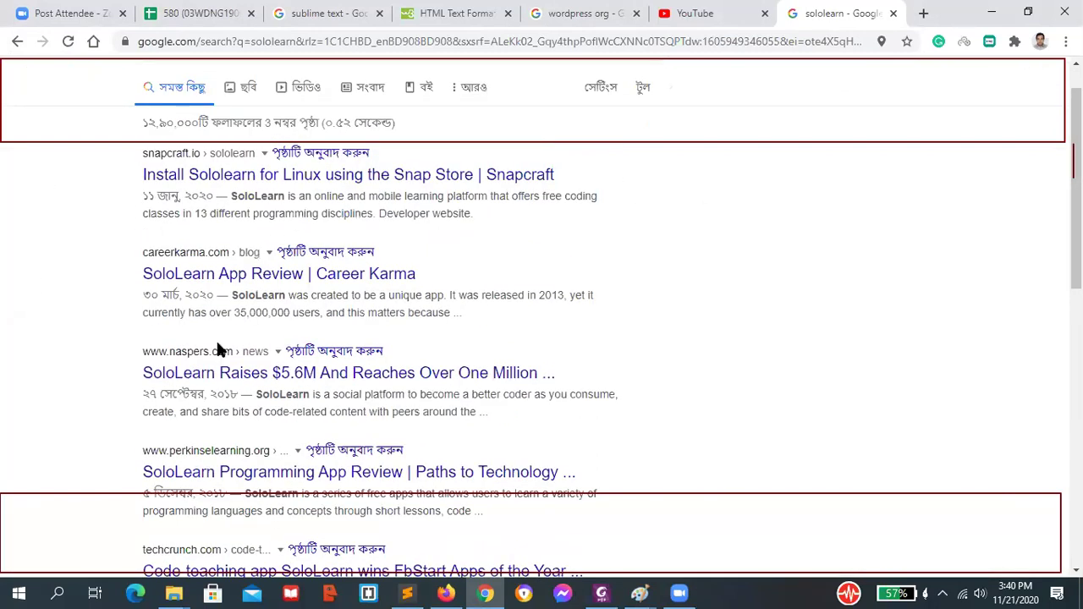
{"action": "scroll", "coordinate": [257, 325], "scroll_direction": "down", "scroll_amount": 9}
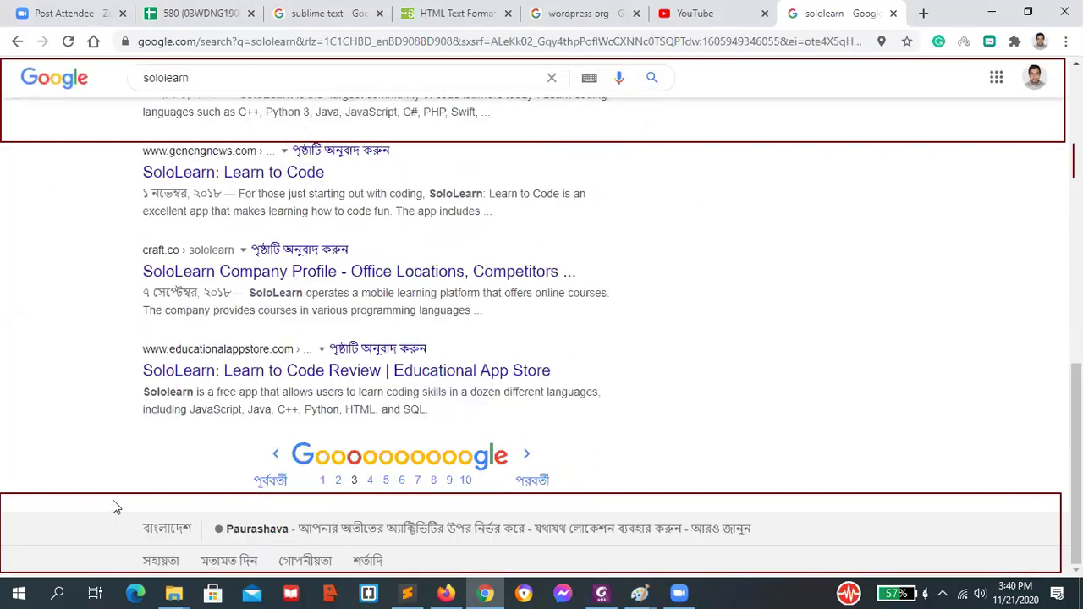
{"action": "scroll", "coordinate": [125, 442], "scroll_direction": "up", "scroll_amount": 8}
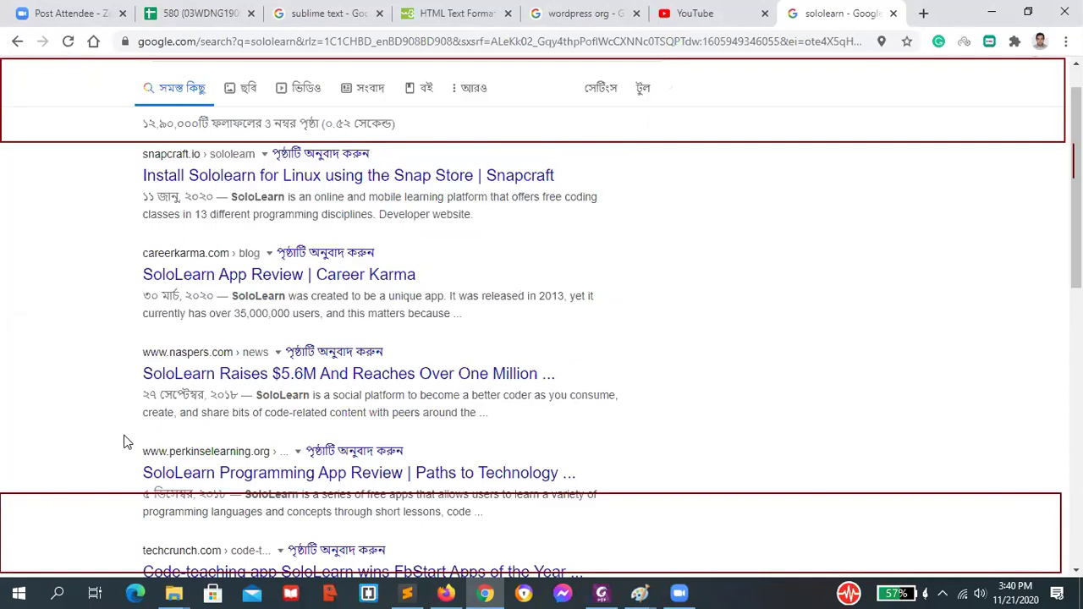
{"action": "scroll", "coordinate": [125, 442], "scroll_direction": "up", "scroll_amount": 1}
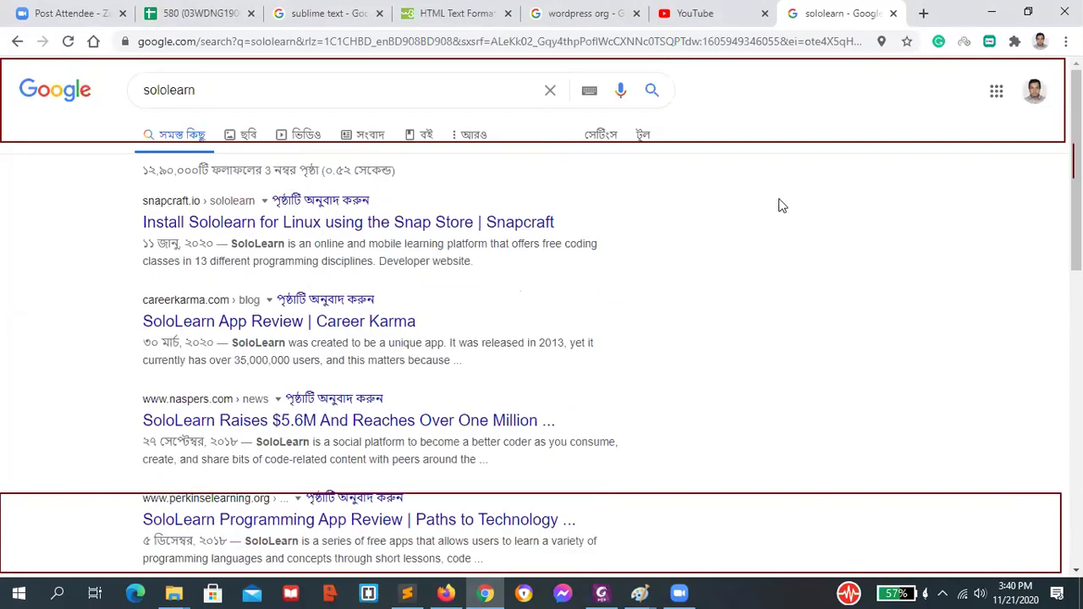
{"action": "scroll", "coordinate": [778, 207], "scroll_direction": "down", "scroll_amount": 4}
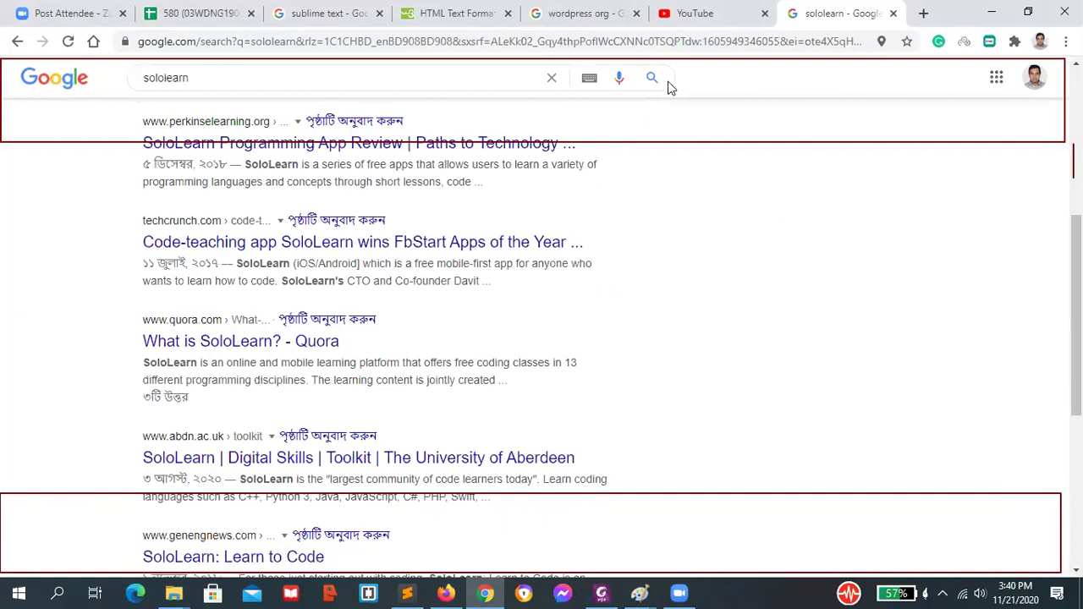
{"action": "scroll", "coordinate": [701, 267], "scroll_direction": "up", "scroll_amount": 4}
{"action": "scroll", "coordinate": [700, 267], "scroll_direction": "down", "scroll_amount": 4}
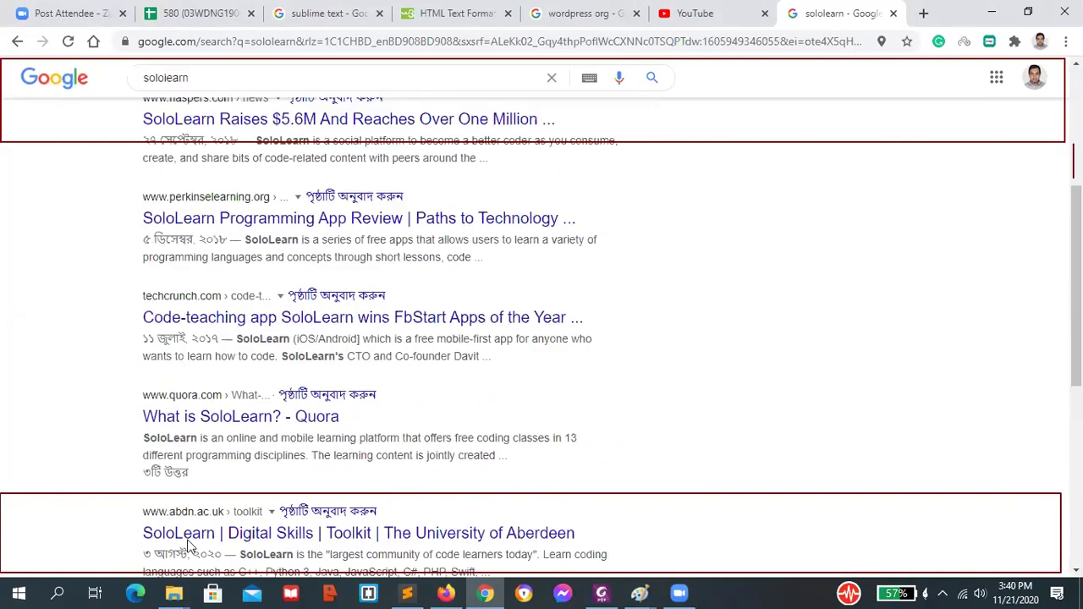
{"action": "scroll", "coordinate": [214, 512], "scroll_direction": "down", "scroll_amount": 5}
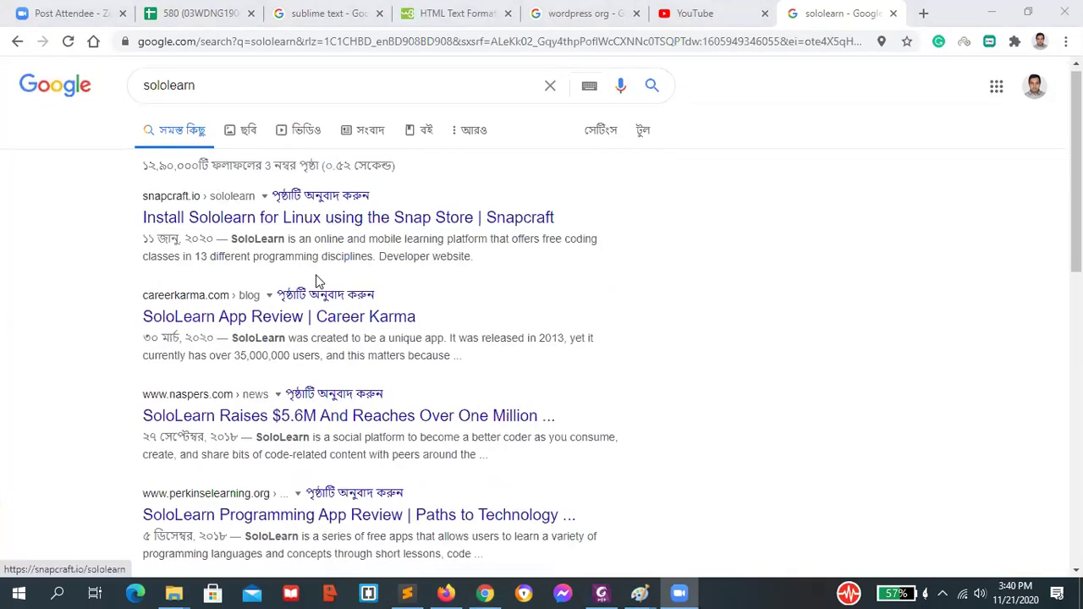
{"action": "scroll", "coordinate": [393, 252], "scroll_direction": "down", "scroll_amount": 3}
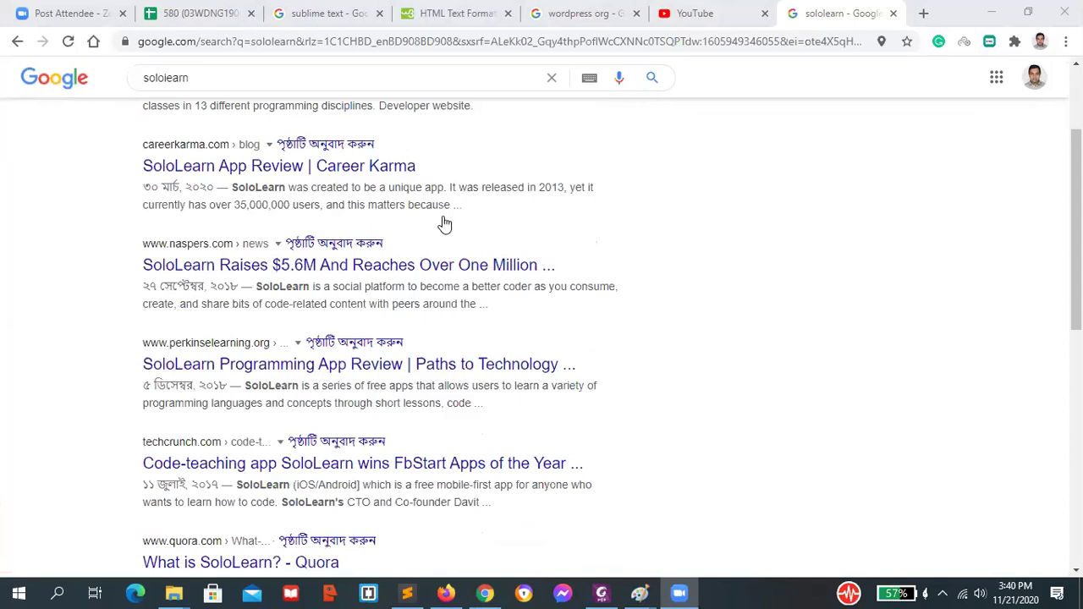
{"action": "left_click", "coordinate": [431, 10]}
{"action": "scroll", "coordinate": [479, 296], "scroll_direction": "up", "scroll_amount": 1}
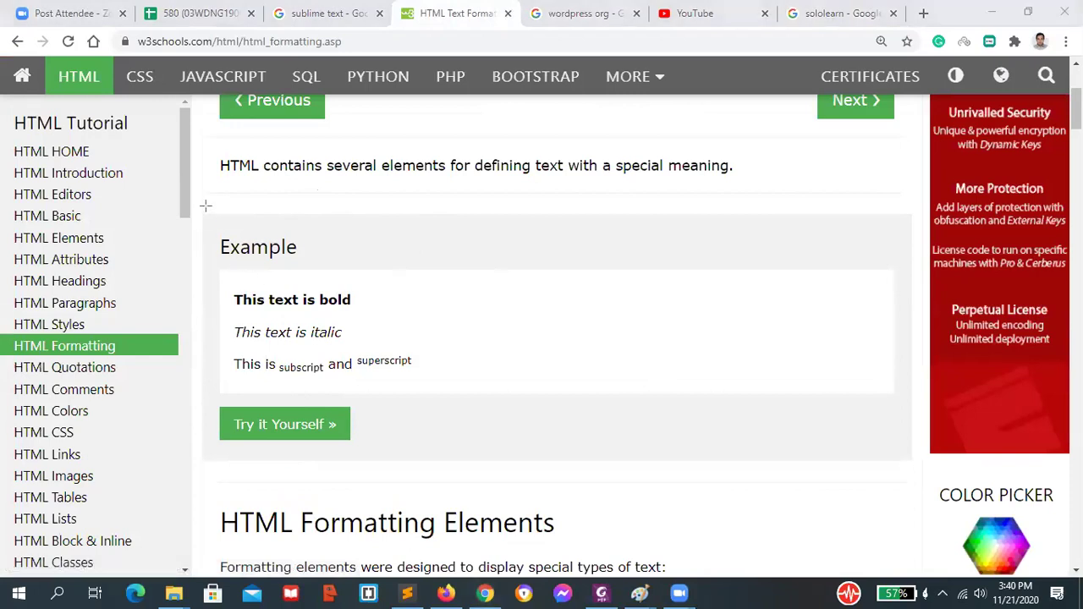
{"action": "mouse_move", "coordinate": [0, 92]}
{"action": "left_mouse_down"}
{"action": "mouse_move", "coordinate": [160, 184]}
{"action": "mouse_move", "coordinate": [212, 538]}
{"action": "mouse_move", "coordinate": [196, 587]}
{"action": "left_mouse_up"}
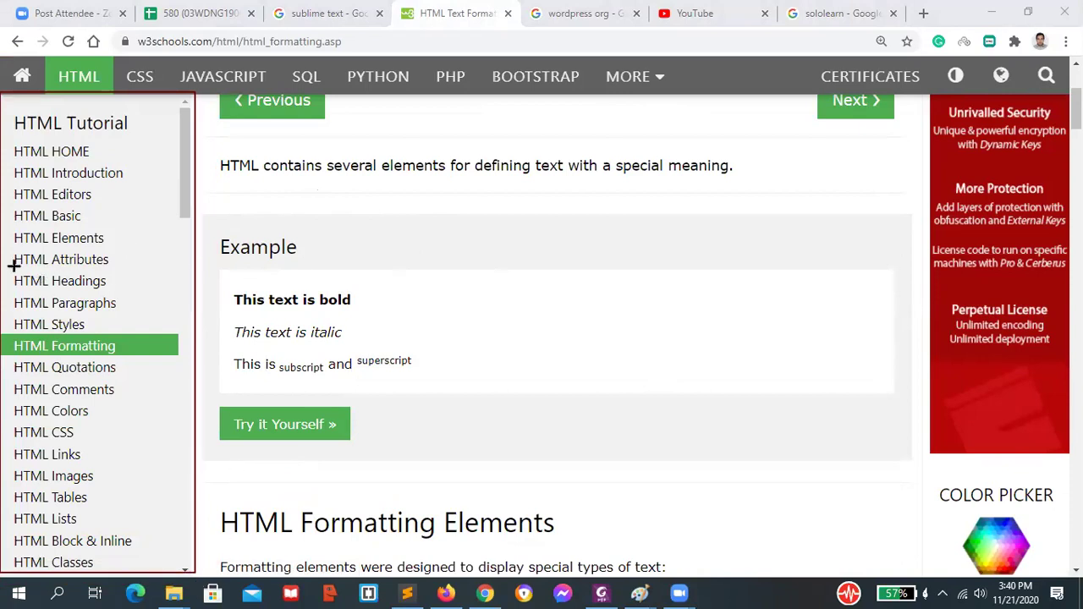
{"action": "mouse_move", "coordinate": [204, 218]}
{"action": "left_mouse_down"}
{"action": "mouse_move", "coordinate": [863, 428]}
{"action": "mouse_move", "coordinate": [910, 459]}
{"action": "left_mouse_up"}
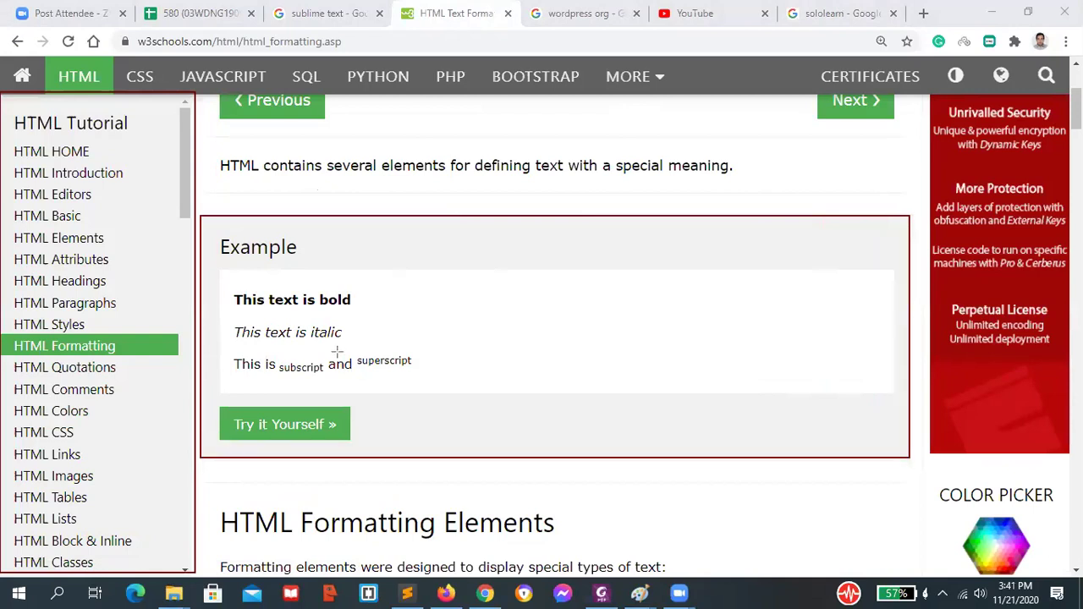
{"action": "mouse_move", "coordinate": [4, 56]}
{"action": "left_mouse_down"}
{"action": "mouse_move", "coordinate": [1002, 84]}
{"action": "mouse_move", "coordinate": [1076, 97]}
{"action": "left_mouse_up"}
{"action": "left_click_drag", "start_coordinate": [946, 58], "coordinate": [965, 99]}
{"action": "mouse_move", "coordinate": [980, 60]}
{"action": "left_mouse_down"}
{"action": "mouse_move", "coordinate": [1028, 95]}
{"action": "mouse_move", "coordinate": [1071, 95]}
{"action": "left_mouse_up"}
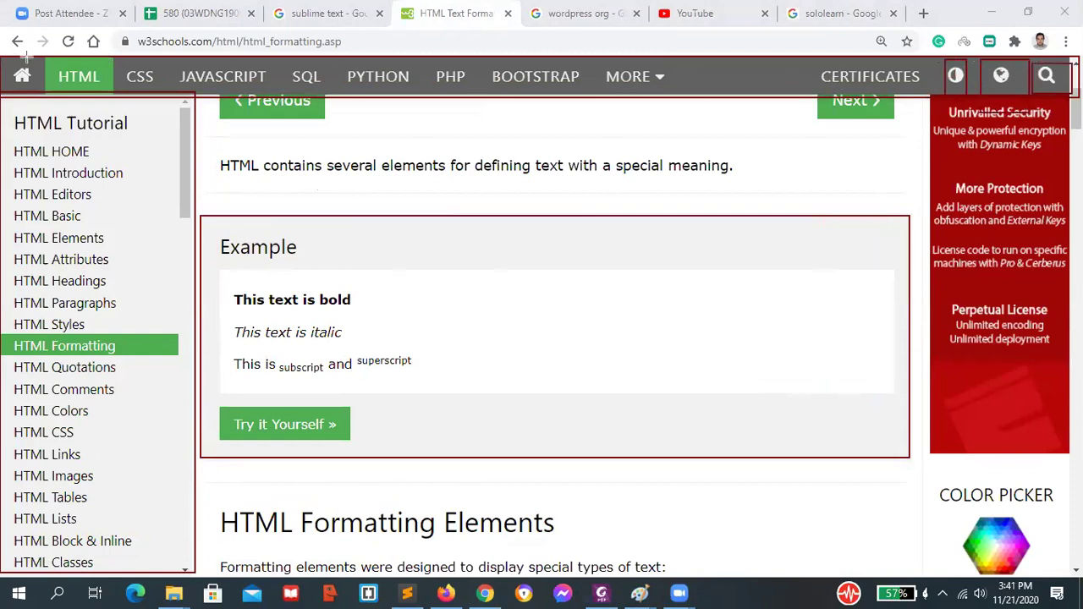
{"action": "left_click_drag", "start_coordinate": [12, 55], "coordinate": [481, 96]}
{"action": "mouse_move", "coordinate": [922, 94]}
{"action": "left_mouse_down"}
{"action": "mouse_move", "coordinate": [1068, 371]}
{"action": "mouse_move", "coordinate": [1068, 579]}
{"action": "left_mouse_up"}
{"action": "mouse_move", "coordinate": [933, 472]}
{"action": "left_mouse_down"}
{"action": "mouse_move", "coordinate": [1053, 582]}
{"action": "mouse_move", "coordinate": [1059, 571]}
{"action": "left_mouse_up"}
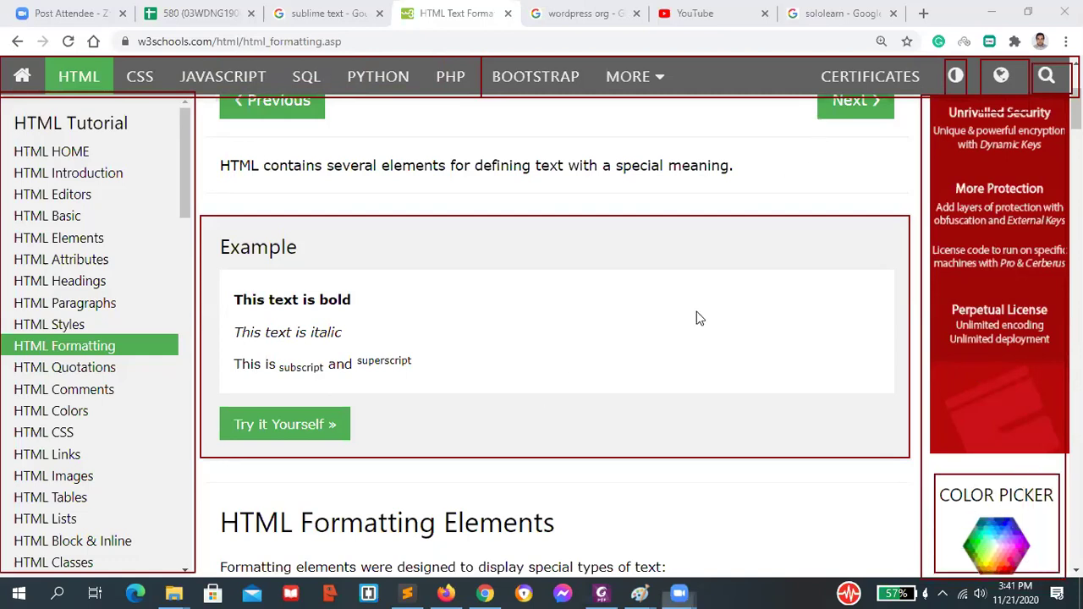
{"action": "scroll", "coordinate": [699, 320], "scroll_direction": "down", "scroll_amount": 8}
{"action": "scroll", "coordinate": [698, 320], "scroll_direction": "down", "scroll_amount": 3}
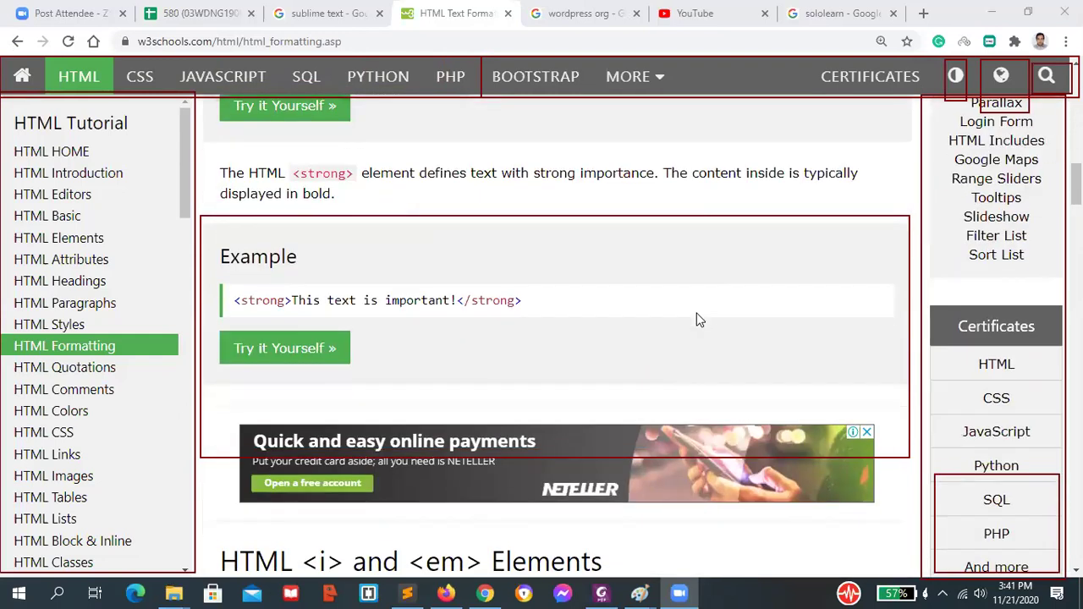
{"action": "scroll", "coordinate": [699, 320], "scroll_direction": "down", "scroll_amount": 6}
{"action": "scroll", "coordinate": [665, 263], "scroll_direction": "up", "scroll_amount": 3}
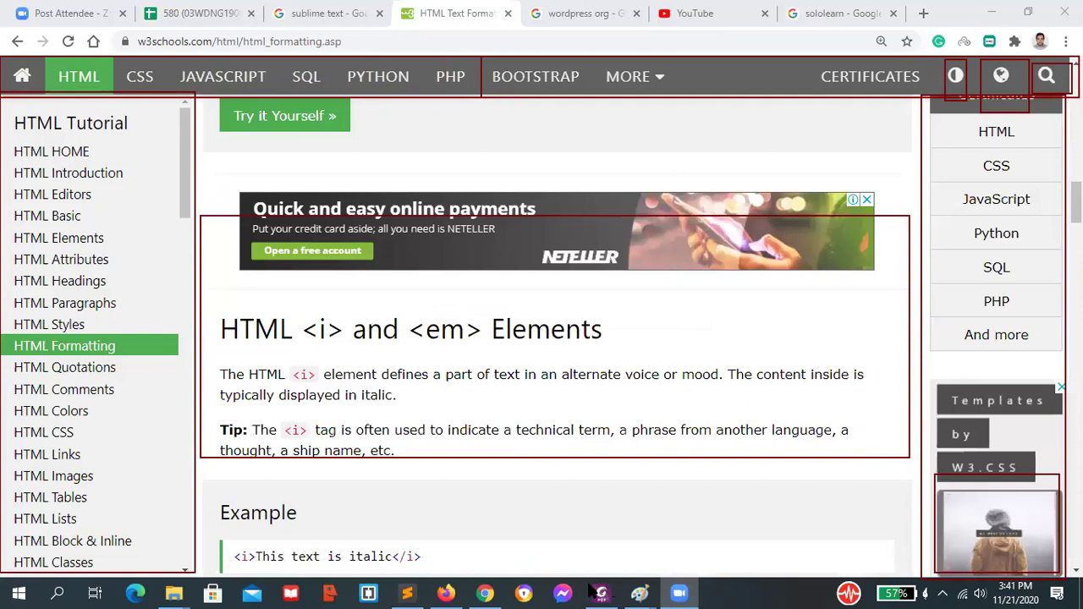
{"action": "scroll", "coordinate": [601, 592], "scroll_direction": "up", "scroll_amount": 5}
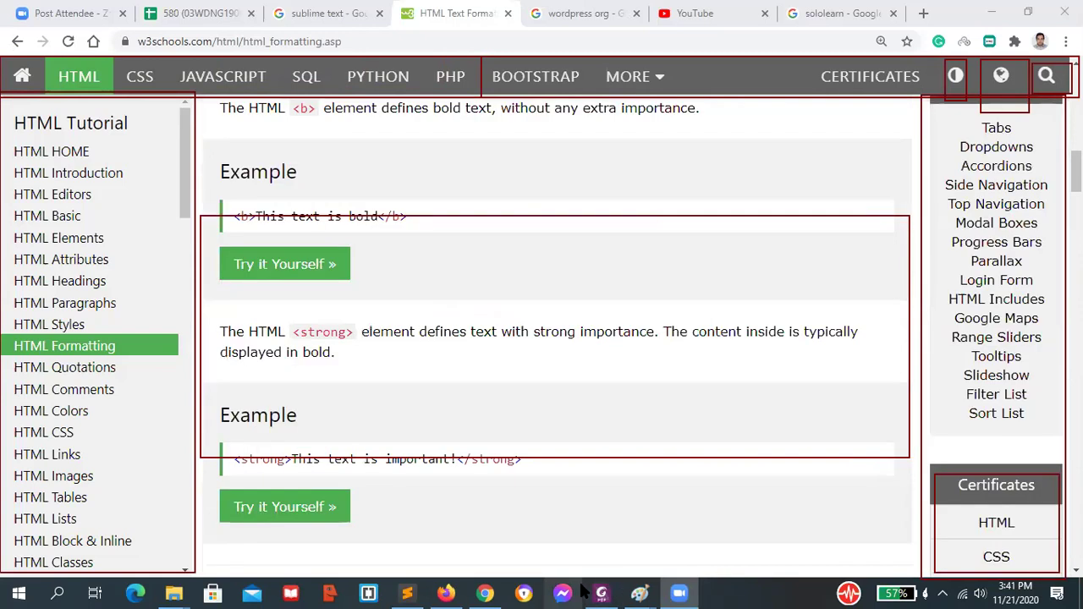
{"action": "key", "text": "e"}
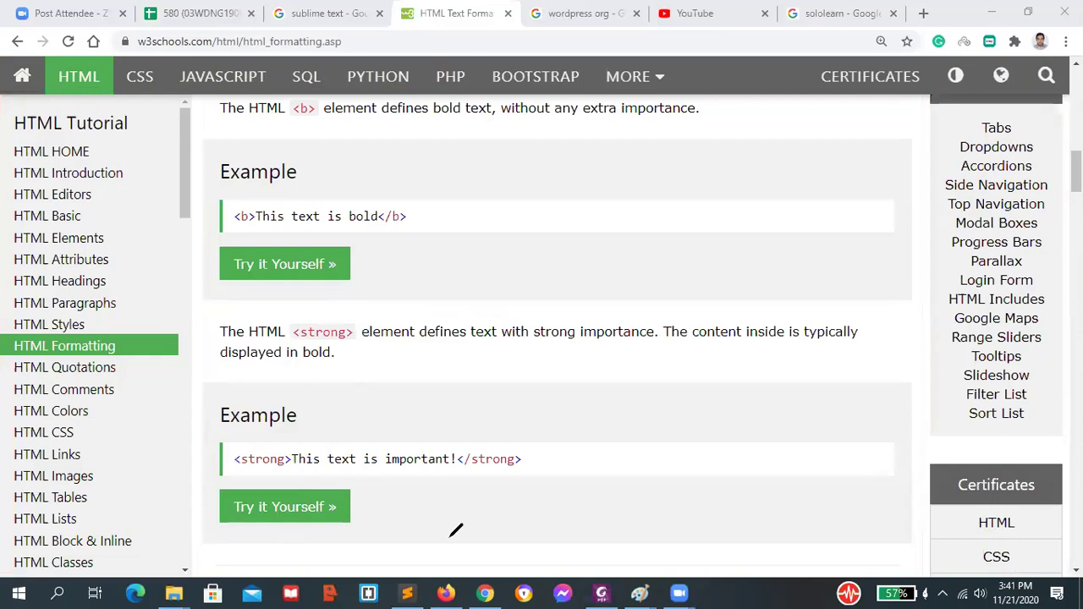
{"action": "scroll", "coordinate": [406, 455], "scroll_direction": "up", "scroll_amount": 3}
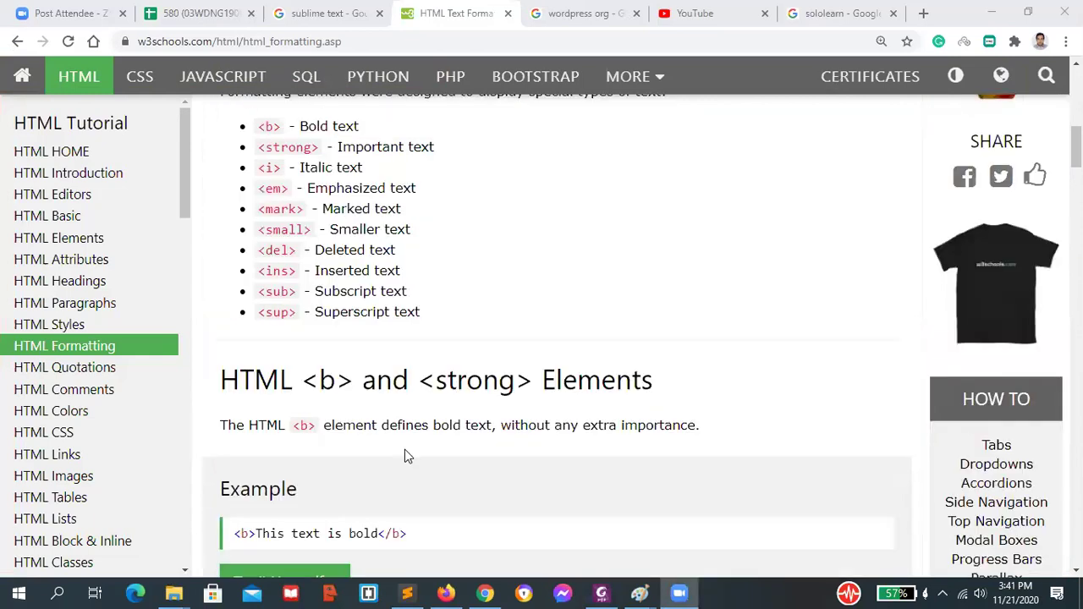
{"action": "scroll", "coordinate": [189, 338], "scroll_direction": "down", "scroll_amount": 2}
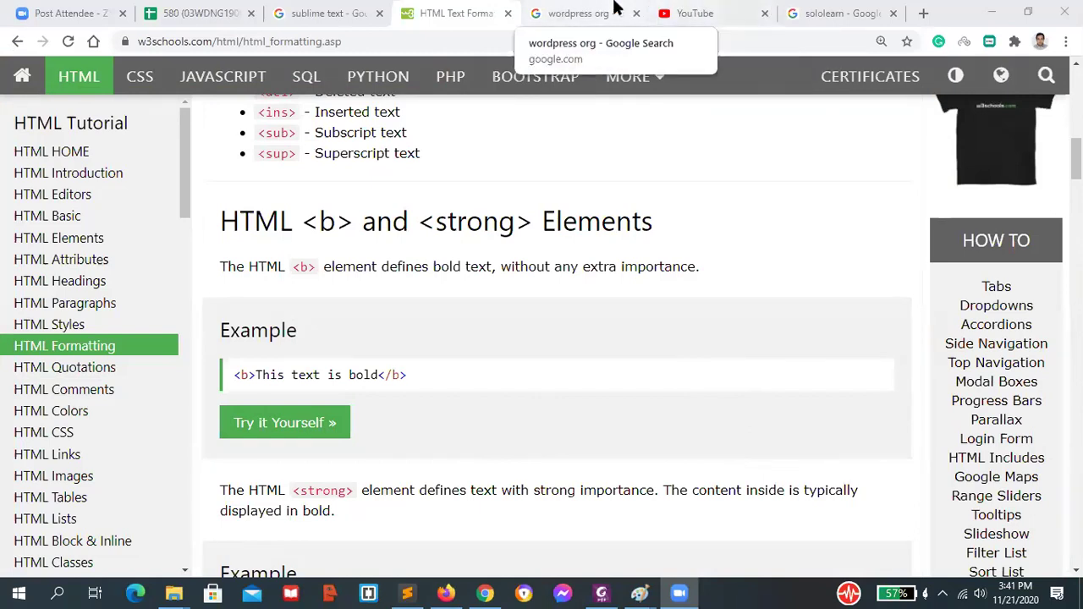
Load wampserver.com/en/ in a new tab and look over its homepage and the WampServer 3.2.0 downloads
{"action": "left_click", "coordinate": [692, 13]}
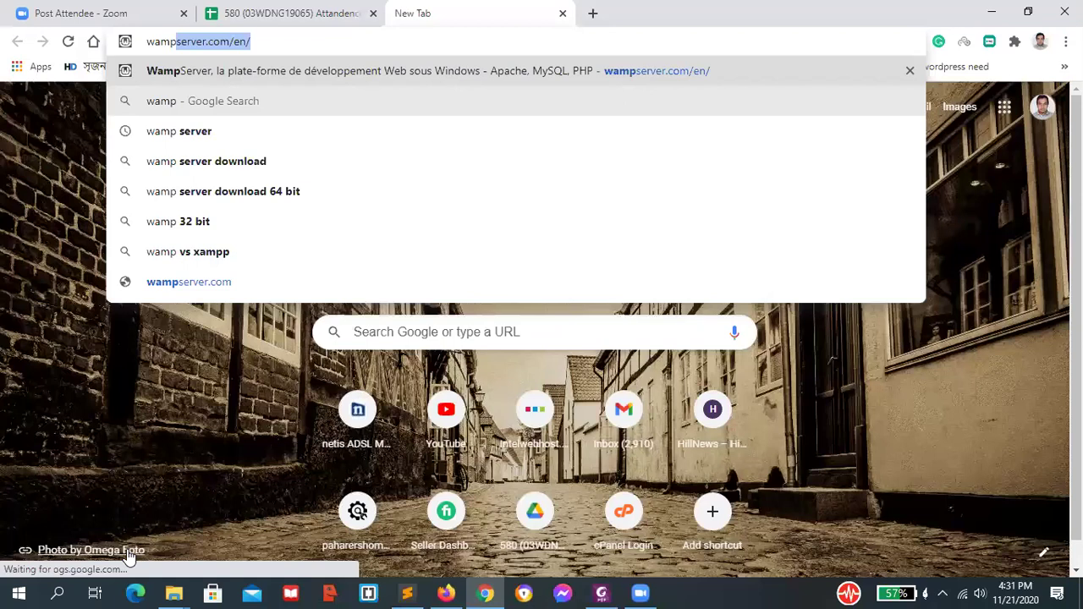
{"action": "left_click", "coordinate": [356, 42]}
{"action": "key", "text": "Return"}
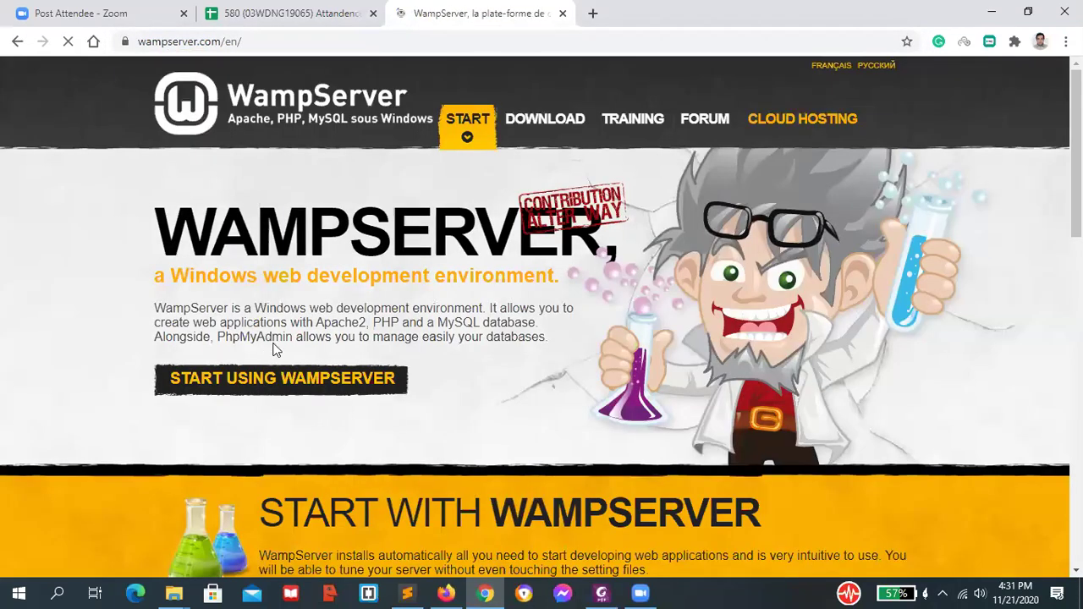
{"action": "scroll", "coordinate": [348, 326], "scroll_direction": "down", "scroll_amount": 7}
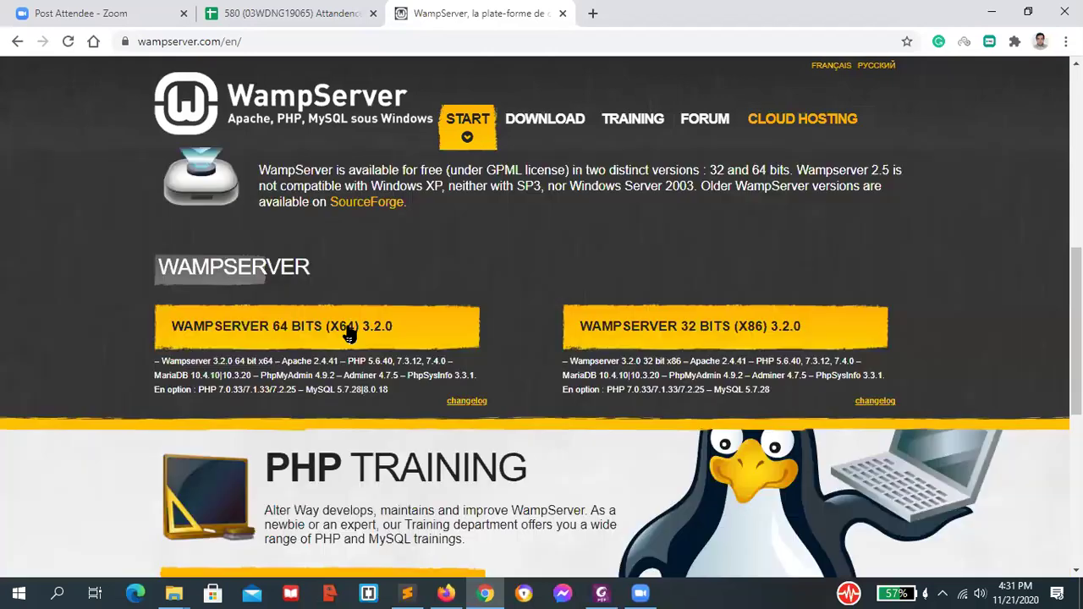
{"action": "scroll", "coordinate": [346, 327], "scroll_direction": "down", "scroll_amount": 1}
{"action": "scroll", "coordinate": [525, 364], "scroll_direction": "up", "scroll_amount": 1}
{"action": "scroll", "coordinate": [544, 363], "scroll_direction": "up", "scroll_amount": 1}
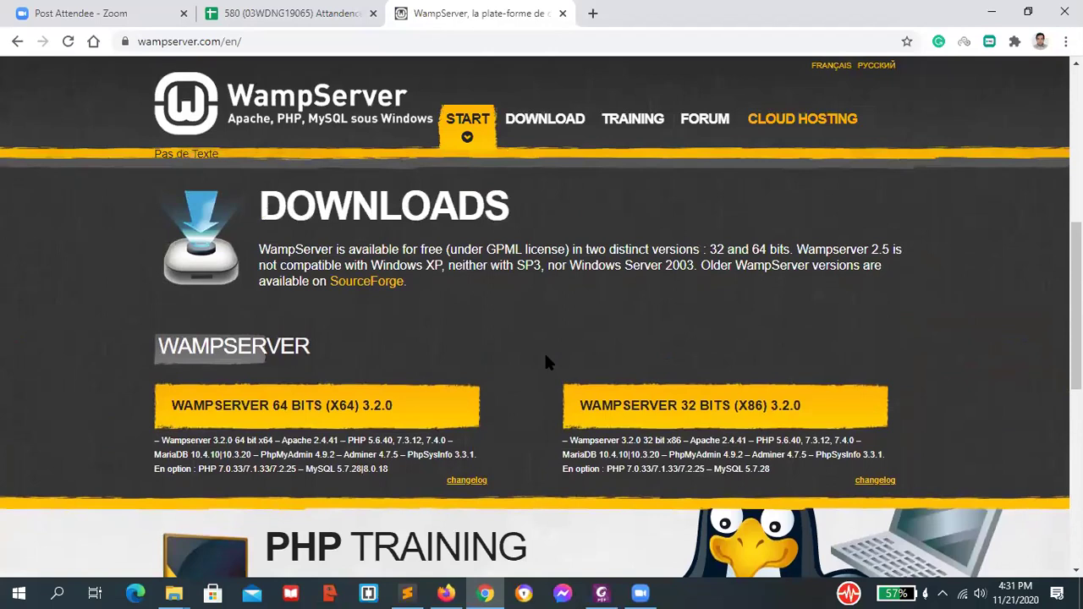
{"action": "left_click_drag", "start_coordinate": [326, 342], "coordinate": [154, 348]}
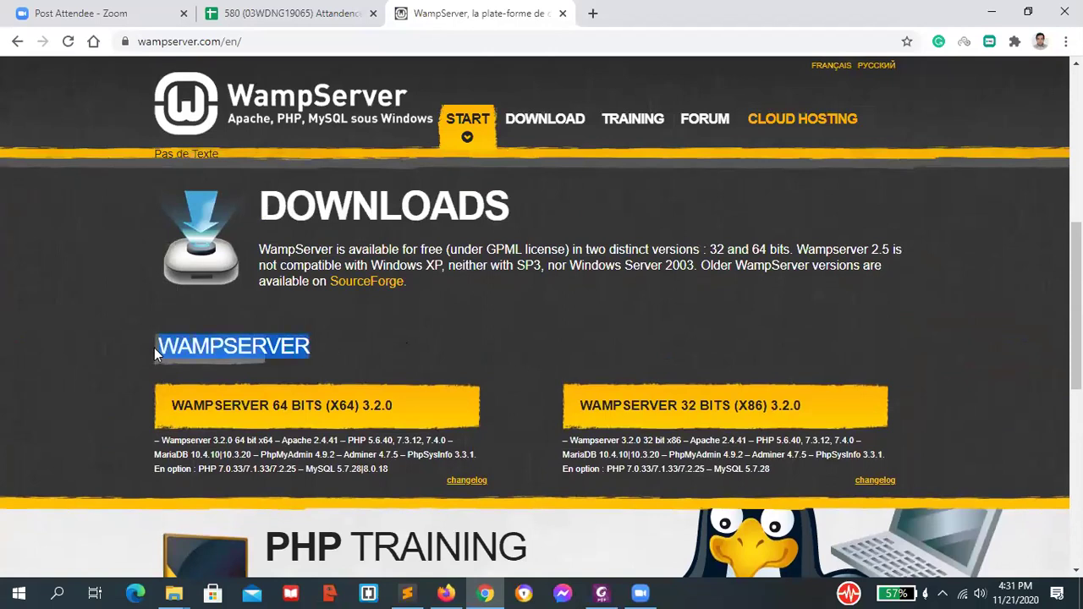
{"action": "scroll", "coordinate": [342, 363], "scroll_direction": "up", "scroll_amount": 3}
{"action": "scroll", "coordinate": [452, 345], "scroll_direction": "up", "scroll_amount": 3}
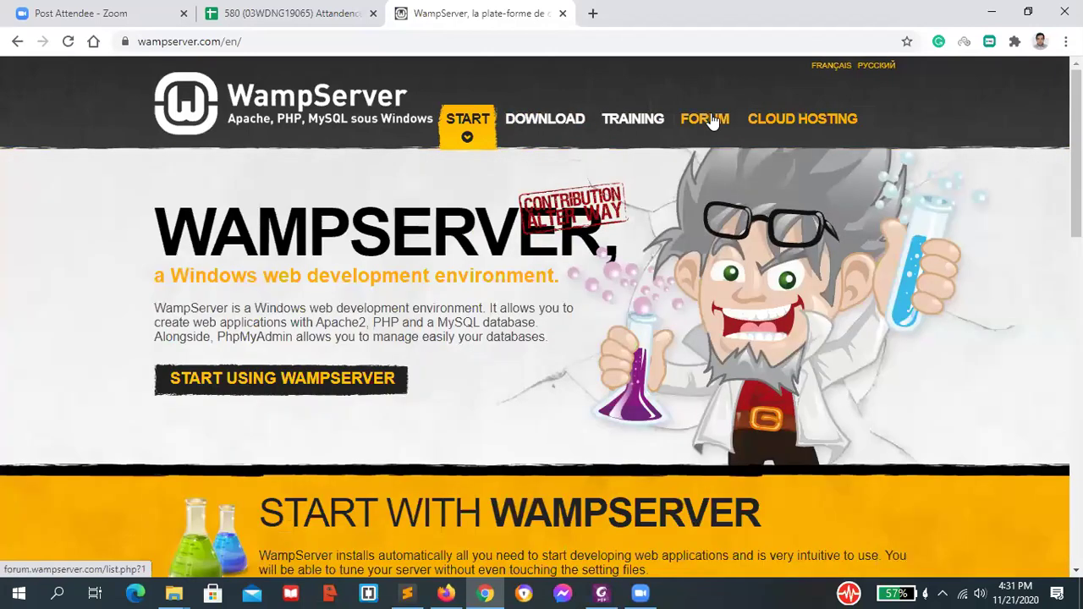
{"action": "scroll", "coordinate": [618, 298], "scroll_direction": "down", "scroll_amount": 12}
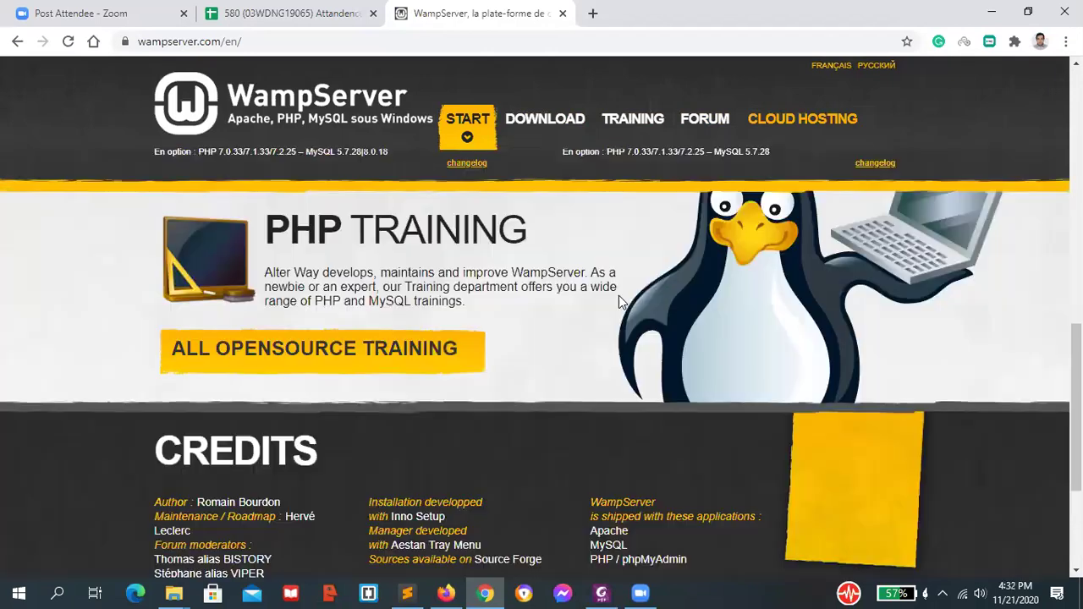
{"action": "scroll", "coordinate": [619, 301], "scroll_direction": "down", "scroll_amount": 3}
{"action": "scroll", "coordinate": [49, 481], "scroll_direction": "up", "scroll_amount": 15}
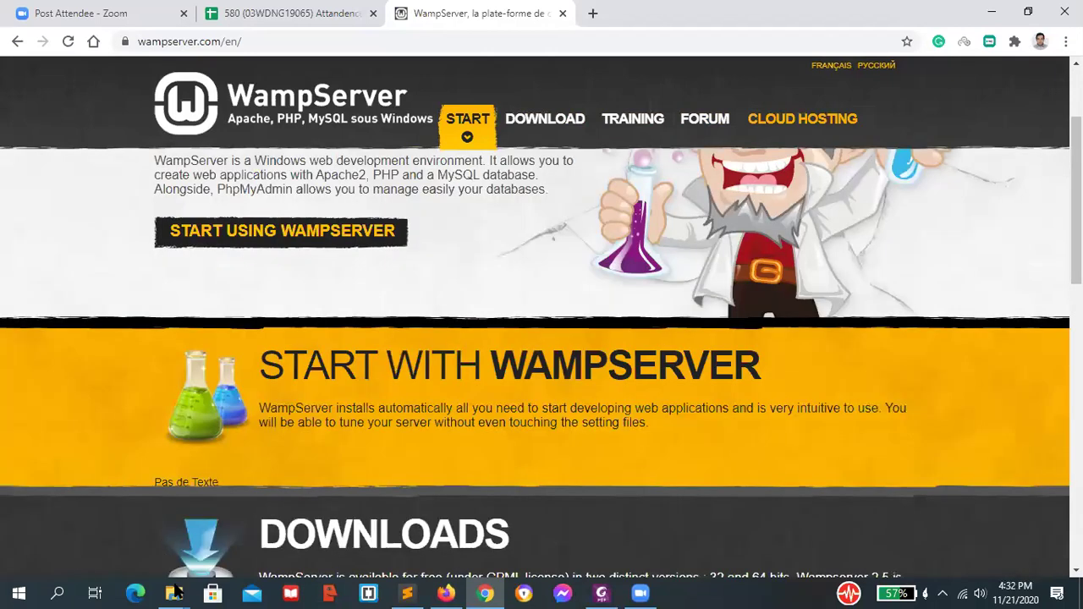
Run wampserver3.2.3_x64.exe from the wamp server folder in File Explorer
{"action": "mouse_move", "coordinate": [174, 592]}
{"action": "left_click", "coordinate": [380, 548]}
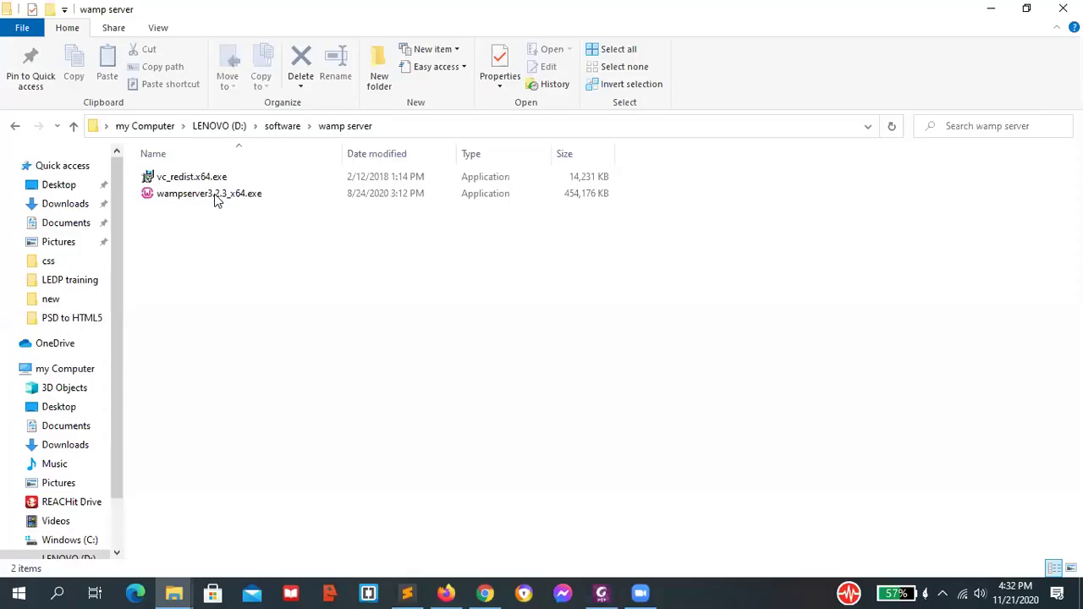
{"action": "left_click", "coordinate": [215, 195]}
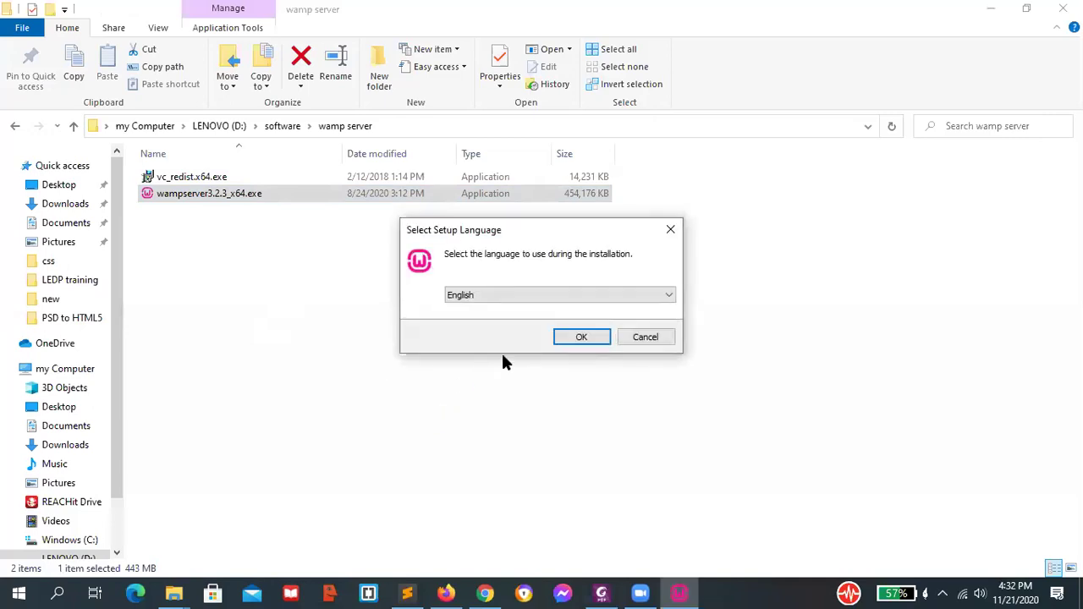
Confirm English as the setup language and accept the WampServer licence agreement
{"action": "left_click", "coordinate": [579, 337]}
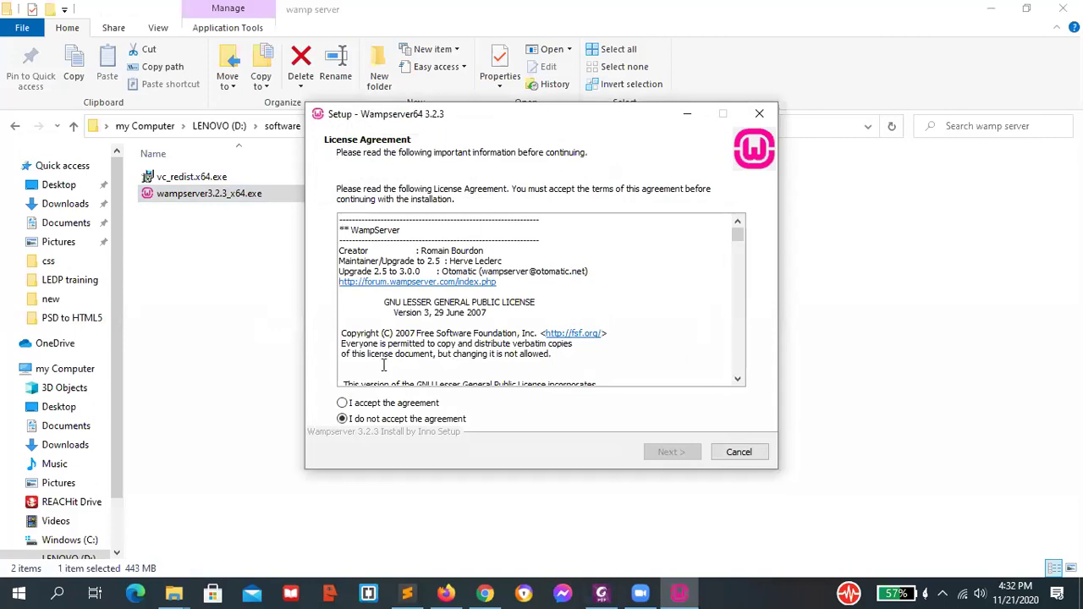
{"action": "left_click", "coordinate": [360, 408]}
{"action": "left_click", "coordinate": [681, 450]}
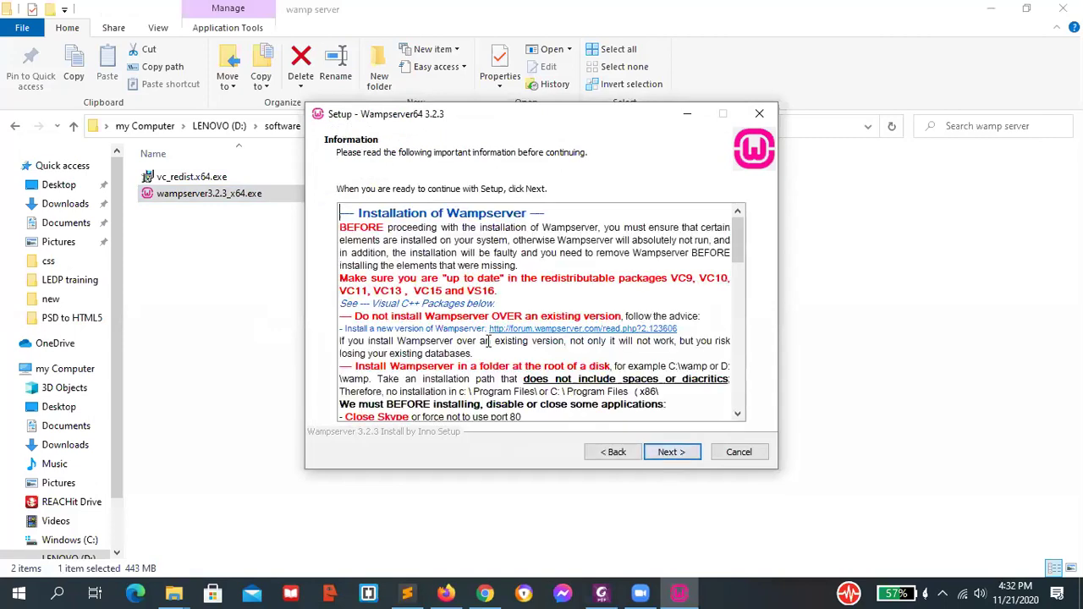
{"action": "left_click", "coordinate": [665, 452]}
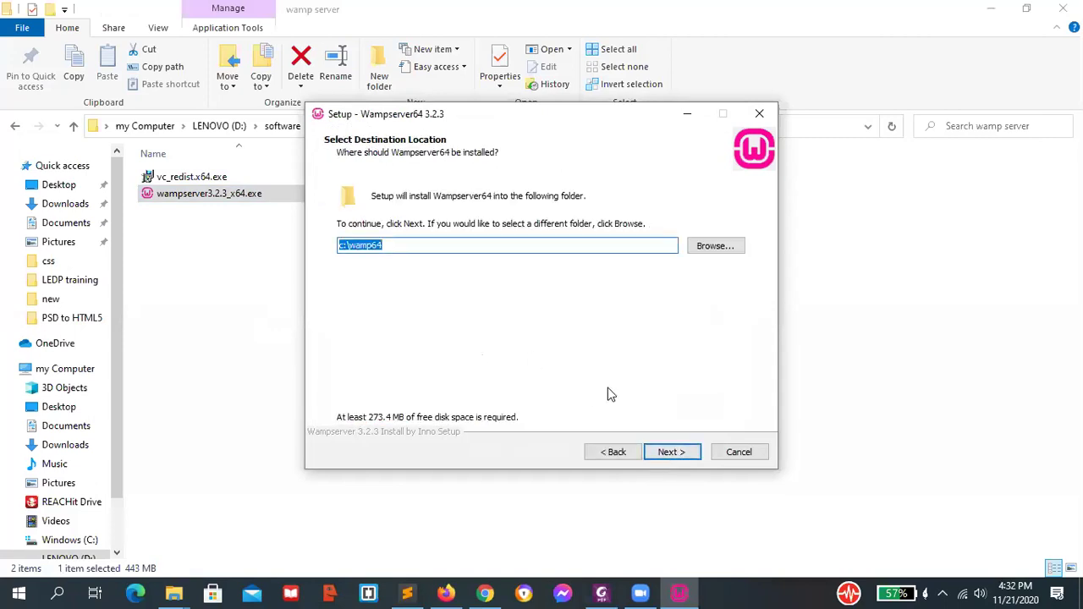
Cancel the folder browse and decline exiting setup, leaving the destination at c:\wamp64
{"action": "left_click", "coordinate": [410, 247]}
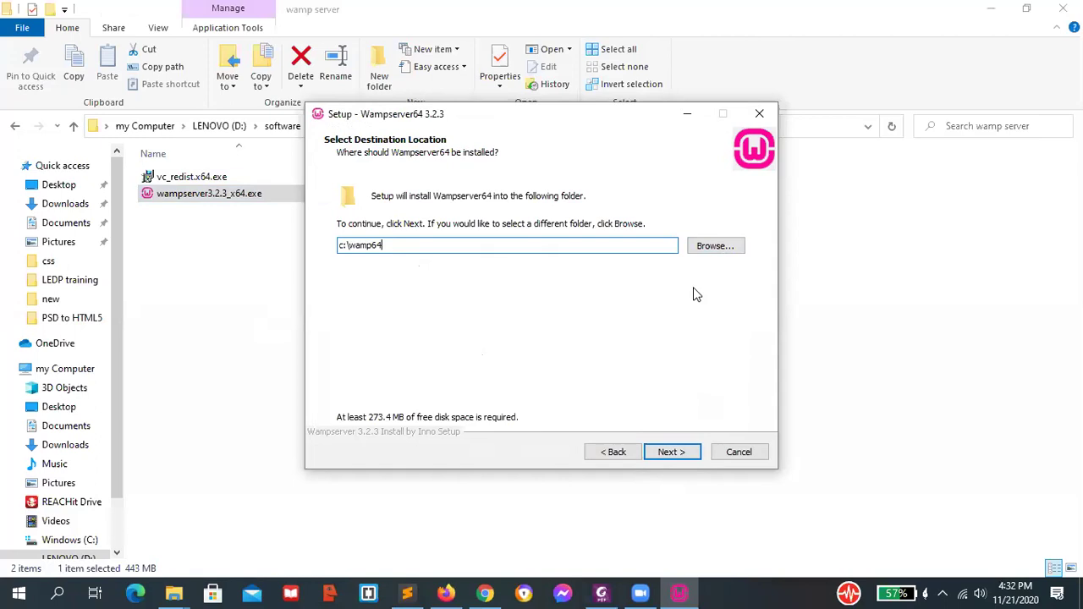
{"action": "left_click", "coordinate": [718, 245]}
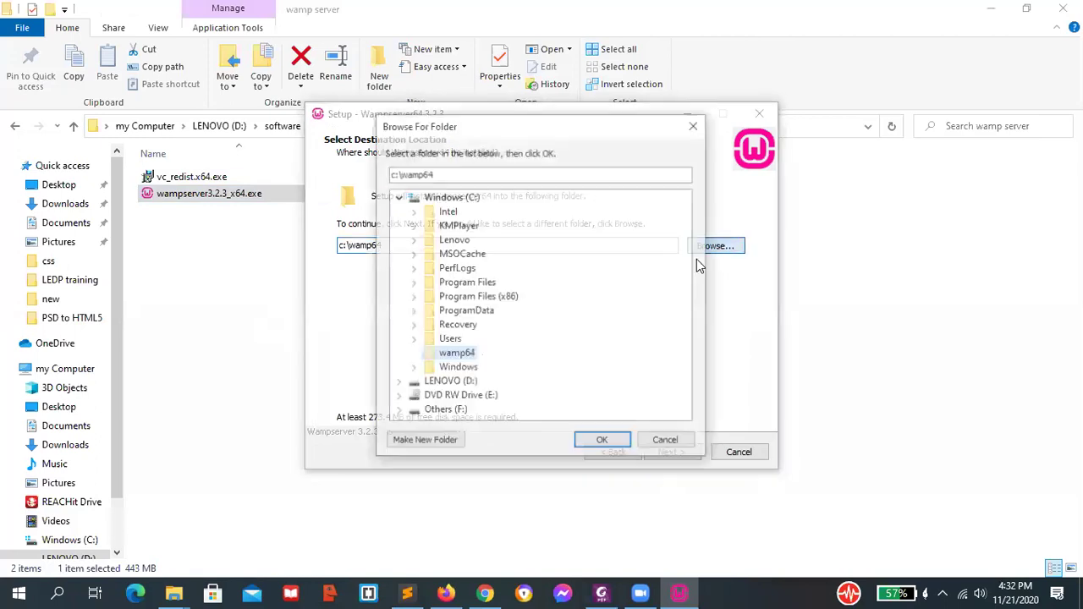
{"action": "left_click", "coordinate": [667, 441]}
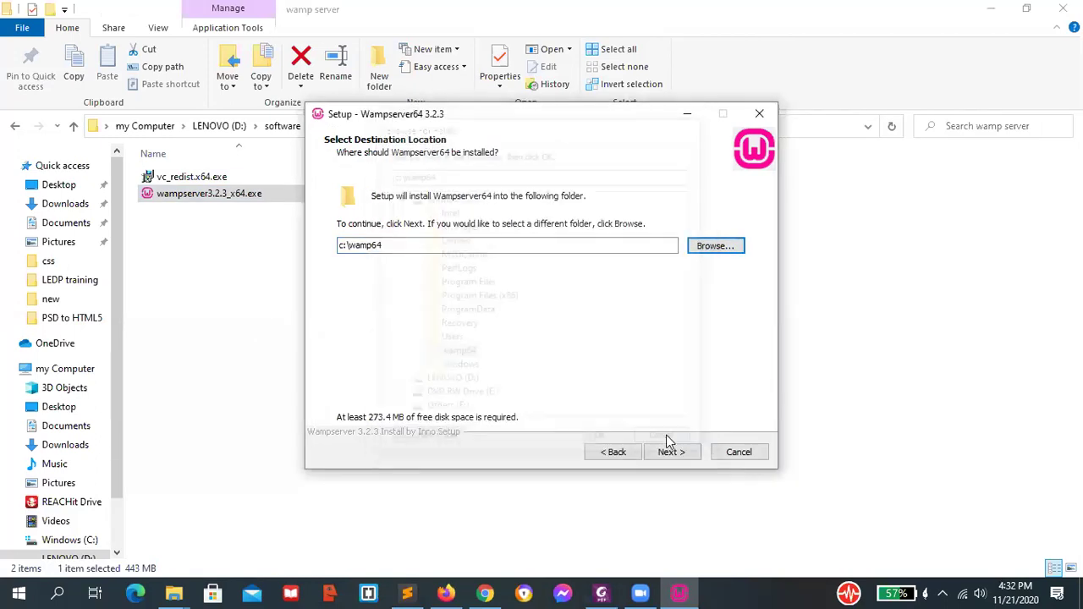
{"action": "left_click", "coordinate": [738, 451]}
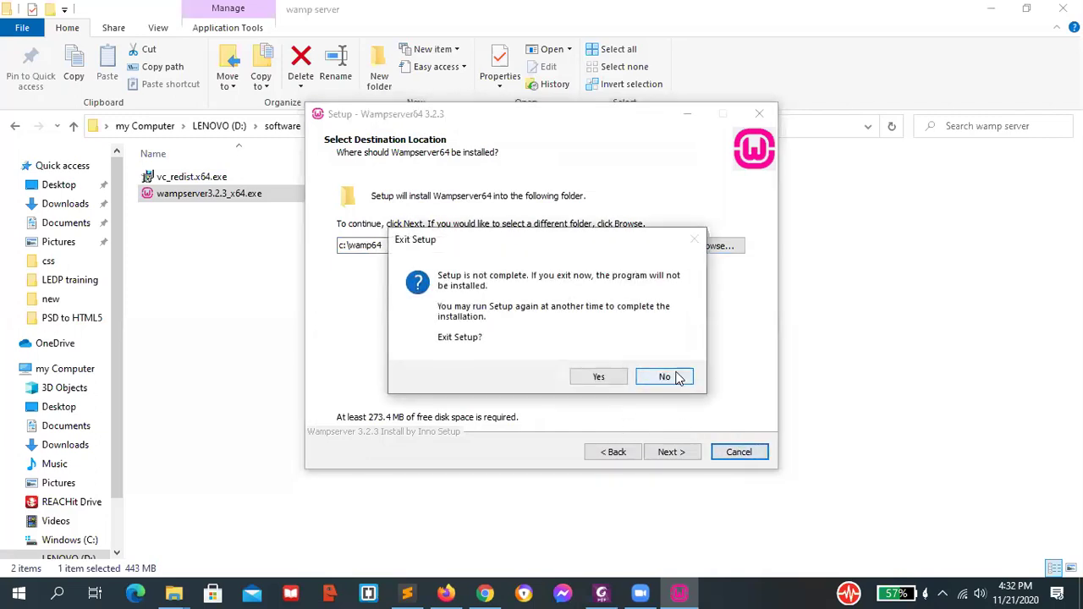
{"action": "left_click", "coordinate": [665, 376]}
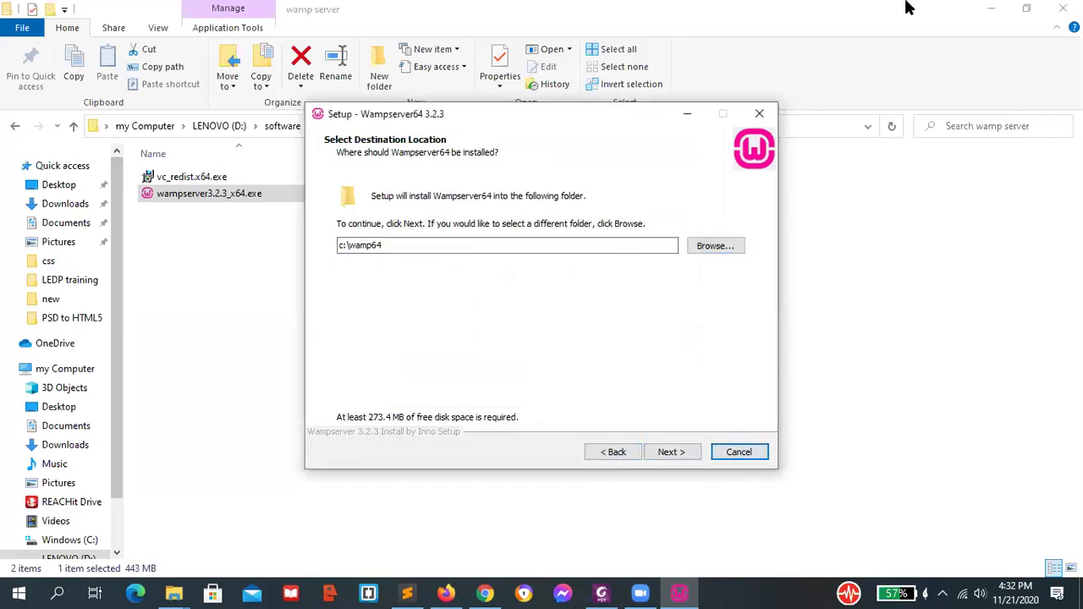
{"action": "left_click", "coordinate": [991, 7]}
{"action": "left_click", "coordinate": [988, 8]}
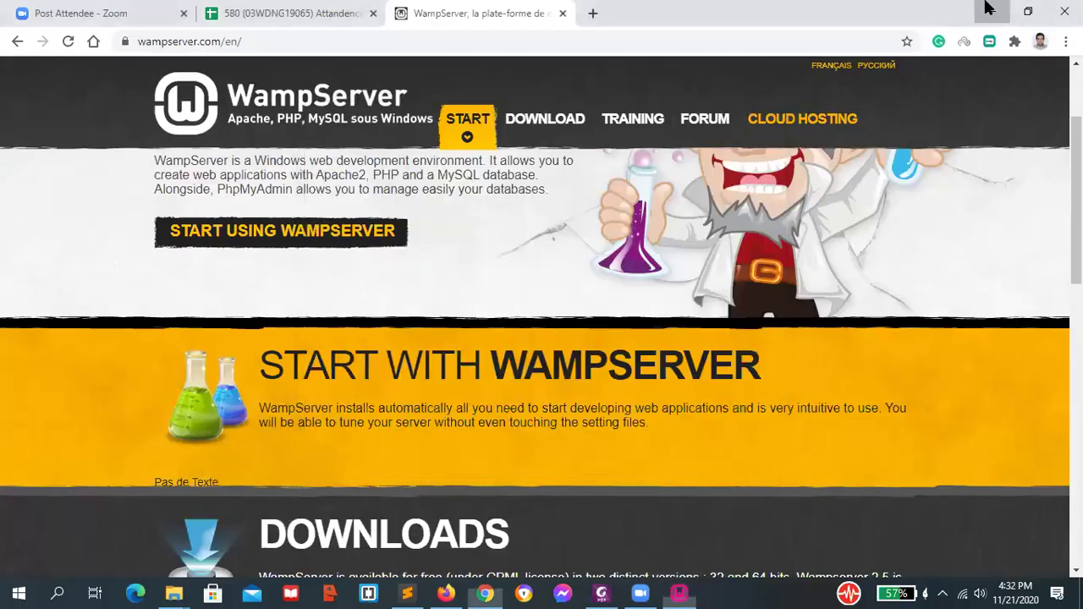
Try installing to the root of Others (F:), which is rejected with a full-path error
{"action": "left_click", "coordinate": [988, 8]}
{"action": "double_click", "coordinate": [42, 125]}
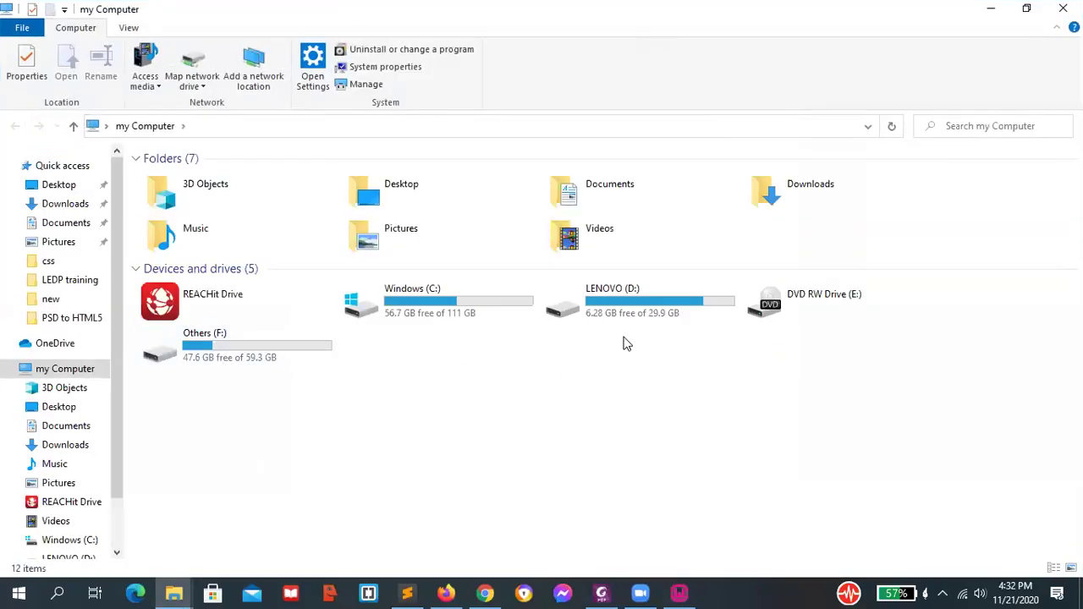
{"action": "left_click", "coordinate": [1062, 8]}
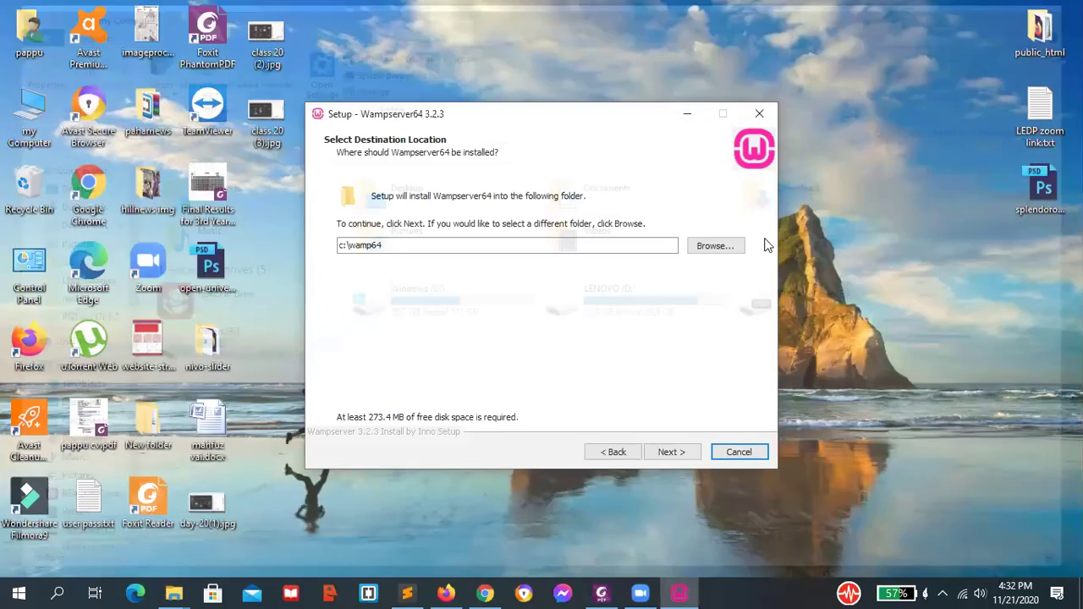
{"action": "left_click", "coordinate": [731, 245]}
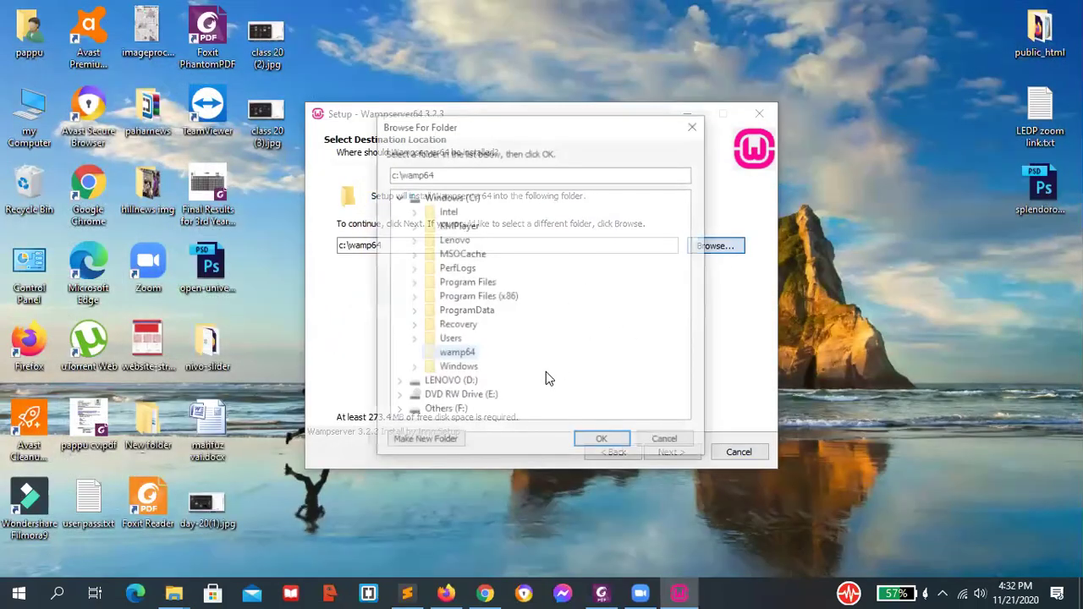
{"action": "left_click", "coordinate": [441, 410]}
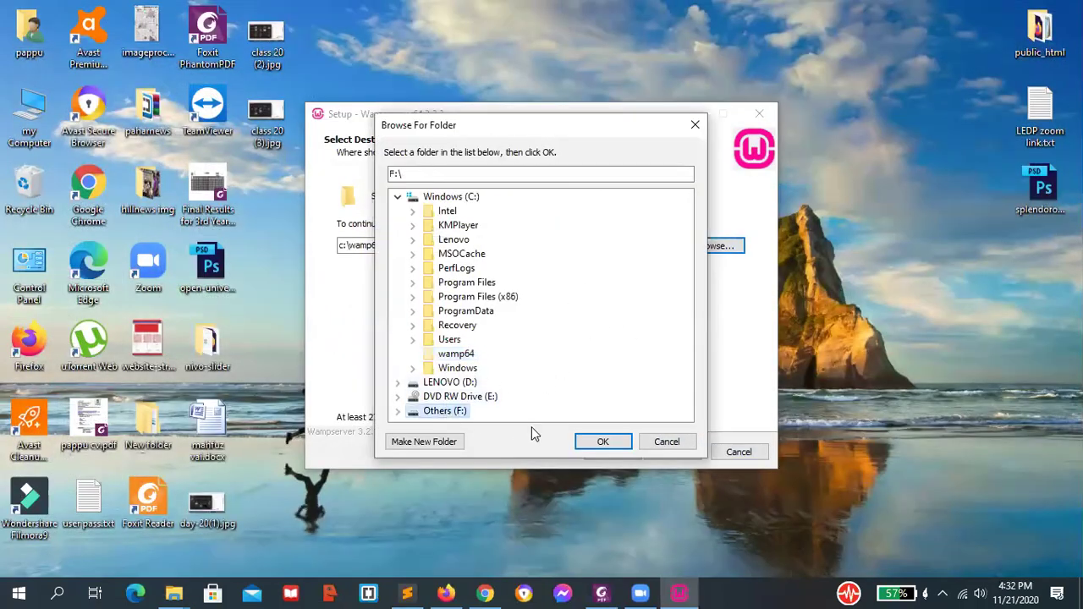
{"action": "left_click", "coordinate": [602, 443]}
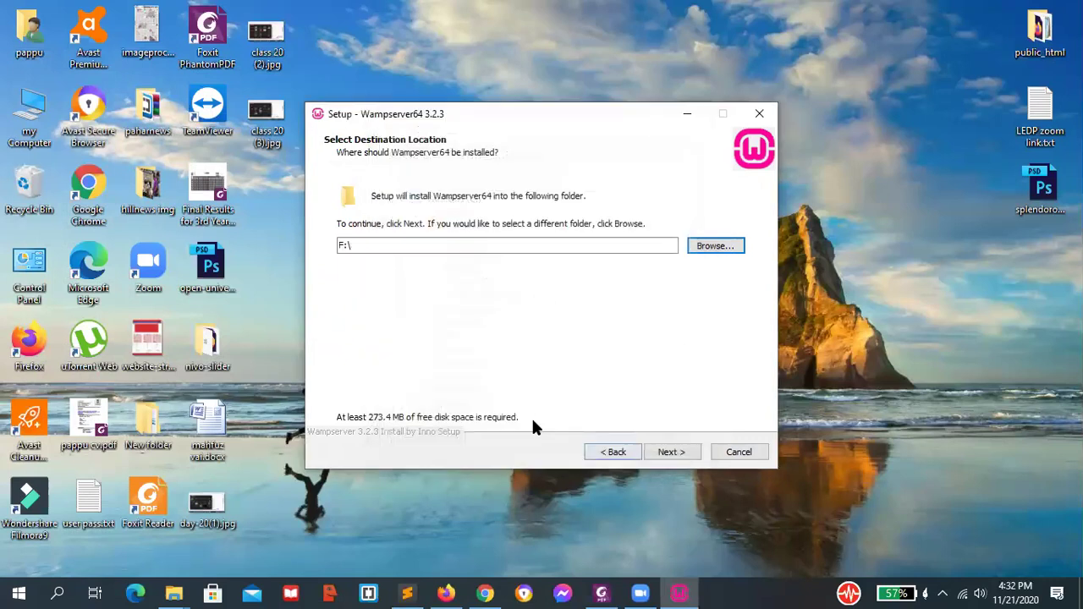
{"action": "left_click", "coordinate": [666, 455]}
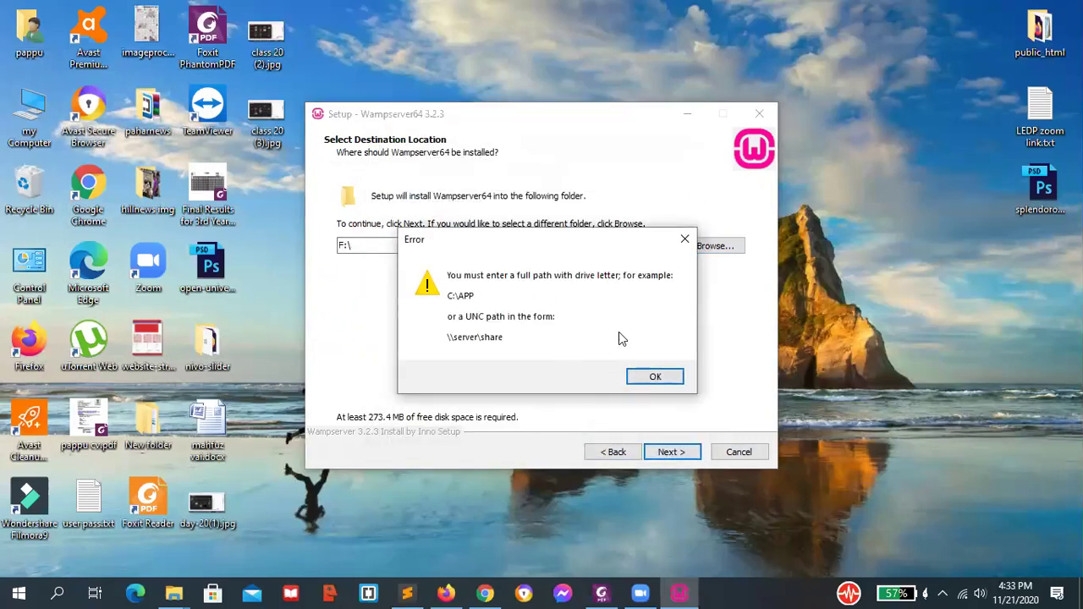
{"action": "left_click", "coordinate": [653, 376]}
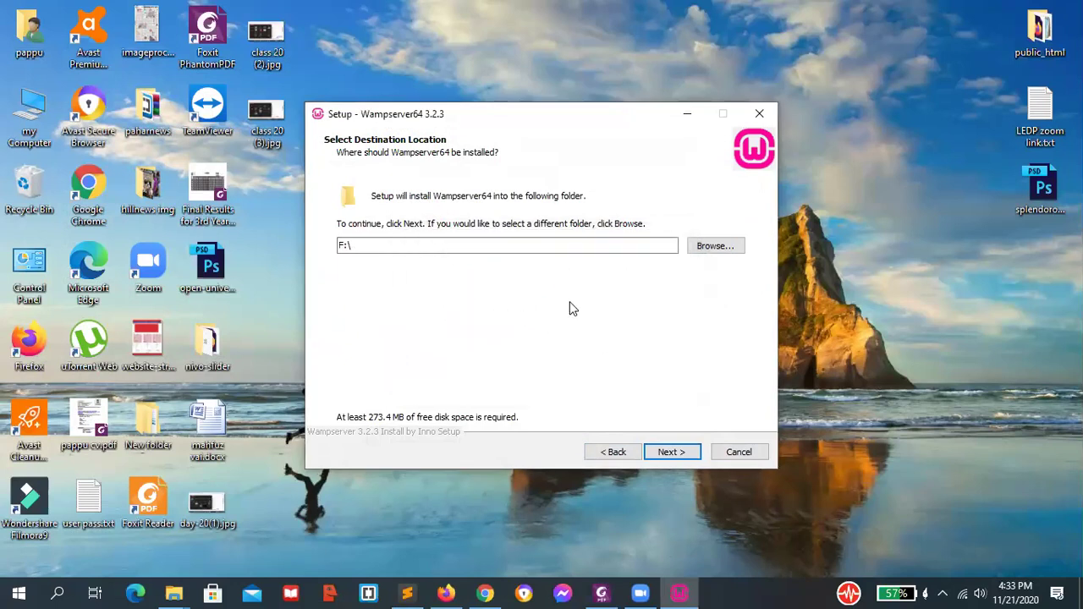
Create a new wamp64 folder on F: and use F:\wamp64 as the install destination
{"action": "left_click", "coordinate": [705, 254]}
{"action": "left_click", "coordinate": [398, 239]}
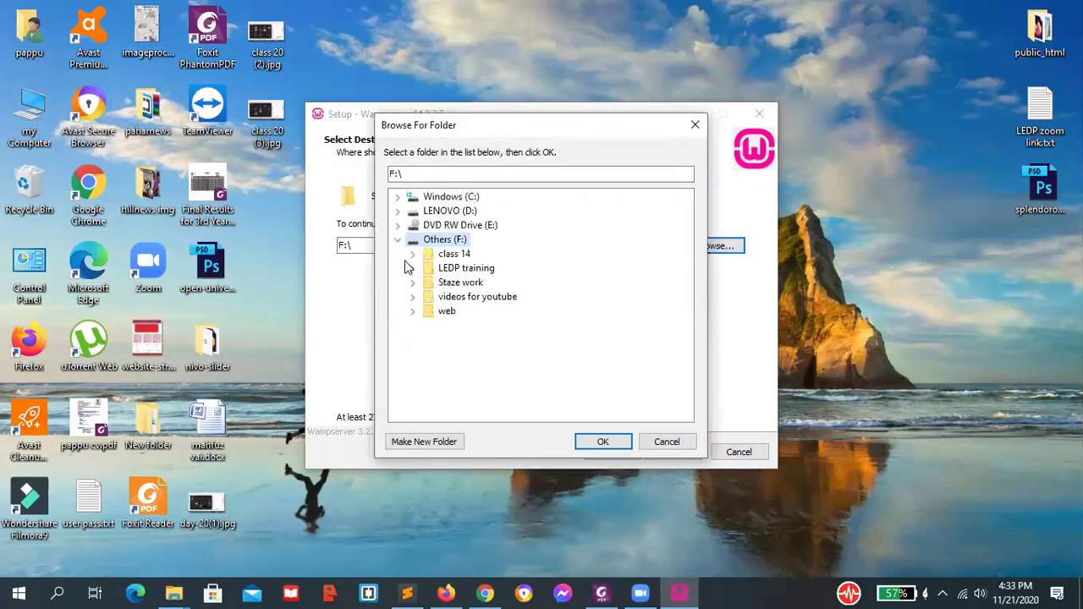
{"action": "left_click", "coordinate": [457, 435]}
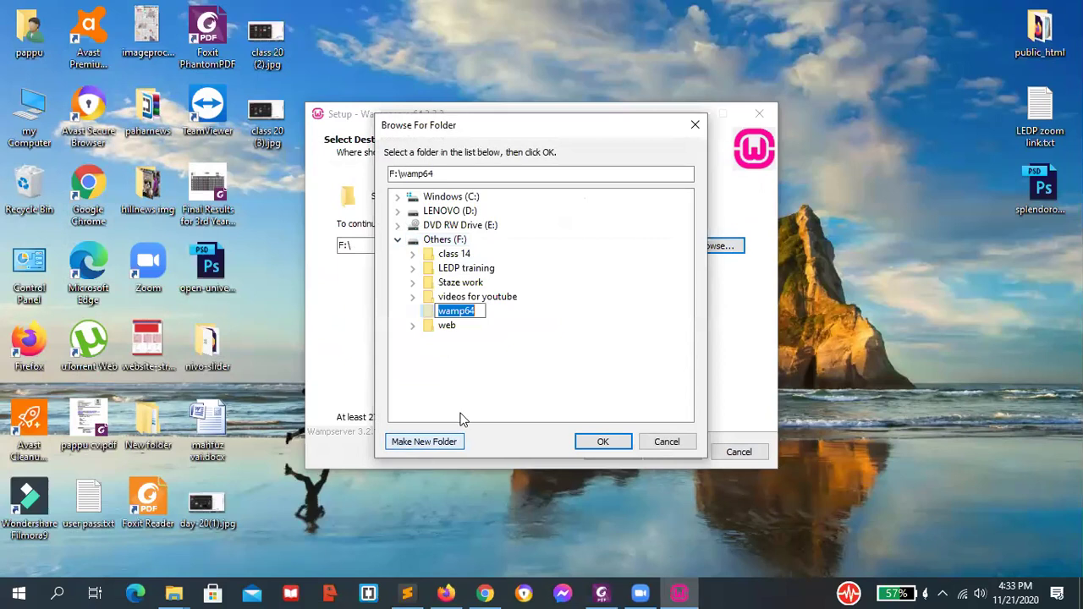
{"action": "left_click", "coordinate": [614, 441]}
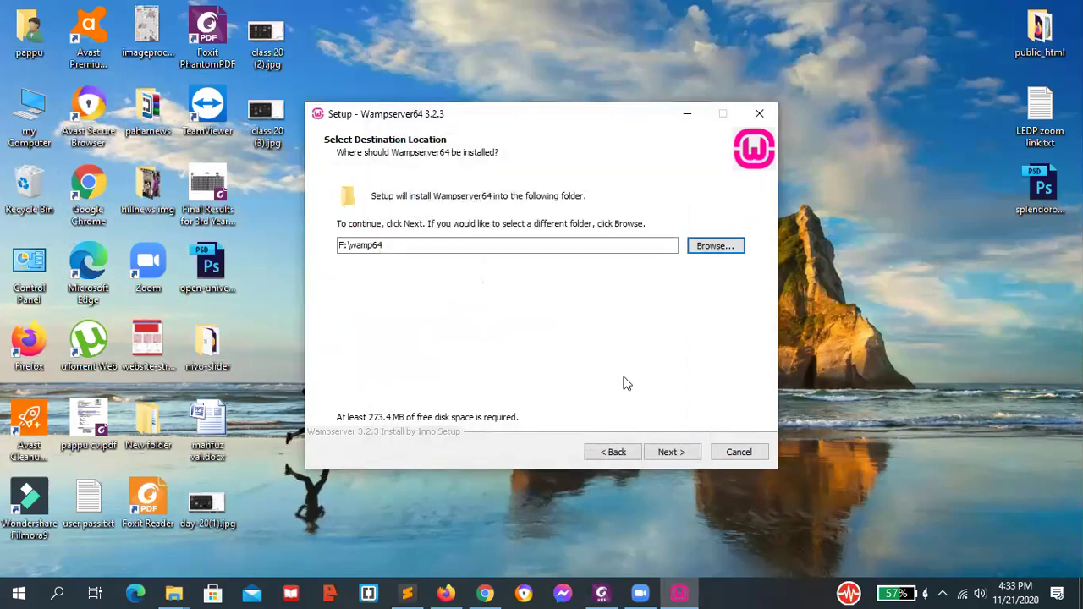
{"action": "left_click", "coordinate": [671, 453]}
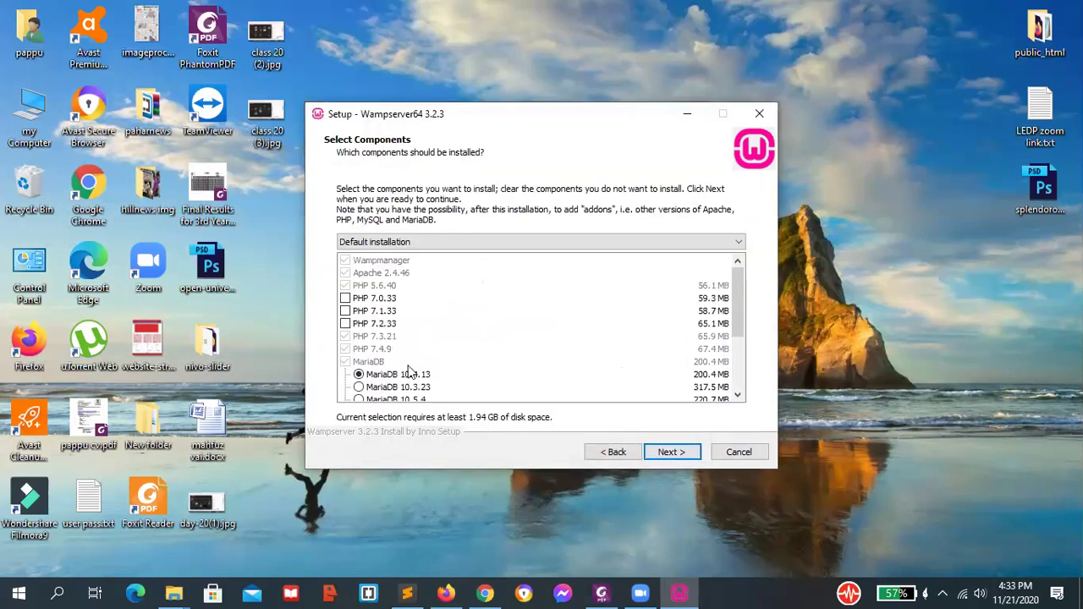
Try adding PHP 7.0.33 and 7.2.33, then untick the extra PHP versions to restore Default installation
{"action": "scroll", "coordinate": [537, 382], "scroll_direction": "down", "scroll_amount": 5}
{"action": "scroll", "coordinate": [537, 381], "scroll_direction": "up", "scroll_amount": 5}
{"action": "scroll", "coordinate": [376, 305], "scroll_direction": "down", "scroll_amount": 2}
{"action": "scroll", "coordinate": [359, 319], "scroll_direction": "up", "scroll_amount": 2}
{"action": "left_click", "coordinate": [345, 324]}
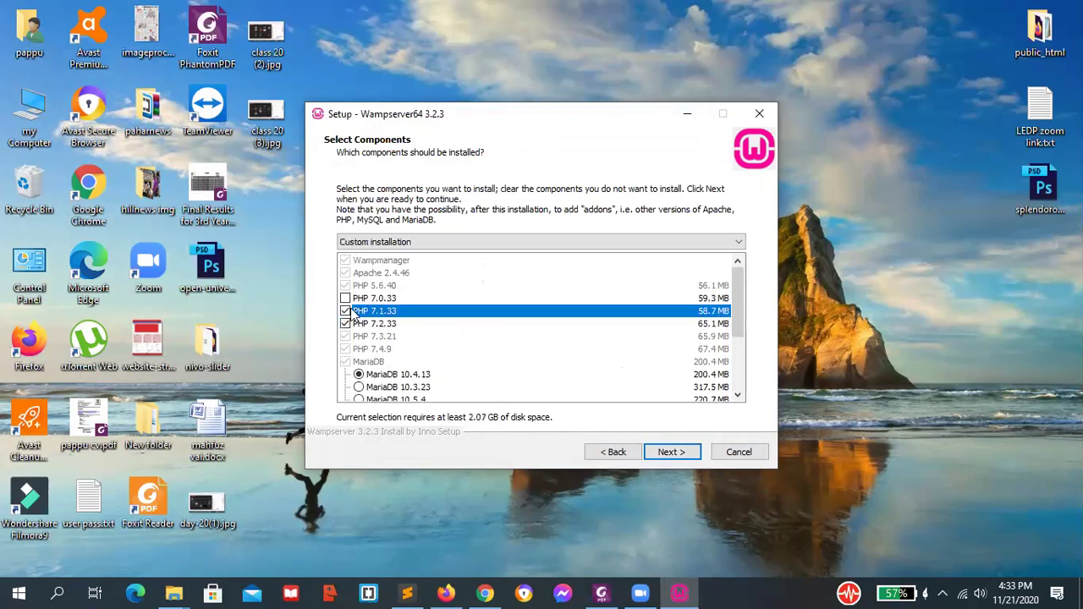
{"action": "left_click", "coordinate": [345, 297]}
{"action": "scroll", "coordinate": [442, 384], "scroll_direction": "down", "scroll_amount": 3}
{"action": "scroll", "coordinate": [443, 384], "scroll_direction": "up", "scroll_amount": 3}
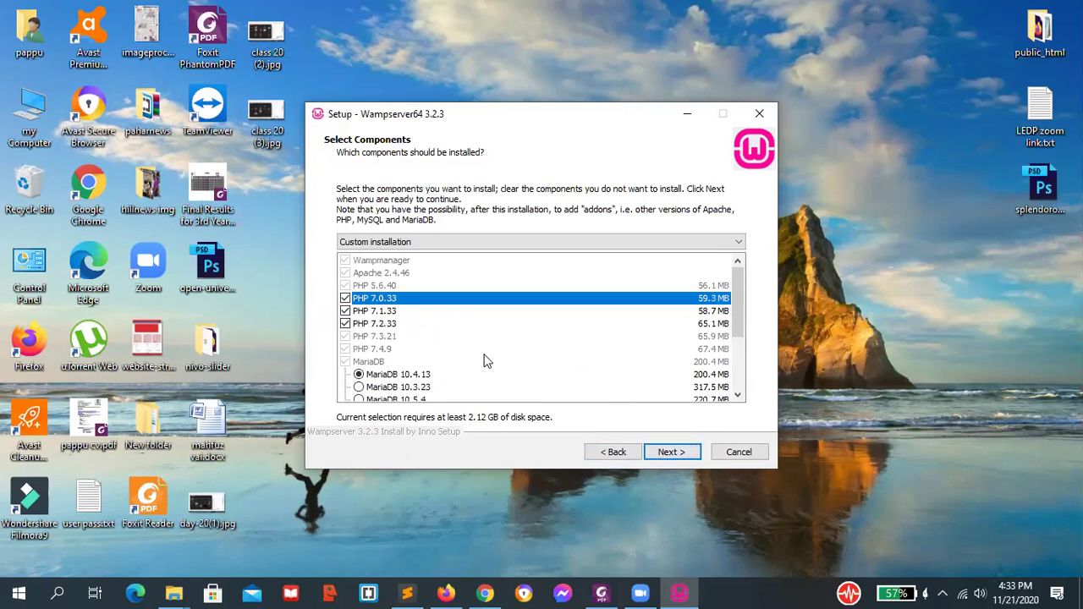
{"action": "left_click", "coordinate": [346, 324]}
{"action": "left_click", "coordinate": [345, 311]}
{"action": "left_click", "coordinate": [345, 299]}
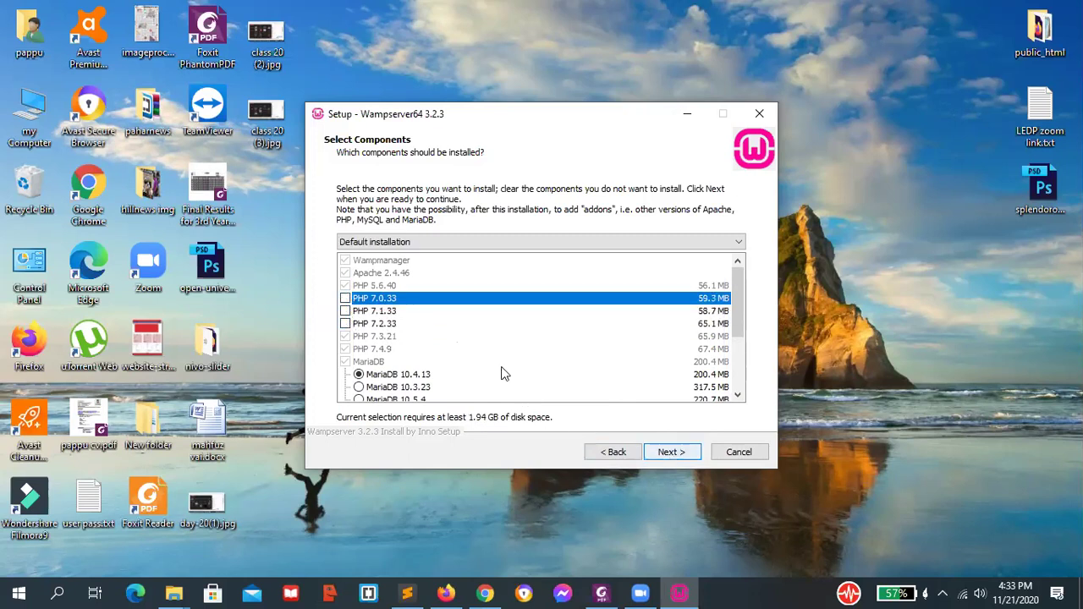
Keep the Wampserver64 Start Menu folder and begin the installation
{"action": "left_click", "coordinate": [671, 452]}
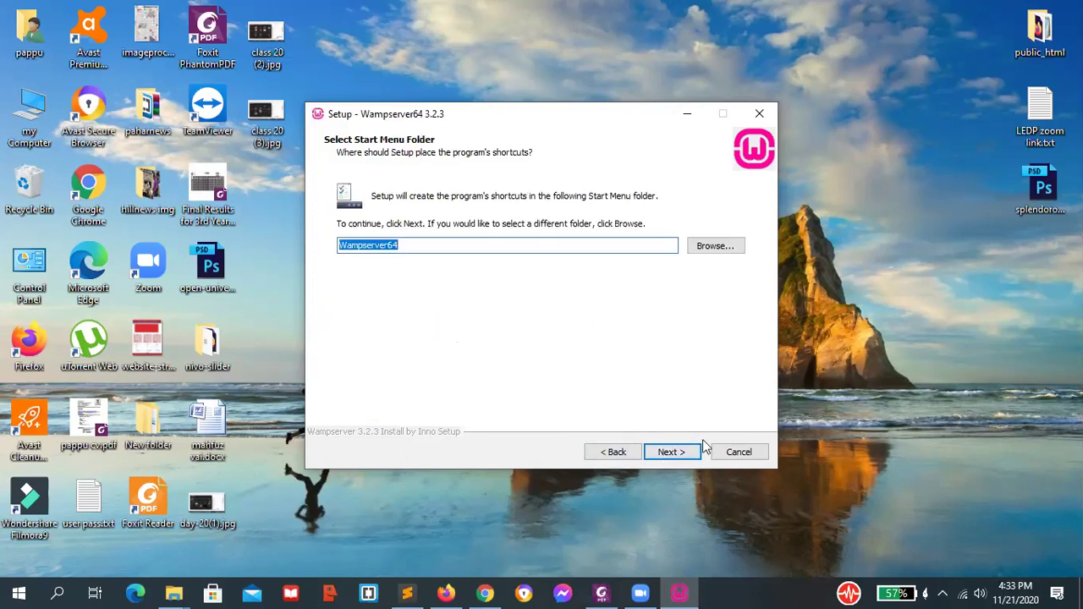
{"action": "left_click", "coordinate": [672, 452]}
{"action": "left_click", "coordinate": [672, 452]}
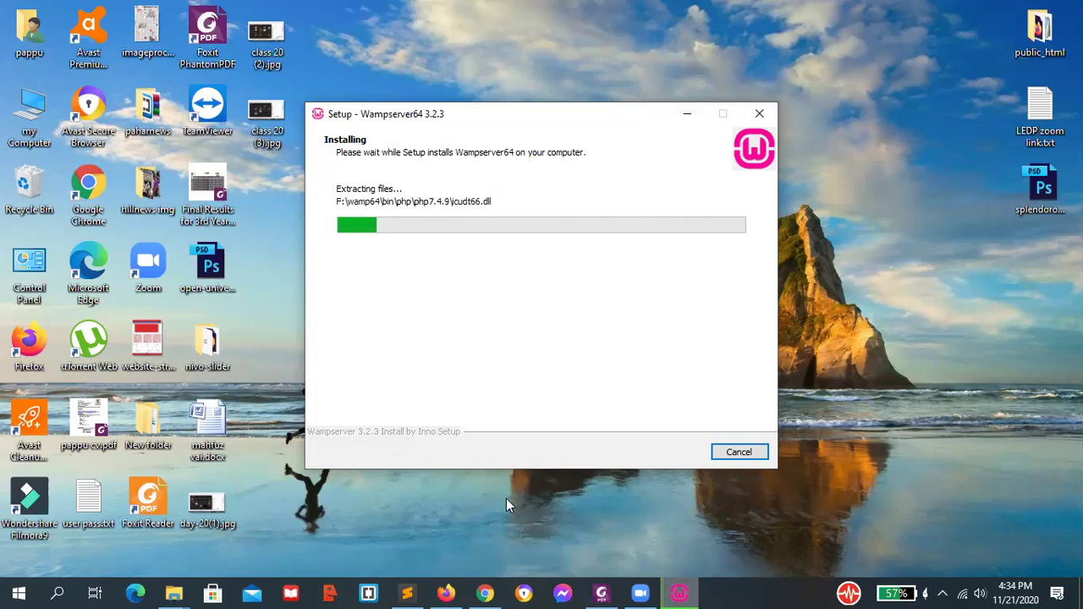
Wait while the installer extracts files into F:\wamp64, switching between Chrome and the installer
{"action": "left_click", "coordinate": [484, 592]}
{"action": "left_click", "coordinate": [678, 592]}
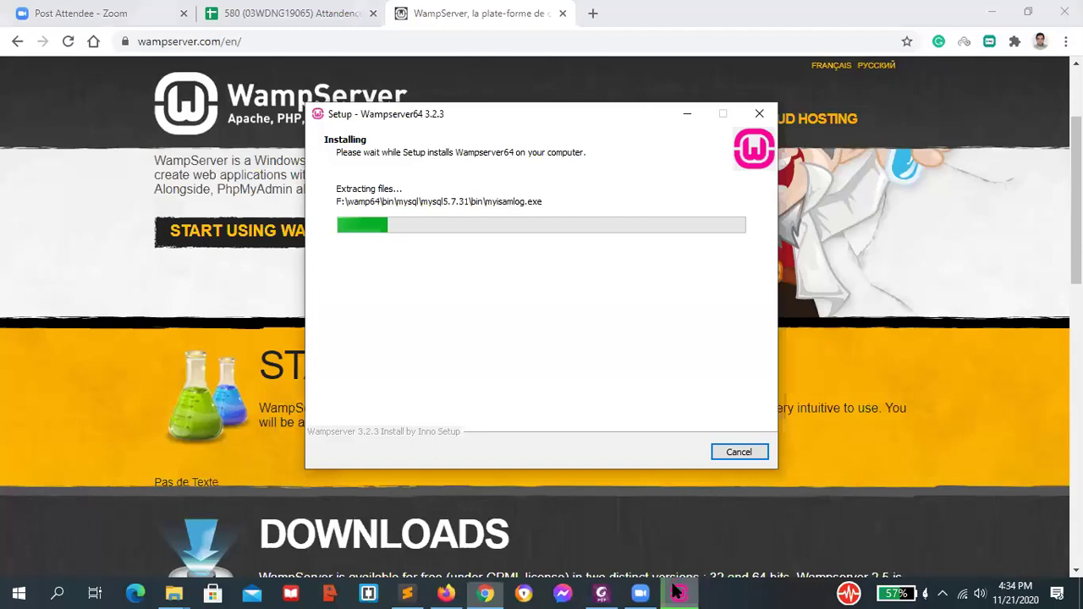
{"action": "left_click", "coordinate": [677, 592]}
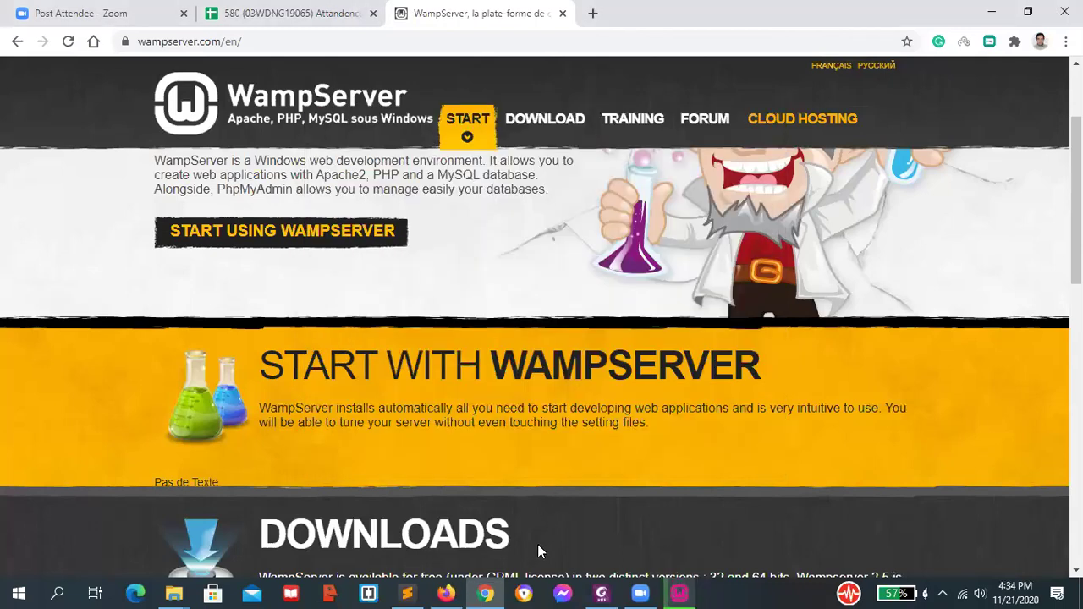
{"action": "left_click", "coordinate": [672, 592]}
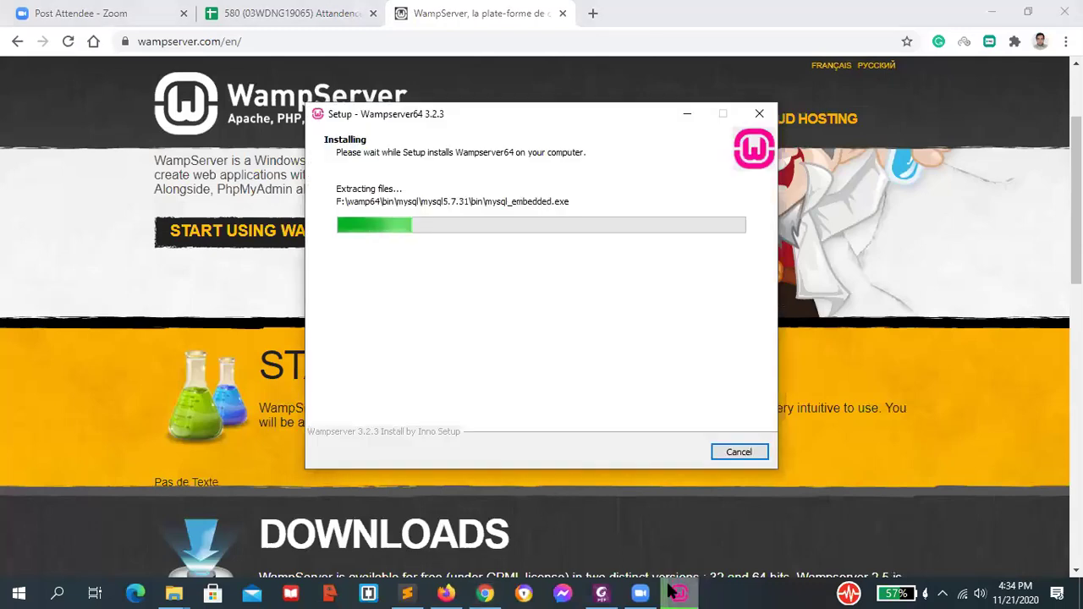
{"action": "left_click", "coordinate": [668, 591]}
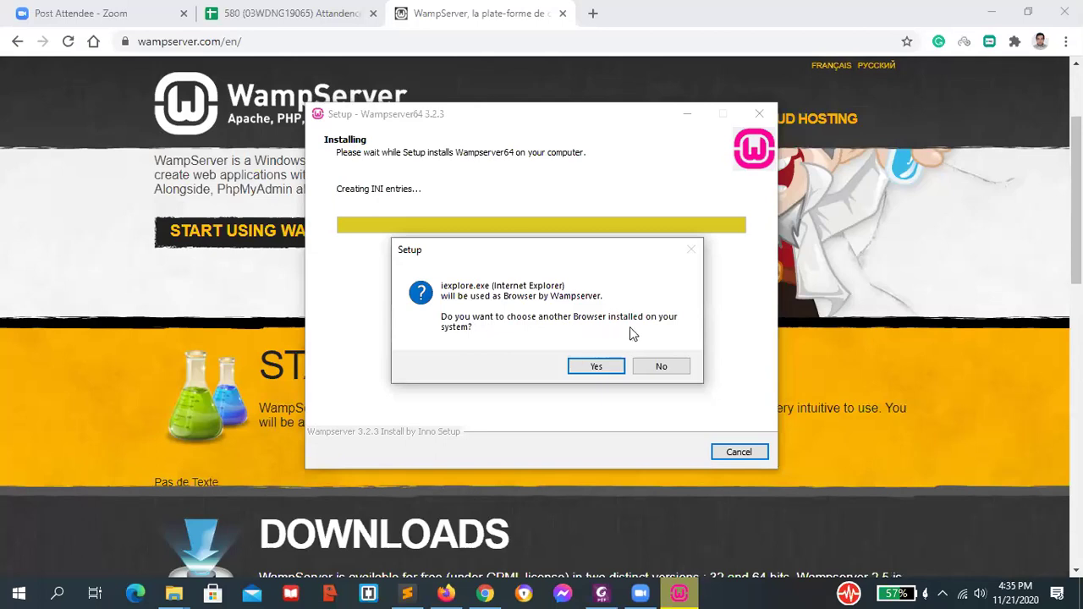
Keep Internet Explorer as WampServer's browser and Notepad as its text editor
{"action": "left_click", "coordinate": [646, 369]}
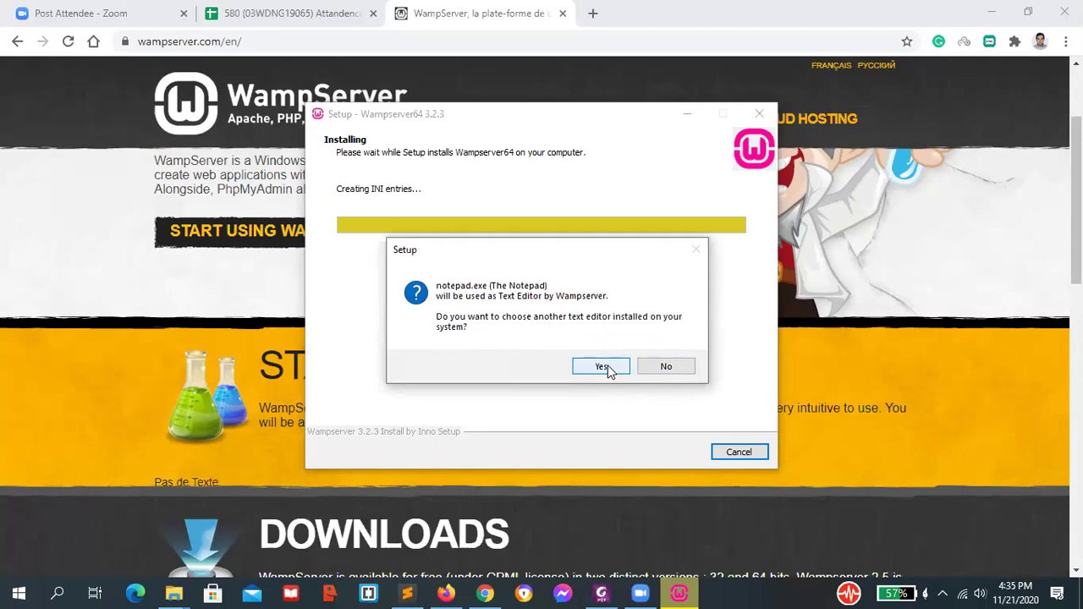
{"action": "left_click", "coordinate": [602, 368]}
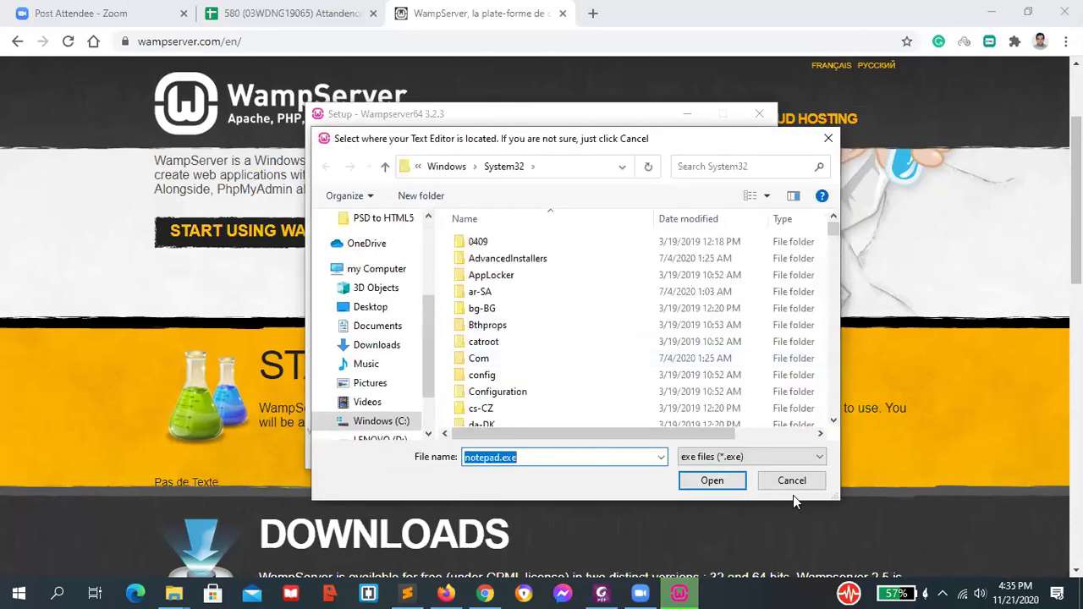
{"action": "left_click", "coordinate": [792, 481]}
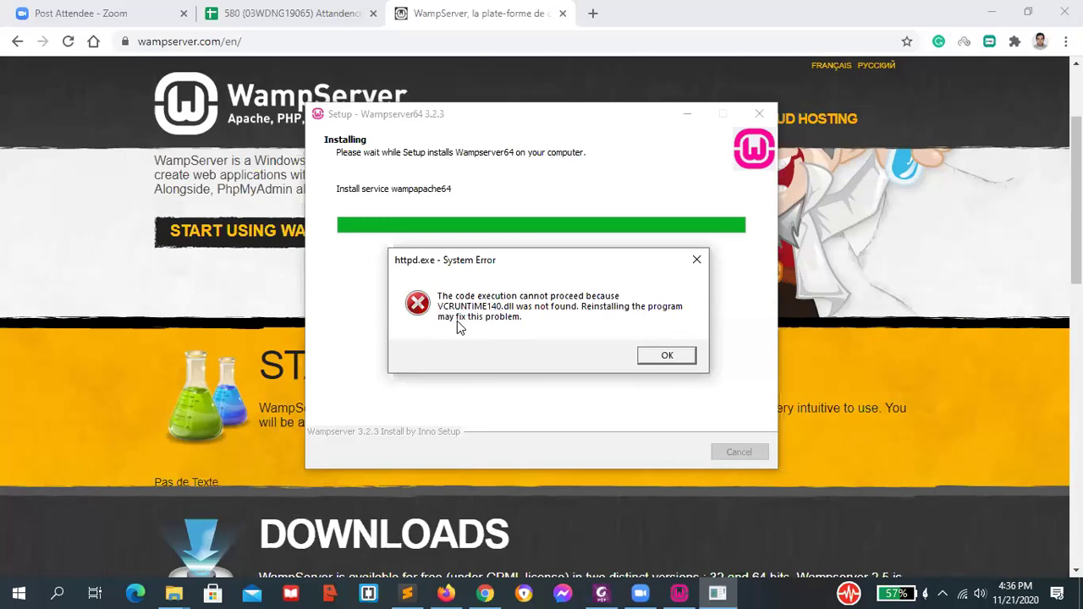
Dismiss the missing VCRUNTIME140.dll error and finish the Wampserver64 3.2.3 setup wizard
{"action": "left_click", "coordinate": [667, 355]}
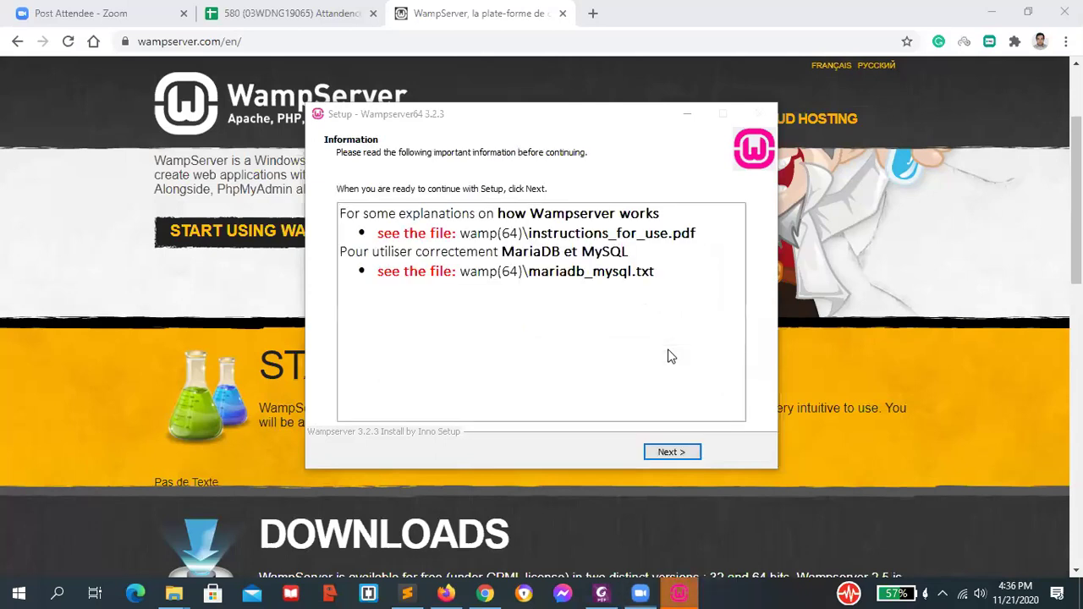
{"action": "left_click_drag", "start_coordinate": [391, 232], "coordinate": [701, 234]}
{"action": "left_click_drag", "start_coordinate": [501, 270], "coordinate": [658, 432]}
{"action": "left_click", "coordinate": [671, 452]}
{"action": "left_click", "coordinate": [671, 455]}
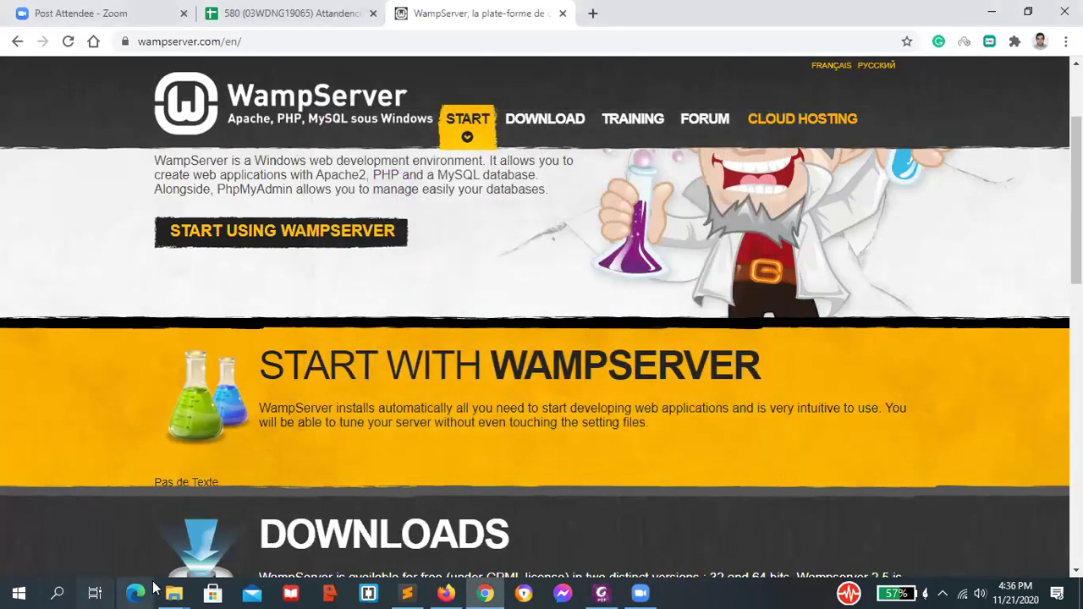
{"action": "left_click", "coordinate": [174, 593]}
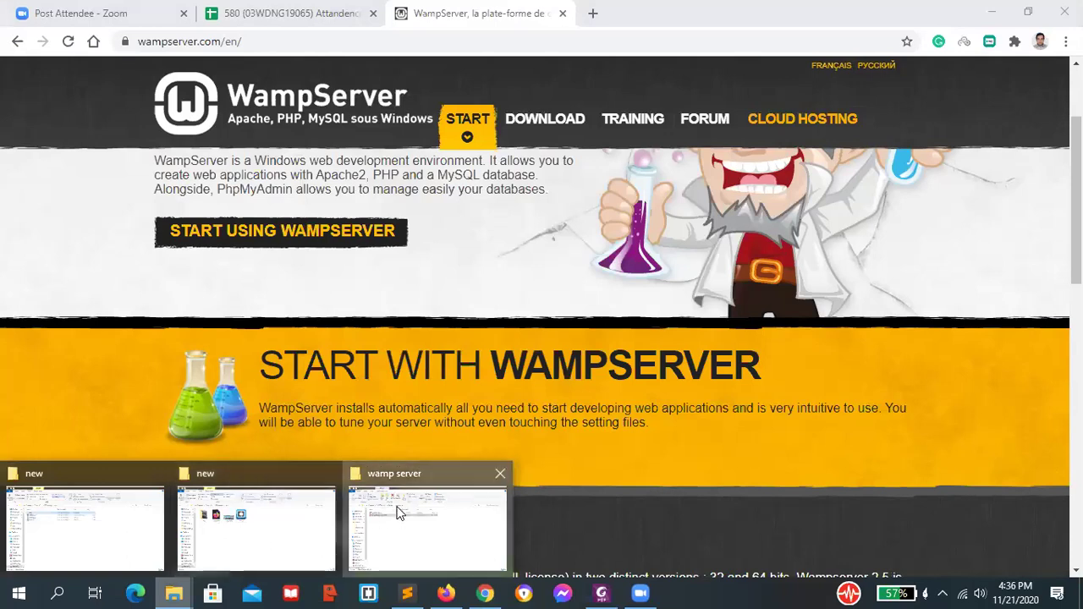
Google 'vcruntime140.dll wamp server' in Firefox and open the Stack Overflow result in a new tab
{"action": "left_click", "coordinate": [399, 511]}
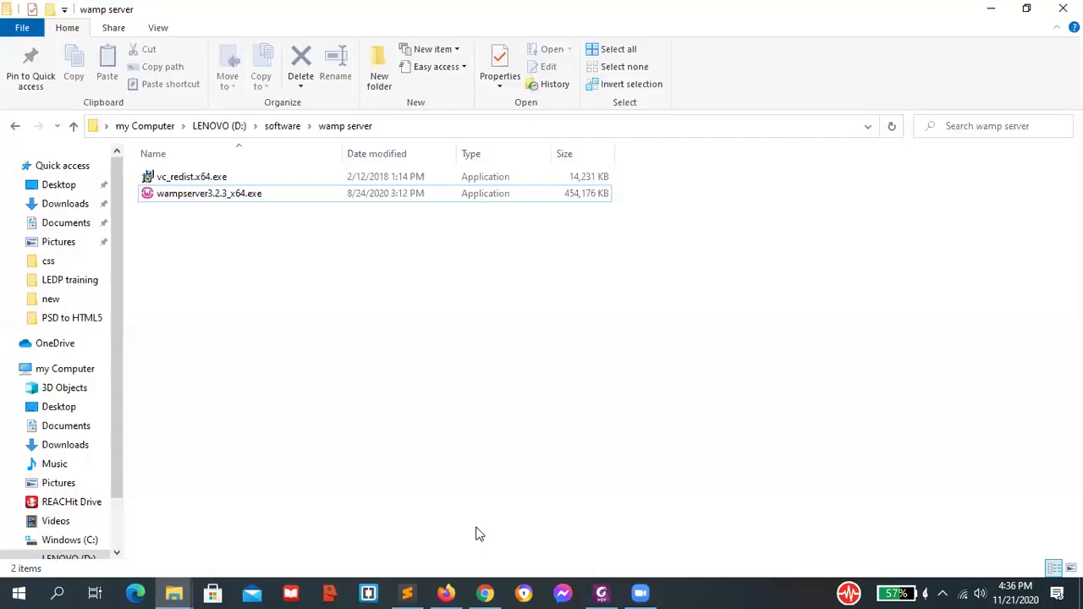
{"action": "left_click", "coordinate": [446, 593]}
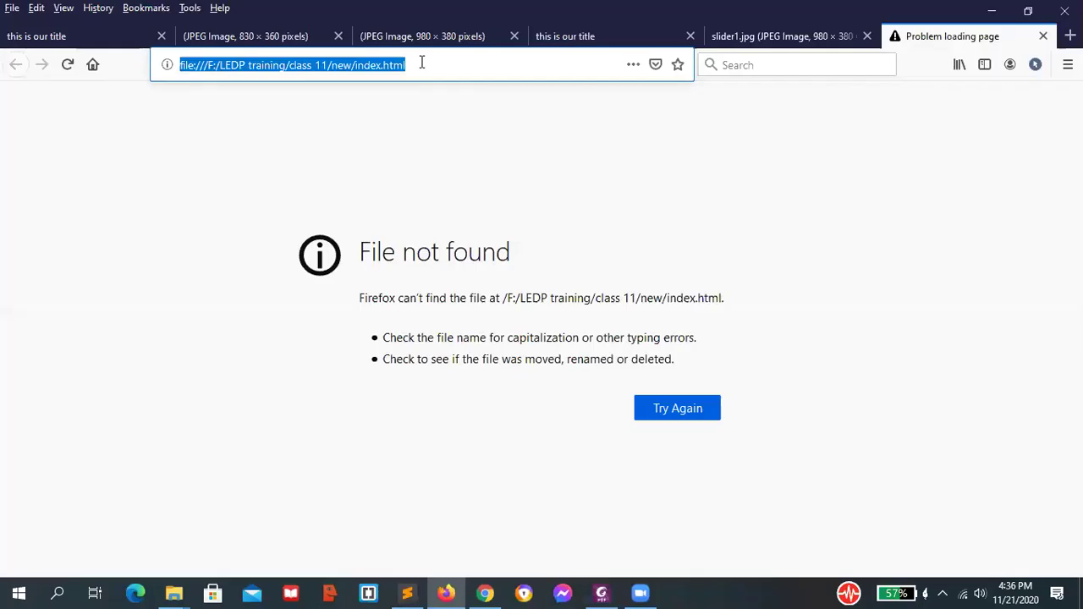
{"action": "left_click", "coordinate": [419, 64]}
{"action": "type", "text": "cv"}
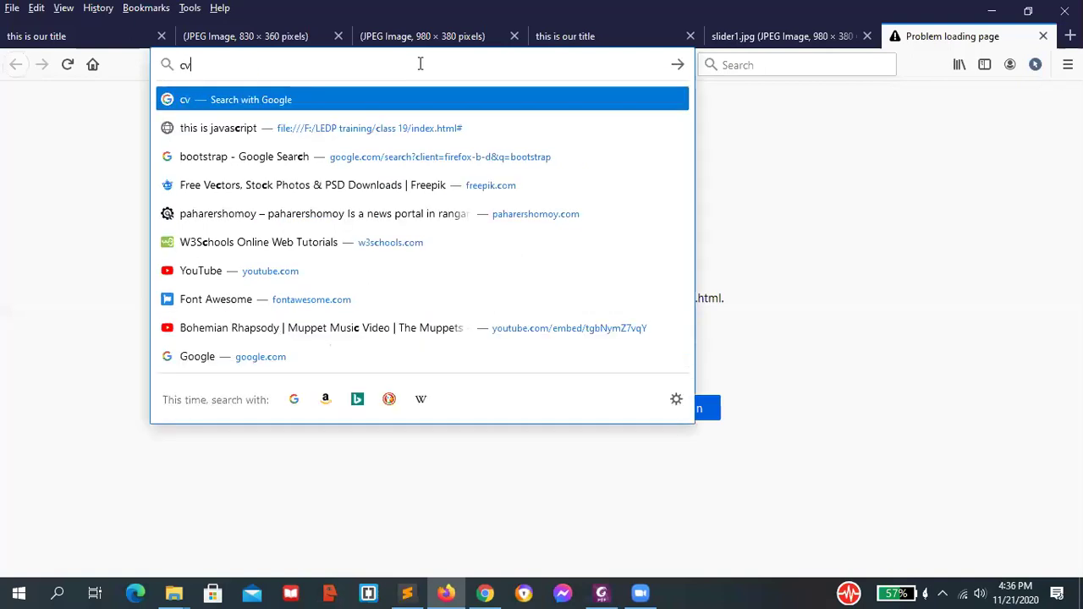
{"action": "type", "text": "runt"}
{"action": "key", "text": "BackSpace"}
{"action": "type", "text": "runtime"}
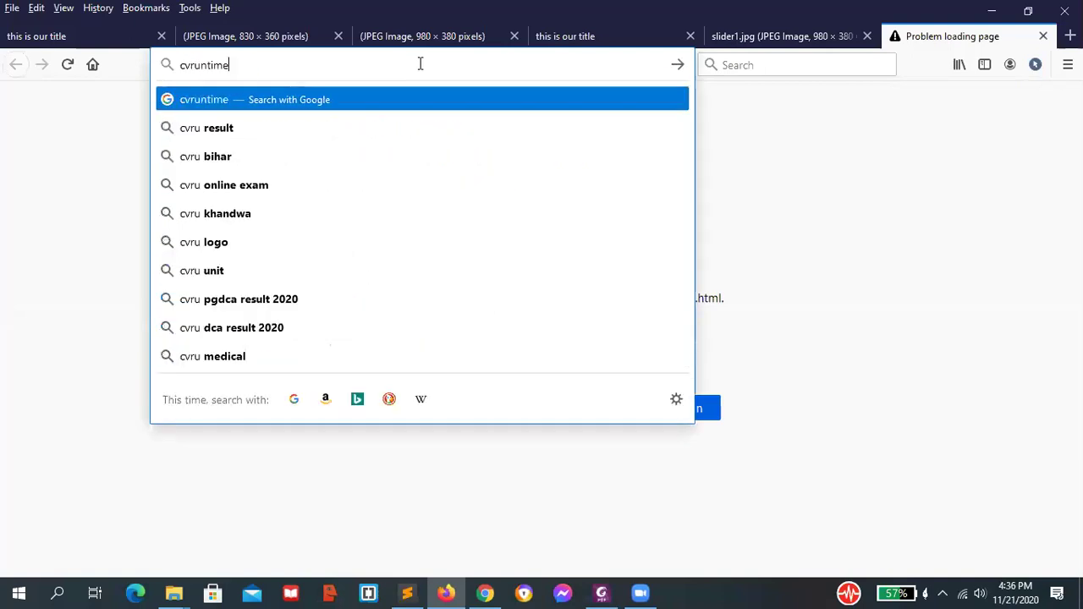
{"action": "type", "text": "140"}
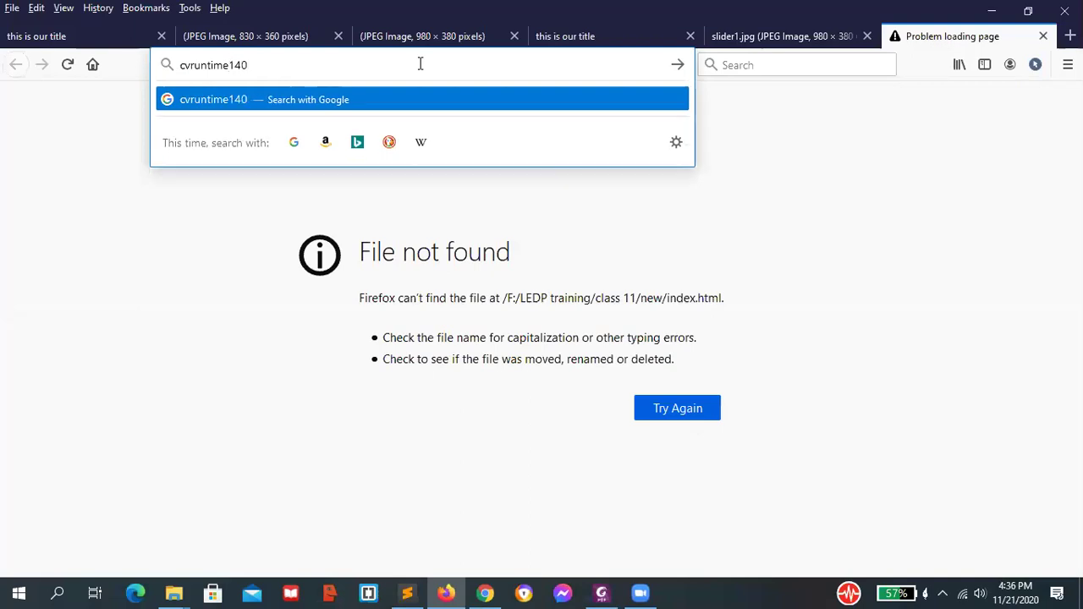
{"action": "type", "text": ".dll w"}
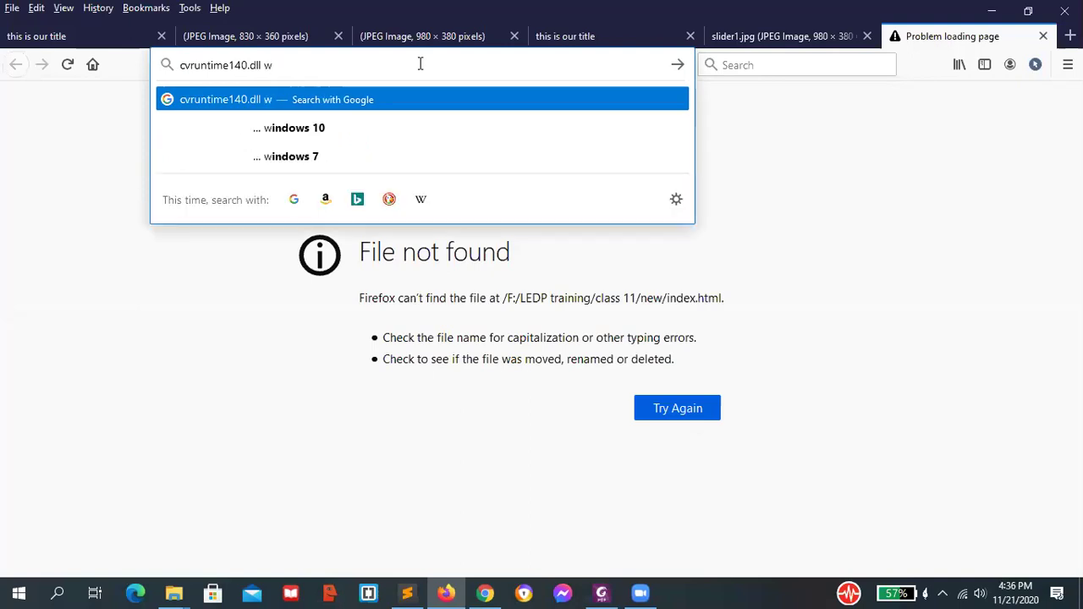
{"action": "type", "text": "amp server"}
{"action": "key", "text": "Return"}
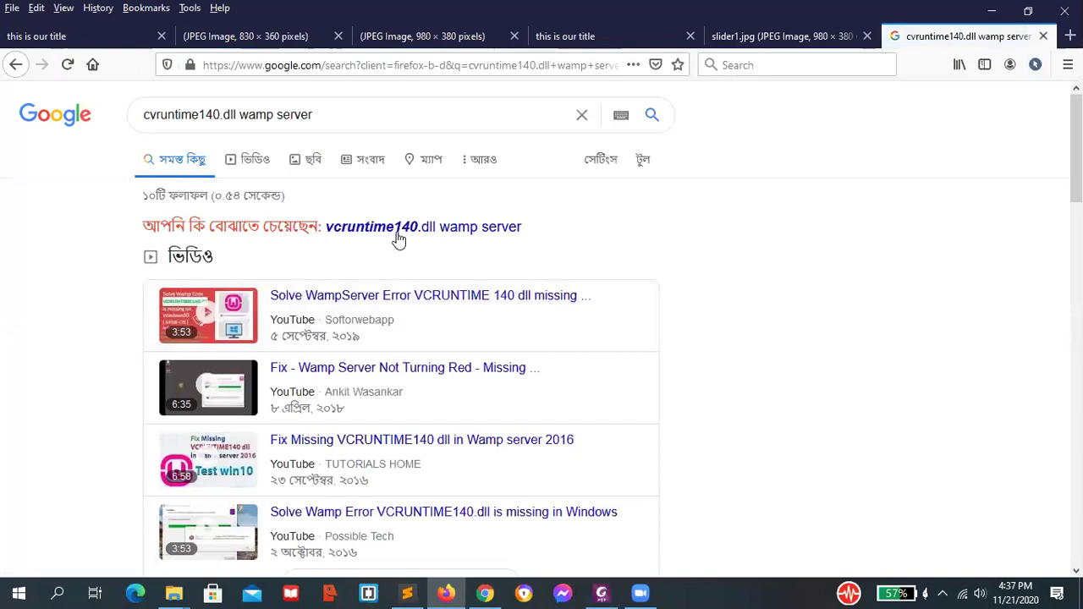
{"action": "left_click", "coordinate": [401, 235]}
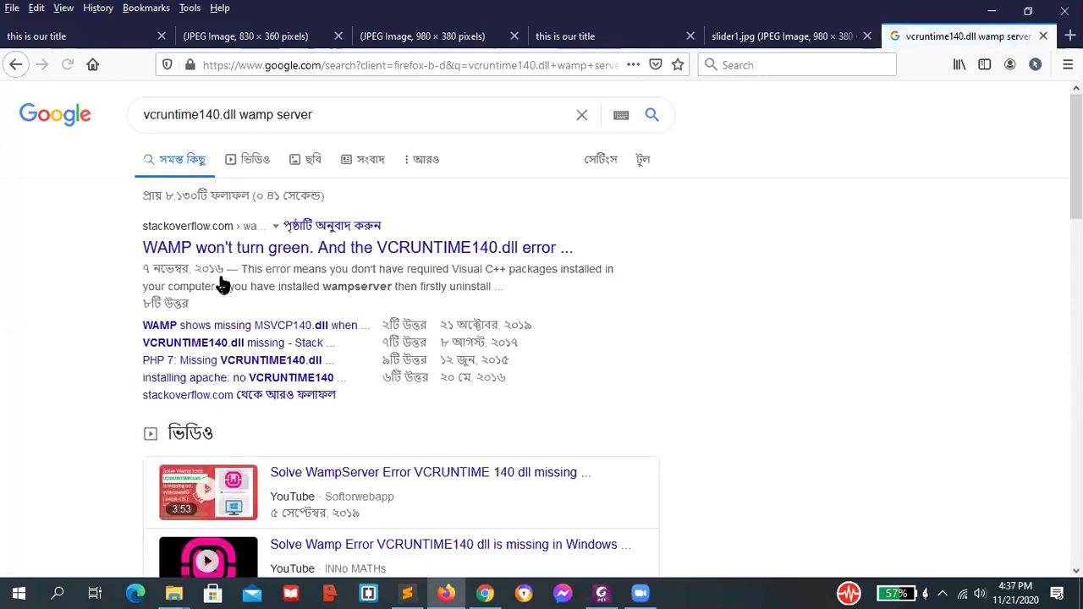
{"action": "middle_click", "coordinate": [241, 262]}
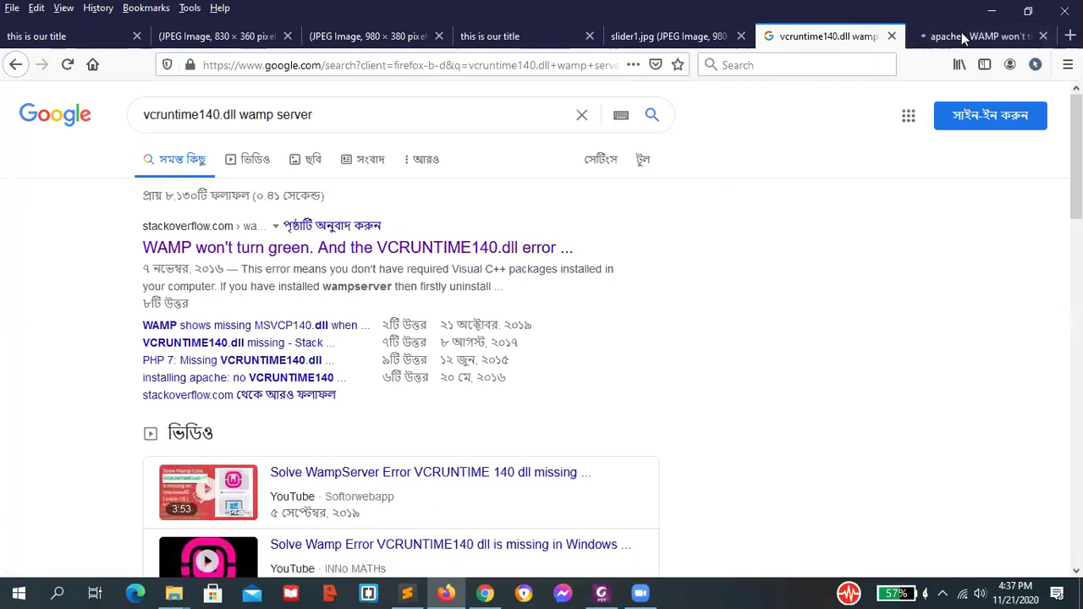
Read the Stack Overflow answer listing the required VC9–VC14 redistributable packages
{"action": "key", "text": "ctrl+Tab"}
{"action": "scroll", "coordinate": [284, 431], "scroll_direction": "down", "scroll_amount": 2}
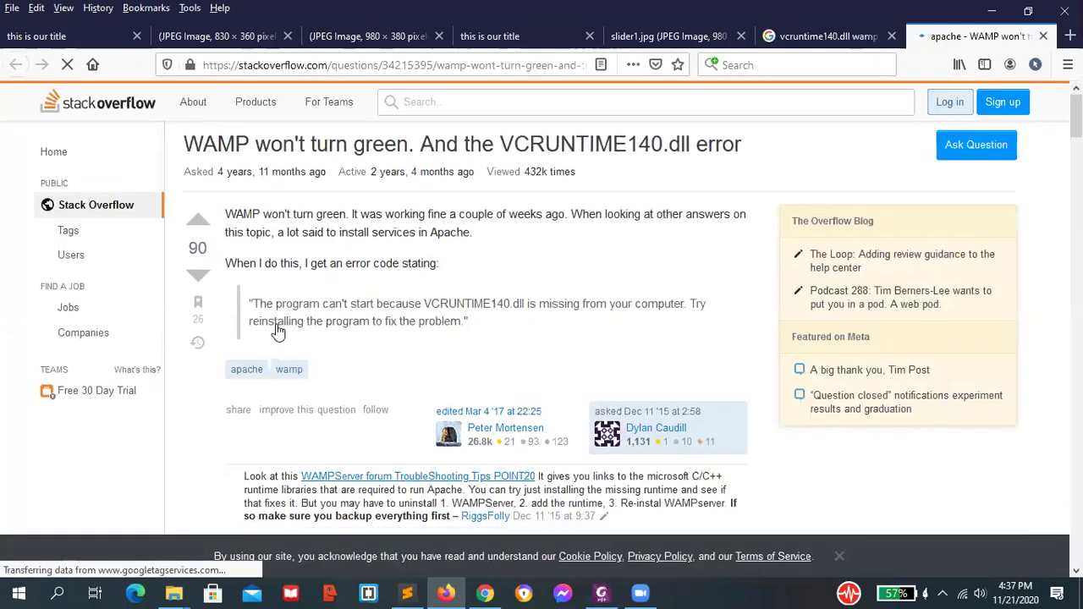
{"action": "scroll", "coordinate": [376, 381], "scroll_direction": "down", "scroll_amount": 4}
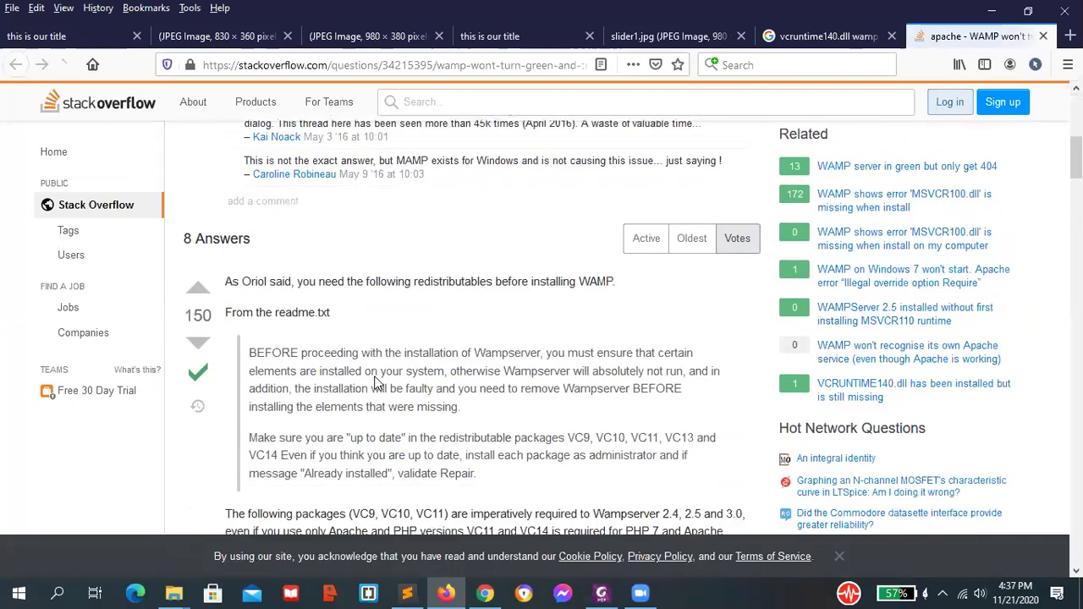
{"action": "scroll", "coordinate": [376, 382], "scroll_direction": "down", "scroll_amount": 5}
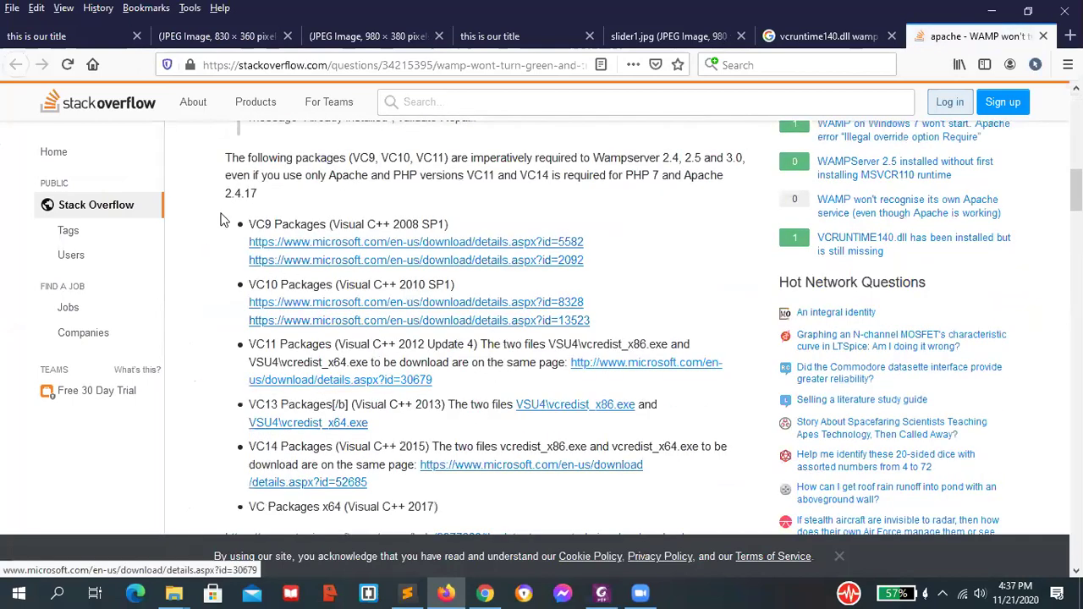
{"action": "left_click", "coordinate": [406, 243], "text": "shift"}
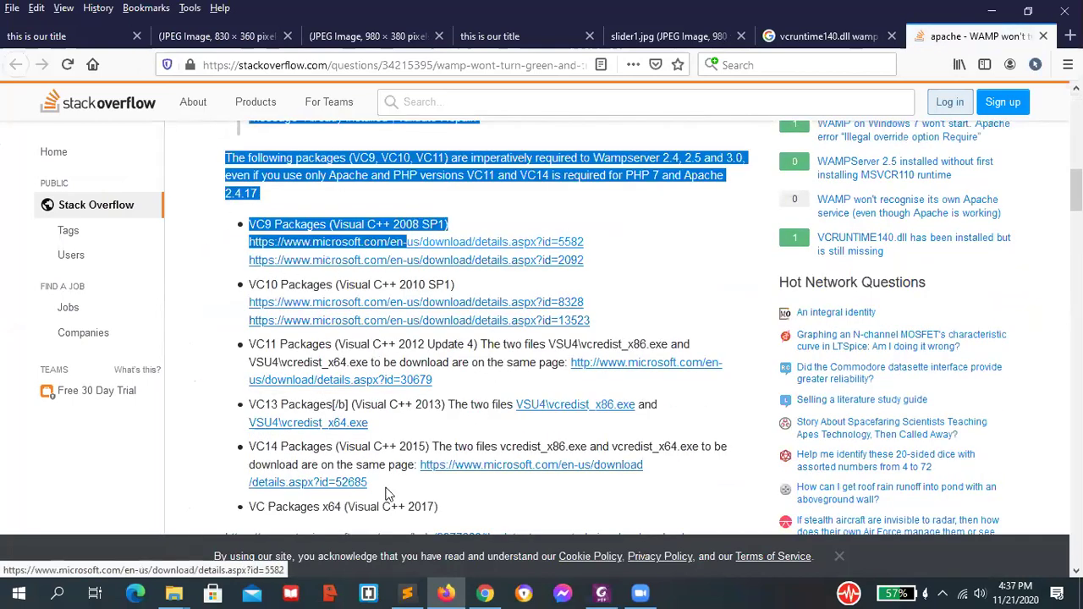
{"action": "scroll", "coordinate": [393, 489], "scroll_direction": "down", "scroll_amount": 3}
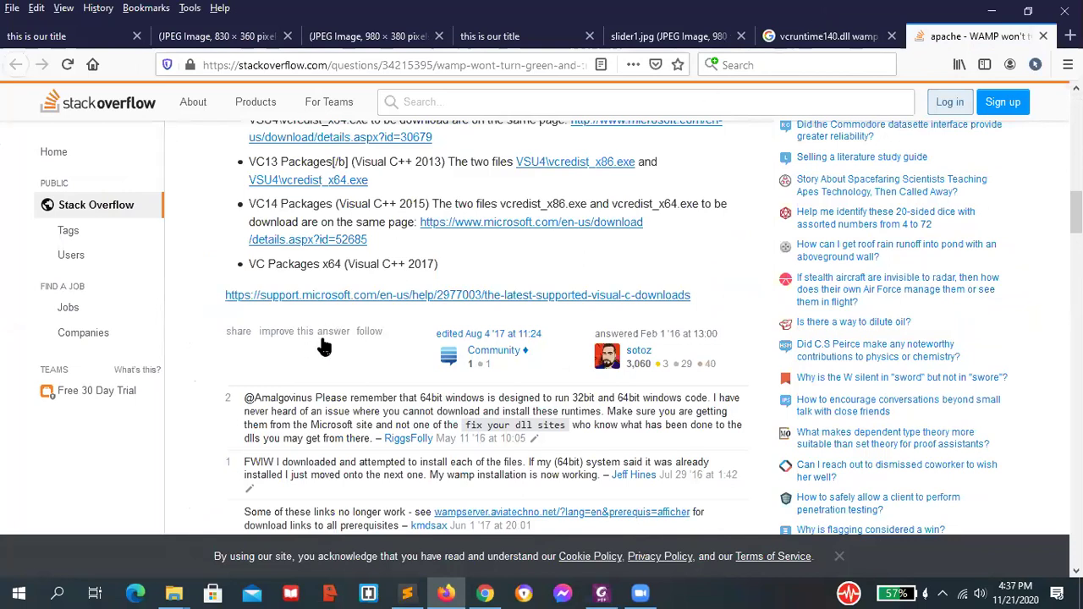
Back on the Google results, open the forum.wampserver.com VCRUNTIME140.dll result in a new tab
{"action": "key", "text": "ctrl+shift+Tab"}
{"action": "scroll", "coordinate": [127, 381], "scroll_direction": "down", "scroll_amount": 2}
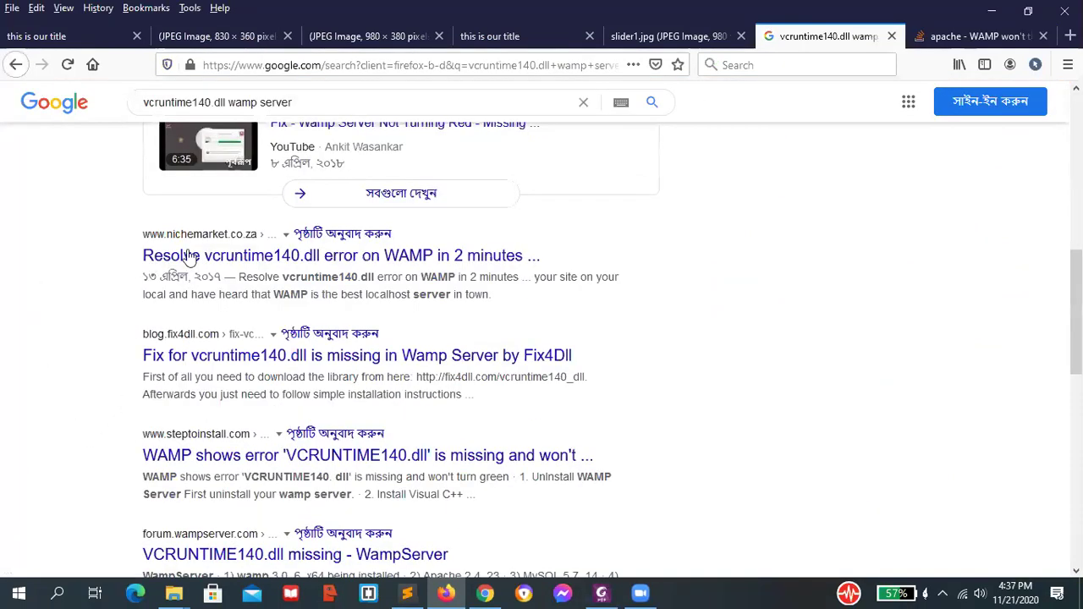
{"action": "scroll", "coordinate": [85, 418], "scroll_direction": "down", "scroll_amount": 2}
{"action": "scroll", "coordinate": [84, 417], "scroll_direction": "down", "scroll_amount": 1}
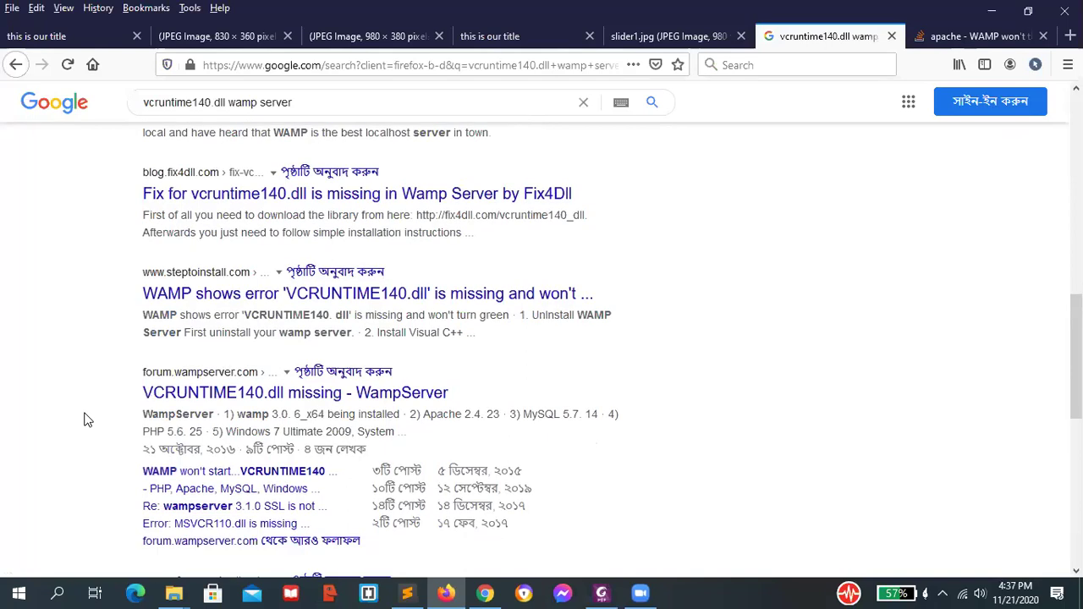
{"action": "scroll", "coordinate": [212, 309], "scroll_direction": "down", "scroll_amount": 2}
{"action": "middle_click", "coordinate": [212, 311]}
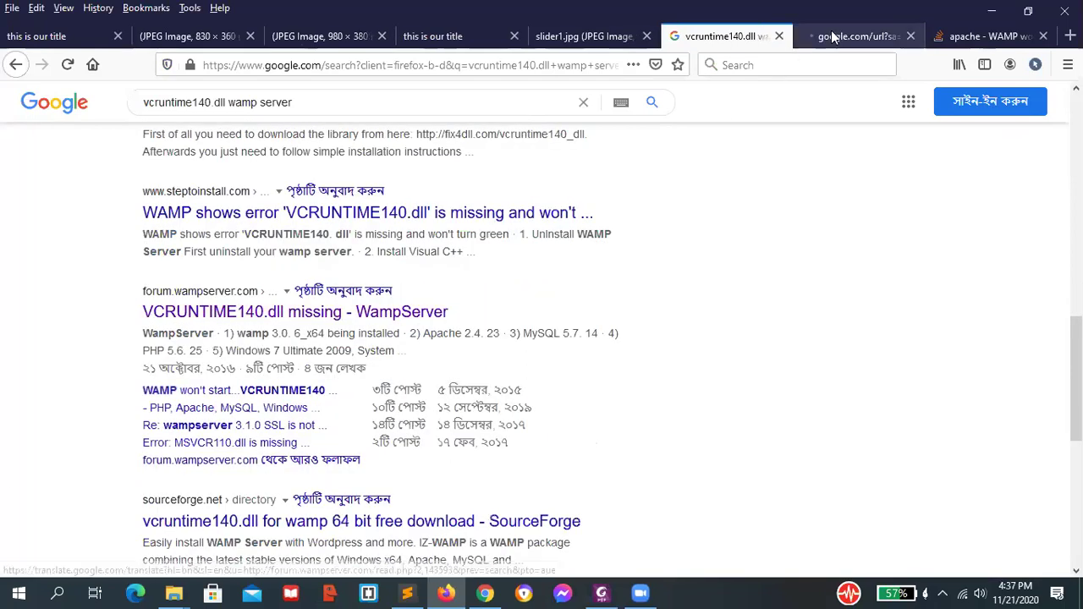
Open the 'VCRUNTIME140.dll missing' forum thread and read down to the moderator's VC9–VC14 download links
{"action": "left_click_drag", "start_coordinate": [258, 325], "coordinate": [49, 263]}
{"action": "left_click", "coordinate": [49, 263]}
{"action": "left_click", "coordinate": [850, 35]}
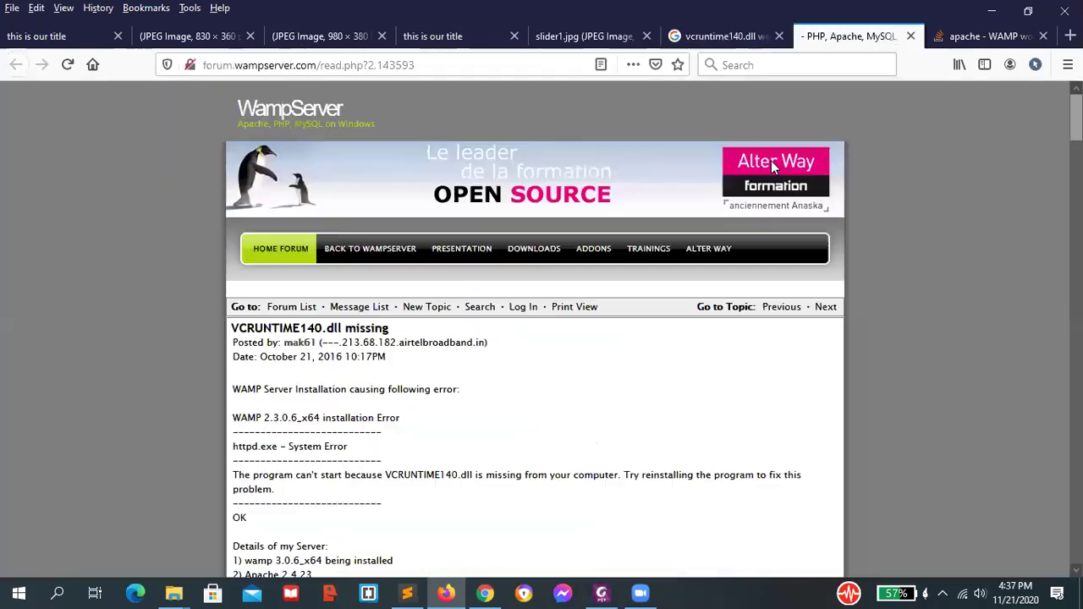
{"action": "scroll", "coordinate": [503, 341], "scroll_direction": "down", "scroll_amount": 9}
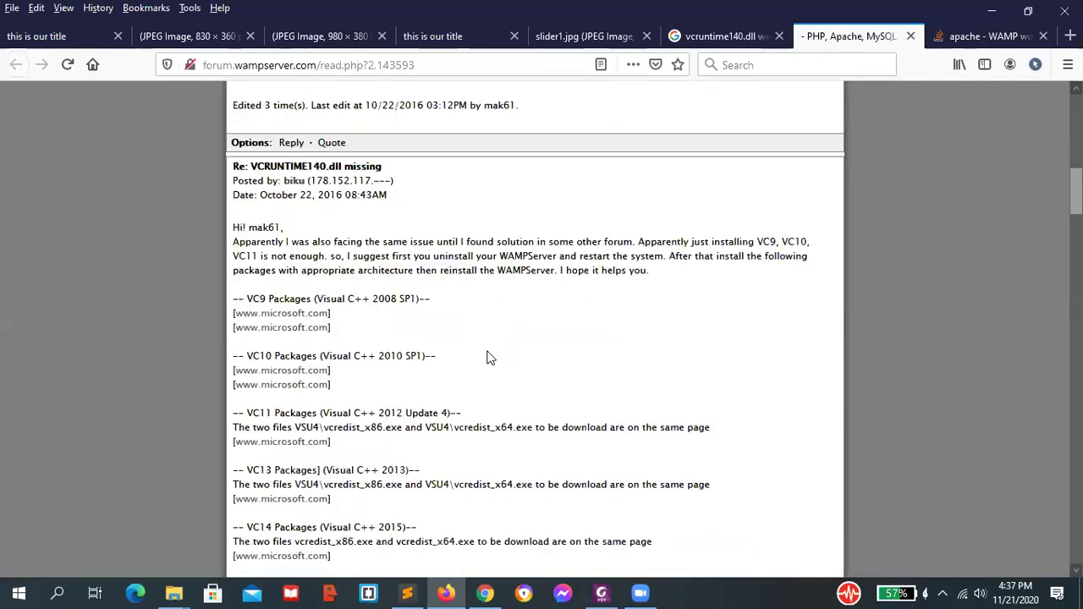
{"action": "scroll", "coordinate": [488, 355], "scroll_direction": "down", "scroll_amount": 5}
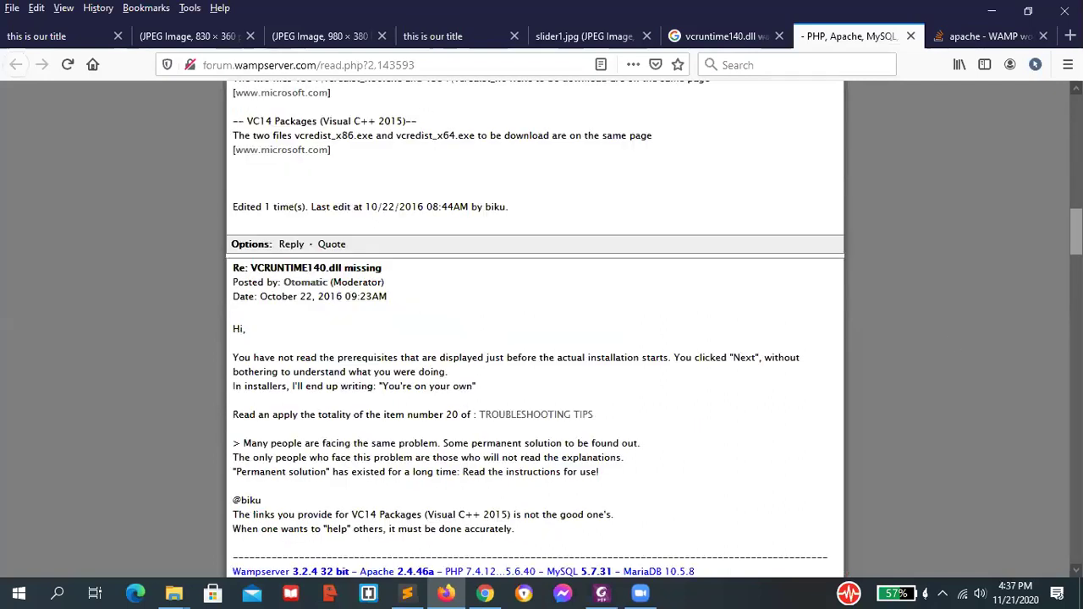
{"action": "scroll", "coordinate": [491, 415], "scroll_direction": "up", "scroll_amount": 15}
{"action": "scroll", "coordinate": [364, 352], "scroll_direction": "down", "scroll_amount": 2}
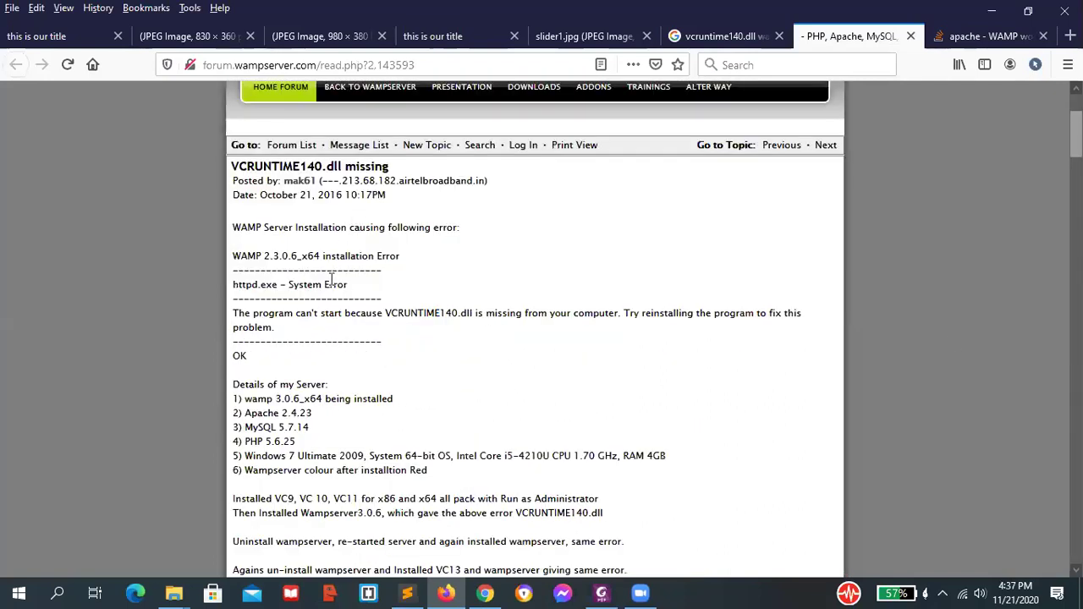
{"action": "scroll", "coordinate": [312, 441], "scroll_direction": "down", "scroll_amount": 3}
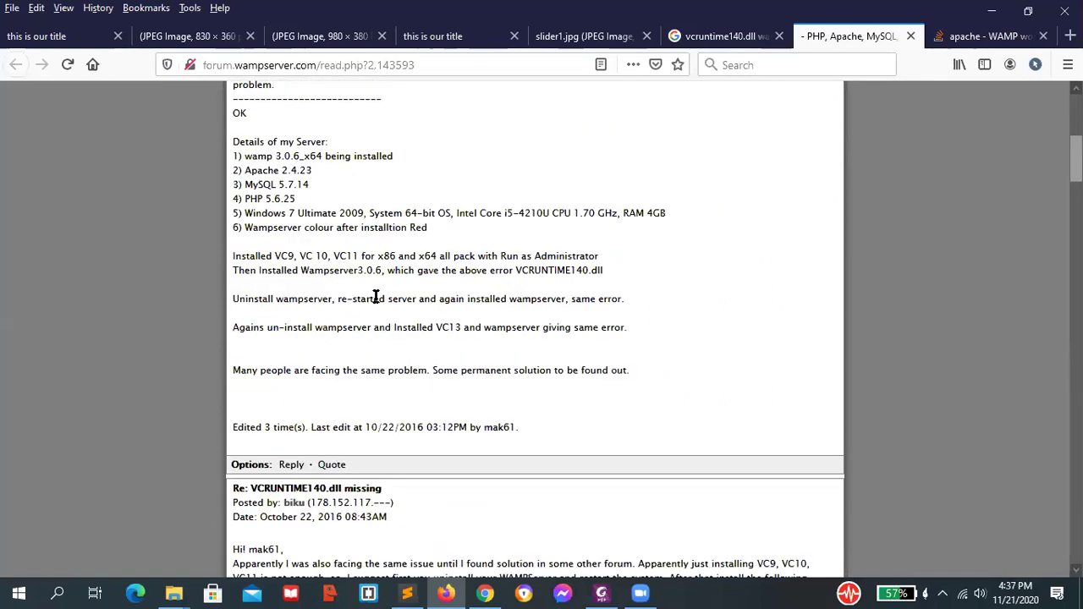
{"action": "scroll", "coordinate": [368, 396], "scroll_direction": "down", "scroll_amount": 9}
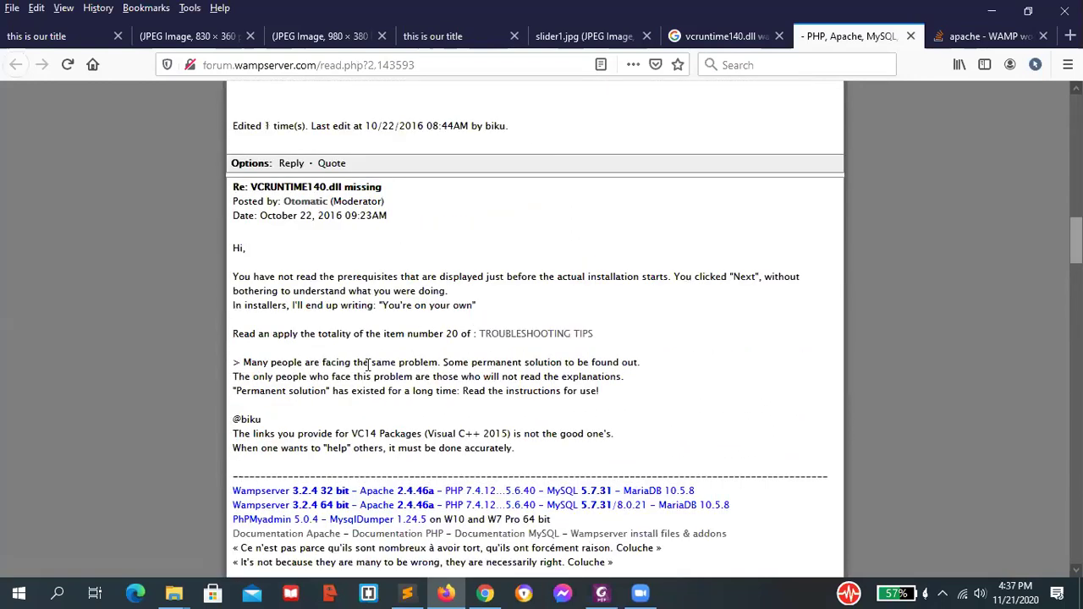
{"action": "scroll", "coordinate": [313, 244], "scroll_direction": "down", "scroll_amount": 3}
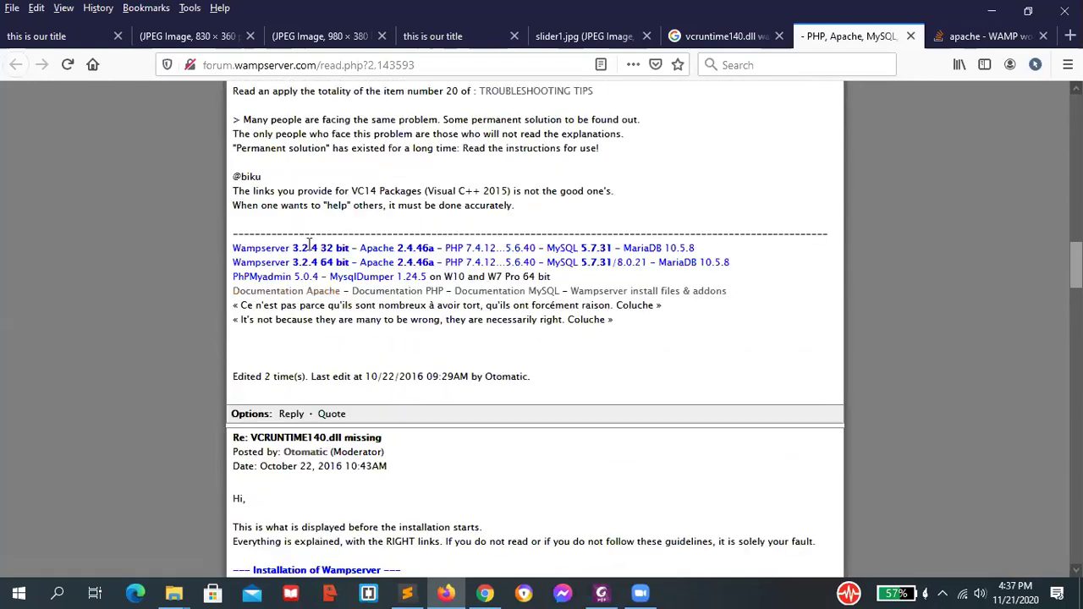
{"action": "scroll", "coordinate": [334, 201], "scroll_direction": "down", "scroll_amount": 6}
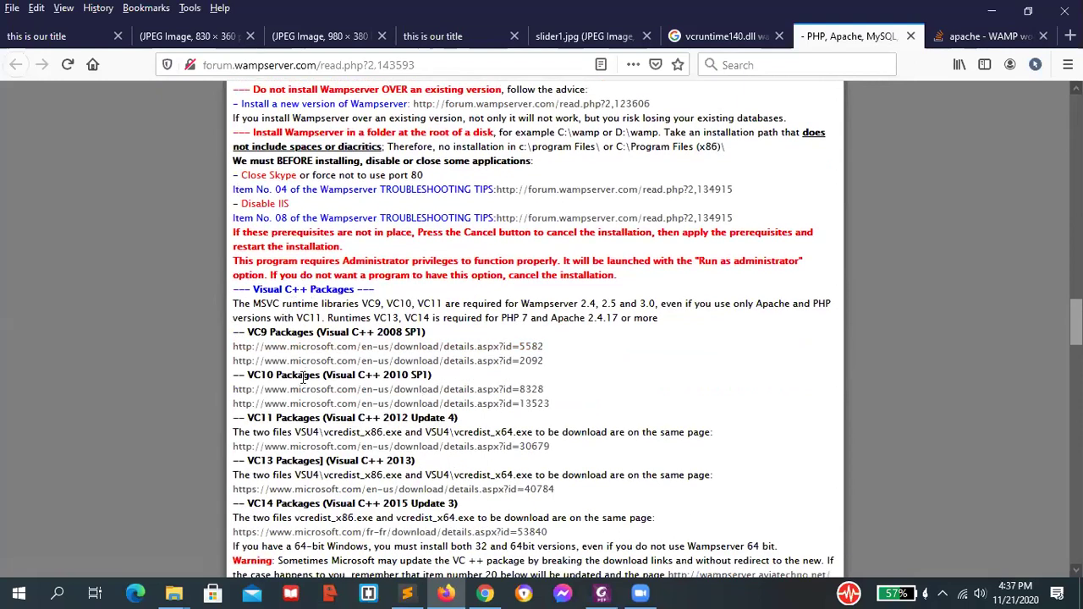
{"action": "scroll", "coordinate": [303, 378], "scroll_direction": "down", "scroll_amount": 3}
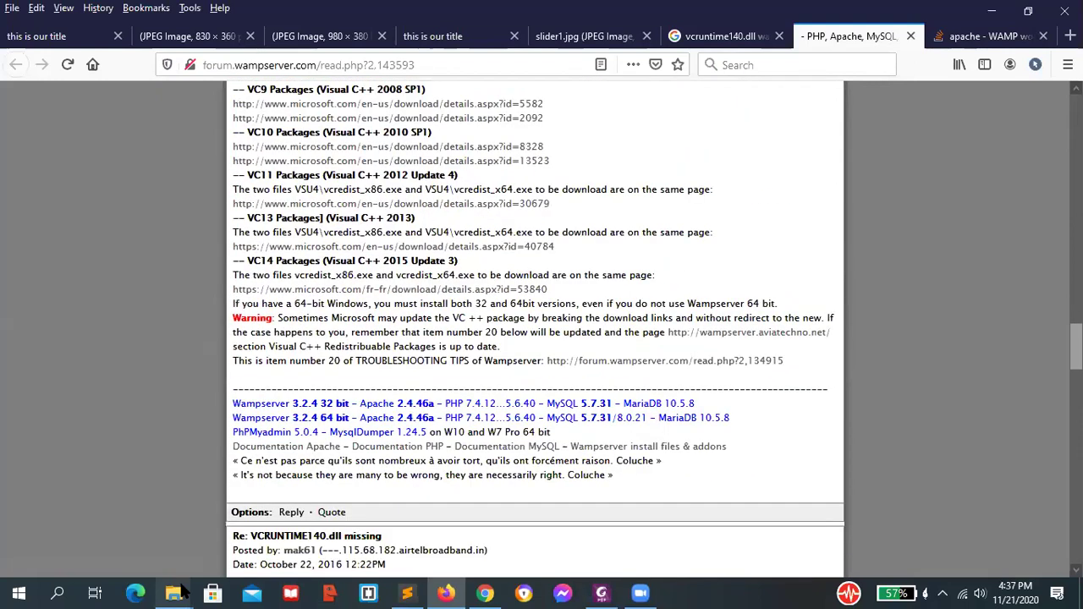
Install vc_redist.x64.exe (Visual C++ 2015 Redistributable x64) from the wamp server folder, accepting the license
{"action": "left_click", "coordinate": [174, 592]}
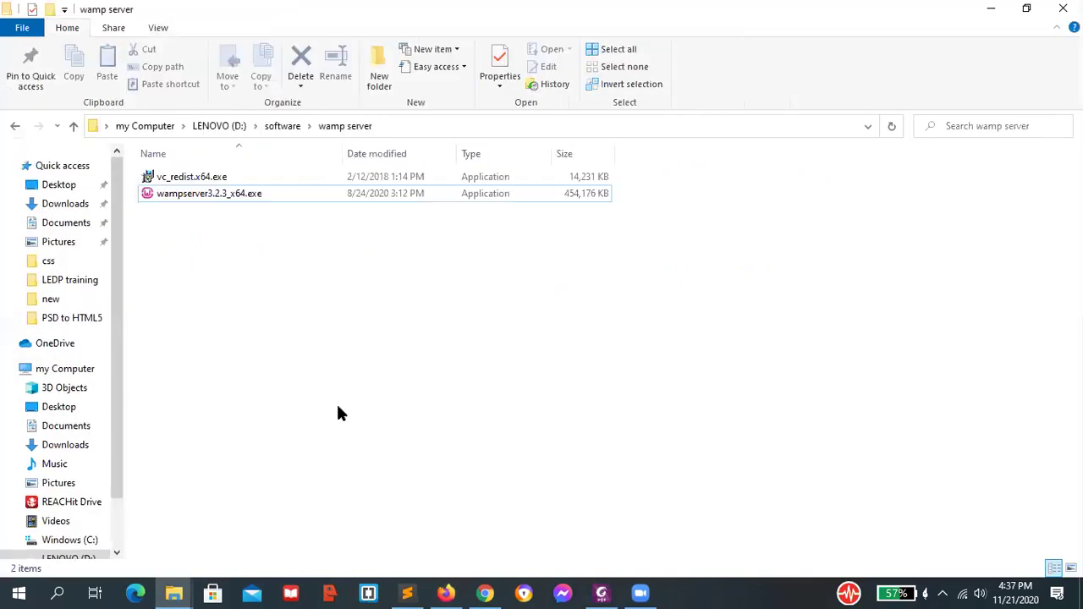
{"action": "double_click", "coordinate": [210, 178]}
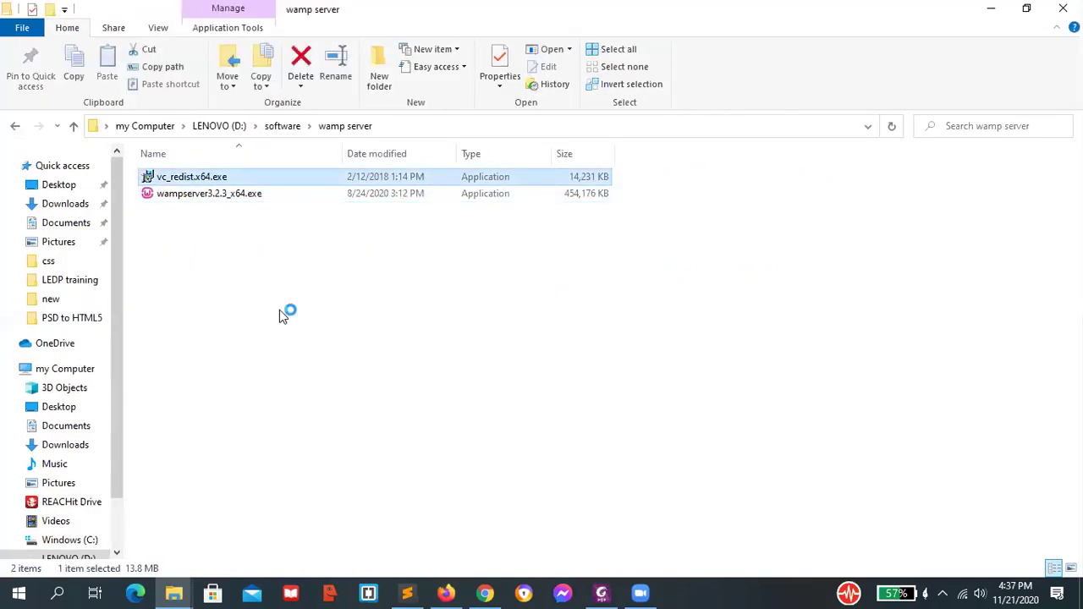
{"action": "left_click", "coordinate": [446, 364]}
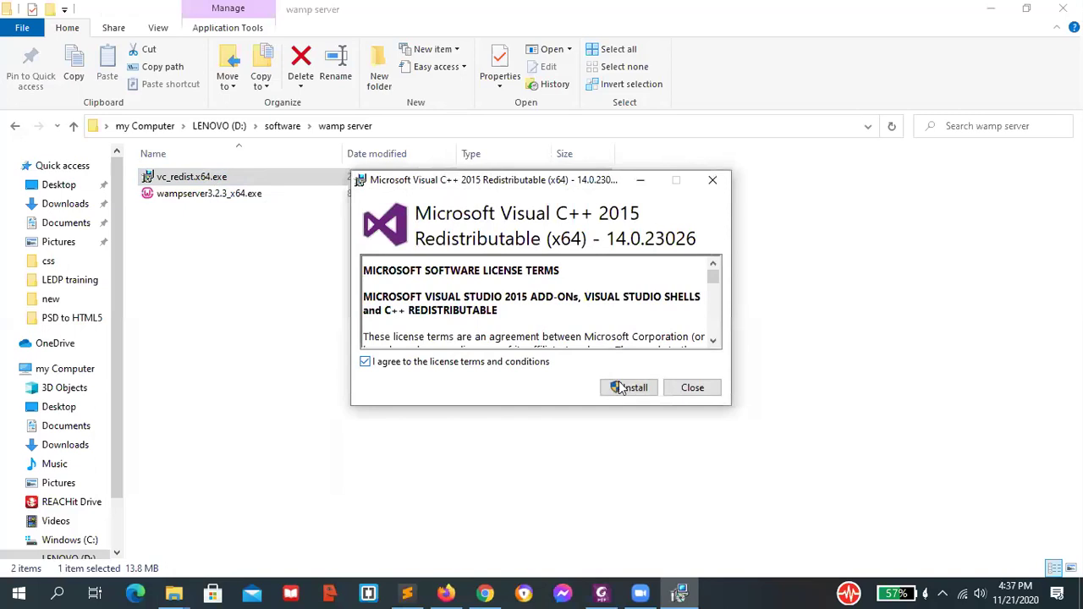
{"action": "left_click", "coordinate": [633, 387]}
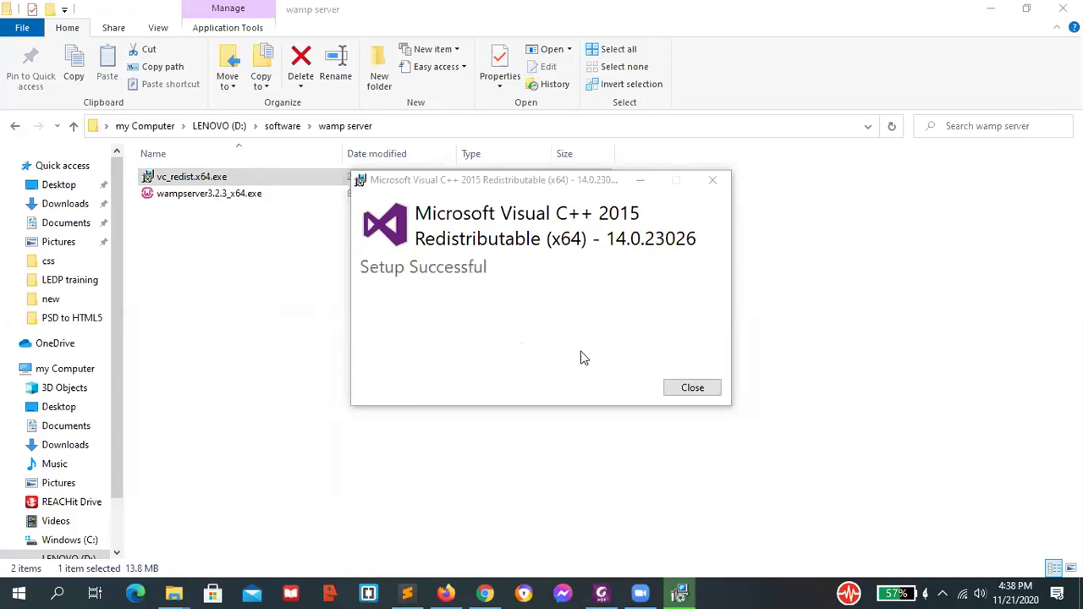
{"action": "left_click", "coordinate": [690, 389]}
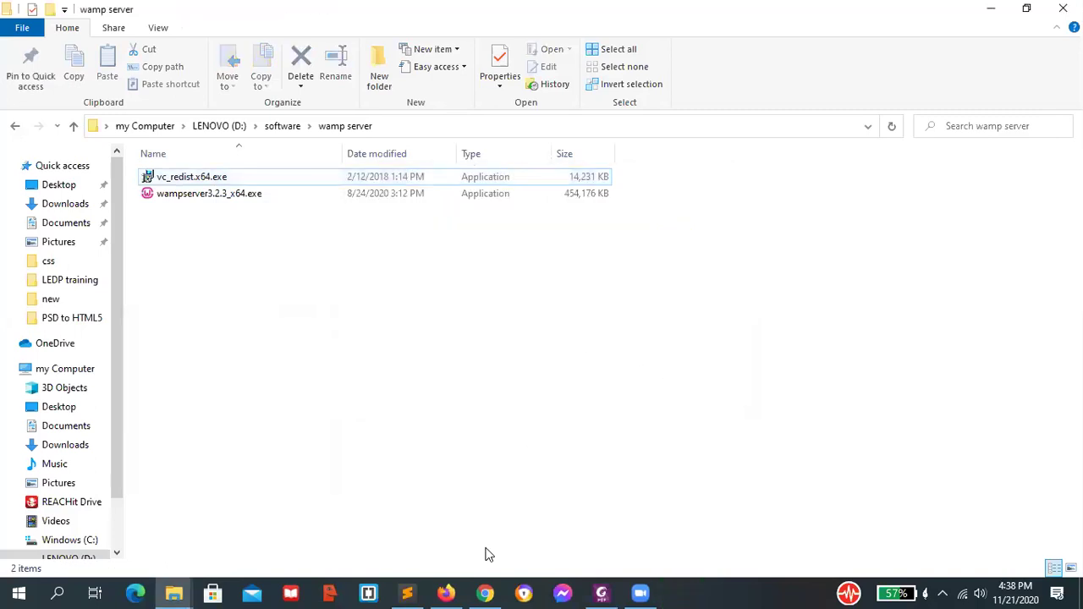
Back in Firefox, scroll the forum thread to the replies about VC14 setup failing
{"action": "left_click", "coordinate": [446, 592]}
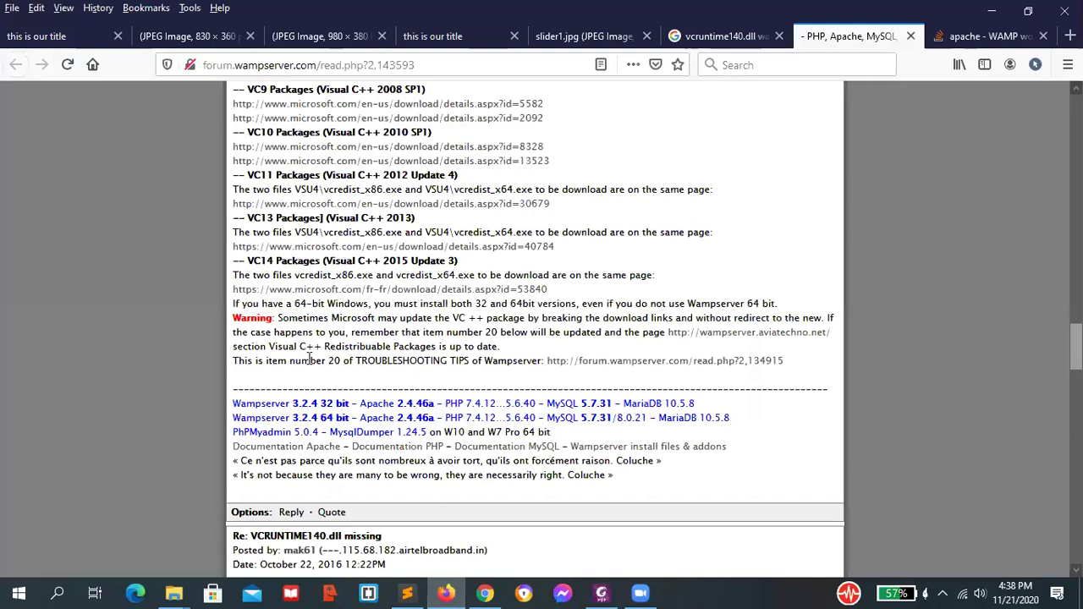
{"action": "scroll", "coordinate": [196, 347], "scroll_direction": "down", "scroll_amount": 7}
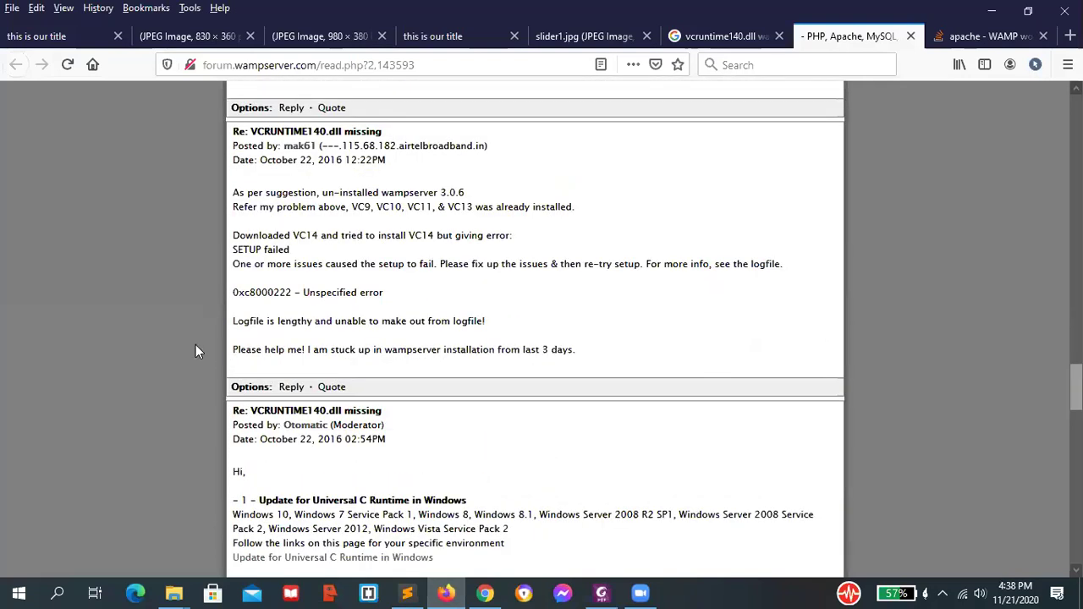
{"action": "scroll", "coordinate": [195, 344], "scroll_direction": "down", "scroll_amount": 3}
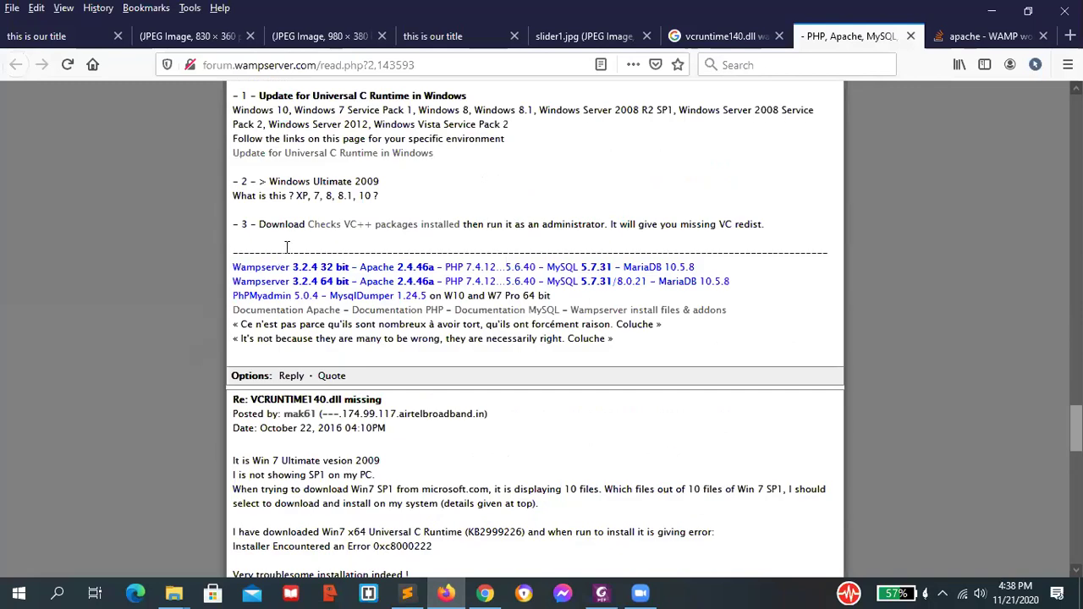
{"action": "scroll", "coordinate": [208, 396], "scroll_direction": "down", "scroll_amount": 9}
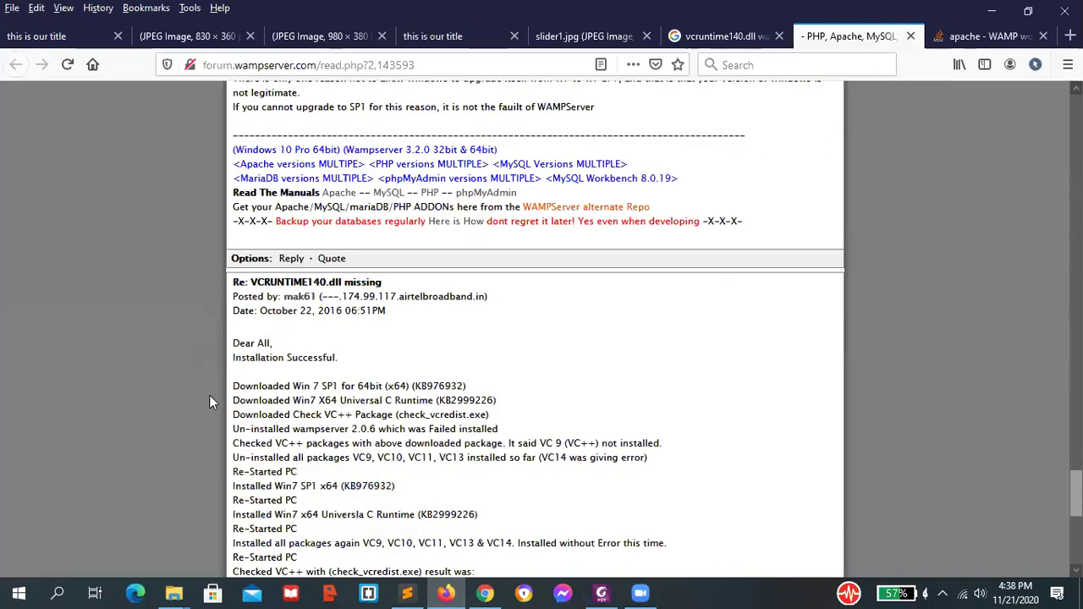
{"action": "scroll", "coordinate": [209, 395], "scroll_direction": "down", "scroll_amount": 2}
{"action": "scroll", "coordinate": [209, 395], "scroll_direction": "up", "scroll_amount": 9}
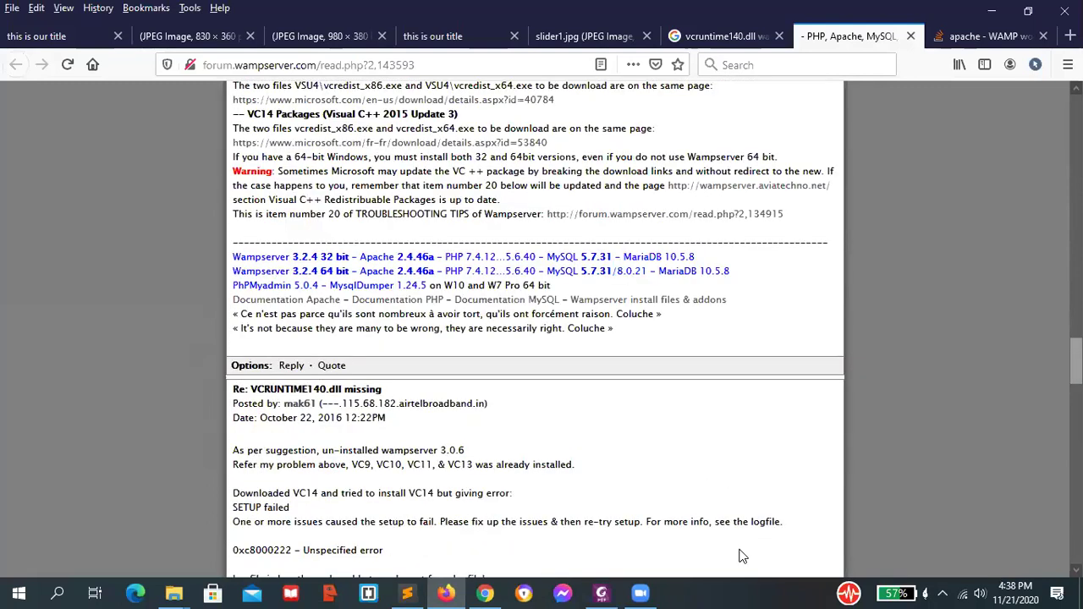
Start WampServer from a Start search for 'wamp' and check the hidden tray icons
{"action": "left_click", "coordinate": [57, 593]}
{"action": "type", "text": "wamp"}
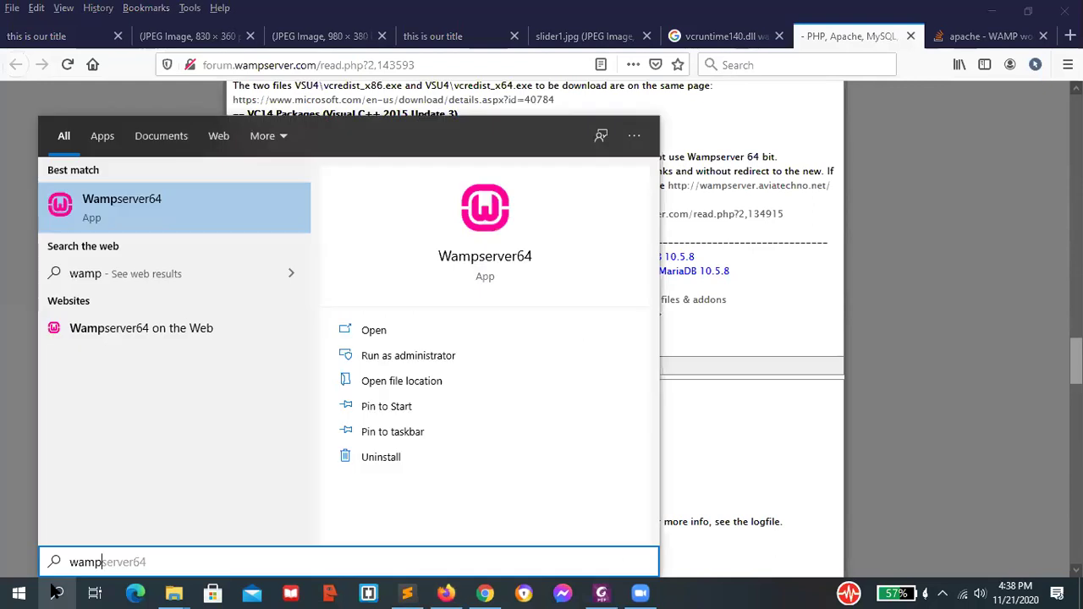
{"action": "key", "text": "Return"}
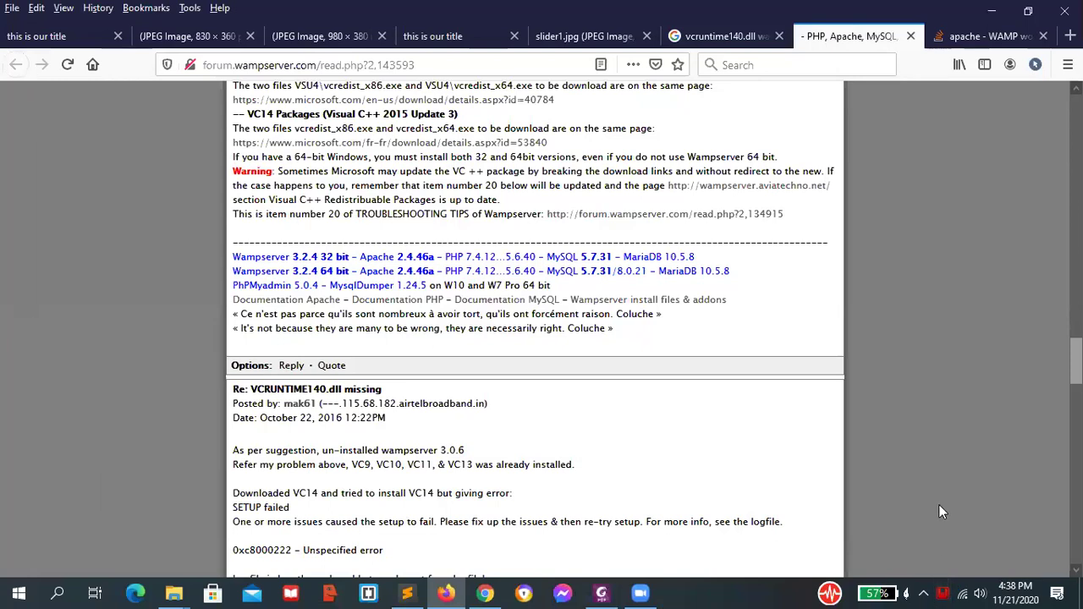
{"action": "mouse_move", "coordinate": [941, 590]}
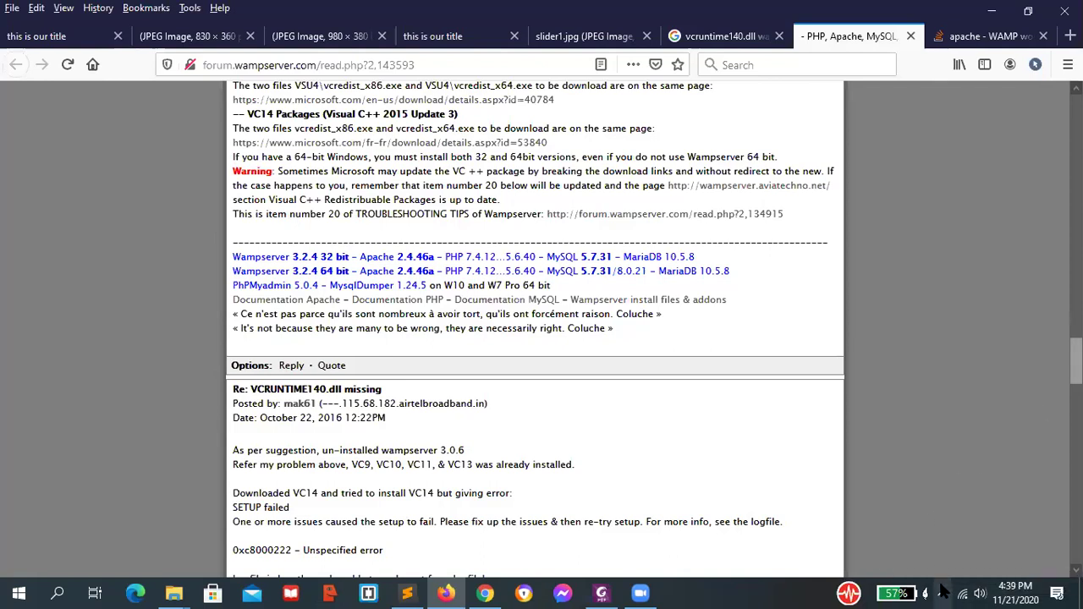
{"action": "left_click", "coordinate": [942, 590]}
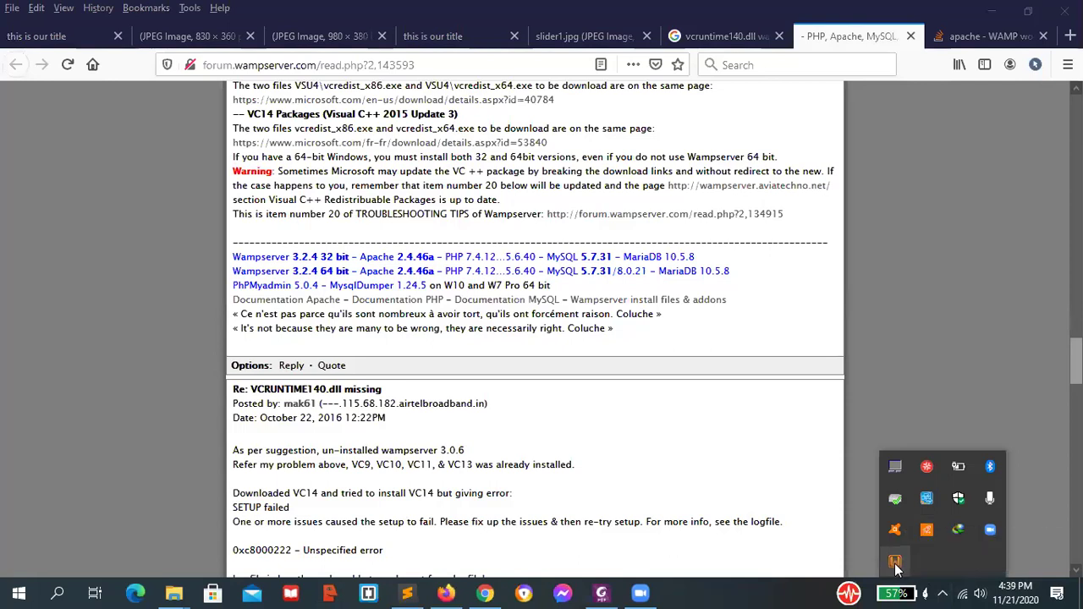
{"action": "left_click", "coordinate": [58, 593]}
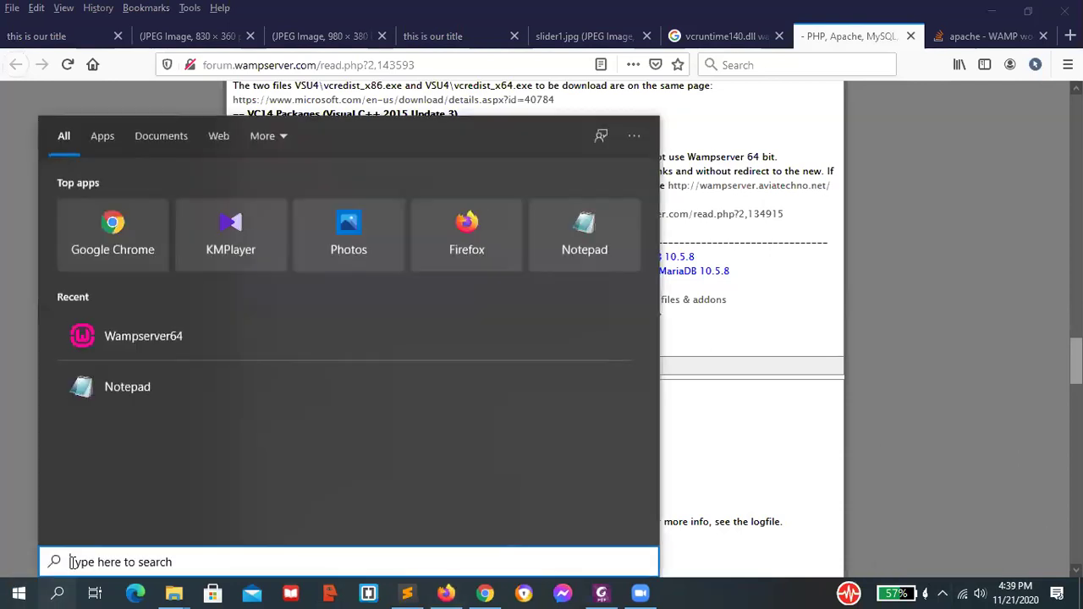
{"action": "left_click", "coordinate": [93, 338]}
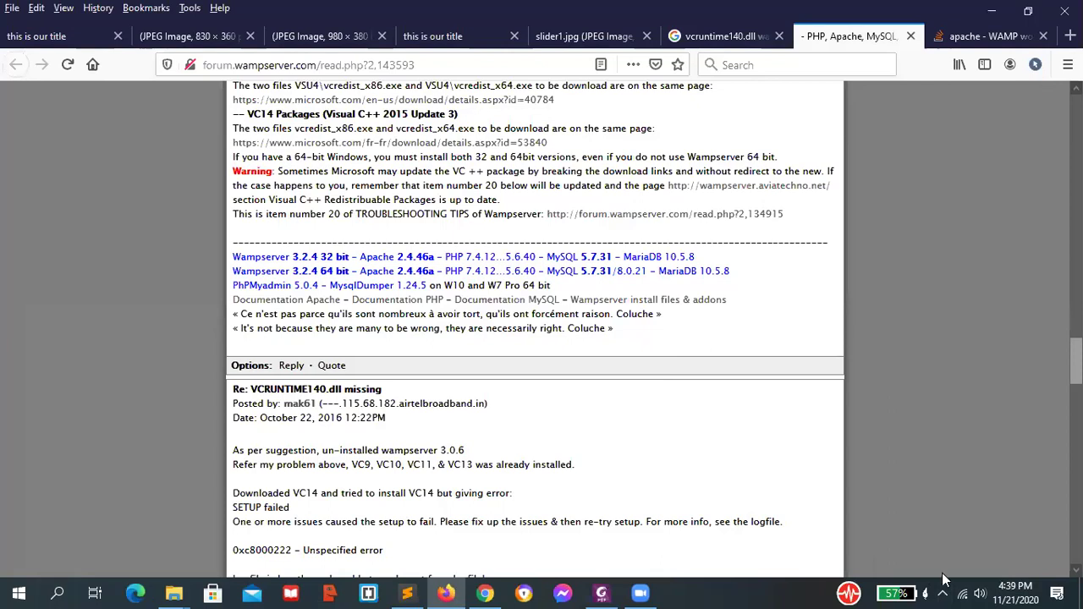
{"action": "left_click", "coordinate": [942, 592]}
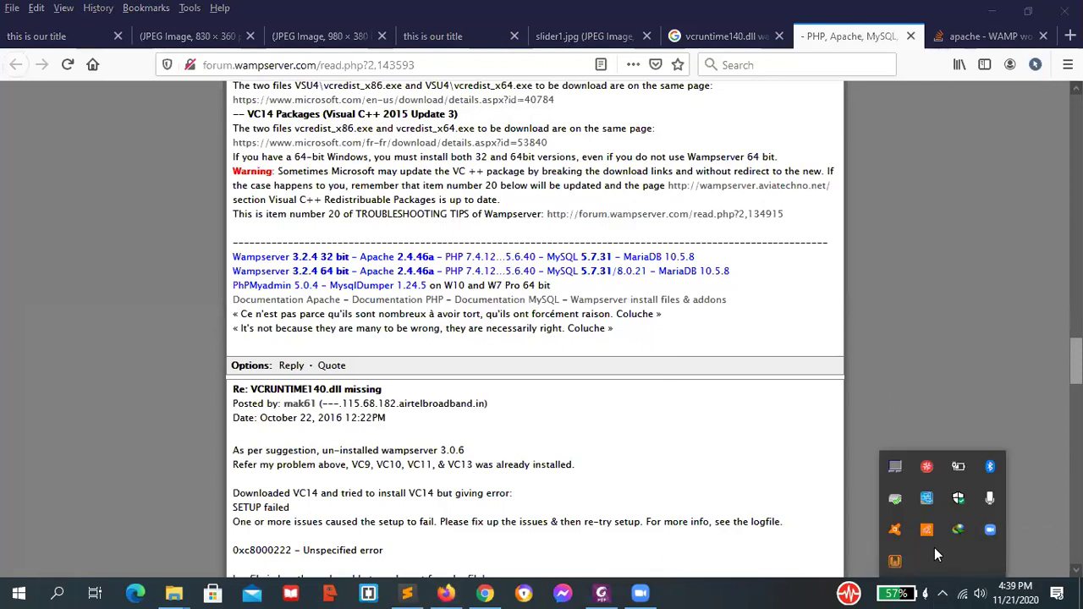
{"action": "left_click", "coordinate": [861, 491]}
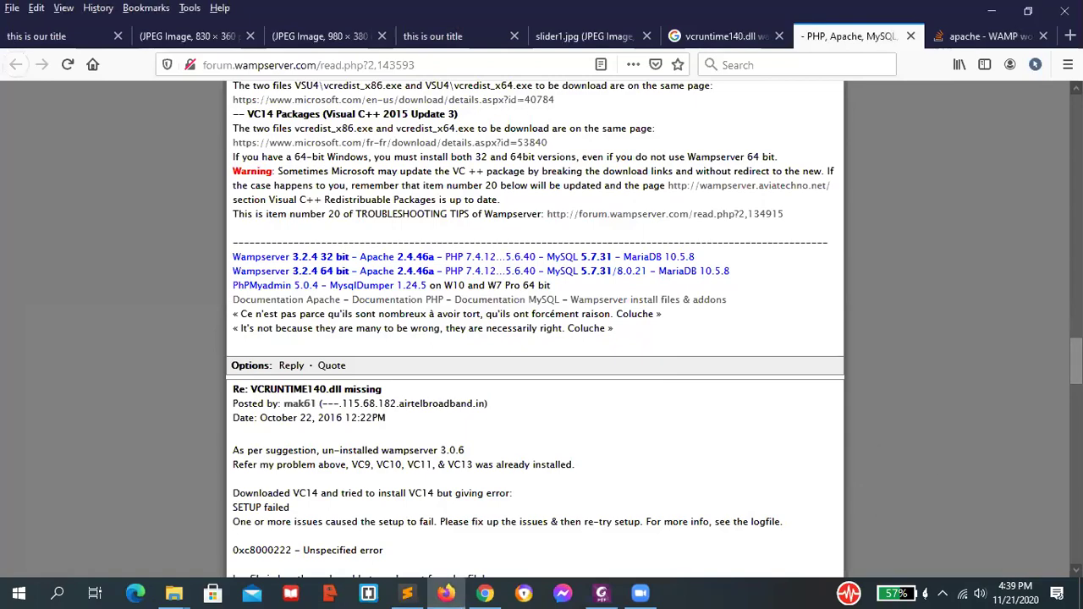
Review the forum's opening error post and recheck WampServer's tray status
{"action": "scroll", "coordinate": [1074, 364], "scroll_direction": "down", "scroll_amount": 10}
{"action": "scroll", "coordinate": [1049, 121], "scroll_direction": "down", "scroll_amount": 10}
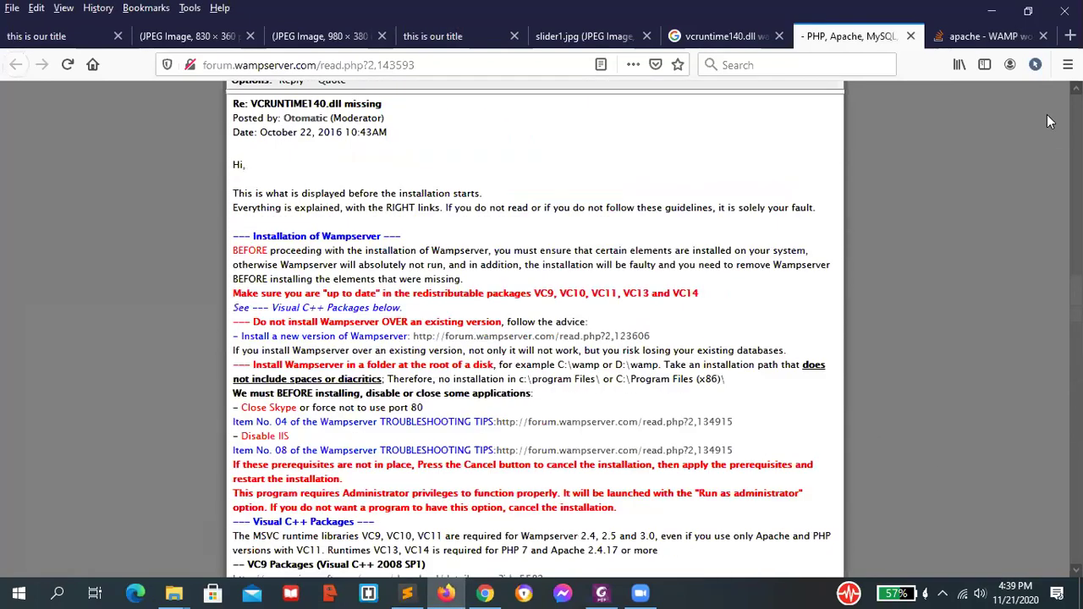
{"action": "scroll", "coordinate": [535, 330], "scroll_direction": "up", "scroll_amount": 10}
{"action": "scroll", "coordinate": [1018, 544], "scroll_direction": "up", "scroll_amount": 4}
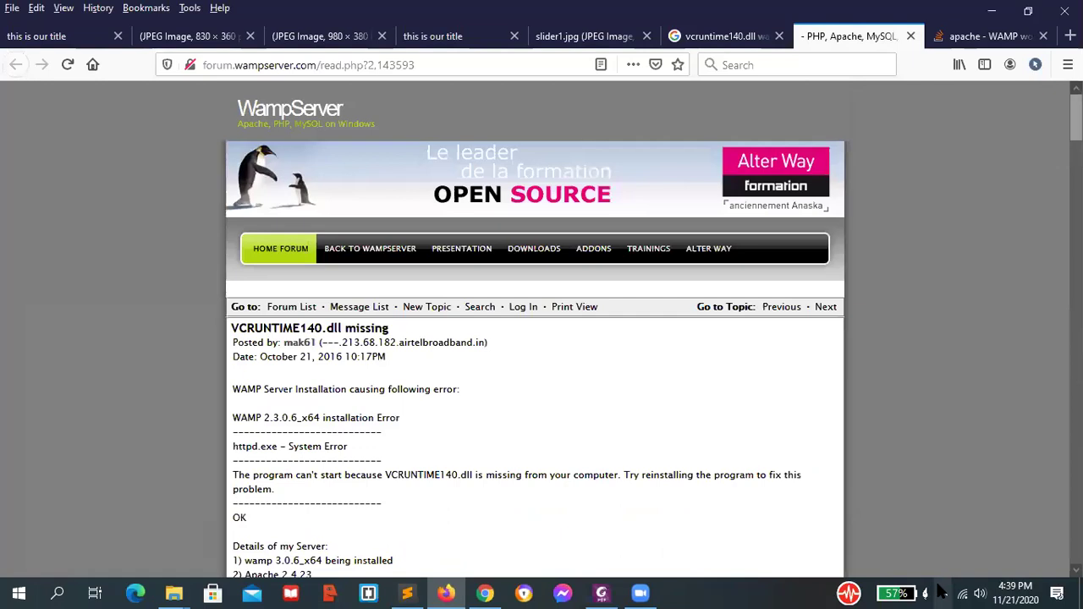
{"action": "left_click", "coordinate": [942, 593]}
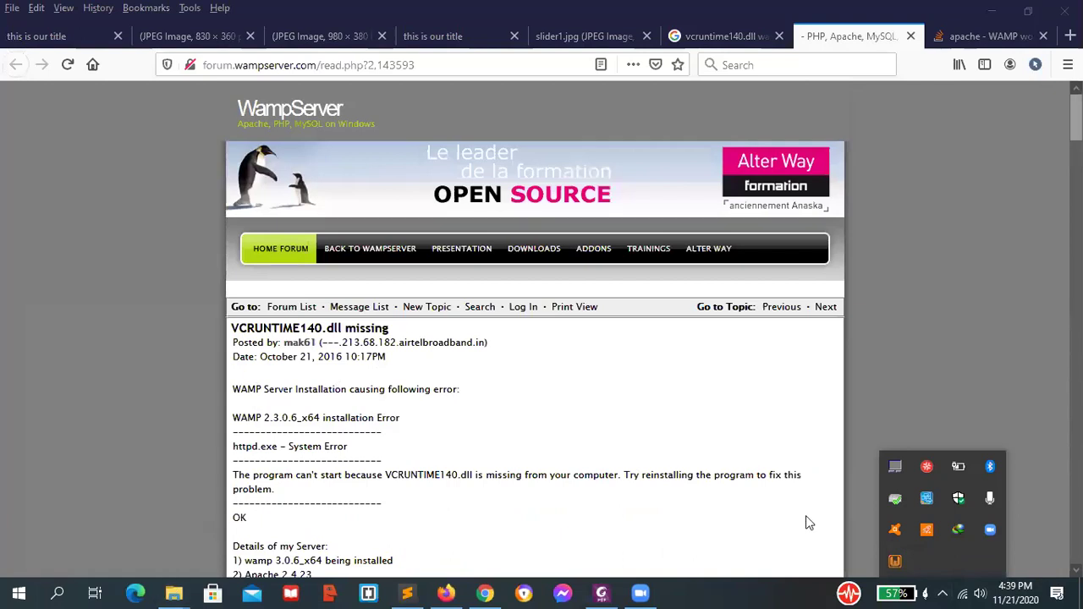
{"action": "left_click", "coordinate": [689, 380]}
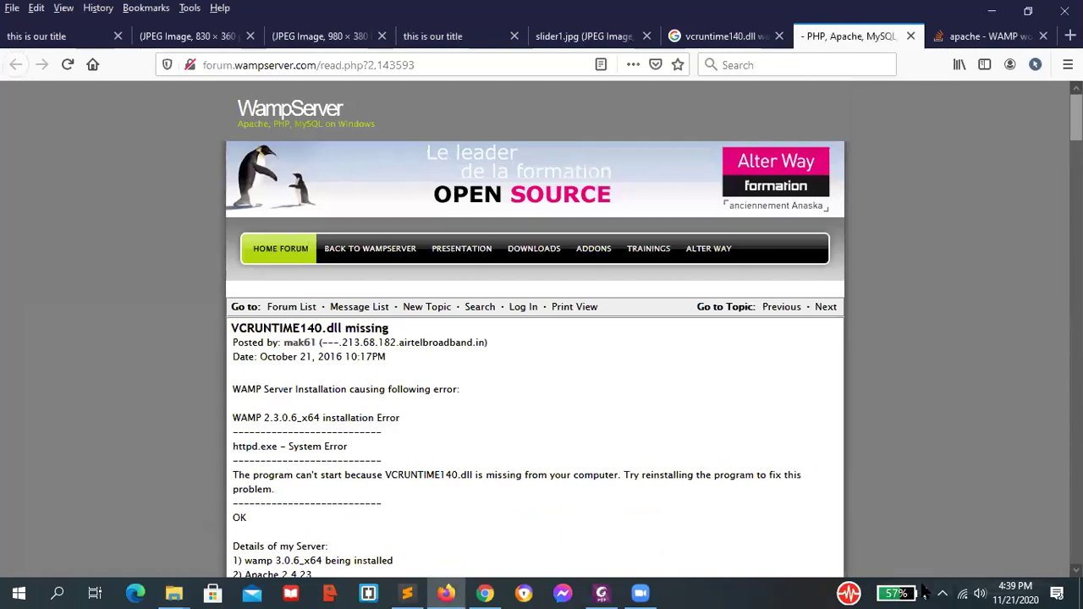
{"action": "left_click", "coordinate": [943, 593]}
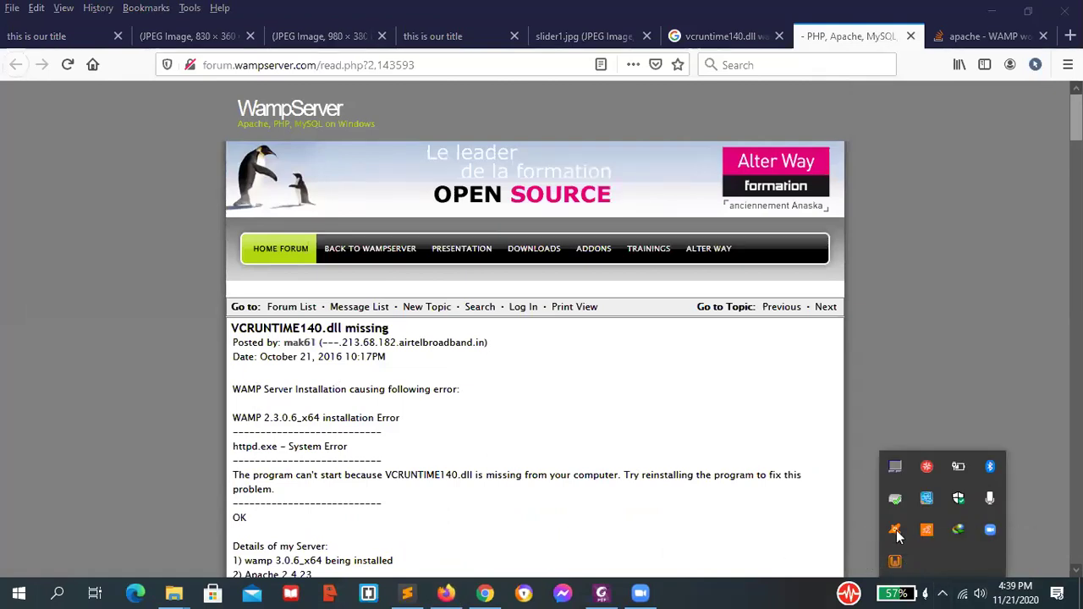
{"action": "left_click_drag", "start_coordinate": [805, 480], "coordinate": [202, 345]}
{"action": "left_click", "coordinate": [541, 383]}
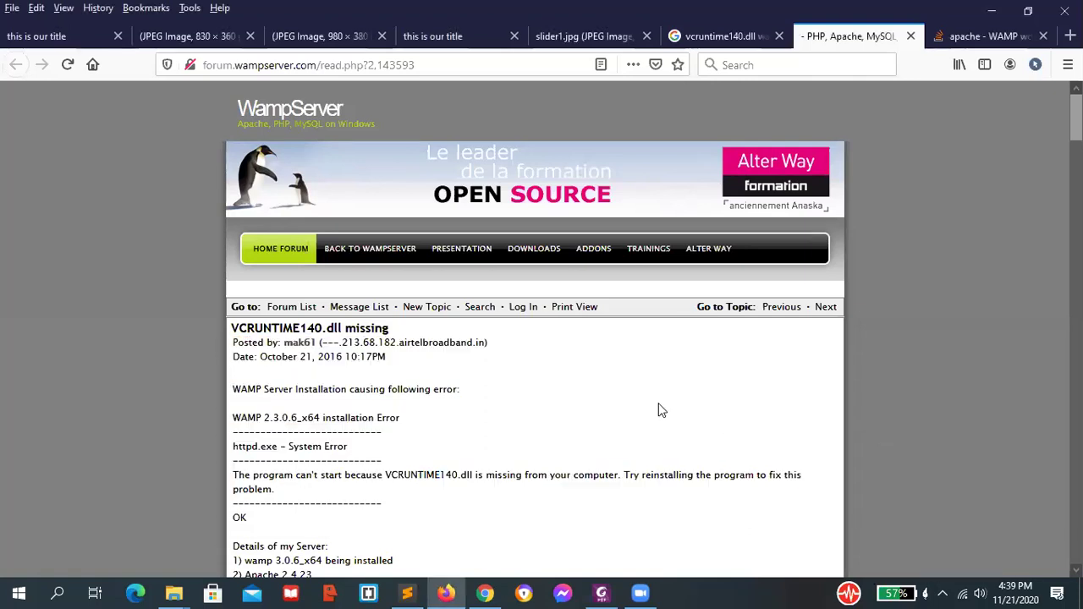
{"action": "left_click", "coordinate": [943, 593]}
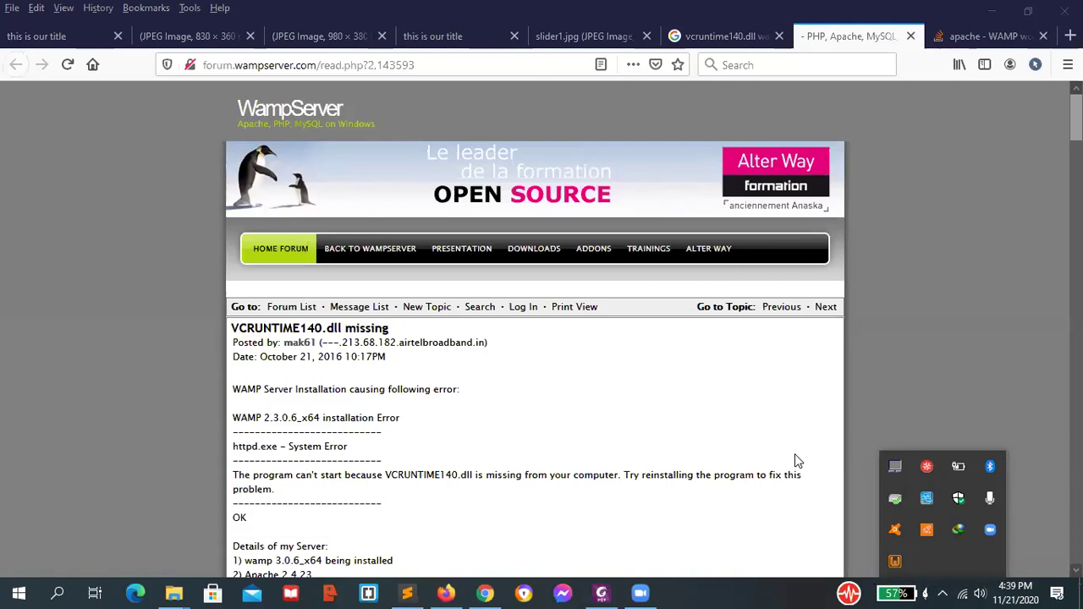
Refresh WampServer's services from its tray menu and check how many are running
{"action": "right_click", "coordinate": [895, 562]}
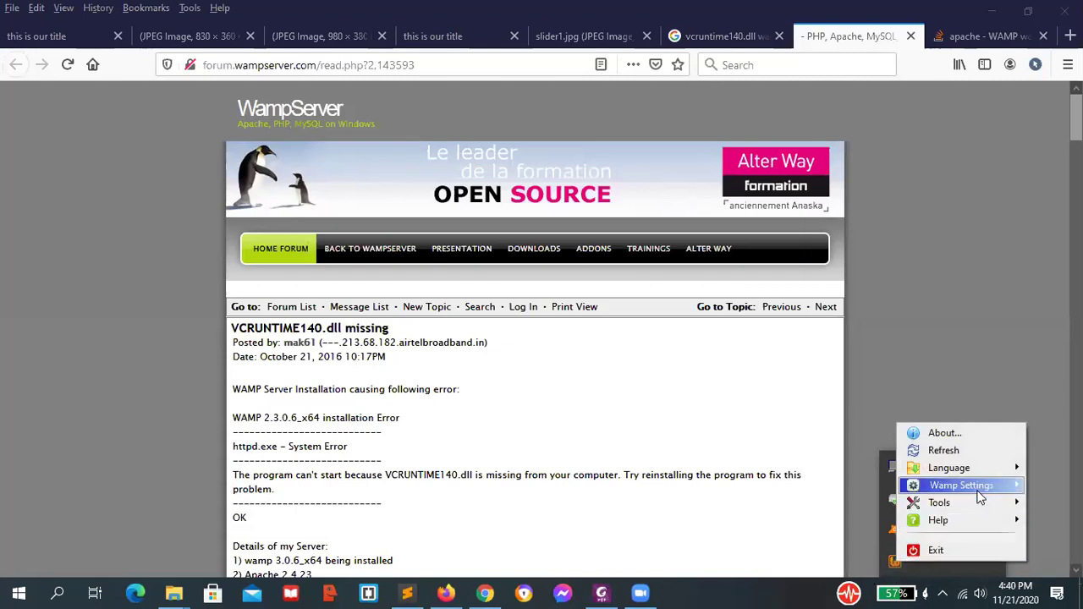
{"action": "left_click", "coordinate": [968, 449]}
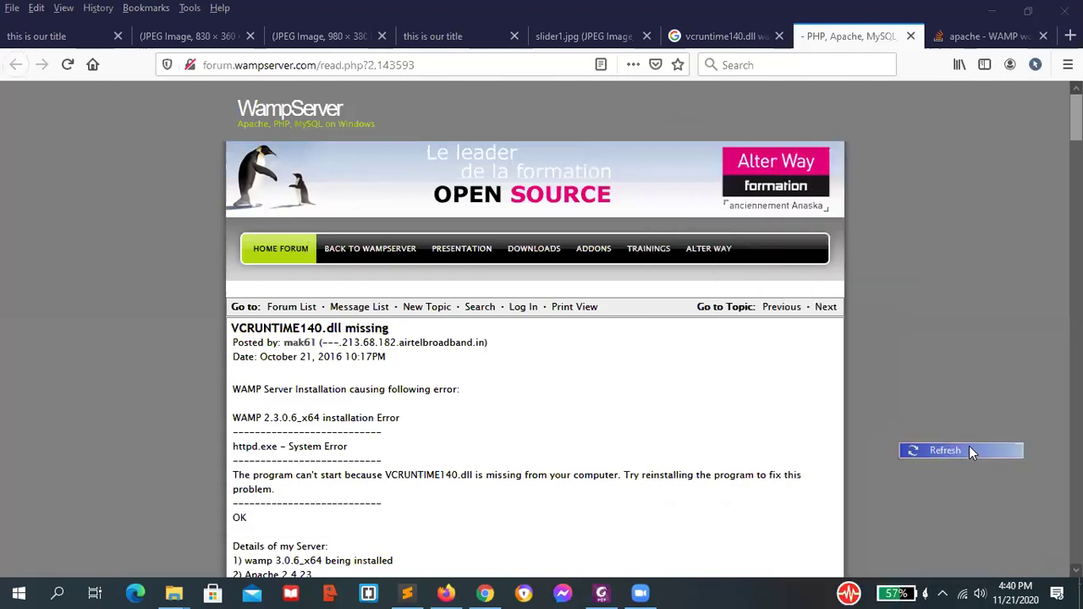
{"action": "left_click", "coordinate": [942, 593]}
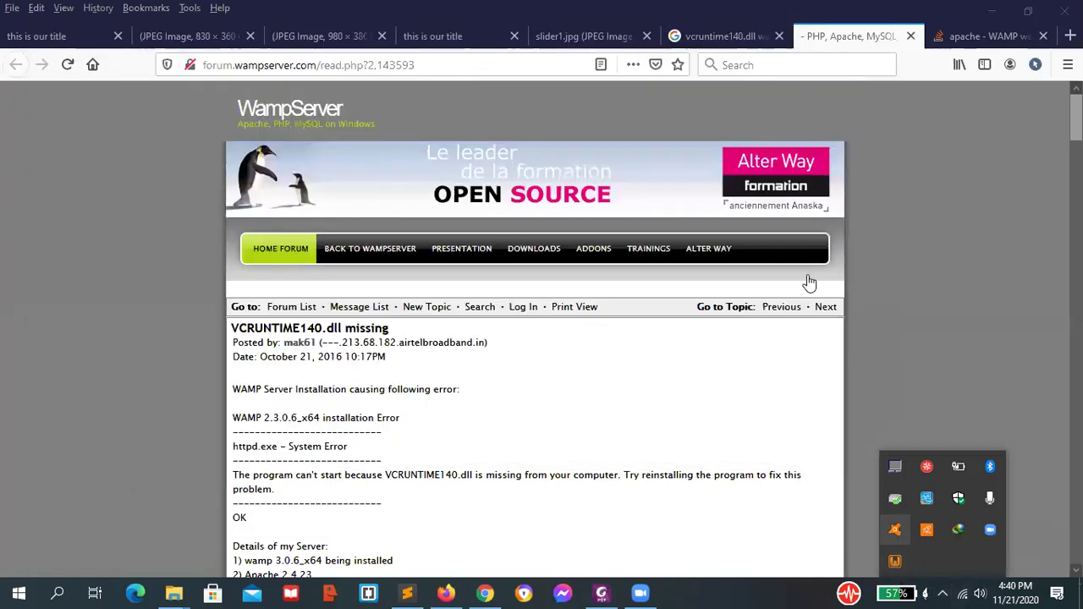
Load 'localhost' in the Firefox forum tab
{"action": "left_click", "coordinate": [434, 62]}
{"action": "type", "text": "lo"}
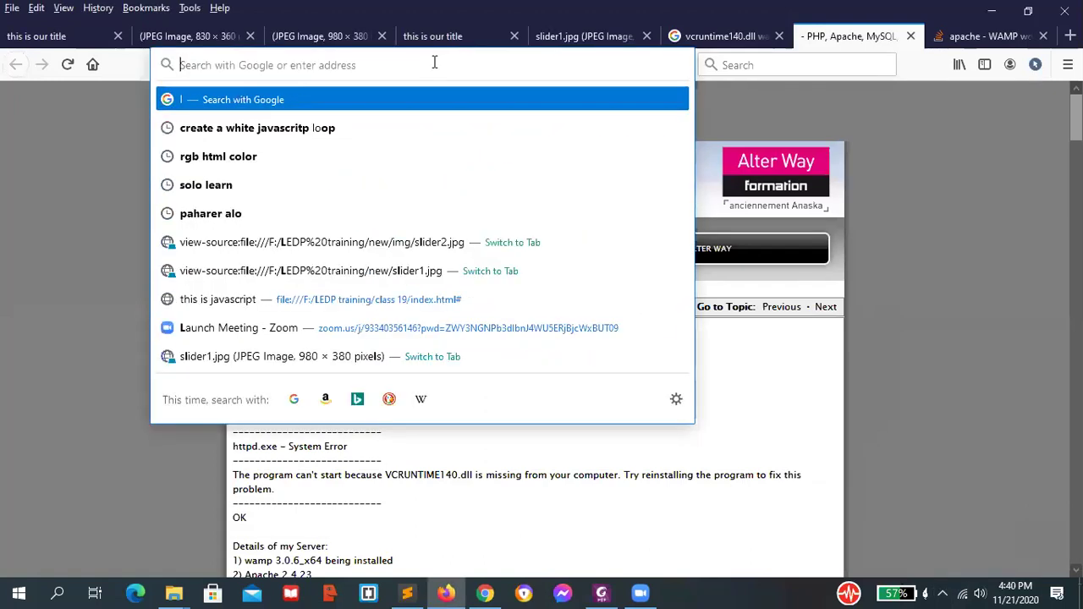
{"action": "type", "text": "calhot"}
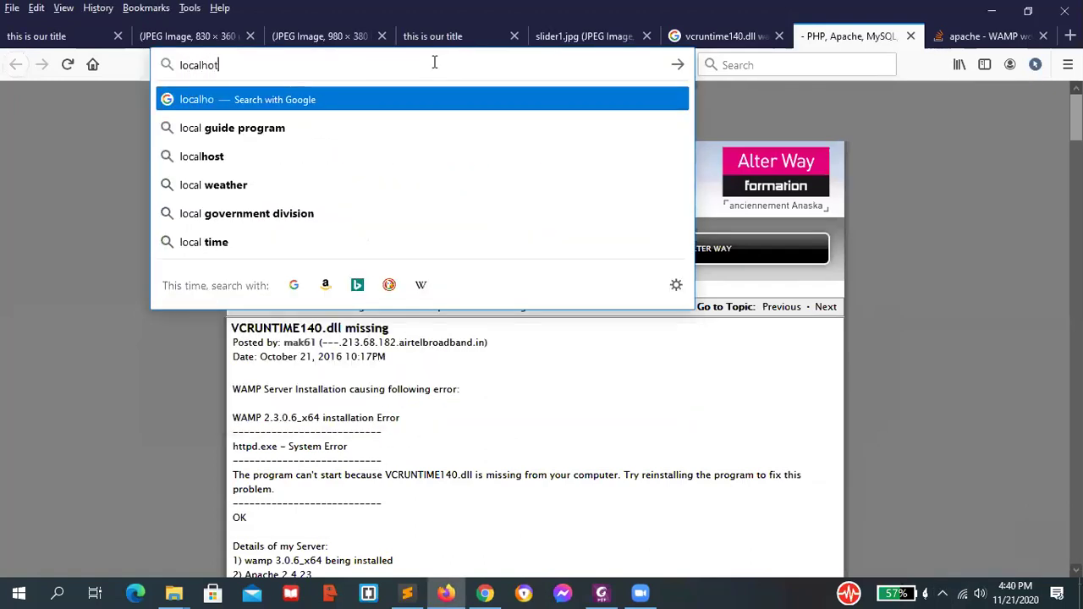
{"action": "key", "text": "BackSpace"}
{"action": "type", "text": "st"}
{"action": "key", "text": "Return"}
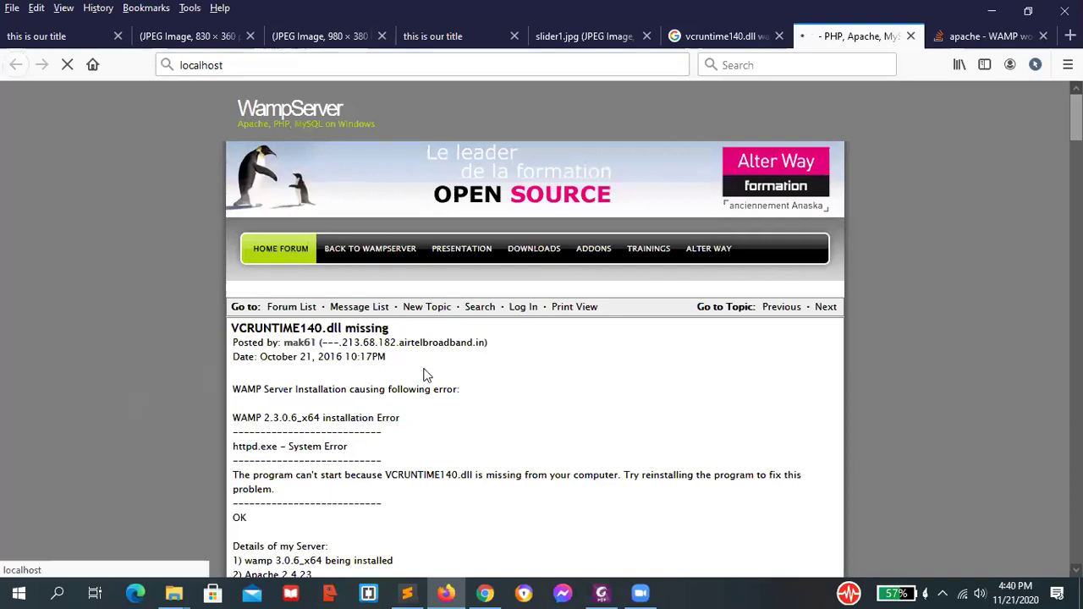
Open WampServer's quick menu from the hidden tray icons
{"action": "left_click", "coordinate": [262, 66]}
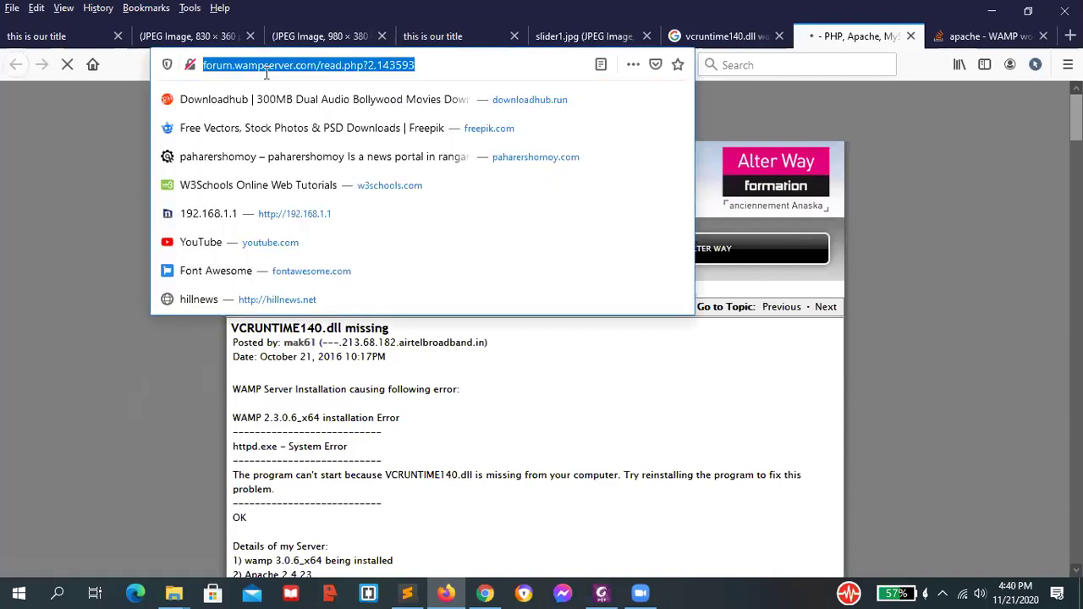
{"action": "left_click", "coordinate": [72, 247]}
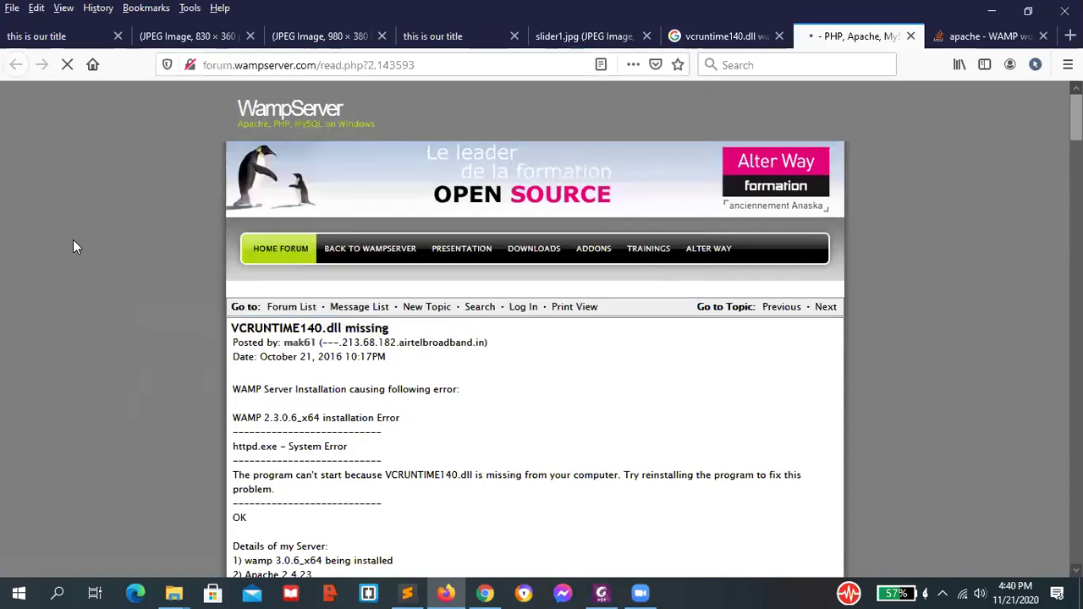
{"action": "left_click", "coordinate": [943, 593]}
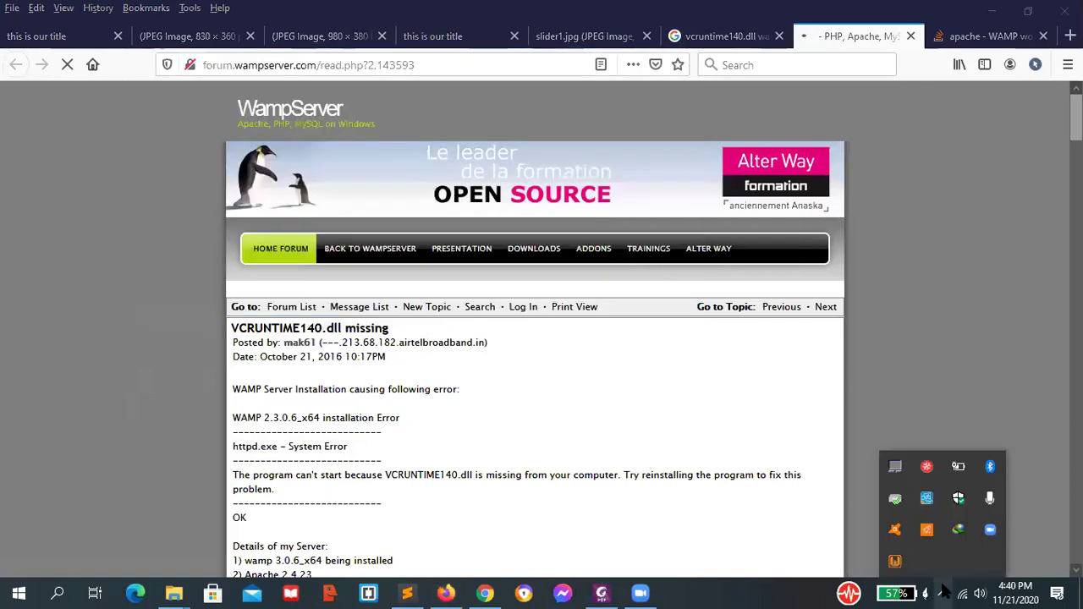
{"action": "left_click", "coordinate": [895, 562]}
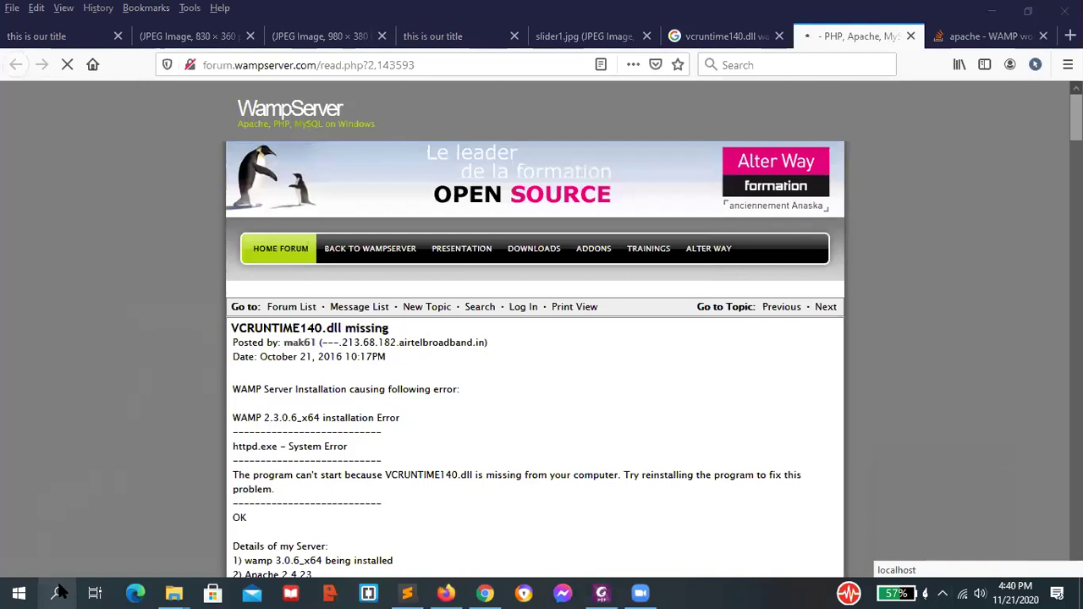
Open Add or remove programs and filter the installed apps by 'wa'
{"action": "left_click", "coordinate": [57, 592]}
{"action": "type", "text": "add"}
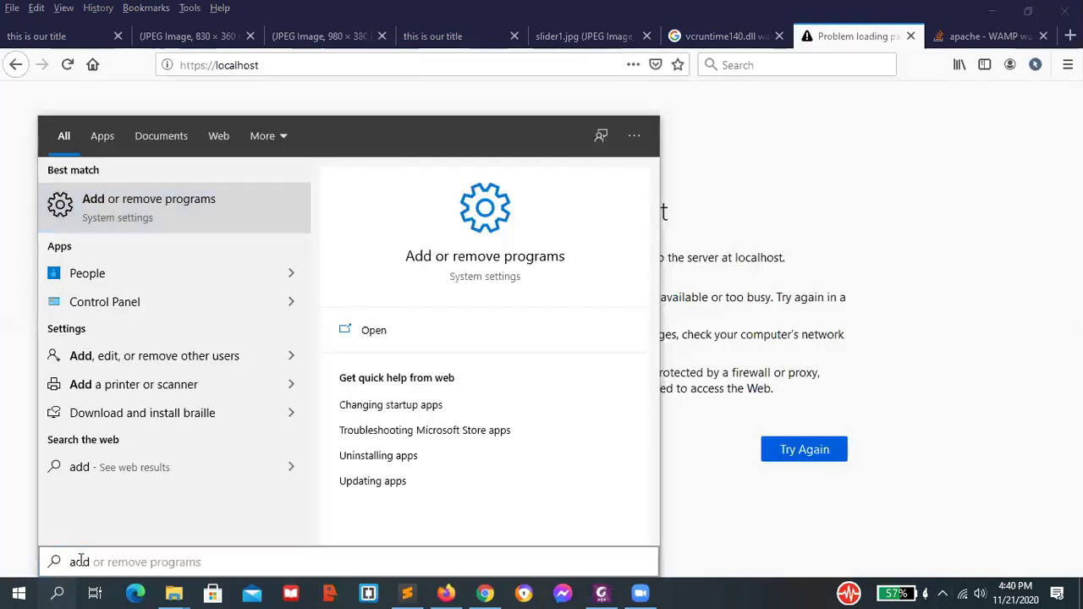
{"action": "key", "text": "Return"}
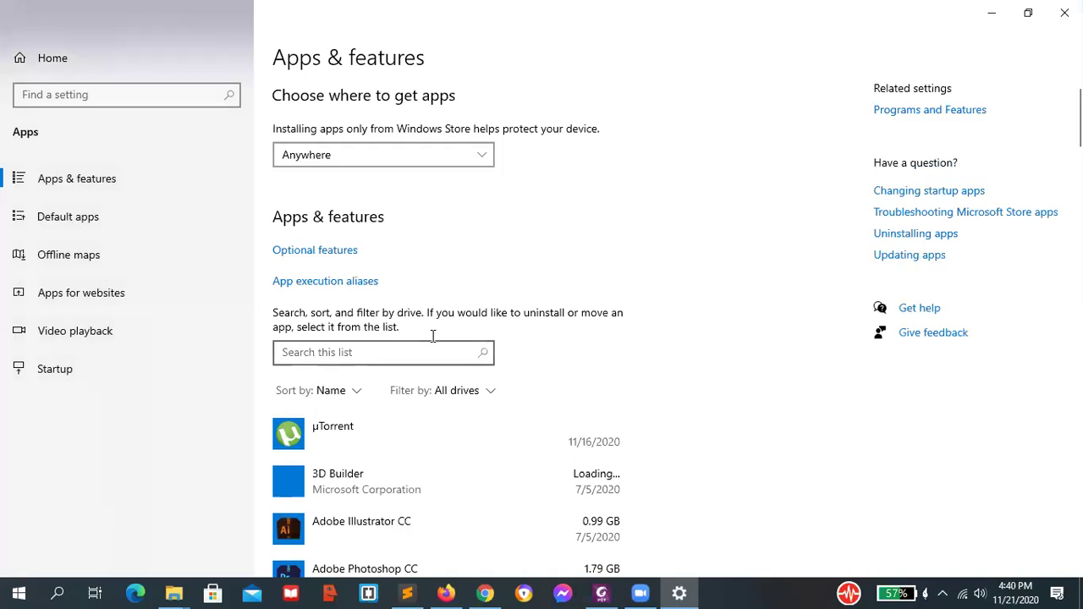
{"action": "left_click", "coordinate": [368, 352]}
{"action": "type", "text": "wa"}
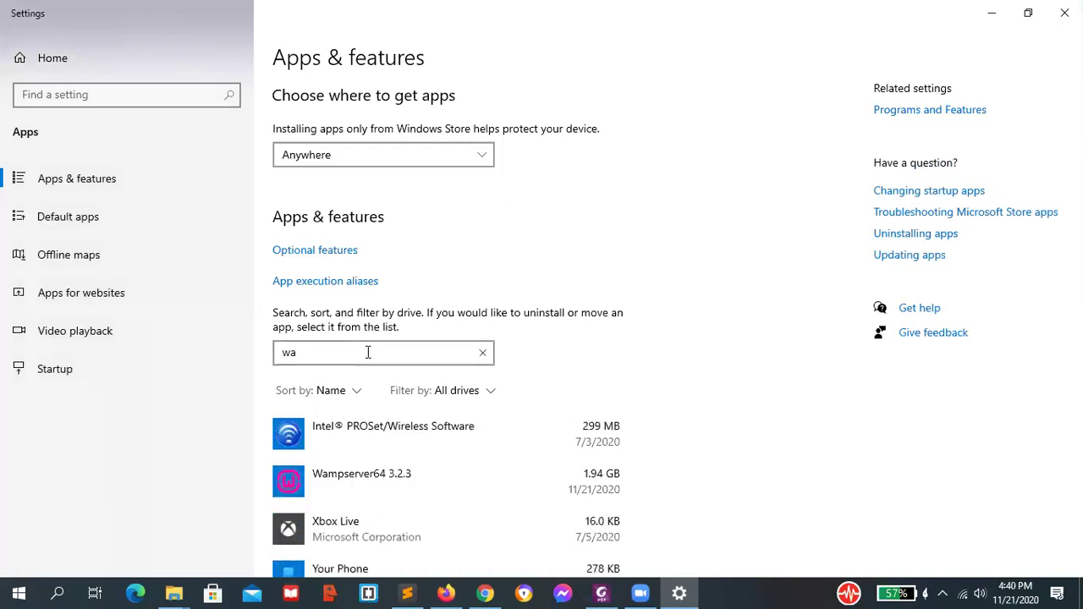
Uninstall Wampserver64 3.2.3, confirming removal and folder deletion, then minimise Settings
{"action": "left_click", "coordinate": [385, 477]}
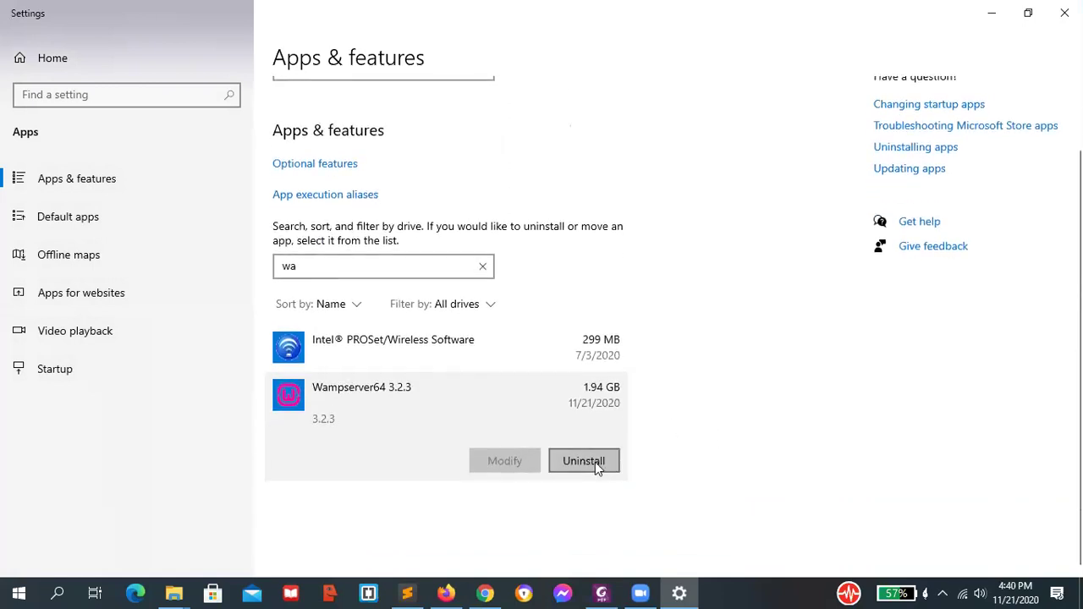
{"action": "left_click", "coordinate": [584, 461]}
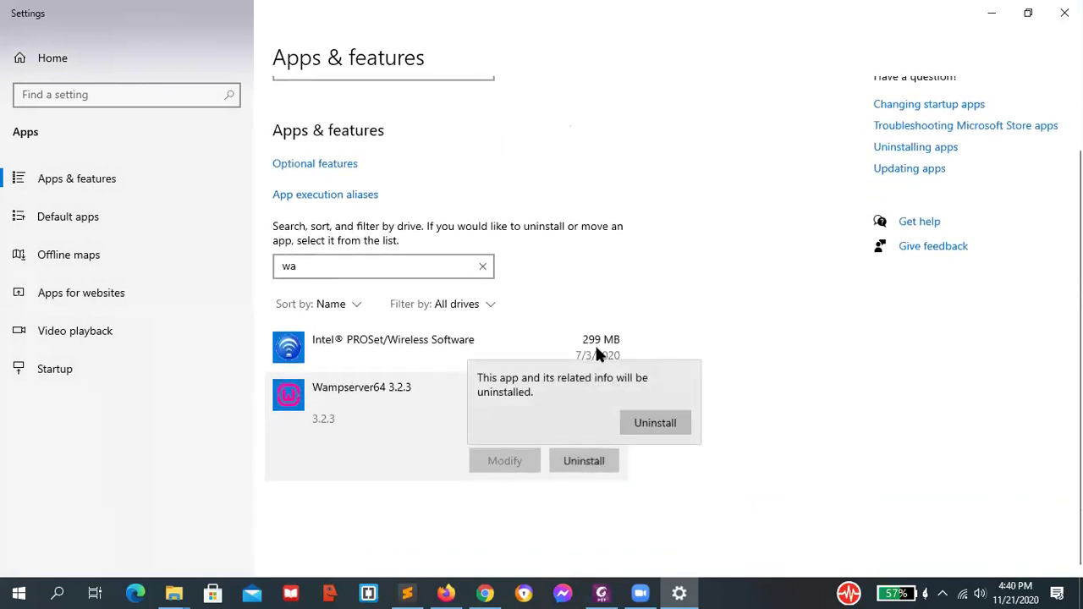
{"action": "left_click", "coordinate": [669, 427]}
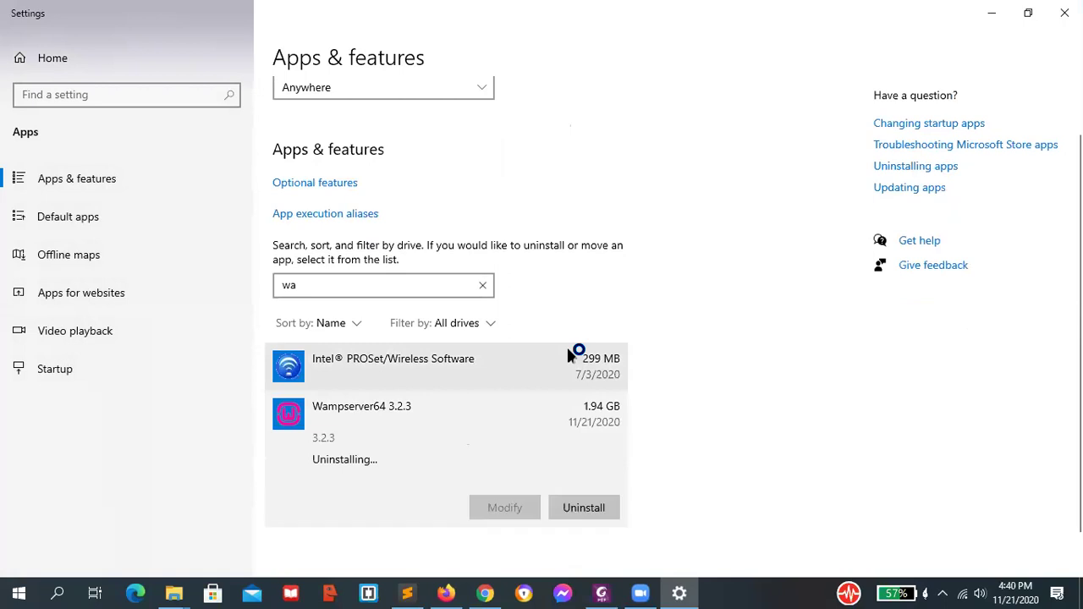
{"action": "left_click", "coordinate": [598, 354]}
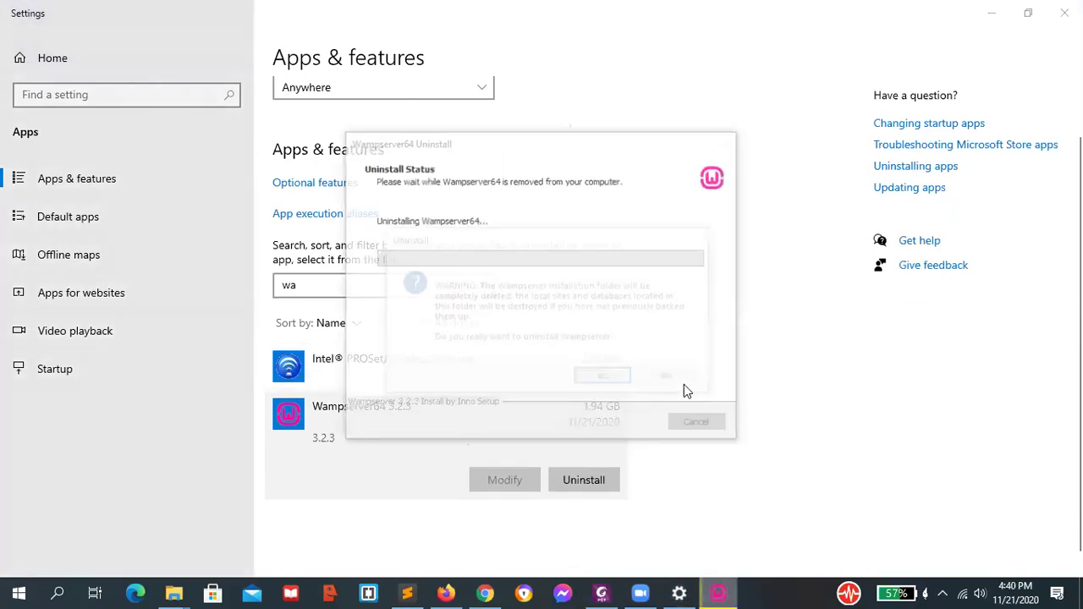
{"action": "left_click", "coordinate": [600, 378]}
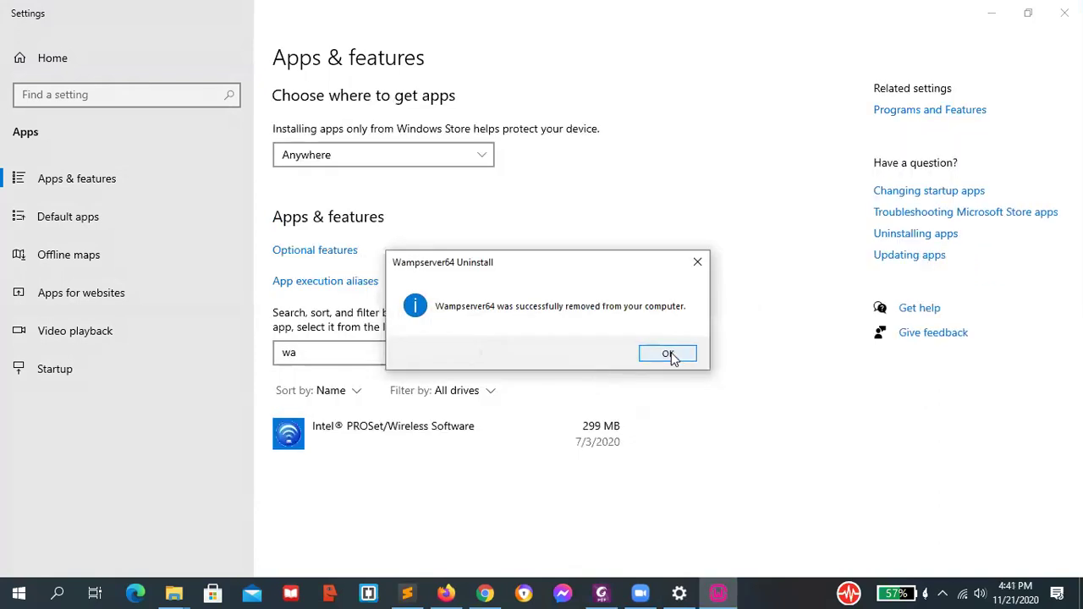
{"action": "left_click", "coordinate": [667, 354]}
{"action": "left_click", "coordinate": [992, 10]}
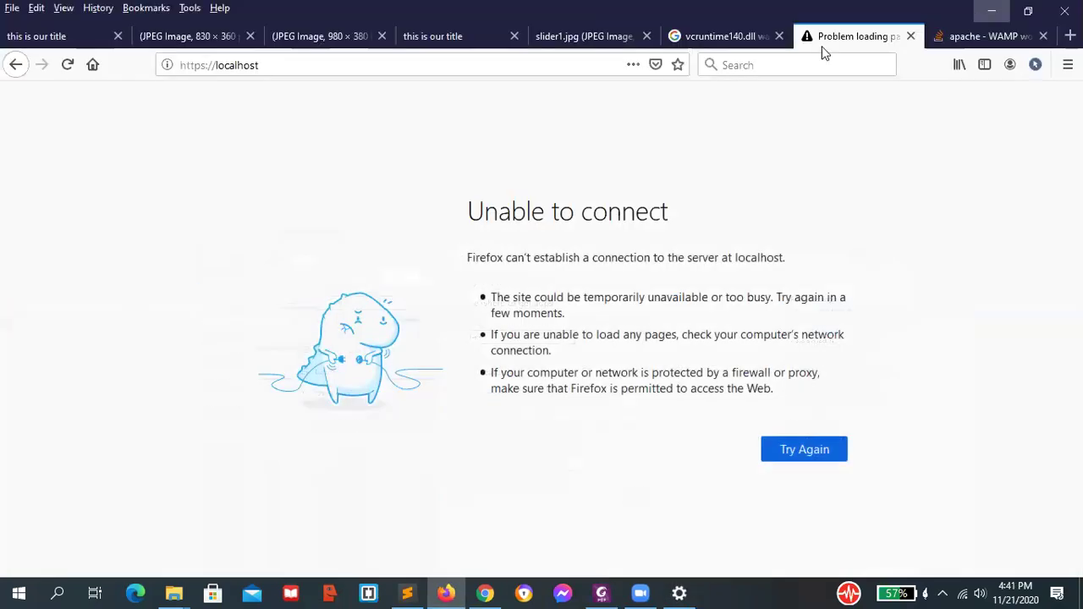
Relaunch wampserver3.2.3_x64.exe from the wamp server folder and minimise Chrome to reveal its language prompt
{"action": "mouse_move", "coordinate": [173, 593]}
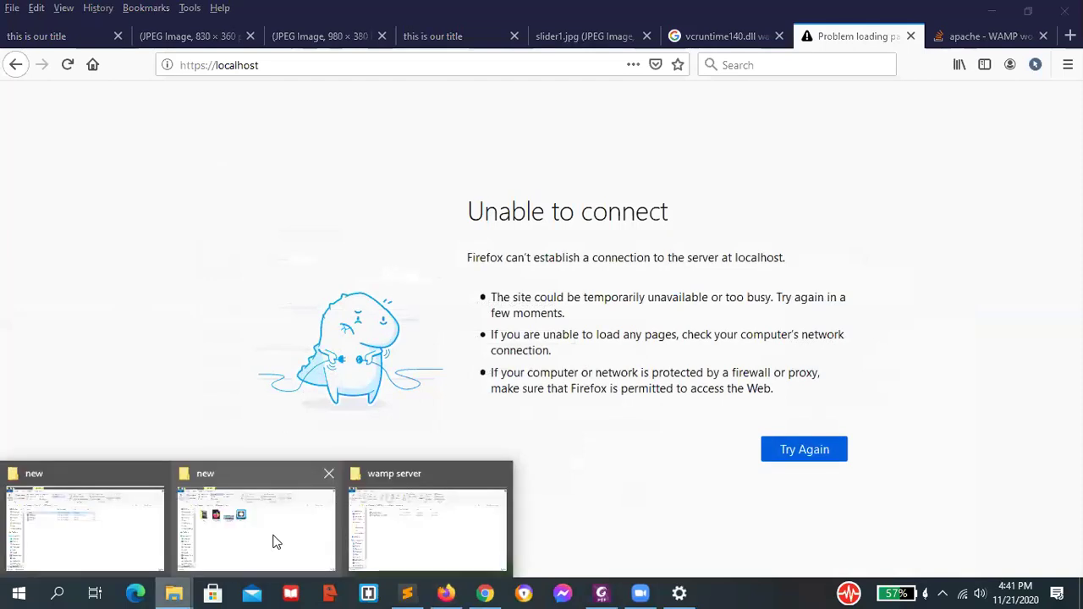
{"action": "left_click", "coordinate": [362, 531]}
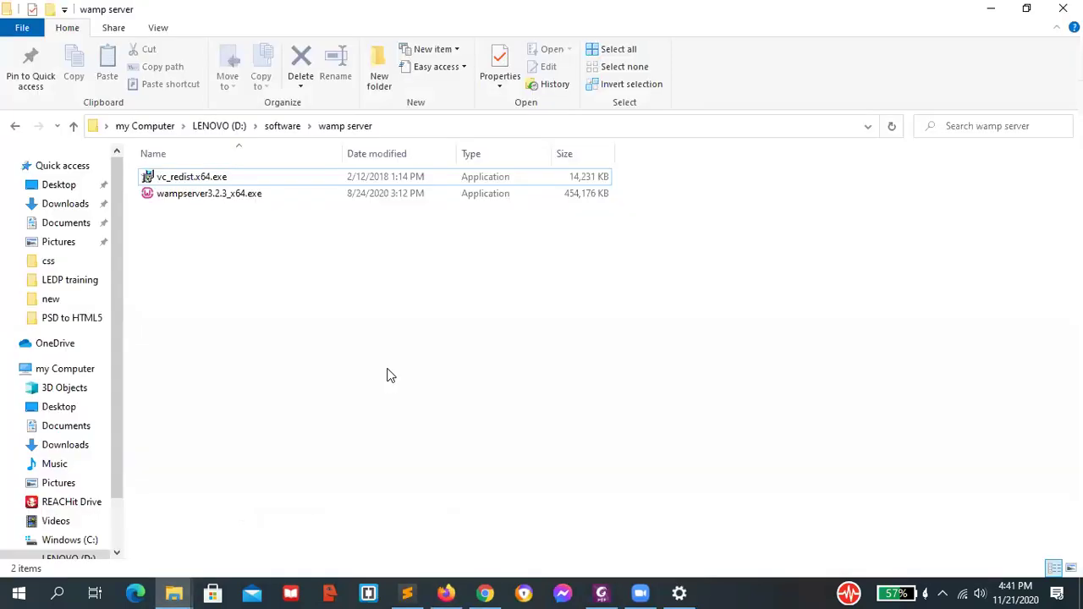
{"action": "left_click", "coordinate": [217, 194]}
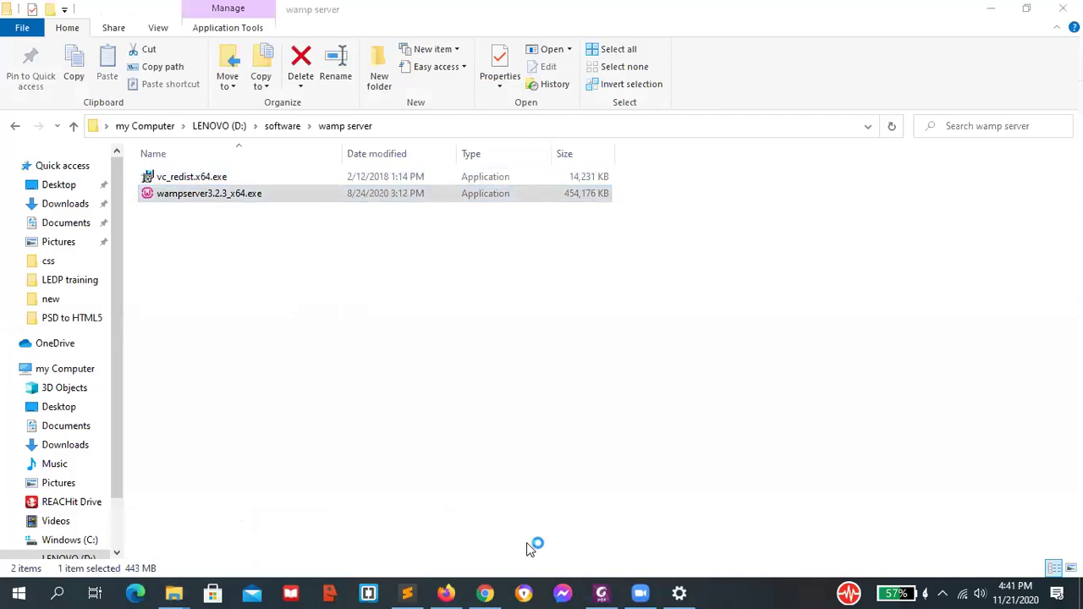
{"action": "left_click", "coordinate": [484, 593]}
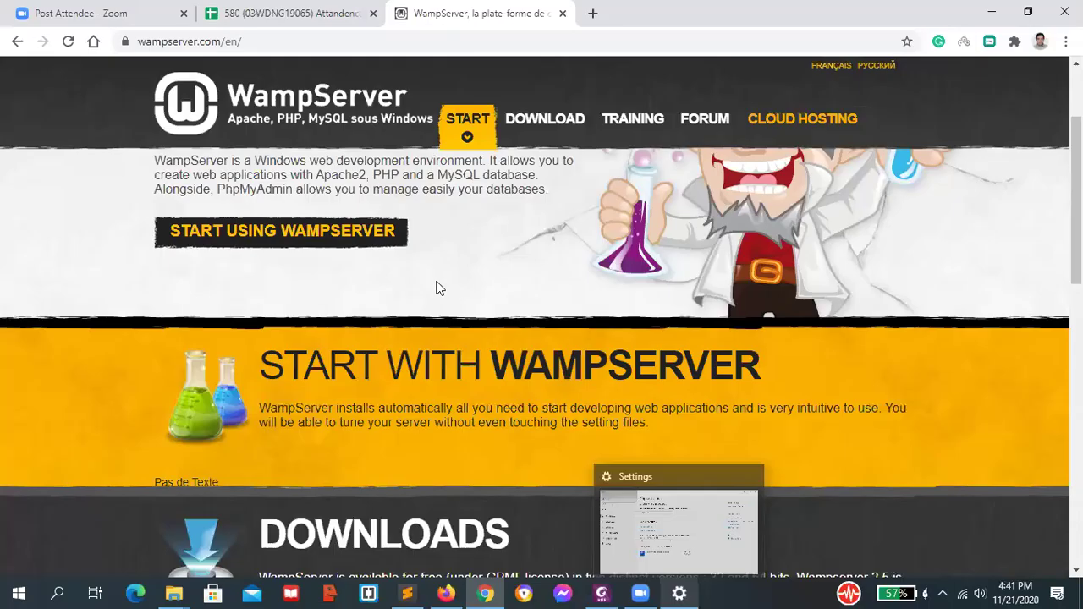
{"action": "left_click", "coordinate": [477, 592]}
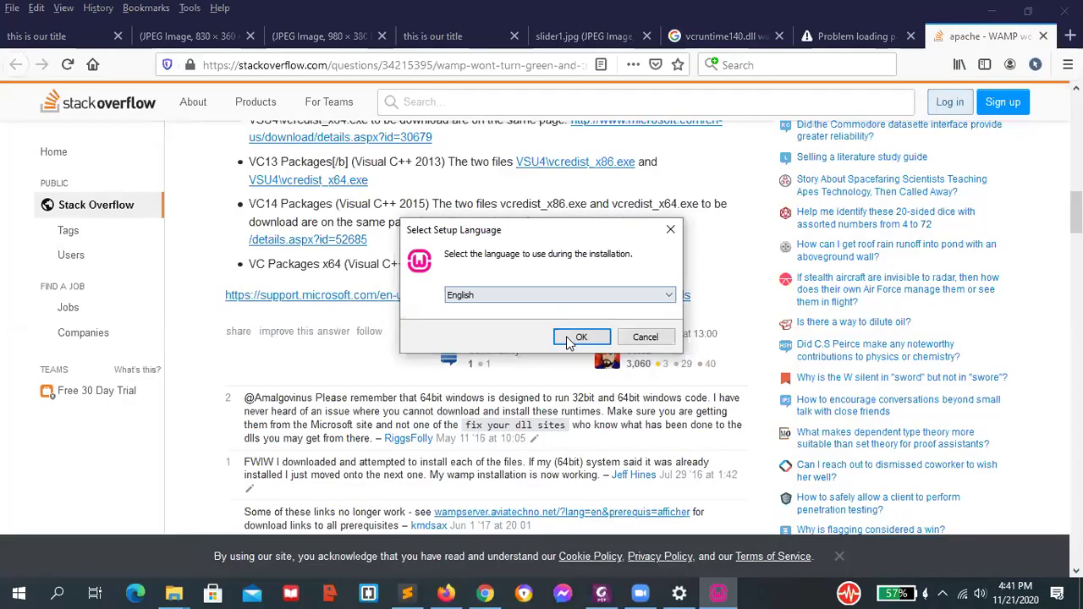
Choose English as the setup language and accept the WampServer licence agreement
{"action": "key", "text": "Return"}
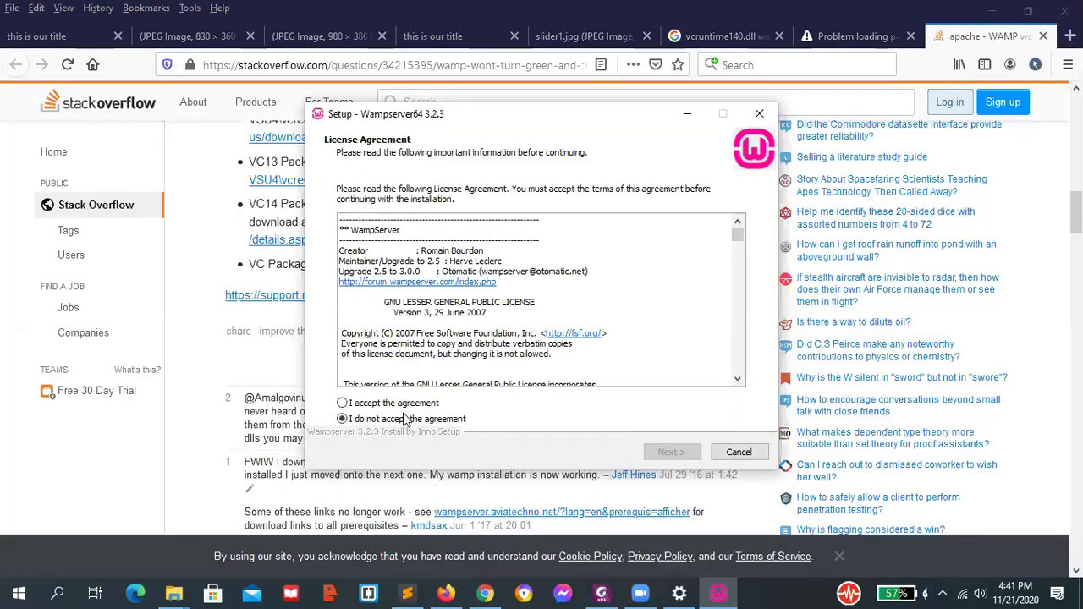
{"action": "key", "text": "Up"}
{"action": "left_click", "coordinate": [670, 451]}
{"action": "left_click", "coordinate": [670, 452]}
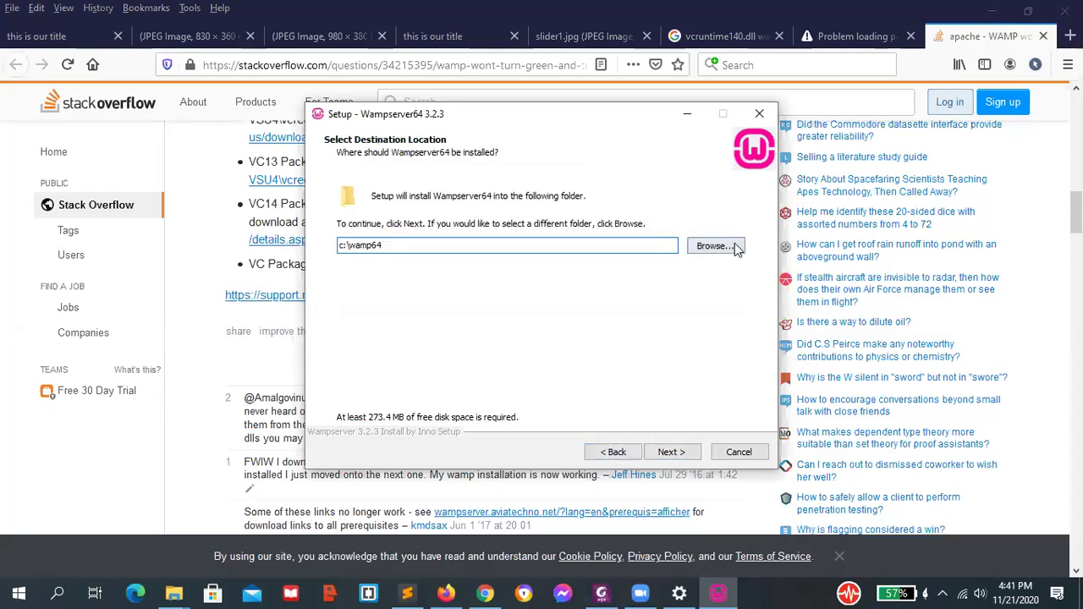
Set the install location to a new wamp64 folder on the Others (F:) drive
{"action": "left_click", "coordinate": [734, 246]}
{"action": "left_click", "coordinate": [456, 385]}
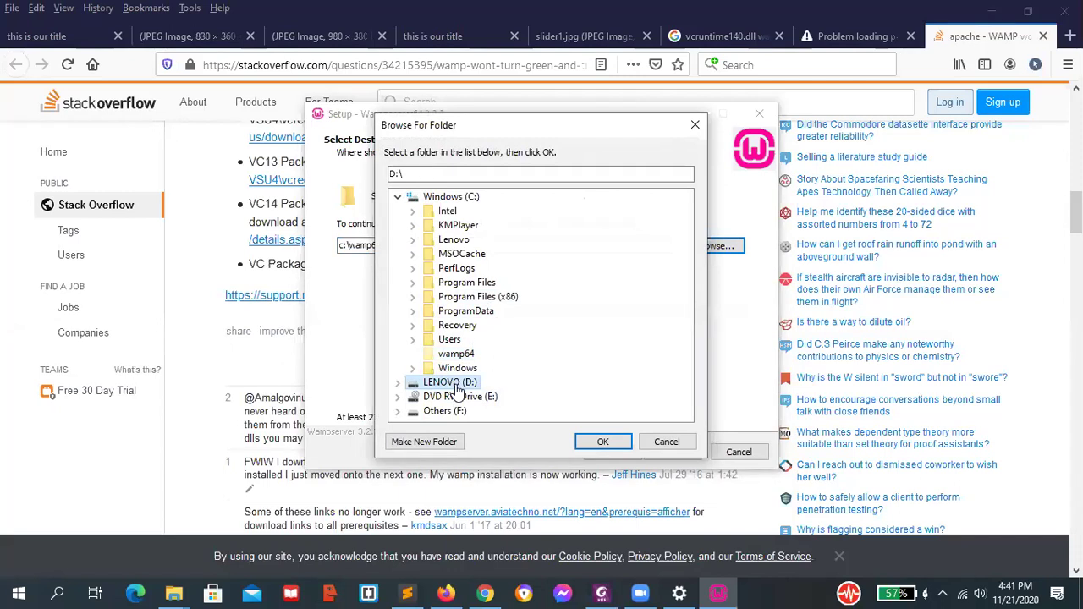
{"action": "left_click", "coordinate": [448, 411]}
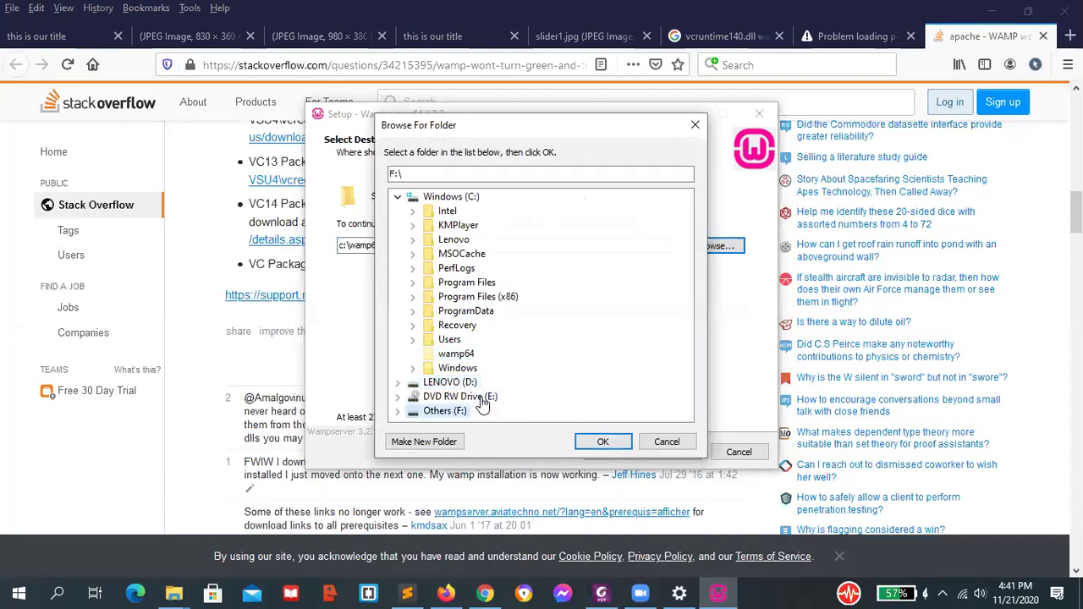
{"action": "left_click", "coordinate": [397, 412]}
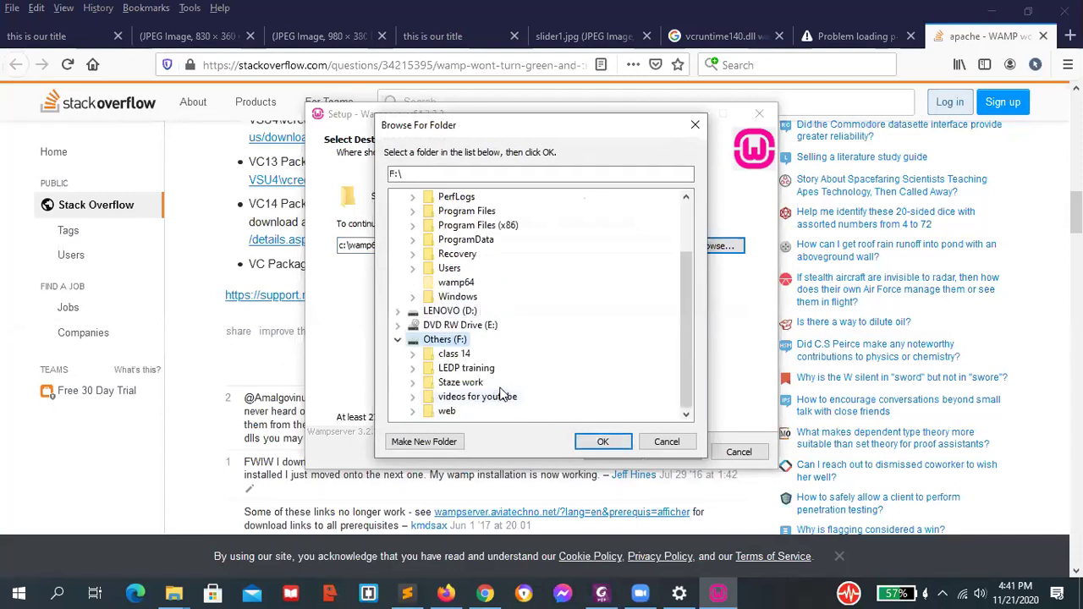
{"action": "left_click", "coordinate": [423, 440]}
{"action": "type", "text": "wamp64"}
{"action": "key", "text": "Return"}
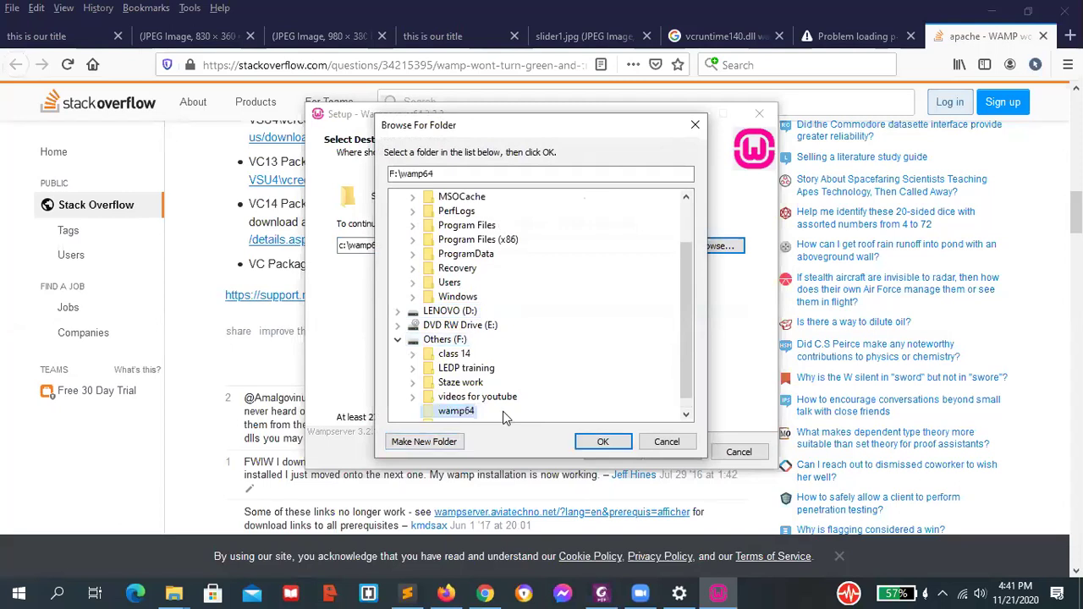
{"action": "left_click", "coordinate": [601, 442]}
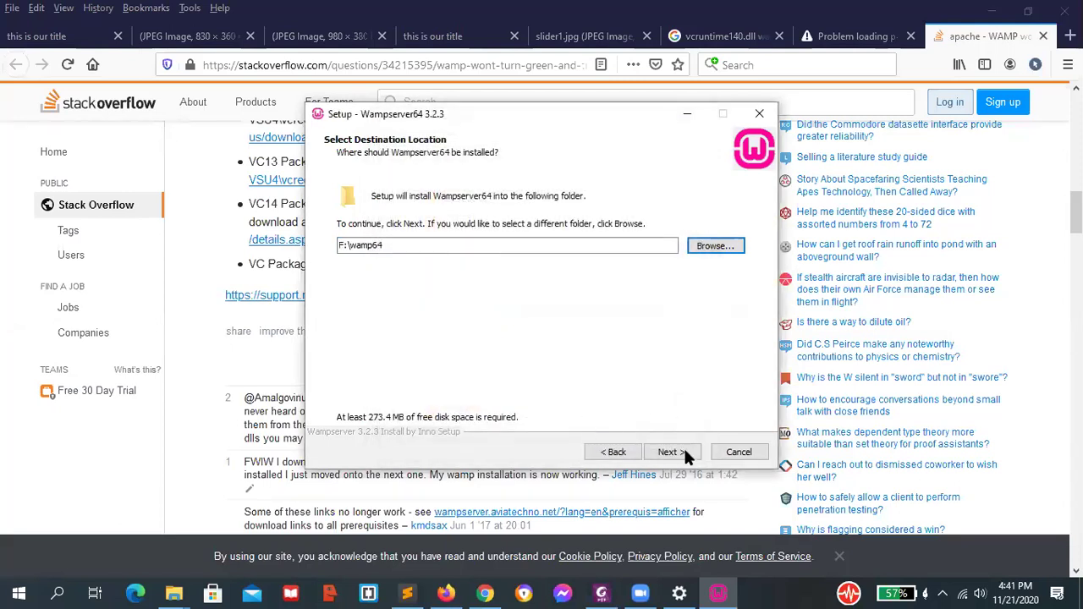
Keep the default components and start menu folder, then begin installing
{"action": "left_click", "coordinate": [668, 452]}
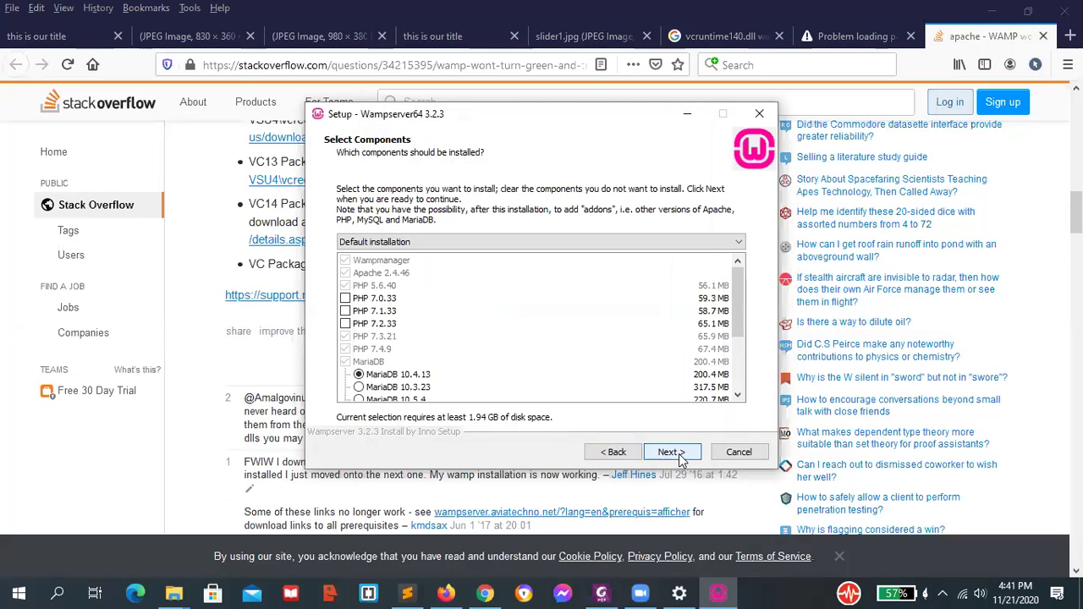
{"action": "scroll", "coordinate": [629, 388], "scroll_direction": "down", "scroll_amount": 3}
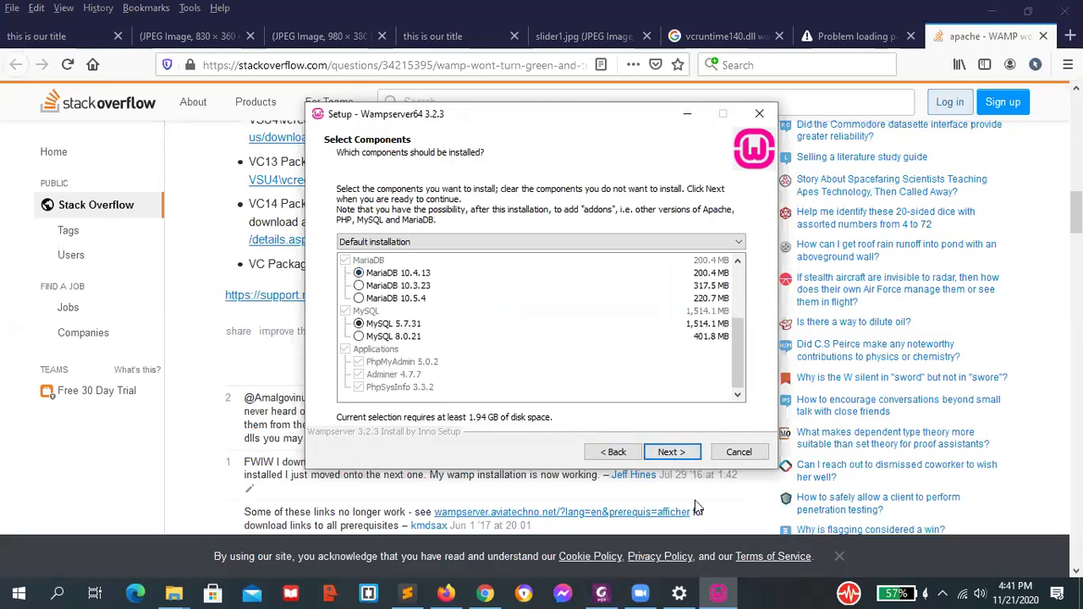
{"action": "left_click", "coordinate": [671, 452]}
{"action": "left_click", "coordinate": [671, 453]}
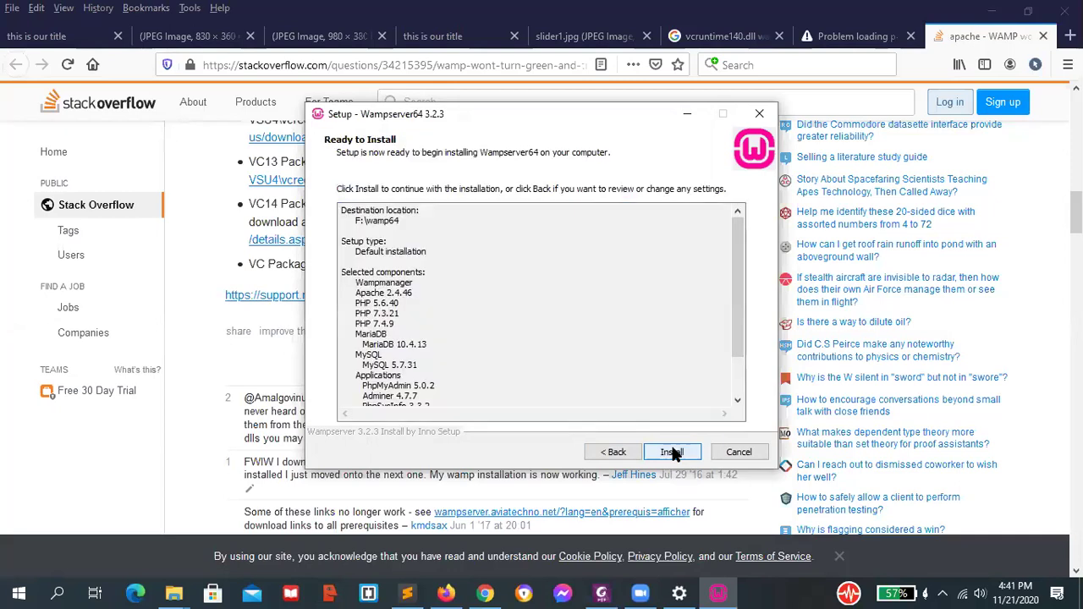
{"action": "left_click", "coordinate": [672, 453]}
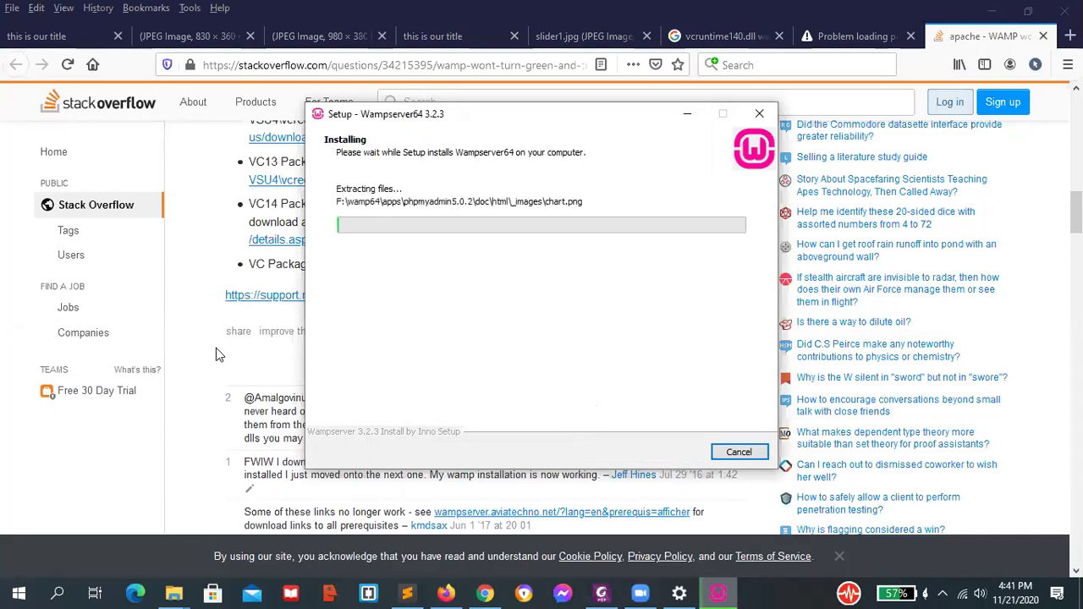
In Firefox, close the failed localhost tab and open the WampServer forum result in a new tab
{"action": "left_click", "coordinate": [215, 405]}
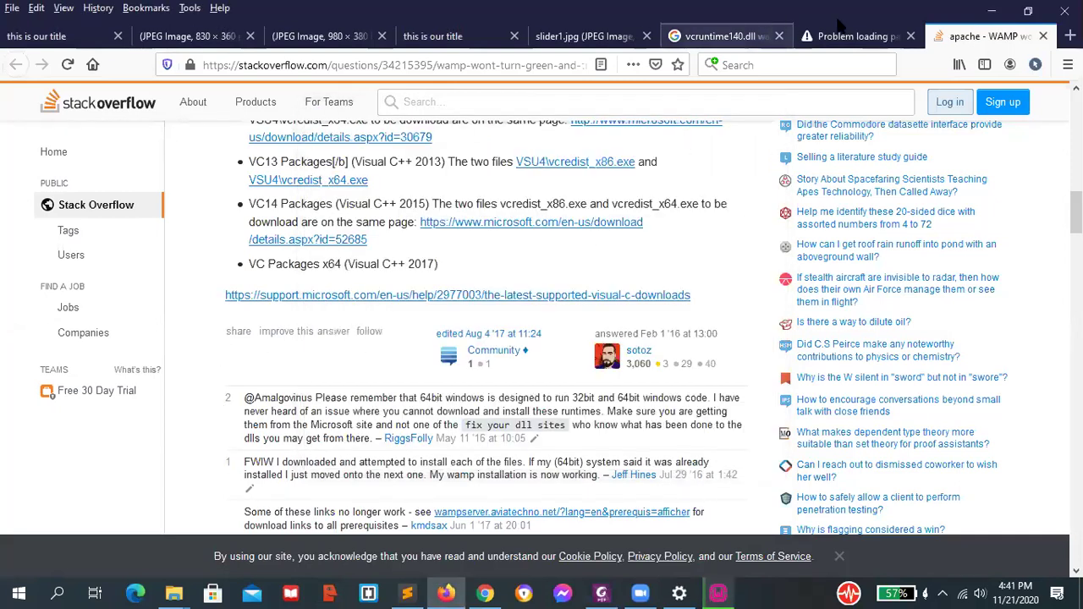
{"action": "left_click", "coordinate": [805, 47]}
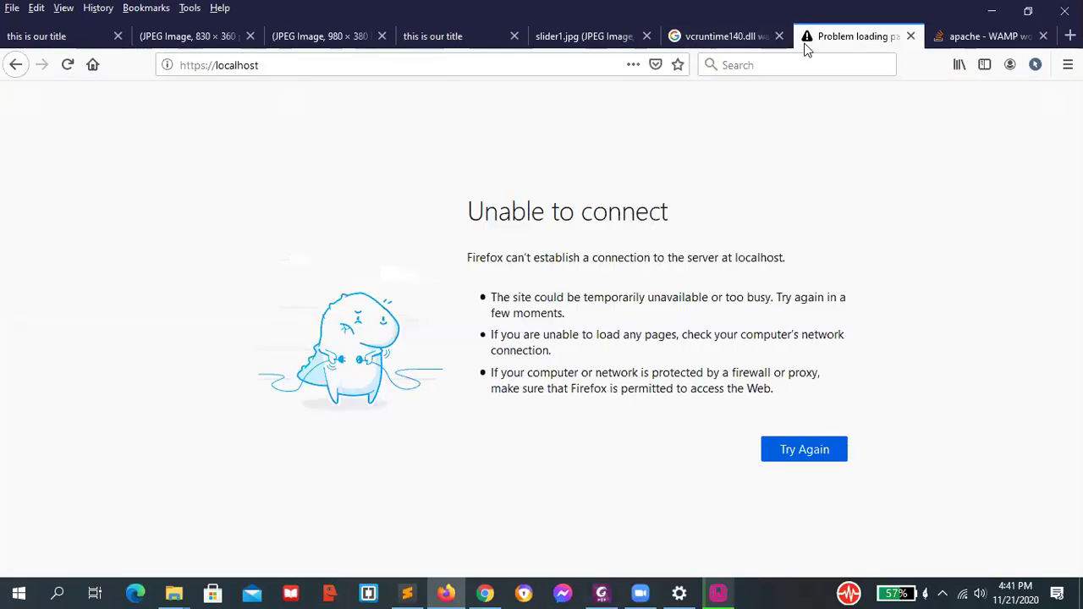
{"action": "left_click", "coordinate": [910, 36]}
{"action": "left_click", "coordinate": [715, 42]}
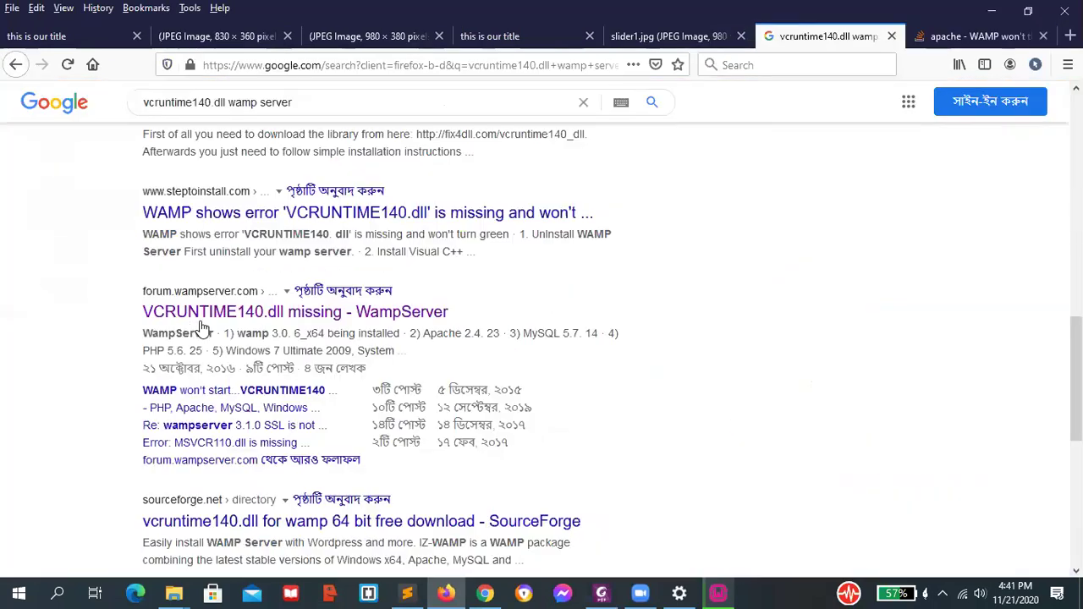
{"action": "middle_click", "coordinate": [194, 318]}
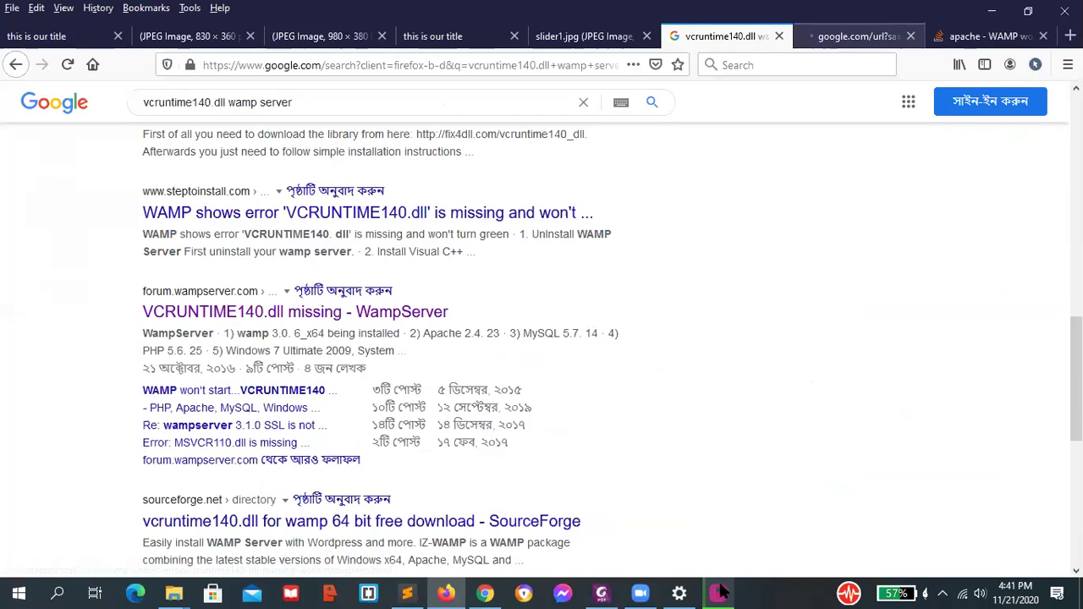
{"action": "key", "text": "ctrl+Tab"}
Scroll the forum reply down to the VC14 Packages line and highlight vcredist_x86.exe
{"action": "scroll", "coordinate": [67, 408], "scroll_direction": "down", "scroll_amount": 3}
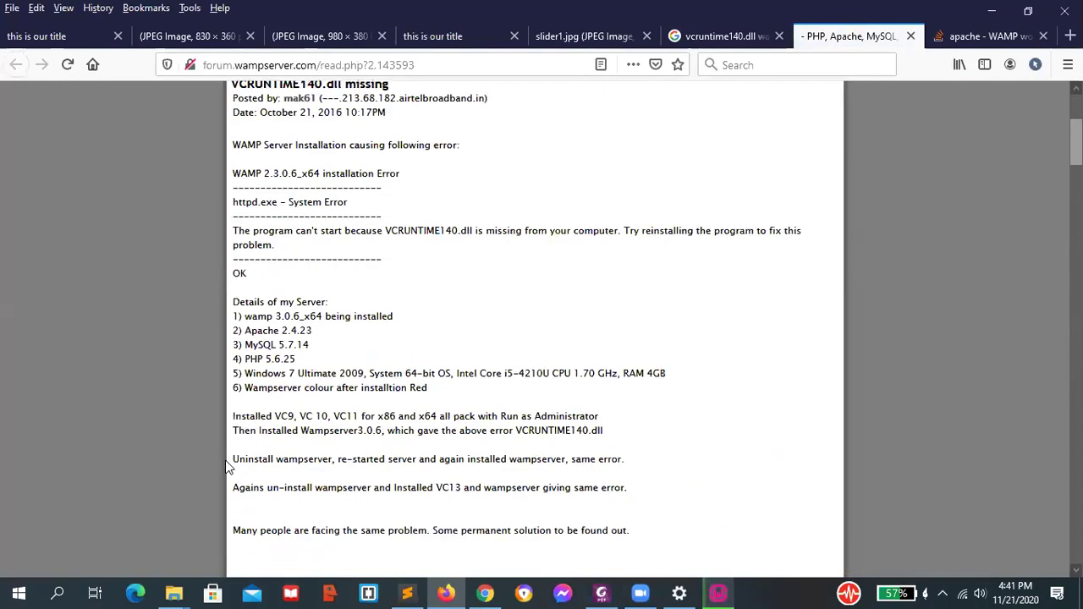
{"action": "scroll", "coordinate": [182, 454], "scroll_direction": "down", "scroll_amount": 3}
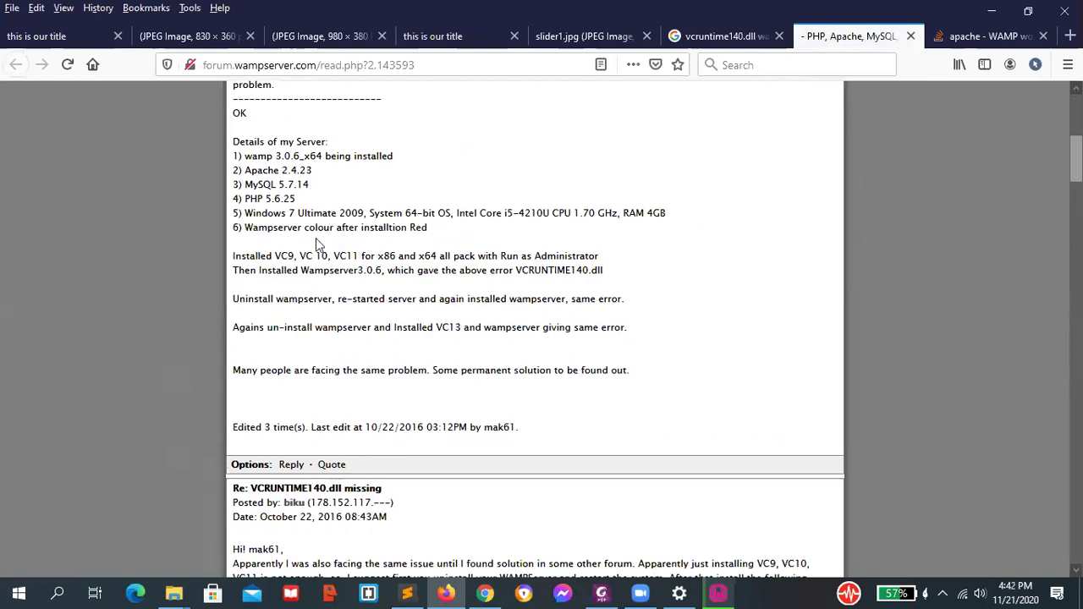
{"action": "scroll", "coordinate": [404, 301], "scroll_direction": "down", "scroll_amount": 3}
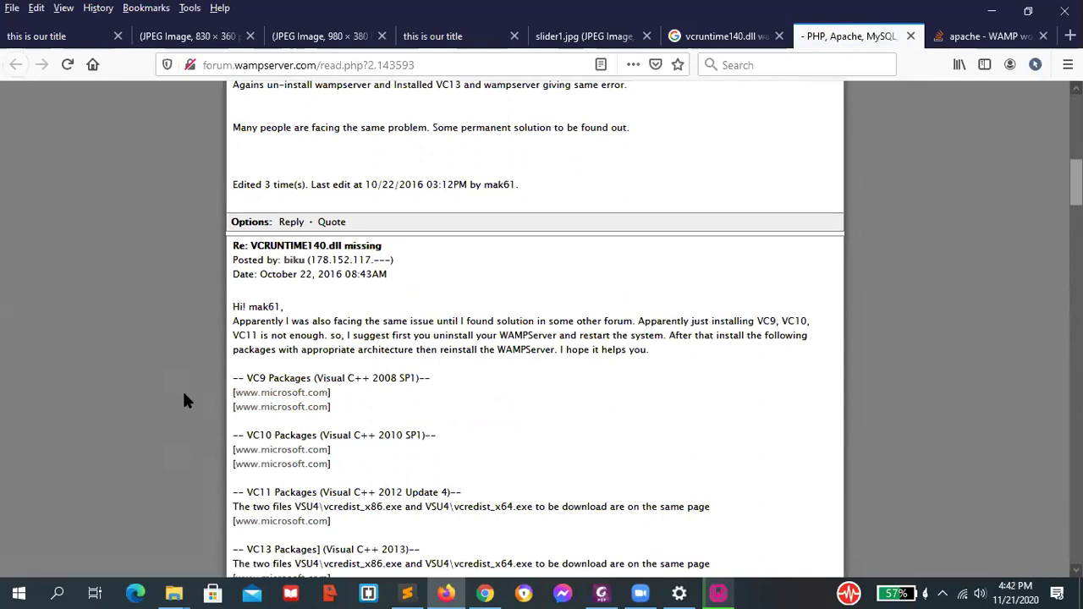
{"action": "scroll", "coordinate": [183, 391], "scroll_direction": "down", "scroll_amount": 3}
{"action": "left_click_drag", "start_coordinate": [435, 216], "coordinate": [245, 217]}
{"action": "scroll", "coordinate": [432, 199], "scroll_direction": "down", "scroll_amount": 3}
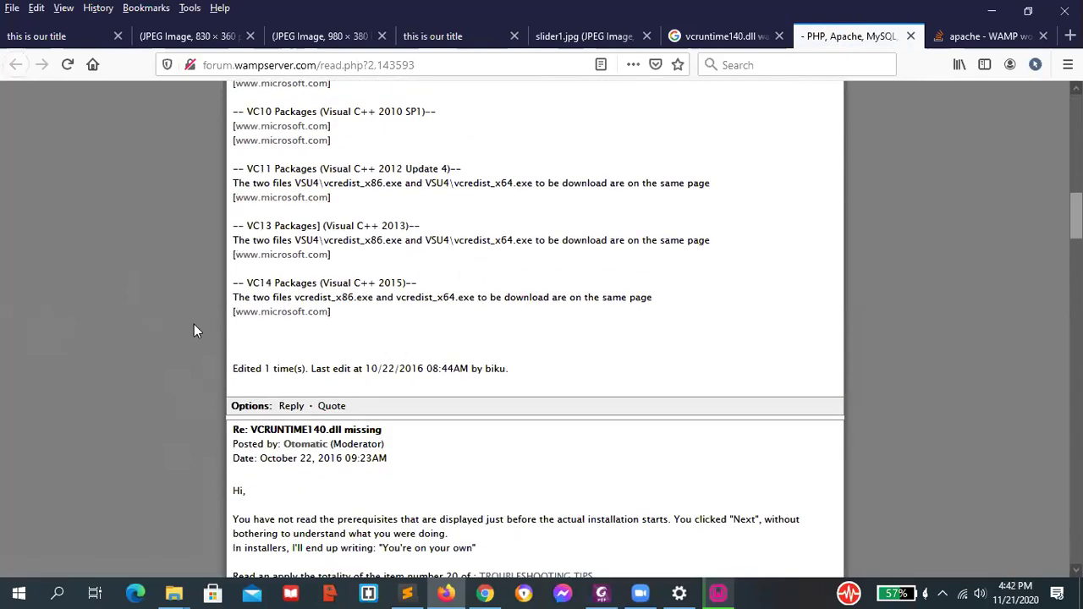
{"action": "double_click", "coordinate": [320, 296]}
{"action": "left_click", "coordinate": [406, 320]}
{"action": "left_click_drag", "start_coordinate": [392, 297], "coordinate": [566, 298]}
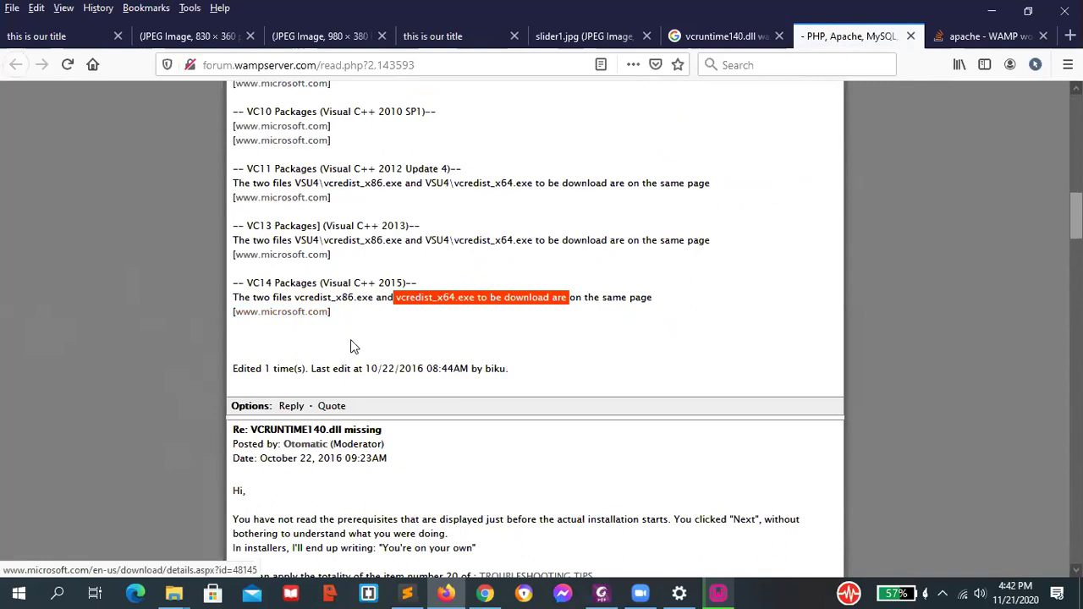
{"action": "left_click", "coordinate": [354, 344]}
Open the VC14 (Visual C++ 2015) microsoft.com link in a new tab and switch to it
{"action": "scroll", "coordinate": [412, 354], "scroll_direction": "up", "scroll_amount": 1}
{"action": "scroll", "coordinate": [412, 353], "scroll_direction": "up", "scroll_amount": 7}
{"action": "scroll", "coordinate": [412, 354], "scroll_direction": "down", "scroll_amount": 9}
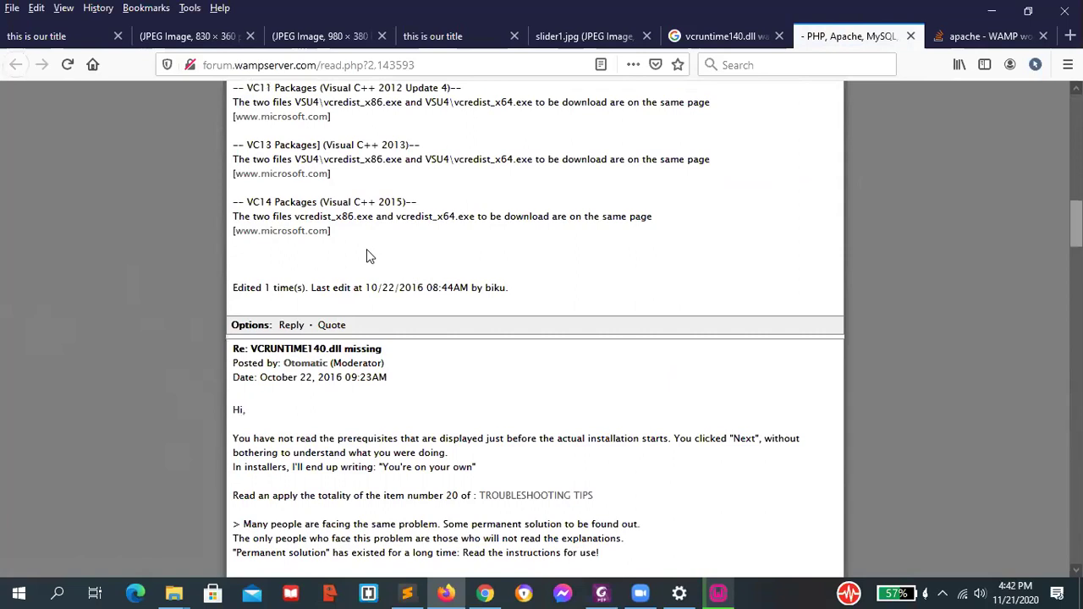
{"action": "scroll", "coordinate": [368, 252], "scroll_direction": "up", "scroll_amount": 3}
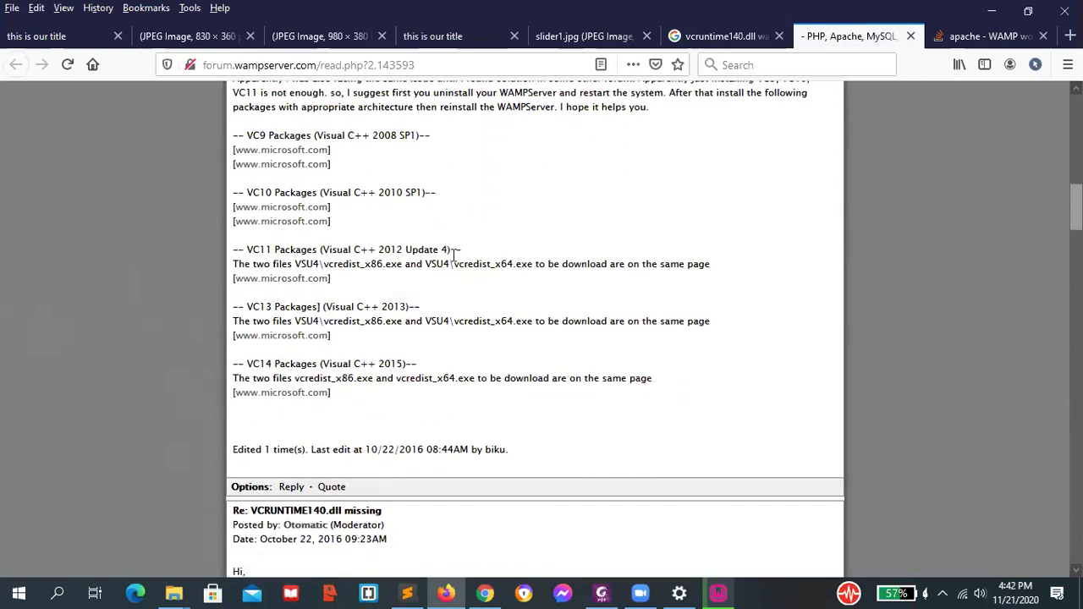
{"action": "left_click_drag", "start_coordinate": [445, 254], "coordinate": [375, 251]}
{"action": "scroll", "coordinate": [419, 288], "scroll_direction": "down", "scroll_amount": 3}
{"action": "left_click", "coordinate": [382, 161]}
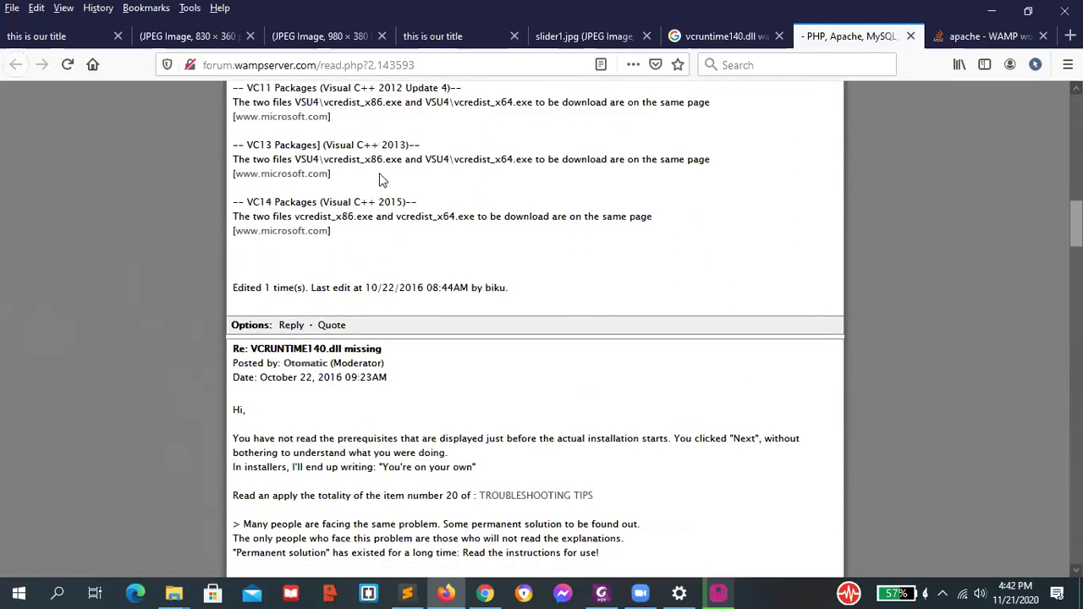
{"action": "triple_click", "coordinate": [429, 210]}
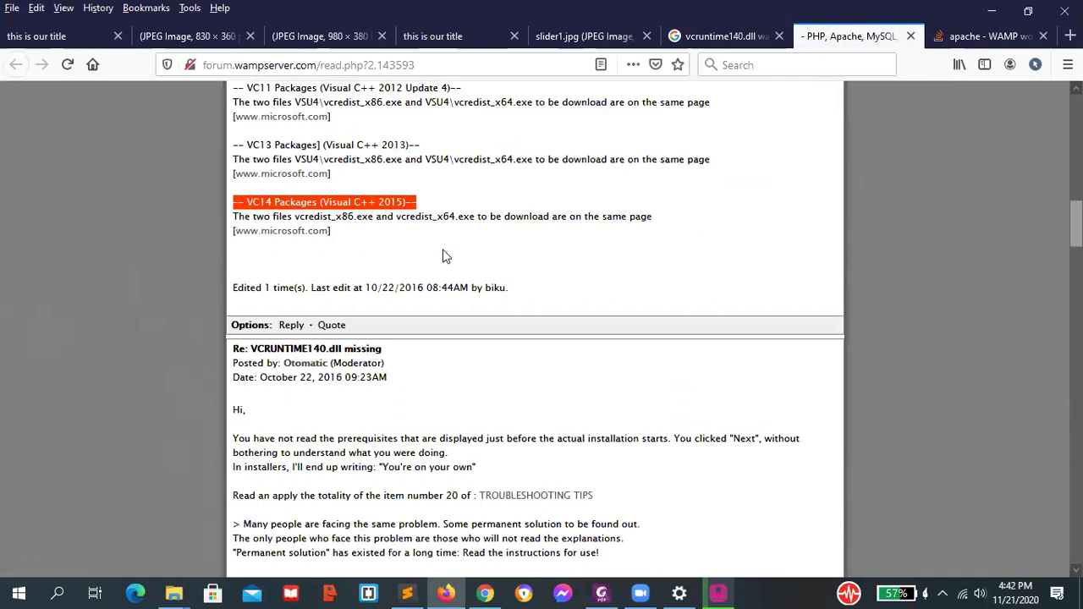
{"action": "right_click", "coordinate": [298, 232]}
{"action": "left_click", "coordinate": [500, 237]}
{"action": "left_click", "coordinate": [878, 36]}
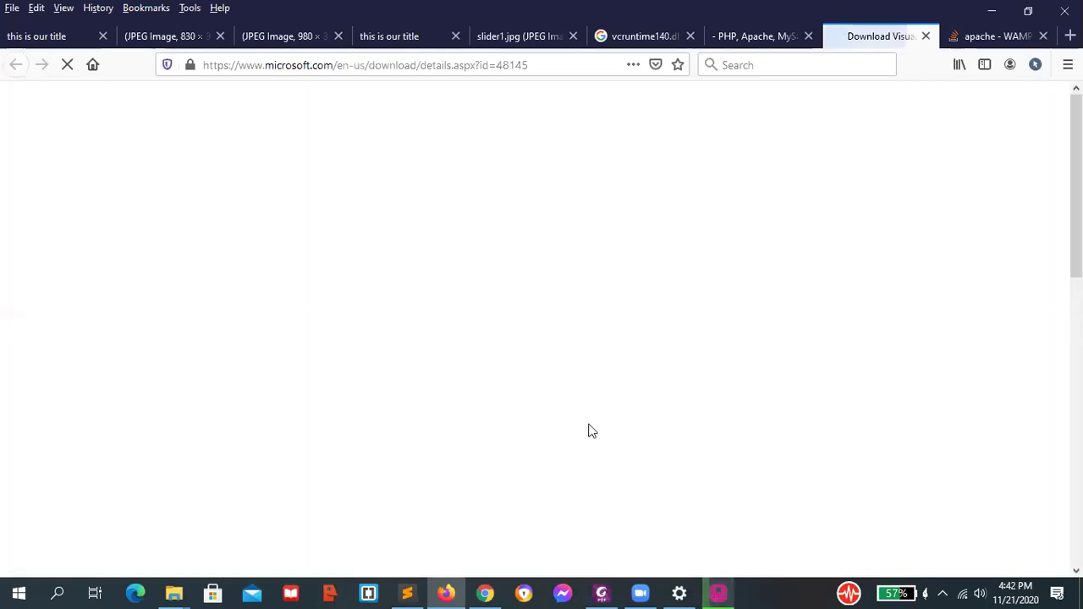
Check the download language list on the Visual C++ page, keeping English
{"action": "scroll", "coordinate": [254, 423], "scroll_direction": "down", "scroll_amount": 5}
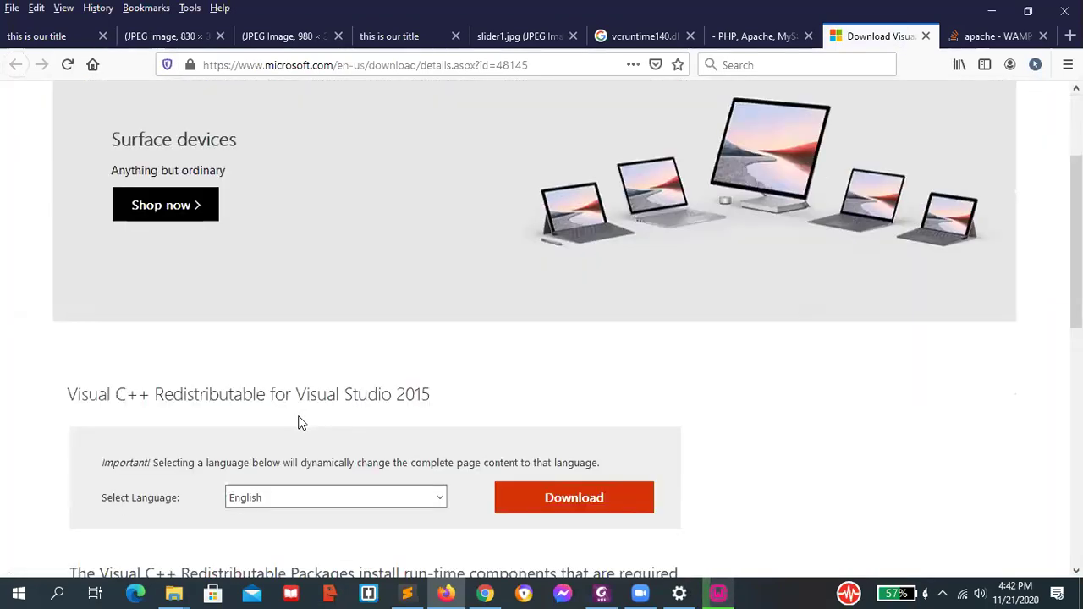
{"action": "left_click", "coordinate": [403, 266]}
{"action": "left_click", "coordinate": [403, 265]}
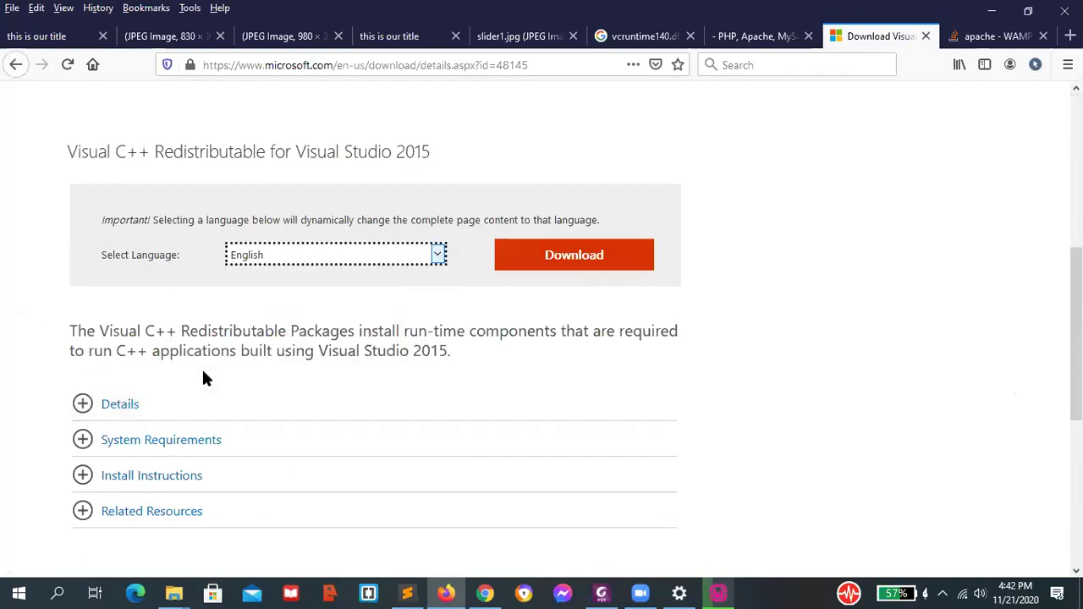
{"action": "scroll", "coordinate": [203, 379], "scroll_direction": "down", "scroll_amount": 2}
{"action": "scroll", "coordinate": [406, 314], "scroll_direction": "up", "scroll_amount": 2}
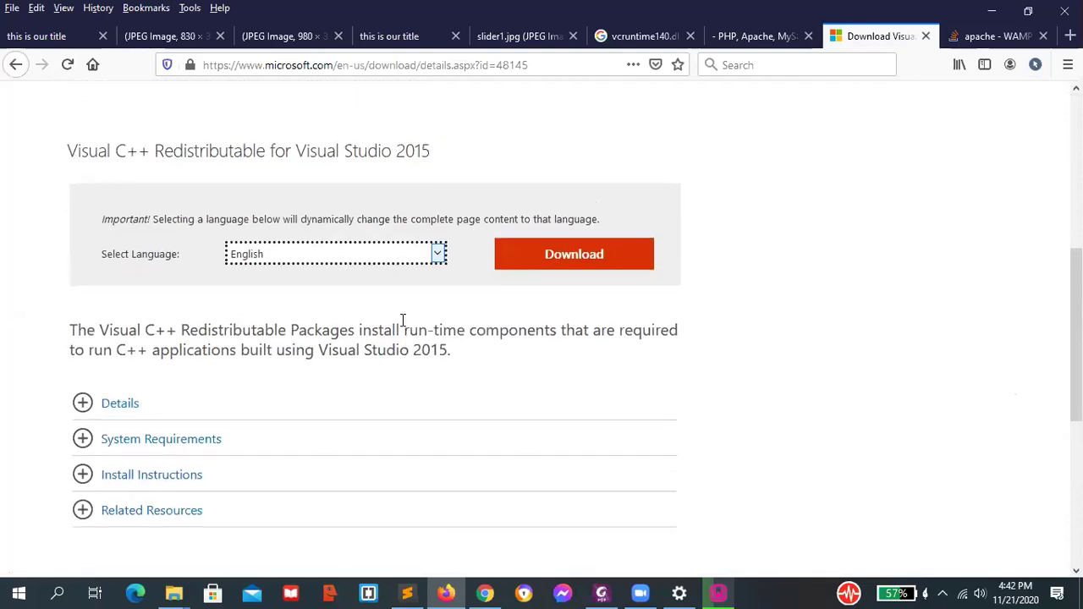
{"action": "scroll", "coordinate": [437, 411], "scroll_direction": "down", "scroll_amount": 8}
{"action": "scroll", "coordinate": [438, 406], "scroll_direction": "up", "scroll_amount": 8}
{"action": "scroll", "coordinate": [437, 406], "scroll_direction": "down", "scroll_amount": 2}
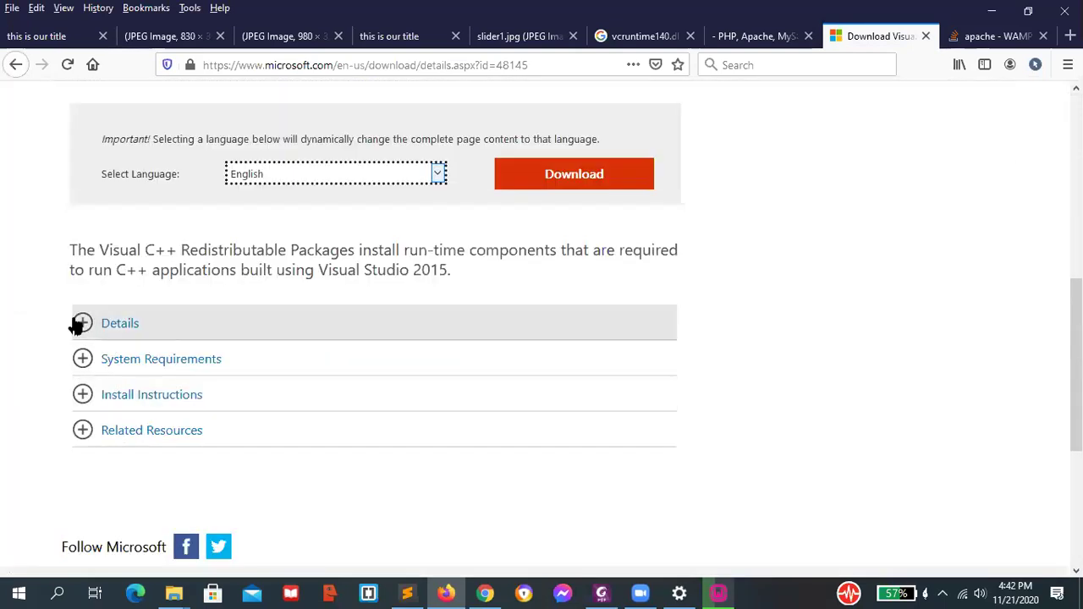
Review the Details, System Requirements, Install Instructions and Related Resources sections, then open the download list
{"action": "left_click", "coordinate": [80, 324]}
{"action": "left_click", "coordinate": [78, 325]}
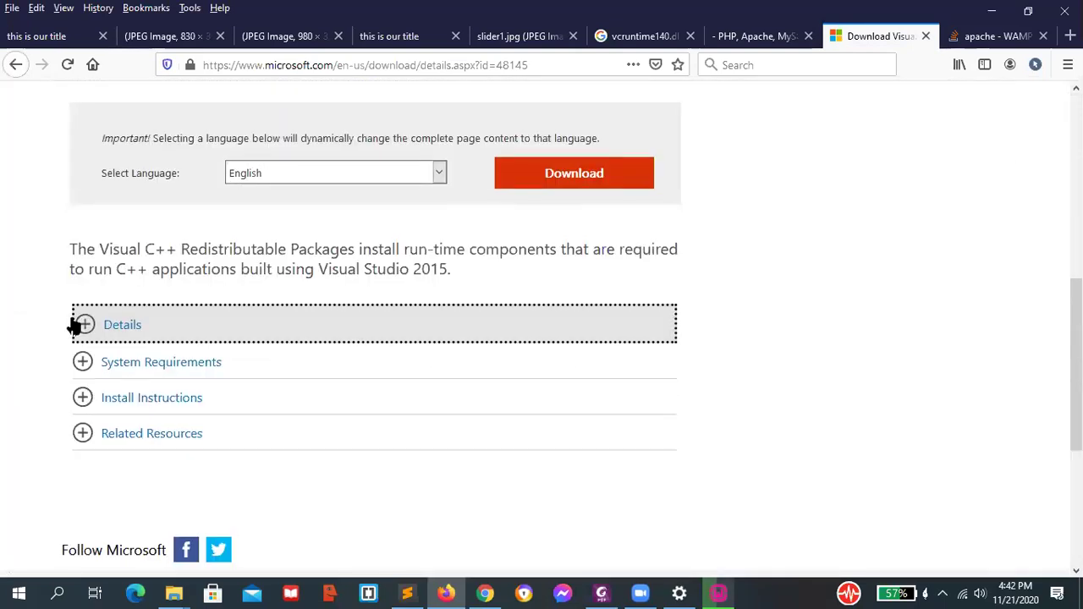
{"action": "scroll", "coordinate": [84, 254], "scroll_direction": "down", "scroll_amount": 3}
{"action": "left_click", "coordinate": [84, 201]}
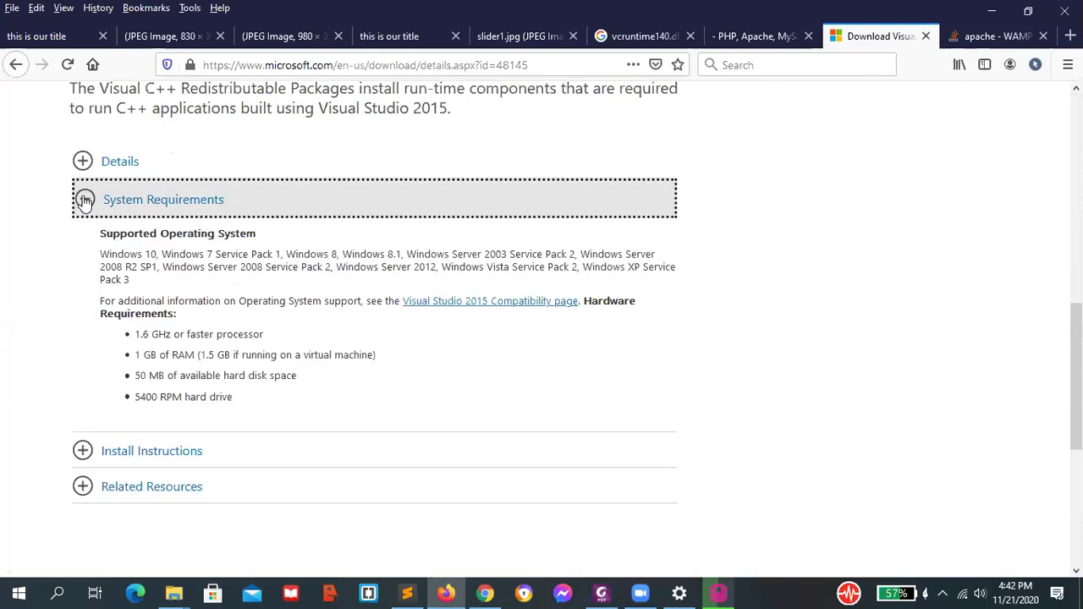
{"action": "left_click", "coordinate": [84, 200]}
{"action": "left_click", "coordinate": [82, 236]}
{"action": "left_click", "coordinate": [81, 237]}
{"action": "left_click", "coordinate": [80, 272]}
{"action": "left_click", "coordinate": [81, 272]}
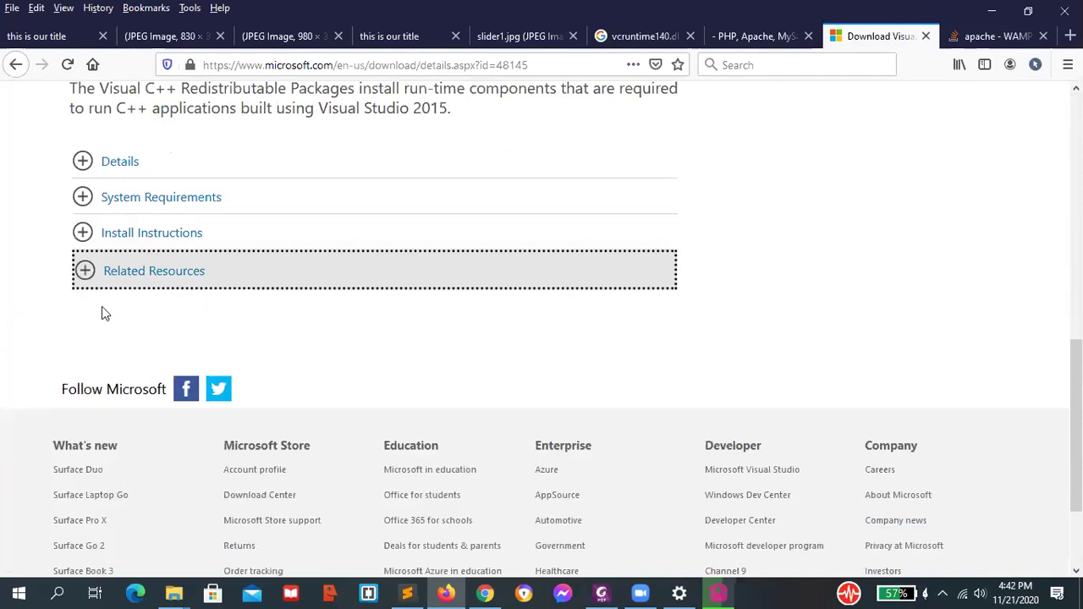
{"action": "scroll", "coordinate": [558, 254], "scroll_direction": "up", "scroll_amount": 5}
{"action": "left_click", "coordinate": [558, 254]}
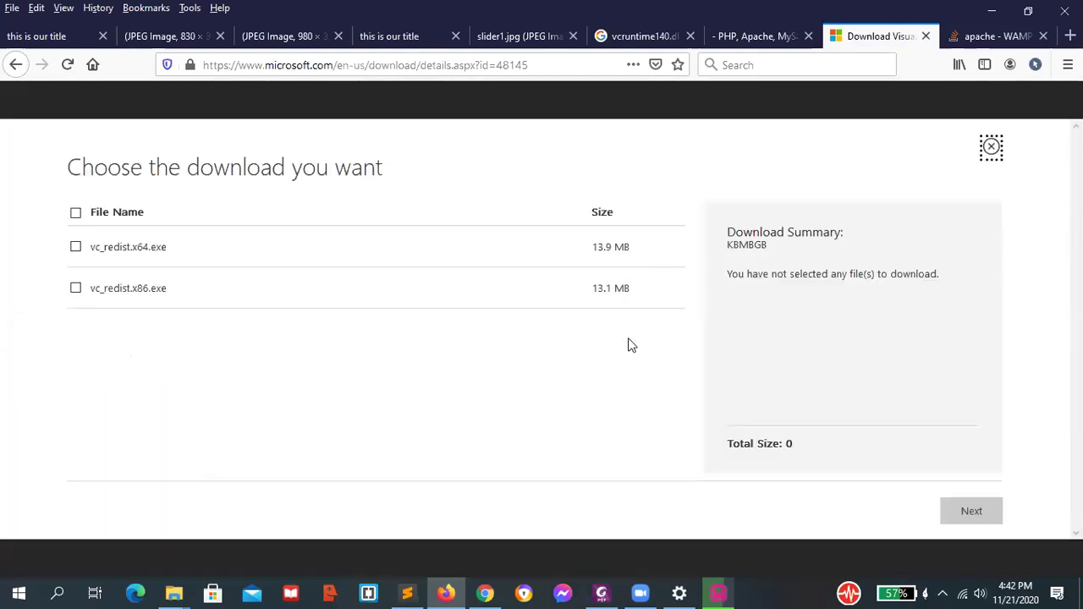
Compare the vc_redist.x64.exe and vc_redist.x86.exe file names to identify the 64-bit package
{"action": "left_click_drag", "start_coordinate": [169, 290], "coordinate": [138, 292]}
{"action": "left_click", "coordinate": [147, 293]}
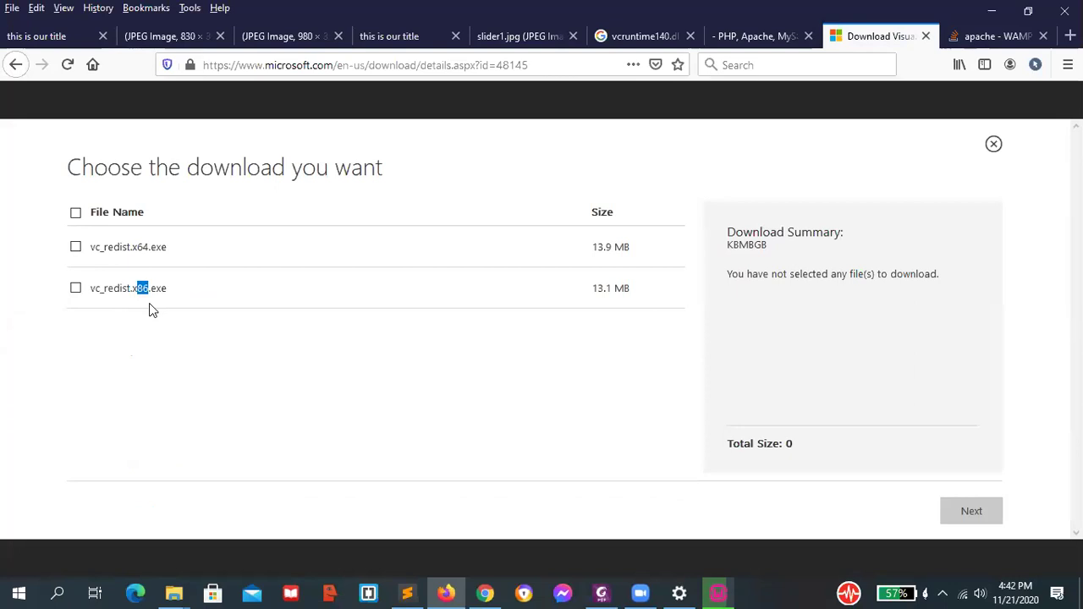
{"action": "left_click_drag", "start_coordinate": [149, 248], "coordinate": [137, 249]}
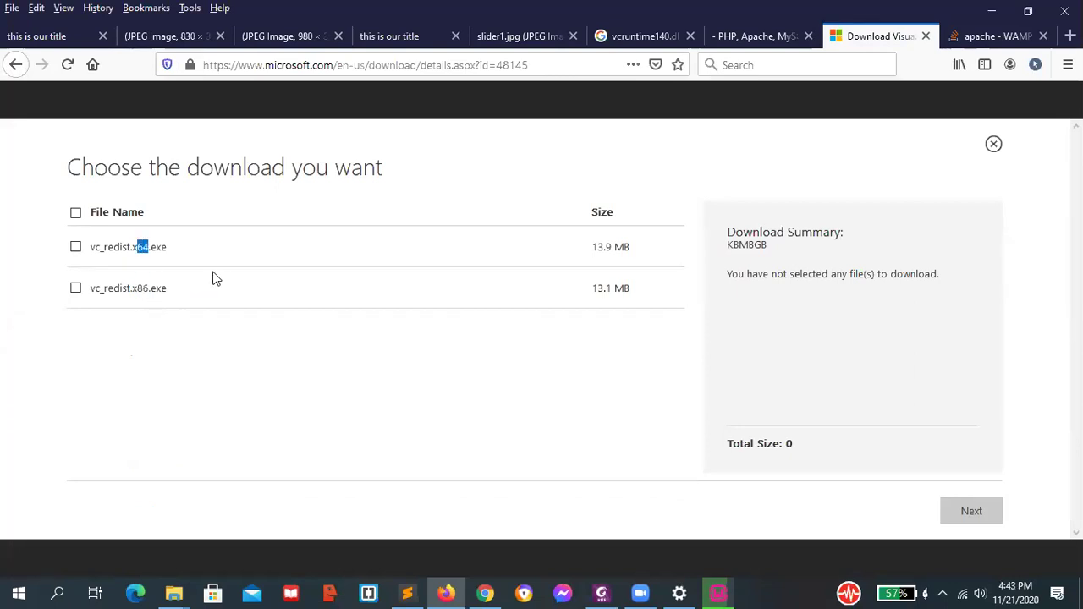
{"action": "left_click", "coordinate": [164, 286]}
{"action": "left_click_drag", "start_coordinate": [145, 288], "coordinate": [137, 290]}
{"action": "left_click", "coordinate": [149, 290]}
{"action": "left_click_drag", "start_coordinate": [150, 247], "coordinate": [140, 254]}
Request vc_redist.x64.exe, cancel the save prompt, and return to the Wampserver64 installer
{"action": "left_click", "coordinate": [76, 247]}
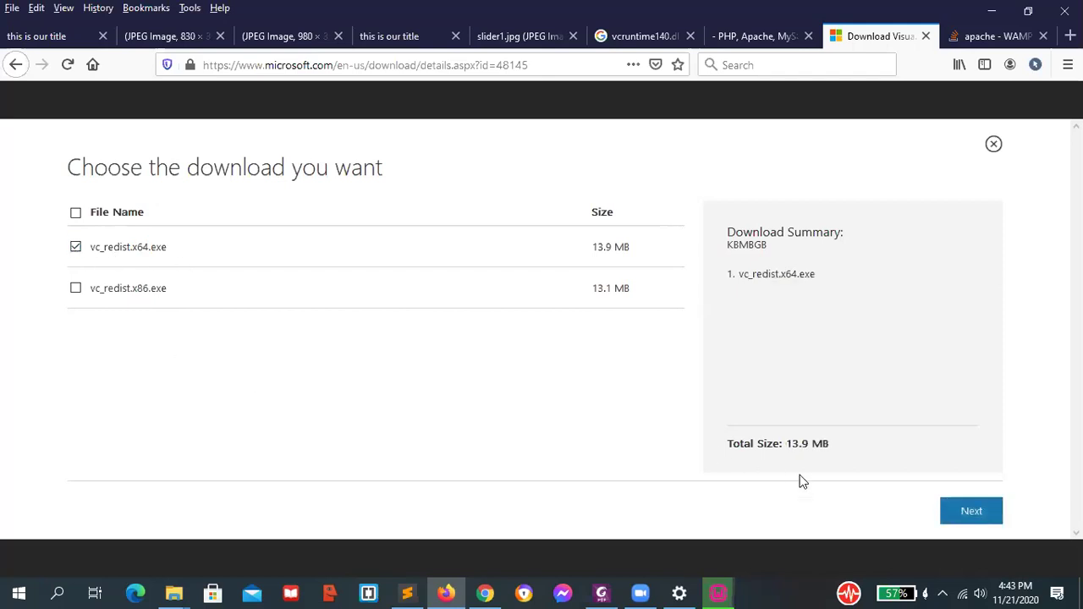
{"action": "left_click", "coordinate": [969, 512]}
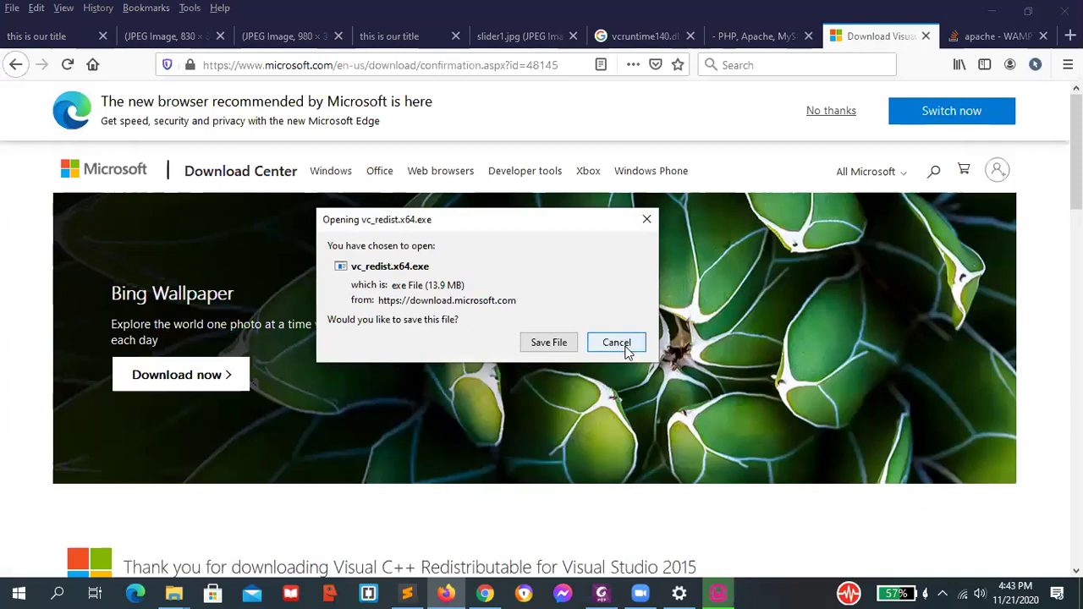
{"action": "left_click", "coordinate": [617, 342]}
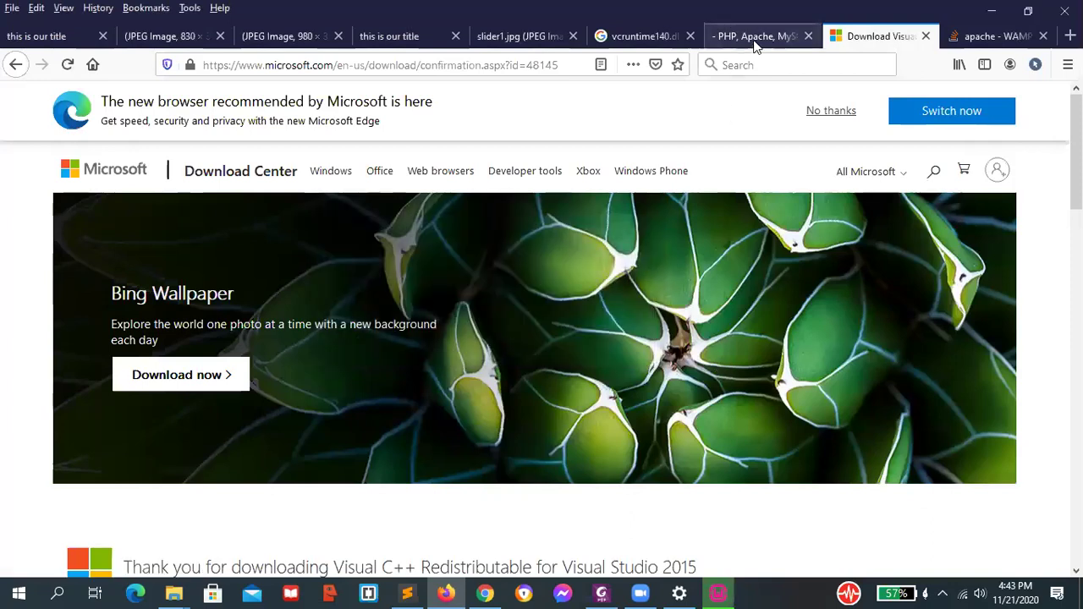
{"action": "left_click", "coordinate": [719, 592]}
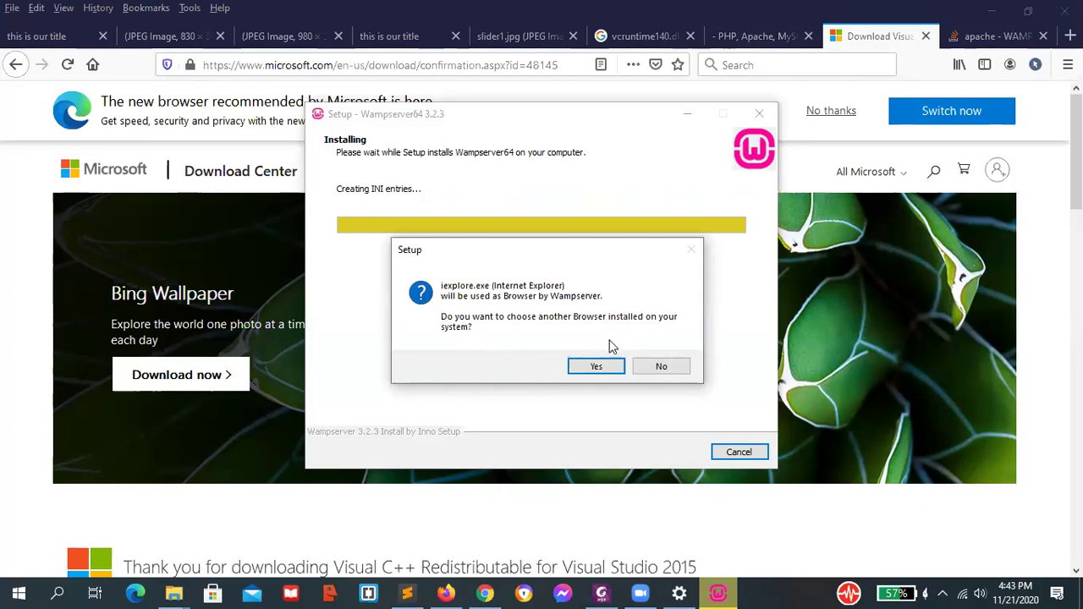
Answer the browser prompt, keep Notepad as text editor, and finish the Wampserver64 3.2.3 setup
{"action": "left_click", "coordinate": [656, 366]}
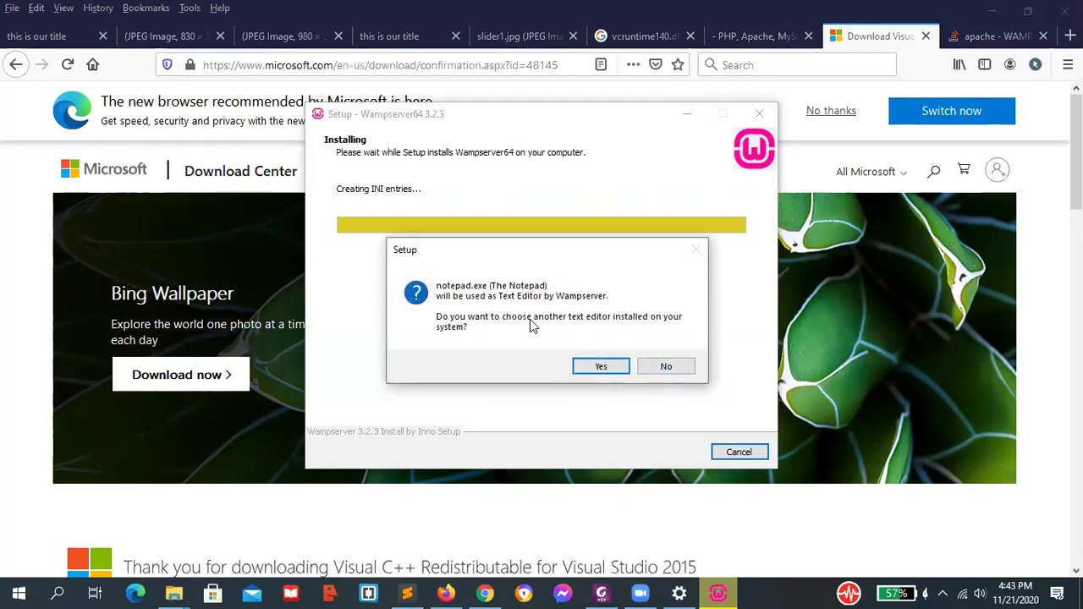
{"action": "left_click", "coordinate": [648, 367]}
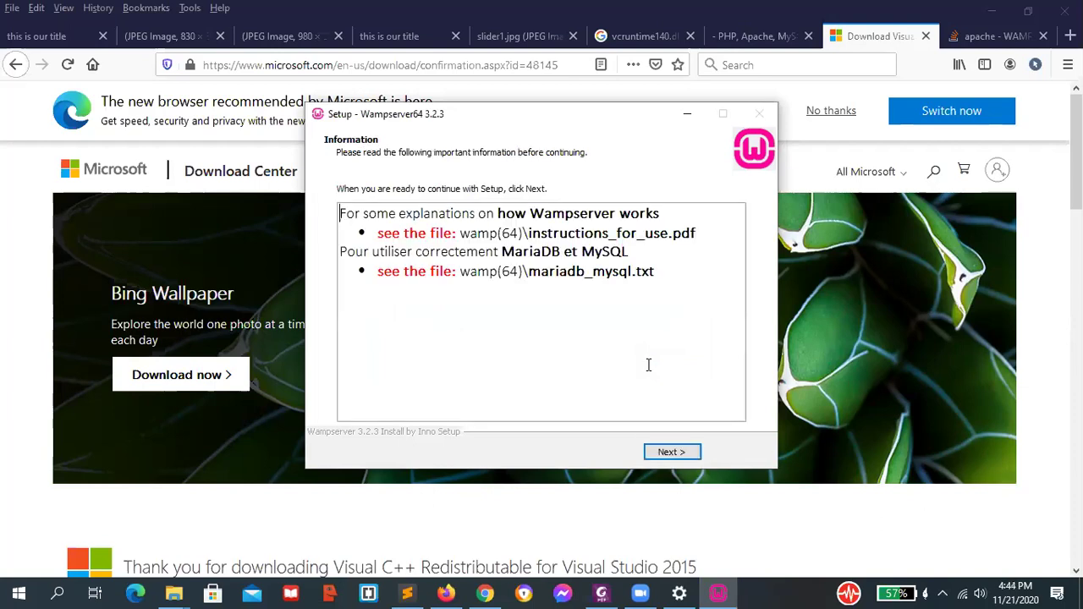
{"action": "left_click", "coordinate": [672, 452]}
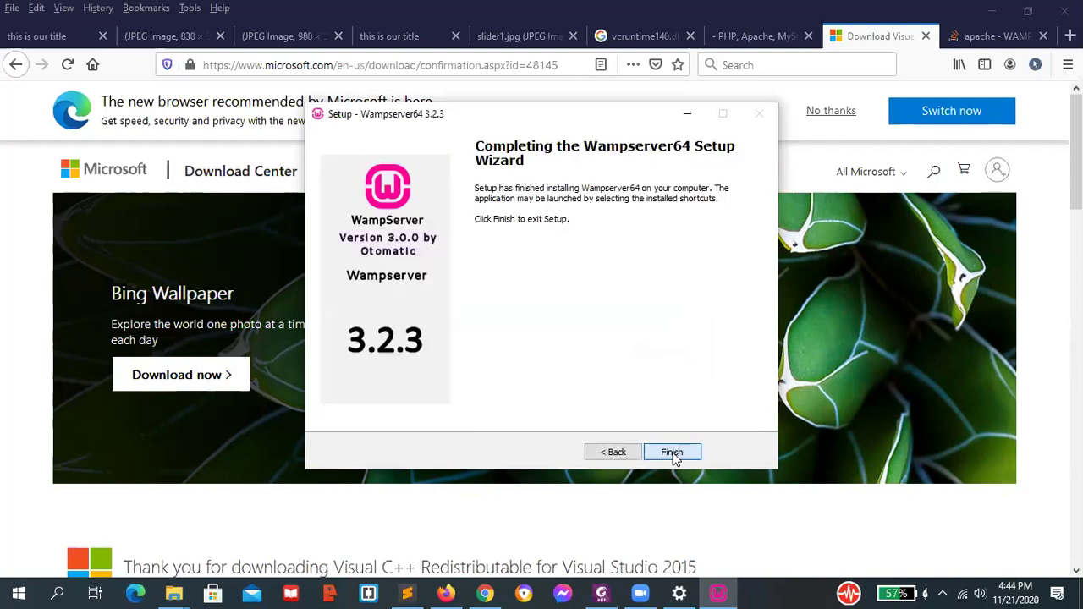
{"action": "left_click", "coordinate": [673, 453]}
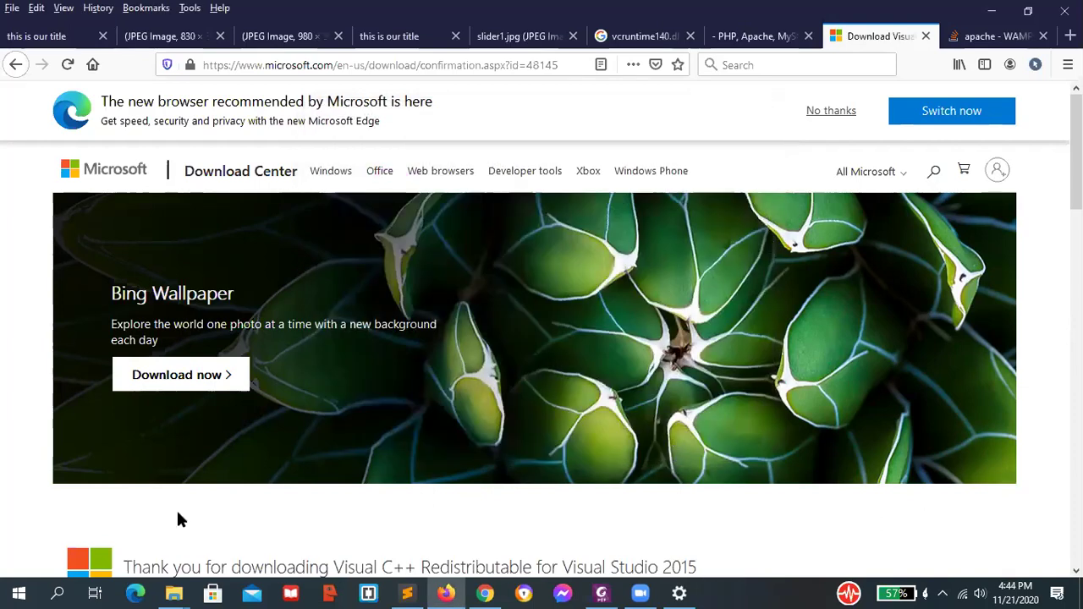
Search for 'wa' to launch Wampserver64, then check its tray icon status
{"action": "left_click", "coordinate": [54, 592]}
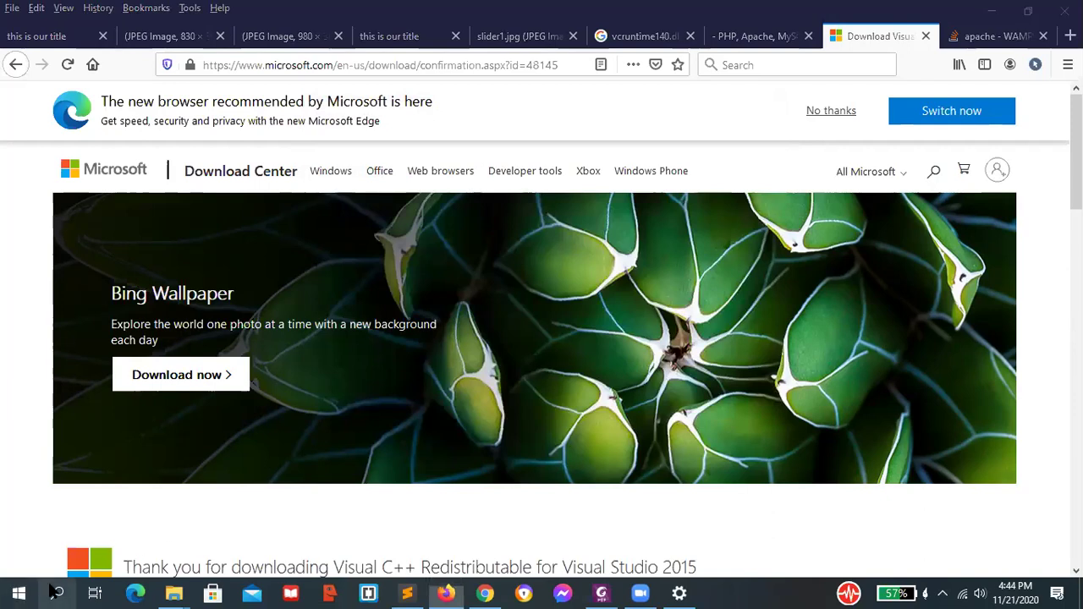
{"action": "type", "text": "wa"}
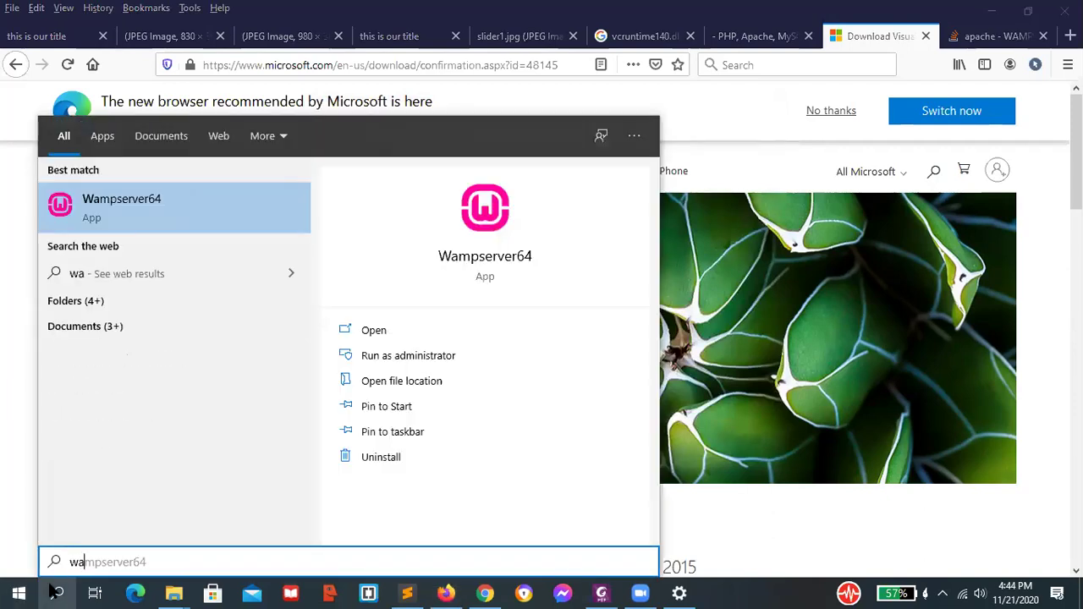
{"action": "key", "text": "Return"}
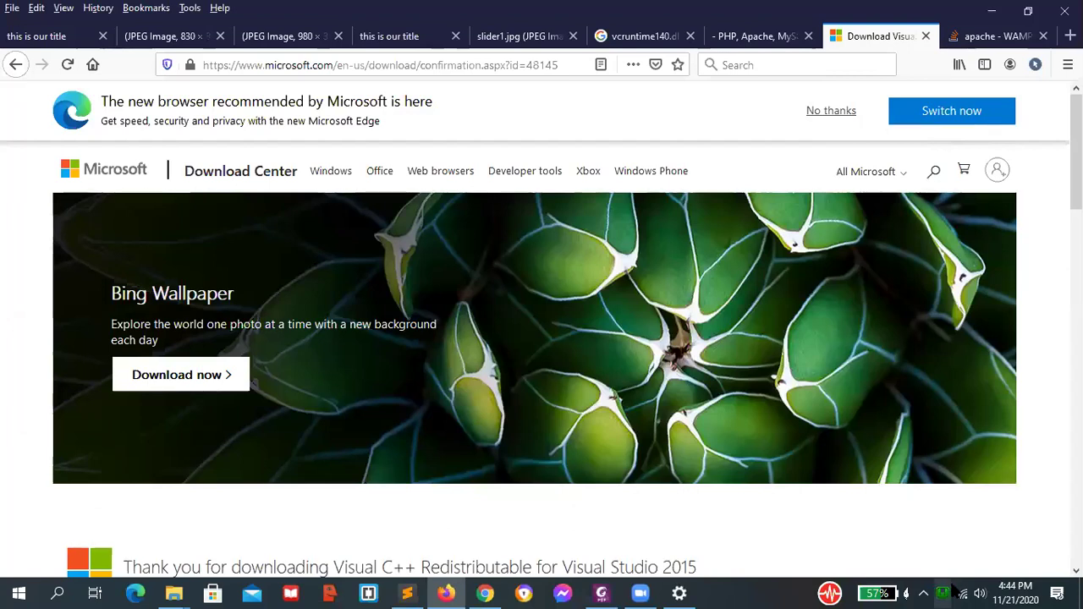
{"action": "mouse_move", "coordinate": [943, 593]}
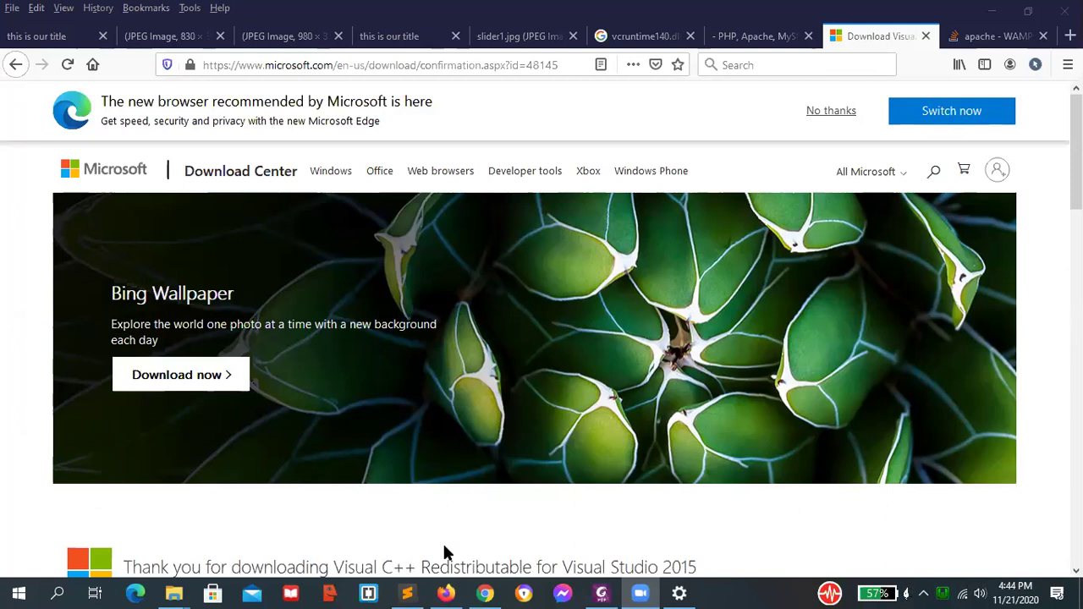
Load localhost in a new Firefox tab to view the WampServer homepage
{"action": "left_click", "coordinate": [442, 541]}
{"action": "key", "text": "ctrl+t"}
{"action": "type", "text": "localhost"}
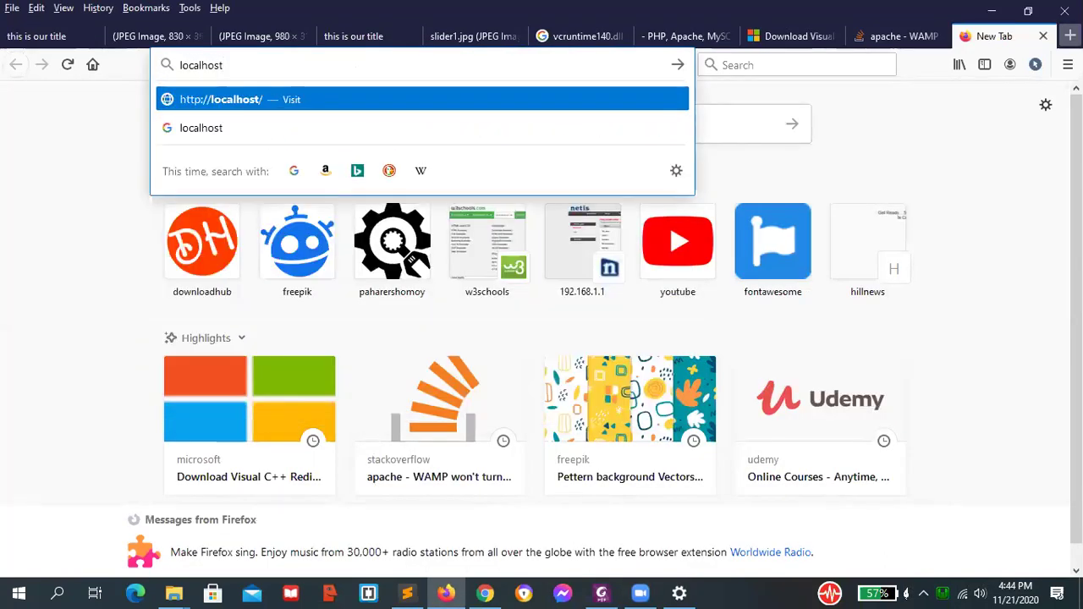
{"action": "key", "text": "Return"}
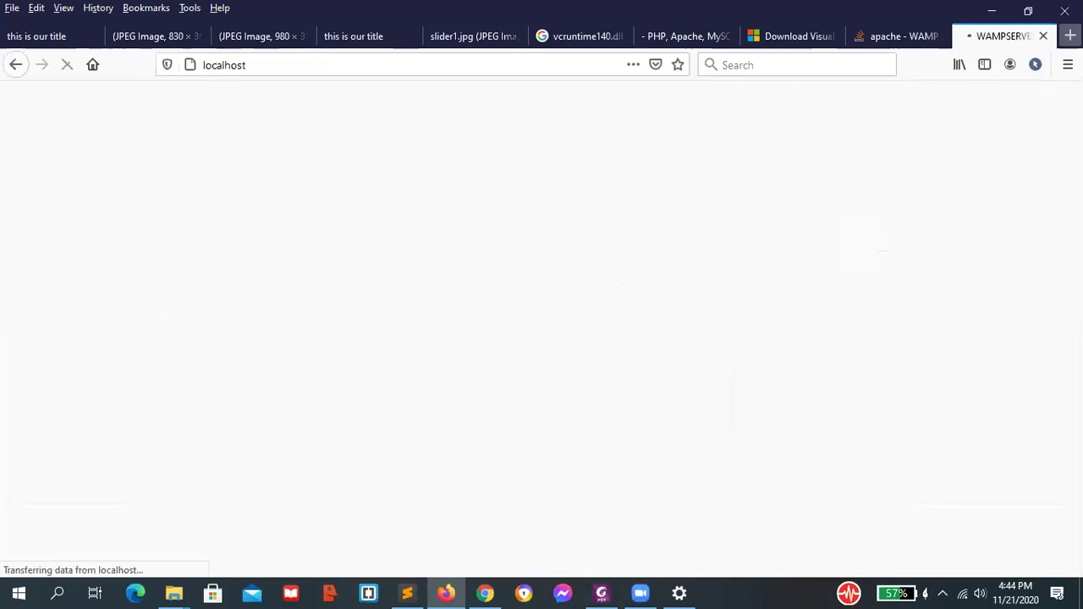
{"action": "scroll", "coordinate": [185, 339], "scroll_direction": "down", "scroll_amount": 1}
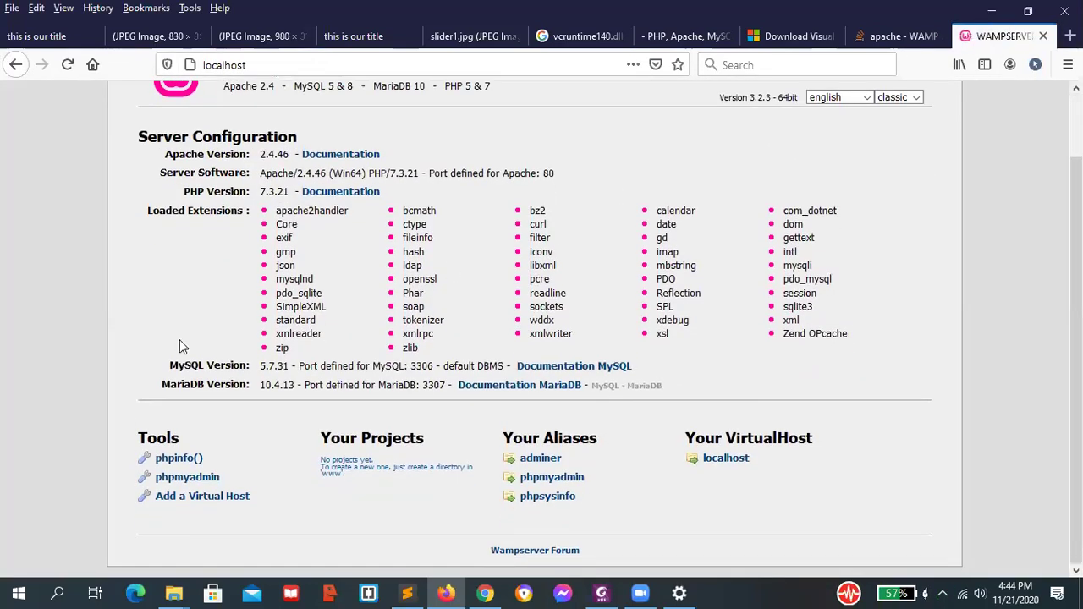
{"action": "scroll", "coordinate": [199, 389], "scroll_direction": "up", "scroll_amount": 1}
{"action": "scroll", "coordinate": [199, 389], "scroll_direction": "down", "scroll_amount": 1}
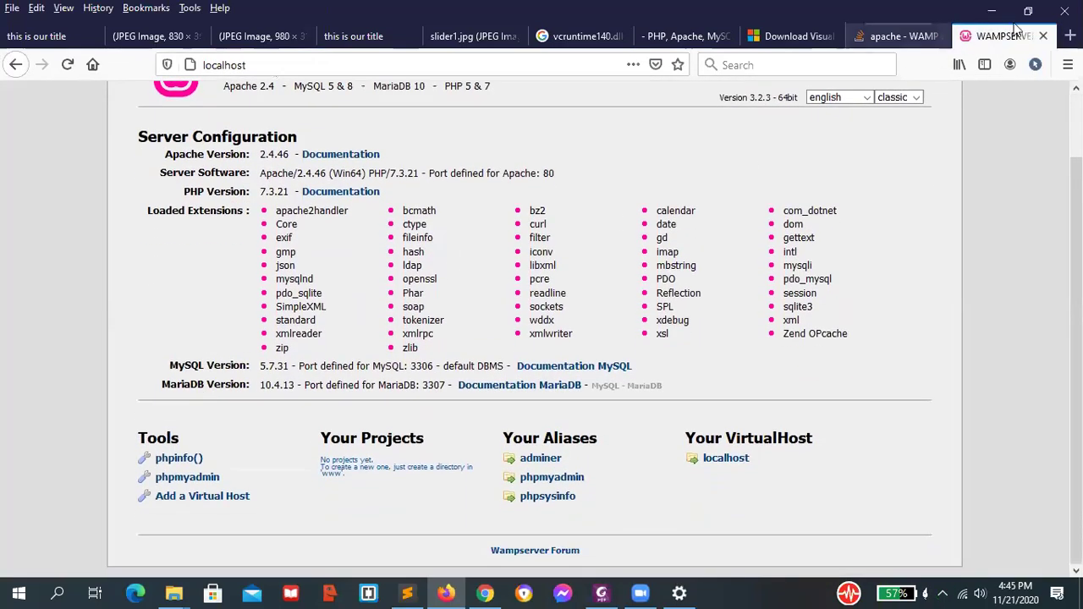
Close the localhost tab, return to the VCRUNTIME140.dll forum thread, and show hidden tray icons
{"action": "left_click", "coordinate": [1041, 37]}
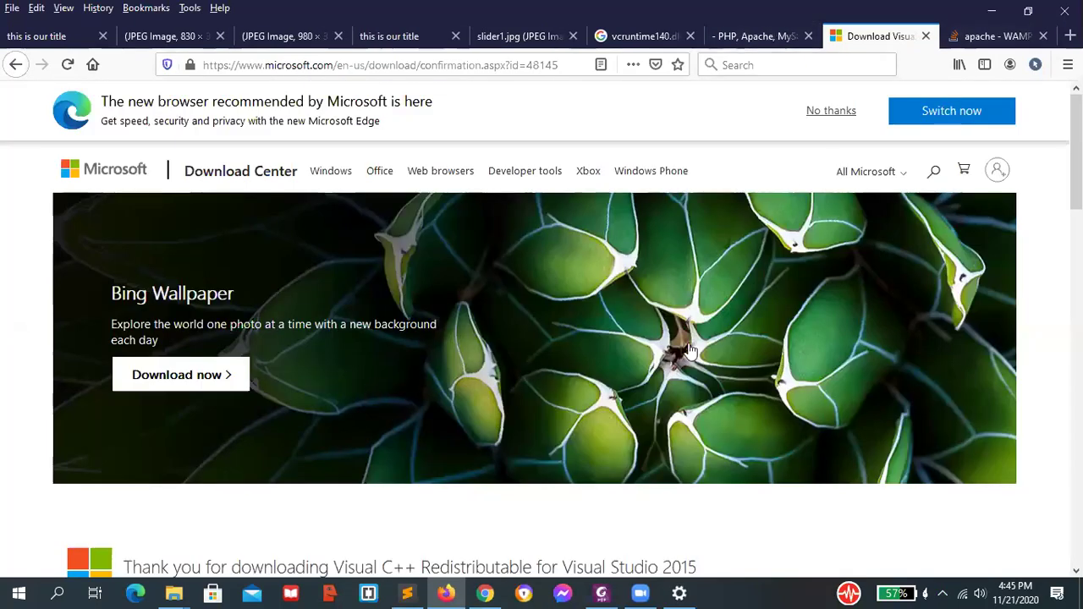
{"action": "left_click", "coordinate": [759, 35]}
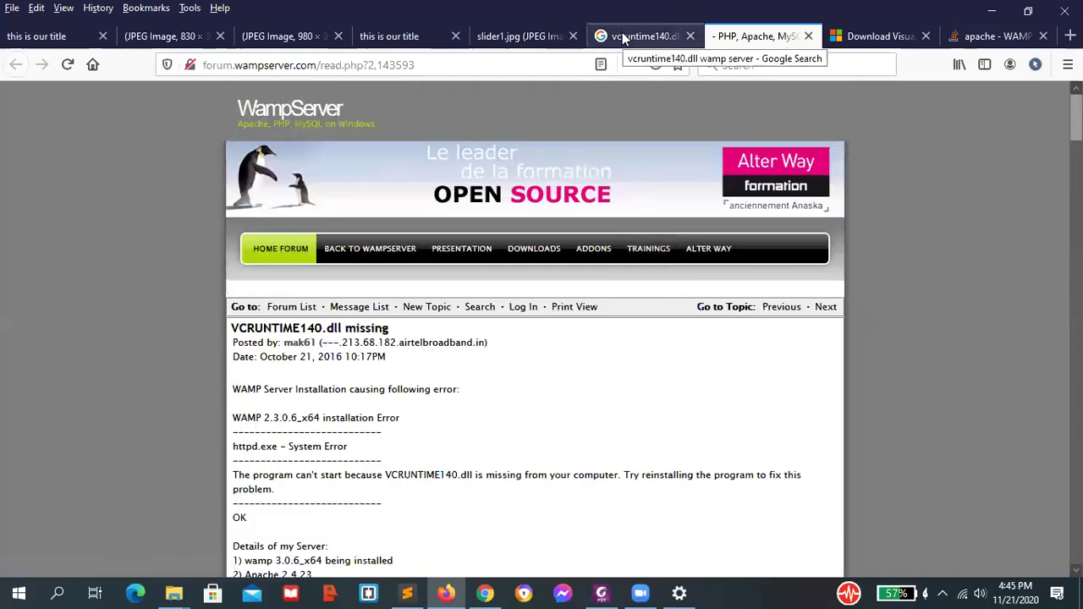
{"action": "left_click", "coordinate": [941, 593]}
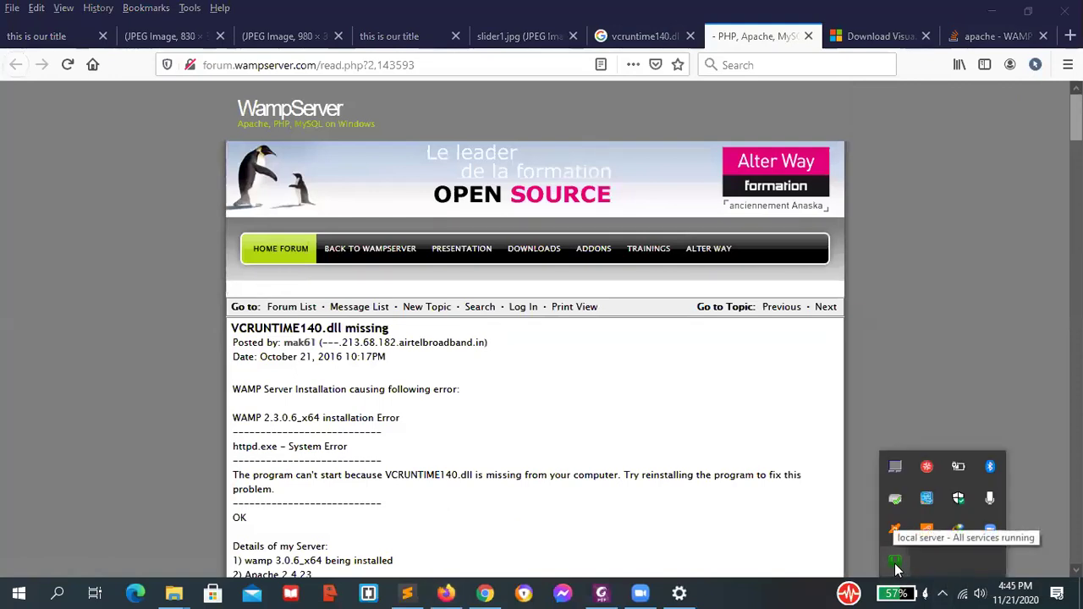
{"action": "left_click", "coordinate": [56, 592]}
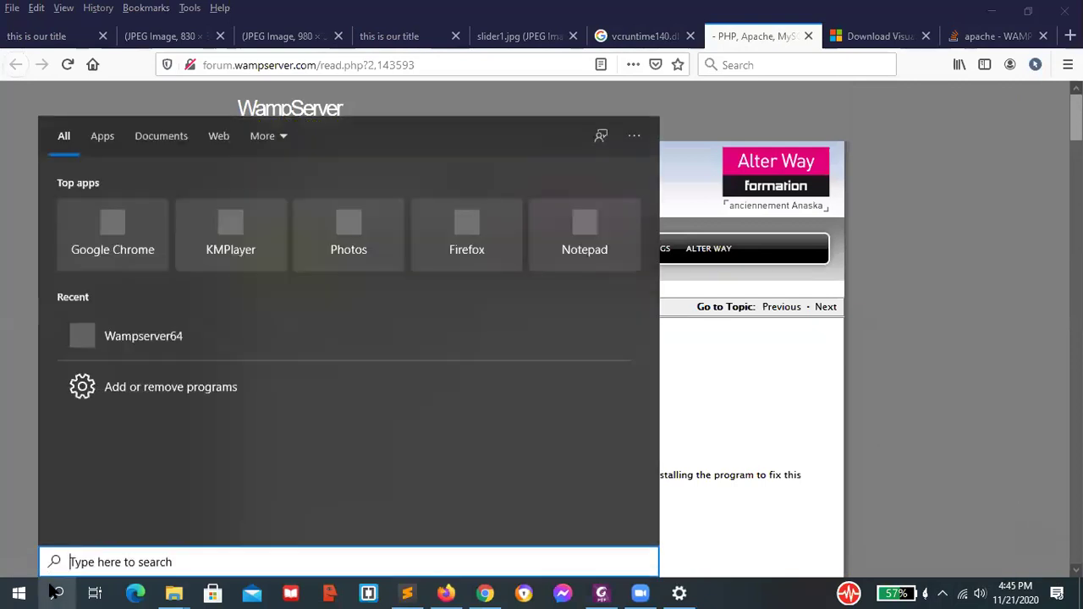
{"action": "type", "text": "wa"}
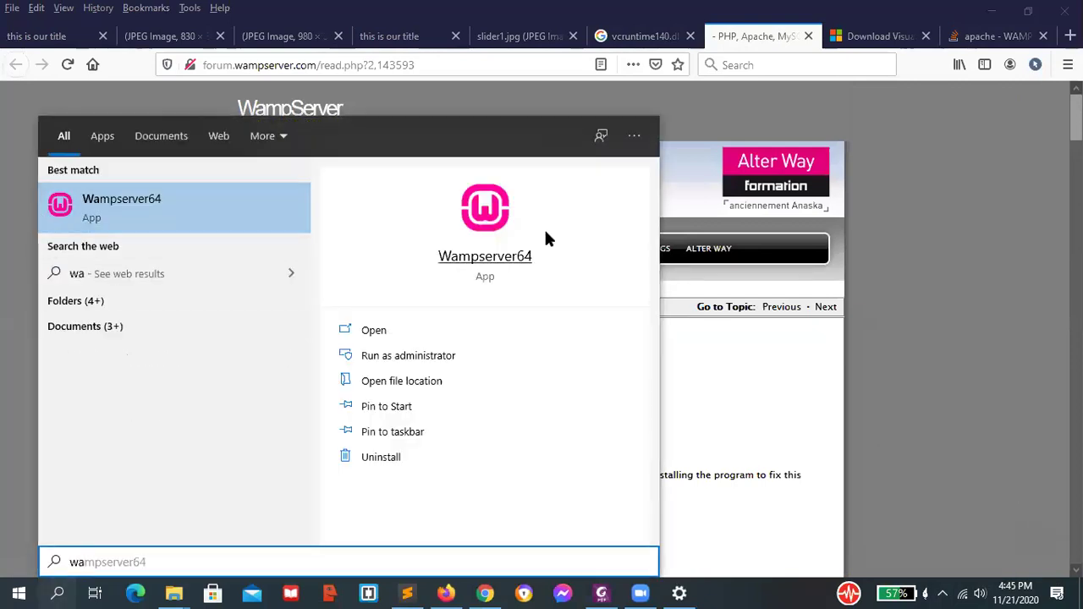
{"action": "left_click", "coordinate": [942, 593]}
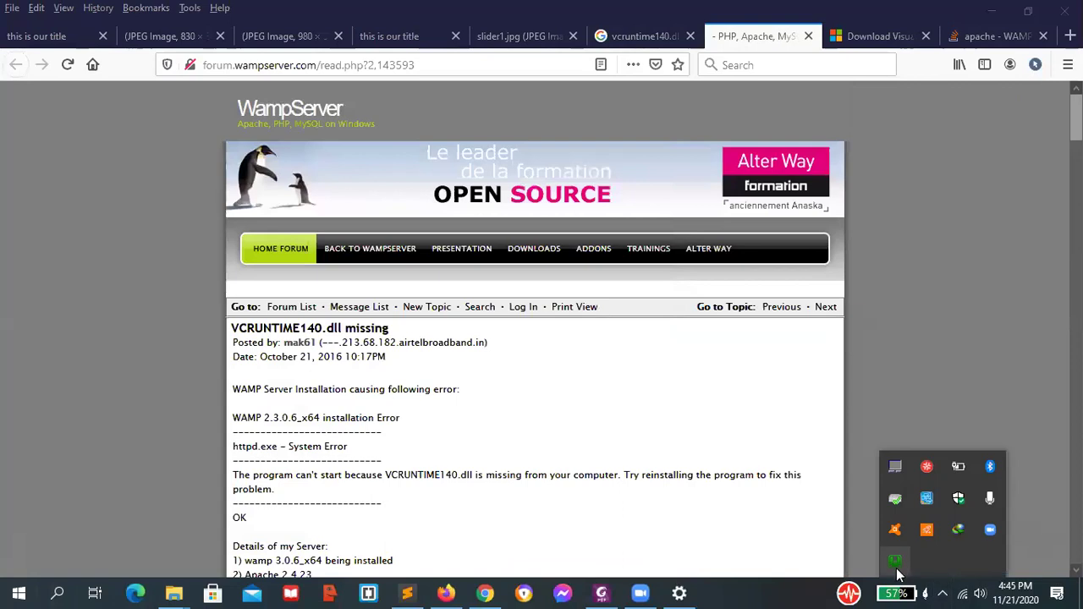
{"action": "left_click", "coordinate": [927, 425]}
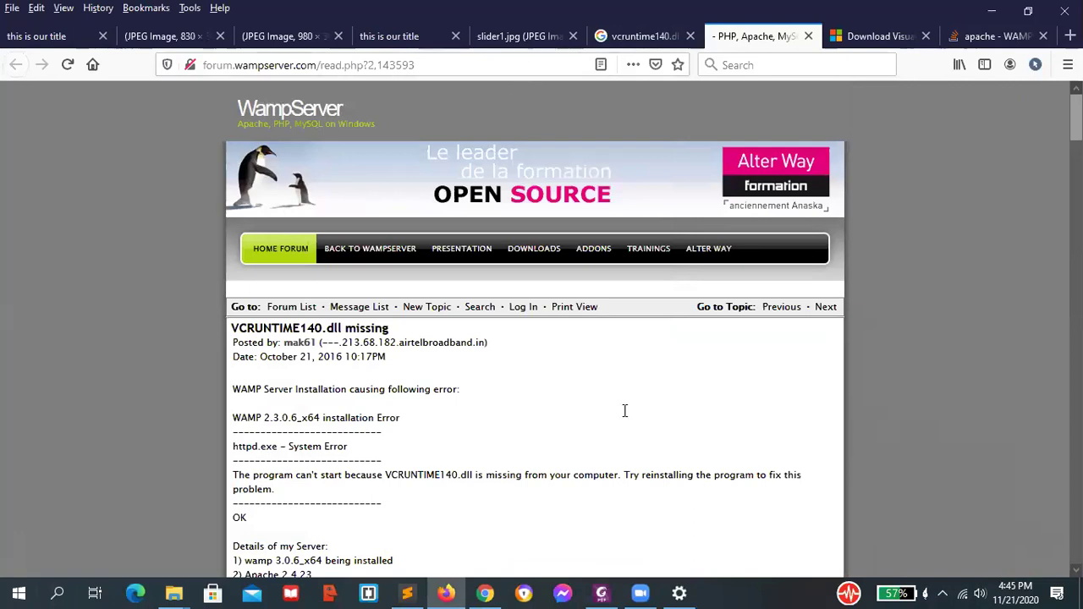
{"action": "left_click", "coordinate": [943, 593]}
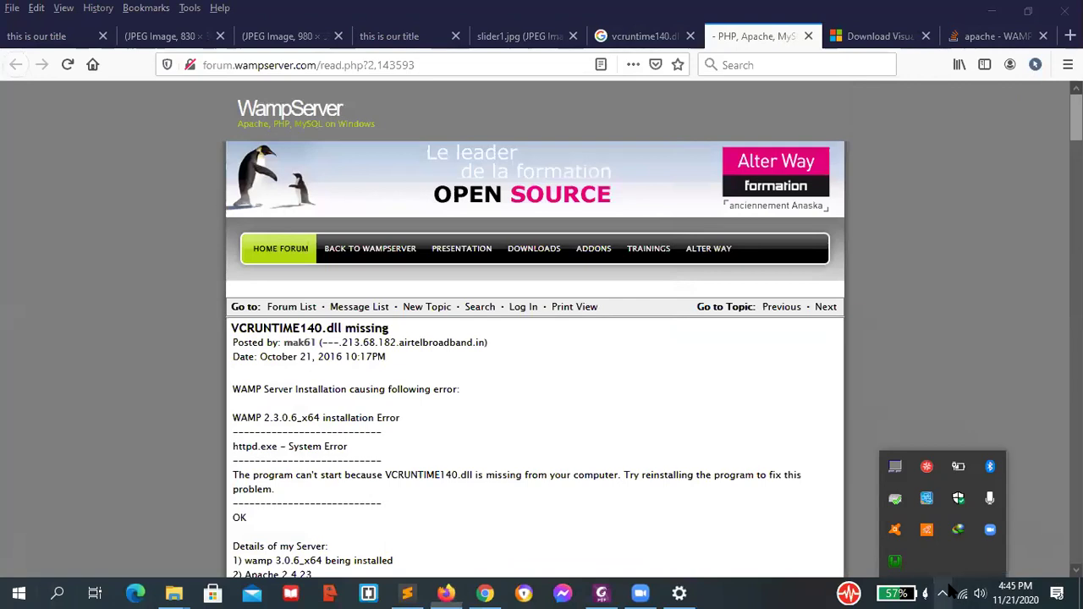
Open the WampServer tray menu, check that english is the Language, and close the menu
{"action": "right_click", "coordinate": [903, 565]}
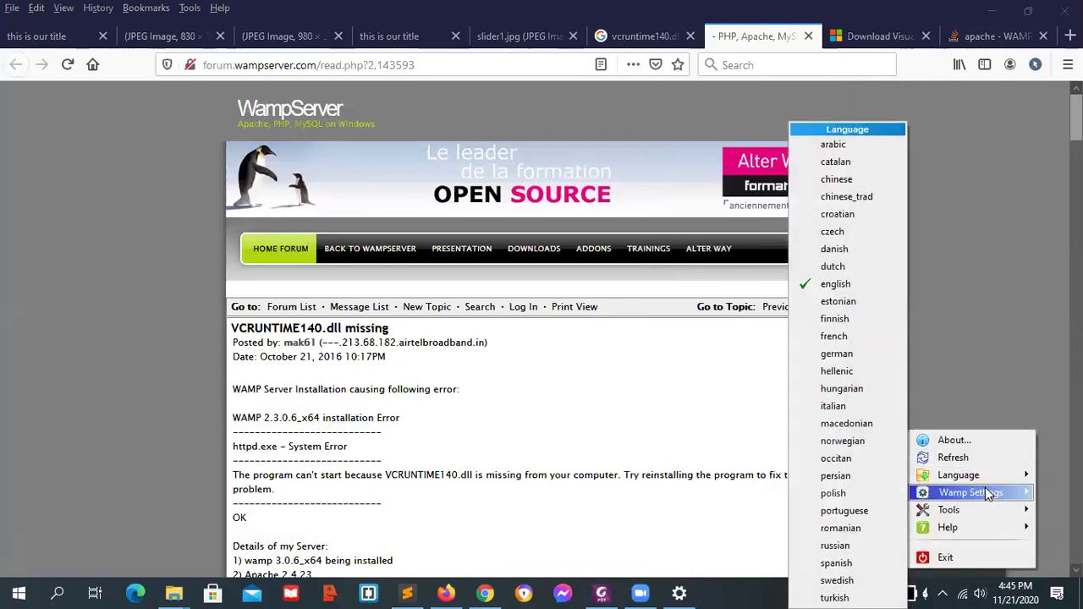
{"action": "mouse_move", "coordinate": [988, 494]}
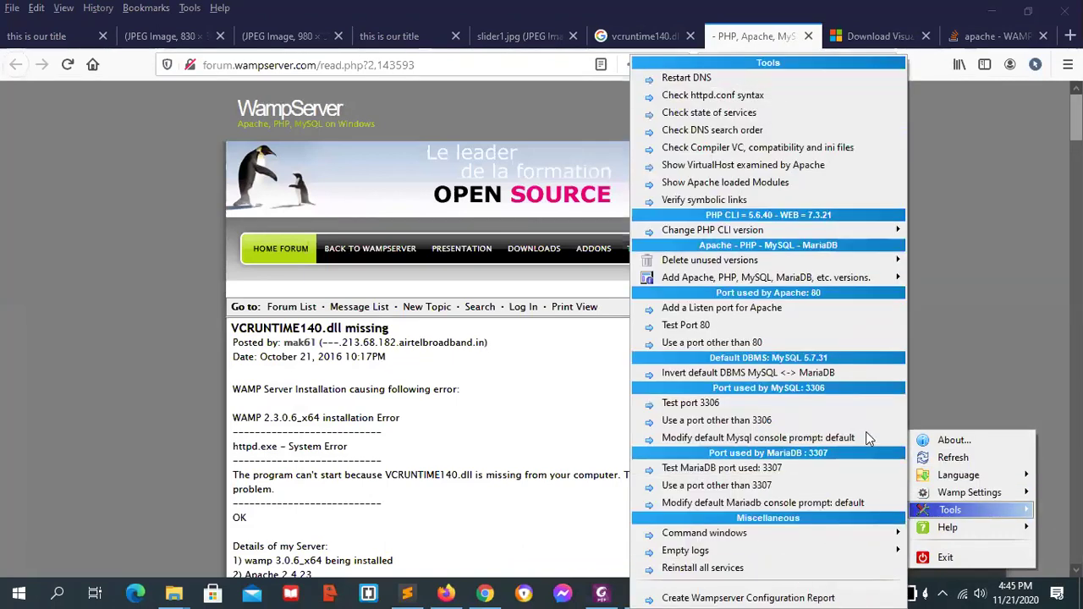
{"action": "mouse_move", "coordinate": [810, 270]}
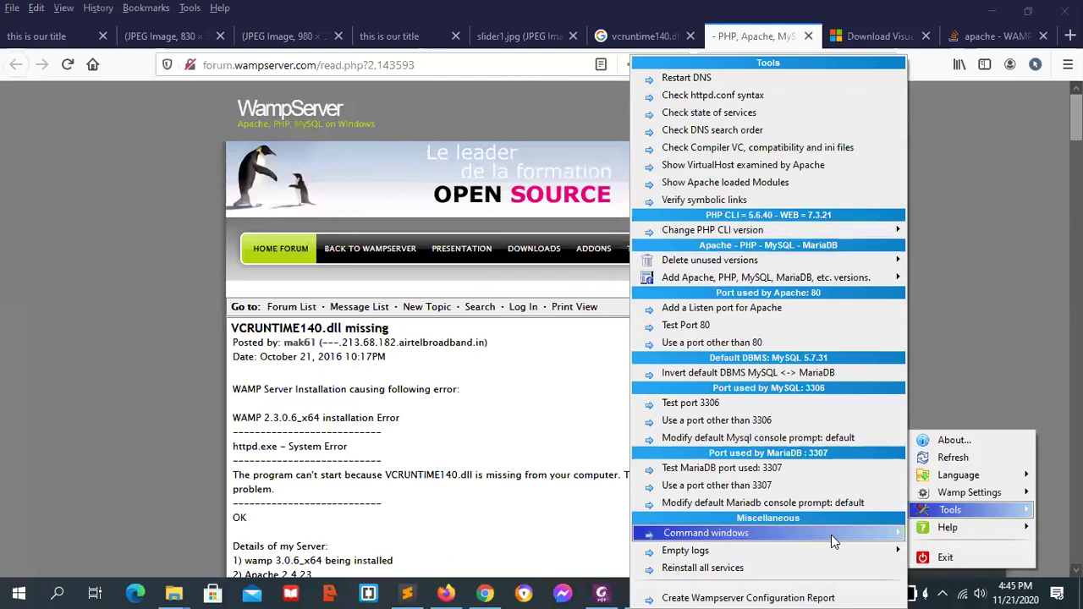
{"action": "mouse_move", "coordinate": [833, 541]}
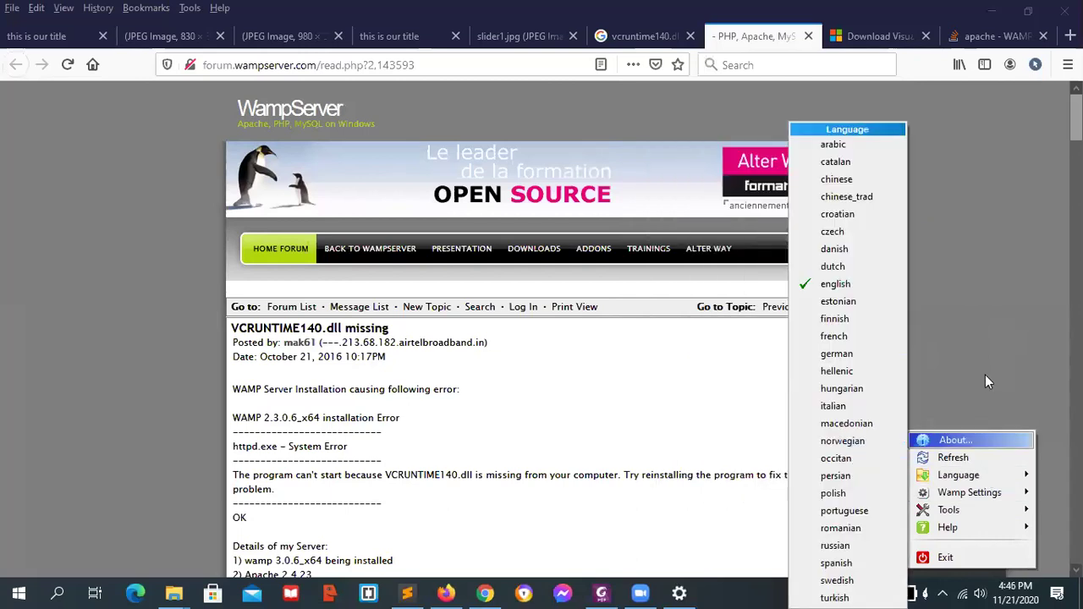
{"action": "left_click", "coordinate": [782, 361]}
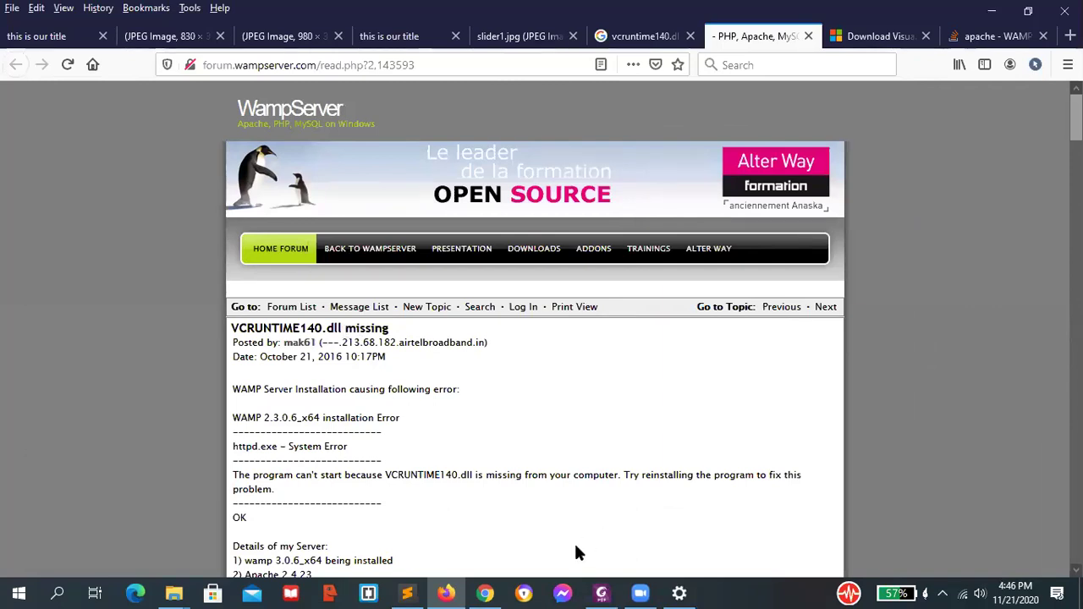
In the Graphic Design attendance sheet, enter 1 in Z77 and centre it
{"action": "left_click", "coordinate": [485, 592]}
{"action": "left_click", "coordinate": [259, 10]}
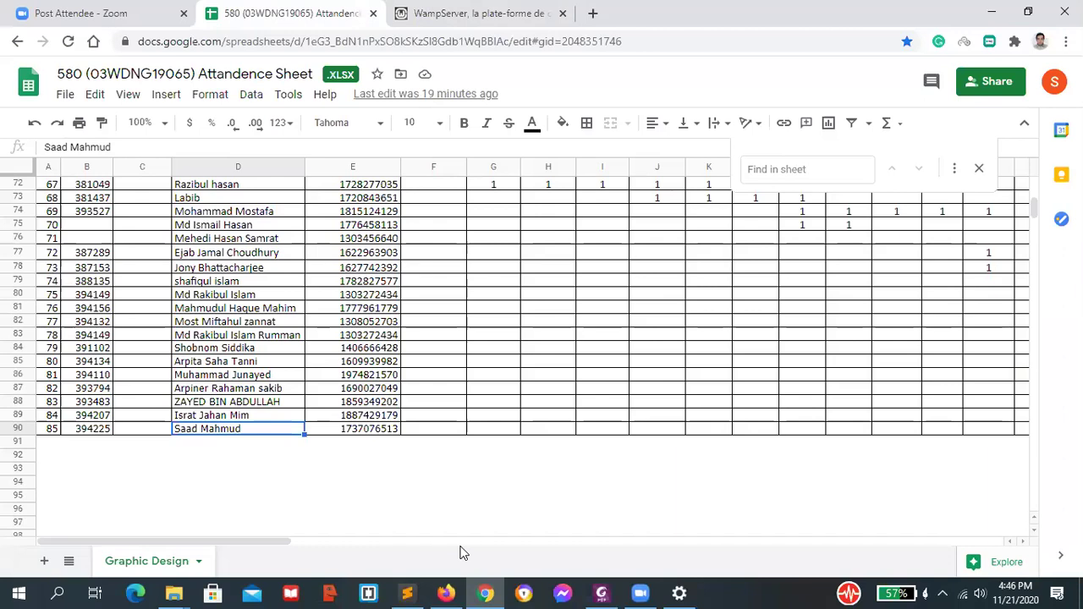
{"action": "scroll", "coordinate": [461, 552], "scroll_direction": "right", "scroll_amount": 5}
{"action": "scroll", "coordinate": [116, 310], "scroll_direction": "left", "scroll_amount": 2}
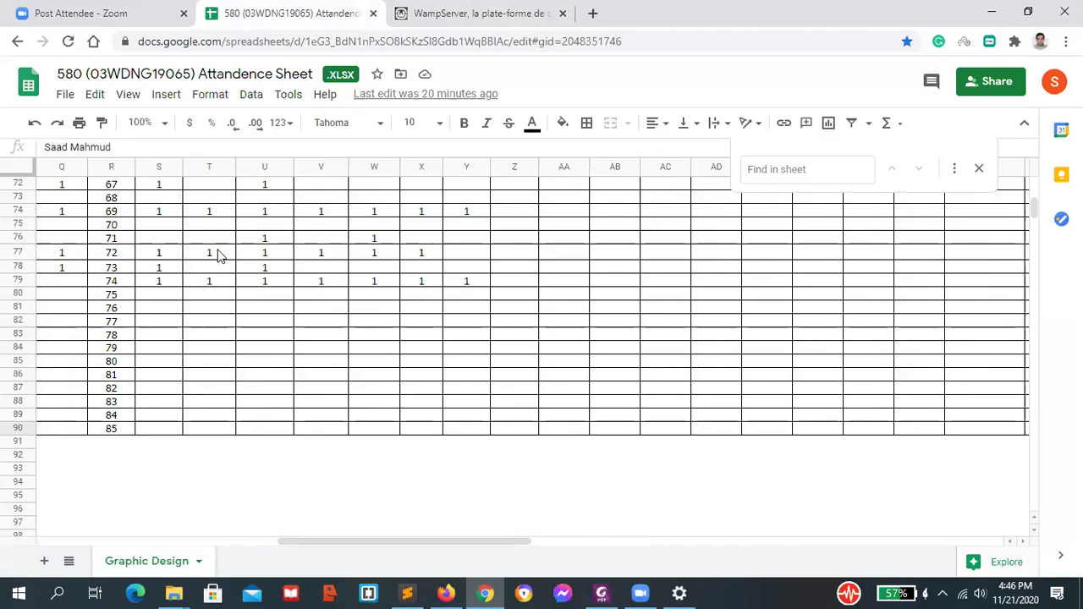
{"action": "left_click", "coordinate": [520, 252]}
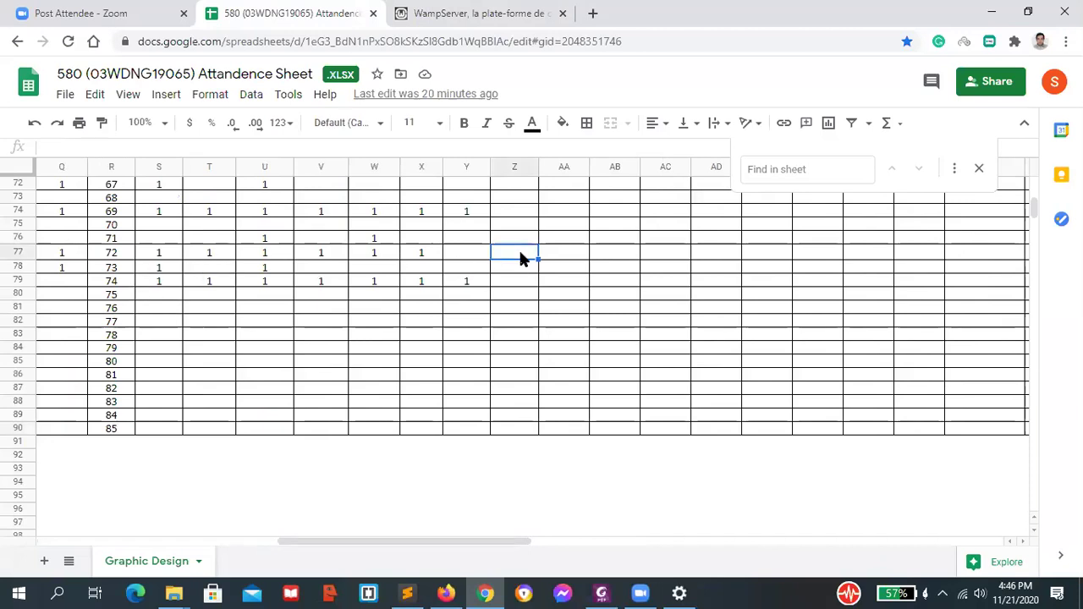
{"action": "type", "text": "1"}
{"action": "left_click_drag", "start_coordinate": [526, 251], "coordinate": [476, 252]}
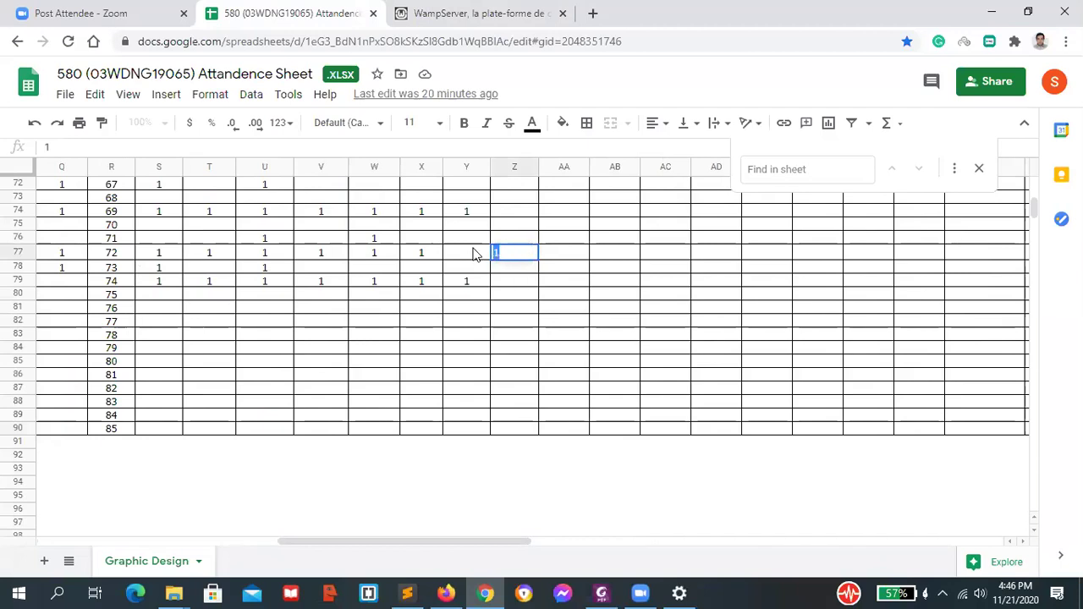
{"action": "left_click", "coordinate": [656, 123]}
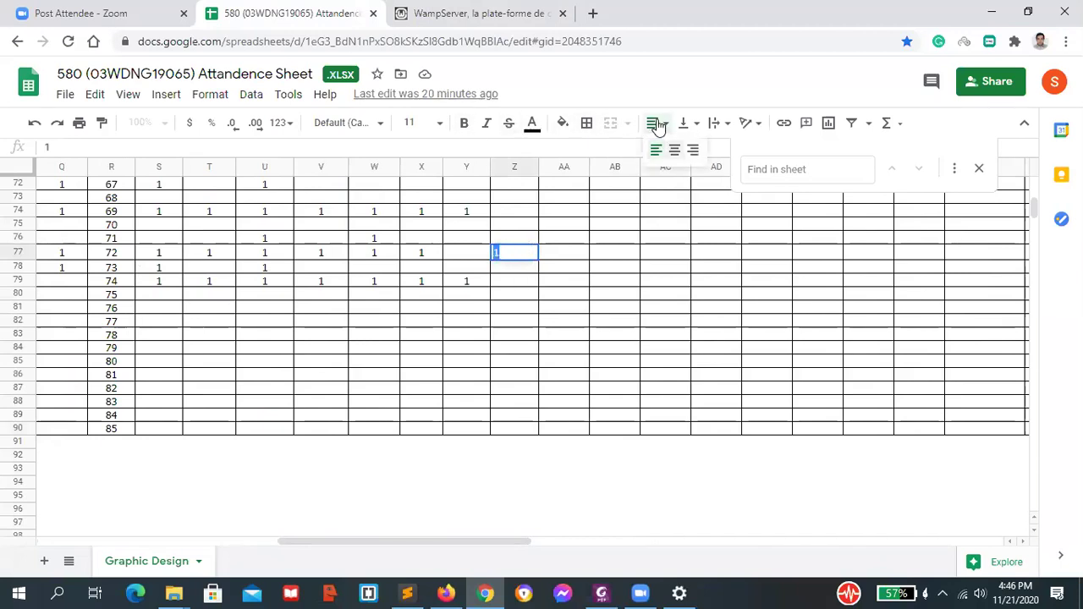
{"action": "left_click", "coordinate": [674, 150]}
Select cells Z79, Z80, Z85, Z92, Z90 and Z91 in the attendance column
{"action": "left_click", "coordinate": [522, 283]}
{"action": "left_click", "coordinate": [520, 296]}
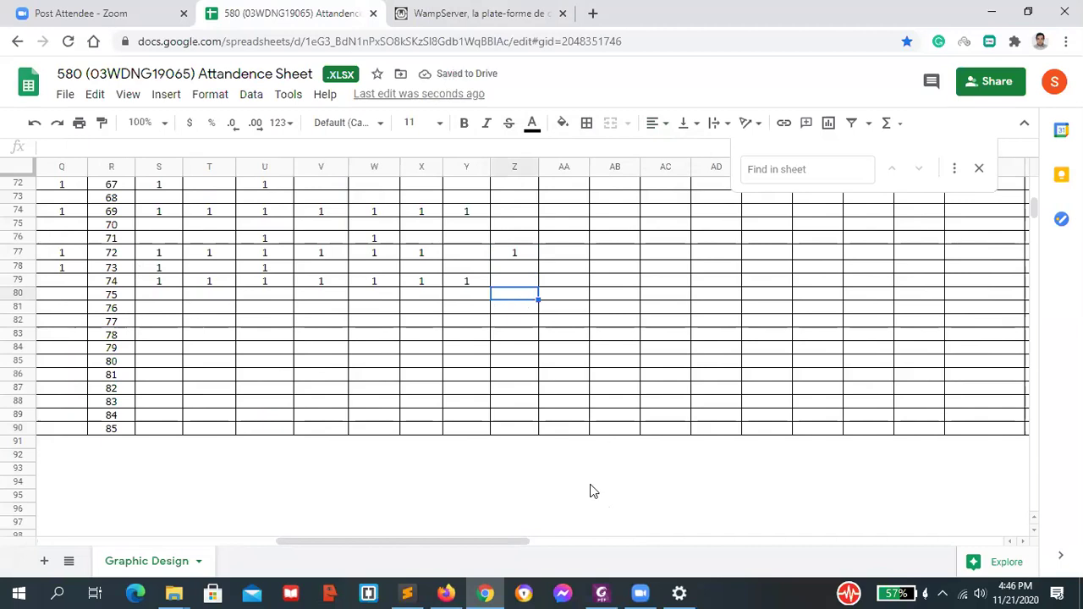
{"action": "left_click", "coordinate": [503, 362]}
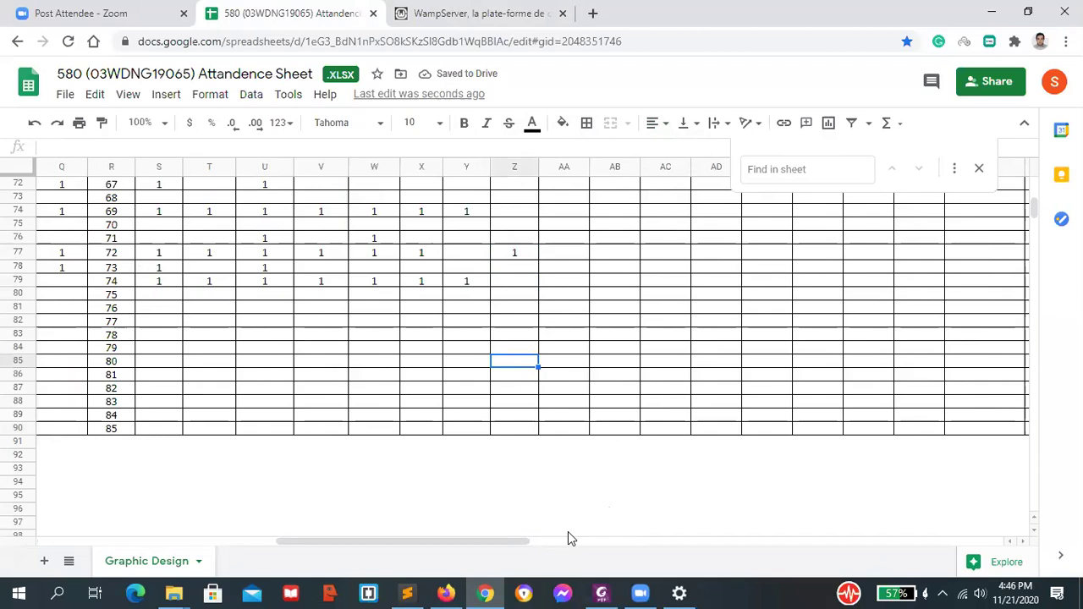
{"action": "left_click", "coordinate": [505, 459]}
{"action": "left_click", "coordinate": [509, 434]}
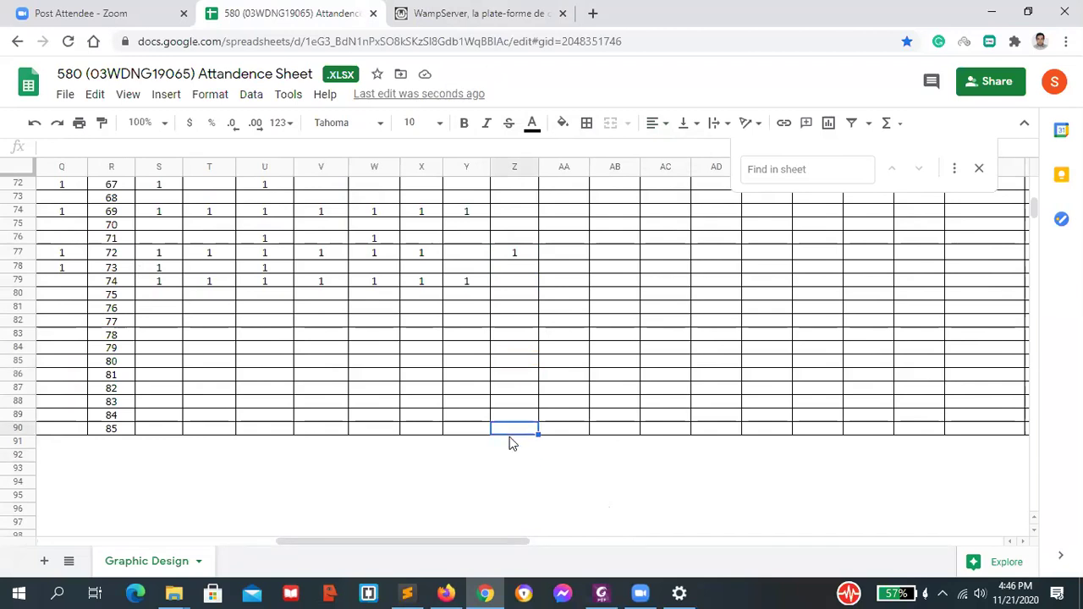
{"action": "left_click", "coordinate": [517, 444]}
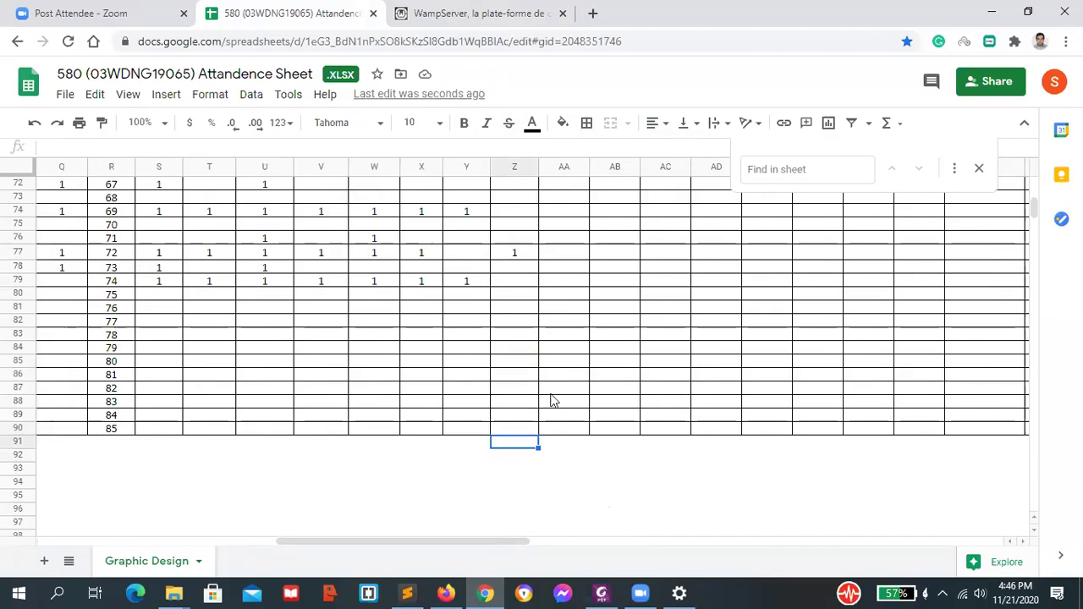
Switch between the WampServer page and the attendance sheet, then select Z92, X93 and Y89
{"action": "left_click", "coordinate": [427, 11]}
{"action": "left_click", "coordinate": [273, 10]}
{"action": "left_click", "coordinate": [453, 10]}
{"action": "left_click", "coordinate": [329, 8]}
{"action": "left_click", "coordinate": [516, 457]}
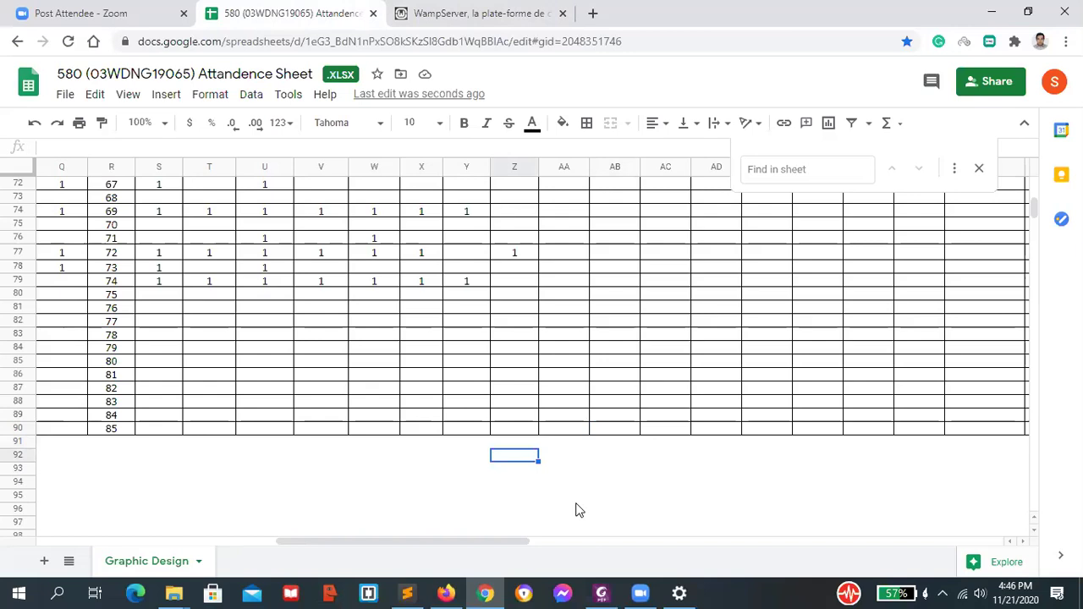
{"action": "left_click", "coordinate": [406, 471]}
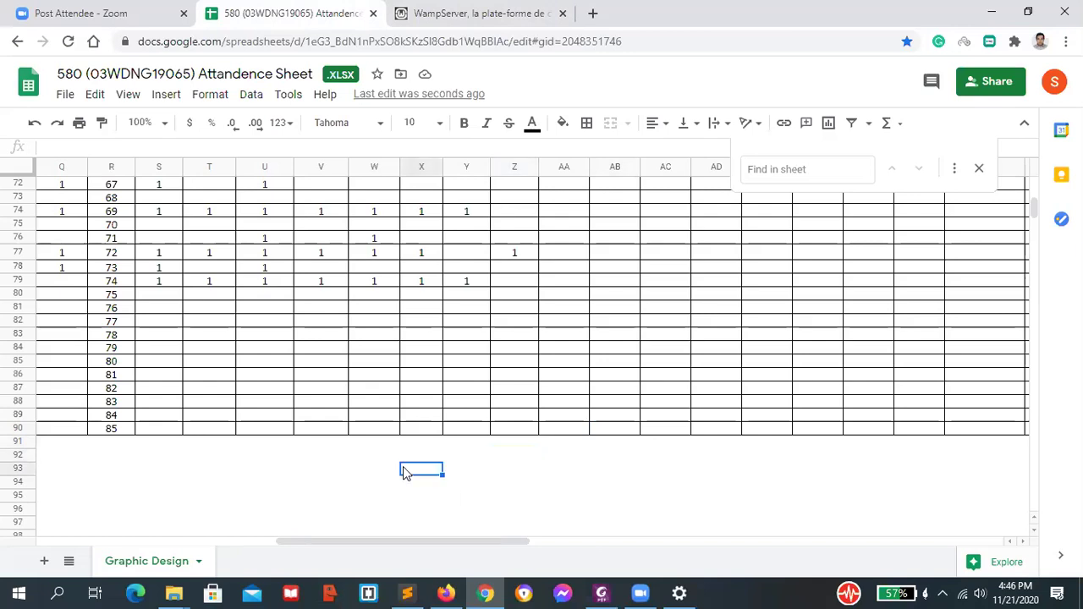
{"action": "left_click", "coordinate": [451, 409]}
{"action": "key", "text": "Right"}
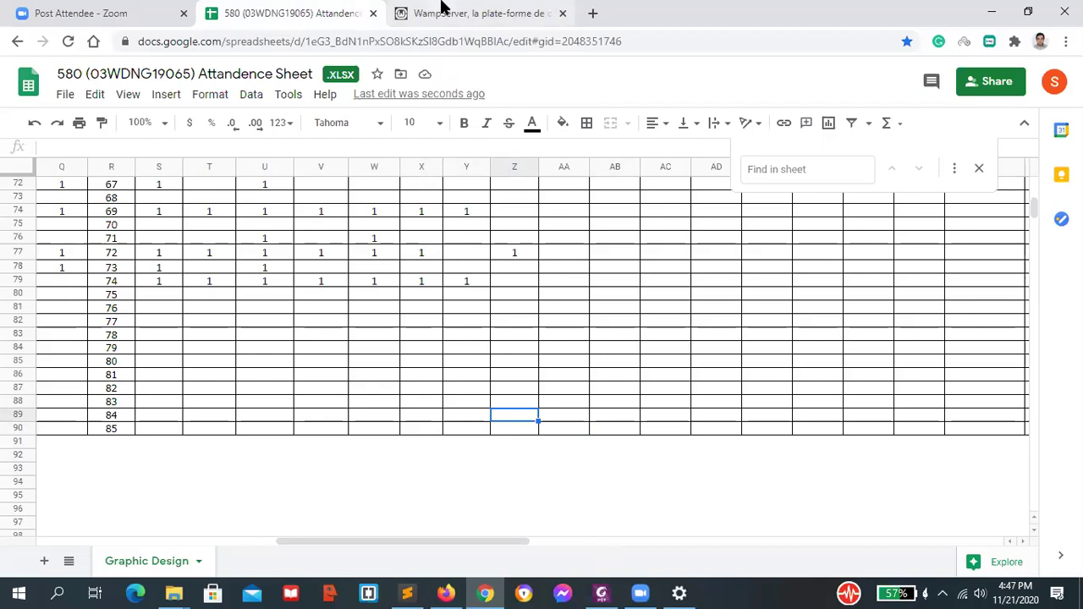
Review the WampServer homepage's 64-bit and 32-bit 3.2.0 downloads, then return to the forum post
{"action": "left_click", "coordinate": [541, 10]}
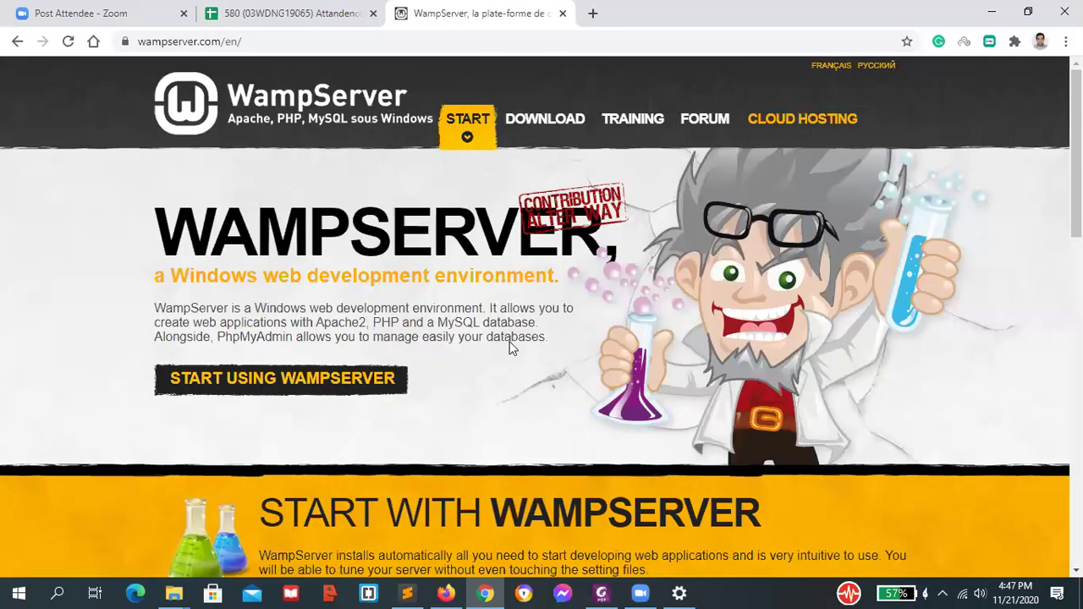
{"action": "scroll", "coordinate": [510, 347], "scroll_direction": "down", "scroll_amount": 6}
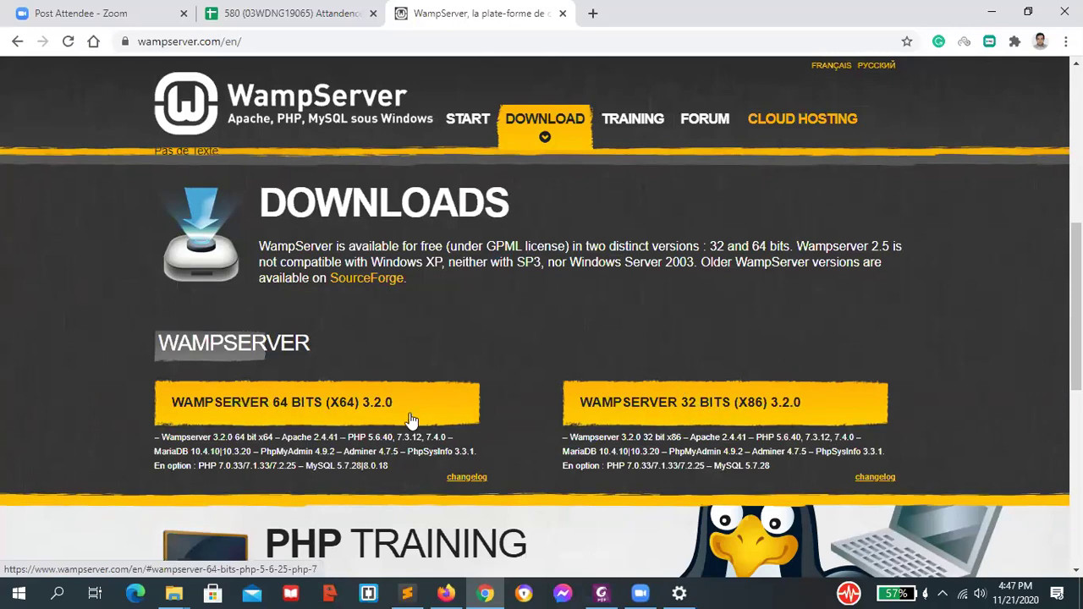
{"action": "scroll", "coordinate": [448, 271], "scroll_direction": "up", "scroll_amount": 3}
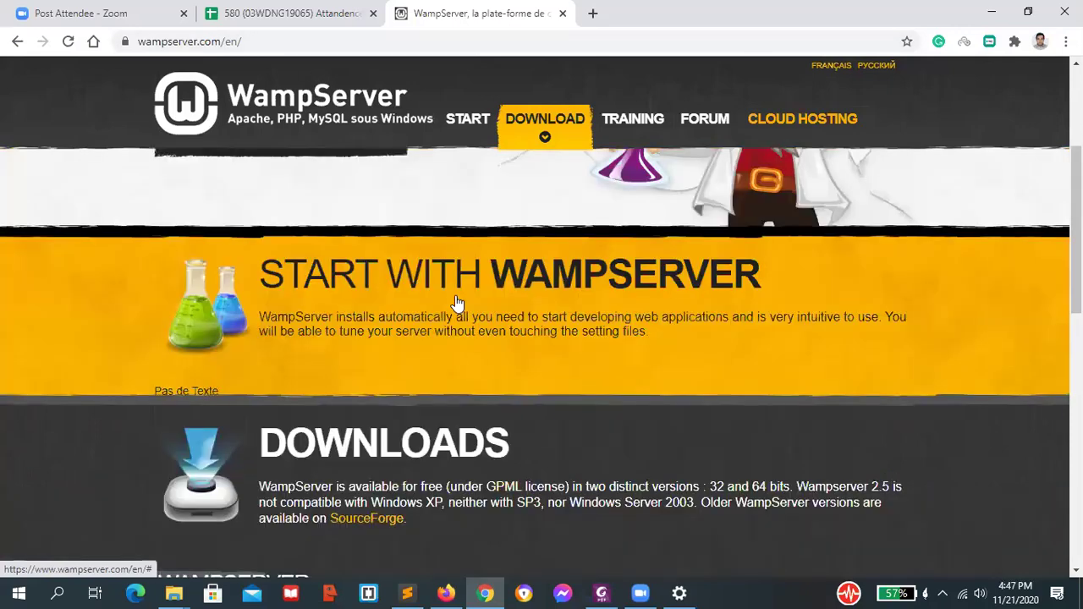
{"action": "scroll", "coordinate": [461, 423], "scroll_direction": "up", "scroll_amount": 3}
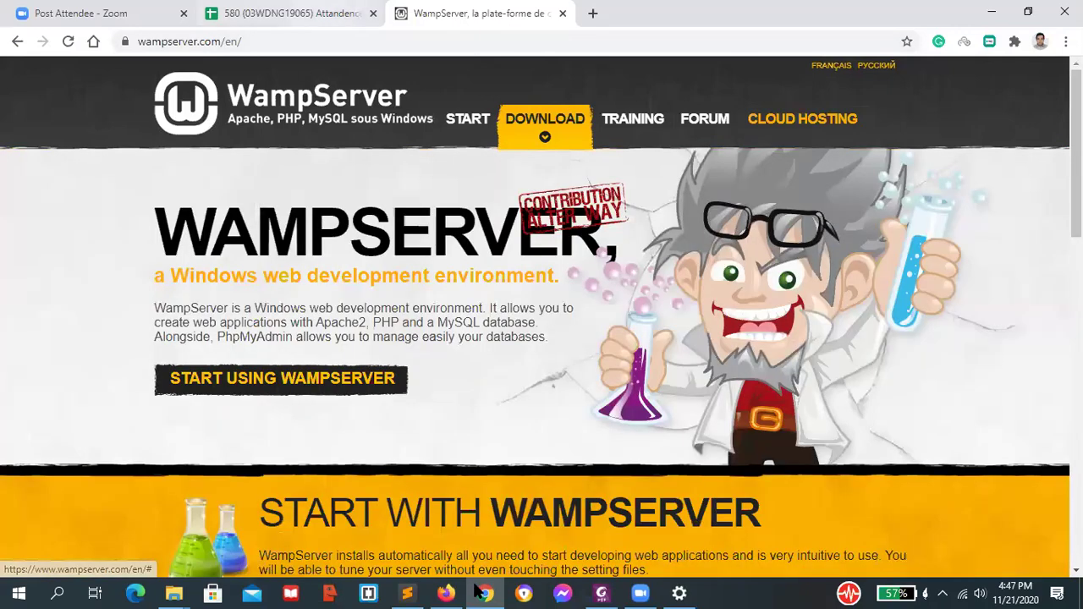
{"action": "left_click", "coordinate": [445, 593]}
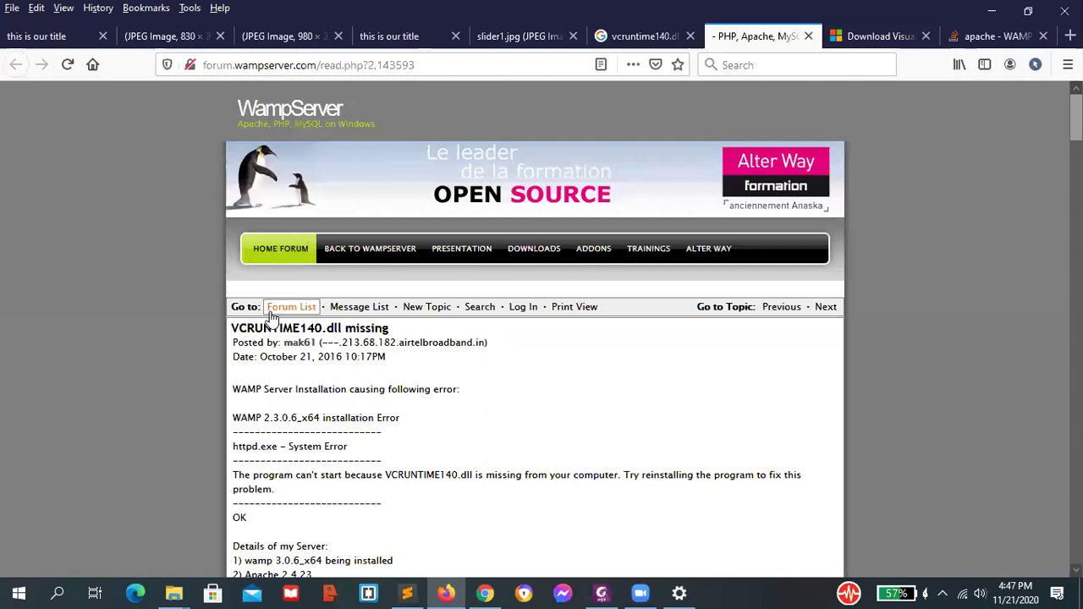
Highlight the VCRUNTIME140.dll thread heading and select the forum post's web address
{"action": "left_click_drag", "start_coordinate": [232, 328], "coordinate": [342, 329]}
{"action": "left_click", "coordinate": [232, 330]}
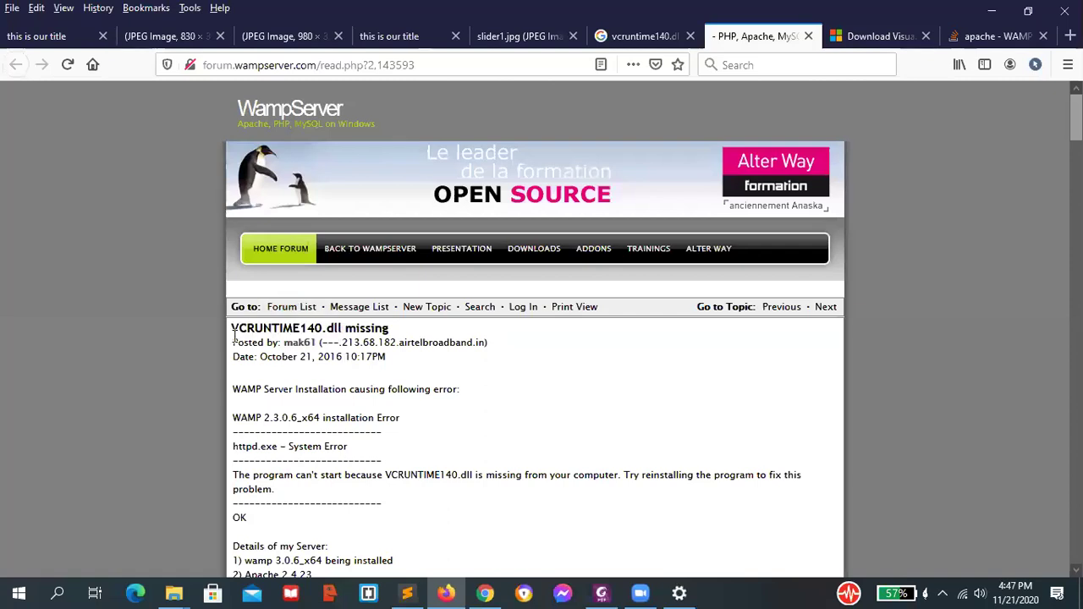
{"action": "left_click_drag", "start_coordinate": [231, 328], "coordinate": [284, 332]}
{"action": "left_click", "coordinate": [320, 331]}
{"action": "left_click", "coordinate": [440, 65]}
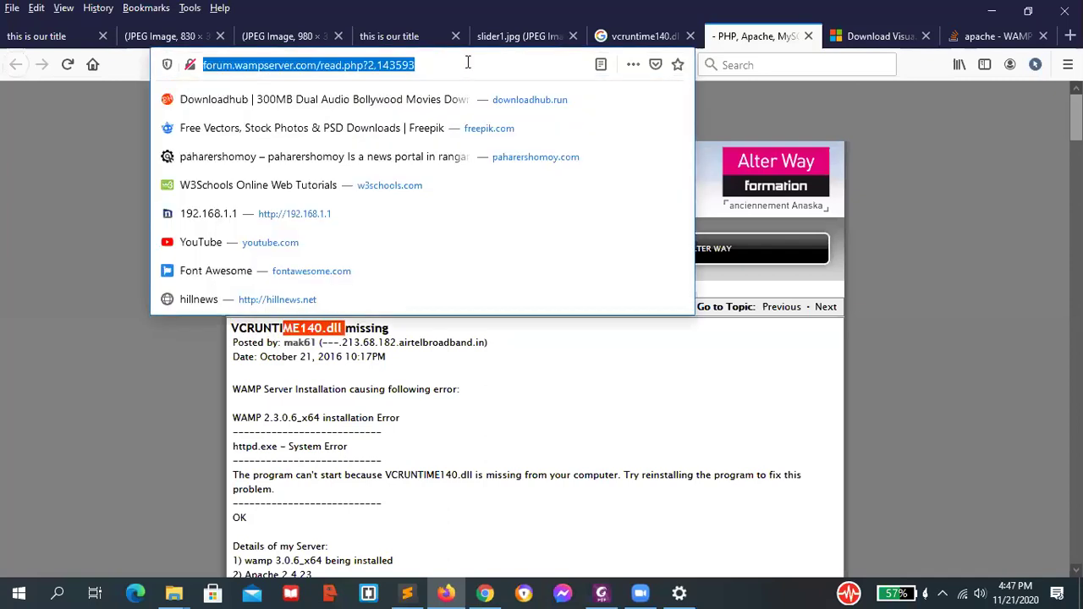
{"action": "left_click", "coordinate": [720, 451]}
{"action": "scroll", "coordinate": [693, 472], "scroll_direction": "down", "scroll_amount": 4}
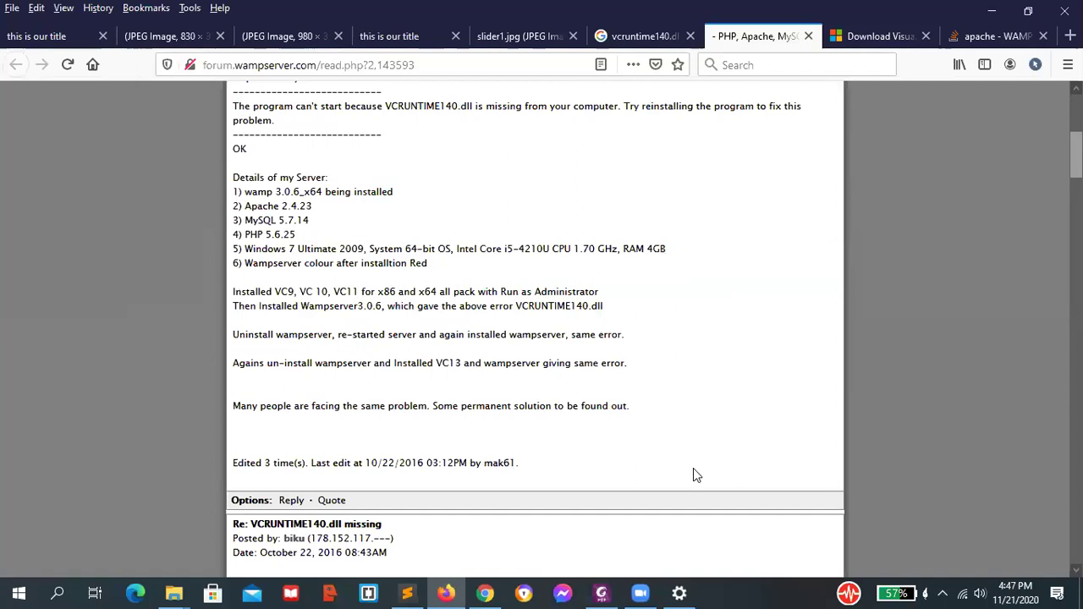
{"action": "scroll", "coordinate": [693, 468], "scroll_direction": "down", "scroll_amount": 4}
{"action": "scroll", "coordinate": [692, 467], "scroll_direction": "down", "scroll_amount": 5}
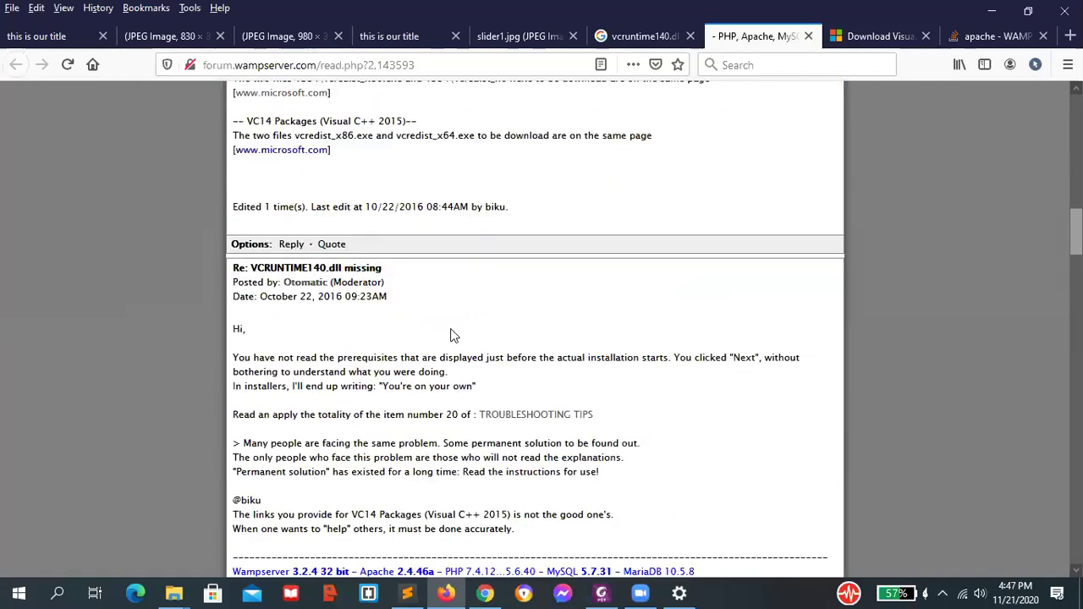
{"action": "scroll", "coordinate": [450, 335], "scroll_direction": "up", "scroll_amount": 1}
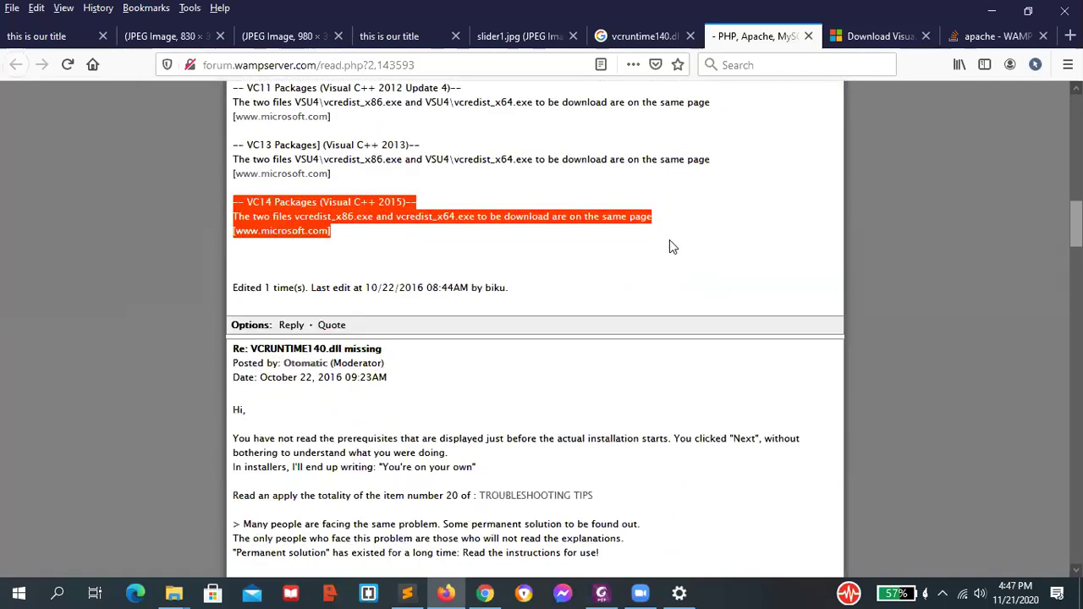
{"action": "left_click", "coordinate": [286, 238]}
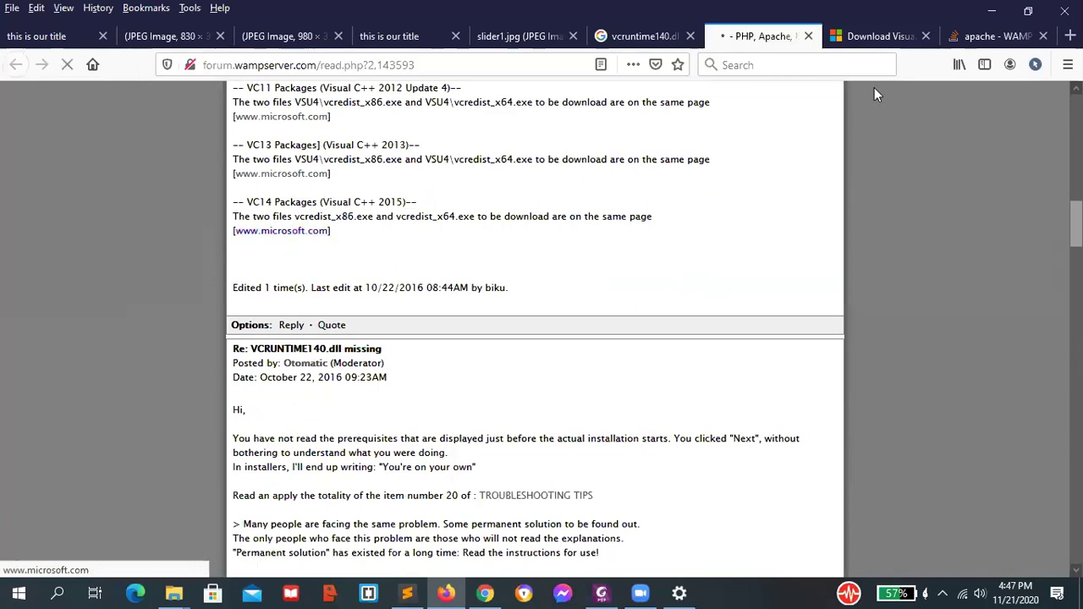
Show the Visual C++ 2015 Redistributable details page and its list of downloadable files
{"action": "key", "text": "ctrl+Tab"}
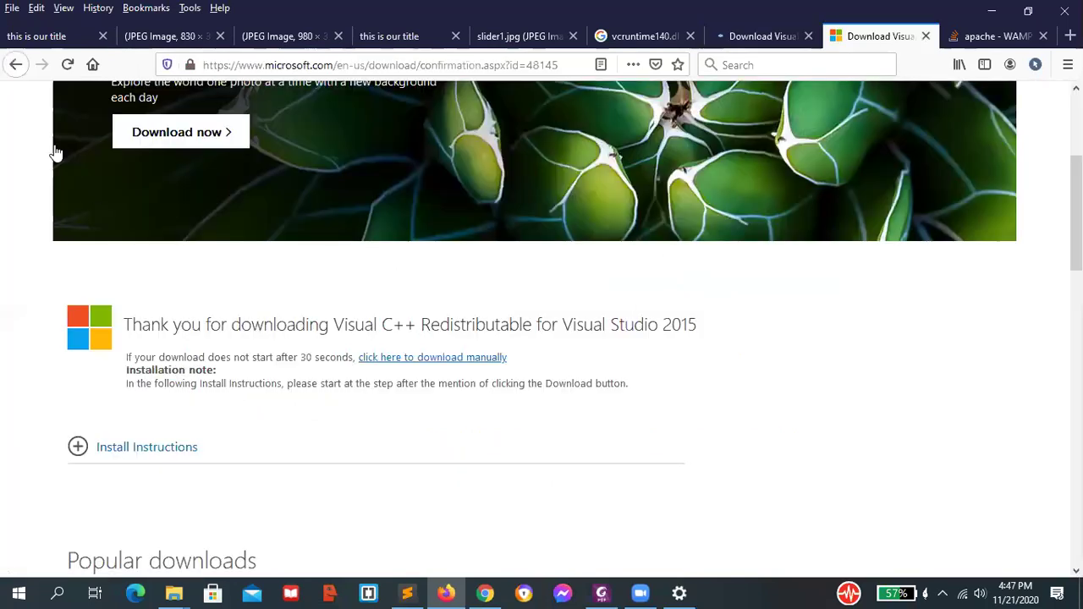
{"action": "left_click", "coordinate": [764, 36]}
{"action": "scroll", "coordinate": [311, 411], "scroll_direction": "down", "scroll_amount": 7}
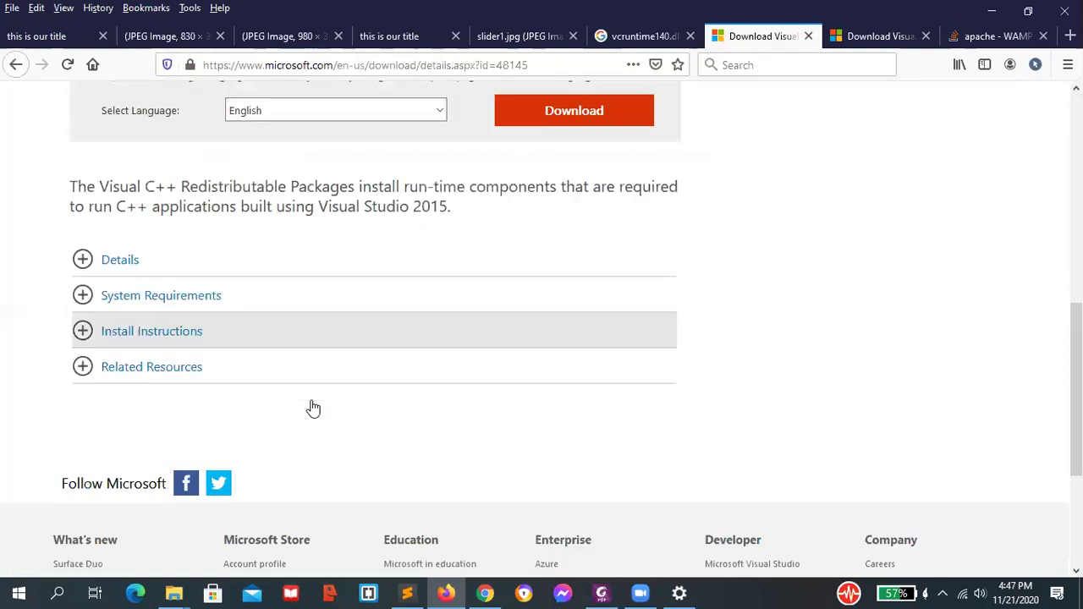
{"action": "scroll", "coordinate": [592, 264], "scroll_direction": "up", "scroll_amount": 2}
{"action": "left_click", "coordinate": [584, 254]}
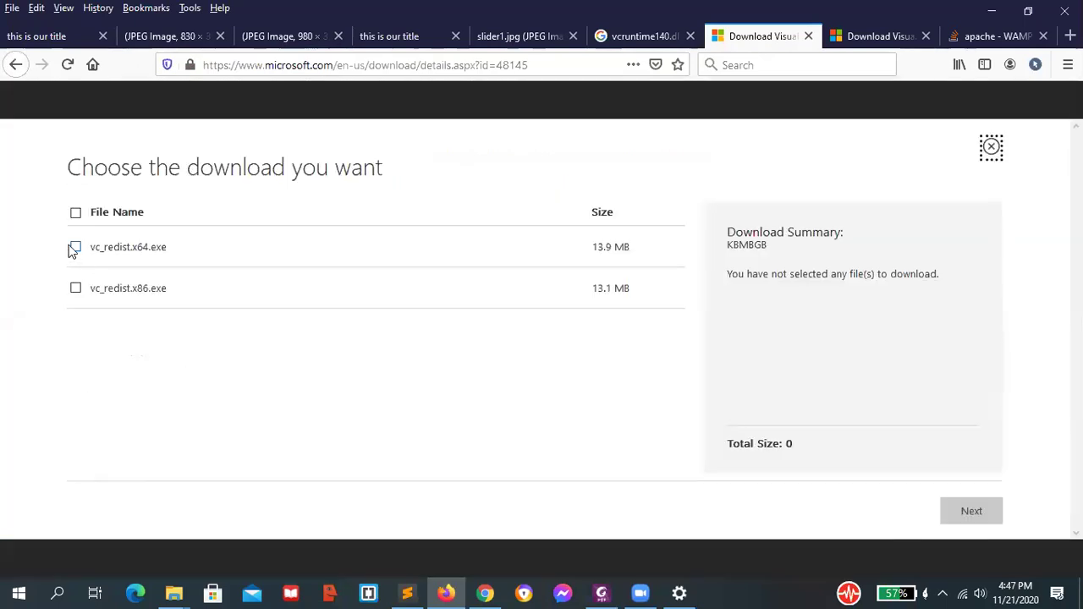
Choose only vc_redist.x64.exe (13.9 MB) for download and select the page's web address
{"action": "left_click", "coordinate": [75, 247]}
{"action": "left_click", "coordinate": [76, 247]}
{"action": "left_click", "coordinate": [75, 288]}
{"action": "left_click", "coordinate": [78, 290]}
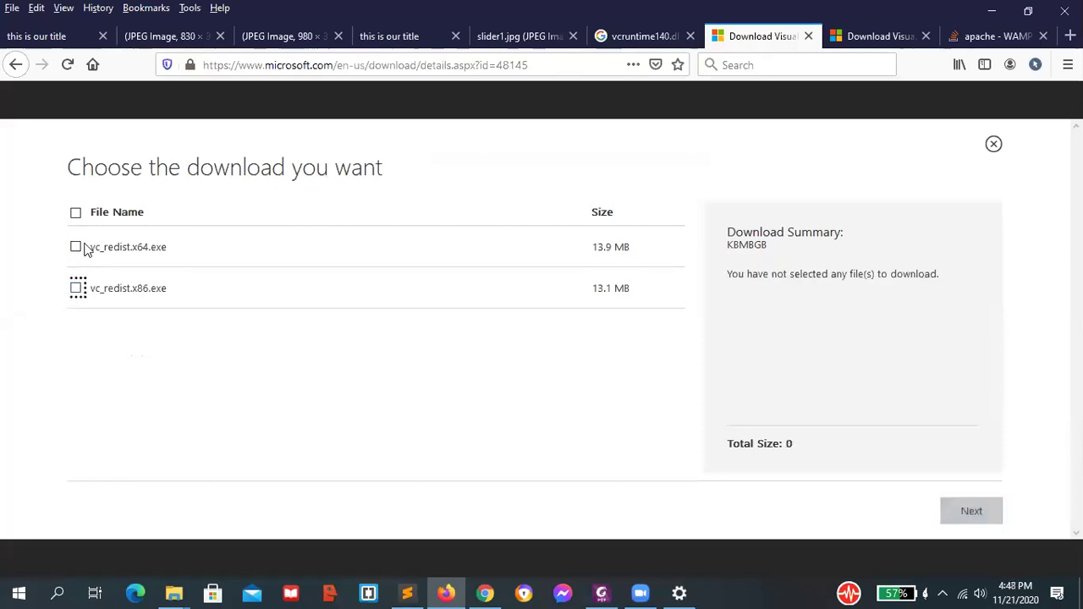
{"action": "left_click_drag", "start_coordinate": [173, 290], "coordinate": [89, 291]}
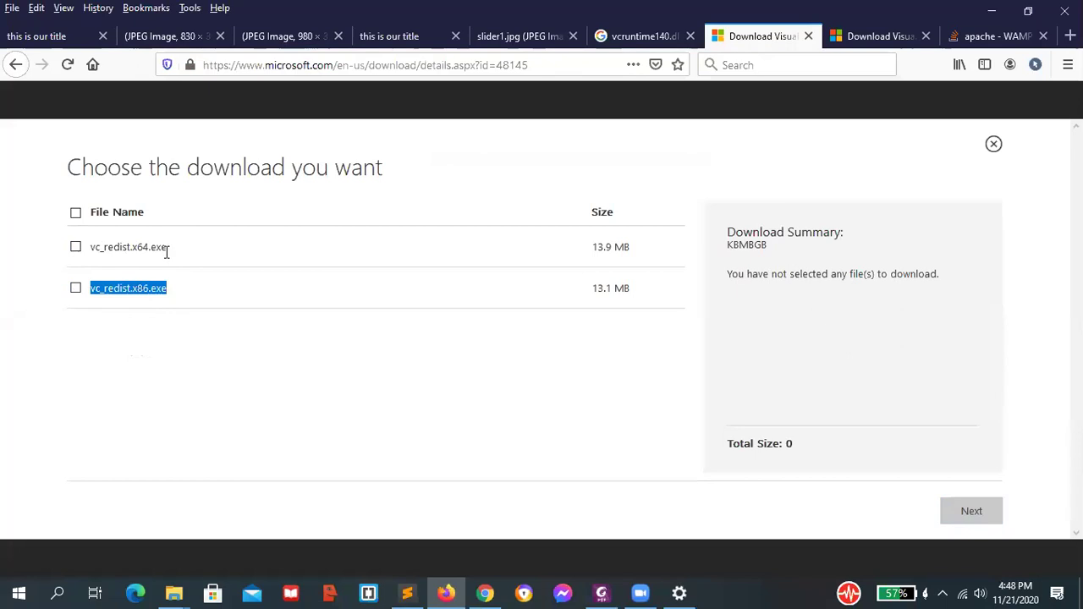
{"action": "left_click_drag", "start_coordinate": [167, 247], "coordinate": [82, 259]}
{"action": "left_click", "coordinate": [174, 280]}
{"action": "left_click", "coordinate": [83, 251]}
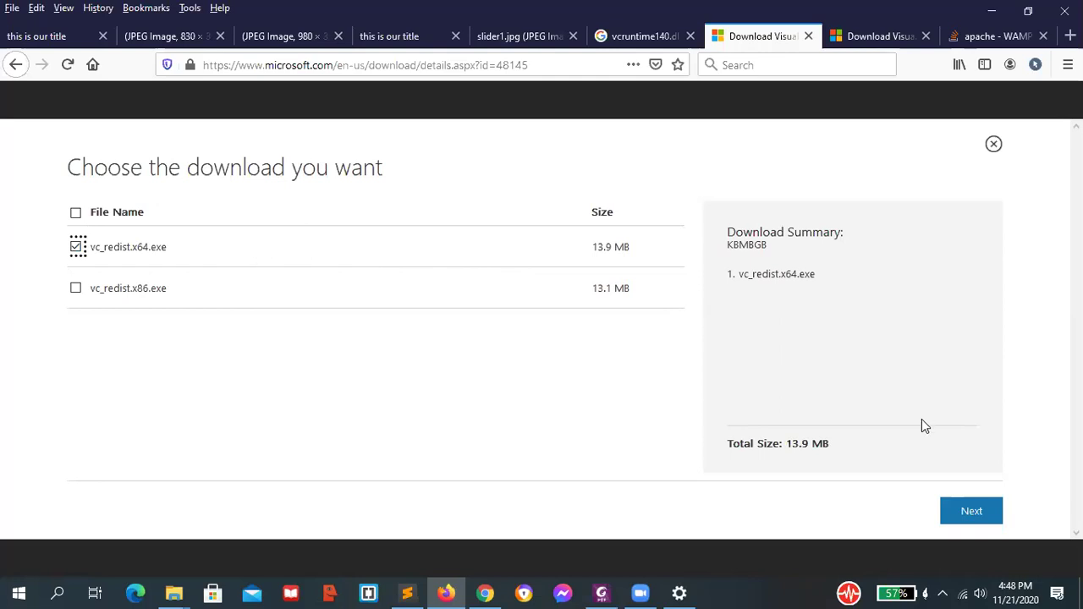
{"action": "left_click", "coordinate": [559, 61]}
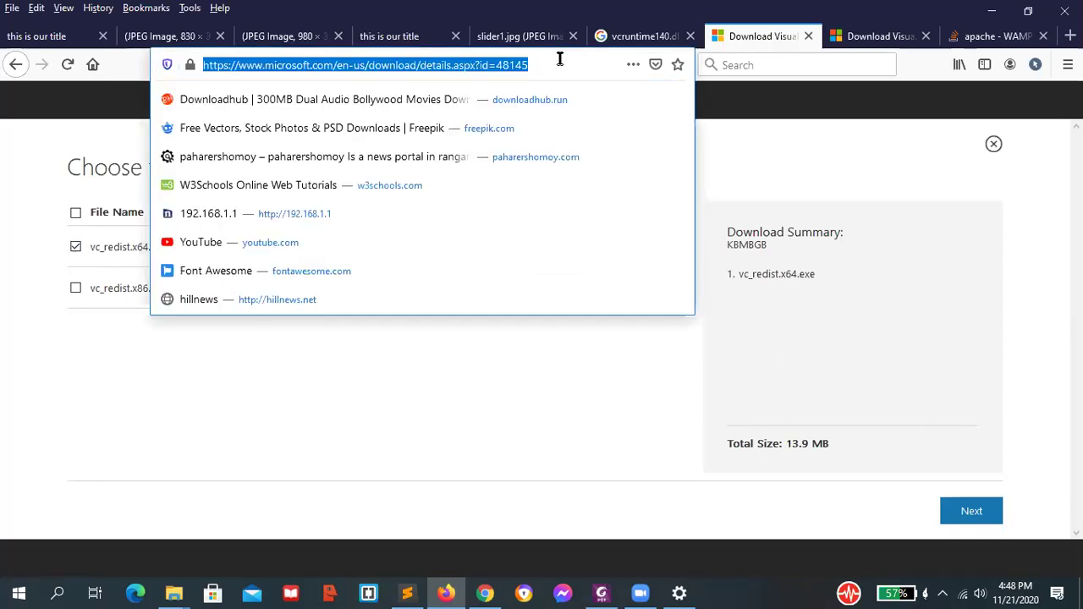
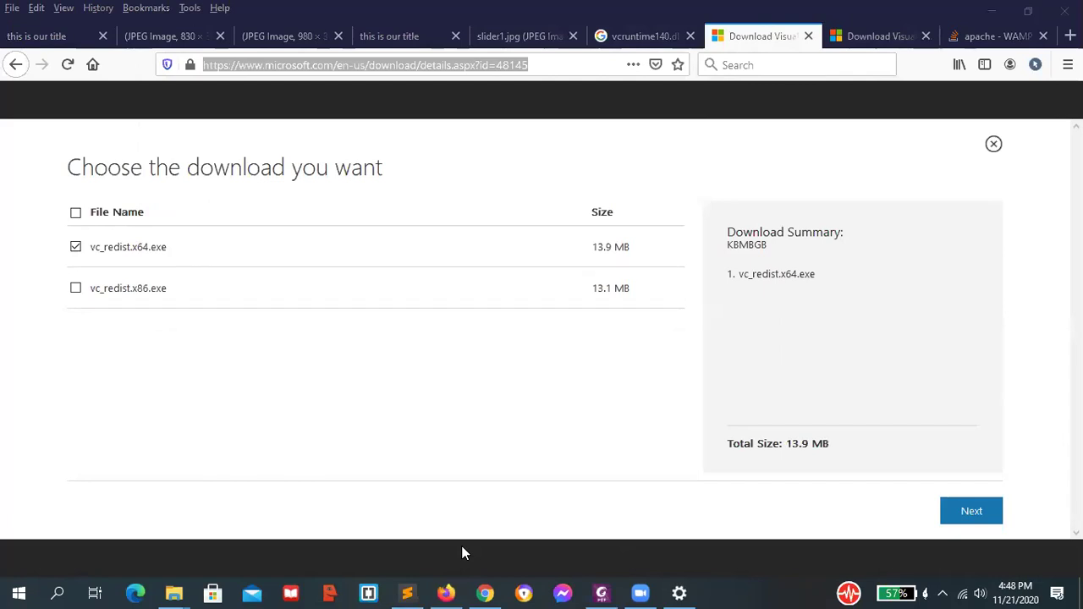
Close the installed apps settings window
{"action": "left_click", "coordinate": [484, 593]}
{"action": "left_click", "coordinate": [683, 589]}
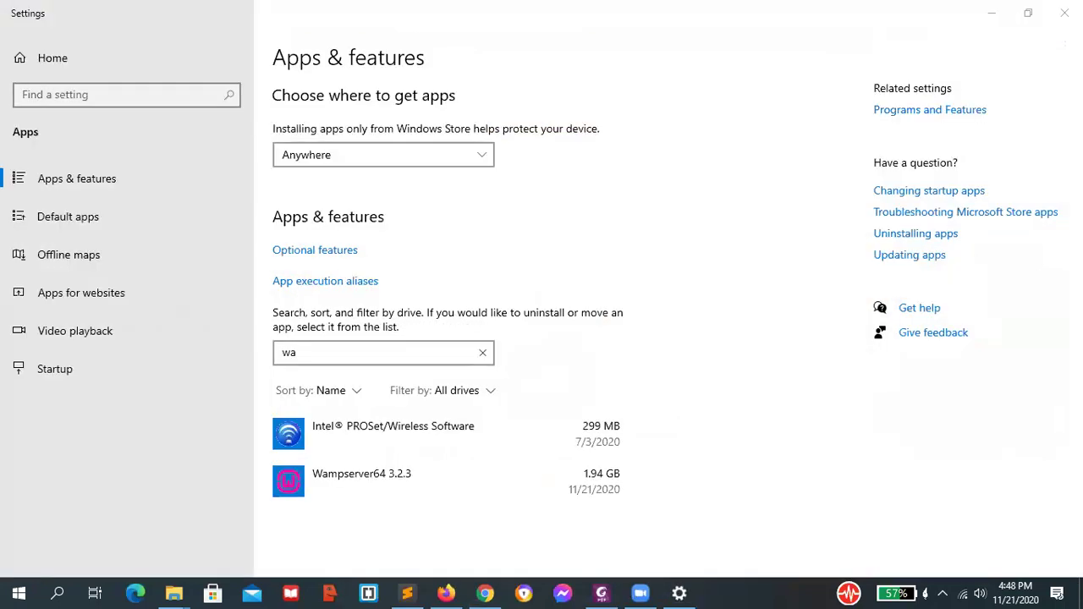
{"action": "left_click", "coordinate": [1065, 13]}
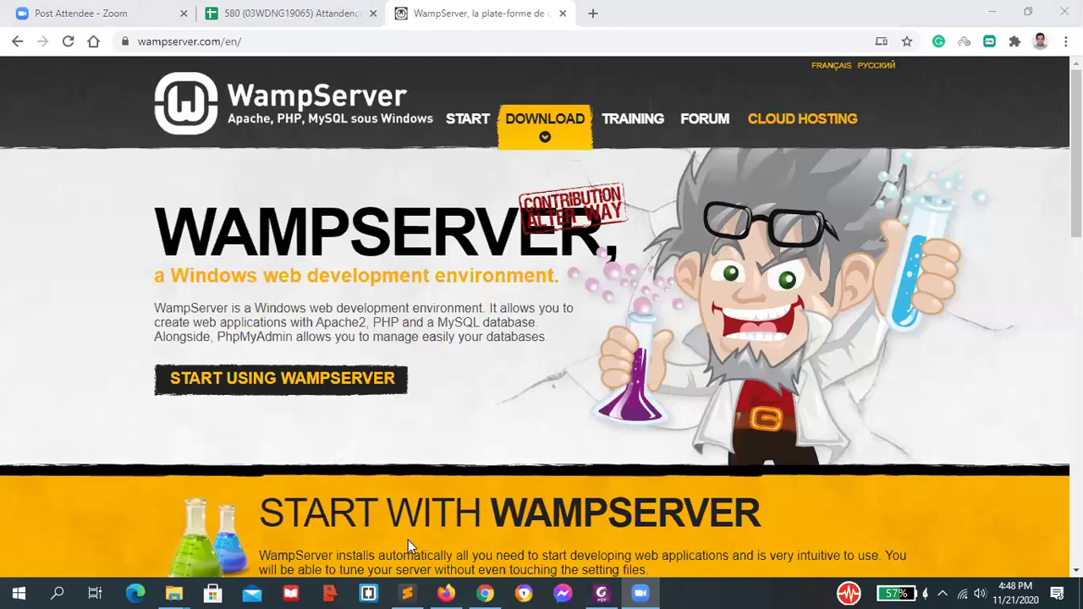
Open Chrome's Downloads page from the WampServer site with Ctrl+J
{"action": "left_click", "coordinate": [446, 593]}
{"action": "left_click", "coordinate": [496, 590]}
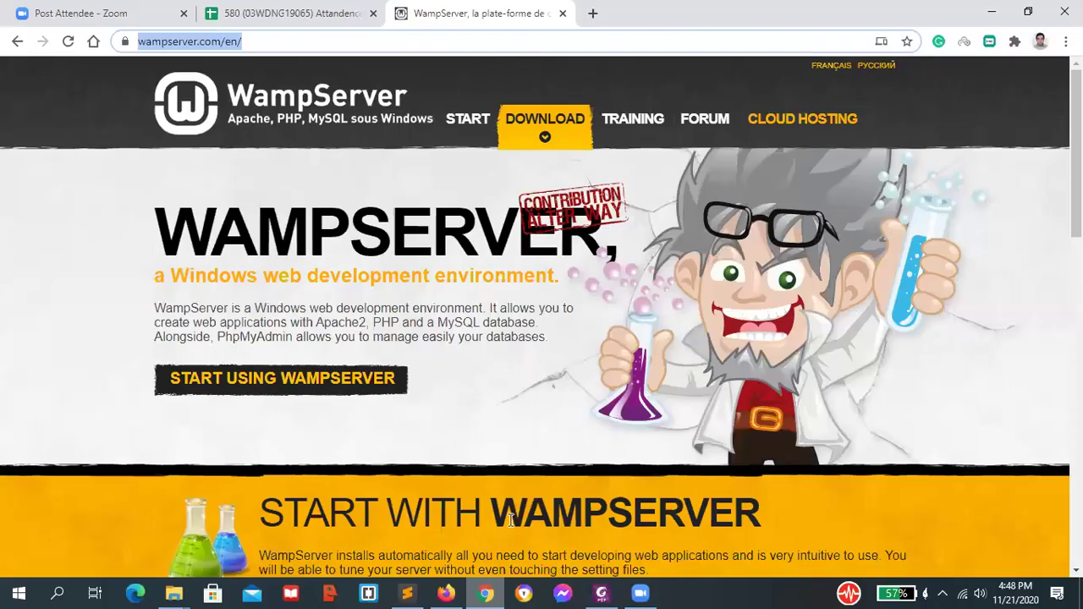
{"action": "left_click", "coordinate": [510, 35]}
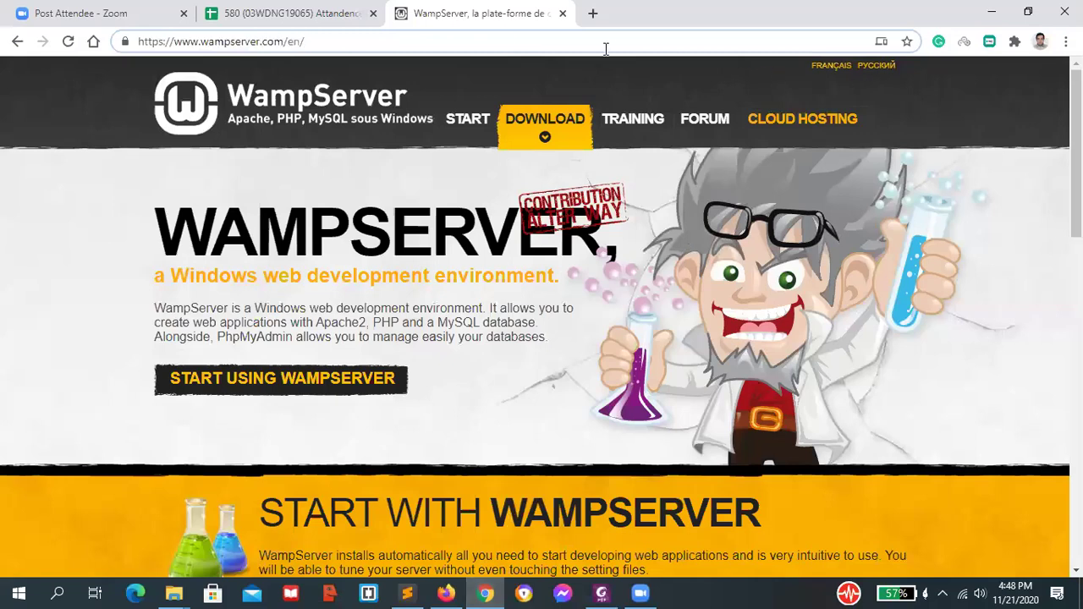
{"action": "left_click", "coordinate": [1065, 40]}
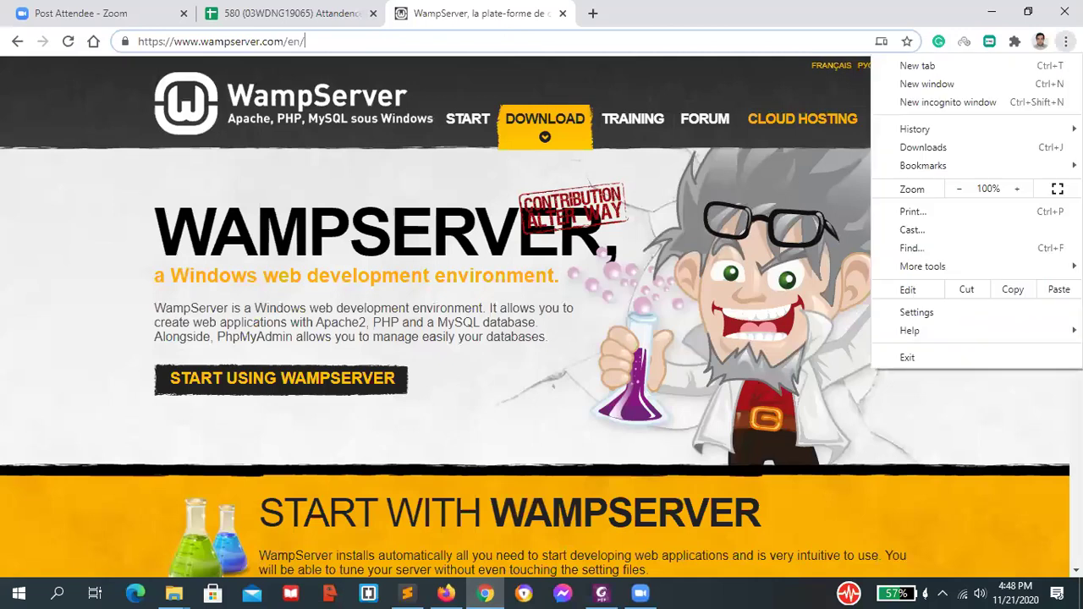
{"action": "key", "text": "ctrl+j"}
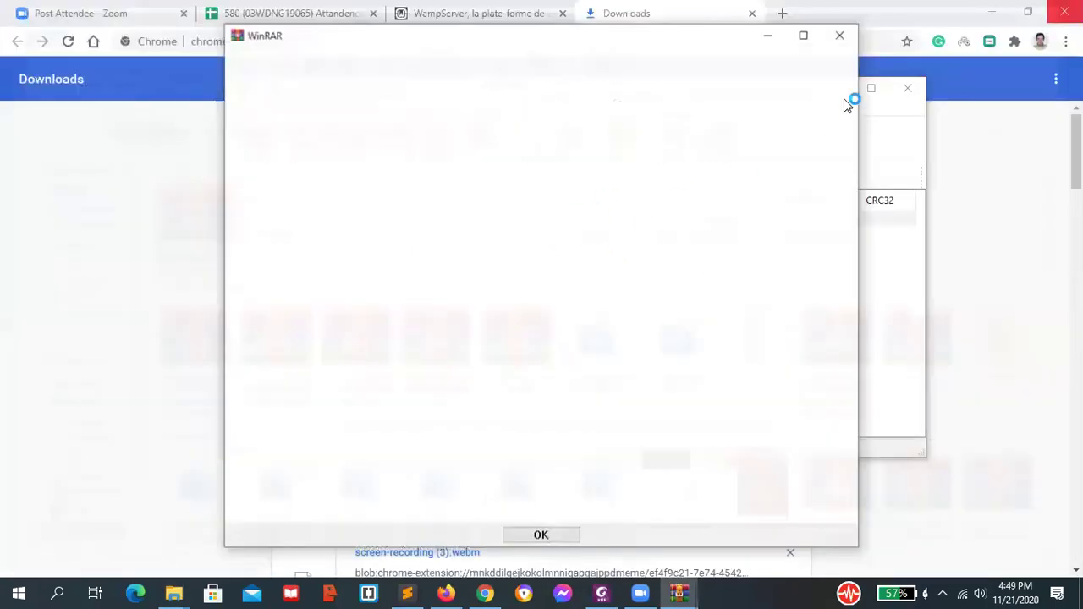
Clear the desktop by minimizing the browser and archive windows and closing the folder windows
{"action": "left_click", "coordinate": [840, 37]}
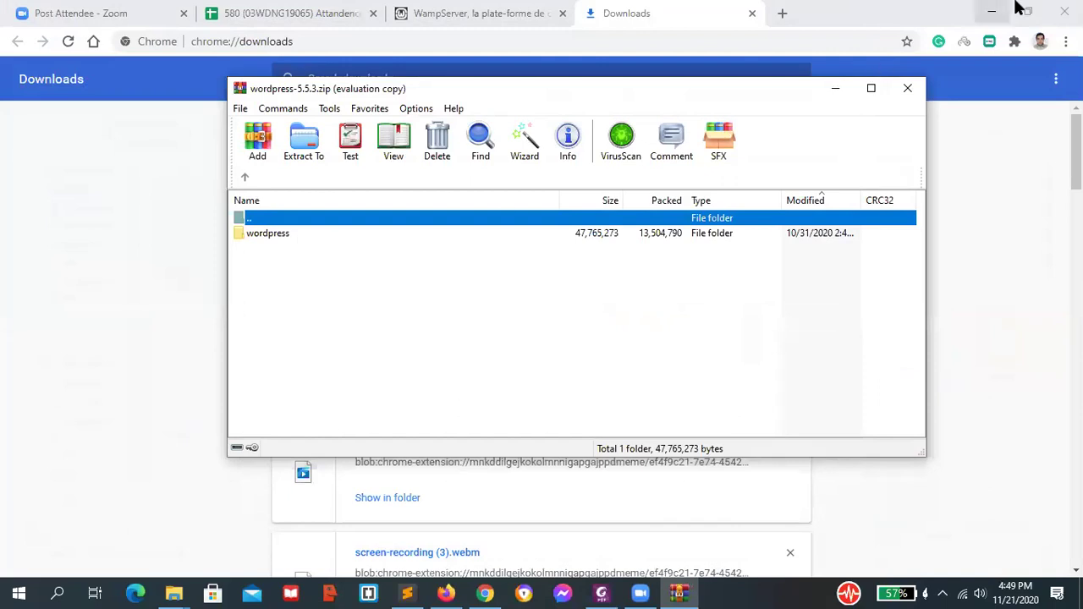
{"action": "left_click", "coordinate": [1001, 6]}
{"action": "left_click", "coordinate": [977, 21]}
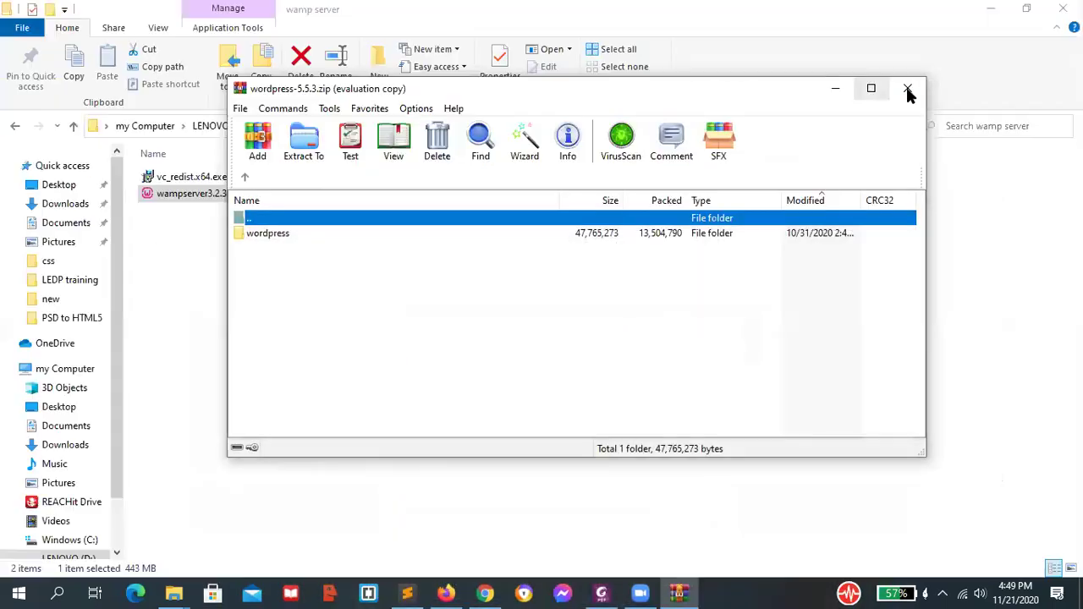
{"action": "left_click", "coordinate": [835, 88]}
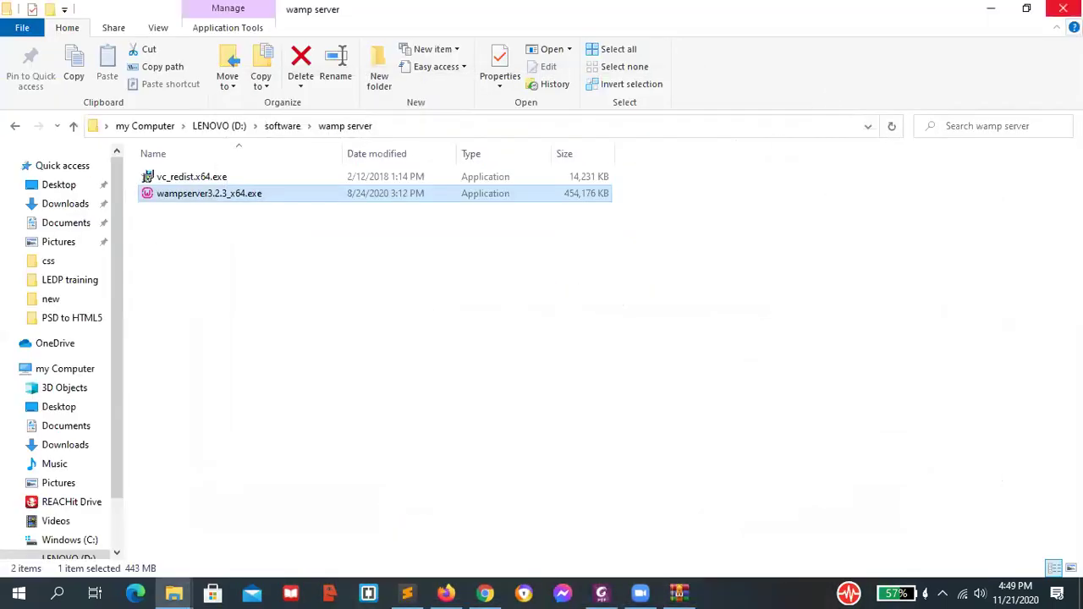
{"action": "left_click", "coordinate": [1062, 8]}
{"action": "left_click", "coordinate": [1063, 8]}
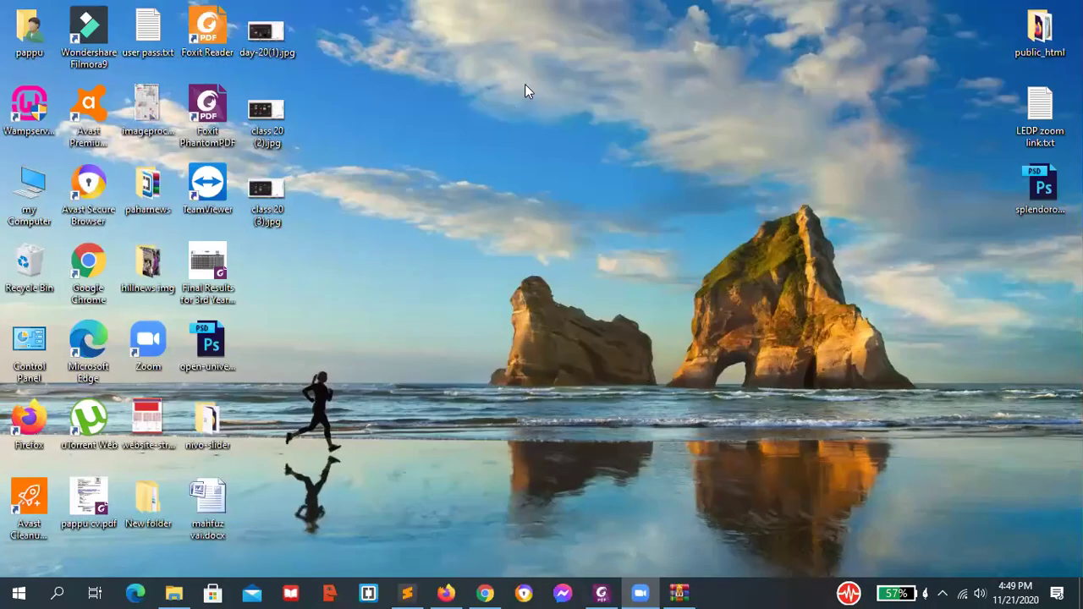
Return to the Downloads page and open a fresh blank tab
{"action": "key", "text": "alt+Tab"}
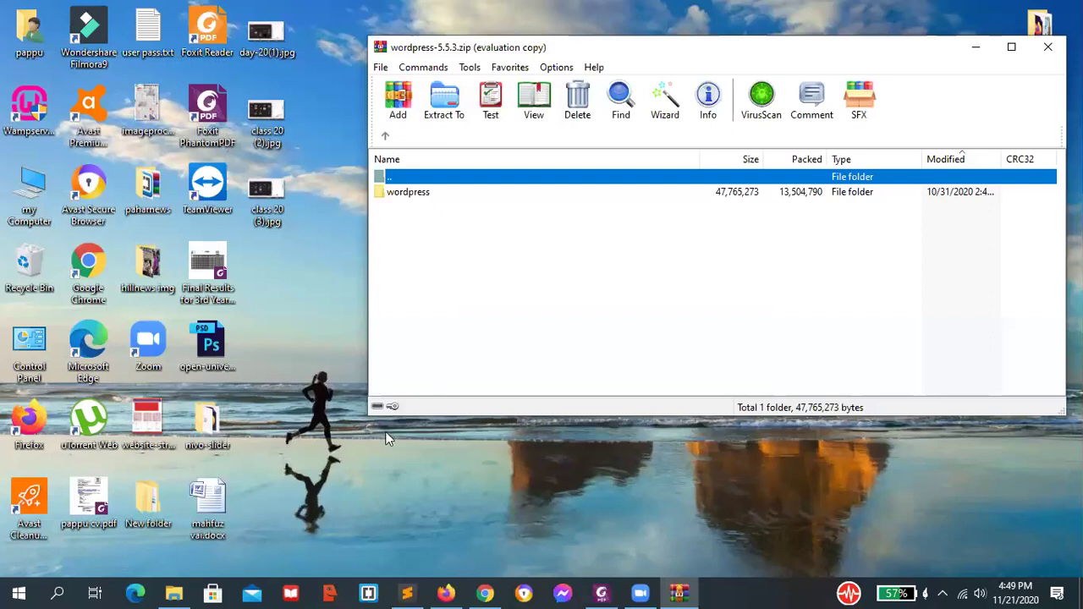
{"action": "left_click", "coordinate": [447, 517]}
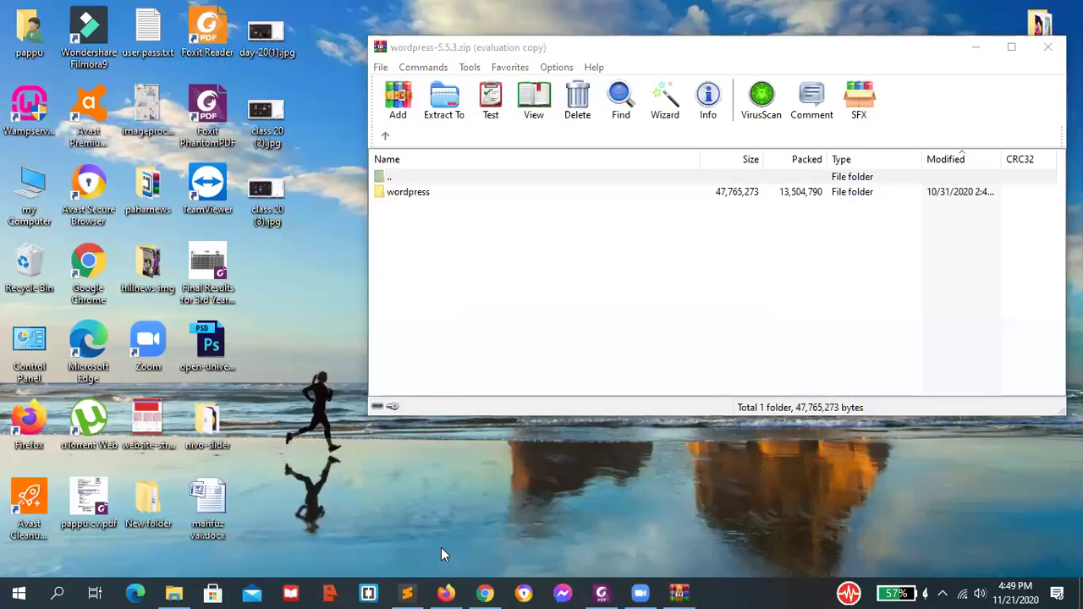
{"action": "key", "text": "alt+Tab"}
{"action": "left_click", "coordinate": [782, 14]}
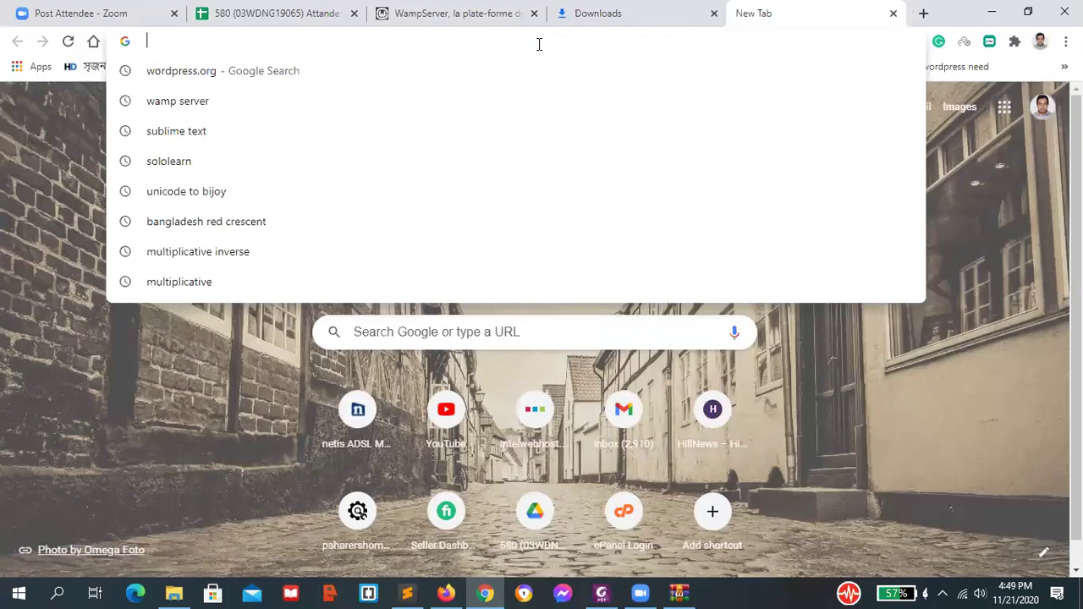
Search the web for winrar and open the official WinRAR website
{"action": "type", "text": "win rar"}
{"action": "key", "text": "Return"}
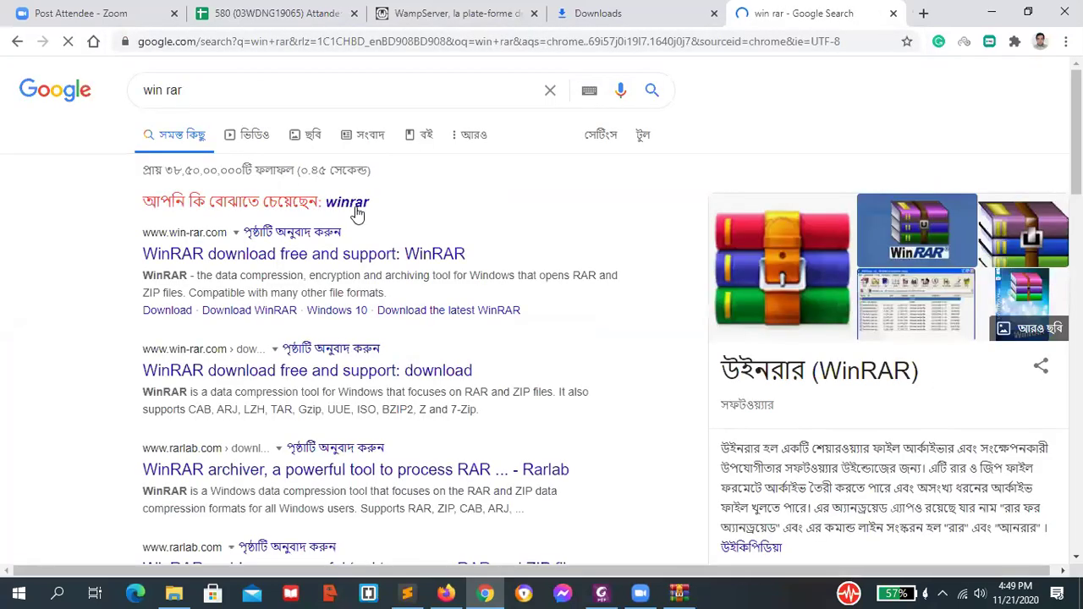
{"action": "left_click", "coordinate": [352, 205]}
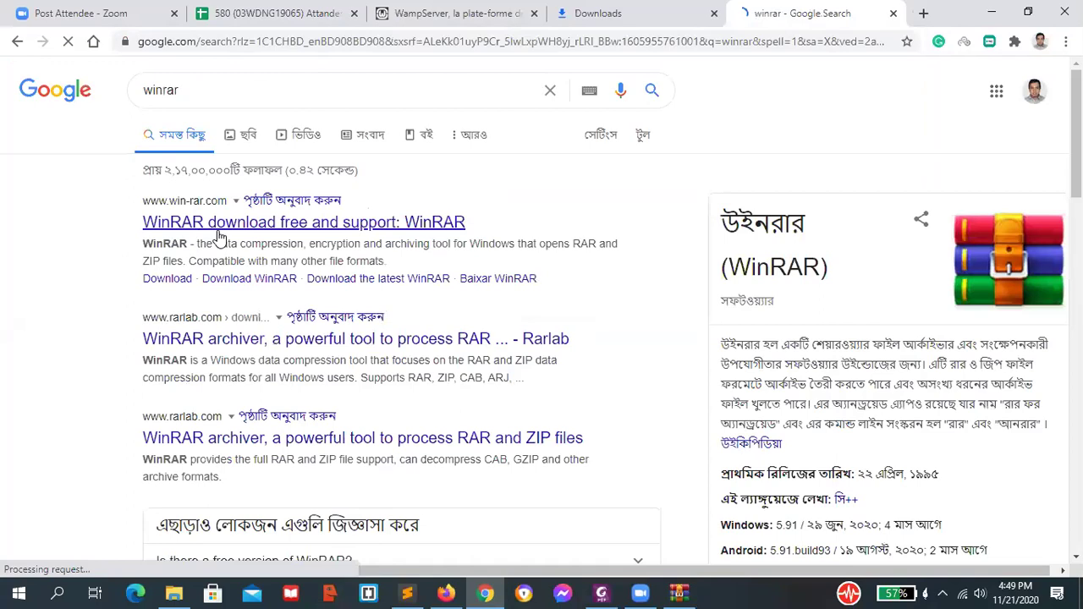
{"action": "left_click", "coordinate": [186, 218]}
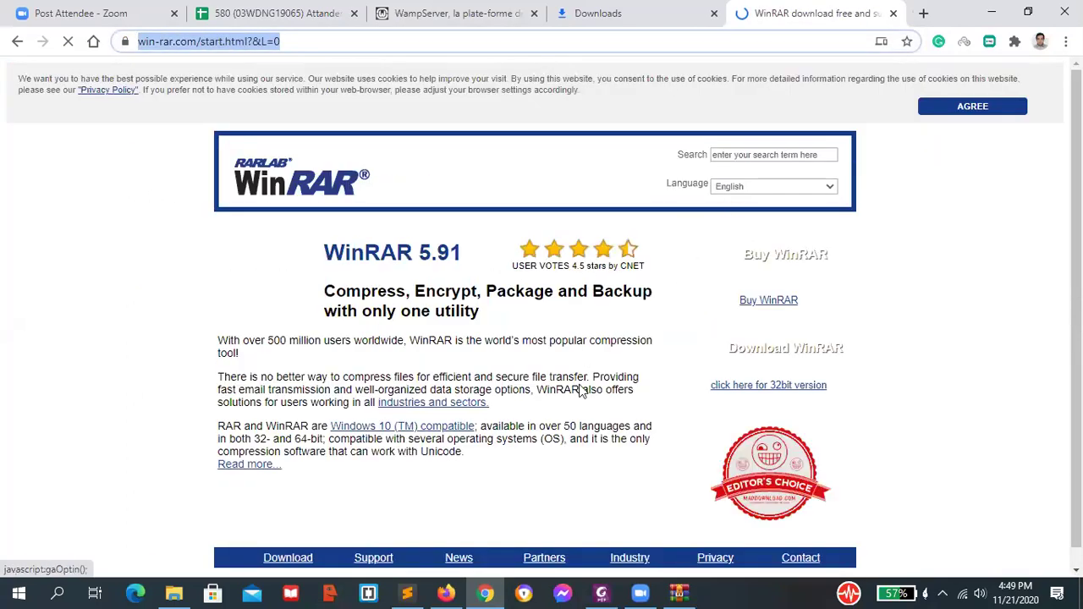
Go to the WinRAR download page and start downloading the installer
{"action": "scroll", "coordinate": [583, 376], "scroll_direction": "down", "scroll_amount": 1}
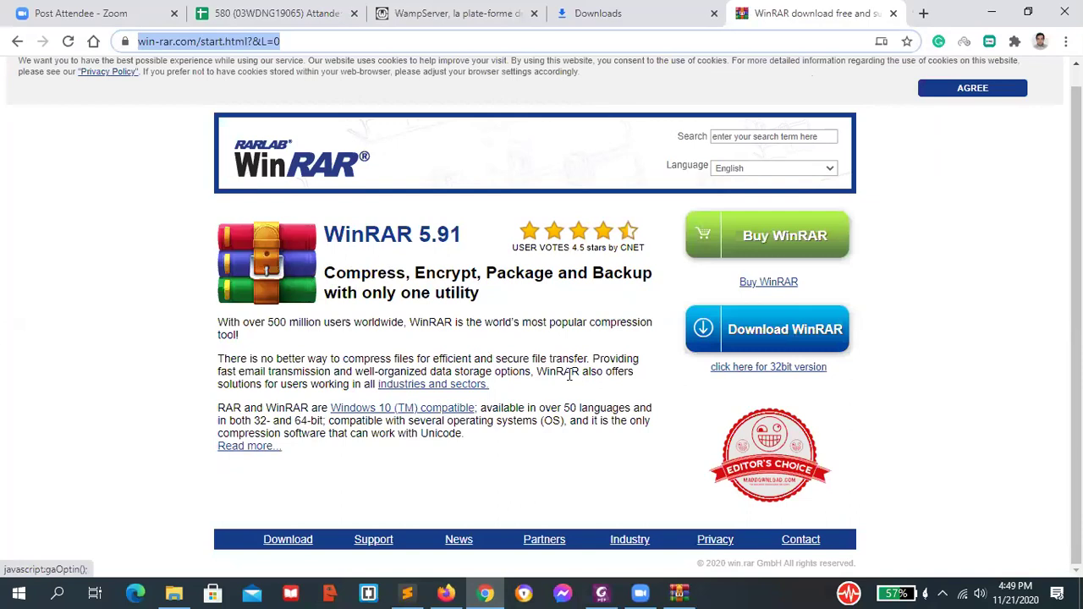
{"action": "scroll", "coordinate": [856, 256], "scroll_direction": "up", "scroll_amount": 1}
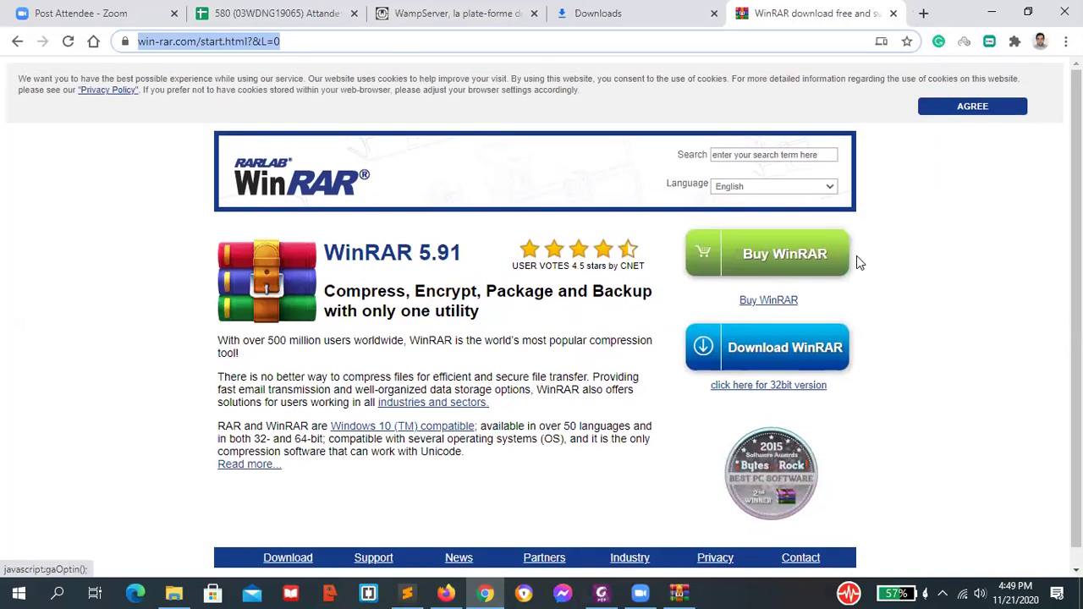
{"action": "left_click", "coordinate": [771, 356]}
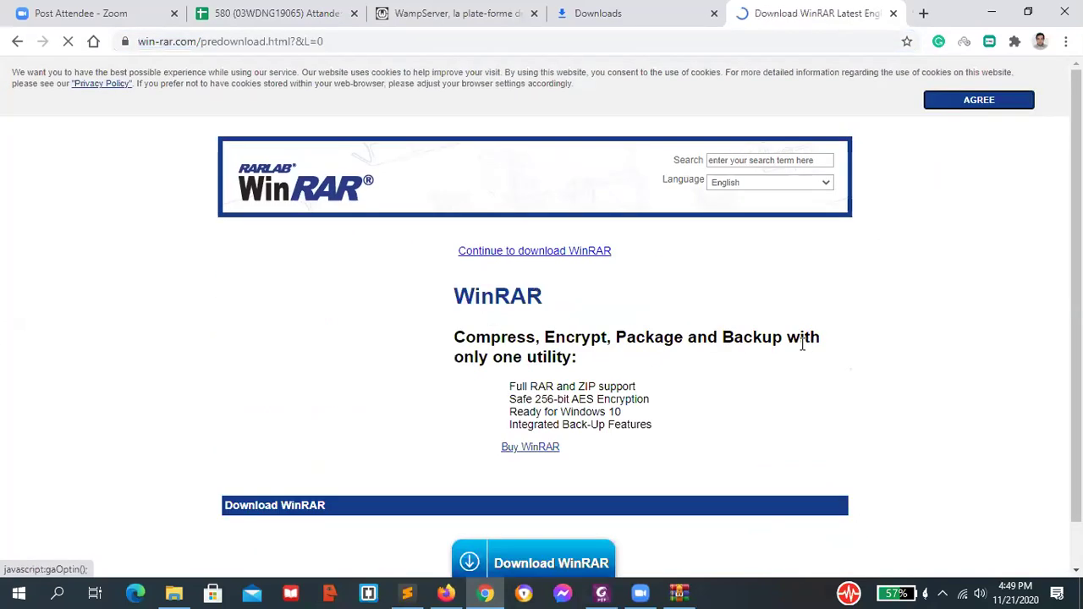
{"action": "scroll", "coordinate": [702, 340], "scroll_direction": "down", "scroll_amount": 1}
{"action": "scroll", "coordinate": [509, 476], "scroll_direction": "down", "scroll_amount": 2}
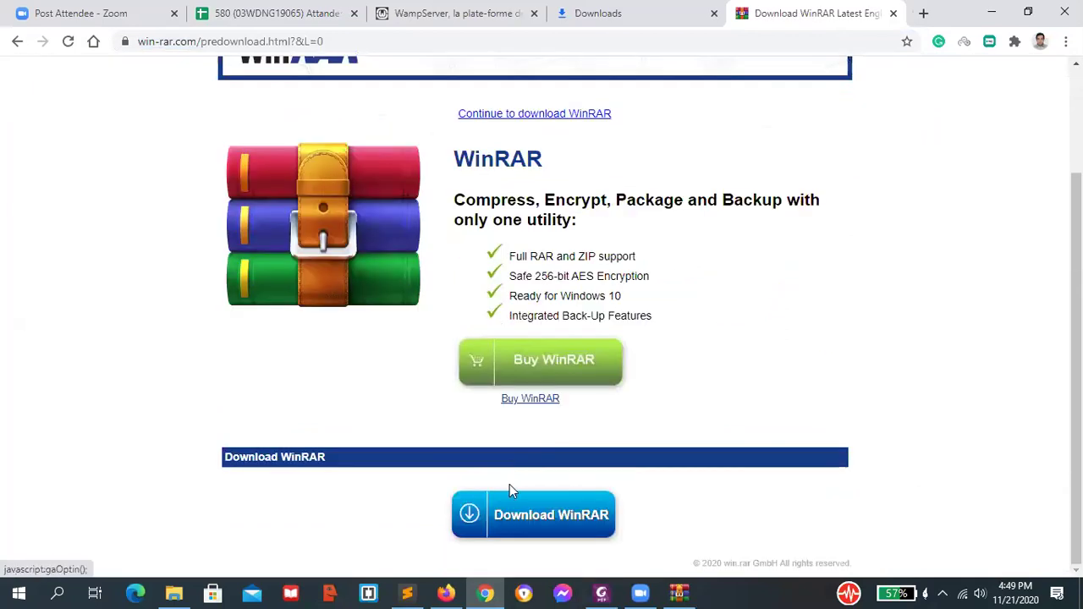
{"action": "left_click", "coordinate": [525, 514]}
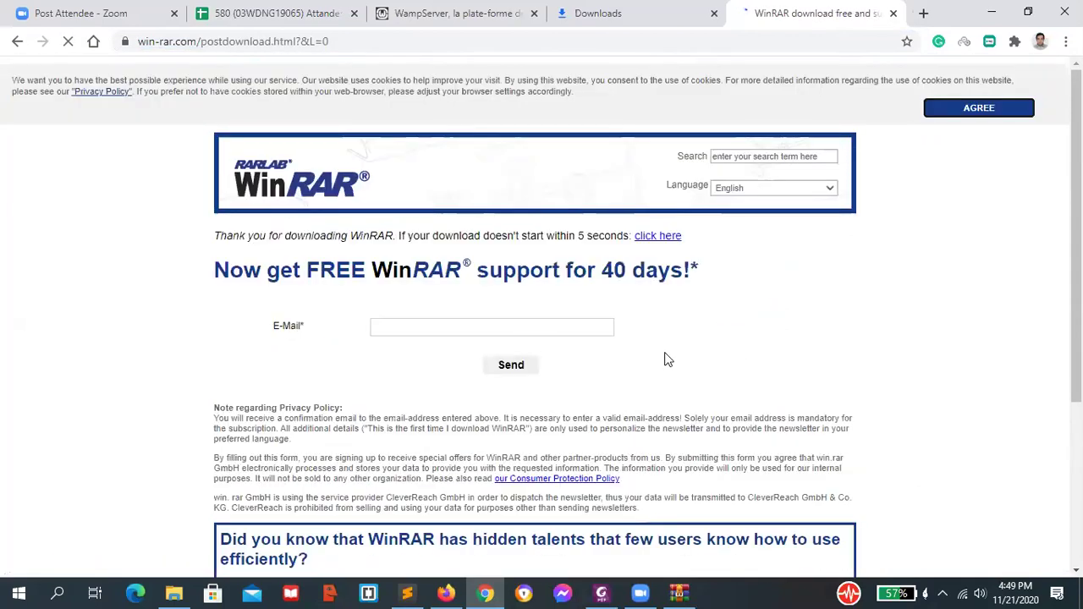
{"action": "scroll", "coordinate": [643, 347], "scroll_direction": "down", "scroll_amount": 2}
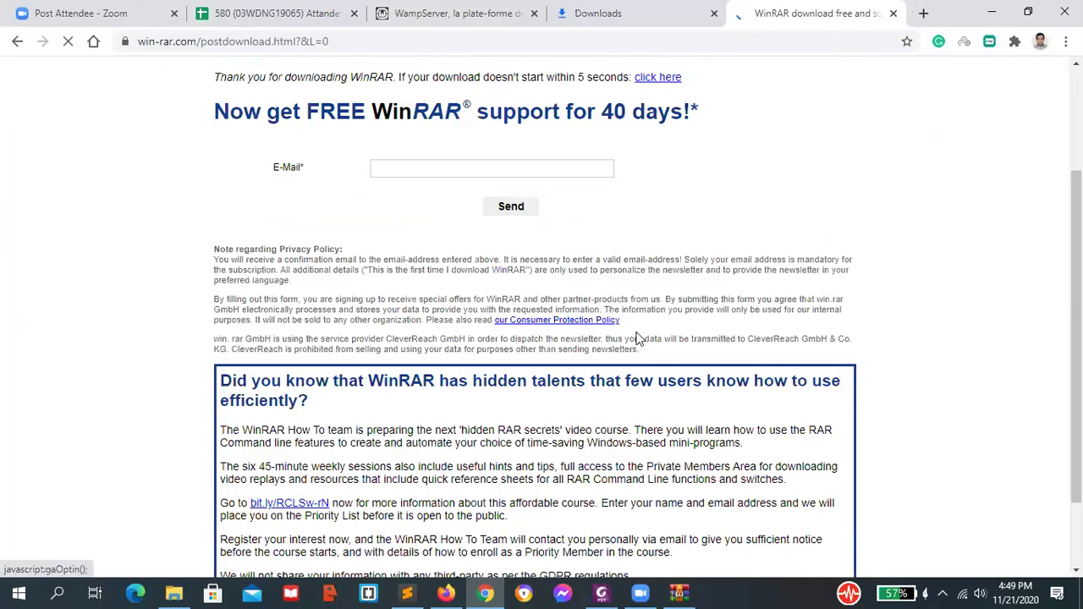
{"action": "scroll", "coordinate": [521, 325], "scroll_direction": "down", "scroll_amount": 3}
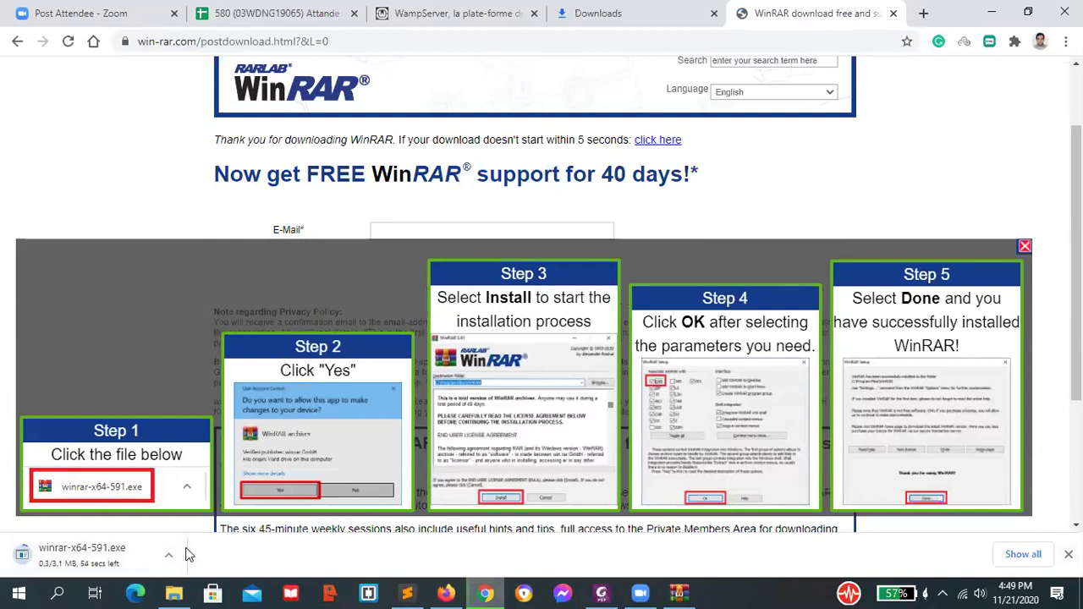
Cancel the WinRAR installer download and close the WinRAR site tab
{"action": "left_click", "coordinate": [172, 554]}
{"action": "left_click", "coordinate": [200, 530]}
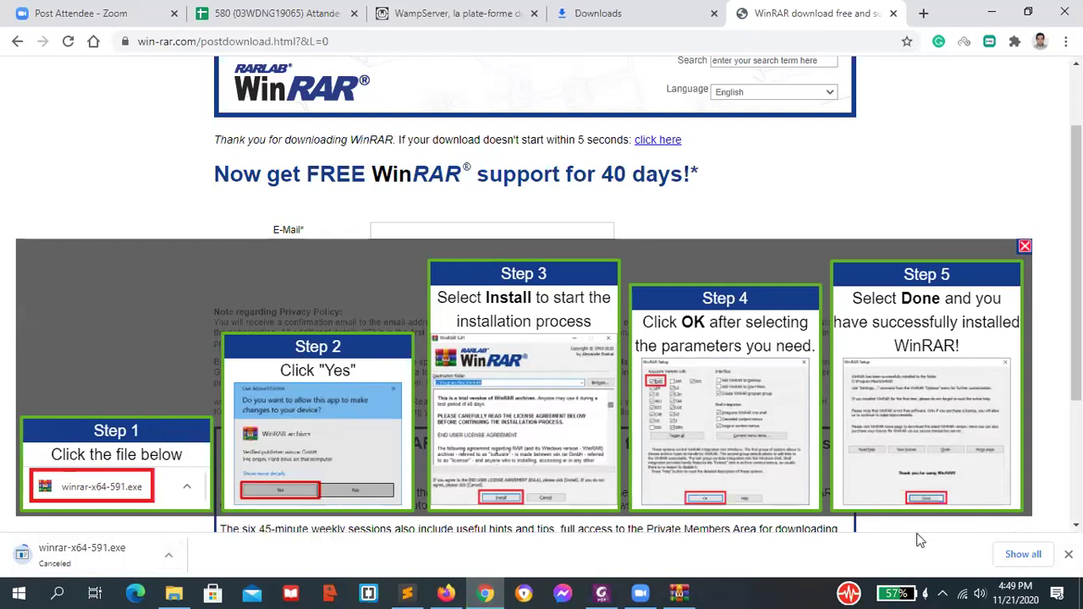
{"action": "left_click", "coordinate": [1068, 554]}
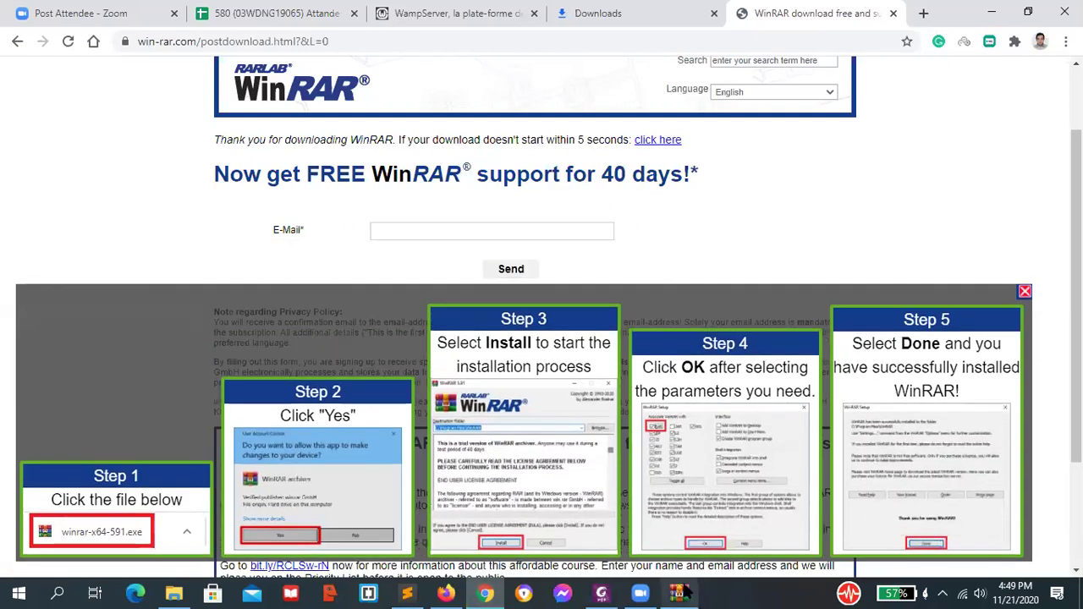
{"action": "left_click", "coordinate": [893, 13]}
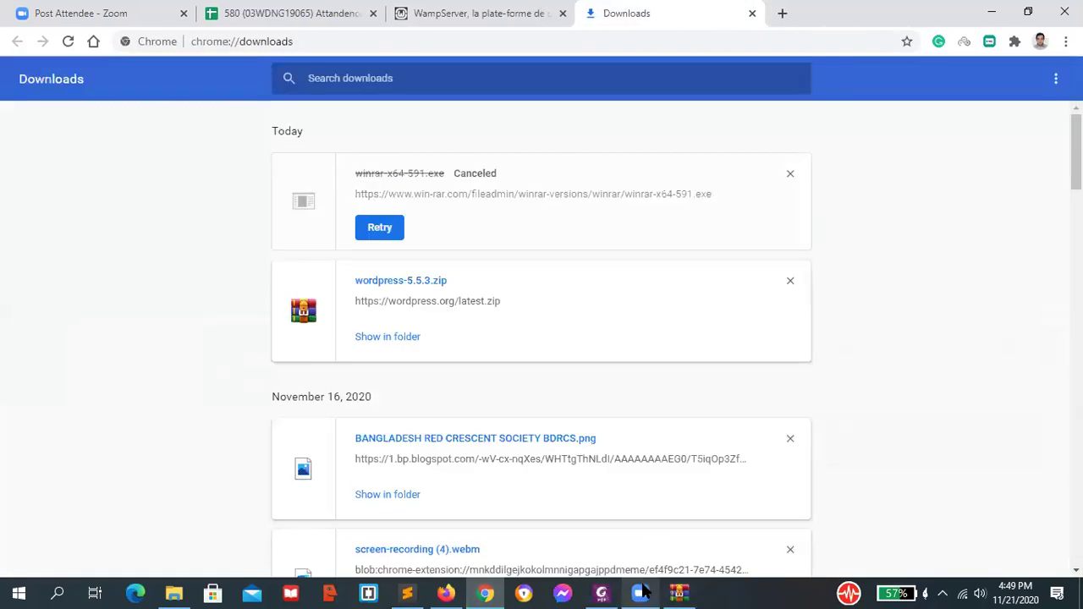
Select the wordpress folder in the archive, minimize WinRAR, and close the Downloads tab
{"action": "left_click", "coordinate": [678, 593]}
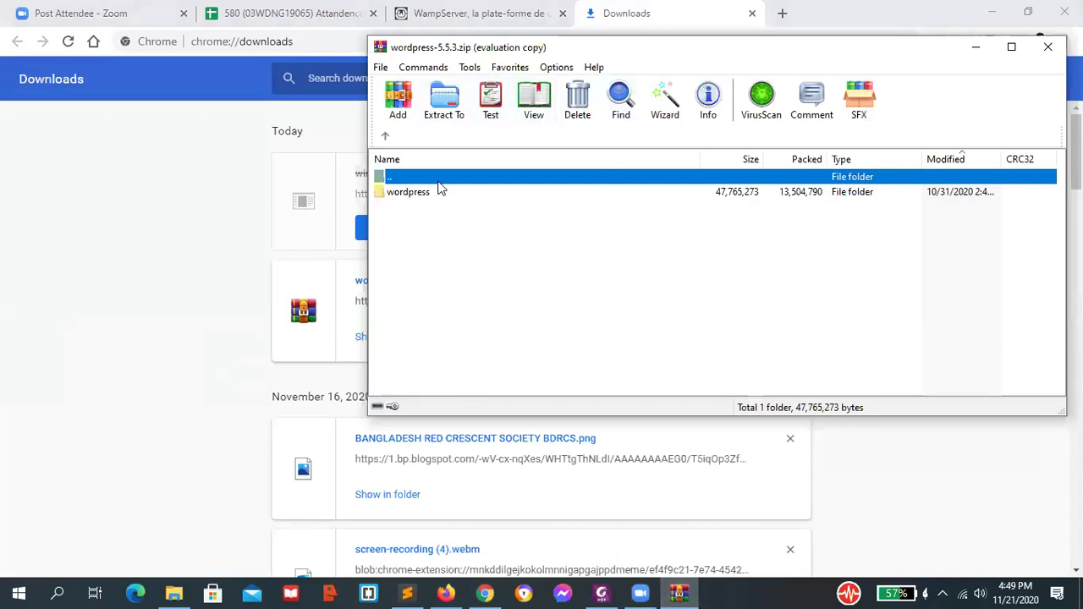
{"action": "left_click", "coordinate": [412, 193]}
{"action": "left_click", "coordinate": [977, 48]}
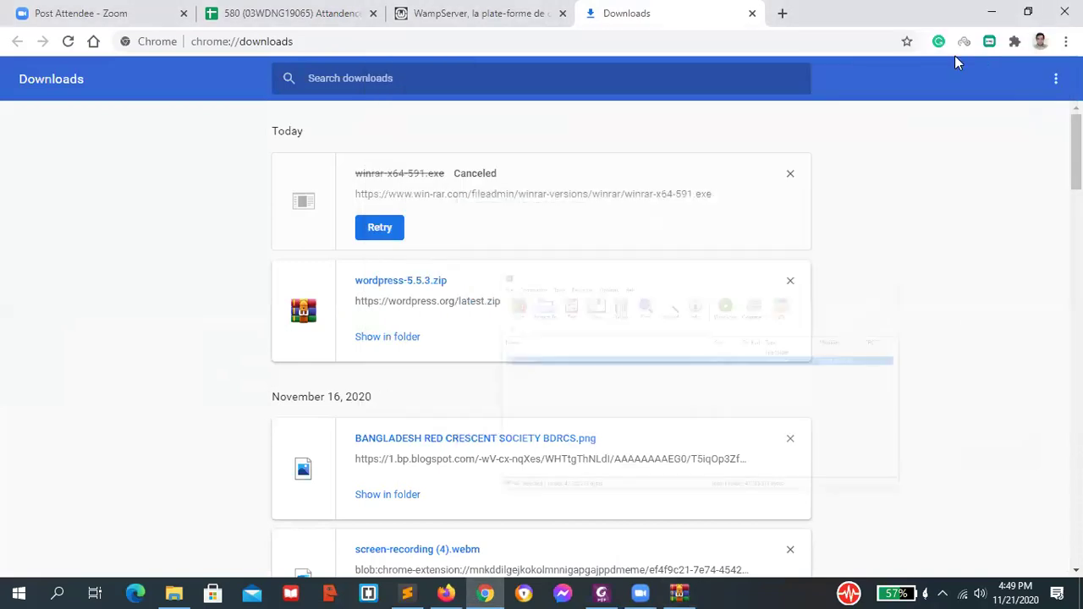
{"action": "left_click", "coordinate": [751, 13]}
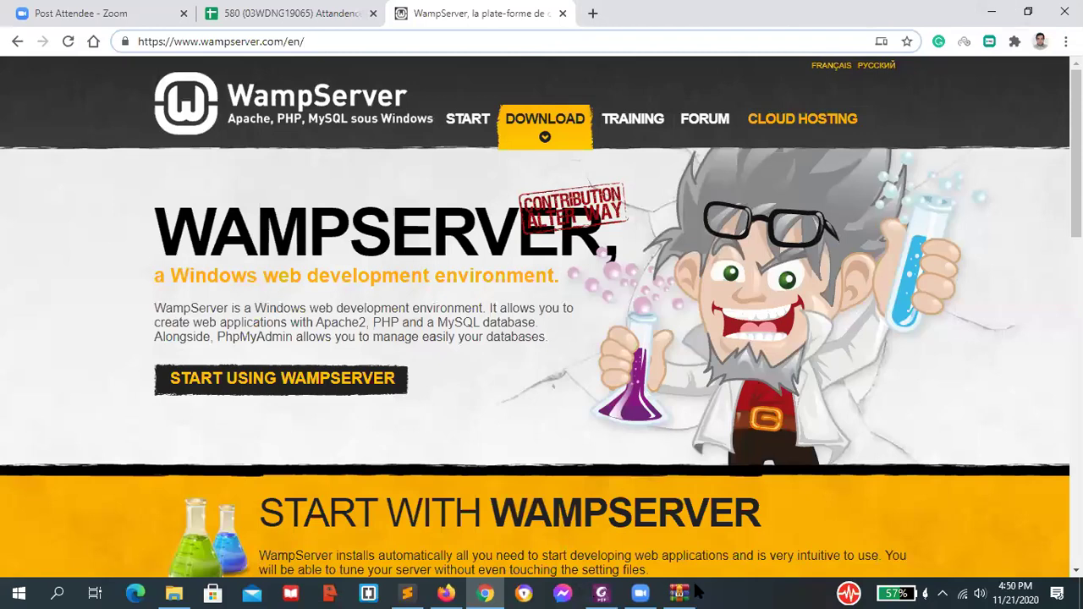
Search Google for winrar in a new tab and open win-rar.com in a background tab
{"action": "left_click", "coordinate": [593, 14]}
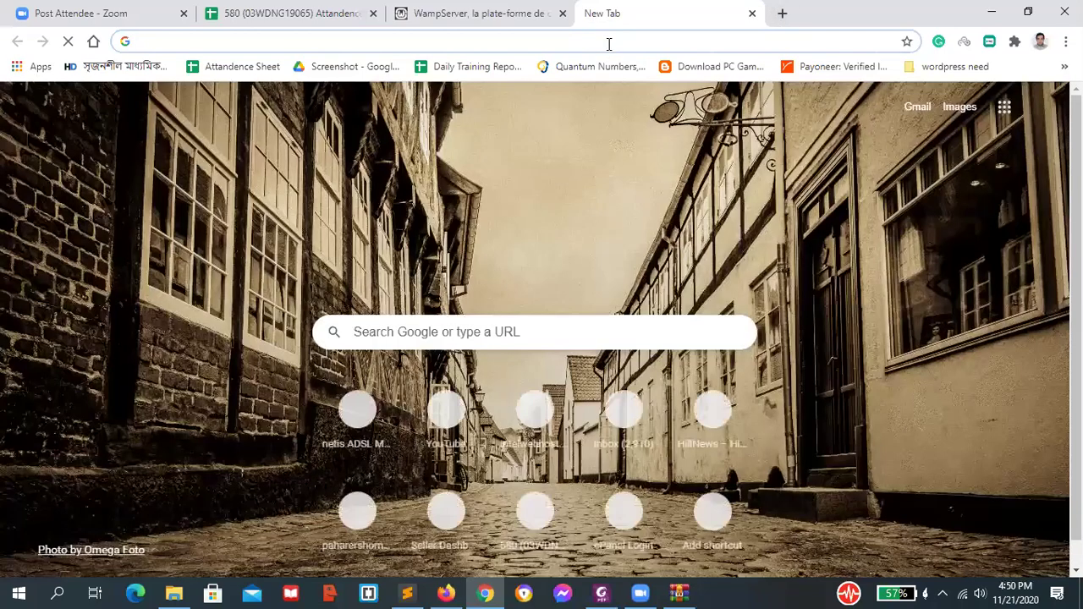
{"action": "left_click", "coordinate": [608, 42]}
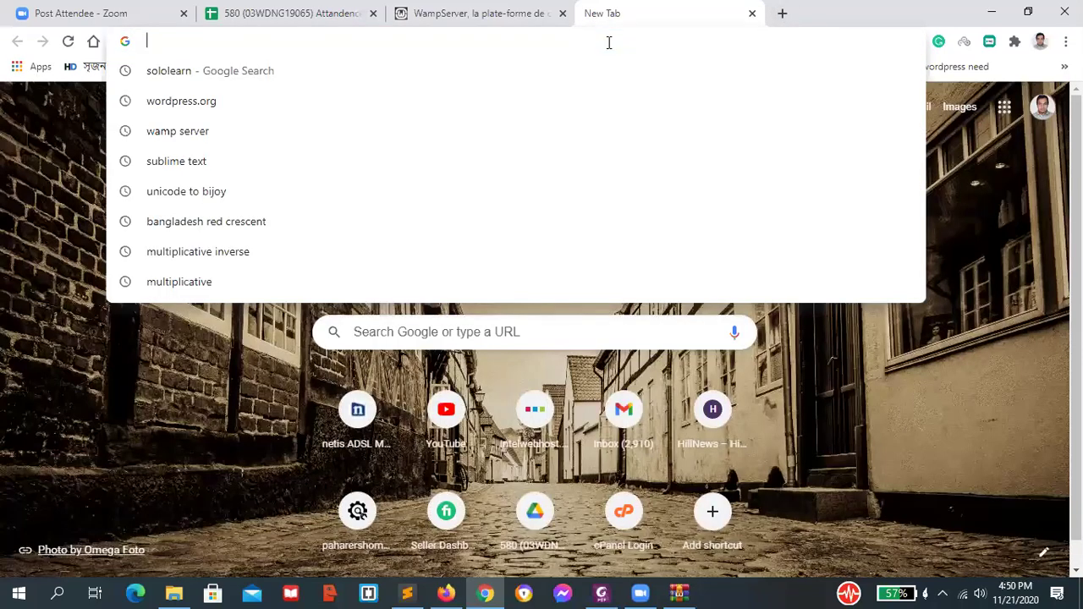
{"action": "type", "text": "win"}
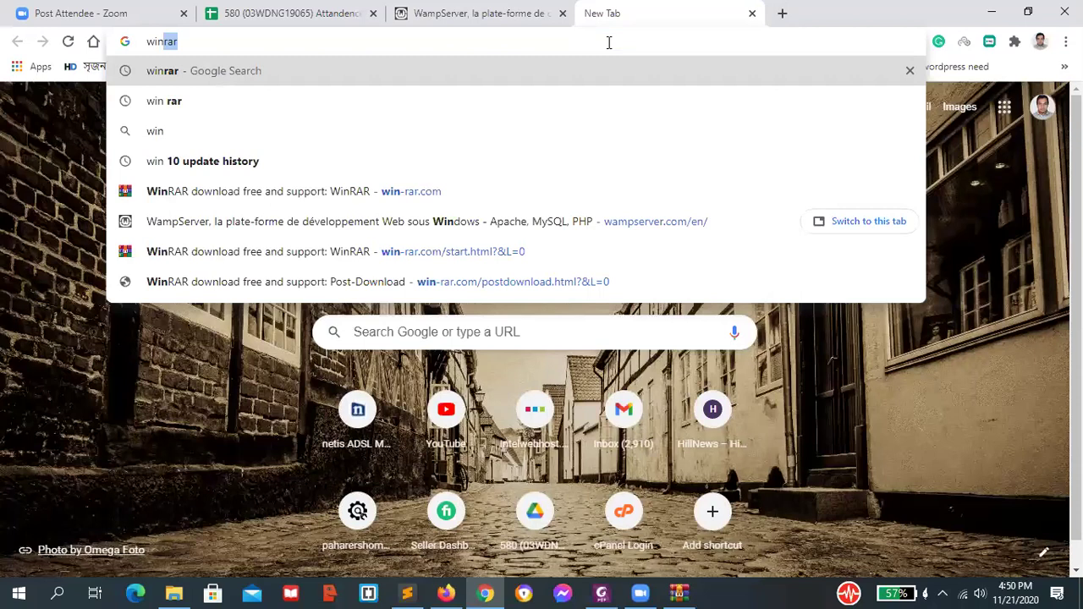
{"action": "key", "text": "Return"}
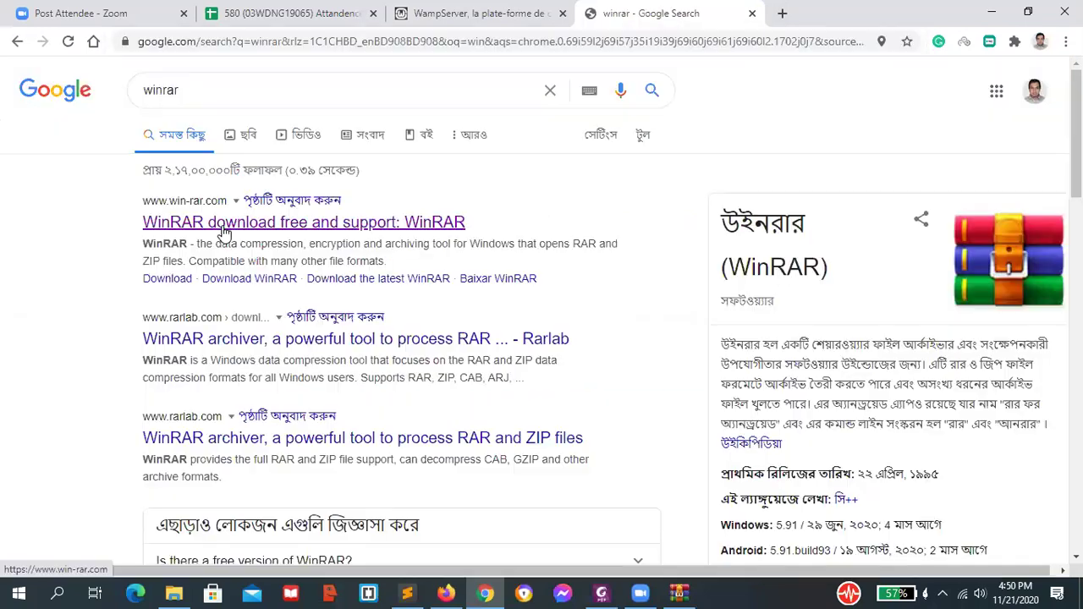
{"action": "middle_click", "coordinate": [264, 221]}
Briefly bring up the wordpress-5.5.3.zip archive, then hide it again
{"action": "mouse_move", "coordinate": [678, 593]}
{"action": "left_click", "coordinate": [660, 541]}
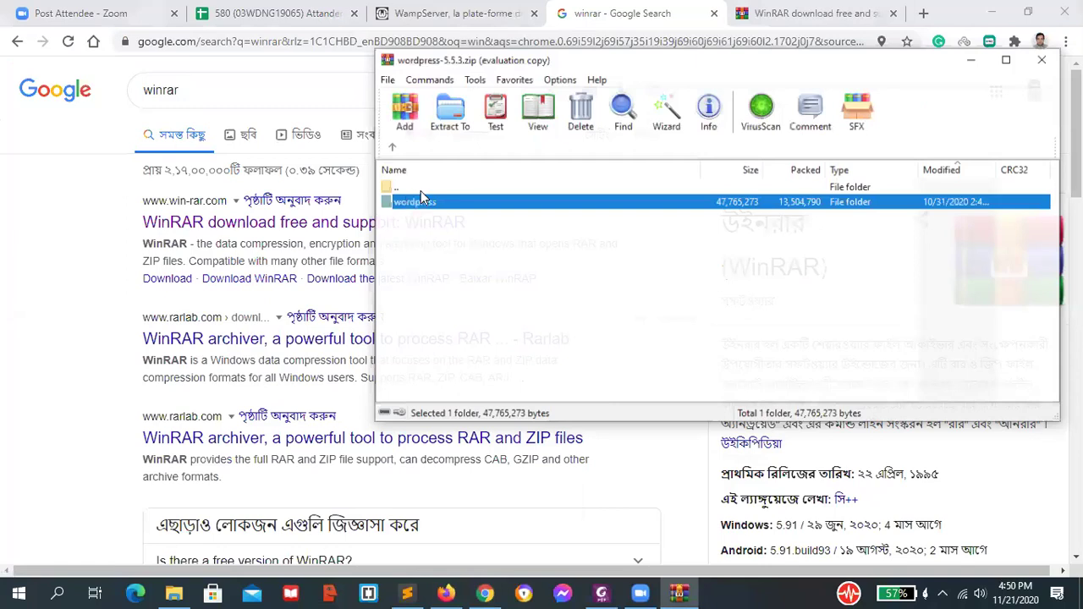
{"action": "left_click", "coordinate": [970, 59]}
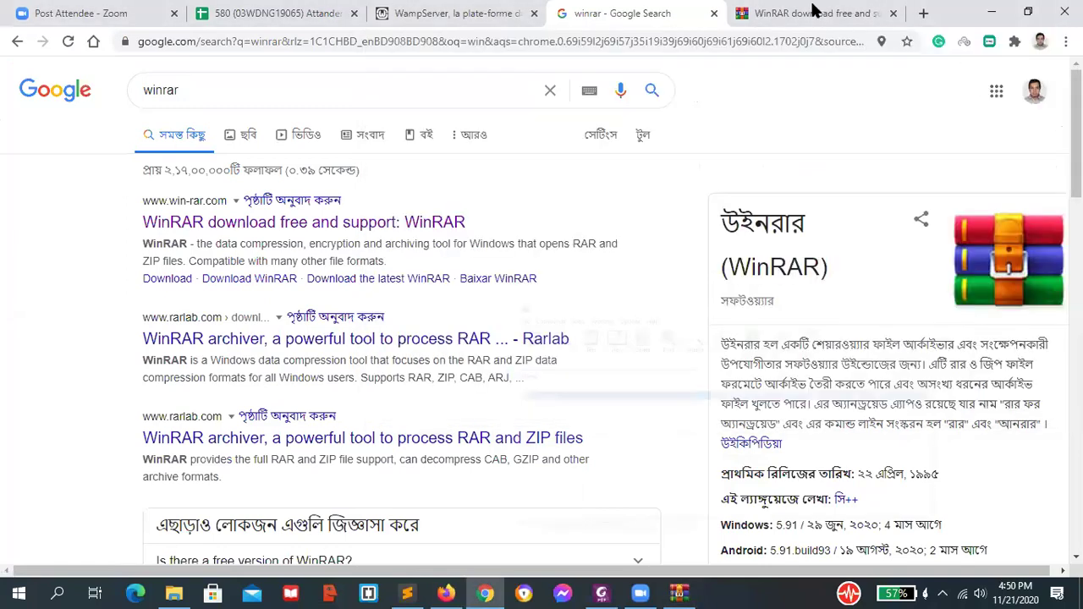
View the WinRAR download page, close that tab, and minimize Chrome to reveal the archive
{"action": "left_click", "coordinate": [811, 12]}
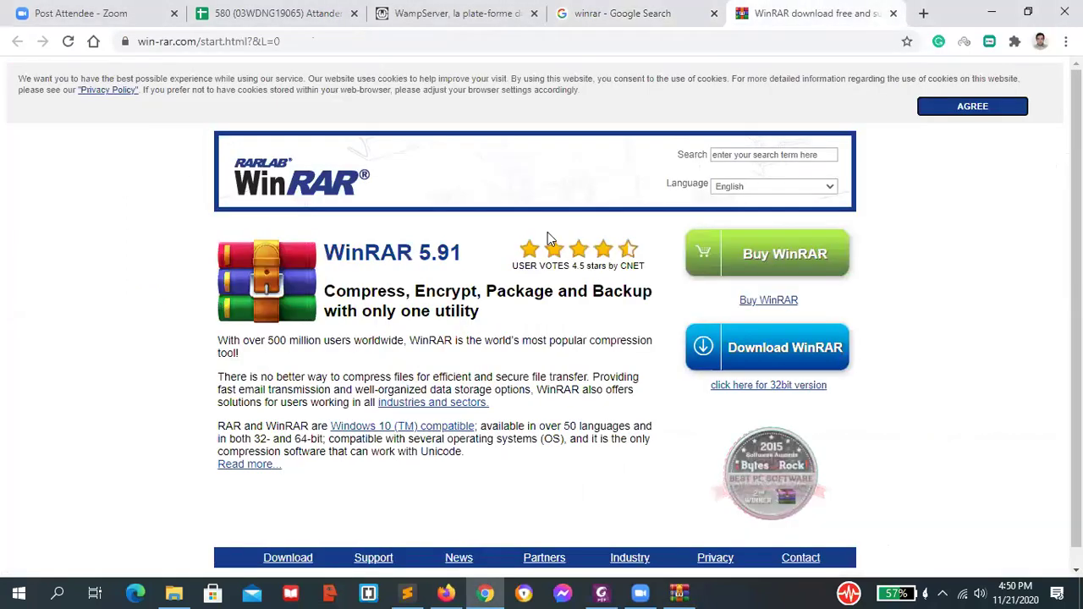
{"action": "left_click", "coordinate": [780, 360]}
{"action": "scroll", "coordinate": [474, 514], "scroll_direction": "down", "scroll_amount": 3}
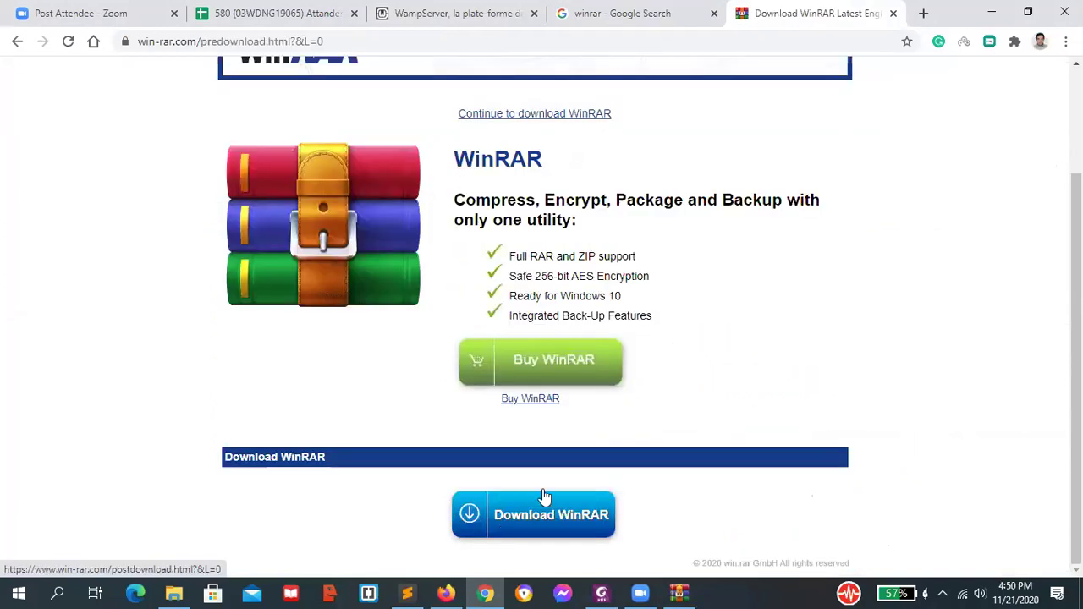
{"action": "left_click", "coordinate": [894, 15]}
{"action": "left_click", "coordinate": [679, 593]}
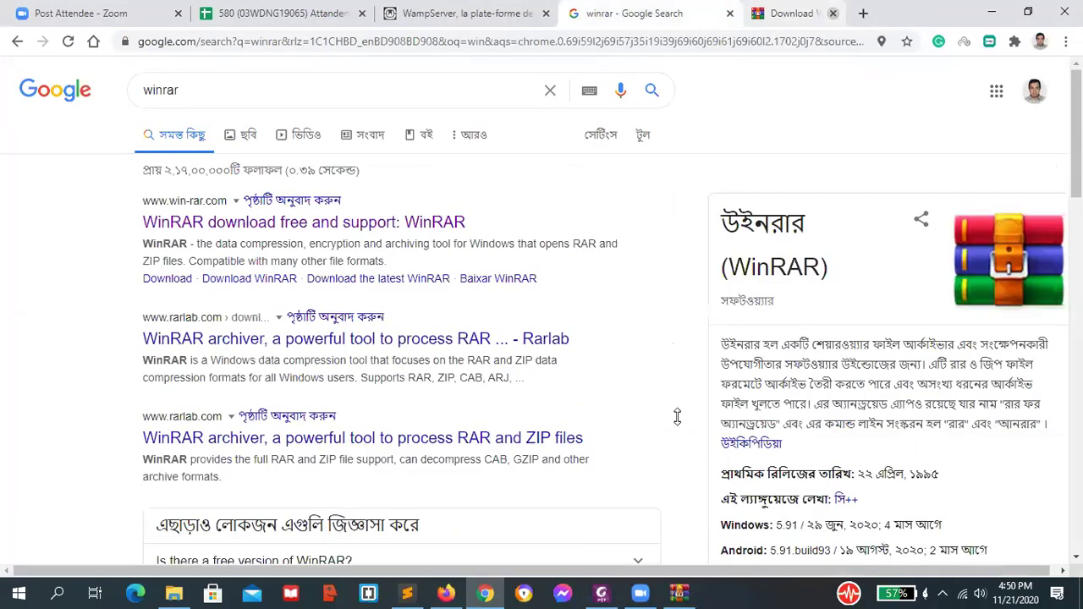
{"action": "left_click", "coordinate": [995, 12]}
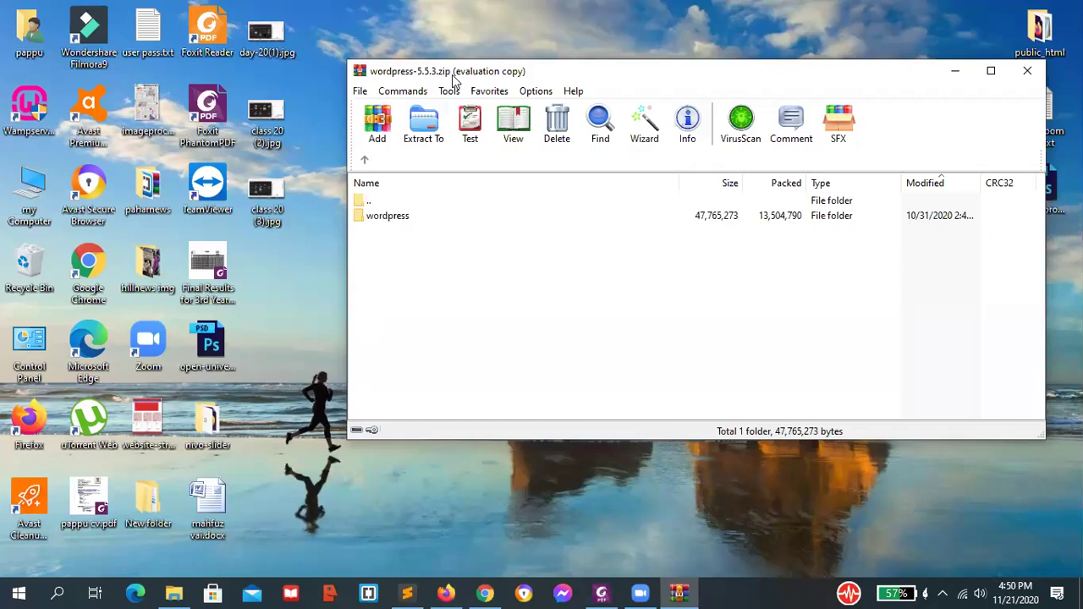
Open the wamp64 folder on the Others (F:) drive from My Computer
{"action": "left_click_drag", "start_coordinate": [524, 68], "coordinate": [543, 52]}
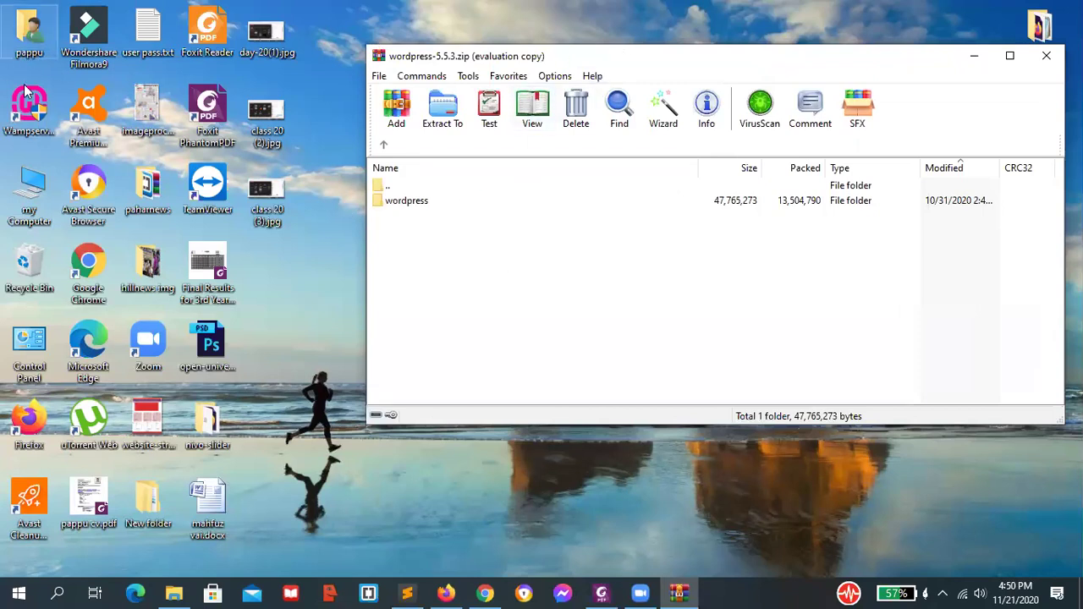
{"action": "double_click", "coordinate": [24, 215]}
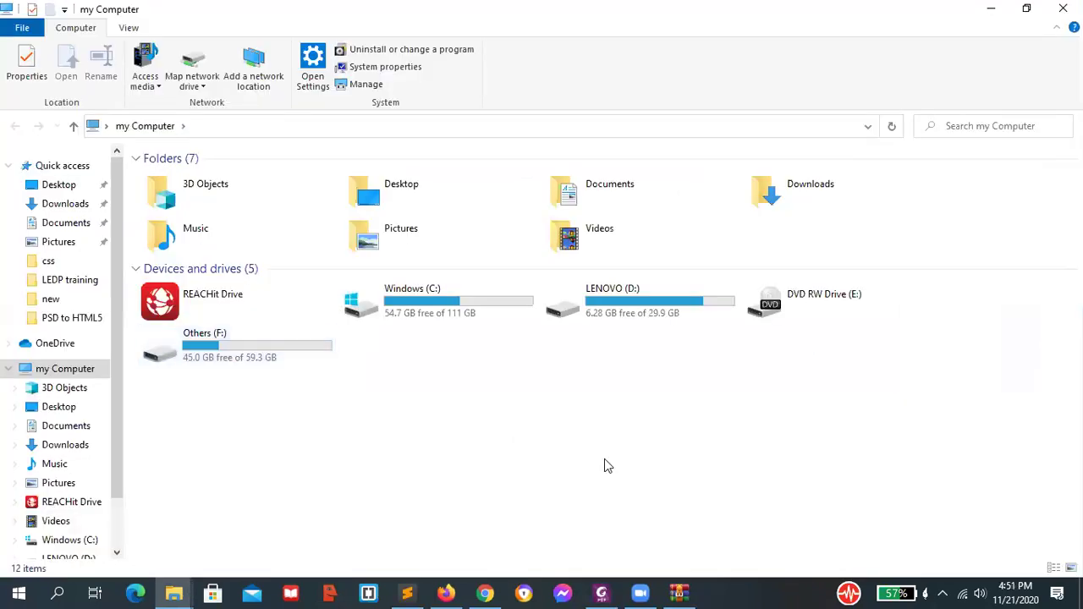
{"action": "double_click", "coordinate": [296, 351]}
{"action": "double_click", "coordinate": [212, 246]}
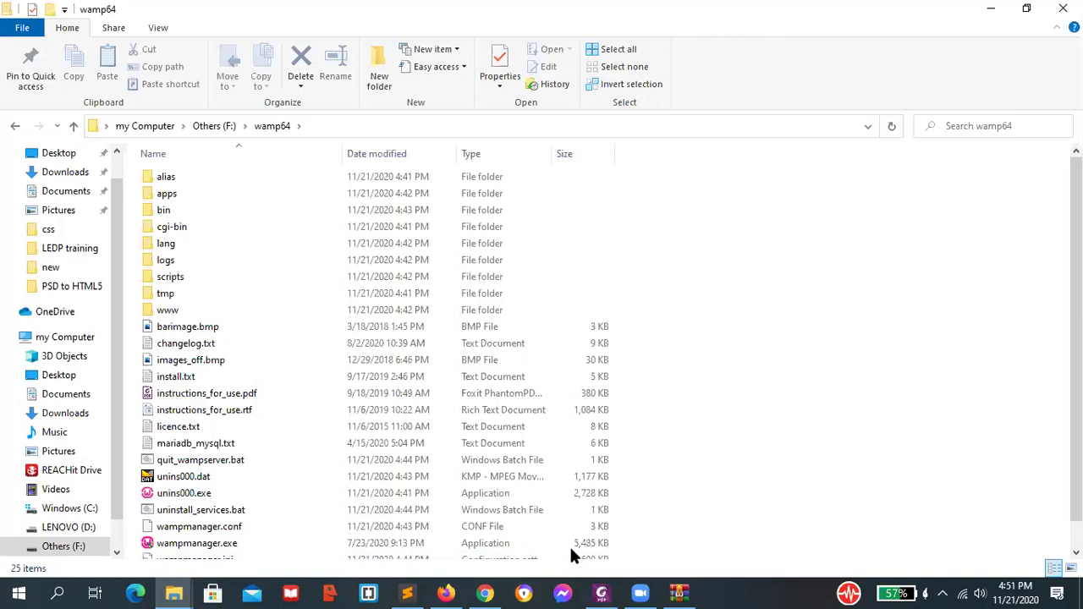
Bring the wamp64 window forward, open its www folder, and return to Chrome
{"action": "key", "text": "alt+Tab"}
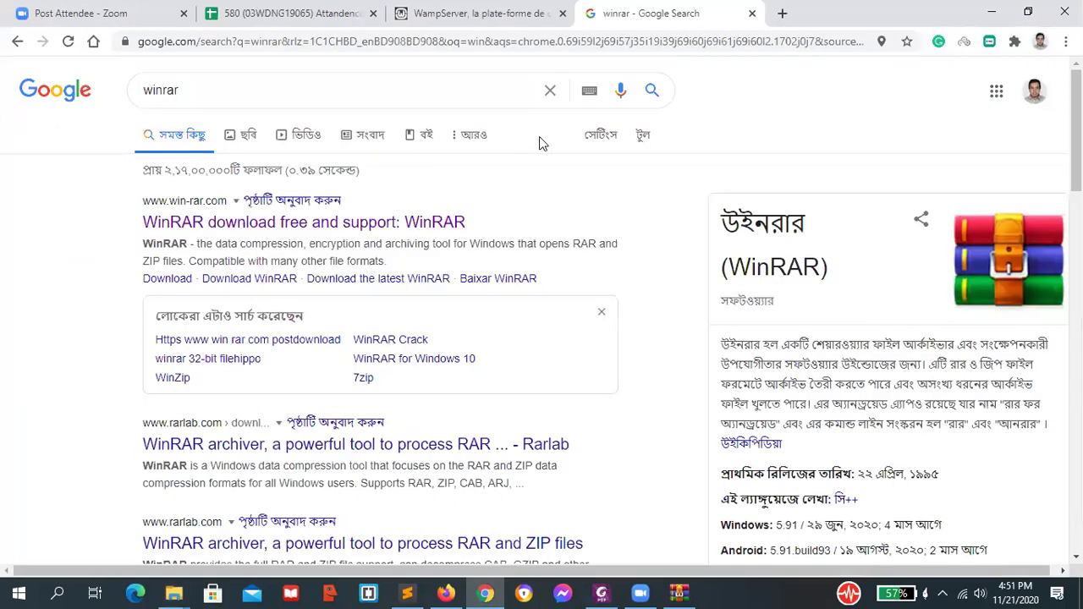
{"action": "key", "text": "alt+Tab"}
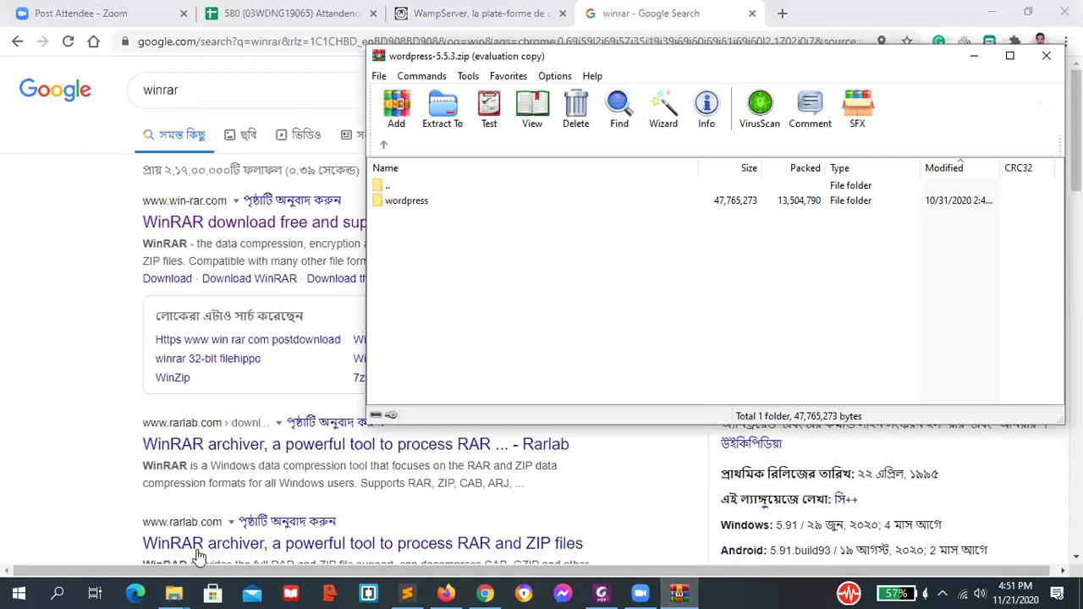
{"action": "mouse_move", "coordinate": [173, 593]}
{"action": "left_click", "coordinate": [239, 541]}
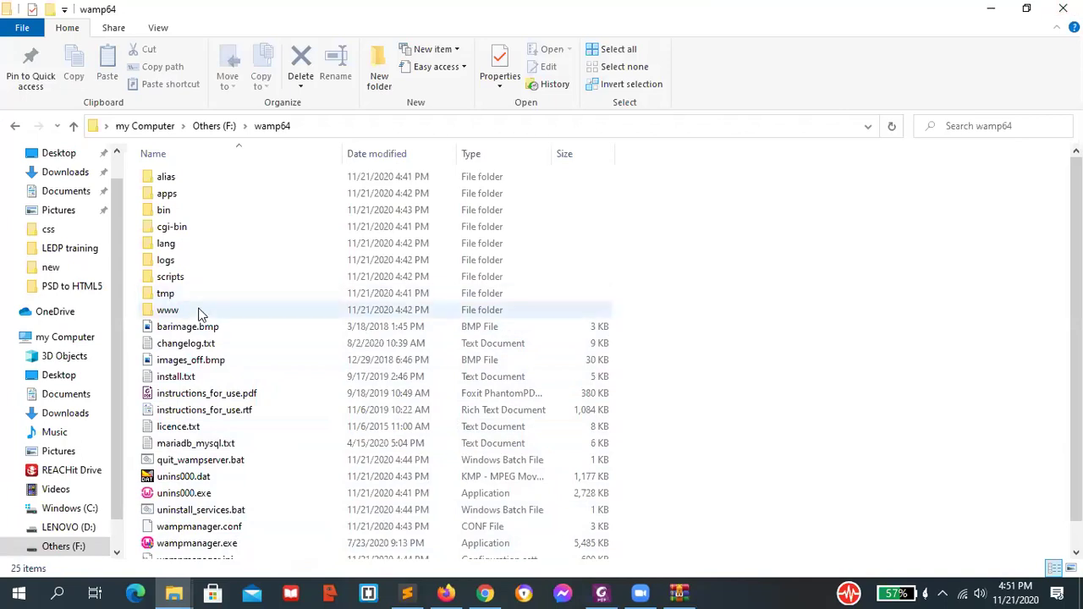
{"action": "left_click", "coordinate": [690, 592]}
{"action": "left_click", "coordinate": [690, 592]}
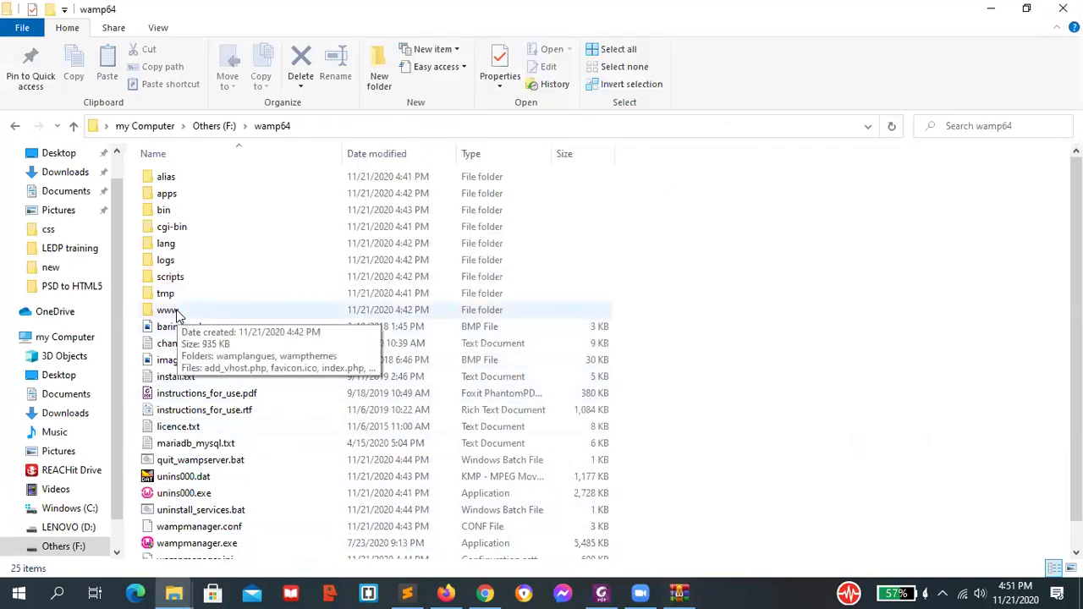
{"action": "double_click", "coordinate": [173, 312]}
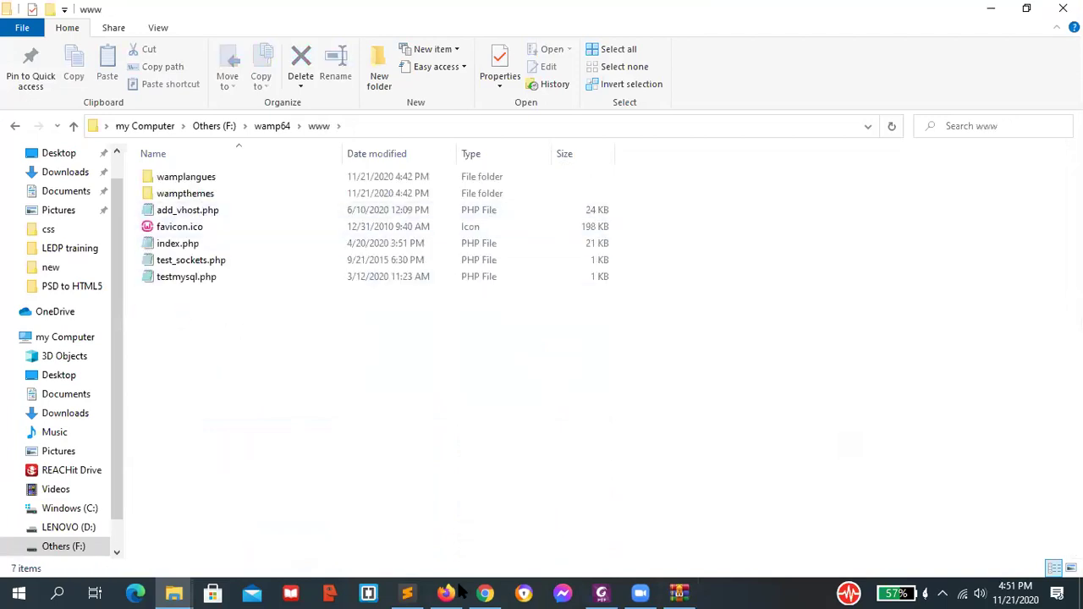
{"action": "left_click", "coordinate": [485, 592]}
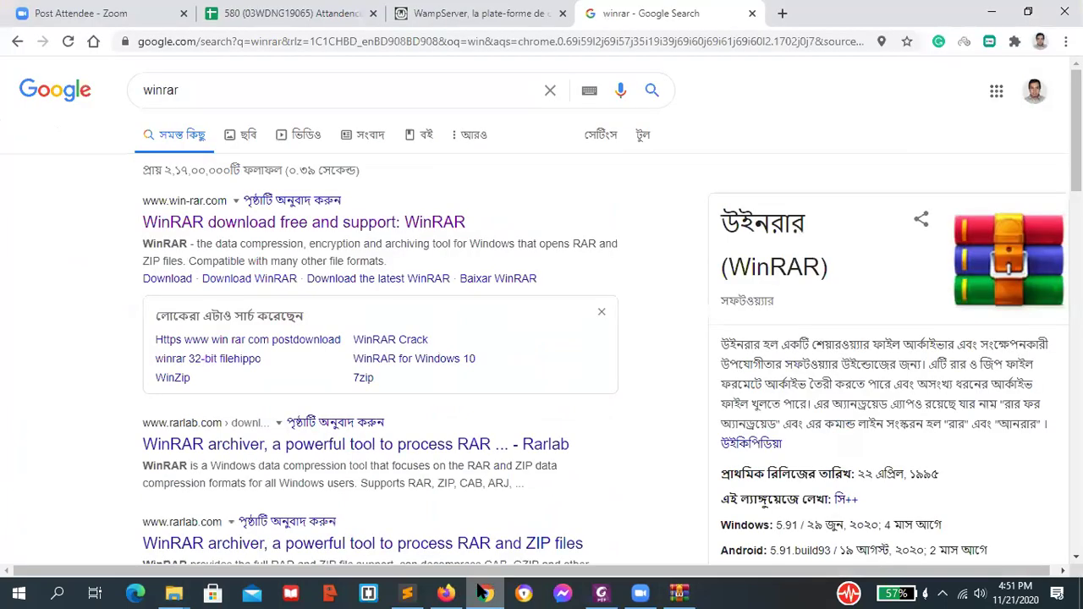
Open a new blank tab, glance at the winrar results, then return to the New Tab
{"action": "left_click", "coordinate": [783, 13]}
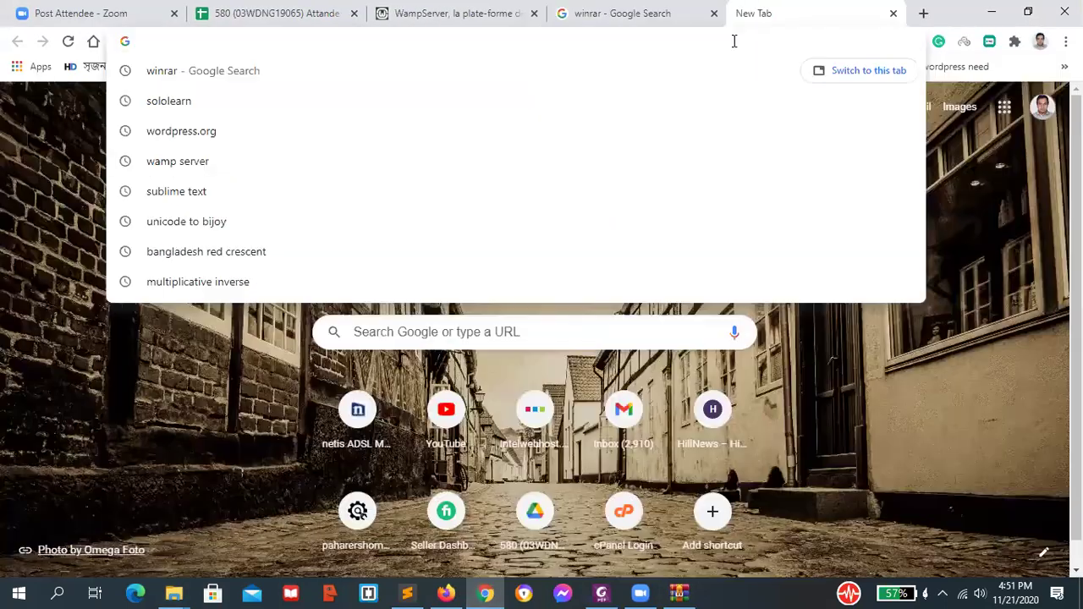
{"action": "left_click", "coordinate": [676, 6]}
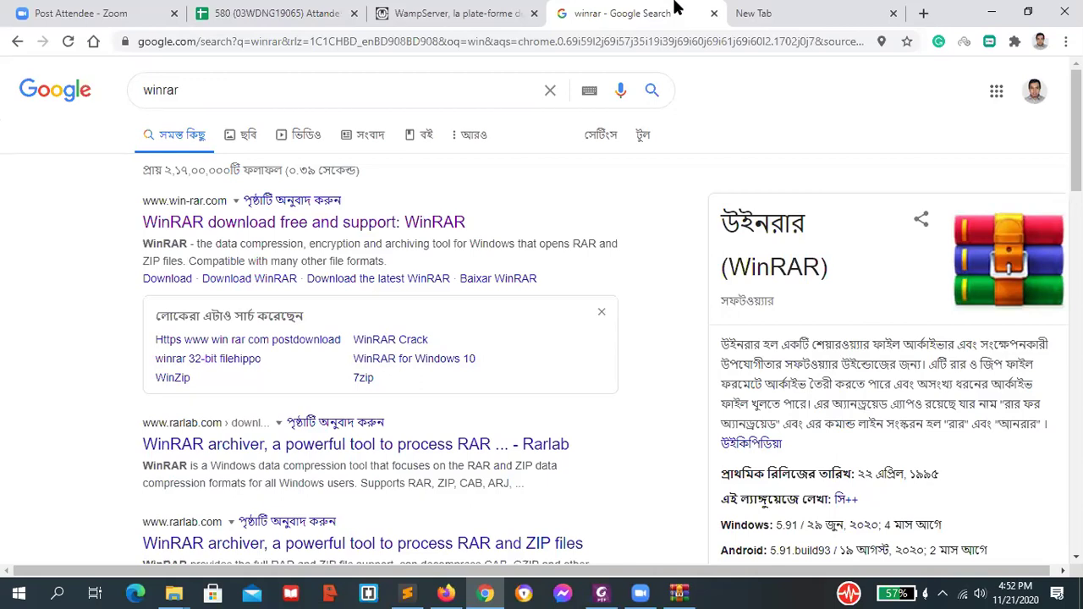
{"action": "left_click", "coordinate": [803, 9]}
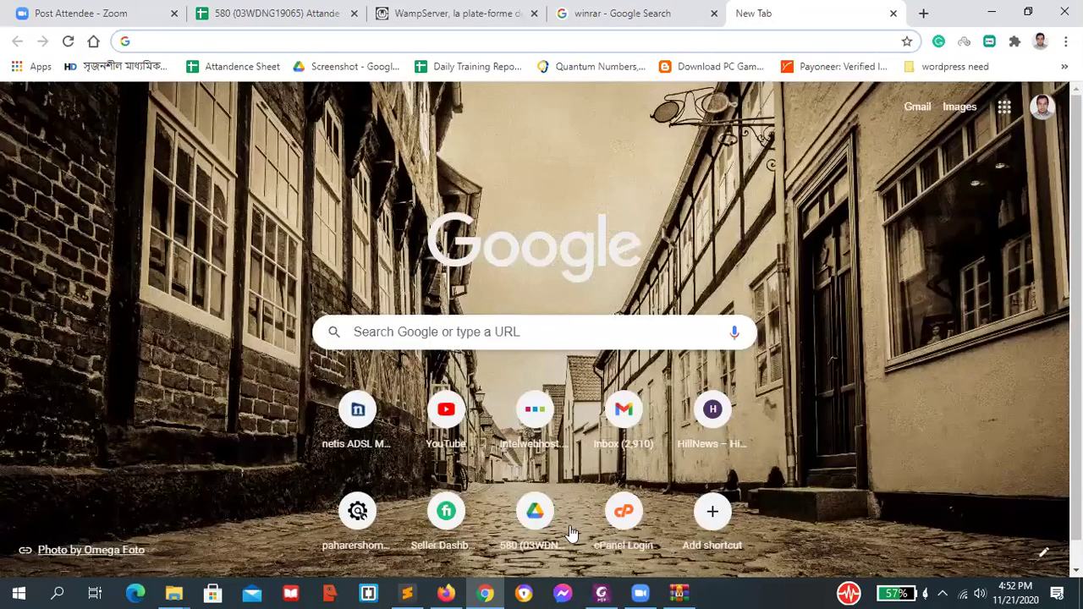
{"action": "left_click", "coordinate": [174, 593]}
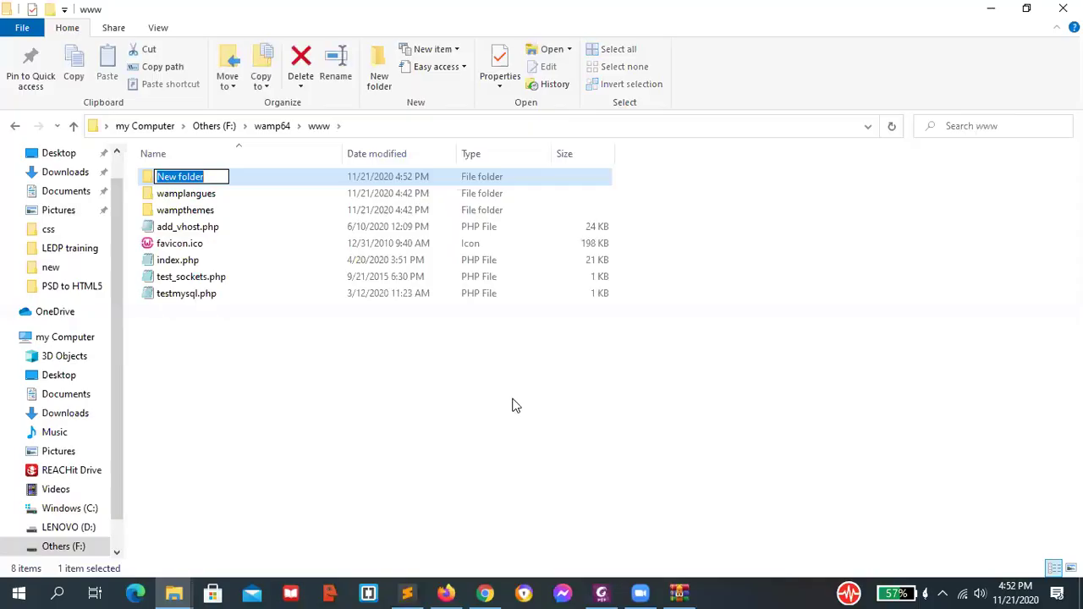
{"action": "type", "text": "po"}
{"action": "key", "text": "BackSpace"}
{"action": "type", "text": "roject1"}
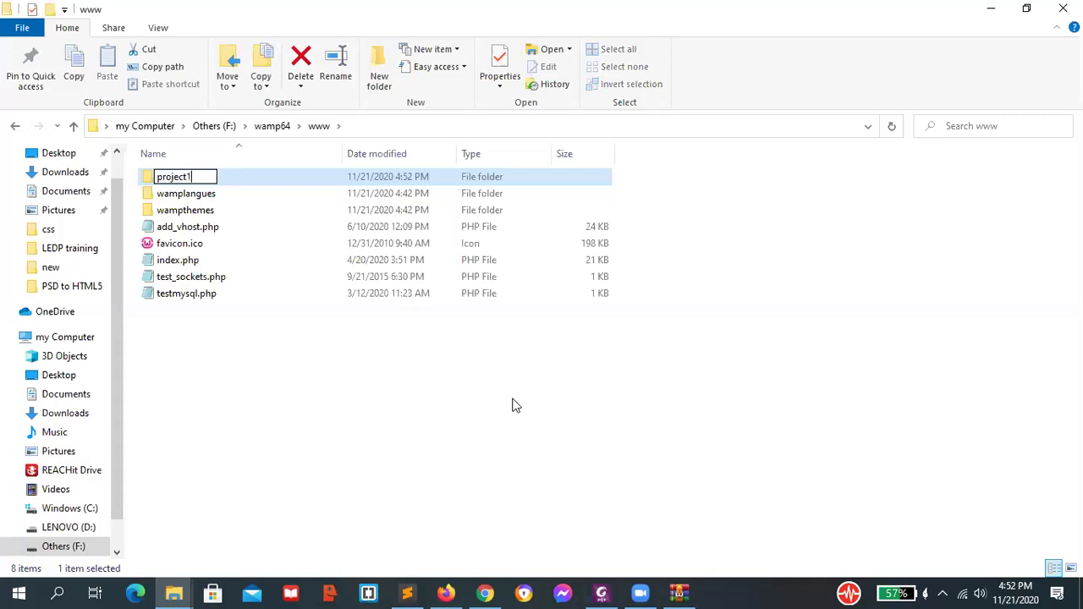
{"action": "key", "text": "Return"}
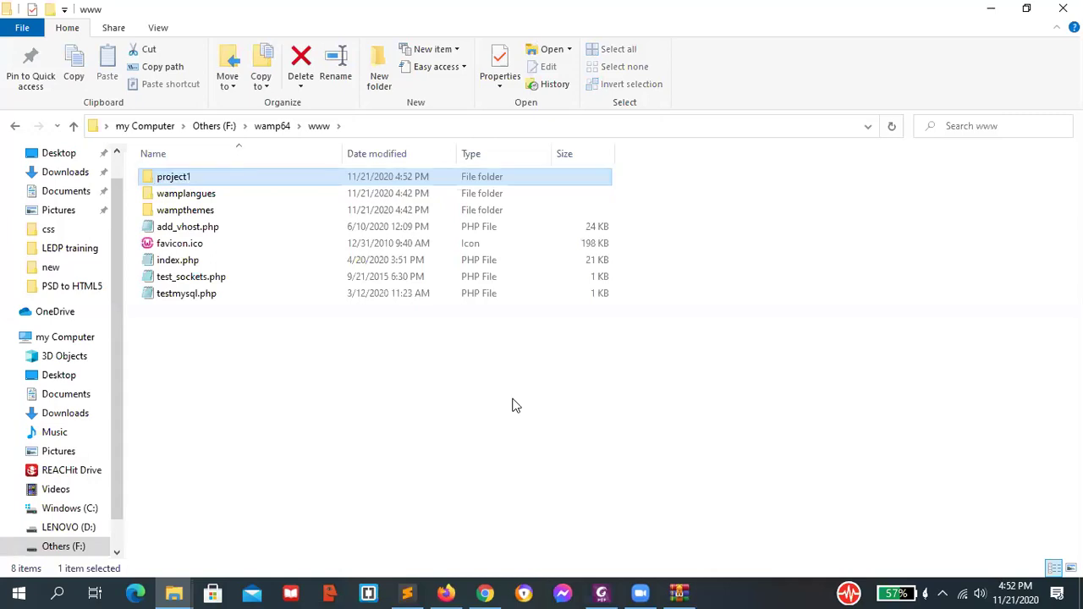
{"action": "left_click", "coordinate": [516, 406]}
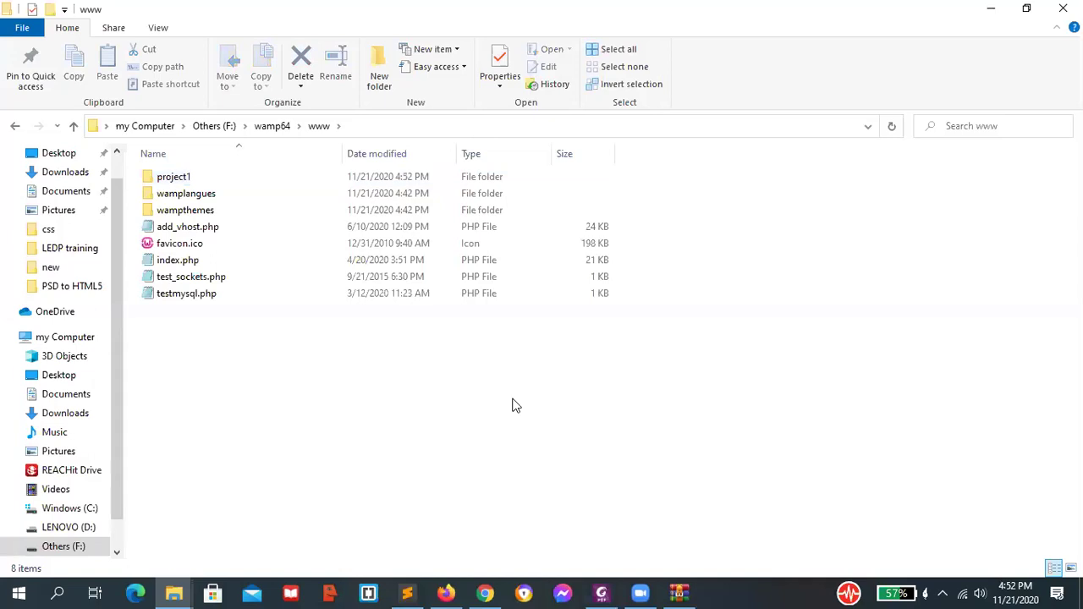
{"action": "double_click", "coordinate": [185, 176]}
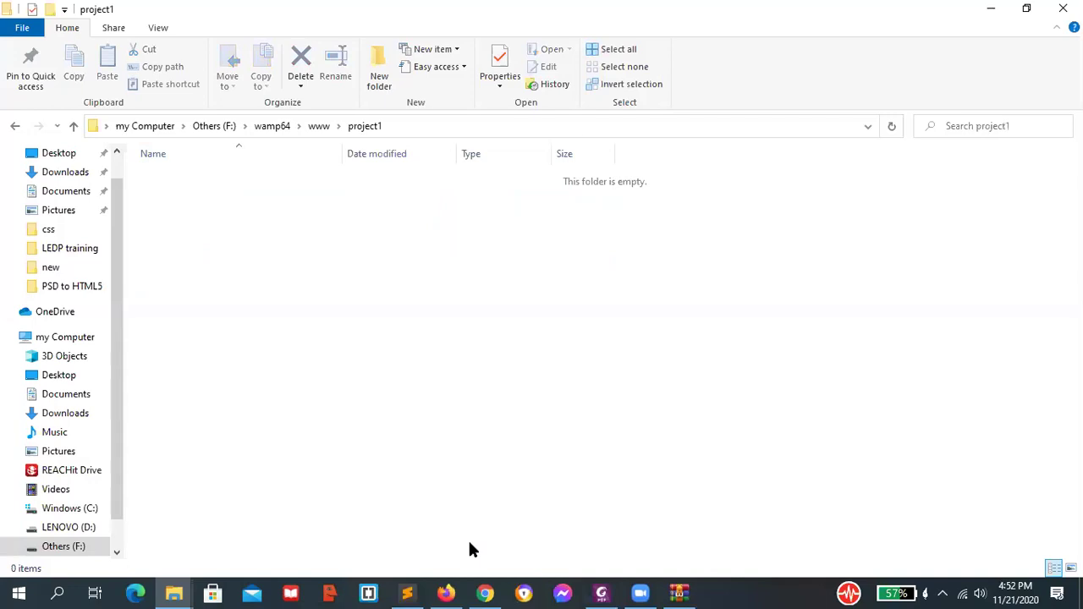
Start the 64-bit WampServer download and open the Visual C++ redistributable link from its warning
{"action": "left_click", "coordinate": [484, 594]}
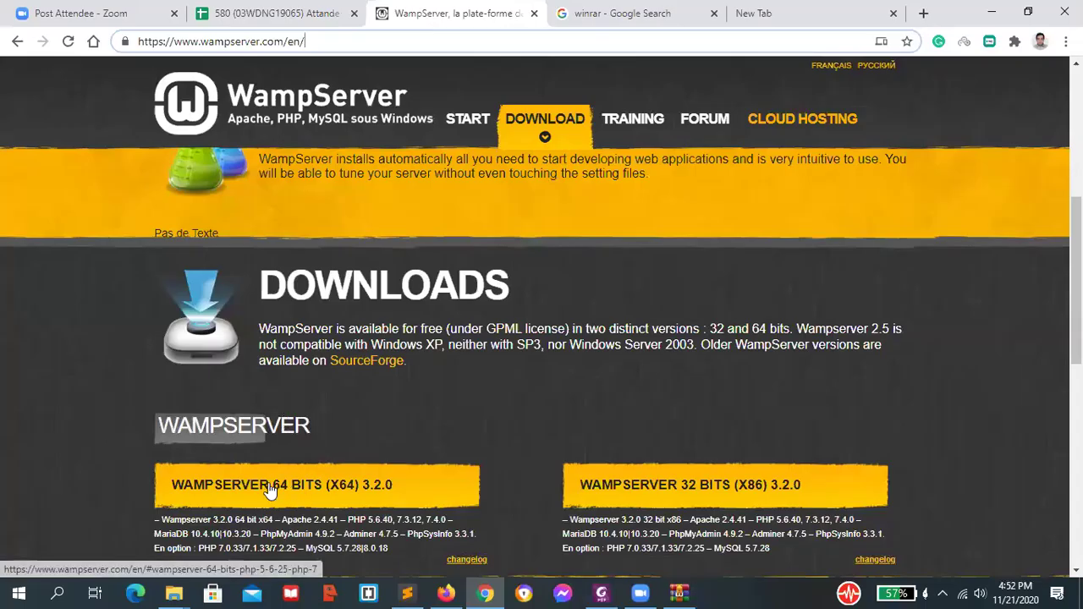
{"action": "left_click", "coordinate": [270, 484]}
{"action": "scroll", "coordinate": [367, 431], "scroll_direction": "down", "scroll_amount": 3}
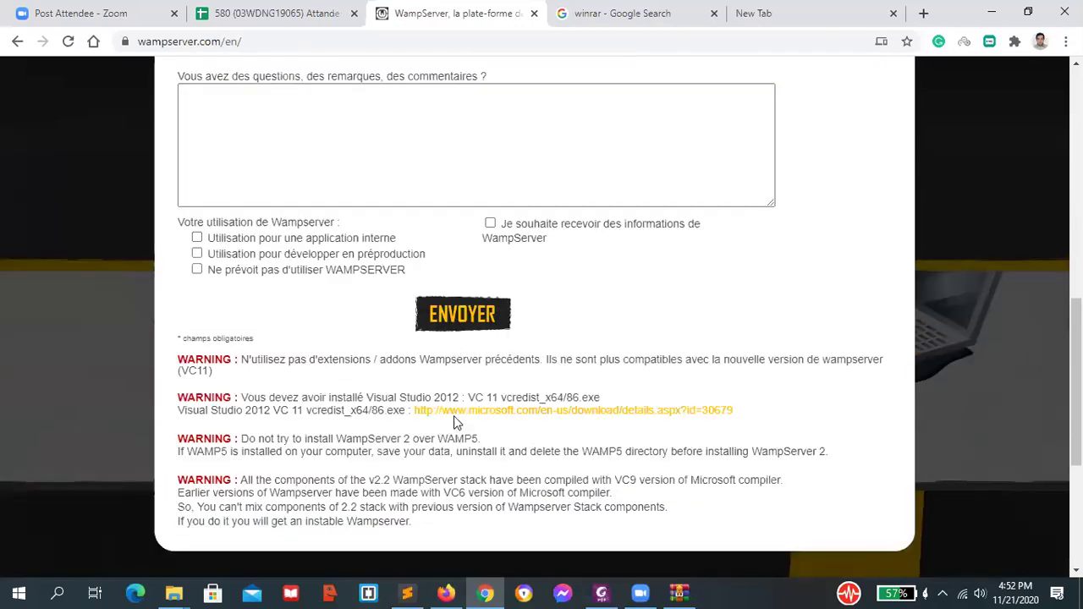
{"action": "scroll", "coordinate": [164, 358], "scroll_direction": "down", "scroll_amount": 1}
{"action": "scroll", "coordinate": [193, 355], "scroll_direction": "up", "scroll_amount": 3}
{"action": "scroll", "coordinate": [193, 355], "scroll_direction": "down", "scroll_amount": 3}
{"action": "left_click_drag", "start_coordinate": [180, 278], "coordinate": [733, 331]}
{"action": "left_click", "coordinate": [363, 343]}
{"action": "left_click_drag", "start_coordinate": [302, 331], "coordinate": [414, 332]}
{"action": "left_click", "coordinate": [500, 332]}
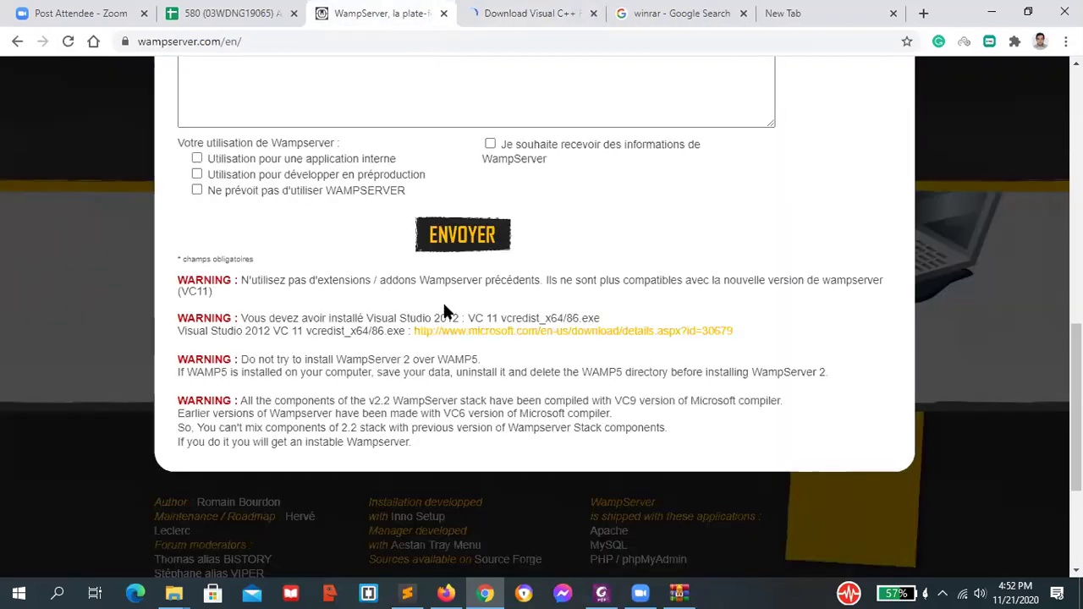
Compare the Microsoft download tab with the VC11 warning, then close the Microsoft tab
{"action": "left_click", "coordinate": [578, 17]}
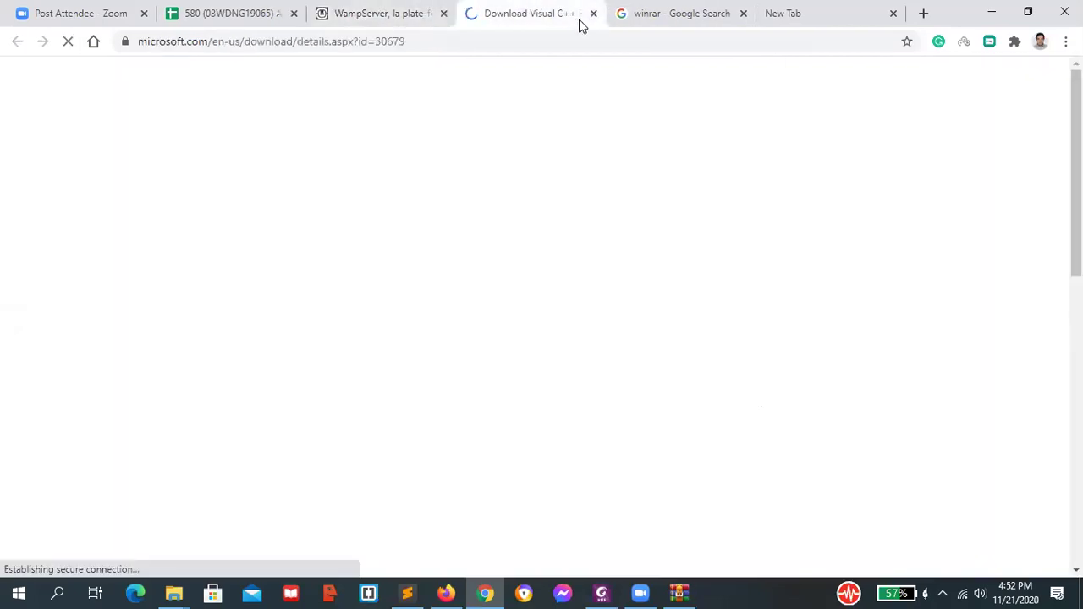
{"action": "left_click", "coordinate": [406, 10]}
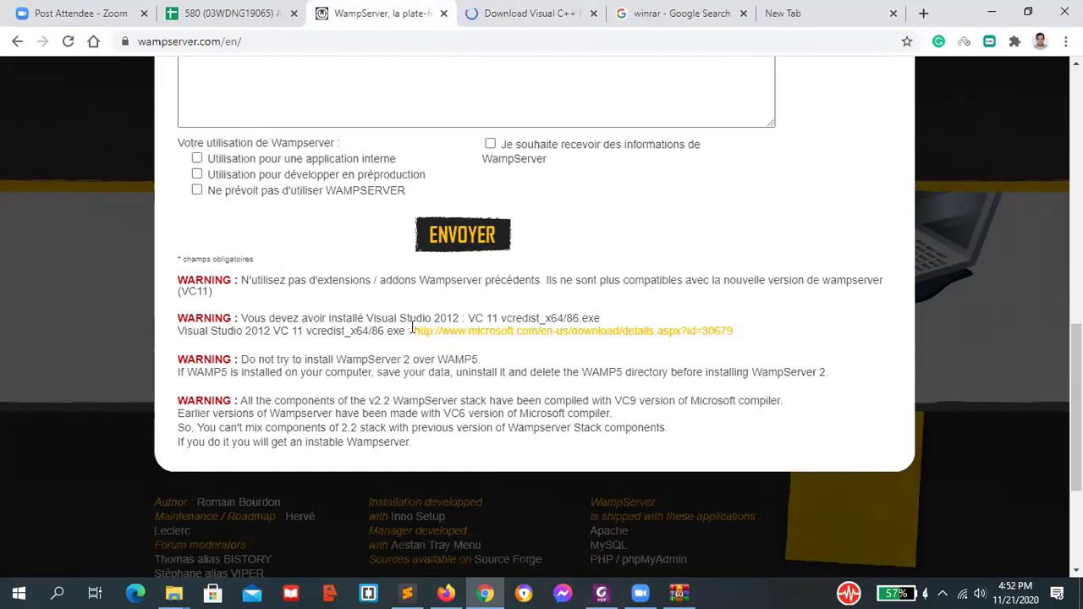
{"action": "triple_click", "coordinate": [412, 327]}
{"action": "left_click", "coordinate": [418, 340]}
{"action": "left_click_drag", "start_coordinate": [412, 330], "coordinate": [177, 318]}
{"action": "left_click", "coordinate": [758, 338]}
{"action": "left_click", "coordinate": [575, 15]}
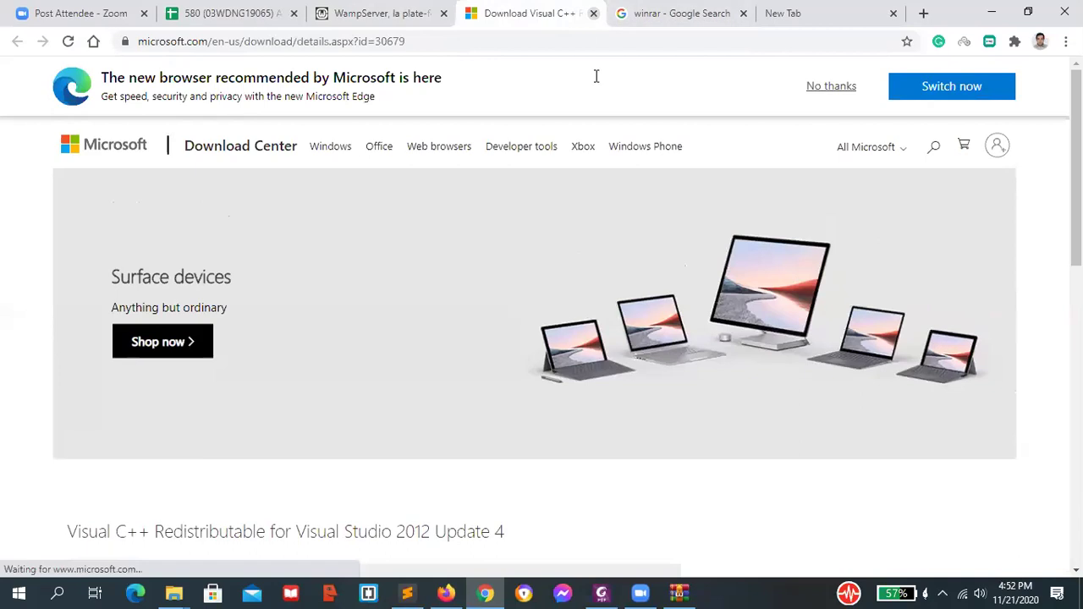
{"action": "key", "text": "ctrl+w"}
Reread the direct download link and the Visual Studio 2012 vcredist_x64/86.exe warning
{"action": "scroll", "coordinate": [440, 395], "scroll_direction": "up", "scroll_amount": 4}
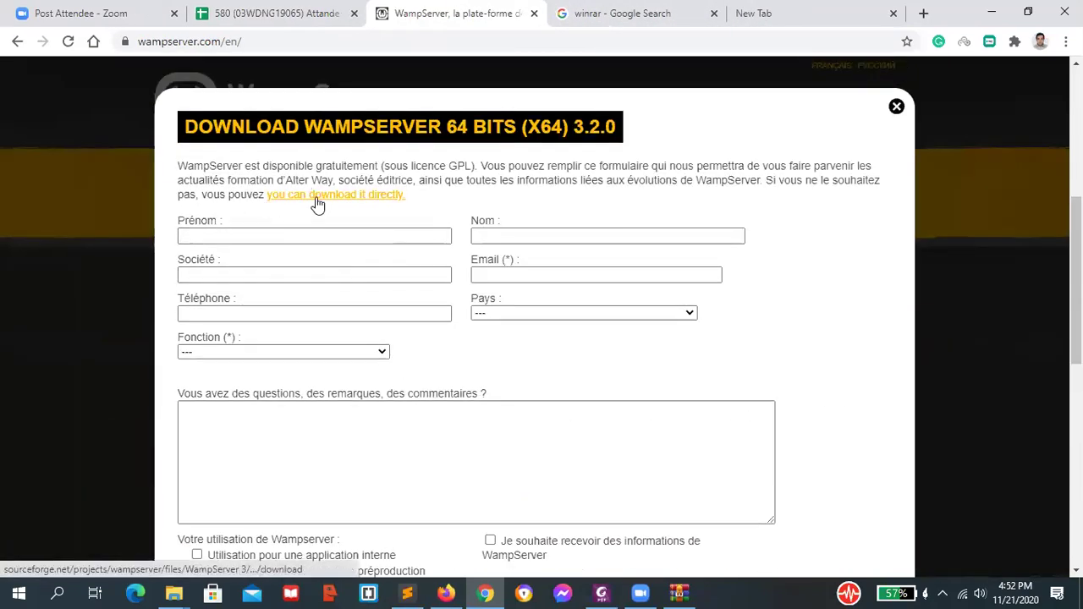
{"action": "left_click_drag", "start_coordinate": [412, 195], "coordinate": [267, 196]}
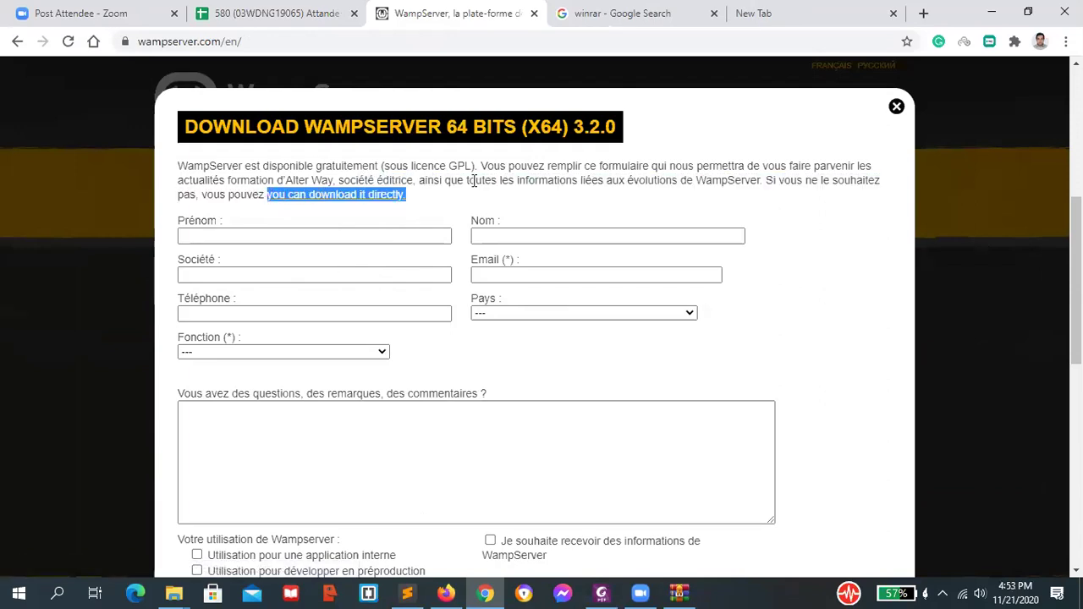
{"action": "left_click", "coordinate": [458, 203]}
{"action": "scroll", "coordinate": [425, 254], "scroll_direction": "down", "scroll_amount": 5}
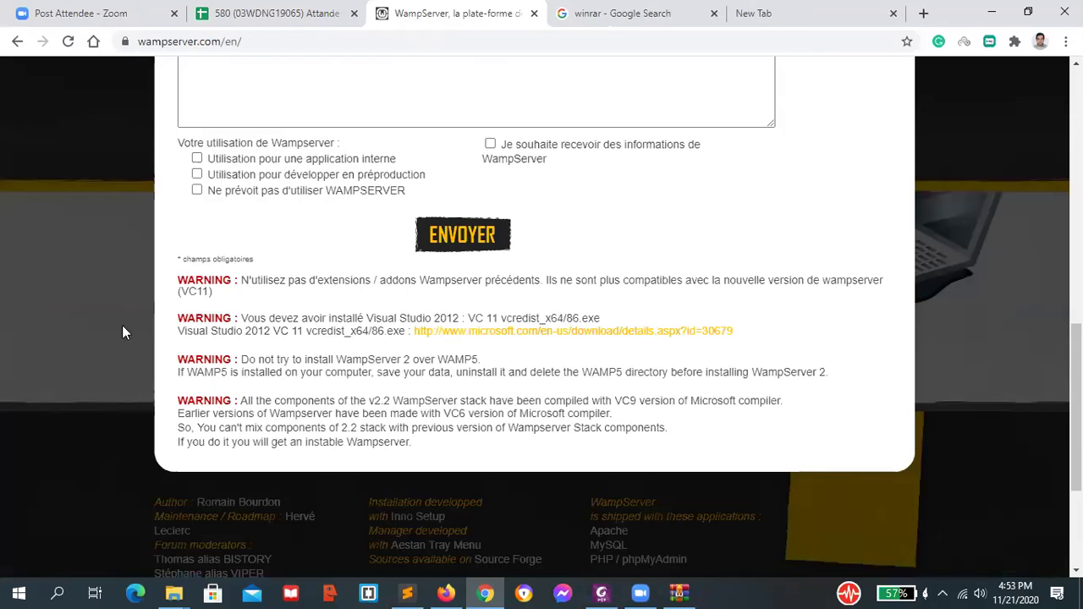
{"action": "triple_click", "coordinate": [608, 327]}
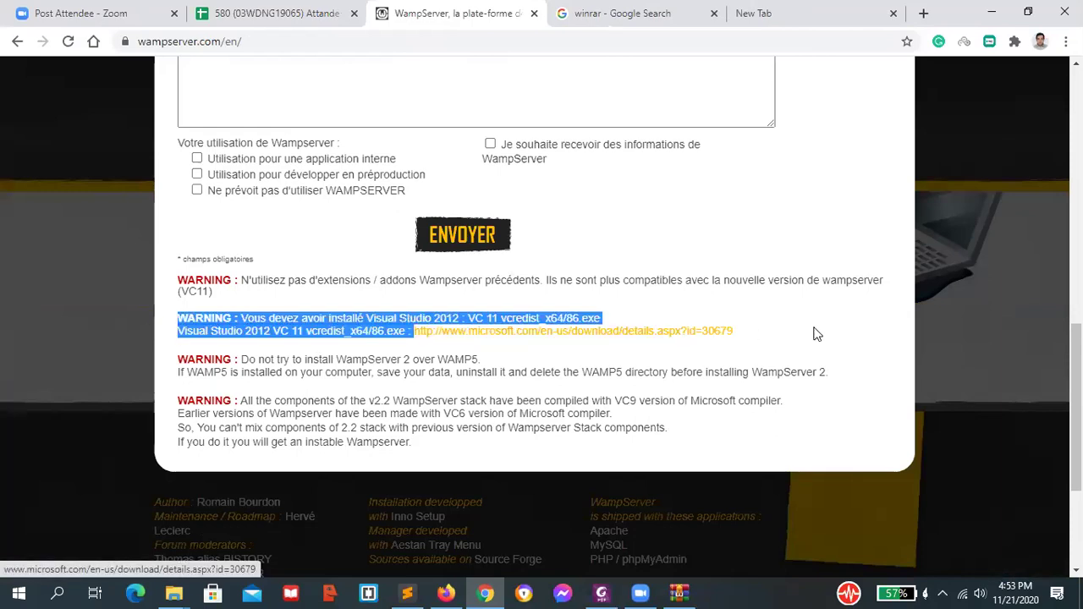
{"action": "left_click", "coordinate": [506, 318]}
{"action": "left_click_drag", "start_coordinate": [550, 318], "coordinate": [615, 321]}
{"action": "triple_click", "coordinate": [425, 330]}
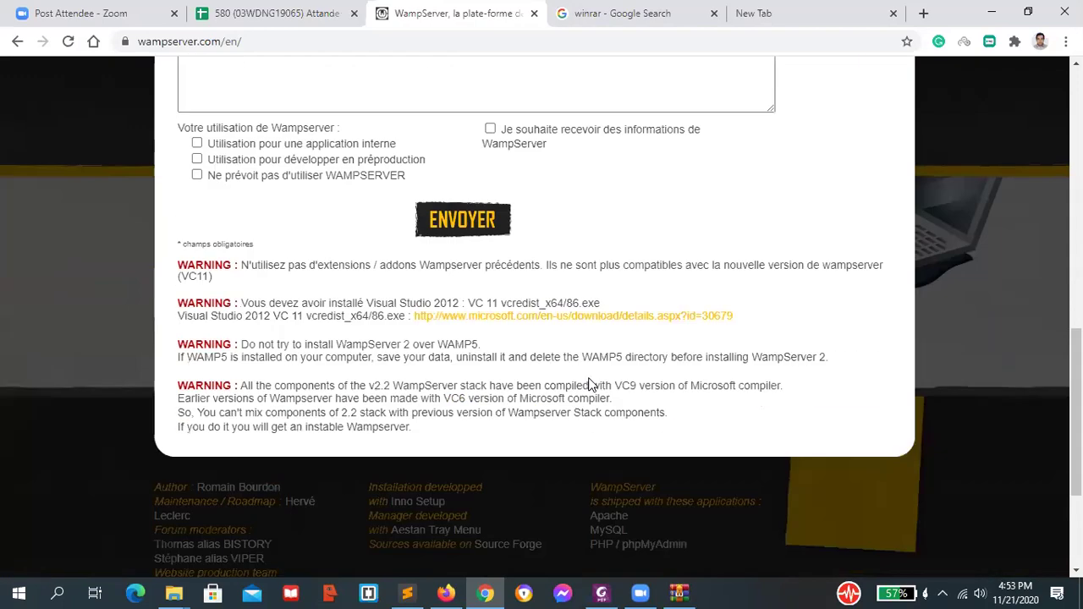
{"action": "scroll", "coordinate": [591, 385], "scroll_direction": "down", "scroll_amount": 1}
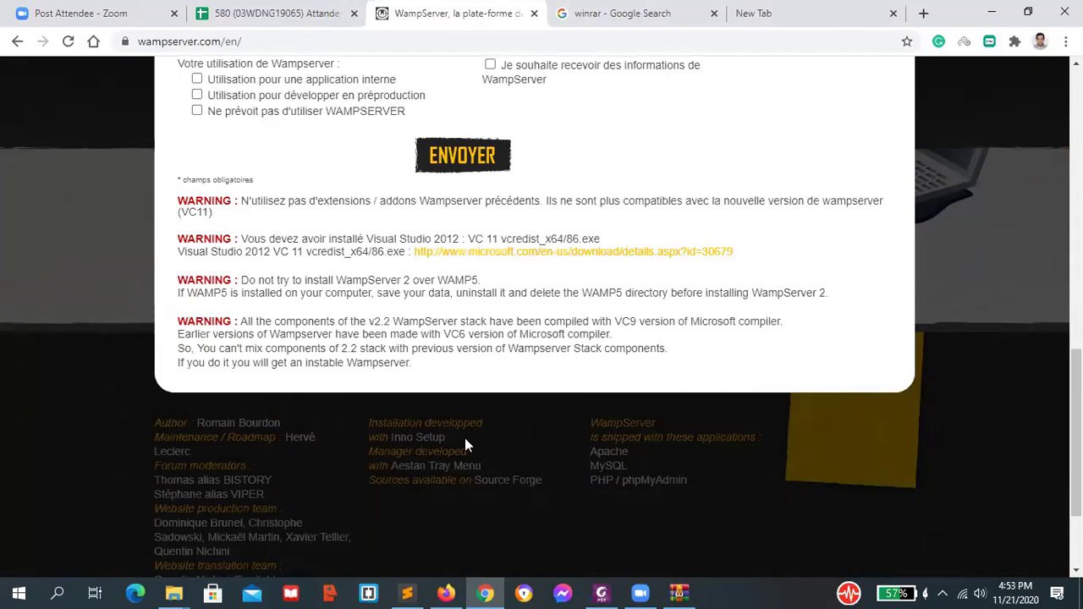
{"action": "mouse_move", "coordinate": [174, 592]}
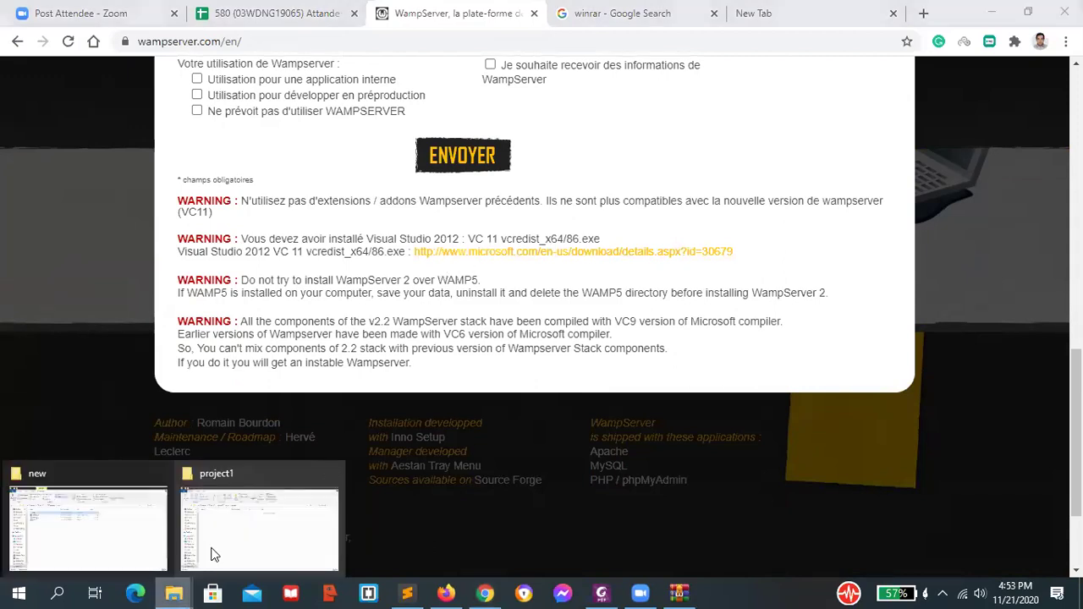
{"action": "left_click", "coordinate": [254, 524]}
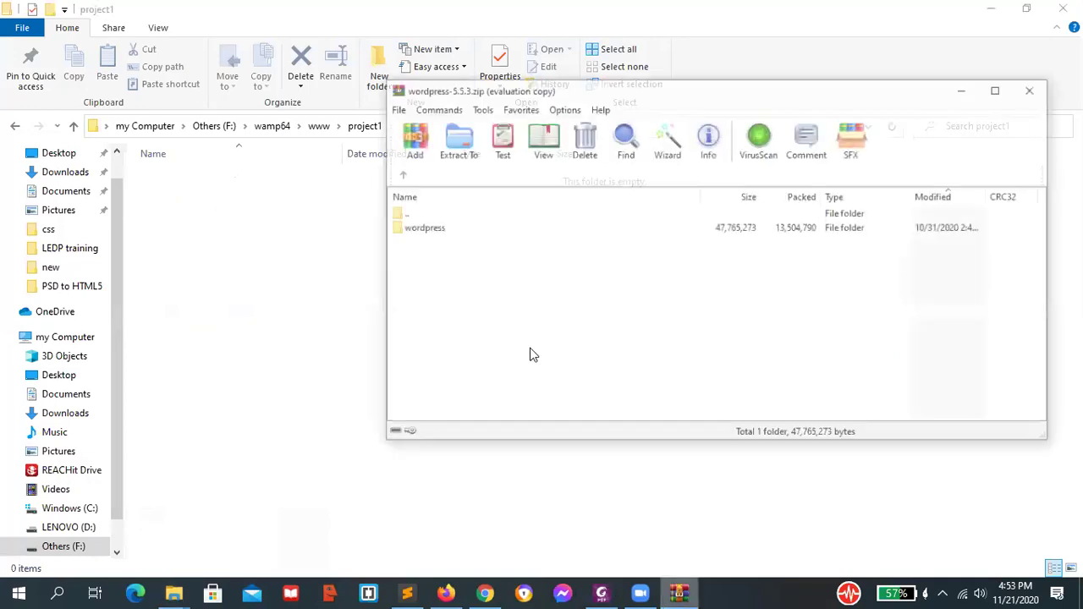
{"action": "left_click_drag", "start_coordinate": [418, 207], "coordinate": [254, 263]}
{"action": "left_click", "coordinate": [73, 125]}
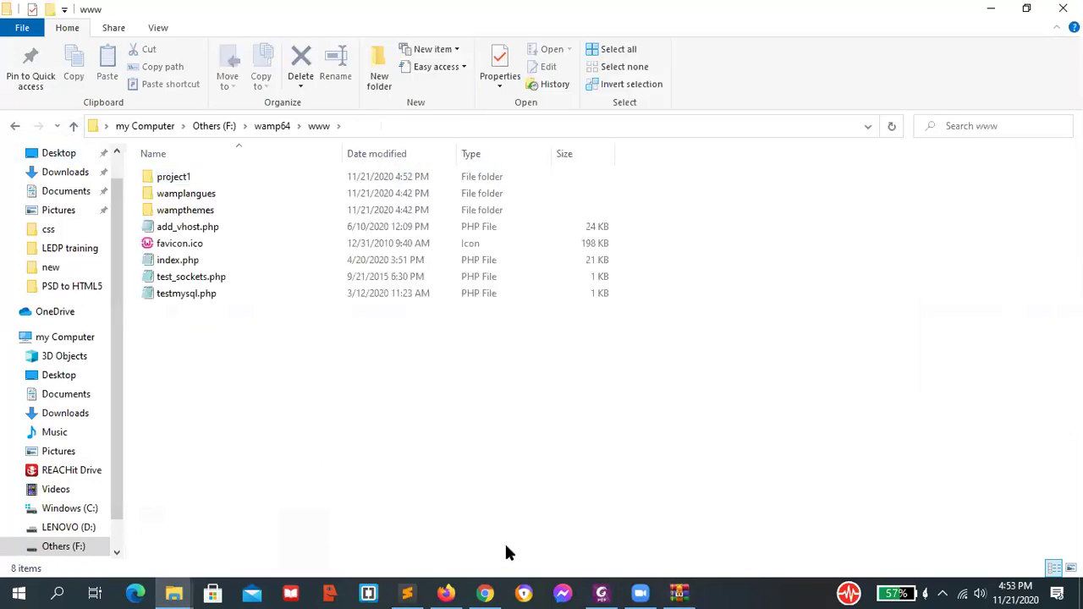
{"action": "key", "text": "alt+Tab"}
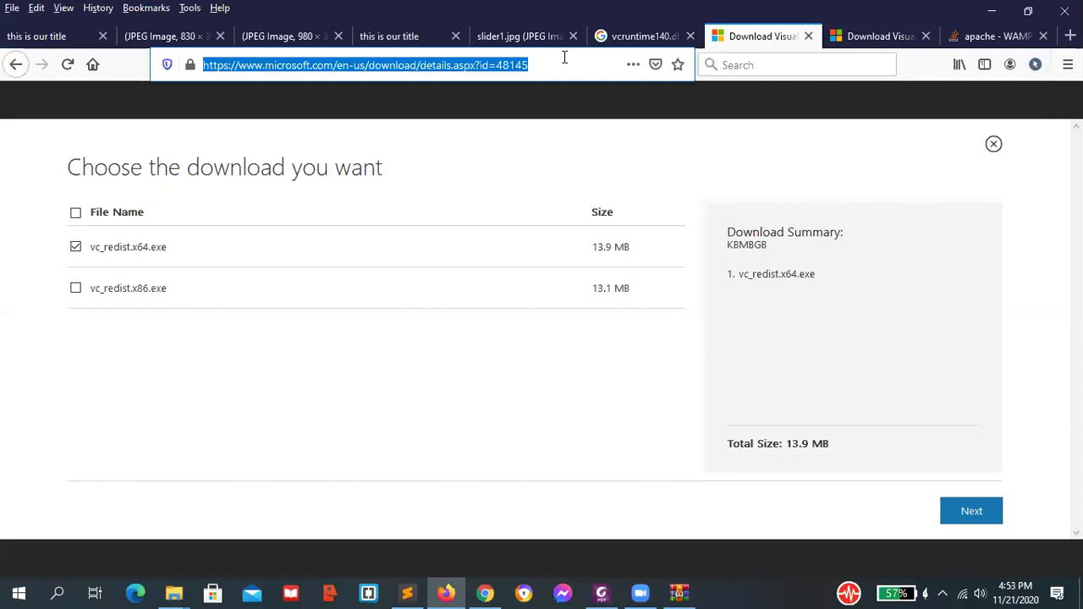
Load localhost in Firefox and reload the WampServer homepage
{"action": "type", "text": "loc"}
{"action": "key", "text": "BackSpace"}
{"action": "key", "text": "BackSpace"}
{"action": "key", "text": "BackSpace"}
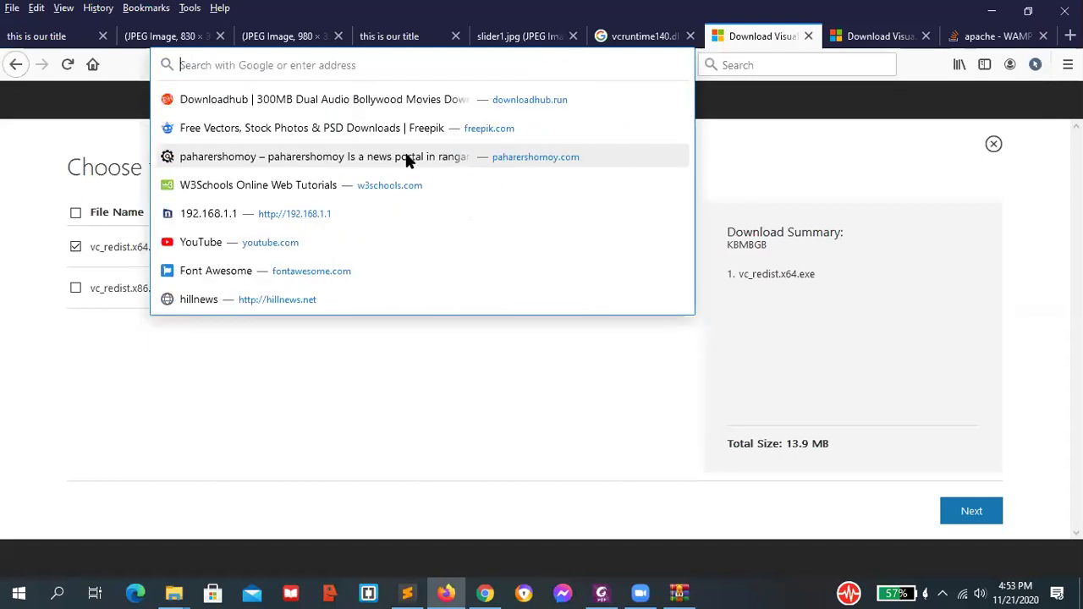
{"action": "type", "text": "local"}
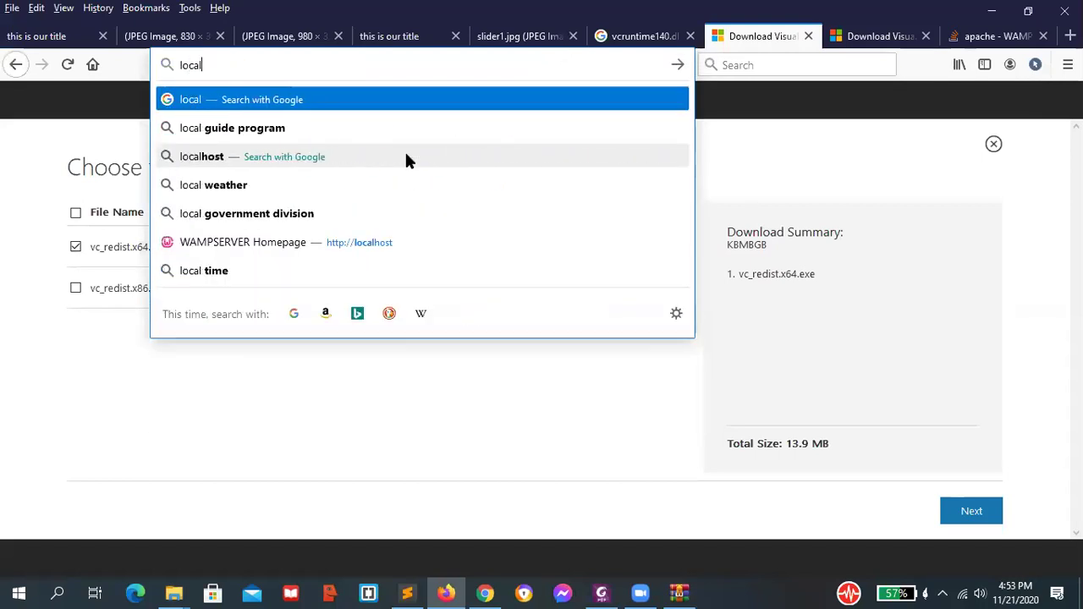
{"action": "type", "text": "ser"}
{"action": "key", "text": "BackSpace"}
{"action": "key", "text": "BackSpace"}
{"action": "key", "text": "BackSpace"}
{"action": "key", "text": "BackSpace"}
{"action": "key", "text": "BackSpace"}
{"action": "key", "text": "BackSpace"}
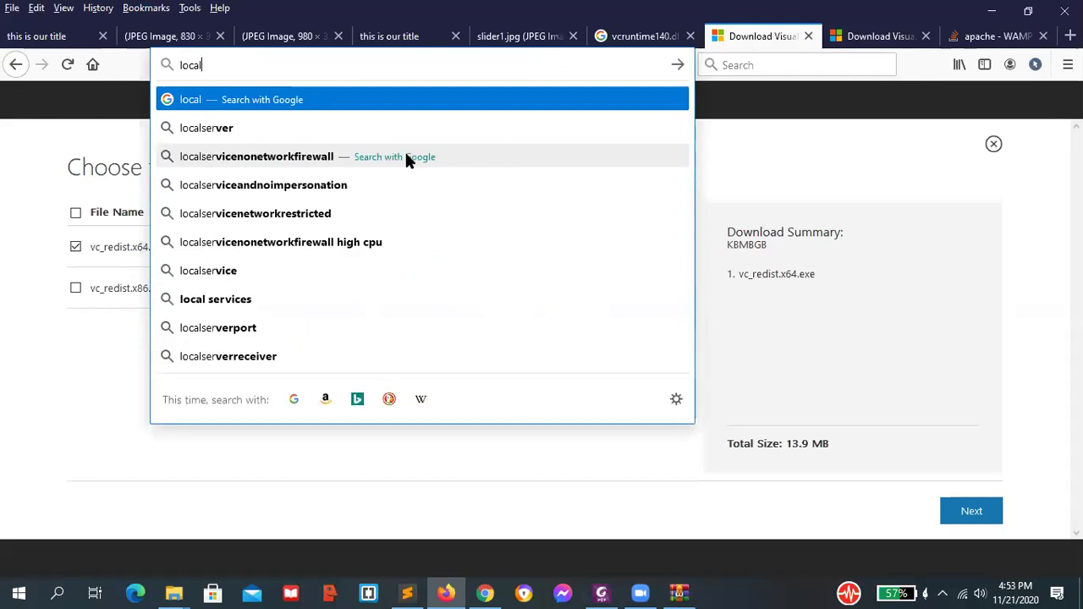
{"action": "key", "text": "BackSpace"}
{"action": "key", "text": "BackSpace"}
{"action": "type", "text": "loca"}
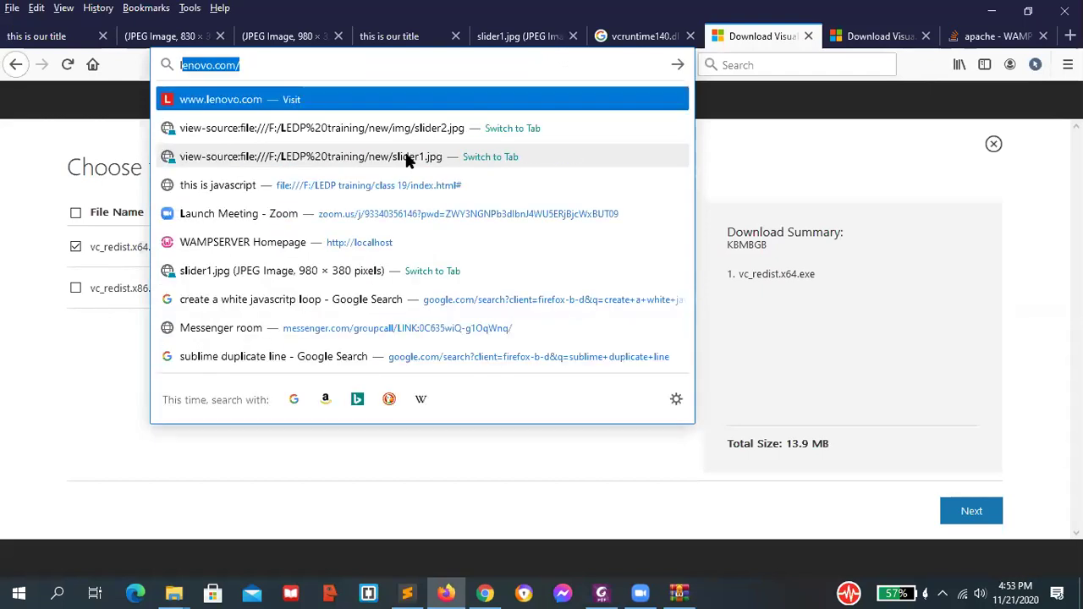
{"action": "type", "text": "lhost"}
{"action": "key", "text": "Return"}
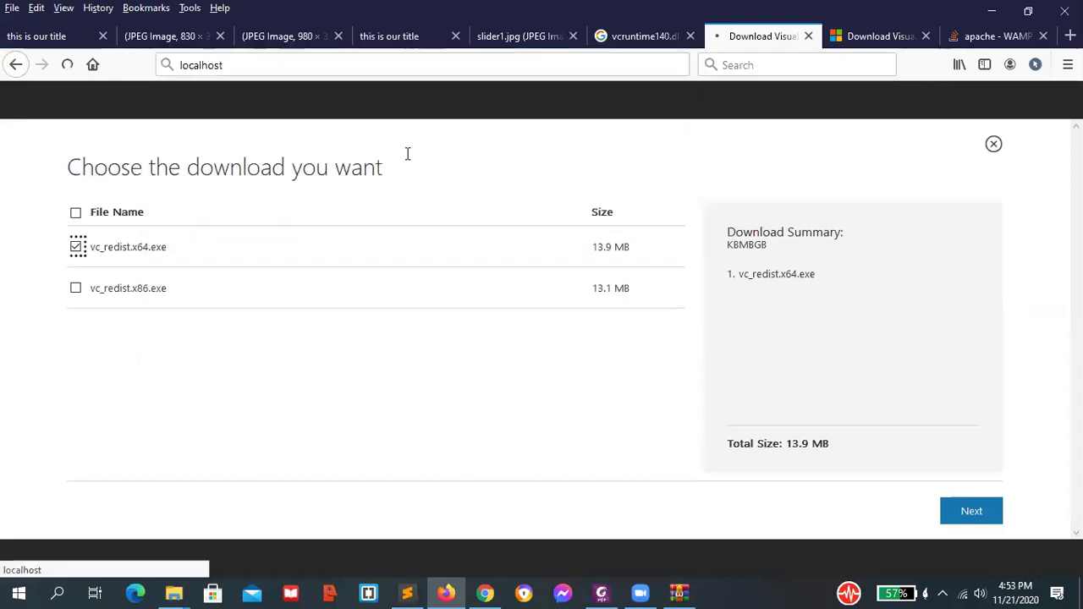
{"action": "scroll", "coordinate": [339, 506], "scroll_direction": "down", "scroll_amount": 2}
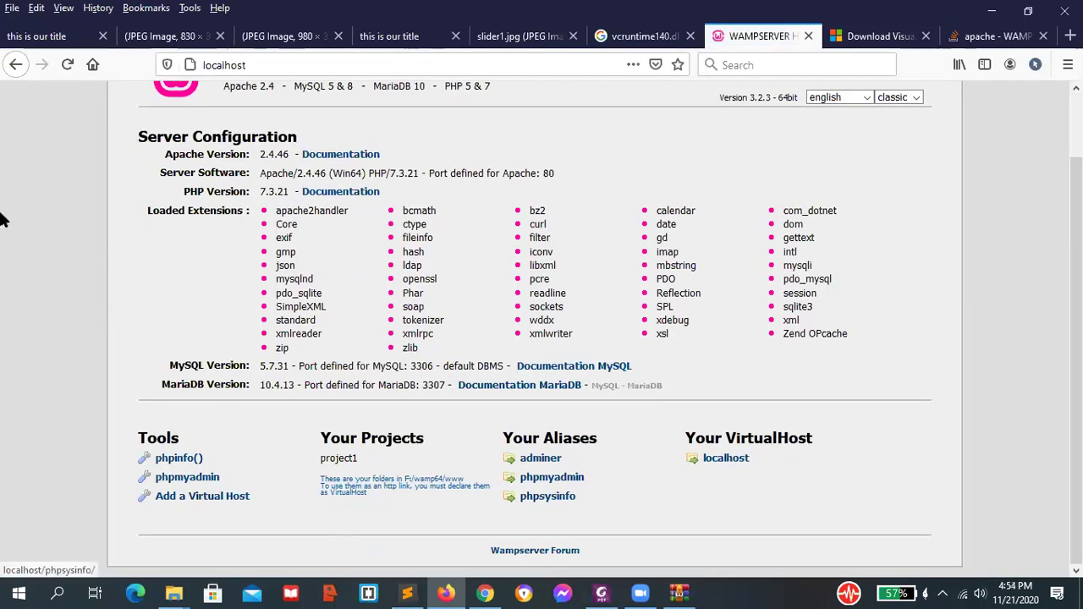
{"action": "left_click", "coordinate": [67, 73]}
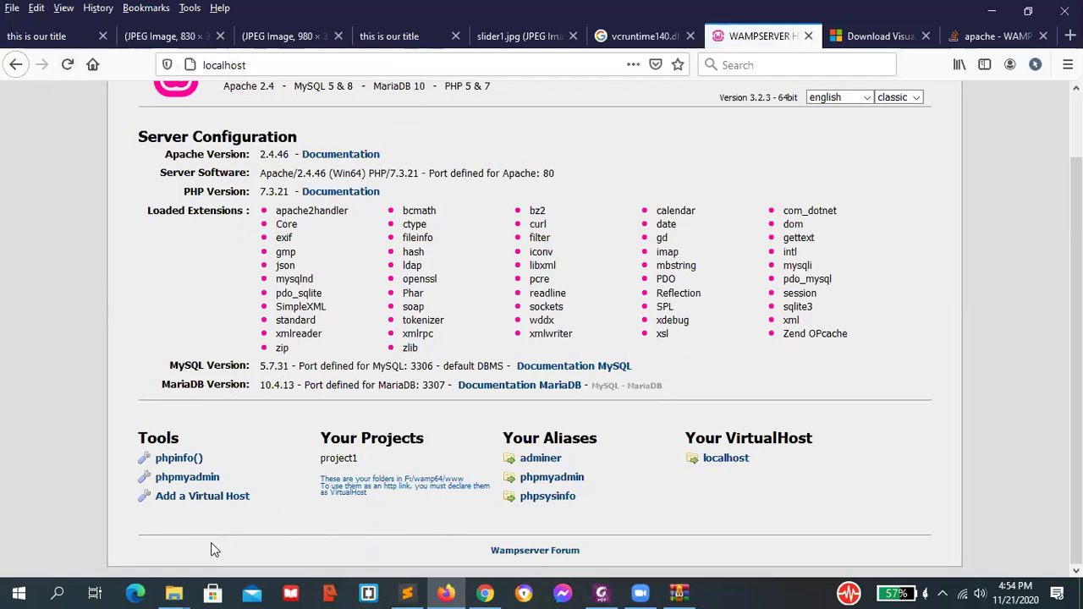
Check the www folder, then open the localhost virtual host link under Your Projects
{"action": "left_click", "coordinate": [174, 593]}
{"action": "left_click", "coordinate": [254, 528]}
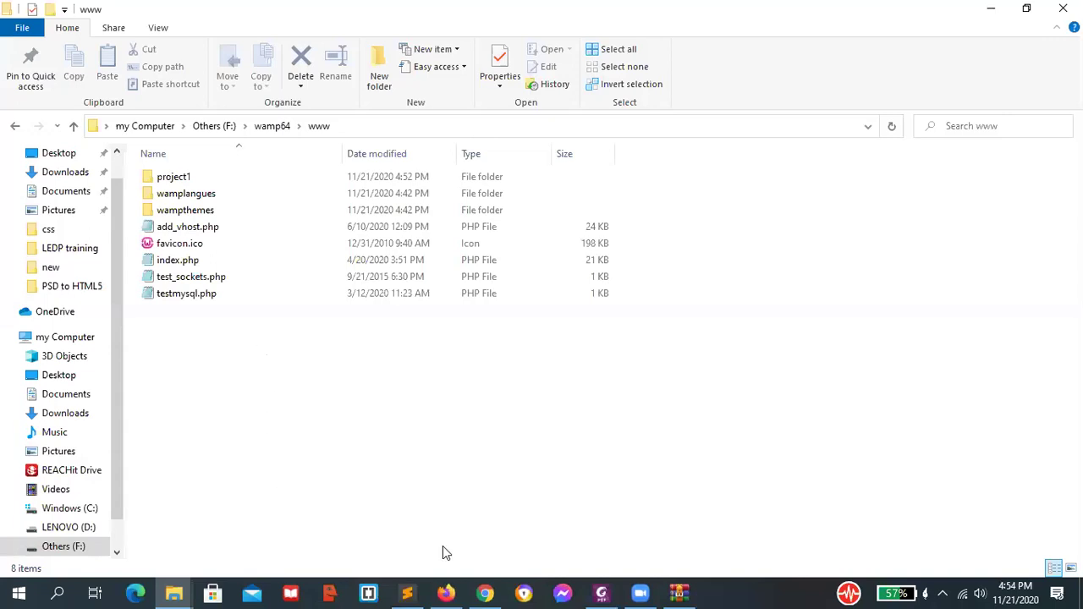
{"action": "left_click", "coordinate": [446, 593]}
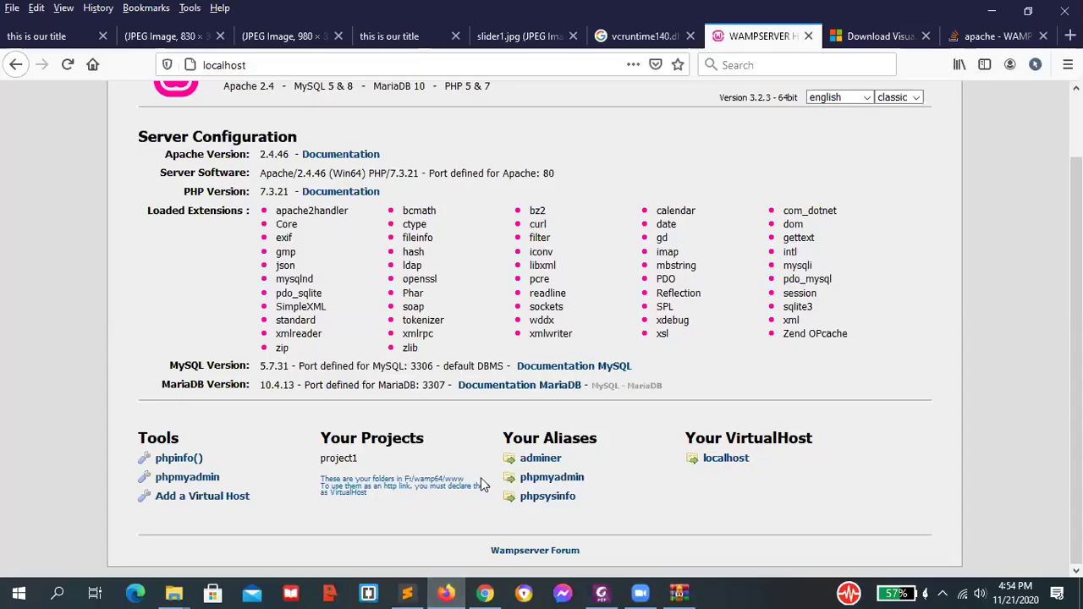
{"action": "left_click_drag", "start_coordinate": [480, 477], "coordinate": [385, 465]}
{"action": "left_click", "coordinate": [372, 470]}
{"action": "left_click", "coordinate": [726, 461]}
{"action": "key", "text": "alt+Tab"}
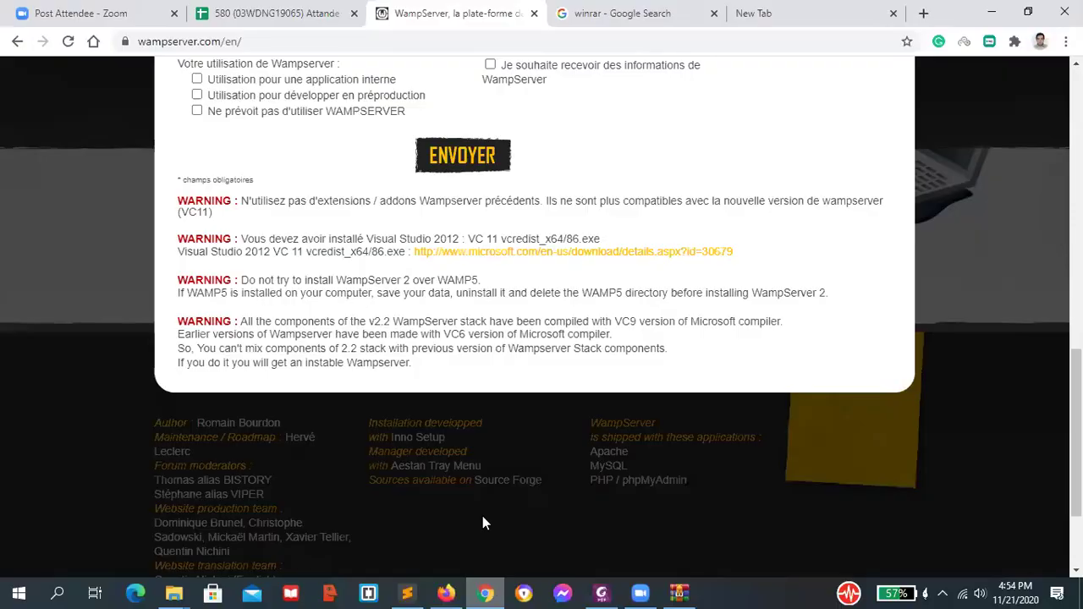
Enter 1 in cell Z58 for entry 53 on the Graphic Design attendance sheet
{"action": "key", "text": "ctrl+shift+Tab"}
{"action": "left_click", "coordinate": [509, 326]}
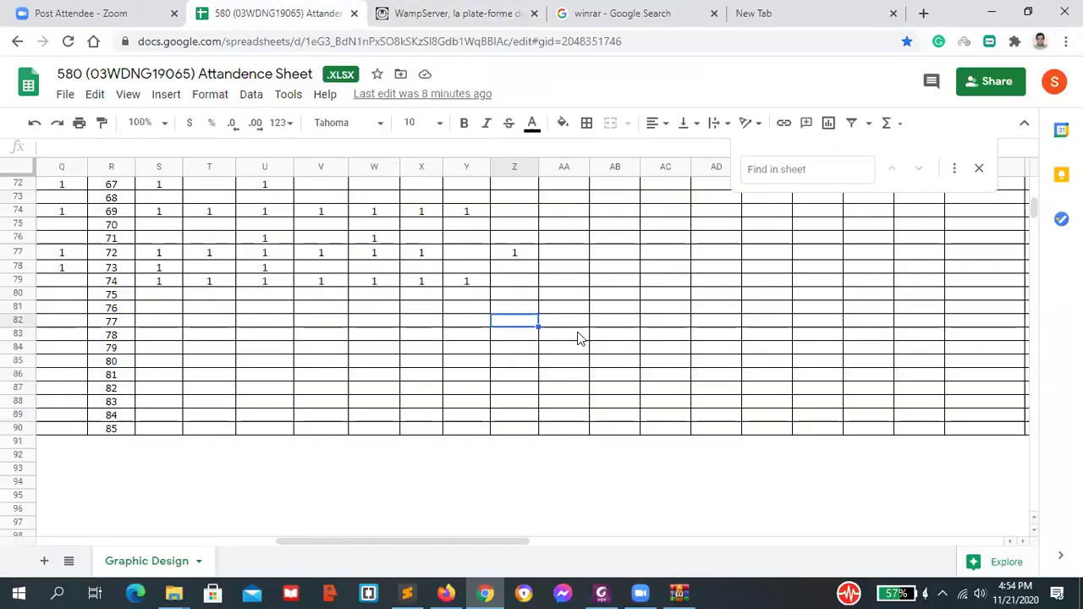
{"action": "left_click", "coordinate": [580, 336]}
{"action": "scroll", "coordinate": [530, 335], "scroll_direction": "up", "scroll_amount": 5}
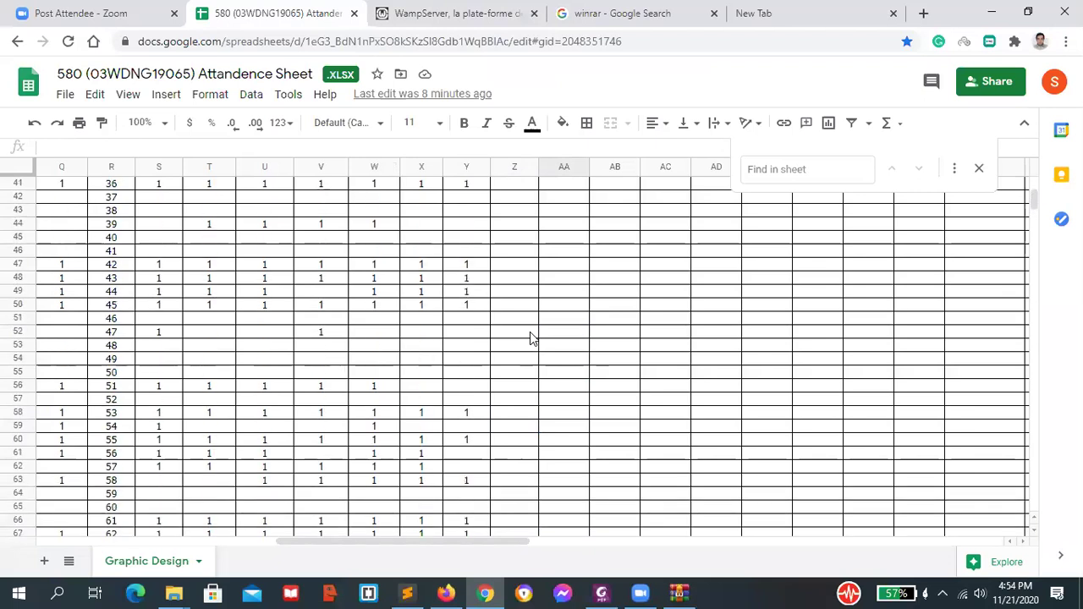
{"action": "scroll", "coordinate": [529, 335], "scroll_direction": "up", "scroll_amount": 1}
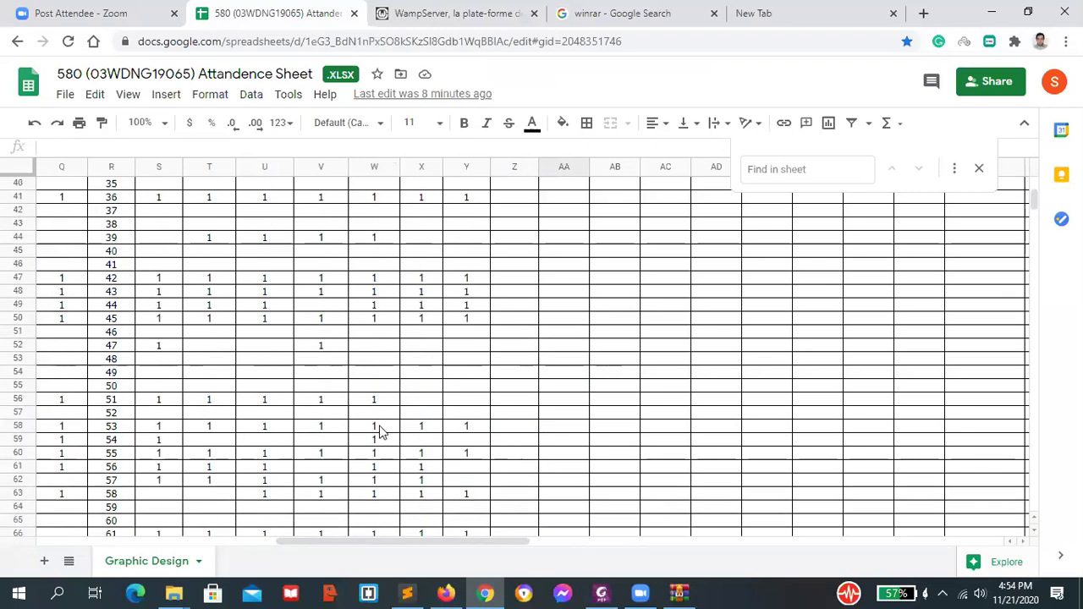
{"action": "left_click", "coordinate": [502, 430]}
{"action": "type", "text": "1"}
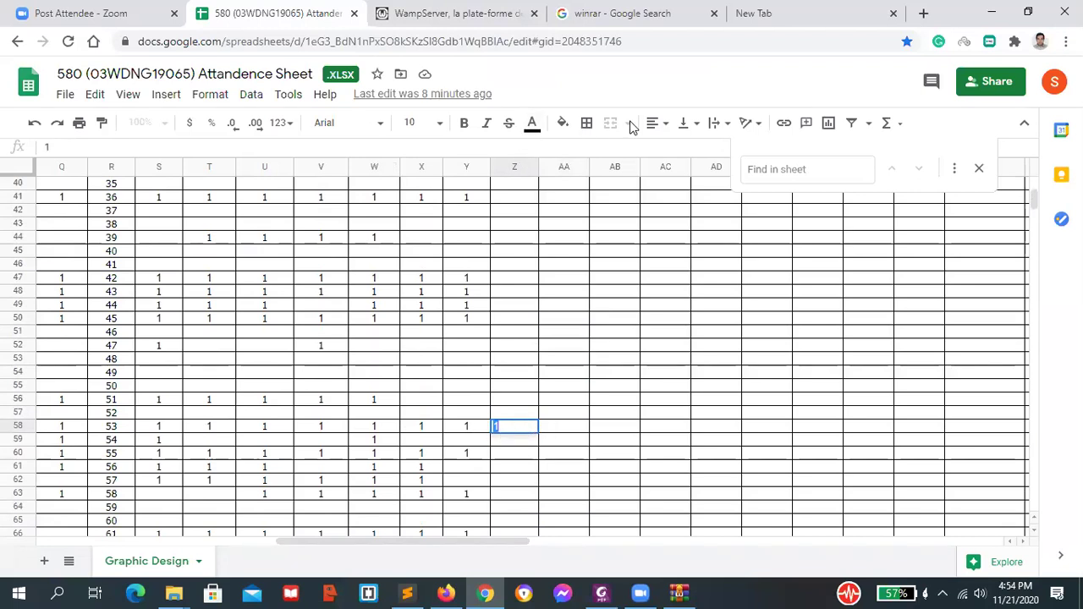
{"action": "left_click", "coordinate": [609, 332]}
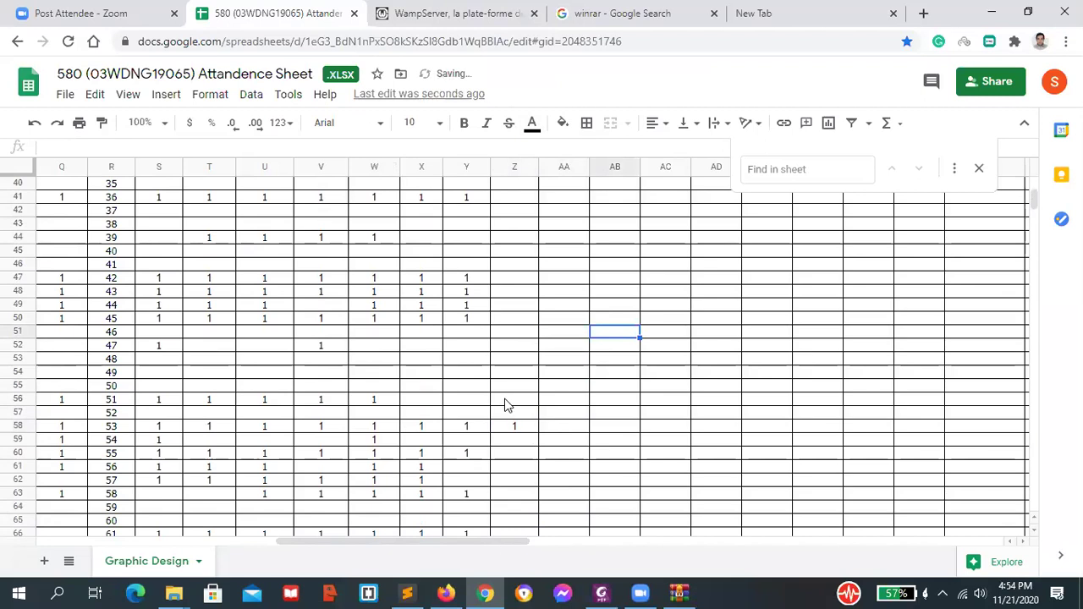
{"action": "left_click_drag", "start_coordinate": [397, 541], "coordinate": [150, 546]}
{"action": "scroll", "coordinate": [209, 481], "scroll_direction": "down", "scroll_amount": 5}
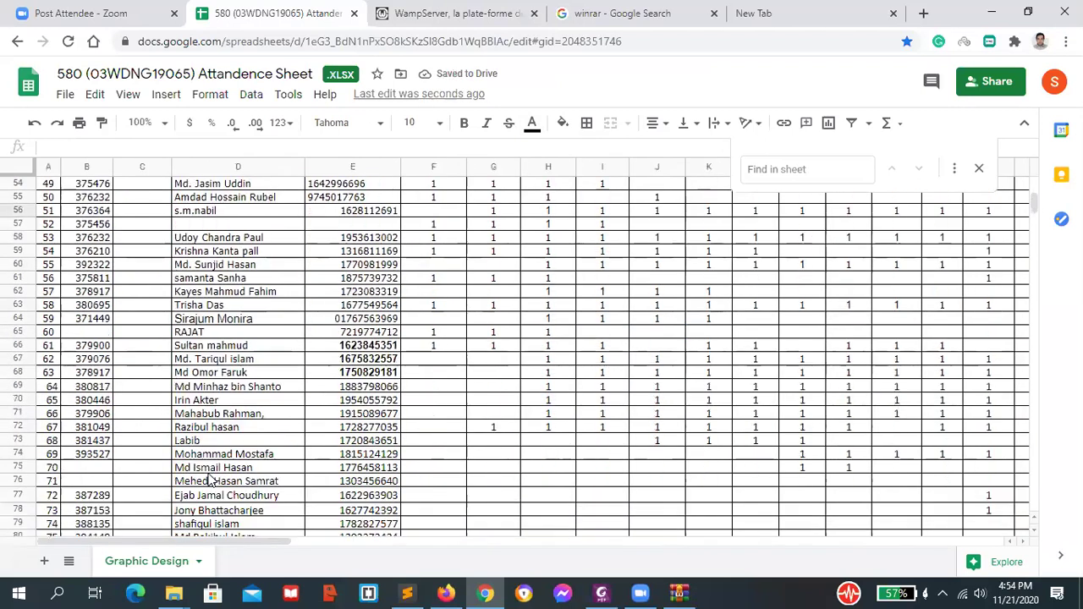
{"action": "scroll", "coordinate": [209, 481], "scroll_direction": "down", "scroll_amount": 1}
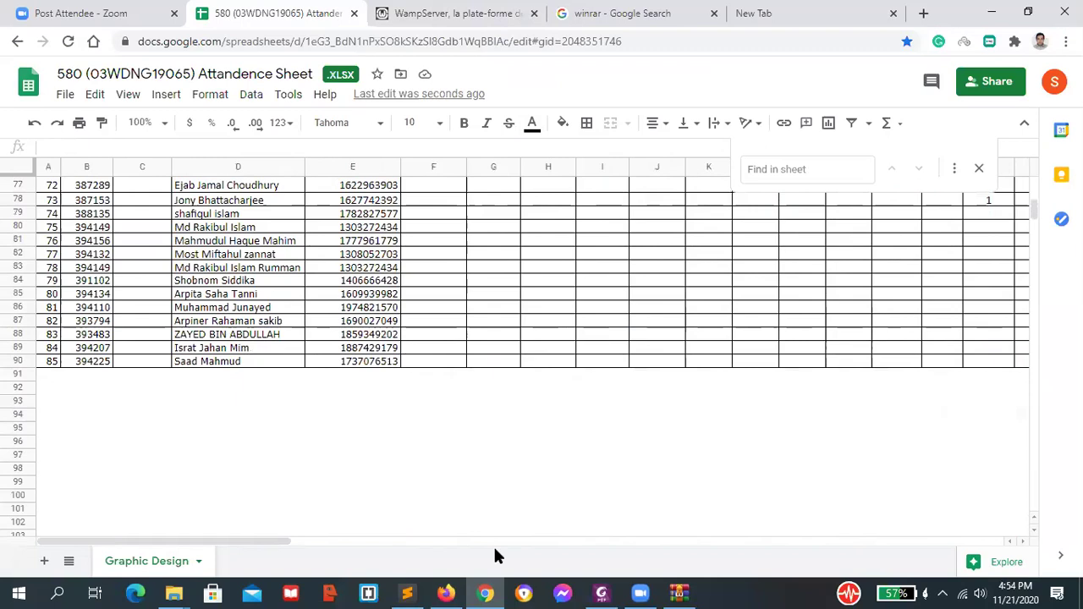
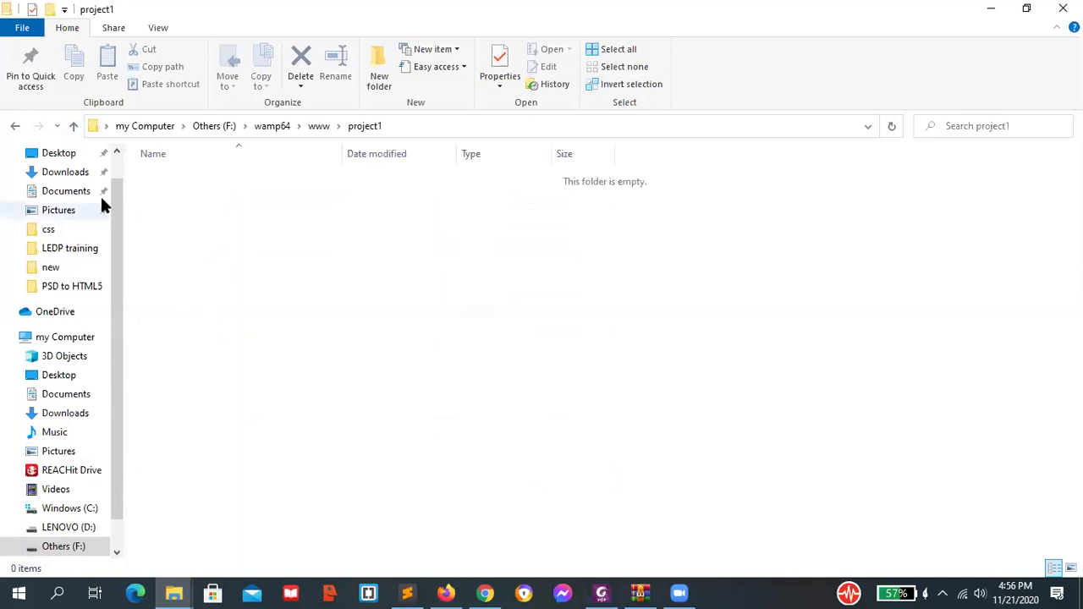
{"action": "left_click", "coordinate": [74, 126]}
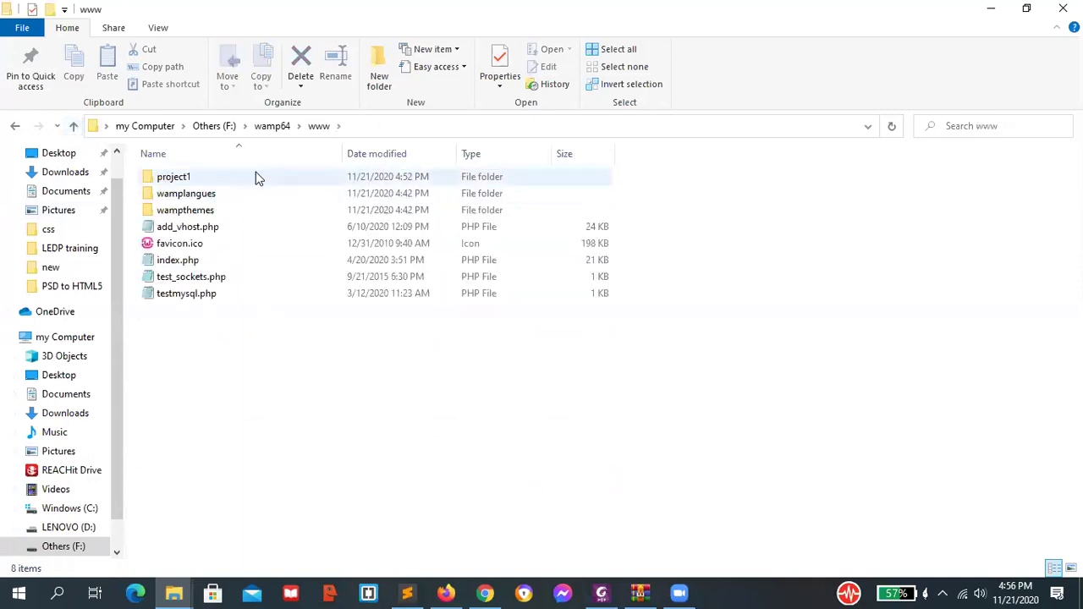
{"action": "double_click", "coordinate": [257, 176]}
{"action": "left_click", "coordinate": [639, 592]}
{"action": "left_click_drag", "start_coordinate": [396, 203], "coordinate": [250, 260]}
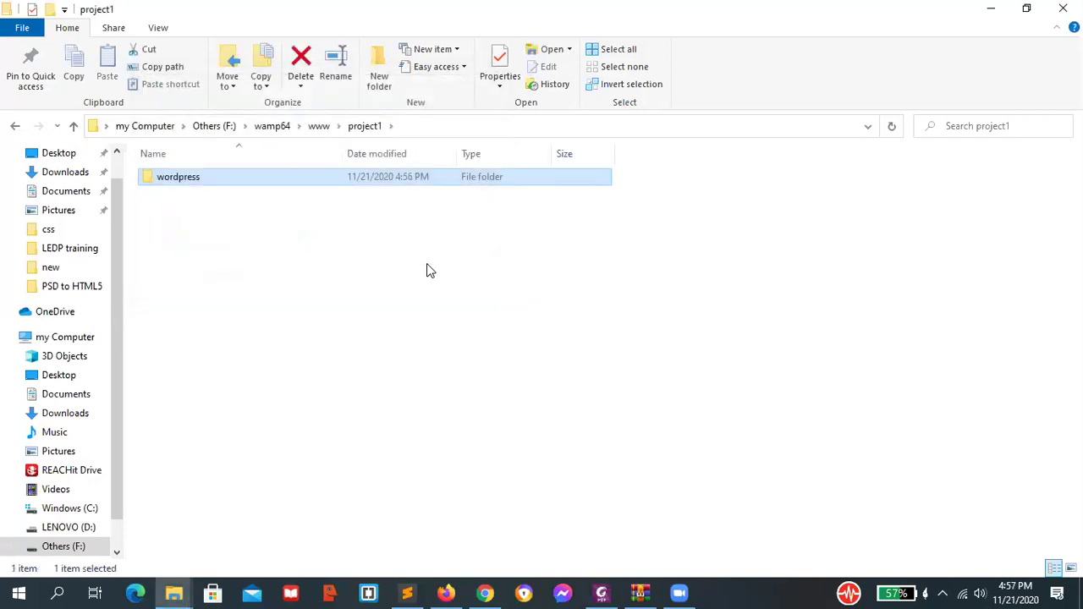
{"action": "left_click", "coordinate": [313, 215]}
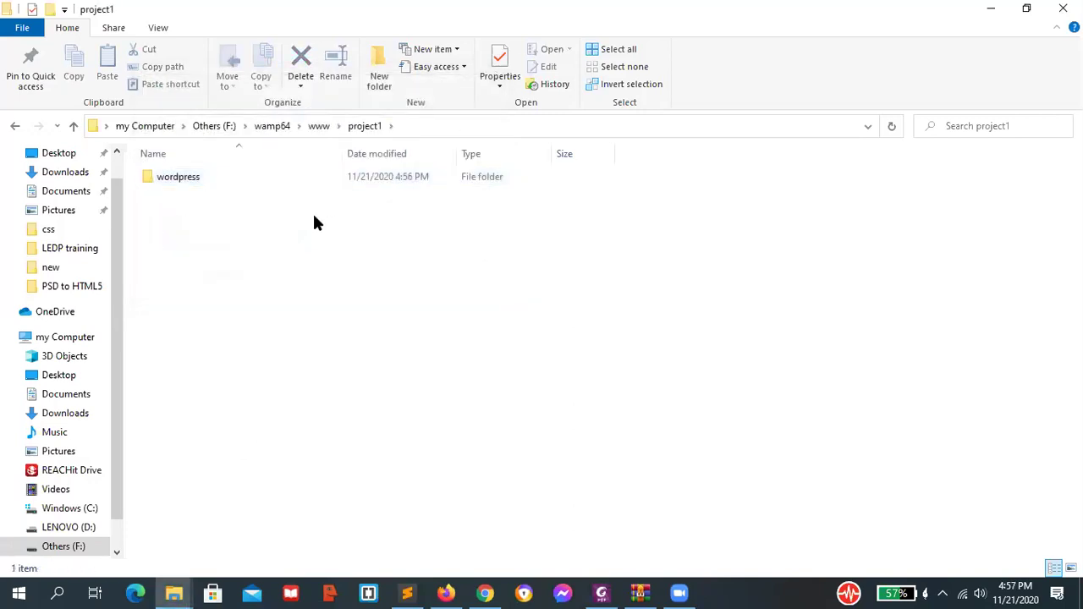
{"action": "left_click", "coordinate": [72, 125]}
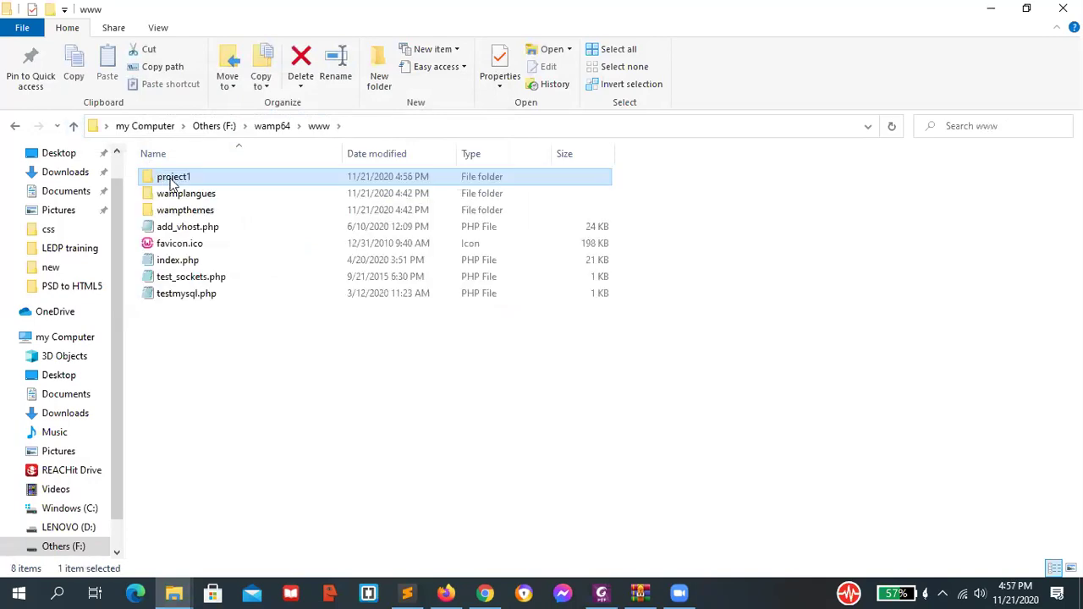
{"action": "double_click", "coordinate": [173, 178]}
{"action": "double_click", "coordinate": [177, 177]}
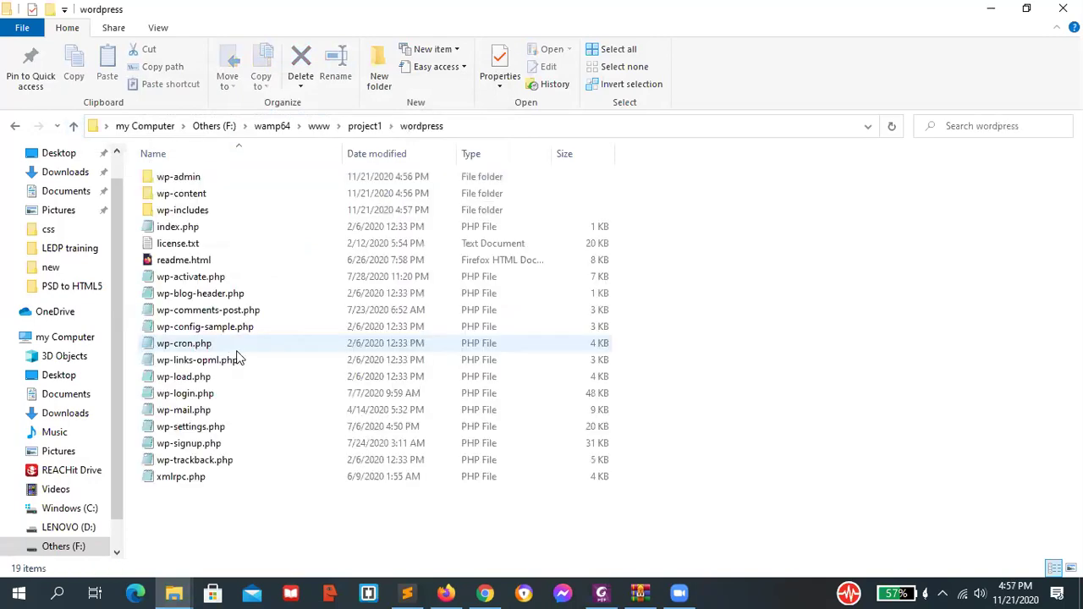
{"action": "key", "text": "ctrl+a"}
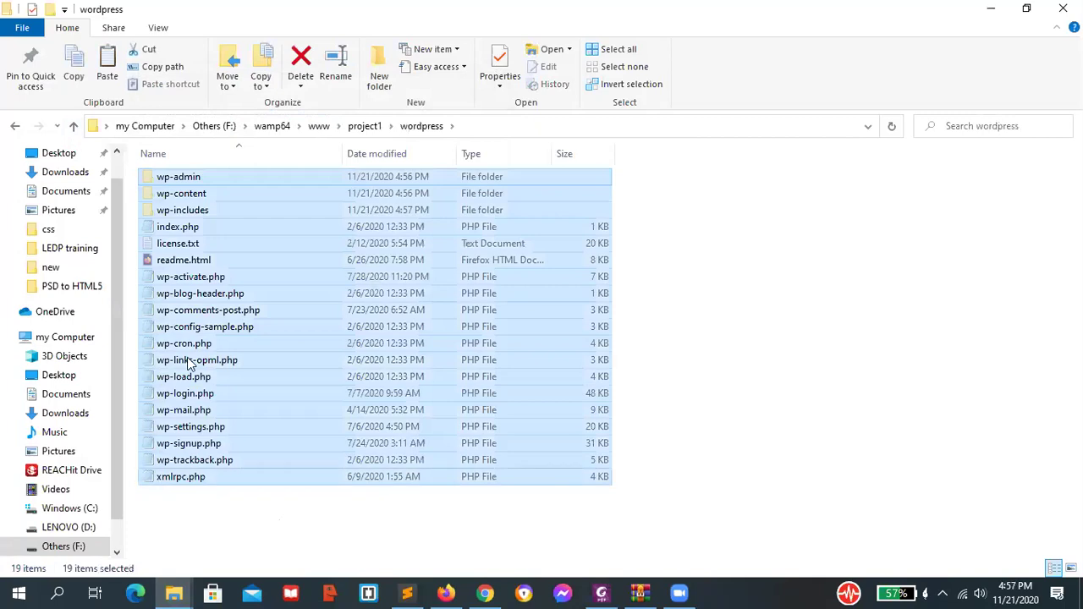
{"action": "left_click", "coordinate": [75, 127]}
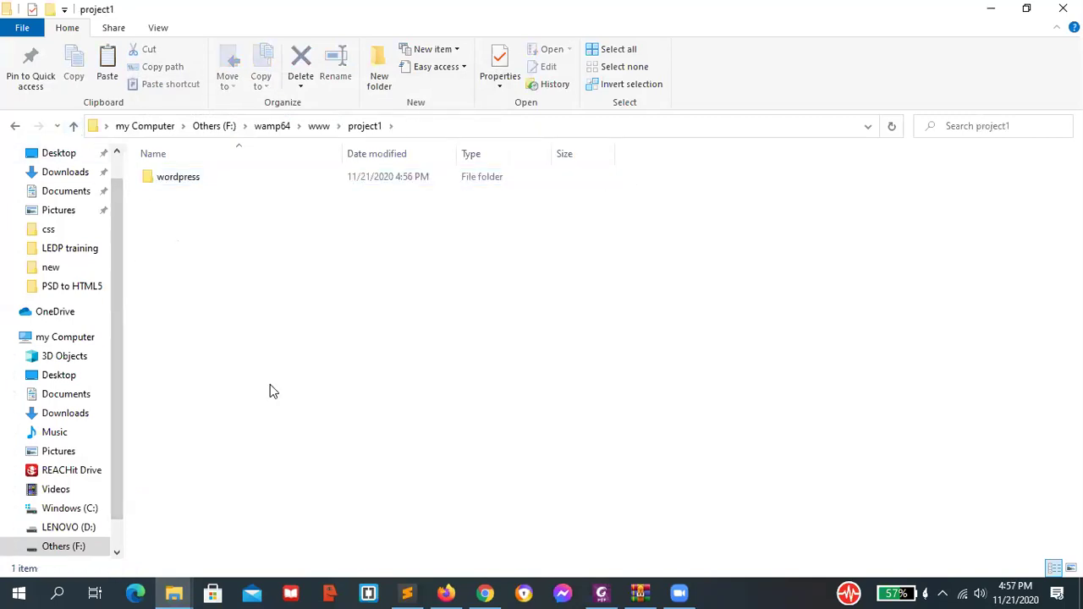
{"action": "key", "text": "ctrl+v"}
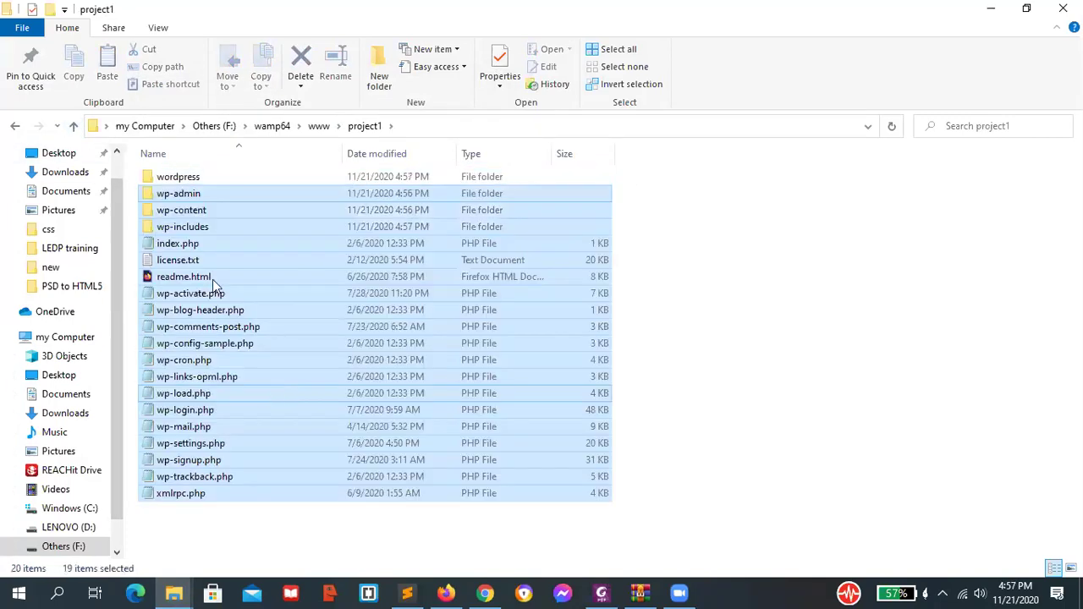
Permanently delete the empty wordpress subfolder, then go up to the Others (F:) drive
{"action": "left_click", "coordinate": [172, 176]}
{"action": "double_click", "coordinate": [172, 176]}
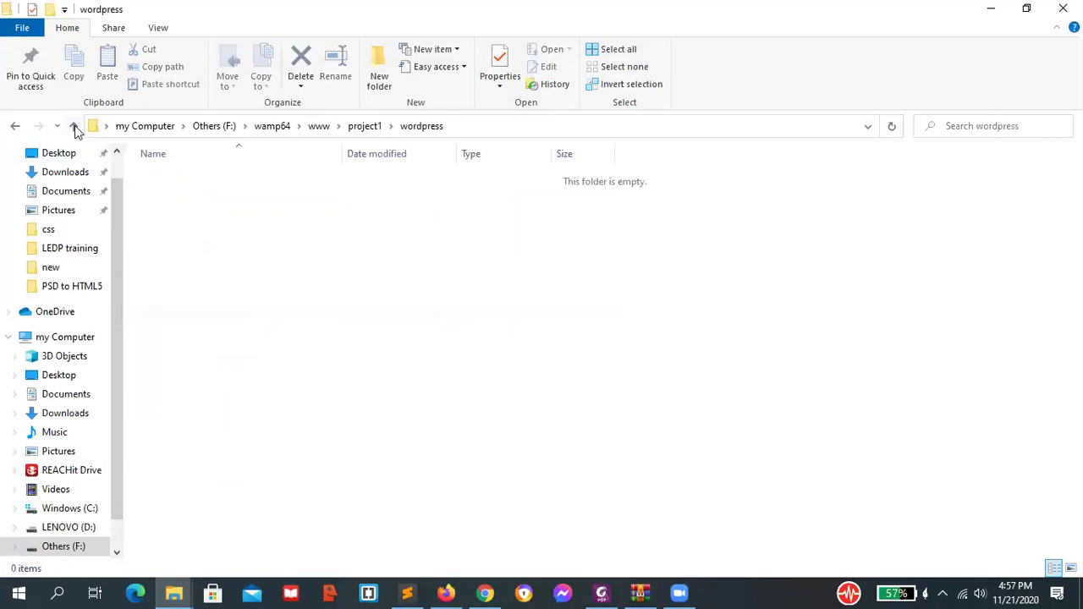
{"action": "left_click", "coordinate": [74, 125]}
{"action": "key", "text": "shift+Delete"}
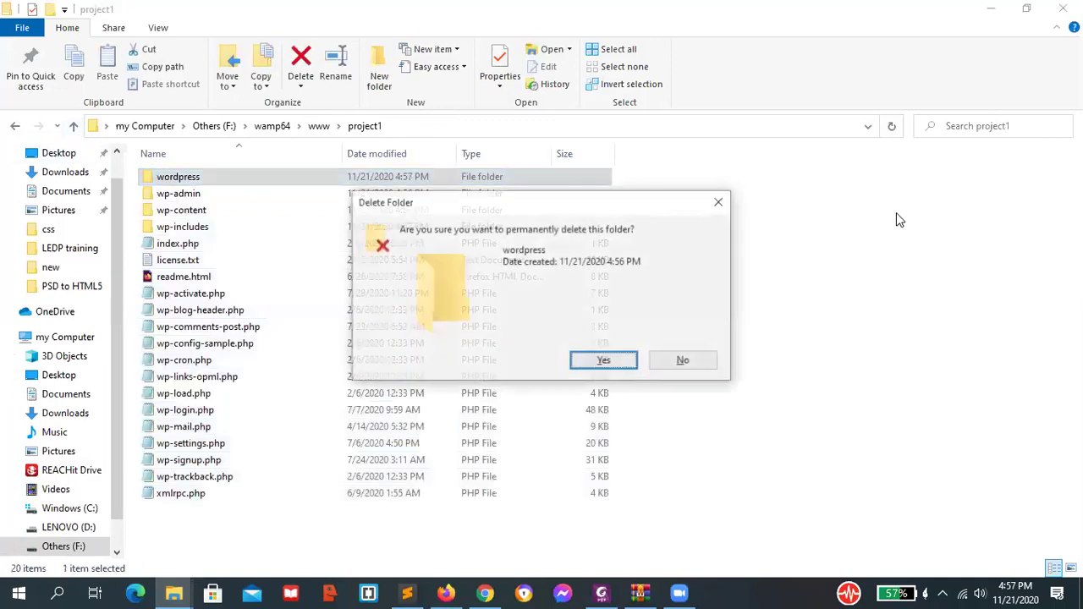
{"action": "key", "text": "Return"}
{"action": "left_click_drag", "start_coordinate": [330, 513], "coordinate": [316, 175]}
{"action": "left_click", "coordinate": [828, 248]}
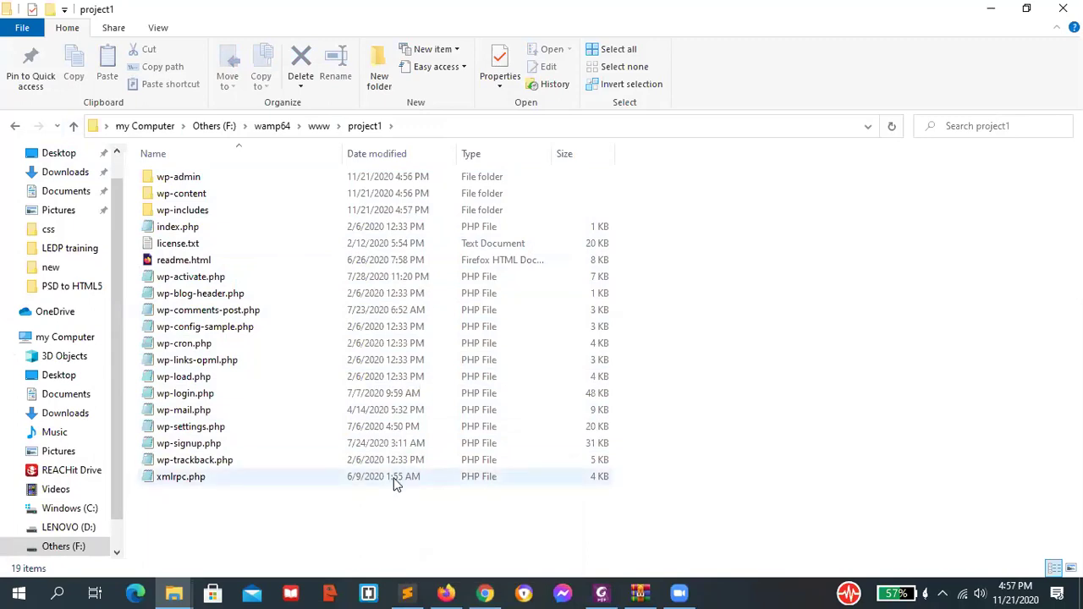
{"action": "left_click", "coordinate": [73, 125]}
{"action": "left_click", "coordinate": [73, 125]}
{"action": "left_click", "coordinate": [73, 125]}
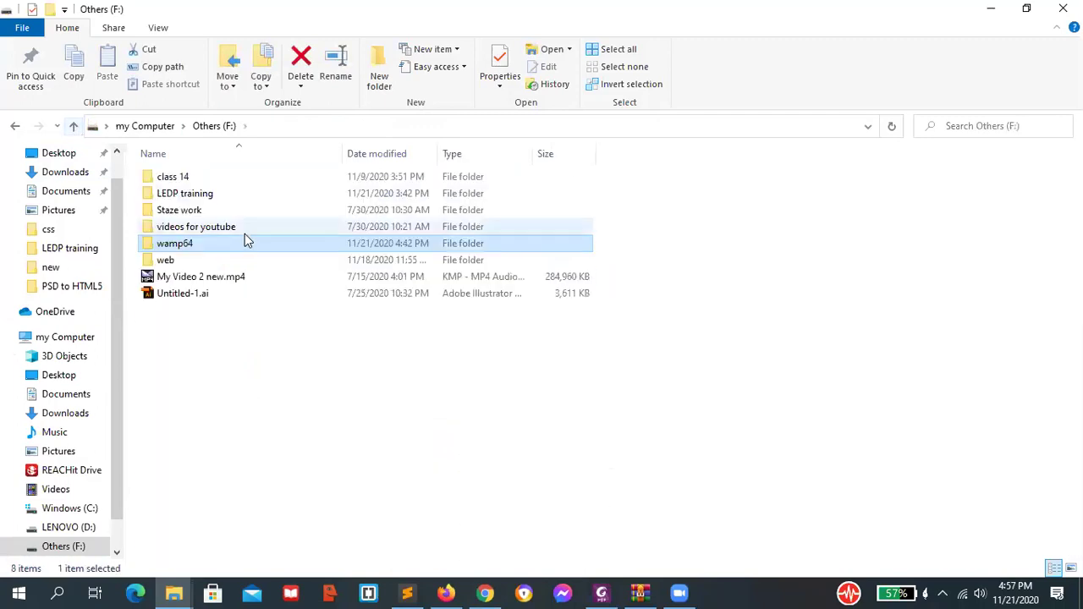
{"action": "double_click", "coordinate": [247, 247]}
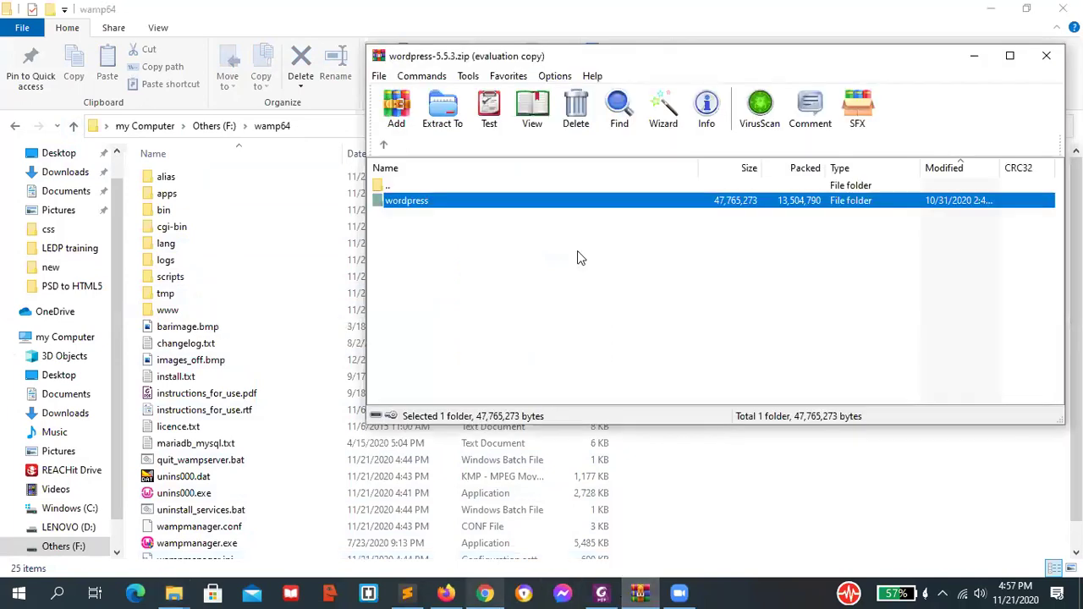
{"action": "key", "text": "Escape"}
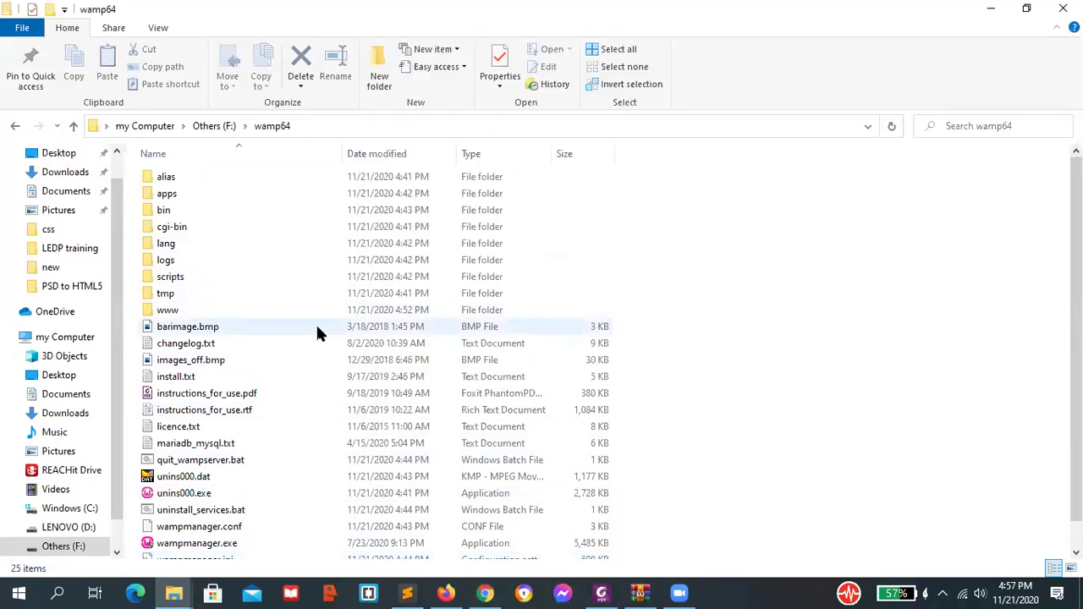
{"action": "left_click", "coordinate": [71, 125]}
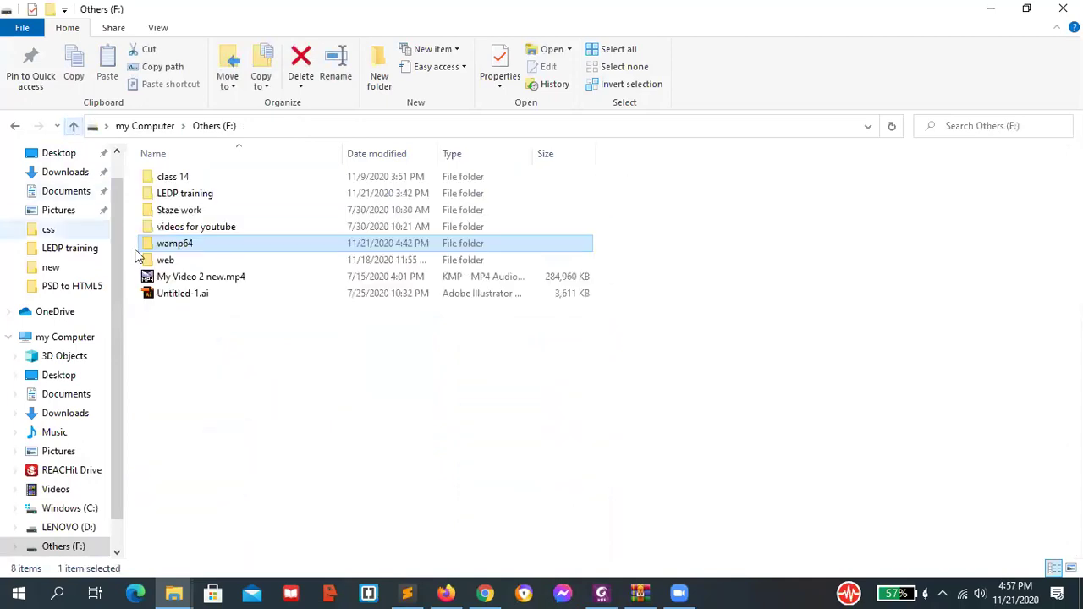
{"action": "double_click", "coordinate": [201, 242]}
{"action": "double_click", "coordinate": [197, 310]}
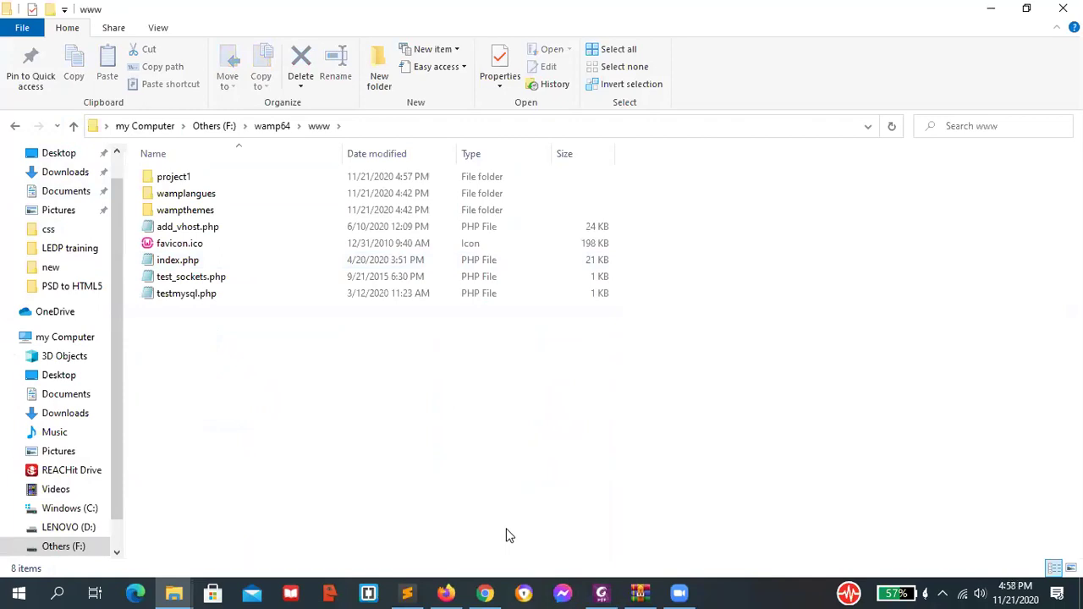
{"action": "double_click", "coordinate": [173, 176]}
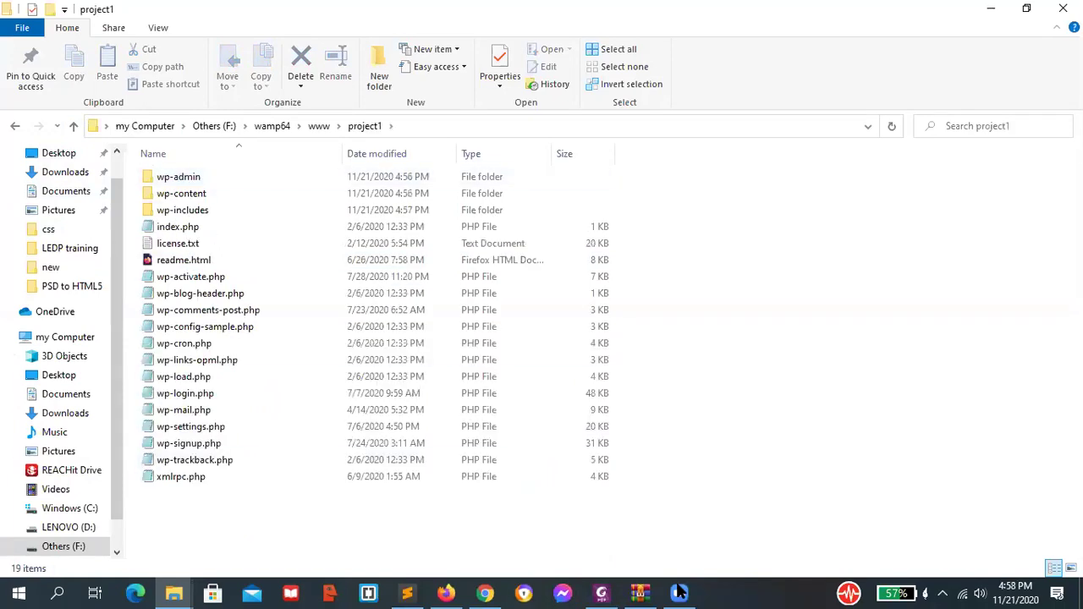
{"action": "left_click", "coordinate": [640, 593]}
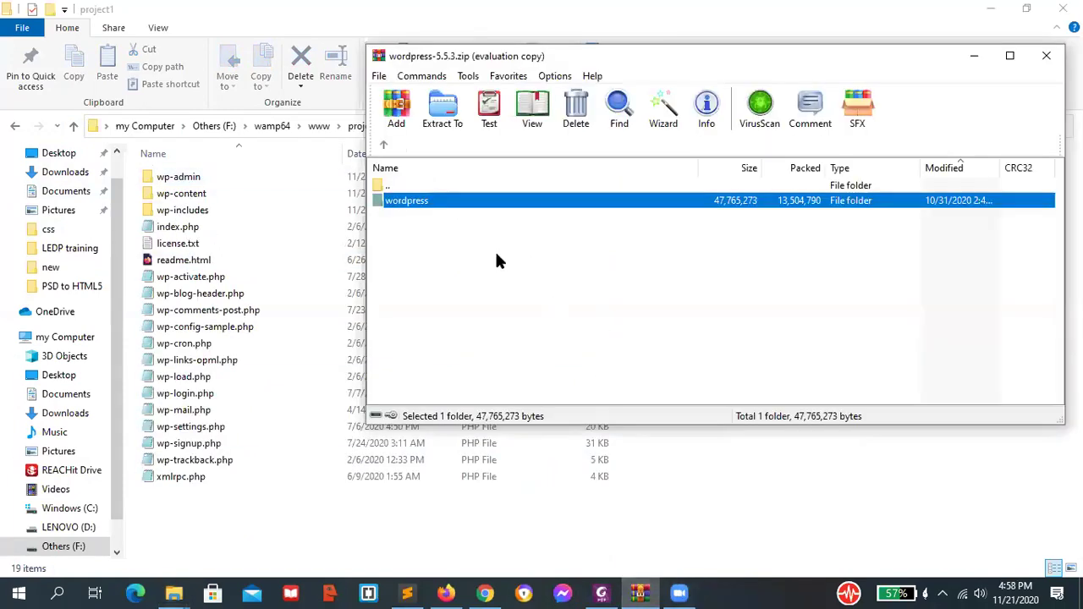
{"action": "double_click", "coordinate": [422, 201]}
{"action": "scroll", "coordinate": [451, 288], "scroll_direction": "down", "scroll_amount": 2}
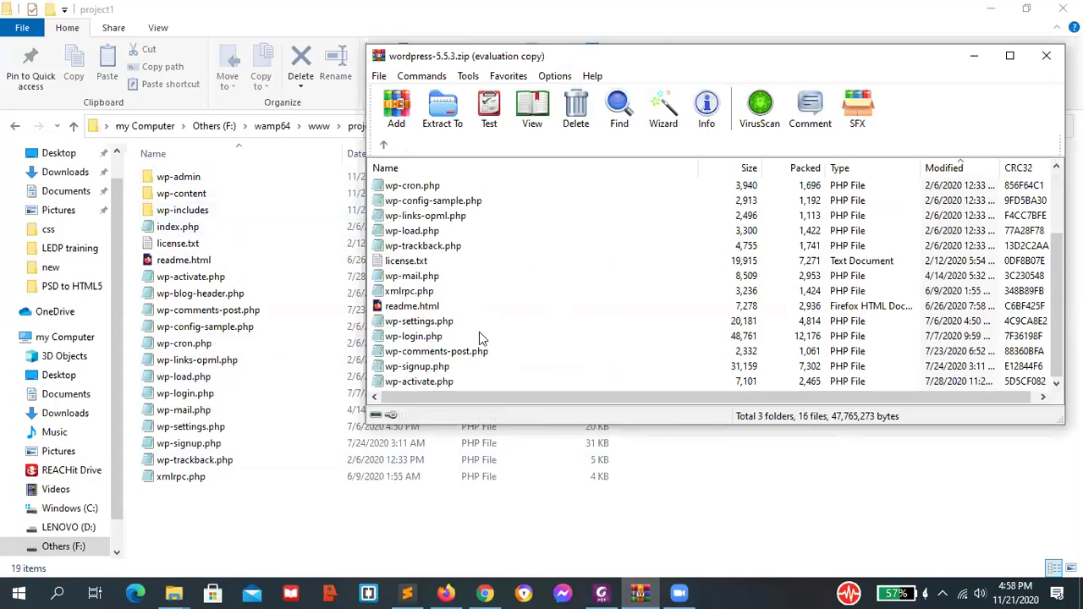
{"action": "left_click", "coordinate": [481, 336]}
{"action": "key", "text": "ctrl+a"}
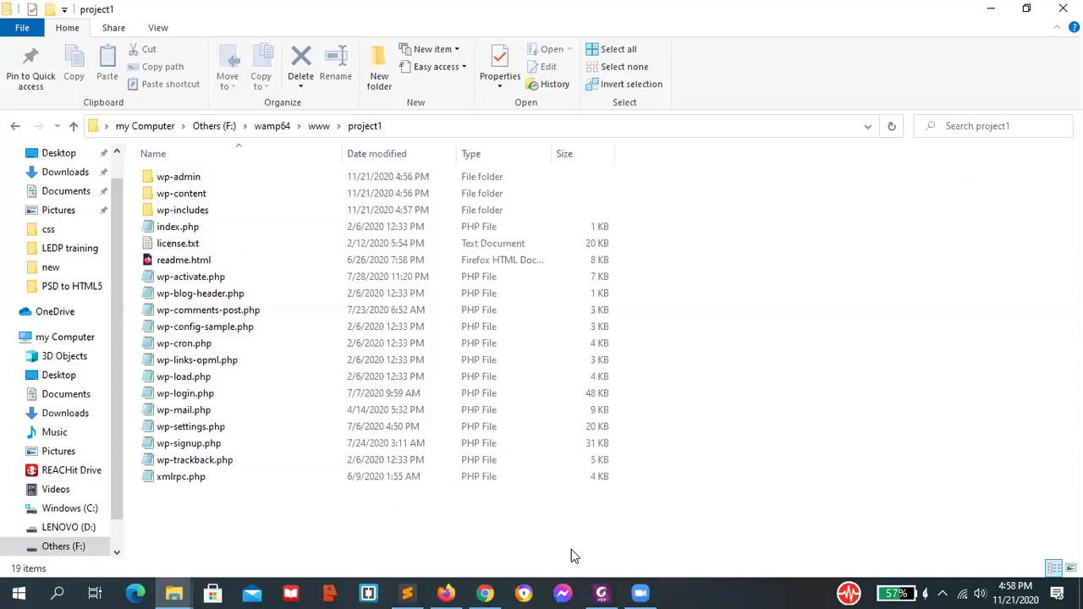
{"action": "key", "text": "alt+Tab"}
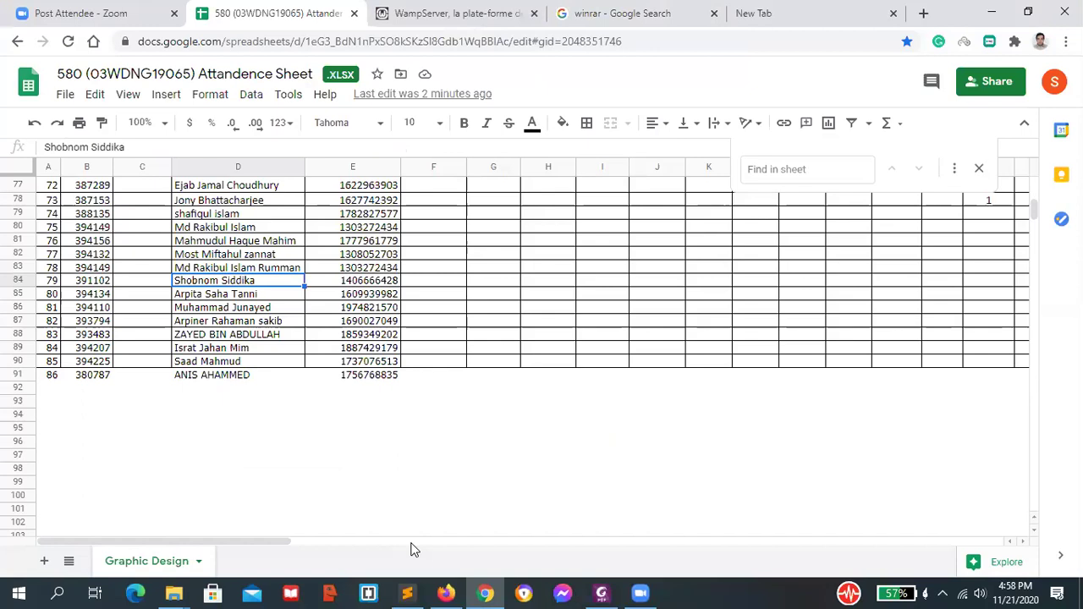
Search Google for 'wordpress org' from the new tab
{"action": "left_click", "coordinate": [766, 13]}
{"action": "type", "text": "w"}
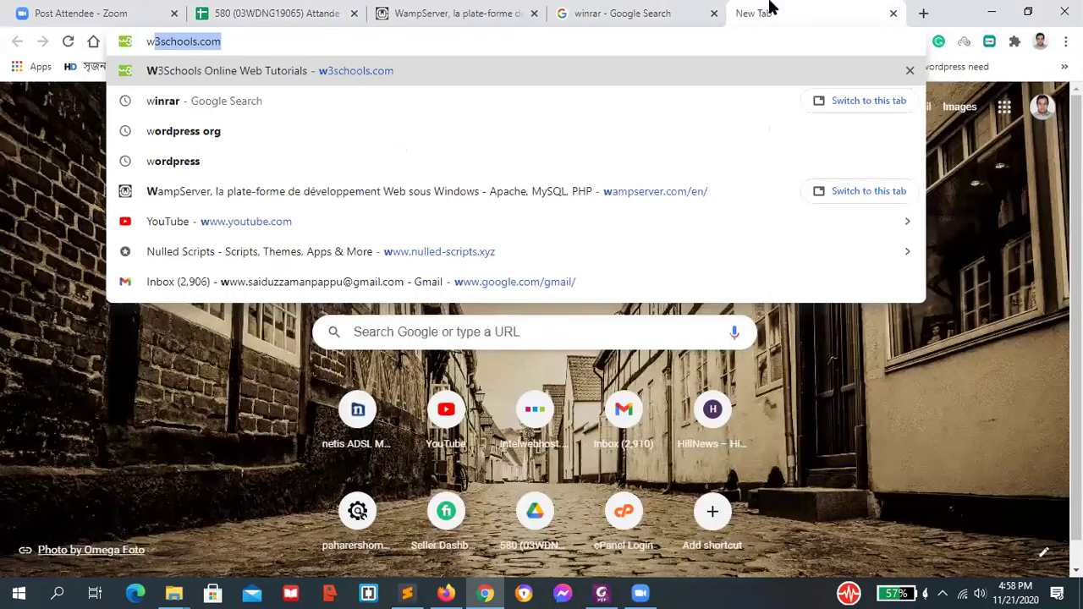
{"action": "type", "text": "or"}
{"action": "key", "text": "Return"}
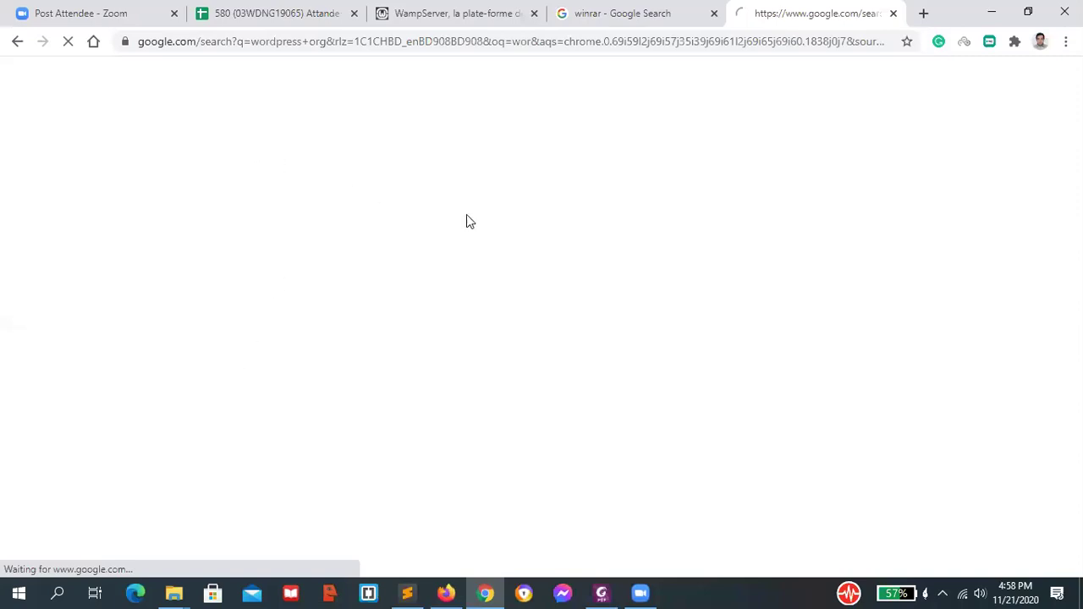
{"action": "scroll", "coordinate": [85, 367], "scroll_direction": "down", "scroll_amount": 3}
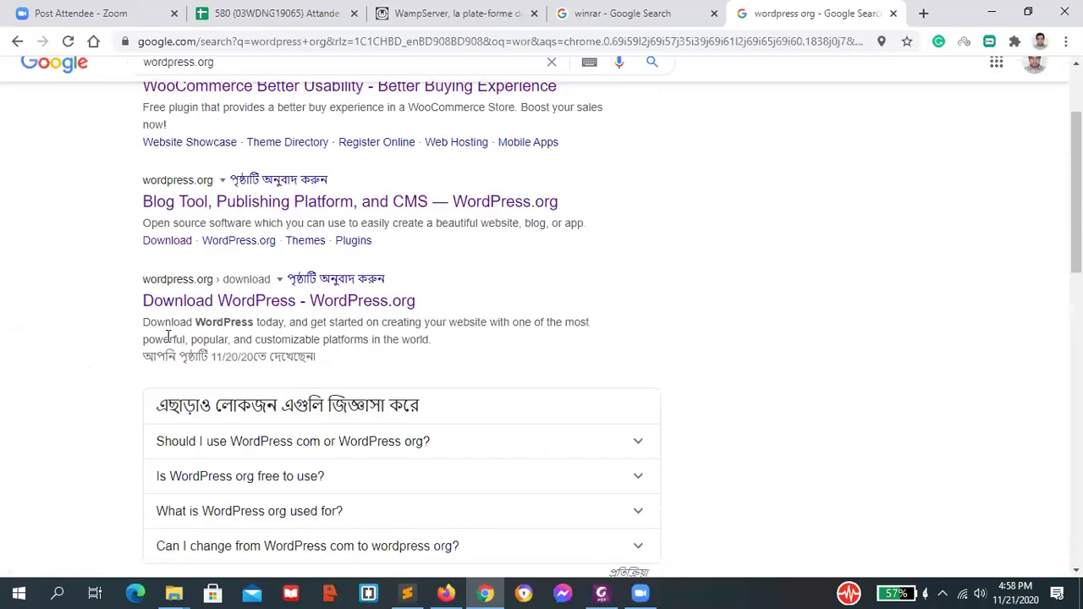
Open the Download WordPress result, close it, and return to File Explorer
{"action": "left_click", "coordinate": [232, 279]}
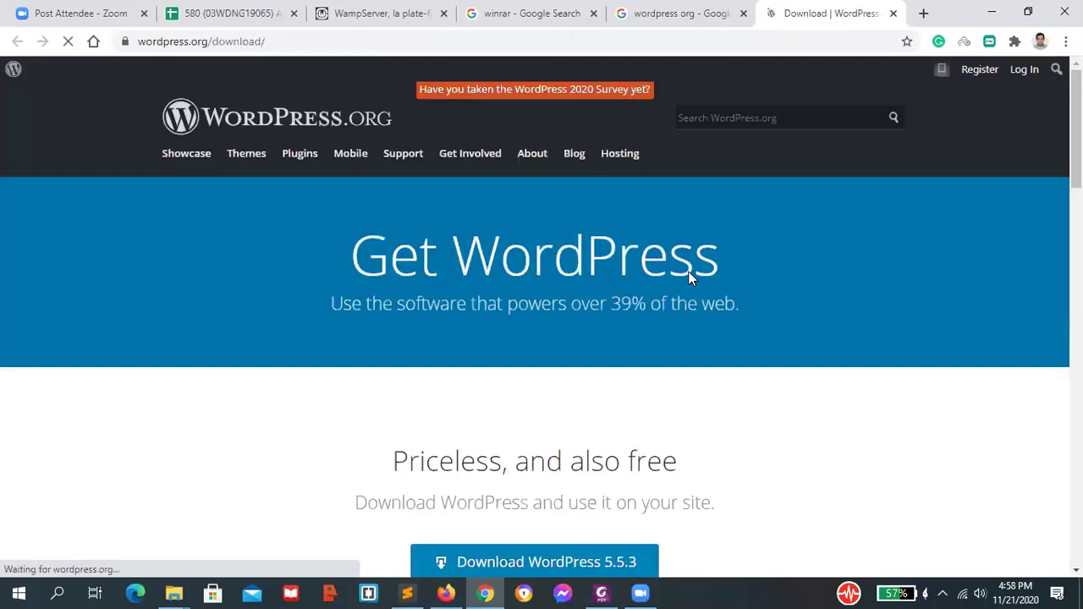
{"action": "scroll", "coordinate": [522, 289], "scroll_direction": "down", "scroll_amount": 3}
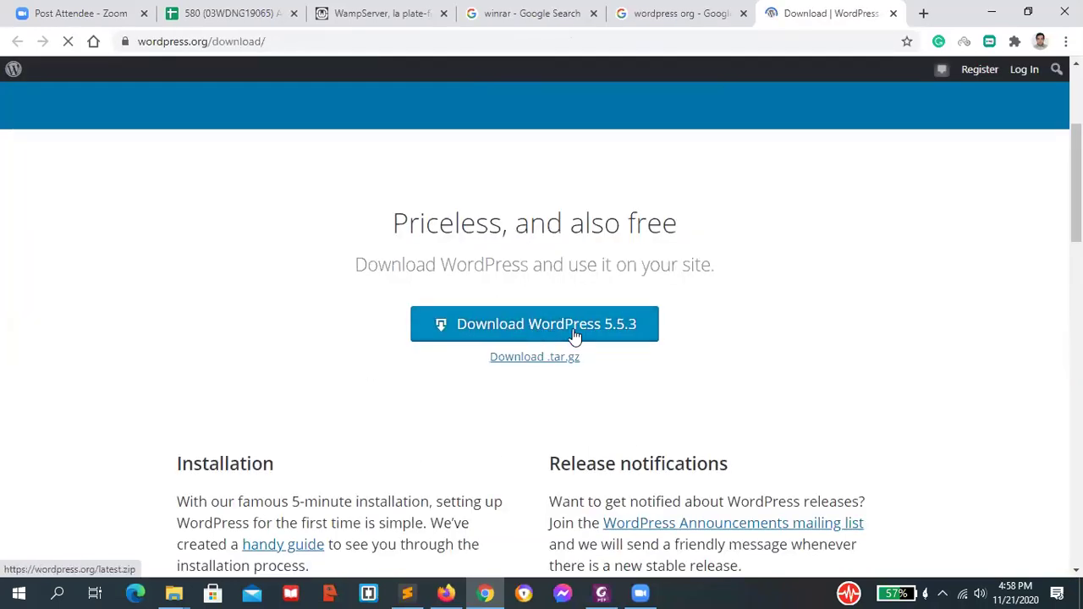
{"action": "left_click", "coordinate": [892, 14]}
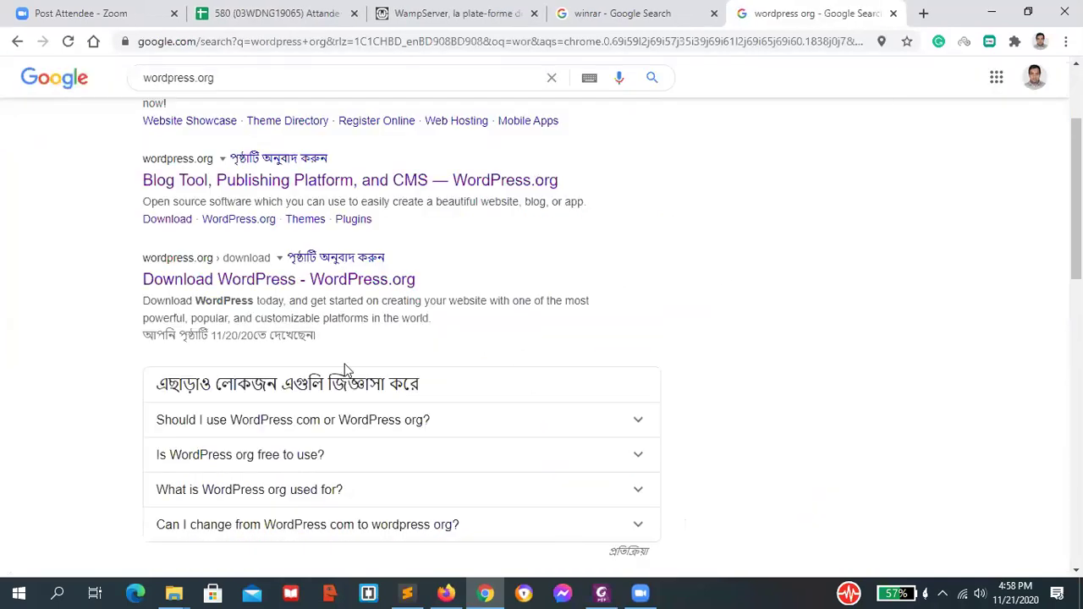
{"action": "scroll", "coordinate": [345, 370], "scroll_direction": "up", "scroll_amount": 3}
{"action": "left_click", "coordinate": [173, 592]}
{"action": "left_click", "coordinate": [265, 538]}
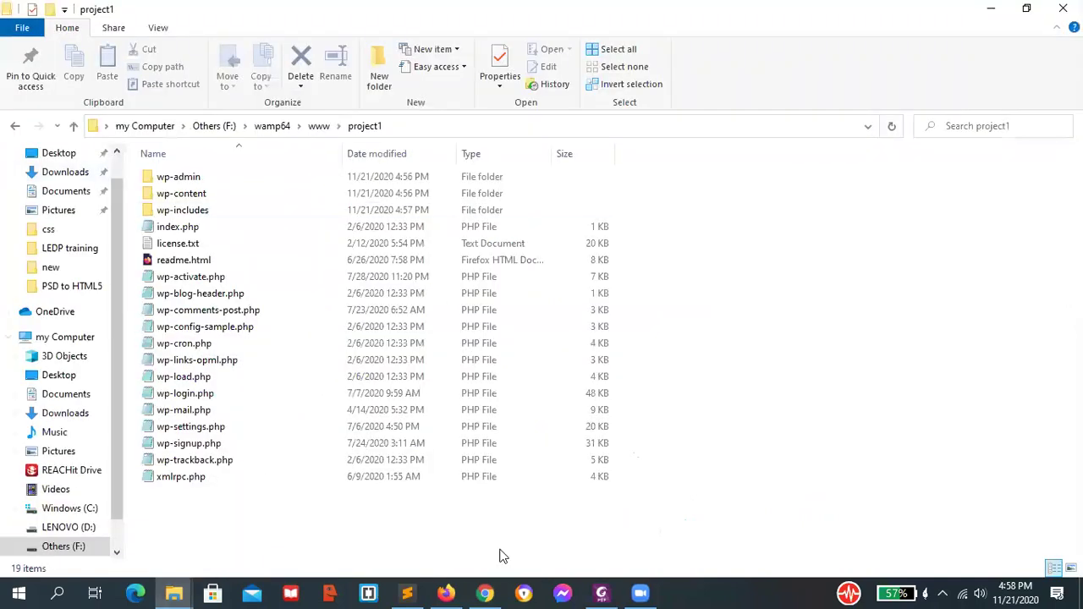
{"action": "left_click", "coordinate": [734, 433]}
{"action": "left_click", "coordinate": [174, 592]}
{"action": "key", "text": "alt+Tab"}
{"action": "left_click", "coordinate": [193, 180]}
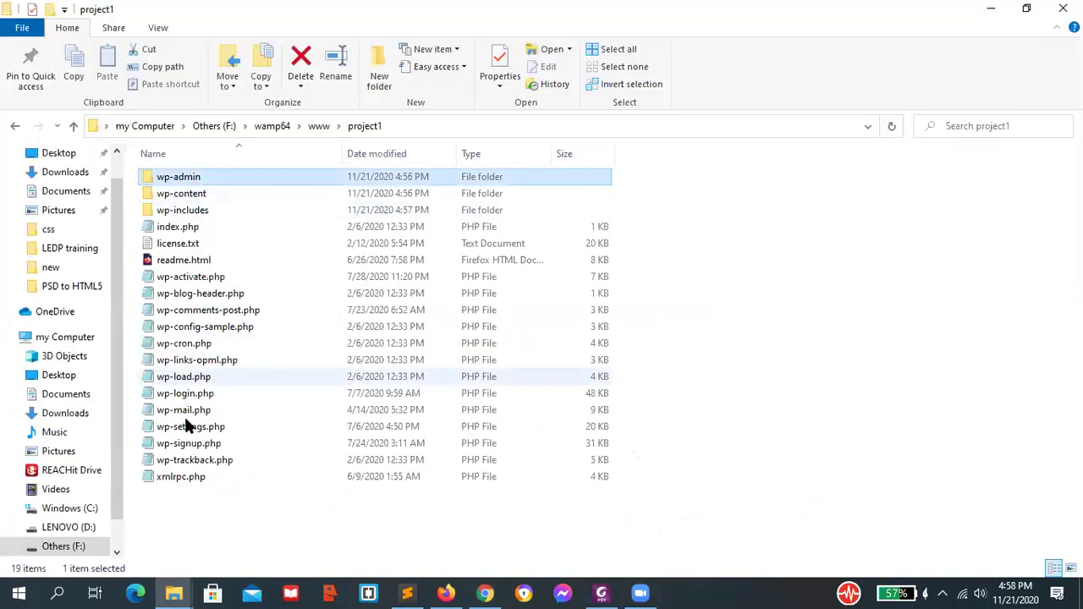
{"action": "key", "text": "Caps_Lock"}
{"action": "left_click", "coordinate": [180, 491]}
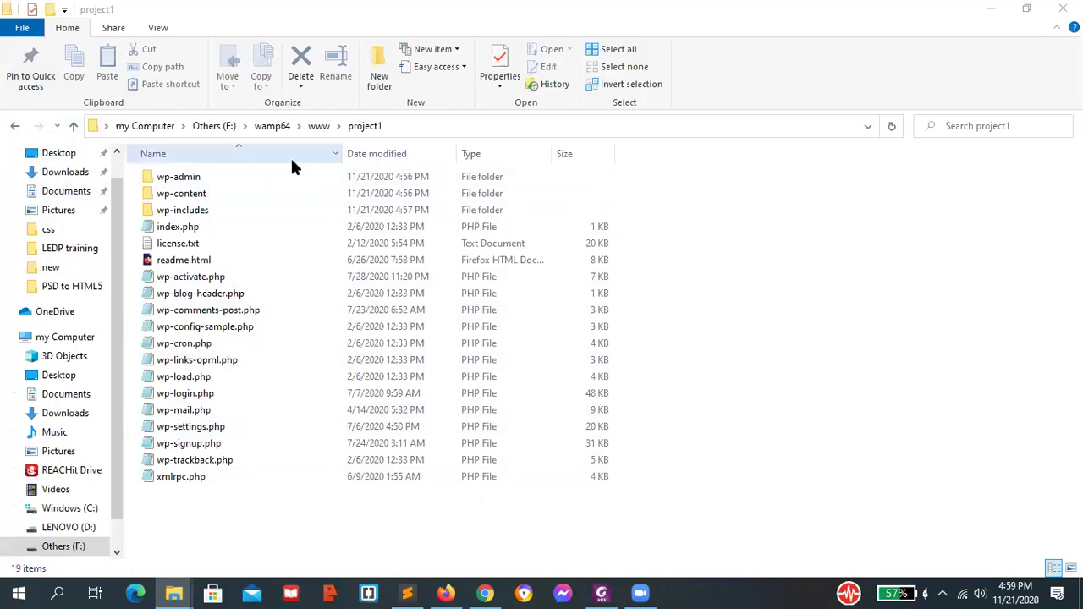
{"action": "left_click", "coordinate": [75, 129]}
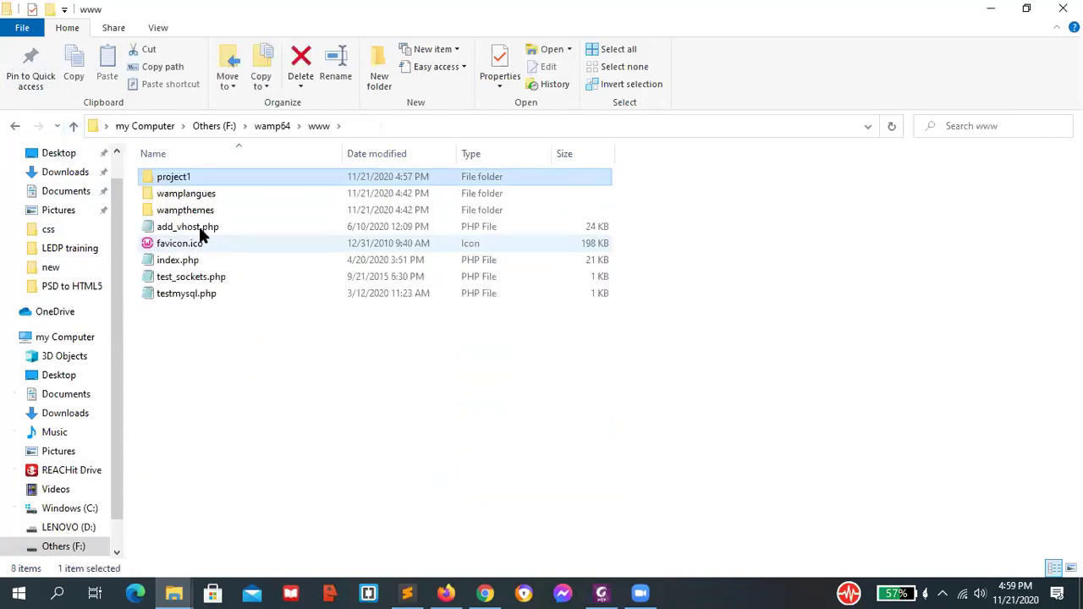
{"action": "key", "text": "Down"}
{"action": "double_click", "coordinate": [230, 178]}
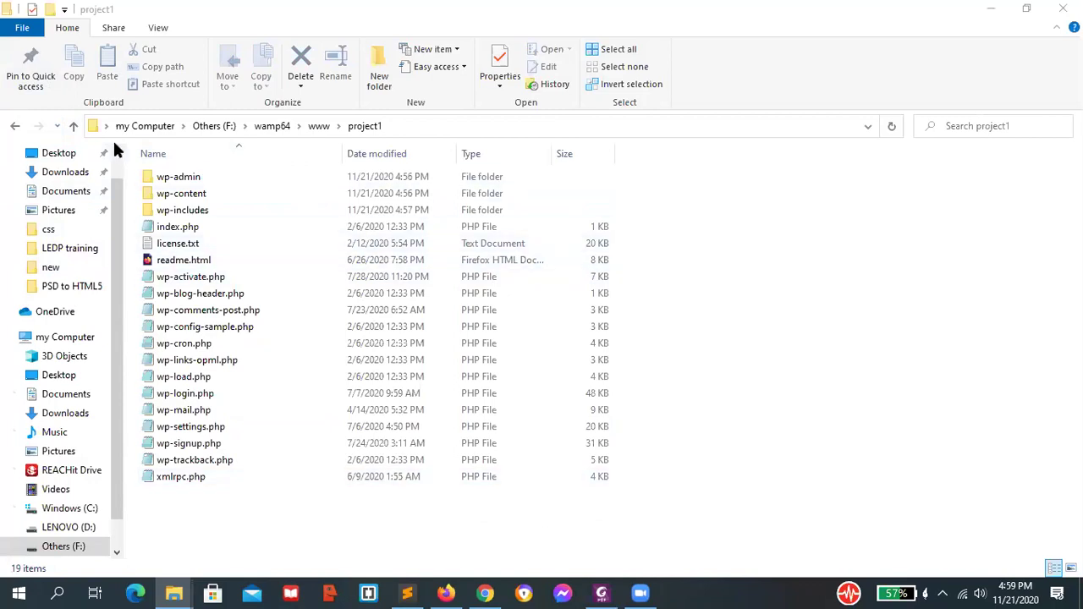
{"action": "left_click", "coordinate": [73, 125]}
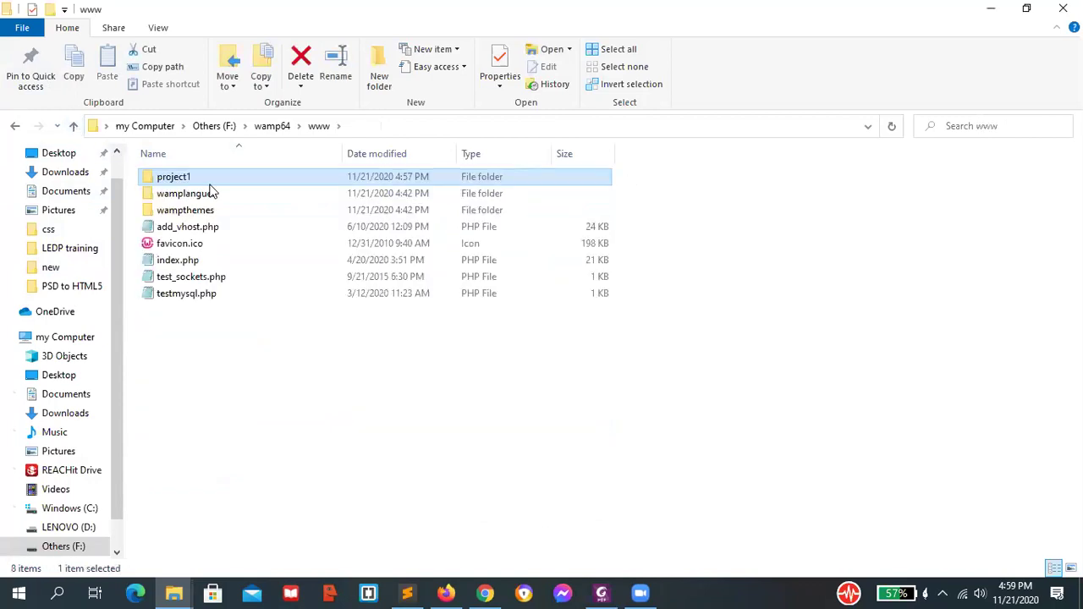
{"action": "double_click", "coordinate": [206, 177]}
{"action": "left_click", "coordinate": [74, 125]}
{"action": "left_click", "coordinate": [74, 125]}
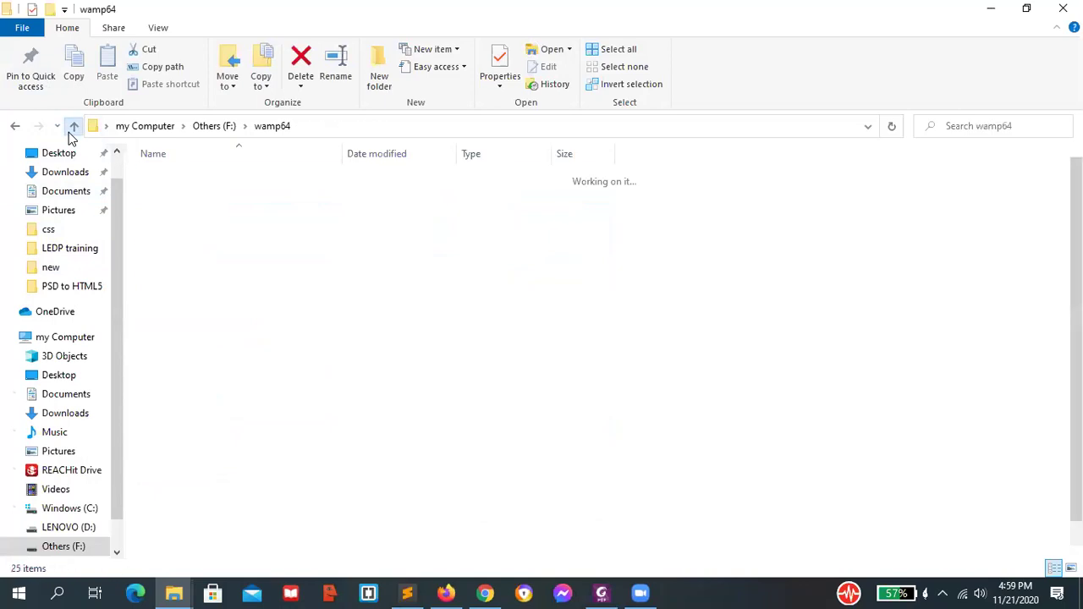
{"action": "double_click", "coordinate": [169, 311]}
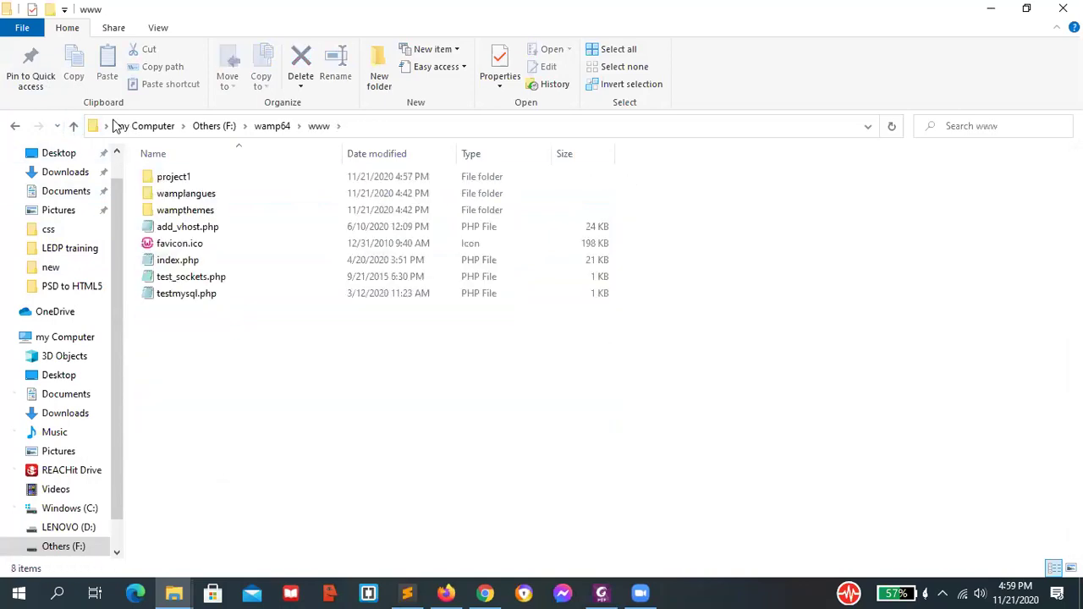
{"action": "left_click", "coordinate": [73, 125]}
{"action": "left_click", "coordinate": [74, 126]}
{"action": "left_click", "coordinate": [204, 351]}
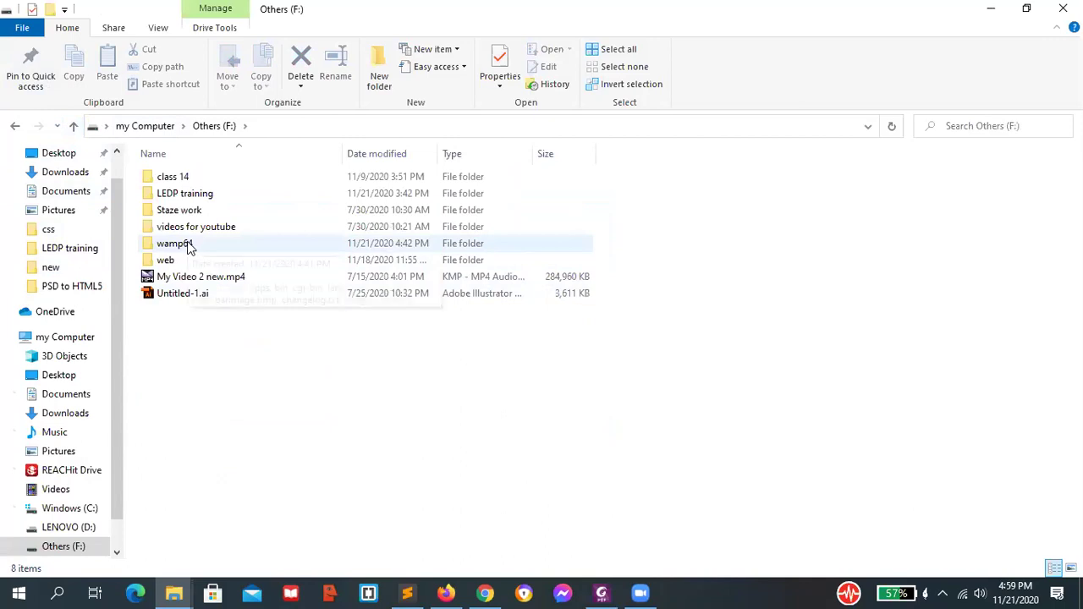
{"action": "mouse_move", "coordinate": [188, 245]}
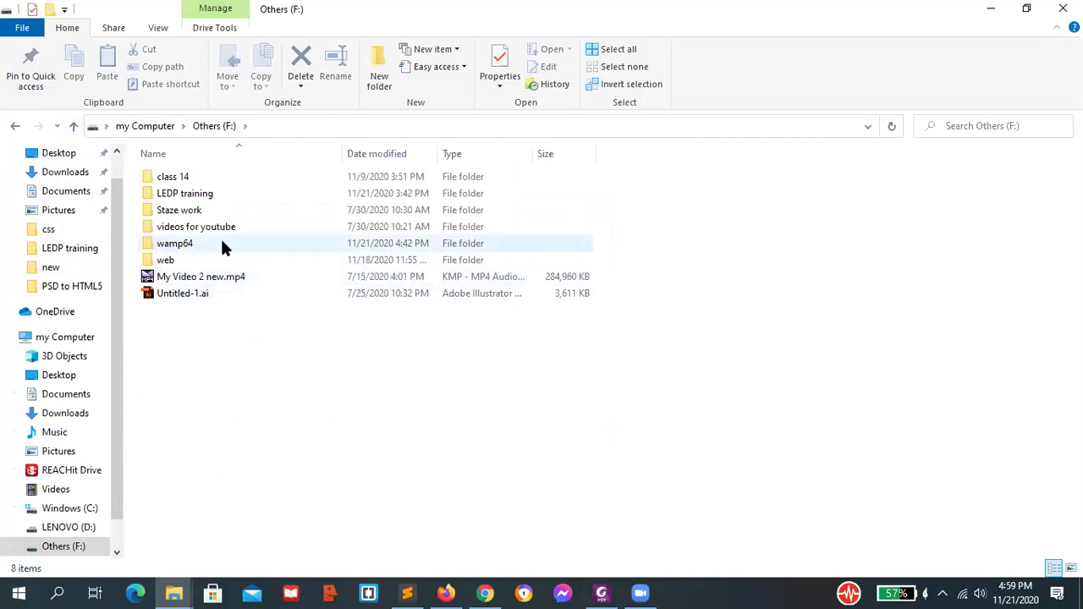
{"action": "double_click", "coordinate": [224, 244]}
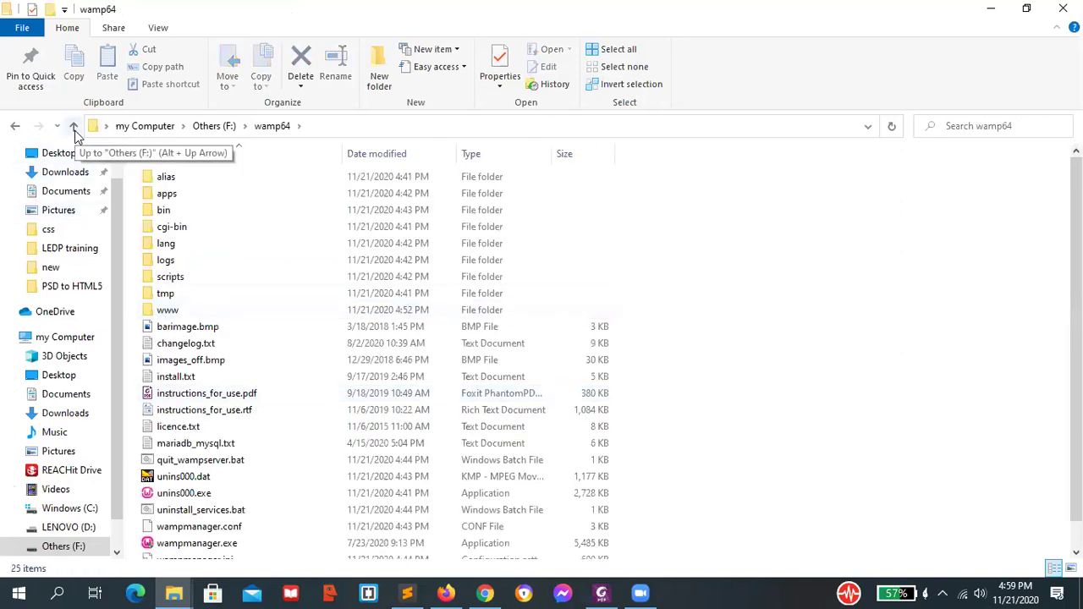
{"action": "left_click", "coordinate": [74, 127]}
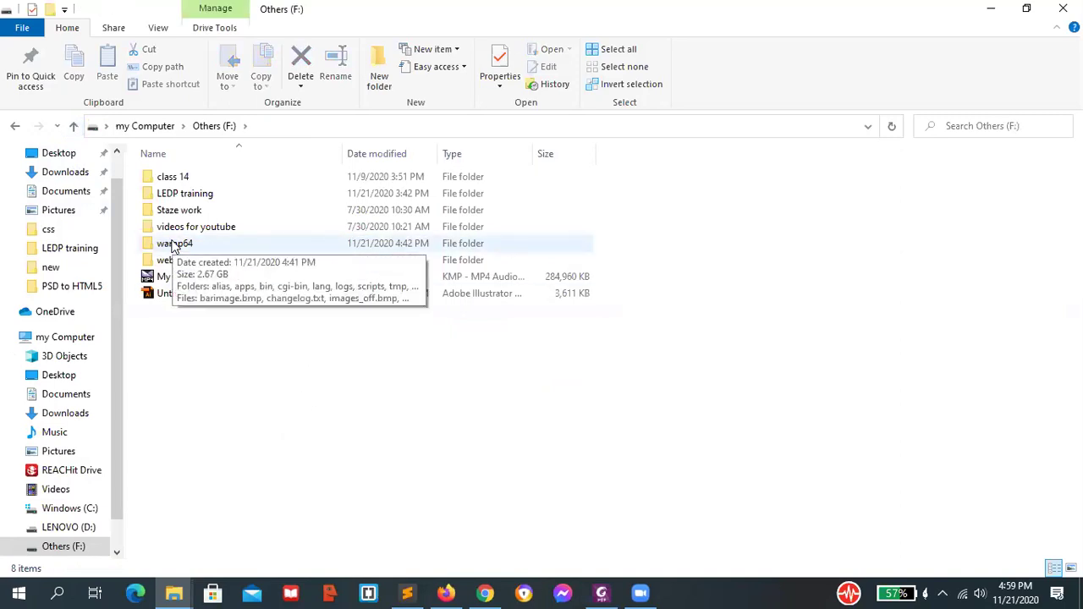
{"action": "double_click", "coordinate": [174, 243]}
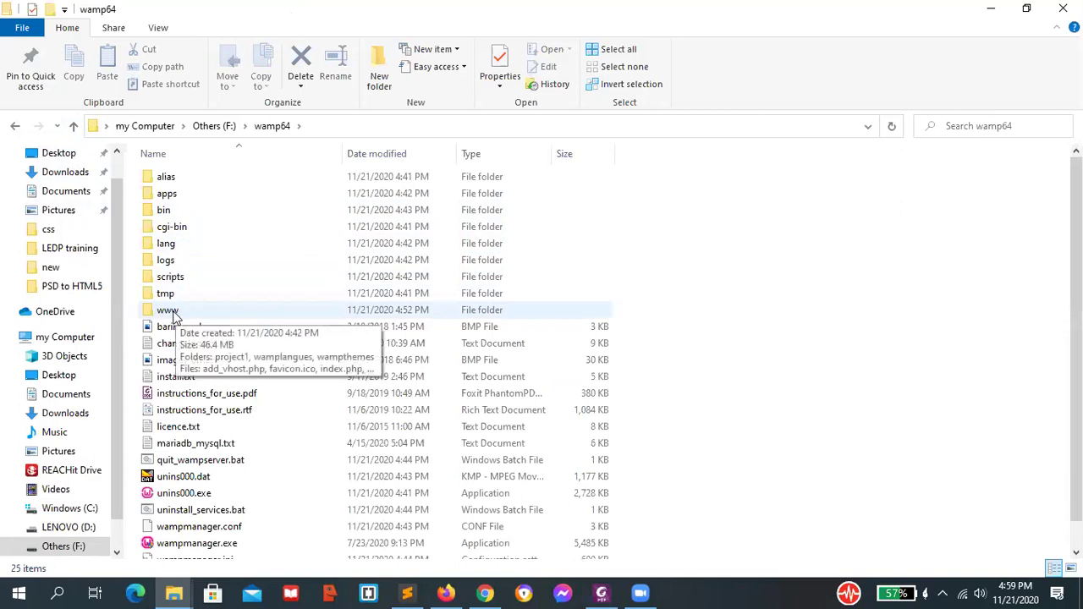
{"action": "double_click", "coordinate": [169, 313]}
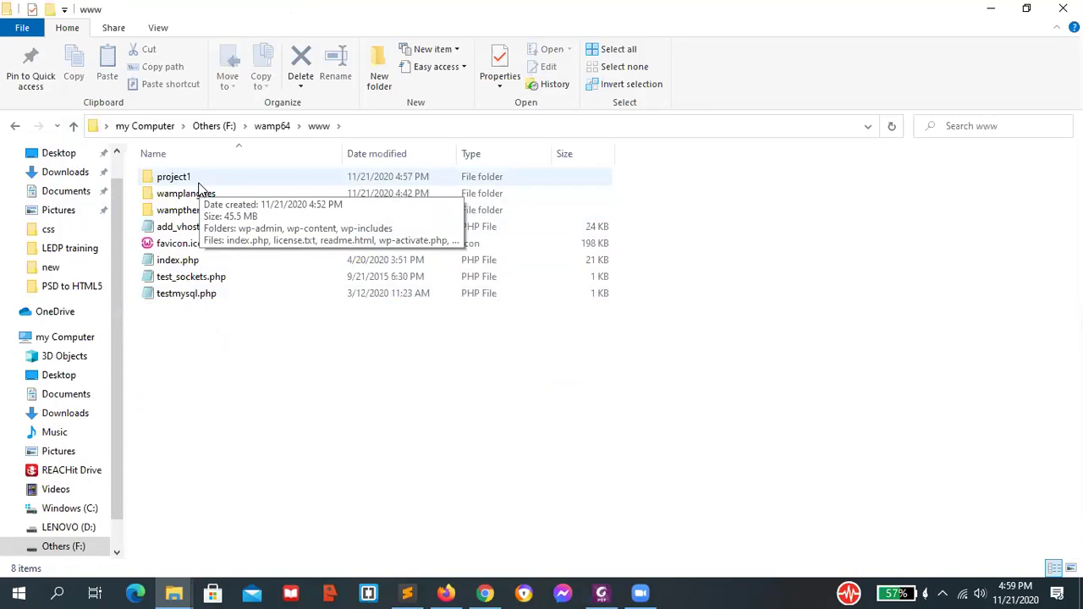
{"action": "double_click", "coordinate": [227, 175]}
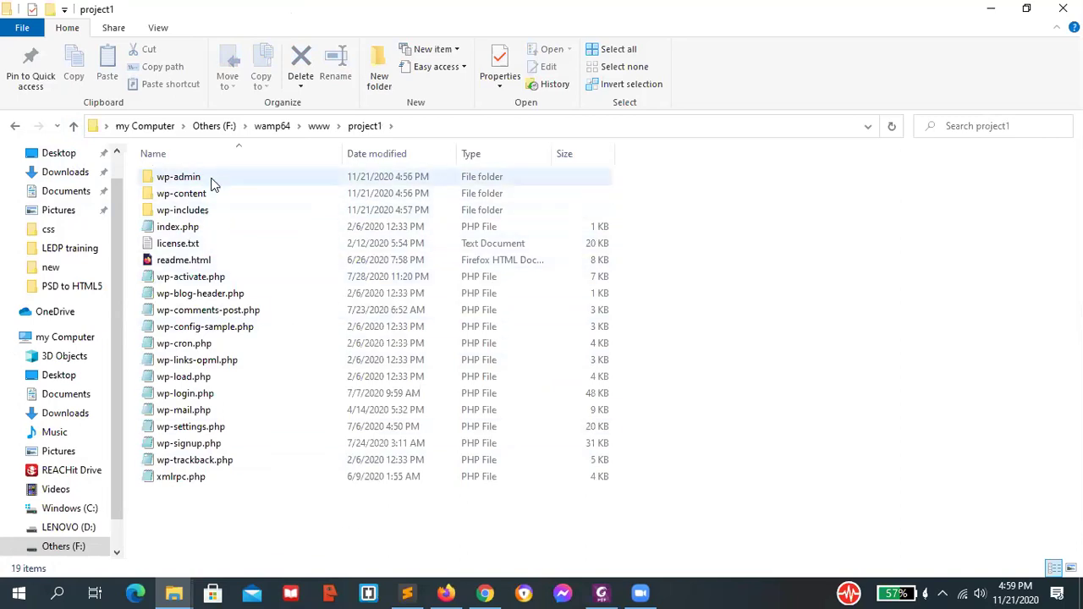
{"action": "left_click_drag", "start_coordinate": [178, 505], "coordinate": [198, 163]}
{"action": "left_click", "coordinate": [754, 292]}
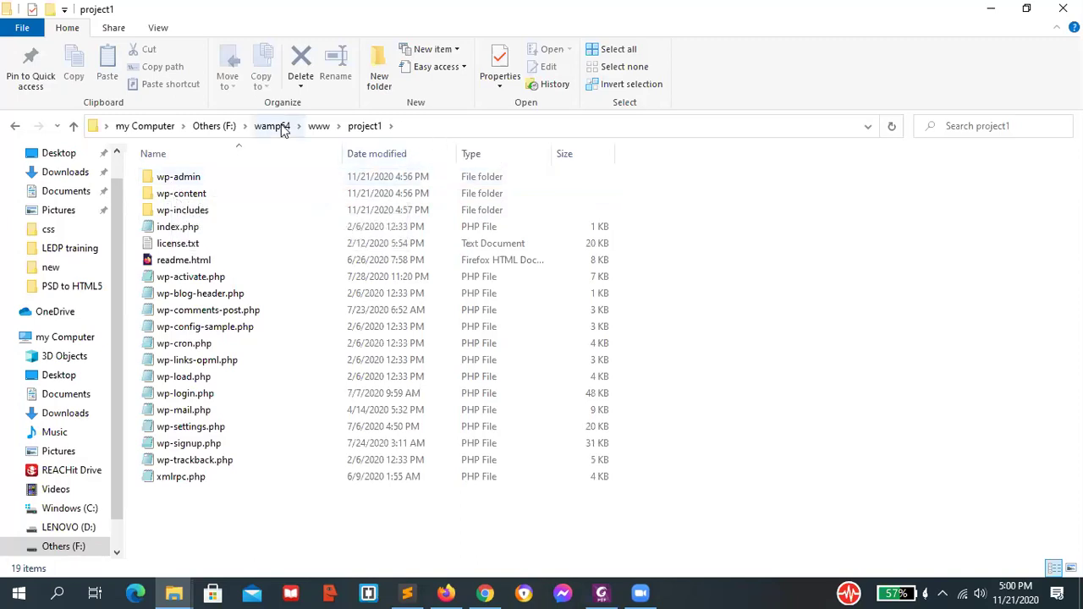
{"action": "left_click", "coordinate": [944, 590]}
{"action": "right_click", "coordinate": [894, 560]}
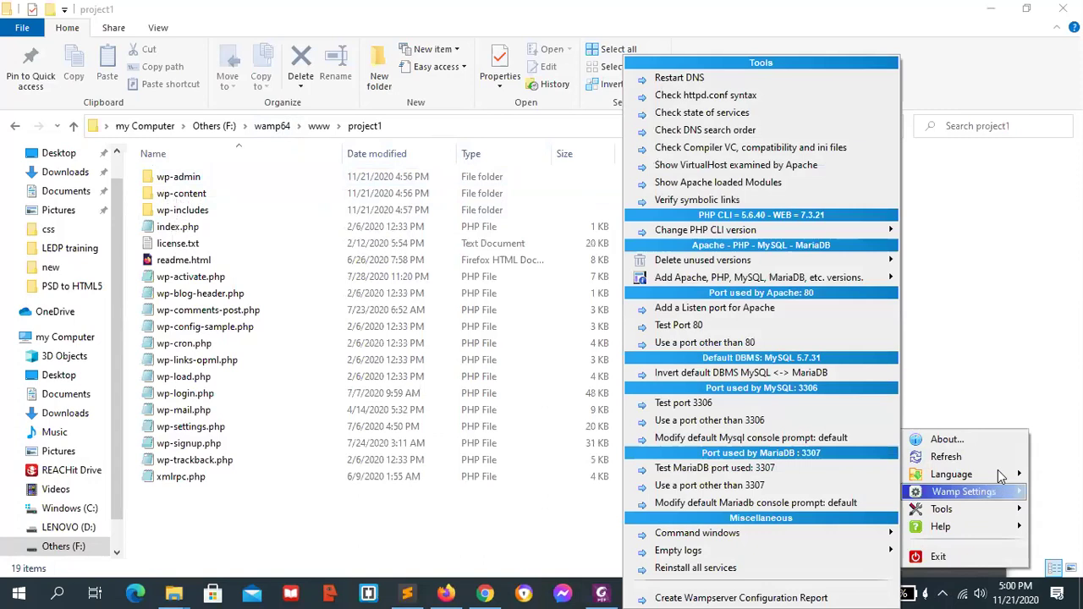
{"action": "mouse_move", "coordinate": [1001, 478]}
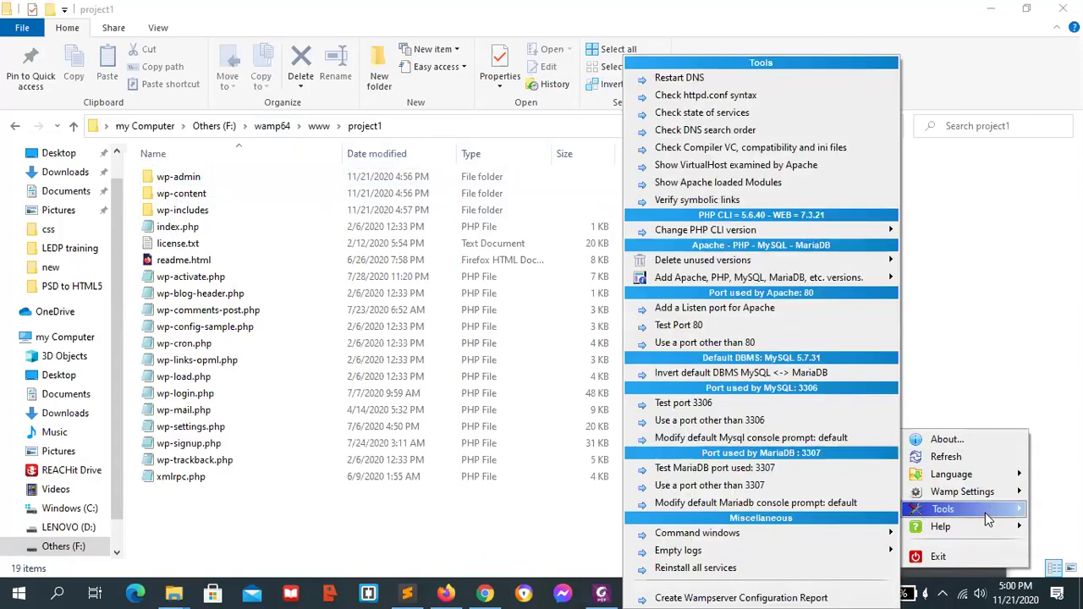
{"action": "left_click", "coordinate": [894, 571]}
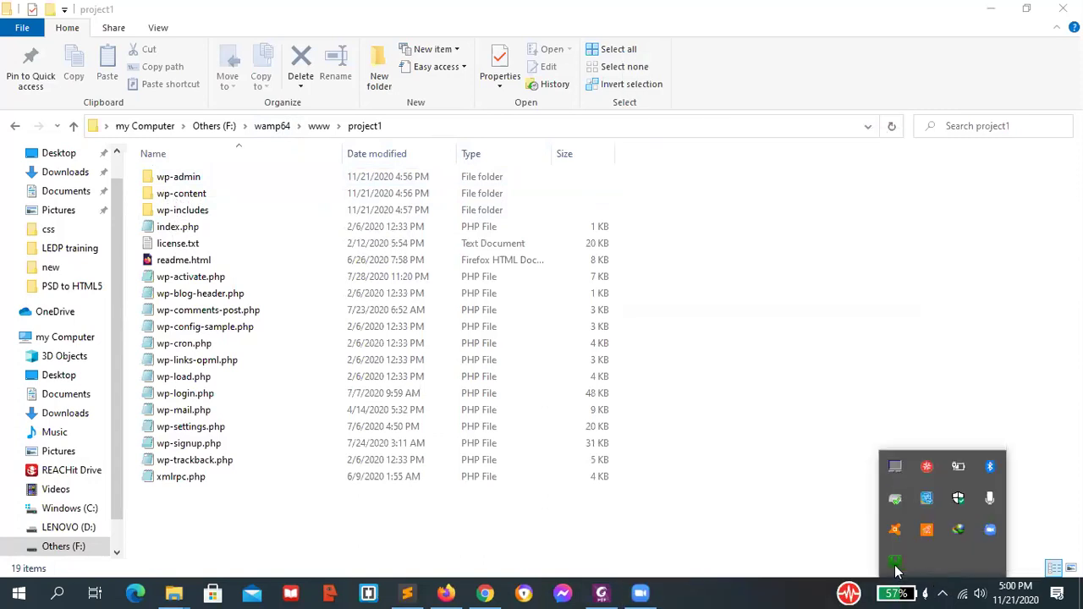
{"action": "left_click", "coordinate": [890, 562]}
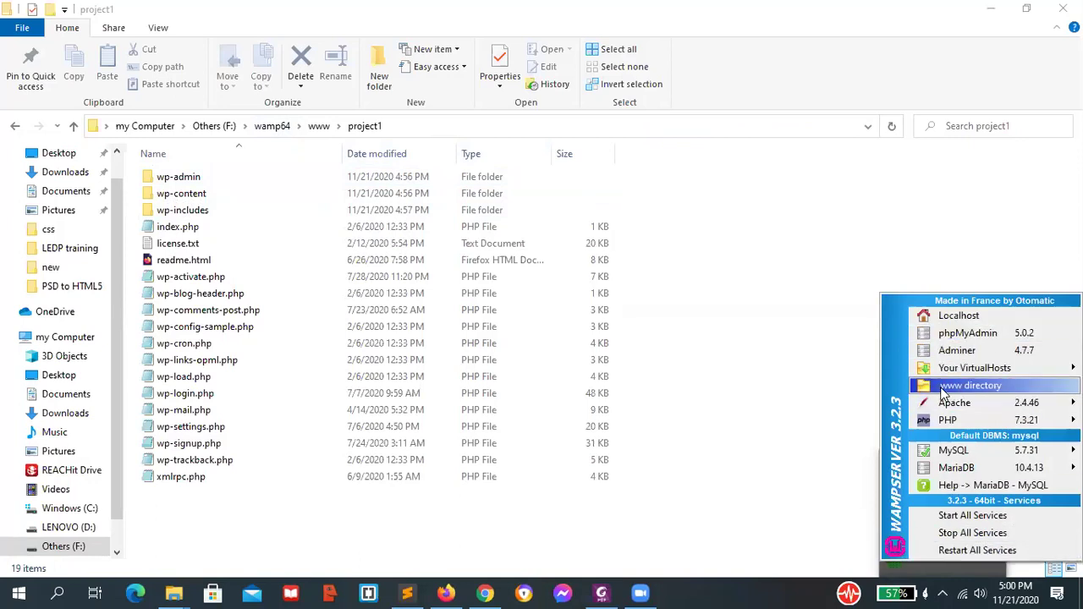
{"action": "left_click", "coordinate": [1063, 8]}
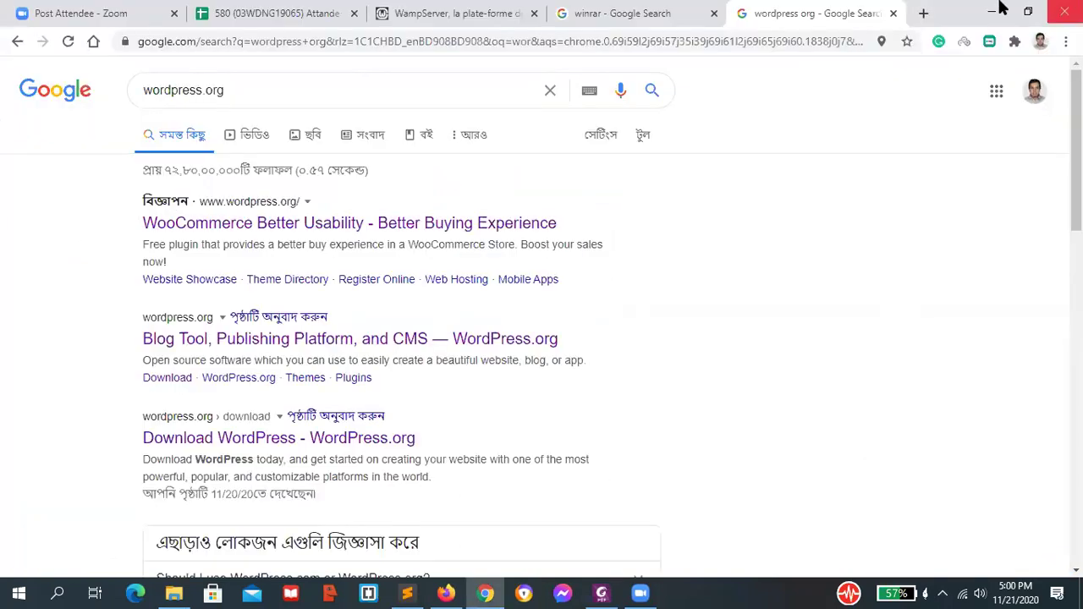
{"action": "left_click", "coordinate": [995, 9]}
{"action": "left_click", "coordinate": [990, 7]}
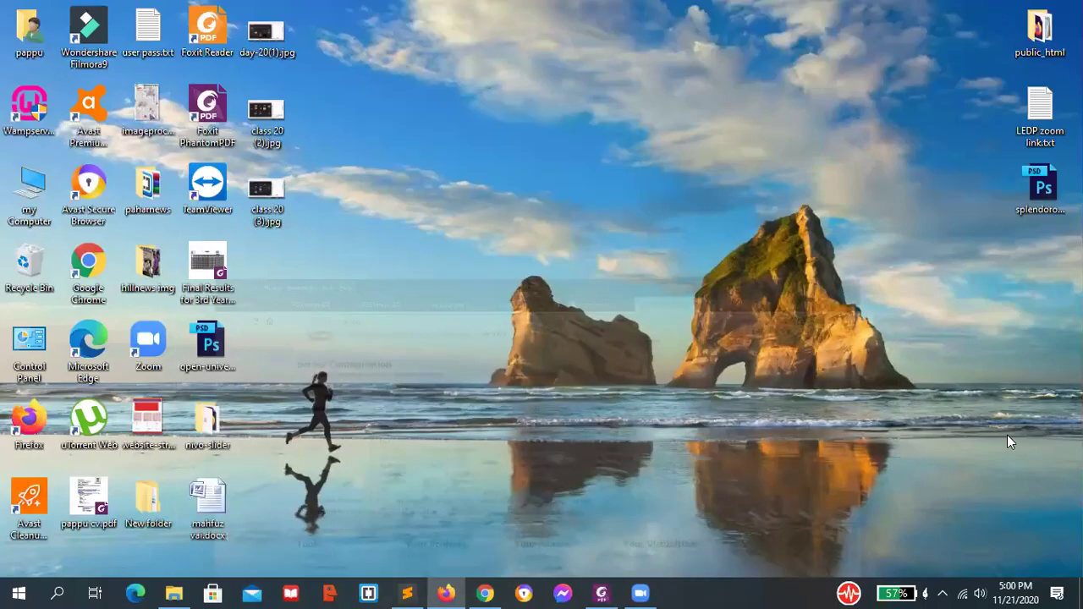
{"action": "left_click", "coordinate": [926, 592]}
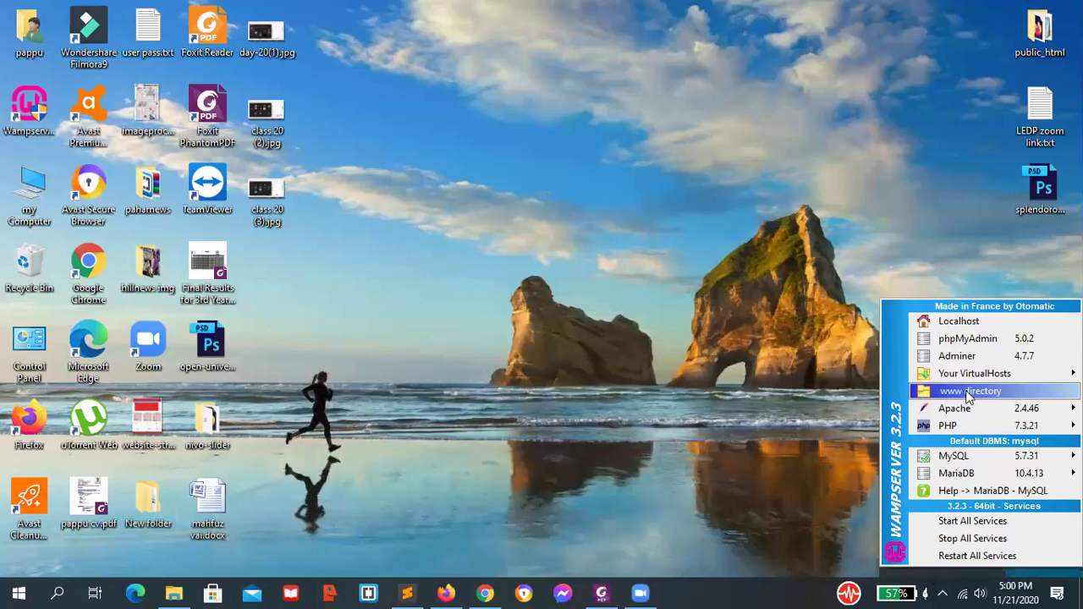
{"action": "left_click", "coordinate": [1009, 391]}
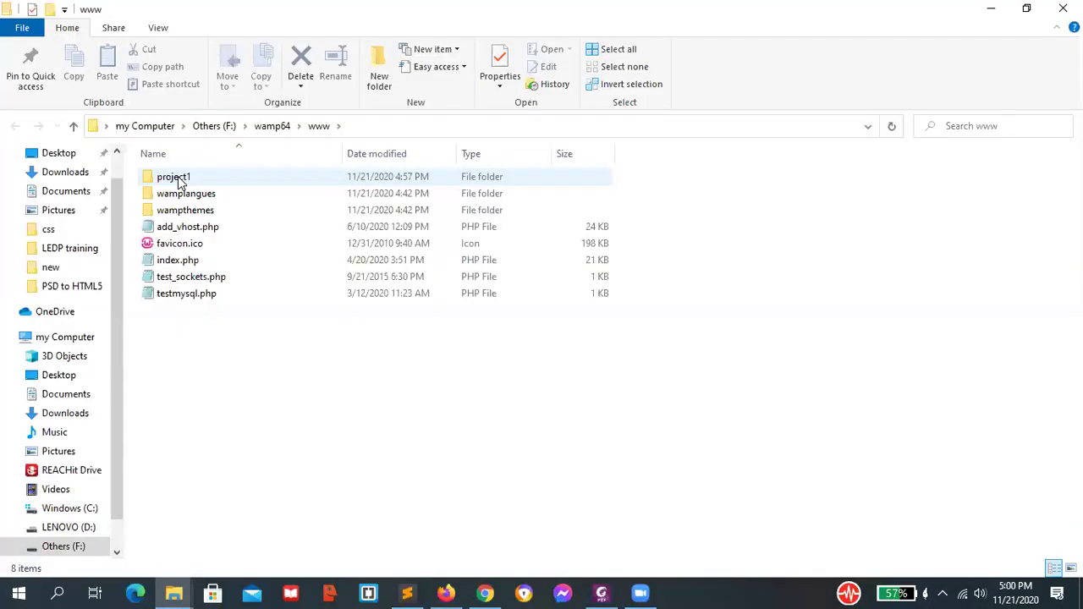
{"action": "double_click", "coordinate": [178, 176]}
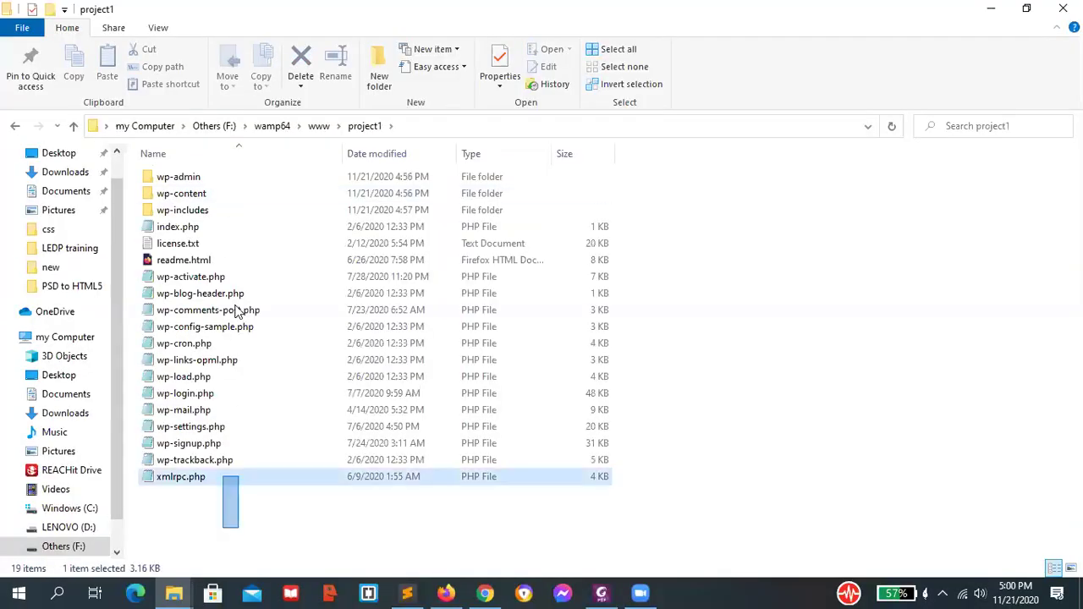
Create a new folder named PROJECT in the www folder
{"action": "left_click", "coordinate": [258, 193]}
{"action": "left_click", "coordinate": [780, 260]}
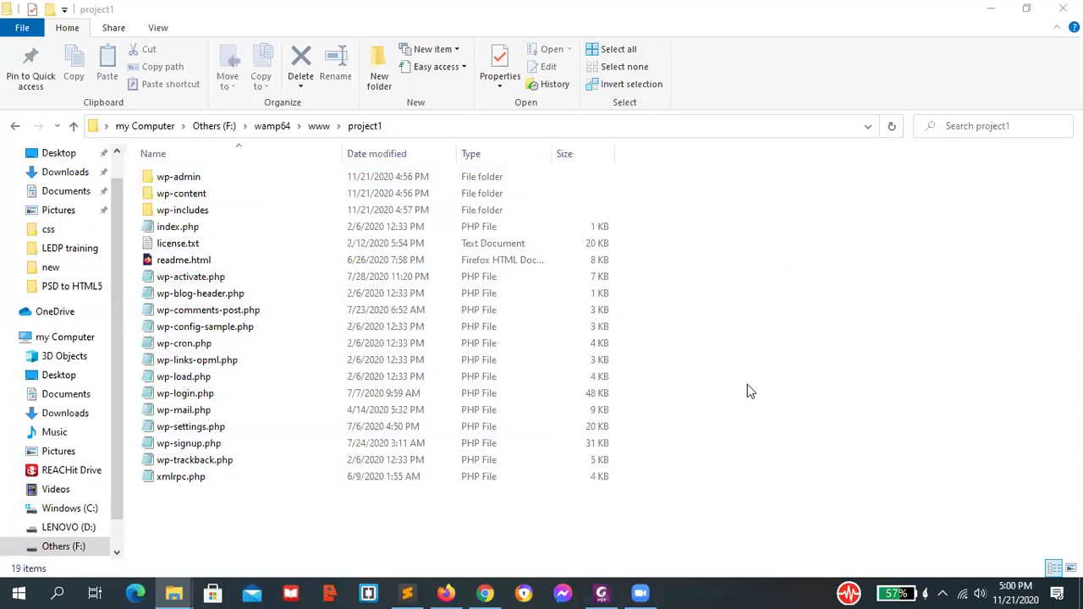
{"action": "left_click", "coordinate": [74, 125]}
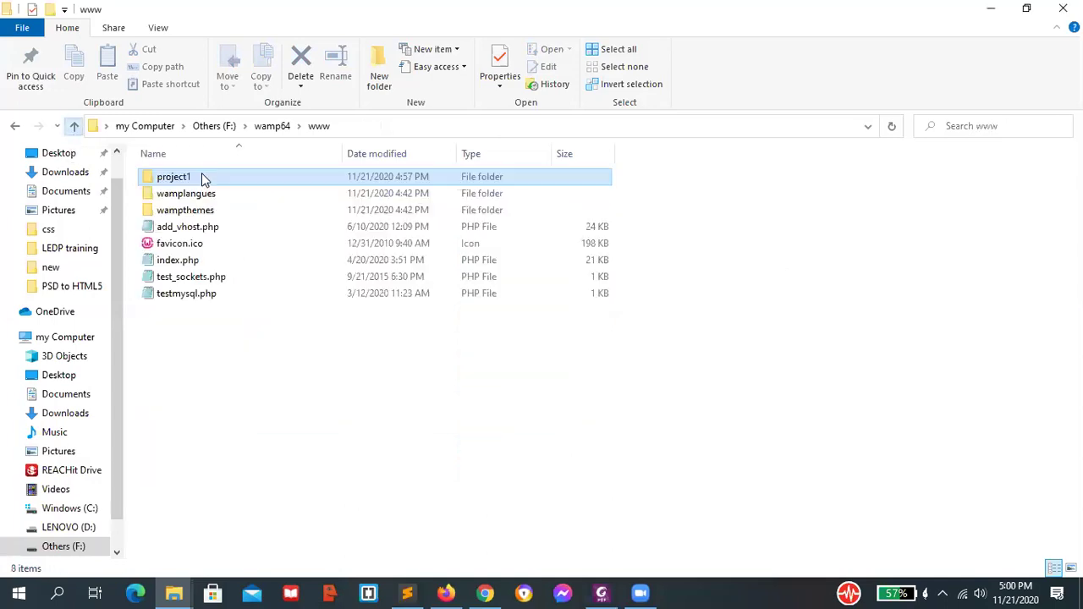
{"action": "right_click", "coordinate": [196, 399]}
{"action": "mouse_move", "coordinate": [266, 364]}
{"action": "left_click", "coordinate": [425, 364]}
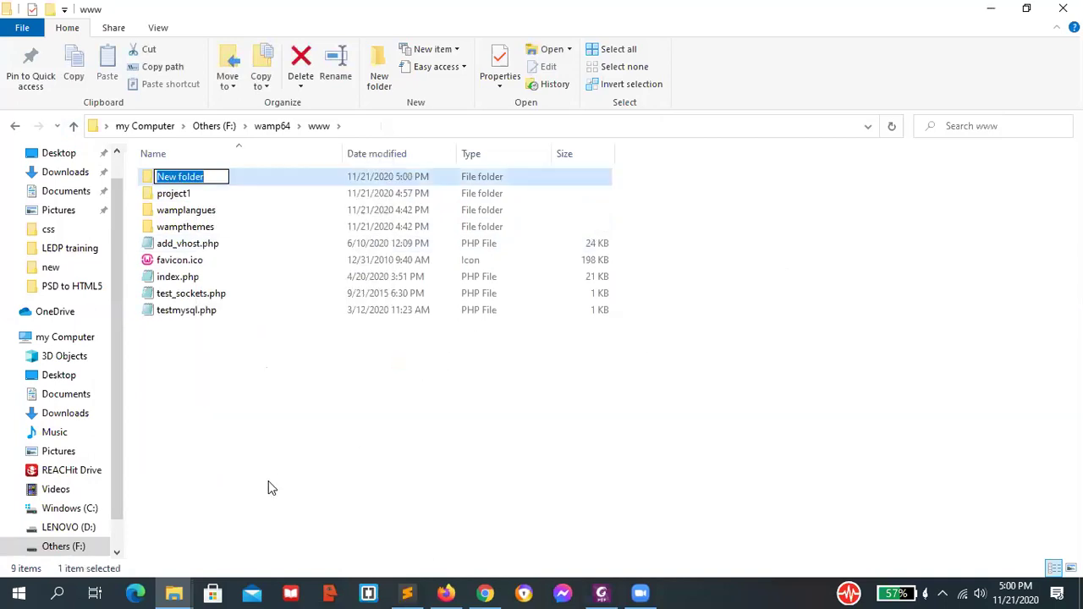
{"action": "type", "text": "PROJECT"}
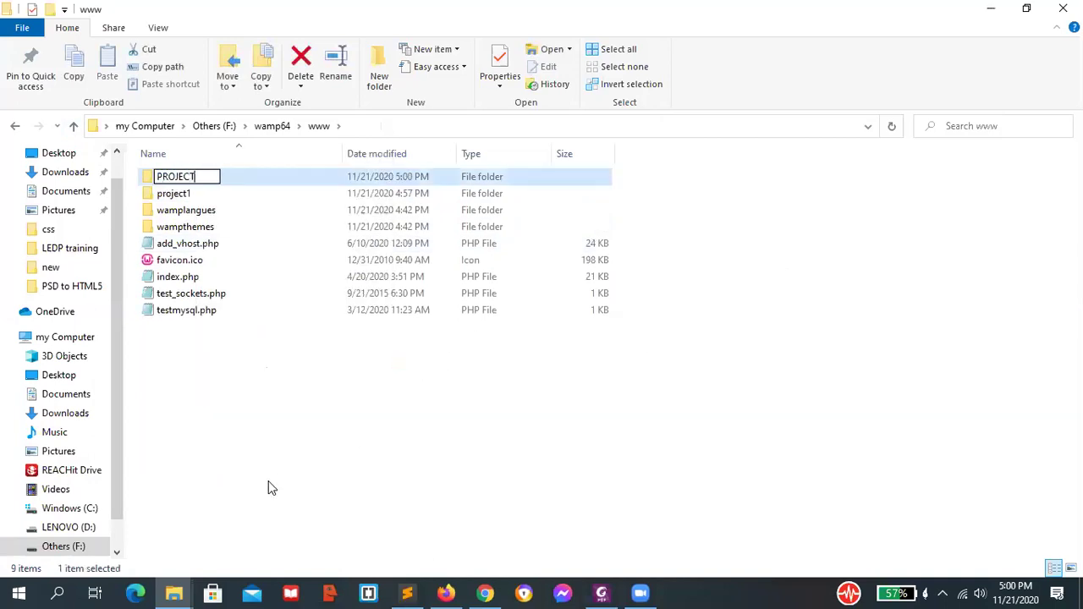
{"action": "left_click", "coordinate": [191, 194]}
{"action": "left_click", "coordinate": [191, 193]}
{"action": "left_click_drag", "start_coordinate": [199, 194], "coordinate": [141, 194]}
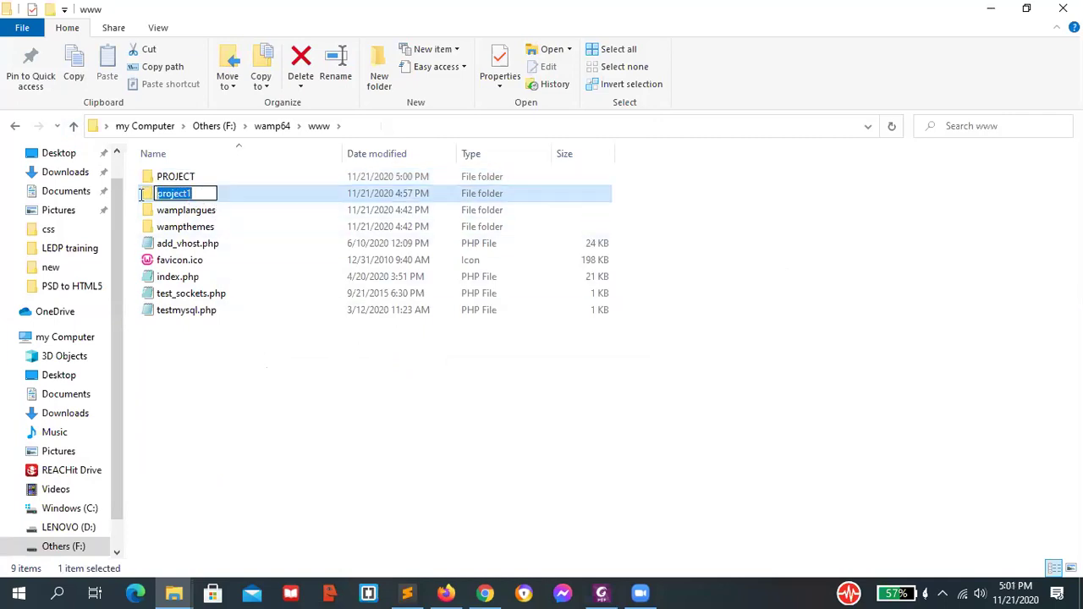
{"action": "key", "text": "BackSpace"}
{"action": "type", "text": "MDGDF"}
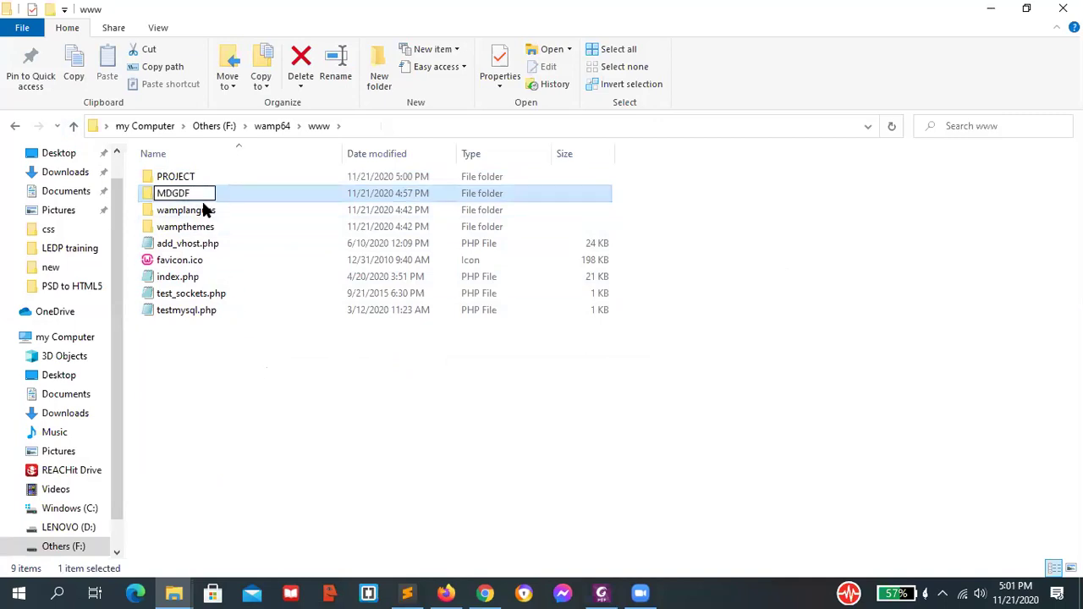
{"action": "key", "text": "Return"}
Rename PROJECT to PROJECTDFSDF, check it is empty, and permanently delete it
{"action": "left_click", "coordinate": [193, 194]}
{"action": "left_click", "coordinate": [201, 196]}
{"action": "left_click", "coordinate": [201, 196]}
{"action": "type", "text": "DFSDF"}
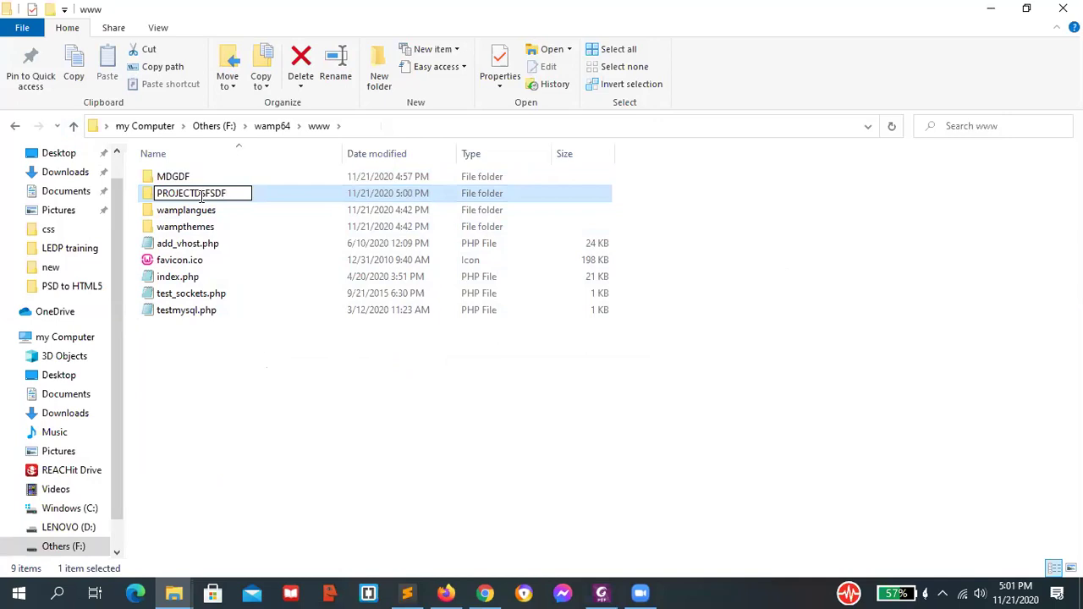
{"action": "left_click", "coordinate": [219, 212]}
{"action": "left_click", "coordinate": [214, 364]}
{"action": "double_click", "coordinate": [218, 194]}
{"action": "left_click", "coordinate": [76, 126]}
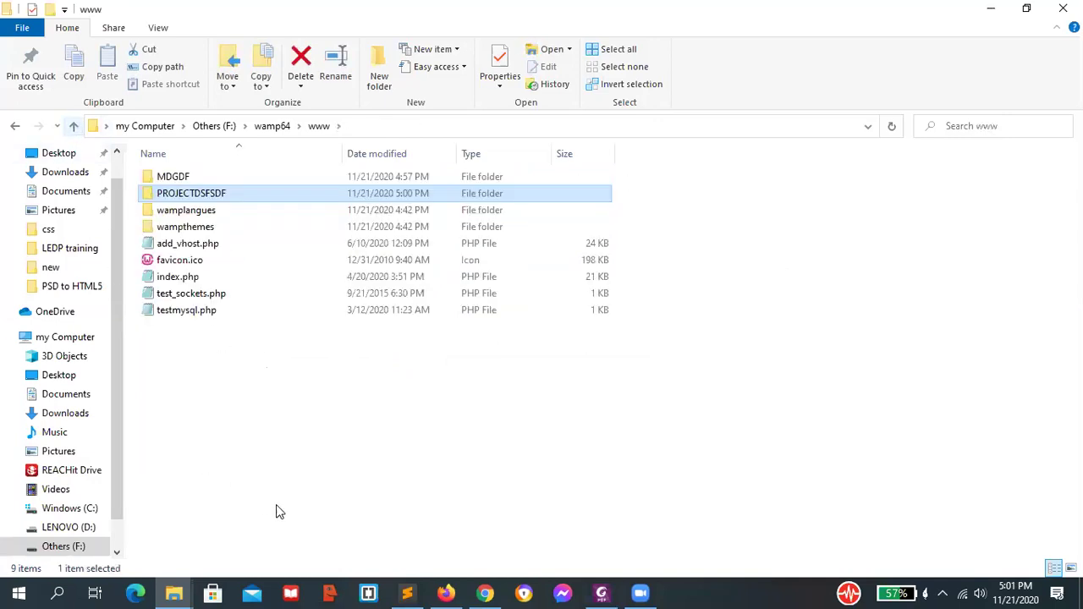
{"action": "key", "text": "shift+Delete"}
{"action": "key", "text": "Return"}
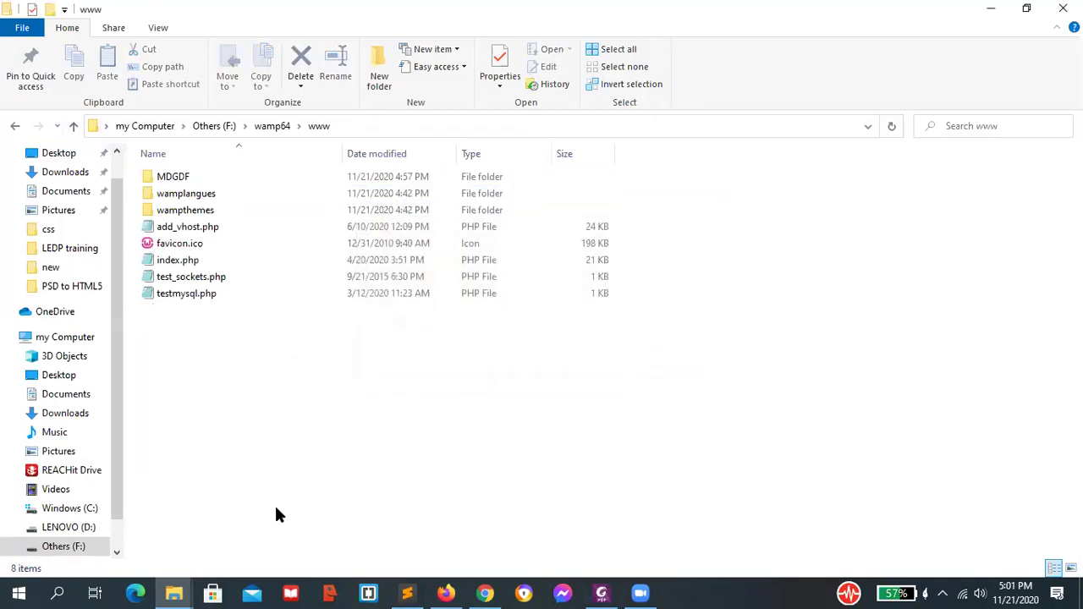
Rename the MDGDF folder to 'project'
{"action": "left_click", "coordinate": [264, 179]}
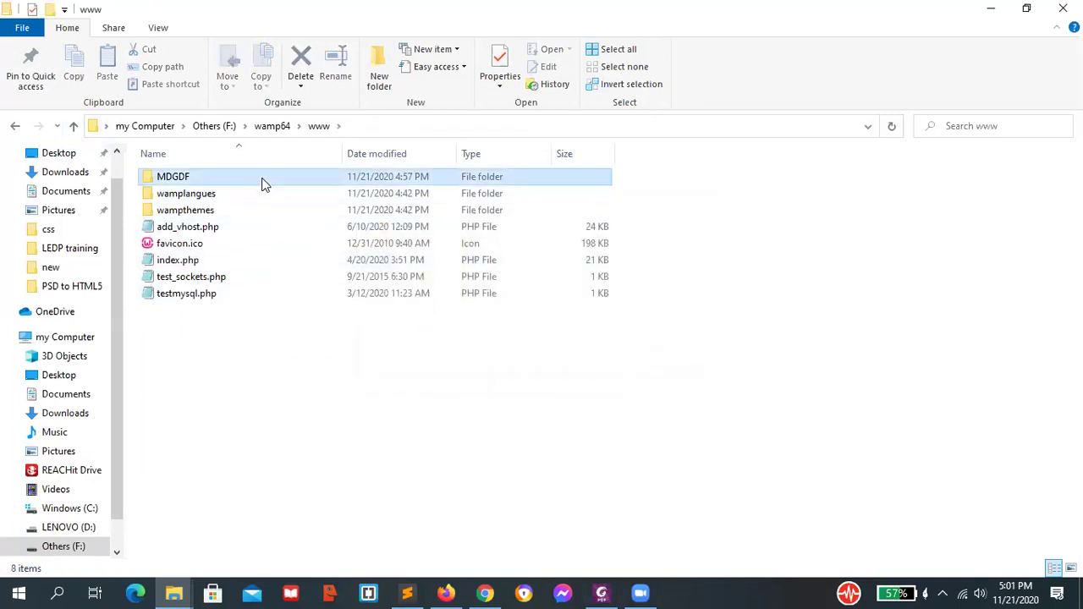
{"action": "left_click", "coordinate": [201, 178]}
{"action": "type", "text": "PR"}
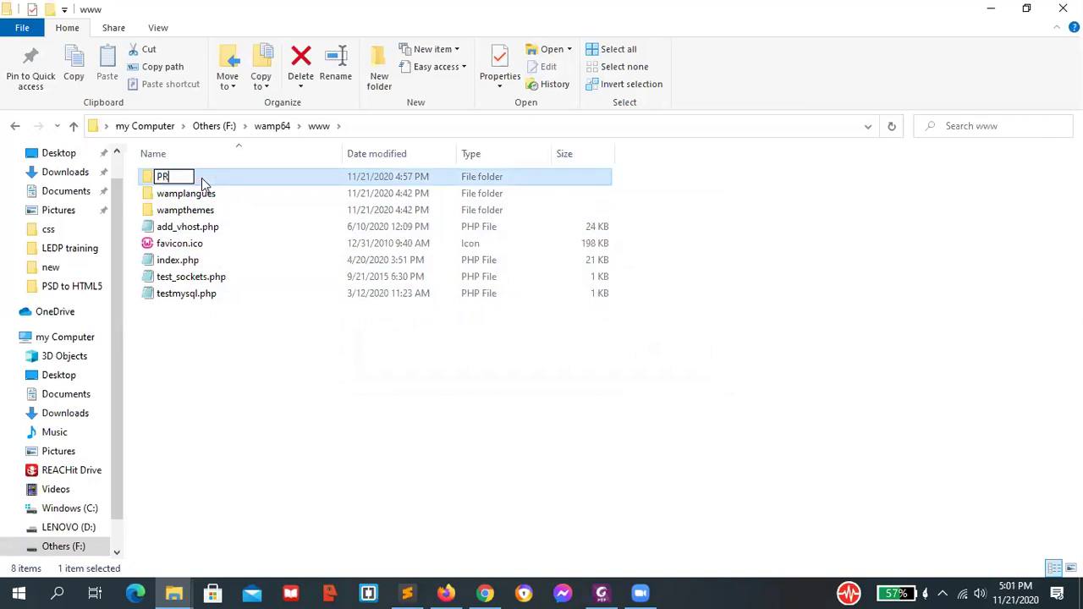
{"action": "type", "text": "O"}
{"action": "key", "text": "BackSpace"}
{"action": "key", "text": "BackSpace"}
{"action": "key", "text": "BackSpace"}
{"action": "key", "text": "Caps_Lock"}
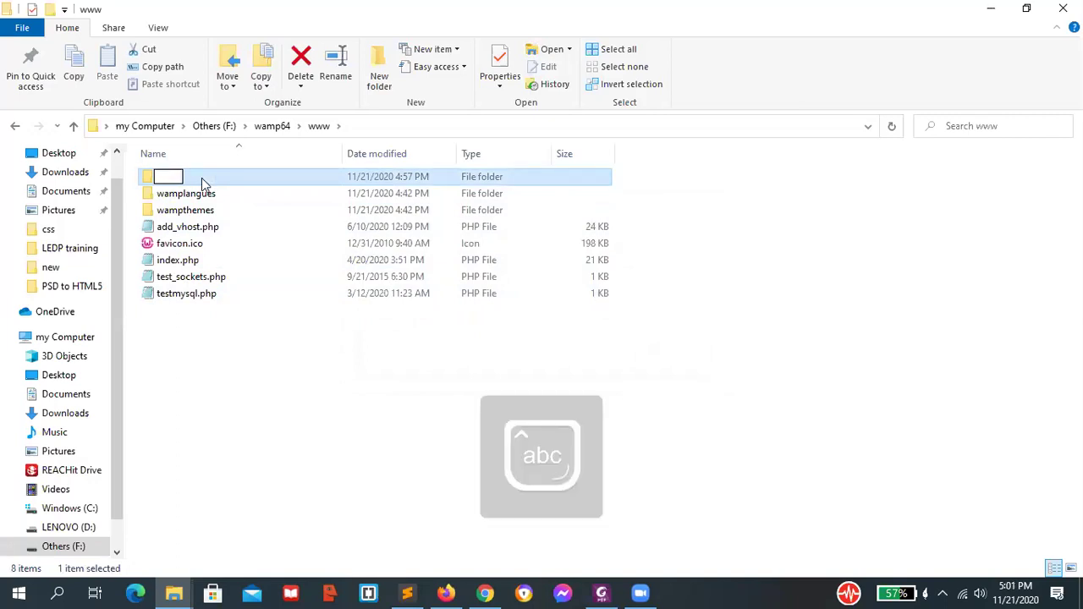
{"action": "type", "text": "project"}
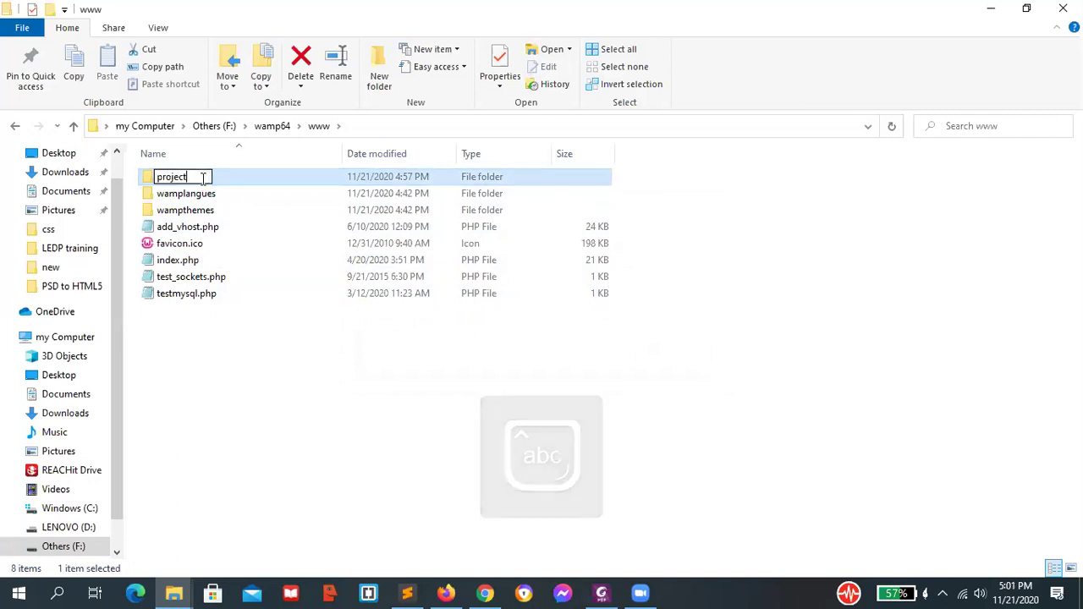
{"action": "key", "text": "Return"}
Open the project folder and look over its 19 WordPress items
{"action": "double_click", "coordinate": [201, 177]}
{"action": "left_click", "coordinate": [207, 478]}
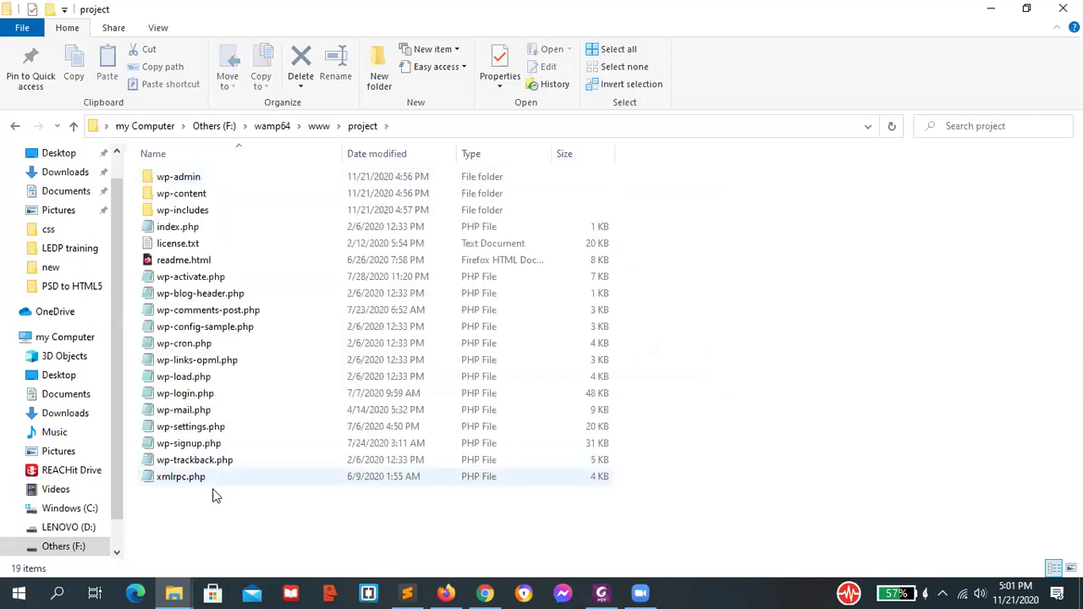
{"action": "left_click_drag", "start_coordinate": [209, 497], "coordinate": [193, 179]}
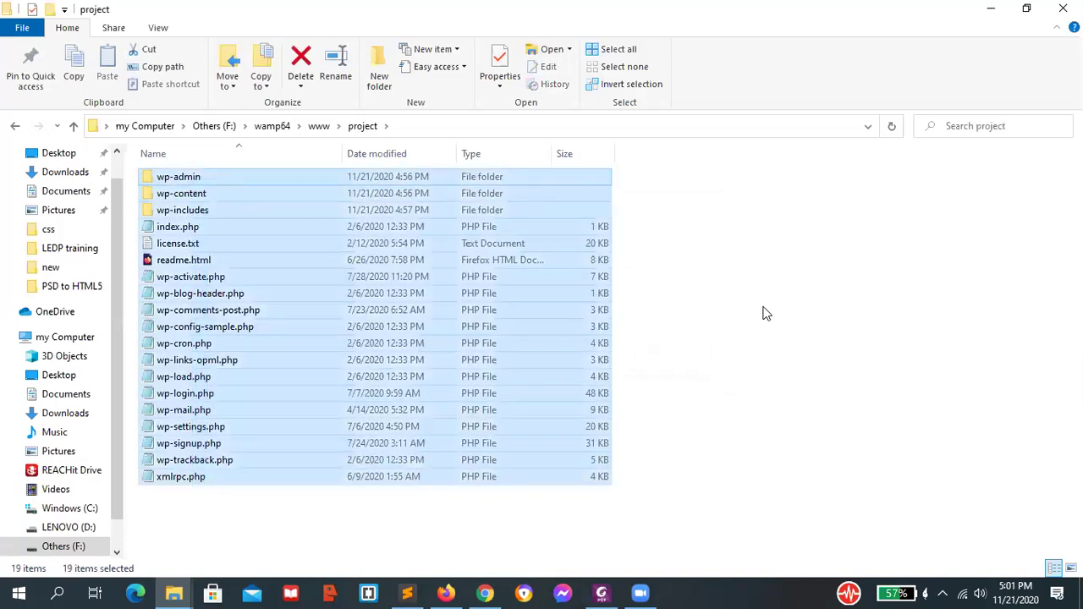
{"action": "left_click", "coordinate": [889, 303]}
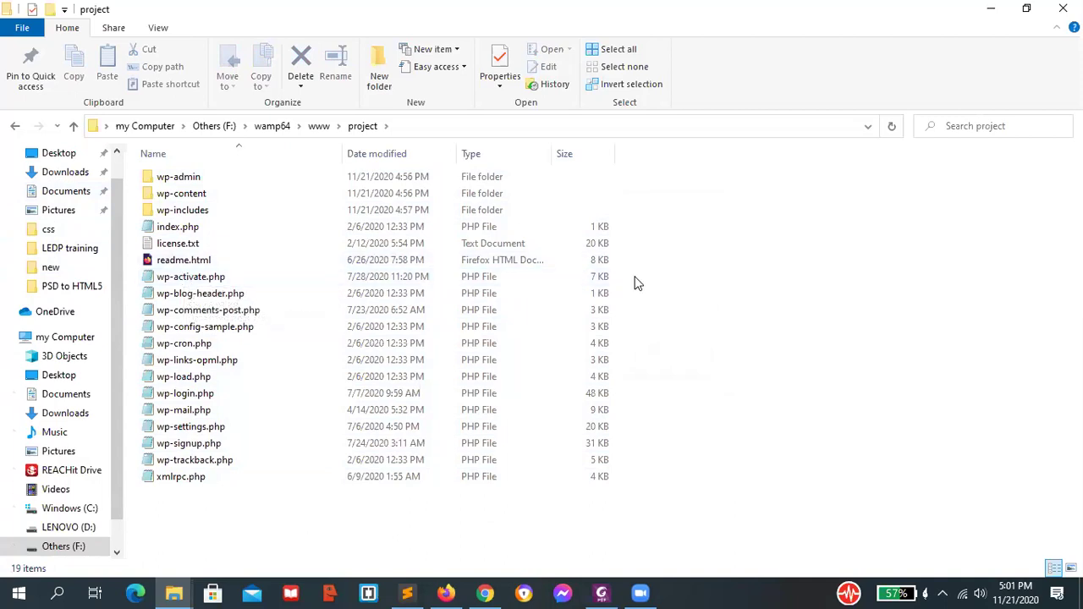
Open wp-activate.php and set Brackets as the default app for .php files
{"action": "left_click", "coordinate": [201, 296]}
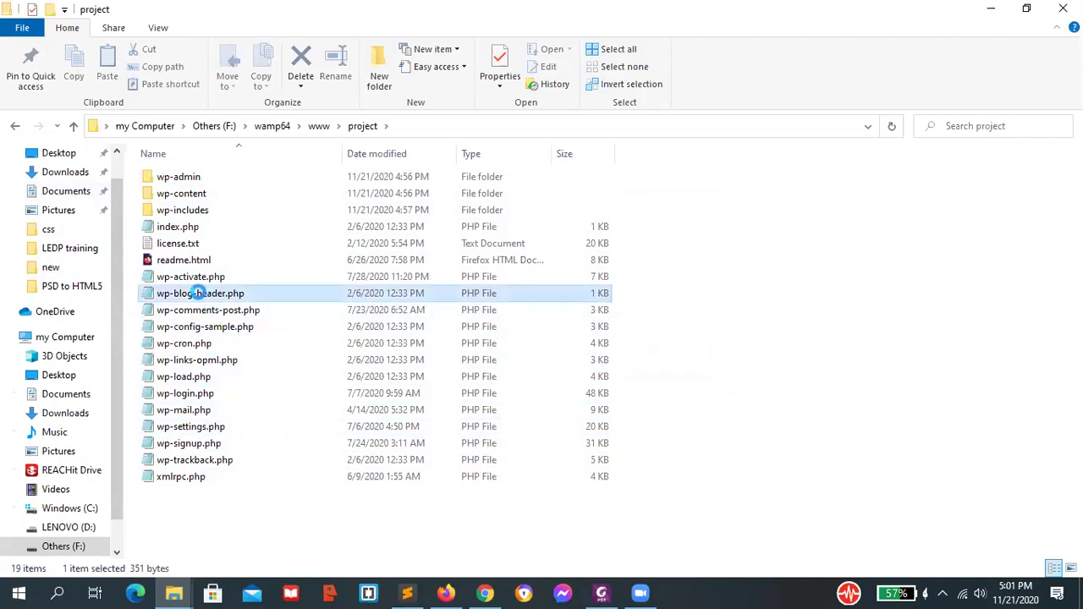
{"action": "key", "text": "Return"}
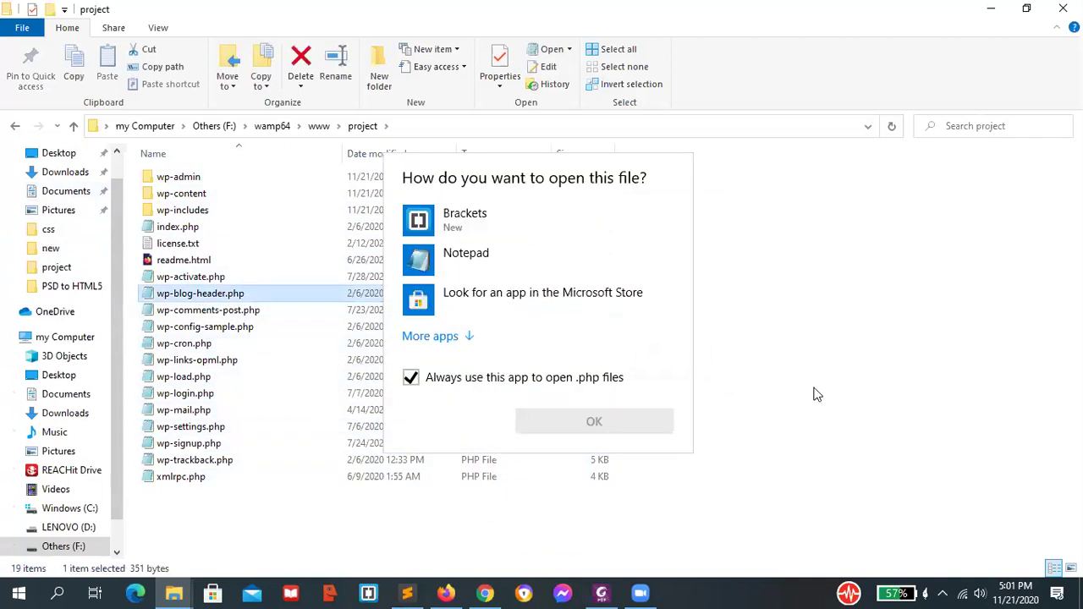
{"action": "key", "text": "Escape"}
{"action": "double_click", "coordinate": [281, 276]}
{"action": "left_click", "coordinate": [418, 221]}
{"action": "double_click", "coordinate": [418, 223]}
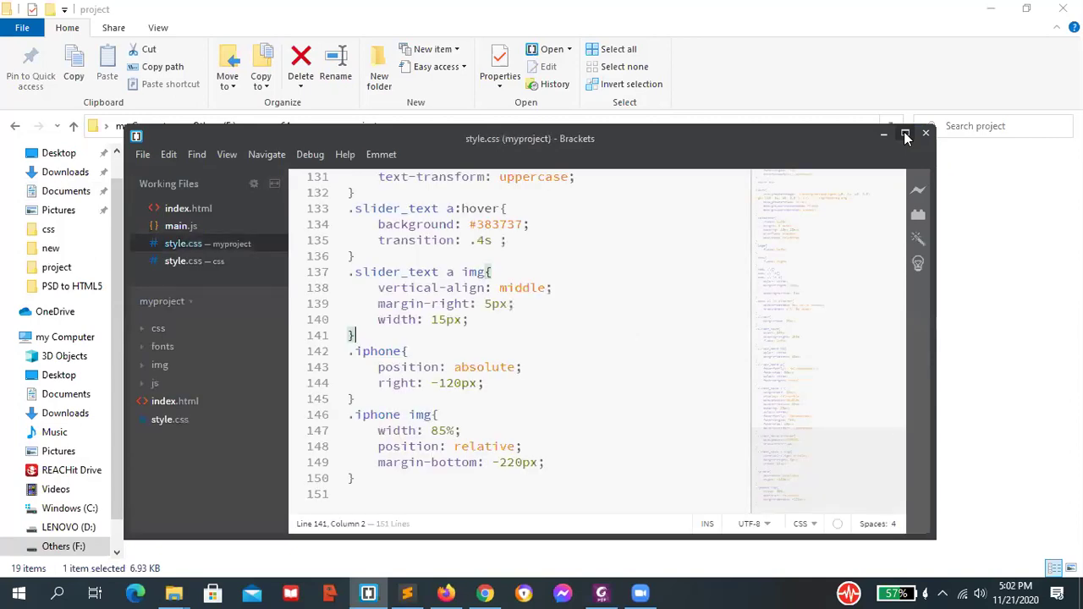
Scroll through the 221-line wp-activate.php in maximized Brackets, cancel the PHP error, then return to Explorer
{"action": "left_click", "coordinate": [904, 138]}
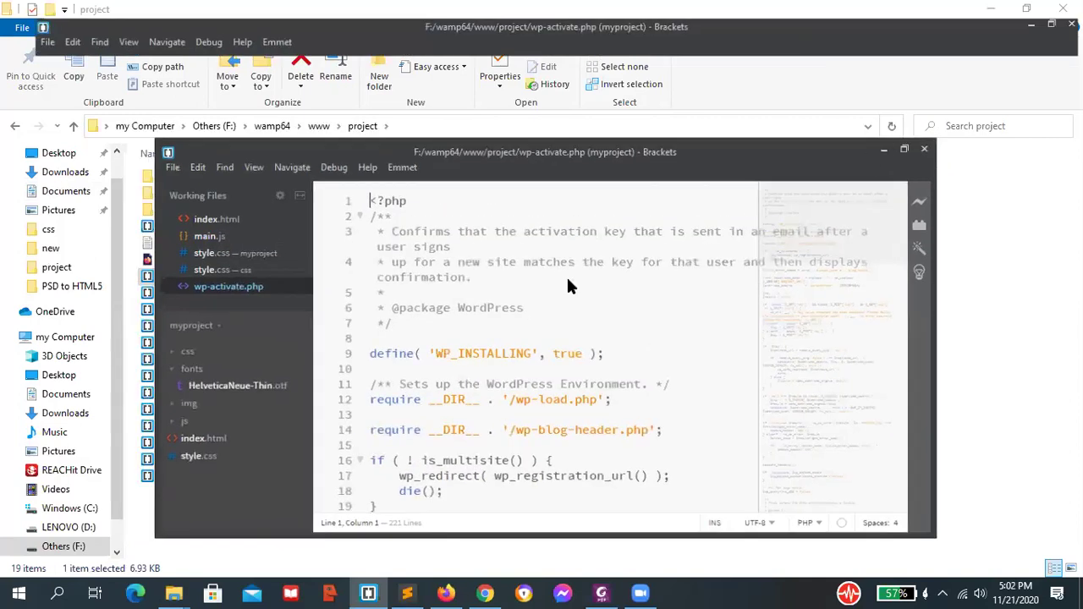
{"action": "scroll", "coordinate": [515, 240], "scroll_direction": "down", "scroll_amount": 2}
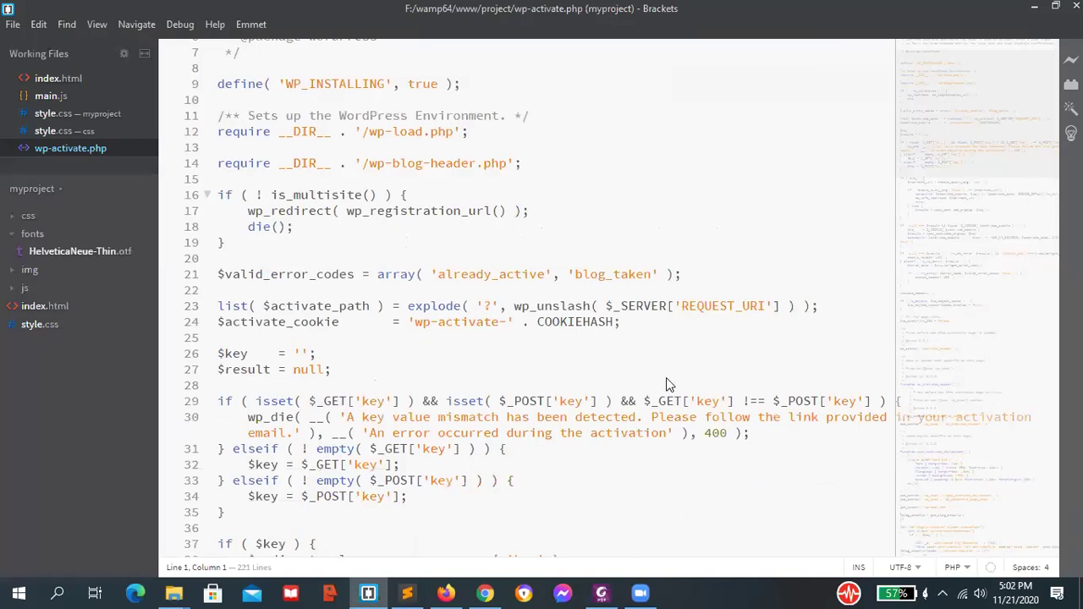
{"action": "scroll", "coordinate": [732, 380], "scroll_direction": "down", "scroll_amount": 3}
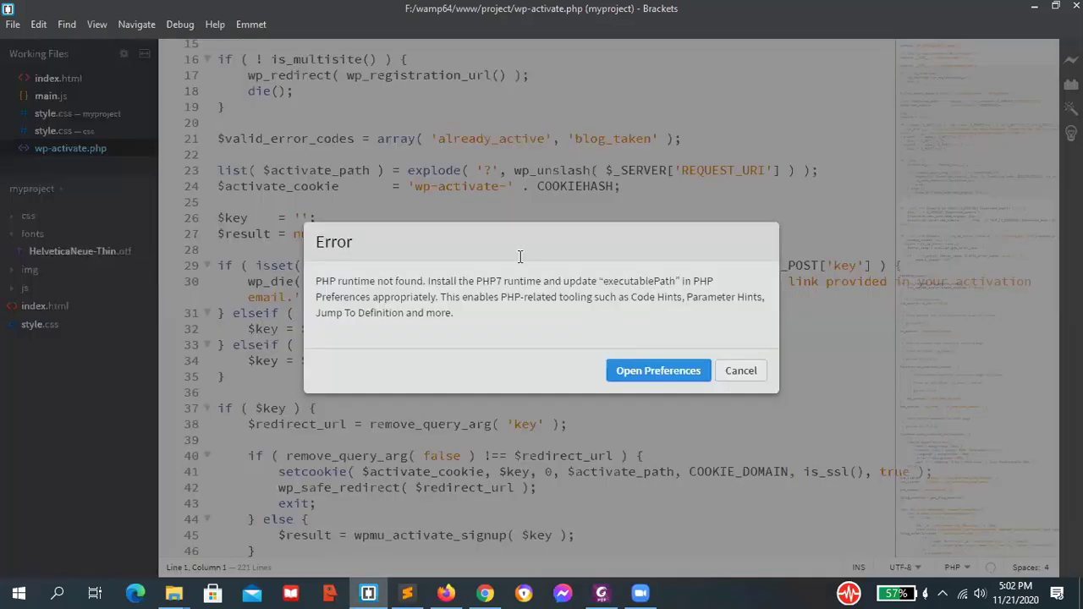
{"action": "key", "text": "Escape"}
{"action": "scroll", "coordinate": [502, 270], "scroll_direction": "down", "scroll_amount": 8}
{"action": "scroll", "coordinate": [503, 271], "scroll_direction": "up", "scroll_amount": 5}
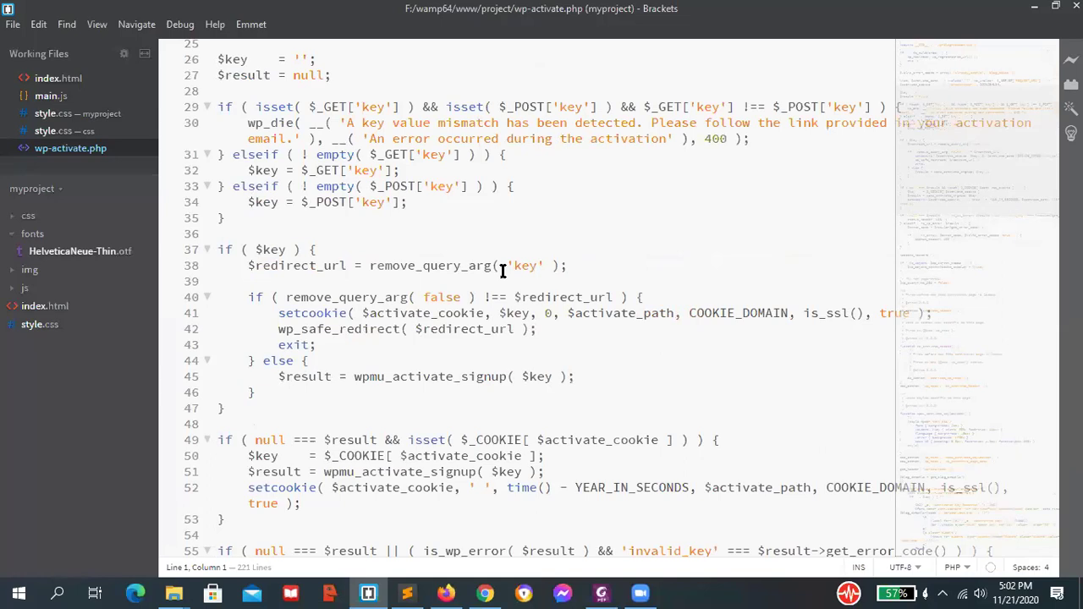
{"action": "scroll", "coordinate": [502, 271], "scroll_direction": "up", "scroll_amount": 8}
{"action": "scroll", "coordinate": [502, 271], "scroll_direction": "down", "scroll_amount": 8}
{"action": "scroll", "coordinate": [768, 169], "scroll_direction": "down", "scroll_amount": 5}
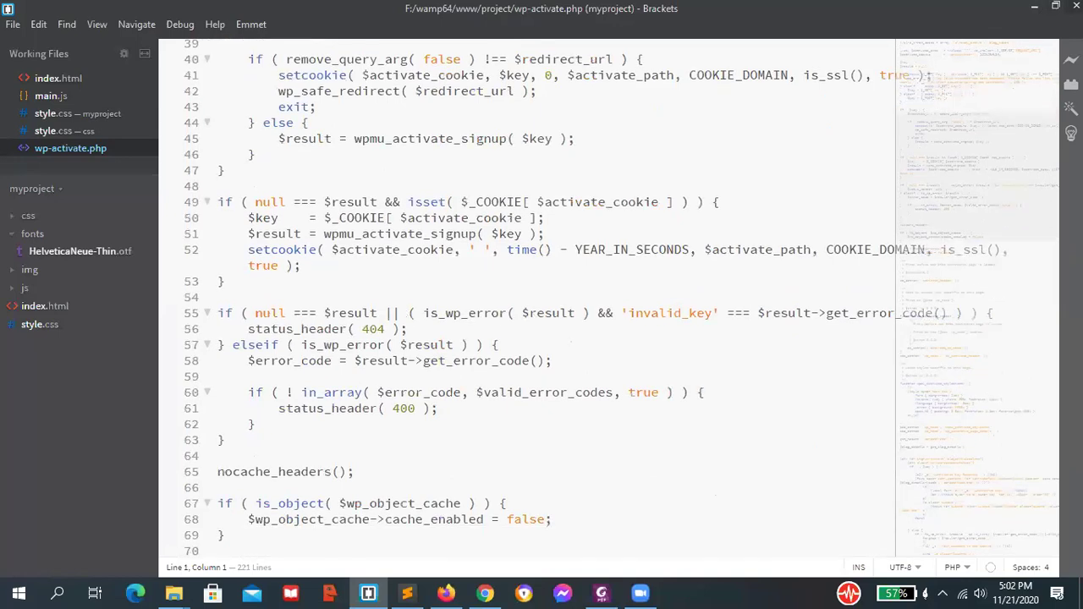
{"action": "key", "text": "alt+Tab"}
{"action": "left_click", "coordinate": [195, 244]}
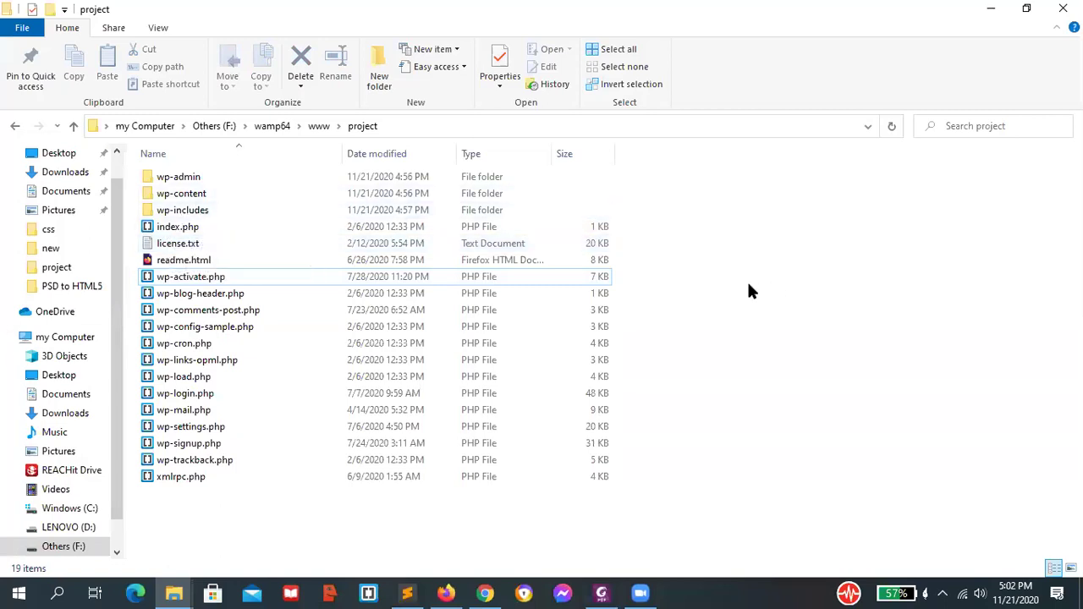
Inspect wp-activate.php's context menu and glance at Sublime Text before returning to the project folder
{"action": "left_click", "coordinate": [184, 280]}
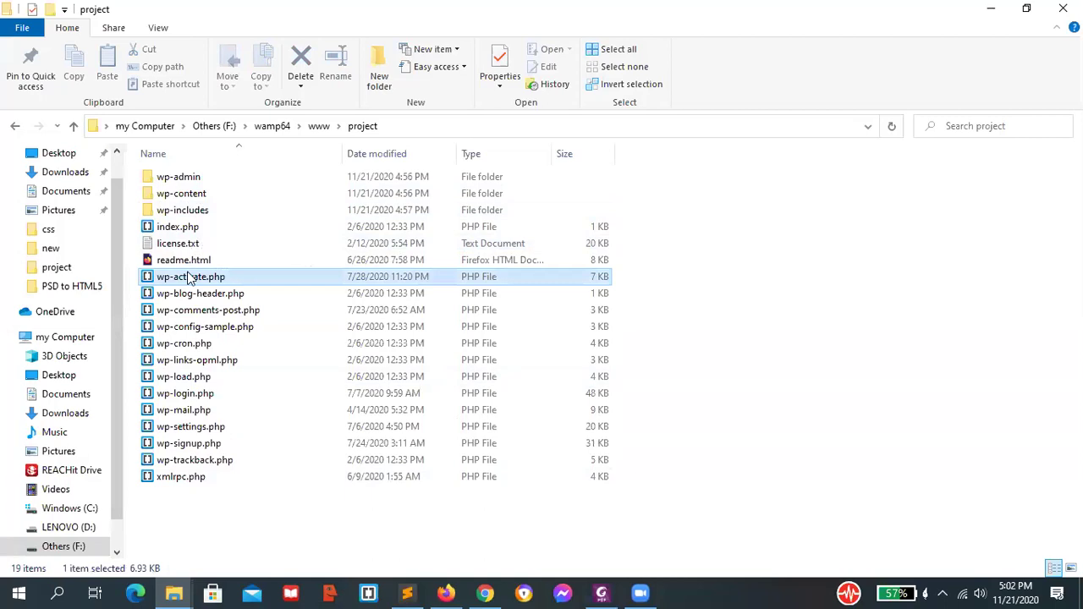
{"action": "right_click", "coordinate": [188, 279]}
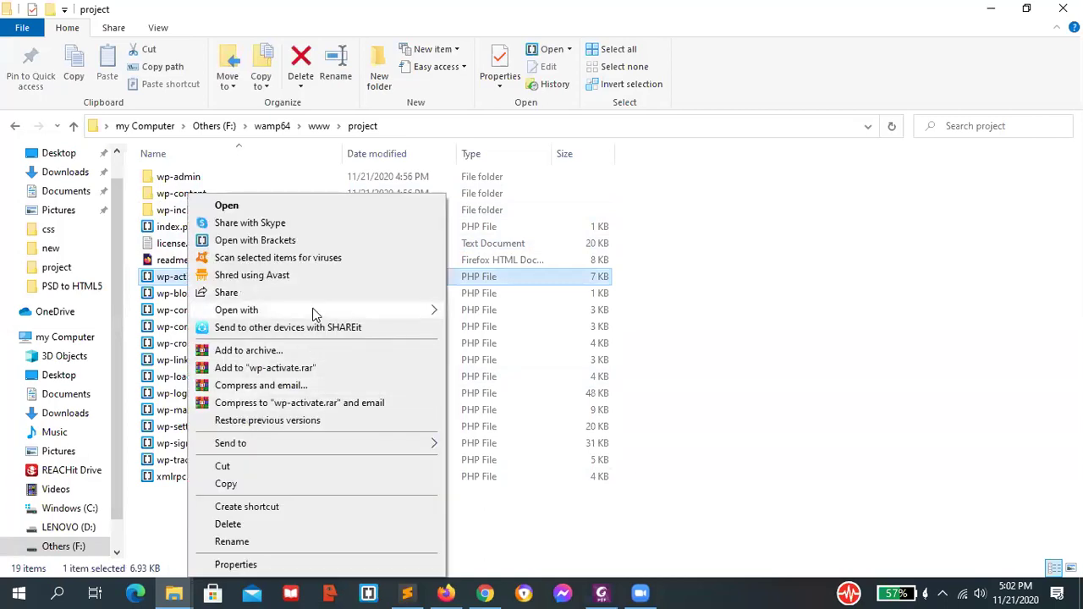
{"action": "left_click", "coordinate": [747, 332]}
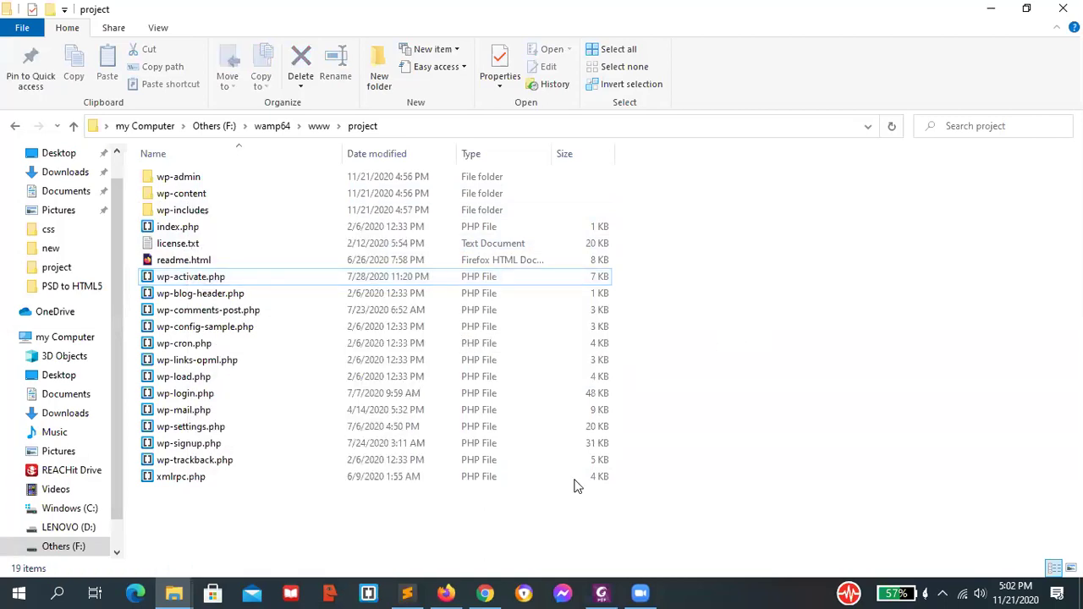
{"action": "left_click", "coordinate": [406, 593]}
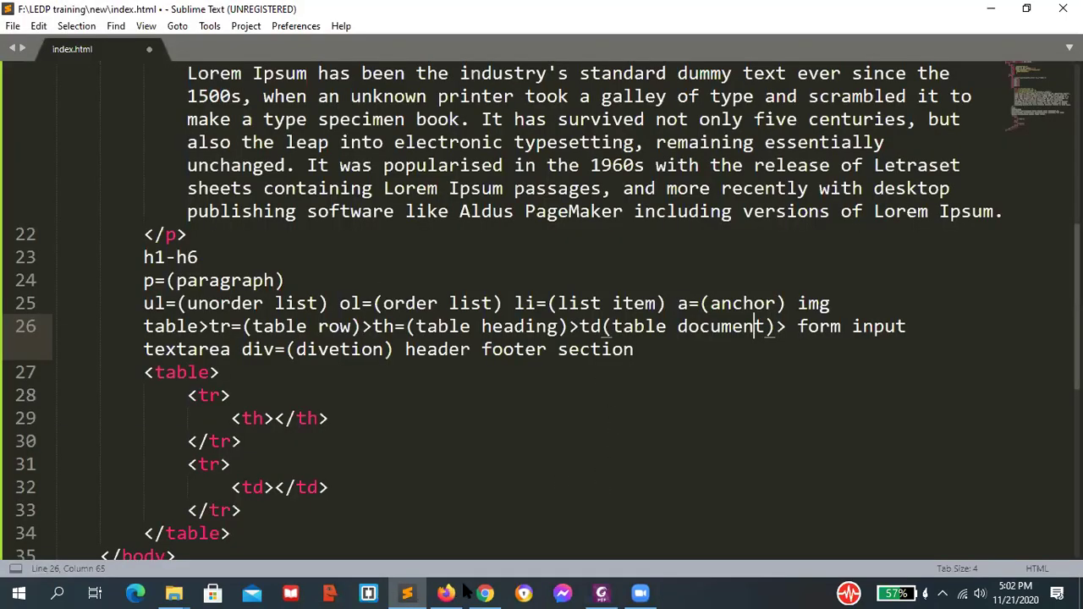
{"action": "mouse_move", "coordinate": [173, 592]}
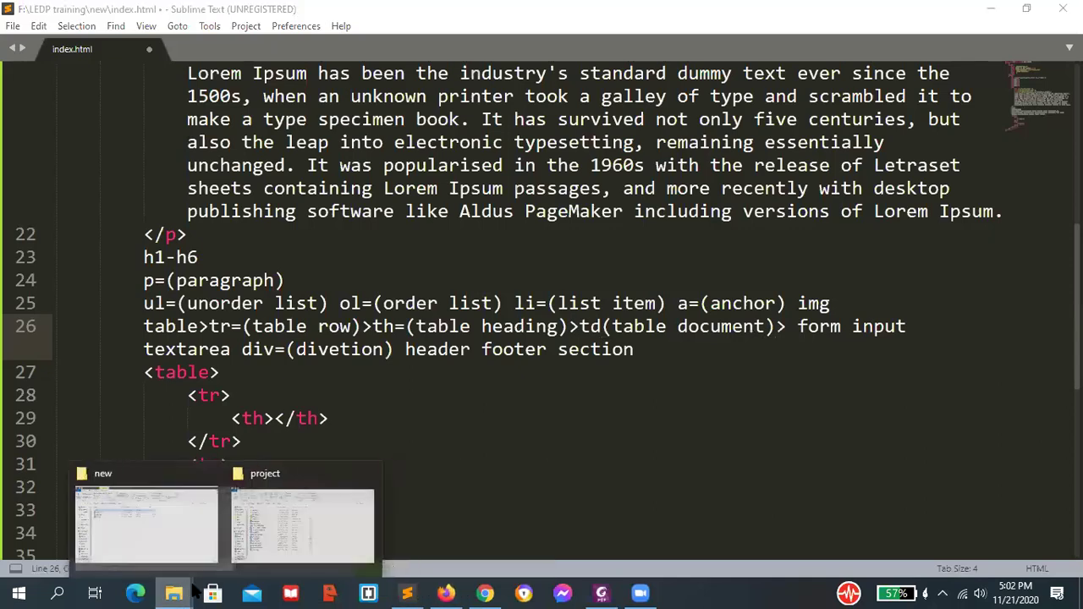
{"action": "left_click", "coordinate": [225, 553]}
{"action": "left_click", "coordinate": [280, 425]}
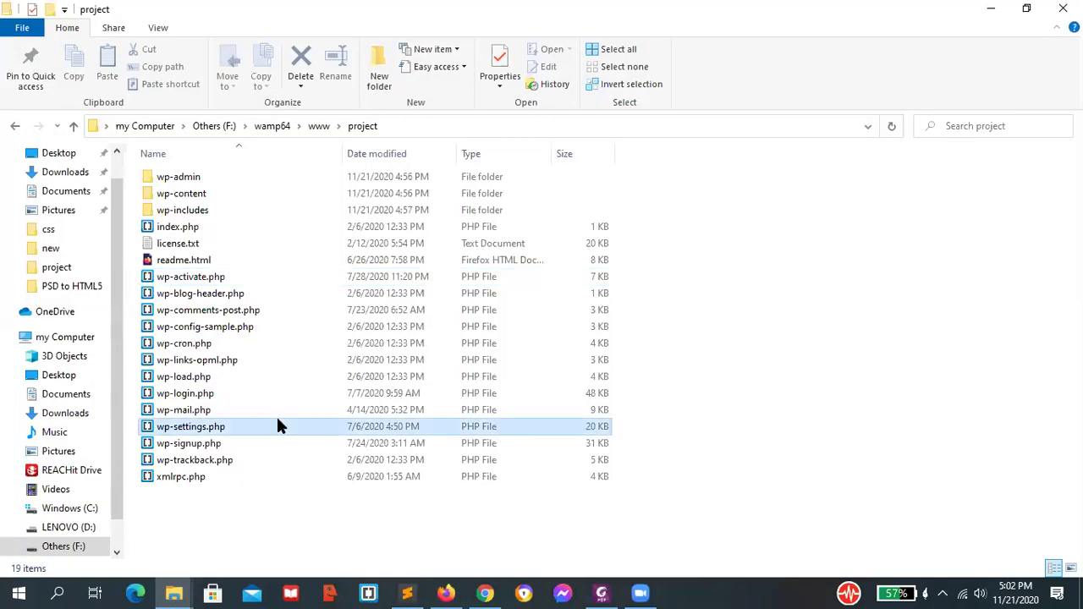
{"action": "left_click", "coordinate": [241, 491]}
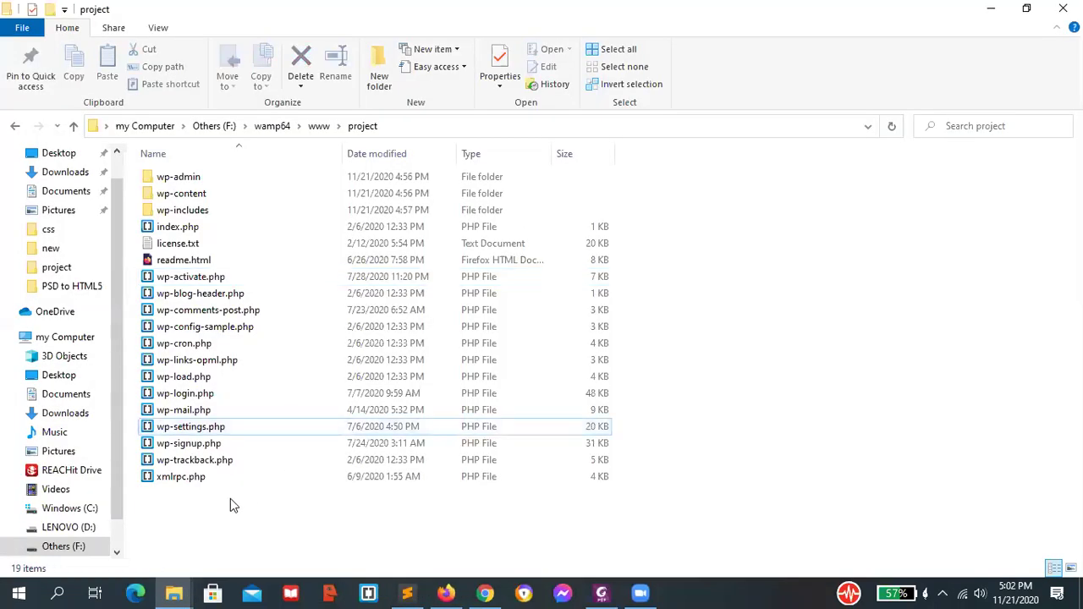
Go up to the www folder and switch to Chrome's wordpress.org results
{"action": "left_click", "coordinate": [73, 126]}
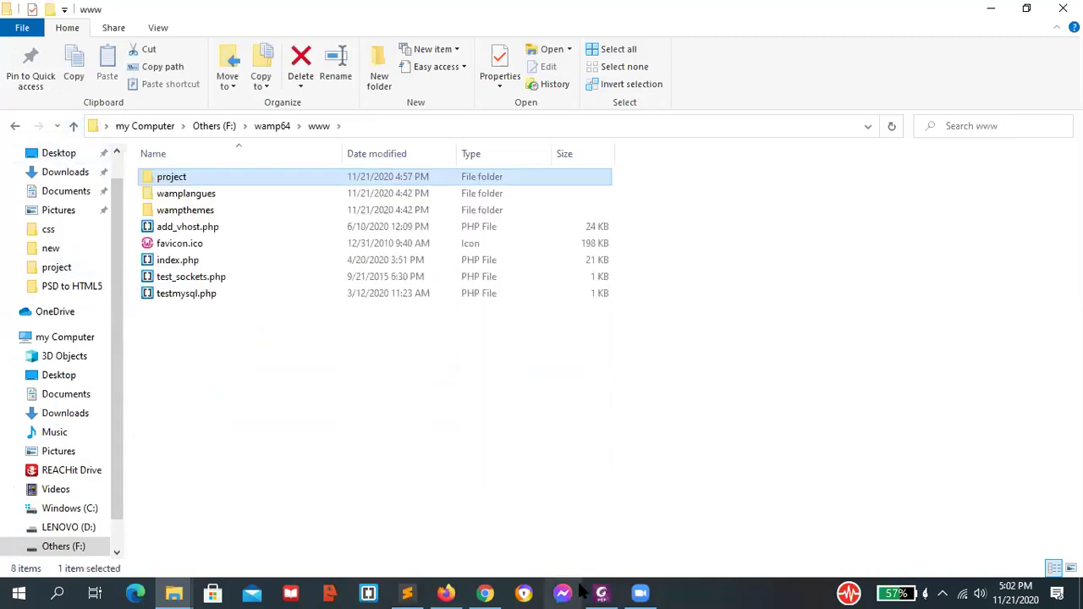
{"action": "left_click", "coordinate": [479, 458]}
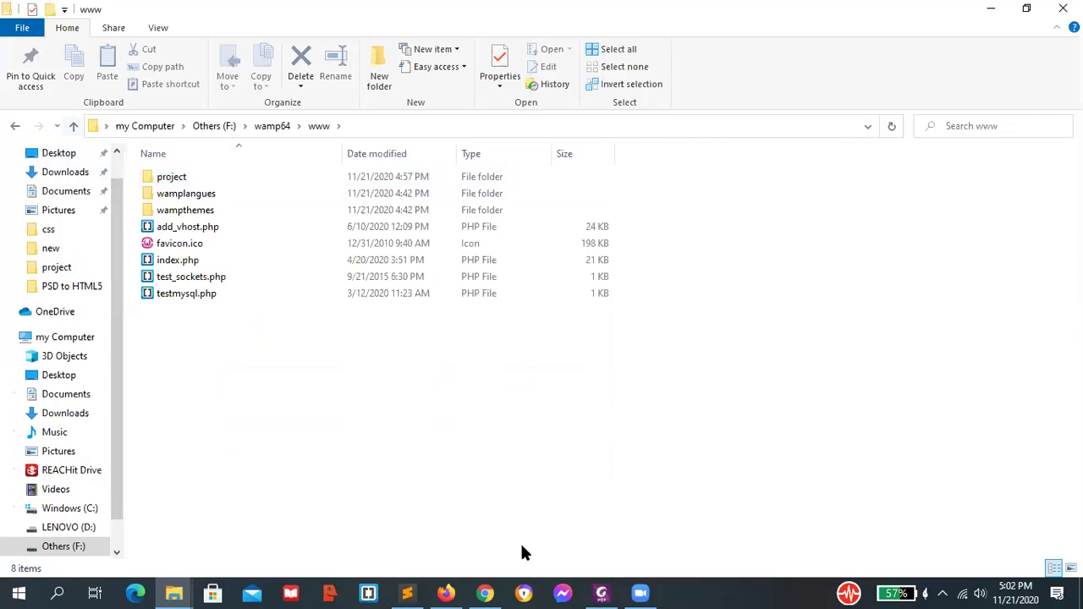
{"action": "left_click", "coordinate": [473, 591]}
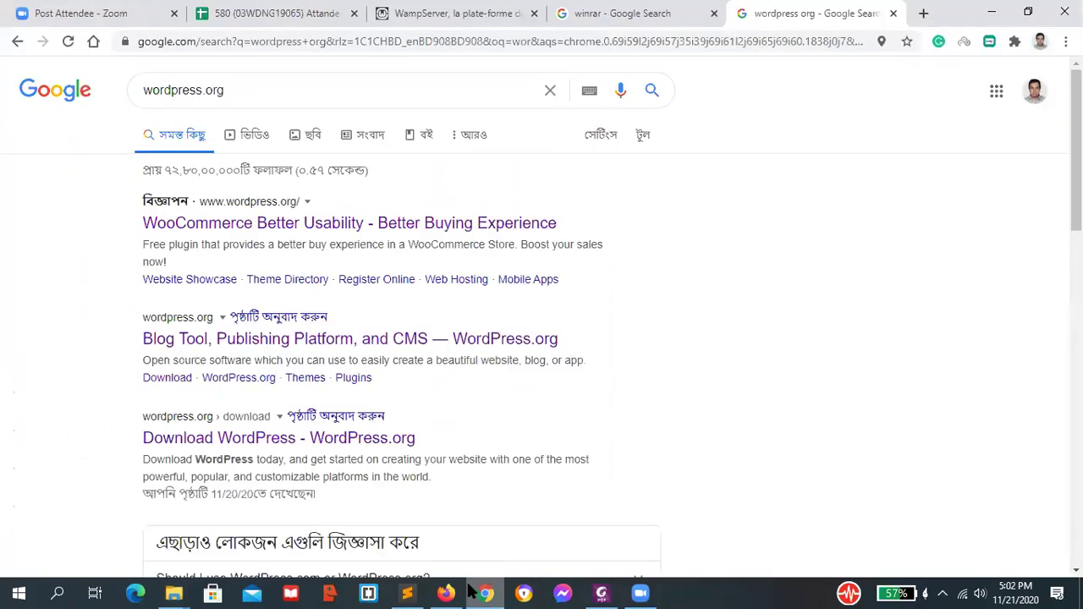
Reload the WampServer tab and open the WAMPSERVER 64 BITS 3.2.0 download form
{"action": "left_click", "coordinate": [458, 26]}
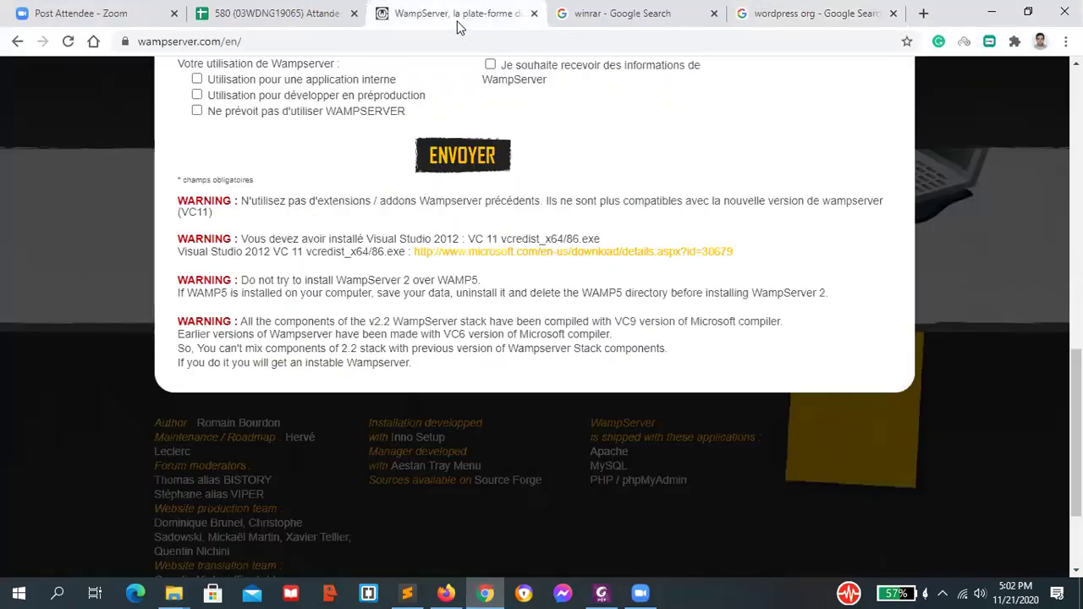
{"action": "scroll", "coordinate": [450, 211], "scroll_direction": "up", "scroll_amount": 10}
{"action": "left_click", "coordinate": [307, 44]}
{"action": "key", "text": "Return"}
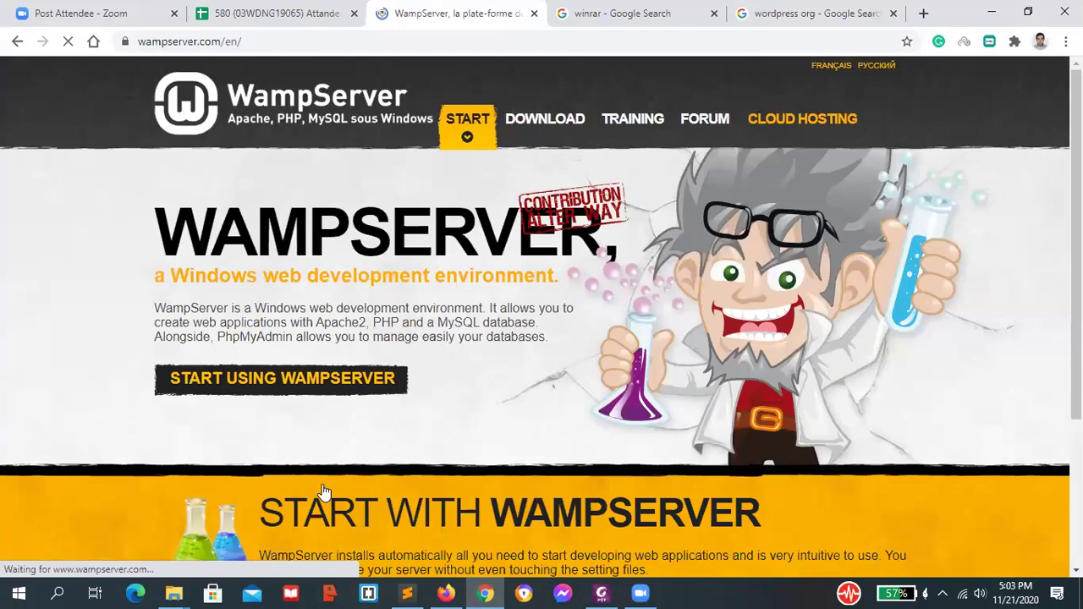
{"action": "scroll", "coordinate": [326, 494], "scroll_direction": "down", "scroll_amount": 5}
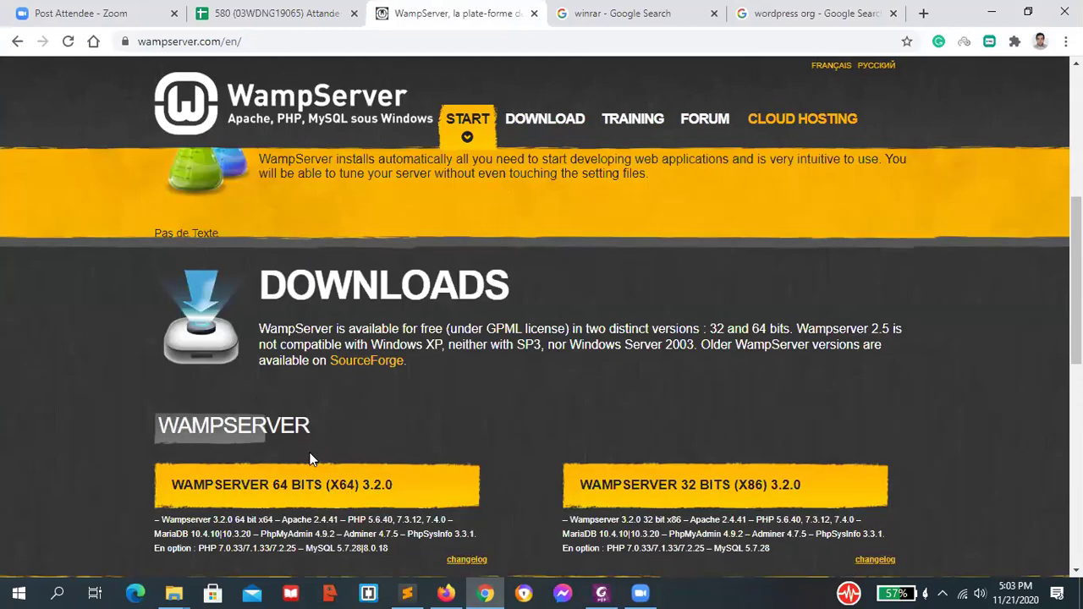
{"action": "left_click", "coordinate": [258, 484]}
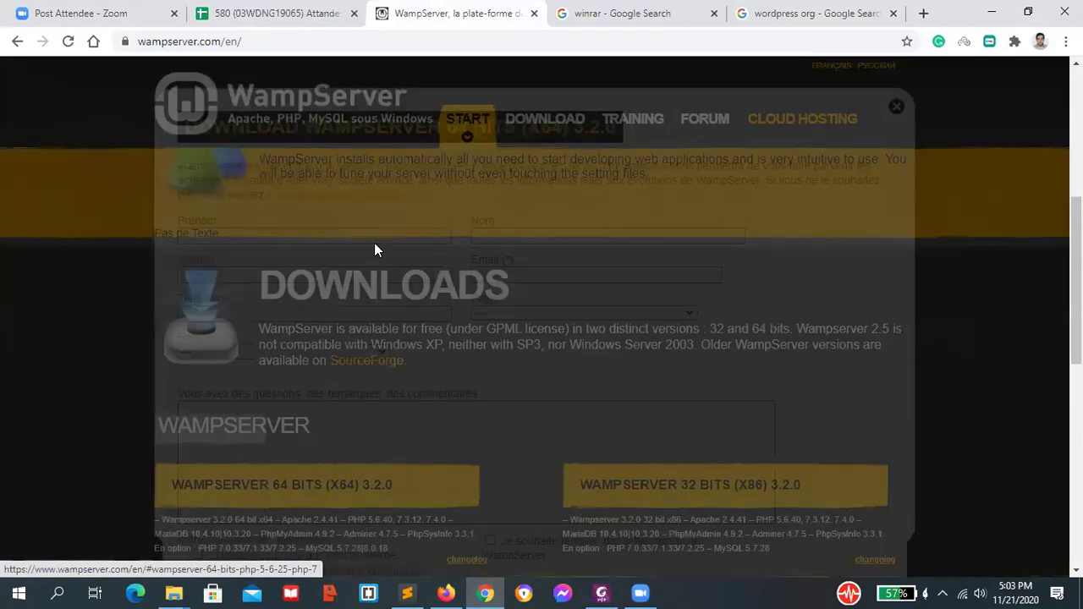
Open the warning's microsoft.com Visual C++ 2012 link in a new tab and view it
{"action": "scroll", "coordinate": [364, 206], "scroll_direction": "down", "scroll_amount": 5}
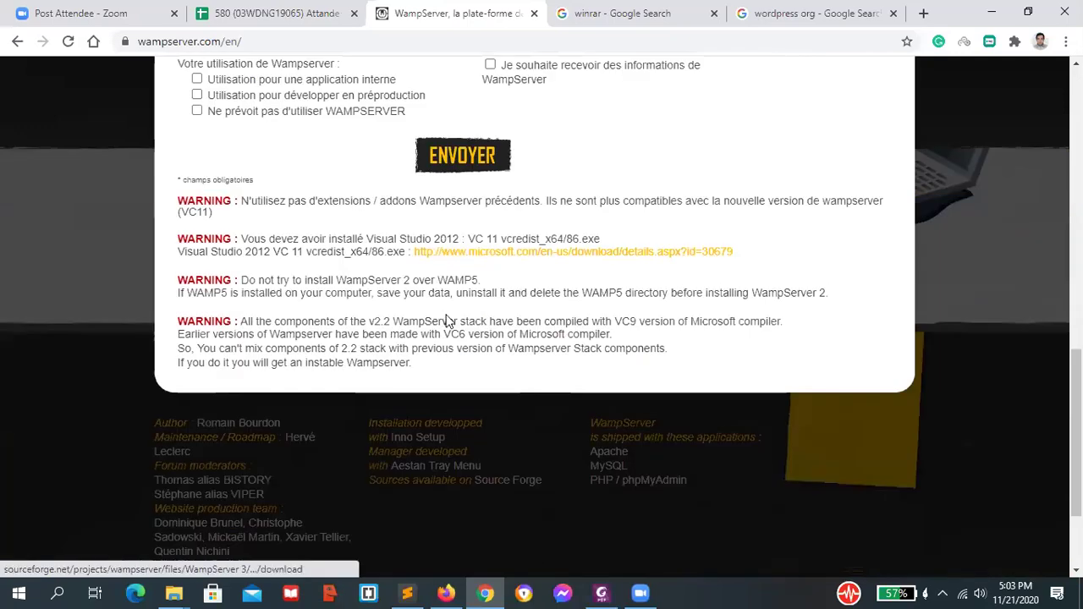
{"action": "triple_click", "coordinate": [731, 265]}
{"action": "left_click", "coordinate": [575, 264]}
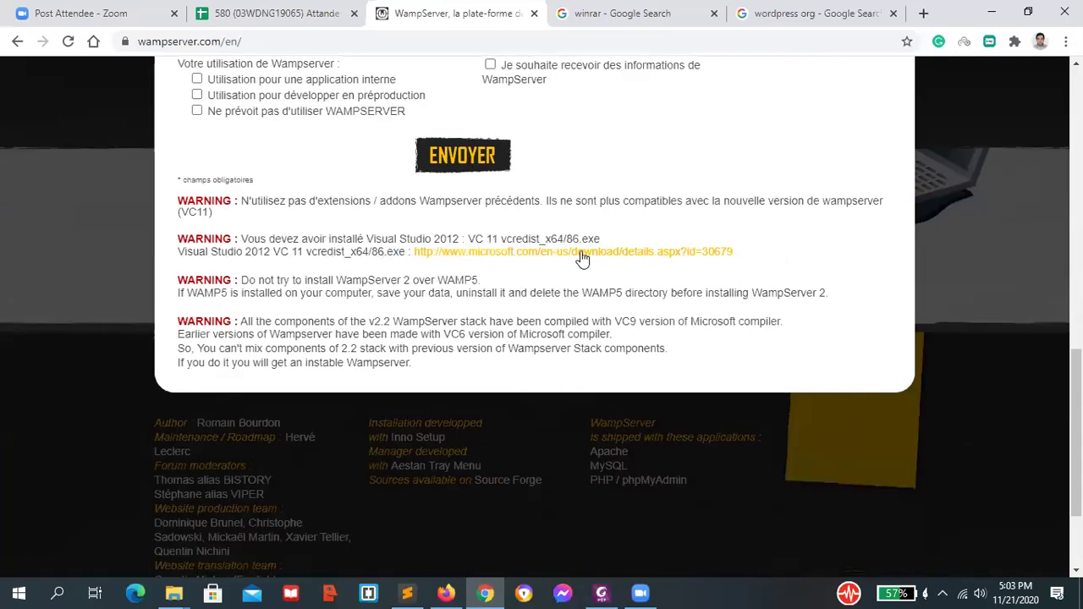
{"action": "right_click", "coordinate": [578, 251]}
{"action": "left_click", "coordinate": [627, 258]}
{"action": "left_click", "coordinate": [517, 10]}
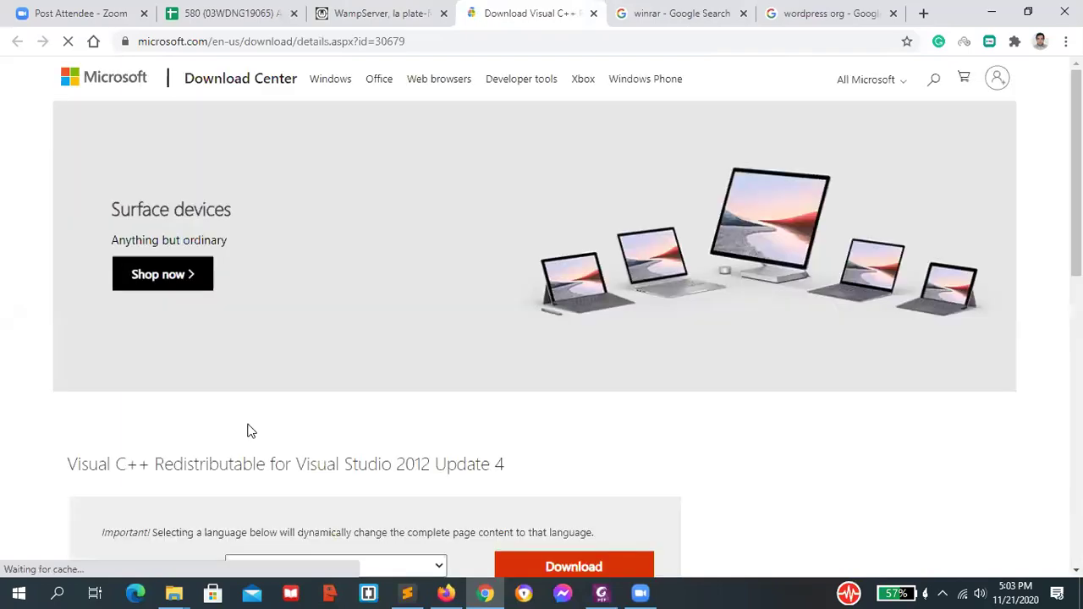
Select only vcredist_x64.exe (6.9 MB) for download, unticking vcredist_arm.exe
{"action": "scroll", "coordinate": [497, 269], "scroll_direction": "down", "scroll_amount": 4}
{"action": "left_click", "coordinate": [575, 208]}
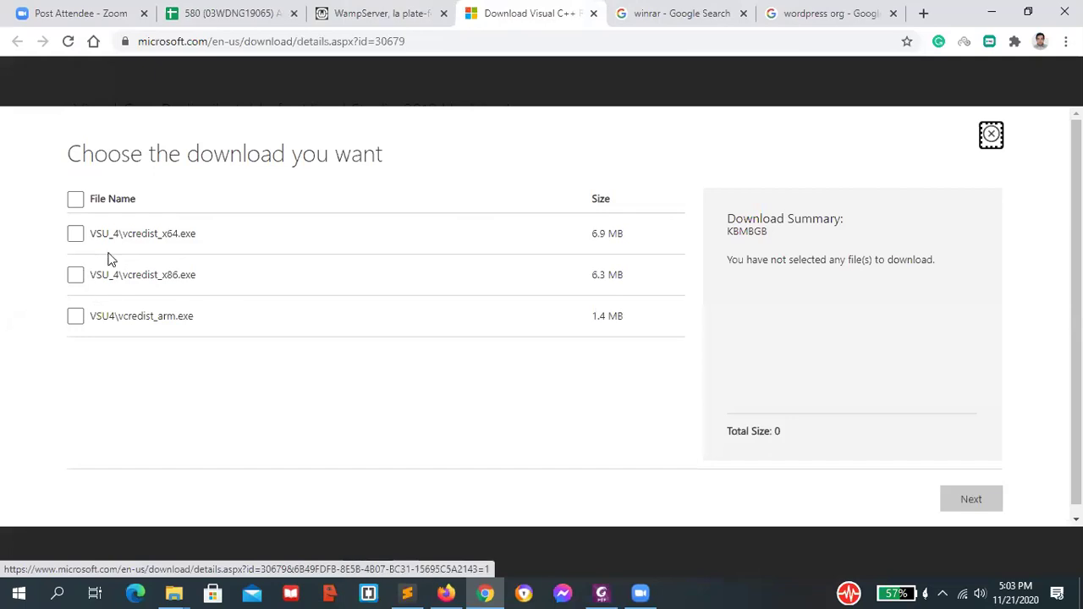
{"action": "left_click", "coordinate": [74, 233]}
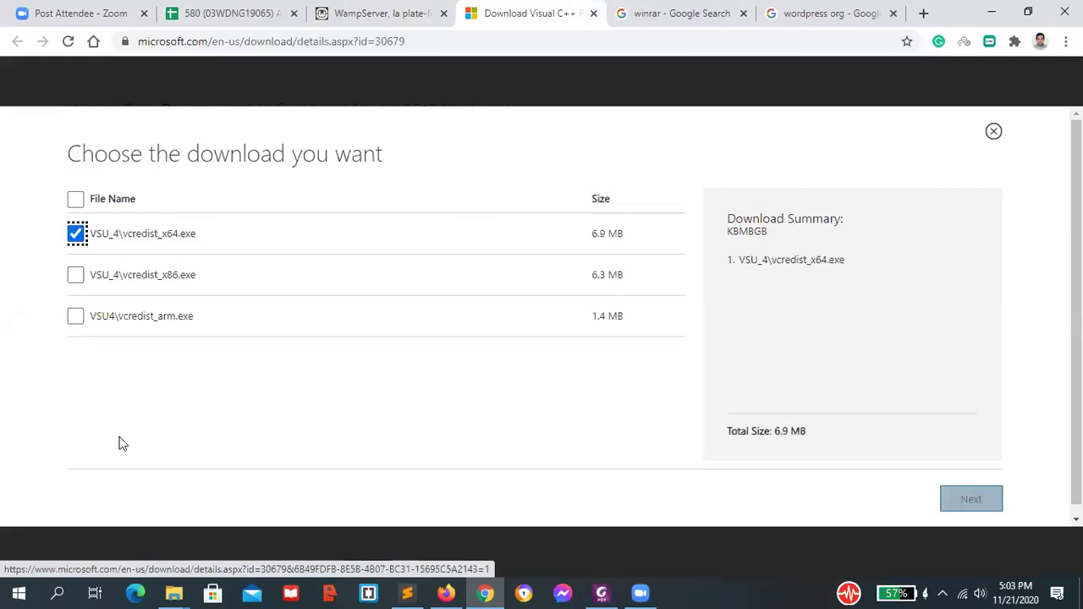
{"action": "left_click", "coordinate": [76, 316]}
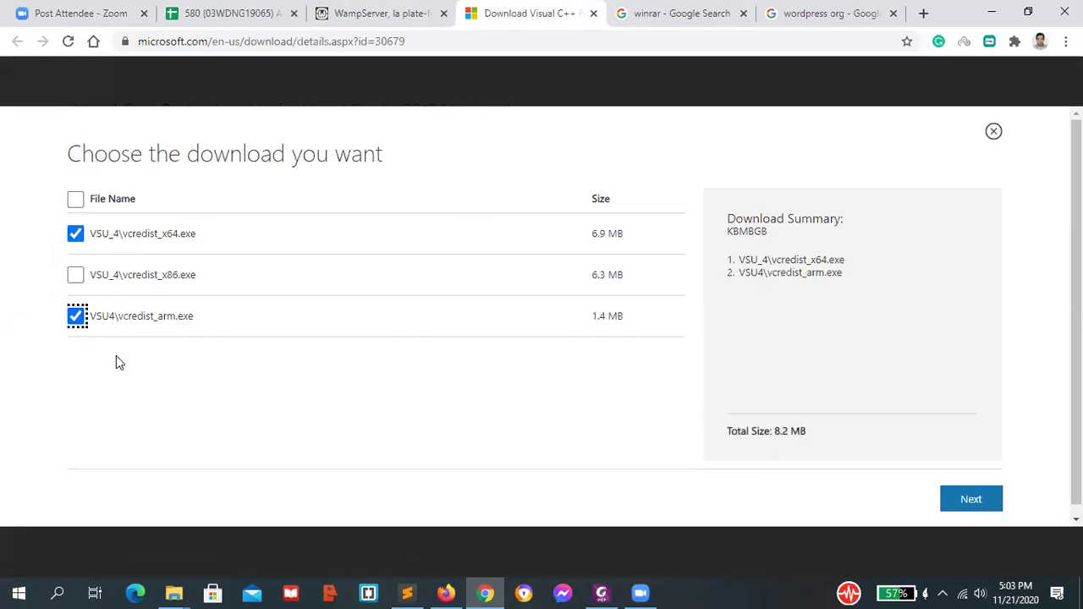
{"action": "left_click", "coordinate": [75, 319]}
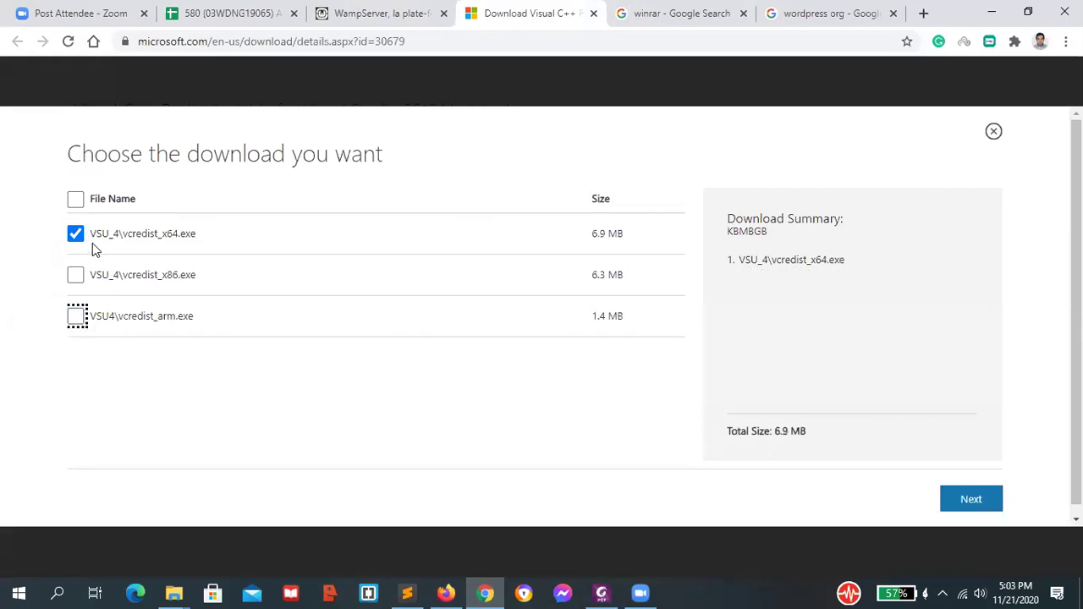
Switch between tabs and settle on the WampServer page's VC11 vcredist_x64/86 requirement warning
{"action": "left_click", "coordinate": [430, 8]}
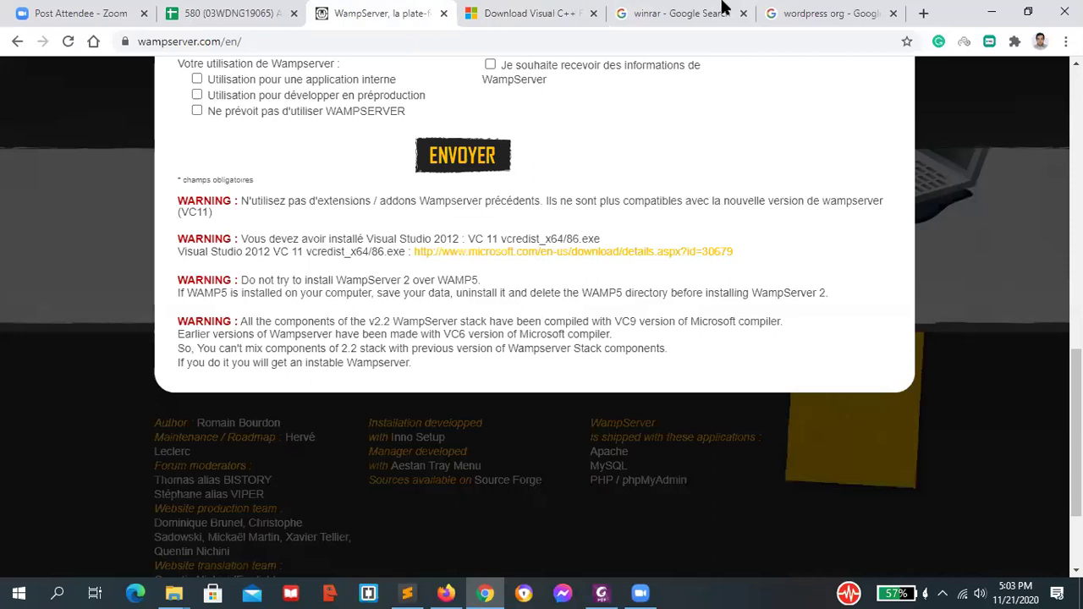
{"action": "left_click", "coordinate": [723, 10]}
{"action": "left_click", "coordinate": [516, 12]}
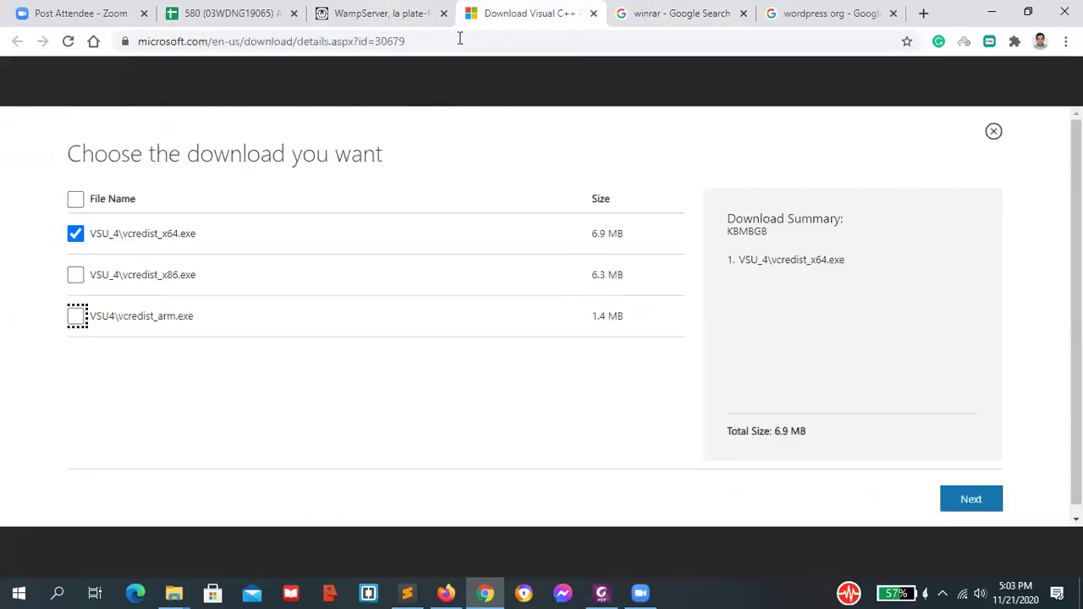
{"action": "left_click", "coordinate": [399, 11]}
{"action": "left_click", "coordinate": [502, 12]}
{"action": "left_click", "coordinate": [332, 9]}
{"action": "scroll", "coordinate": [173, 341], "scroll_direction": "up", "scroll_amount": 8}
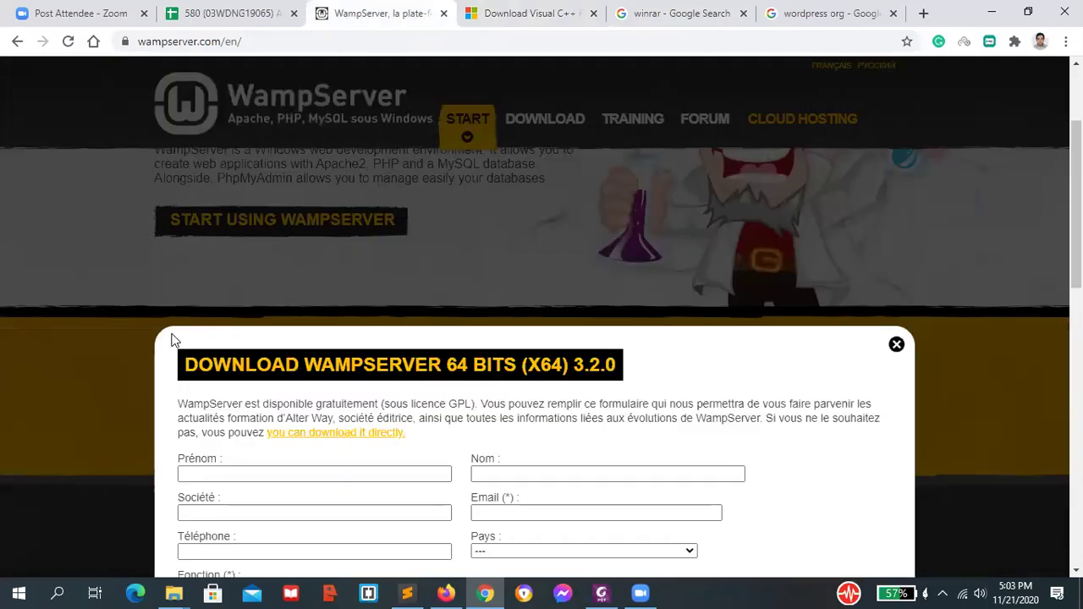
{"action": "scroll", "coordinate": [169, 335], "scroll_direction": "down", "scroll_amount": 7}
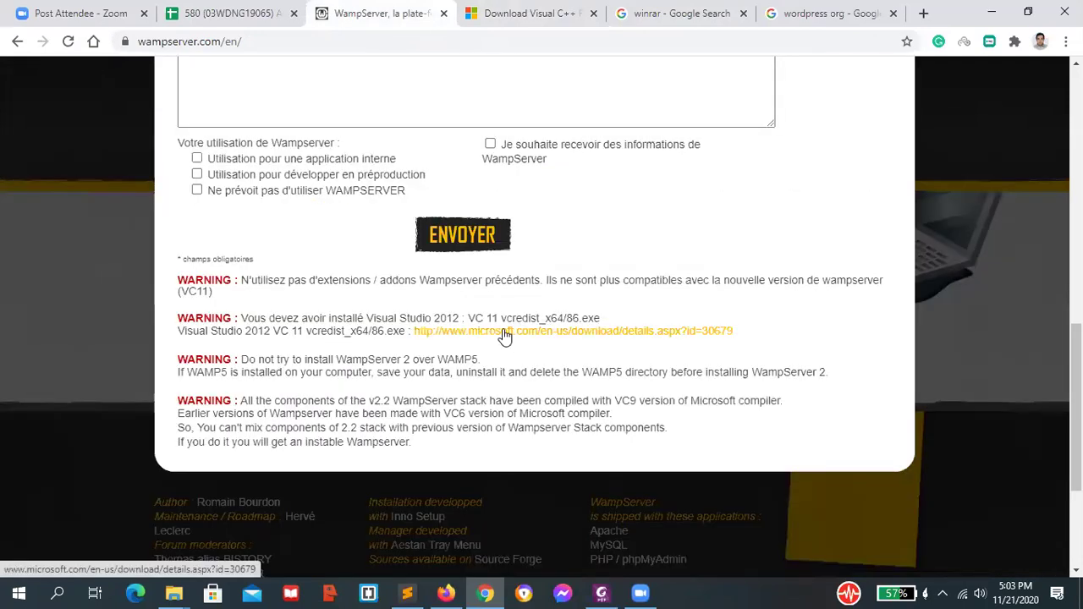
{"action": "left_click", "coordinate": [534, 10]}
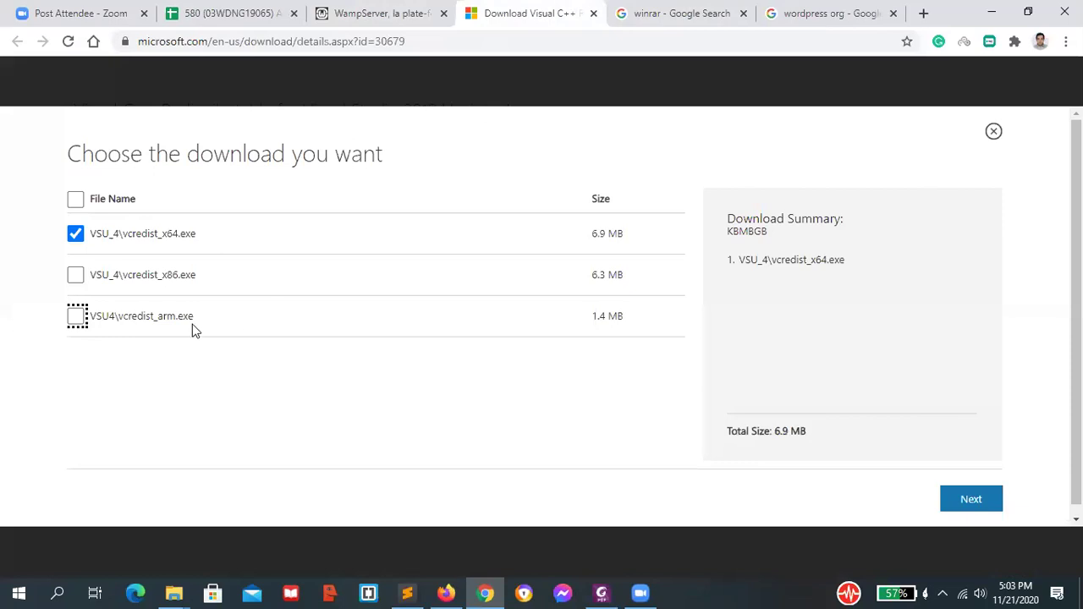
{"action": "left_click", "coordinate": [372, 13]}
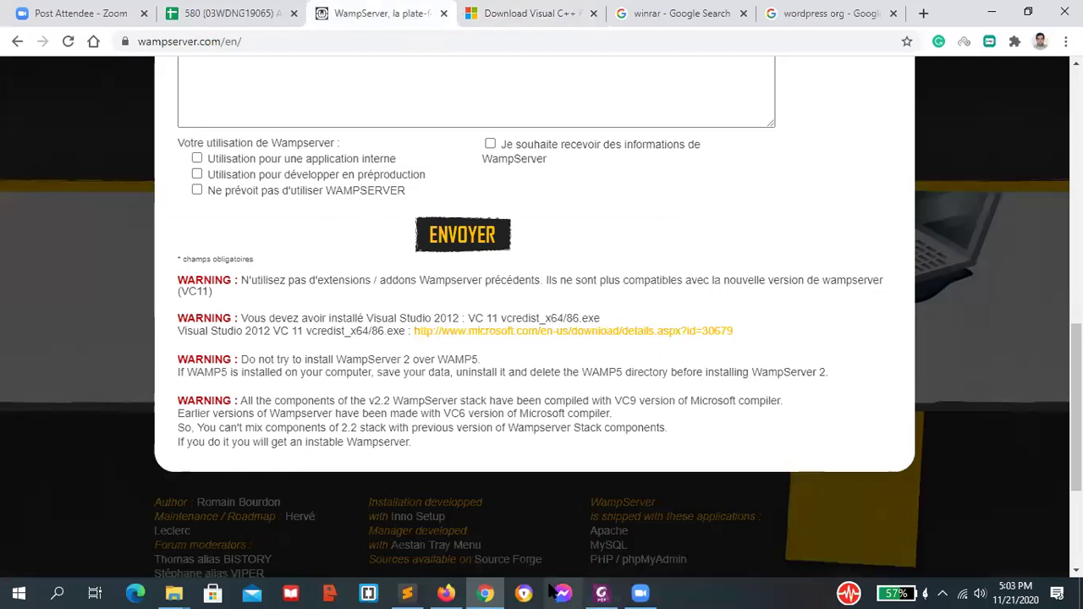
Open the SourceForge WampServer files page from the direct-download link, then close it for the wordpress.org results
{"action": "scroll", "coordinate": [318, 340], "scroll_direction": "up", "scroll_amount": 10}
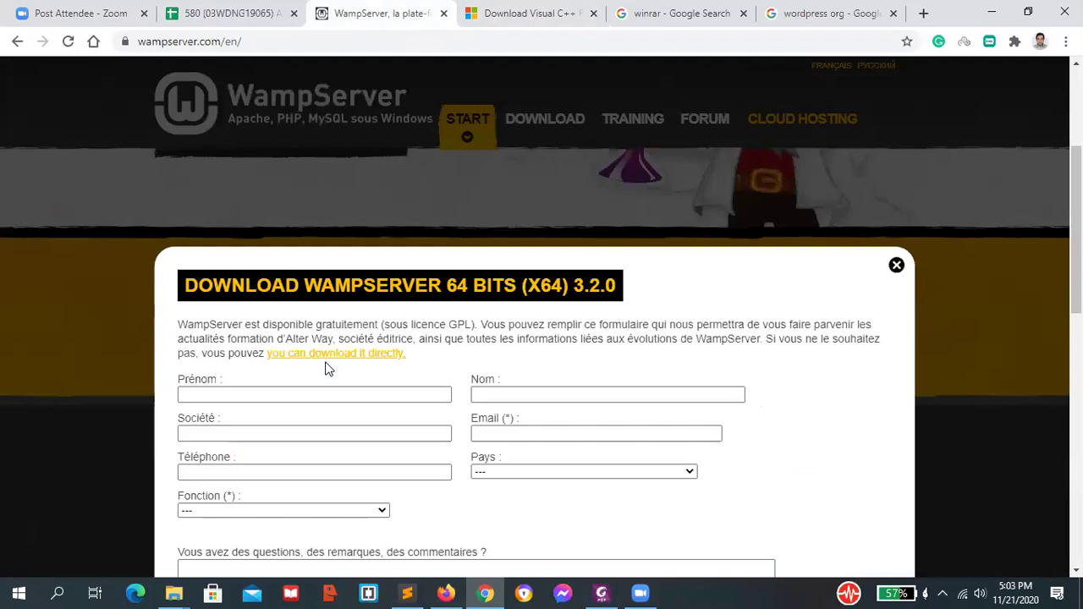
{"action": "left_click", "coordinate": [325, 355]}
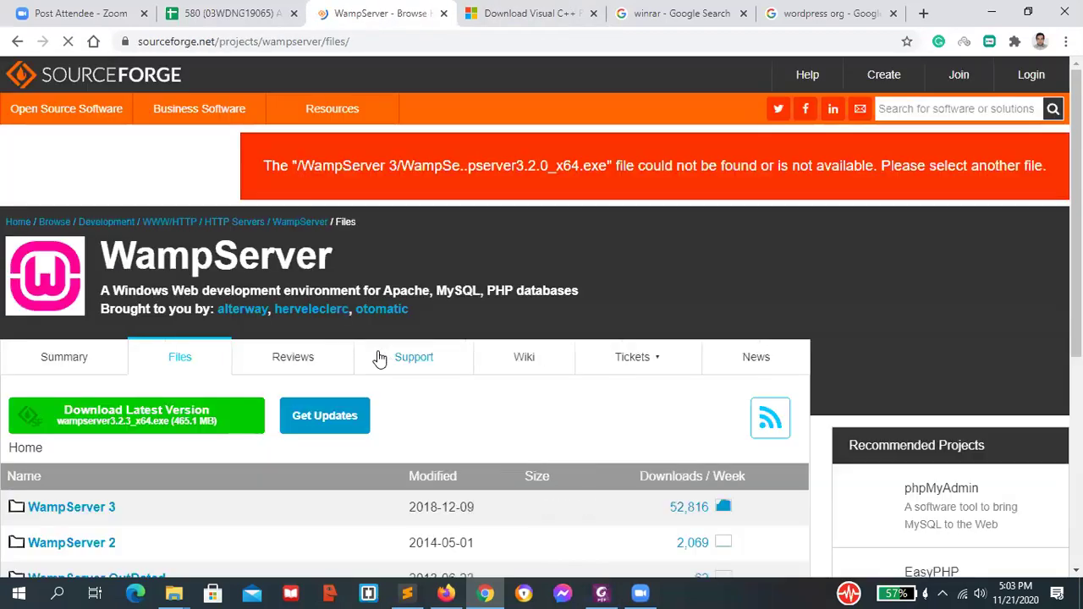
{"action": "scroll", "coordinate": [377, 366], "scroll_direction": "down", "scroll_amount": 3}
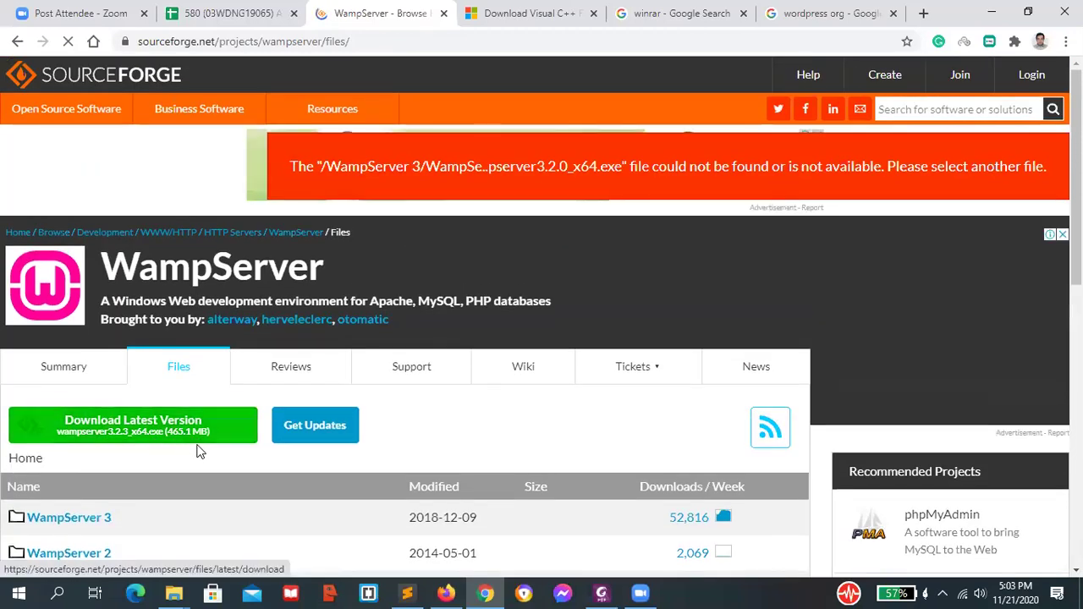
{"action": "scroll", "coordinate": [197, 449], "scroll_direction": "down", "scroll_amount": 4}
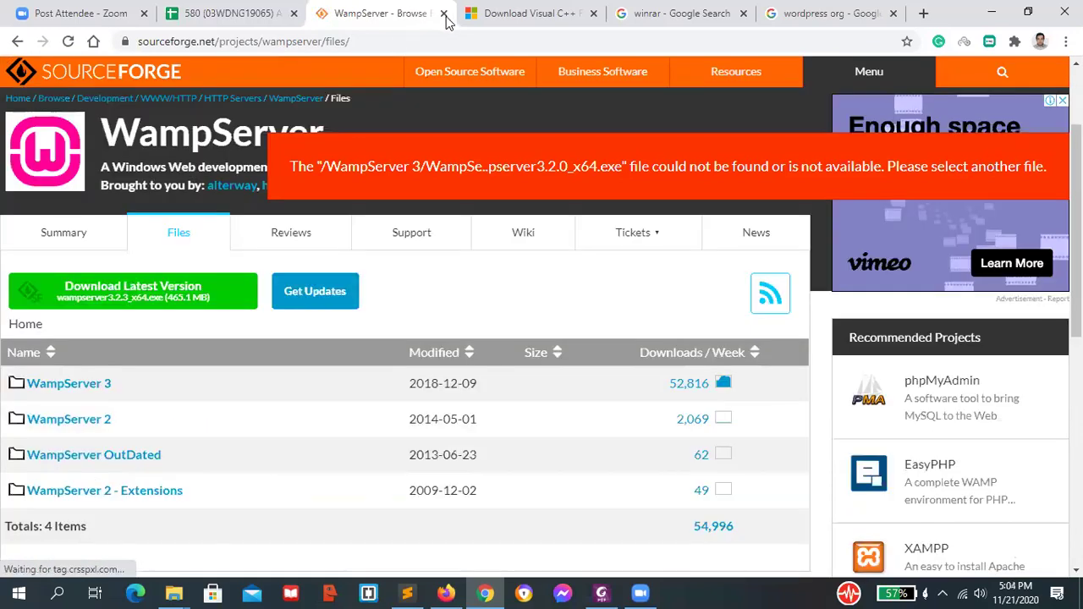
{"action": "left_click", "coordinate": [443, 15]}
{"action": "left_click", "coordinate": [715, 15]}
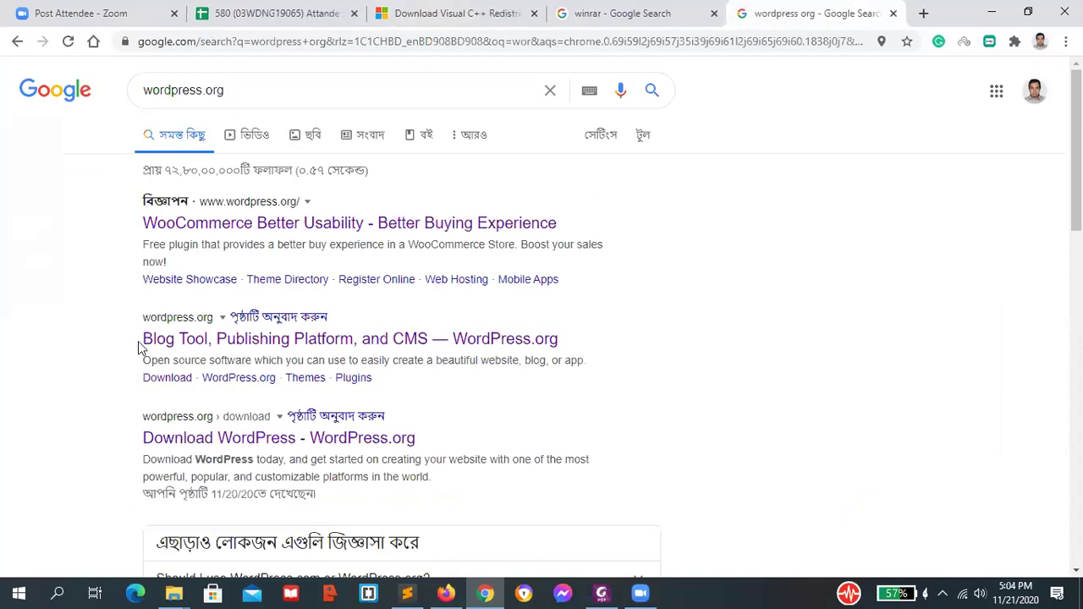
Open the Get WordPress page offering WordPress 5.5.3 in a new tab, then bring File Explorer forward
{"action": "scroll", "coordinate": [138, 341], "scroll_direction": "down", "scroll_amount": 1}
{"action": "right_click", "coordinate": [298, 355]}
{"action": "left_click", "coordinate": [398, 369]}
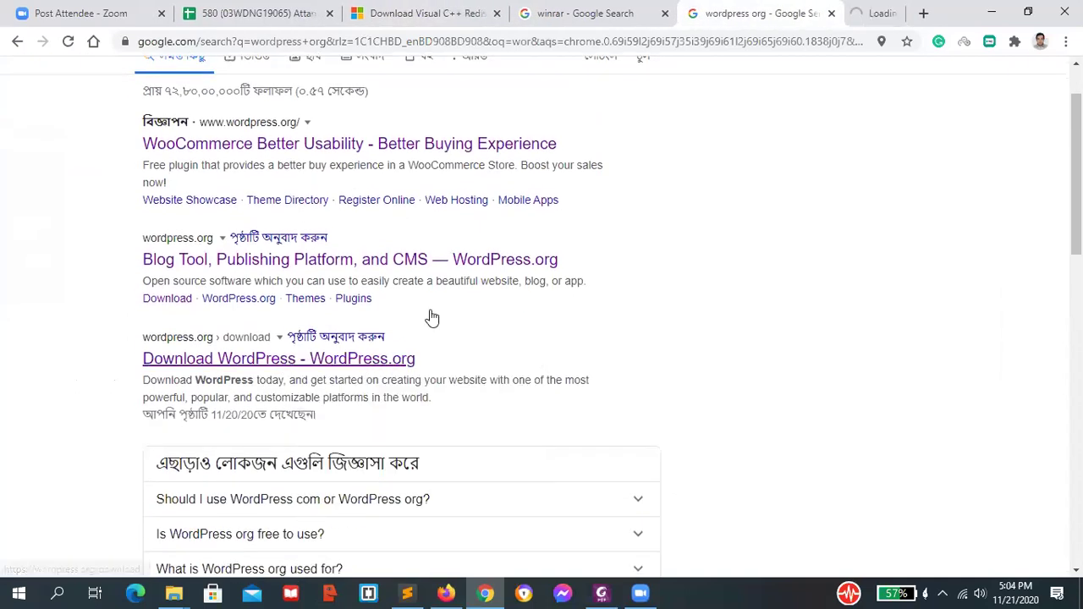
{"action": "key", "text": "ctrl+Tab"}
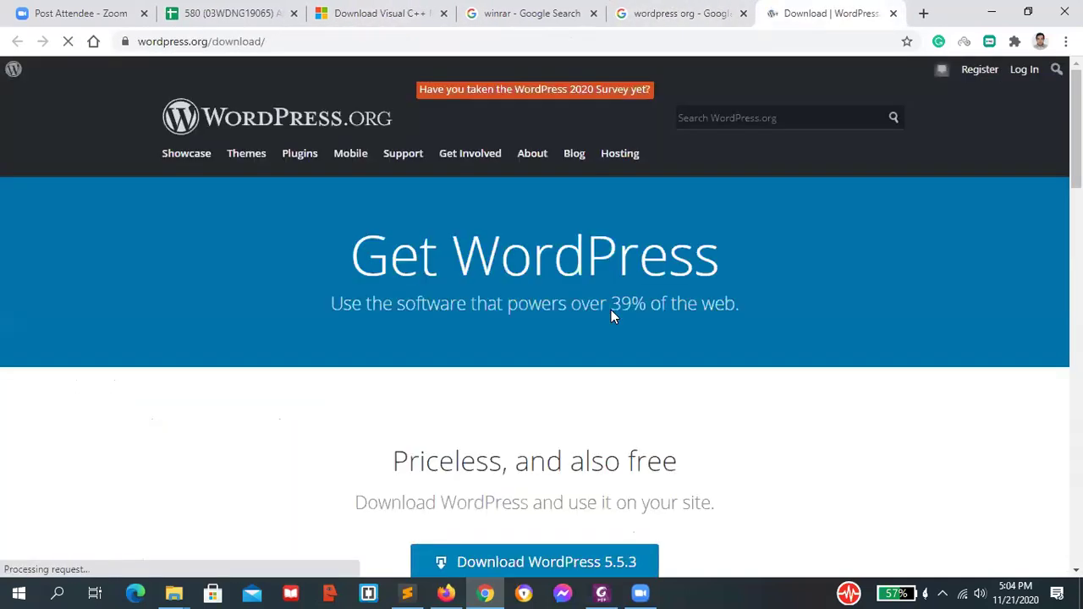
{"action": "scroll", "coordinate": [596, 413], "scroll_direction": "down", "scroll_amount": 3}
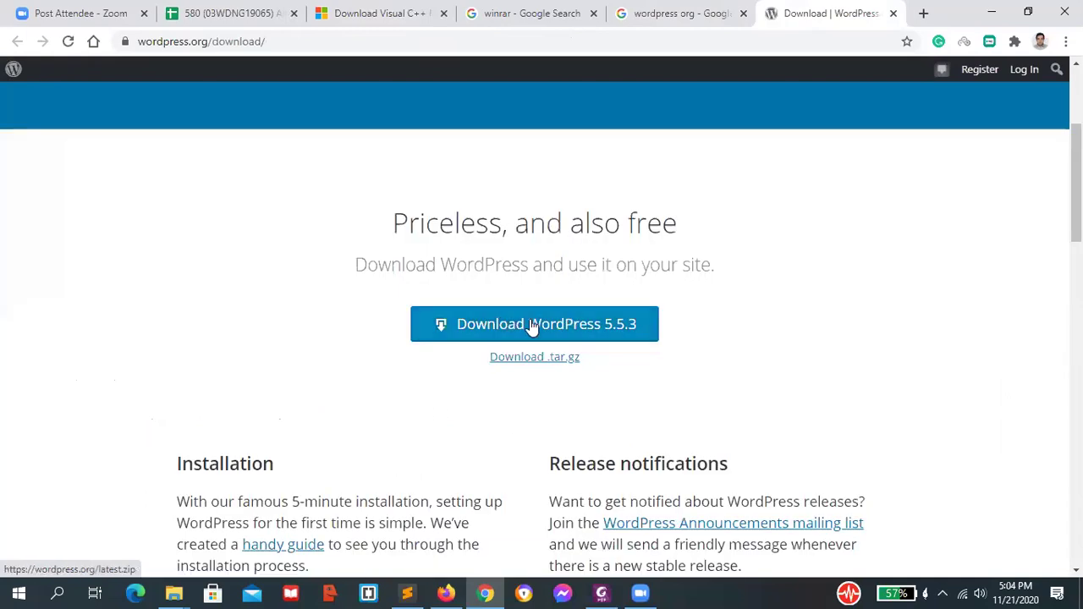
{"action": "scroll", "coordinate": [531, 326], "scroll_direction": "up", "scroll_amount": 3}
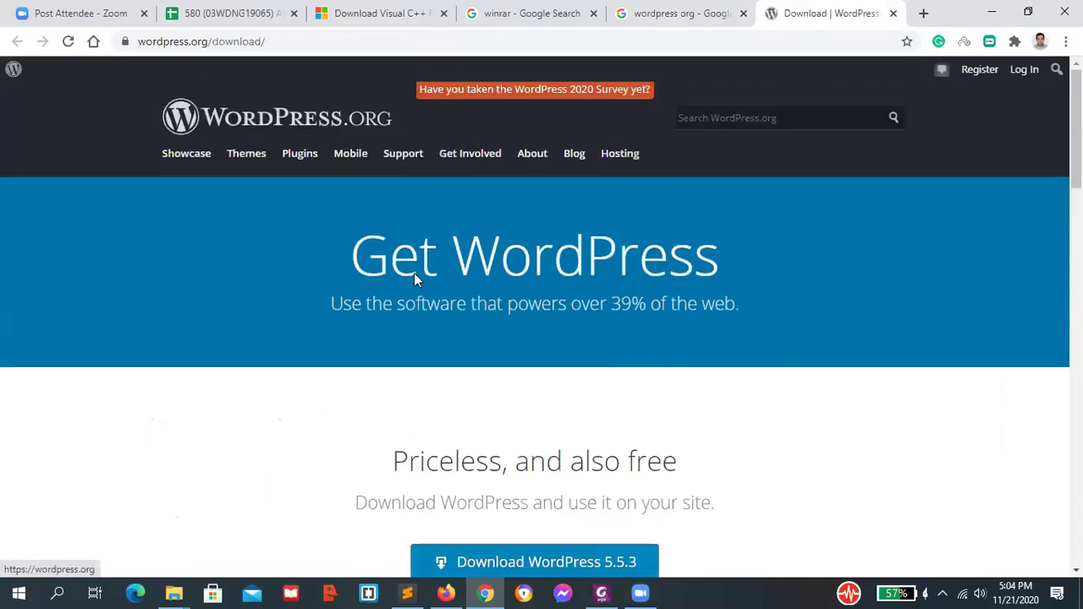
{"action": "scroll", "coordinate": [414, 274], "scroll_direction": "down", "scroll_amount": 4}
{"action": "mouse_move", "coordinate": [174, 592]}
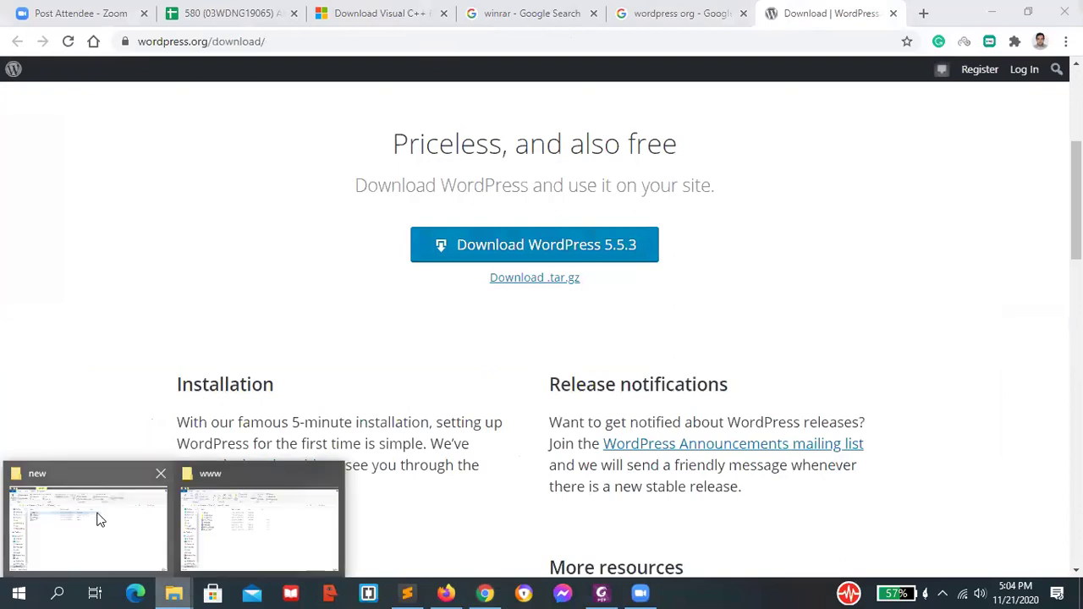
{"action": "left_click", "coordinate": [97, 518]}
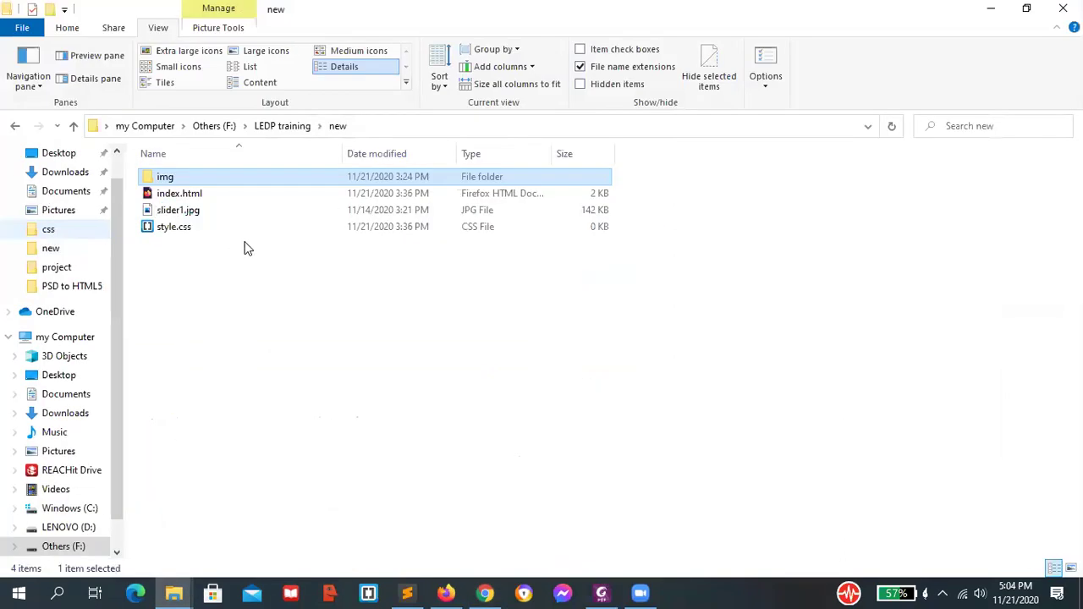
Open wordpress-5.5.3.zip from Downloads in WinRAR and dismiss the evaluation reminder
{"action": "key", "text": "alt+Left"}
{"action": "left_click", "coordinate": [504, 216]}
{"action": "type", "text": "wo"}
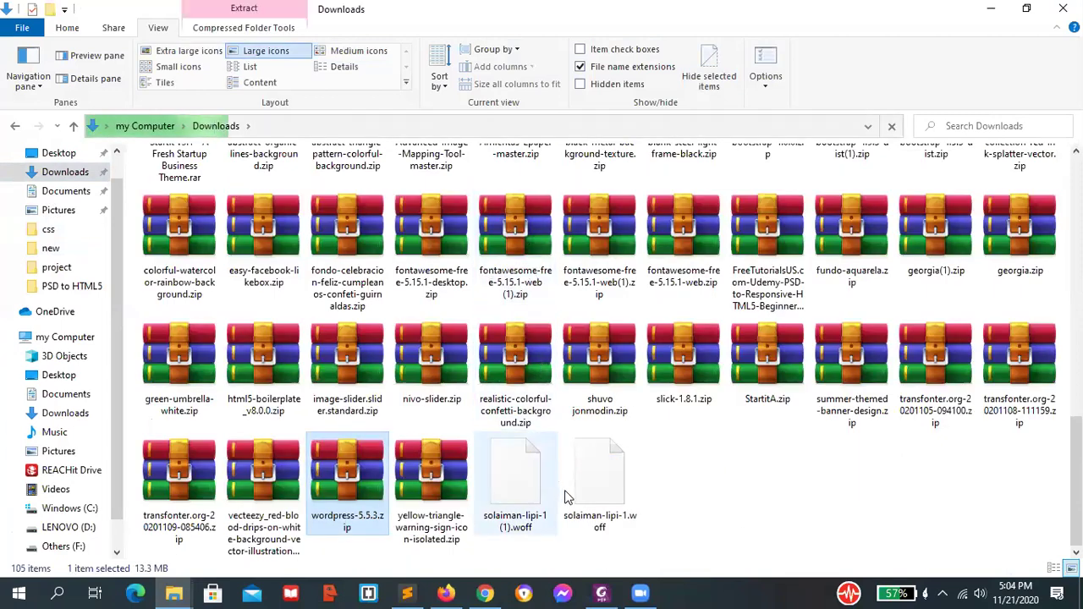
{"action": "type", "text": "w"}
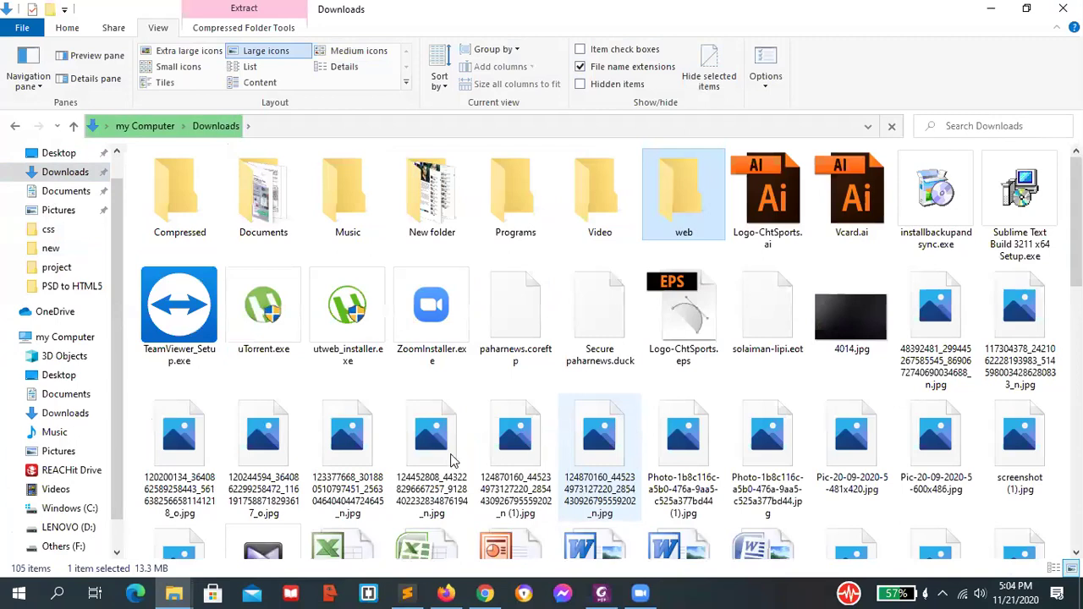
{"action": "type", "text": "w"}
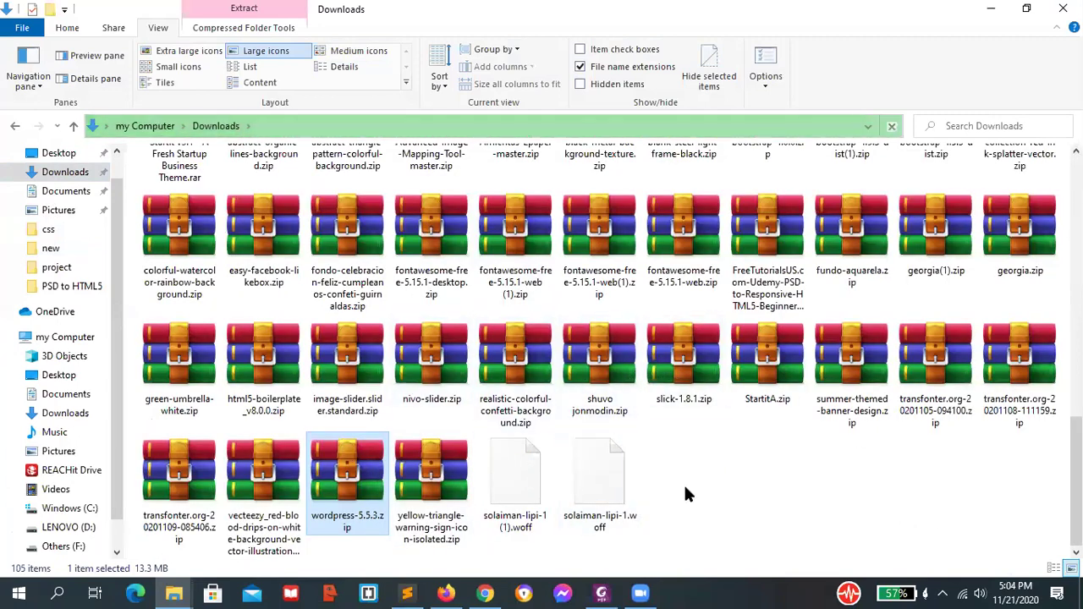
{"action": "double_click", "coordinate": [357, 487]}
{"action": "left_click", "coordinate": [840, 36]}
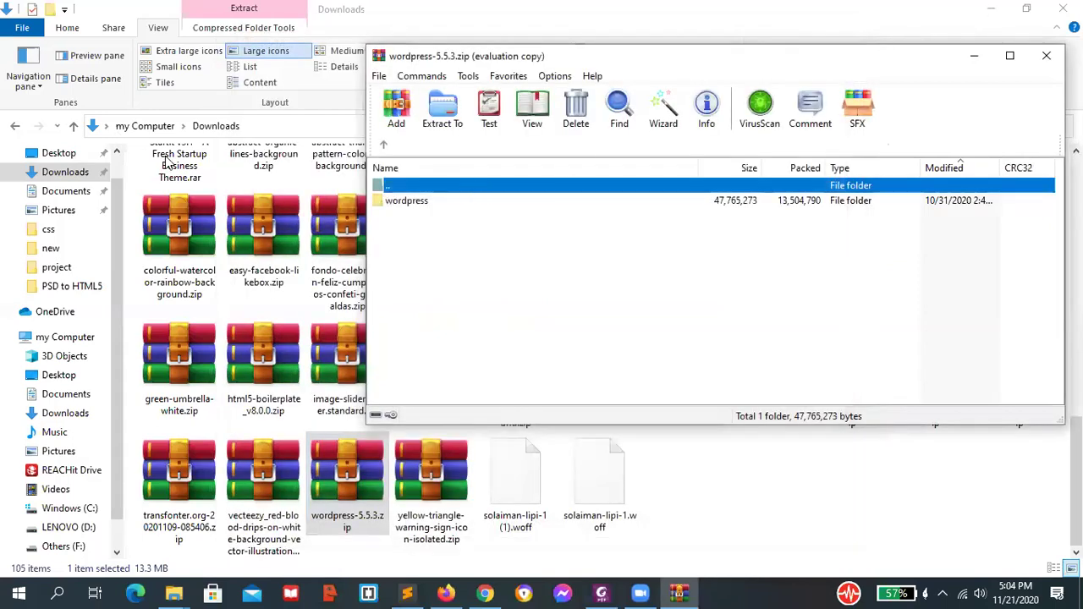
Navigate back in File Explorer to the Others (F:) drive
{"action": "key", "text": "alt+Left"}
{"action": "scroll", "coordinate": [71, 474], "scroll_direction": "down", "scroll_amount": 1}
{"action": "left_click", "coordinate": [64, 507]}
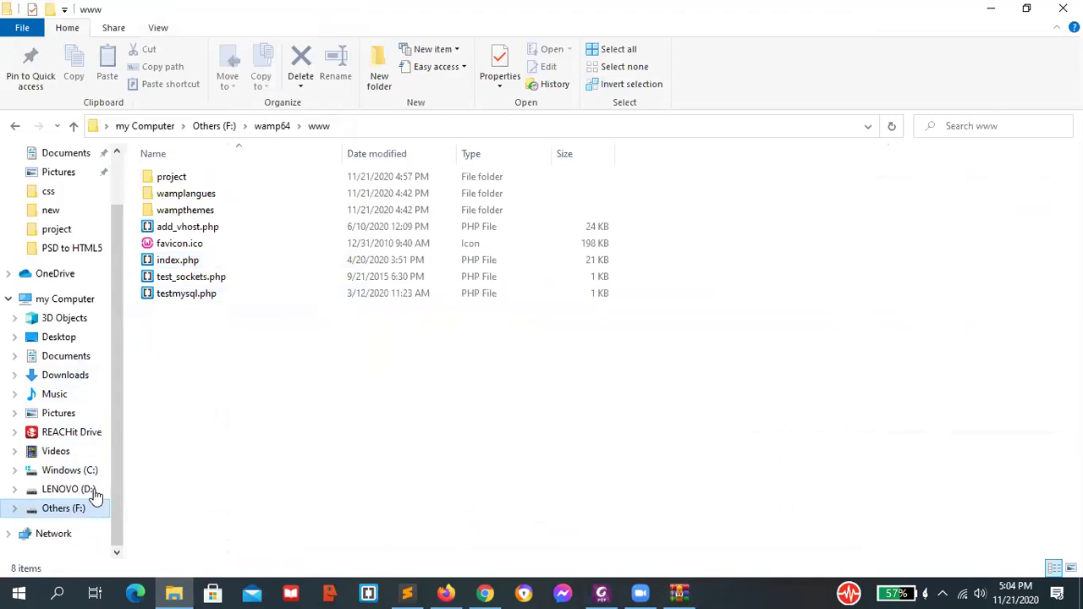
Open the www folder under F:\wamp64, also via the WampServer tray menu
{"action": "left_click", "coordinate": [172, 247]}
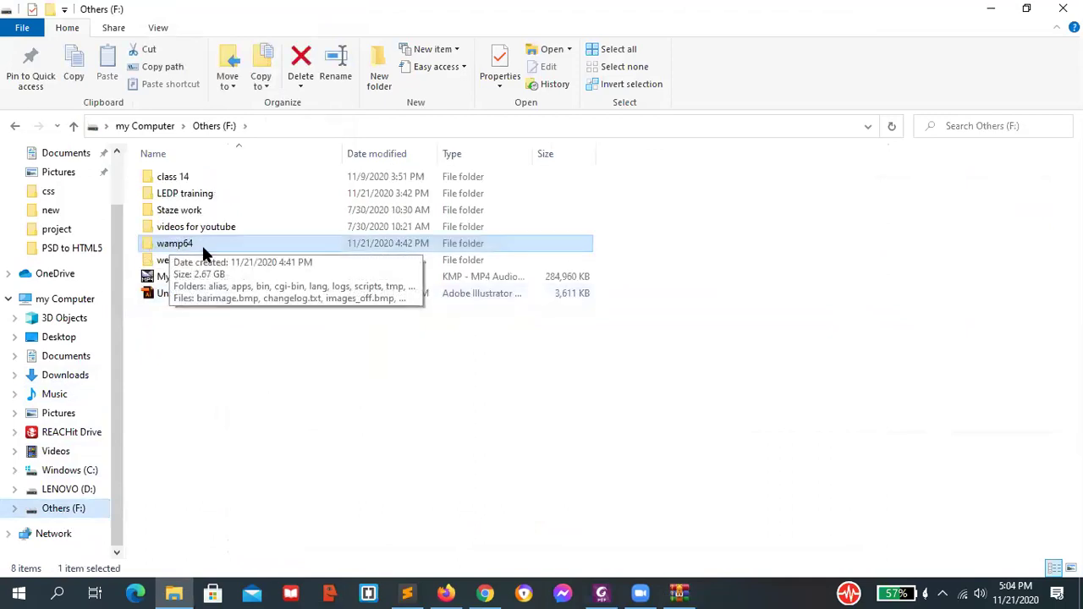
{"action": "double_click", "coordinate": [202, 242]}
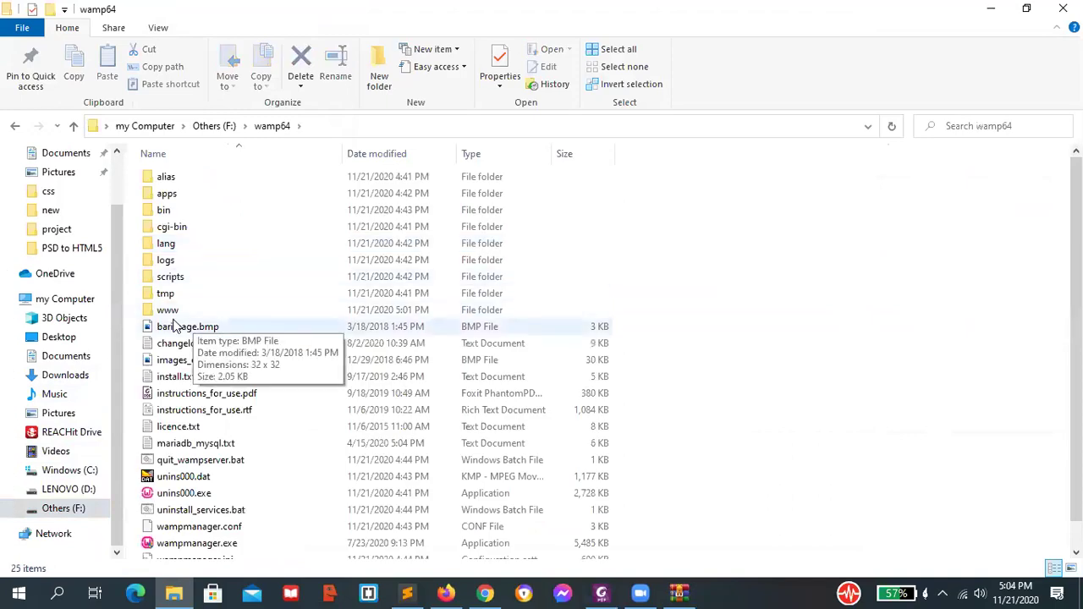
{"action": "double_click", "coordinate": [169, 310]}
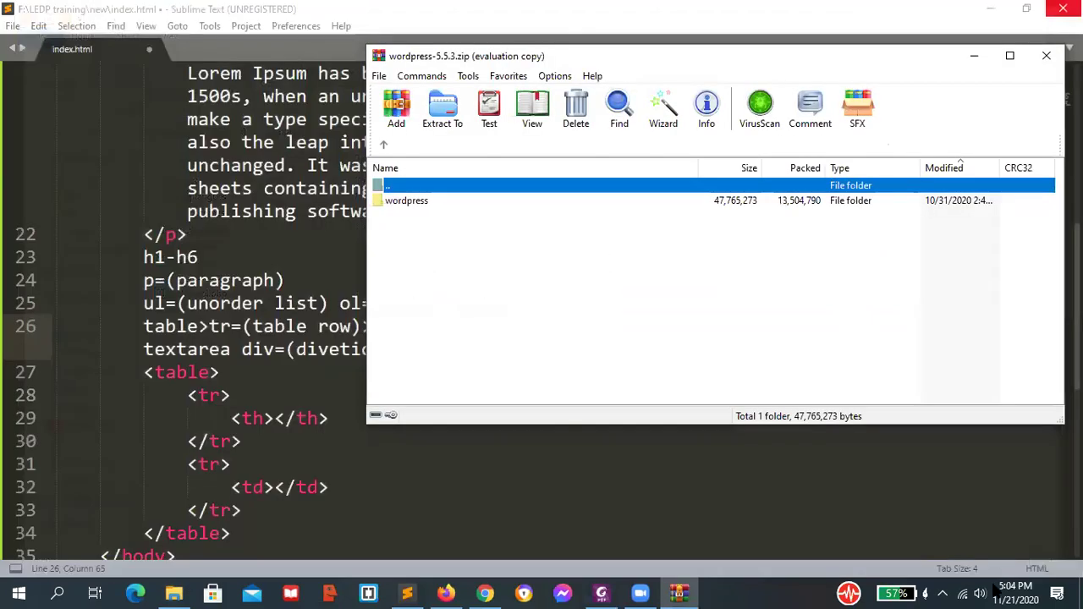
{"action": "left_click", "coordinate": [942, 593]}
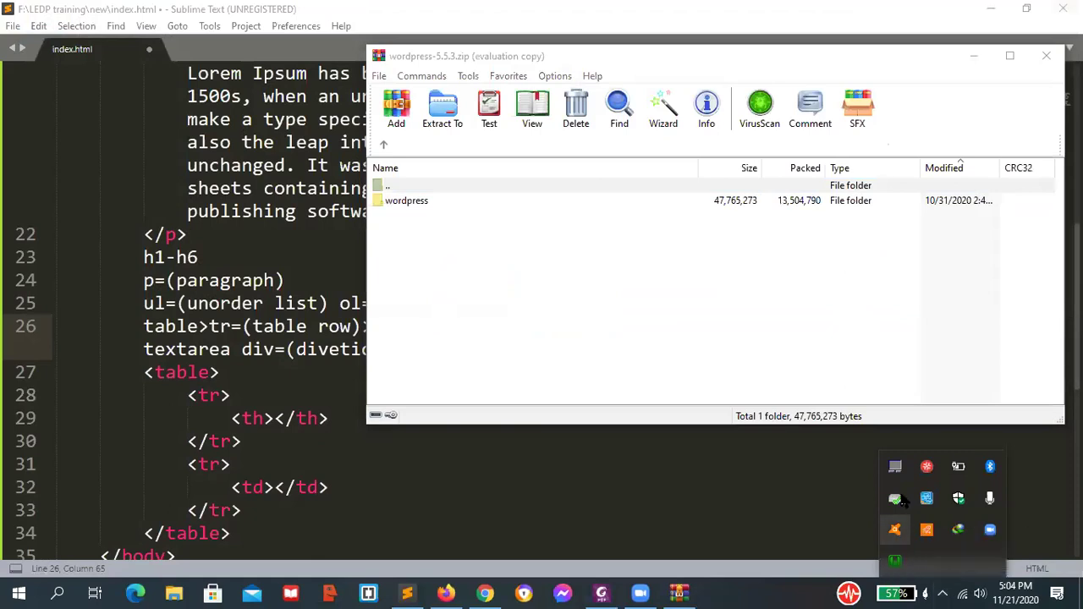
{"action": "left_click", "coordinate": [899, 565]}
{"action": "left_click", "coordinate": [942, 385]}
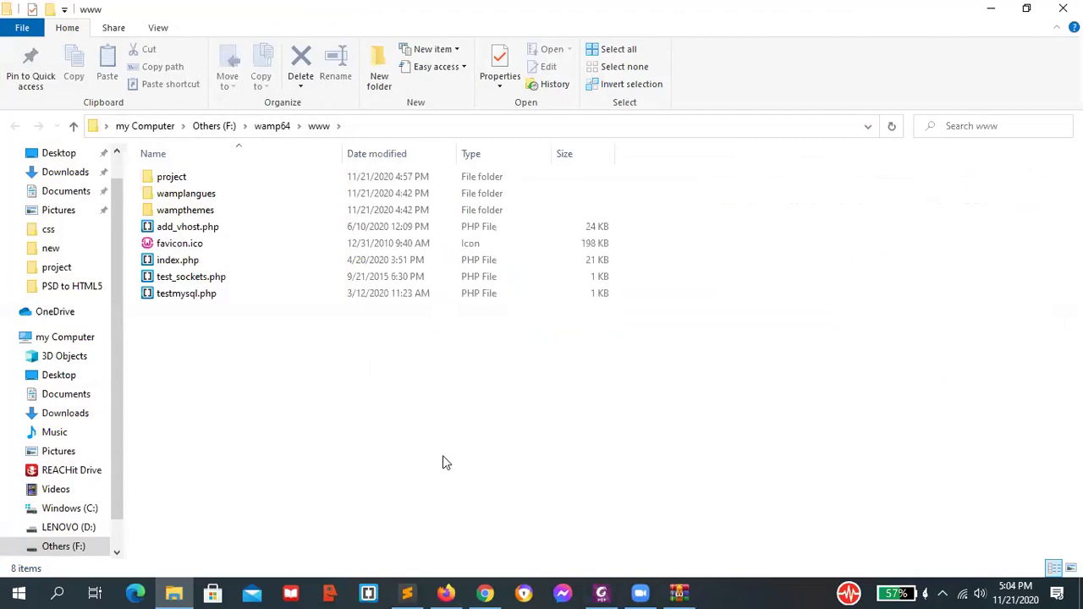
Open the project folder inside www, then switch to the WordPress archive window
{"action": "right_click", "coordinate": [443, 457]}
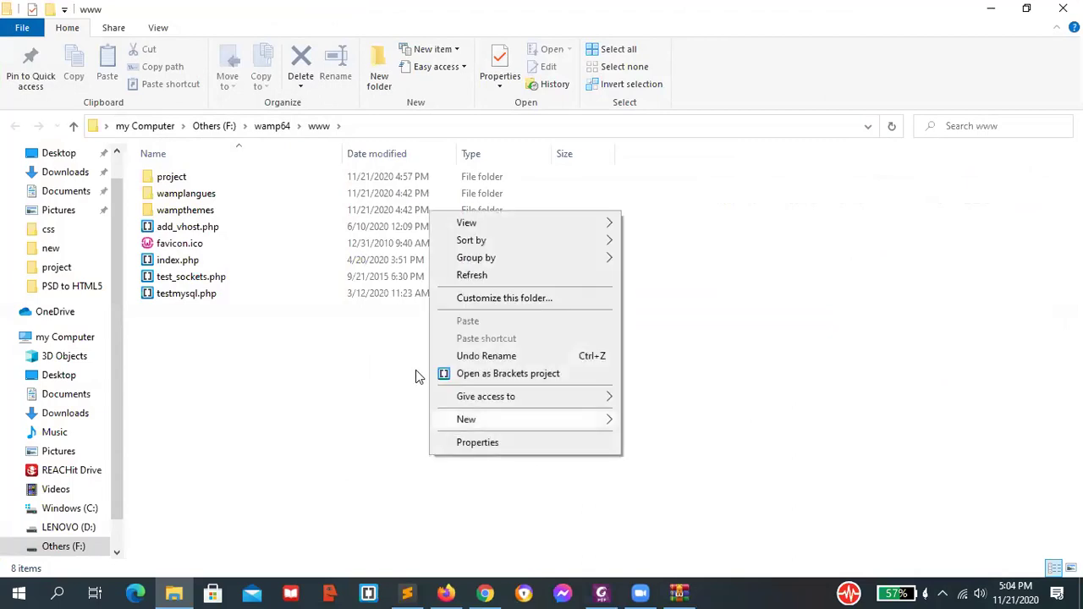
{"action": "left_click", "coordinate": [187, 179]}
{"action": "double_click", "coordinate": [188, 179]}
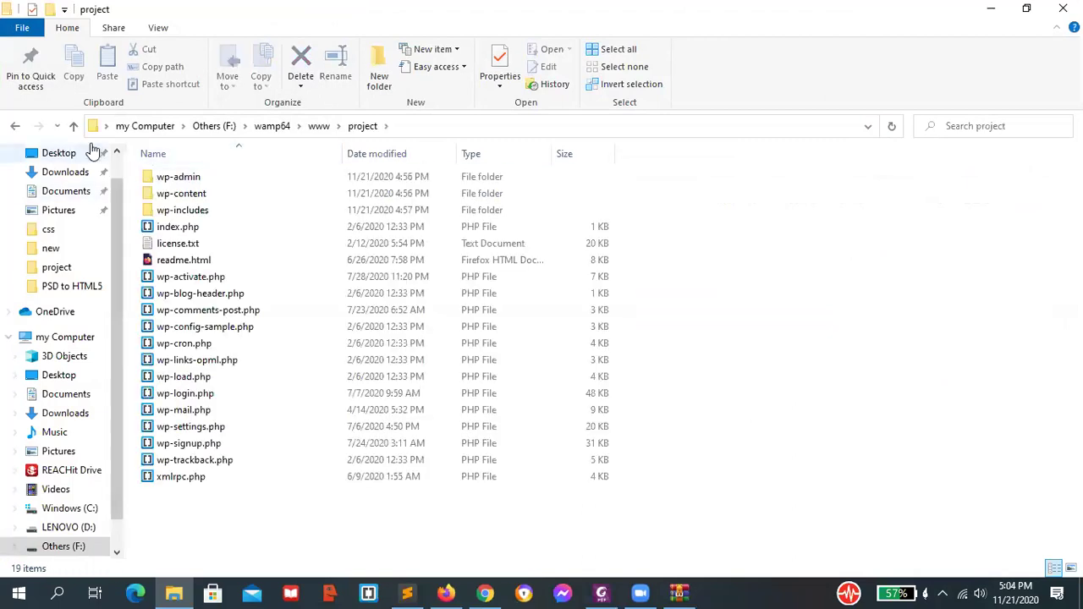
{"action": "key", "text": "alt+Tab"}
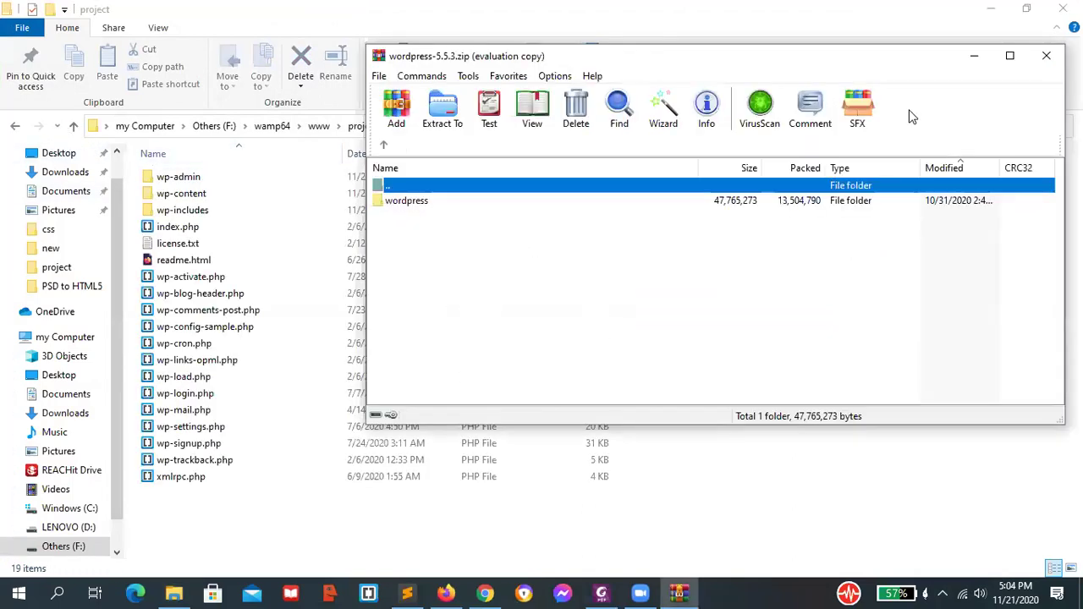
Close the WinRAR archive window, search 'wam' for Wampserver64, and return to the project folder
{"action": "left_click", "coordinate": [1047, 57]}
{"action": "left_click", "coordinate": [67, 591]}
{"action": "type", "text": "wam"}
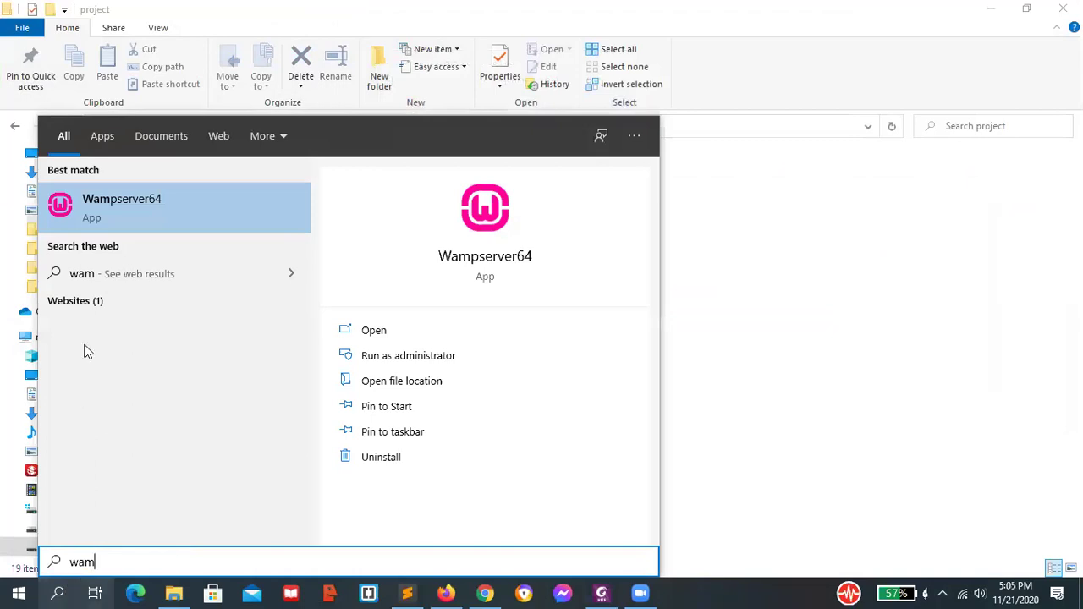
{"action": "left_click", "coordinate": [790, 319]}
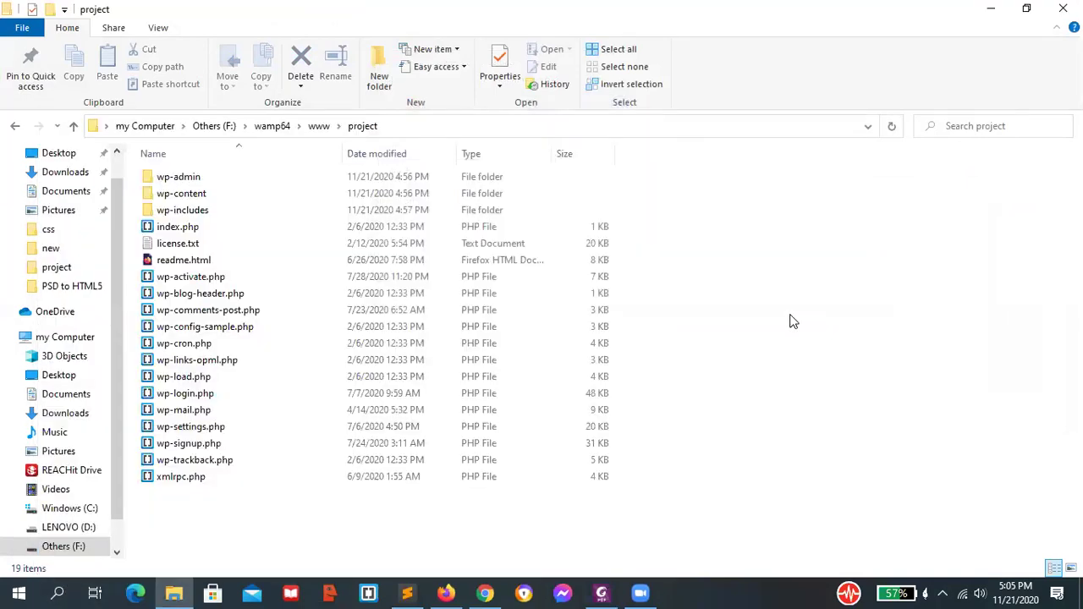
{"action": "left_click", "coordinate": [642, 587]}
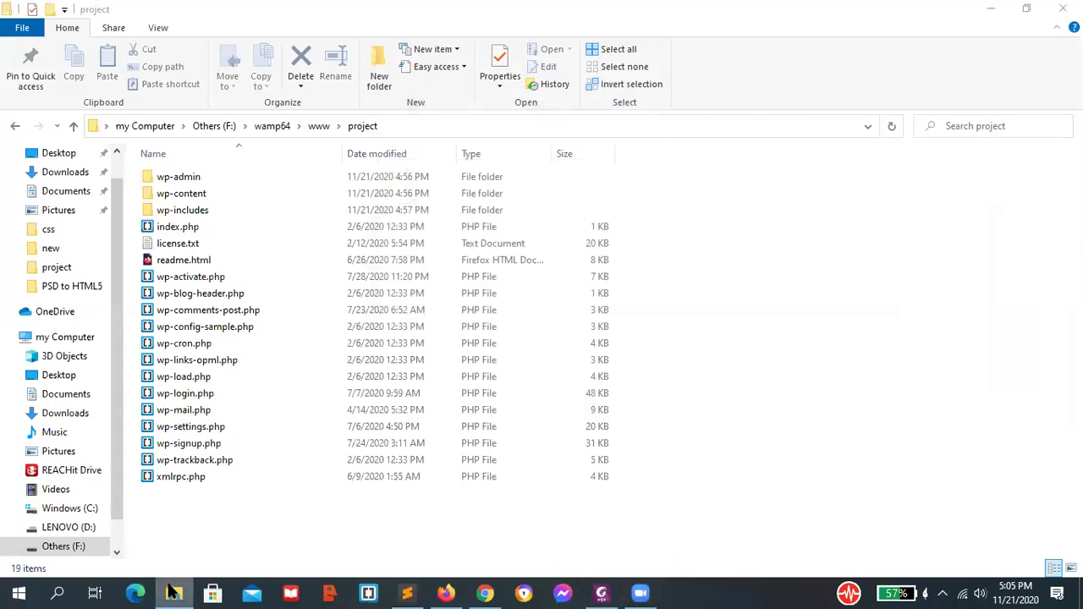
{"action": "mouse_move", "coordinate": [175, 591]}
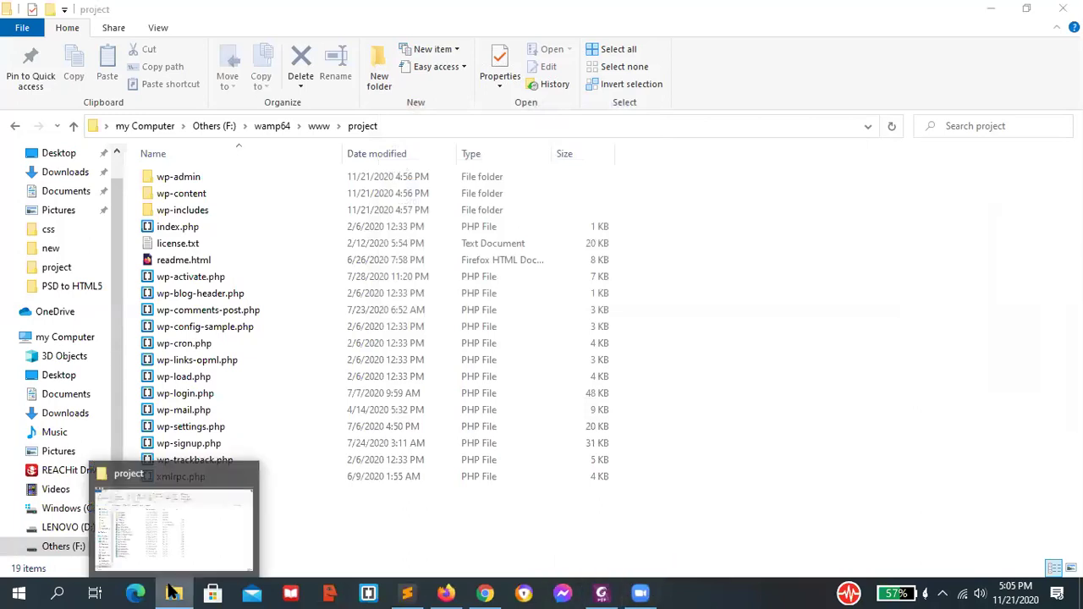
{"action": "left_click", "coordinate": [212, 524]}
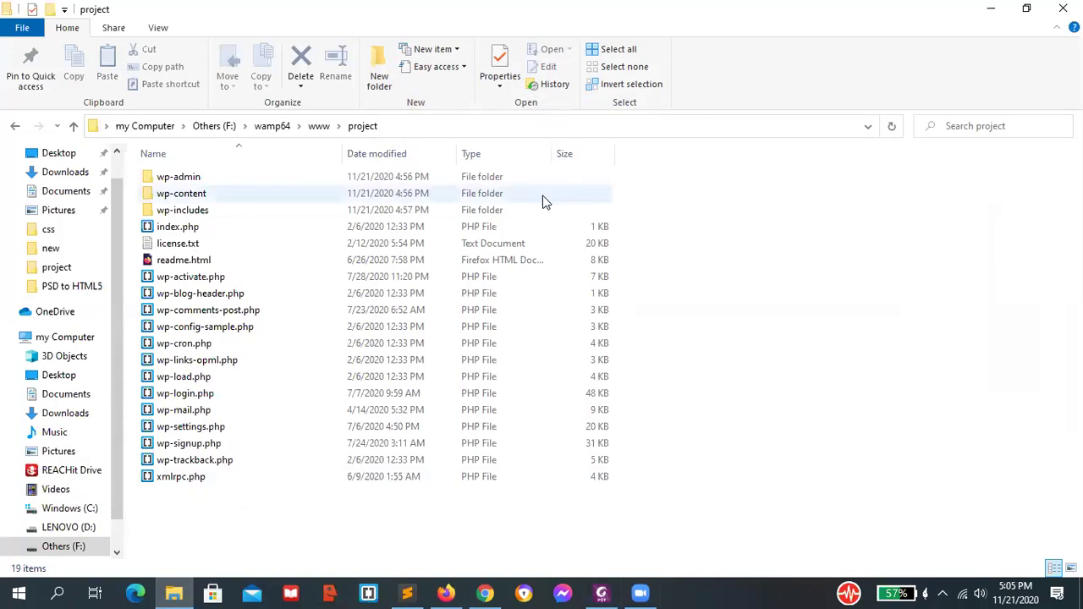
Search again for Wampserver64 with 'wam', then dismiss the search panel
{"action": "left_click", "coordinate": [57, 592]}
{"action": "type", "text": "wamp"}
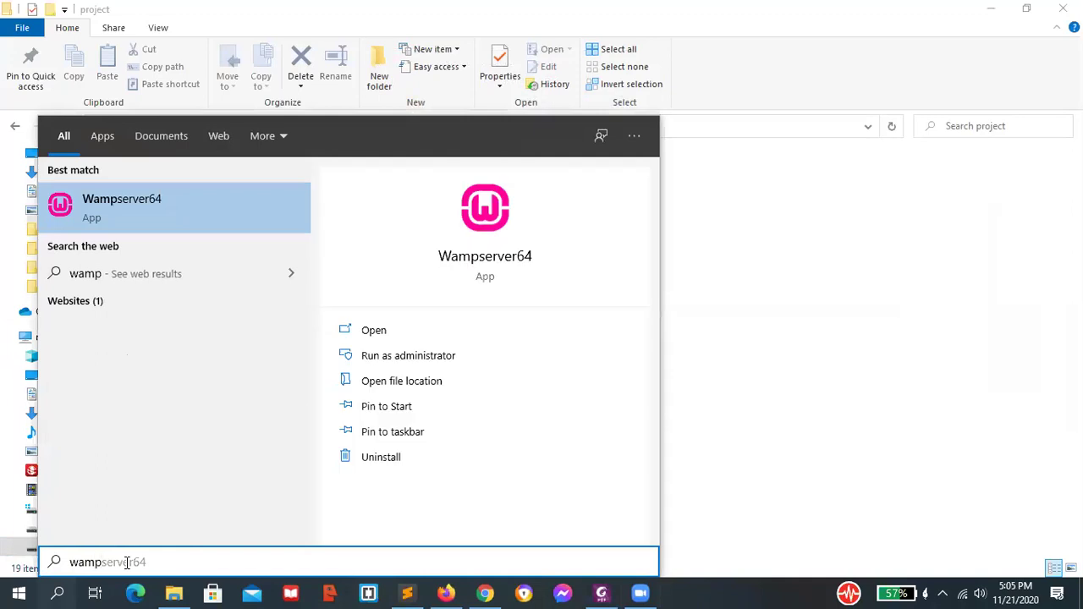
{"action": "key", "text": "BackSpace"}
{"action": "key", "text": "BackSpace"}
{"action": "key", "text": "BackSpace"}
{"action": "key", "text": "BackSpace"}
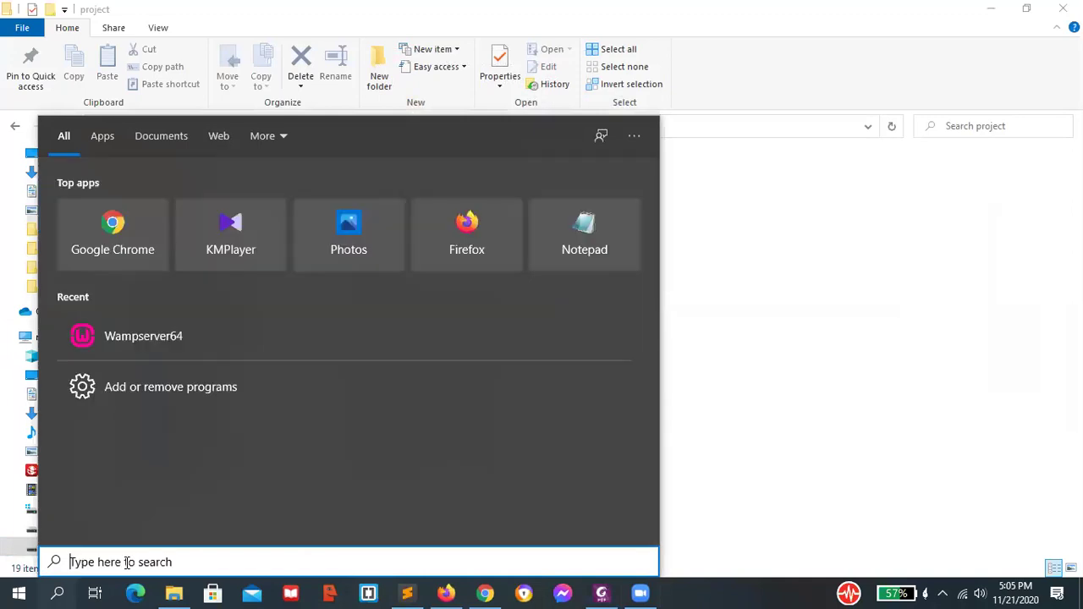
{"action": "type", "text": "wam"}
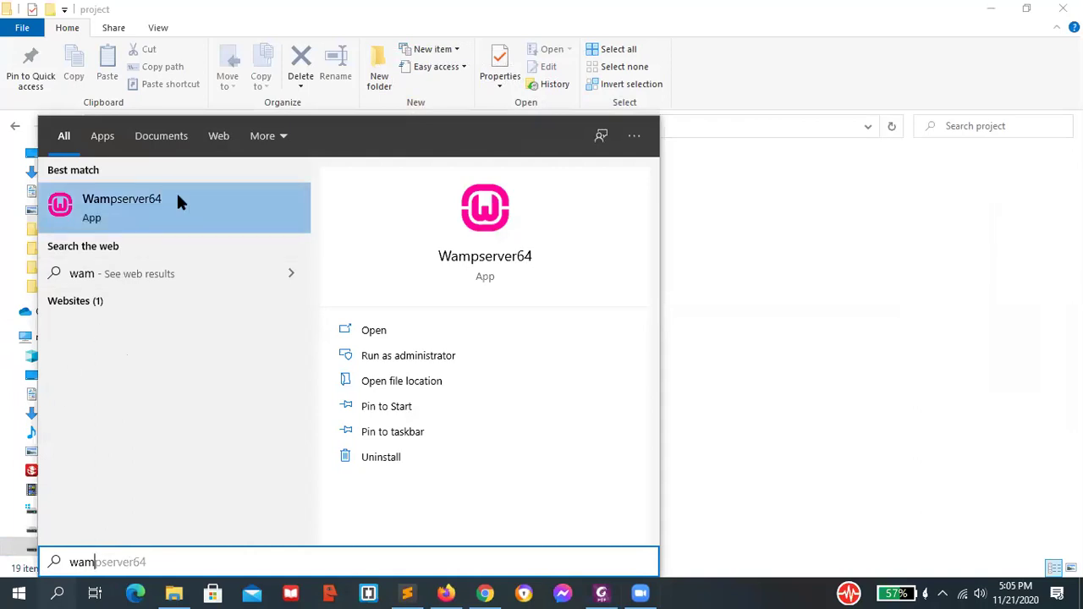
{"action": "left_click", "coordinate": [753, 330]}
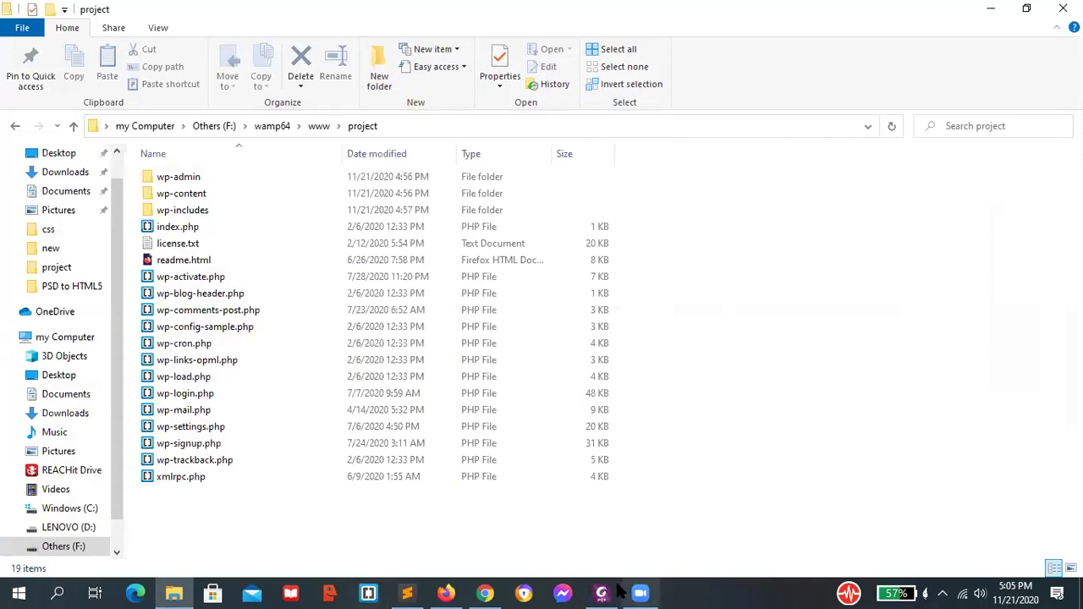
{"action": "left_click", "coordinate": [74, 126]}
{"action": "left_click", "coordinate": [181, 358]}
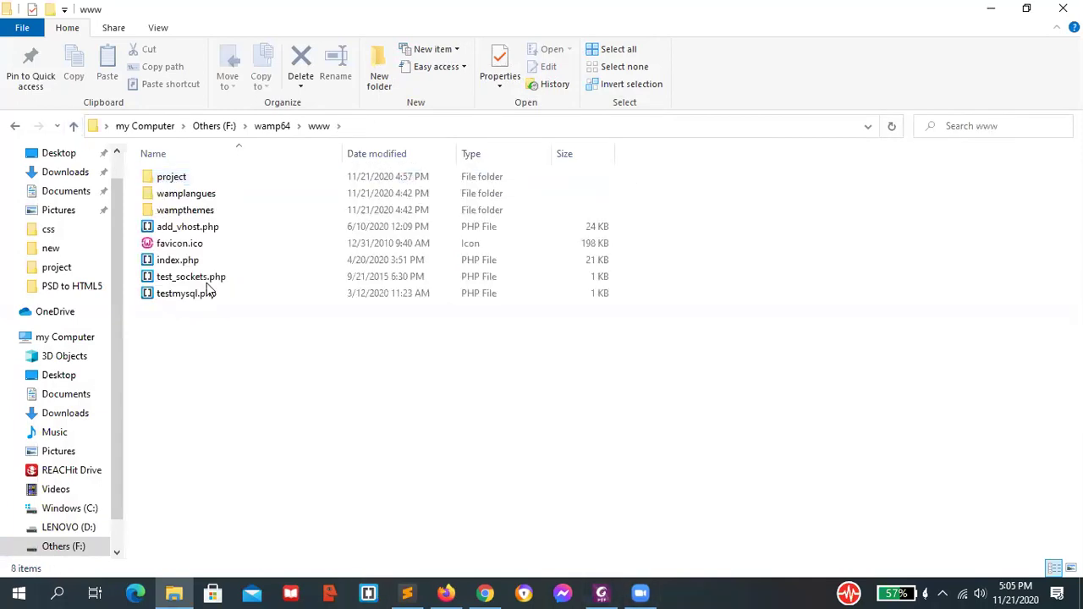
{"action": "left_click_drag", "start_coordinate": [181, 364], "coordinate": [193, 197]}
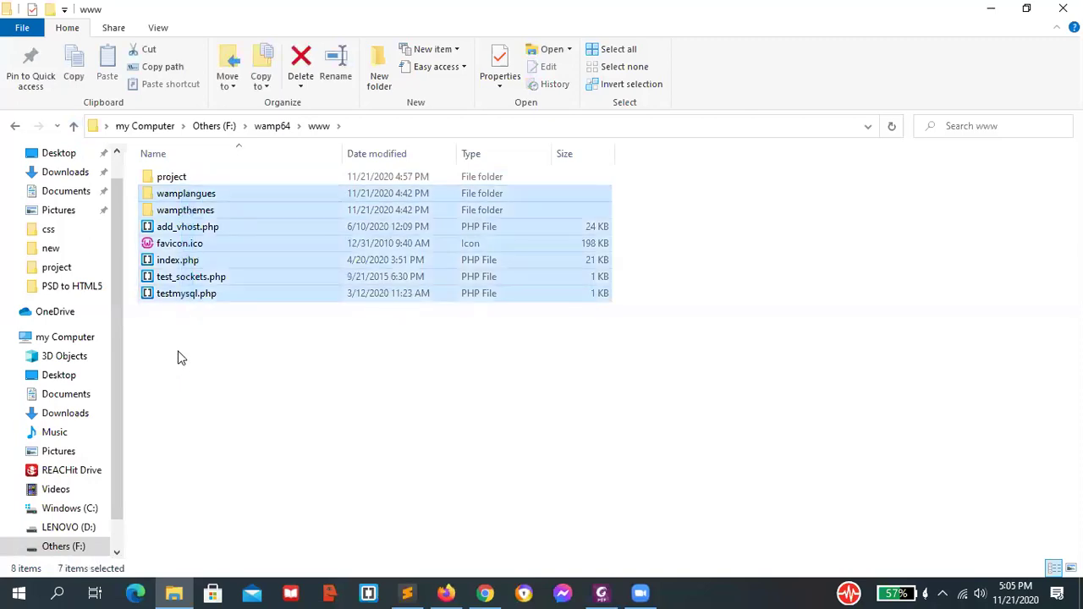
{"action": "left_click", "coordinate": [177, 358]}
{"action": "double_click", "coordinate": [175, 180]}
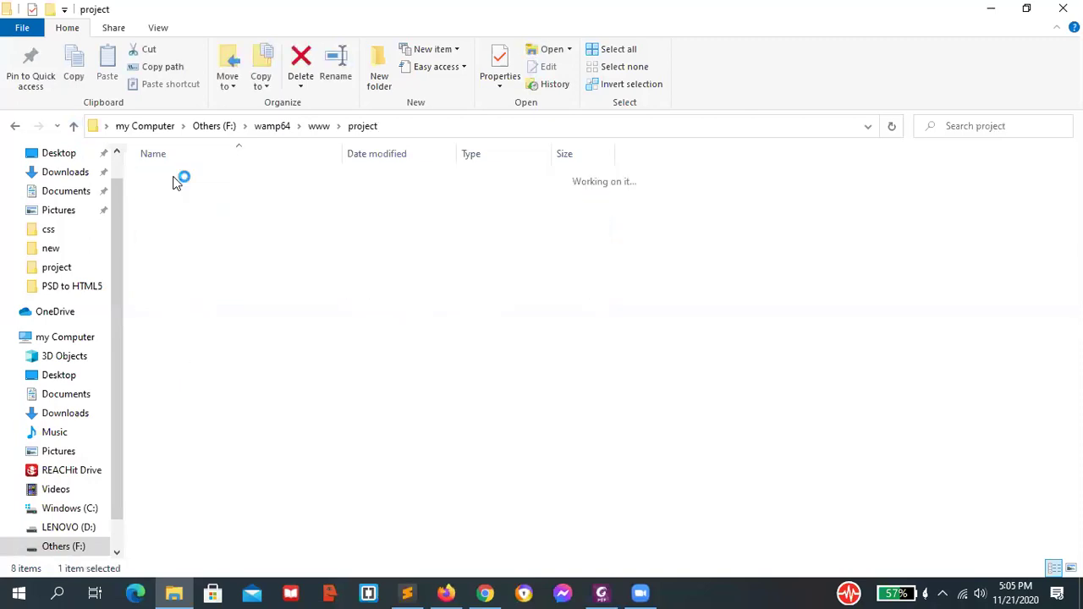
{"action": "left_click_drag", "start_coordinate": [258, 506], "coordinate": [220, 182]}
{"action": "left_click", "coordinate": [774, 302]}
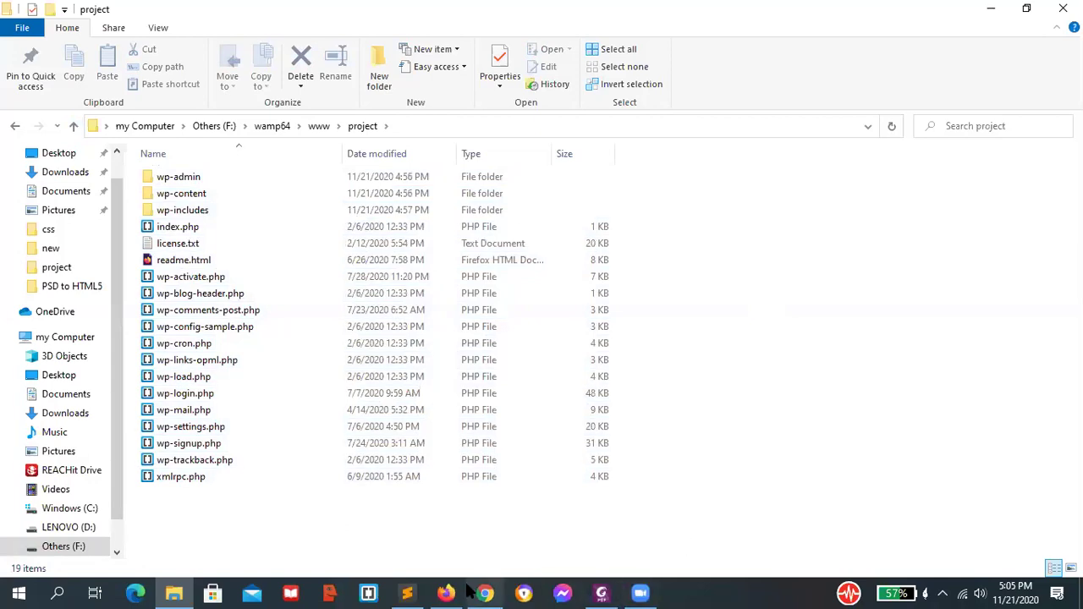
{"action": "left_click", "coordinate": [48, 174]}
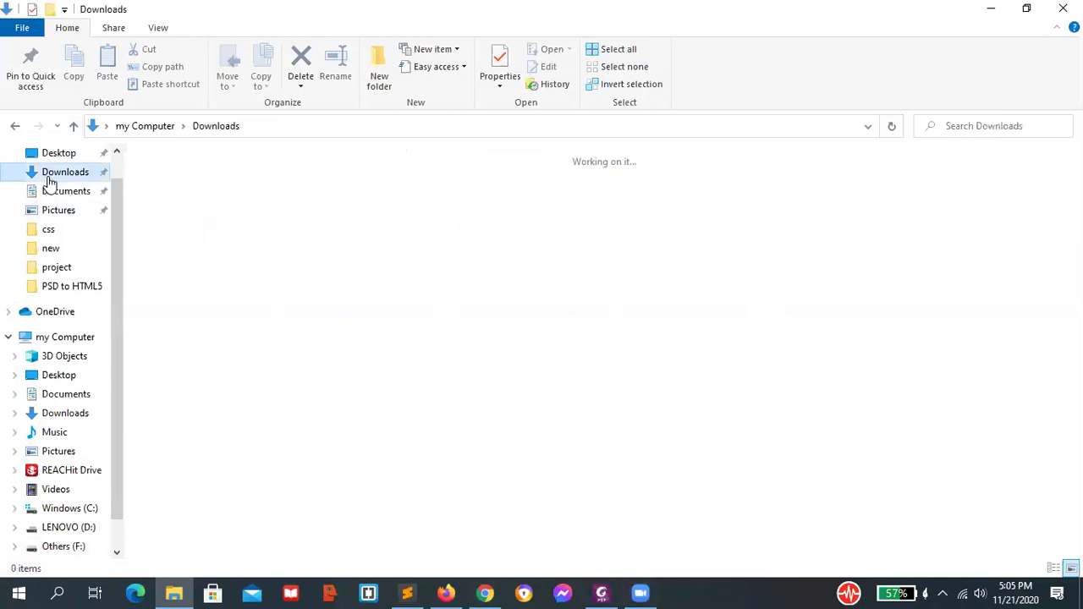
{"action": "scroll", "coordinate": [566, 439], "scroll_direction": "down", "scroll_amount": 10}
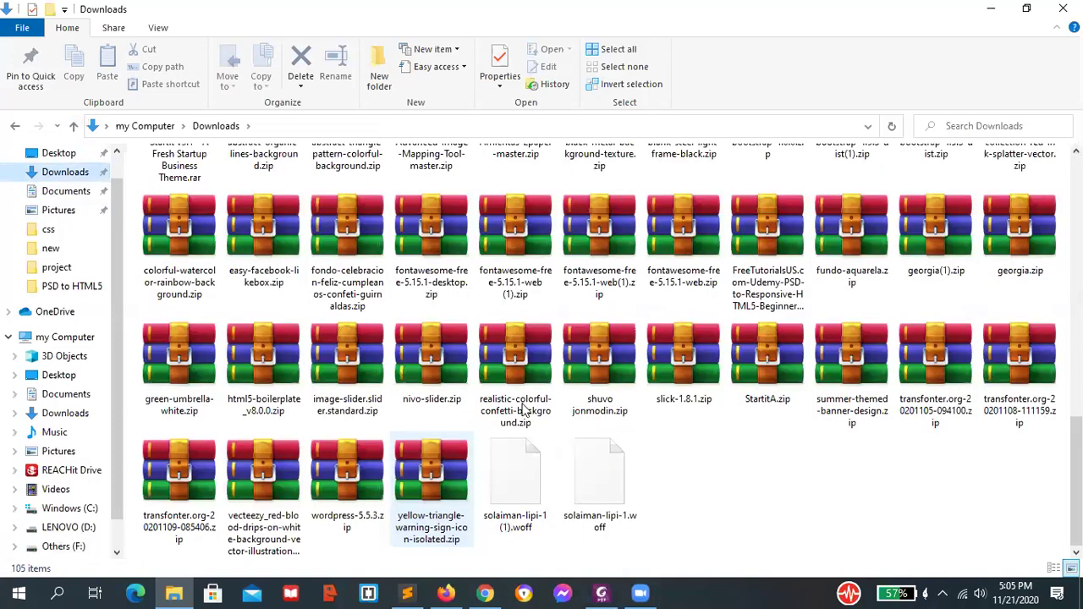
{"action": "left_click", "coordinate": [337, 487]}
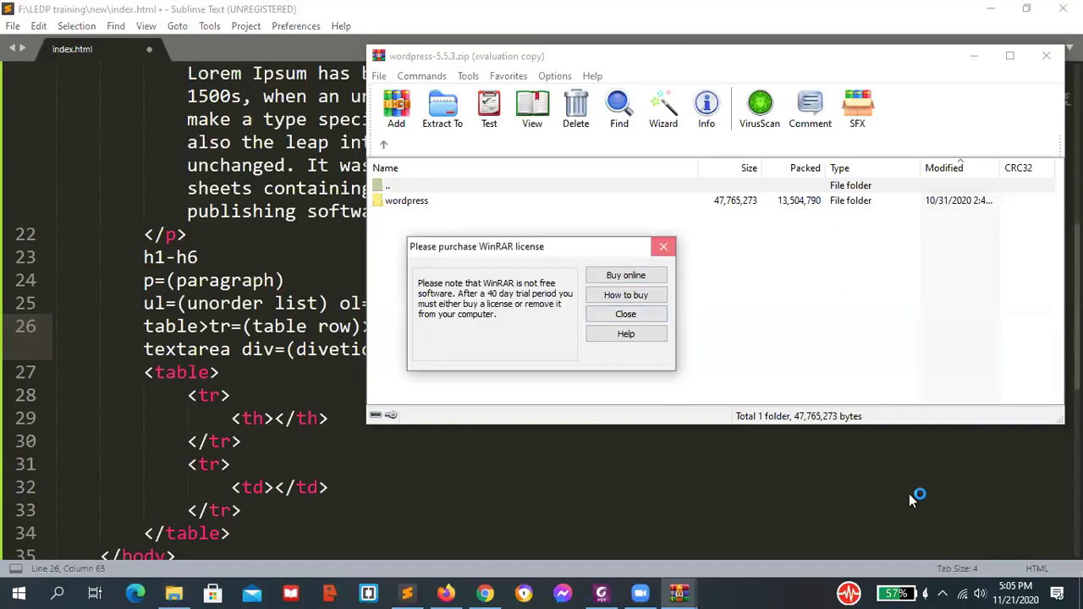
{"action": "key", "text": "super+e"}
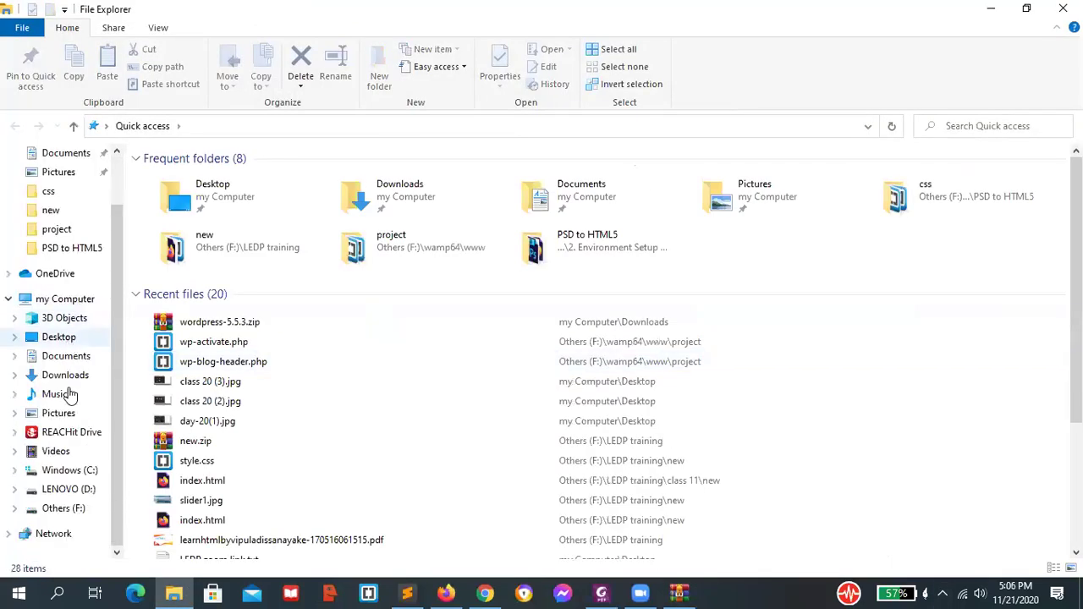
{"action": "left_click", "coordinate": [64, 509]}
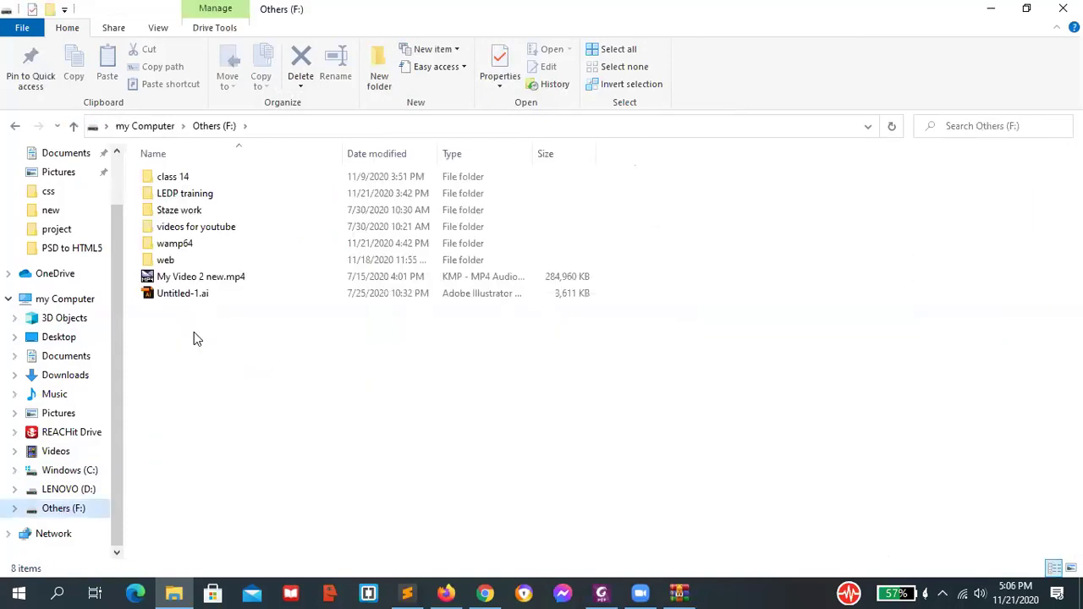
{"action": "double_click", "coordinate": [218, 244]}
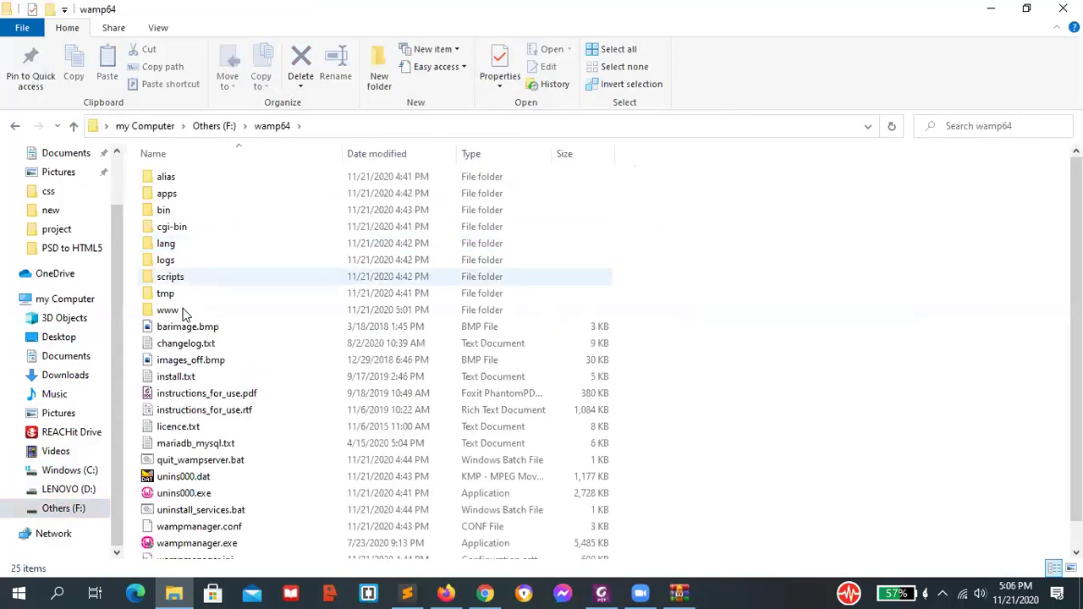
{"action": "double_click", "coordinate": [301, 307]}
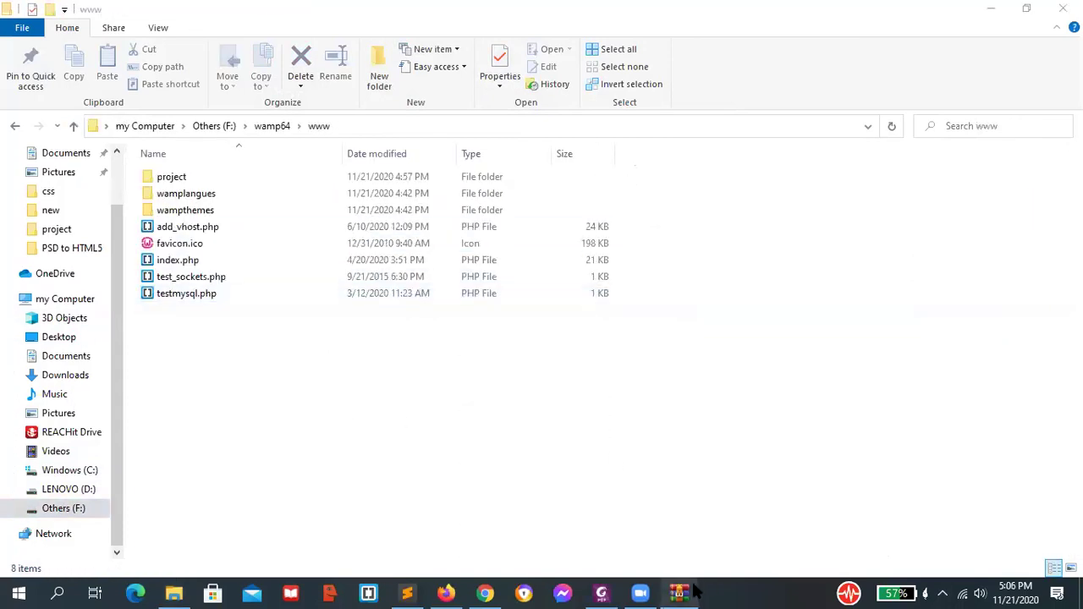
{"action": "left_click", "coordinate": [679, 592]}
{"action": "double_click", "coordinate": [412, 202]}
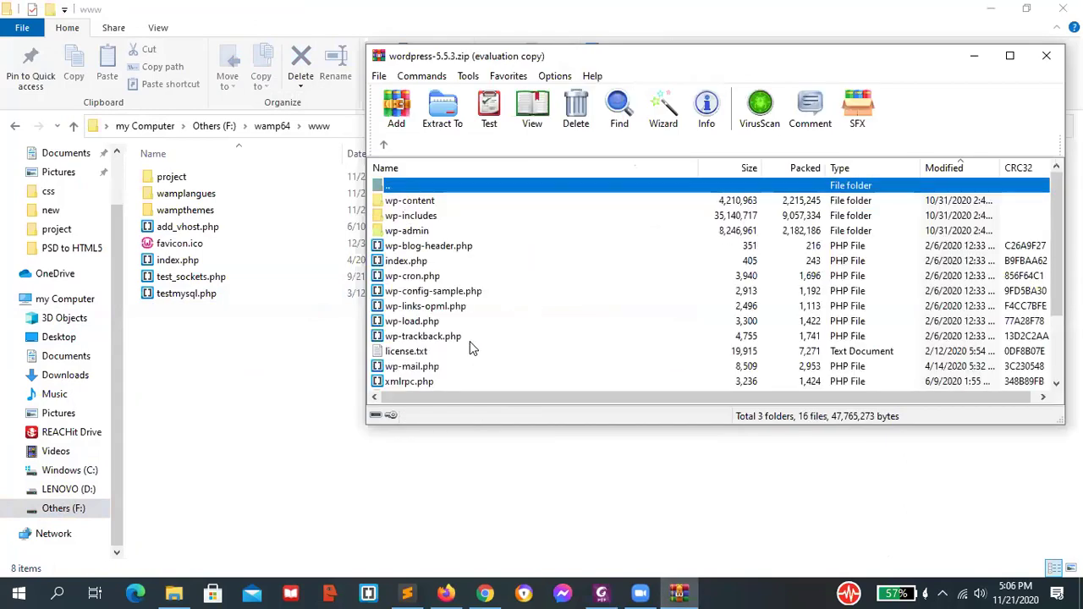
{"action": "left_click", "coordinate": [194, 177]}
{"action": "double_click", "coordinate": [194, 177]}
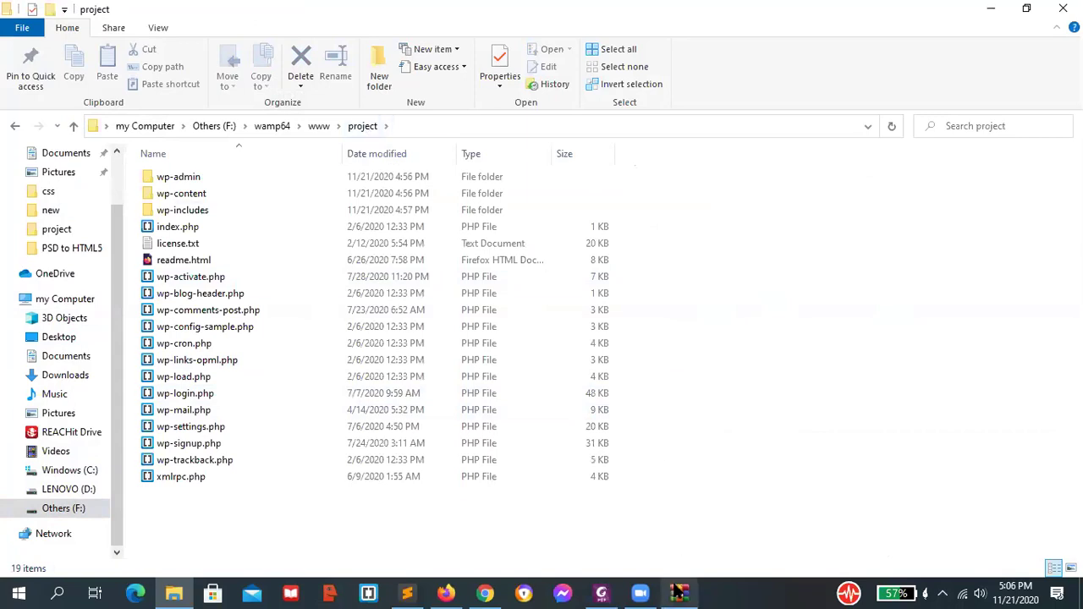
{"action": "left_click", "coordinate": [678, 592]}
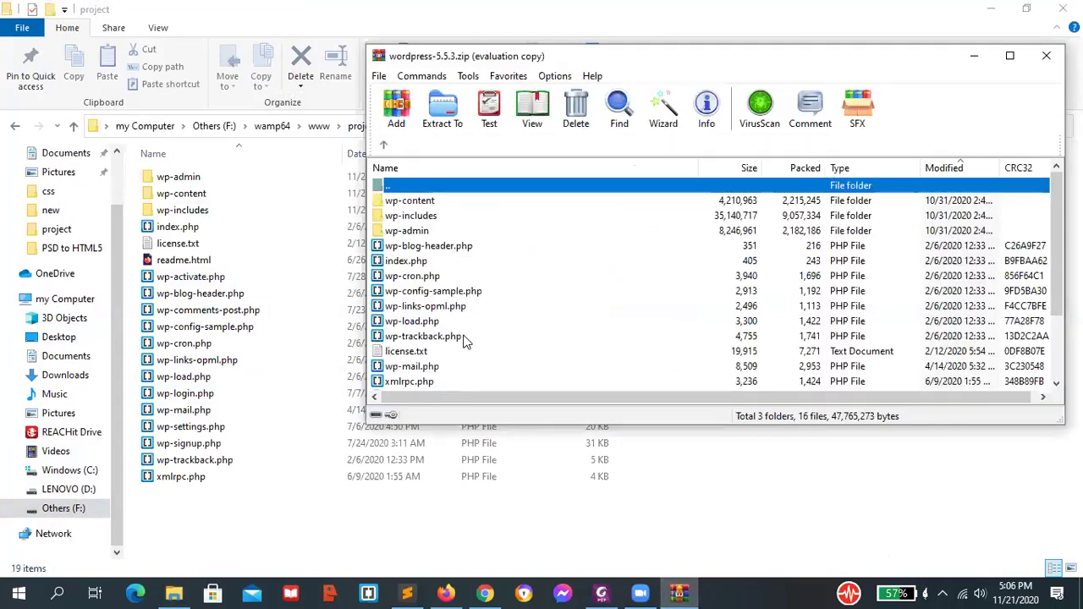
{"action": "key", "text": "ctrl+a"}
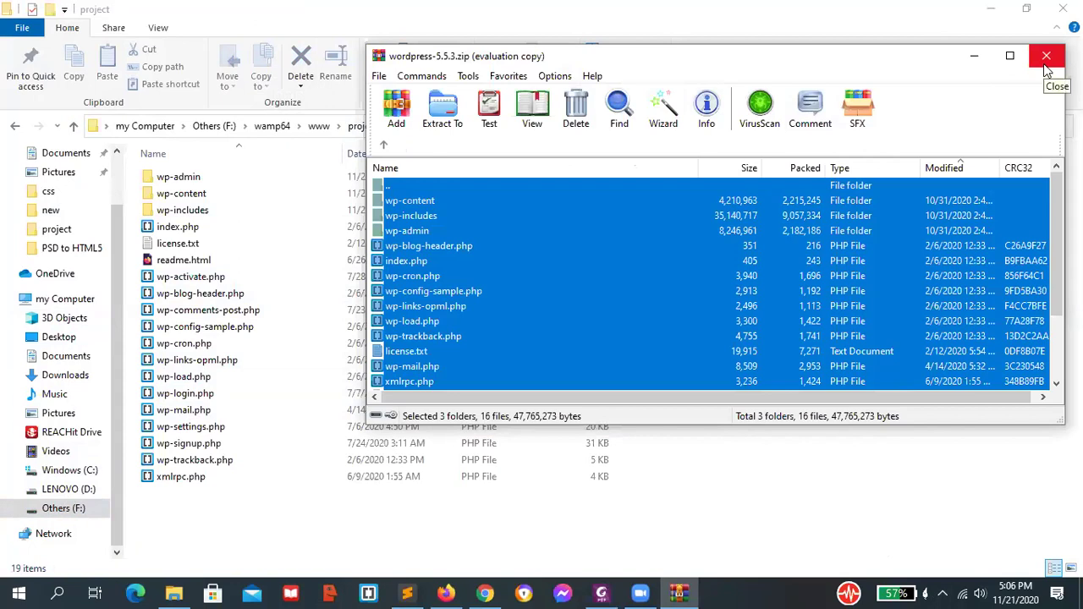
{"action": "left_click", "coordinate": [1047, 56]}
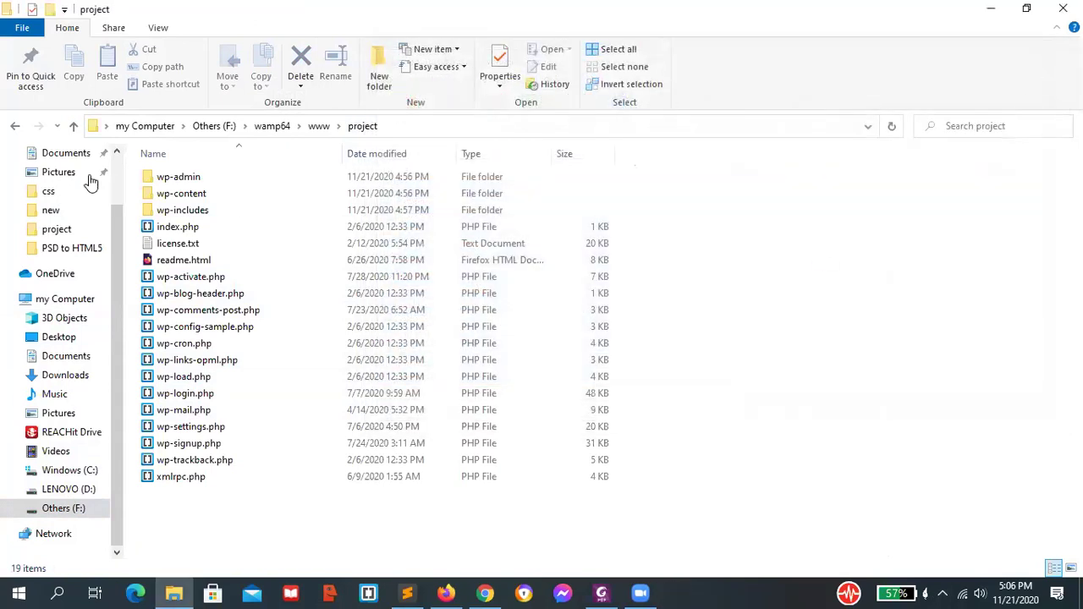
{"action": "left_click", "coordinate": [76, 127]}
{"action": "left_click", "coordinate": [188, 340]}
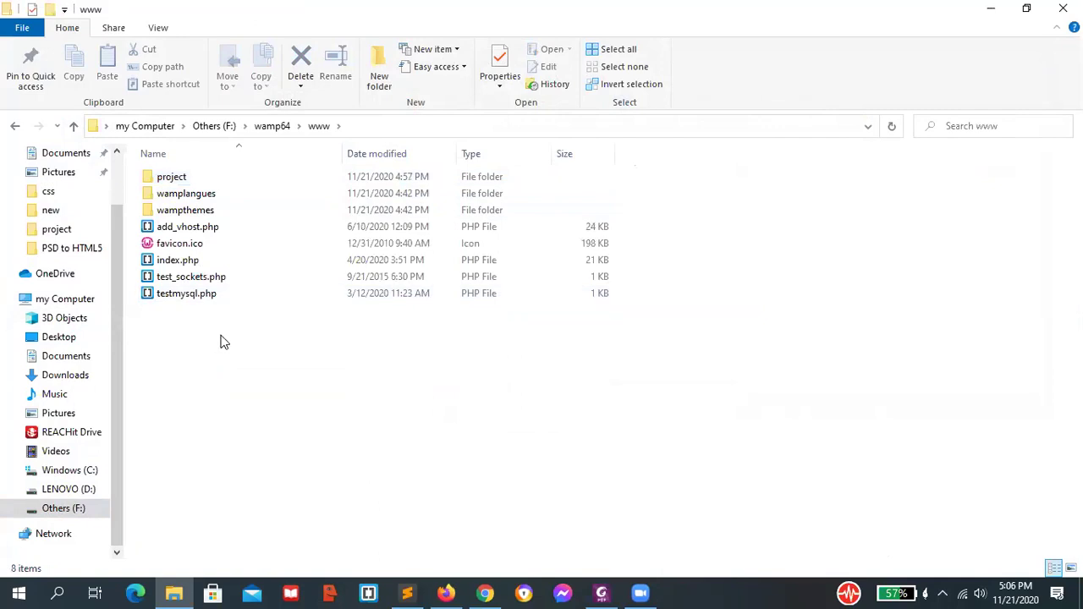
{"action": "left_click", "coordinate": [193, 177]}
{"action": "left_click", "coordinate": [246, 319]}
{"action": "double_click", "coordinate": [235, 180]}
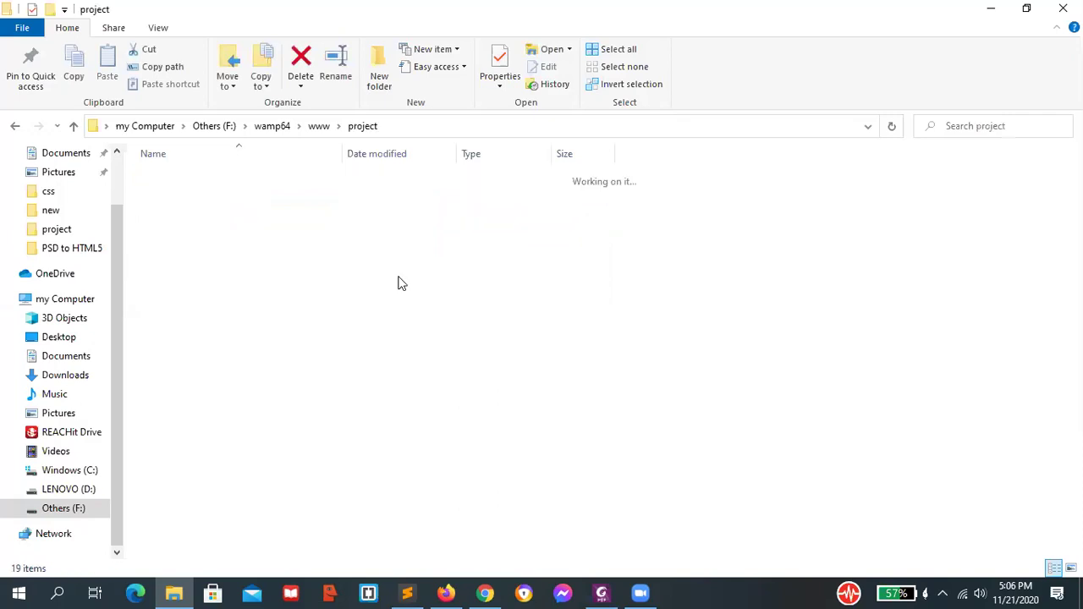
{"action": "left_click", "coordinate": [484, 593]}
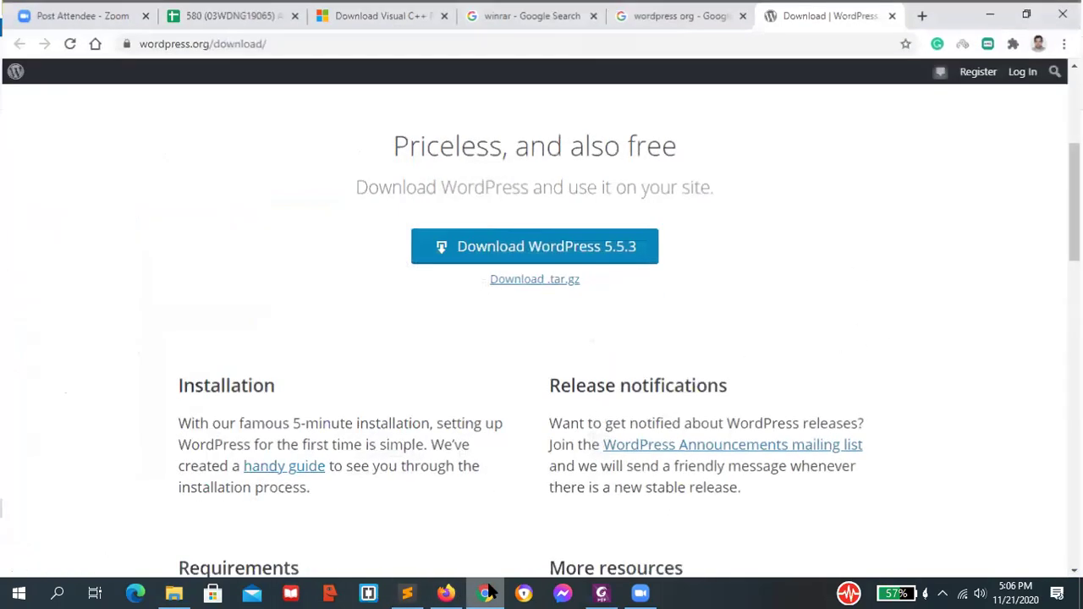
Load localhost/project to reach the WordPress setup welcome page, then open a blank new tab
{"action": "left_click", "coordinate": [385, 51]}
{"action": "type", "text": "loca"}
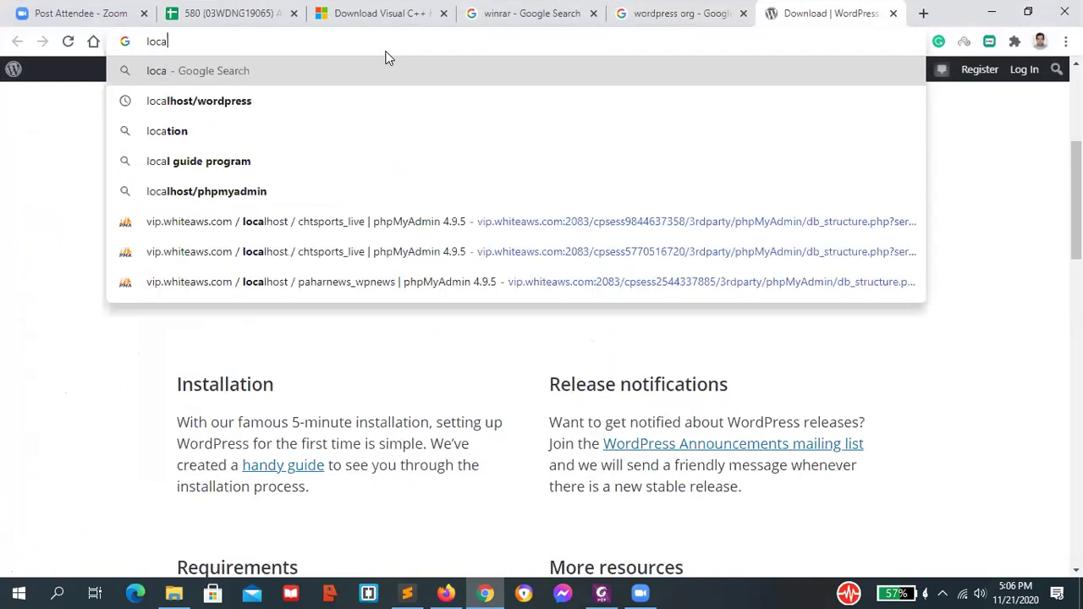
{"action": "type", "text": "lhost"}
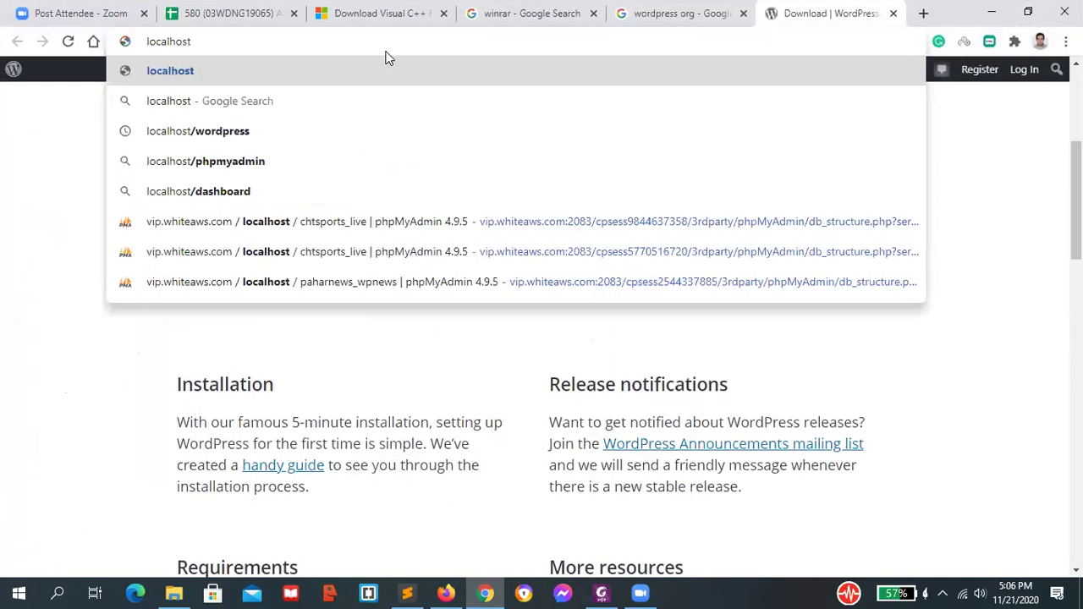
{"action": "type", "text": "/project"}
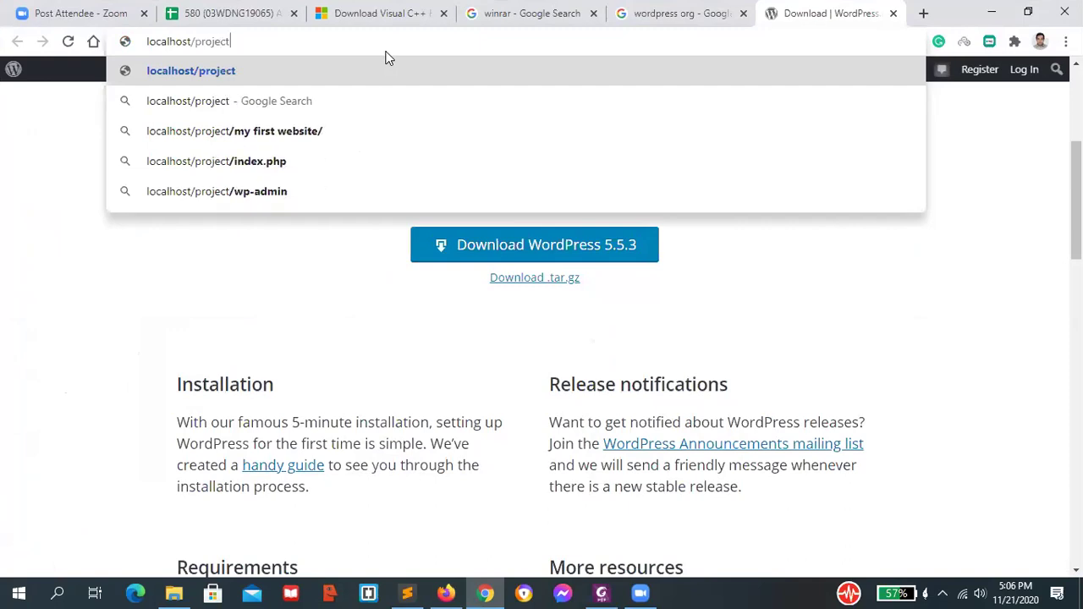
{"action": "key", "text": "Return"}
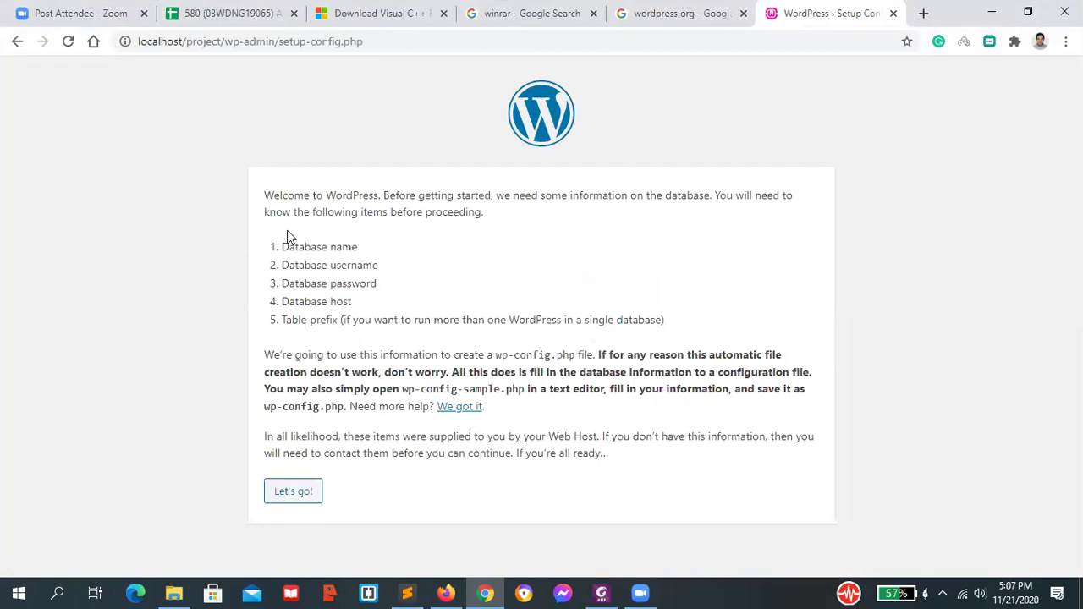
{"action": "left_click_drag", "start_coordinate": [507, 408], "coordinate": [244, 203]}
{"action": "left_click", "coordinate": [422, 195]}
{"action": "left_click", "coordinate": [922, 14]}
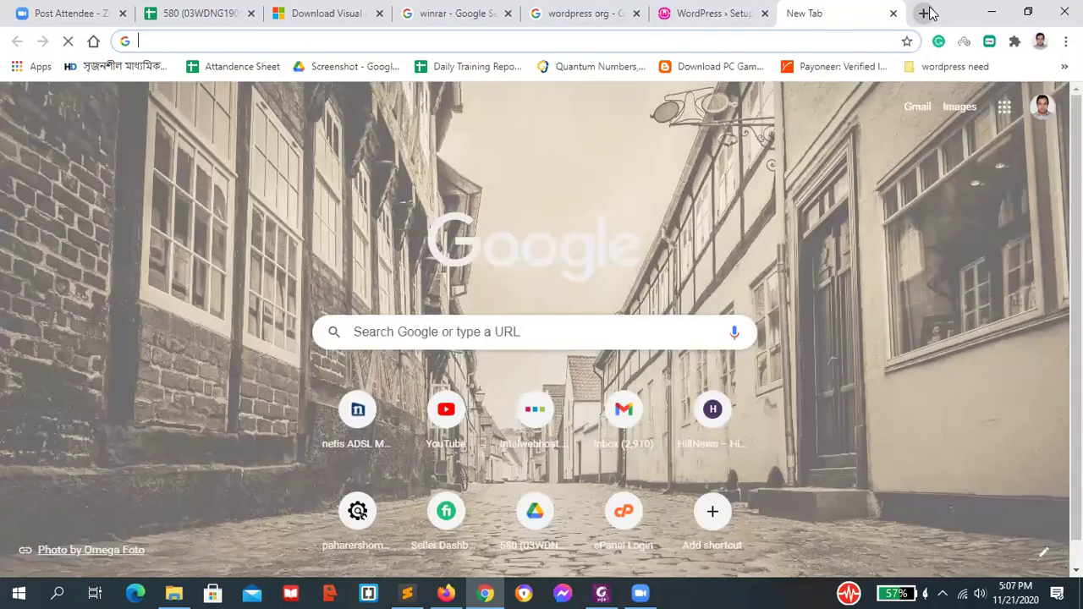
Load the phpMyAdmin login page at localhost/phpmyadmin, correcting the mistyped addresses
{"action": "type", "text": "localho"}
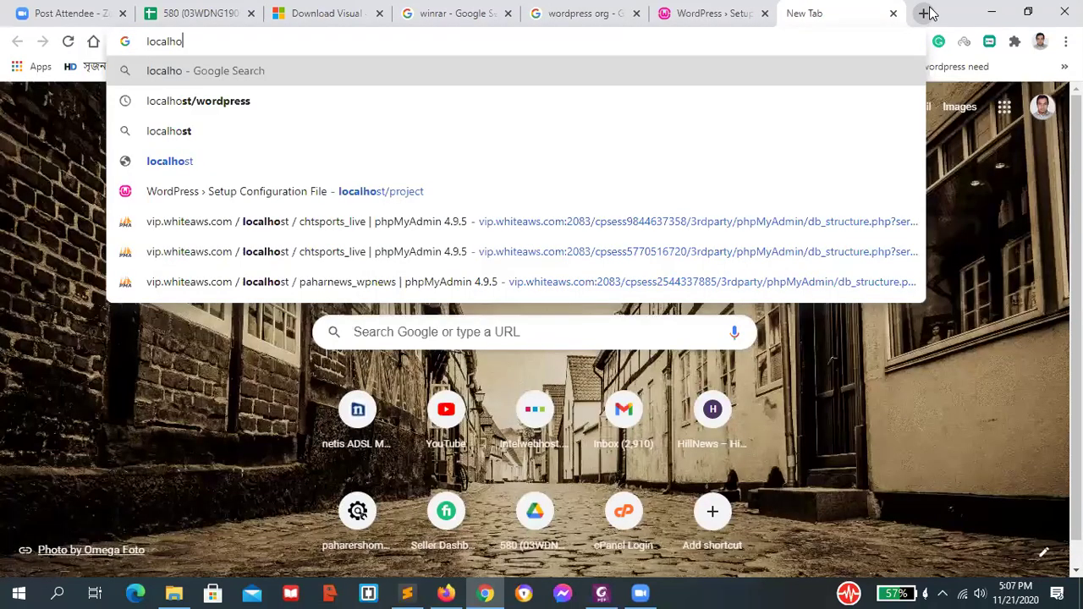
{"action": "type", "text": "st/wp"}
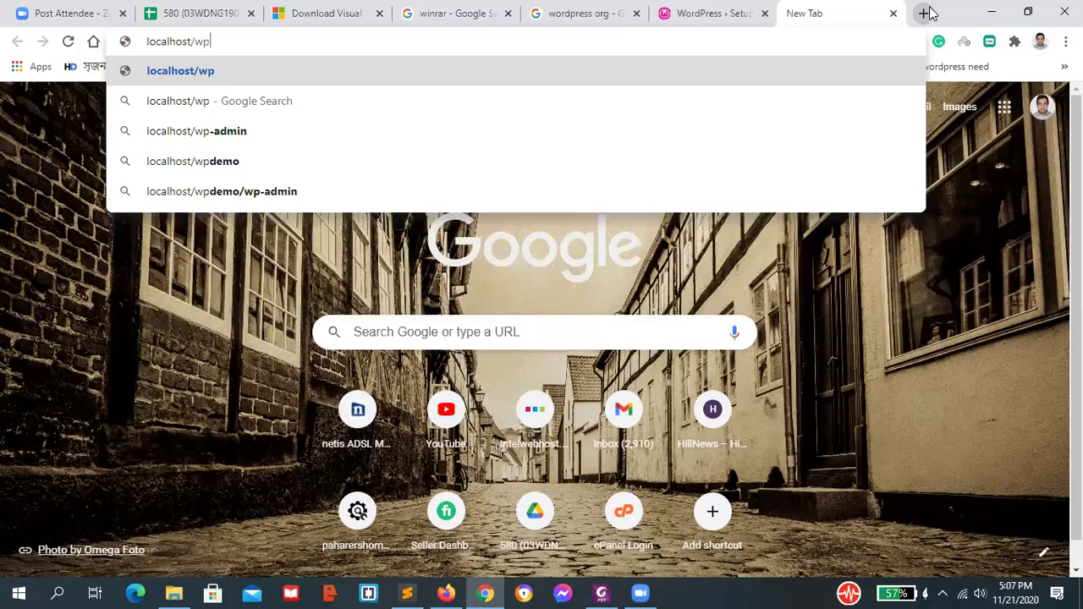
{"action": "key", "text": "BackSpace"}
{"action": "key", "text": "BackSpace"}
{"action": "type", "text": "phpadmin"}
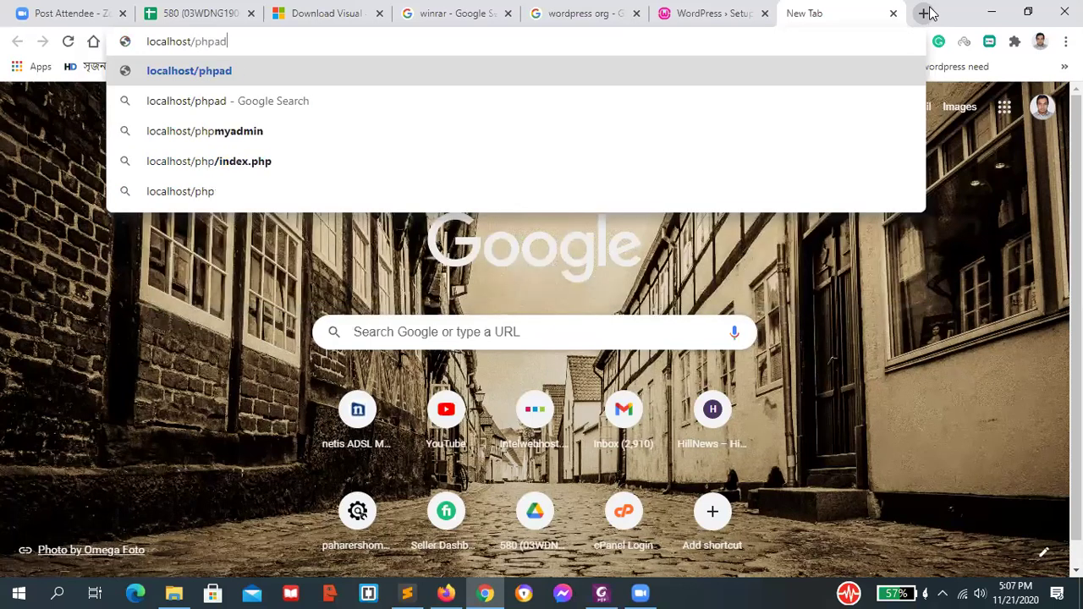
{"action": "key", "text": "Return"}
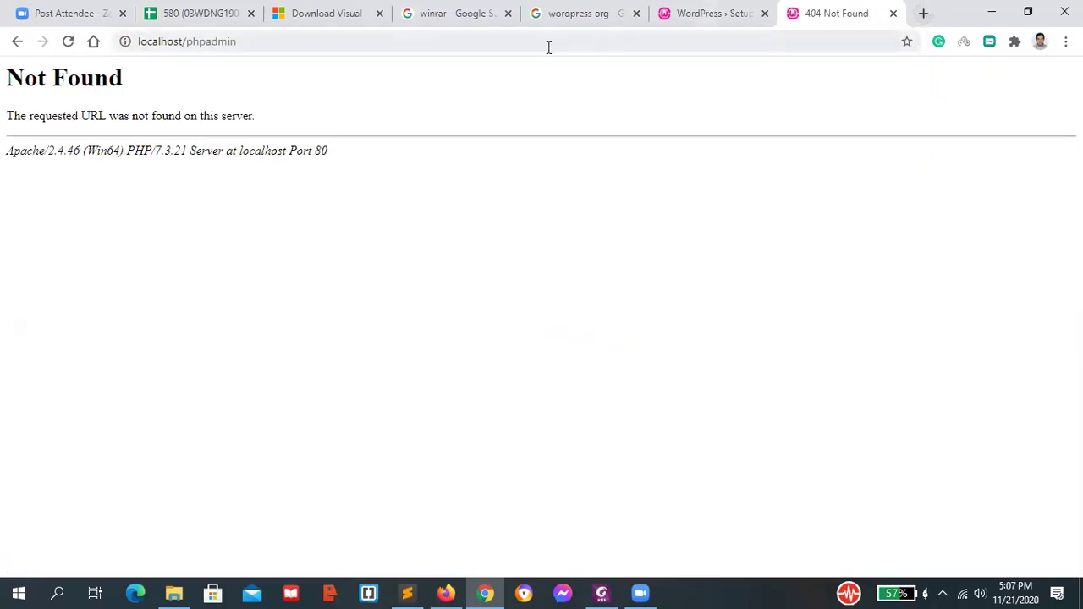
{"action": "left_click", "coordinate": [374, 38]}
{"action": "left_click", "coordinate": [374, 38]}
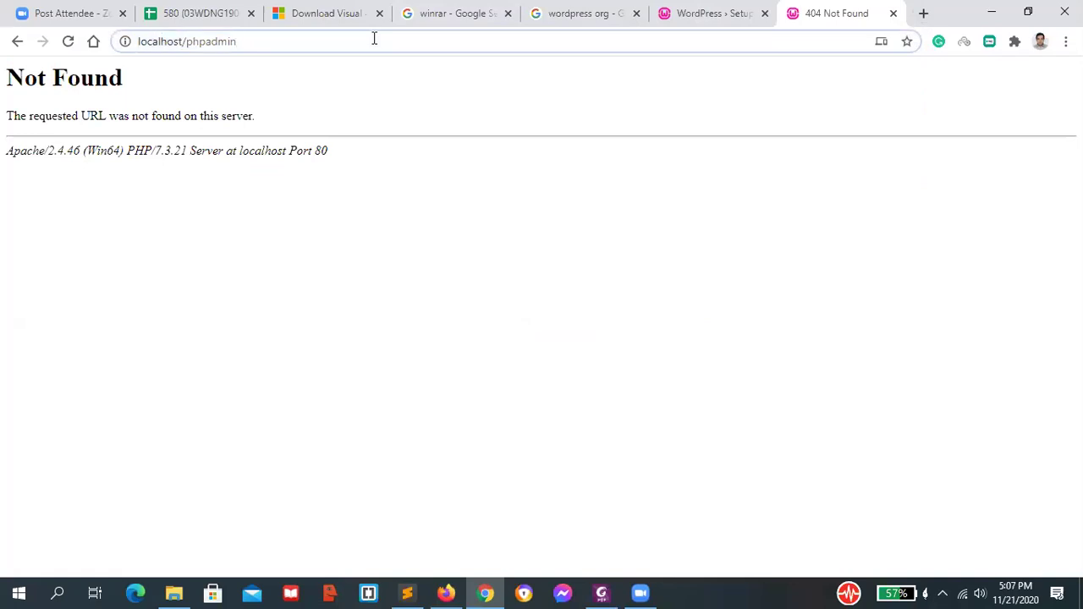
{"action": "key", "text": "BackSpace"}
{"action": "key", "text": "BackSpace"}
{"action": "key", "text": "BackSpace"}
{"action": "key", "text": "BackSpace"}
{"action": "key", "text": "BackSpace"}
{"action": "key", "text": "BackSpace"}
{"action": "key", "text": "BackSpace"}
{"action": "key", "text": "BackSpace"}
{"action": "type", "text": "p"}
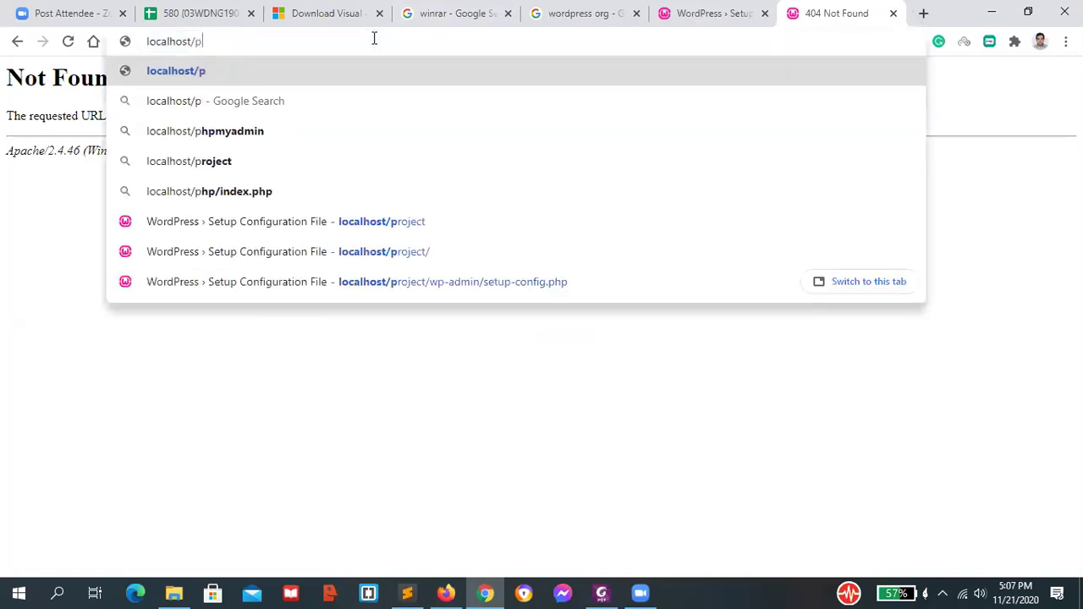
{"action": "type", "text": "hpmyaa"}
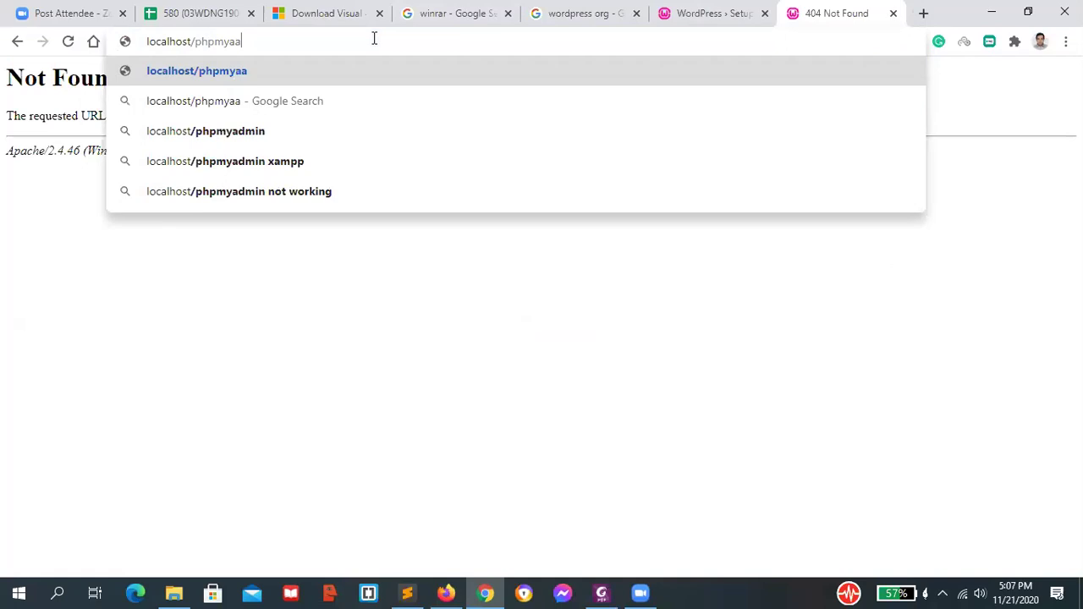
{"action": "key", "text": "BackSpace"}
{"action": "type", "text": "dmin"}
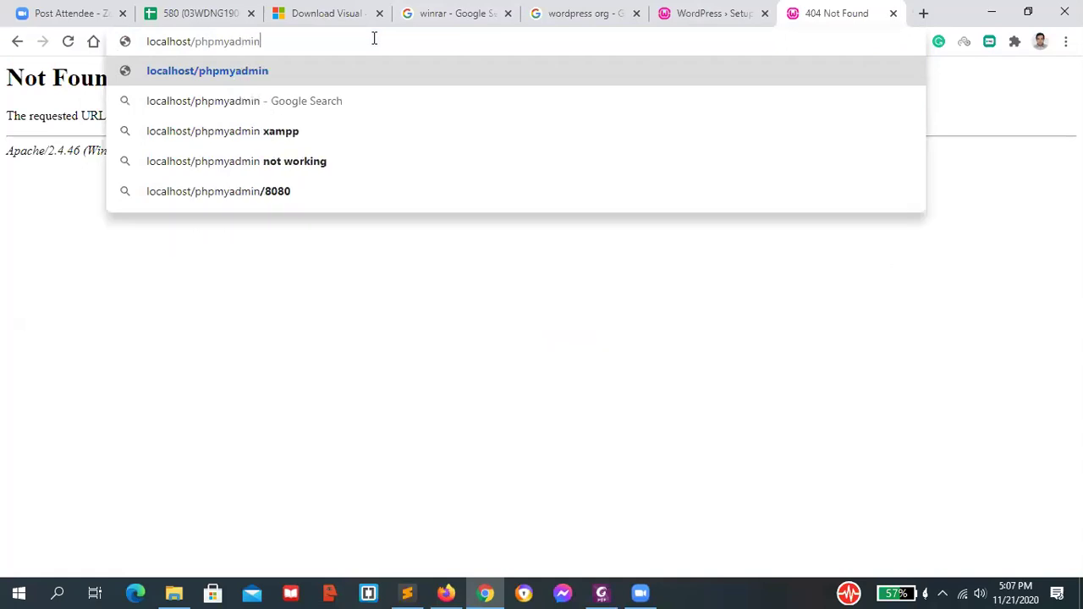
{"action": "key", "text": "Return"}
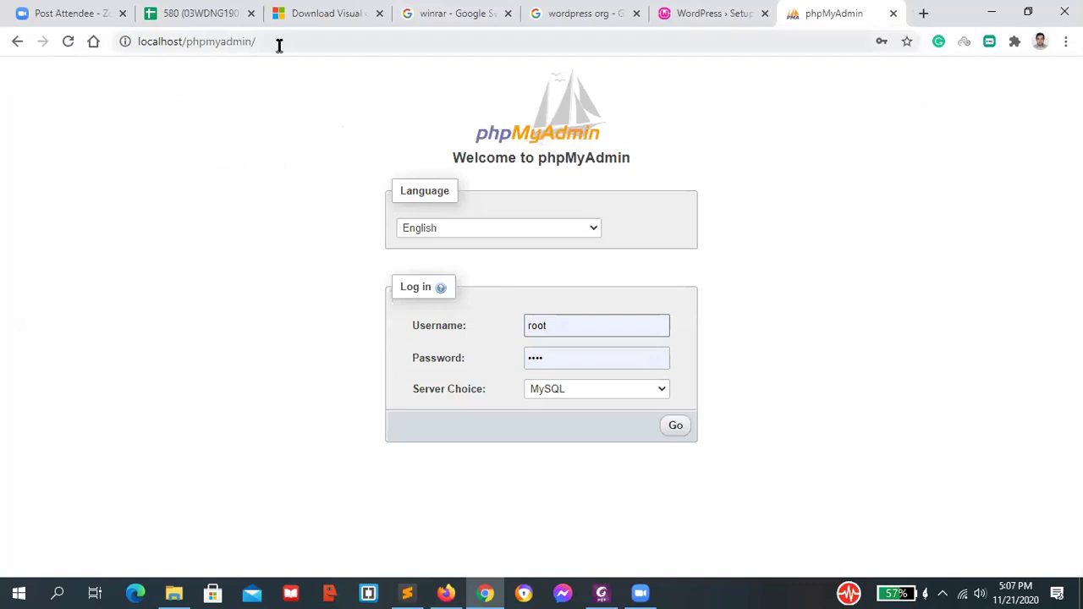
Log in to phpMyAdmin as root with an empty password
{"action": "left_click", "coordinate": [586, 357]}
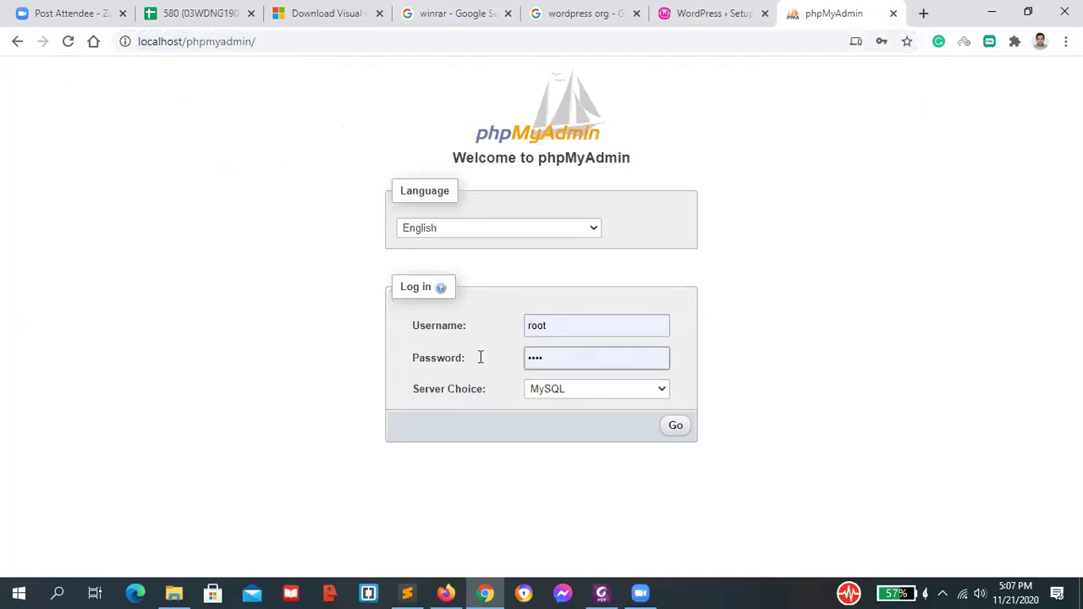
{"action": "key", "text": "BackSpace"}
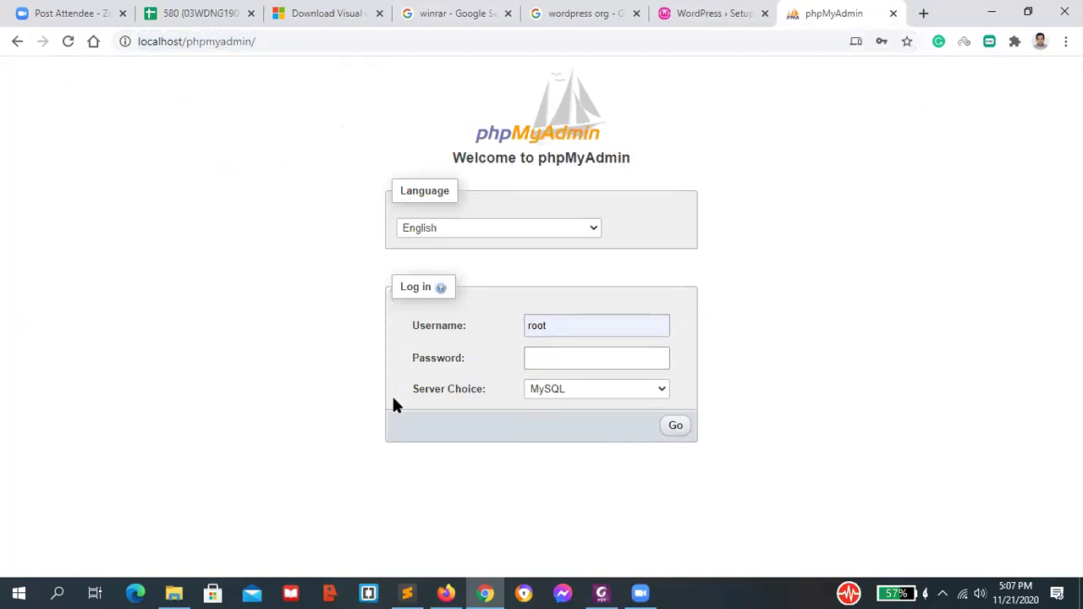
{"action": "left_click", "coordinate": [675, 425]}
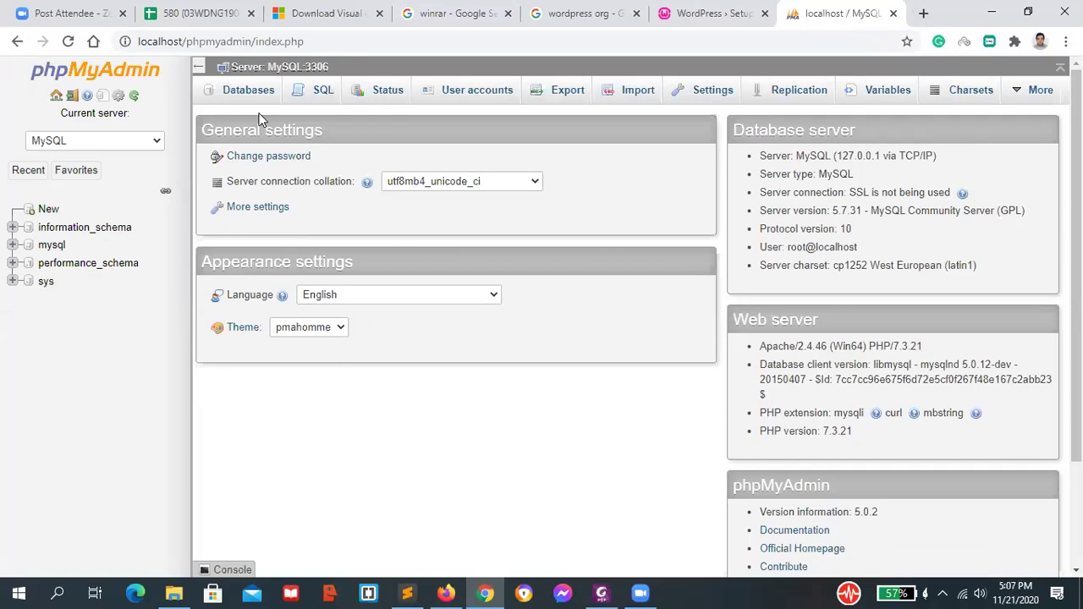
Browse the Databases, SQL and Status tabs, then place the cursor after </table> in index.html
{"action": "left_click", "coordinate": [248, 92]}
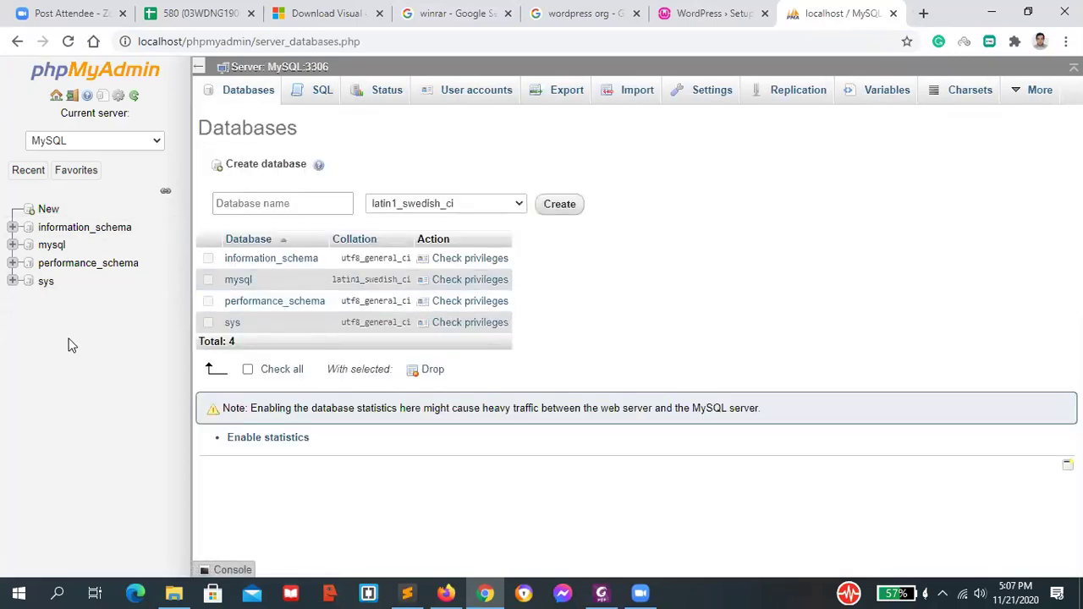
{"action": "left_click", "coordinate": [310, 103]}
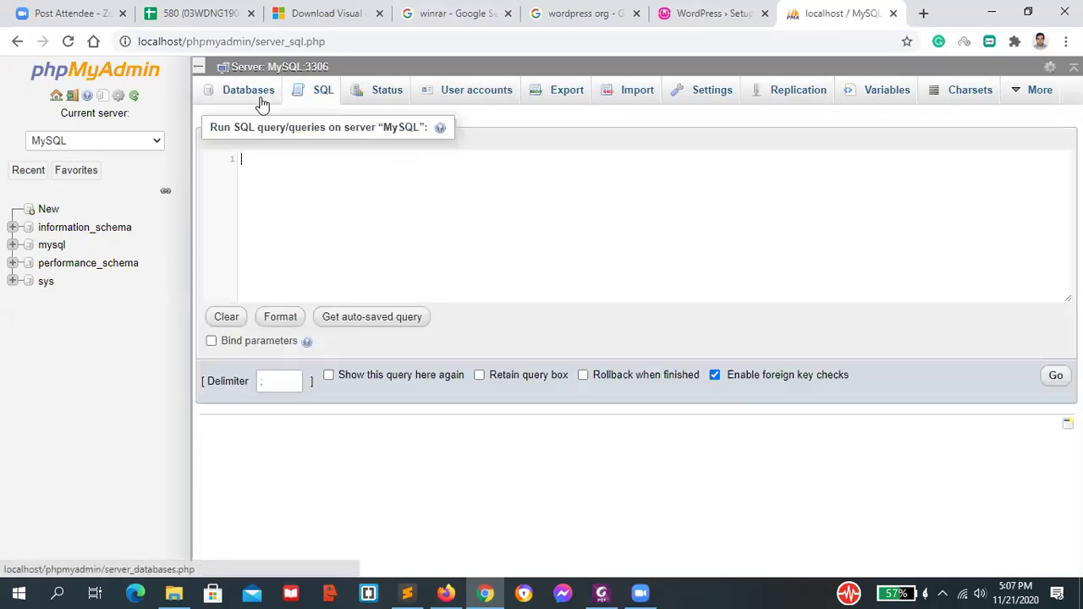
{"action": "left_click", "coordinate": [262, 102]}
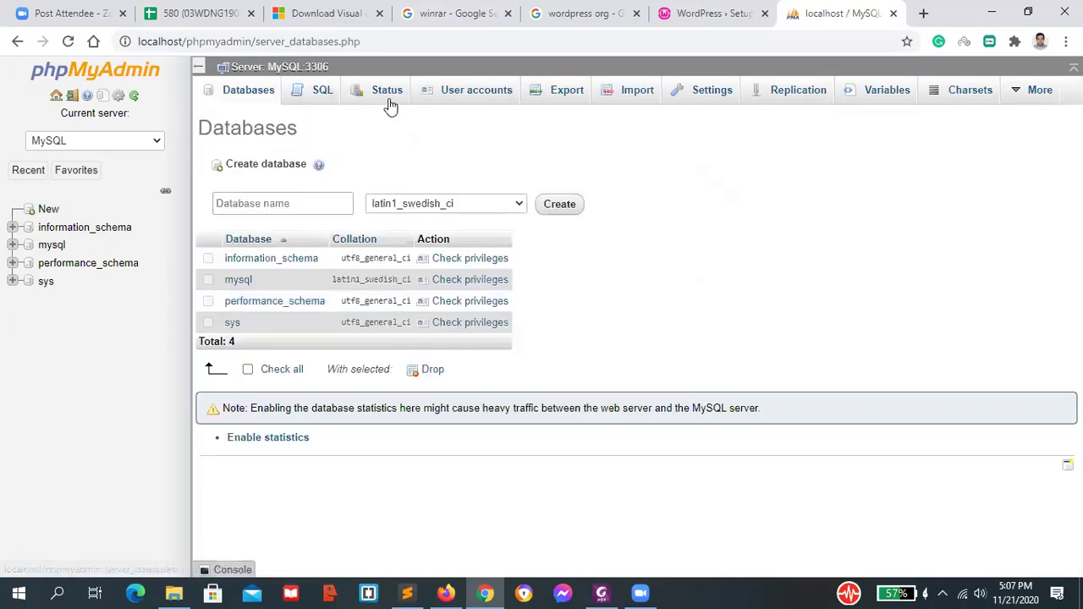
{"action": "left_click", "coordinate": [387, 100]}
{"action": "left_click", "coordinate": [243, 92]}
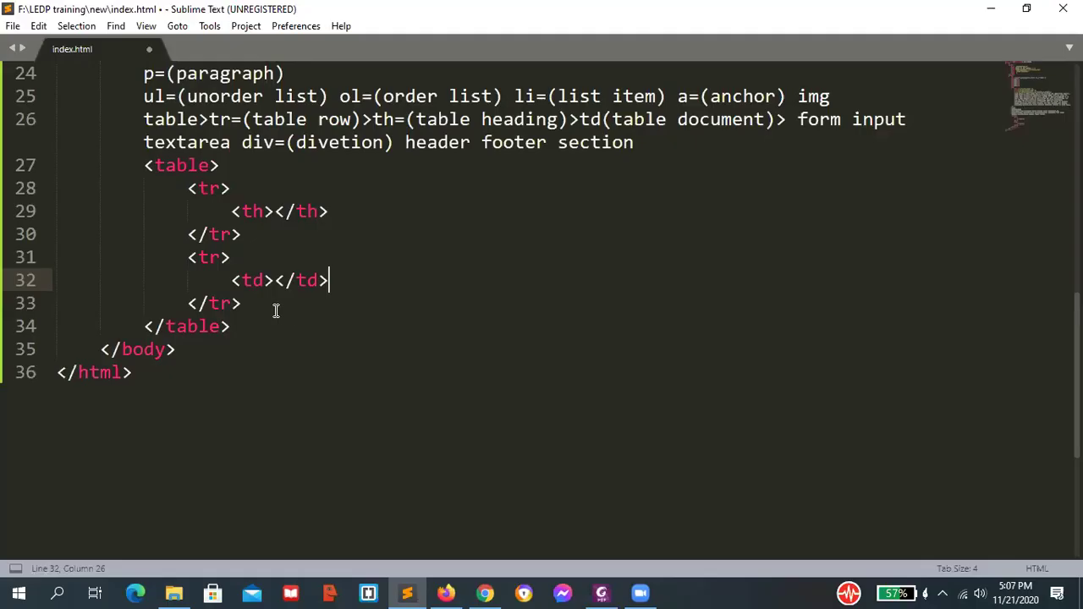
{"action": "triple_click", "coordinate": [269, 320]}
{"action": "left_click", "coordinate": [263, 326]}
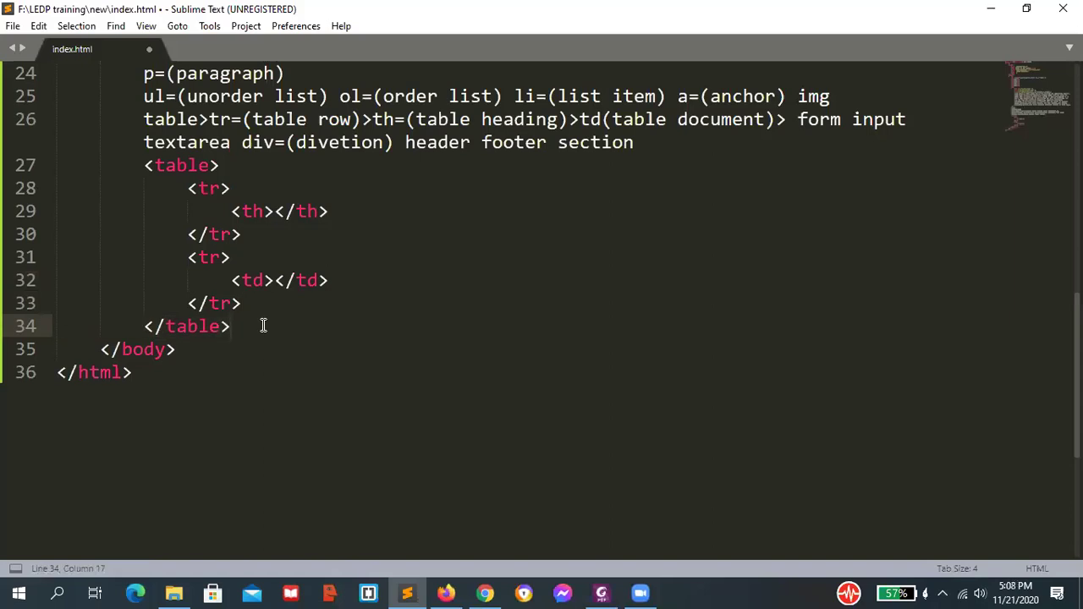
Add a 'ph' line after </table> in index.html, delete it again, and return to Chrome
{"action": "key", "text": "Return"}
{"action": "type", "text": "ph"}
{"action": "key", "text": "Tab"}
{"action": "key", "text": "BackSpace"}
{"action": "key", "text": "BackSpace"}
{"action": "key", "text": "BackSpace"}
{"action": "key", "text": "BackSpace"}
{"action": "key", "text": "BackSpace"}
{"action": "key", "text": "BackSpace"}
{"action": "key", "text": "BackSpace"}
{"action": "key", "text": "BackSpace"}
{"action": "key", "text": "BackSpace"}
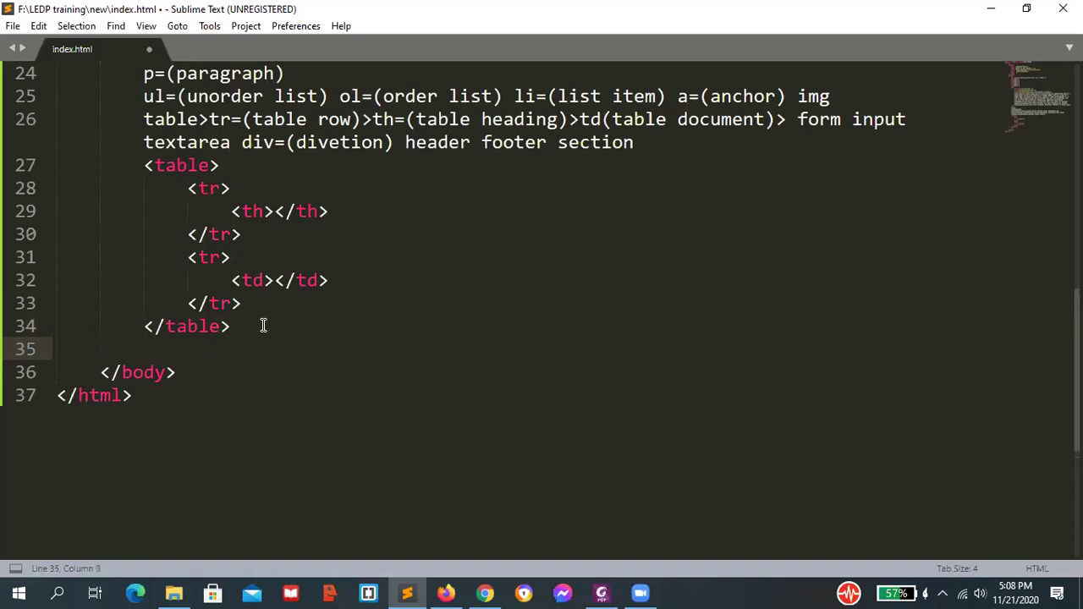
{"action": "key", "text": "BackSpace"}
{"action": "key", "text": "BackSpace"}
{"action": "key", "text": "BackSpace"}
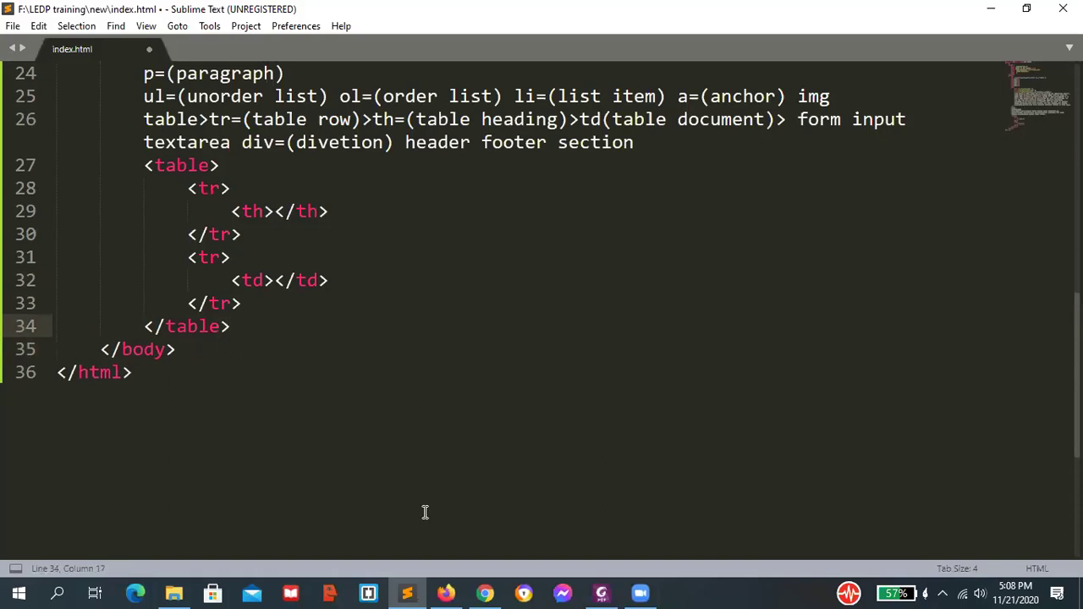
{"action": "key", "text": "alt+Tab"}
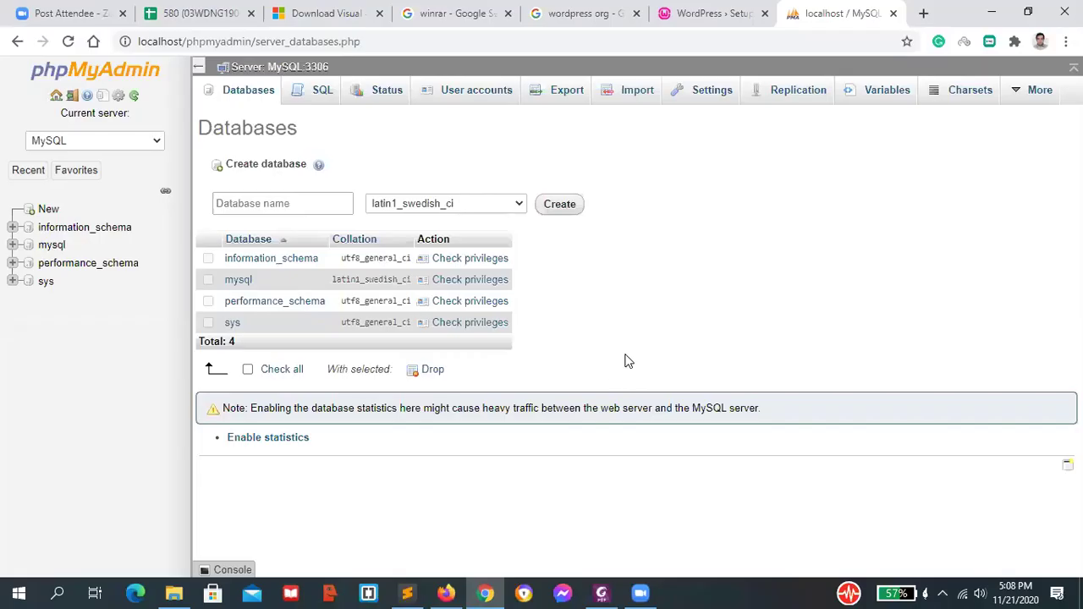
Look through the wordpress.org results and Visual C++ download tabs, highlighting the Edge promotion text
{"action": "left_click", "coordinate": [561, 10]}
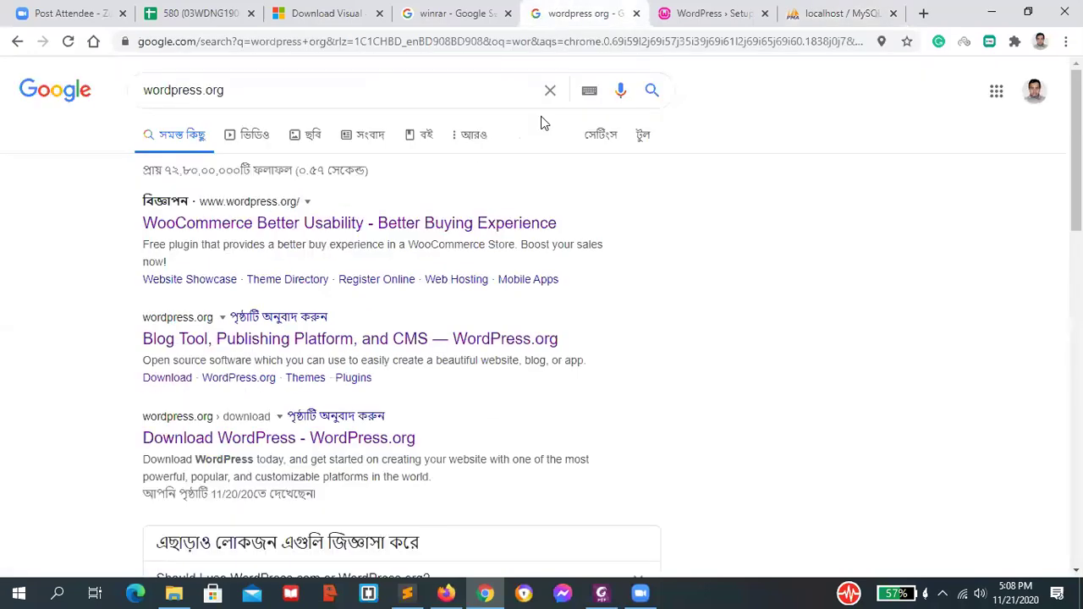
{"action": "left_click", "coordinate": [315, 12]}
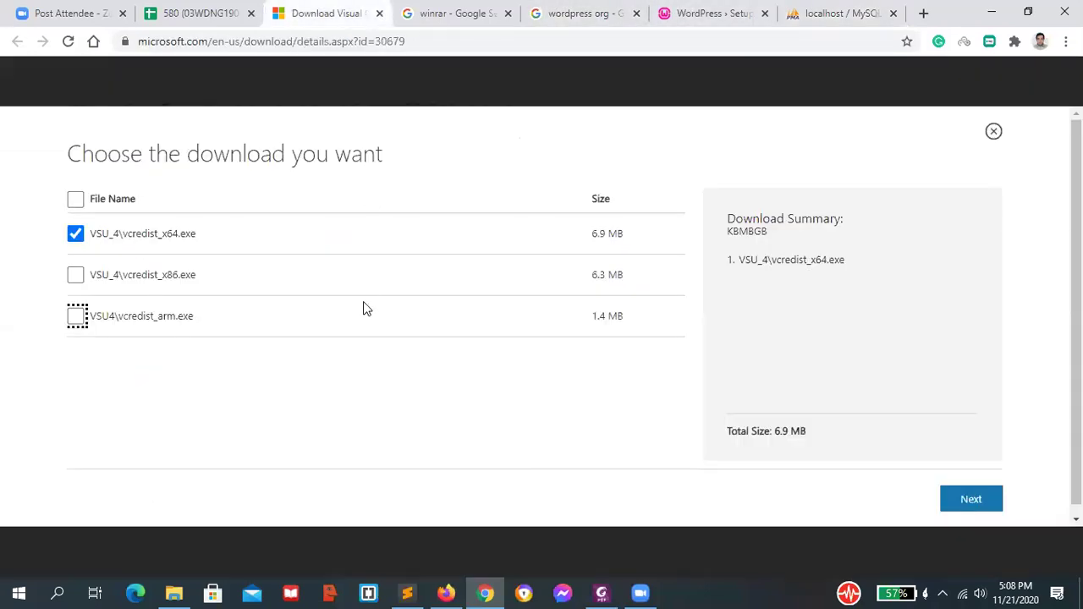
{"action": "left_click", "coordinate": [993, 131]}
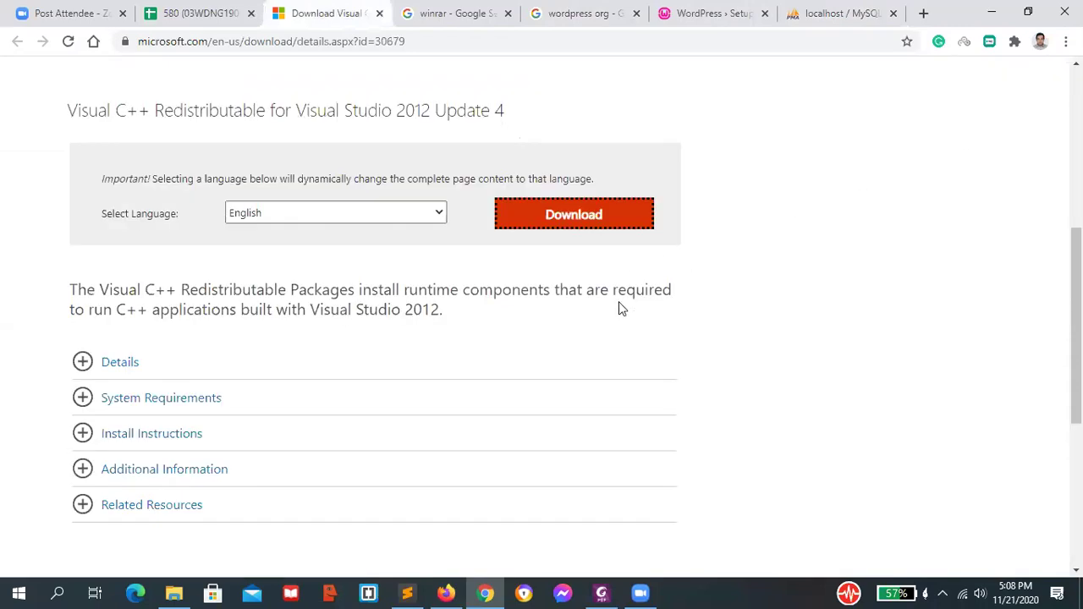
{"action": "scroll", "coordinate": [619, 308], "scroll_direction": "up", "scroll_amount": 5}
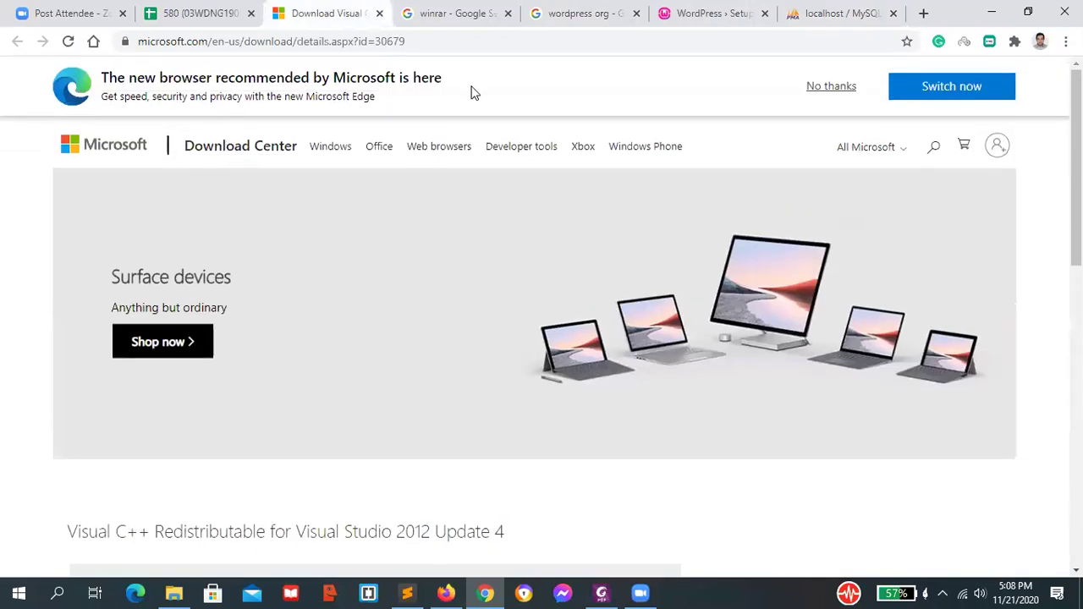
{"action": "left_click_drag", "start_coordinate": [413, 99], "coordinate": [88, 68]}
{"action": "left_click", "coordinate": [380, 85]}
{"action": "left_click_drag", "start_coordinate": [380, 85], "coordinate": [769, 31]}
Open a new tab and scroll through the news site
{"action": "left_click", "coordinate": [923, 13]}
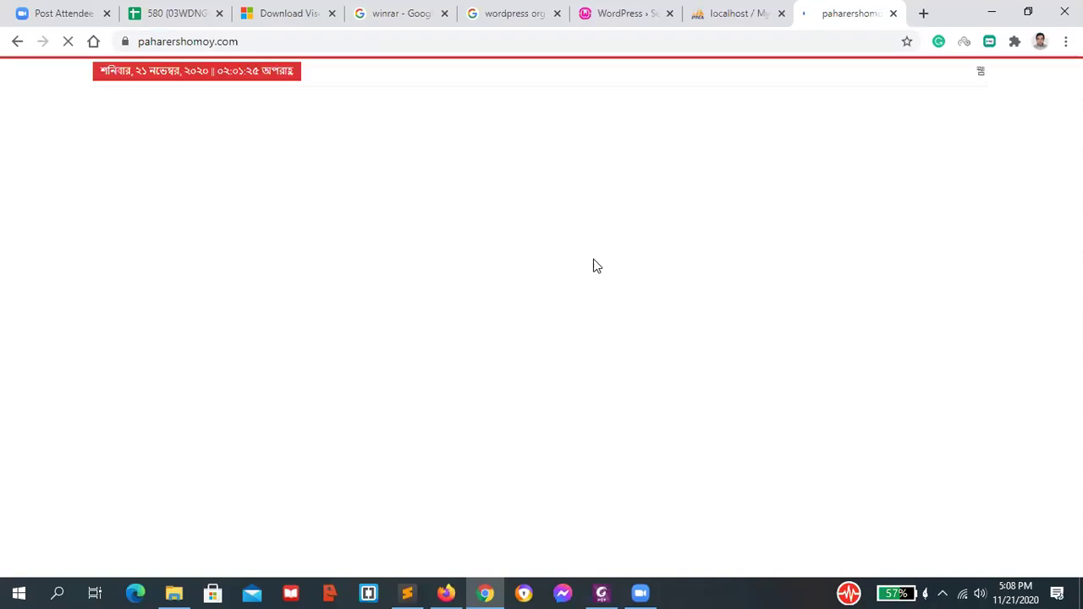
{"action": "scroll", "coordinate": [575, 218], "scroll_direction": "down", "scroll_amount": 1}
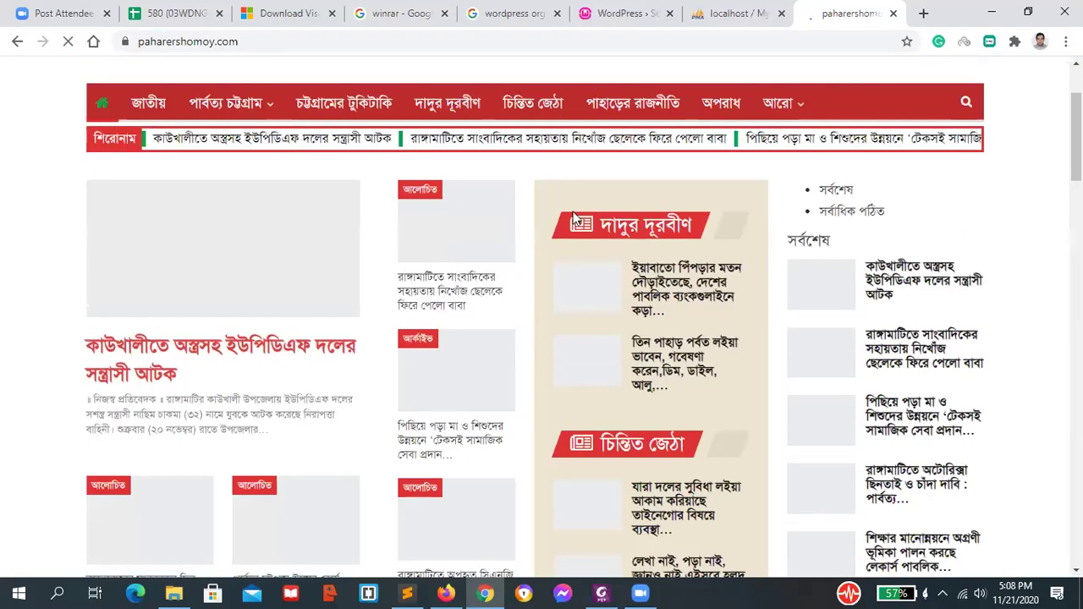
{"action": "scroll", "coordinate": [803, 360], "scroll_direction": "down", "scroll_amount": 3}
{"action": "scroll", "coordinate": [803, 362], "scroll_direction": "up", "scroll_amount": 5}
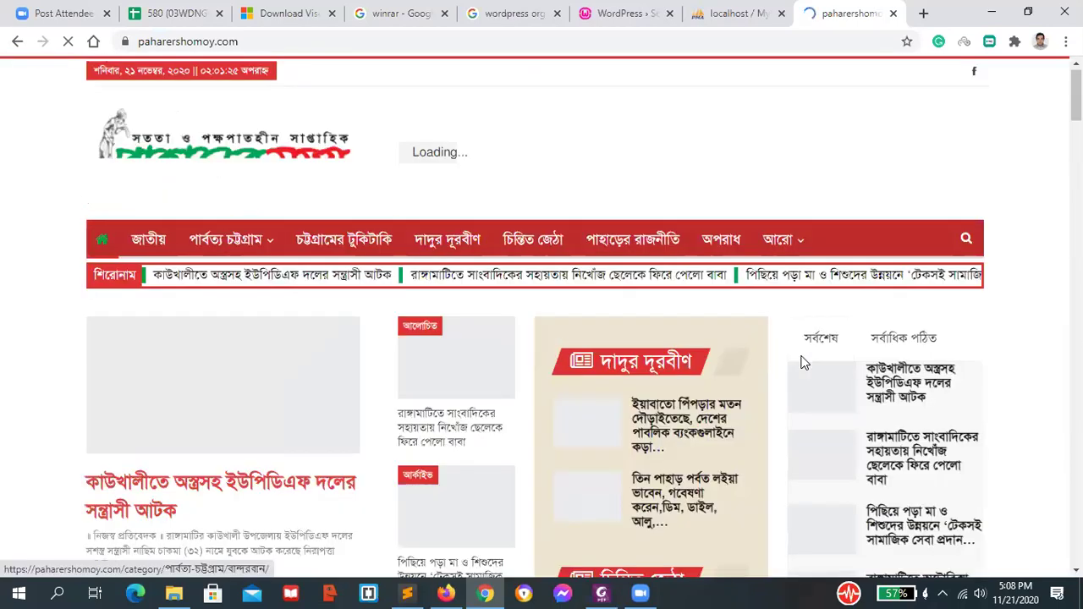
{"action": "scroll", "coordinate": [105, 255], "scroll_direction": "down", "scroll_amount": 3}
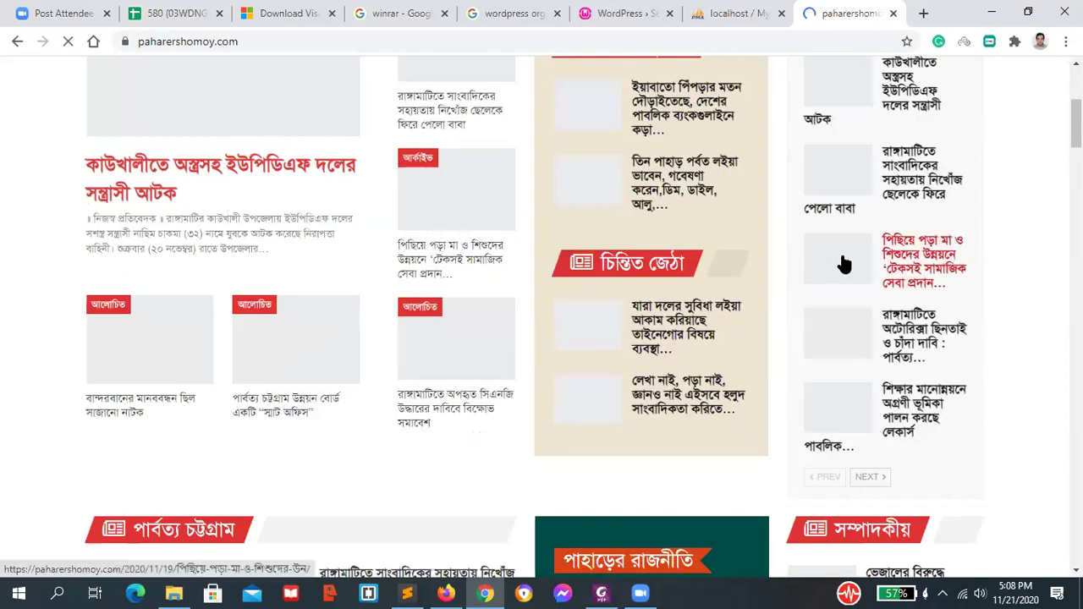
{"action": "scroll", "coordinate": [305, 344], "scroll_direction": "up", "scroll_amount": 2}
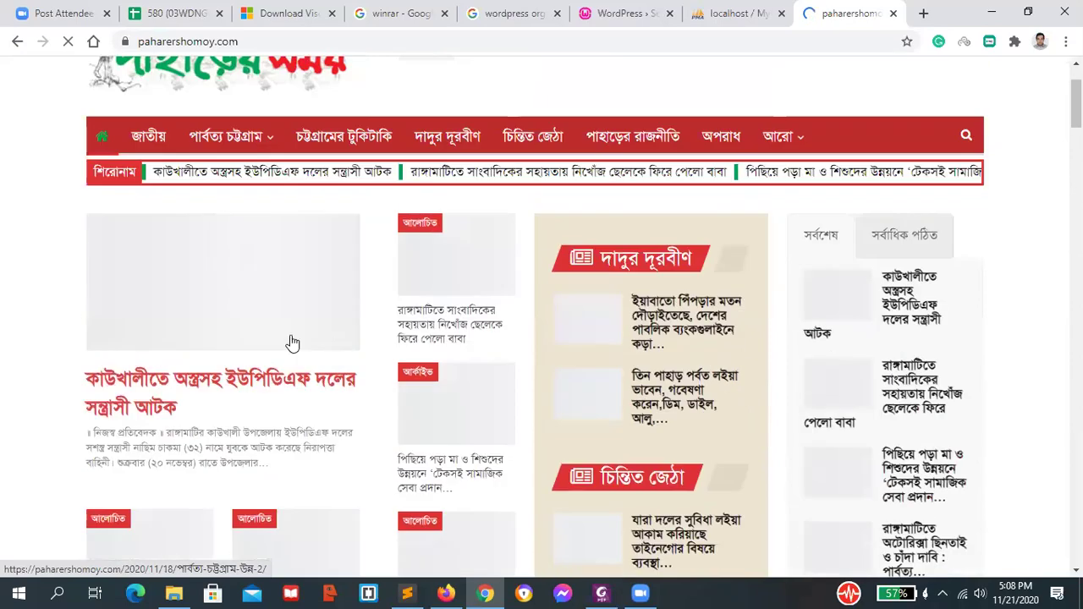
{"action": "scroll", "coordinate": [786, 268], "scroll_direction": "down", "scroll_amount": 1}
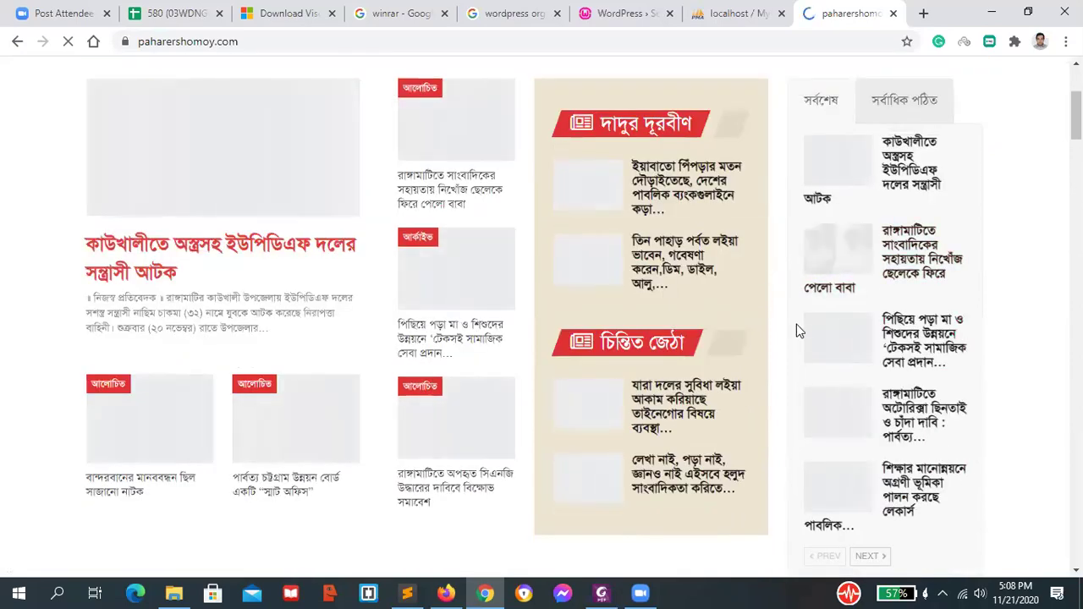
{"action": "scroll", "coordinate": [510, 276], "scroll_direction": "up", "scroll_amount": 1}
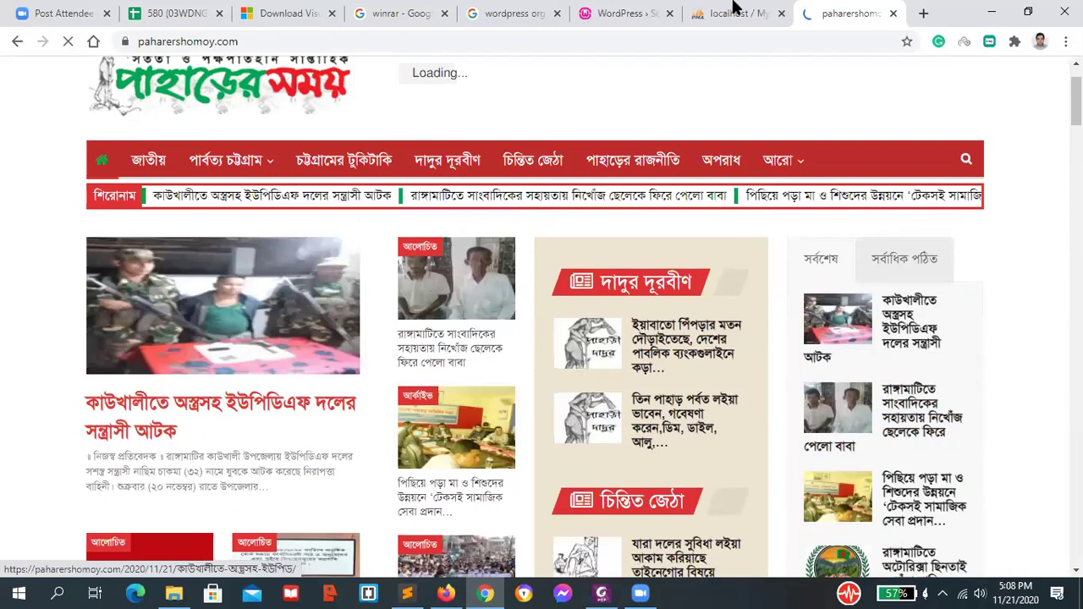
Switch between the news article and phpMyAdmin, ending on the Databases page
{"action": "key", "text": "ctrl+shift+Tab"}
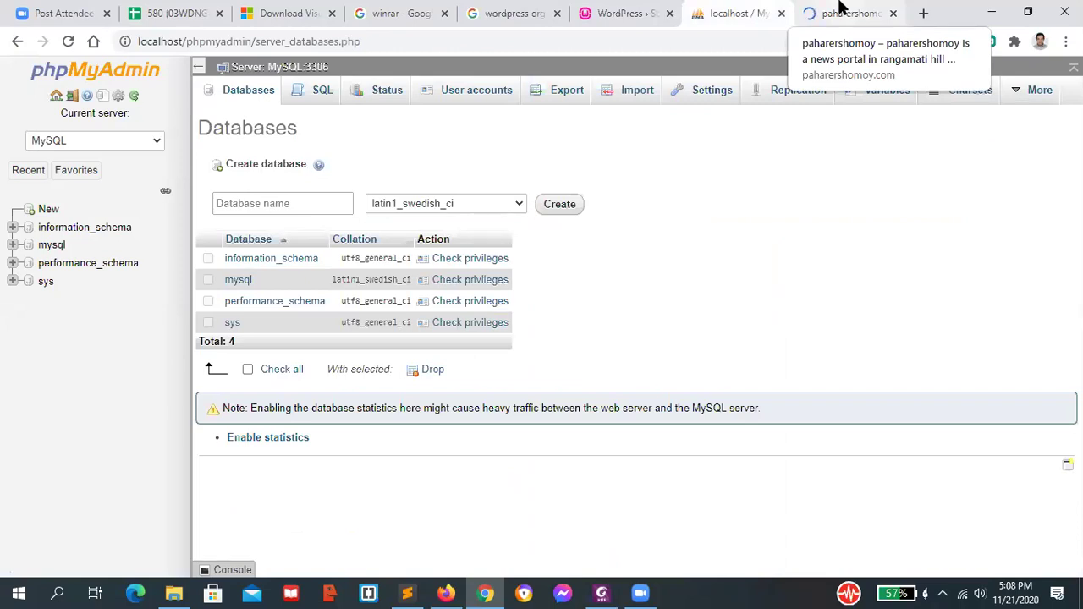
{"action": "left_click", "coordinate": [842, 10]}
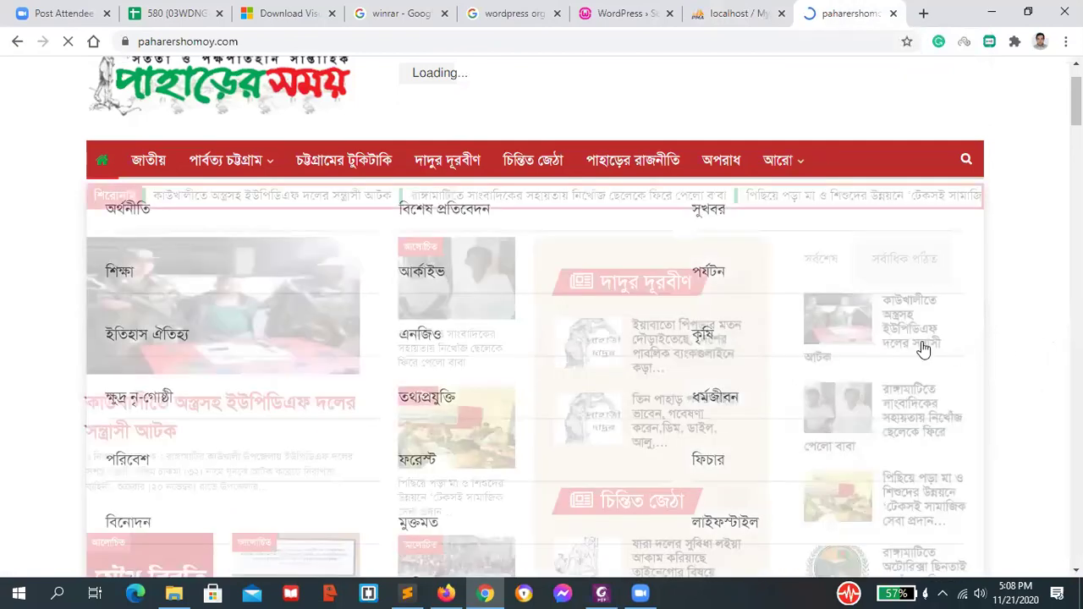
{"action": "scroll", "coordinate": [923, 349], "scroll_direction": "down", "scroll_amount": 8}
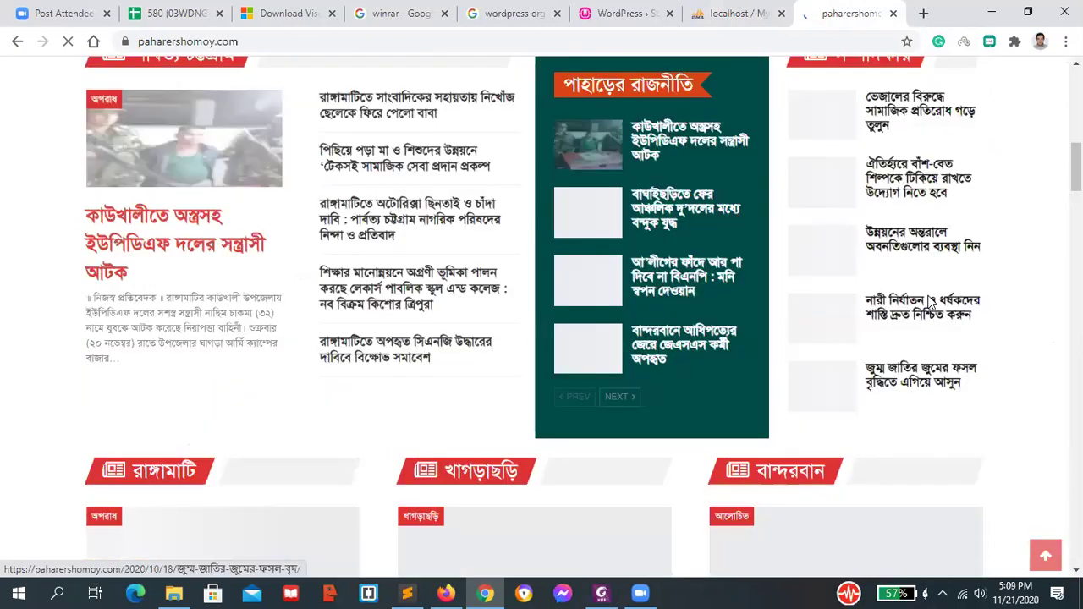
{"action": "scroll", "coordinate": [925, 286], "scroll_direction": "up", "scroll_amount": 5}
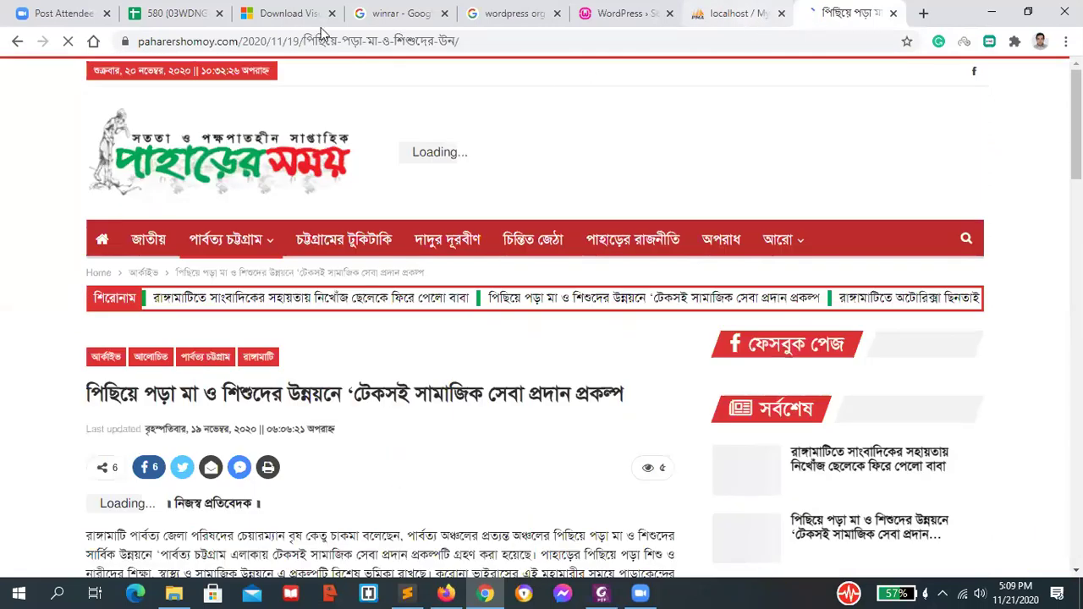
{"action": "key", "text": "ctrl+shift+Tab"}
{"action": "left_click", "coordinate": [340, 159]}
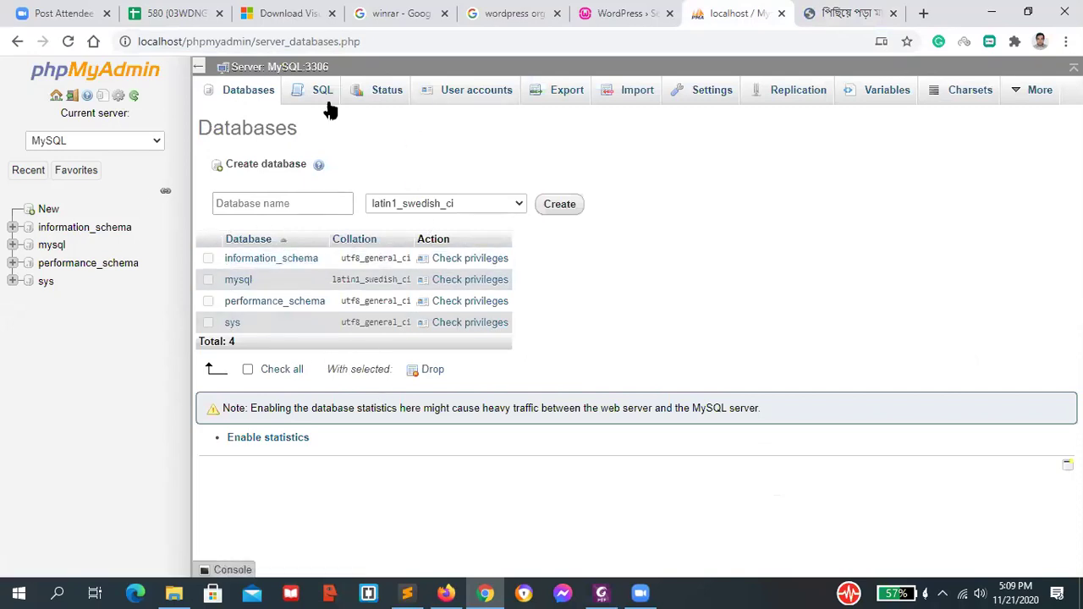
{"action": "left_click", "coordinate": [284, 262]}
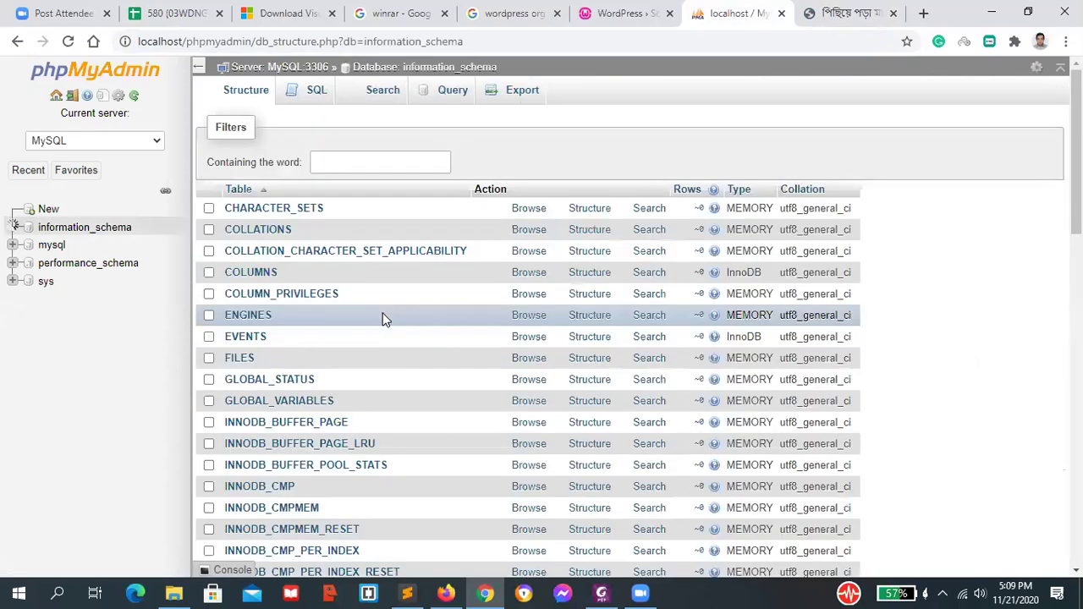
{"action": "scroll", "coordinate": [265, 226], "scroll_direction": "down", "scroll_amount": 2}
{"action": "scroll", "coordinate": [265, 310], "scroll_direction": "up", "scroll_amount": 2}
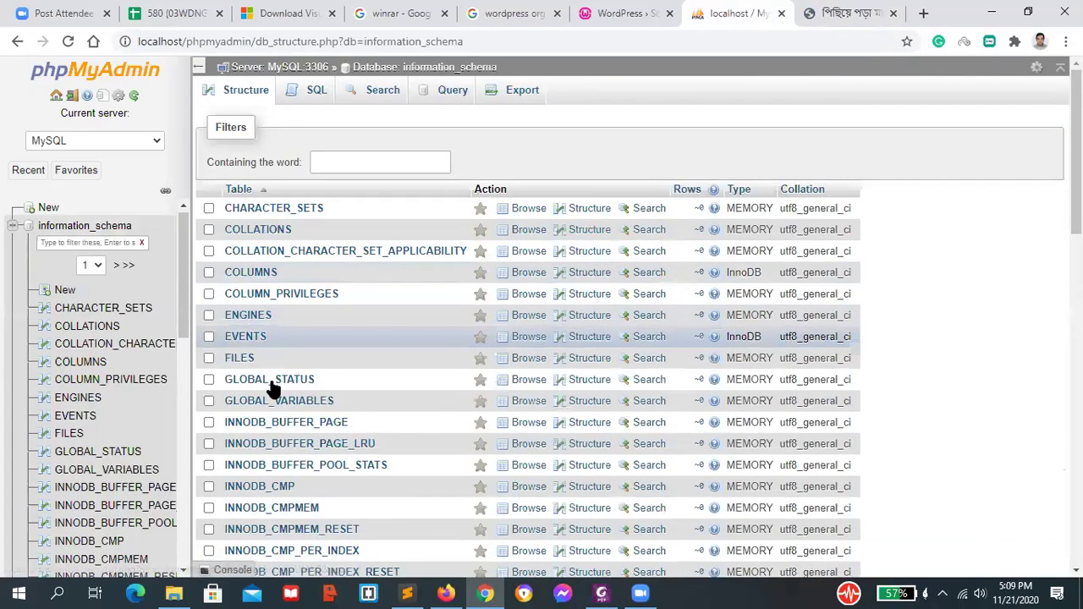
{"action": "scroll", "coordinate": [269, 220], "scroll_direction": "down", "scroll_amount": 3}
{"action": "left_click", "coordinate": [264, 168]}
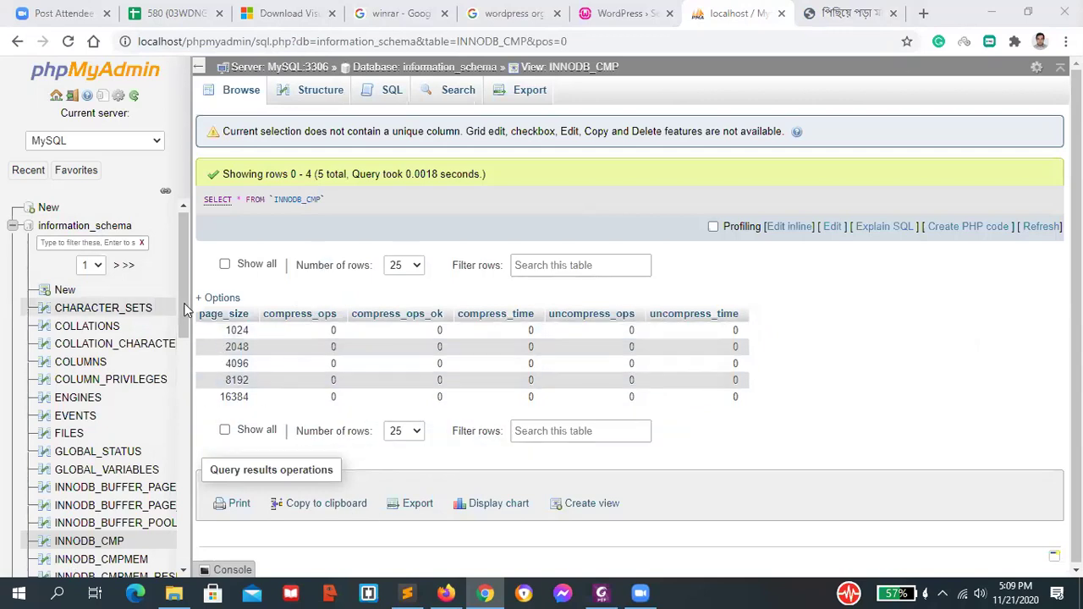
{"action": "double_click", "coordinate": [245, 330]}
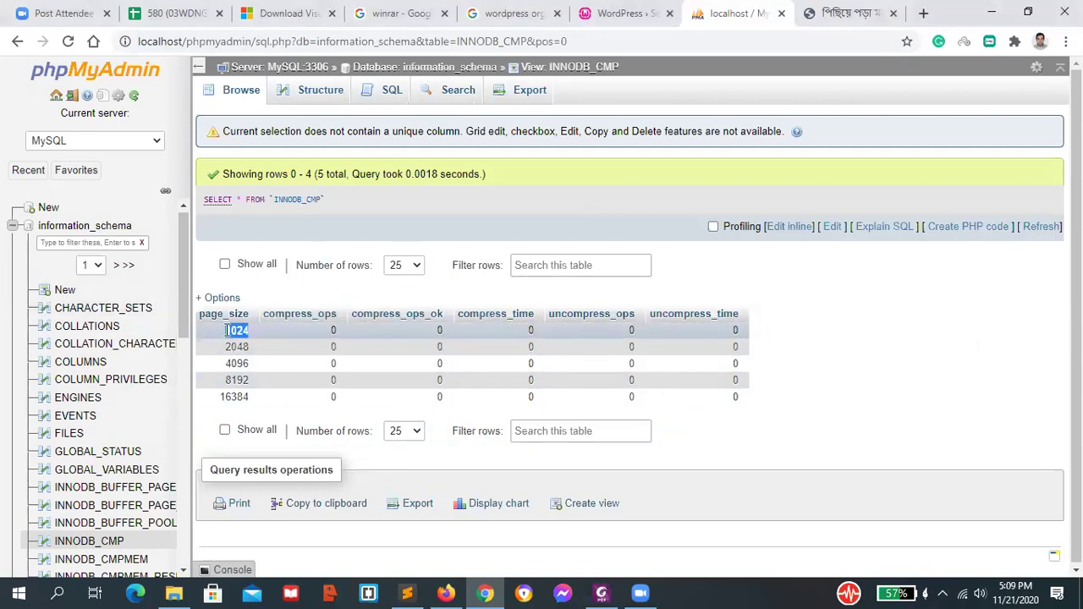
{"action": "left_click", "coordinate": [297, 335]}
{"action": "left_click_drag", "start_coordinate": [334, 344], "coordinate": [334, 430]}
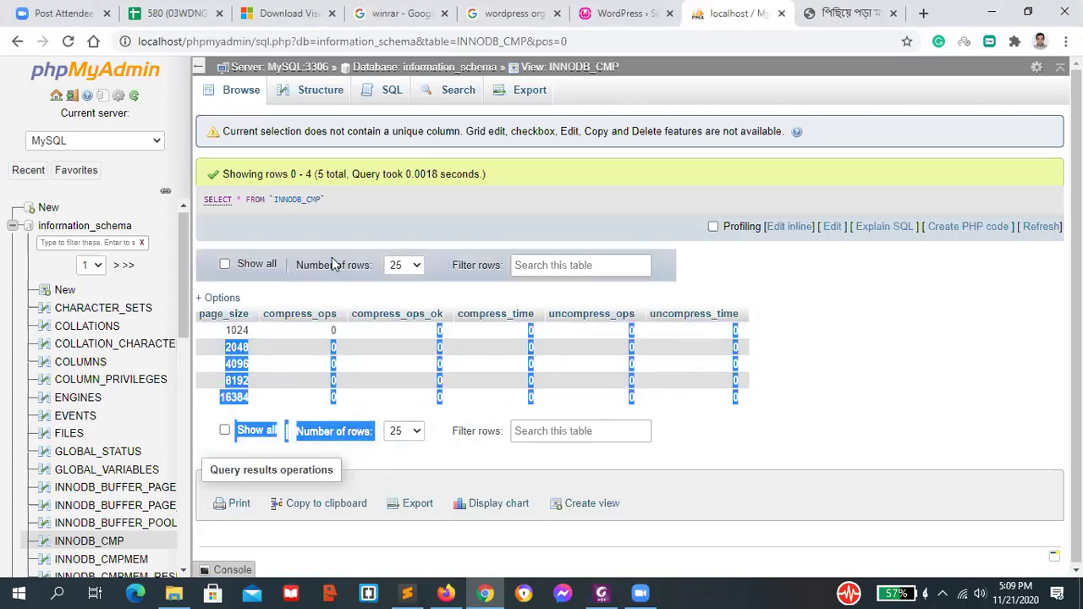
{"action": "left_click", "coordinate": [330, 251]}
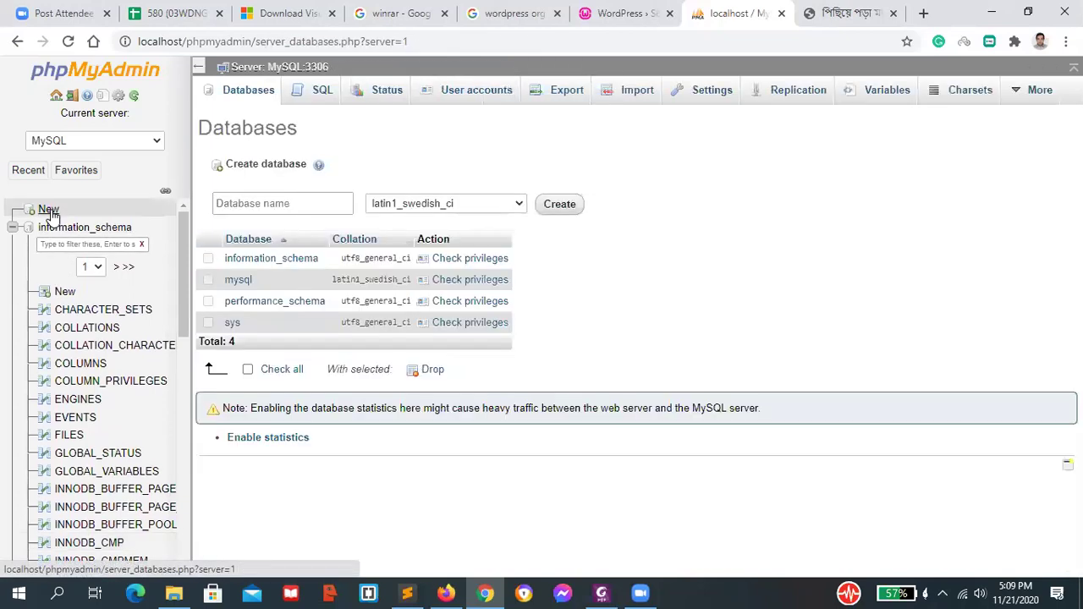
Reload the phpMyAdmin databases page and collapse information_schema in the navigation tree
{"action": "left_click", "coordinate": [627, 14]}
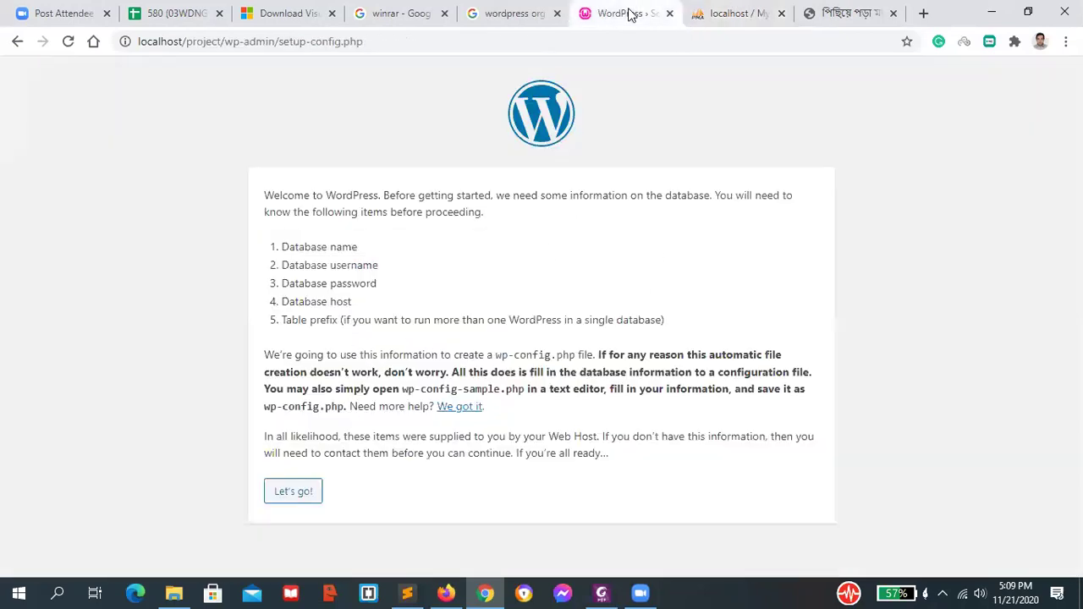
{"action": "left_click", "coordinate": [743, 14]}
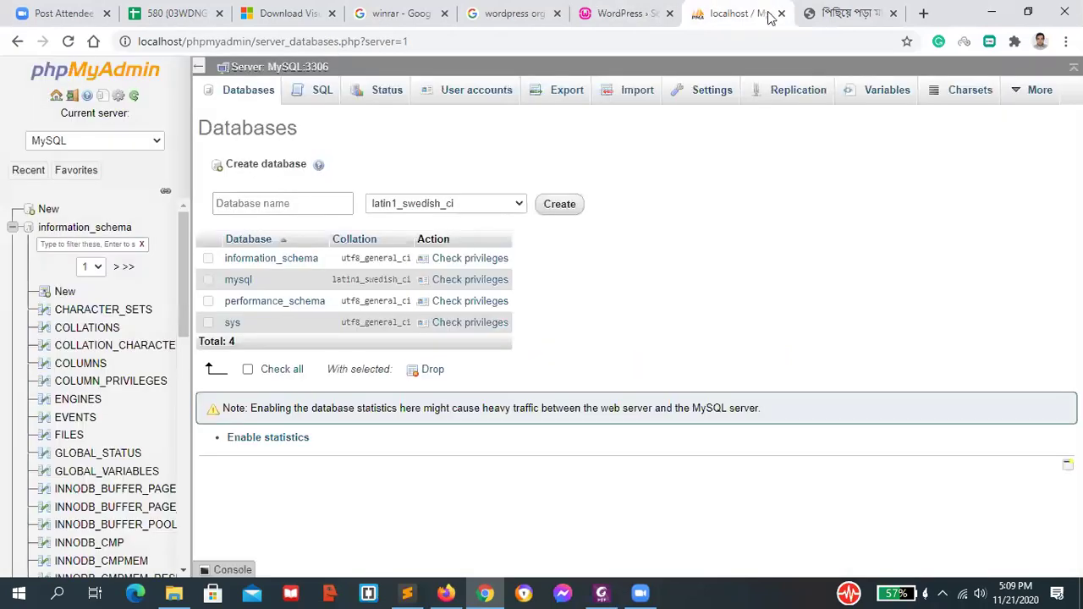
{"action": "left_click", "coordinate": [67, 40]}
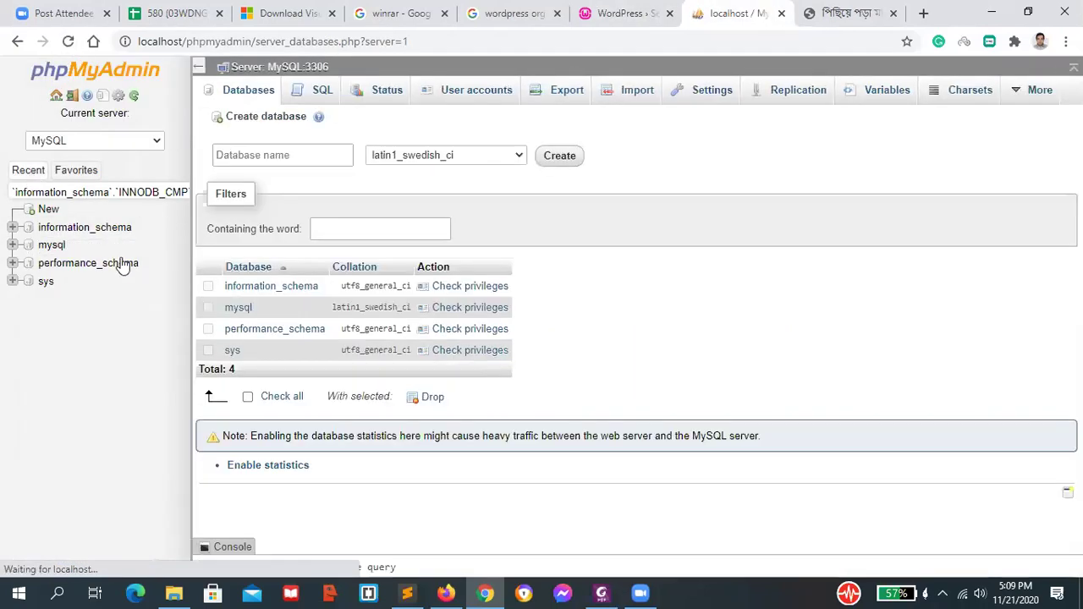
{"action": "left_click", "coordinate": [12, 227]}
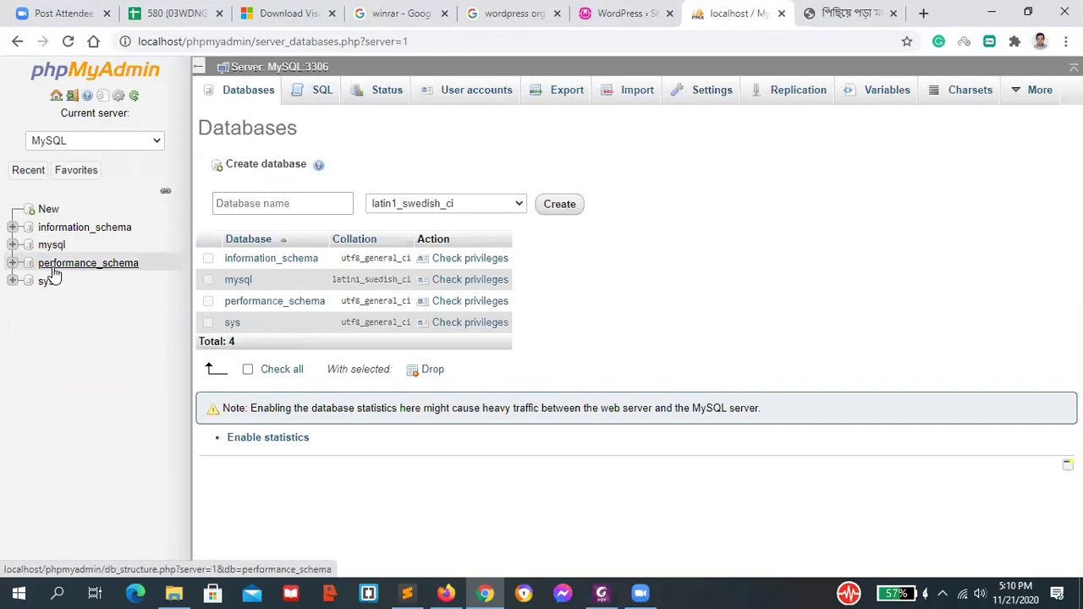
Close the news article tab and bring up the WordPress database connection form
{"action": "left_click", "coordinate": [603, 12]}
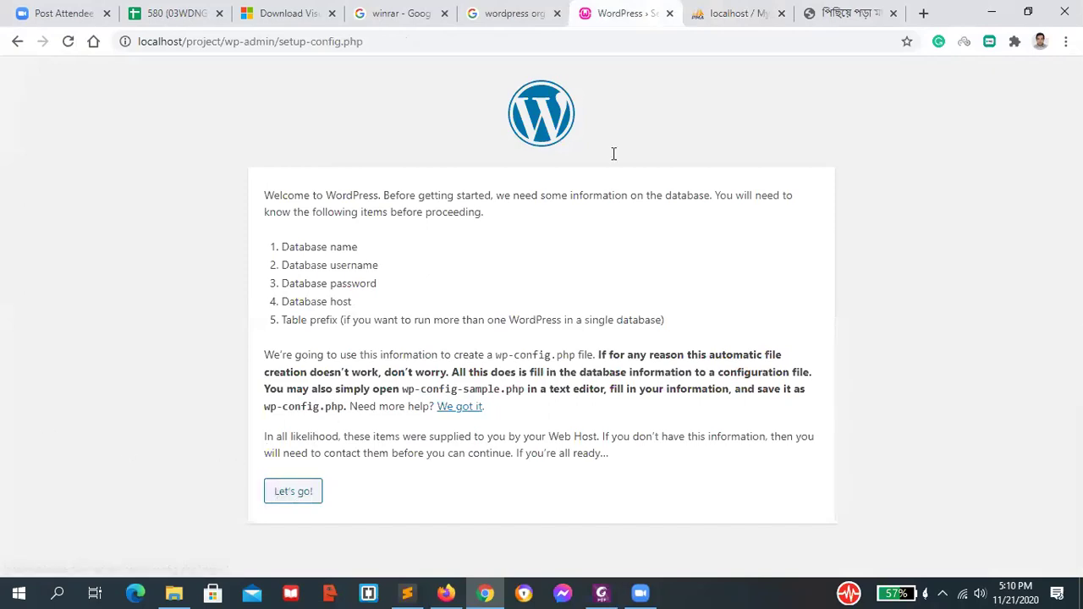
{"action": "left_click", "coordinate": [732, 13]}
{"action": "left_click", "coordinate": [840, 14]}
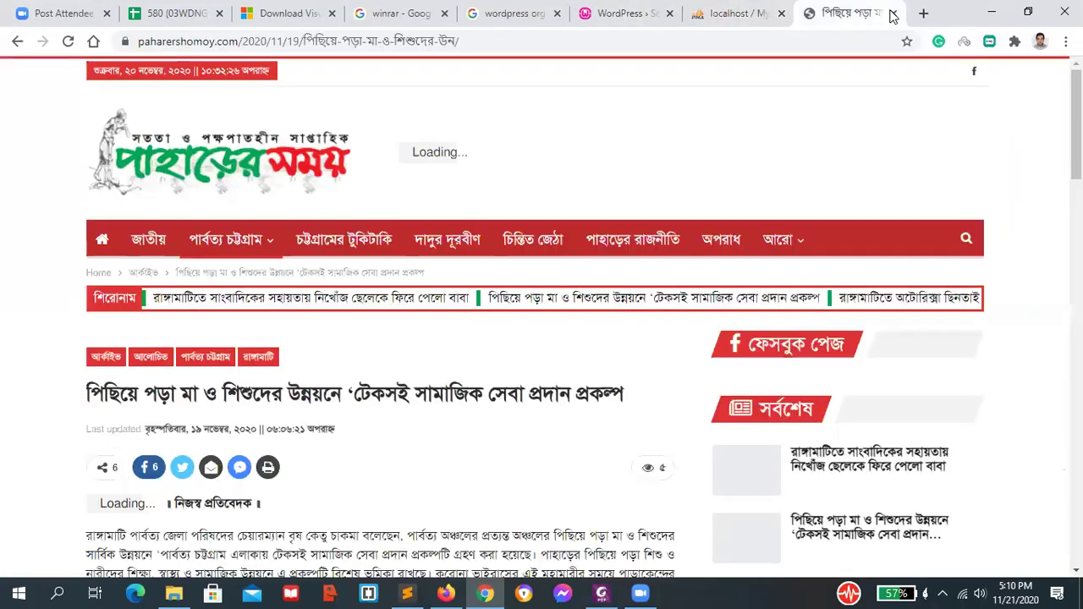
{"action": "left_click", "coordinate": [894, 12]}
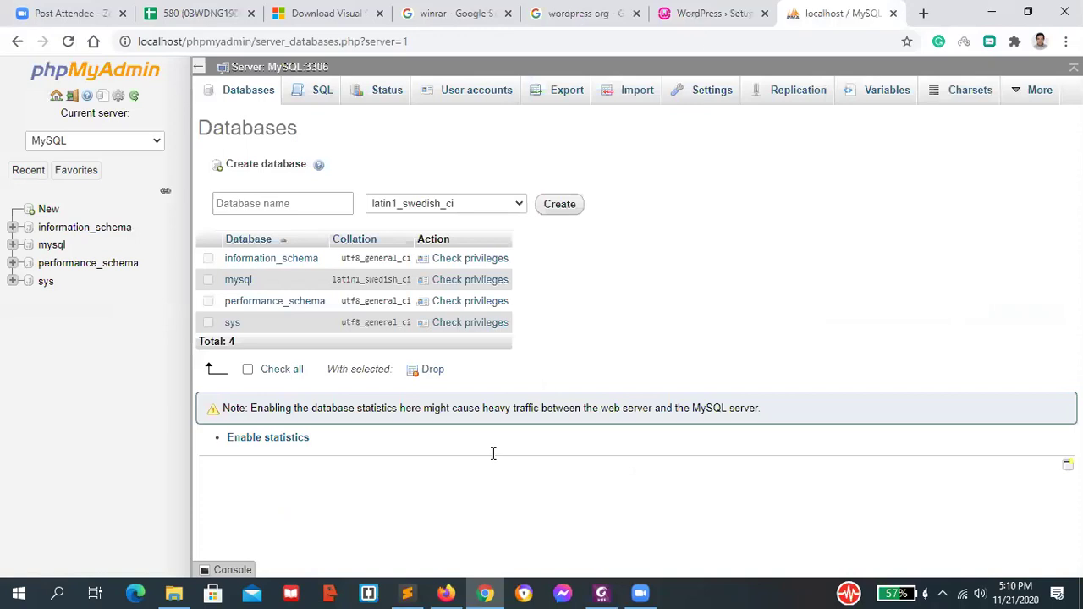
{"action": "key", "text": "ctrl+shift+Tab"}
{"action": "left_click", "coordinate": [288, 499]}
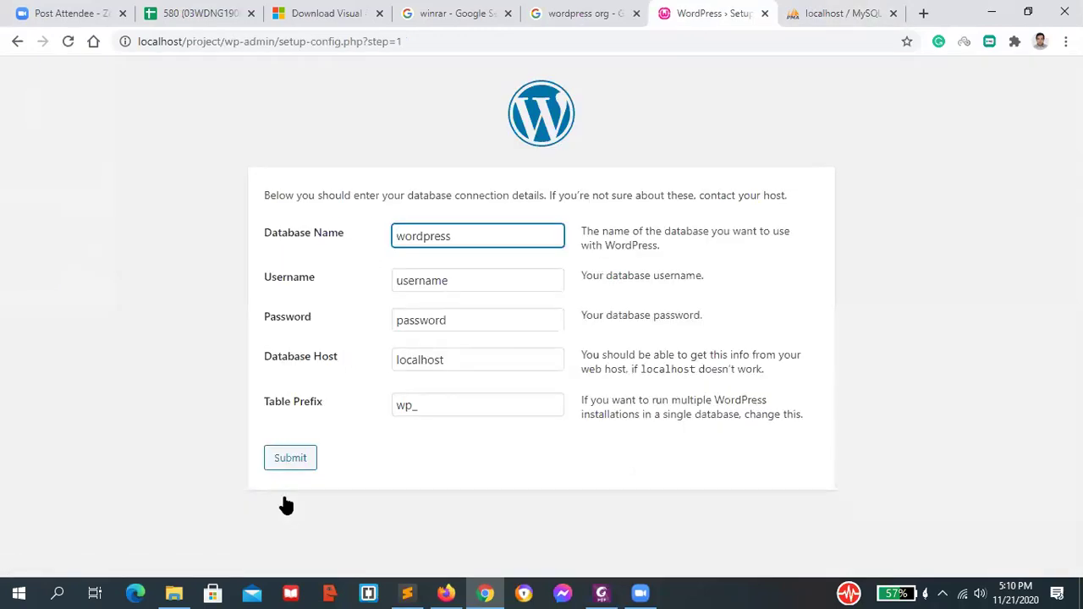
Replace the default database name with localhost, glancing at the phpMyAdmin database list
{"action": "left_click_drag", "start_coordinate": [463, 240], "coordinate": [75, 253]}
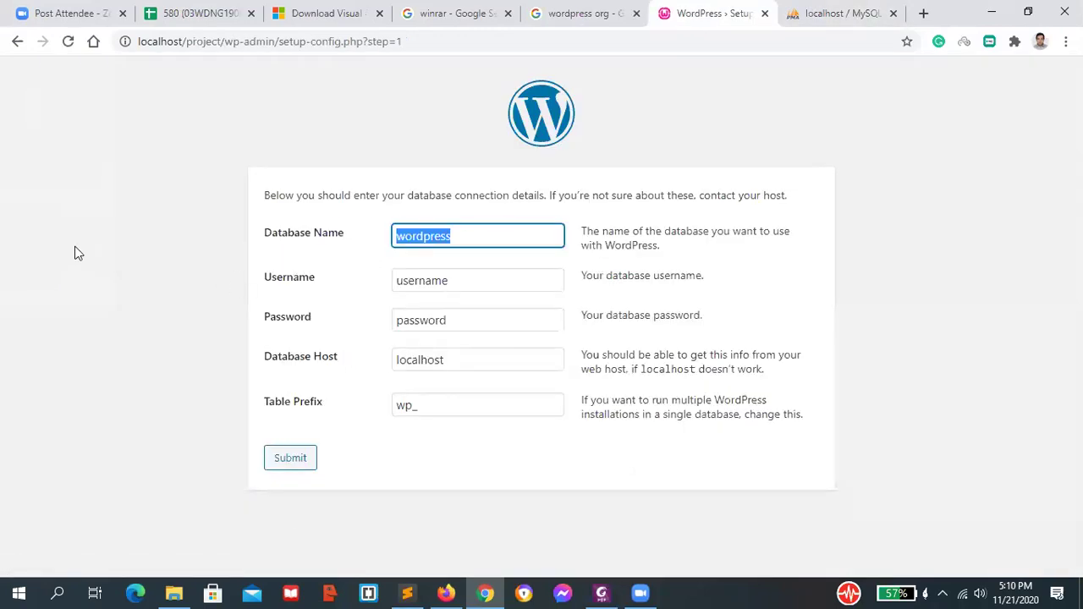
{"action": "type", "text": "l"}
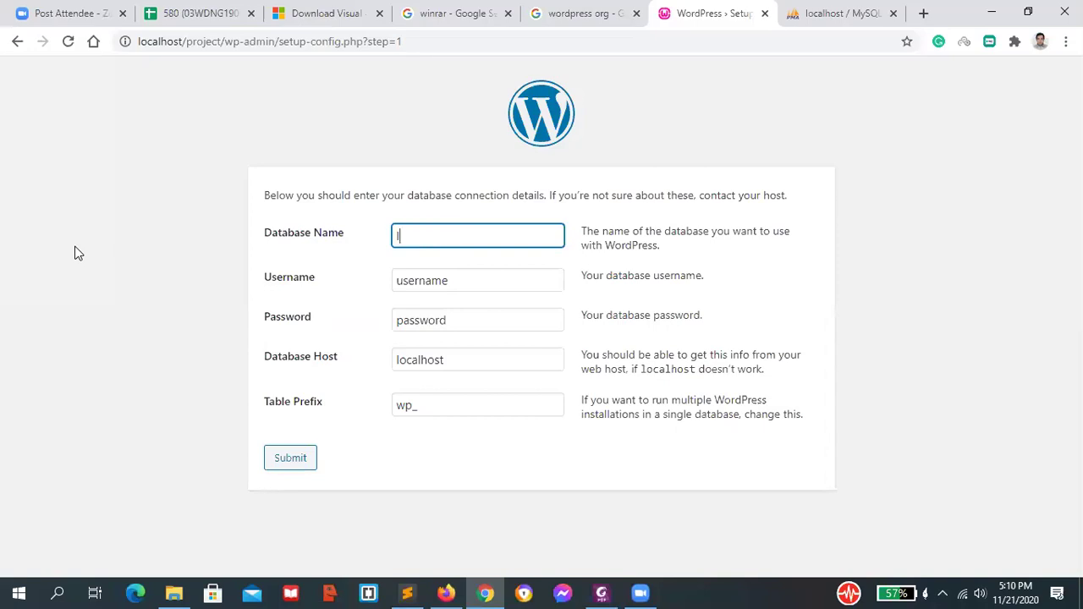
{"action": "type", "text": "ocalhost"}
{"action": "left_click", "coordinate": [808, 12]}
{"action": "left_click", "coordinate": [722, 12]}
Set the Username to root and clear the Password so it stays blank
{"action": "double_click", "coordinate": [488, 280]}
{"action": "type", "text": "root"}
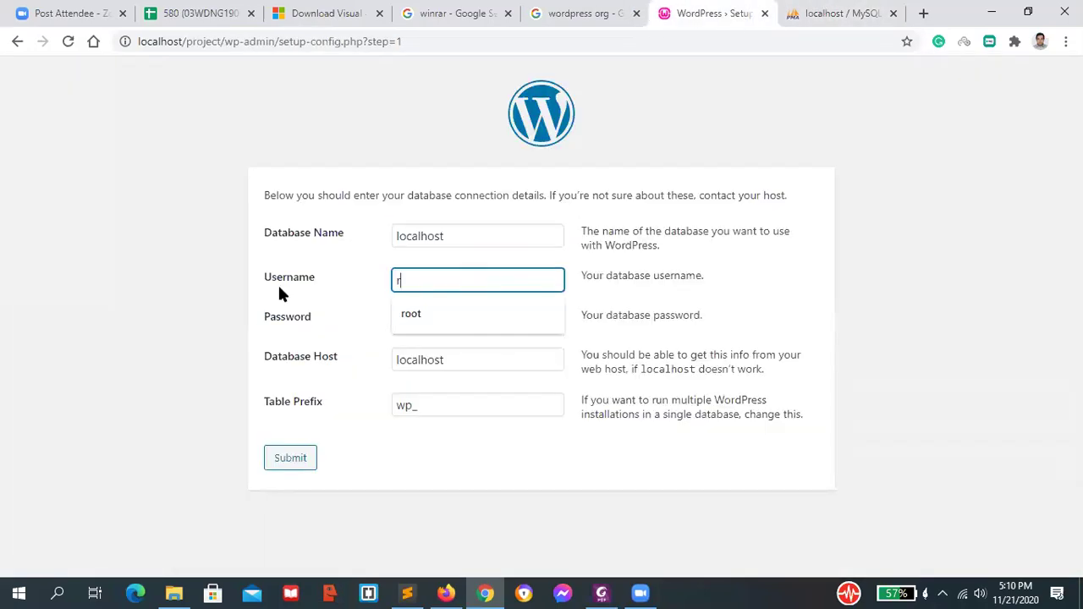
{"action": "left_click", "coordinate": [808, 177]}
{"action": "left_click", "coordinate": [846, 14]}
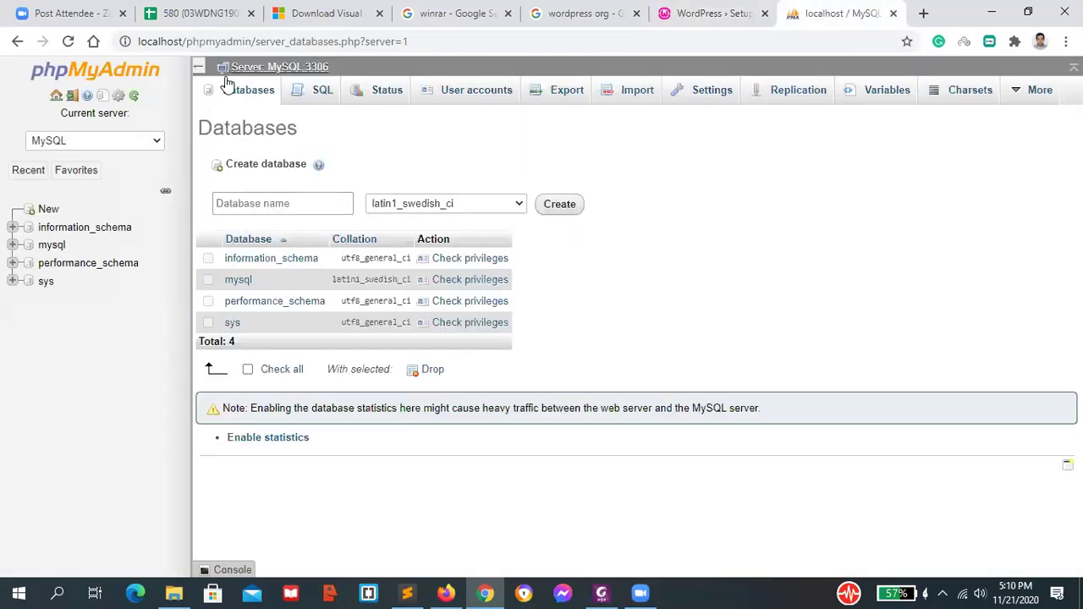
{"action": "left_click", "coordinate": [713, 12]}
{"action": "double_click", "coordinate": [393, 319]}
{"action": "key", "text": "BackSpace"}
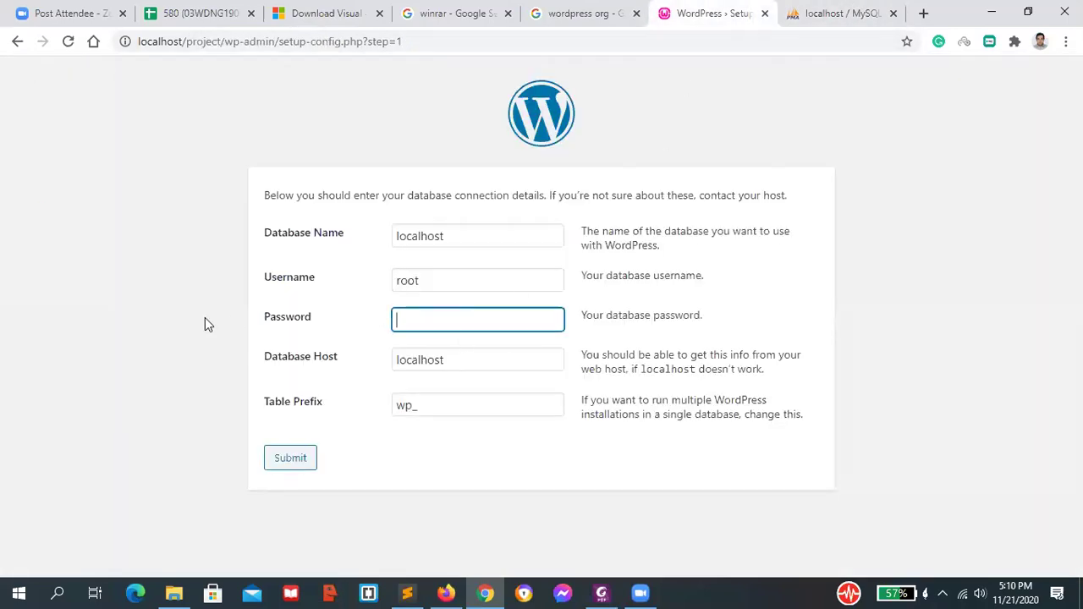
Check that Database Host remains localhost, moving between the host and name fields
{"action": "left_click", "coordinate": [489, 362]}
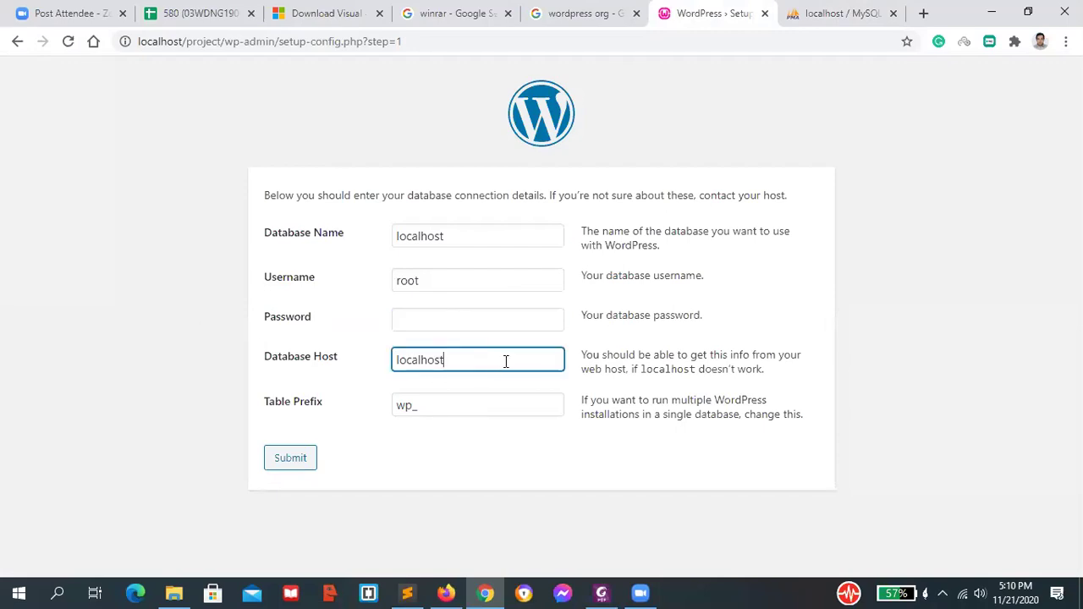
{"action": "left_click_drag", "start_coordinate": [445, 365], "coordinate": [211, 381]}
{"action": "left_click", "coordinate": [210, 381]}
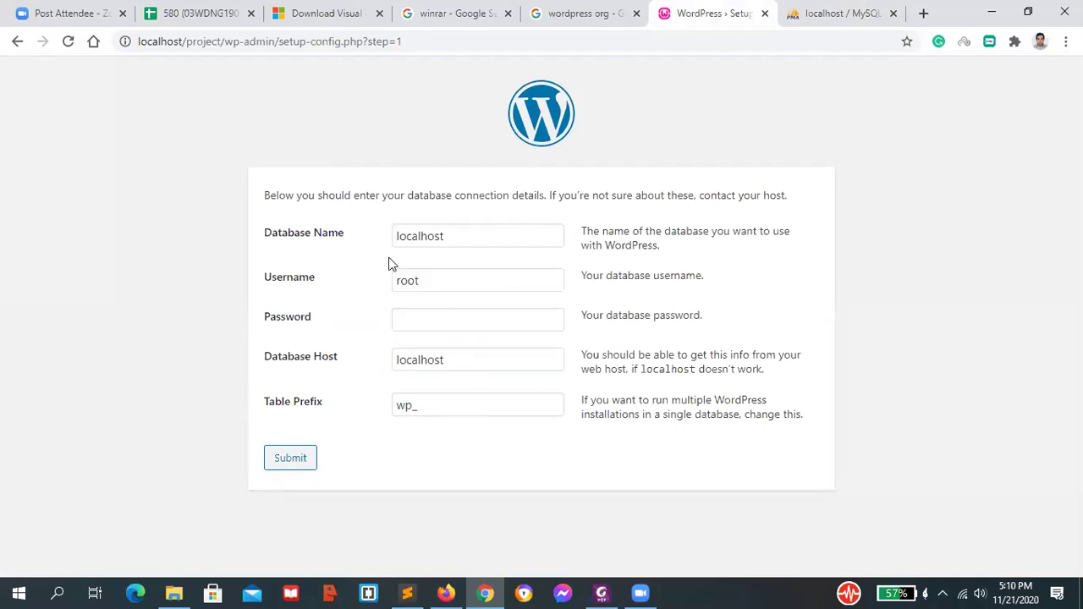
{"action": "left_click", "coordinate": [499, 235]}
{"action": "left_click", "coordinate": [459, 362]}
{"action": "left_click", "coordinate": [471, 237]}
{"action": "left_click", "coordinate": [453, 354]}
{"action": "left_click", "coordinate": [486, 235]}
{"action": "left_click", "coordinate": [469, 350]}
{"action": "left_click_drag", "start_coordinate": [283, 428], "coordinate": [381, 423]}
{"action": "left_click", "coordinate": [381, 423]}
Confirm the table prefix stays wp_, then switch to the phpMyAdmin databases page
{"action": "left_click", "coordinate": [448, 405]}
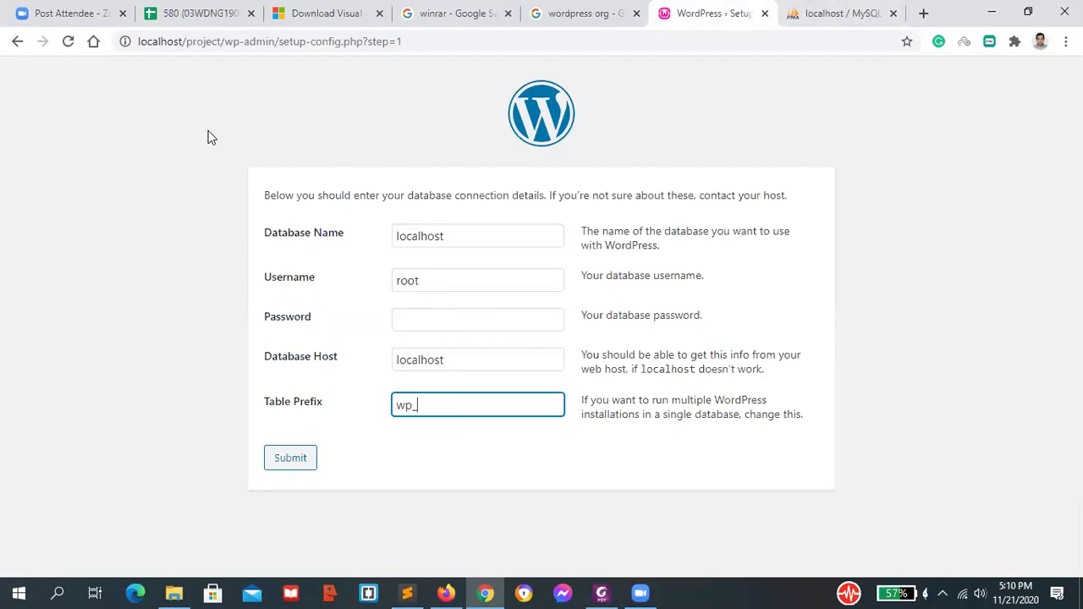
{"action": "left_click", "coordinate": [391, 592]}
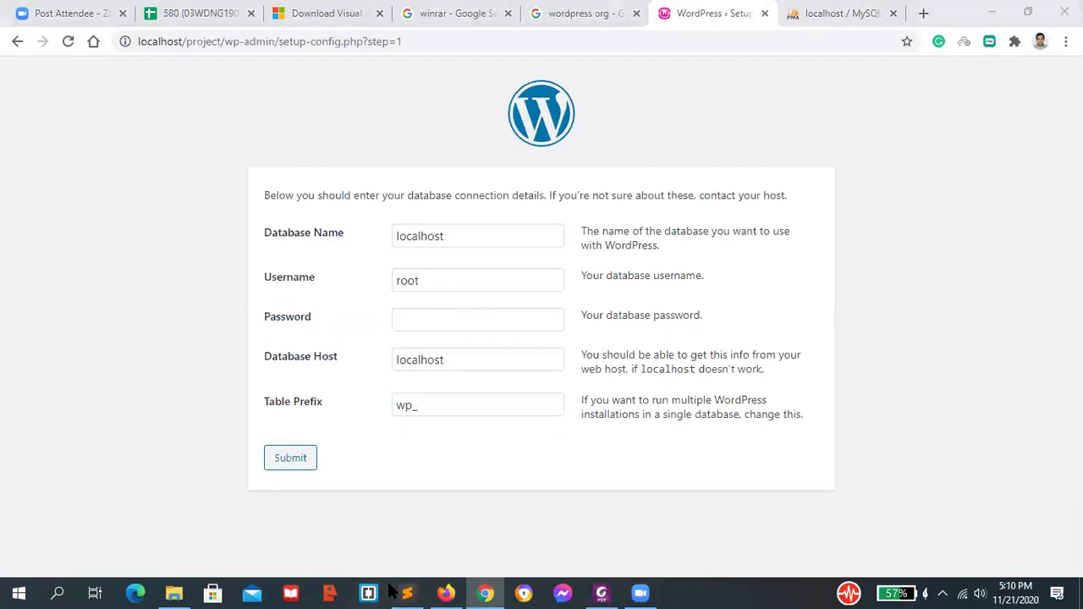
{"action": "left_click", "coordinate": [437, 406]}
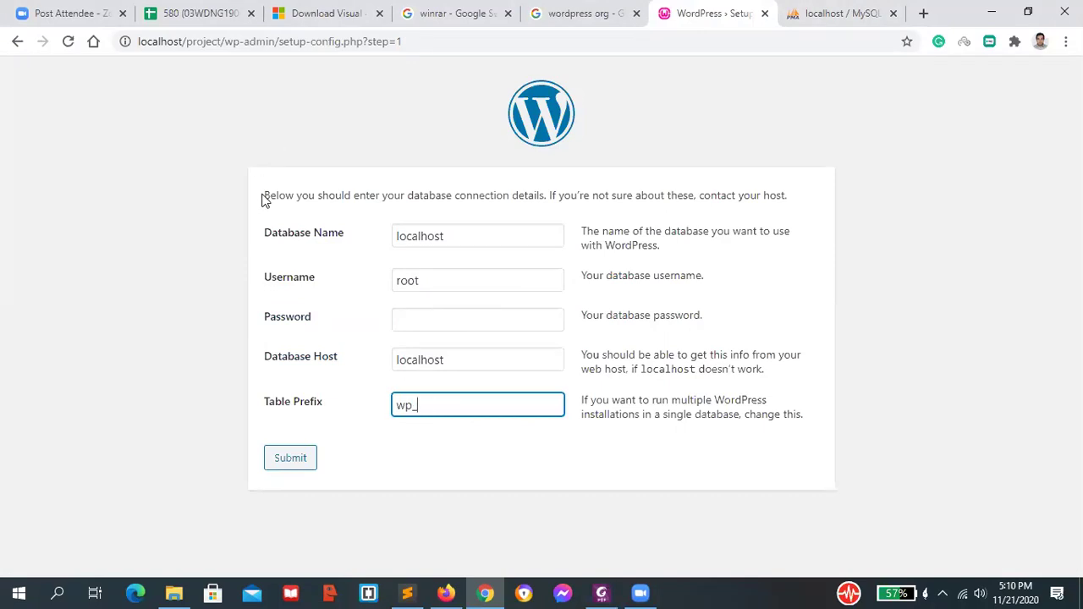
{"action": "left_click", "coordinate": [817, 12]}
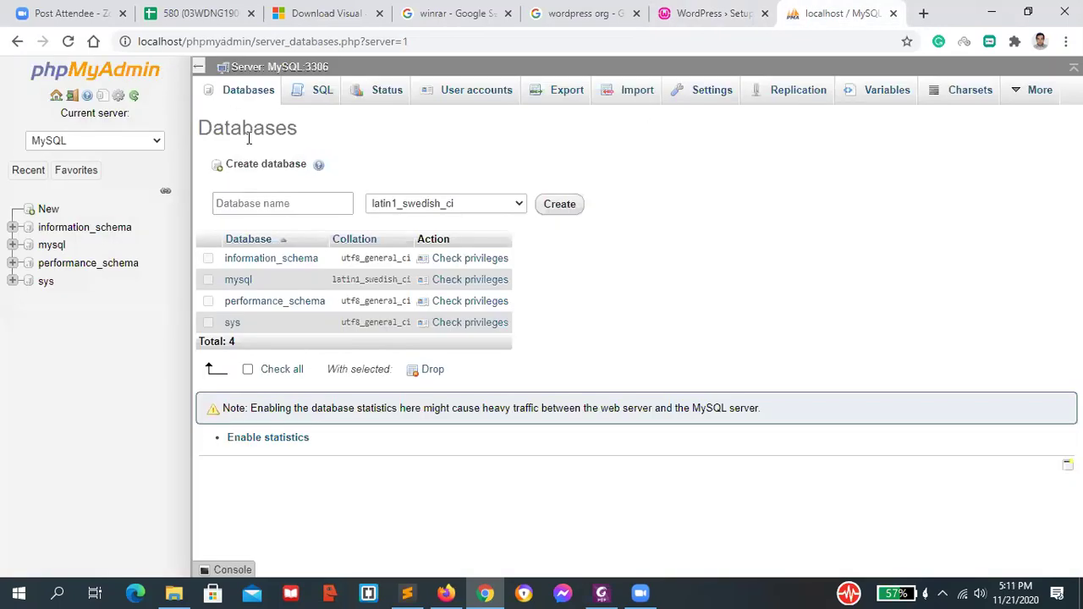
Compare the phpMyAdmin database list with the WordPress setup form, flipping between tabs
{"action": "triple_click", "coordinate": [260, 67]}
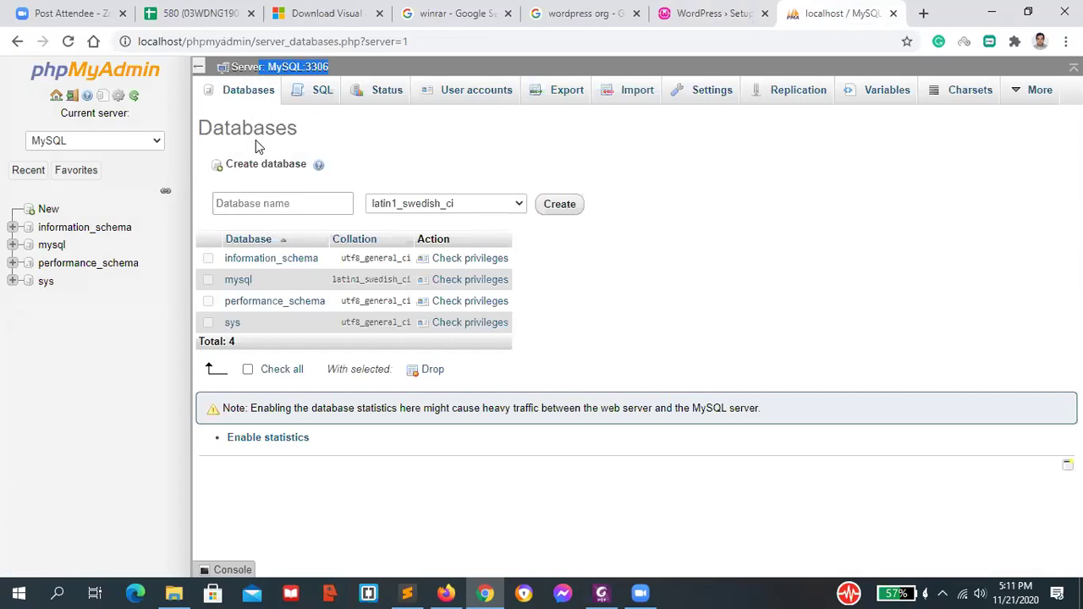
{"action": "left_click", "coordinate": [347, 76]}
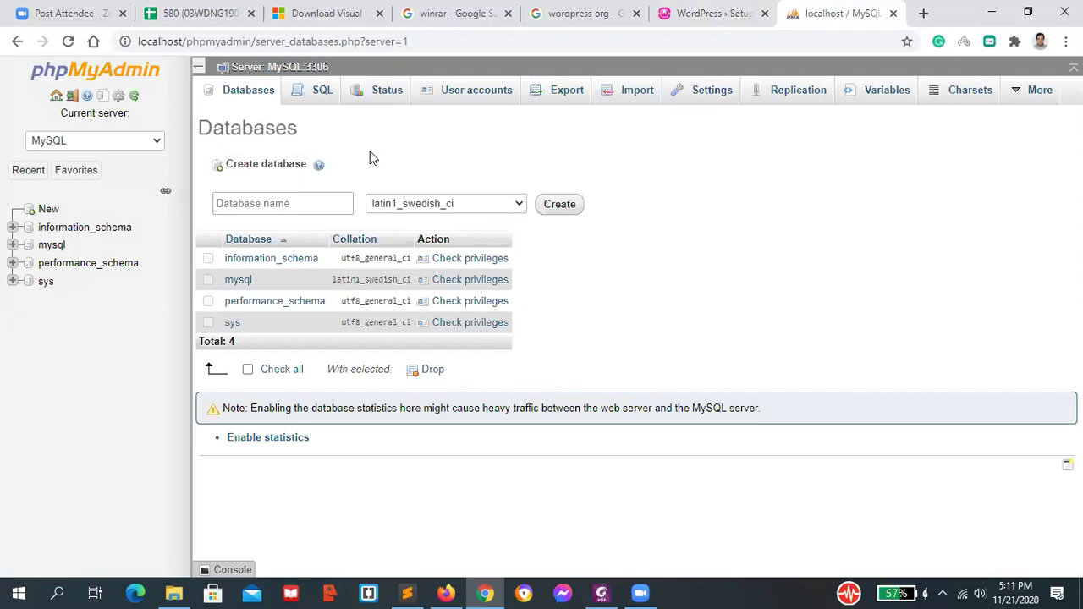
{"action": "left_click", "coordinate": [696, 17]}
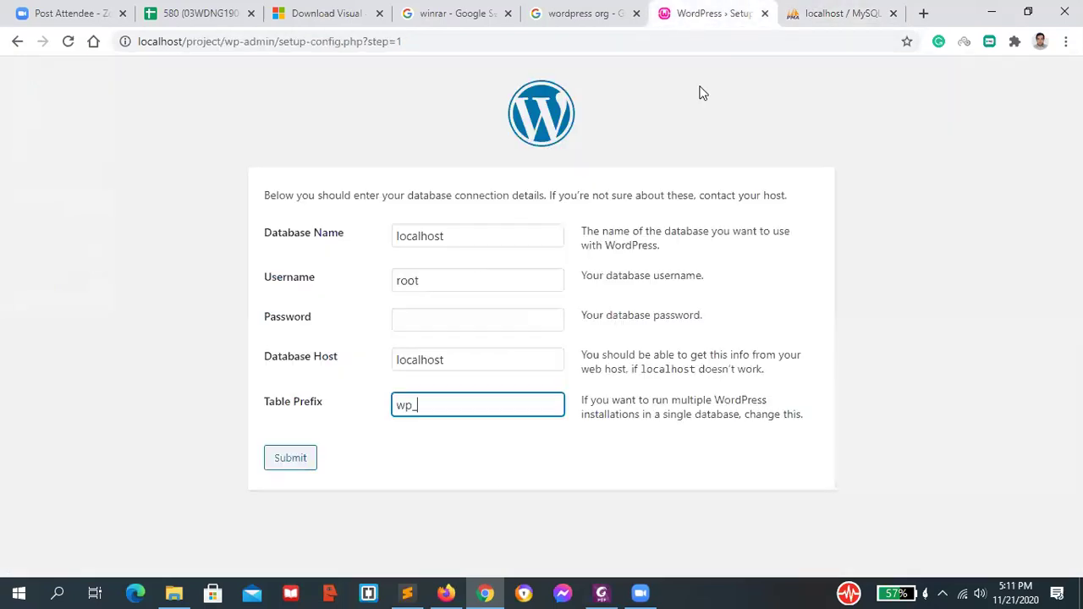
{"action": "left_click", "coordinate": [857, 8]}
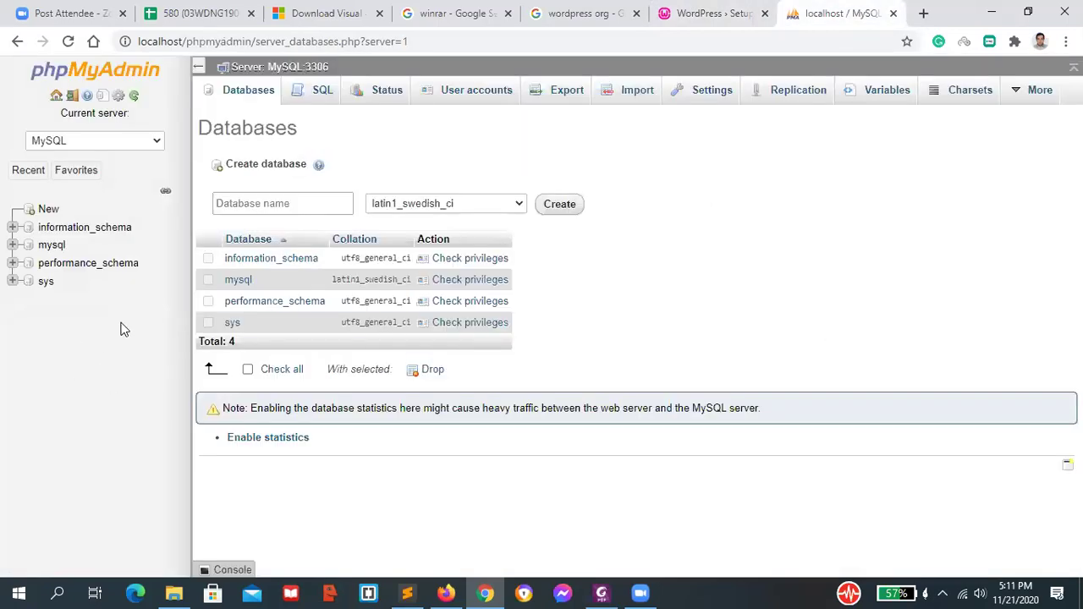
{"action": "left_click", "coordinate": [719, 13]}
{"action": "left_click", "coordinate": [815, 7]}
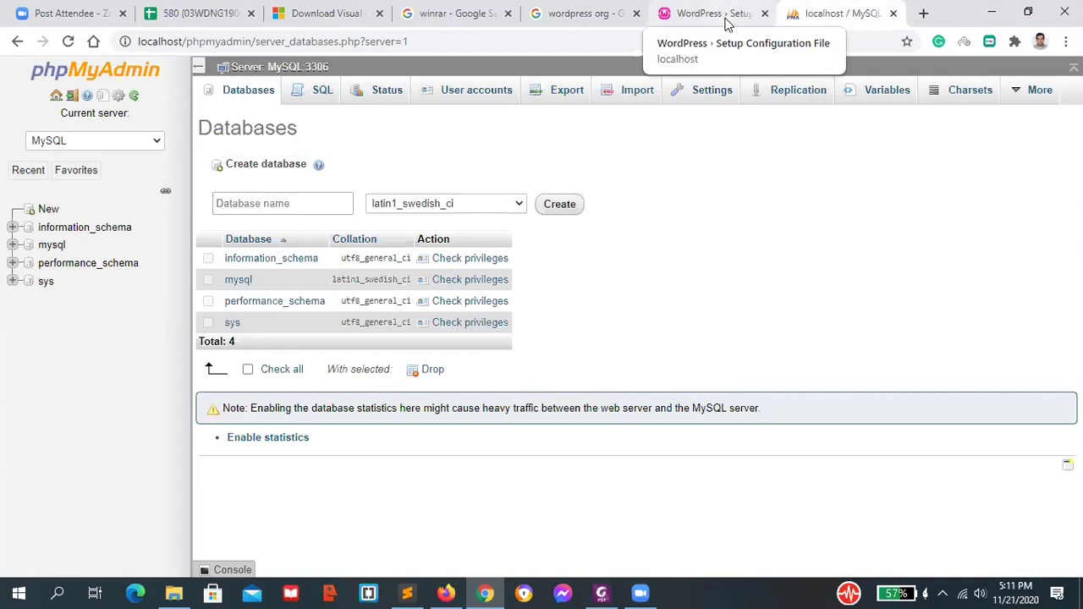
{"action": "left_click", "coordinate": [725, 17]}
{"action": "left_click", "coordinate": [804, 12]}
{"action": "left_click", "coordinate": [719, 7]}
{"action": "left_click", "coordinate": [838, 9]}
{"action": "left_click", "coordinate": [745, 6]}
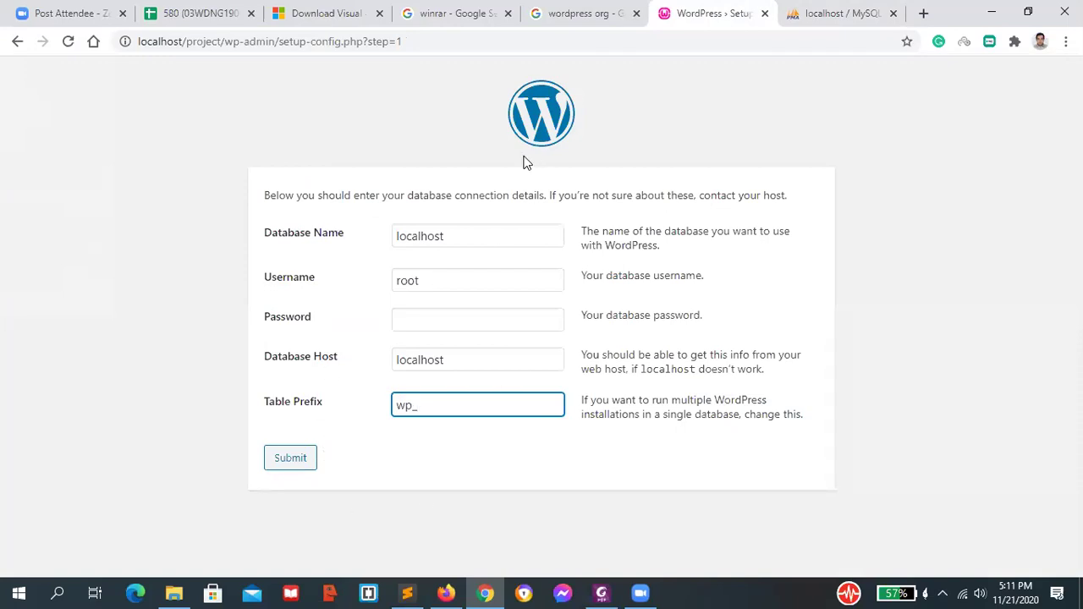
Read through the form's intro and field descriptions down to the table prefix note
{"action": "left_click_drag", "start_coordinate": [258, 197], "coordinate": [800, 181]}
{"action": "left_click", "coordinate": [753, 222]}
{"action": "left_click_drag", "start_coordinate": [583, 226], "coordinate": [816, 420]}
{"action": "left_click", "coordinate": [640, 113]}
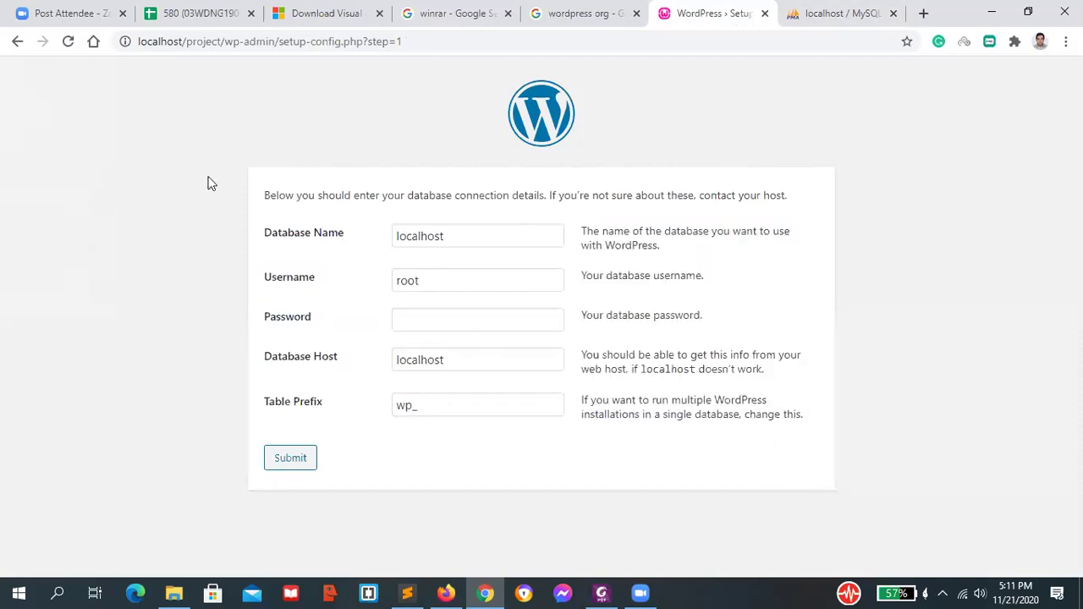
{"action": "left_click_drag", "start_coordinate": [261, 197], "coordinate": [804, 423]}
{"action": "left_click", "coordinate": [778, 384]}
{"action": "left_click", "coordinate": [455, 402]}
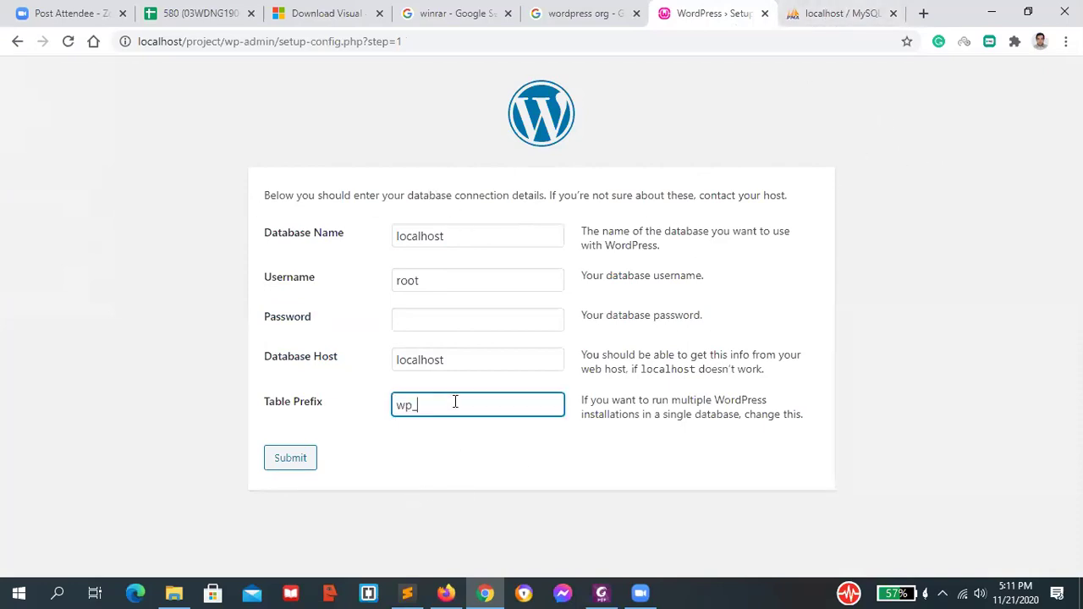
{"action": "left_click_drag", "start_coordinate": [381, 243], "coordinate": [536, 473]}
{"action": "left_click", "coordinate": [537, 473]}
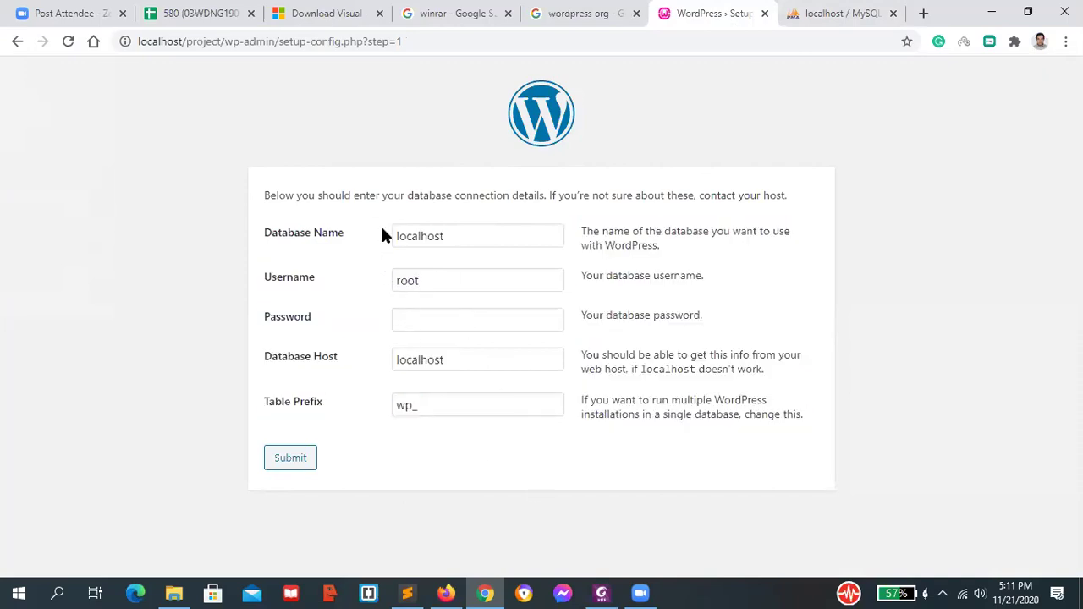
Review the field values, from name localhost to prefix wp_, against the phpMyAdmin list
{"action": "double_click", "coordinate": [438, 240]}
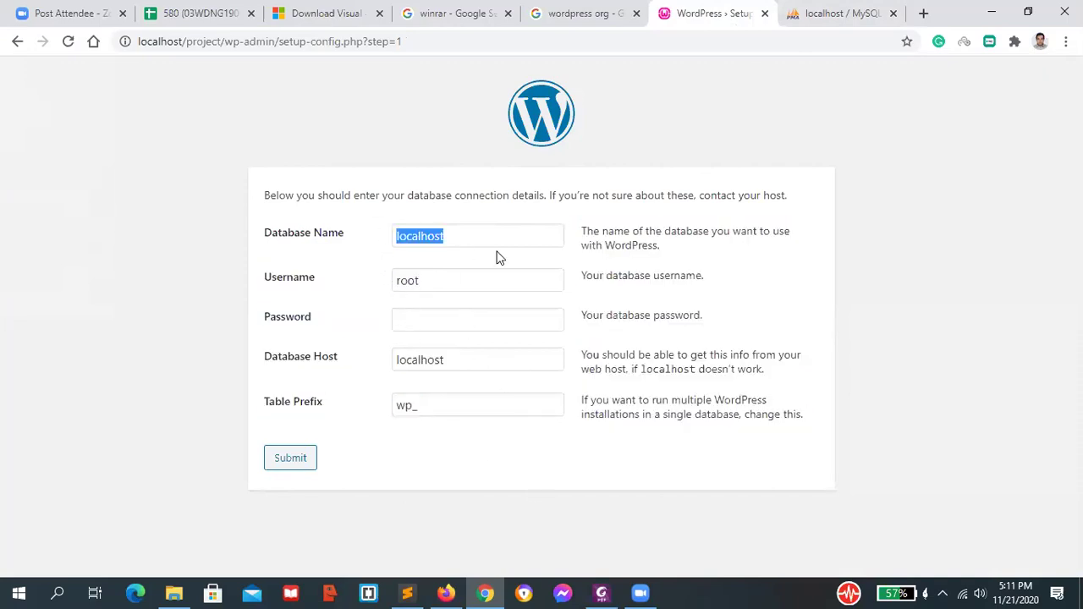
{"action": "left_click", "coordinate": [499, 258]}
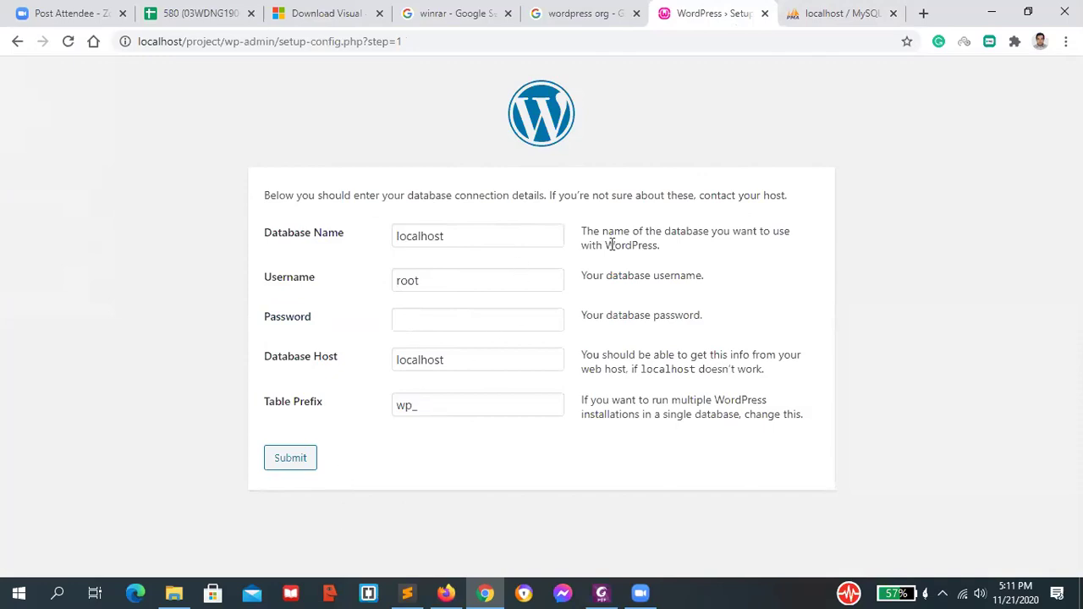
{"action": "left_click", "coordinate": [814, 14]}
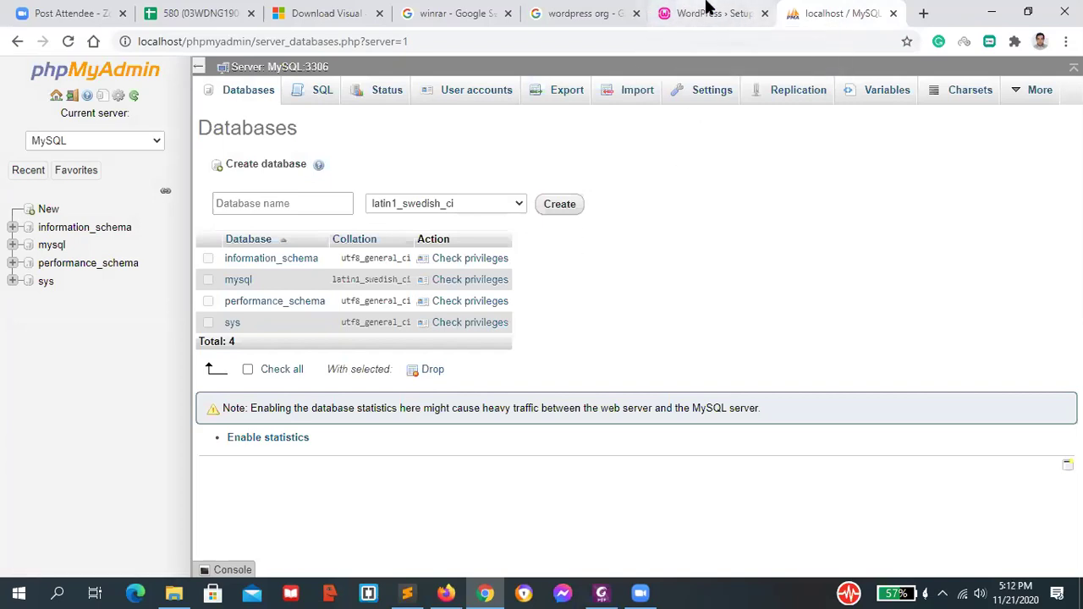
{"action": "left_click", "coordinate": [687, 12]}
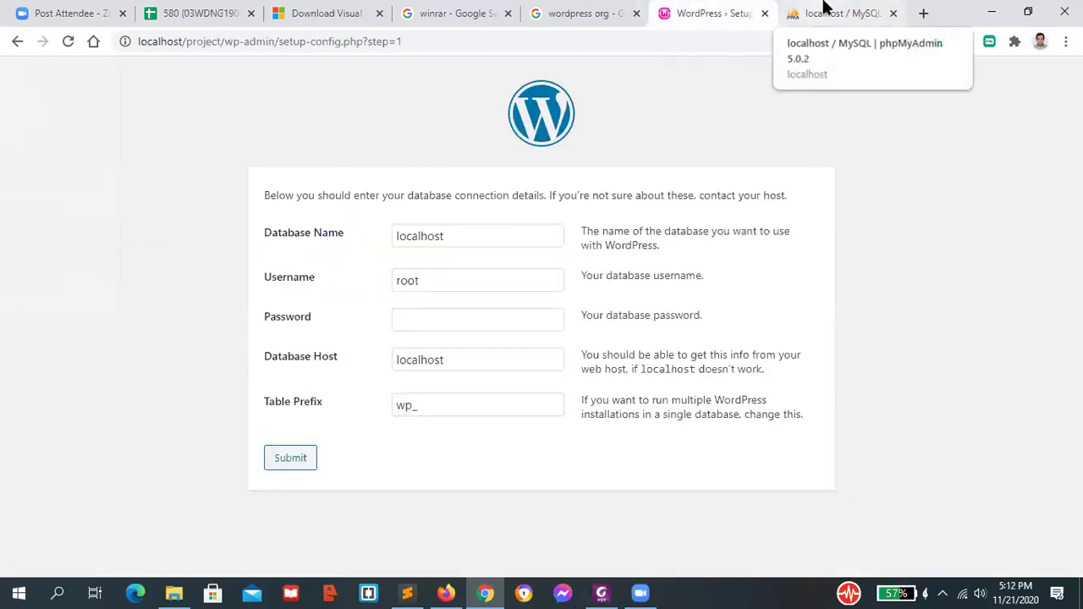
{"action": "double_click", "coordinate": [453, 237]}
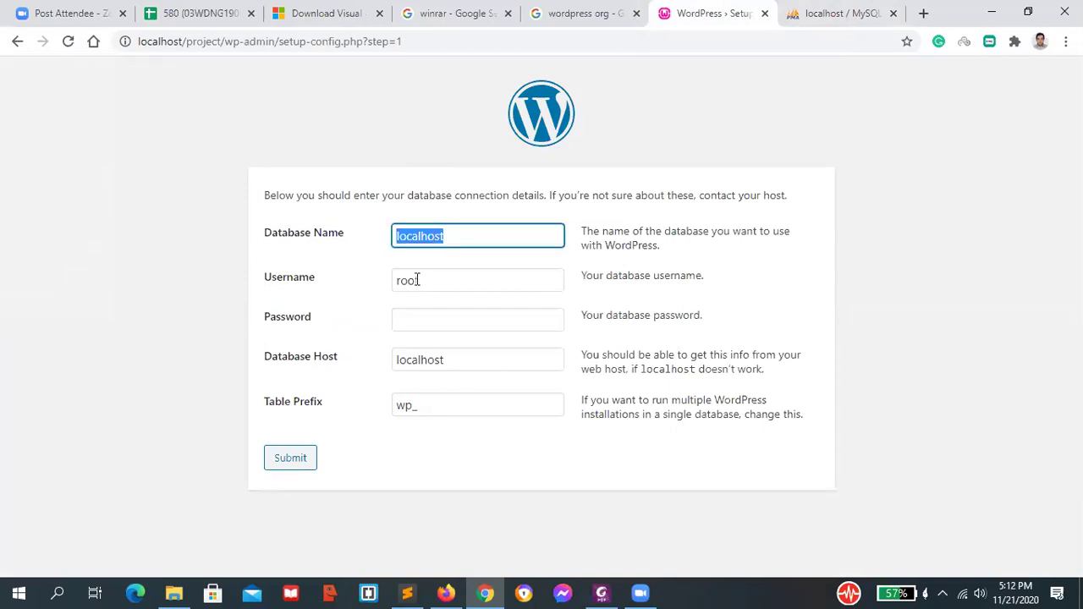
{"action": "key", "text": "Tab"}
{"action": "key", "text": "Tab"}
{"action": "left_click", "coordinate": [443, 367]}
{"action": "left_click", "coordinate": [341, 409]}
{"action": "double_click", "coordinate": [456, 408]}
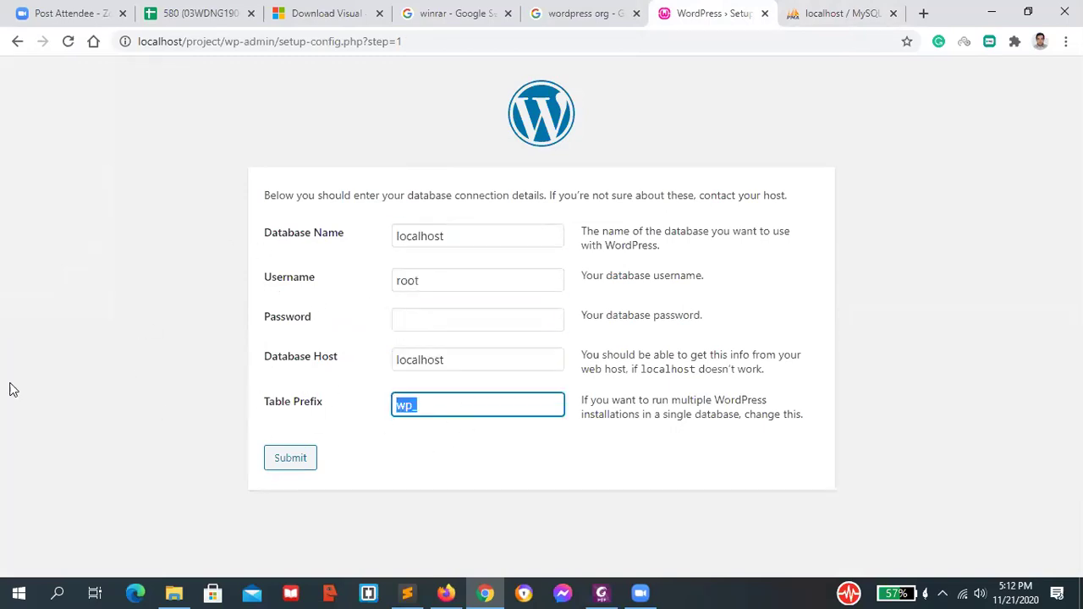
{"action": "left_click", "coordinate": [355, 389]}
{"action": "left_click", "coordinate": [829, 17]}
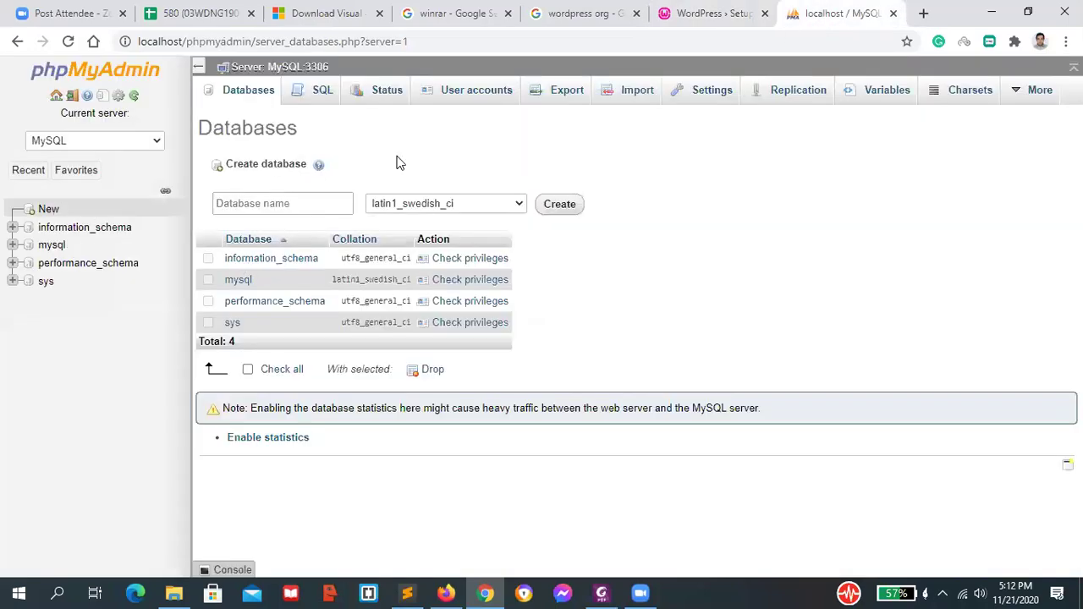
{"action": "left_click", "coordinate": [714, 12]}
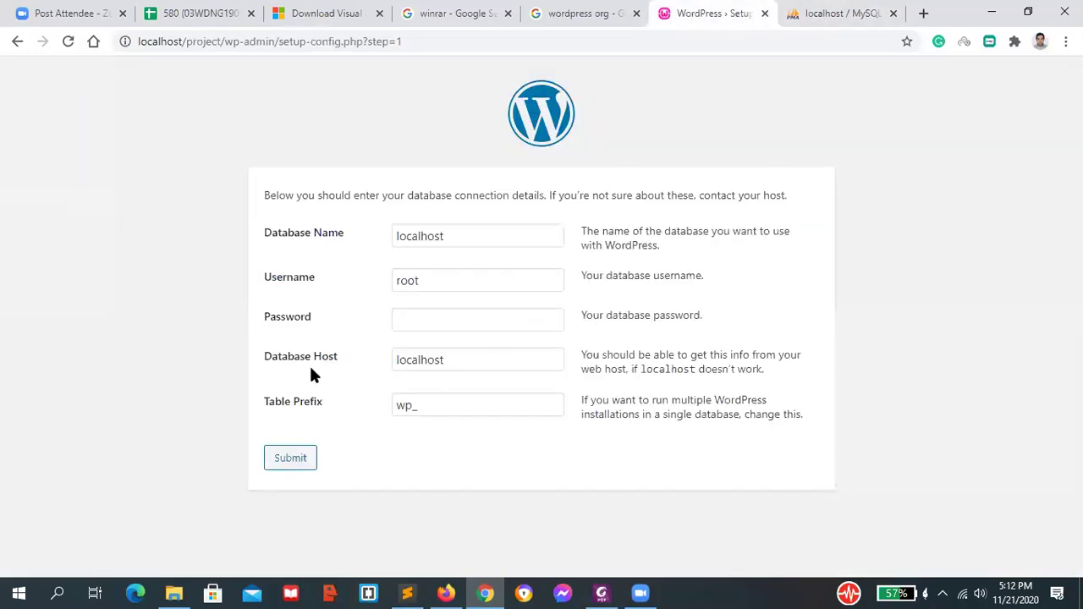
{"action": "left_click_drag", "start_coordinate": [348, 238], "coordinate": [455, 244]}
{"action": "left_click", "coordinate": [271, 253]}
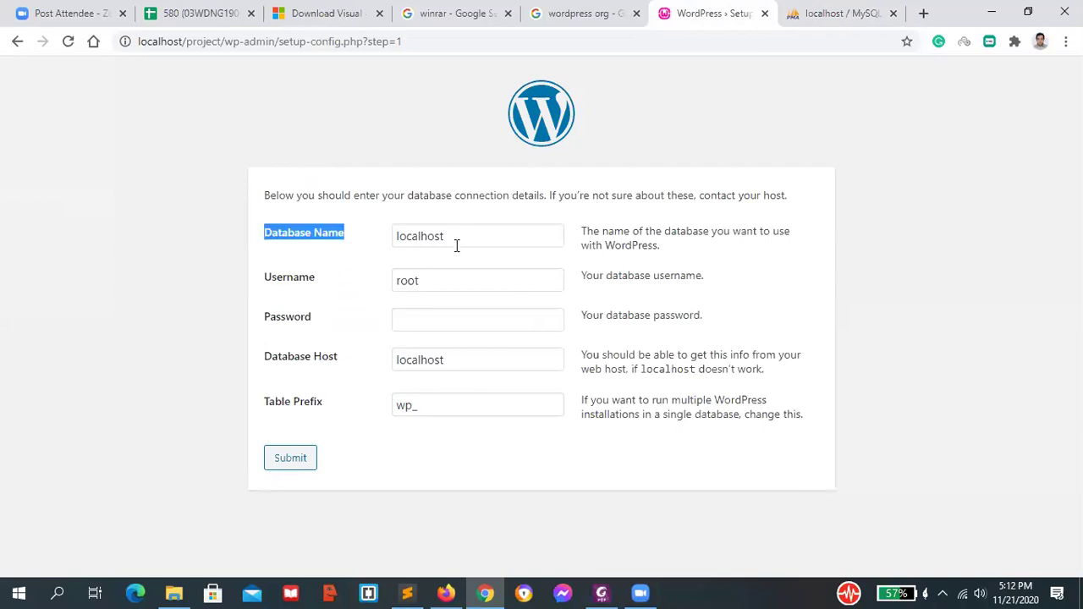
Replace localhost with project in the Database Name field
{"action": "double_click", "coordinate": [498, 235]}
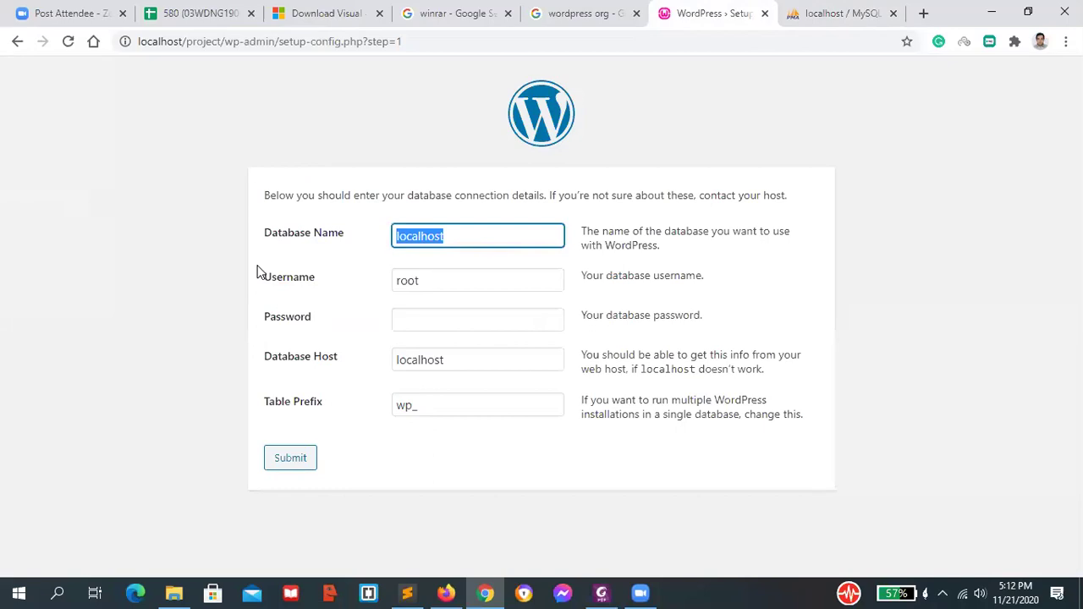
{"action": "type", "text": "project"}
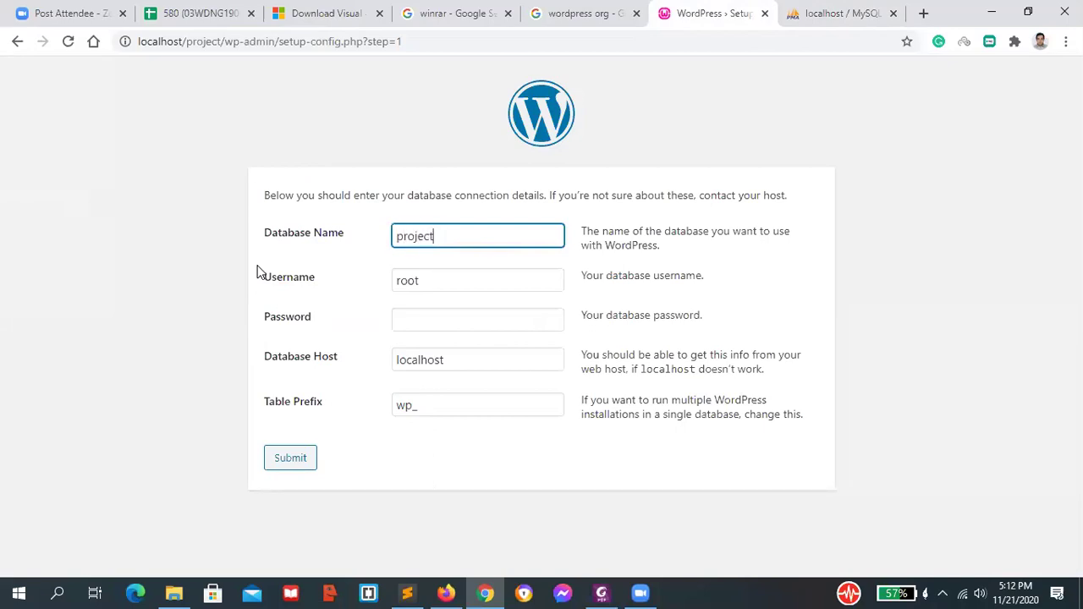
{"action": "left_click", "coordinate": [443, 406]}
{"action": "left_click_drag", "start_coordinate": [255, 406], "coordinate": [329, 401]}
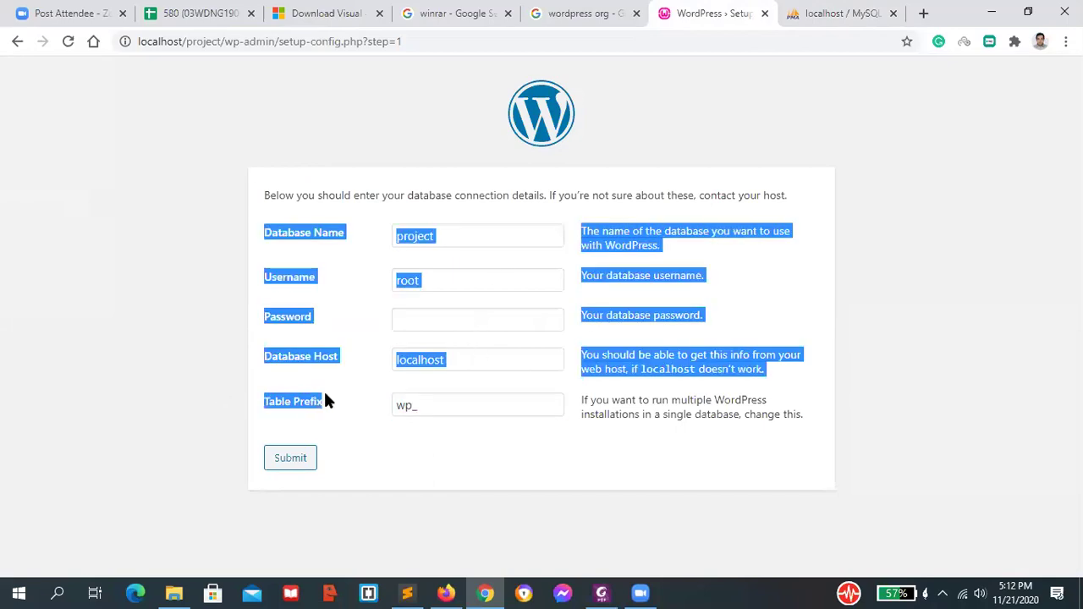
{"action": "left_click", "coordinate": [450, 235]}
{"action": "left_click_drag", "start_coordinate": [451, 235], "coordinate": [270, 287]}
{"action": "left_click_drag", "start_coordinate": [349, 234], "coordinate": [229, 239]}
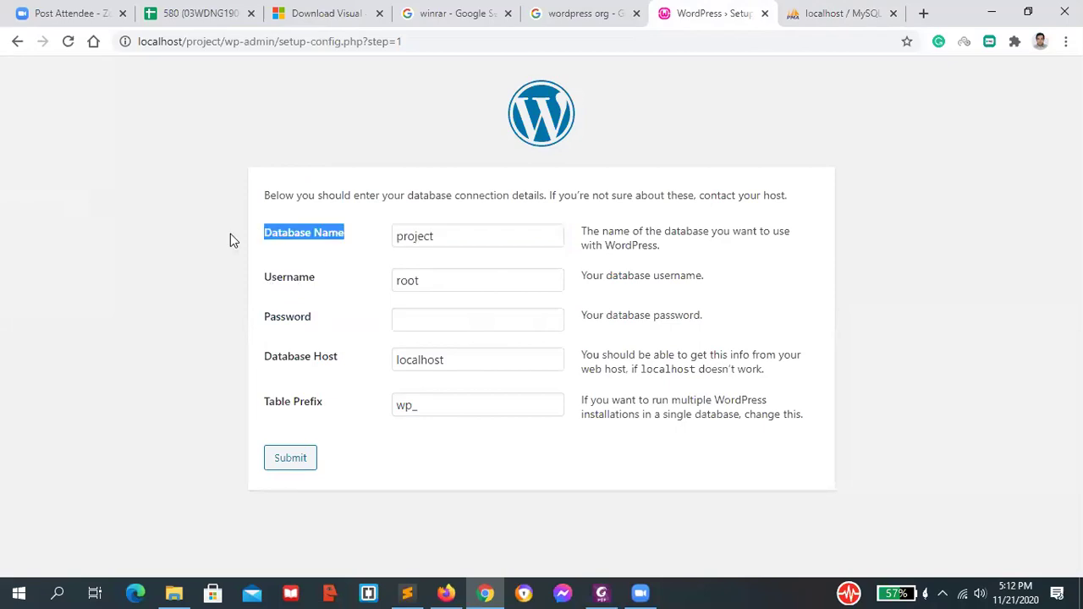
{"action": "left_click", "coordinate": [175, 259]}
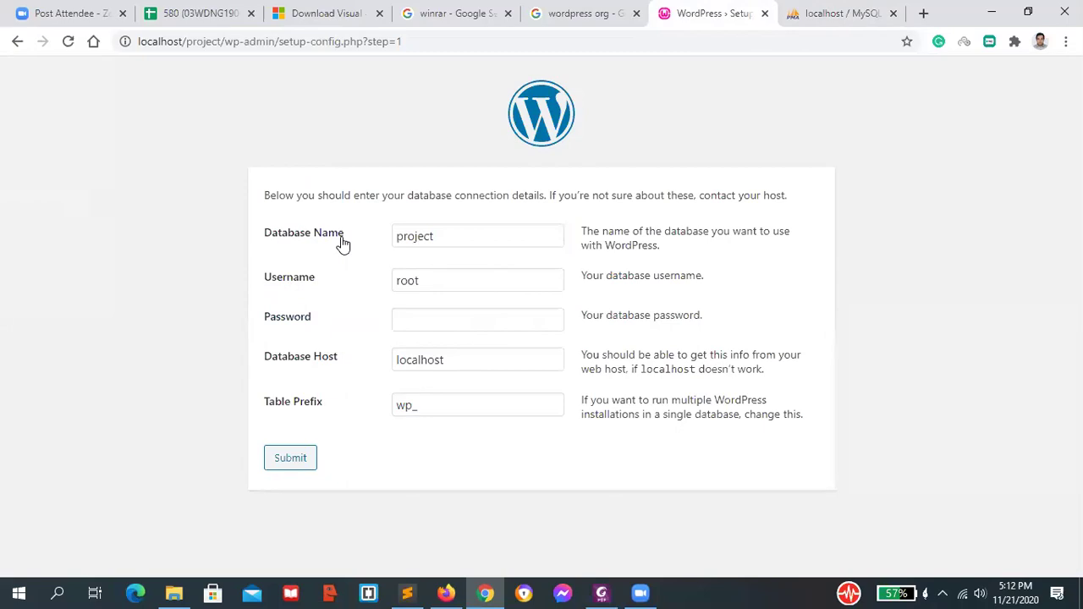
{"action": "left_click_drag", "start_coordinate": [347, 236], "coordinate": [235, 254]}
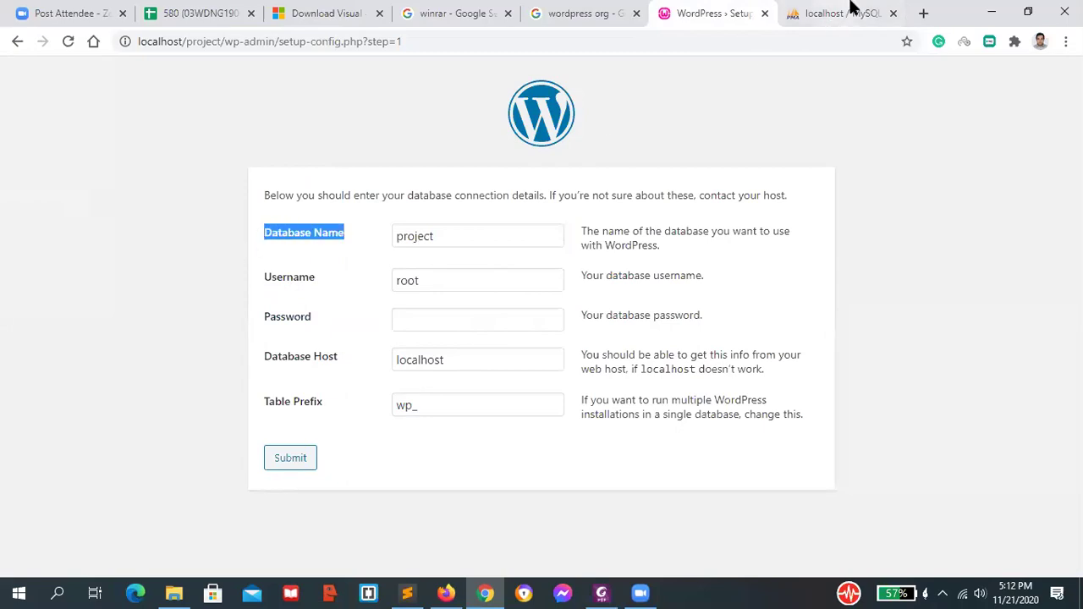
Cross-check phpMyAdmin, then verify host localhost and prefix wp_ remain unchanged
{"action": "left_click", "coordinate": [838, 13]}
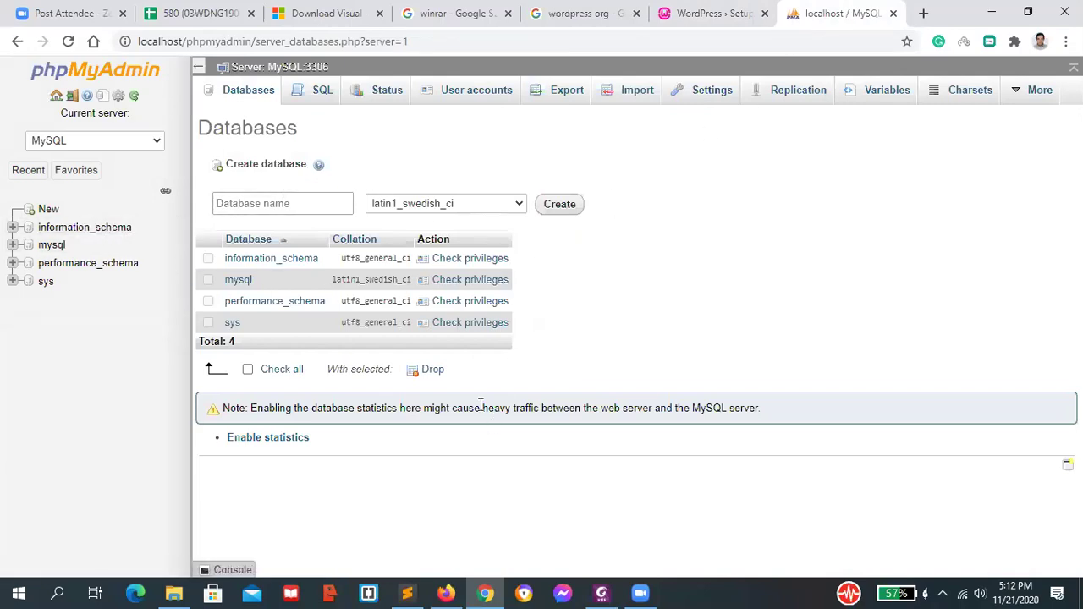
{"action": "left_click", "coordinate": [725, 27]}
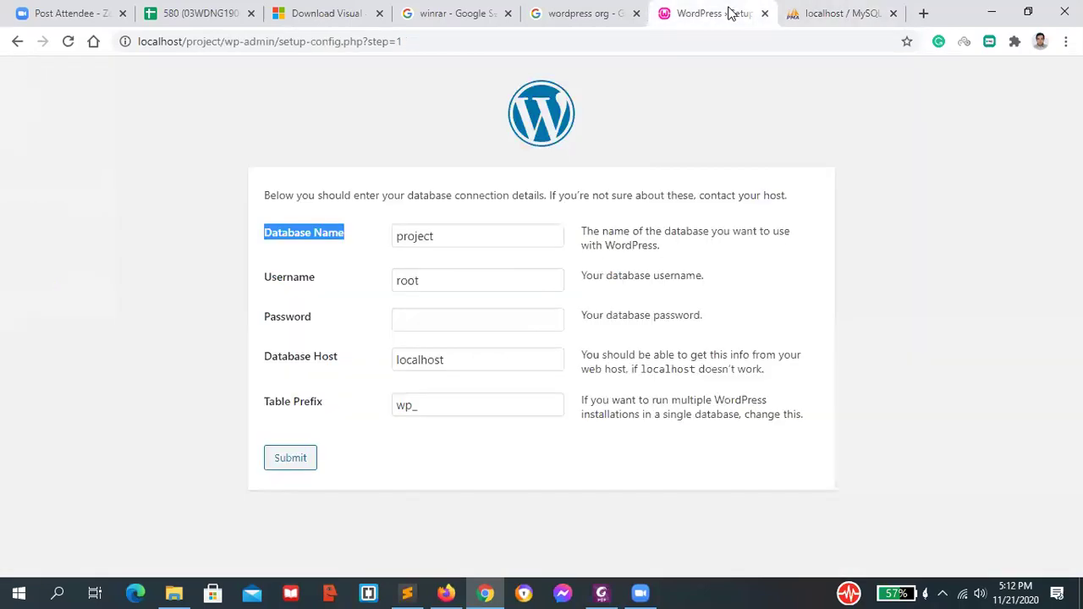
{"action": "double_click", "coordinate": [445, 399]}
{"action": "left_click", "coordinate": [430, 406]}
{"action": "left_click", "coordinate": [353, 409]}
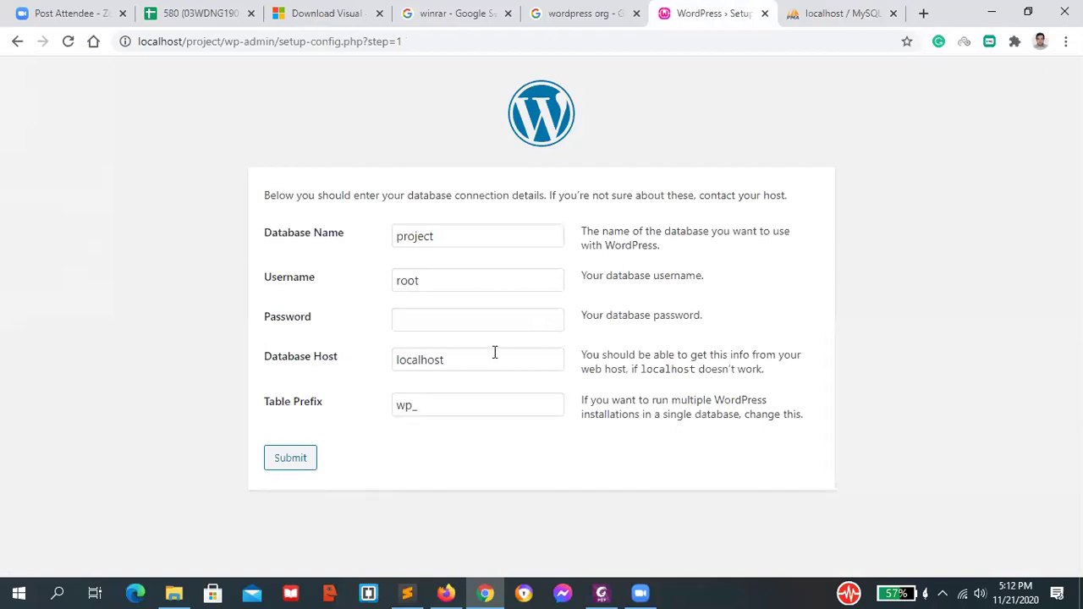
{"action": "double_click", "coordinate": [496, 359]}
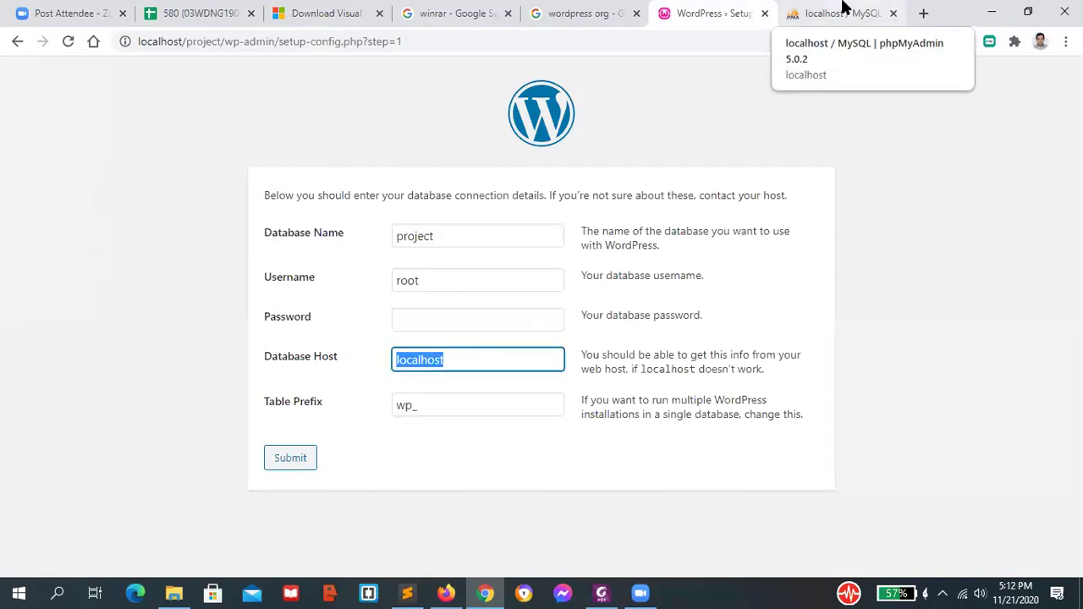
{"action": "left_click", "coordinate": [488, 235]}
{"action": "left_click", "coordinate": [442, 403]}
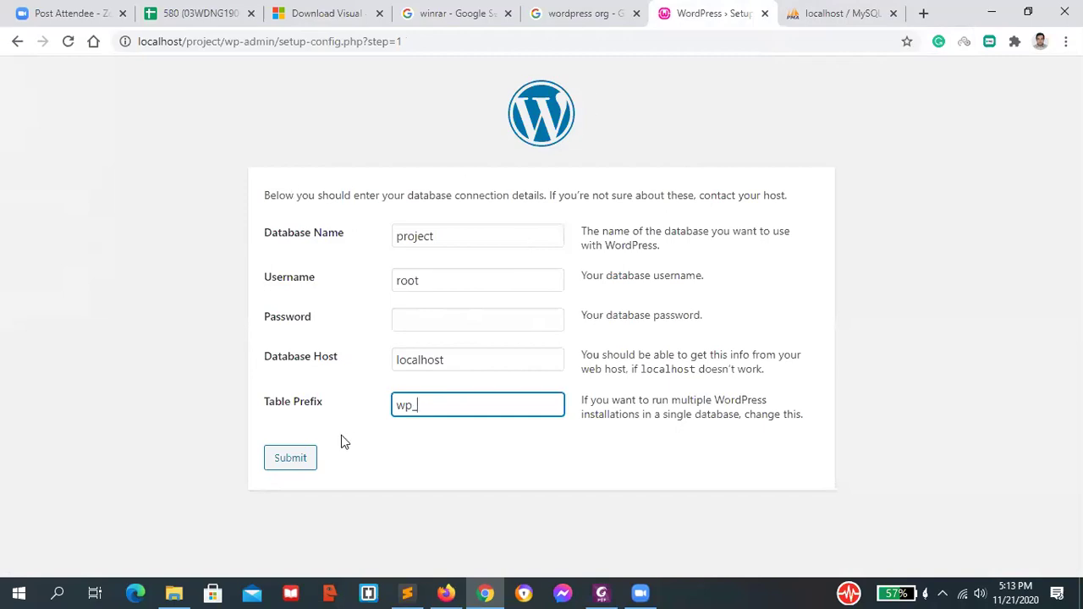
Review the database name 'project', host 'localhost' and 'wp_' table prefix on the setup form
{"action": "left_click_drag", "start_coordinate": [261, 411], "coordinate": [321, 414]}
{"action": "left_click", "coordinate": [356, 412]}
{"action": "left_click", "coordinate": [415, 405]}
{"action": "double_click", "coordinate": [431, 405]}
{"action": "left_click", "coordinate": [431, 406]}
{"action": "left_click_drag", "start_coordinate": [454, 239], "coordinate": [254, 242]}
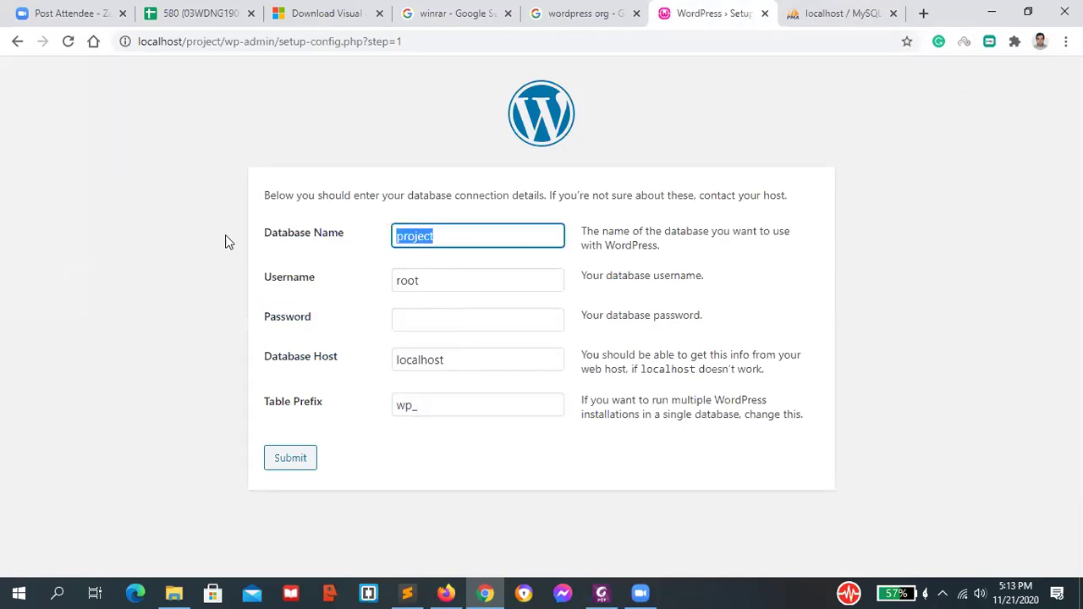
{"action": "left_click", "coordinate": [435, 406]}
{"action": "left_click", "coordinate": [439, 439]}
{"action": "left_click_drag", "start_coordinate": [428, 403], "coordinate": [339, 409]}
{"action": "left_click", "coordinate": [430, 455]}
{"action": "left_click_drag", "start_coordinate": [427, 405], "coordinate": [302, 440]}
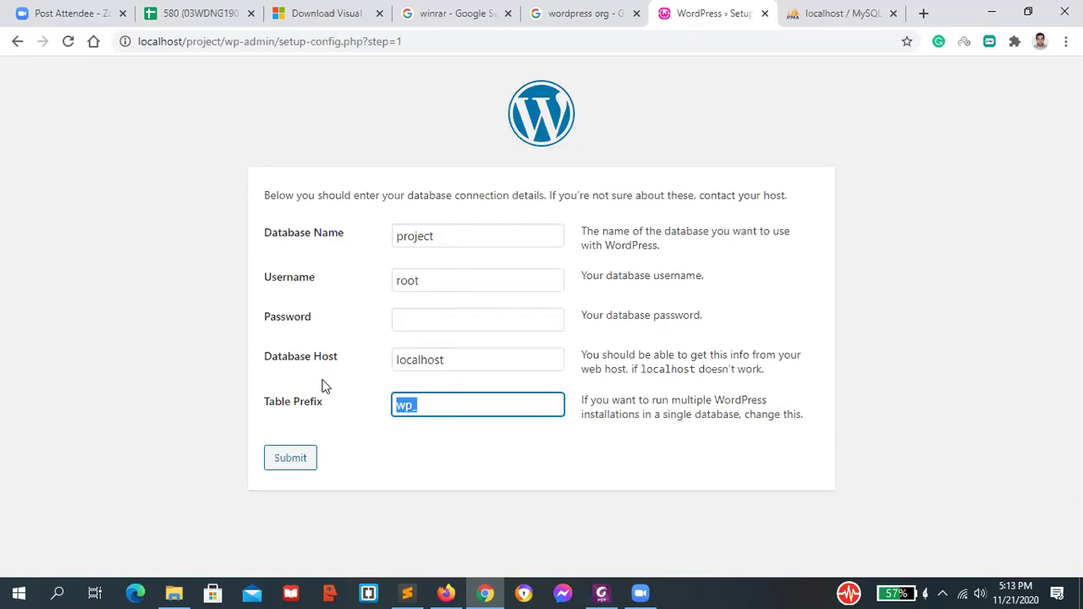
{"action": "left_click", "coordinate": [368, 435]}
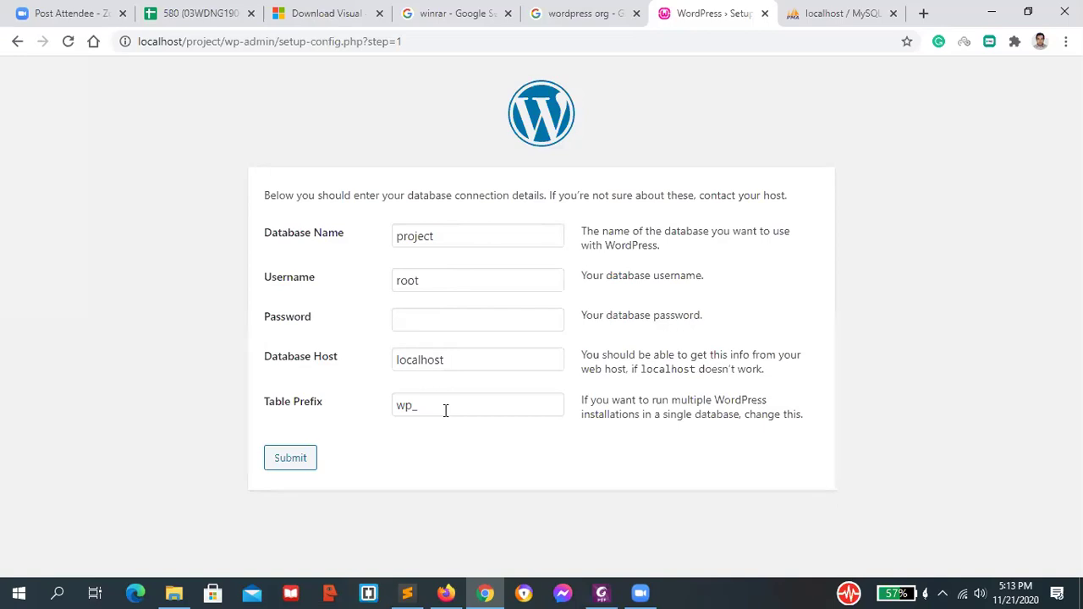
{"action": "left_click_drag", "start_coordinate": [445, 410], "coordinate": [336, 419]}
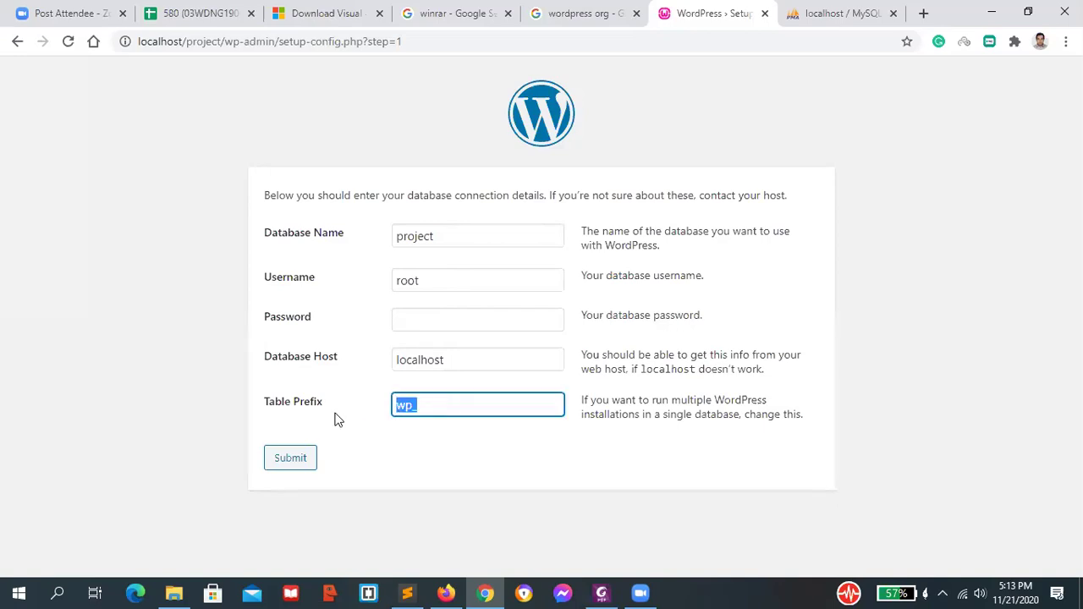
{"action": "left_click_drag", "start_coordinate": [453, 237], "coordinate": [316, 245]}
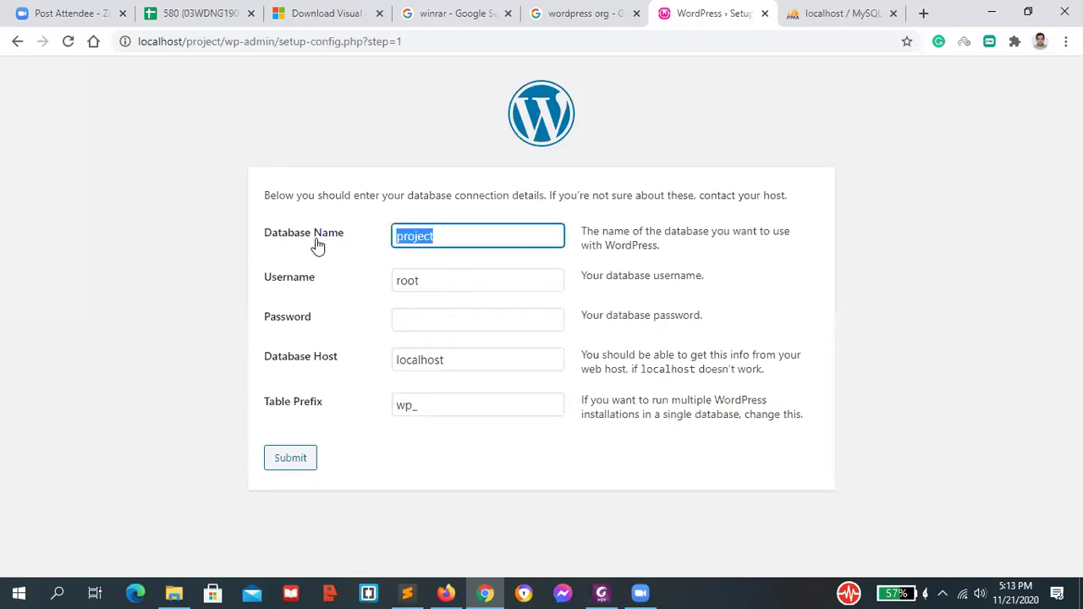
{"action": "left_click_drag", "start_coordinate": [491, 369], "coordinate": [344, 362]}
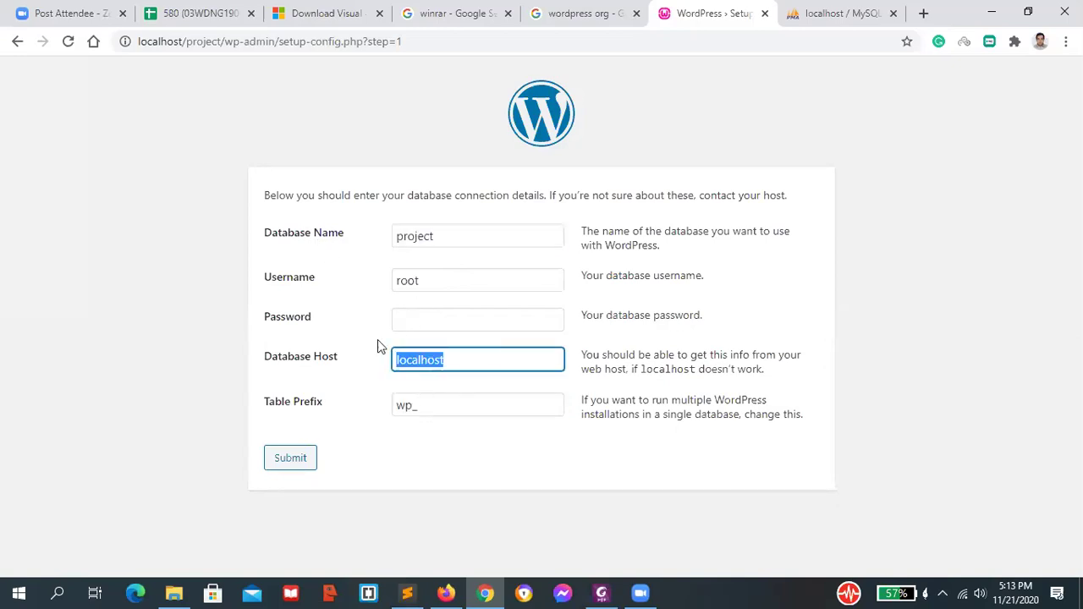
Compare with phpMyAdmin's database list, then re-check the localhost host and wp_ prefix entries
{"action": "left_click", "coordinate": [824, 10]}
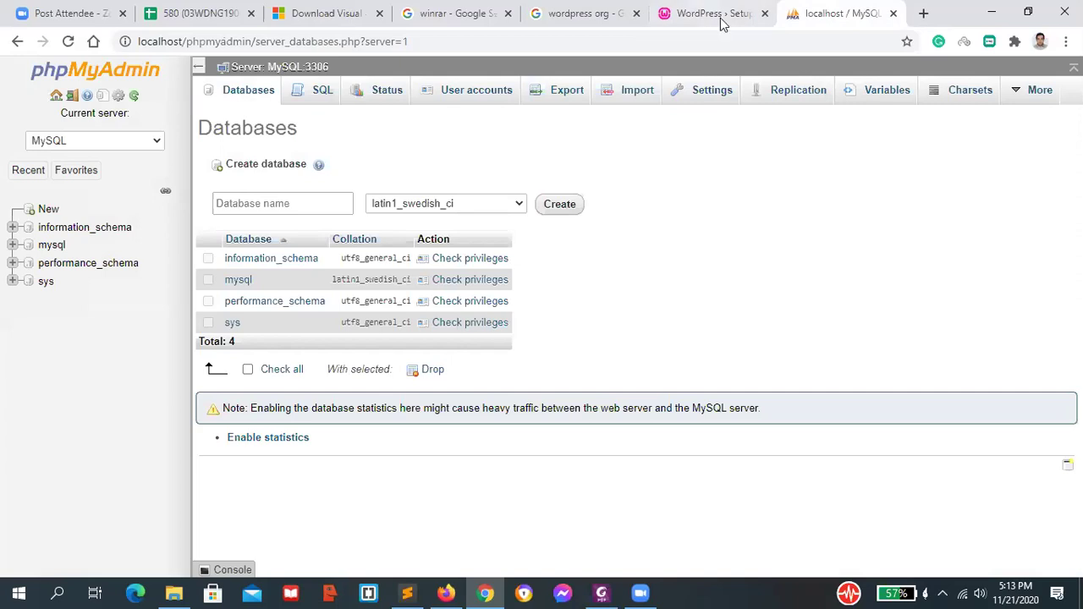
{"action": "left_click", "coordinate": [721, 21]}
{"action": "left_click_drag", "start_coordinate": [488, 358], "coordinate": [353, 358]}
{"action": "left_click", "coordinate": [281, 382]}
{"action": "left_click", "coordinate": [426, 364]}
{"action": "left_click", "coordinate": [278, 362]}
{"action": "left_click", "coordinate": [346, 386]}
{"action": "left_click_drag", "start_coordinate": [435, 405], "coordinate": [365, 418]}
{"action": "left_click", "coordinate": [365, 467]}
{"action": "left_click_drag", "start_coordinate": [378, 212], "coordinate": [549, 464]}
{"action": "left_click", "coordinate": [550, 449]}
Verify the name, password, host and prefix fields, then submit the connection details
{"action": "left_click", "coordinate": [478, 235]}
{"action": "key", "text": "ctrl+a"}
{"action": "key", "text": "Tab"}
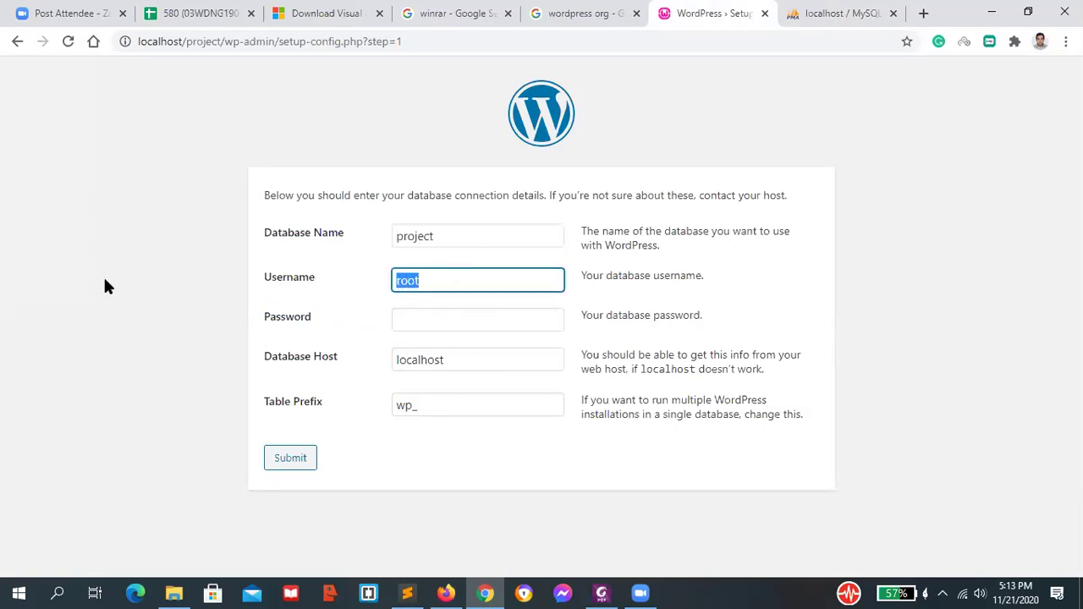
{"action": "left_click", "coordinate": [827, 11]}
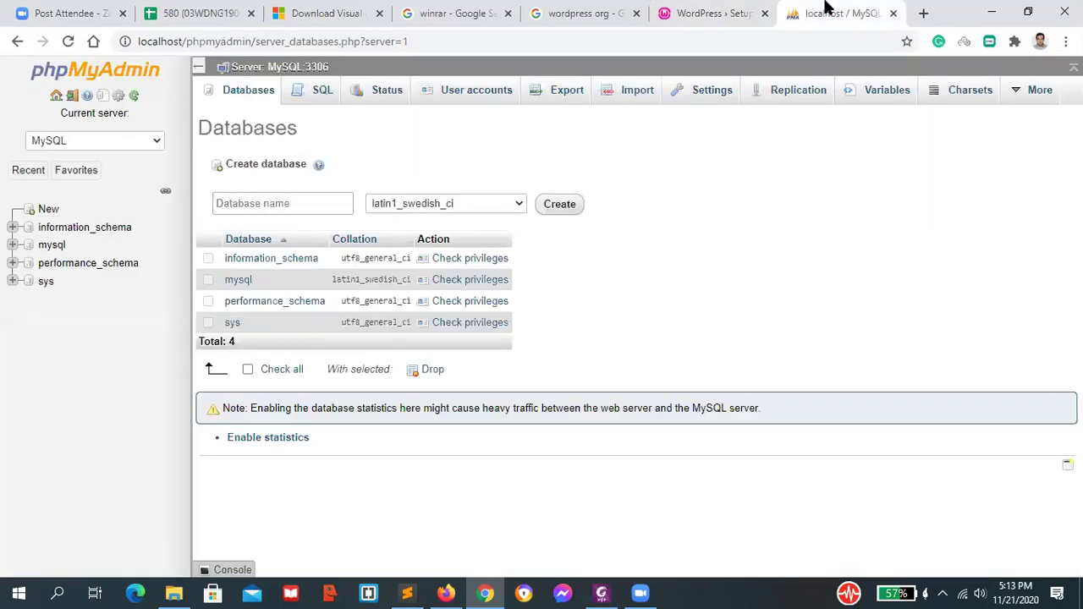
{"action": "left_click", "coordinate": [715, 10]}
{"action": "left_click", "coordinate": [448, 327]}
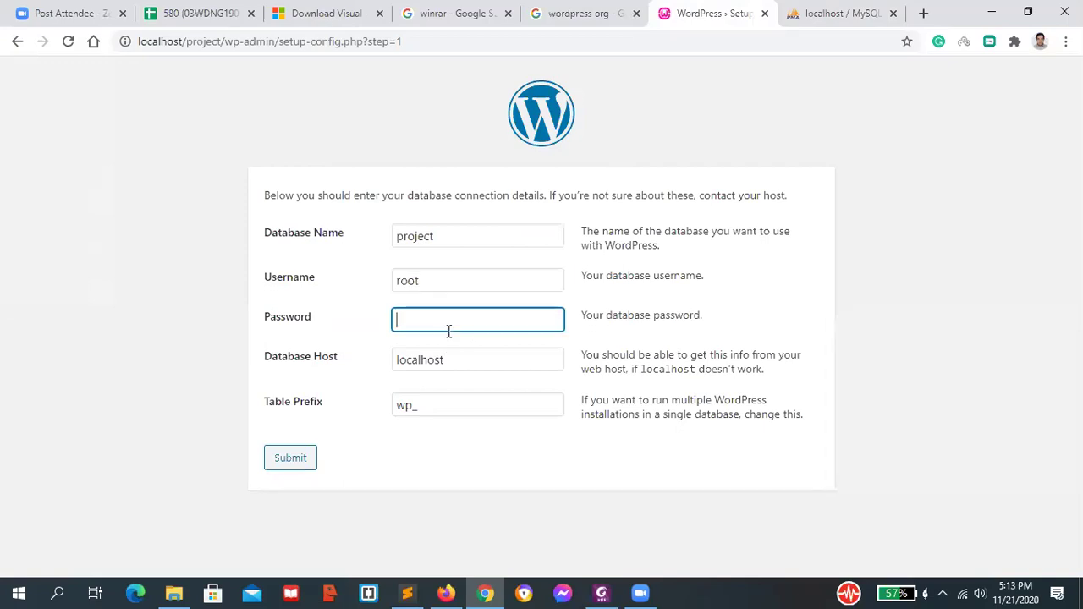
{"action": "left_click", "coordinate": [664, 293]}
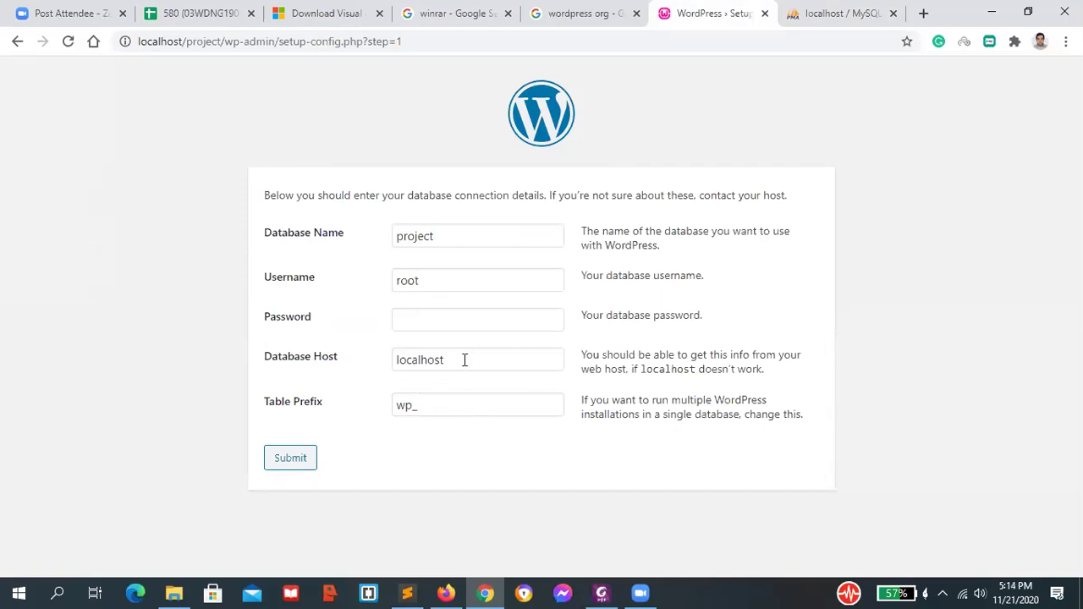
{"action": "left_click", "coordinate": [302, 360]}
{"action": "left_click", "coordinate": [521, 363]}
{"action": "left_click", "coordinate": [457, 435]}
{"action": "left_click", "coordinate": [274, 407]}
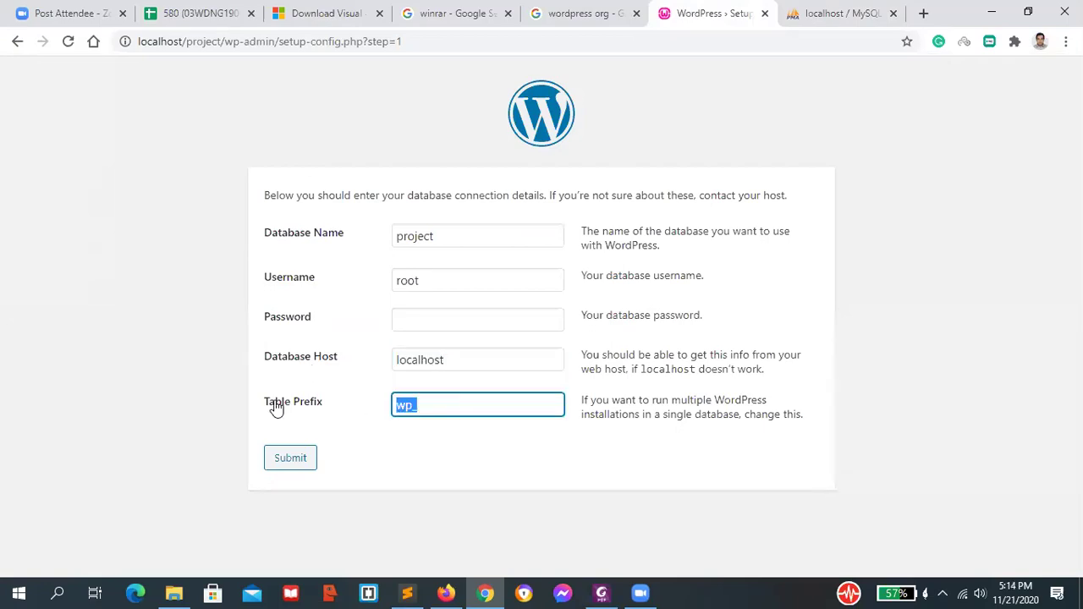
{"action": "left_click", "coordinate": [168, 383]}
{"action": "left_click", "coordinate": [285, 458]}
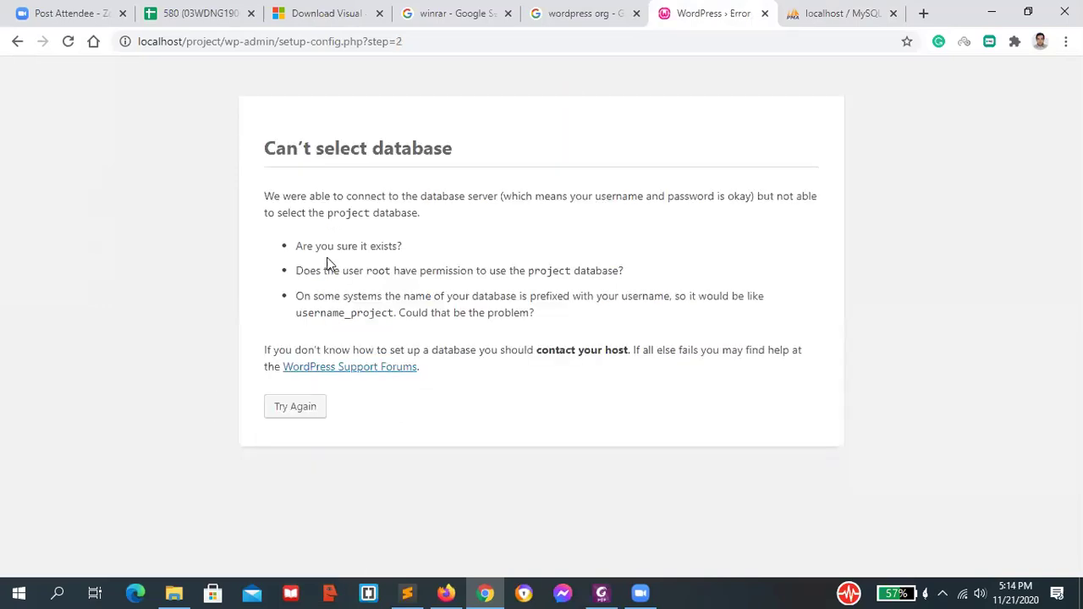
Retry from the error page and compare the form against phpMyAdmin's database list
{"action": "left_click", "coordinate": [291, 423]}
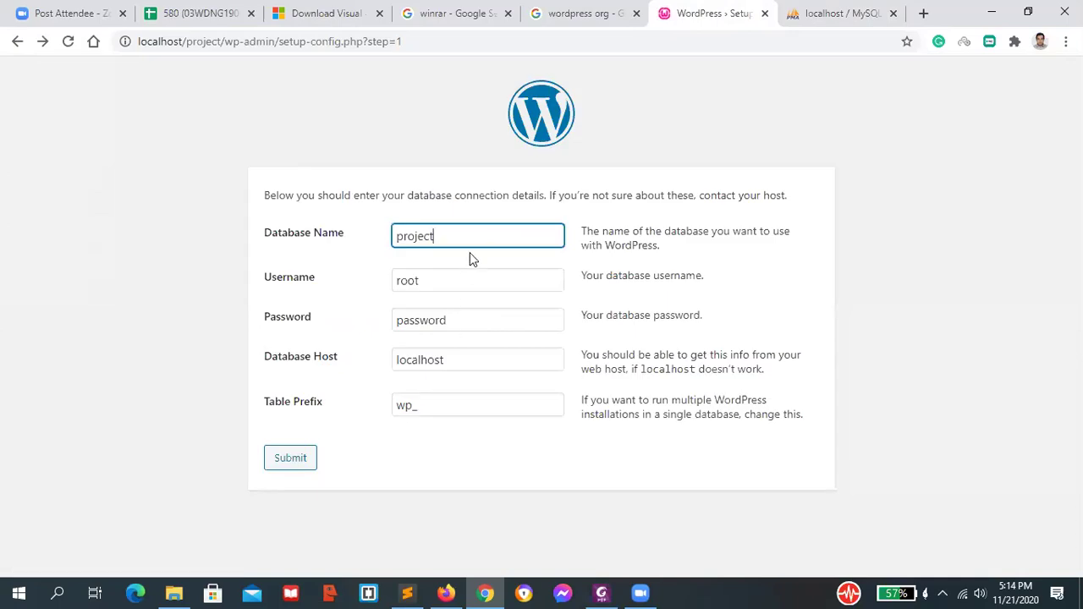
{"action": "left_click", "coordinate": [795, 13]}
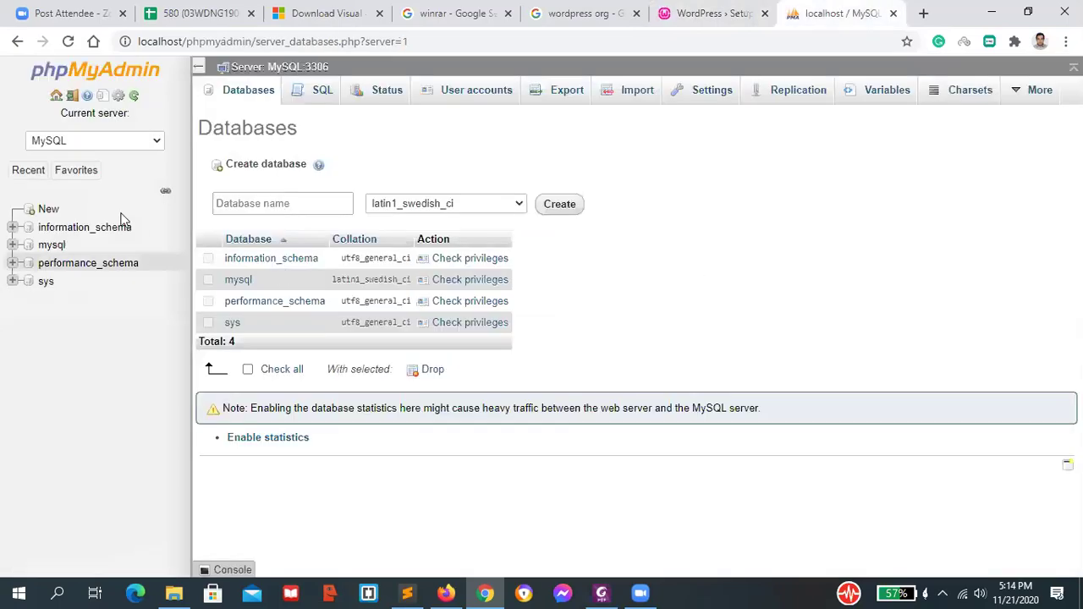
{"action": "left_click", "coordinate": [700, 9]}
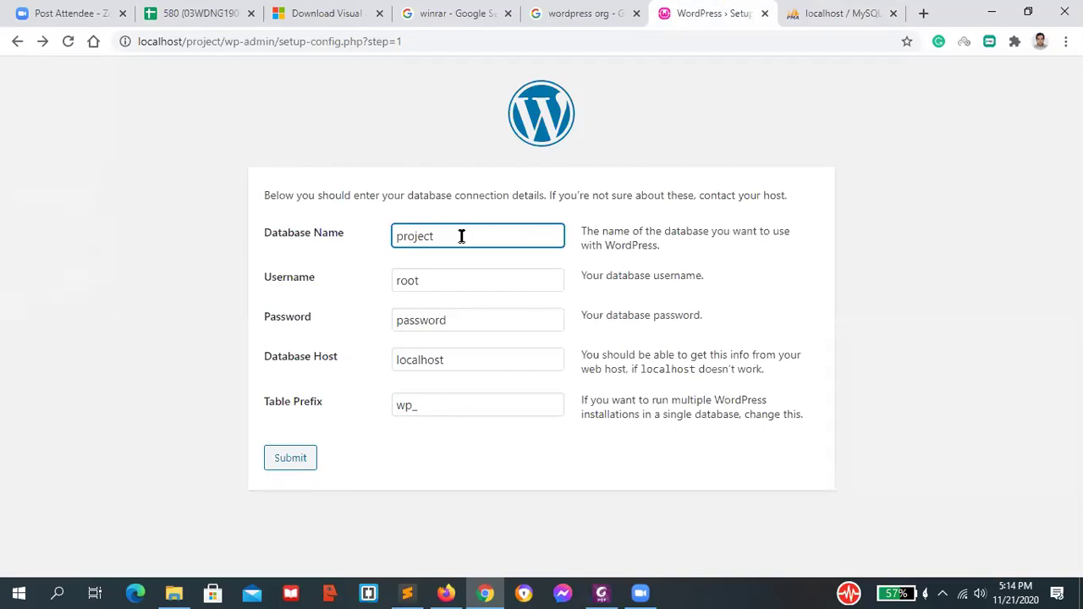
{"action": "left_click_drag", "start_coordinate": [461, 236], "coordinate": [316, 244]}
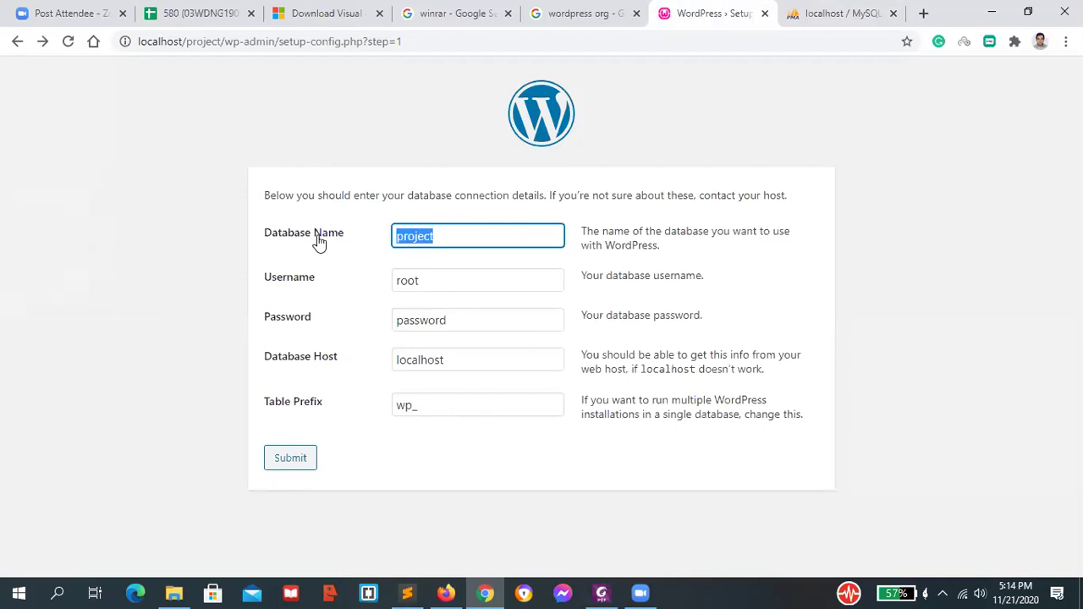
{"action": "left_click", "coordinate": [220, 250]}
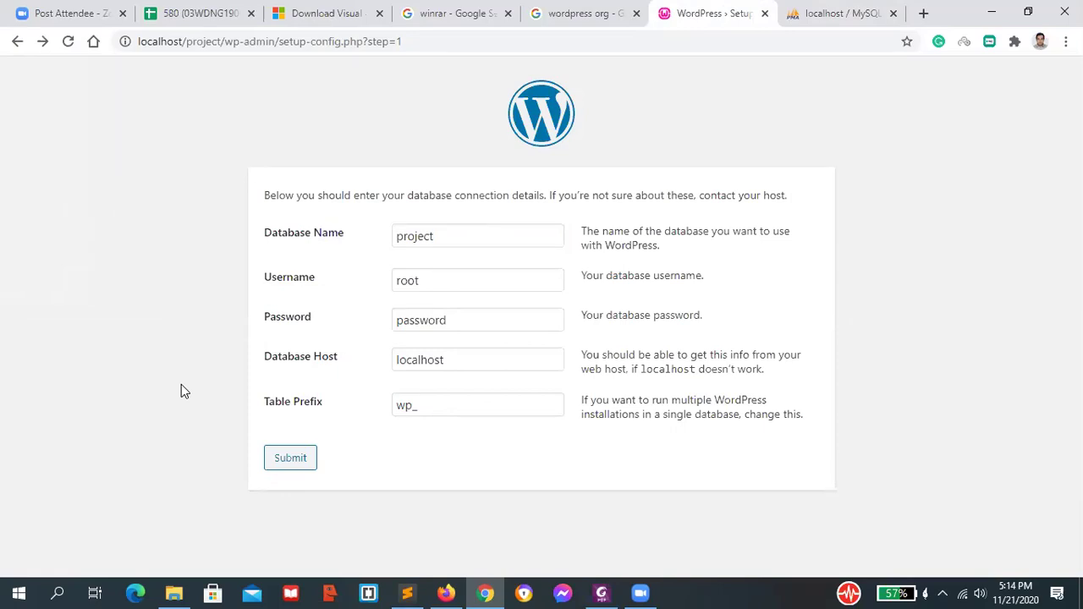
Re-examine the database name, host and wp_ prefix entries on the connection form
{"action": "left_click", "coordinate": [526, 236]}
{"action": "left_click", "coordinate": [624, 273]}
{"action": "double_click", "coordinate": [456, 397]}
{"action": "left_click", "coordinate": [324, 363]}
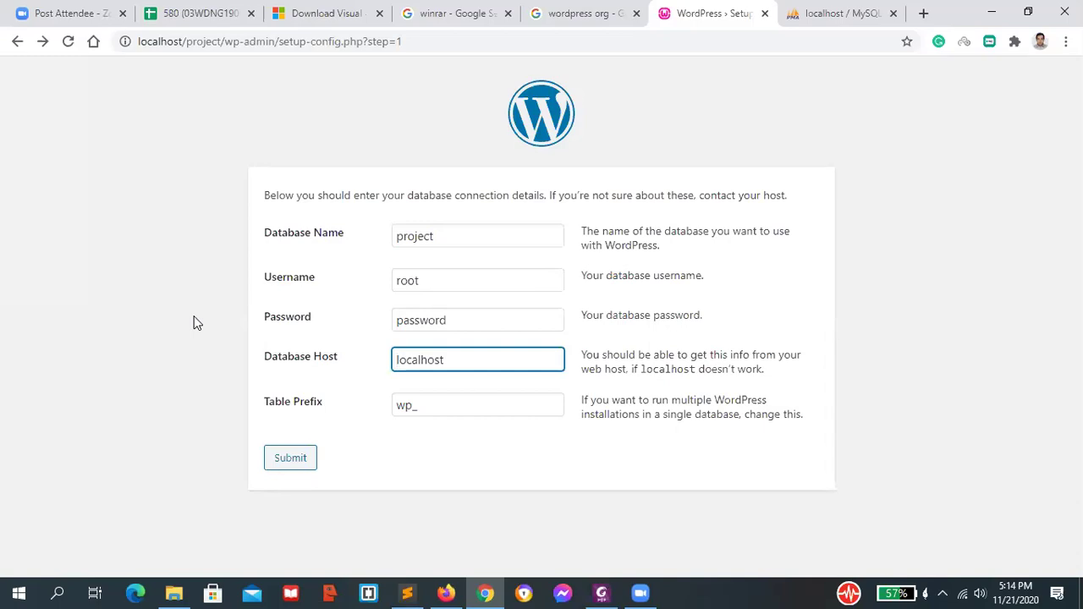
{"action": "left_click", "coordinate": [453, 241]}
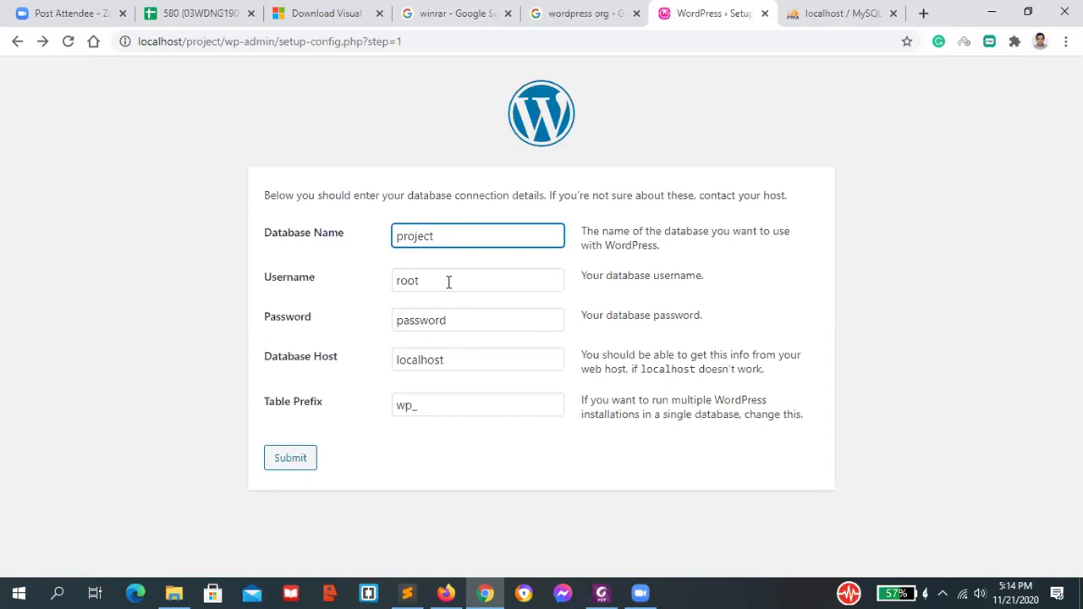
{"action": "left_click", "coordinate": [440, 408]}
{"action": "left_click_drag", "start_coordinate": [456, 228], "coordinate": [353, 234]}
{"action": "left_click", "coordinate": [426, 261]}
{"action": "left_click_drag", "start_coordinate": [454, 236], "coordinate": [392, 239]}
Check the 'project' database name against phpMyAdmin's existing databases
{"action": "left_click", "coordinate": [823, 14]}
{"action": "left_click", "coordinate": [685, 17]}
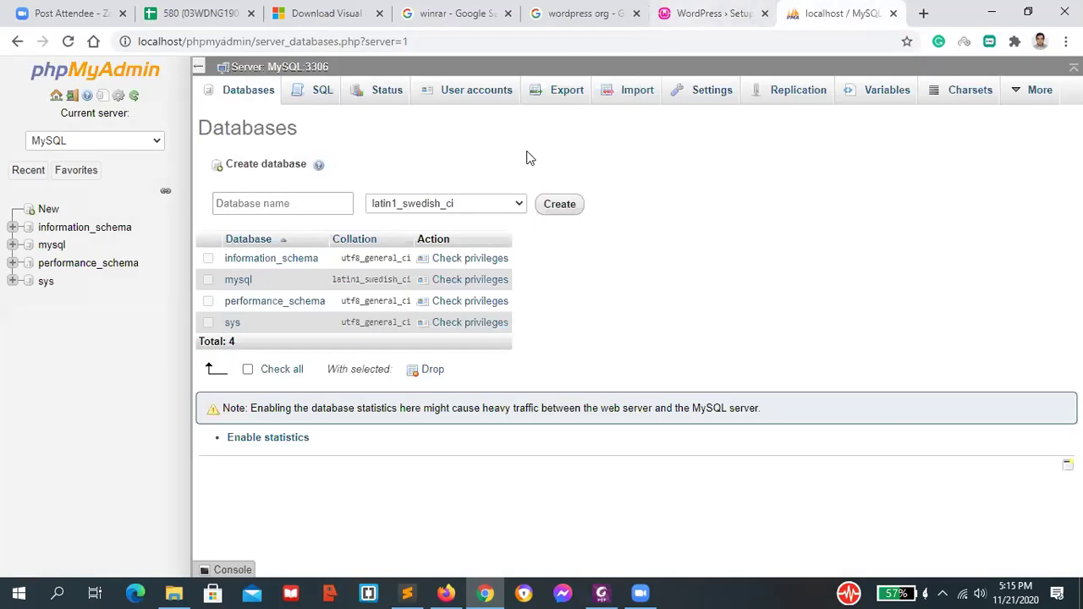
{"action": "double_click", "coordinate": [453, 236]}
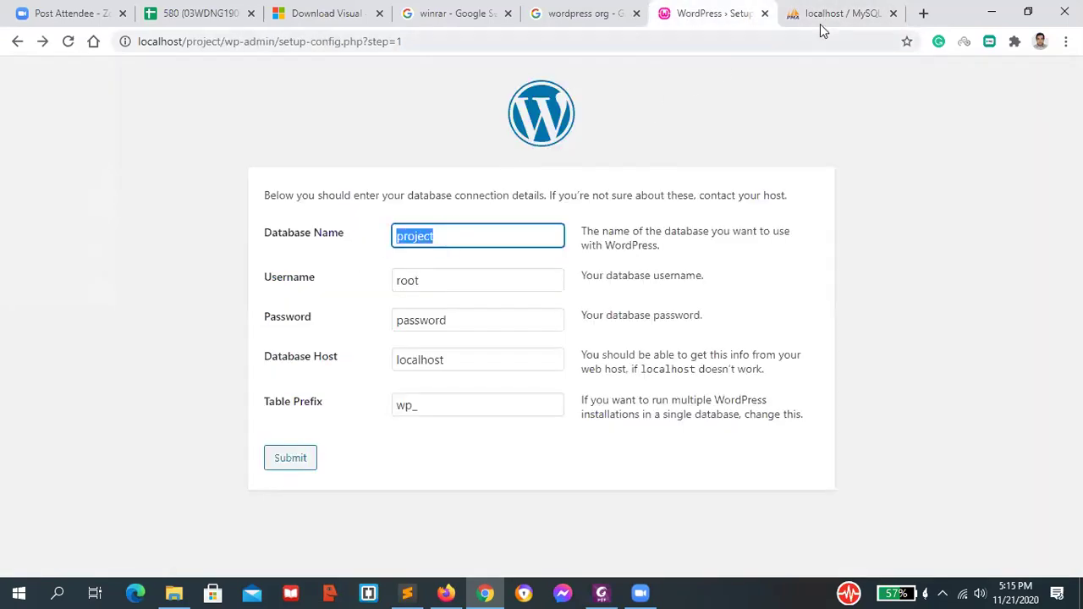
{"action": "left_click", "coordinate": [822, 15]}
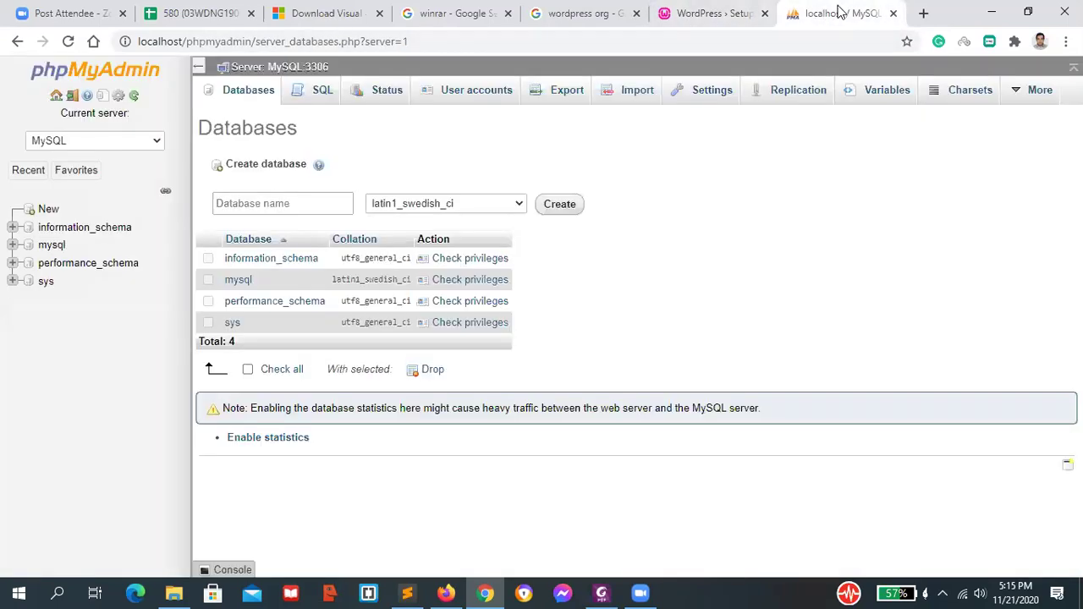
Create a new database named 'project' with latin1_swedish_ci collation in phpMyAdmin
{"action": "left_click", "coordinate": [49, 210]}
{"action": "left_click", "coordinate": [290, 203]}
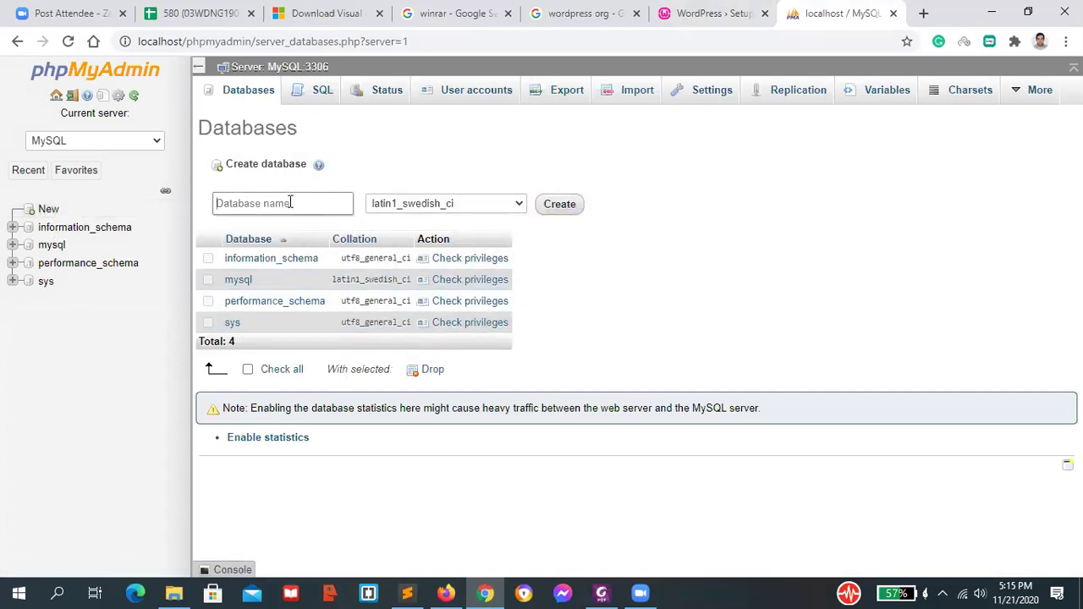
{"action": "left_click", "coordinate": [755, 10]}
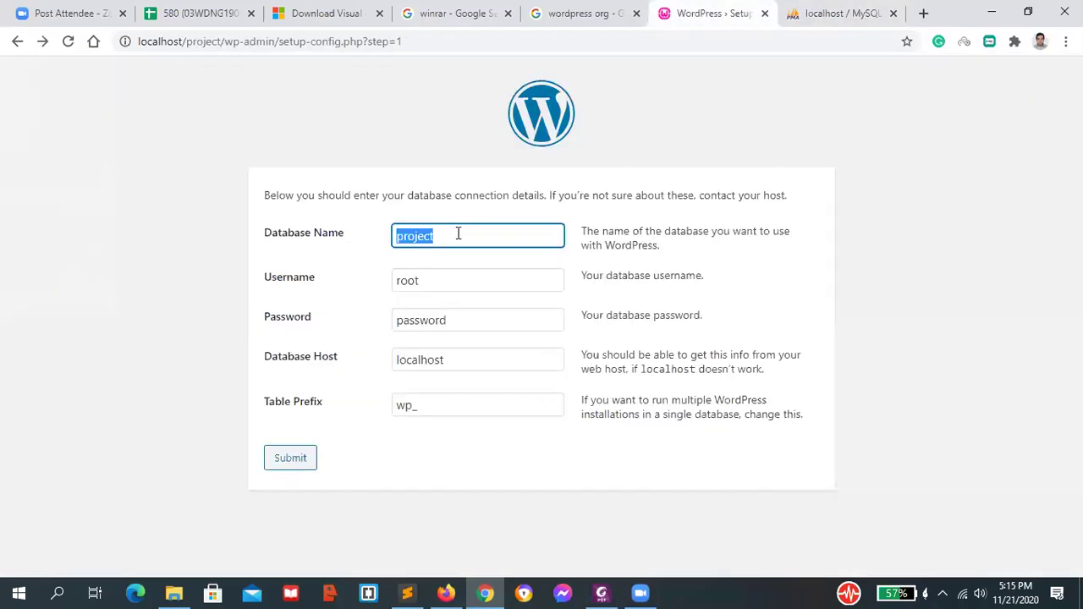
{"action": "left_click", "coordinate": [808, 18]}
{"action": "left_click", "coordinate": [302, 205]}
{"action": "type", "text": "project"}
{"action": "left_click", "coordinate": [420, 207]}
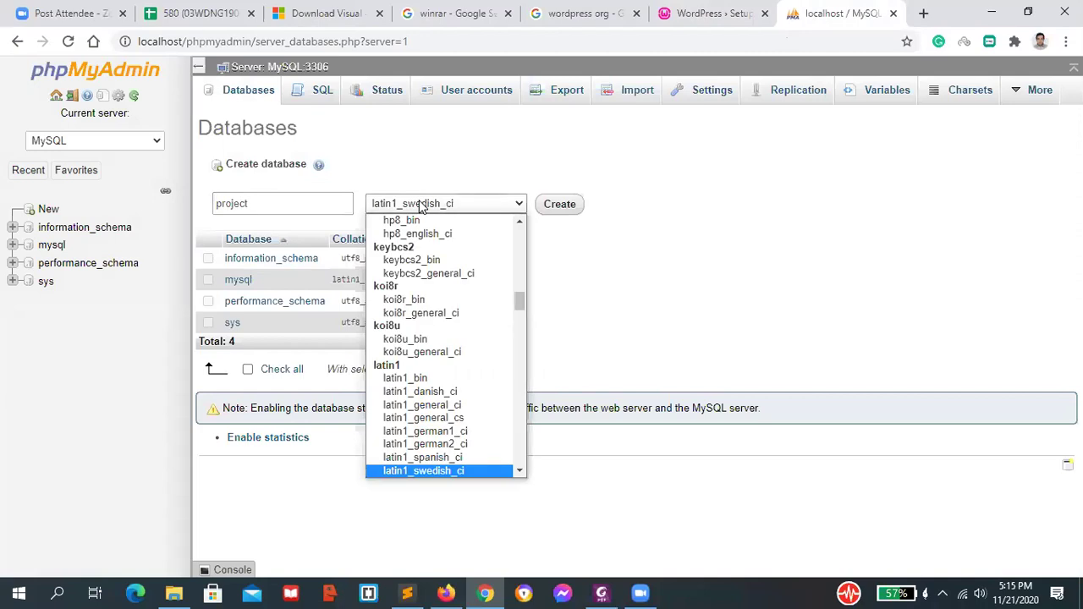
{"action": "left_click", "coordinate": [420, 206]}
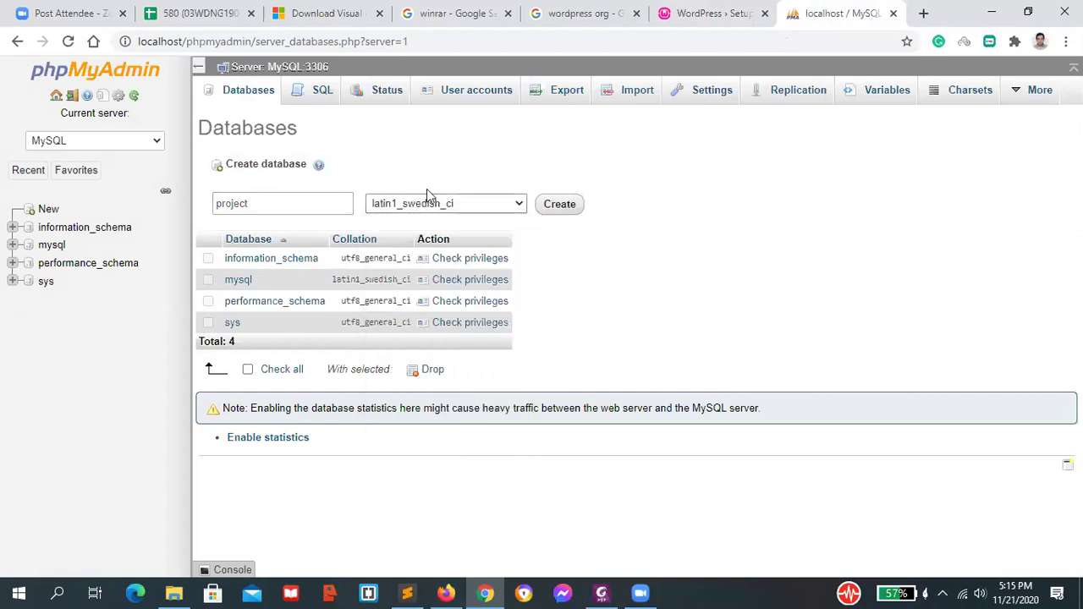
{"action": "left_click", "coordinate": [569, 204]}
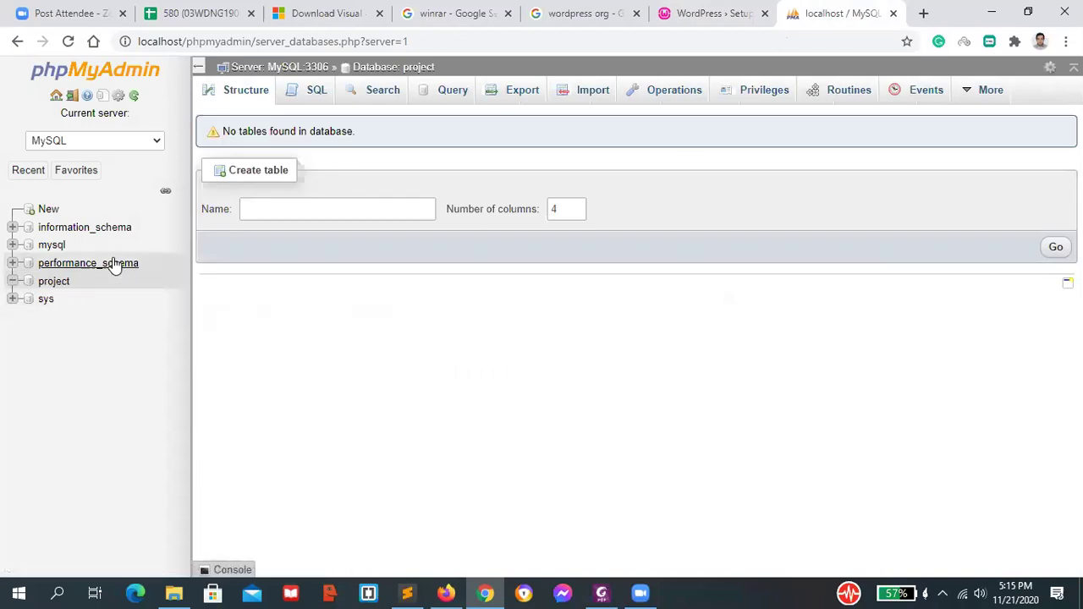
Browse information_schema, then confirm the project database has no tables yet
{"action": "left_click", "coordinate": [69, 234]}
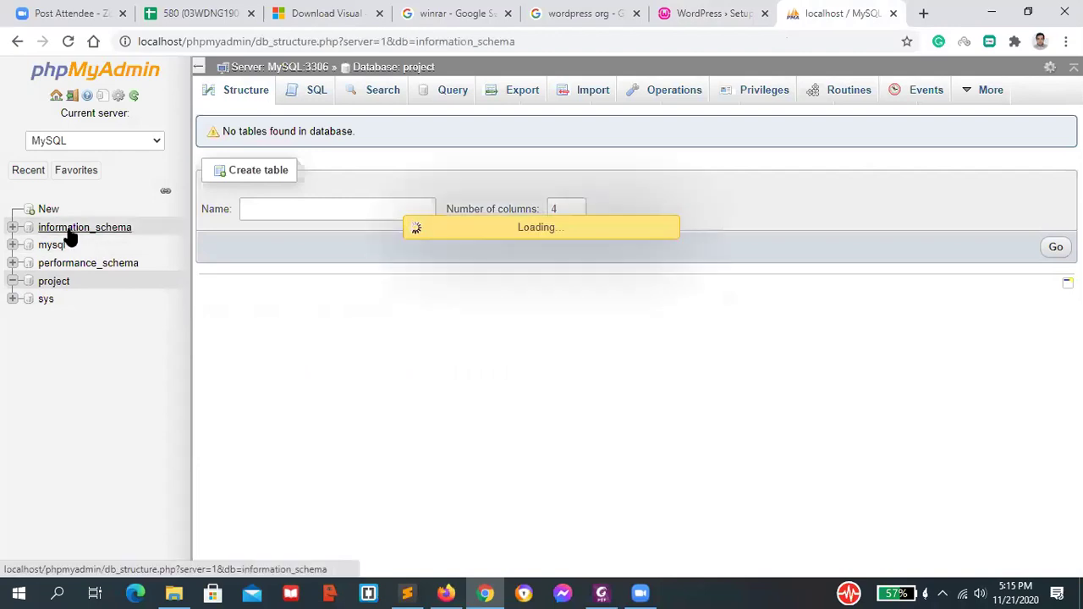
{"action": "scroll", "coordinate": [378, 389], "scroll_direction": "down", "scroll_amount": 5}
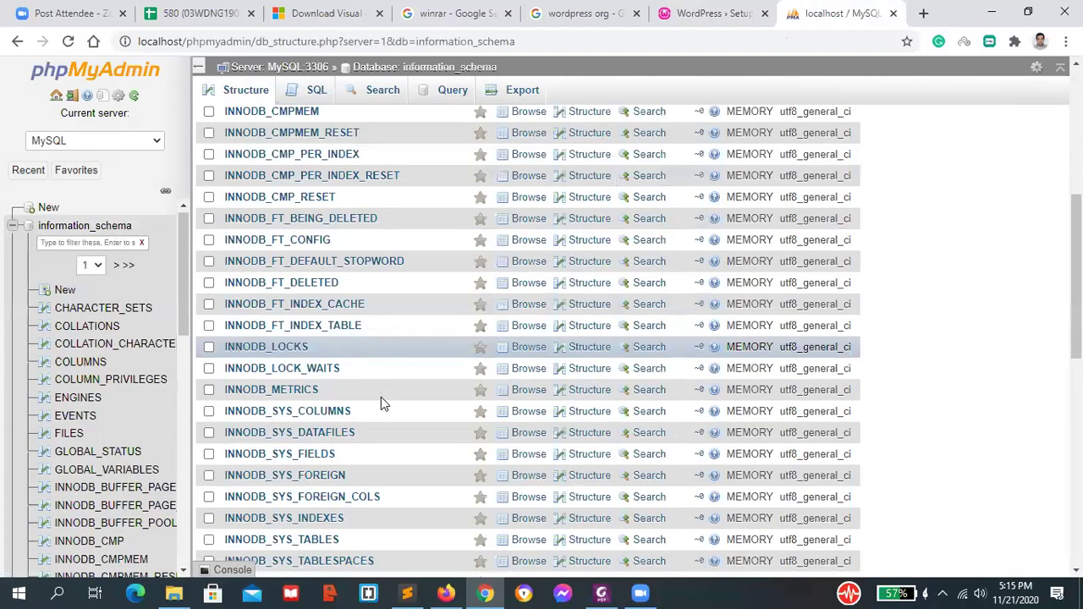
{"action": "scroll", "coordinate": [381, 397], "scroll_direction": "up", "scroll_amount": 8}
{"action": "left_click", "coordinate": [13, 227]}
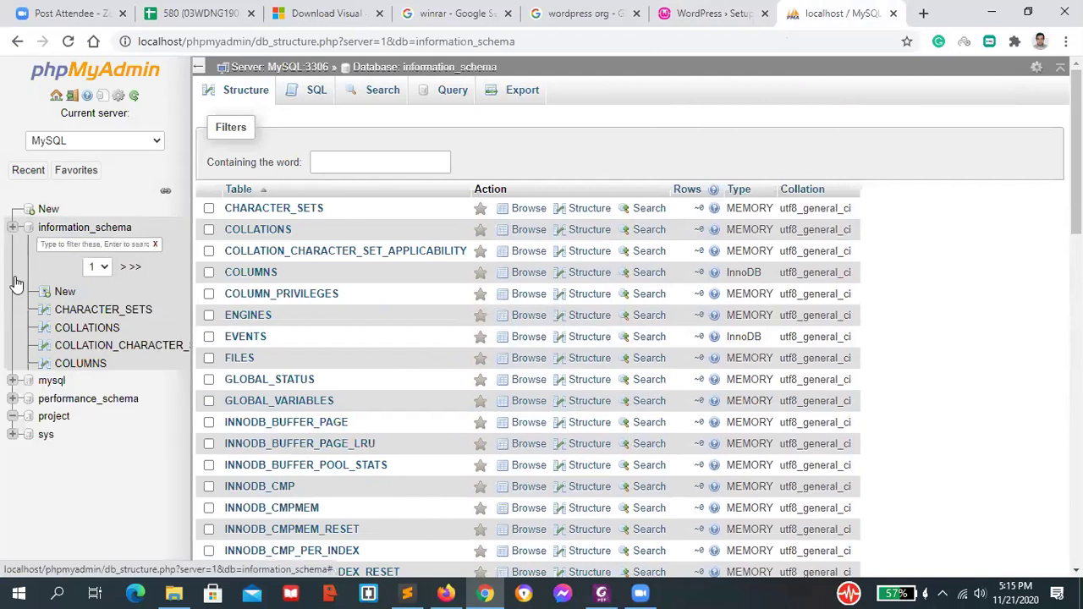
{"action": "left_click", "coordinate": [54, 283]}
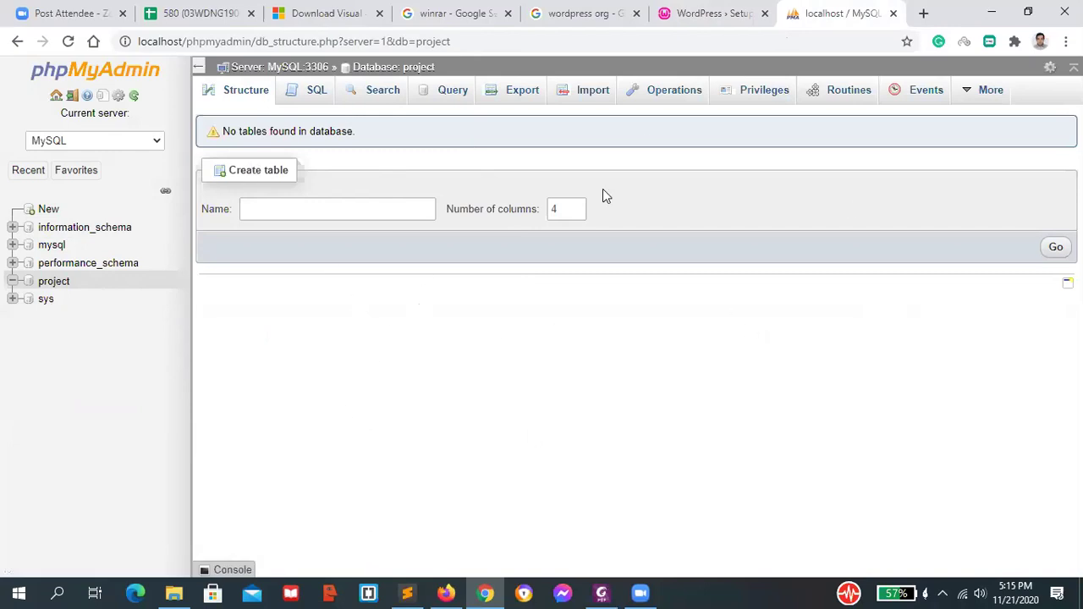
{"action": "left_click", "coordinate": [707, 13]}
Set database name 'project', clear the password, resubmit, and run the installation
{"action": "type", "text": "project"}
{"action": "left_click", "coordinate": [278, 465]}
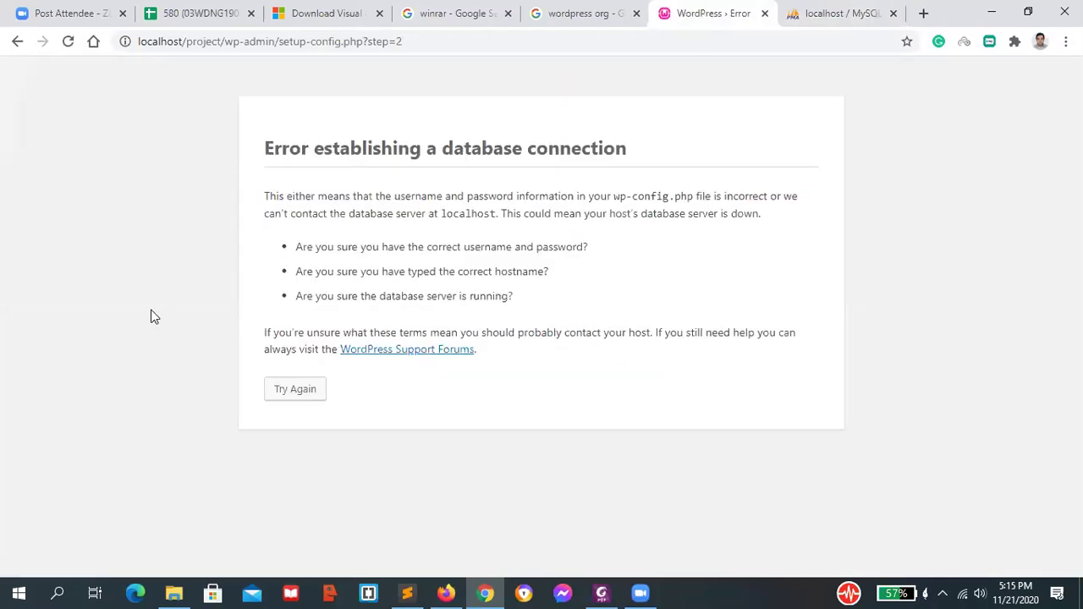
{"action": "left_click", "coordinate": [283, 393]}
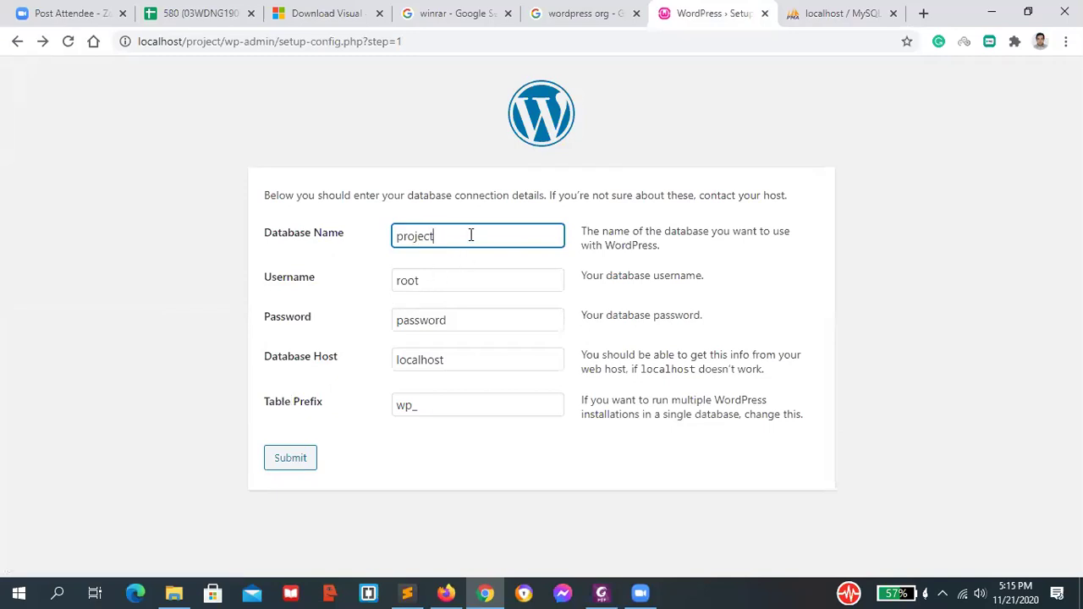
{"action": "left_click_drag", "start_coordinate": [467, 321], "coordinate": [222, 347]}
{"action": "key", "text": "BackSpace"}
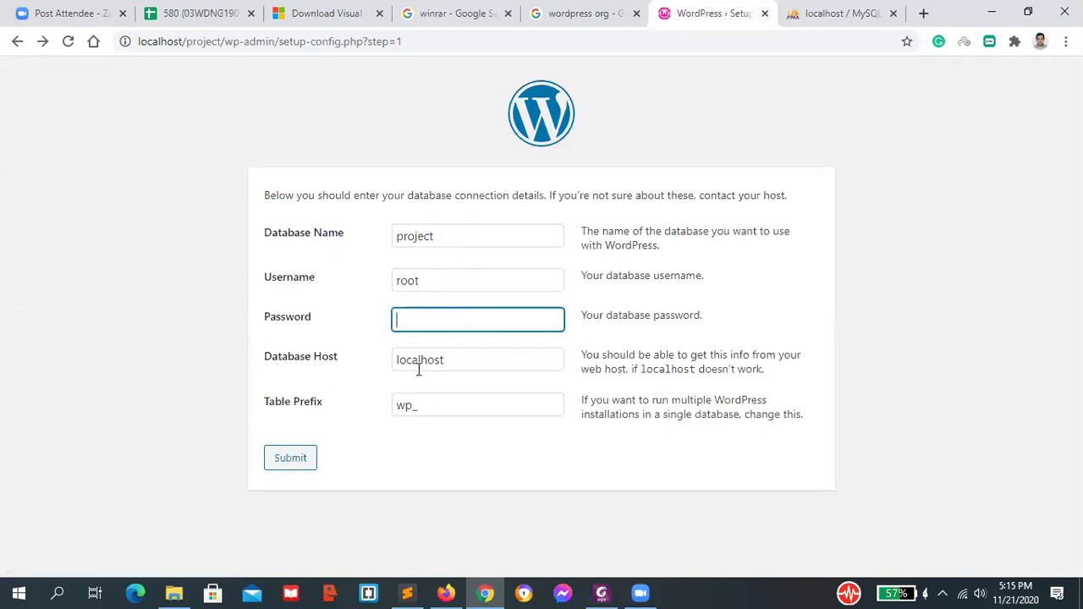
{"action": "left_click", "coordinate": [293, 463]}
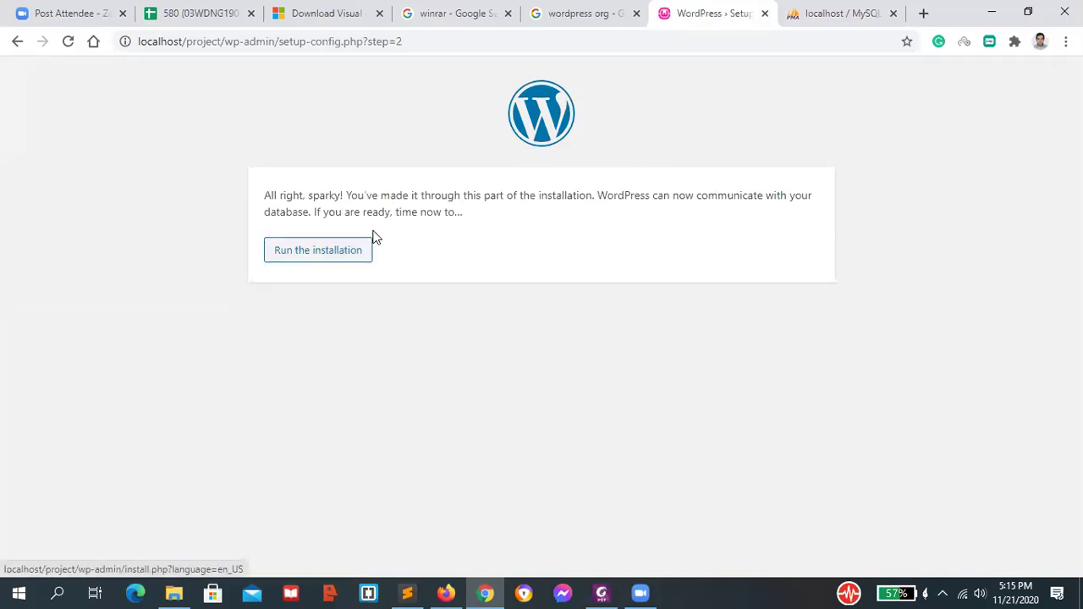
{"action": "left_click", "coordinate": [308, 252]}
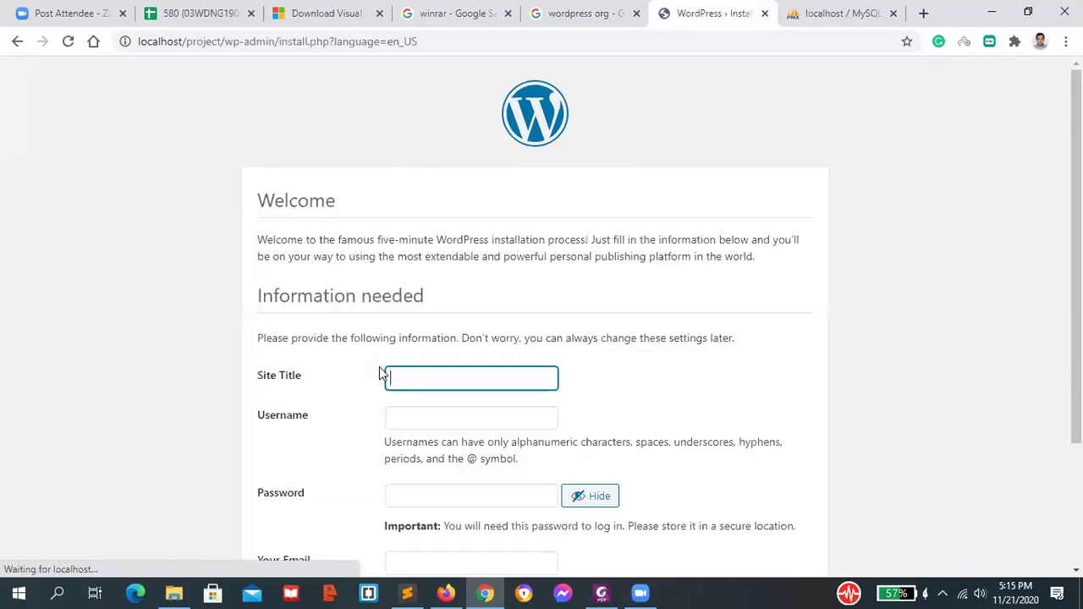
Reload the project database's table list in phpMyAdmin before filling the install form
{"action": "scroll", "coordinate": [203, 401], "scroll_direction": "down", "scroll_amount": 1}
{"action": "scroll", "coordinate": [198, 404], "scroll_direction": "down", "scroll_amount": 2}
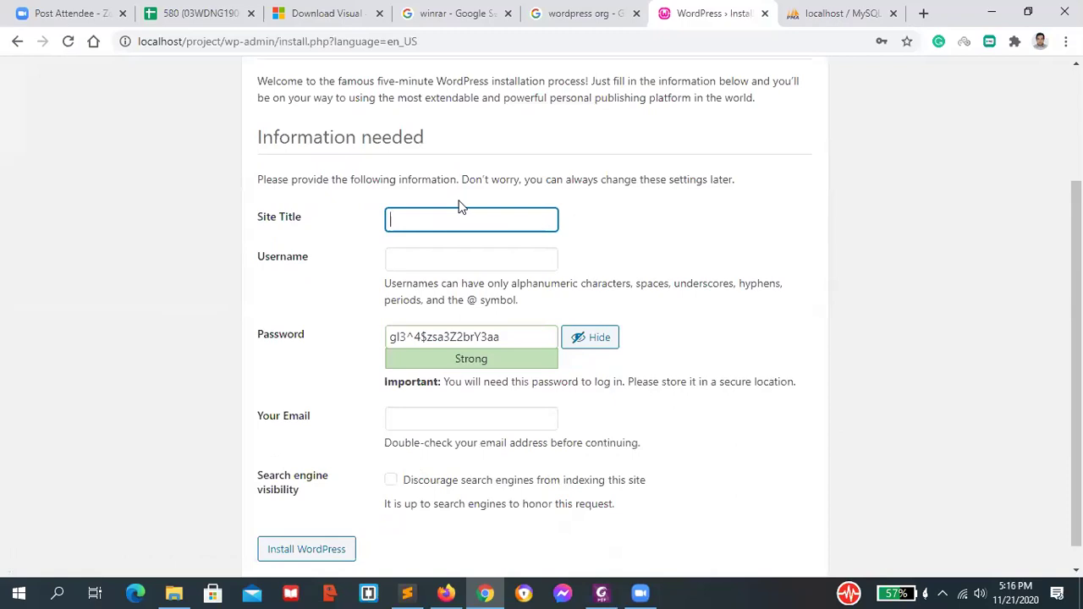
{"action": "scroll", "coordinate": [462, 215], "scroll_direction": "up", "scroll_amount": 2}
{"action": "left_click", "coordinate": [834, 12]}
{"action": "left_click", "coordinate": [68, 41]}
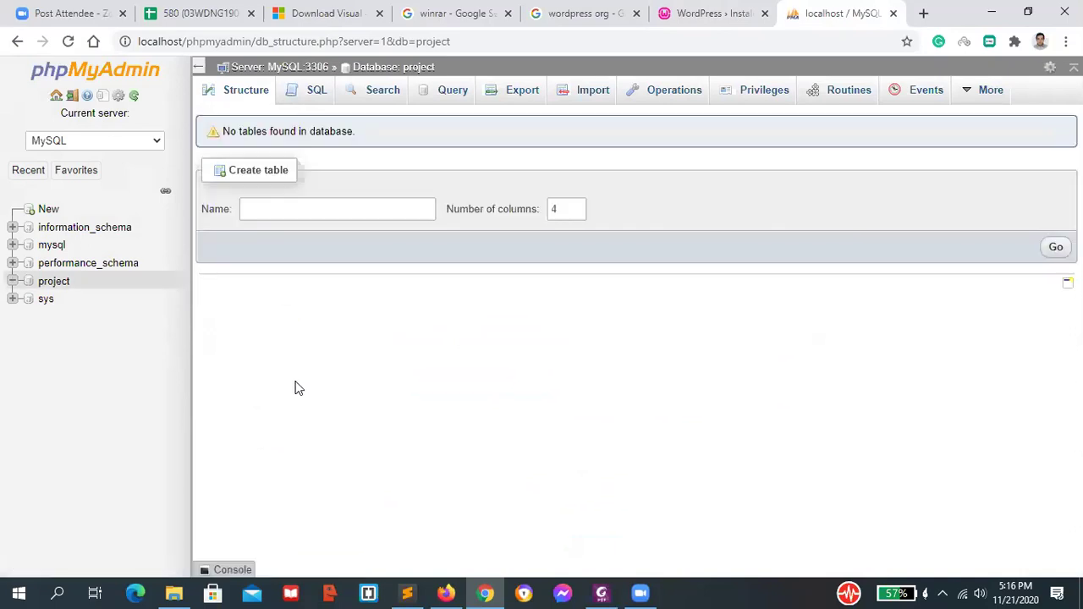
{"action": "left_click", "coordinate": [57, 282]}
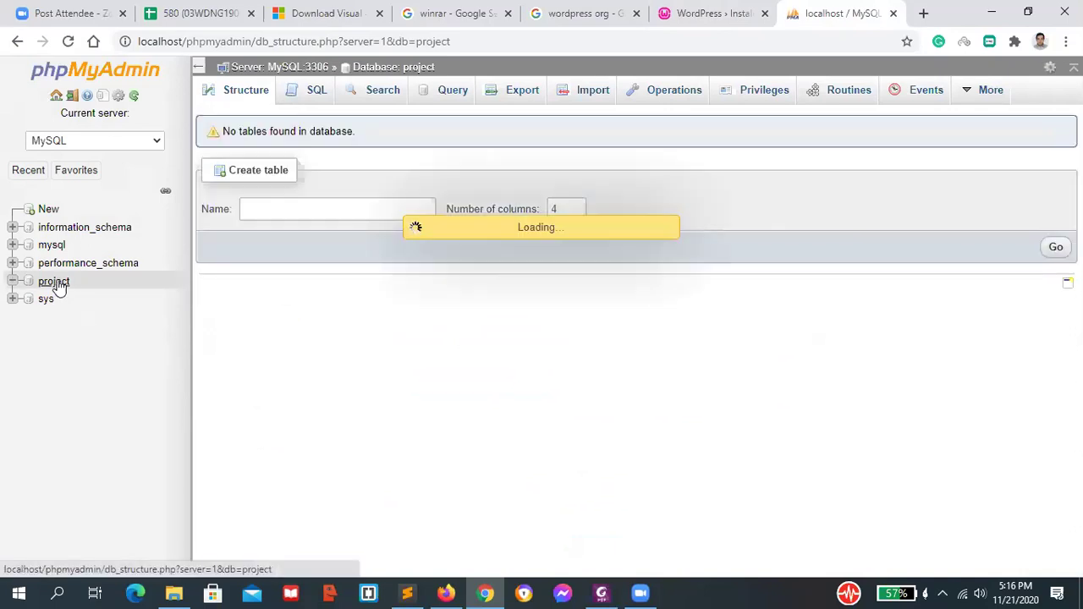
{"action": "left_click", "coordinate": [703, 10]}
{"action": "scroll", "coordinate": [274, 387], "scroll_direction": "down", "scroll_amount": 2}
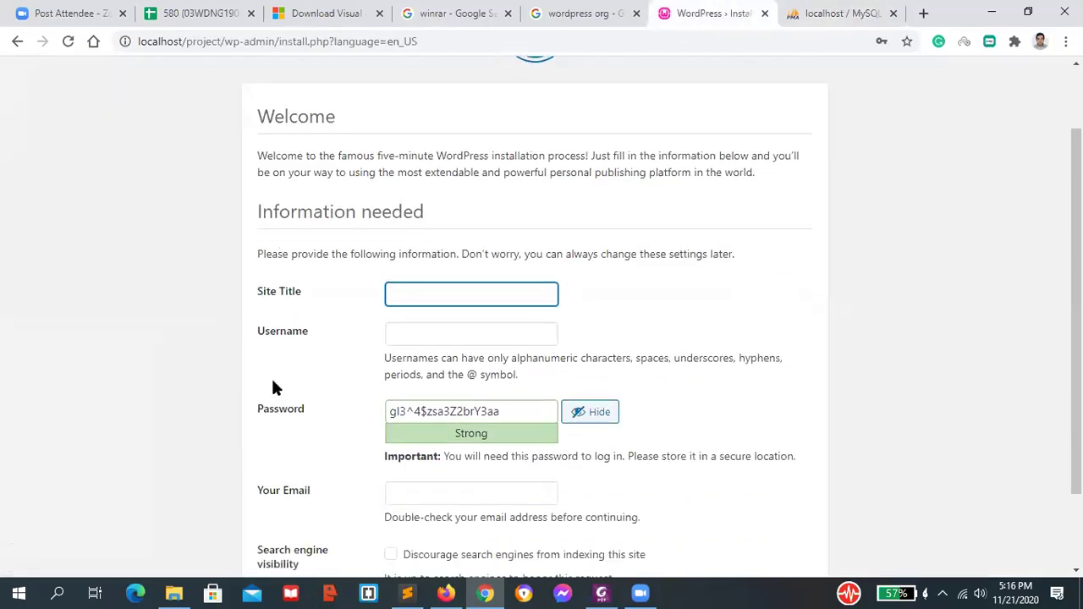
Enter site title 'Our First project' and administrator username 'admin'
{"action": "left_click", "coordinate": [490, 211]}
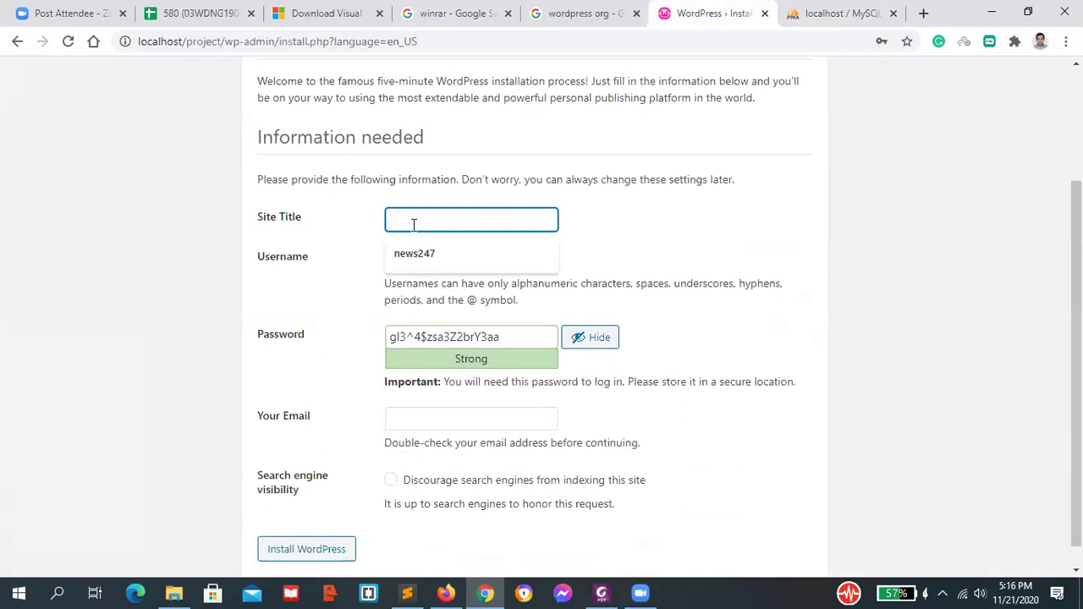
{"action": "type", "text": "Our"}
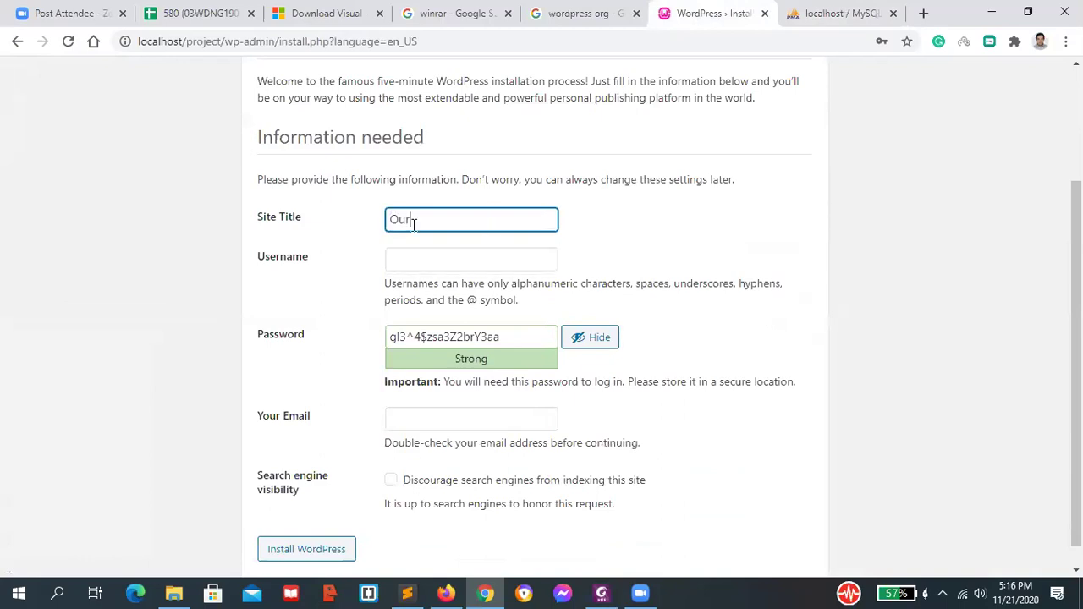
{"action": "type", "text": " First project"}
{"action": "left_click", "coordinate": [411, 259]}
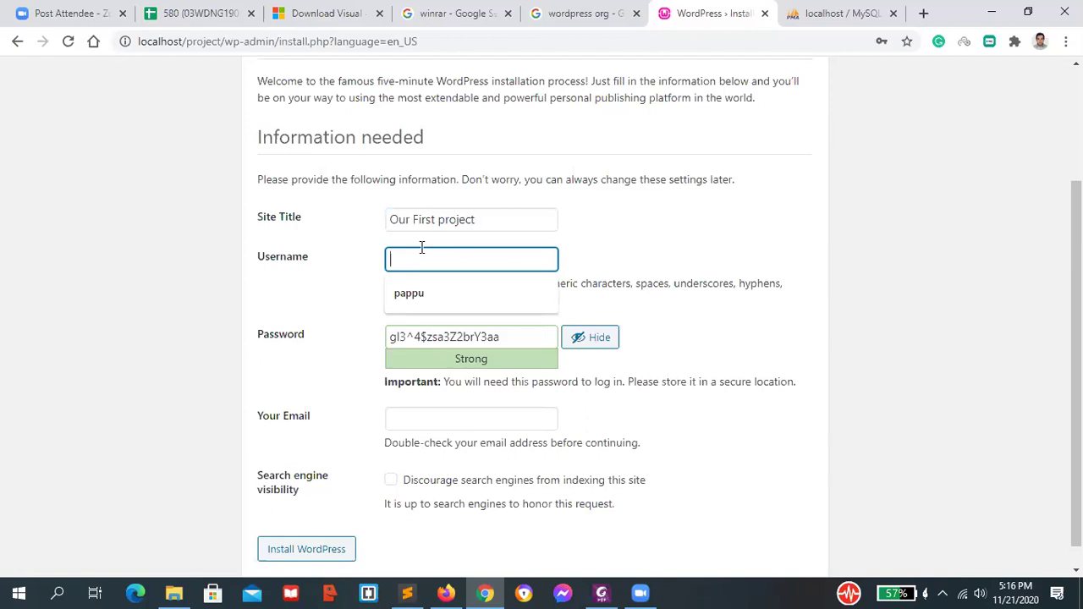
{"action": "type", "text": "admin"}
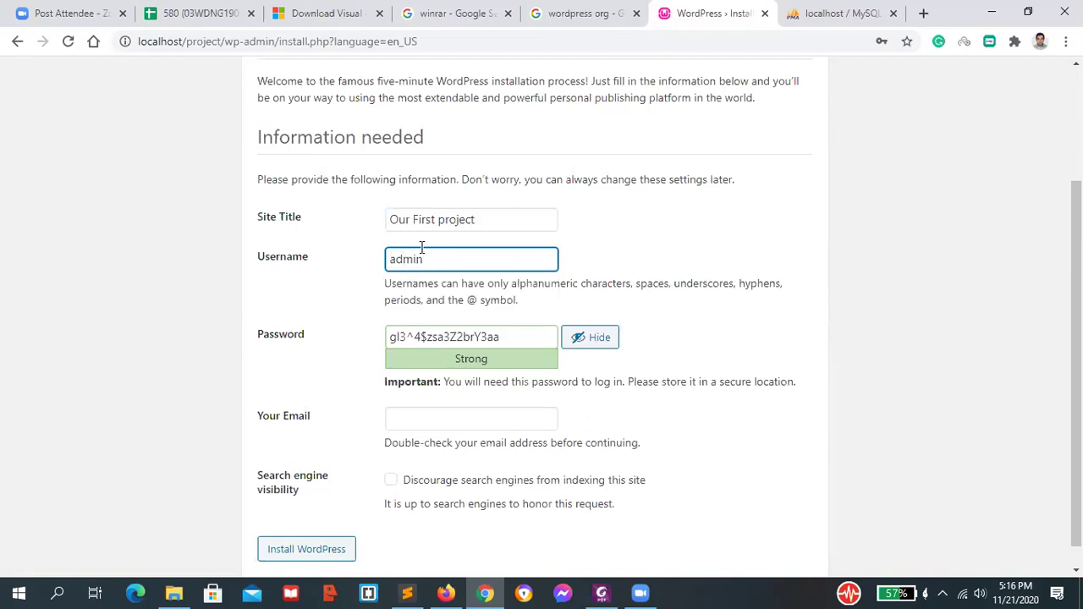
Replace the generated password with a weak one, confirm it, and fill in the admin e-mail
{"action": "left_click", "coordinate": [298, 337]}
{"action": "left_click_drag", "start_coordinate": [532, 336], "coordinate": [273, 347]}
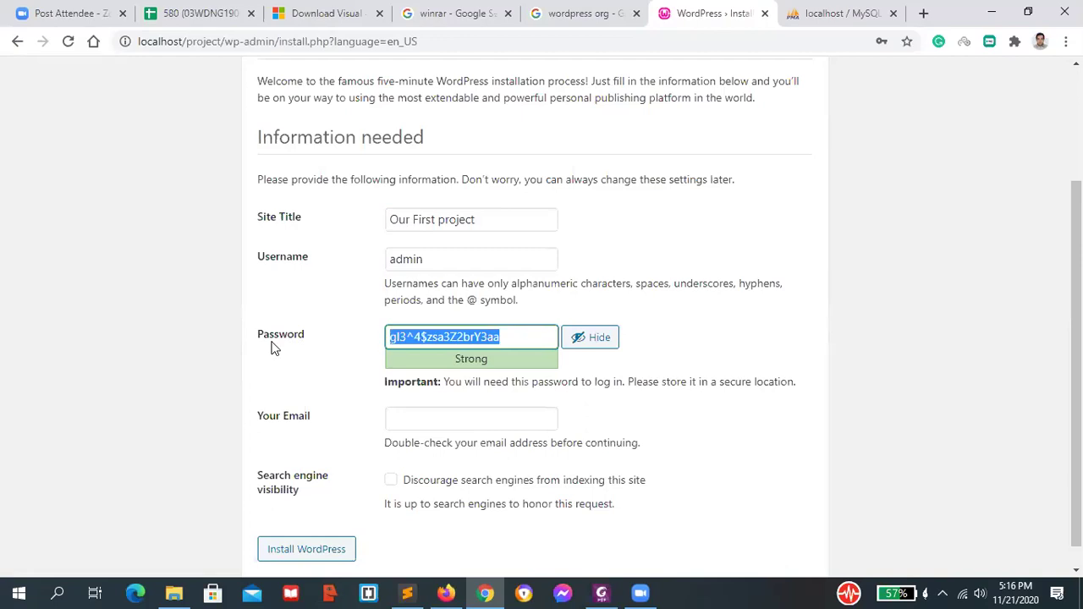
{"action": "left_click", "coordinate": [354, 303]}
{"action": "scroll", "coordinate": [354, 303], "scroll_direction": "down", "scroll_amount": 1}
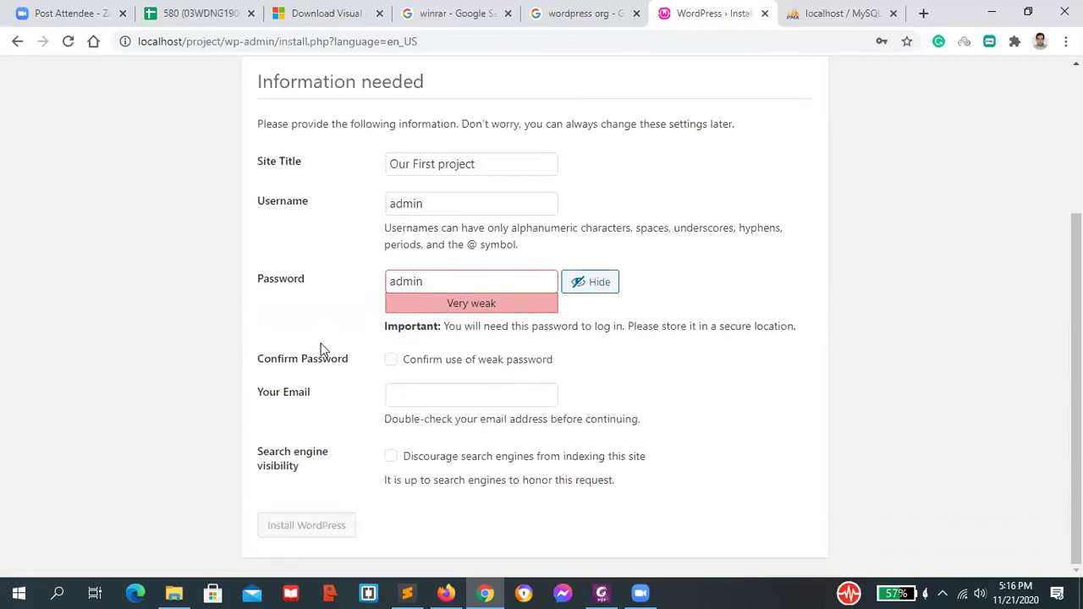
{"action": "left_click", "coordinate": [390, 362]}
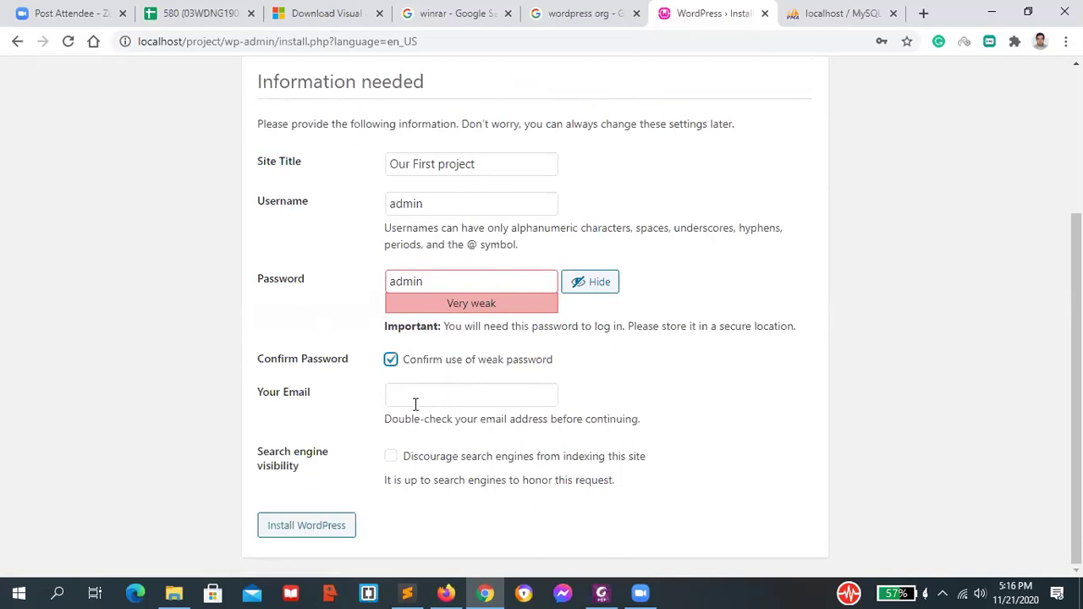
{"action": "left_click", "coordinate": [440, 401]}
{"action": "left_click", "coordinate": [476, 427]}
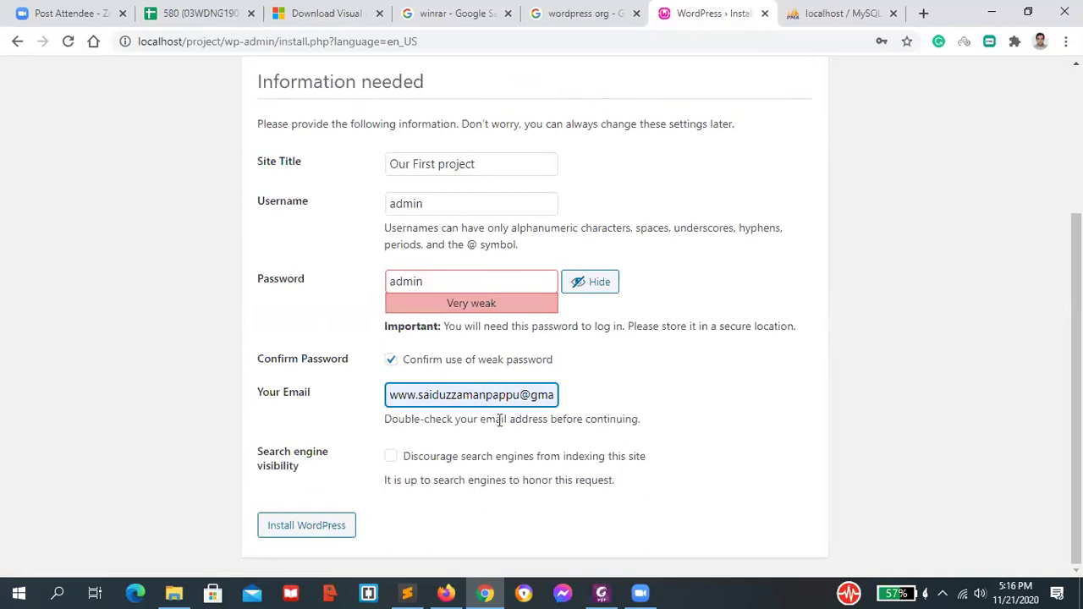
{"action": "double_click", "coordinate": [636, 457]}
{"action": "left_click_drag", "start_coordinate": [595, 466], "coordinate": [403, 459]}
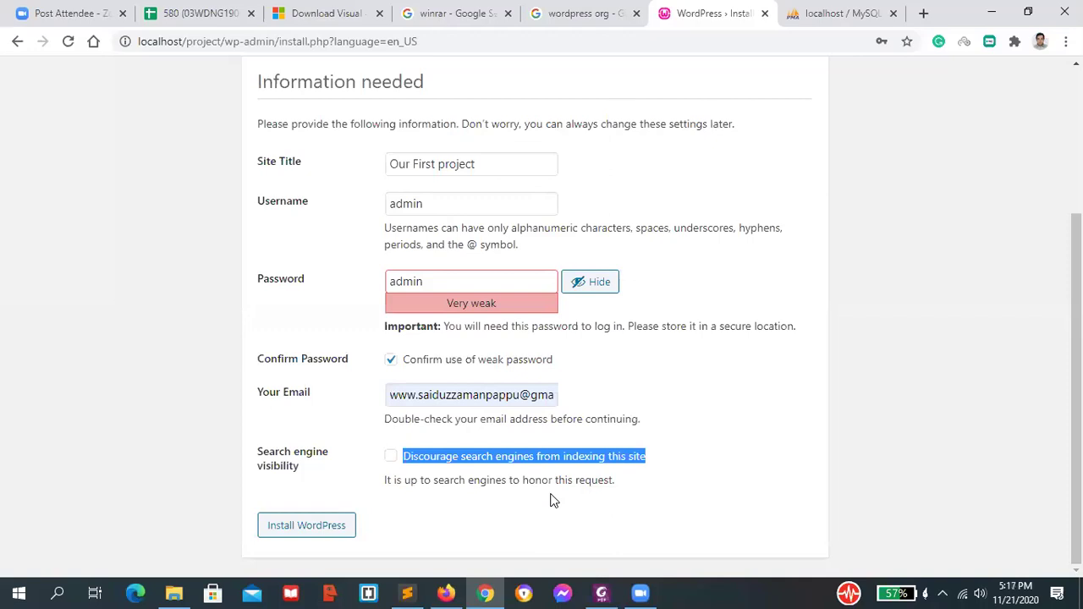
Tick 'Discourage search engines from indexing this site' and run Install WordPress
{"action": "left_click", "coordinate": [527, 499]}
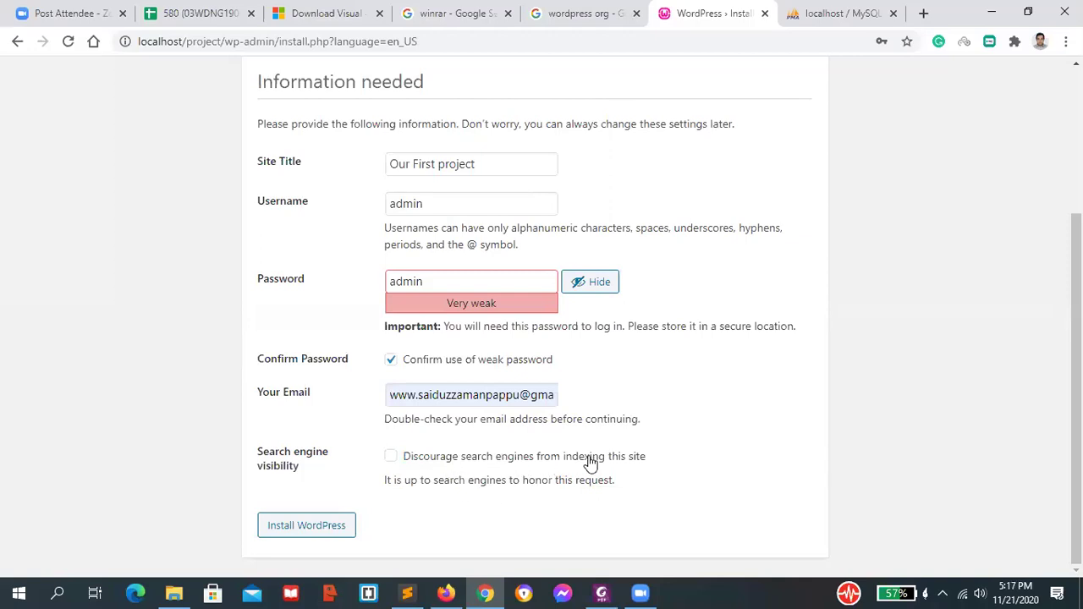
{"action": "left_click_drag", "start_coordinate": [657, 460], "coordinate": [406, 464]}
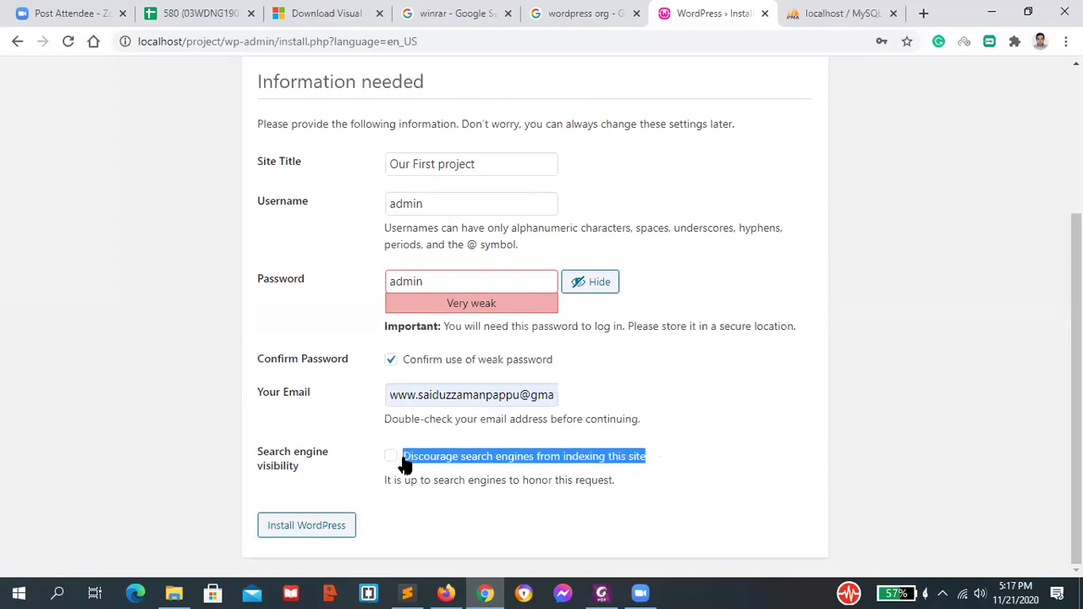
{"action": "left_click", "coordinate": [405, 508]}
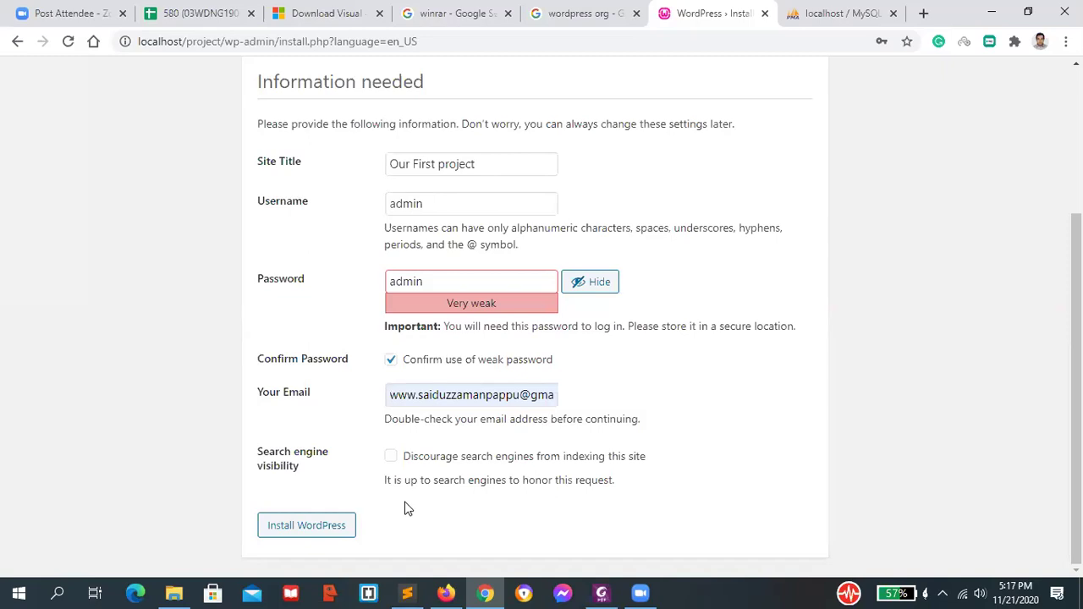
{"action": "left_click", "coordinate": [391, 457]}
{"action": "left_click", "coordinate": [322, 528]}
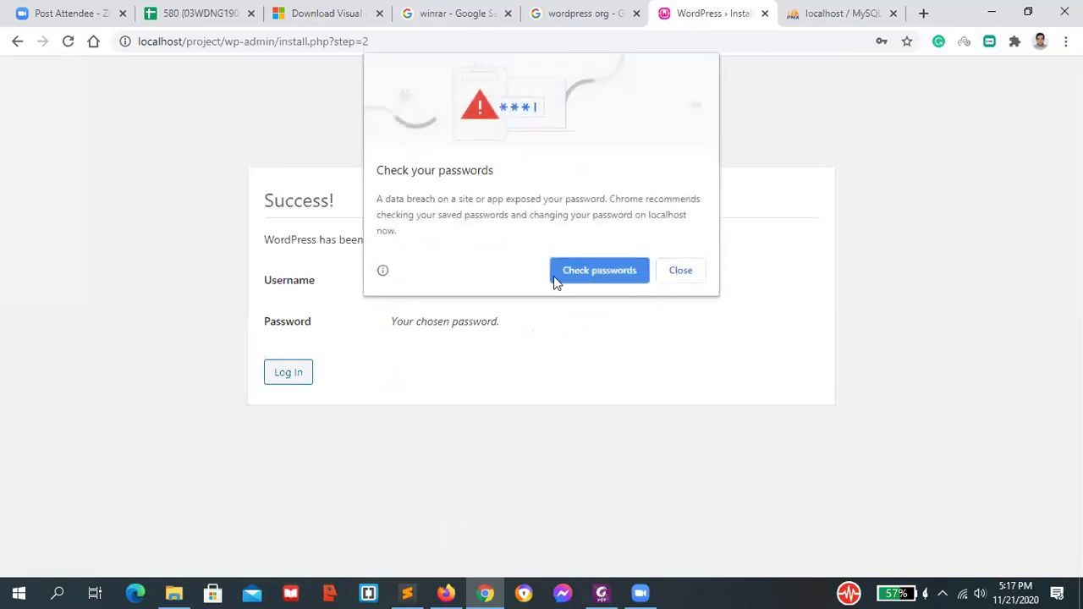
Dismiss the password warning and verify the project database now lists 12 wp_ tables
{"action": "left_click", "coordinate": [678, 270]}
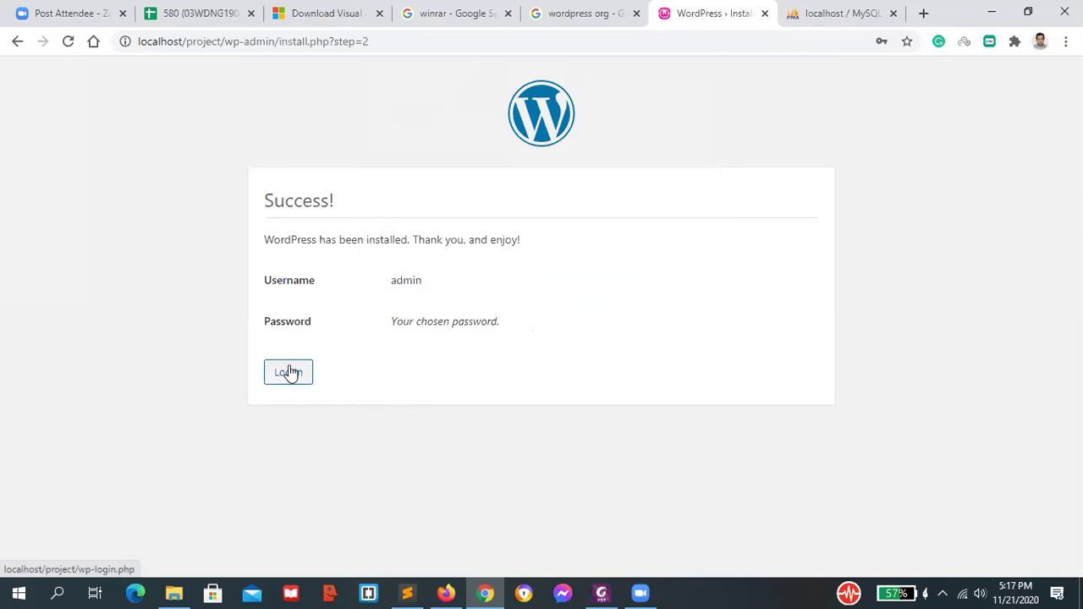
{"action": "left_click", "coordinate": [795, 10]}
{"action": "left_click", "coordinate": [68, 41]}
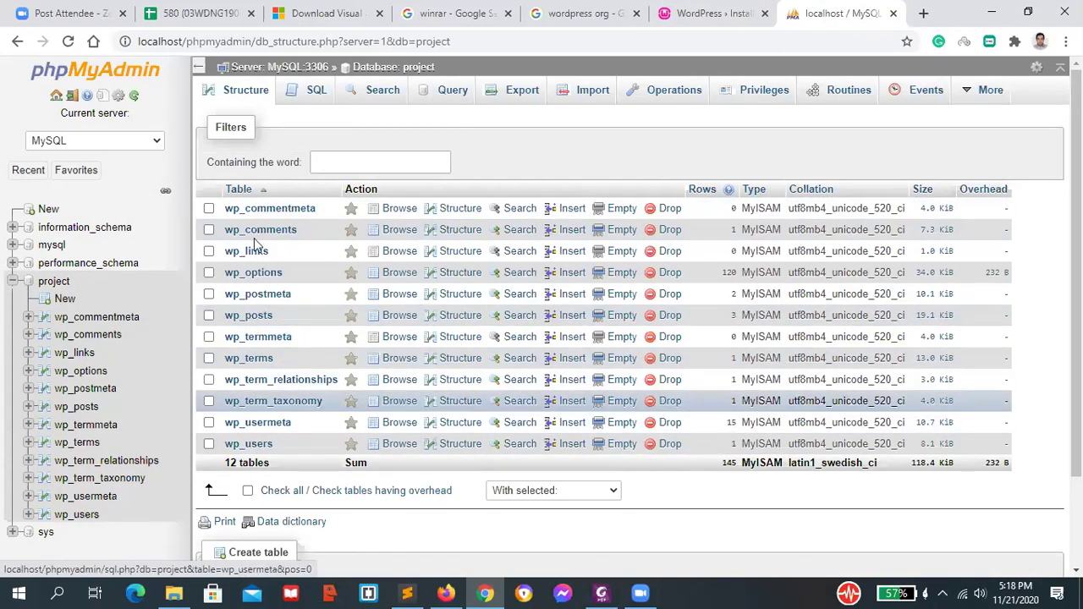
{"action": "left_click", "coordinate": [53, 282]}
{"action": "left_click", "coordinate": [726, 15]}
Log in as admin with the account password and open Visit Site in a new tab
{"action": "left_click", "coordinate": [292, 375]}
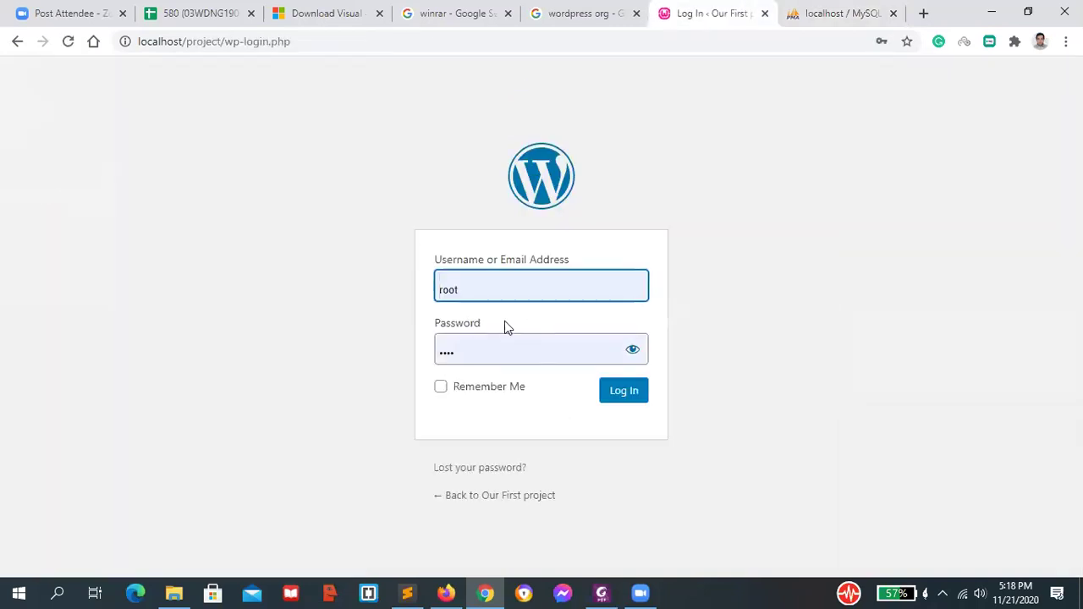
{"action": "type", "text": "admin"}
{"action": "key", "text": "Tab"}
{"action": "type", "text": "admin"}
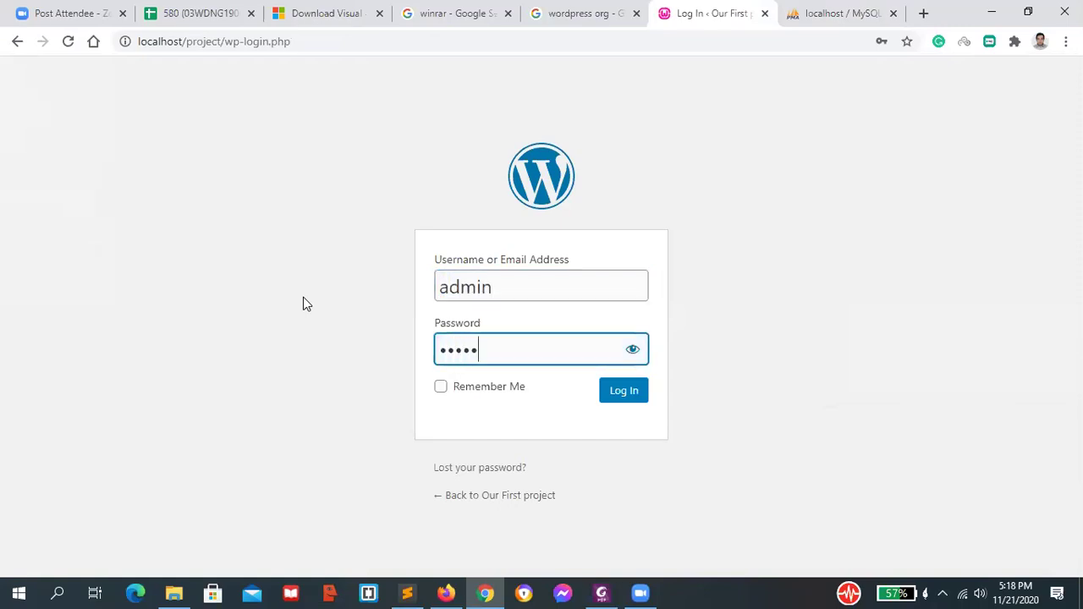
{"action": "key", "text": "Return"}
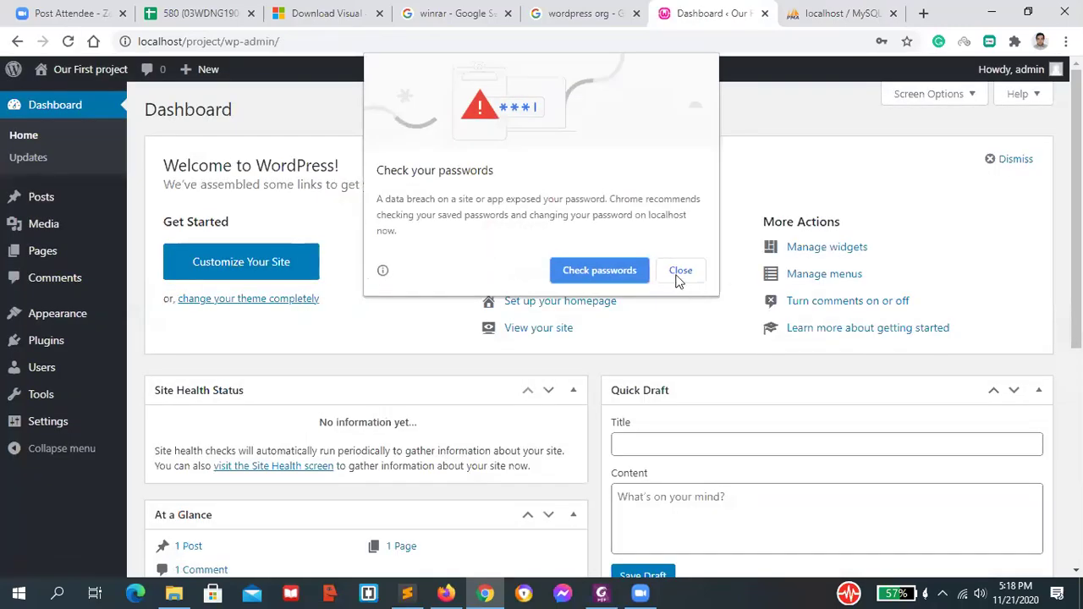
{"action": "left_click", "coordinate": [679, 271]}
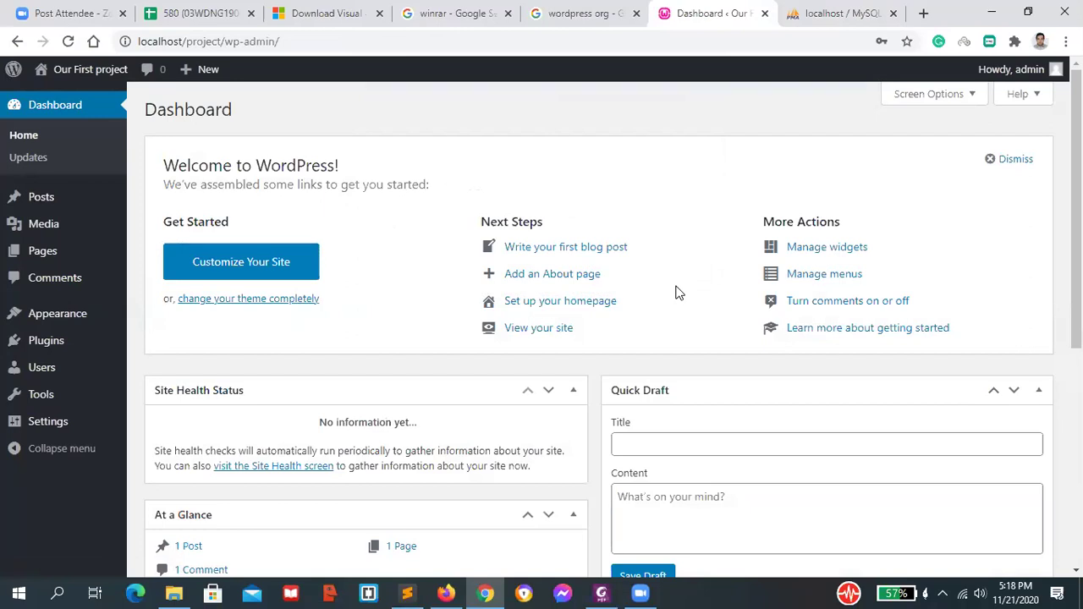
{"action": "mouse_move", "coordinate": [92, 71]}
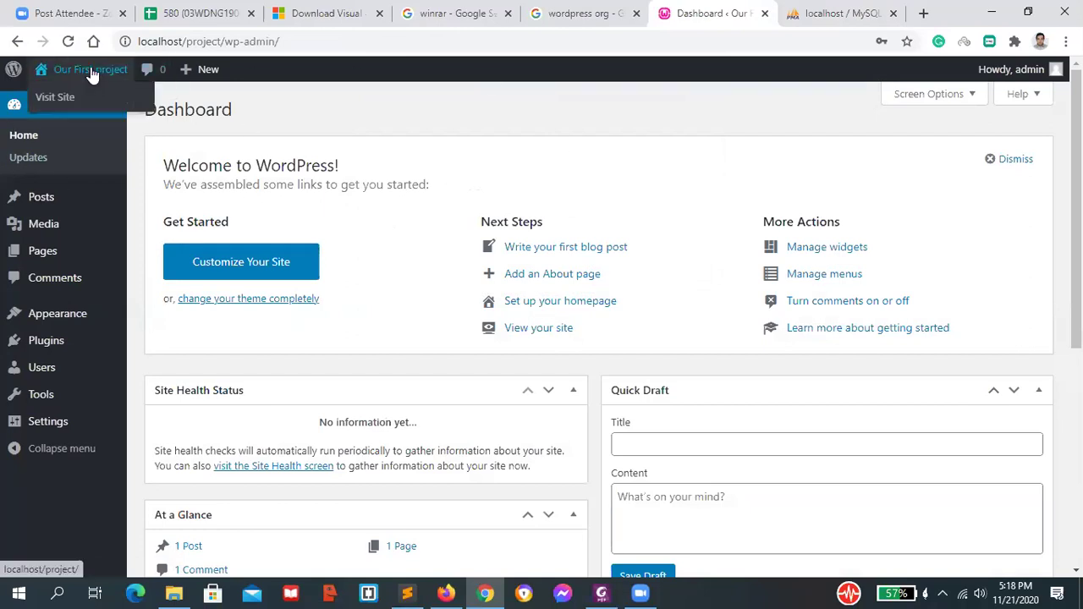
{"action": "middle_click", "coordinate": [67, 102]}
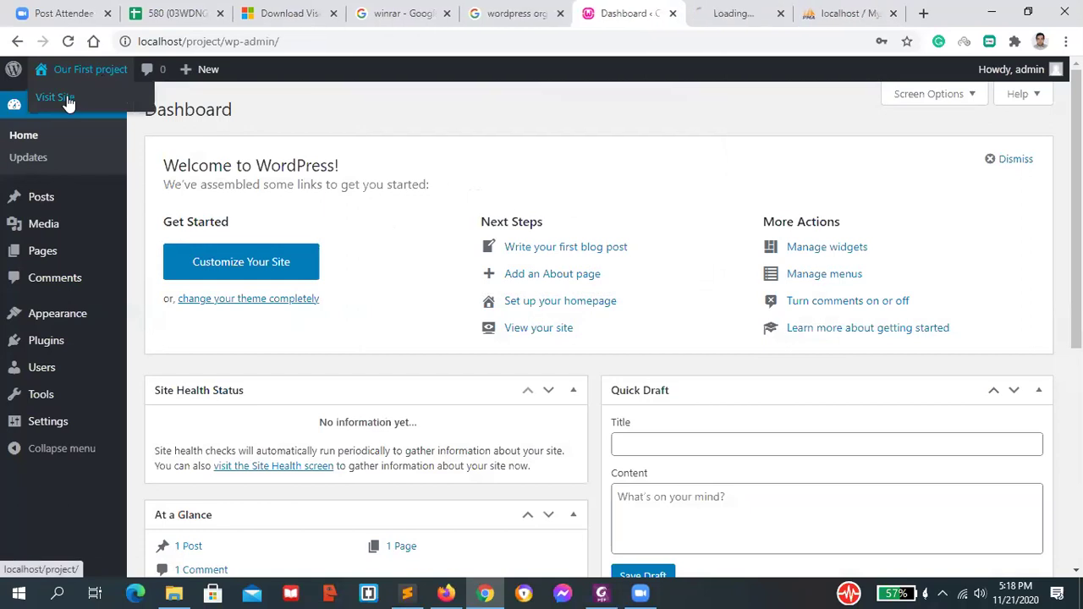
{"action": "left_click", "coordinate": [757, 12]}
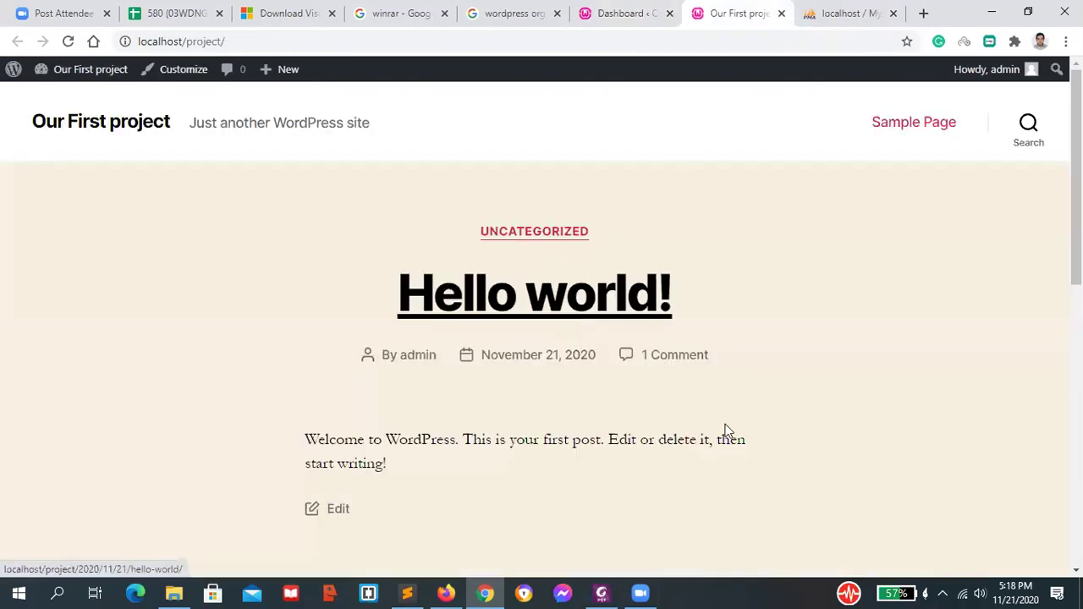
{"action": "scroll", "coordinate": [727, 438], "scroll_direction": "down", "scroll_amount": 10}
{"action": "scroll", "coordinate": [727, 437], "scroll_direction": "up", "scroll_amount": 10}
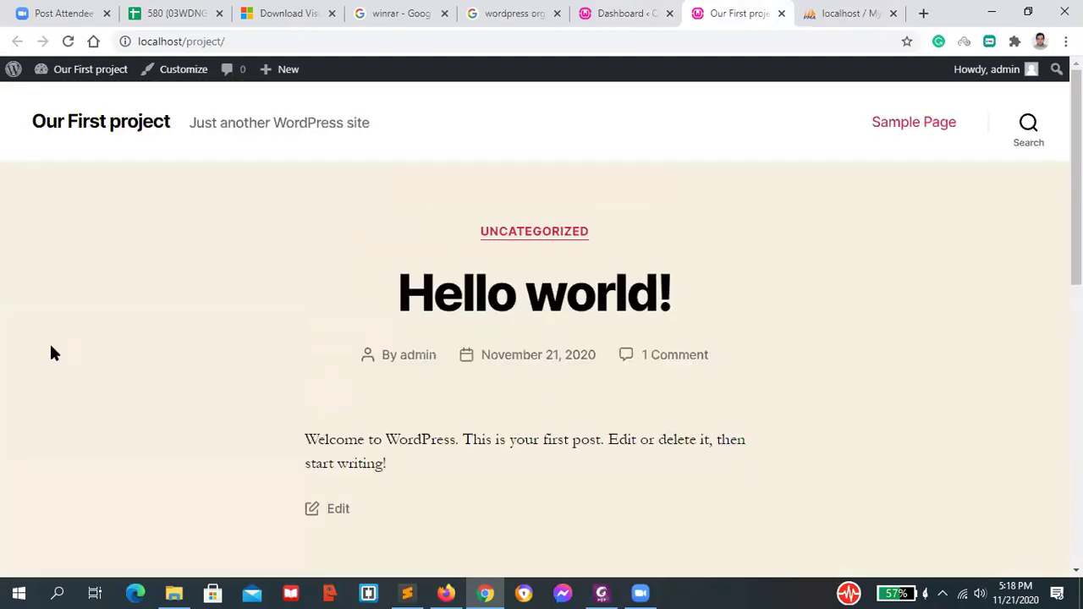
{"action": "scroll", "coordinate": [50, 353], "scroll_direction": "down", "scroll_amount": 8}
{"action": "scroll", "coordinate": [51, 353], "scroll_direction": "up", "scroll_amount": 6}
{"action": "scroll", "coordinate": [51, 354], "scroll_direction": "up", "scroll_amount": 2}
{"action": "left_click", "coordinate": [622, 9]}
{"action": "mouse_move", "coordinate": [64, 252]}
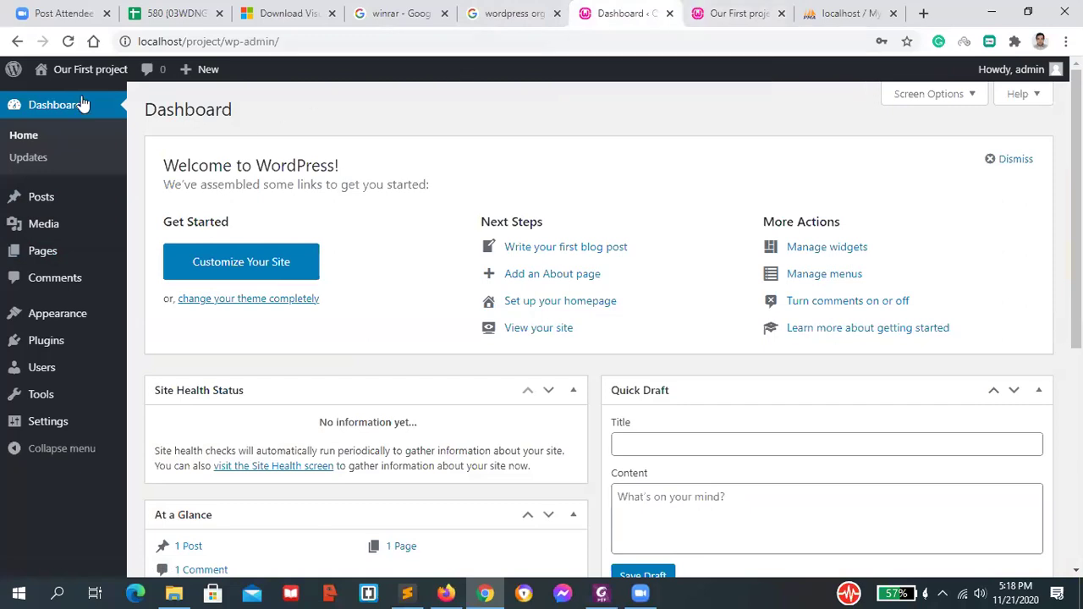
{"action": "left_click", "coordinate": [731, 14]}
{"action": "left_click_drag", "start_coordinate": [353, 305], "coordinate": [723, 320]}
{"action": "left_click", "coordinate": [723, 318]}
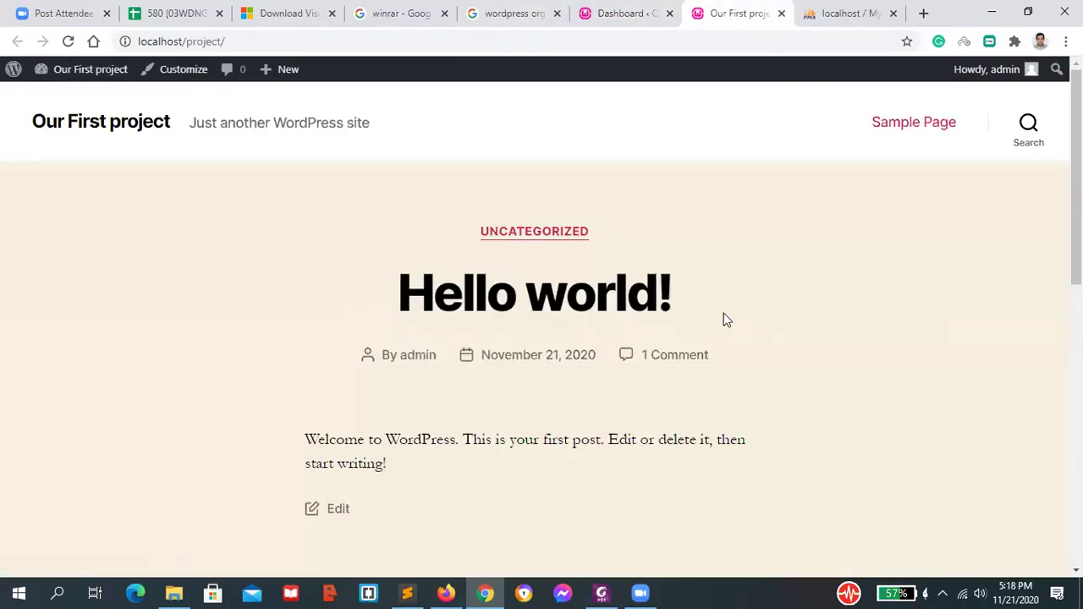
{"action": "left_click_drag", "start_coordinate": [358, 304], "coordinate": [699, 304]}
{"action": "right_click", "coordinate": [523, 296]}
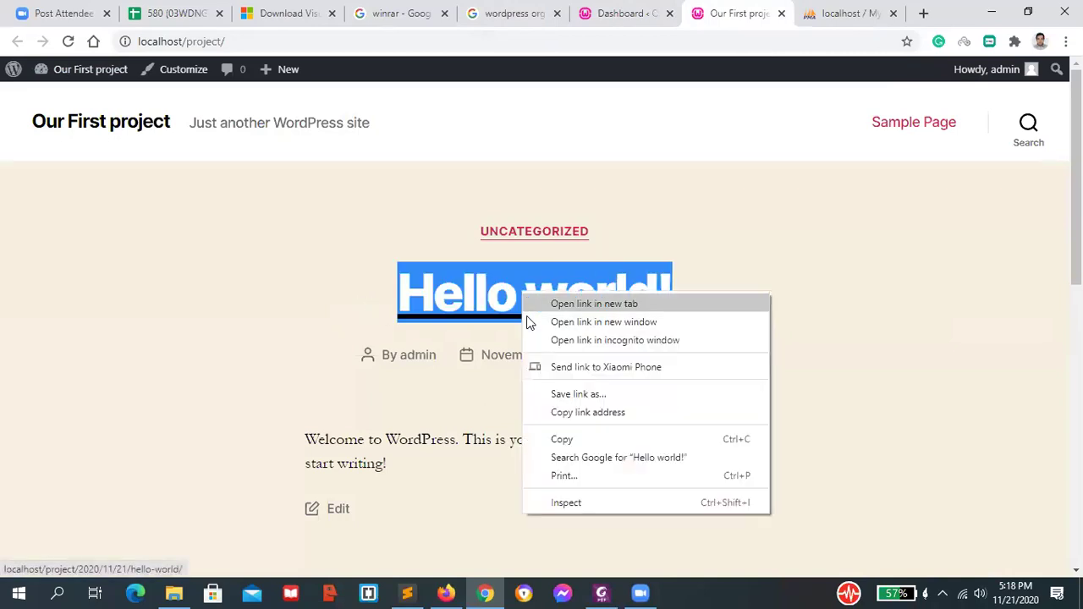
{"action": "left_click", "coordinate": [581, 500]}
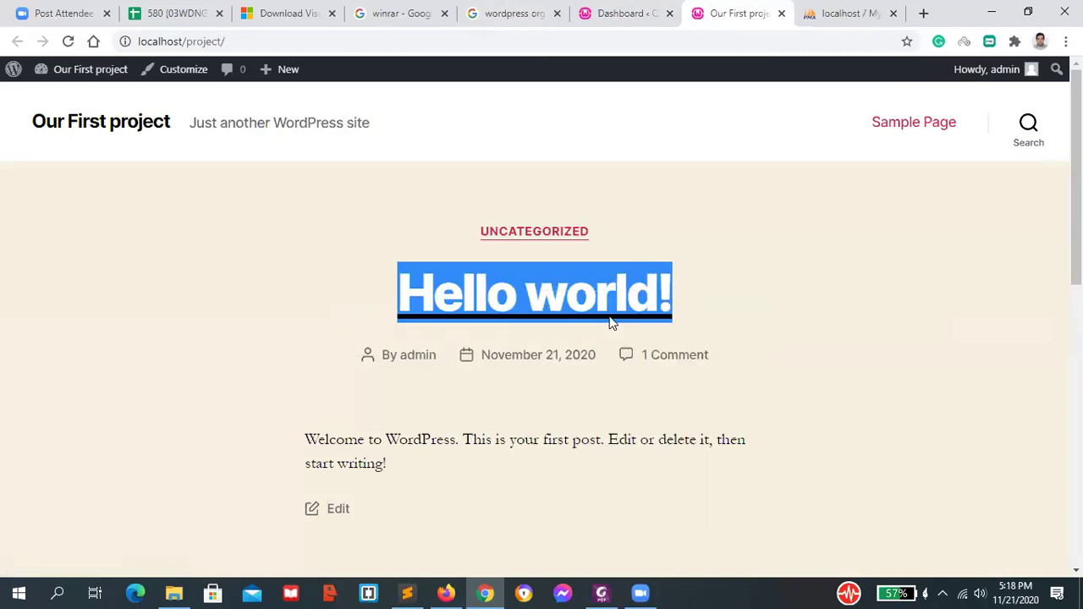
{"action": "key", "text": "F12"}
{"action": "left_click", "coordinate": [633, 231]}
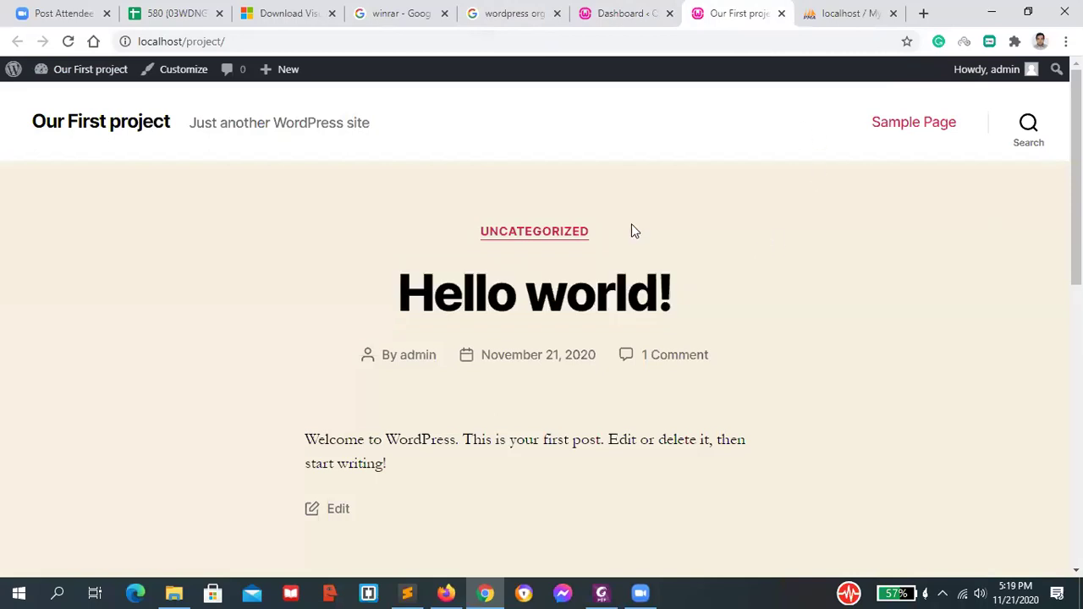
{"action": "left_click_drag", "start_coordinate": [275, 269], "coordinate": [817, 306]}
{"action": "left_click", "coordinate": [818, 307]}
{"action": "left_click", "coordinate": [639, 12]}
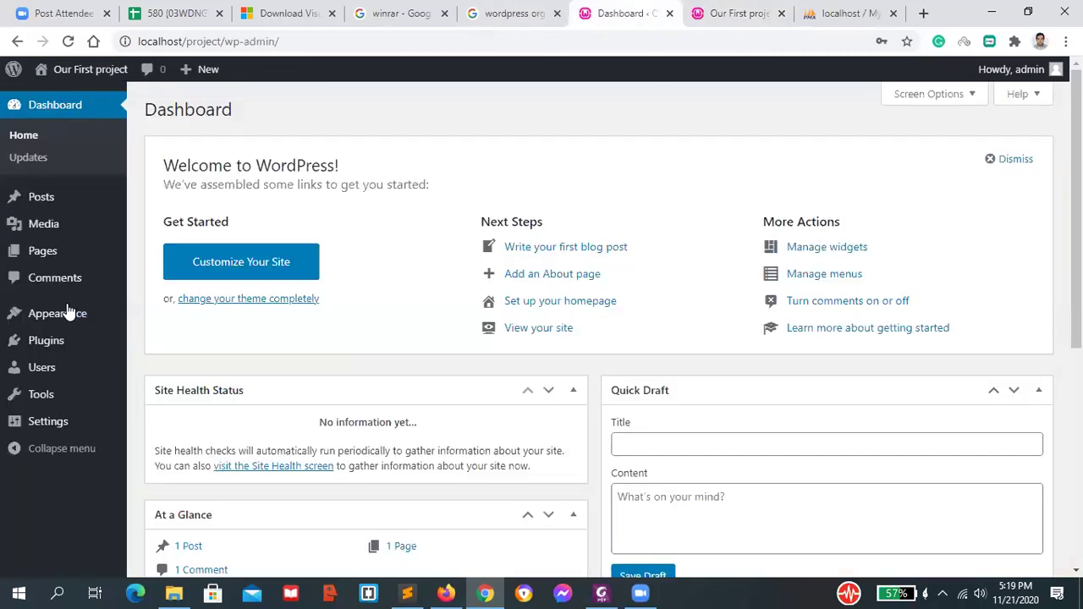
Change the Hello world! post's title to 'Hello project' and update it
{"action": "left_click", "coordinate": [39, 198]}
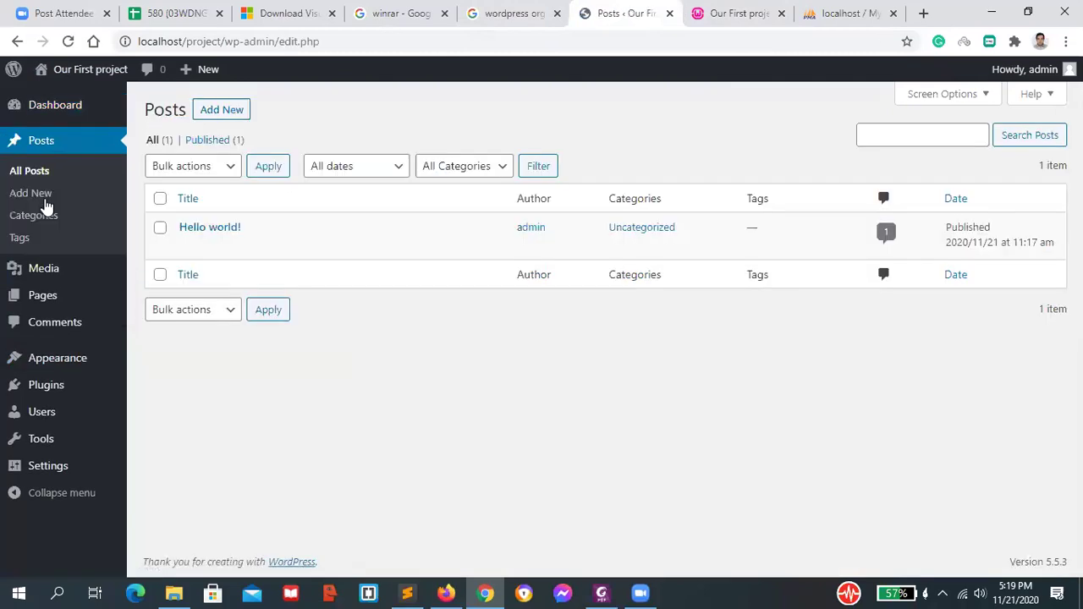
{"action": "left_click", "coordinate": [218, 230]}
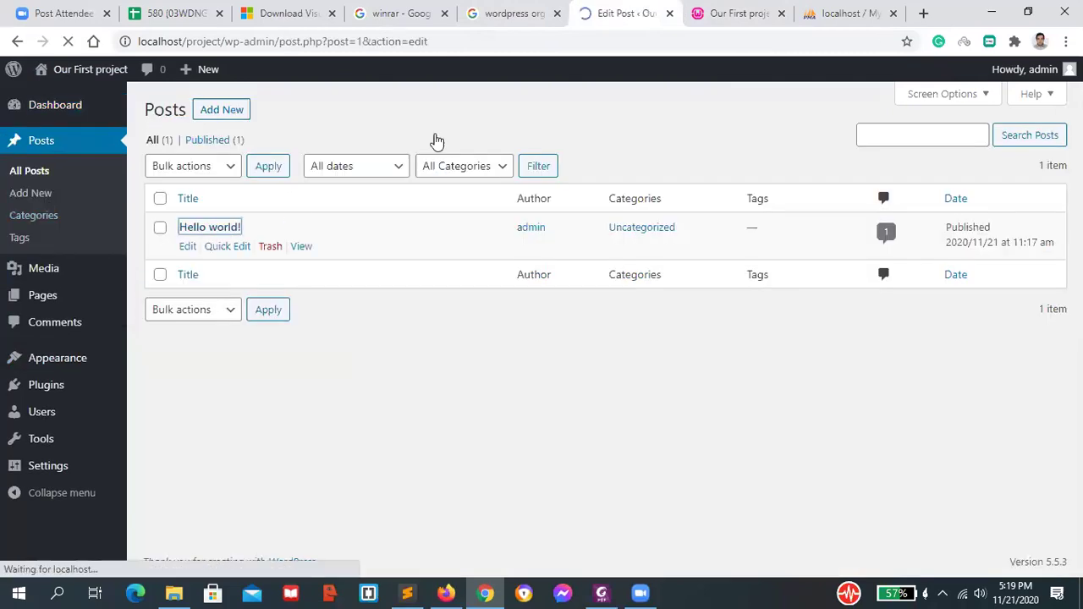
{"action": "left_click", "coordinate": [738, 7]}
{"action": "left_click", "coordinate": [584, 10]}
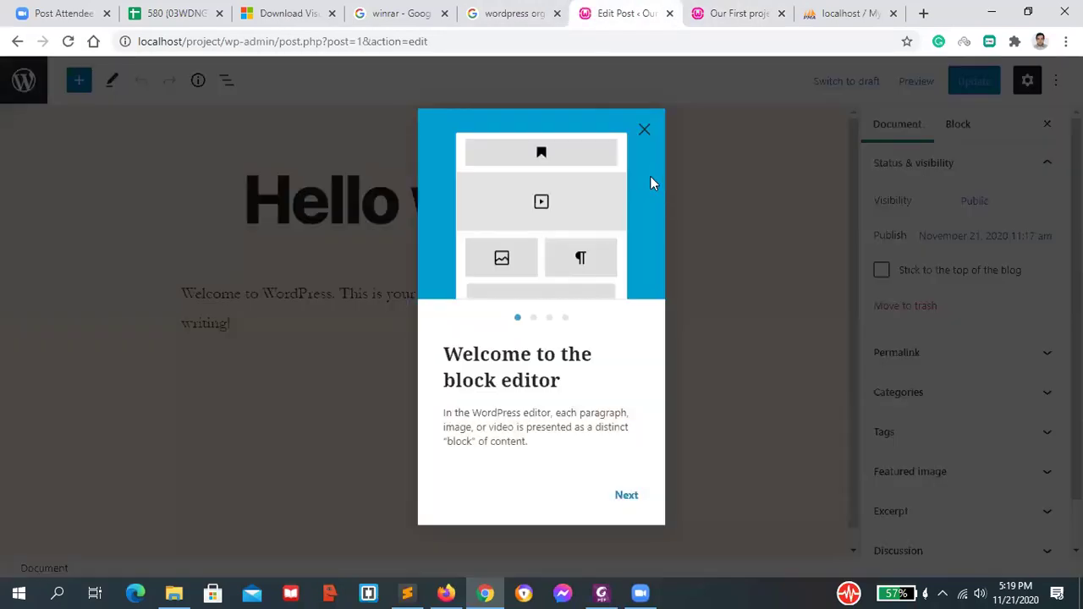
{"action": "left_click", "coordinate": [627, 498]}
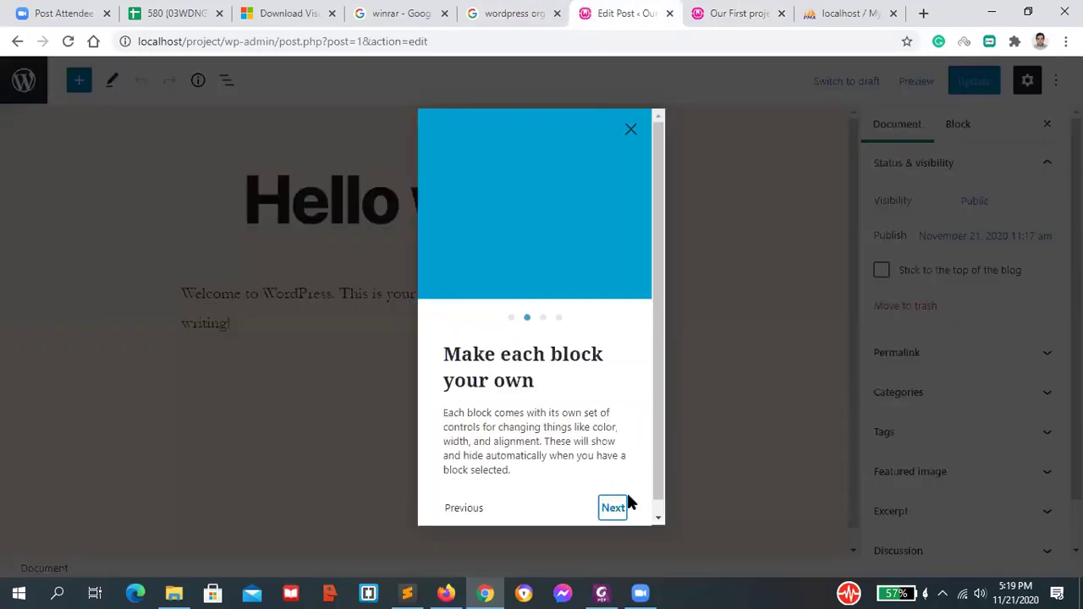
{"action": "left_click", "coordinate": [633, 133]}
{"action": "left_click", "coordinate": [653, 237]}
{"action": "key", "text": "BackSpace"}
{"action": "key", "text": "BackSpace"}
{"action": "key", "text": "BackSpace"}
{"action": "key", "text": "BackSpace"}
{"action": "key", "text": "BackSpace"}
{"action": "key", "text": "BackSpace"}
{"action": "key", "text": "BackSpace"}
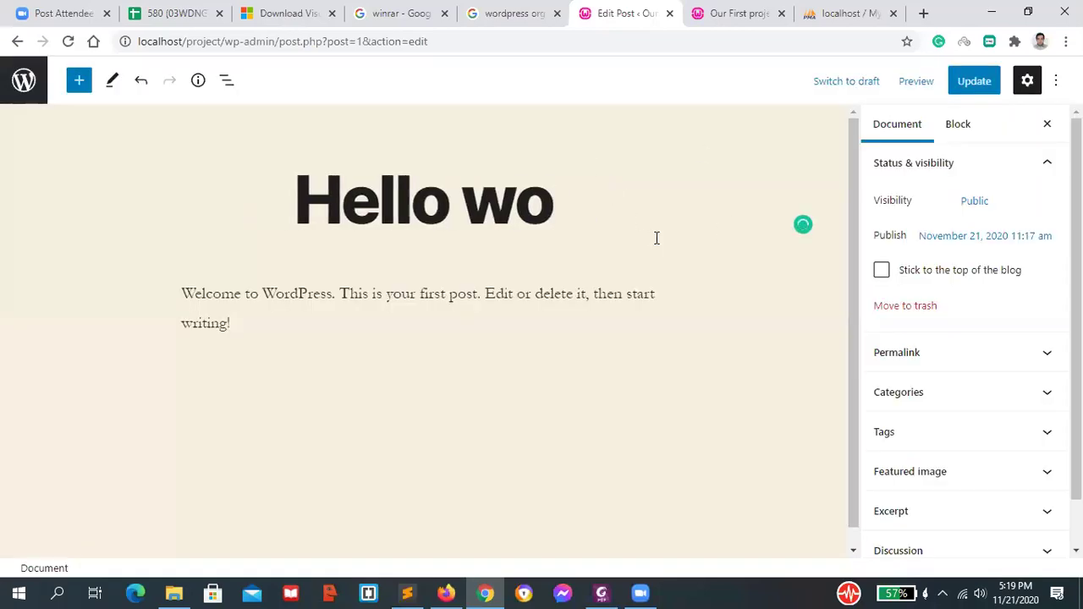
{"action": "type", "text": "project"}
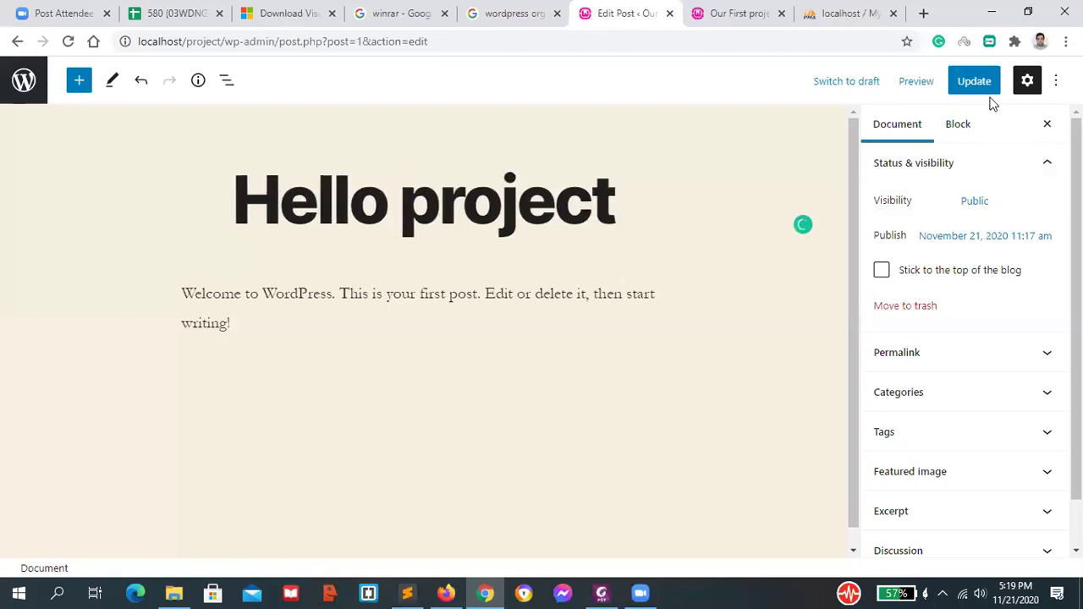
{"action": "left_click", "coordinate": [977, 88]}
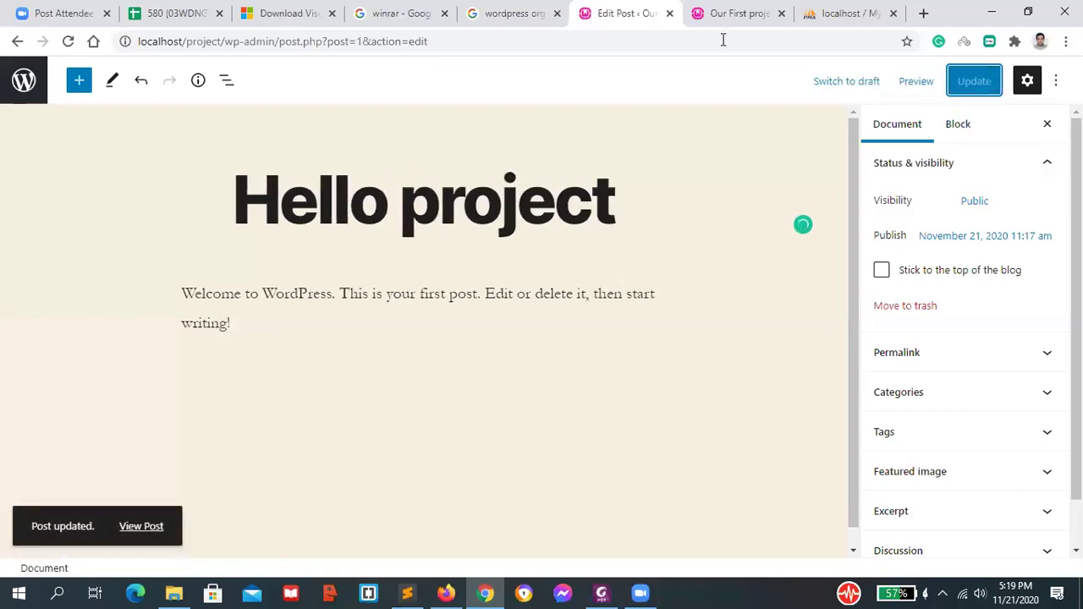
Reload the front page to confirm it now shows 'Hello project'
{"action": "left_click", "coordinate": [737, 14]}
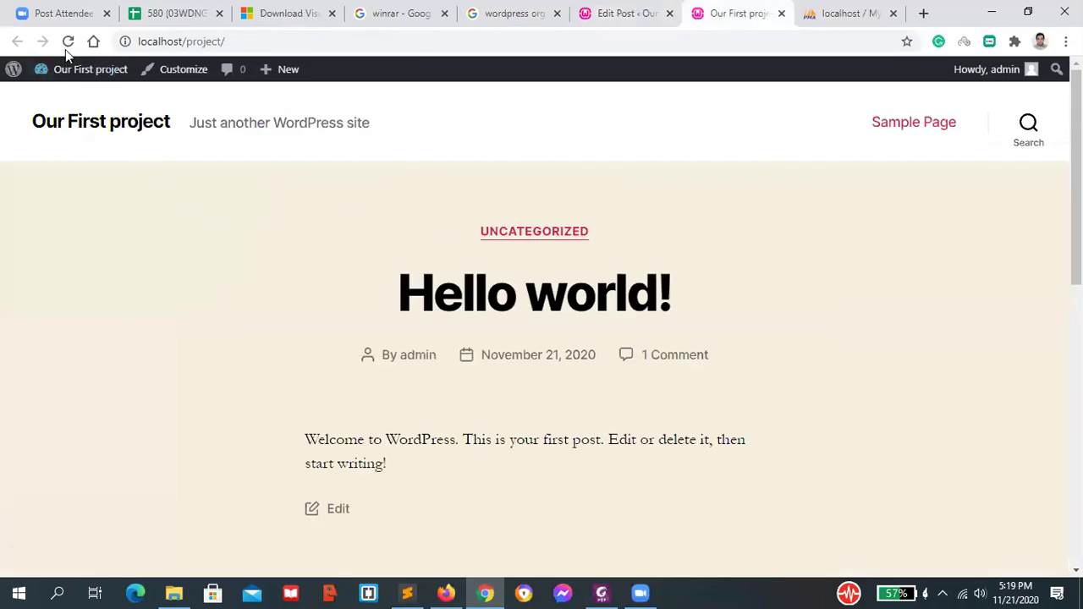
{"action": "left_click", "coordinate": [640, 12]}
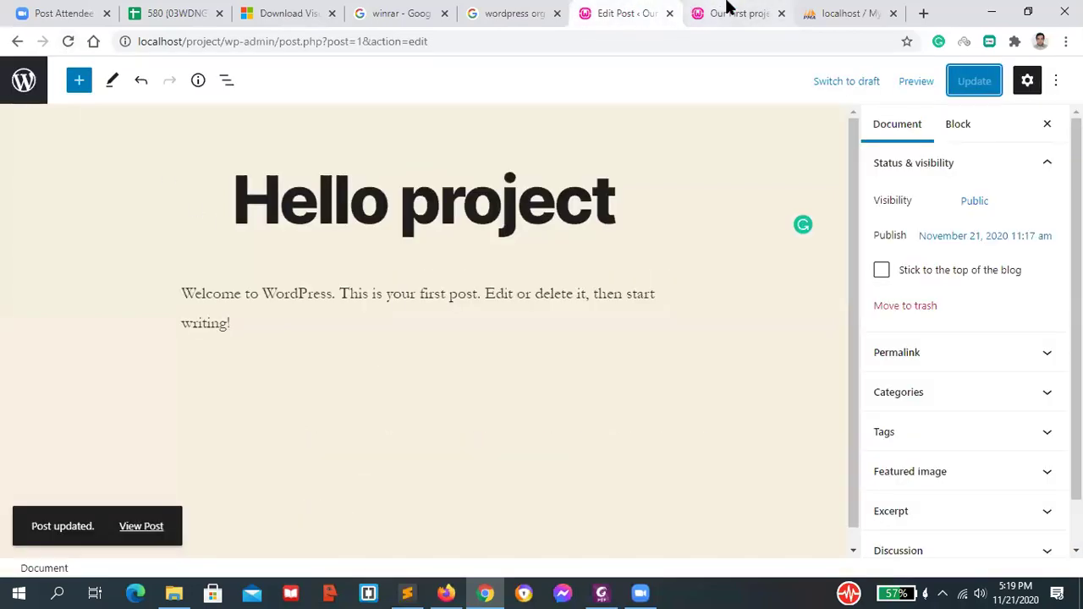
{"action": "left_click", "coordinate": [728, 11]}
{"action": "left_click", "coordinate": [67, 41]}
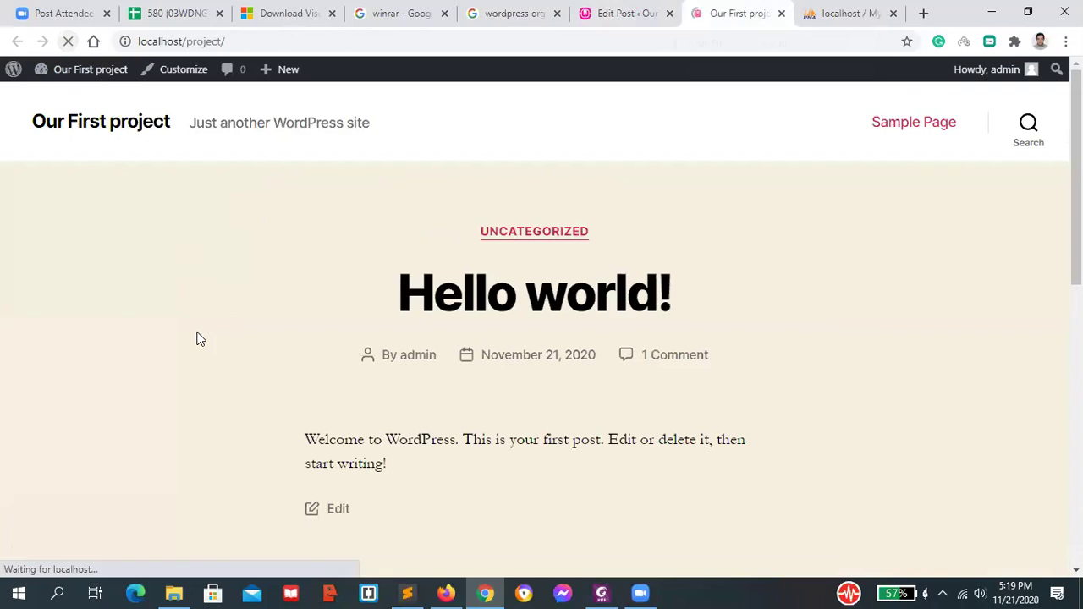
{"action": "left_click_drag", "start_coordinate": [736, 296], "coordinate": [517, 303]}
{"action": "left_click", "coordinate": [621, 12]}
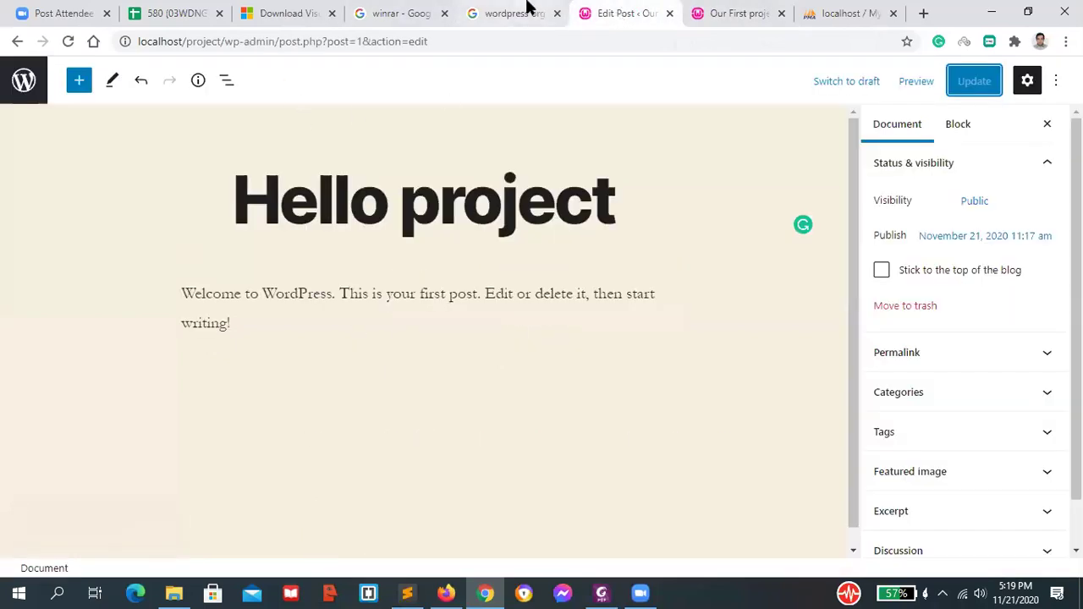
{"action": "left_click", "coordinate": [17, 42]}
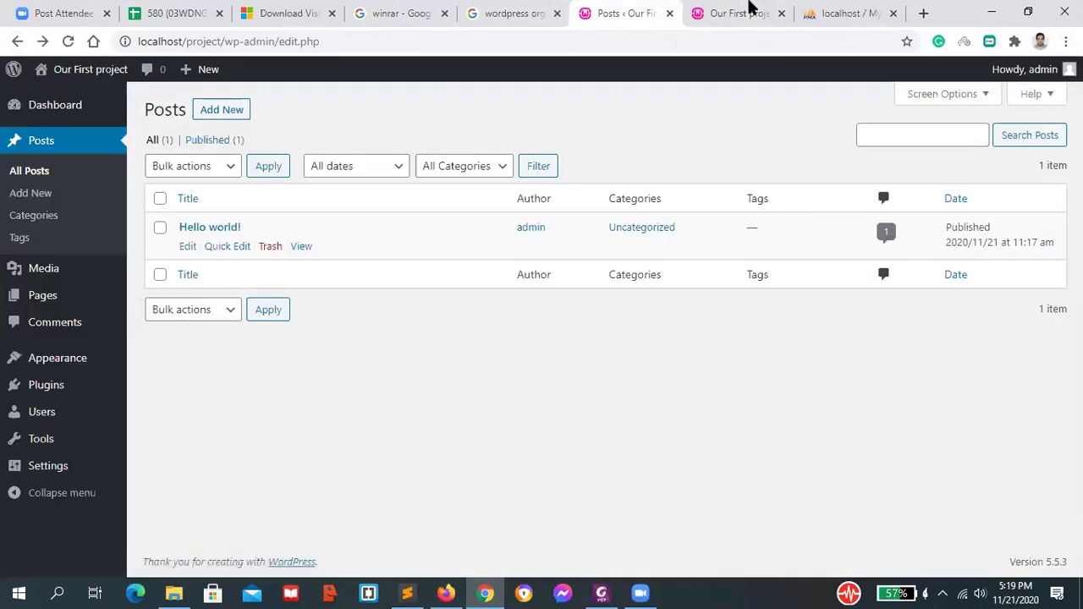
{"action": "left_click", "coordinate": [818, 9]}
{"action": "left_click", "coordinate": [720, 9]}
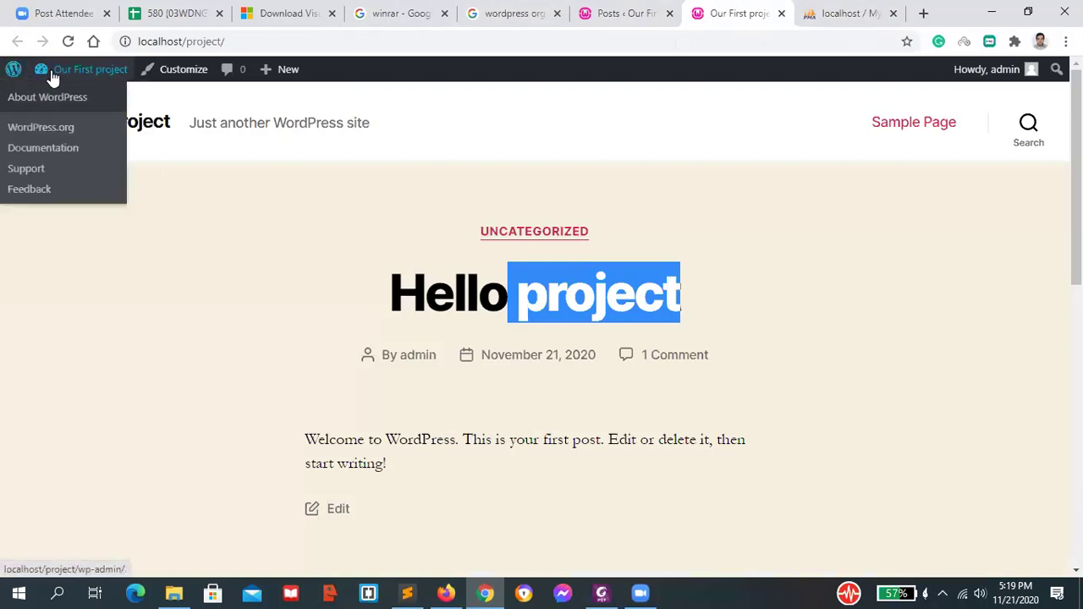
Open phpMyAdmin's server Databases overview and place the cursor in the new database name field
{"action": "left_click", "coordinate": [863, 8]}
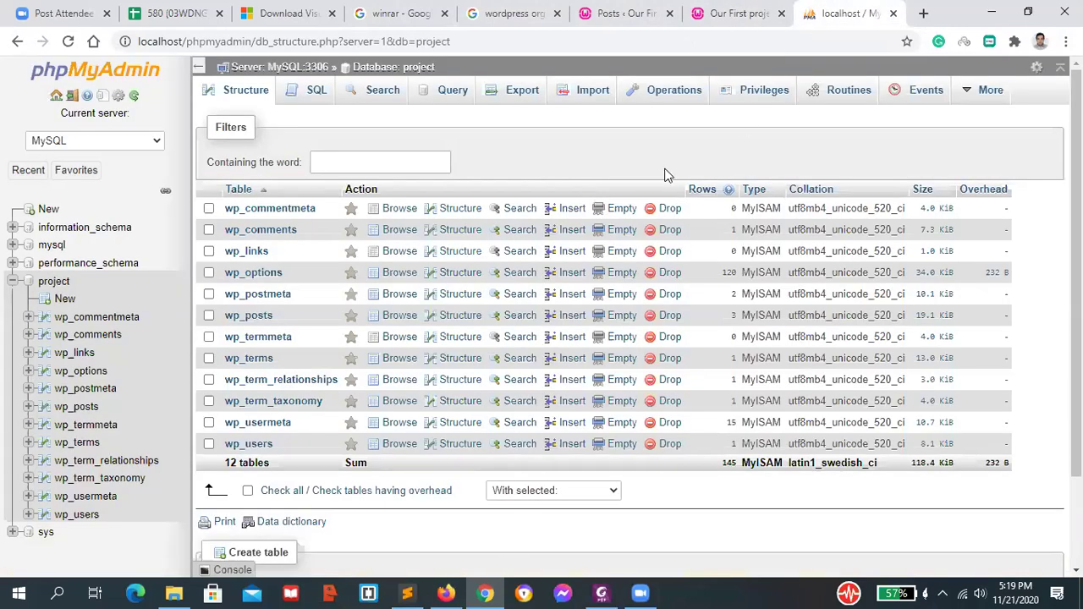
{"action": "left_click", "coordinate": [701, 12]}
{"action": "left_click", "coordinate": [856, 12]}
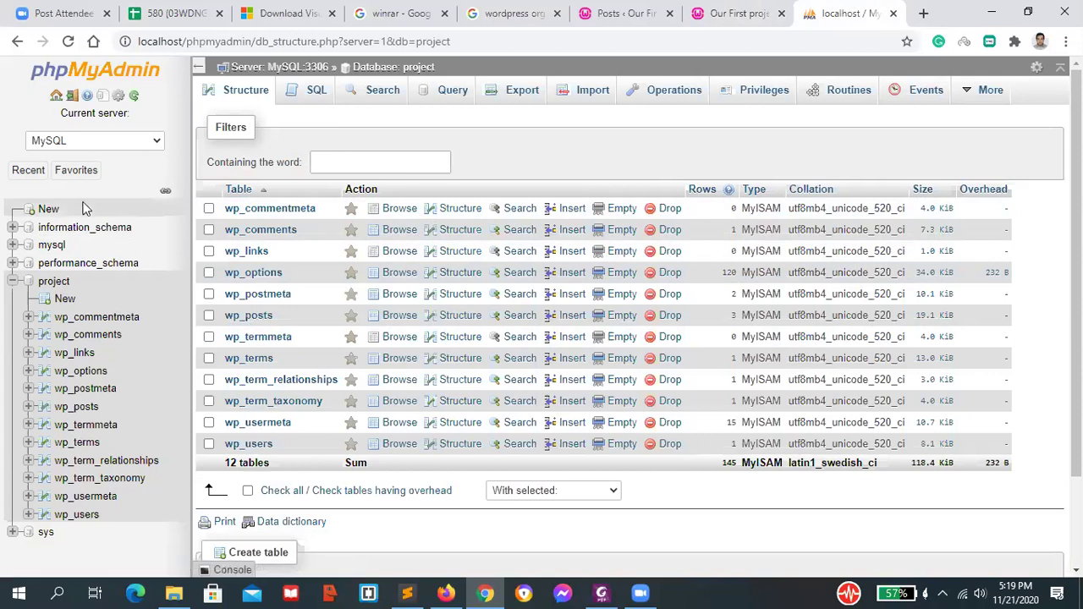
{"action": "left_click", "coordinate": [47, 209]}
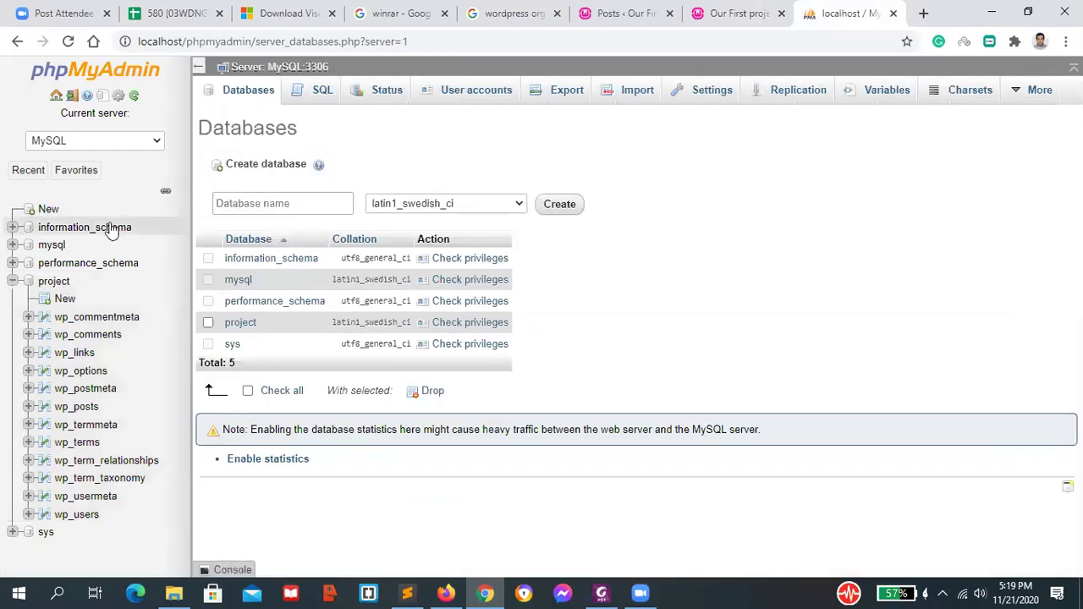
{"action": "left_click", "coordinate": [231, 203]}
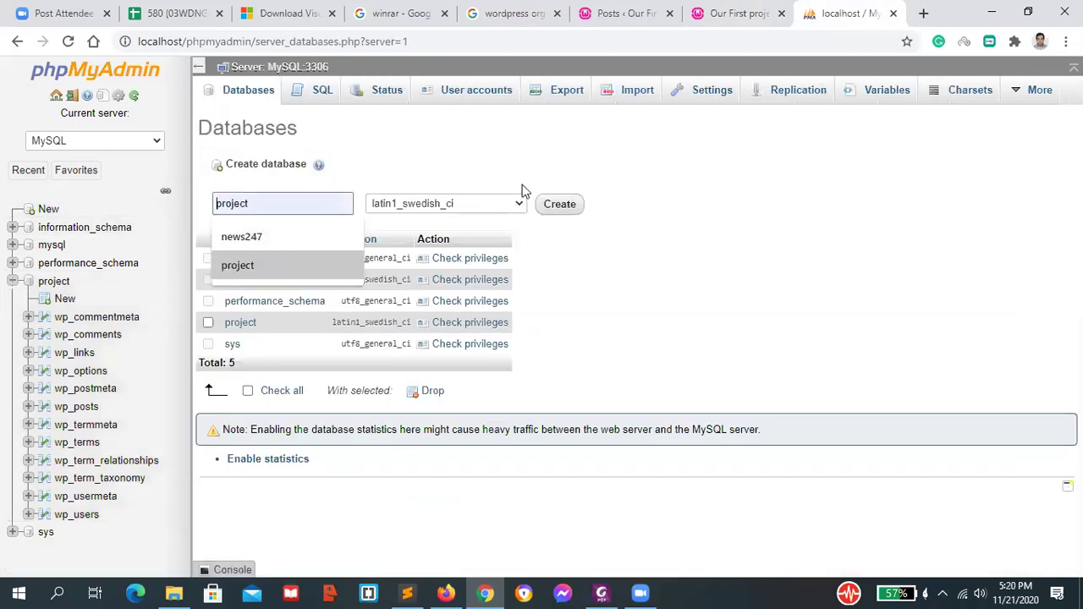
Flip between the WordPress posts admin, the site's front page and phpMyAdmin tabs
{"action": "left_click", "coordinate": [643, 252]}
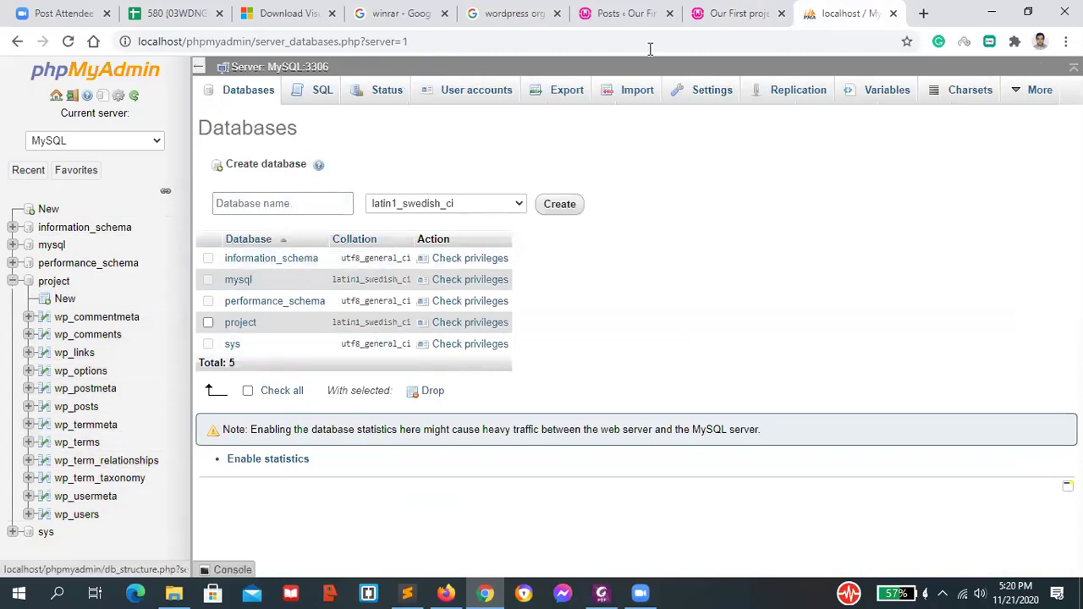
{"action": "left_click", "coordinate": [622, 13]}
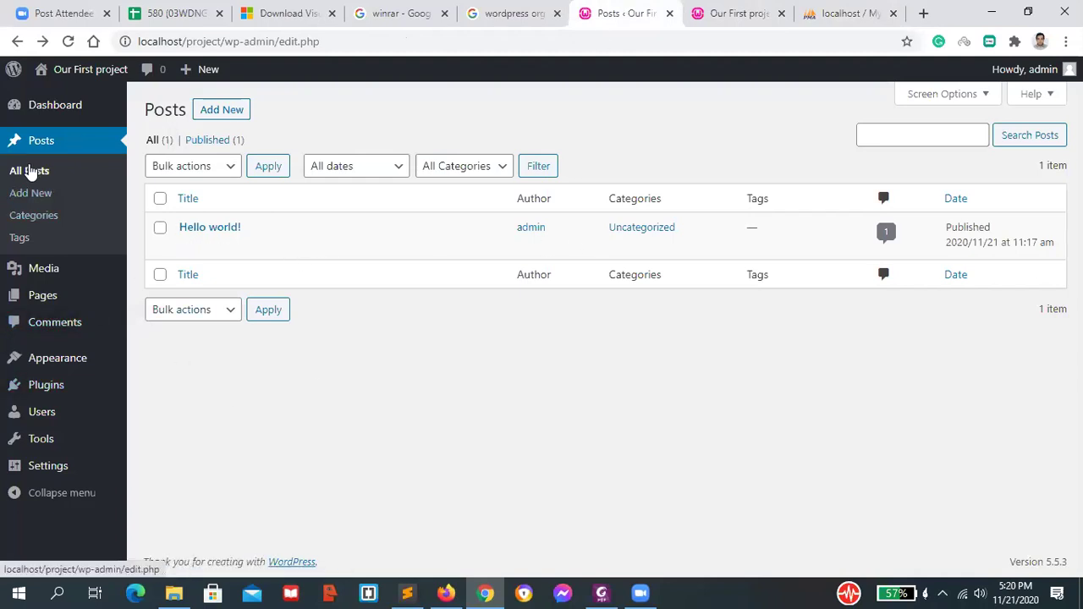
{"action": "left_click", "coordinate": [738, 9]}
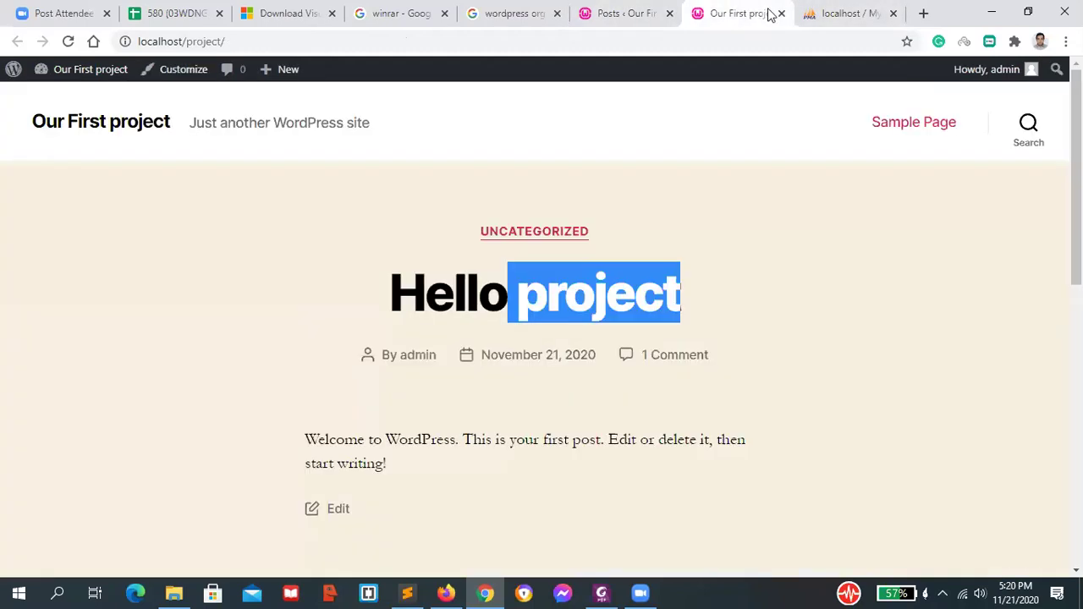
{"action": "left_click", "coordinate": [822, 13]}
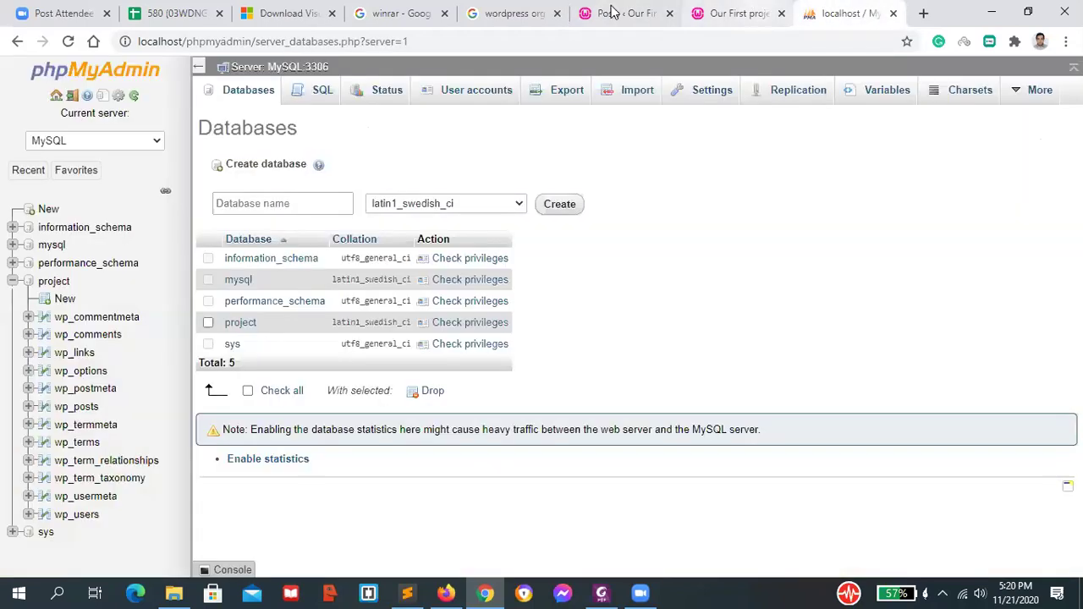
{"action": "left_click", "coordinate": [615, 10]}
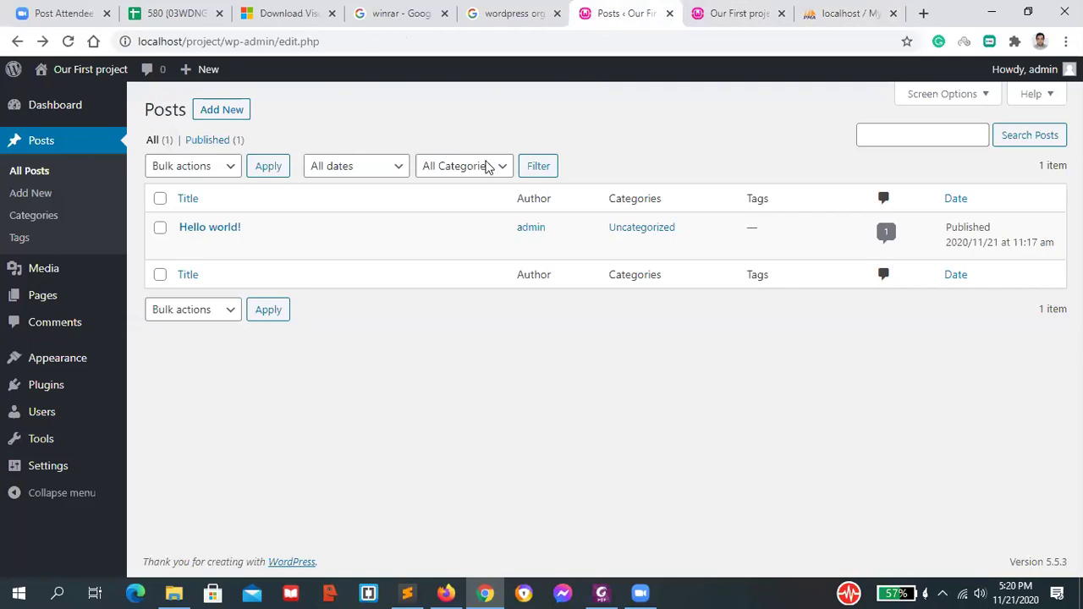
{"action": "left_click", "coordinate": [732, 7]}
{"action": "left_click", "coordinate": [665, 6]}
{"action": "left_click", "coordinate": [748, 6]}
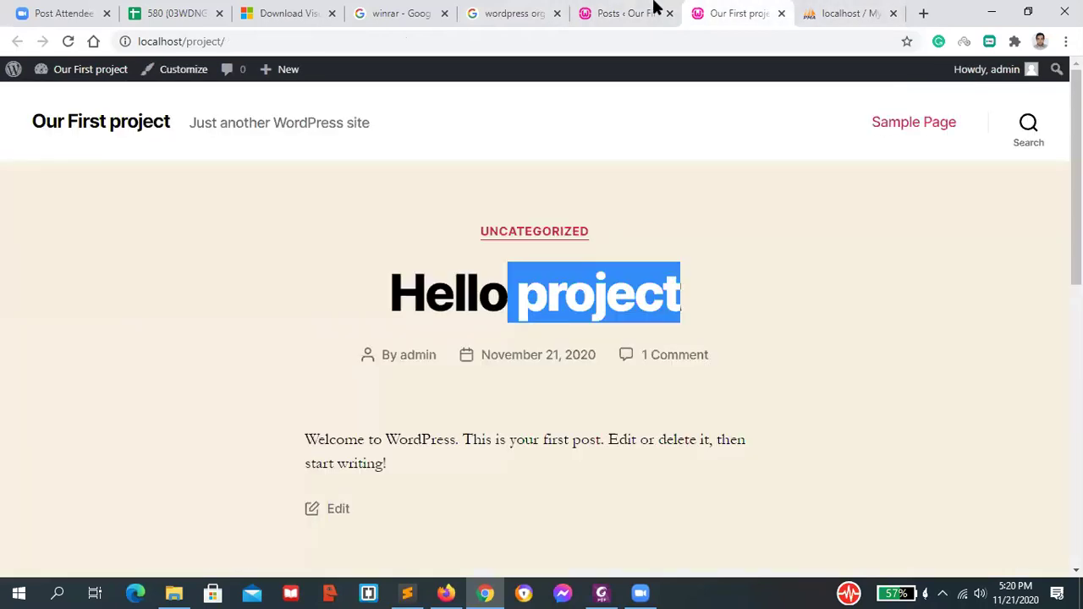
{"action": "left_click", "coordinate": [641, 7]}
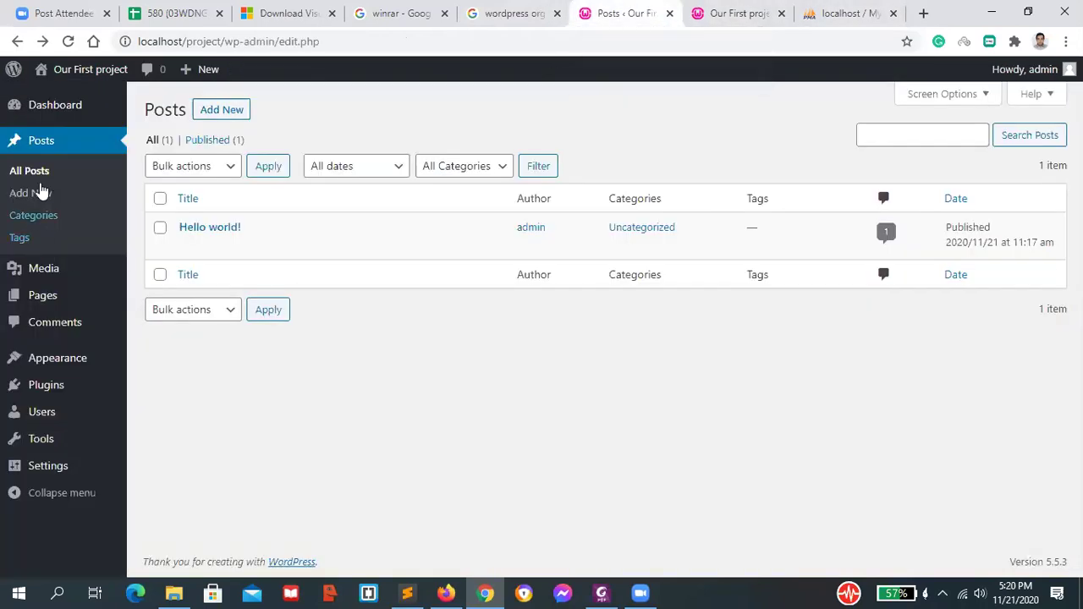
Visit the site from the admin bar, go back to the Posts list, then open the Dashboard
{"action": "mouse_move", "coordinate": [66, 71]}
{"action": "left_click", "coordinate": [47, 103]}
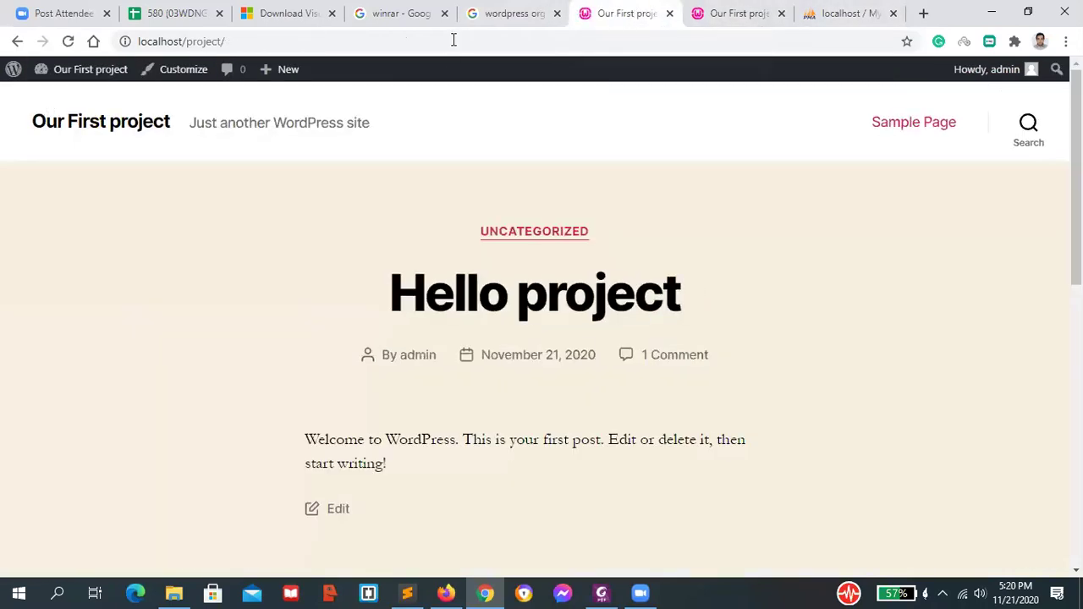
{"action": "left_click", "coordinate": [13, 43]}
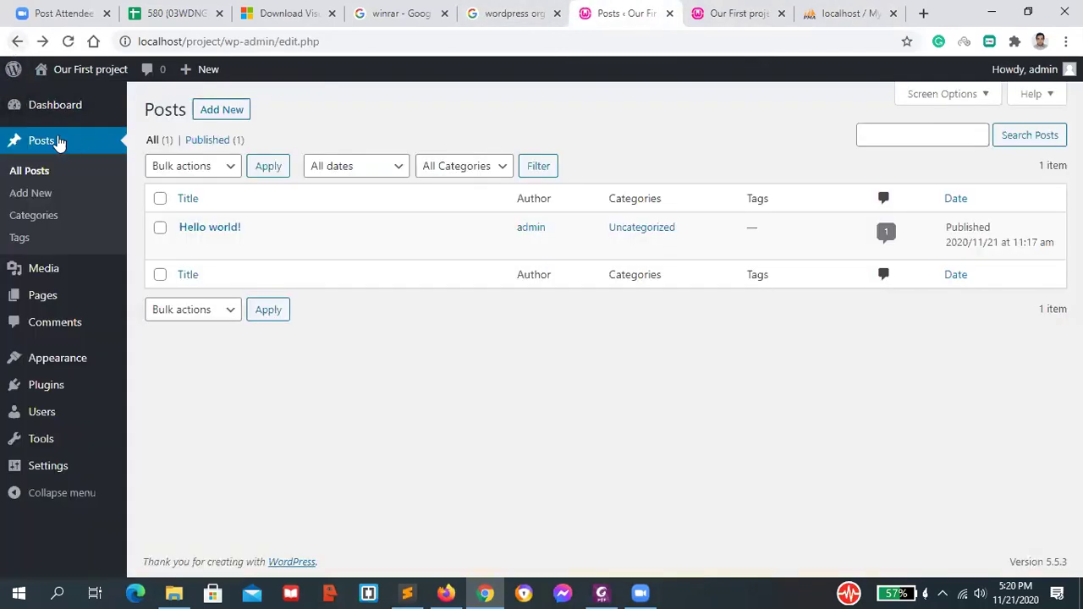
{"action": "left_click", "coordinate": [44, 105]}
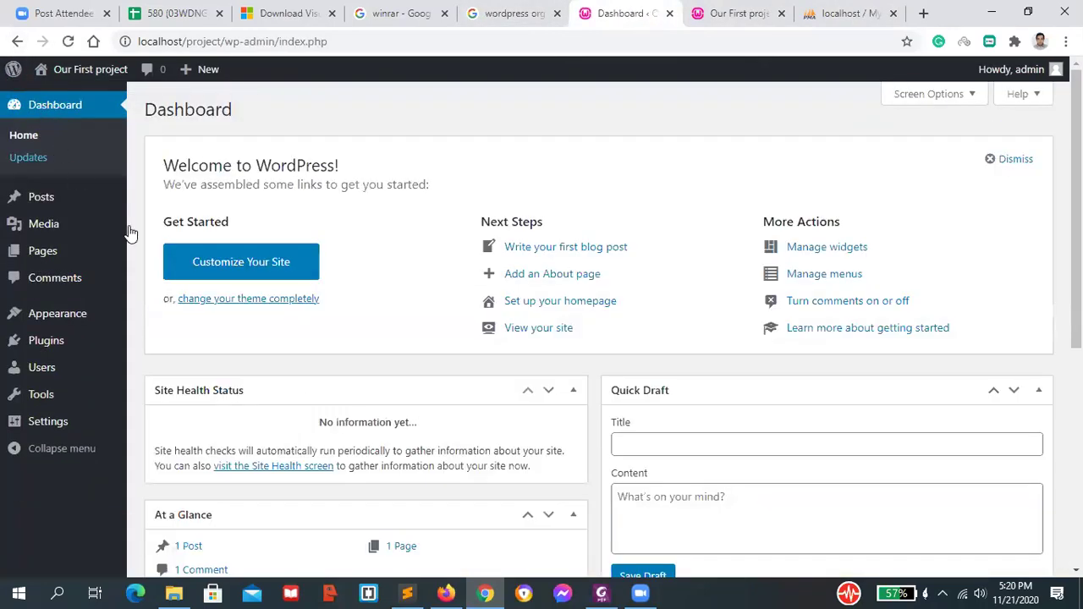
Collapse the Quick Draft, Site Health Status, At a Glance, Events and News, and Activity boxes
{"action": "mouse_move", "coordinate": [96, 393]}
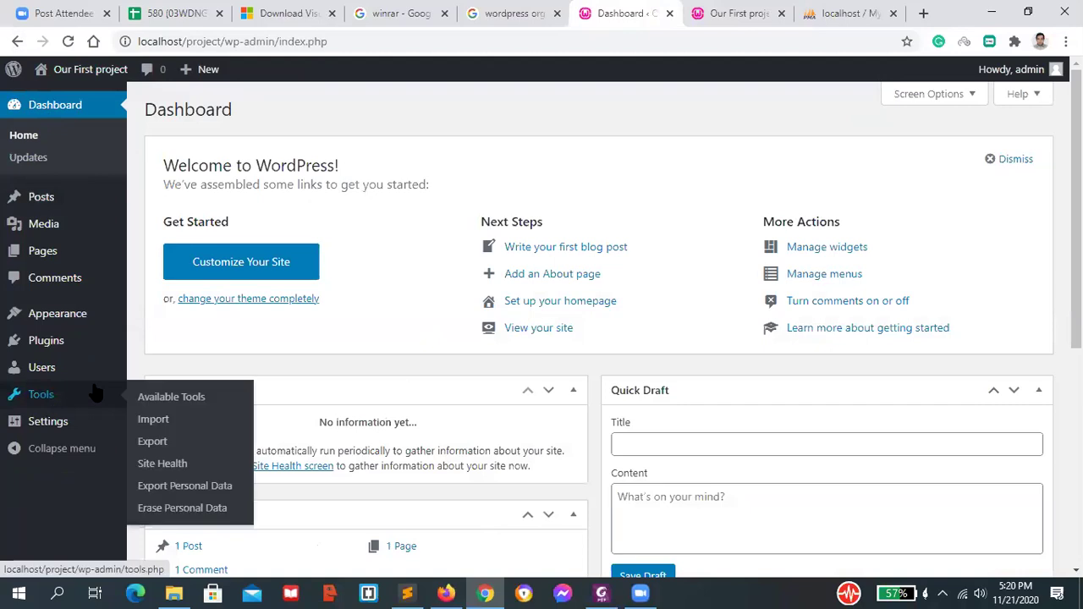
{"action": "left_click", "coordinate": [1034, 395]}
{"action": "left_click", "coordinate": [573, 392]}
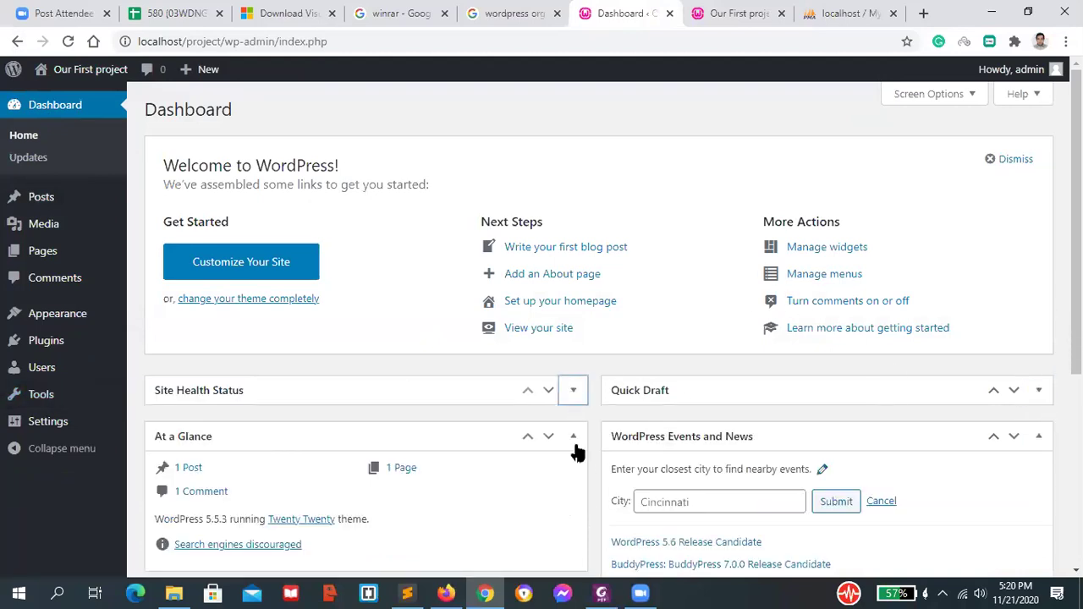
{"action": "left_click", "coordinate": [574, 436]}
{"action": "left_click", "coordinate": [1038, 439]}
{"action": "left_click", "coordinate": [572, 483]}
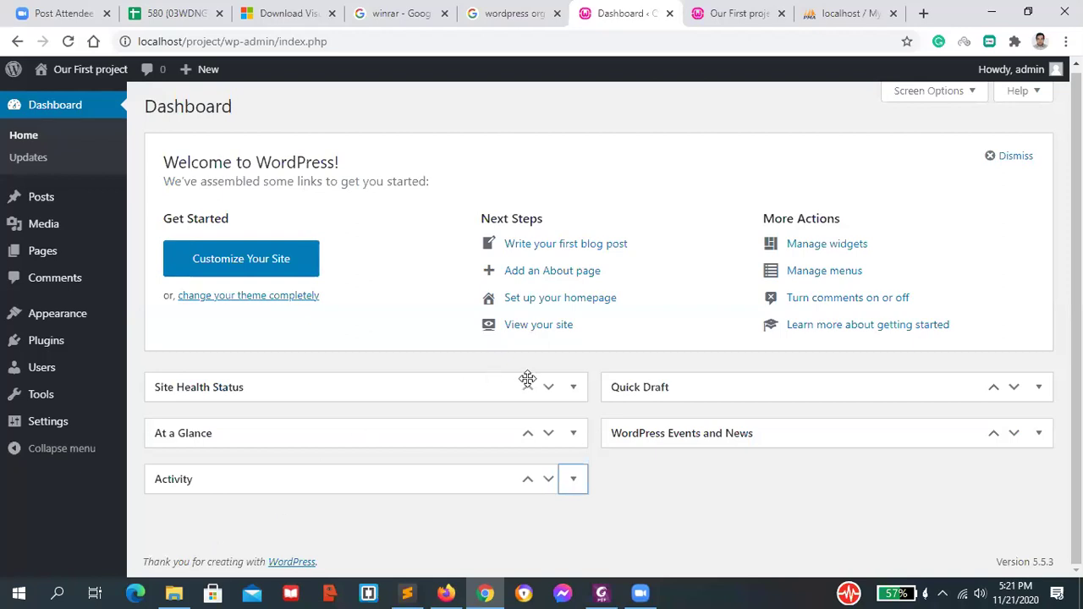
Reopen Quick Draft and Site Health, type then erase a test draft, and collapse both again
{"action": "left_click", "coordinate": [573, 387]}
{"action": "scroll", "coordinate": [565, 427], "scroll_direction": "down", "scroll_amount": 2}
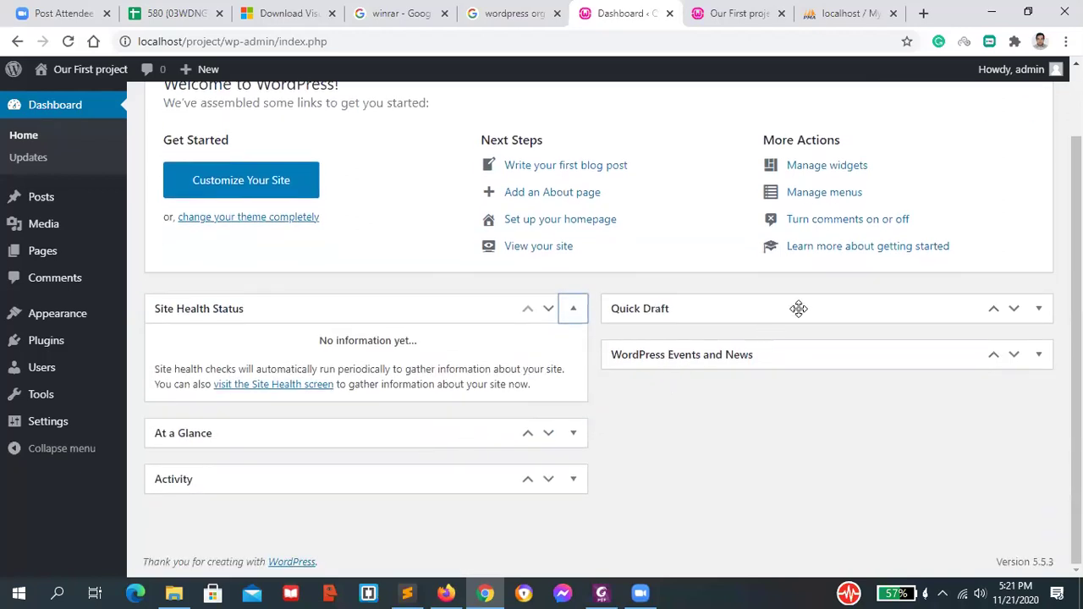
{"action": "left_click", "coordinate": [1039, 310]}
{"action": "left_click", "coordinate": [758, 443]}
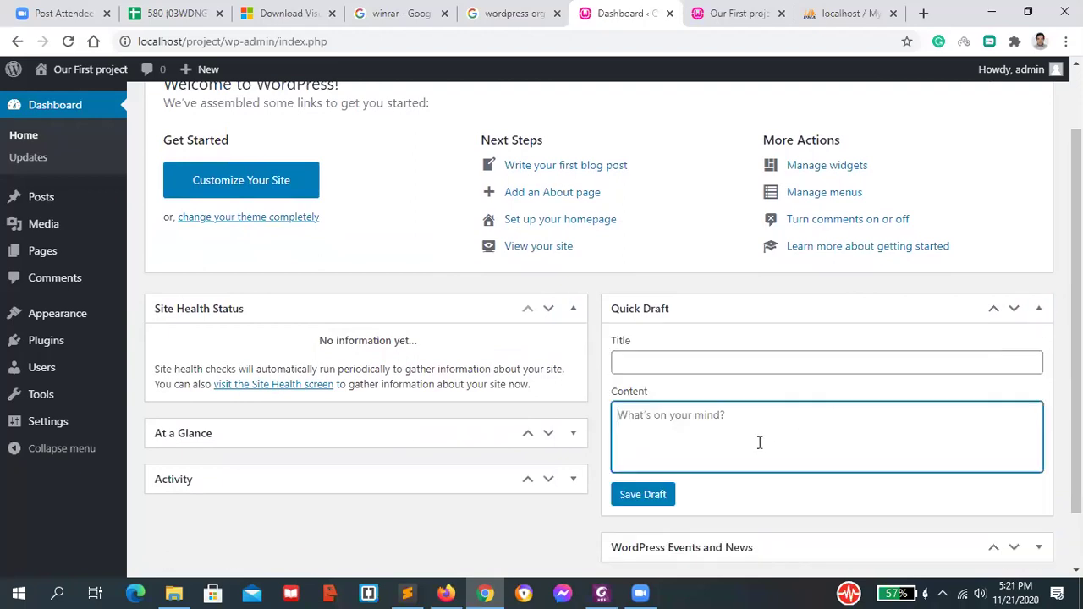
{"action": "type", "text": "amde otere"}
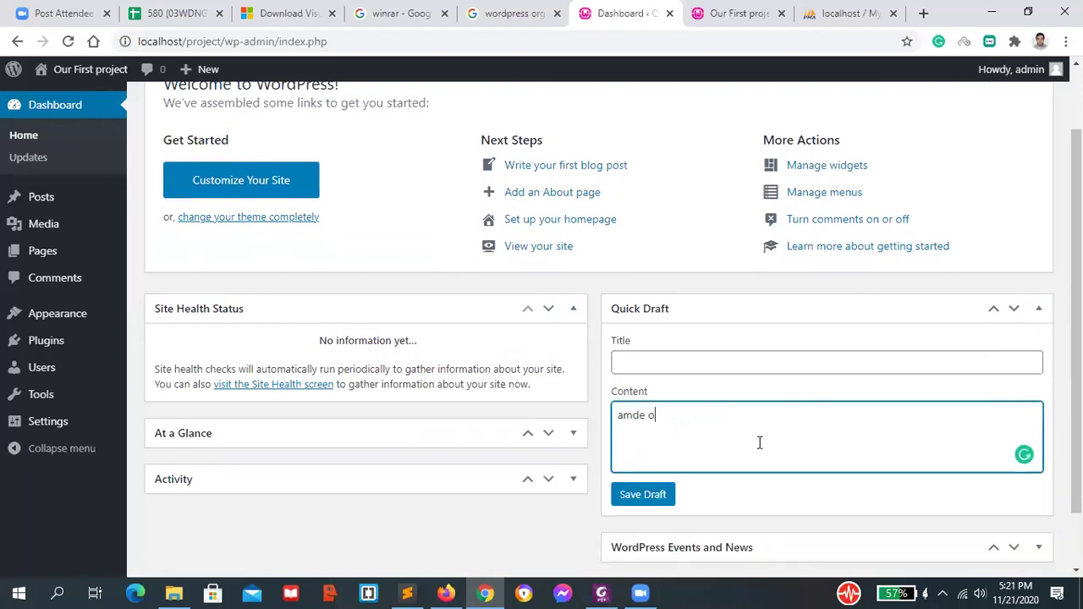
{"action": "key", "text": "ctrl+BackSpace"}
{"action": "key", "text": "ctrl+BackSpace"}
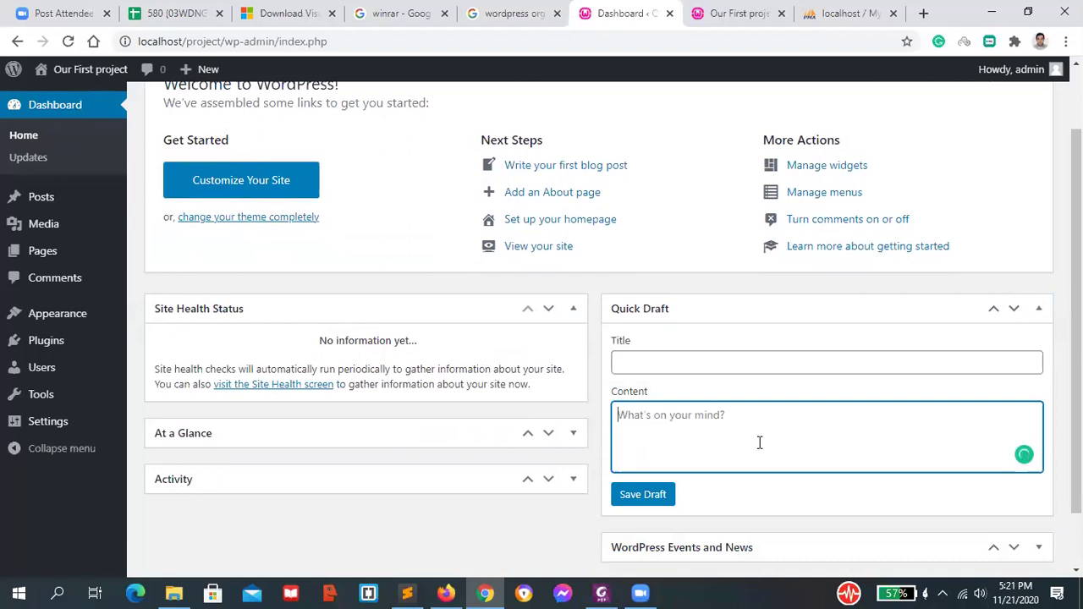
{"action": "left_click", "coordinate": [1040, 309]}
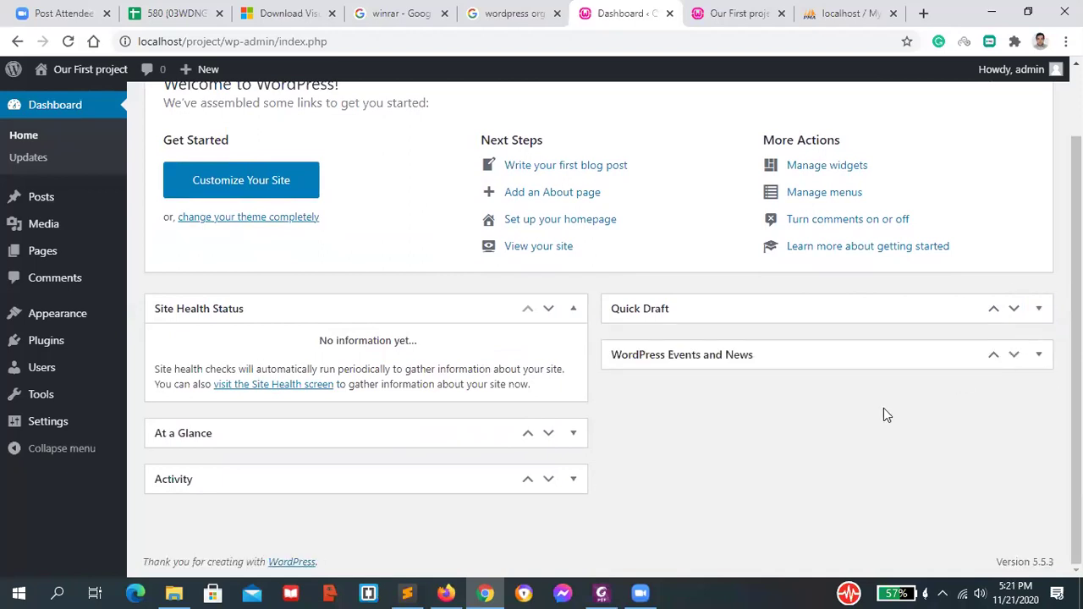
{"action": "left_click", "coordinate": [572, 309]}
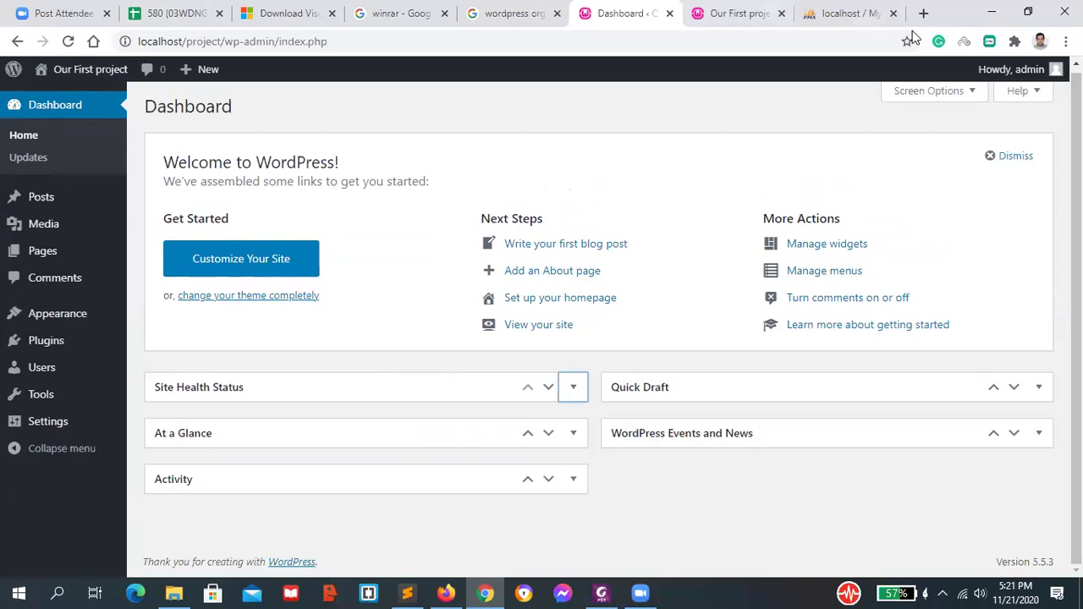
Check the front page, then open 'Customize Your Site' from the Dashboard in a new tab
{"action": "left_click", "coordinate": [620, 492]}
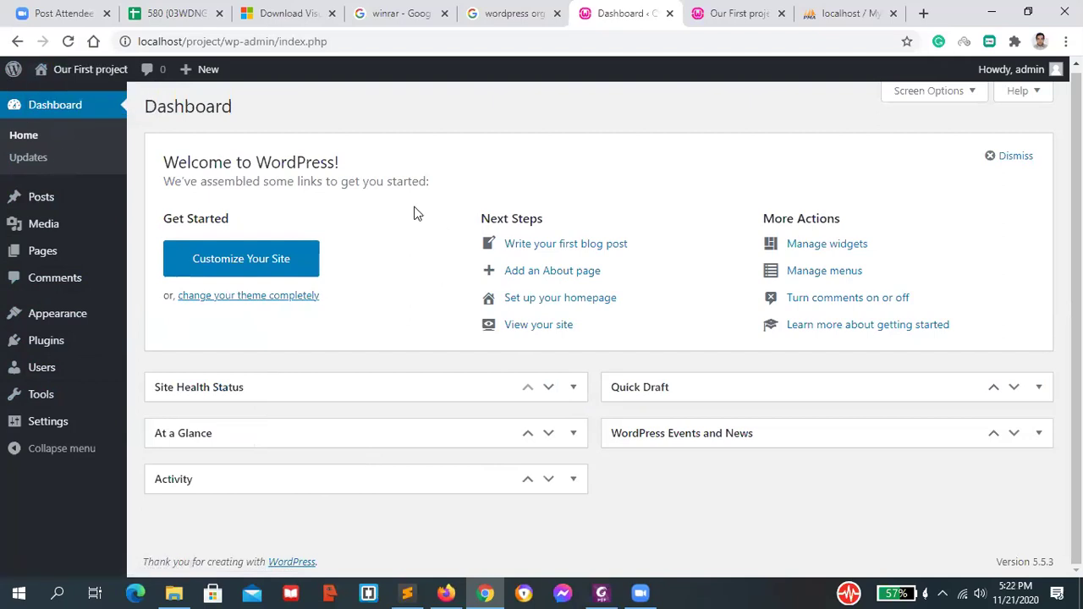
{"action": "left_click_drag", "start_coordinate": [163, 157], "coordinate": [432, 167]}
{"action": "left_click", "coordinate": [267, 186]}
{"action": "left_click", "coordinate": [701, 13]}
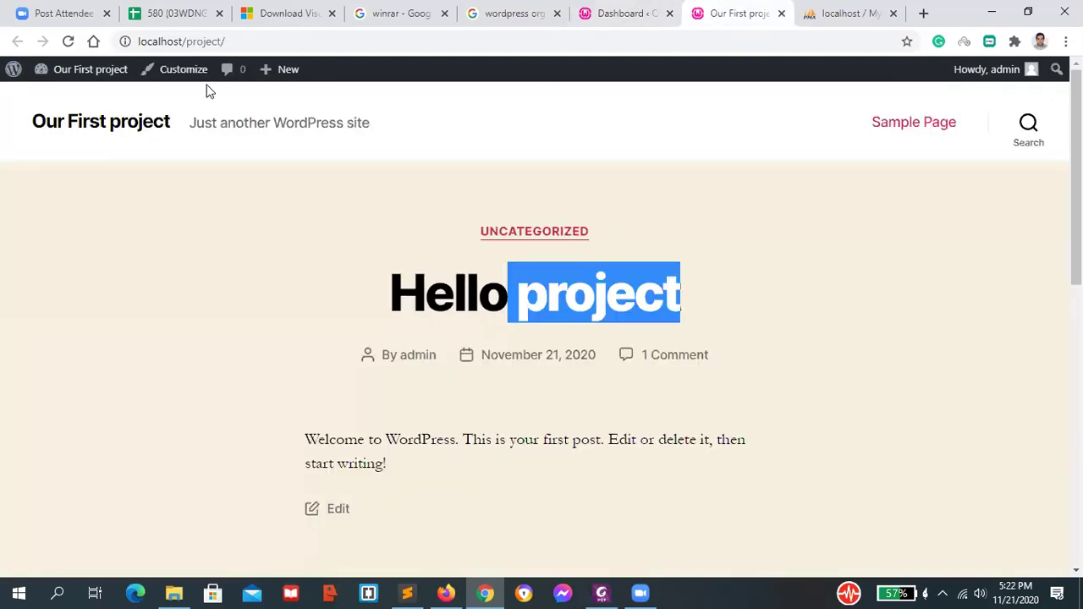
{"action": "left_click", "coordinate": [592, 8]}
{"action": "middle_click", "coordinate": [279, 259]}
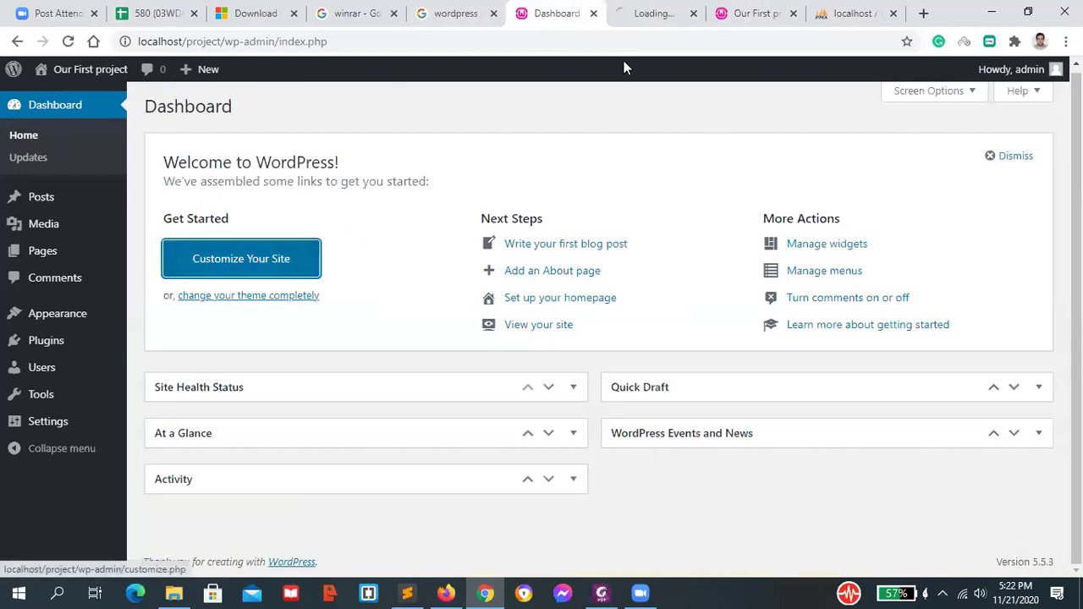
In Site Identity, change the site title from Our First project to Our Second project
{"action": "left_click", "coordinate": [648, 10]}
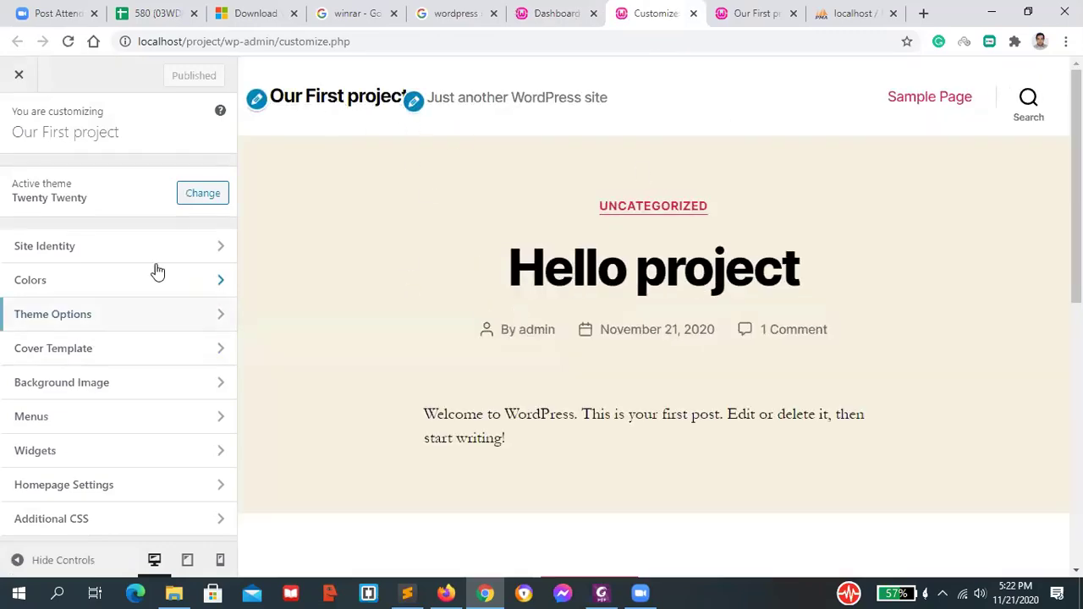
{"action": "left_click", "coordinate": [99, 248]}
{"action": "left_click", "coordinate": [117, 260]}
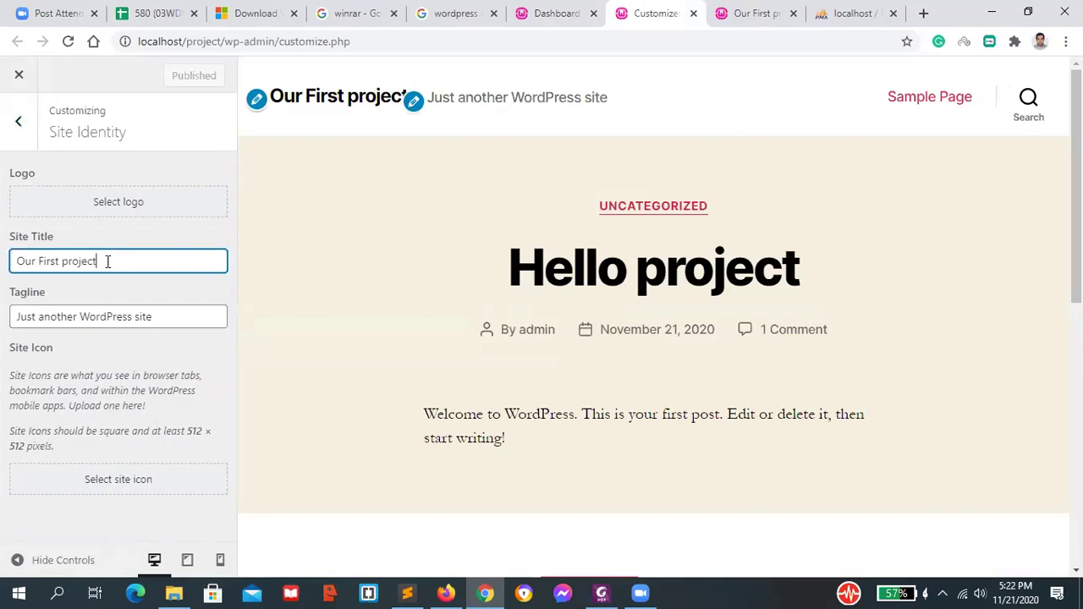
{"action": "key", "text": "BackSpace"}
{"action": "key", "text": "BackSpace"}
{"action": "key", "text": "BackSpace"}
{"action": "key", "text": "BackSpace"}
{"action": "key", "text": "BackSpace"}
{"action": "key", "text": "BackSpace"}
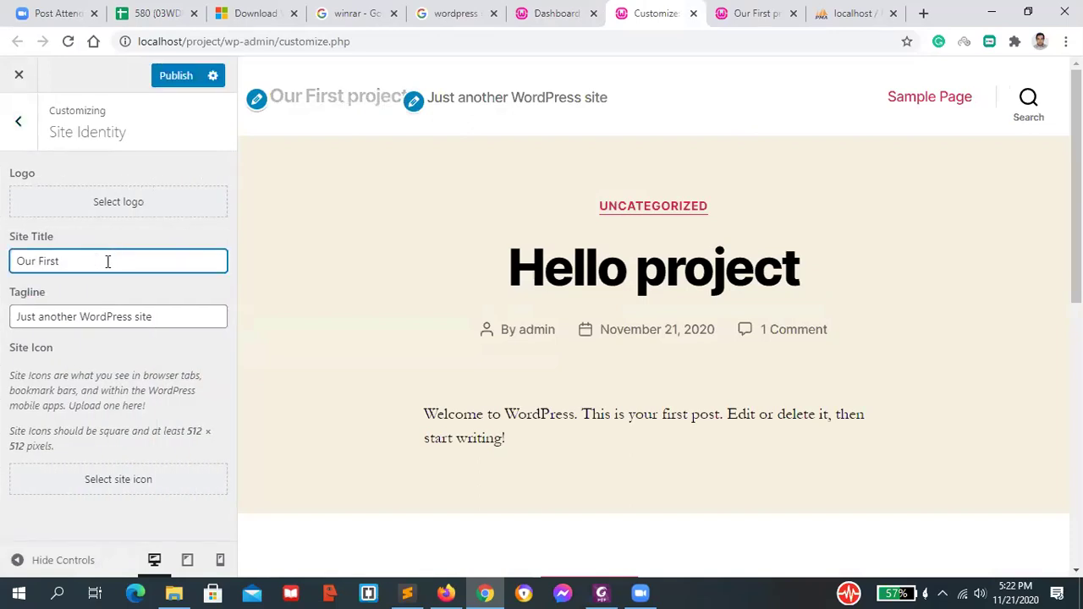
{"action": "key", "text": "BackSpace"}
{"action": "key", "text": "BackSpace"}
{"action": "key", "text": "BackSpace"}
{"action": "type", "text": "Seco"}
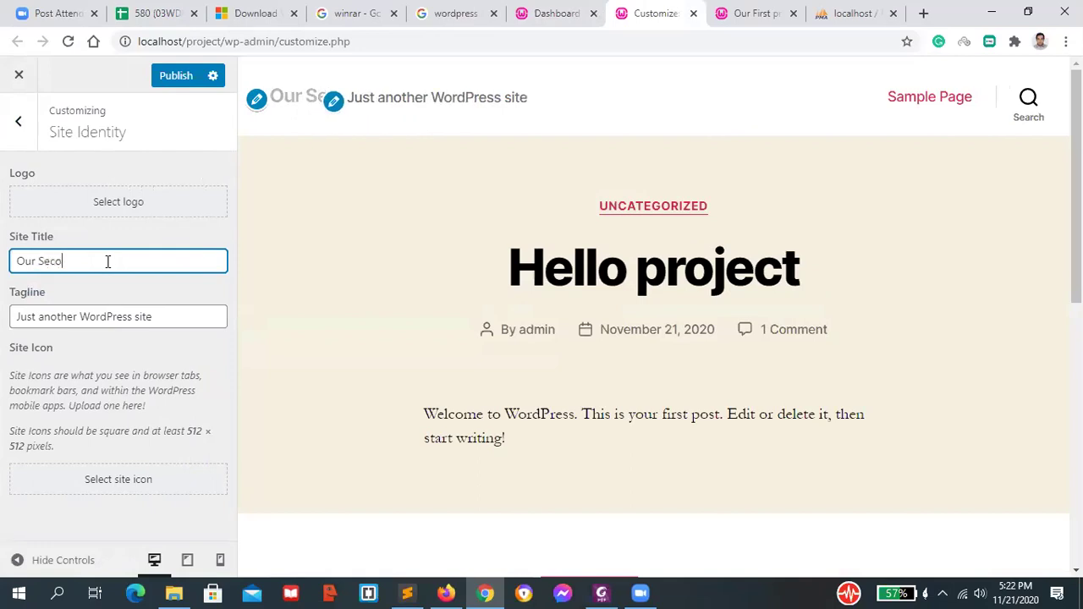
{"action": "type", "text": "nd project"}
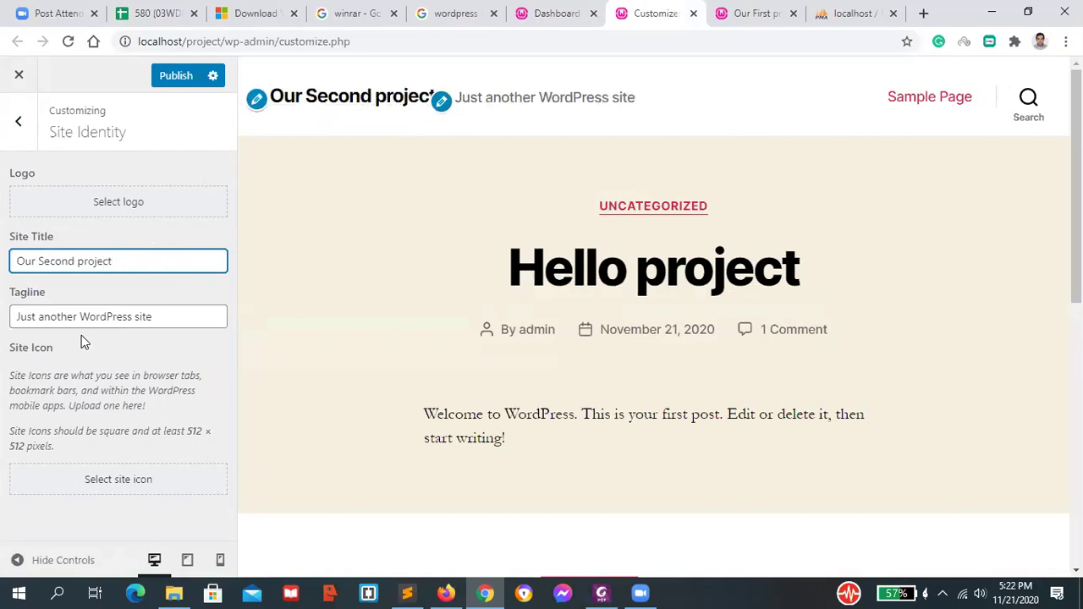
Add 'for new developer' to the tagline and publish the changes
{"action": "left_click", "coordinate": [182, 316]}
{"action": "left_click", "coordinate": [103, 318]}
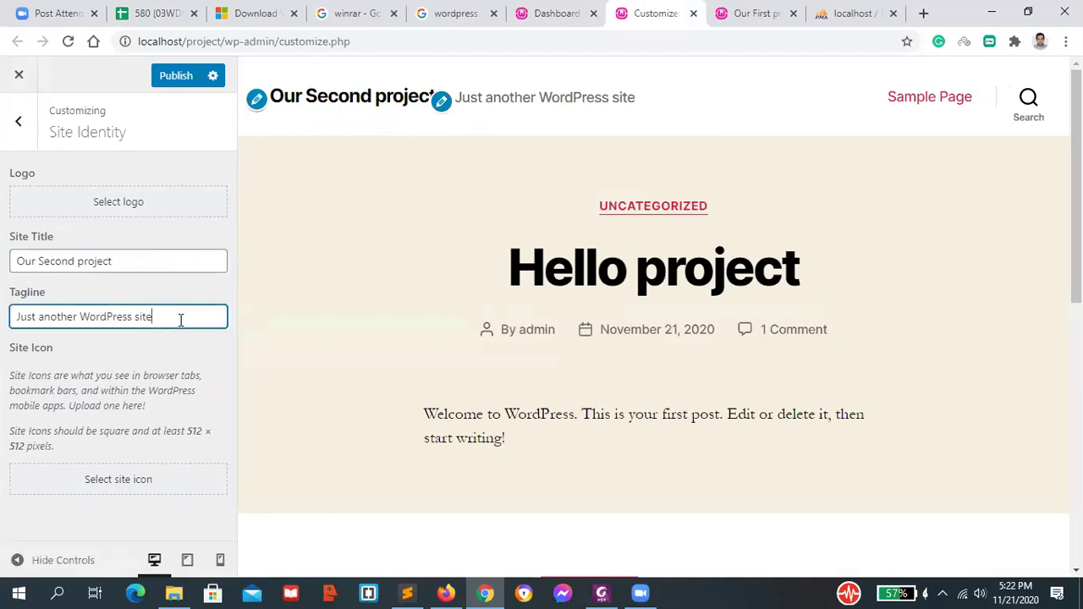
{"action": "type", "text": "for new deve"}
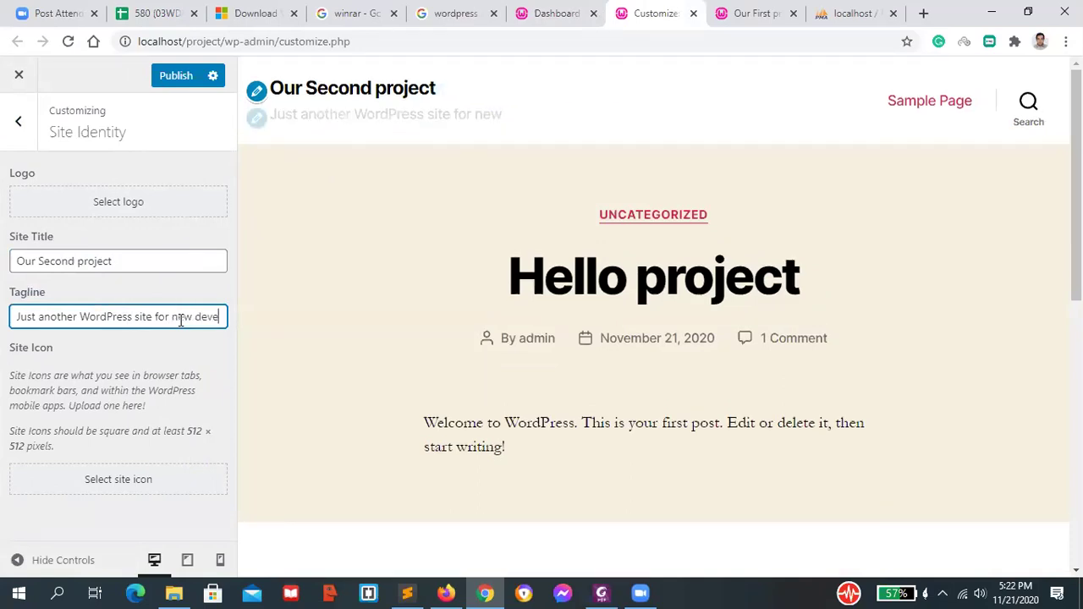
{"action": "type", "text": "loper"}
{"action": "left_click", "coordinate": [176, 78]}
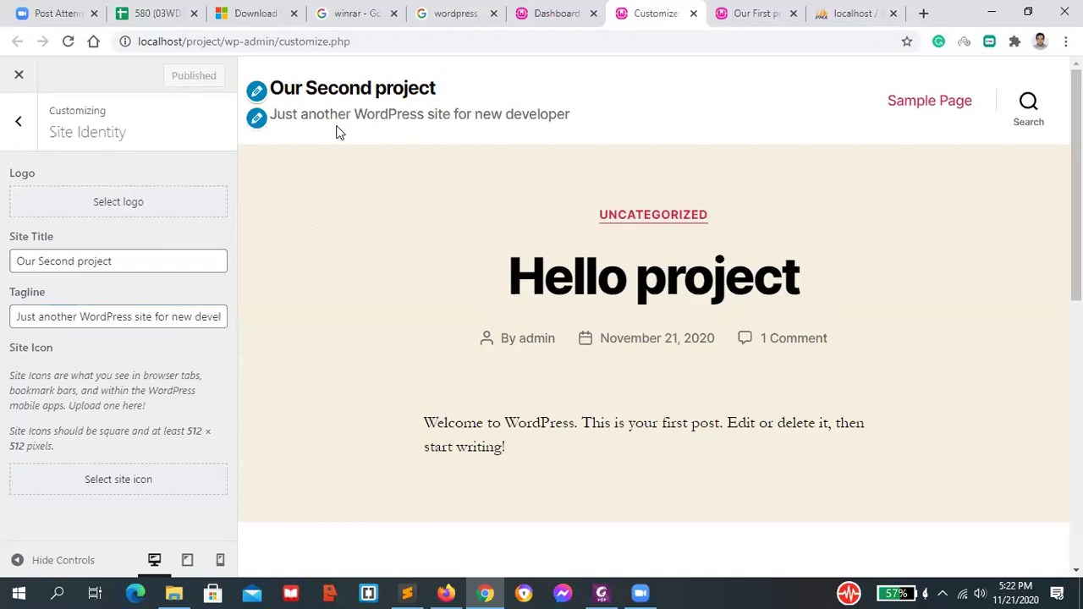
Close the Customizer and confirm the new tagline on the live front page
{"action": "left_click", "coordinate": [19, 74]}
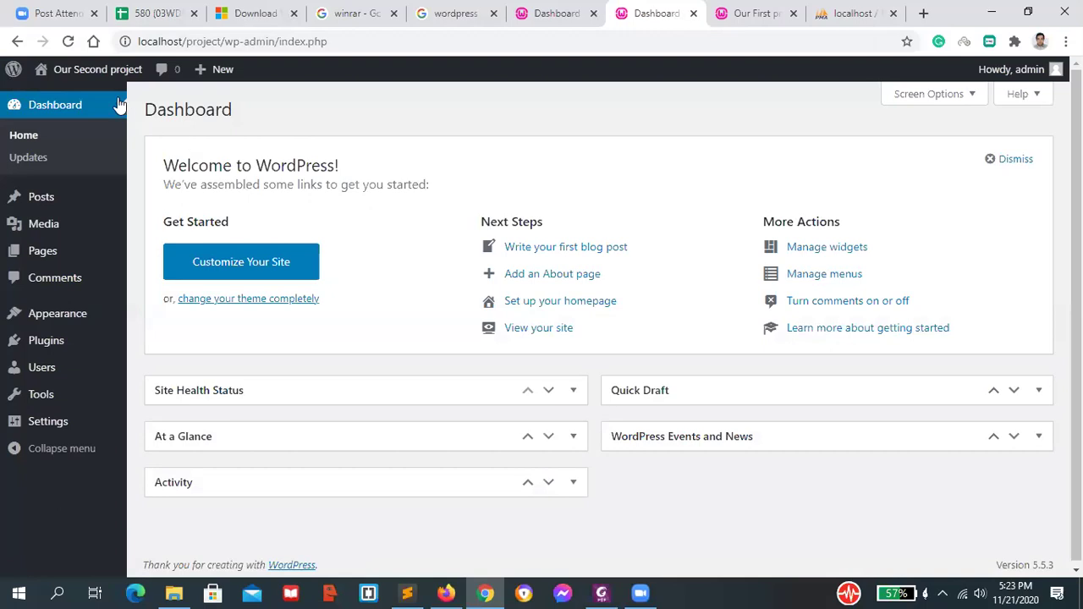
{"action": "middle_click", "coordinate": [93, 69]}
{"action": "left_click", "coordinate": [686, 10]}
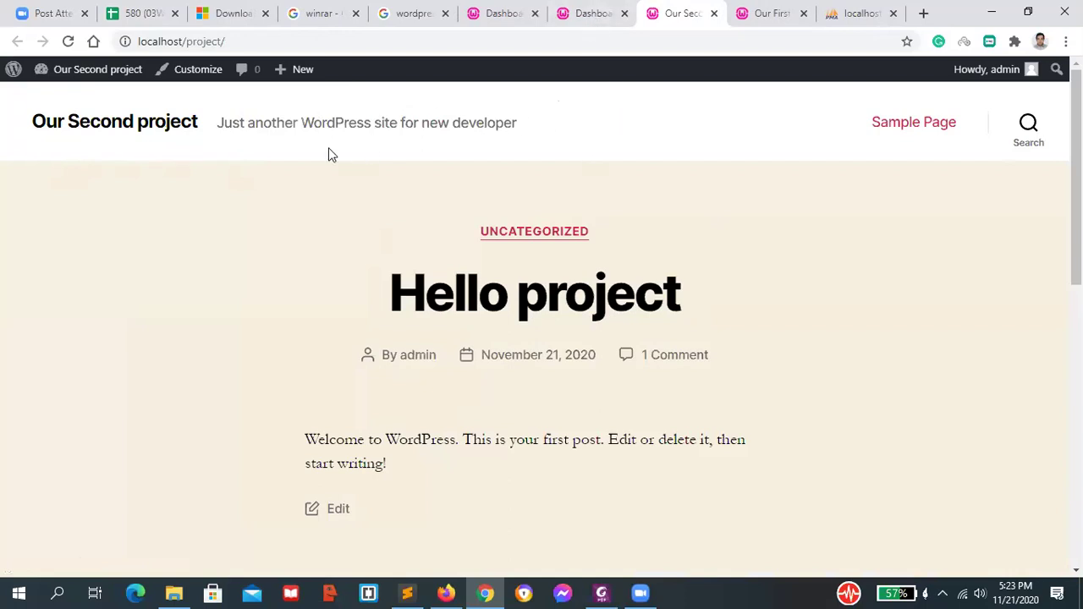
{"action": "left_click_drag", "start_coordinate": [362, 125], "coordinate": [414, 124]}
{"action": "left_click", "coordinate": [556, 129]}
{"action": "left_click", "coordinate": [479, 139]}
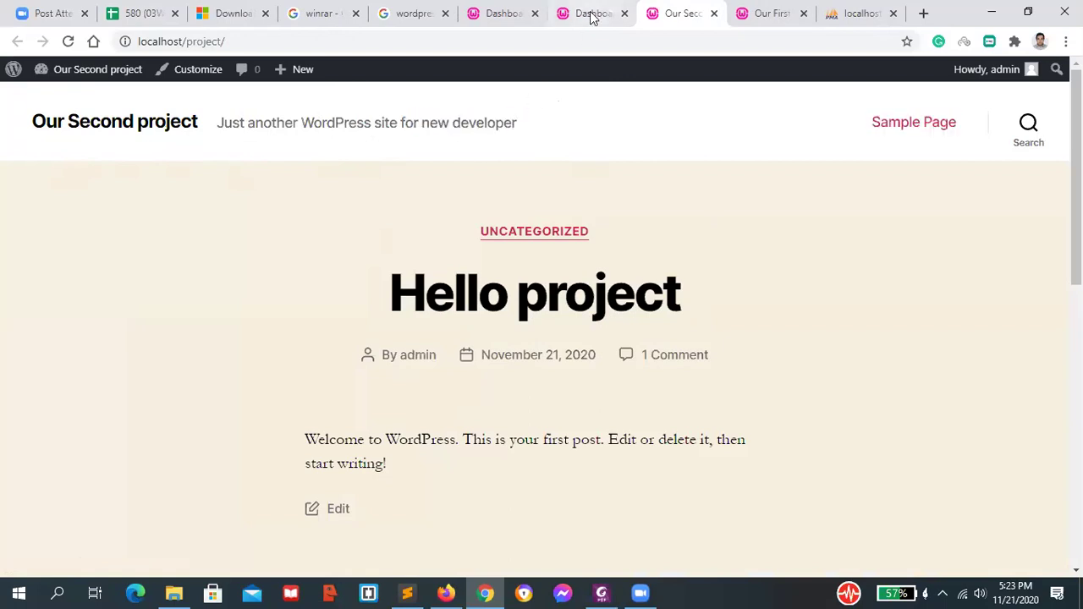
Back in the admin, check the Updates page, then return to the Dashboard home
{"action": "left_click", "coordinate": [592, 14]}
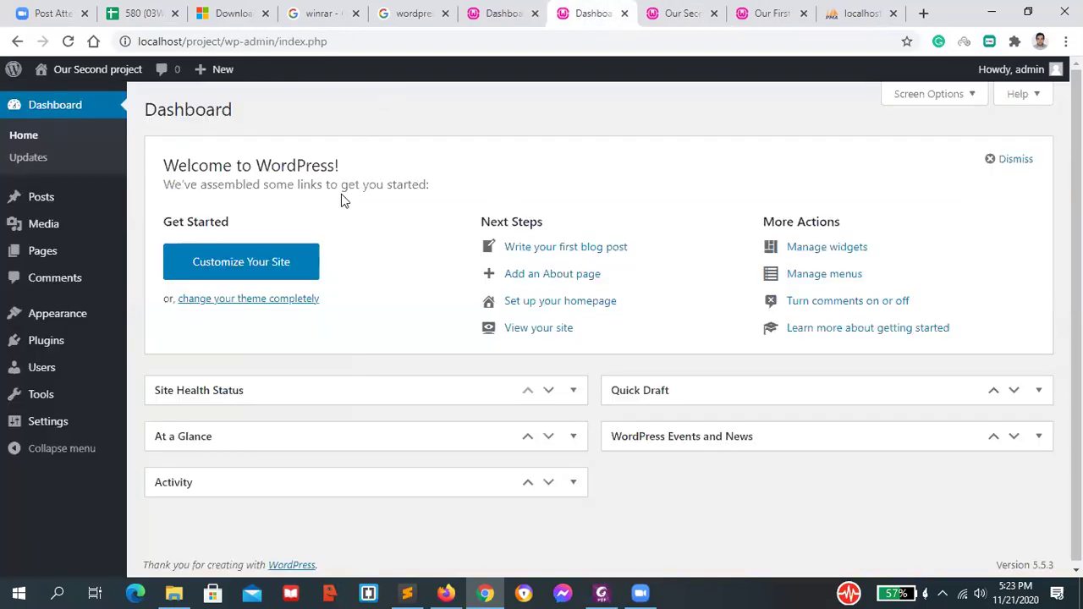
{"action": "left_click", "coordinate": [26, 162]}
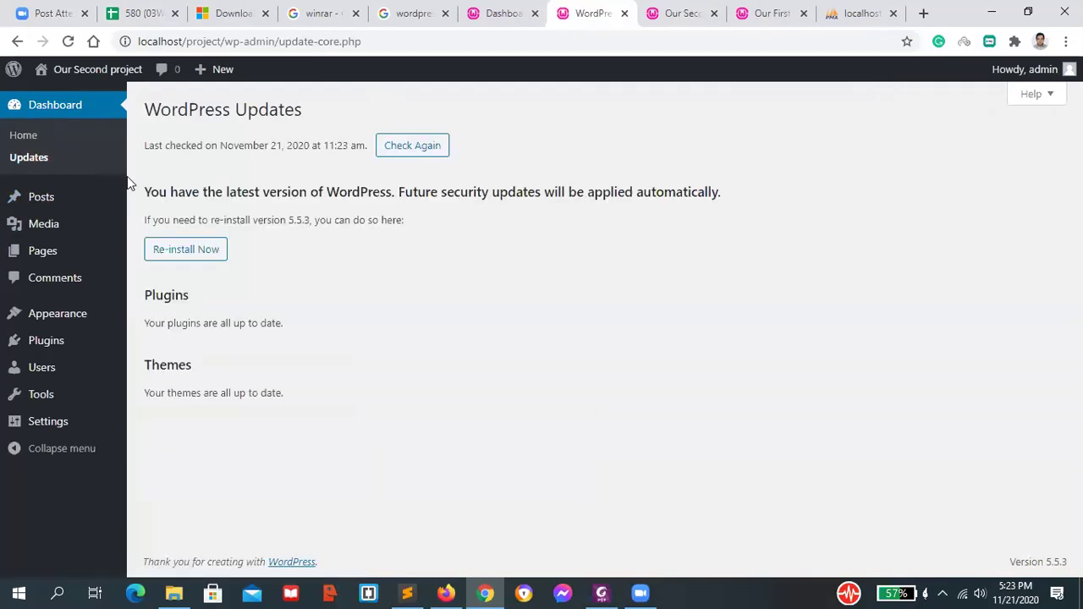
{"action": "left_click", "coordinate": [16, 138]}
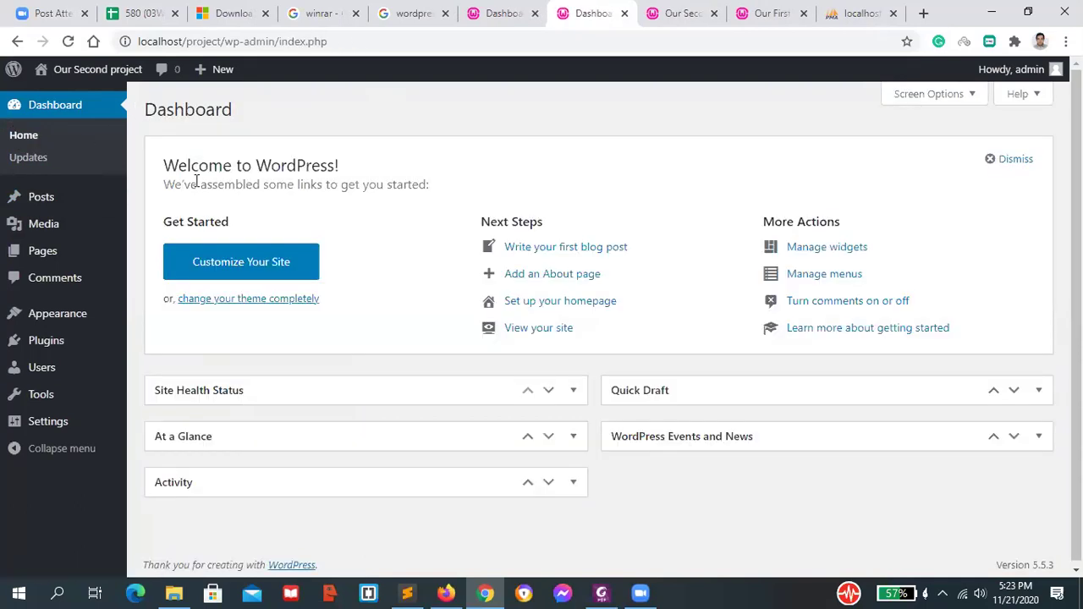
Load paharershomoy.com in a new tab from the 'pa' suggestion and scroll through its homepage
{"action": "left_click", "coordinate": [923, 13]}
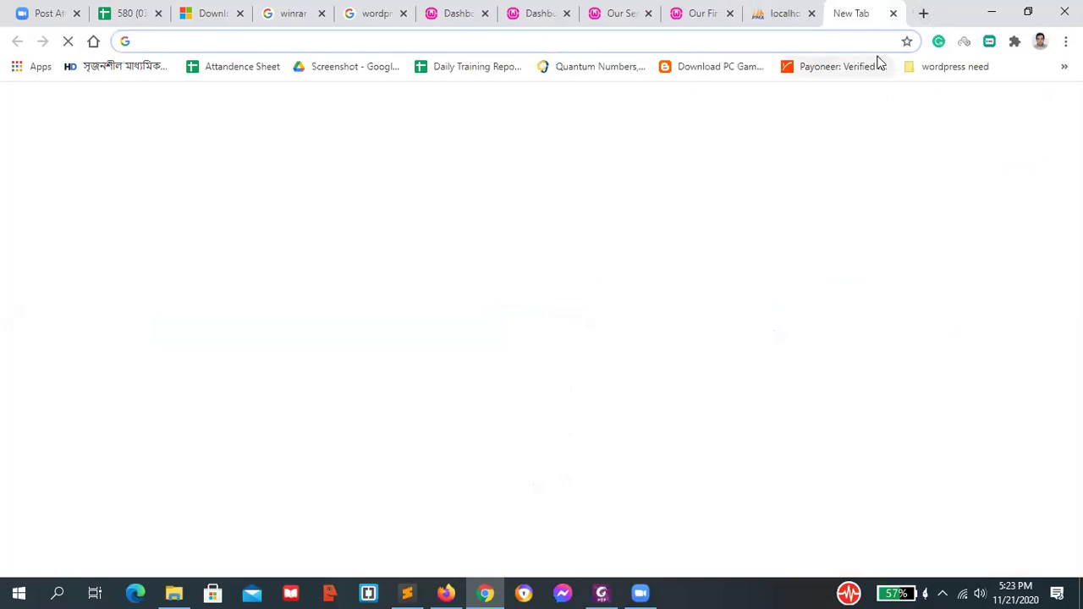
{"action": "type", "text": "pa"}
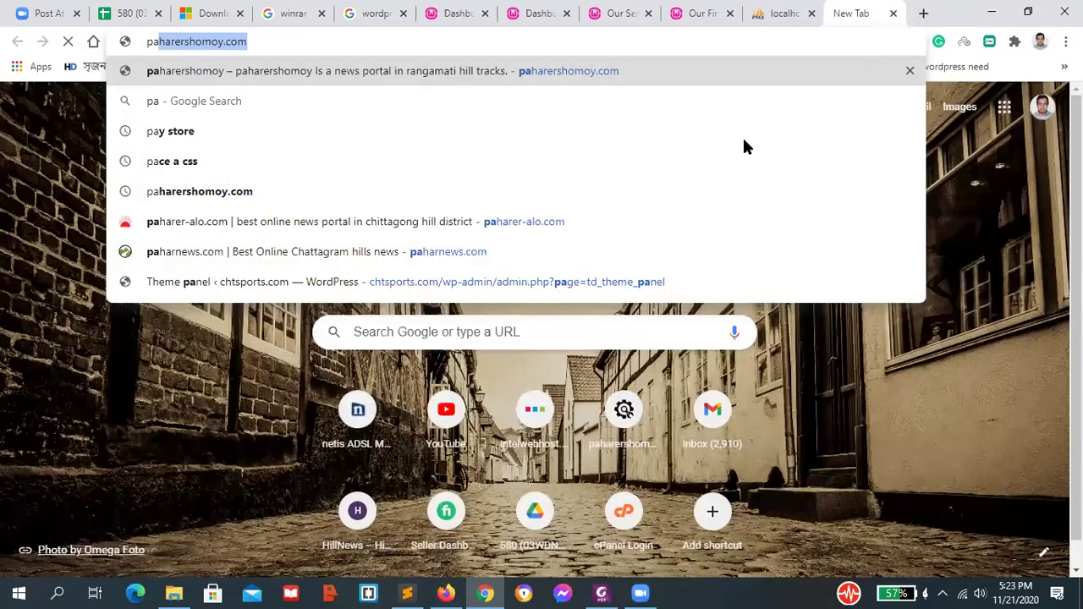
{"action": "key", "text": "Return"}
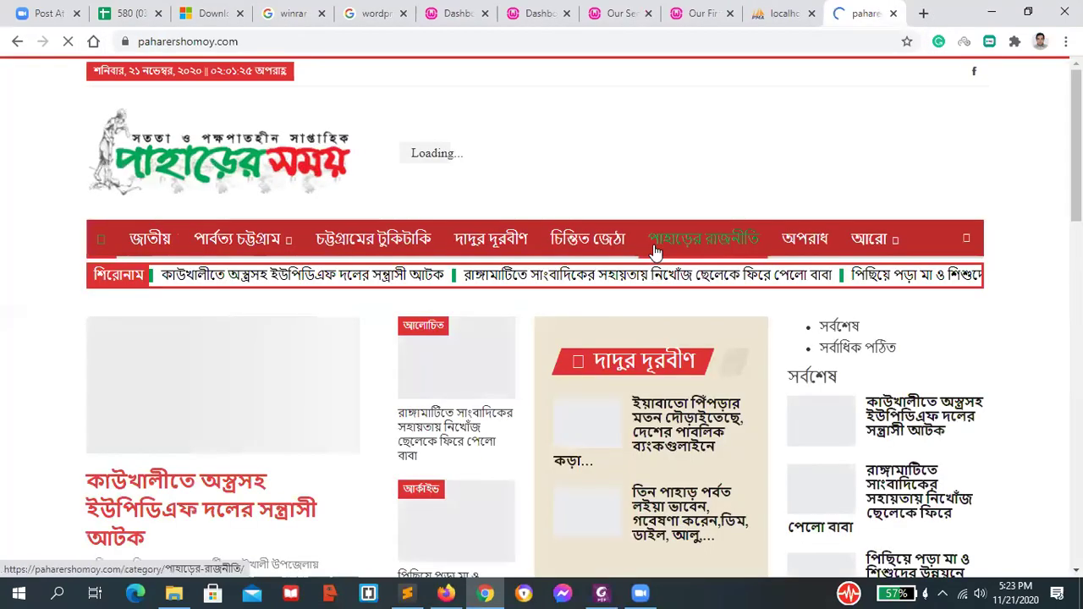
{"action": "scroll", "coordinate": [21, 264], "scroll_direction": "down", "scroll_amount": 3}
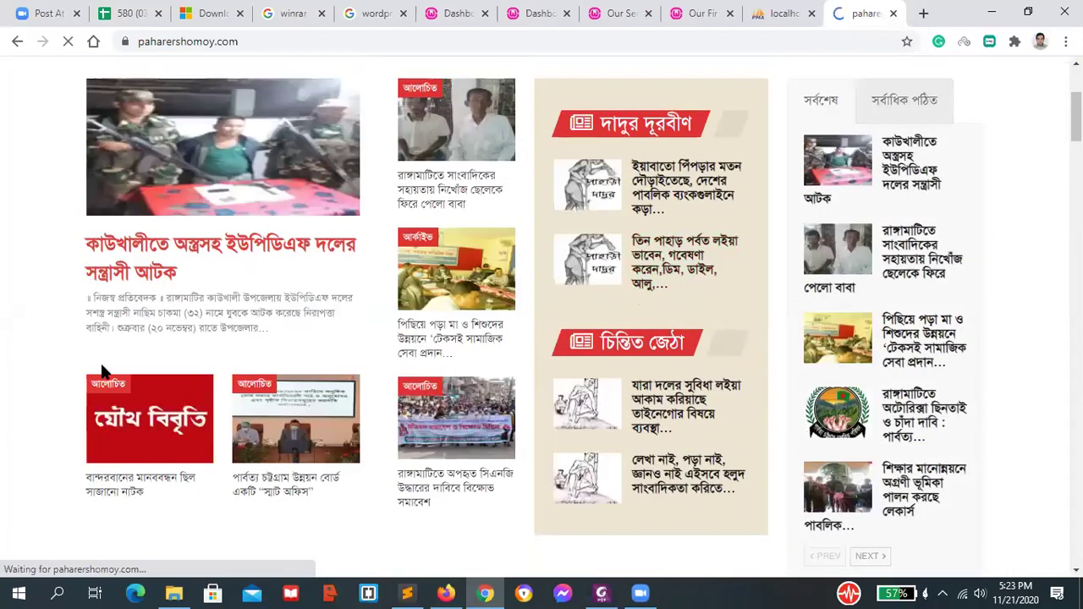
{"action": "scroll", "coordinate": [291, 305], "scroll_direction": "down", "scroll_amount": 3}
{"action": "scroll", "coordinate": [1047, 327], "scroll_direction": "down", "scroll_amount": 4}
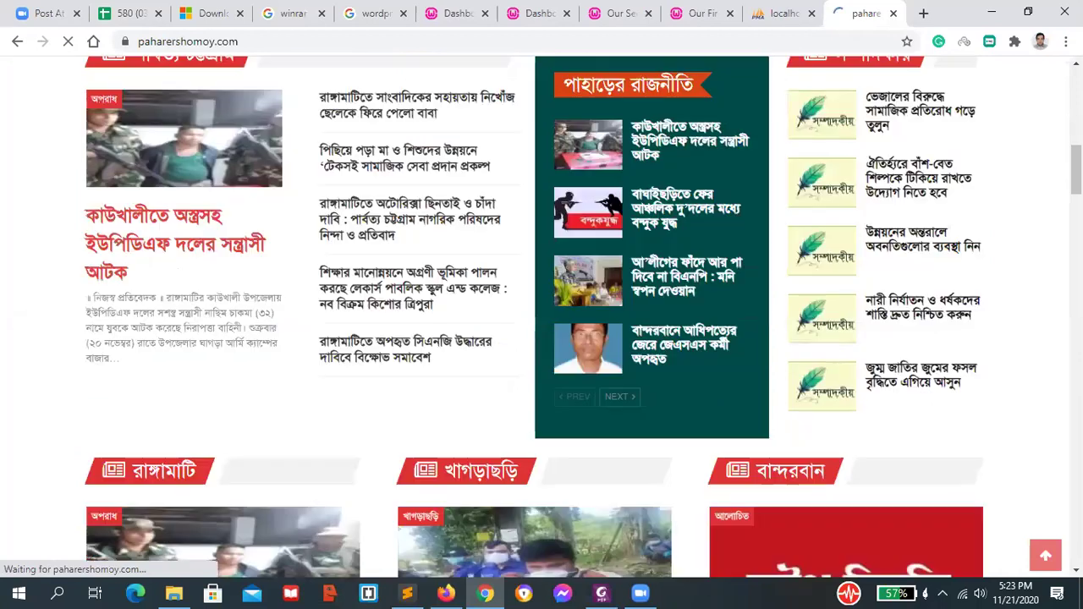
{"action": "scroll", "coordinate": [541, 316], "scroll_direction": "down", "scroll_amount": 5}
{"action": "scroll", "coordinate": [542, 316], "scroll_direction": "up", "scroll_amount": 7}
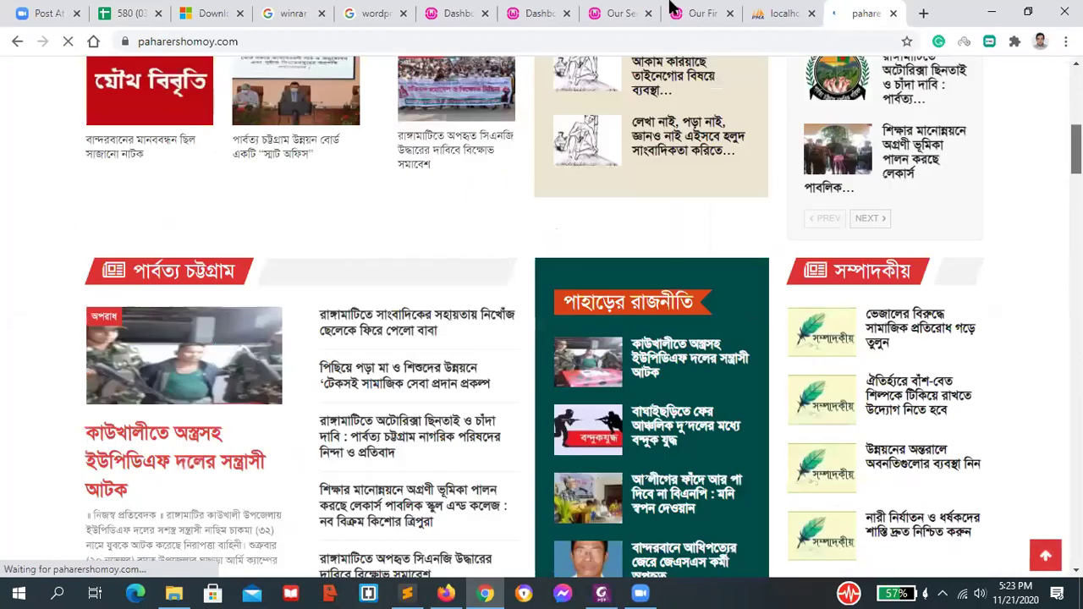
{"action": "scroll", "coordinate": [621, 405], "scroll_direction": "up", "scroll_amount": 5}
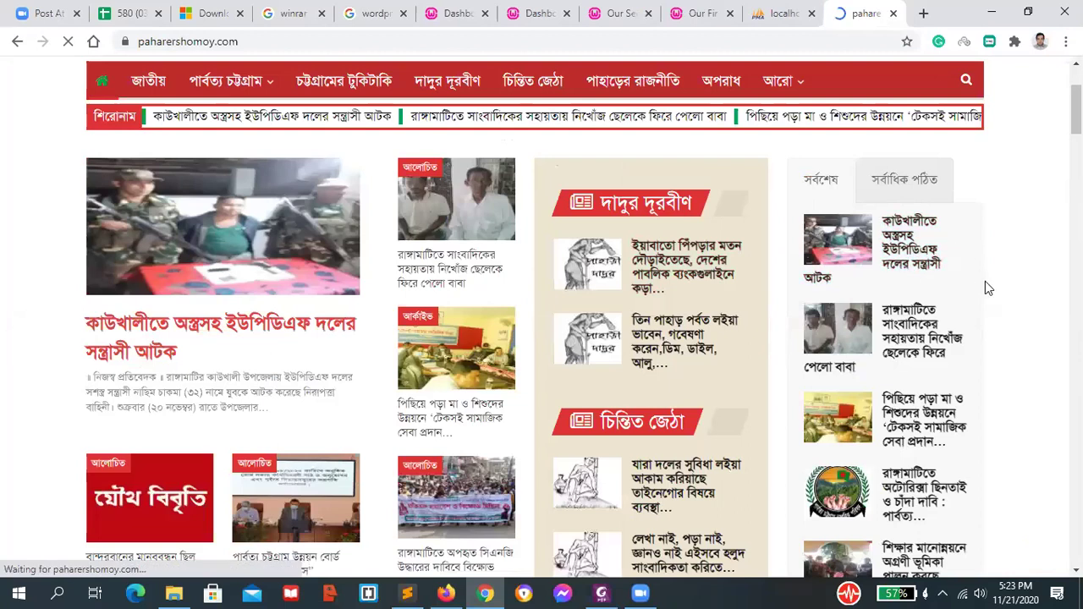
{"action": "scroll", "coordinate": [986, 281], "scroll_direction": "down", "scroll_amount": 3}
{"action": "scroll", "coordinate": [926, 212], "scroll_direction": "up", "scroll_amount": 3}
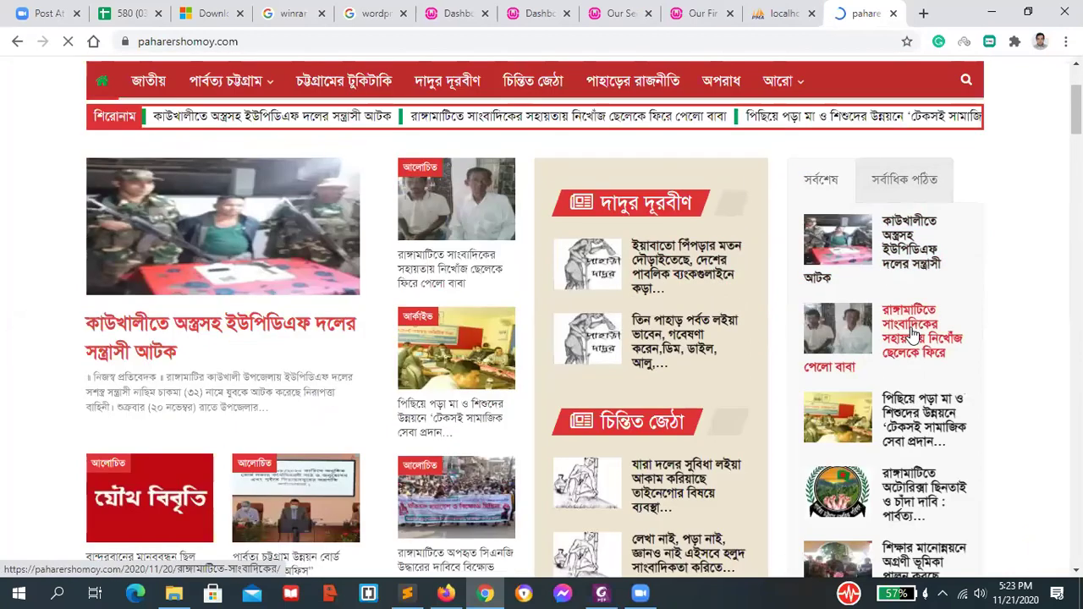
{"action": "scroll", "coordinate": [903, 279], "scroll_direction": "down", "scroll_amount": 2}
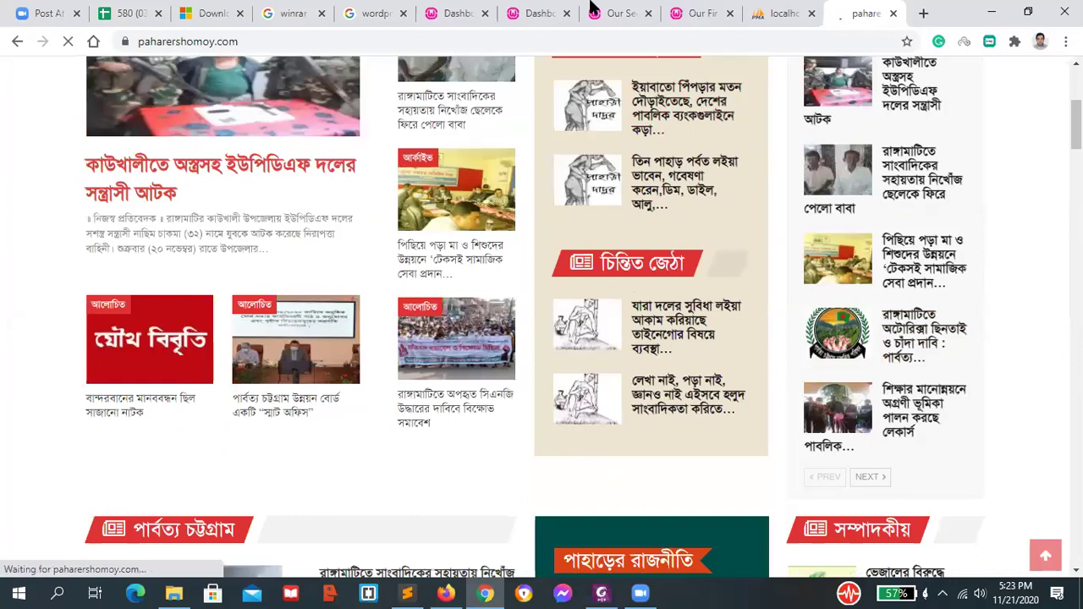
Open the WordPress Posts list showing Hello project, then return to the paharershomoy.com tab
{"action": "left_click", "coordinate": [592, 8]}
{"action": "left_click", "coordinate": [520, 12]}
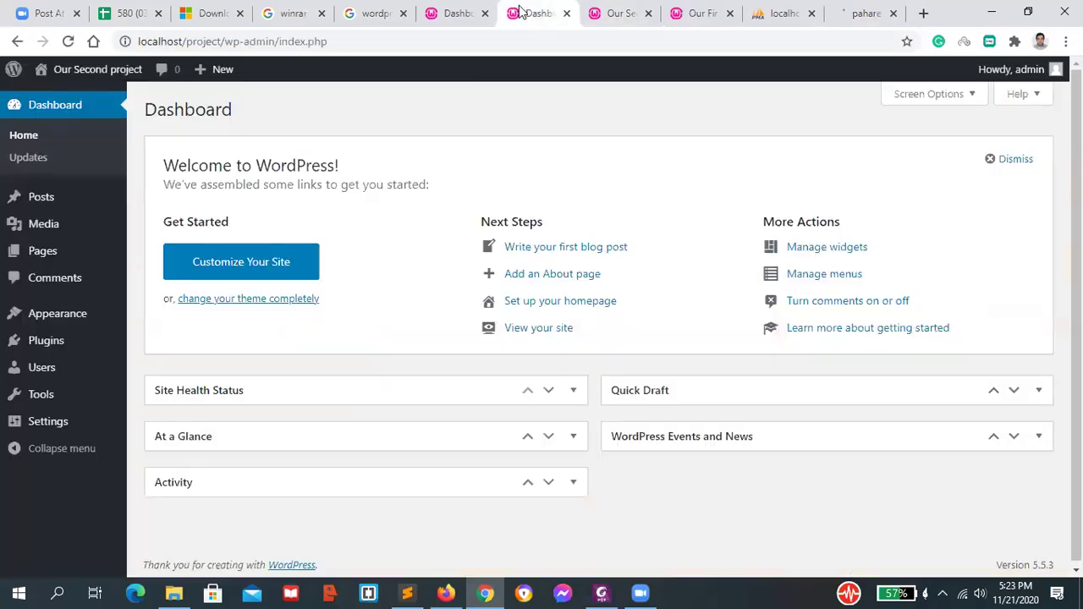
{"action": "left_click", "coordinate": [40, 200]}
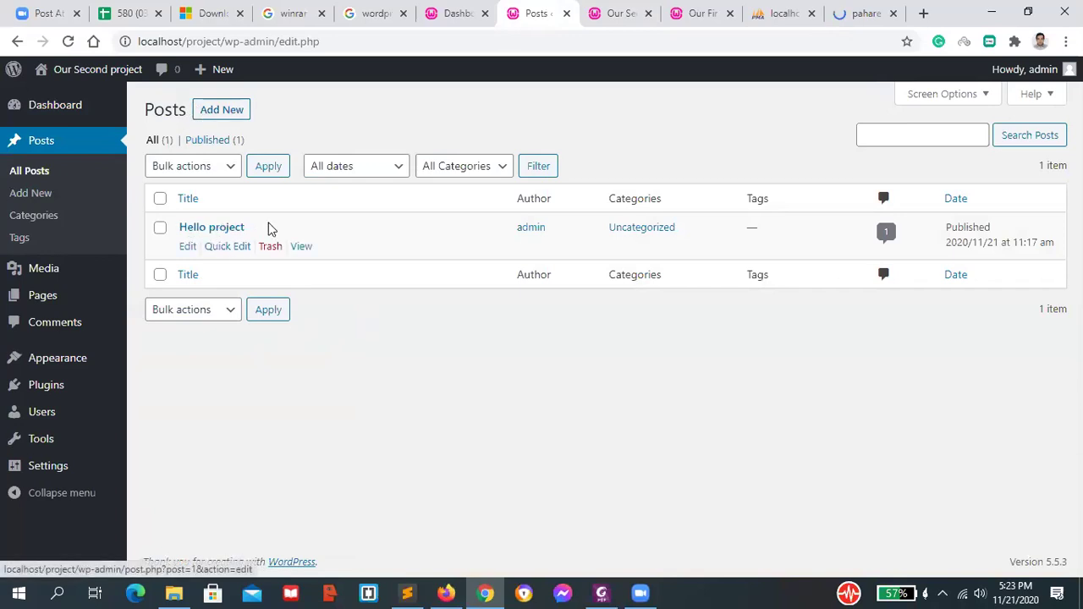
{"action": "left_click", "coordinate": [850, 13]}
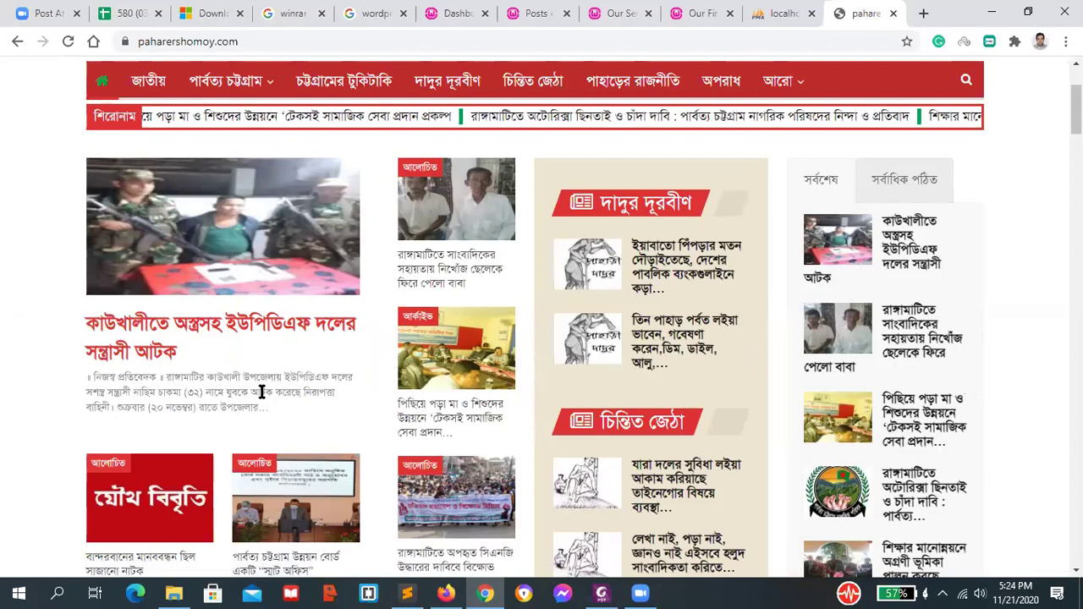
Open the lead news story on paharershomoy.com and scroll through the article
{"action": "left_click", "coordinate": [215, 332]}
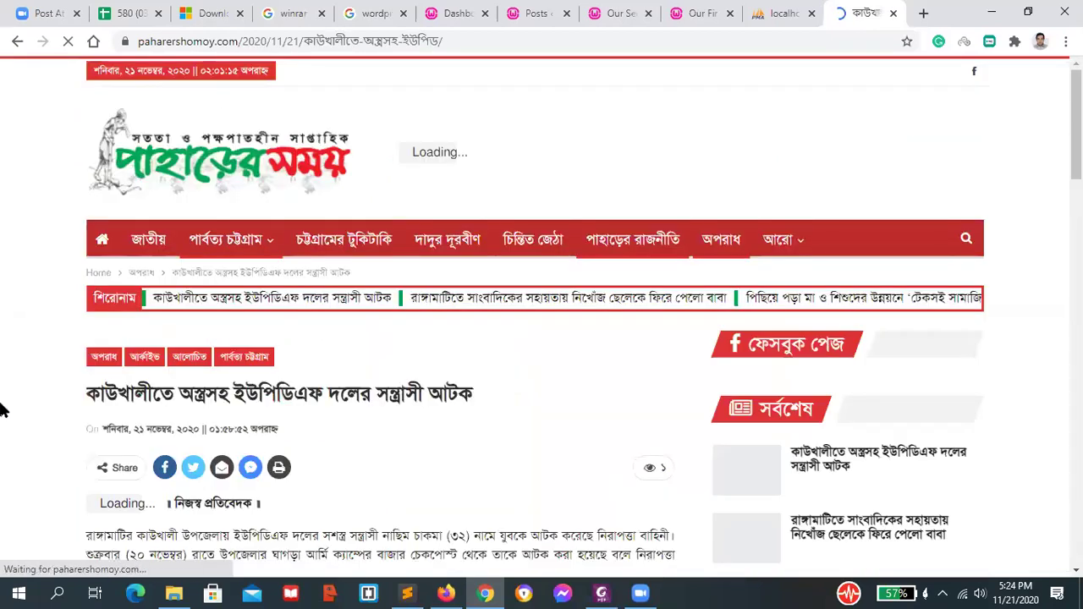
{"action": "scroll", "coordinate": [0, 410], "scroll_direction": "down", "scroll_amount": 2}
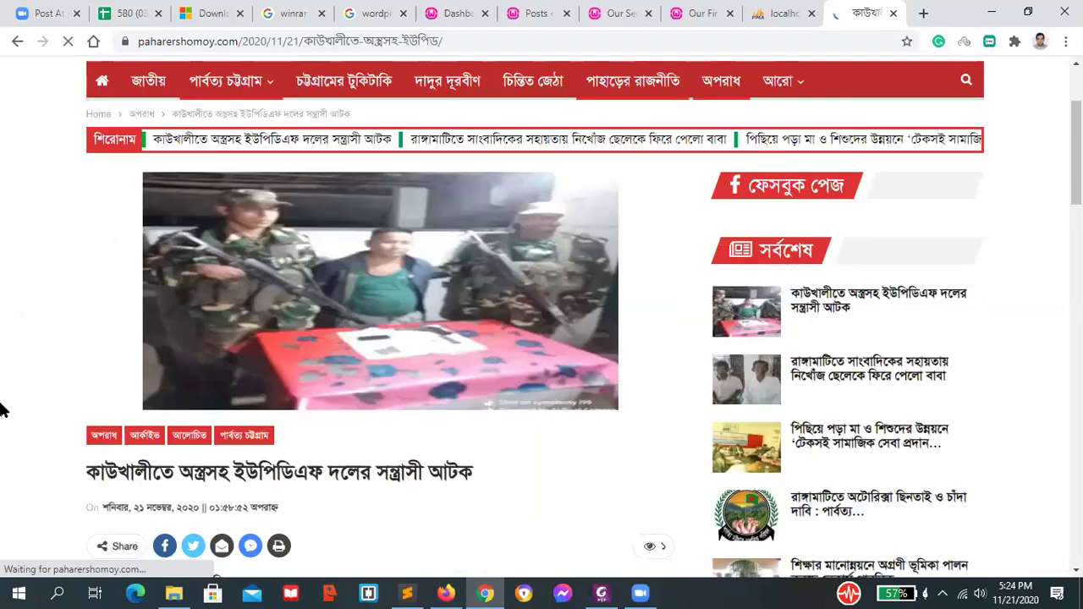
{"action": "scroll", "coordinate": [471, 315], "scroll_direction": "down", "scroll_amount": 2}
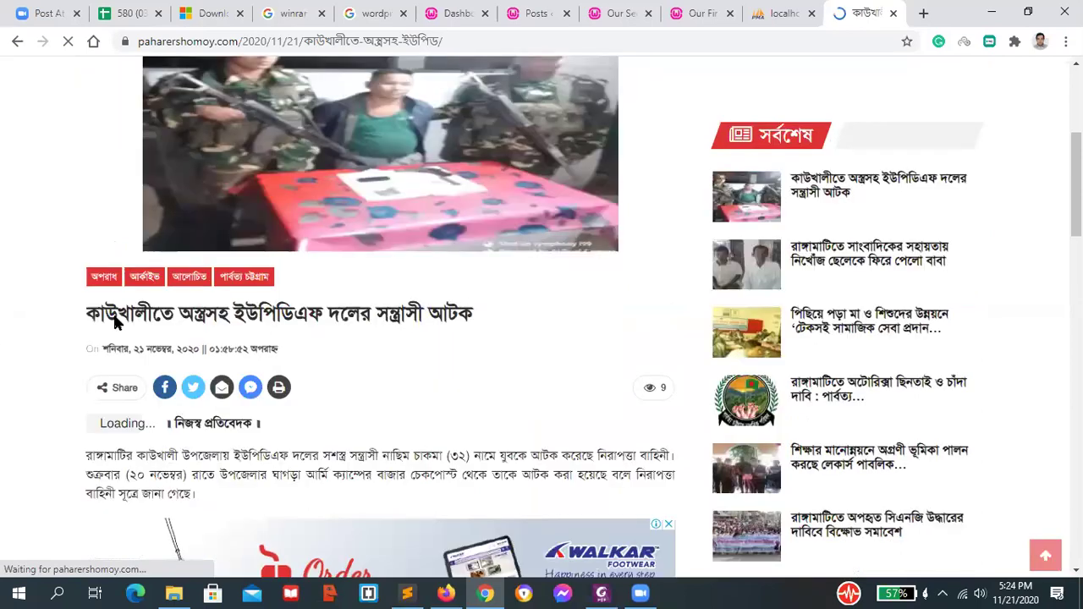
{"action": "scroll", "coordinate": [72, 303], "scroll_direction": "down", "scroll_amount": 2}
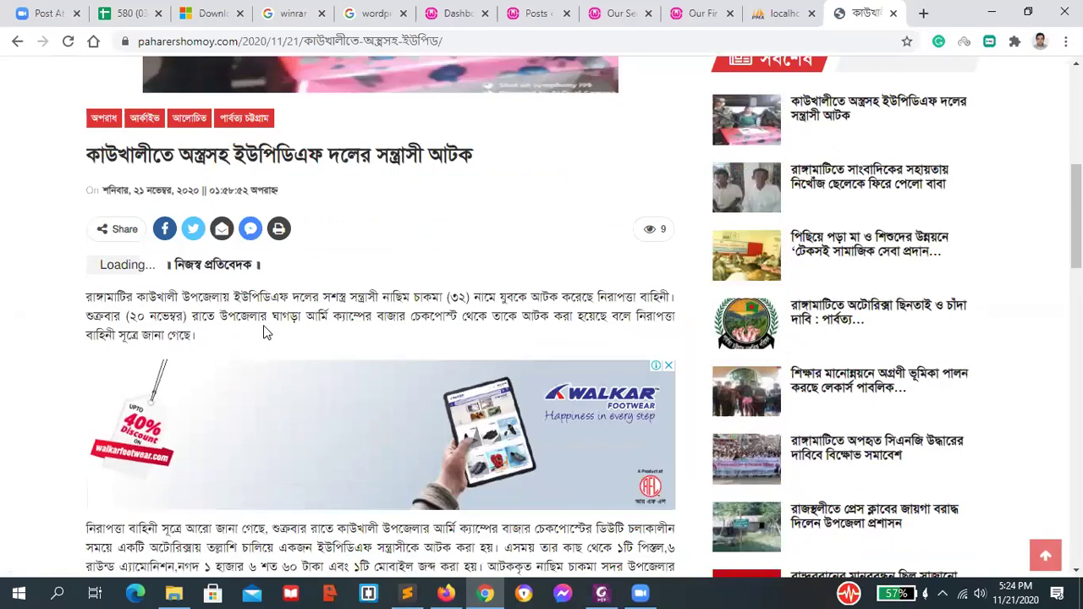
{"action": "scroll", "coordinate": [71, 339], "scroll_direction": "down", "scroll_amount": 3}
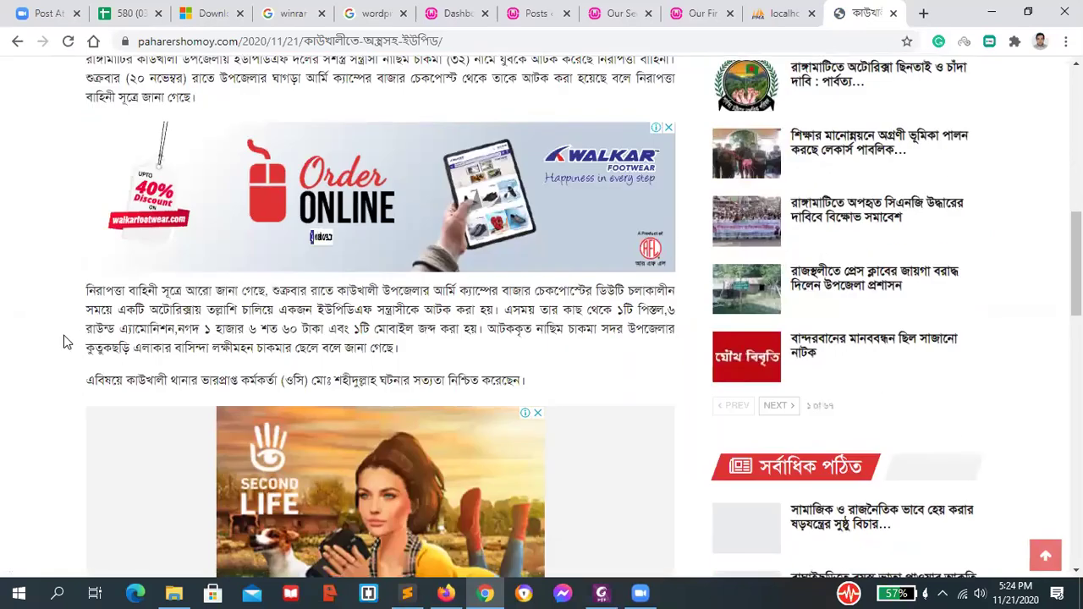
{"action": "scroll", "coordinate": [427, 383], "scroll_direction": "up", "scroll_amount": 3}
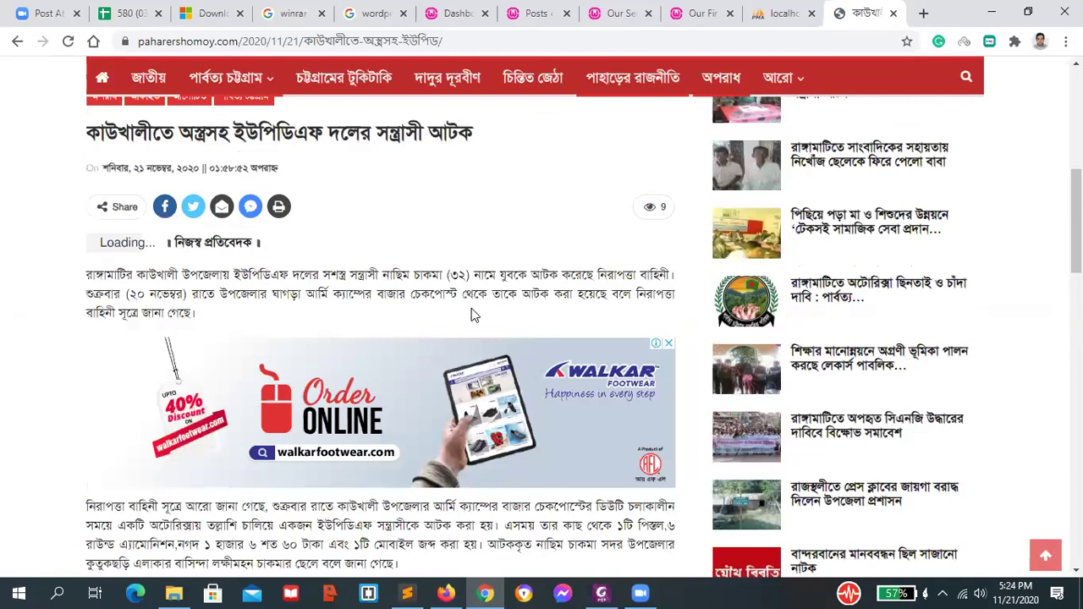
{"action": "scroll", "coordinate": [118, 269], "scroll_direction": "up", "scroll_amount": 1}
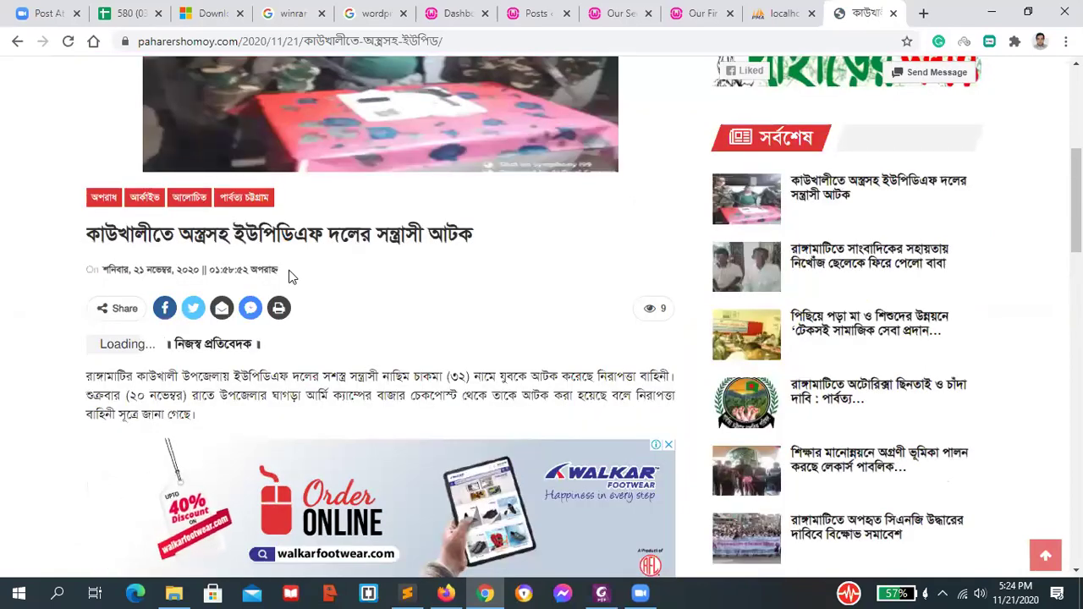
{"action": "scroll", "coordinate": [180, 298], "scroll_direction": "down", "scroll_amount": 1}
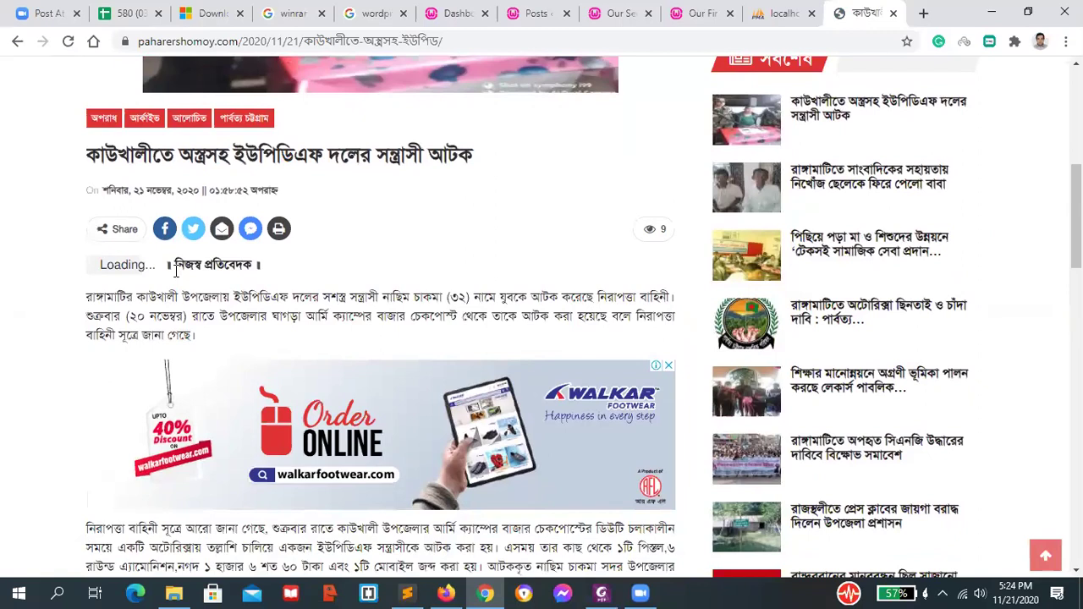
{"action": "scroll", "coordinate": [127, 355], "scroll_direction": "down", "scroll_amount": 1}
{"action": "scroll", "coordinate": [186, 350], "scroll_direction": "down", "scroll_amount": 3}
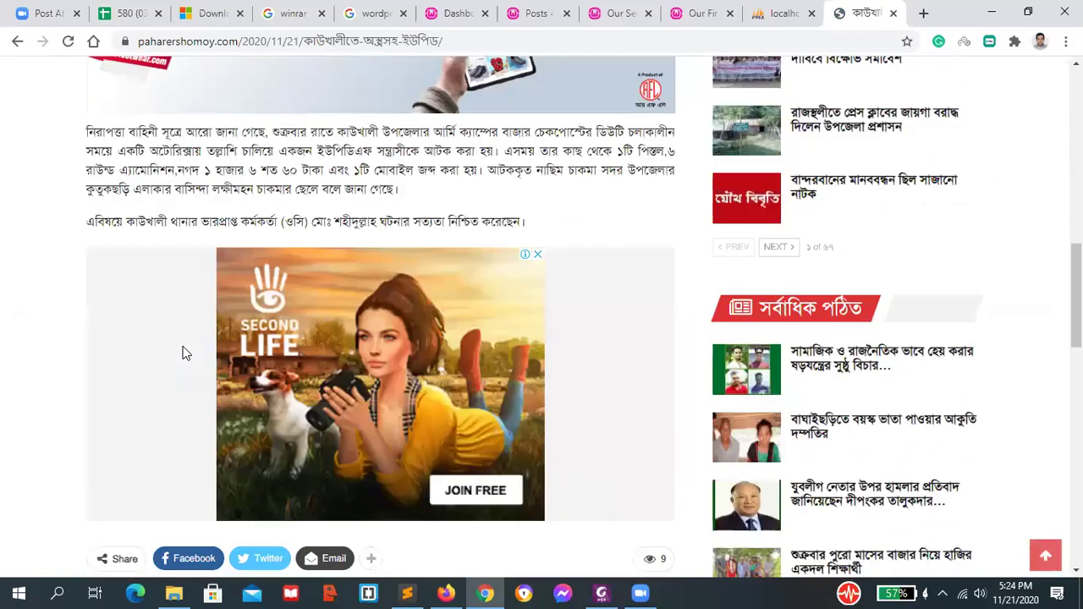
{"action": "scroll", "coordinate": [186, 353], "scroll_direction": "up", "scroll_amount": 1}
{"action": "scroll", "coordinate": [857, 208], "scroll_direction": "up", "scroll_amount": 4}
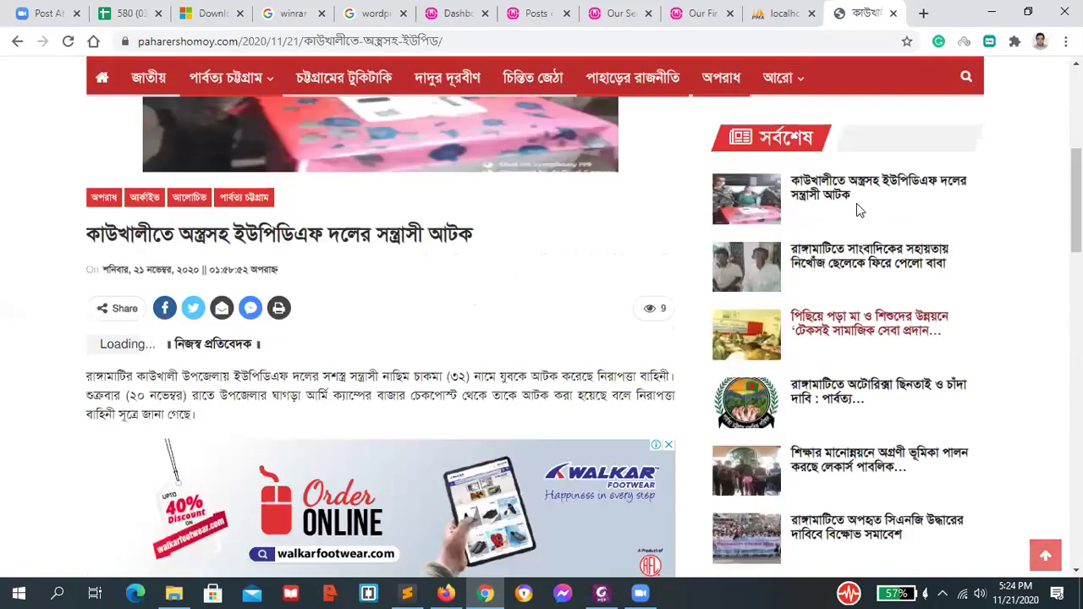
{"action": "scroll", "coordinate": [846, 316], "scroll_direction": "down", "scroll_amount": 2}
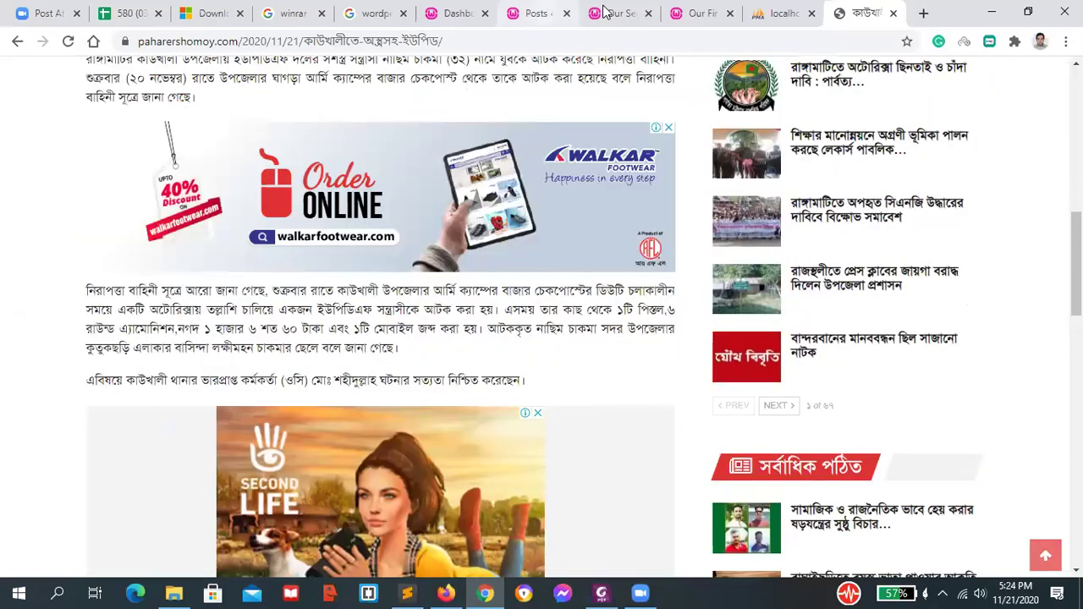
Inspect the Hello project post's title and author admin in the Posts list, then return to the article
{"action": "left_click", "coordinate": [622, 13]}
{"action": "left_click", "coordinate": [535, 8]}
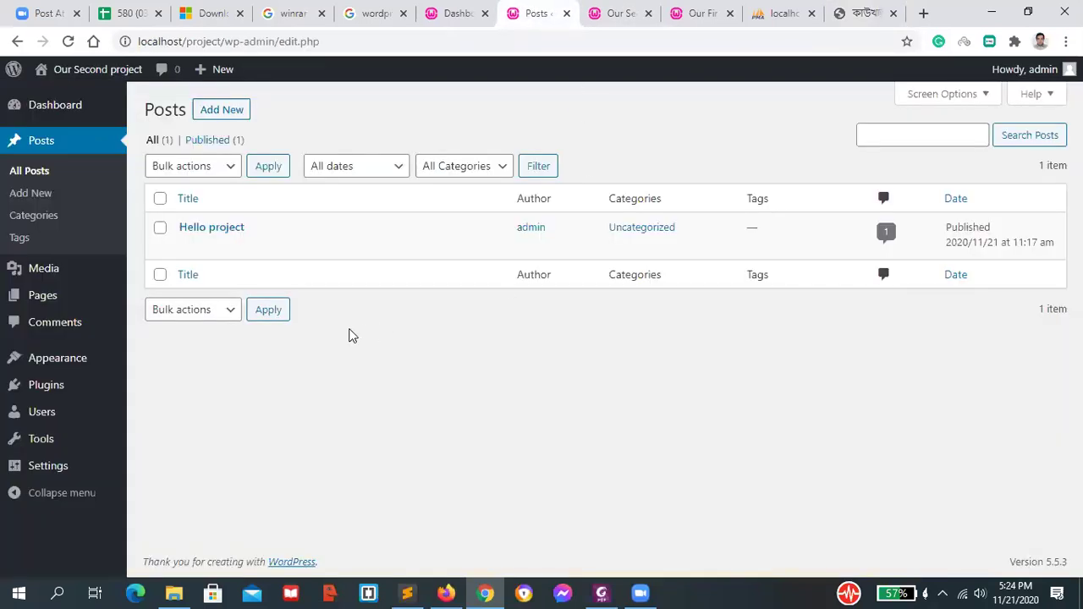
{"action": "mouse_move", "coordinate": [242, 234]}
{"action": "mouse_move", "coordinate": [259, 236]}
{"action": "left_mouse_down"}
{"action": "mouse_move", "coordinate": [189, 244]}
{"action": "mouse_move", "coordinate": [245, 227]}
{"action": "left_mouse_up"}
{"action": "left_click", "coordinate": [493, 443]}
{"action": "mouse_move", "coordinate": [516, 230]}
{"action": "left_click_drag", "start_coordinate": [514, 229], "coordinate": [545, 228]}
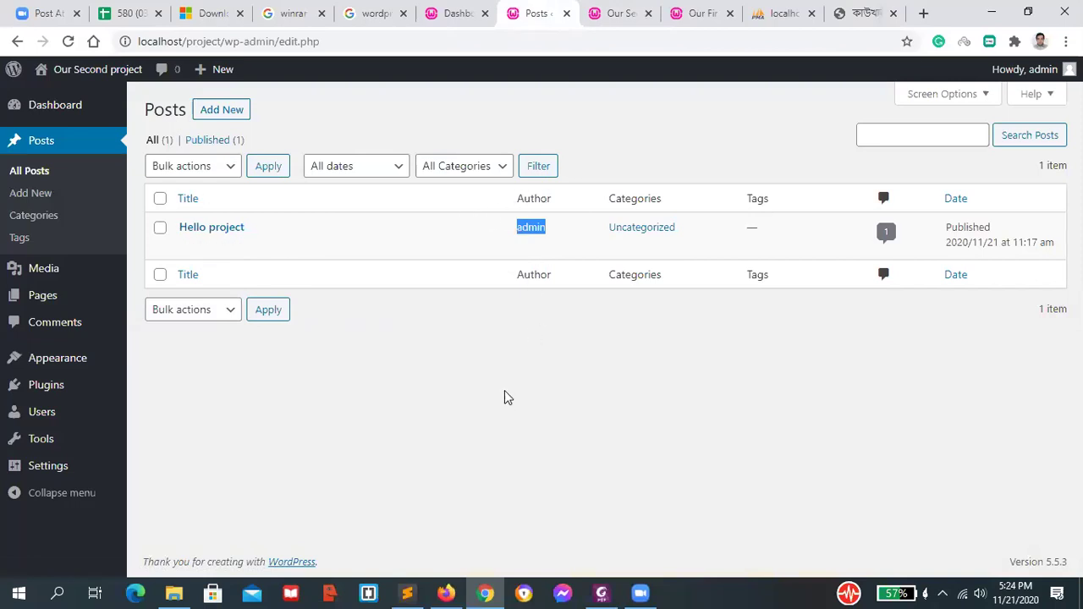
{"action": "left_click", "coordinate": [504, 405]}
{"action": "left_click", "coordinate": [844, 10]}
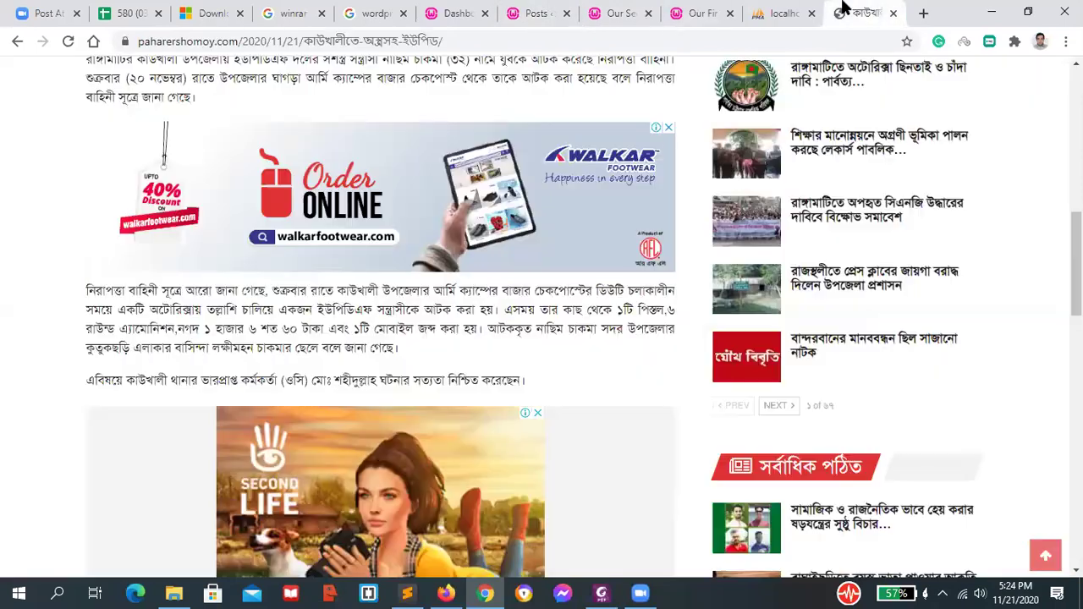
Return to the news site's home page via the logo and scroll through it
{"action": "scroll", "coordinate": [639, 364], "scroll_direction": "up", "scroll_amount": 10}
{"action": "left_click", "coordinate": [142, 114]}
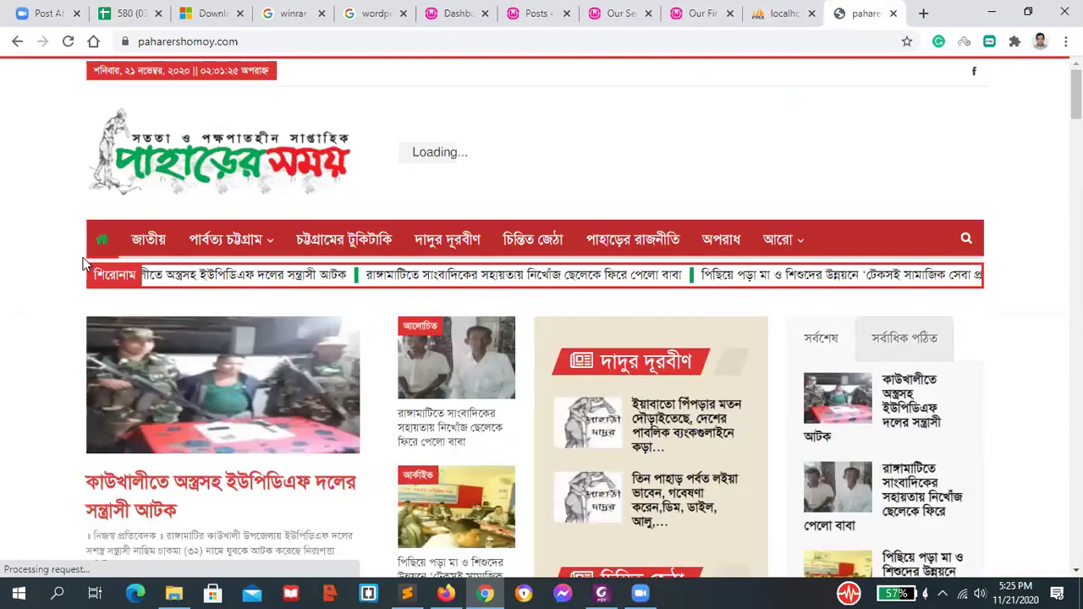
{"action": "scroll", "coordinate": [83, 264], "scroll_direction": "down", "scroll_amount": 2}
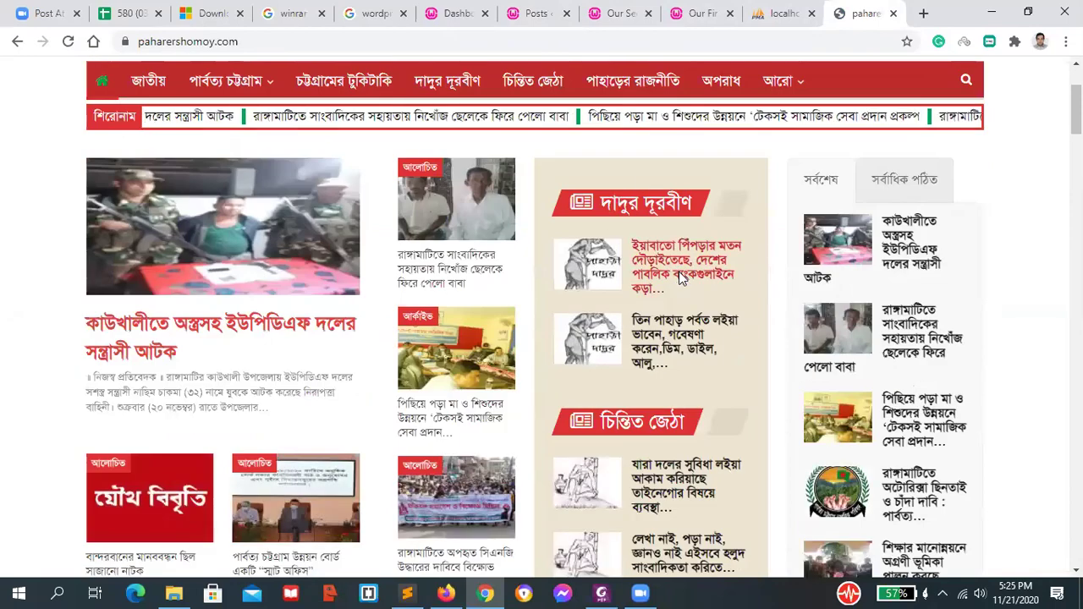
{"action": "scroll", "coordinate": [680, 279], "scroll_direction": "down", "scroll_amount": 3}
{"action": "scroll", "coordinate": [708, 280], "scroll_direction": "up", "scroll_amount": 2}
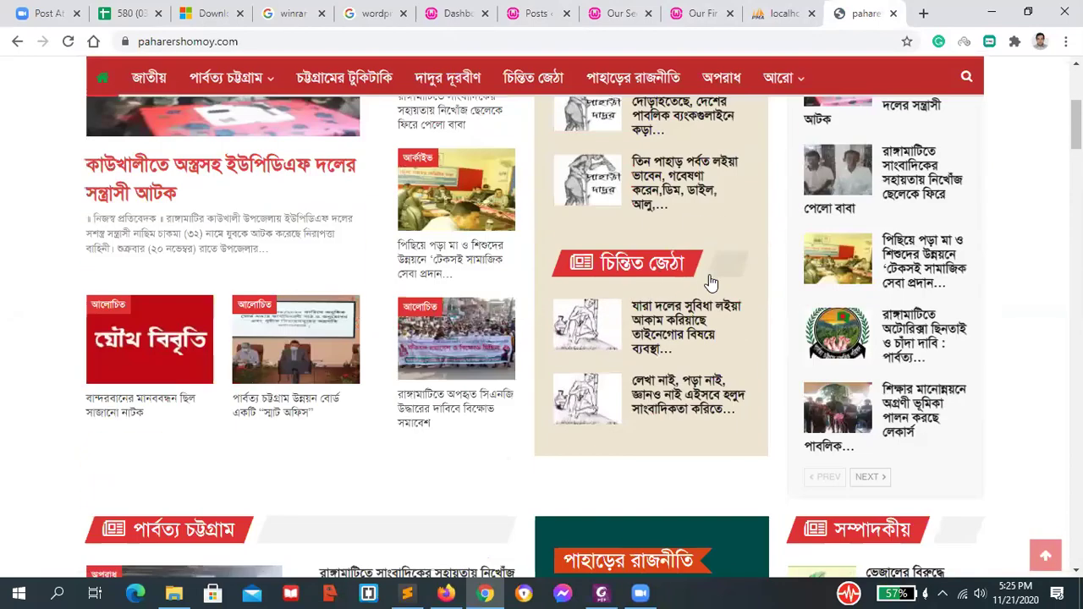
{"action": "scroll", "coordinate": [711, 290], "scroll_direction": "down", "scroll_amount": 3}
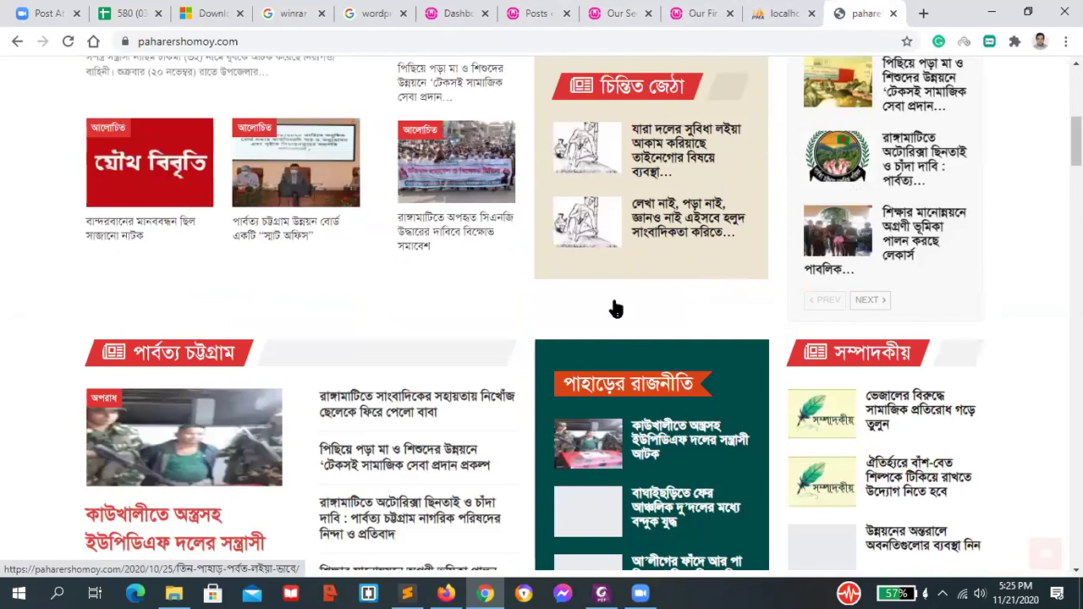
{"action": "scroll", "coordinate": [40, 176], "scroll_direction": "down", "scroll_amount": 3}
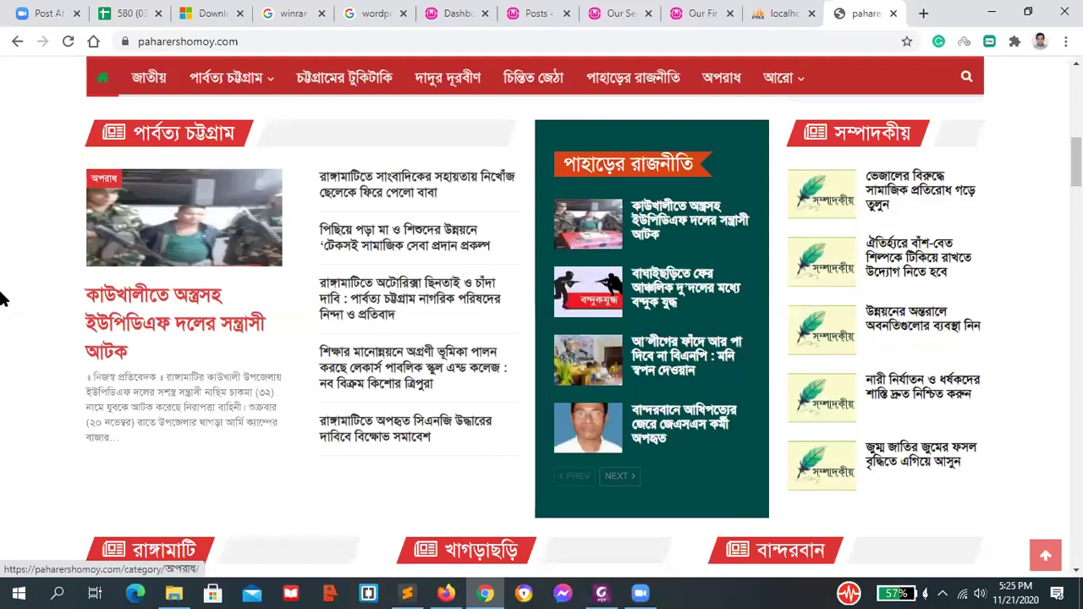
Switch among the WordPress tabs, highlighting the Uncategorized category, then return to the news site
{"action": "left_click", "coordinate": [539, 14]}
{"action": "left_click", "coordinate": [872, 13]}
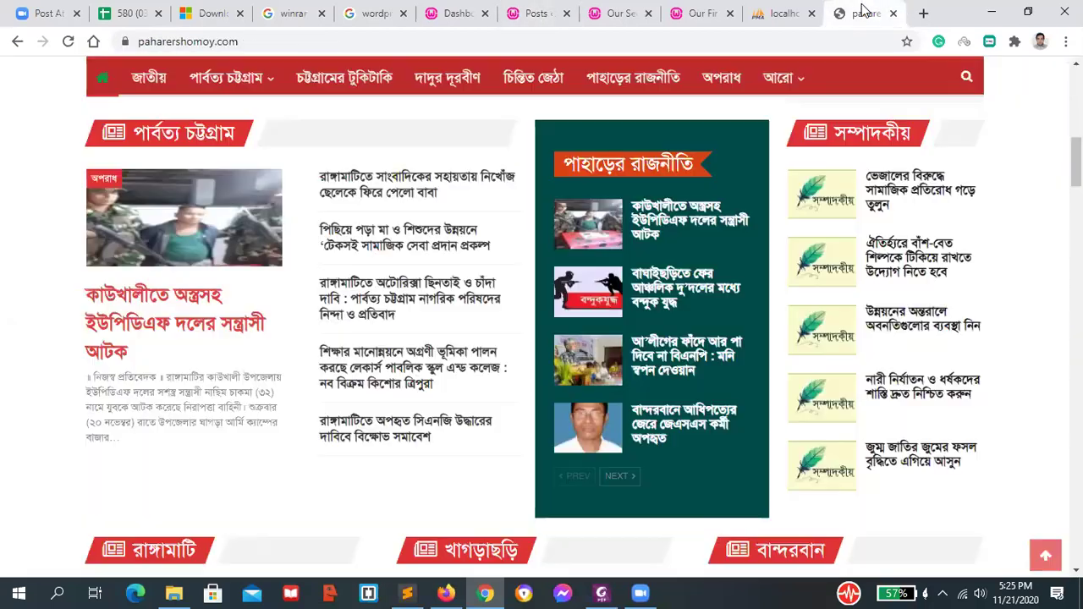
{"action": "mouse_move", "coordinate": [777, 77]}
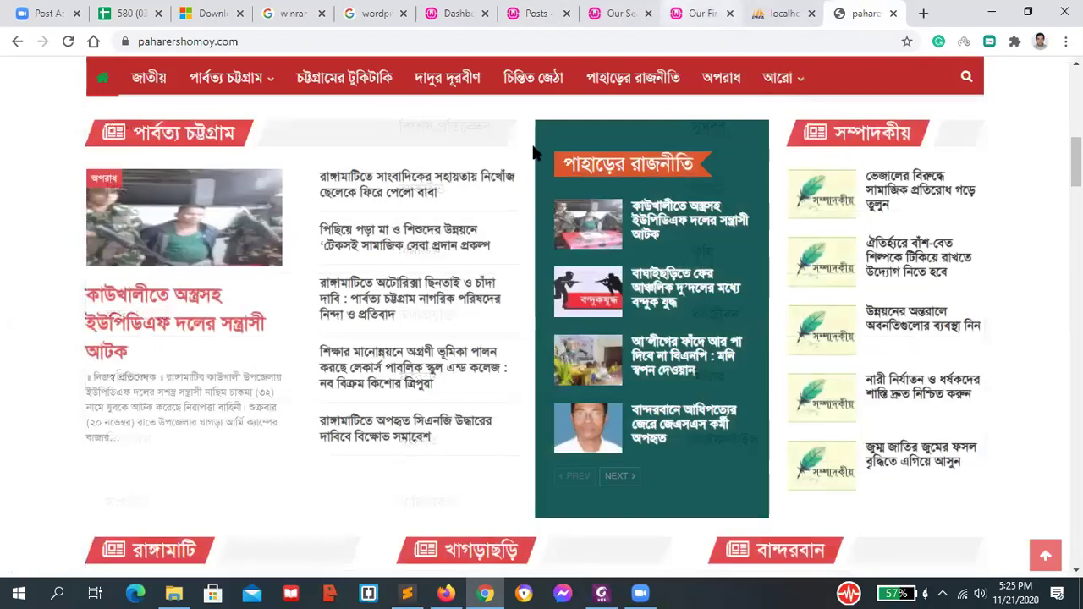
{"action": "left_click", "coordinate": [618, 13]}
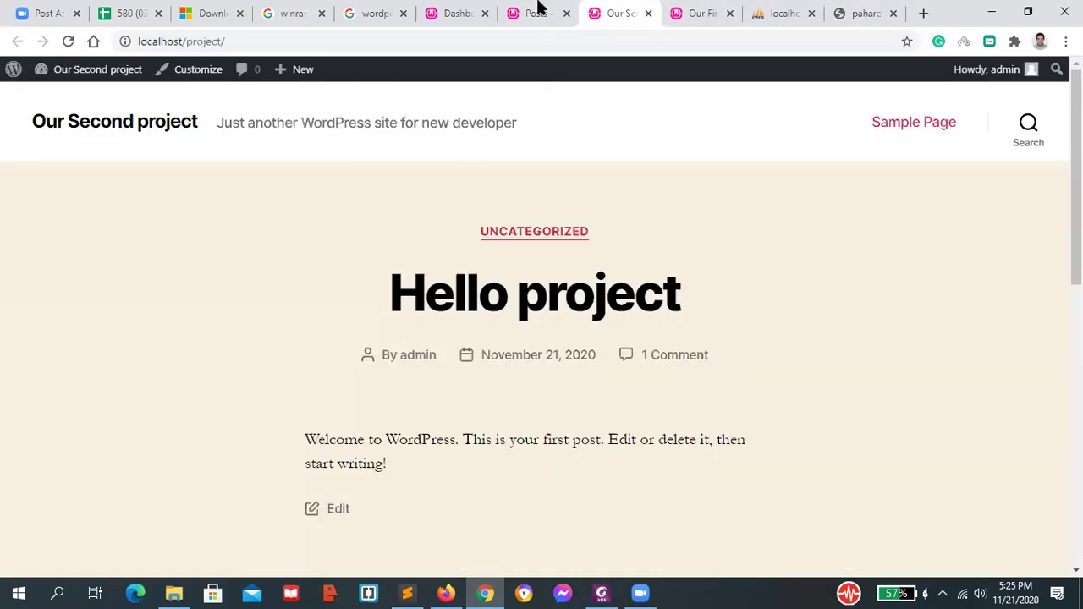
{"action": "left_click", "coordinate": [539, 10]}
{"action": "left_click", "coordinate": [863, 10]}
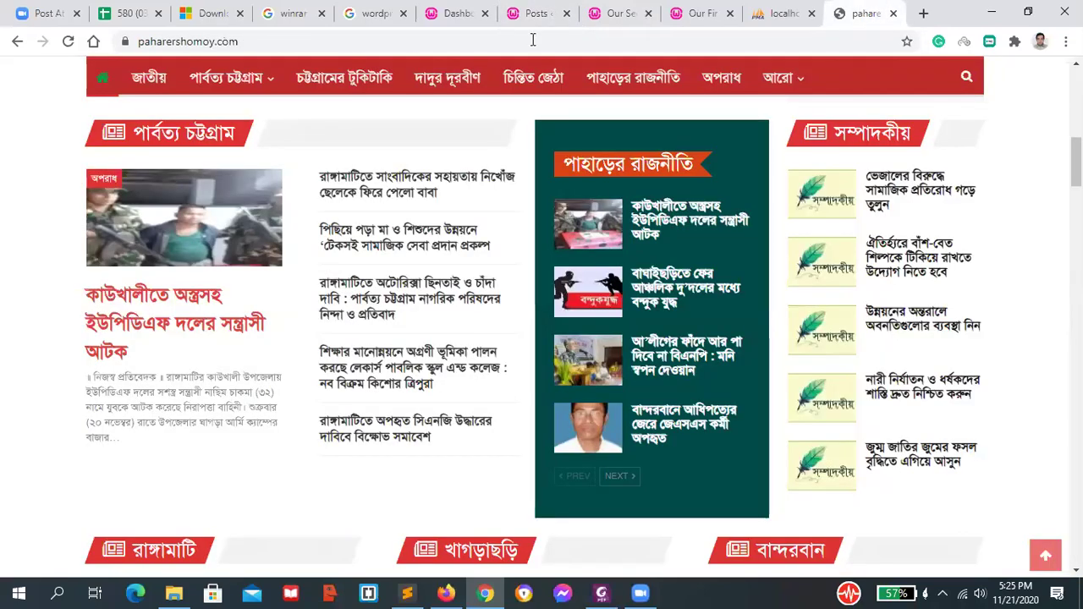
{"action": "left_click", "coordinate": [539, 13]}
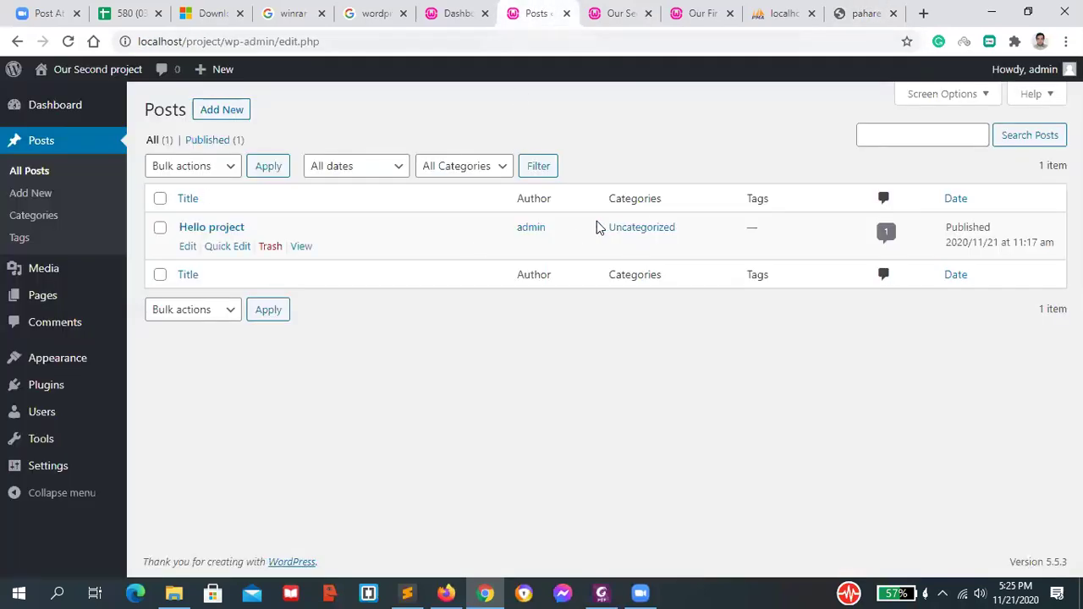
{"action": "left_click_drag", "start_coordinate": [597, 226], "coordinate": [677, 235]}
{"action": "left_click", "coordinate": [863, 10]}
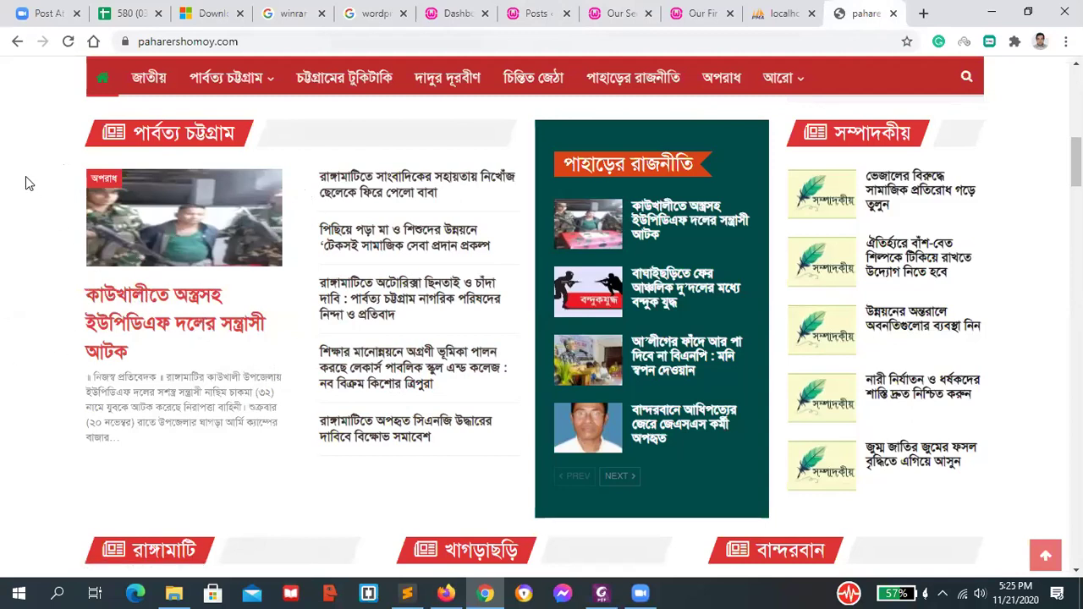
Open a news article, go back home, then switch to the Our First project Dashboard and Our Second project posts tabs
{"action": "left_click", "coordinate": [150, 188]}
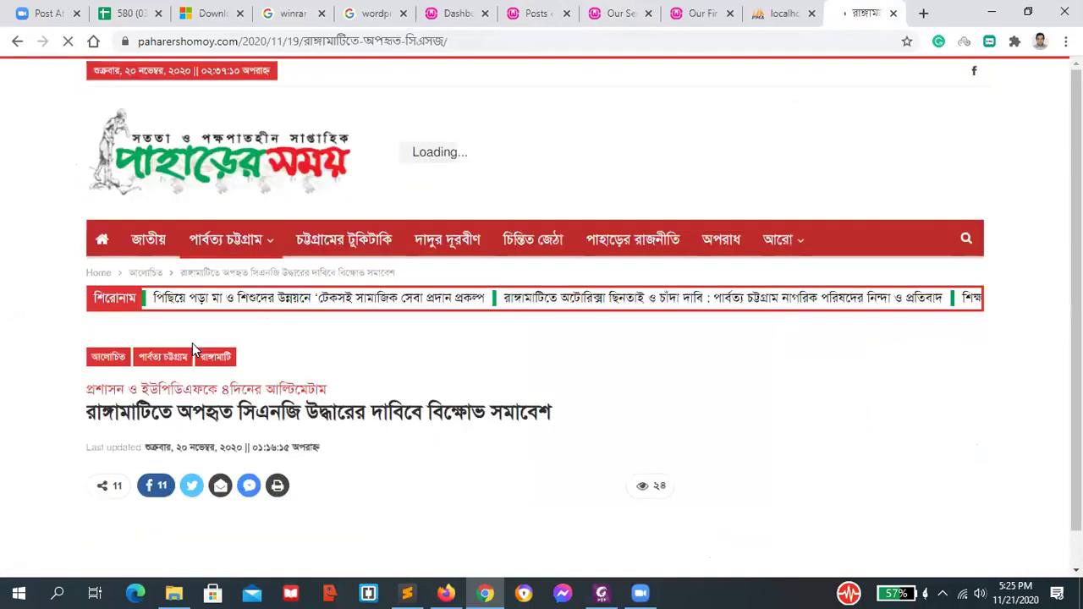
{"action": "left_click", "coordinate": [5, 39]}
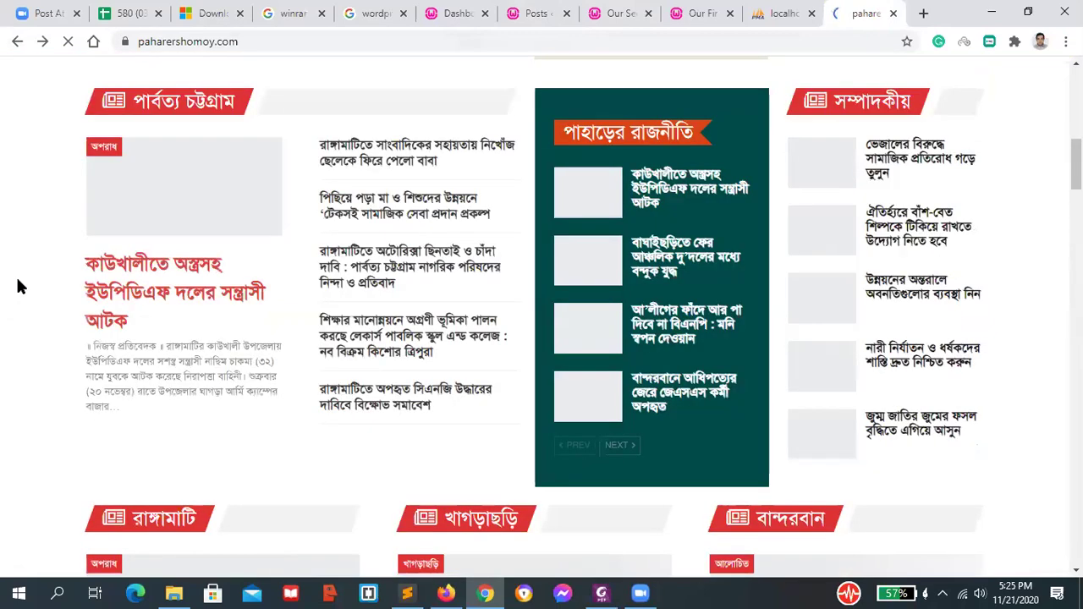
{"action": "scroll", "coordinate": [17, 286], "scroll_direction": "up", "scroll_amount": 1}
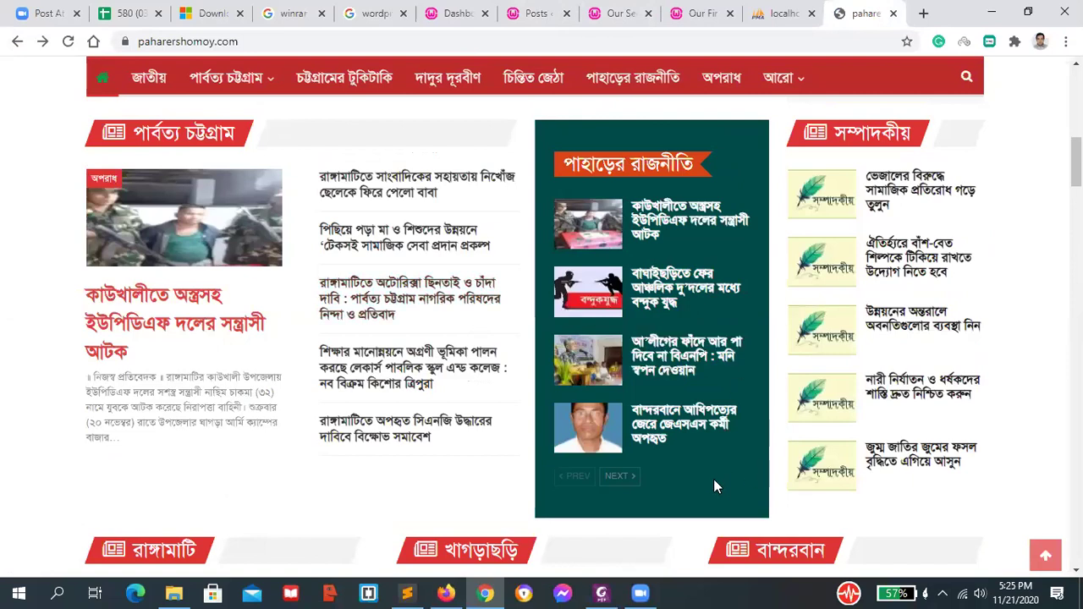
{"action": "left_click", "coordinate": [465, 10]}
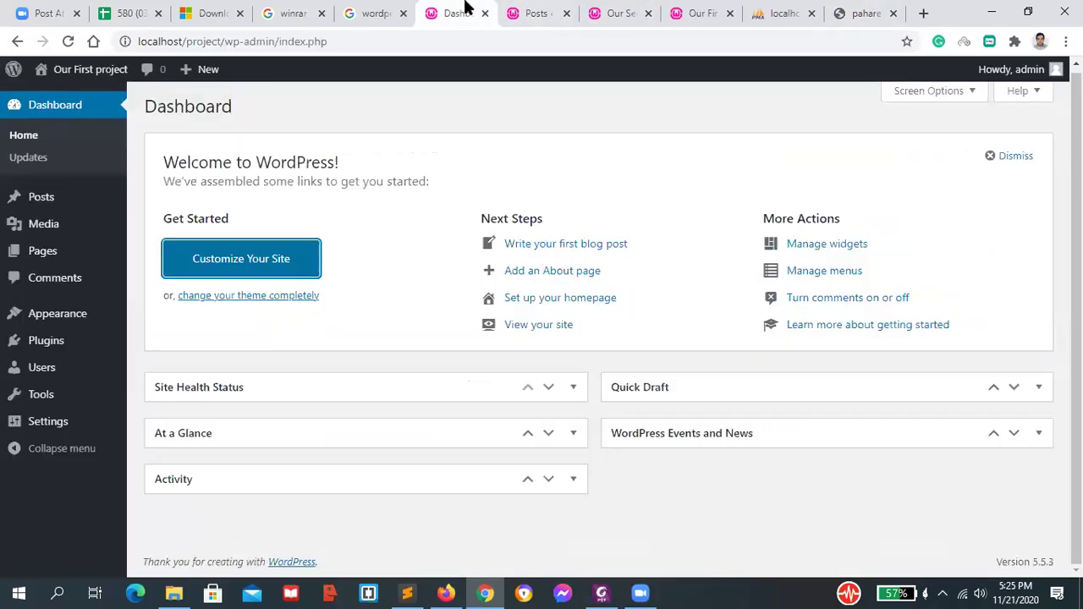
{"action": "left_click", "coordinate": [537, 11]}
Look over the Categories page and the All Posts list, then return to the paharershomoy.com tab
{"action": "left_click", "coordinate": [31, 225]}
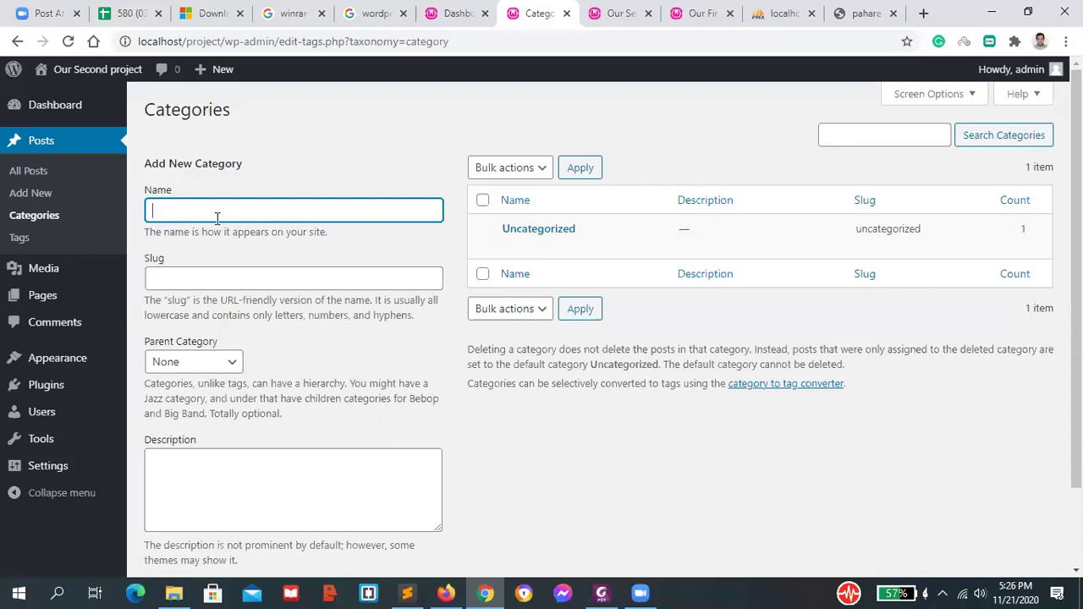
{"action": "scroll", "coordinate": [169, 341], "scroll_direction": "down", "scroll_amount": 1}
{"action": "scroll", "coordinate": [169, 341], "scroll_direction": "up", "scroll_amount": 1}
{"action": "left_click", "coordinate": [37, 172]}
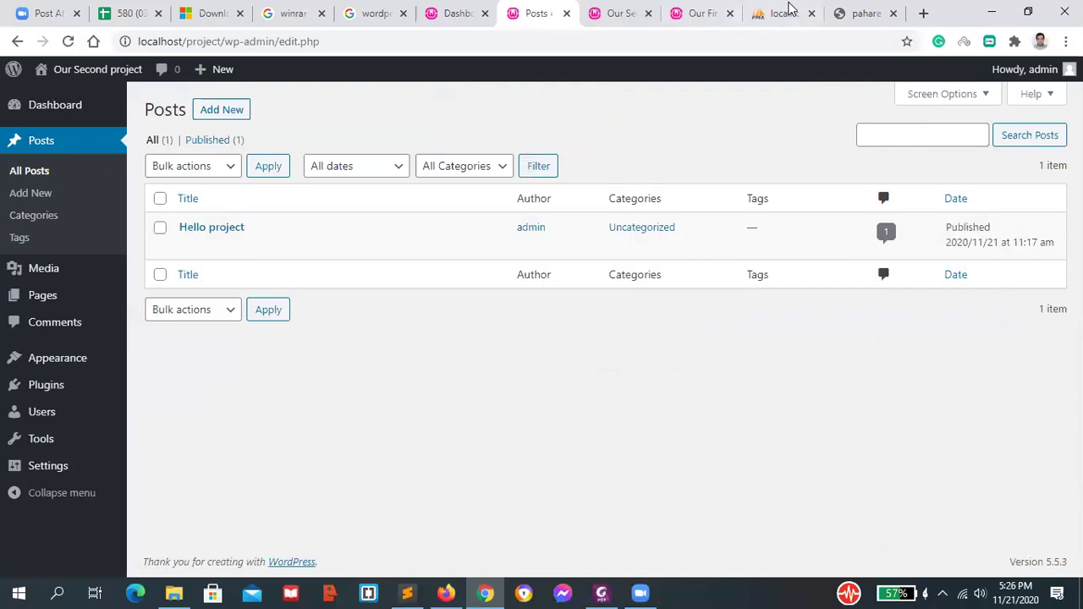
{"action": "left_click", "coordinate": [863, 12]}
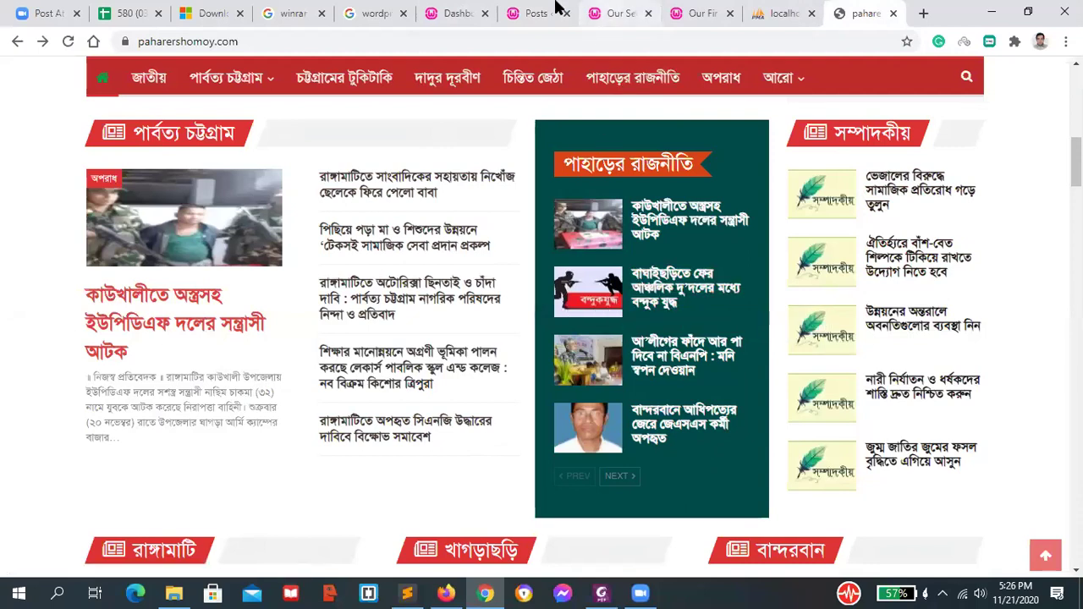
Flip between the WordPress tabs and the news site, scrolling down the pahareshomoy.com homepage
{"action": "left_click", "coordinate": [552, 10]}
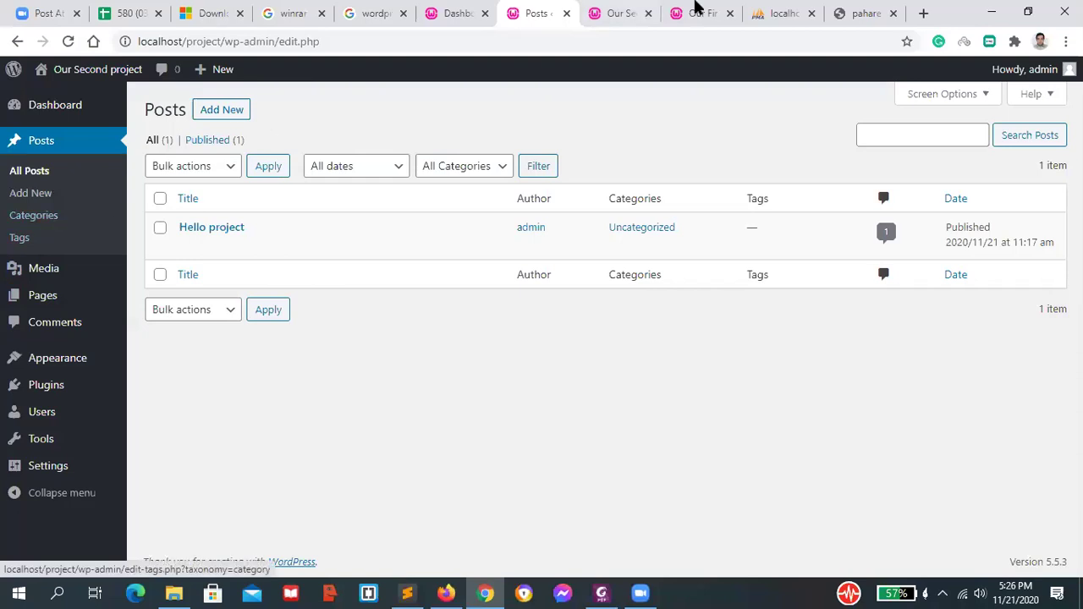
{"action": "left_click", "coordinate": [850, 12]}
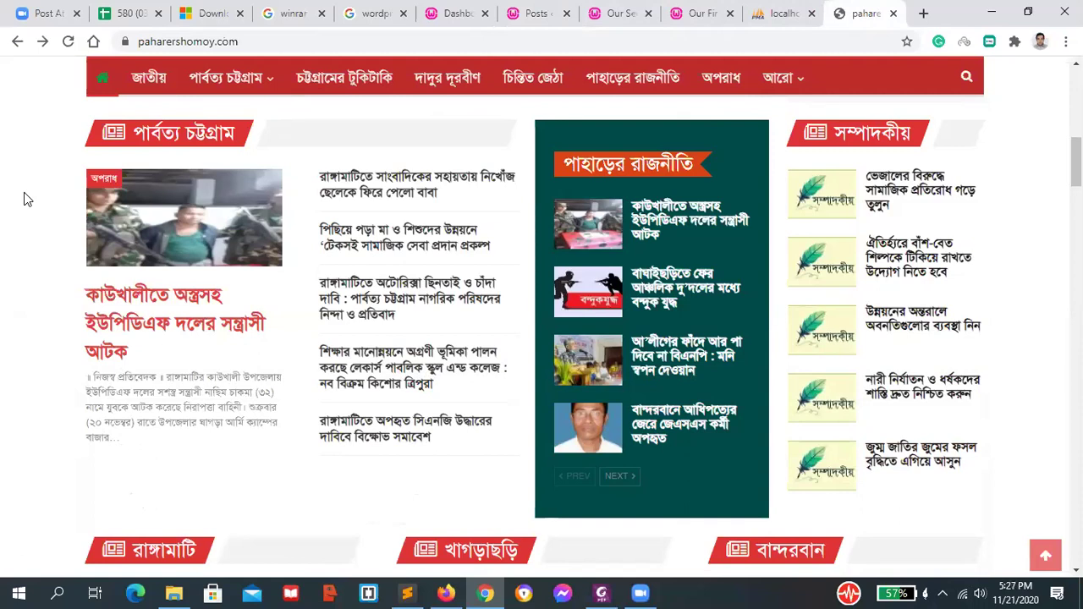
{"action": "left_click", "coordinate": [460, 10]}
{"action": "left_click", "coordinate": [533, 7]}
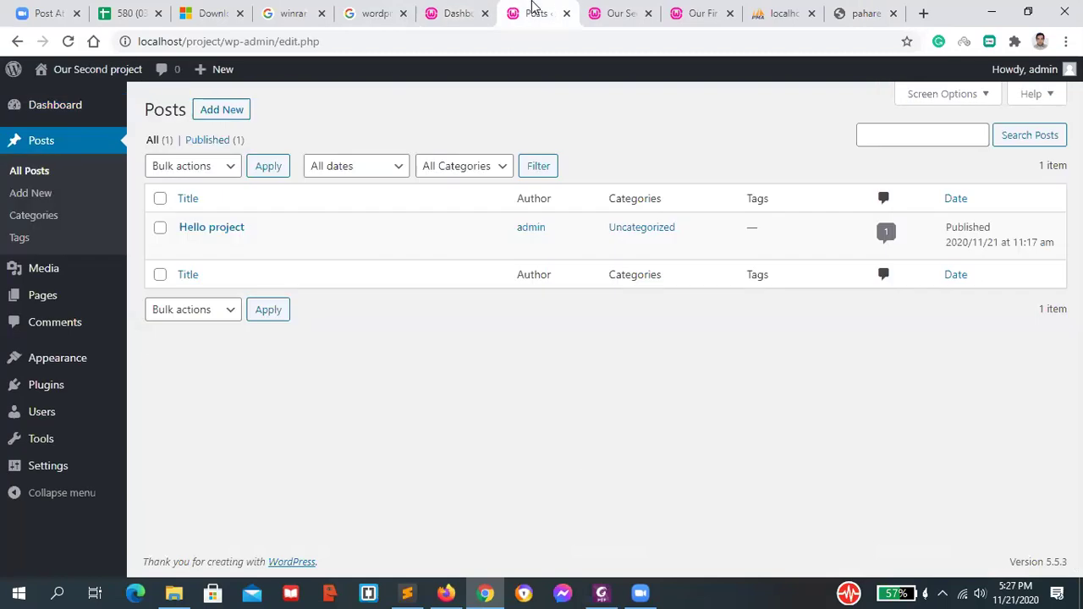
{"action": "left_click", "coordinate": [844, 12]}
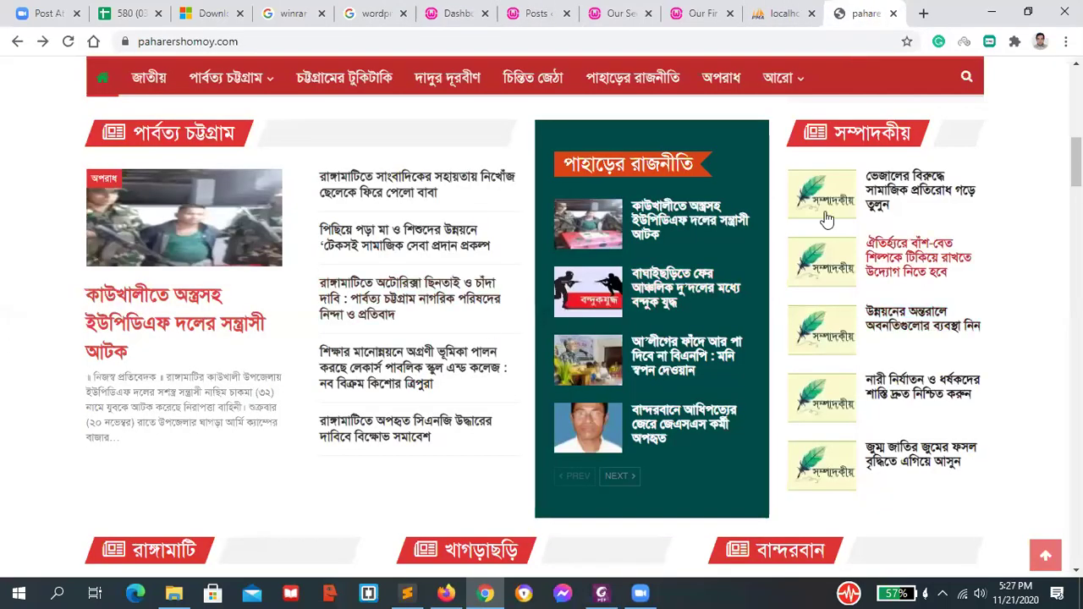
{"action": "left_click", "coordinate": [549, 10]}
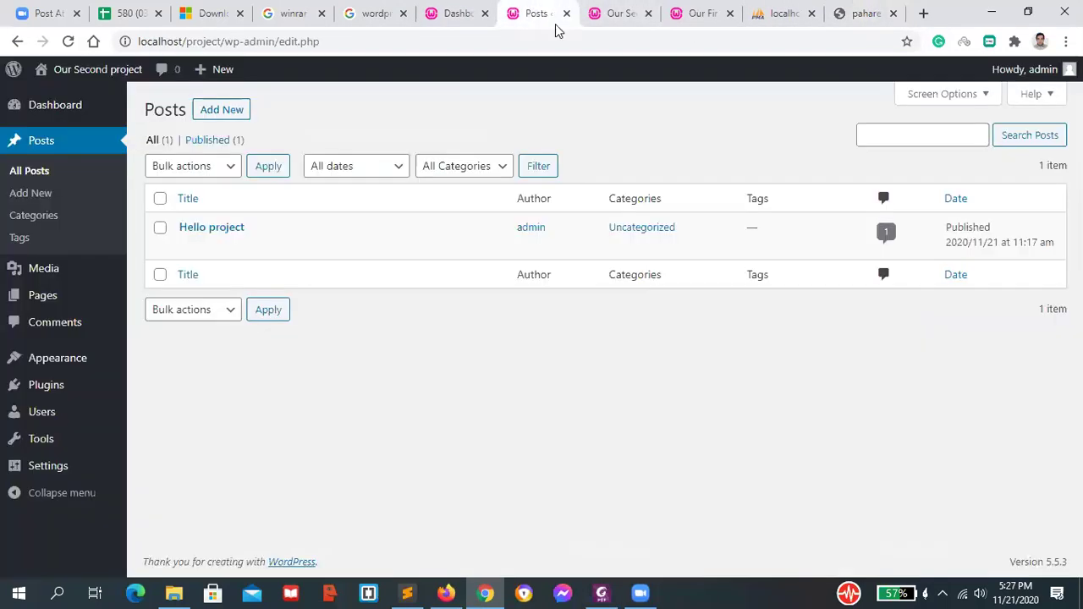
{"action": "left_click", "coordinate": [851, 11]}
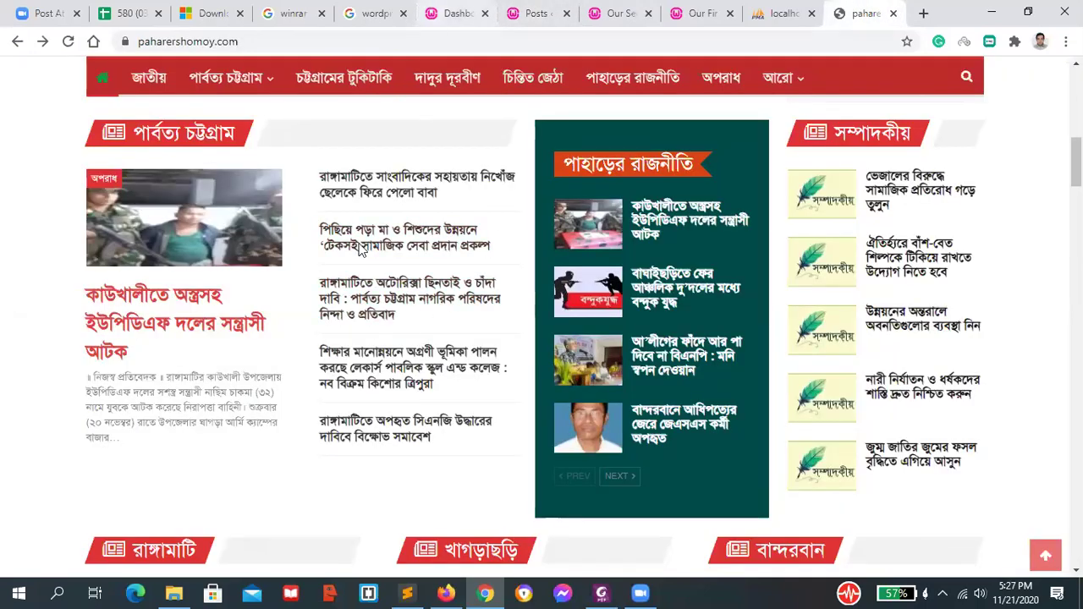
{"action": "scroll", "coordinate": [118, 301], "scroll_direction": "down", "scroll_amount": 1}
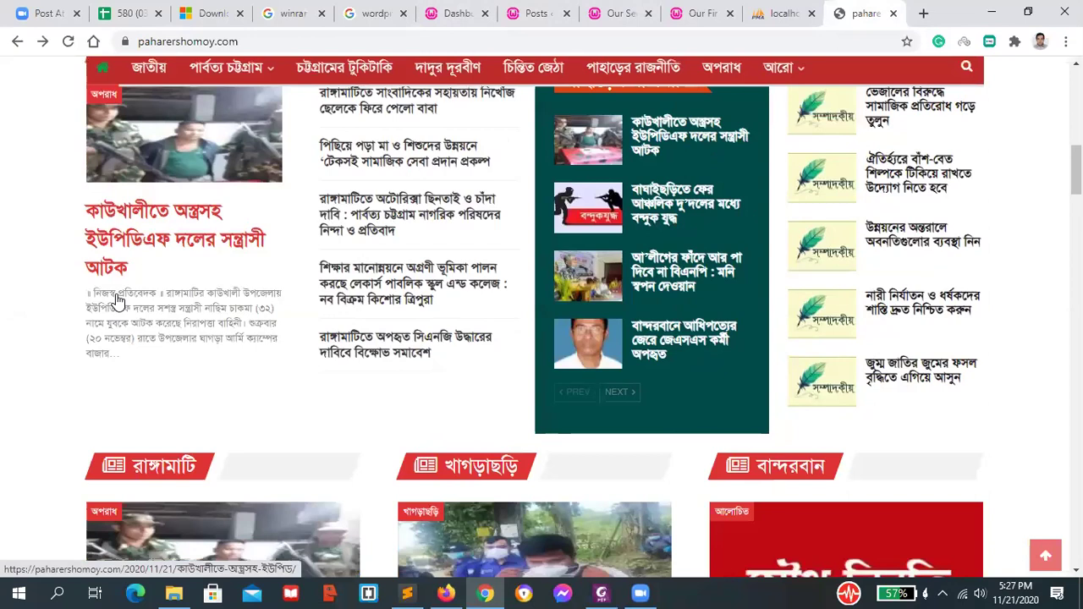
{"action": "scroll", "coordinate": [114, 297], "scroll_direction": "down", "scroll_amount": 3}
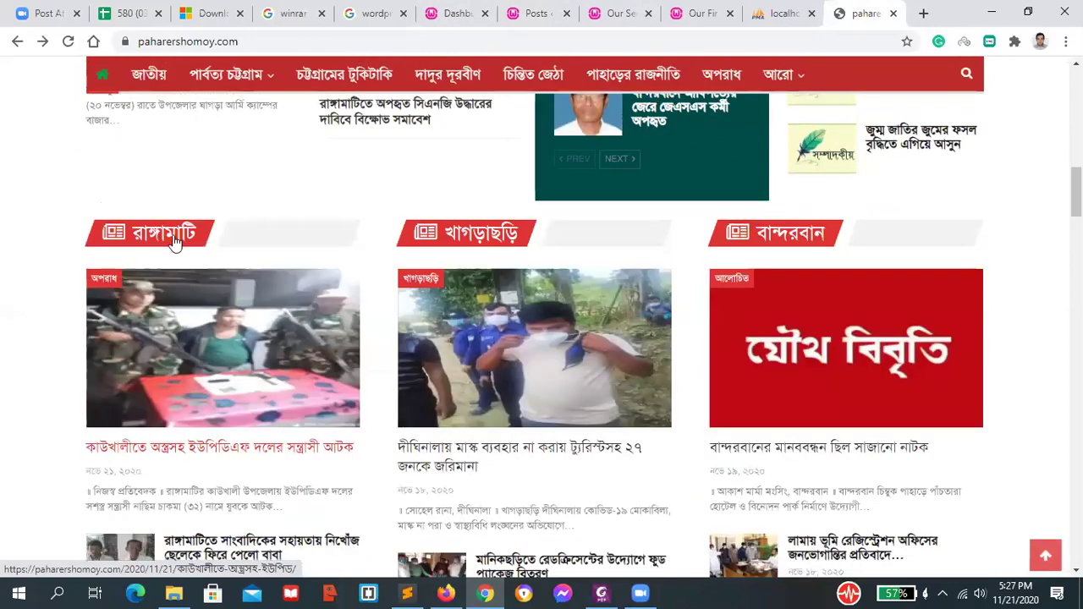
{"action": "scroll", "coordinate": [174, 242], "scroll_direction": "down", "scroll_amount": 2}
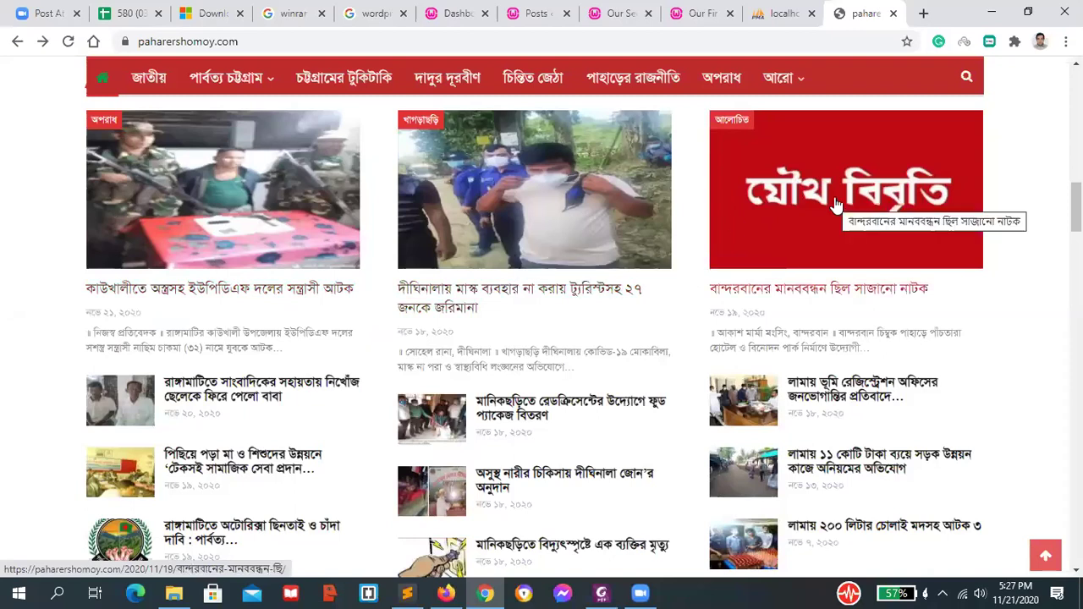
Open All Posts from the Our Second project dashboard and settle on the Posts list
{"action": "left_click", "coordinate": [538, 8]}
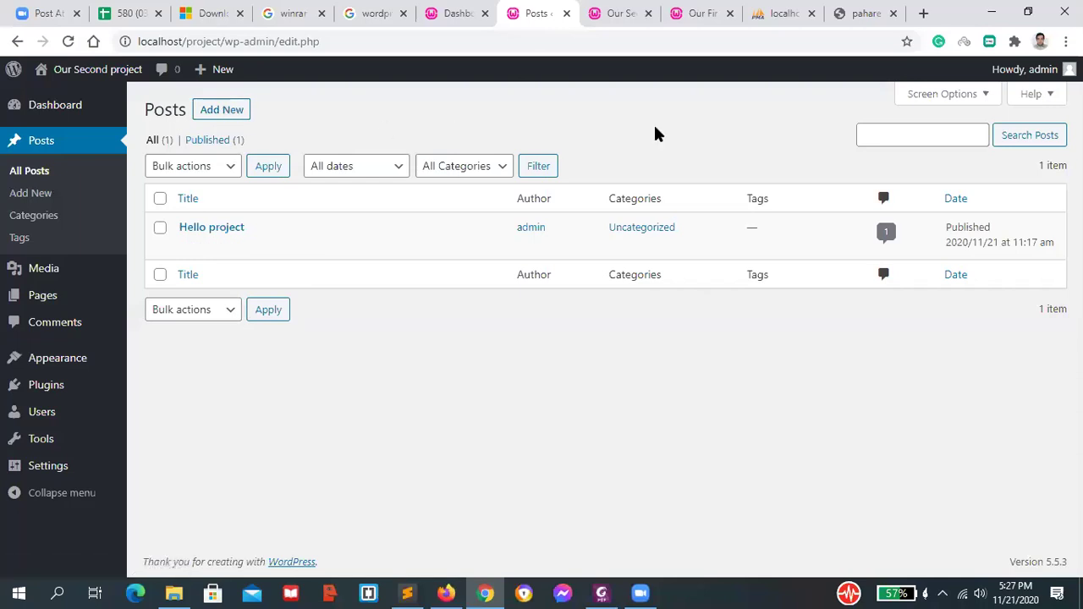
{"action": "left_click", "coordinate": [856, 13]}
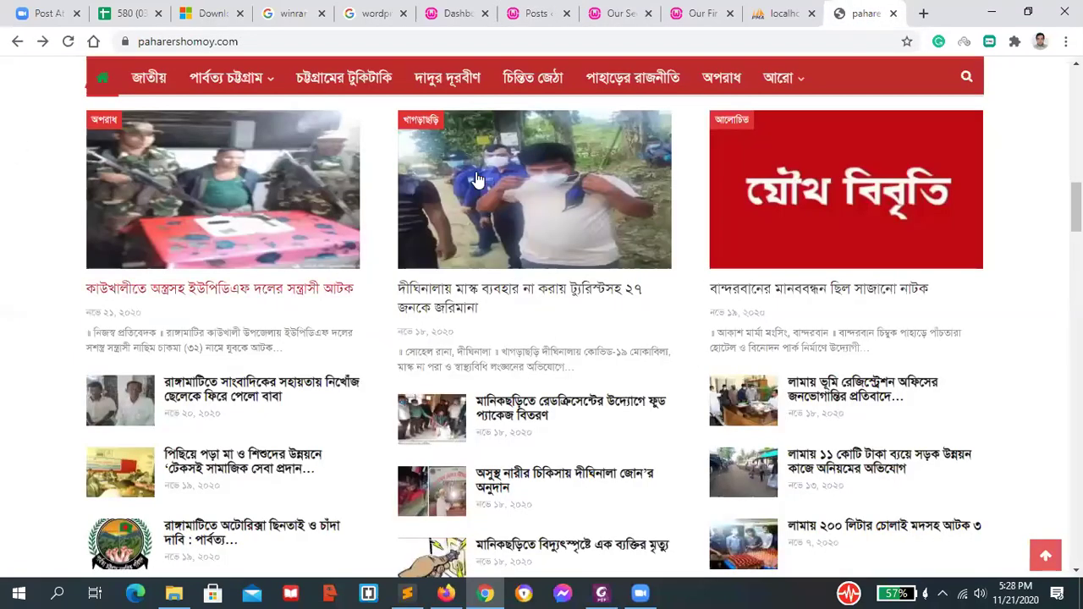
{"action": "left_click", "coordinate": [452, 13]}
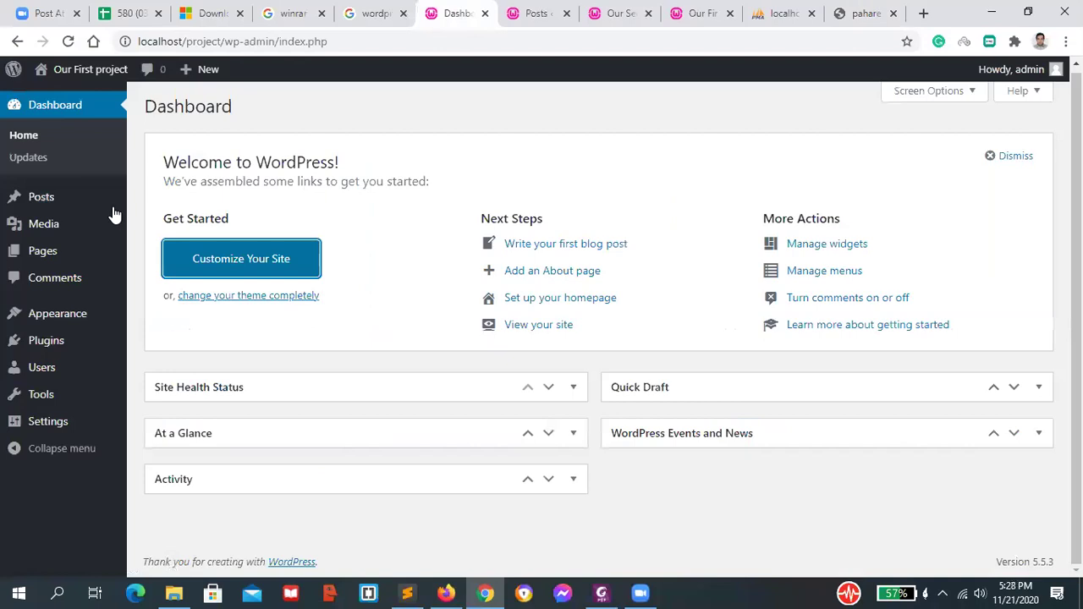
{"action": "left_click", "coordinate": [78, 211]}
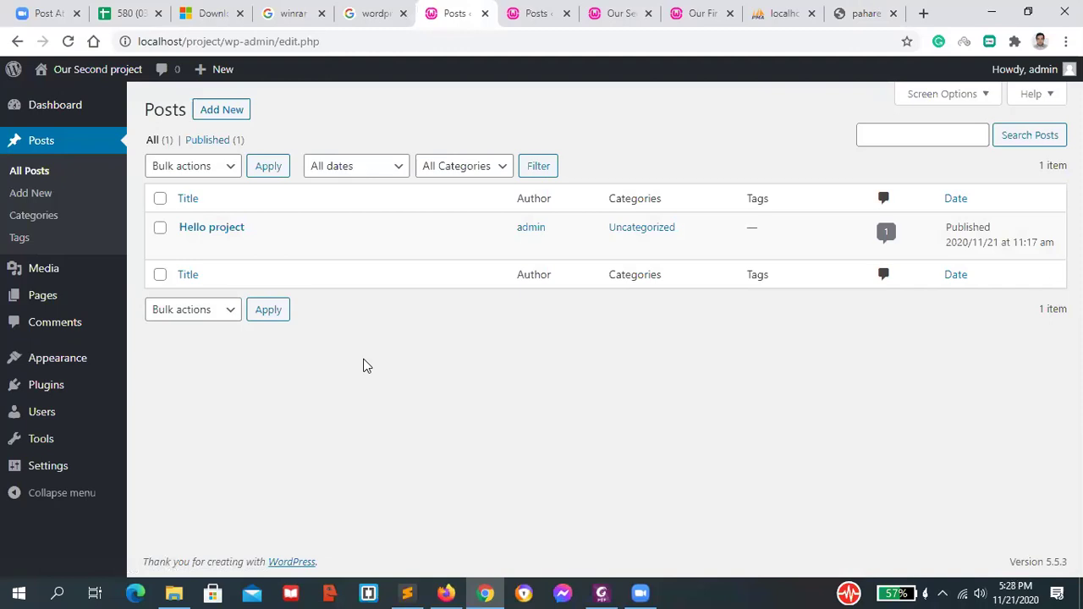
{"action": "left_click", "coordinate": [860, 12]}
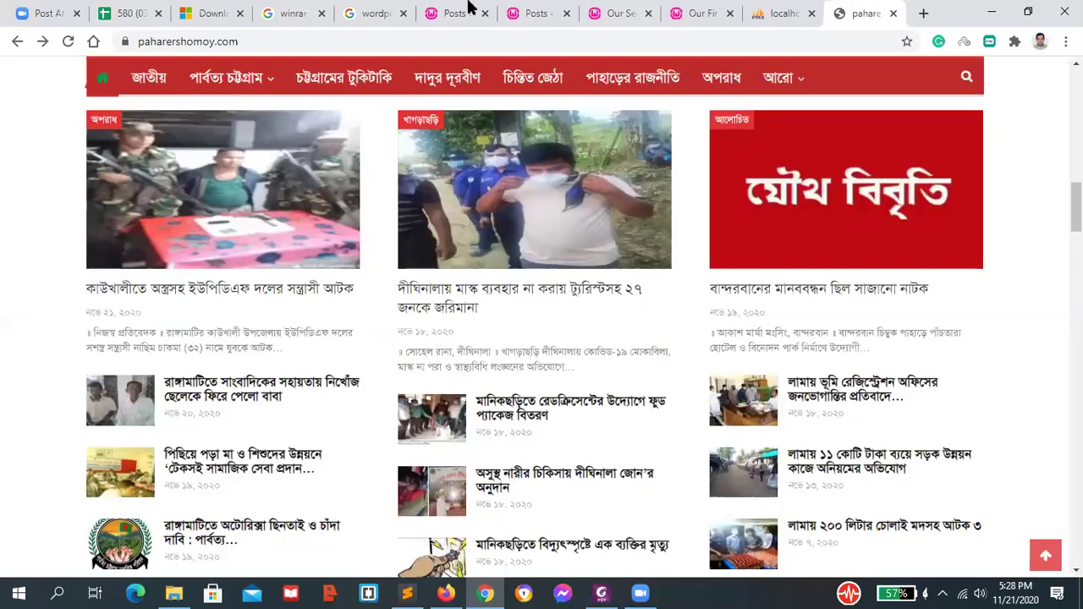
{"action": "key", "text": "ctrl+6"}
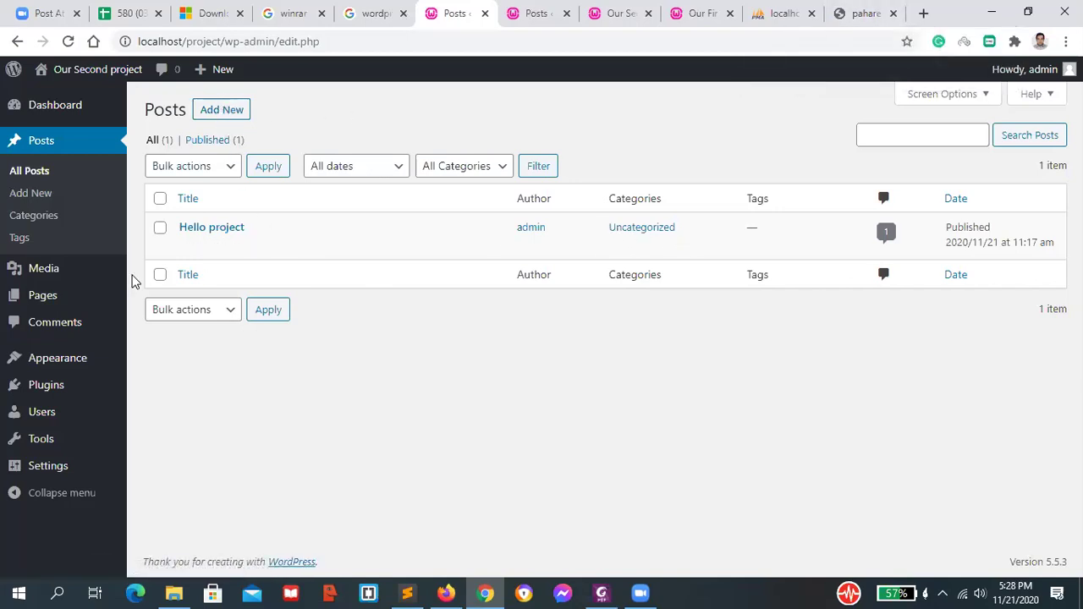
Add the category 'amr catagory' under Posts > Categories, then go back to All Posts
{"action": "left_click", "coordinate": [24, 216]}
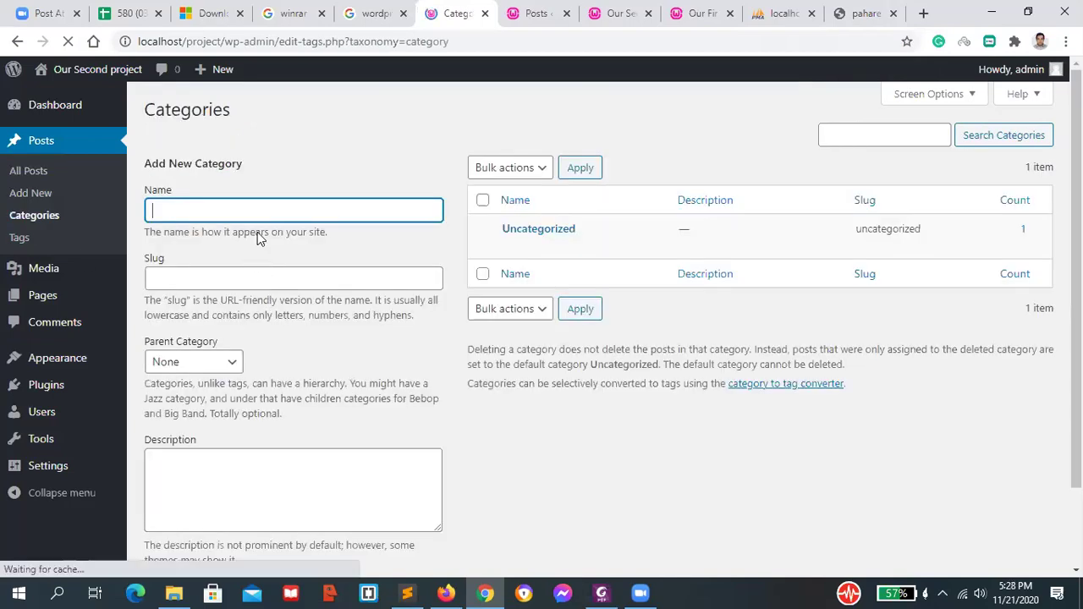
{"action": "type", "text": "amr ca"}
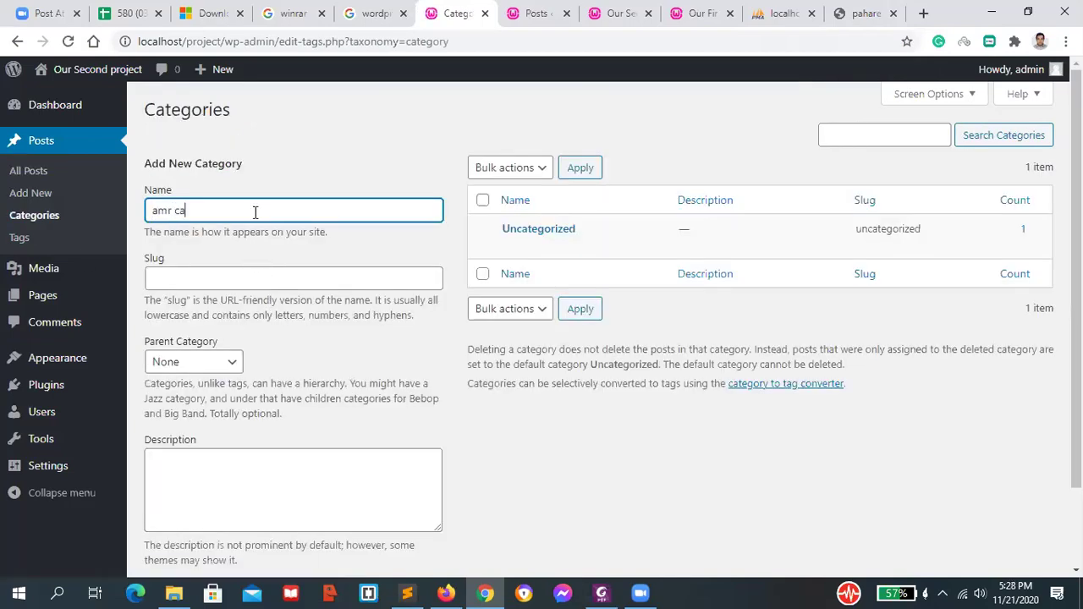
{"action": "type", "text": "tagory"}
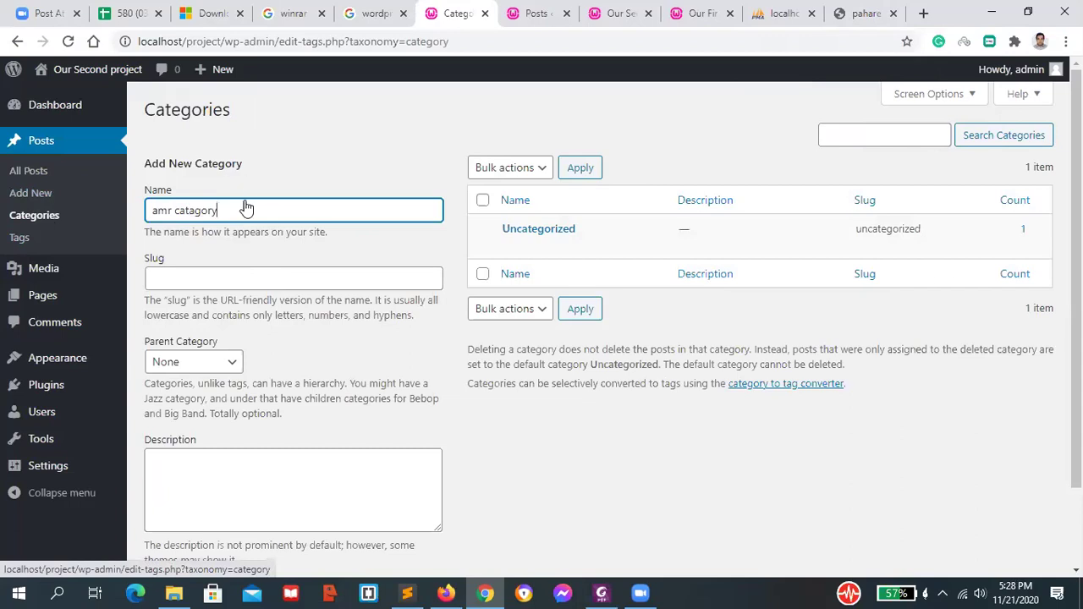
{"action": "left_click", "coordinate": [233, 280]}
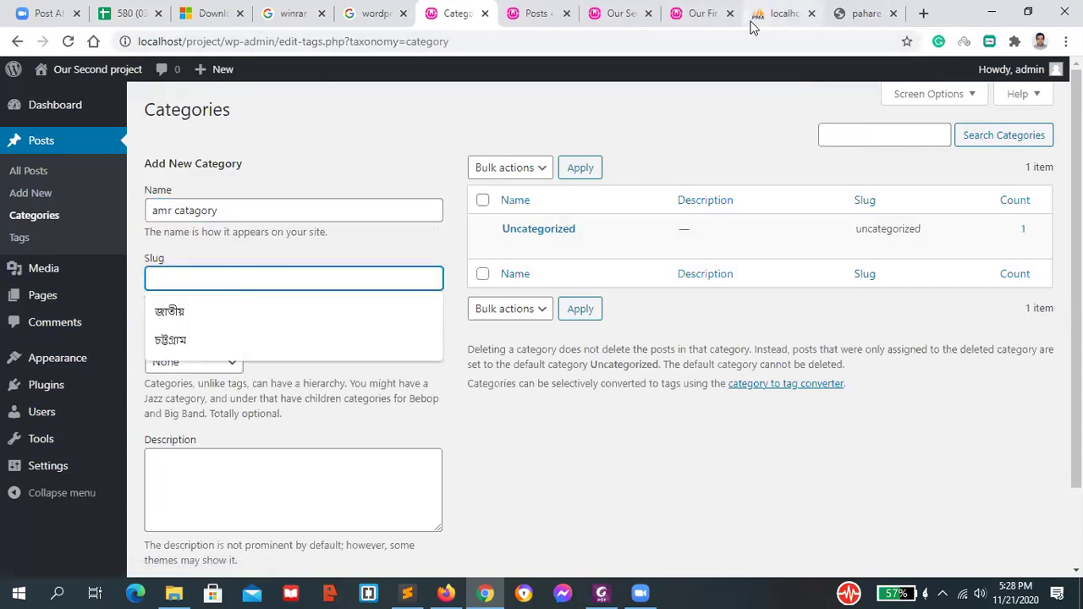
{"action": "scroll", "coordinate": [262, 338], "scroll_direction": "down", "scroll_amount": 2}
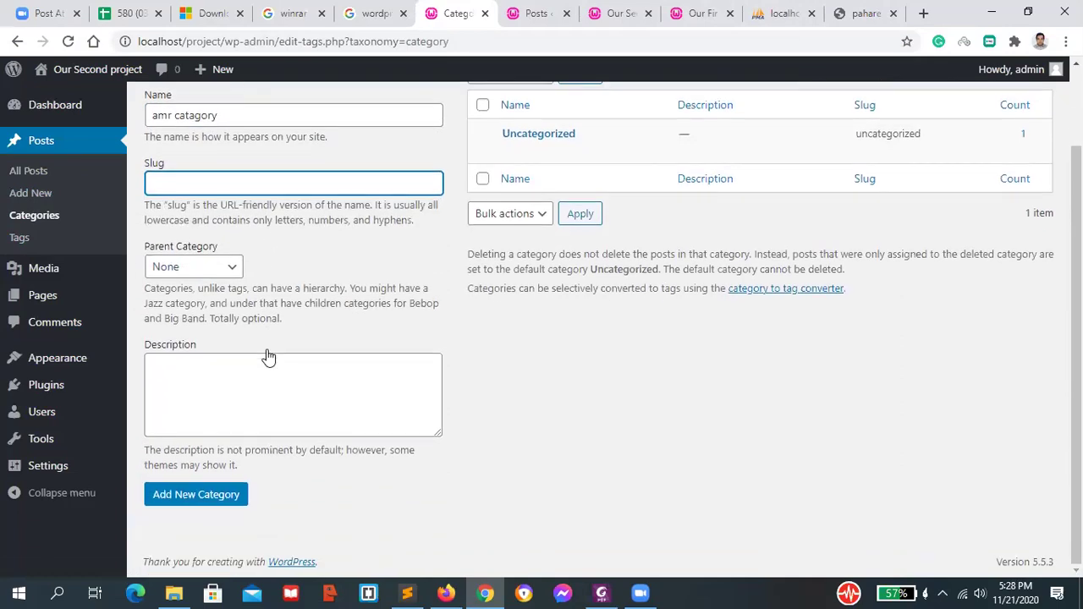
{"action": "left_click", "coordinate": [194, 497]}
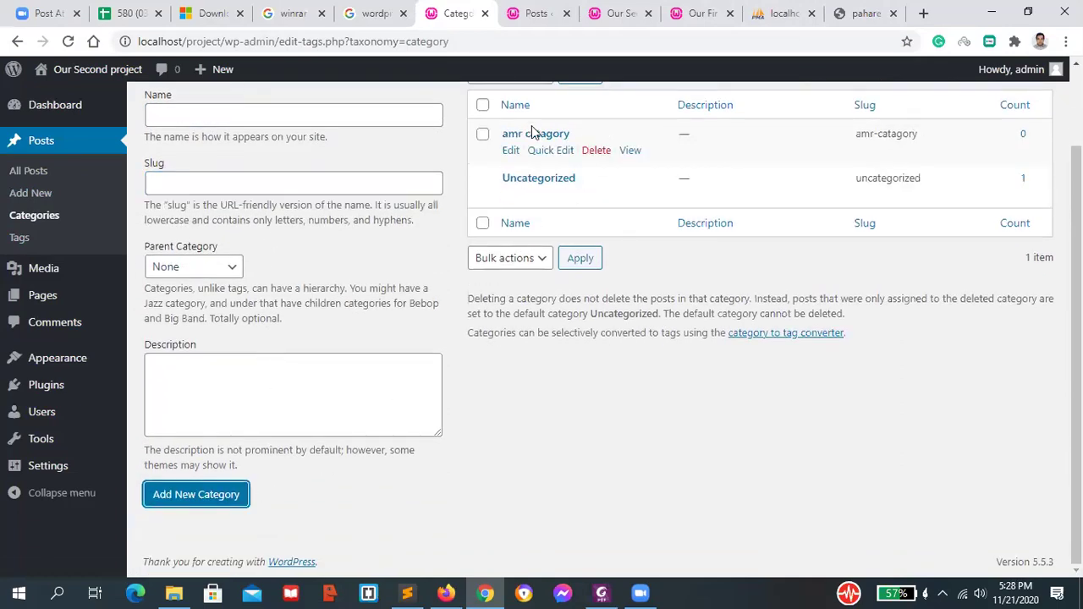
{"action": "left_click", "coordinate": [21, 173]}
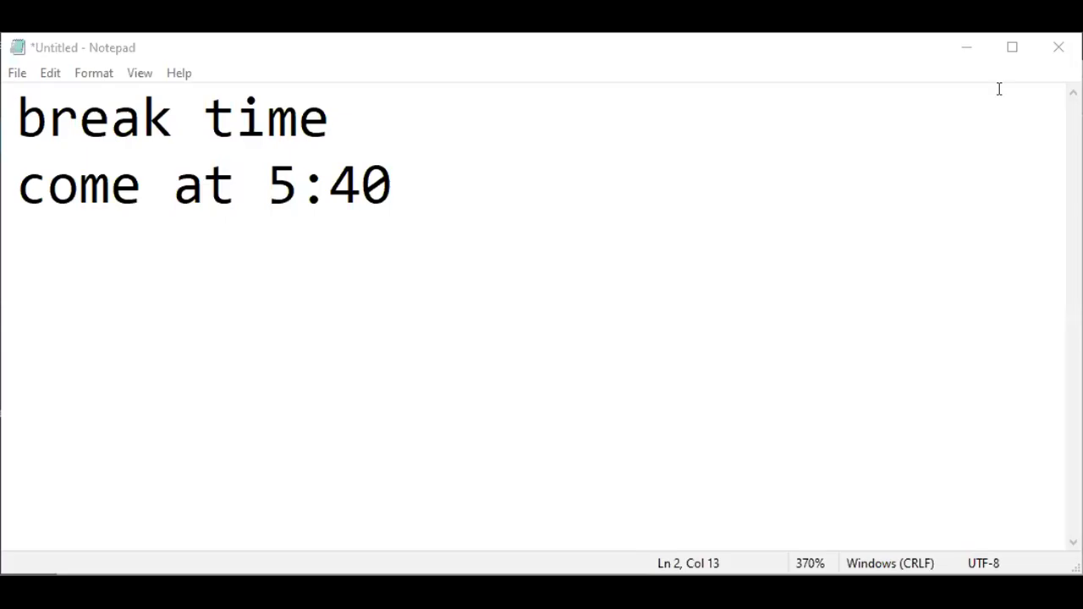
Close the Notepad break-time note, discarding its unsaved text
{"action": "left_click", "coordinate": [1049, 49]}
{"action": "left_click", "coordinate": [606, 337]}
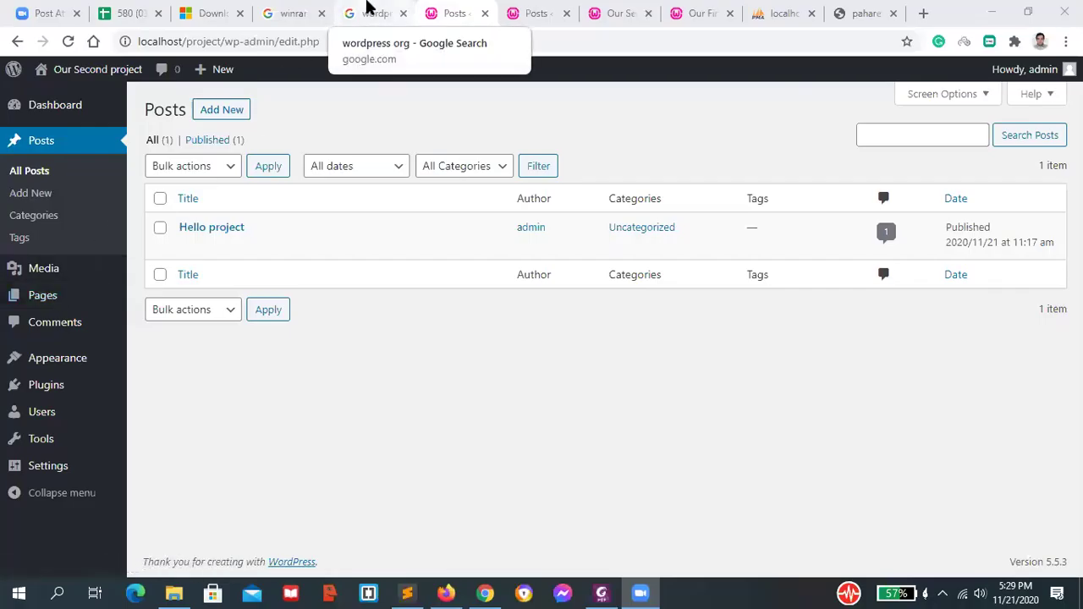
Check the new amr catagory category on the Categories page, then return to All Posts
{"action": "left_click", "coordinate": [34, 216]}
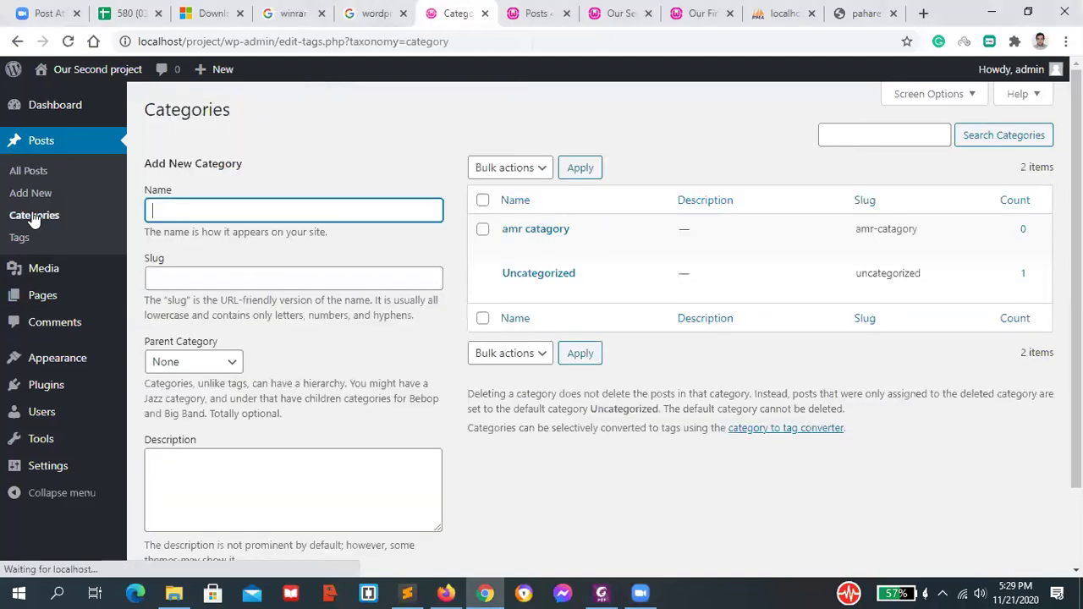
{"action": "mouse_move", "coordinate": [495, 255]}
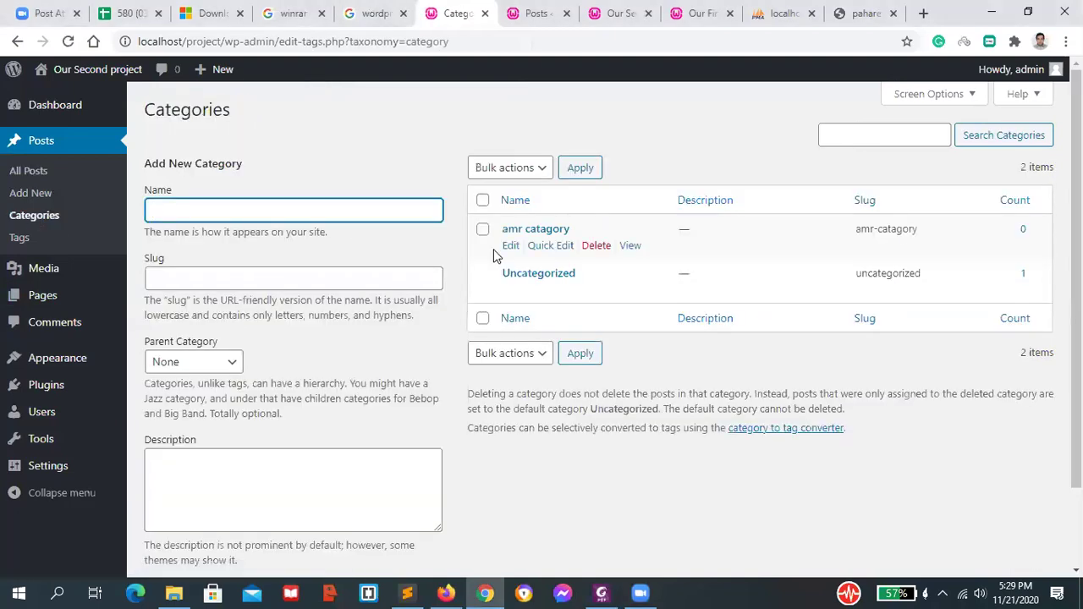
{"action": "left_click", "coordinate": [18, 173]}
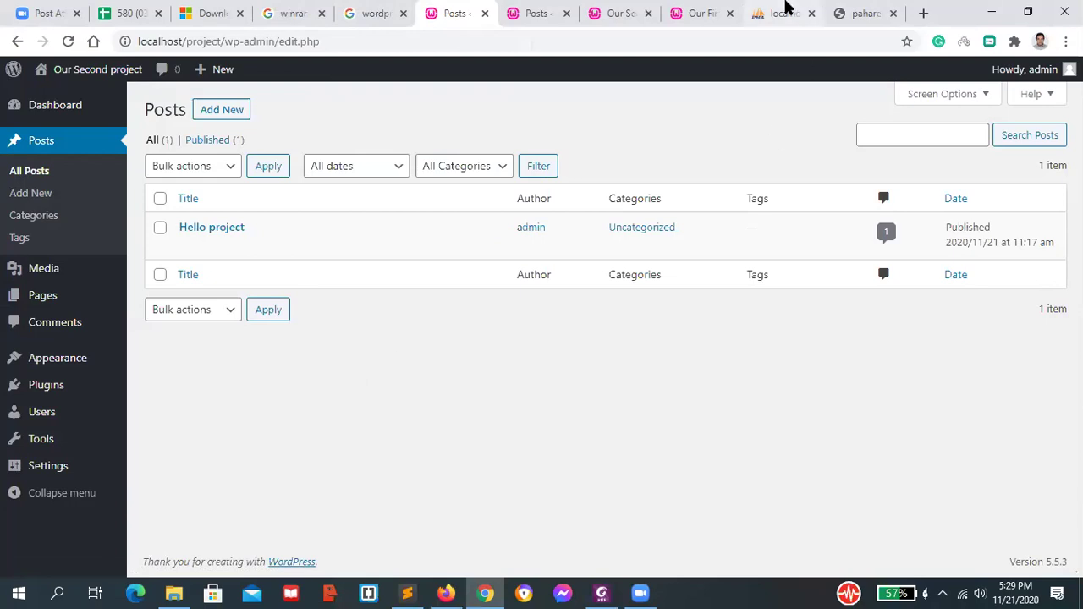
Load the site's front page at localhost/project in a new tab
{"action": "left_click", "coordinate": [923, 14]}
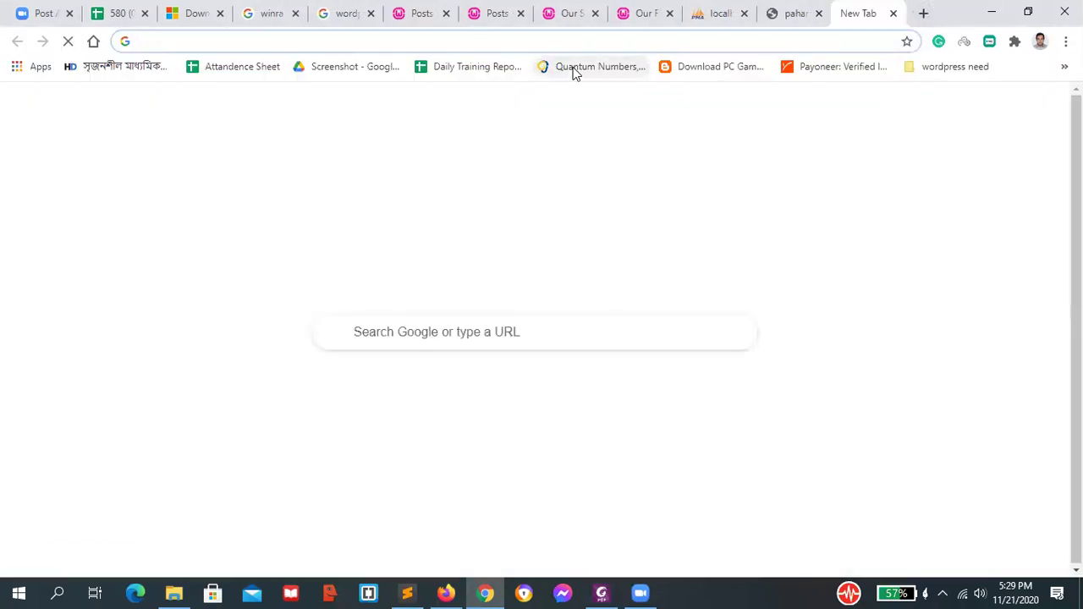
{"action": "type", "text": "l"}
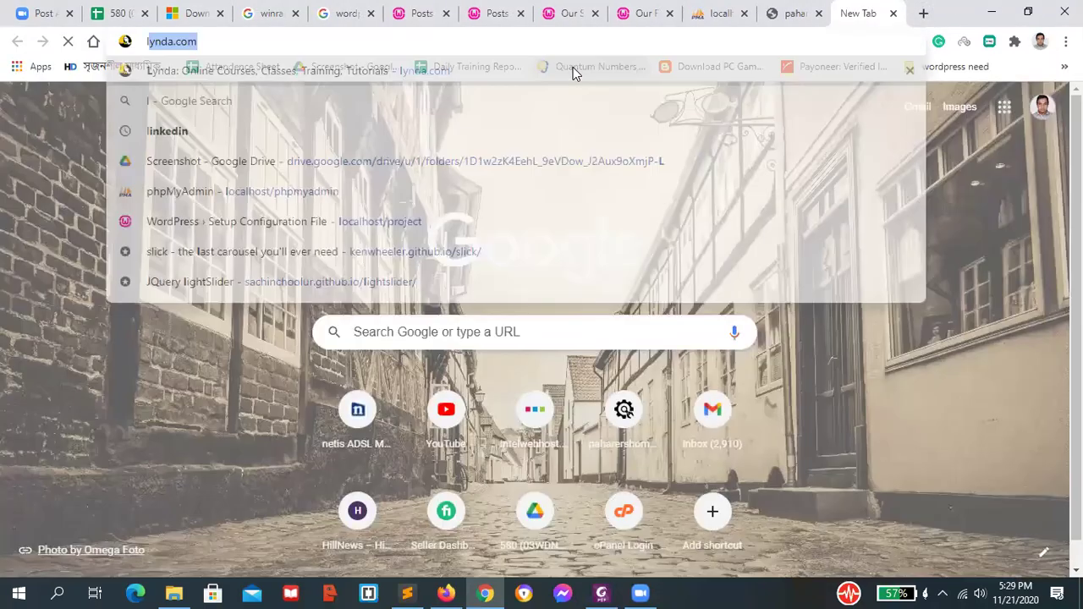
{"action": "type", "text": "ocalhost/project/wp-admin/e"}
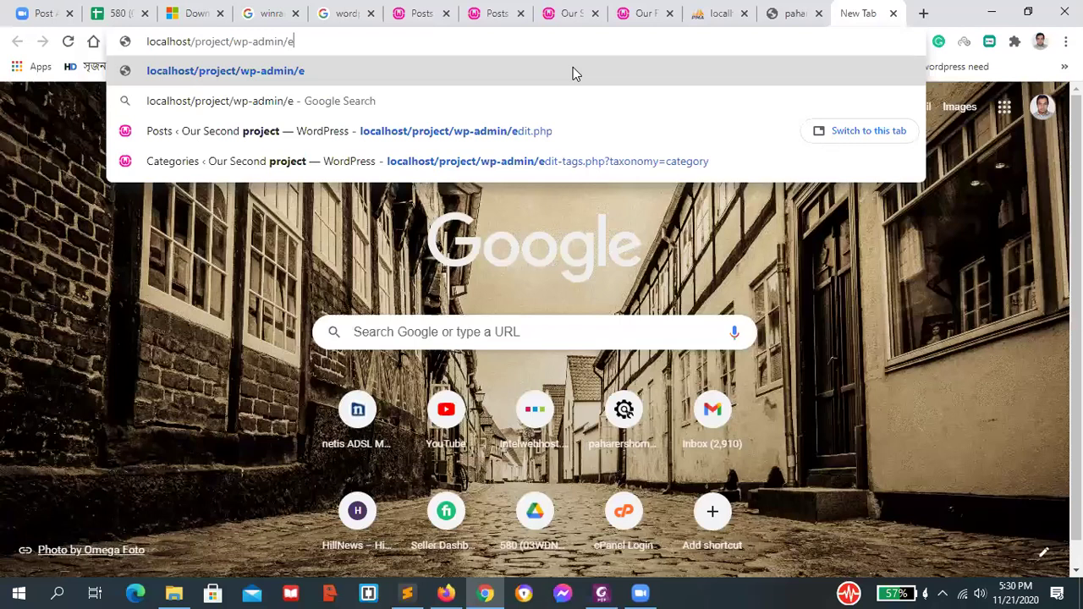
{"action": "key", "text": "BackSpace"}
{"action": "key", "text": "BackSpace"}
{"action": "key", "text": "BackSpace"}
{"action": "key", "text": "BackSpace"}
{"action": "key", "text": "BackSpace"}
{"action": "key", "text": "BackSpace"}
{"action": "key", "text": "BackSpace"}
{"action": "key", "text": "BackSpace"}
{"action": "key", "text": "BackSpace"}
{"action": "key", "text": "BackSpace"}
{"action": "key", "text": "BackSpace"}
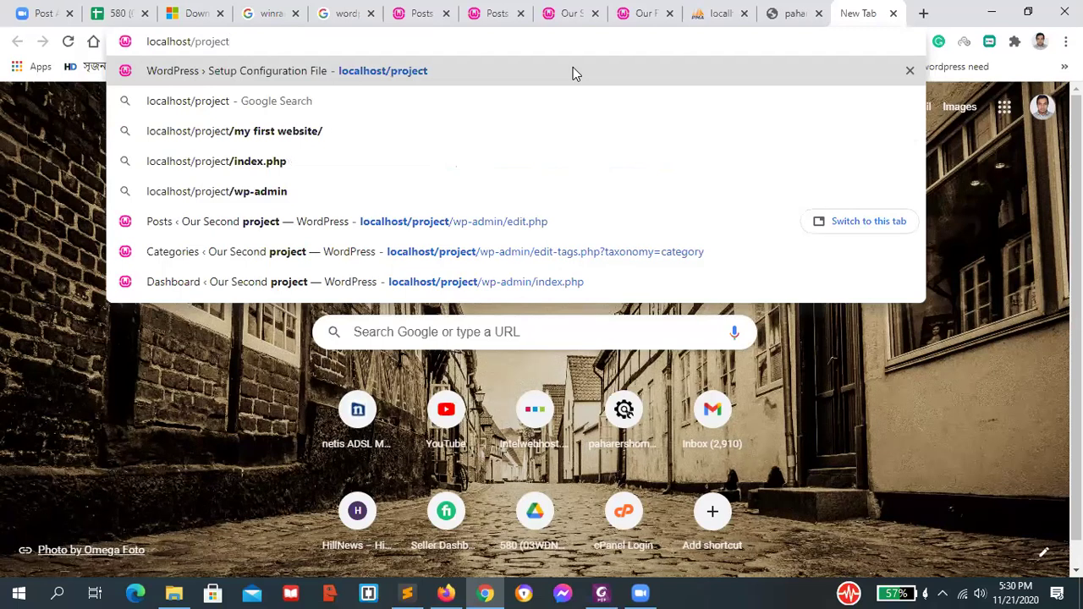
{"action": "key", "text": "Return"}
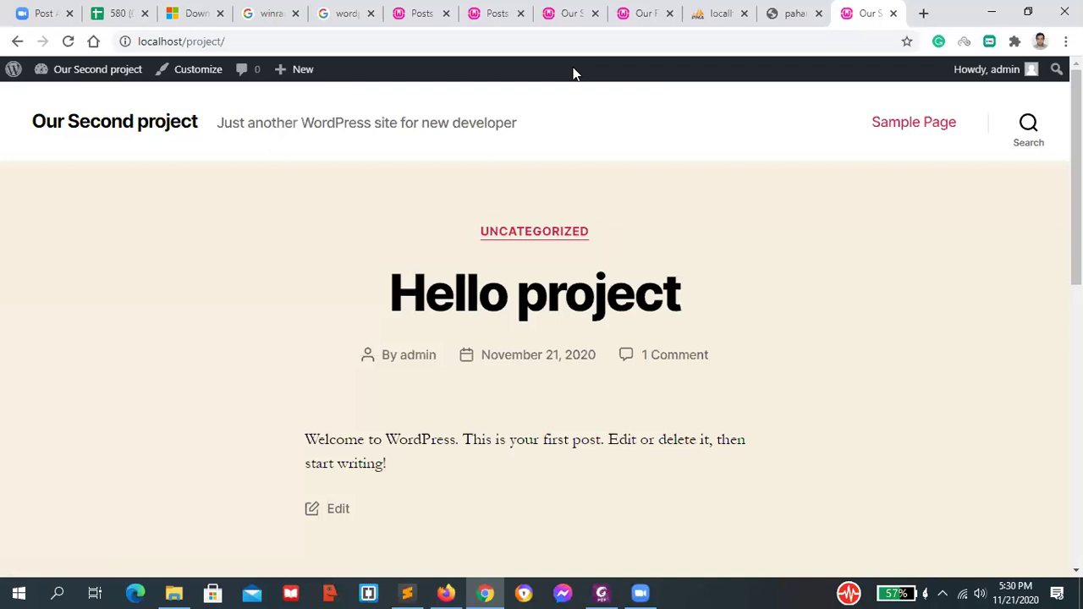
Select parts of the page address, then open the Dashboard from the admin-bar site menu
{"action": "left_click", "coordinate": [237, 42]}
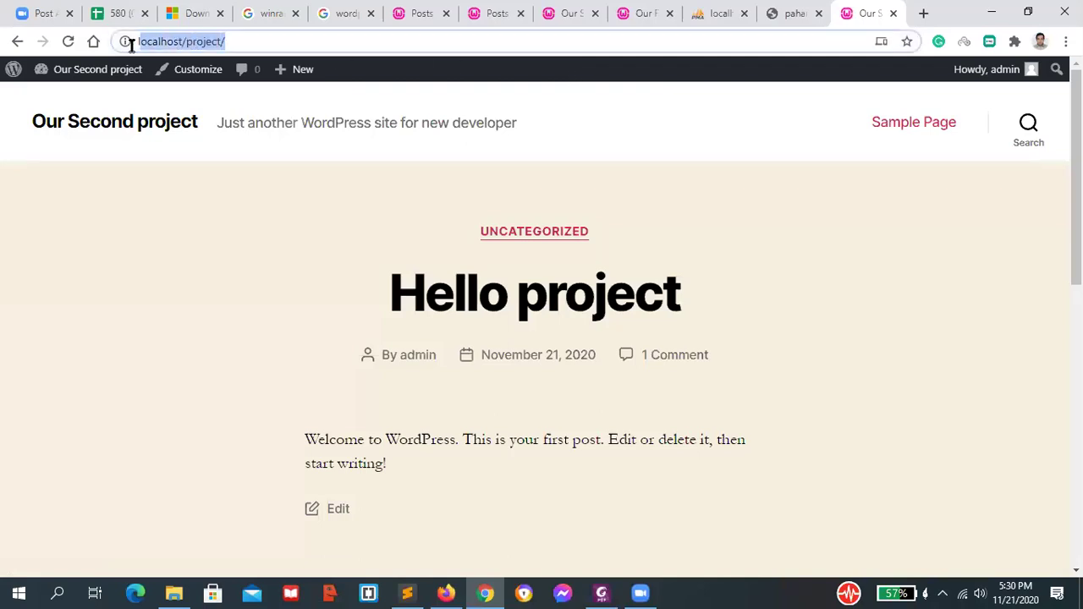
{"action": "mouse_move", "coordinate": [79, 70]}
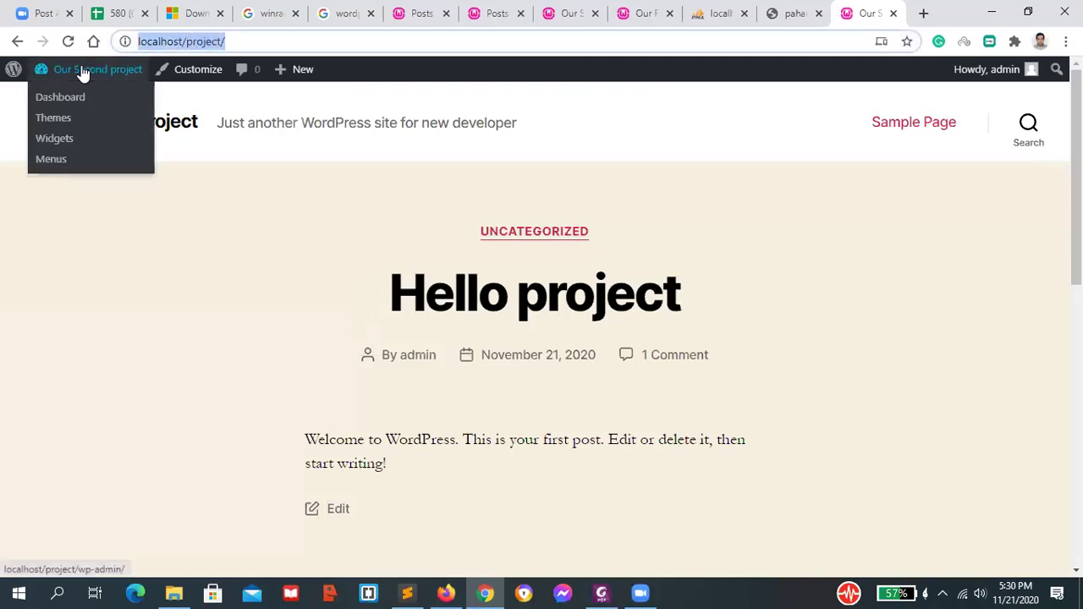
{"action": "left_click_drag", "start_coordinate": [245, 42], "coordinate": [185, 41]}
{"action": "double_click", "coordinate": [188, 41]}
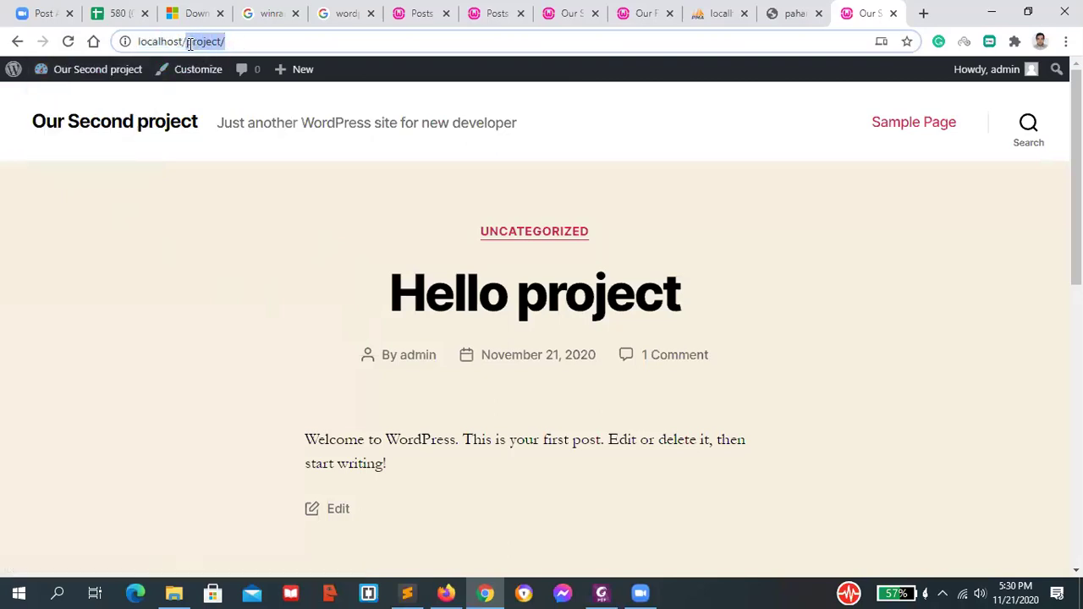
{"action": "left_click", "coordinate": [195, 305]}
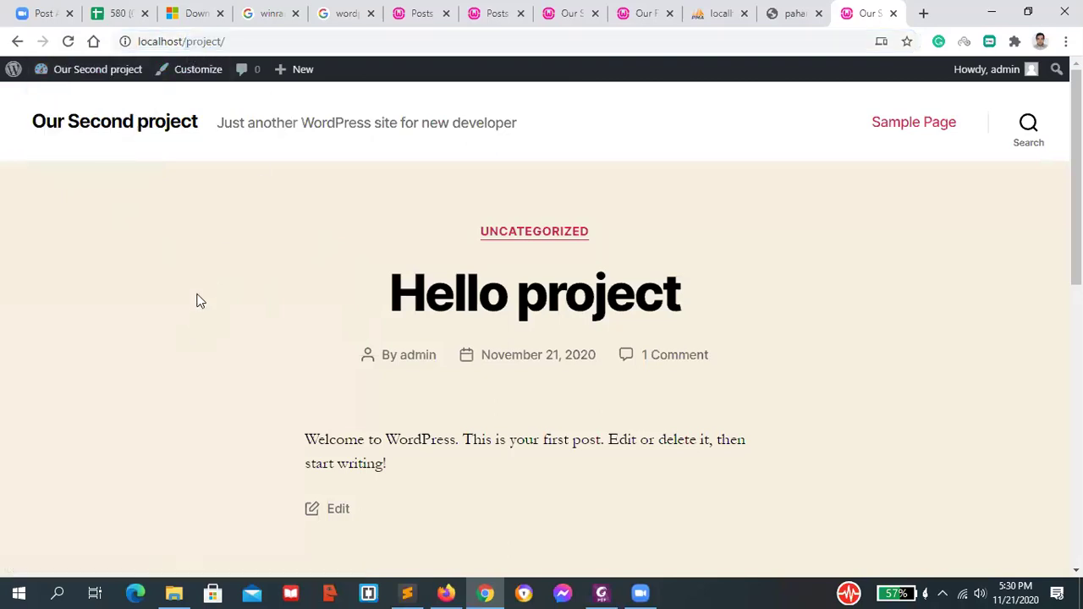
{"action": "mouse_move", "coordinate": [81, 74]}
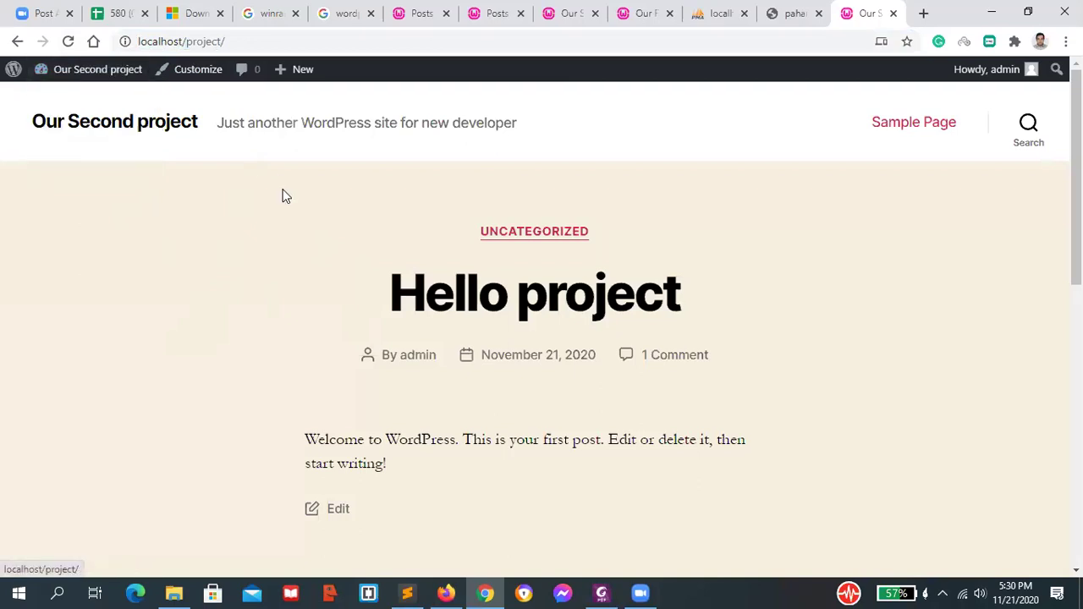
{"action": "left_click", "coordinate": [74, 102]}
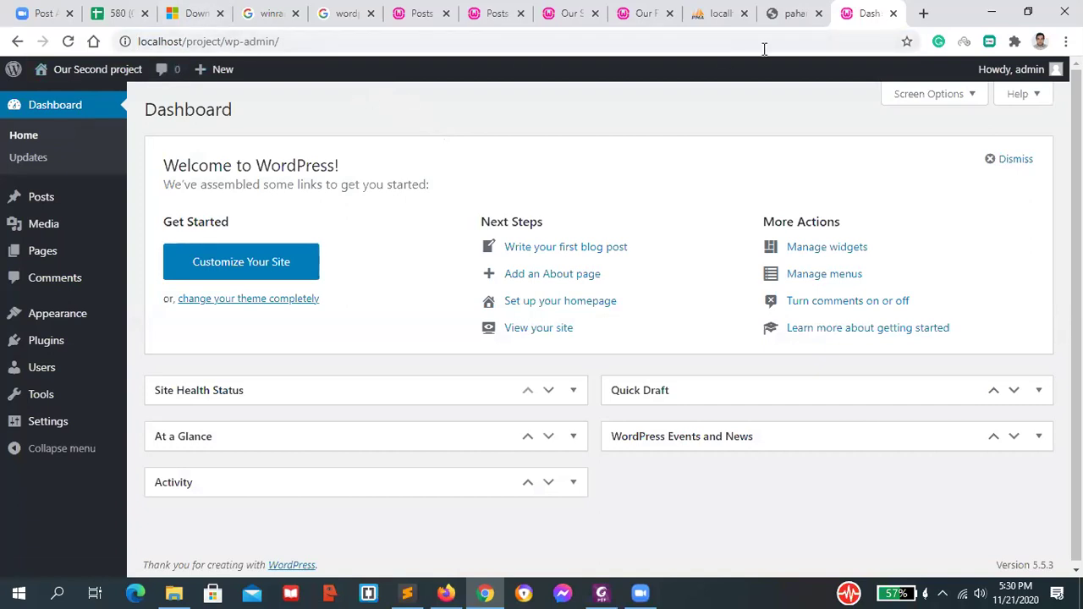
Load the localhost server home page in a new tab and pick out the project folder name
{"action": "left_click", "coordinate": [922, 14]}
{"action": "type", "text": "lo"}
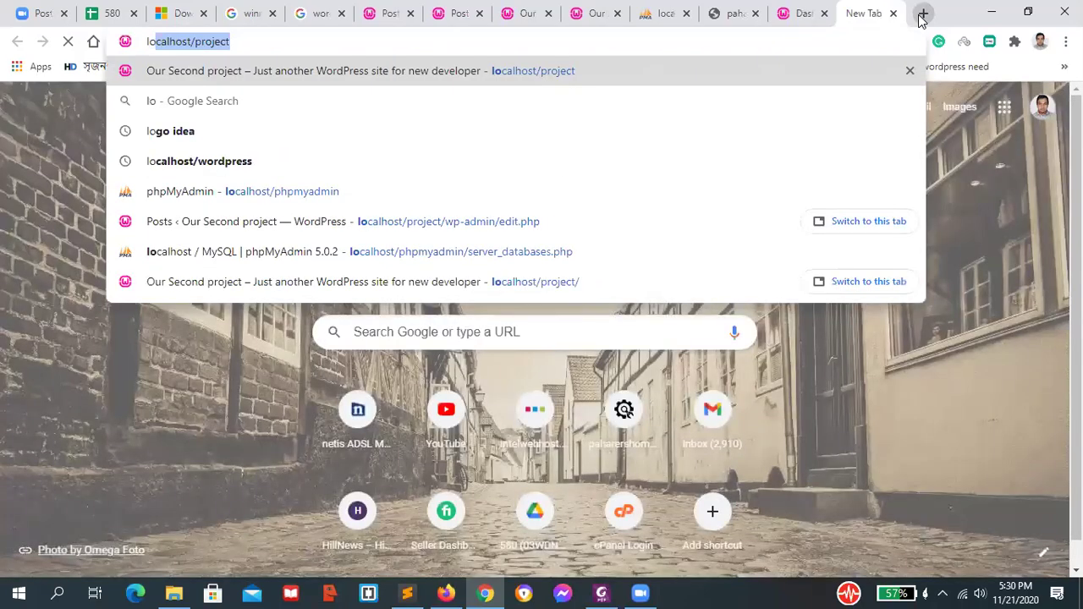
{"action": "type", "text": "calhost/"}
{"action": "key", "text": "Return"}
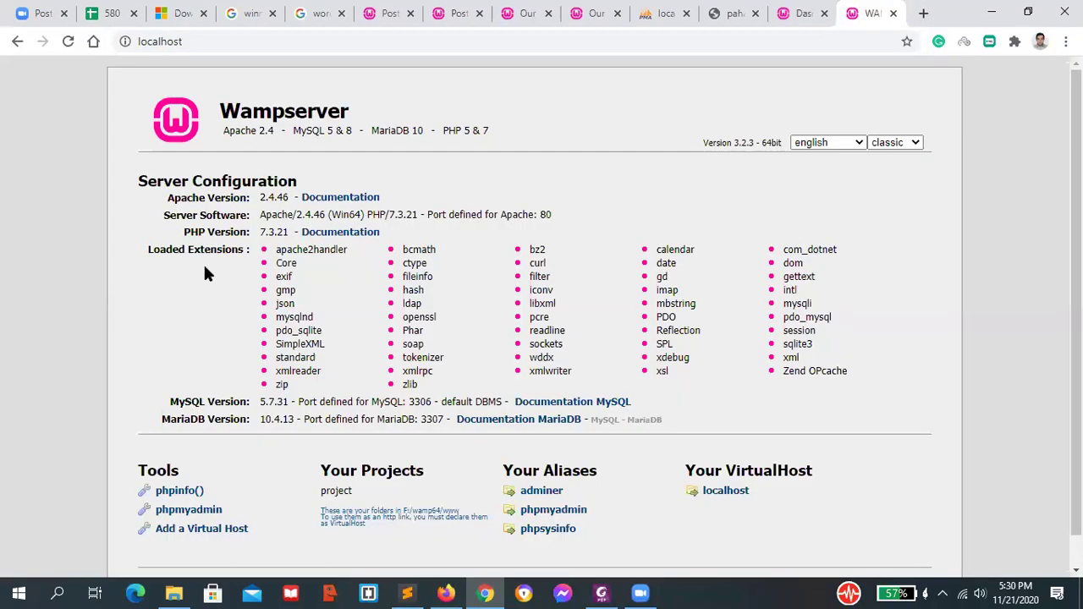
{"action": "scroll", "coordinate": [253, 355], "scroll_direction": "down", "scroll_amount": 1}
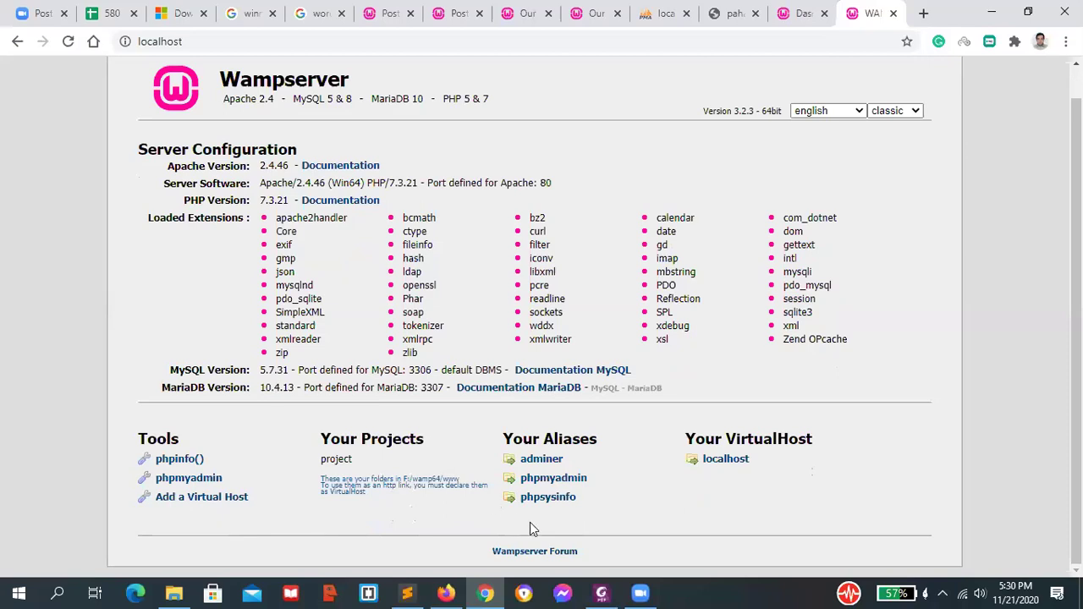
{"action": "left_click_drag", "start_coordinate": [354, 454], "coordinate": [307, 459]}
{"action": "double_click", "coordinate": [334, 458]}
Load localhost/pro, the project front page, and open its Dashboard from the admin-bar menu
{"action": "left_click", "coordinate": [334, 462]}
{"action": "left_click", "coordinate": [278, 41]}
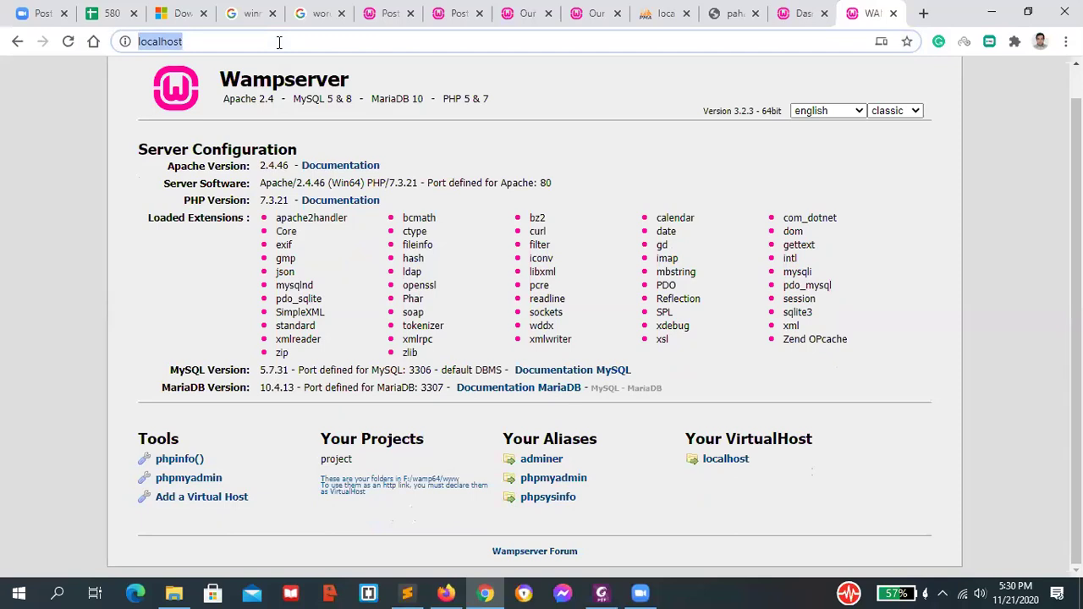
{"action": "left_click", "coordinate": [278, 42]}
{"action": "type", "text": "/"}
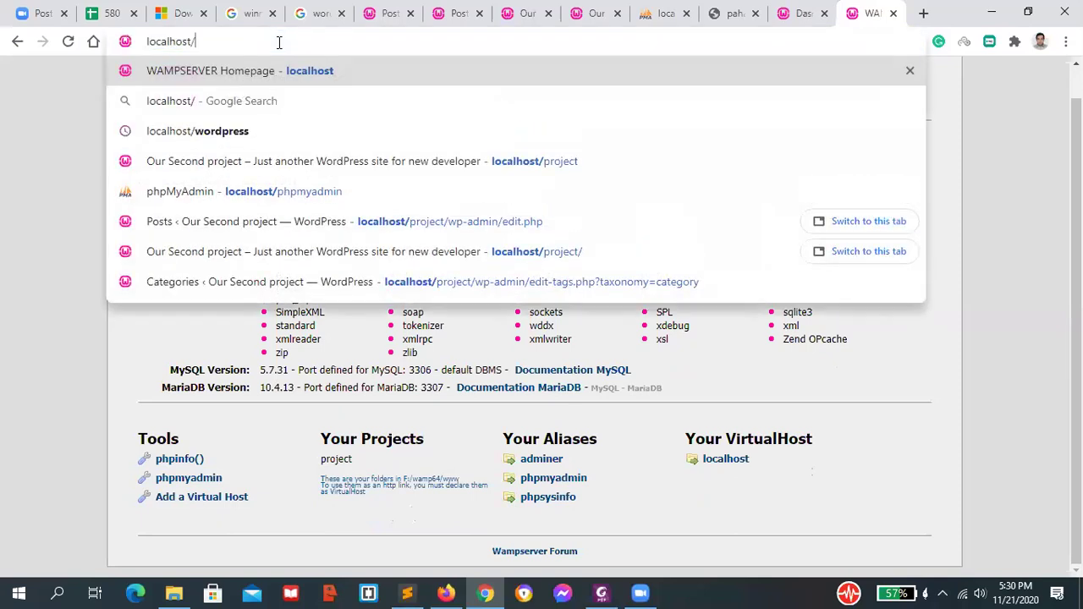
{"action": "type", "text": "pro"}
{"action": "key", "text": "Return"}
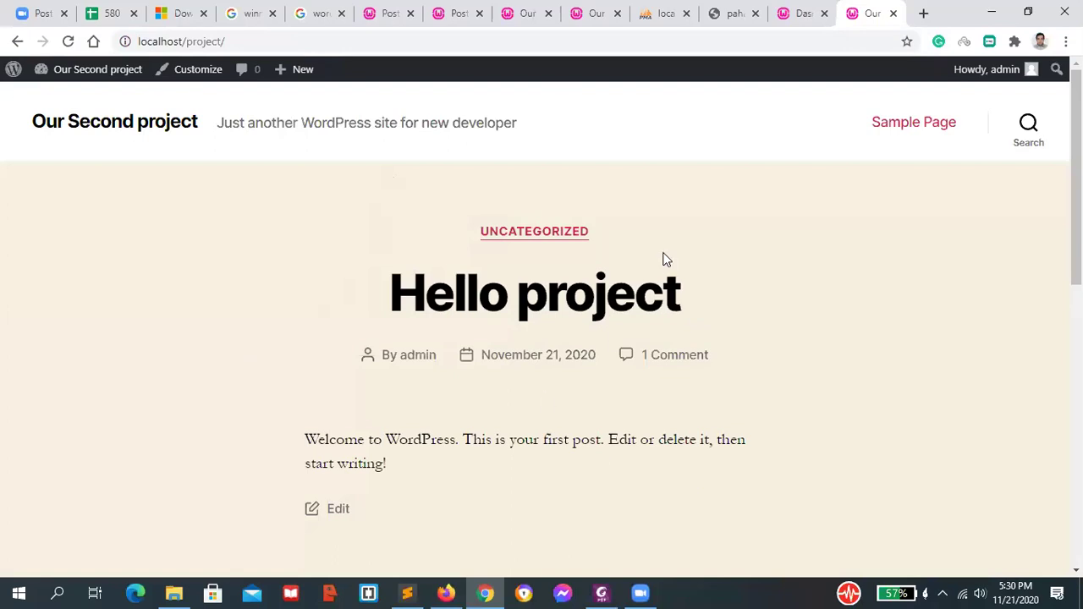
{"action": "scroll", "coordinate": [68, 327], "scroll_direction": "down", "scroll_amount": 8}
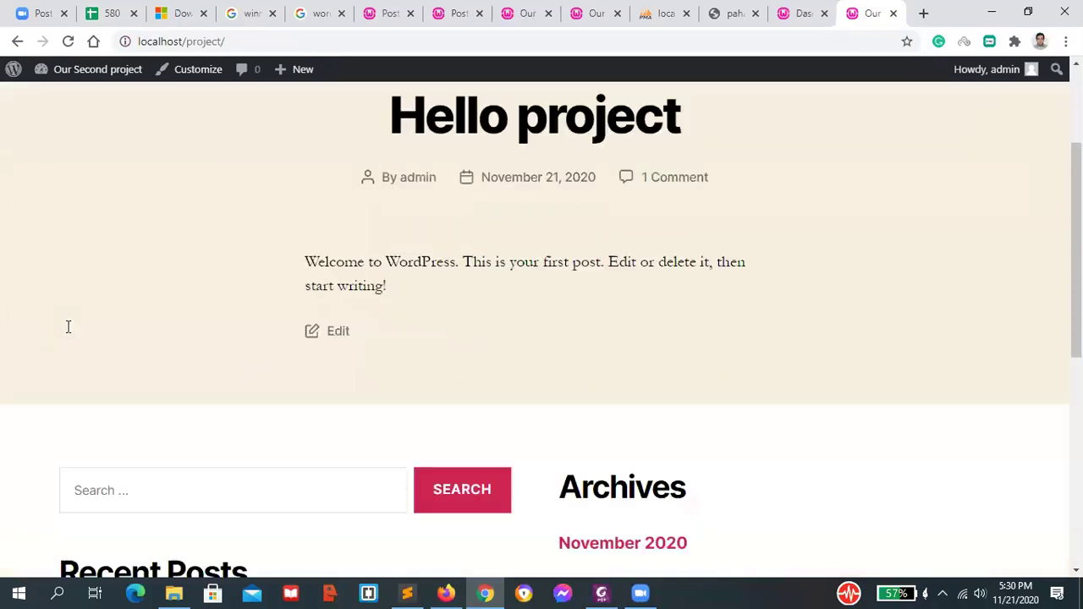
{"action": "scroll", "coordinate": [70, 336], "scroll_direction": "up", "scroll_amount": 8}
{"action": "mouse_move", "coordinate": [76, 74]}
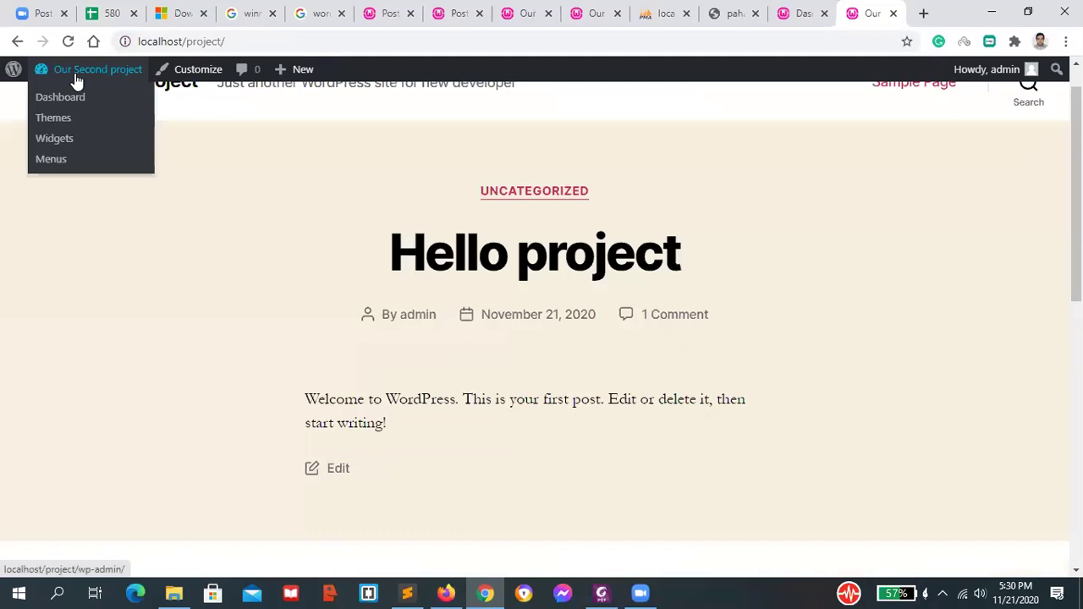
{"action": "left_click", "coordinate": [48, 97]}
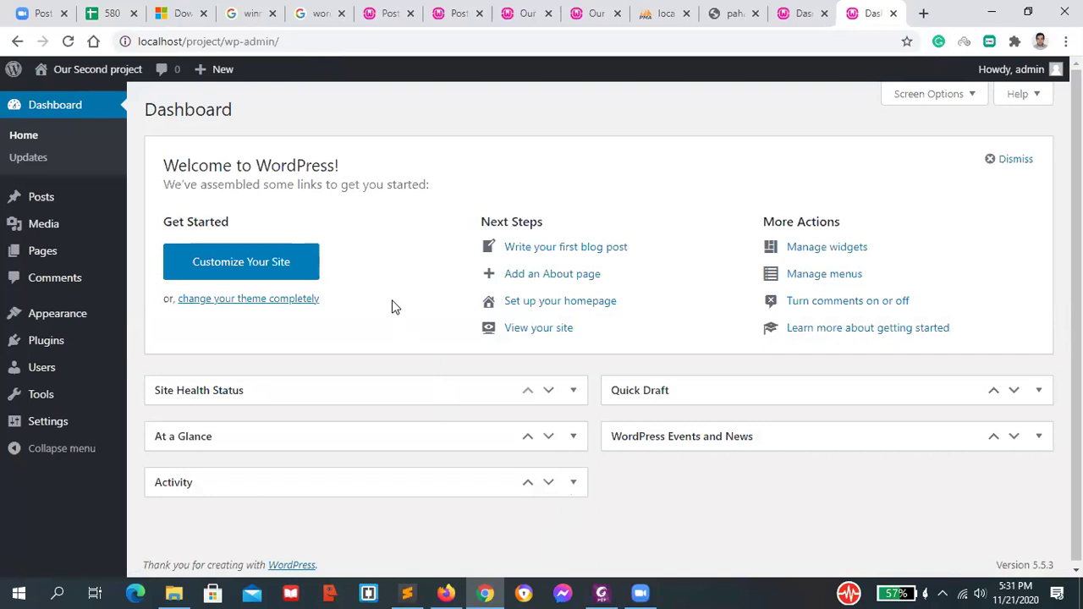
Highlight and clear the two dashboard welcome lines several times, then open the All Posts list
{"action": "mouse_move", "coordinate": [53, 199]}
{"action": "left_click_drag", "start_coordinate": [431, 184], "coordinate": [174, 159]}
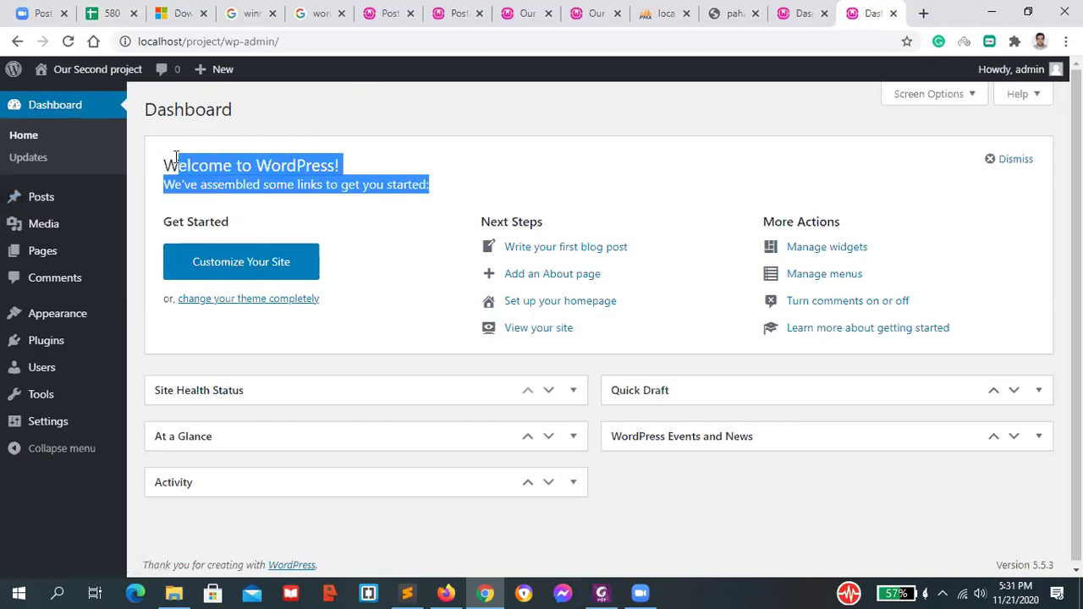
{"action": "left_click", "coordinate": [330, 146]}
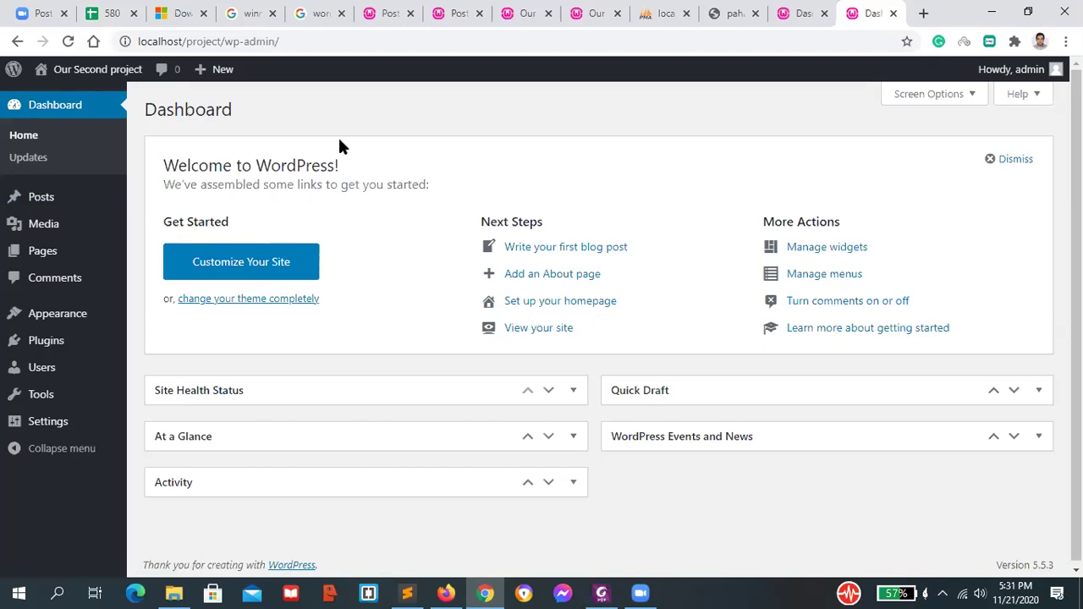
{"action": "left_click_drag", "start_coordinate": [438, 187], "coordinate": [161, 161]}
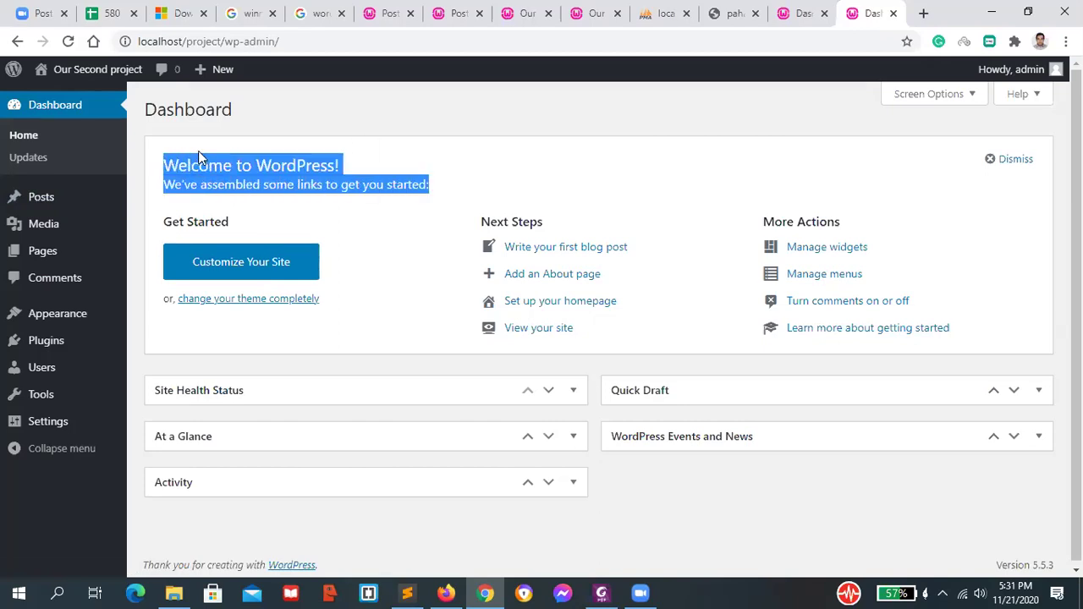
{"action": "left_click", "coordinate": [198, 153]}
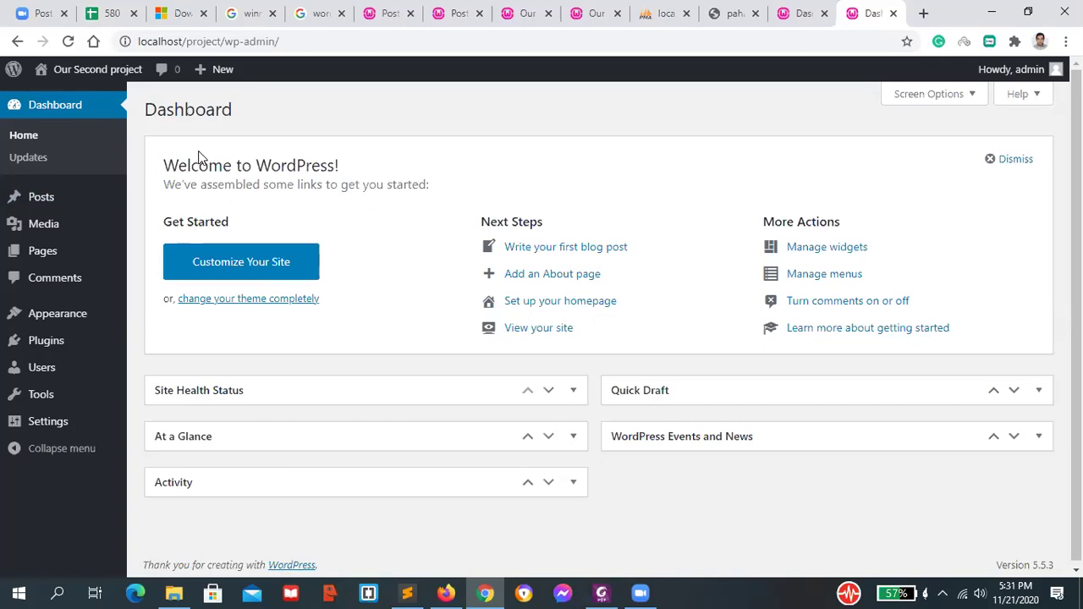
{"action": "left_click_drag", "start_coordinate": [439, 194], "coordinate": [163, 161]}
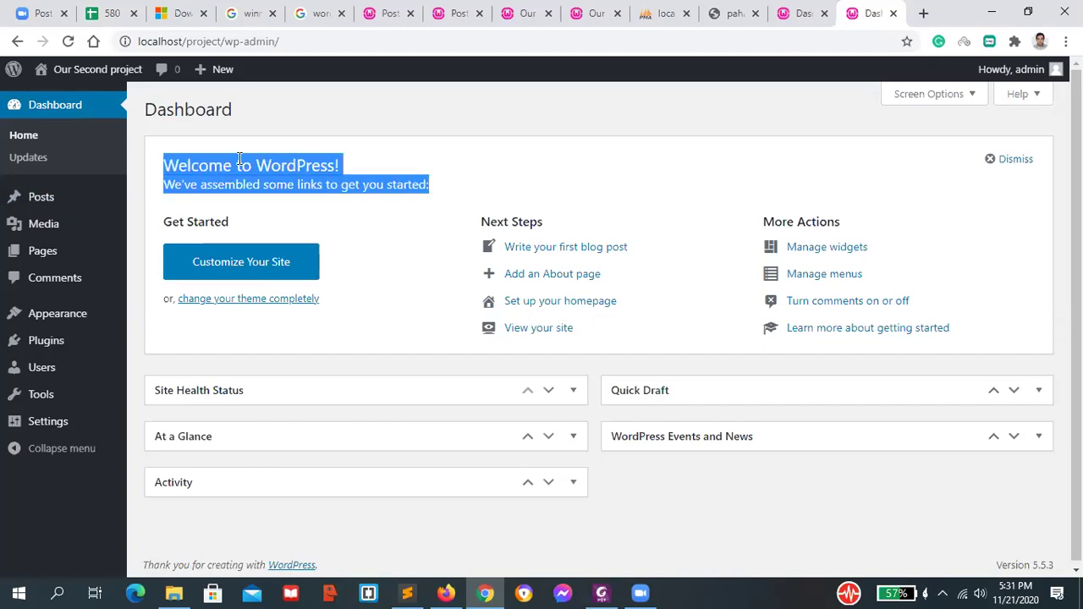
{"action": "left_click", "coordinate": [369, 154]}
{"action": "left_click_drag", "start_coordinate": [439, 190], "coordinate": [129, 167]}
{"action": "left_click", "coordinate": [206, 151]}
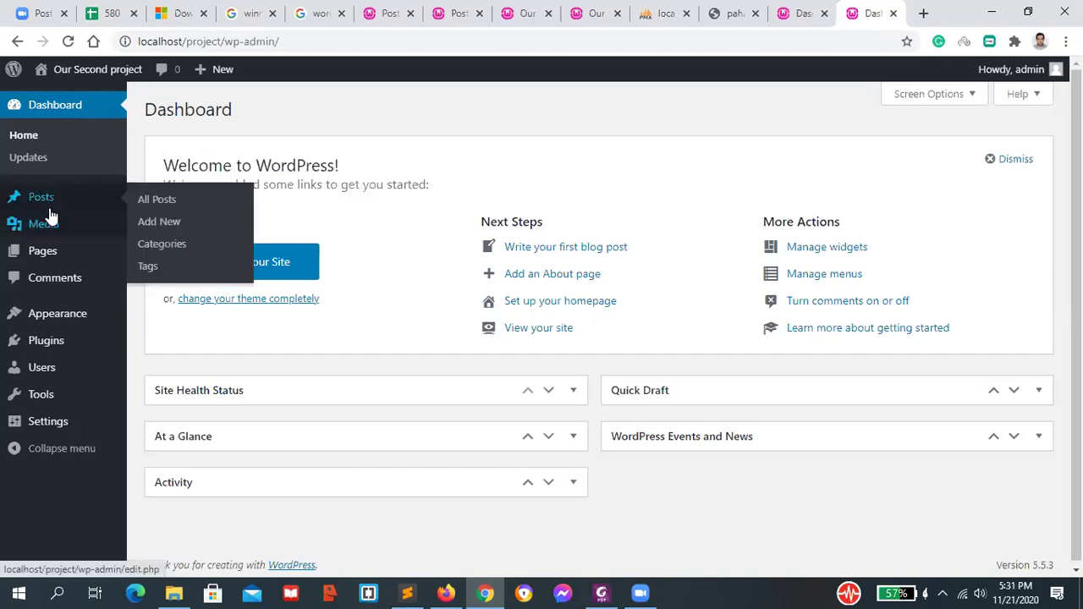
{"action": "left_click", "coordinate": [49, 207]}
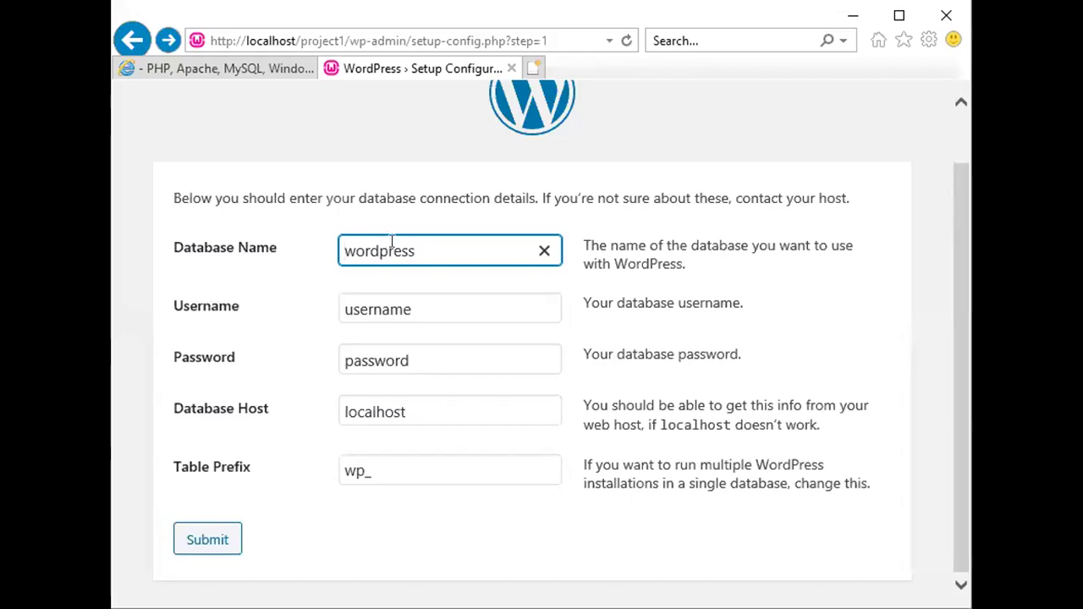
Leave the database connection form's default values untouched and open an empty new tab
{"action": "scroll", "coordinate": [390, 220], "scroll_direction": "up", "scroll_amount": 1}
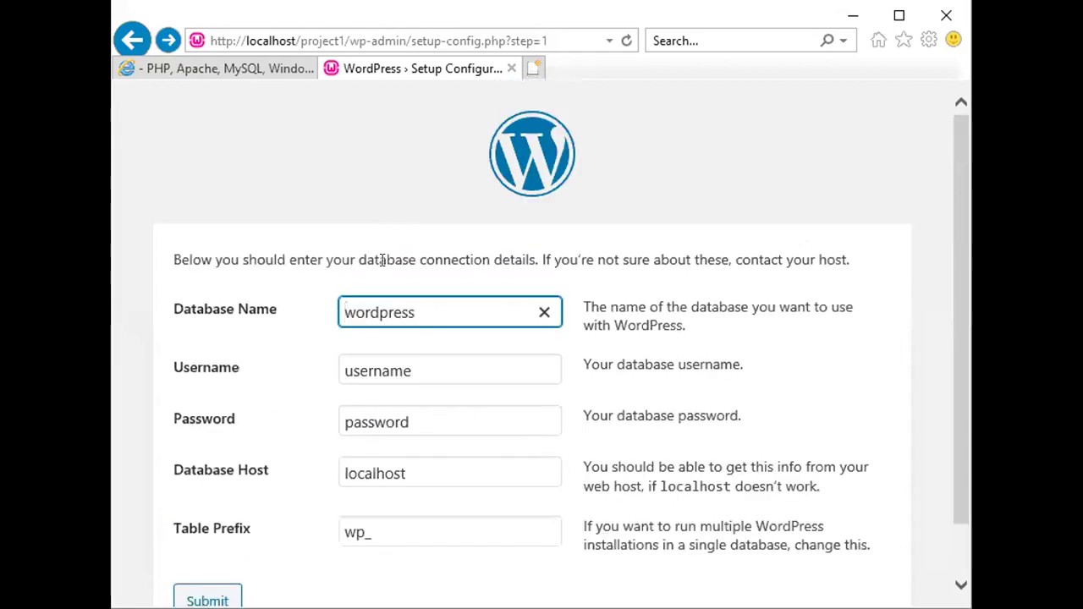
{"action": "left_click", "coordinate": [432, 308]}
{"action": "left_click", "coordinate": [533, 68]}
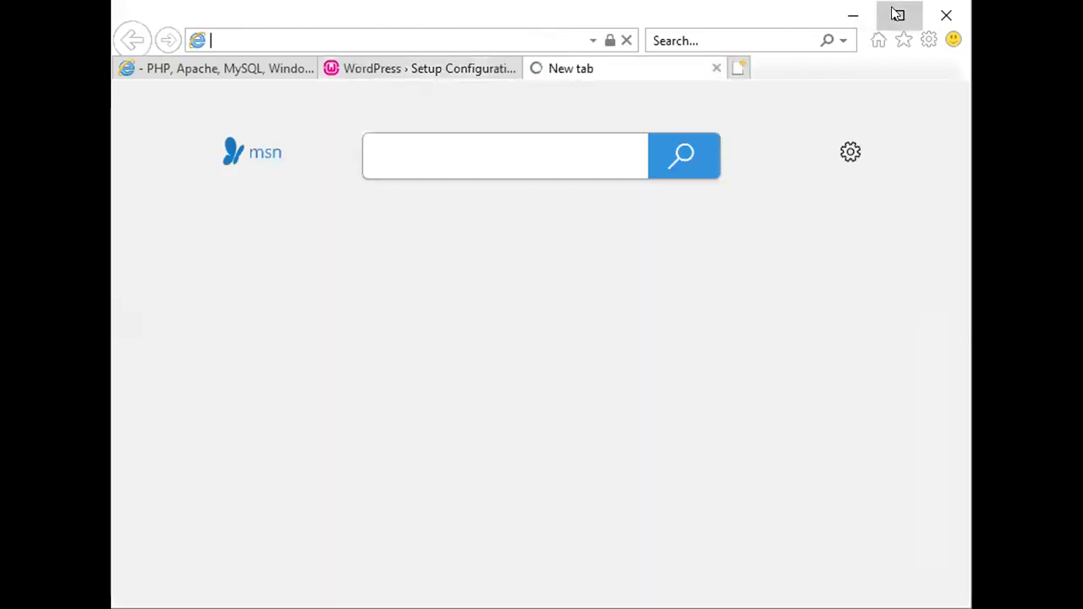
Maximize the browser and log in to phpMyAdmin on localhost as root
{"action": "left_click", "coordinate": [897, 15]}
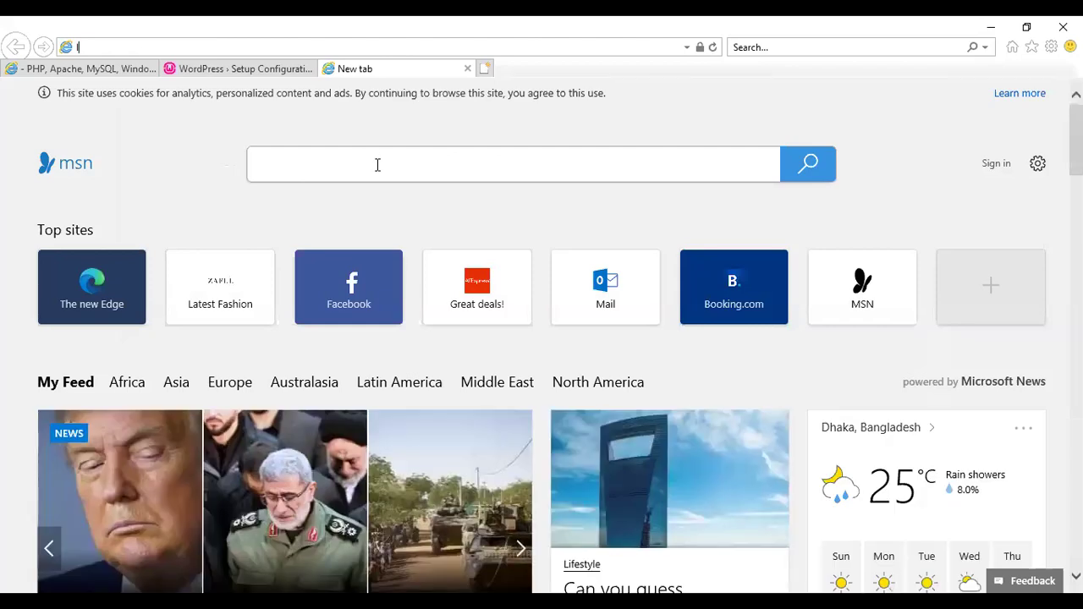
{"action": "type", "text": "localhost/"}
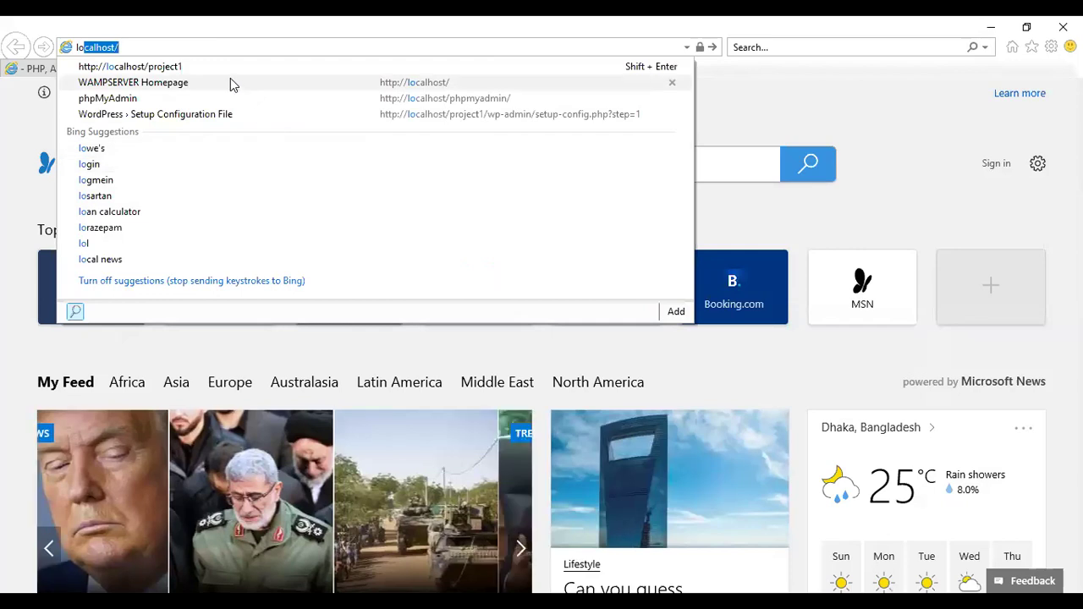
{"action": "left_click", "coordinate": [107, 98]}
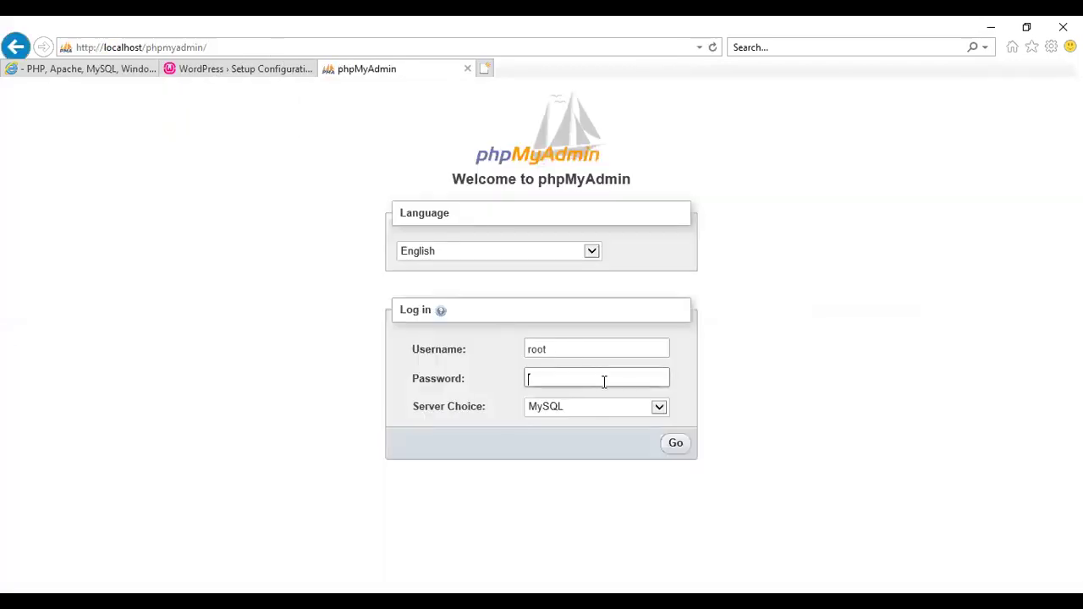
{"action": "left_click", "coordinate": [677, 444]}
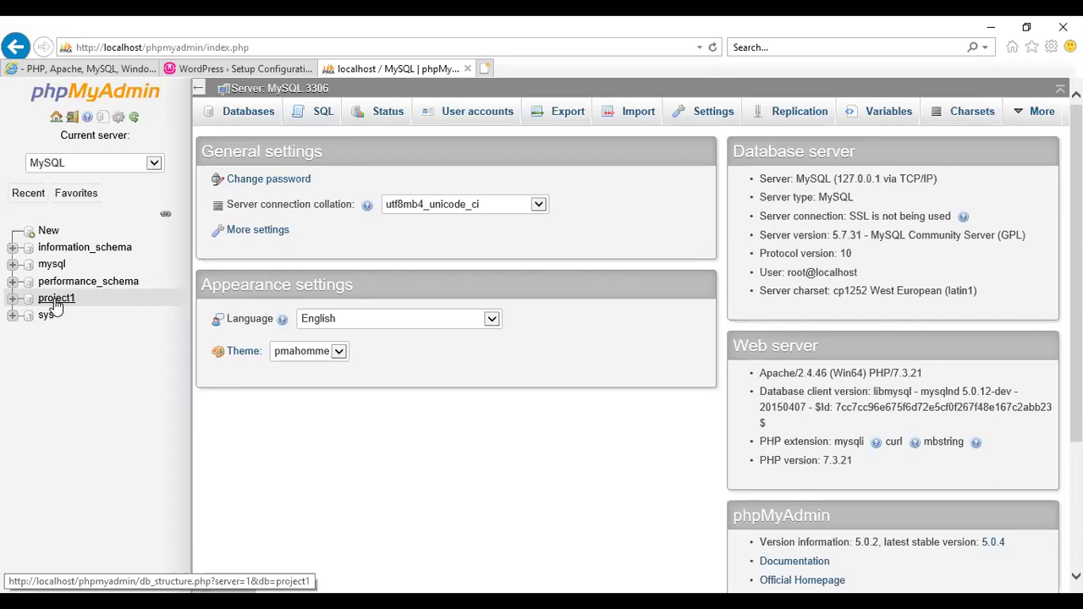
{"action": "left_click", "coordinate": [56, 303]}
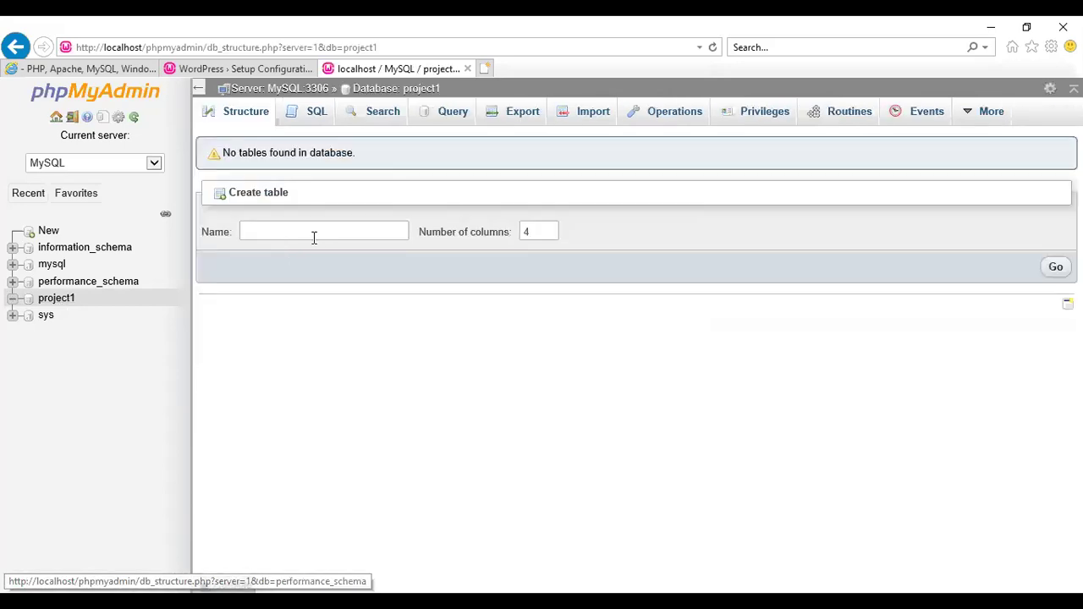
{"action": "left_click", "coordinate": [301, 232]}
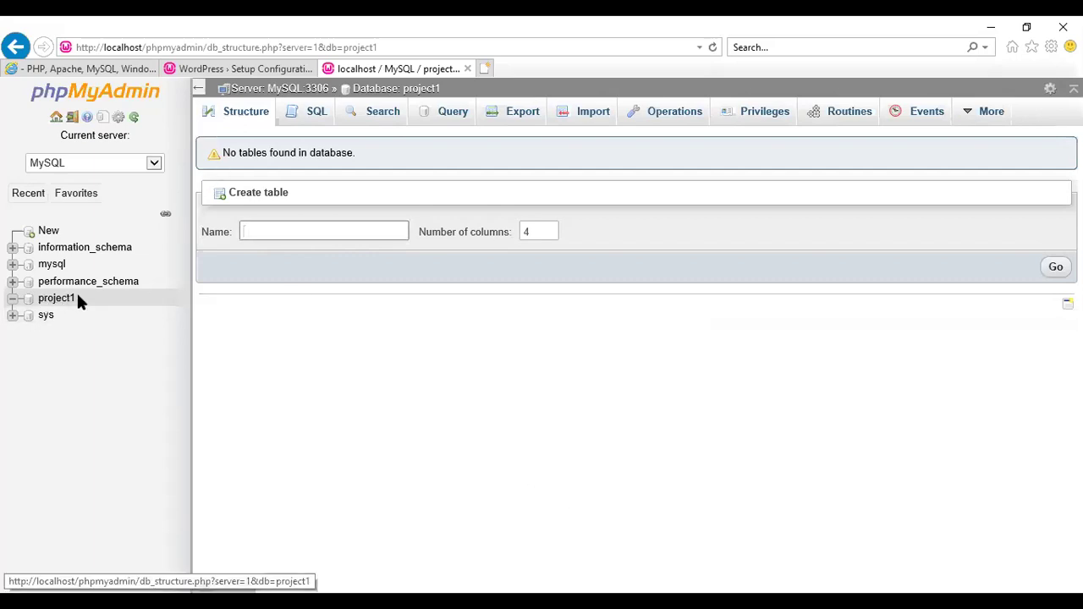
{"action": "key", "text": "ctrl+a"}
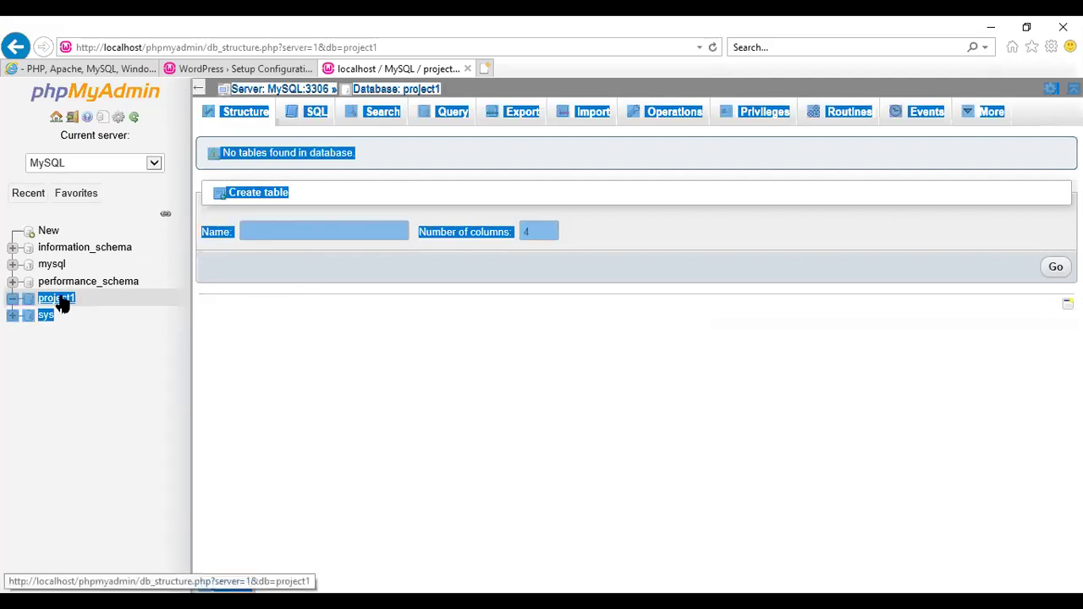
{"action": "left_click", "coordinate": [82, 297]}
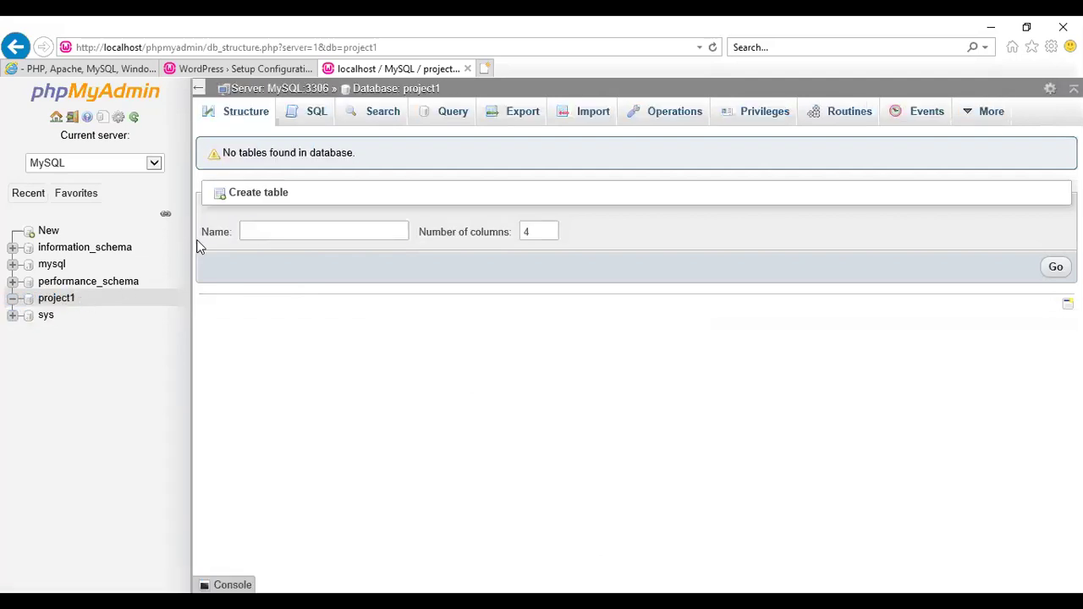
{"action": "left_click", "coordinate": [234, 70]}
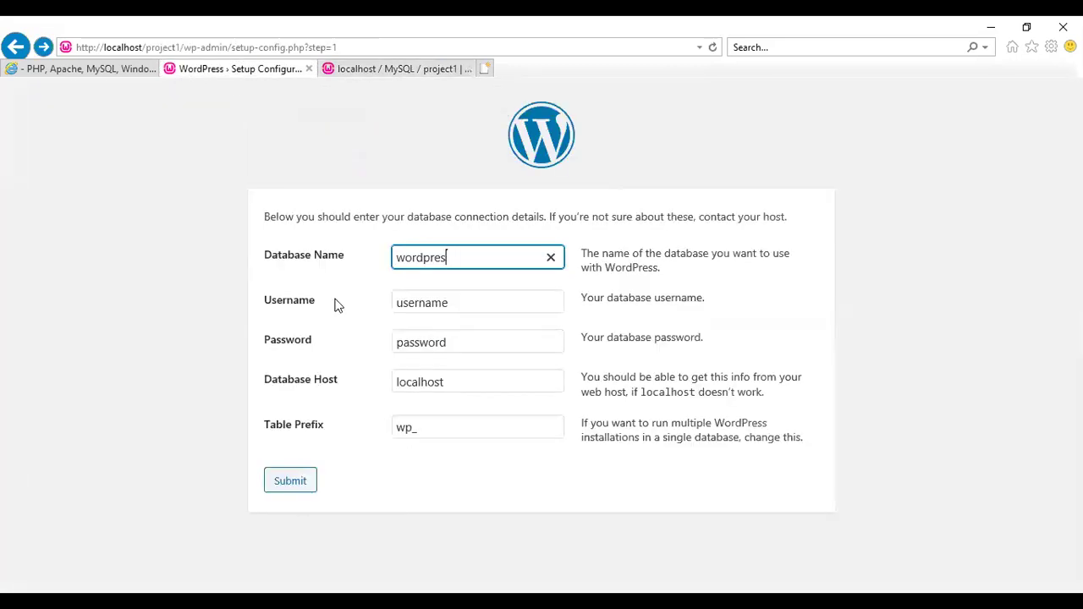
{"action": "left_click", "coordinate": [461, 302]}
{"action": "key", "text": "BackSpace"}
{"action": "key", "text": "BackSpace"}
{"action": "key", "text": "BackSpace"}
{"action": "key", "text": "BackSpace"}
{"action": "key", "text": "BackSpace"}
{"action": "key", "text": "BackSpace"}
{"action": "key", "text": "BackSpace"}
{"action": "key", "text": "BackSpace"}
{"action": "type", "text": "root"}
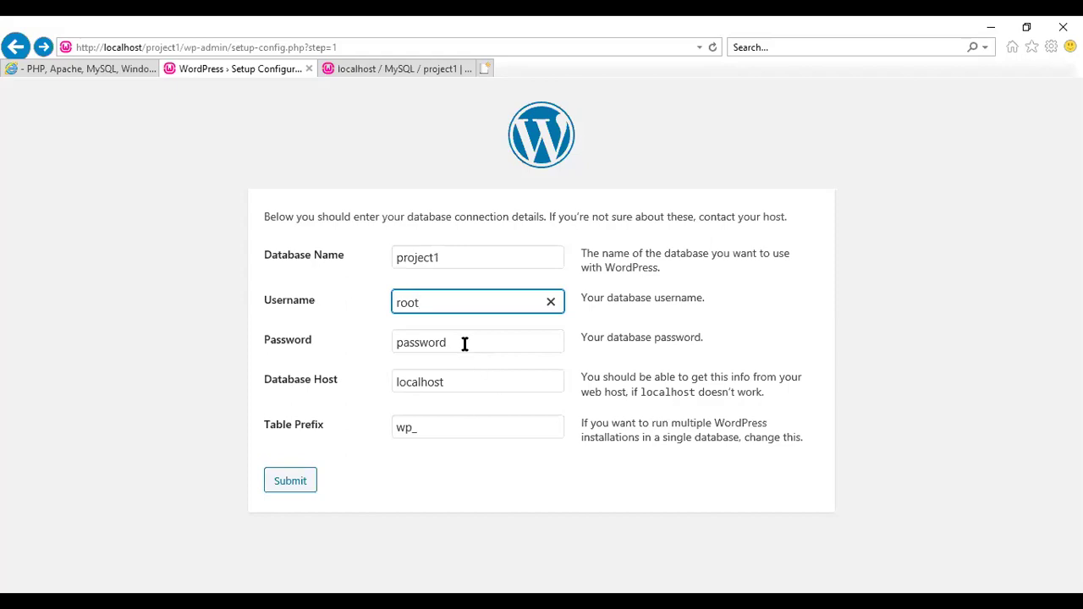
{"action": "left_click", "coordinate": [464, 343]}
{"action": "key", "text": "BackSpace"}
{"action": "key", "text": "BackSpace"}
{"action": "key", "text": "BackSpace"}
{"action": "key", "text": "BackSpace"}
{"action": "key", "text": "BackSpace"}
{"action": "key", "text": "BackSpace"}
{"action": "key", "text": "BackSpace"}
{"action": "key", "text": "BackSpace"}
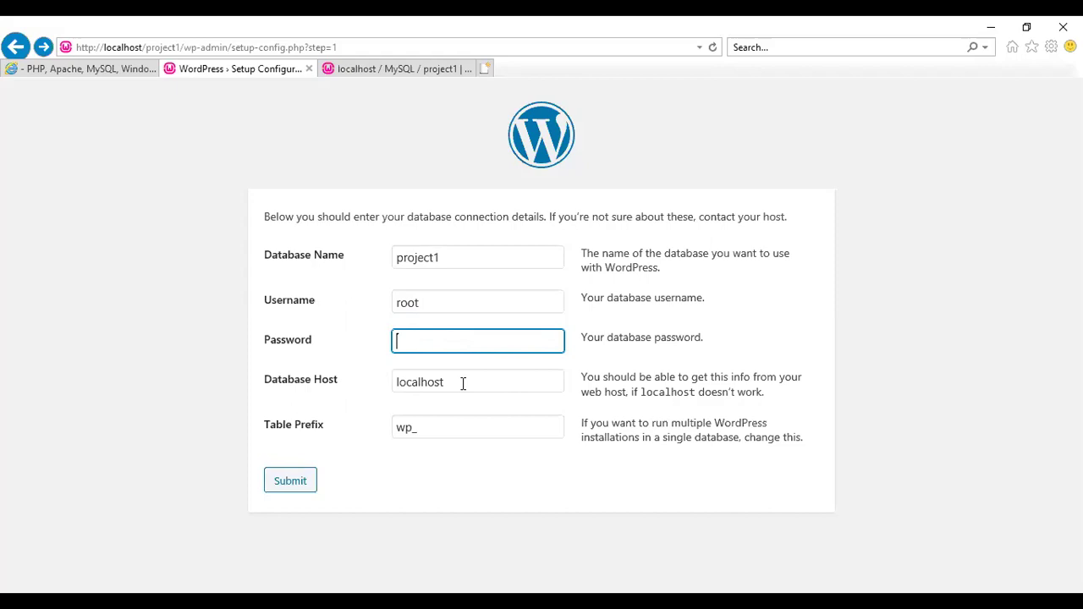
{"action": "left_click", "coordinate": [280, 486]}
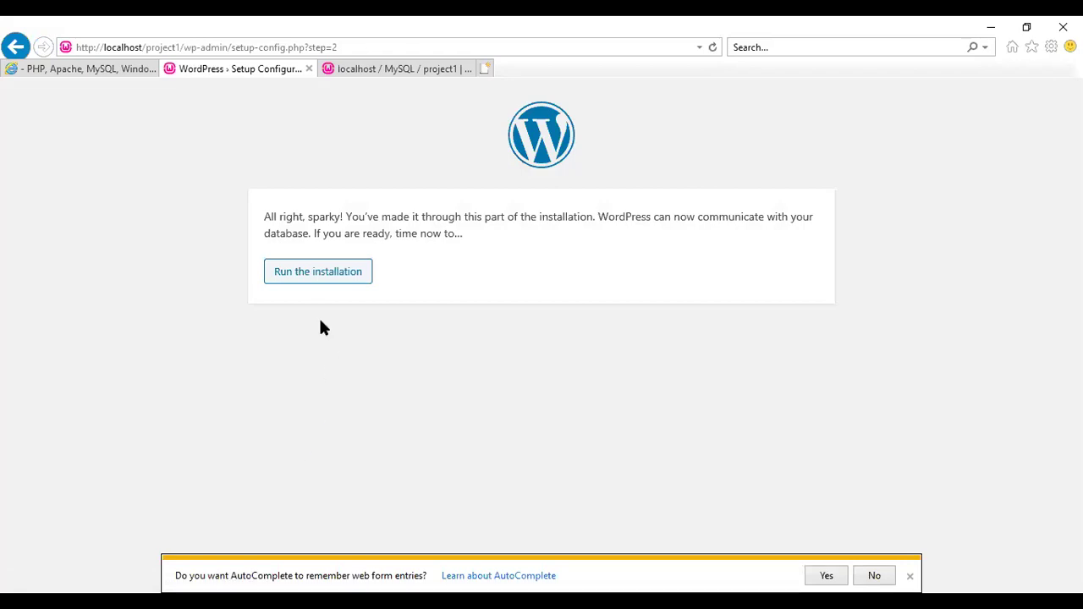
{"action": "left_click", "coordinate": [322, 273]}
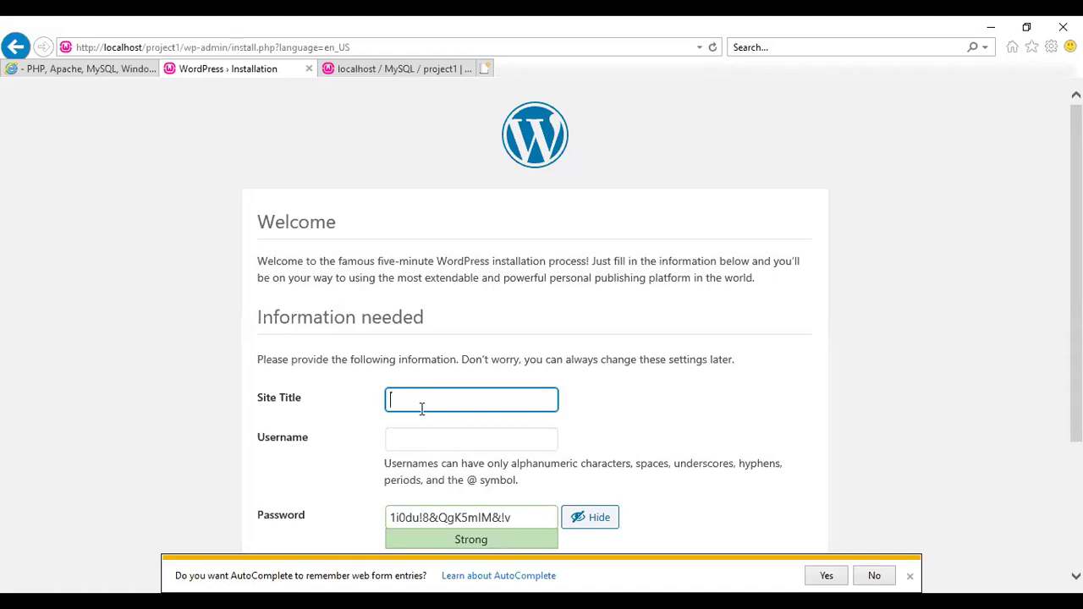
{"action": "type", "text": "my"}
{"action": "type", "text": "_p"}
{"action": "type", "text": "r"}
{"action": "key", "text": "BackSpace"}
{"action": "key", "text": "BackSpace"}
{"action": "key", "text": "BackSpace"}
{"action": "scroll", "coordinate": [519, 433], "scroll_direction": "down", "scroll_amount": 3}
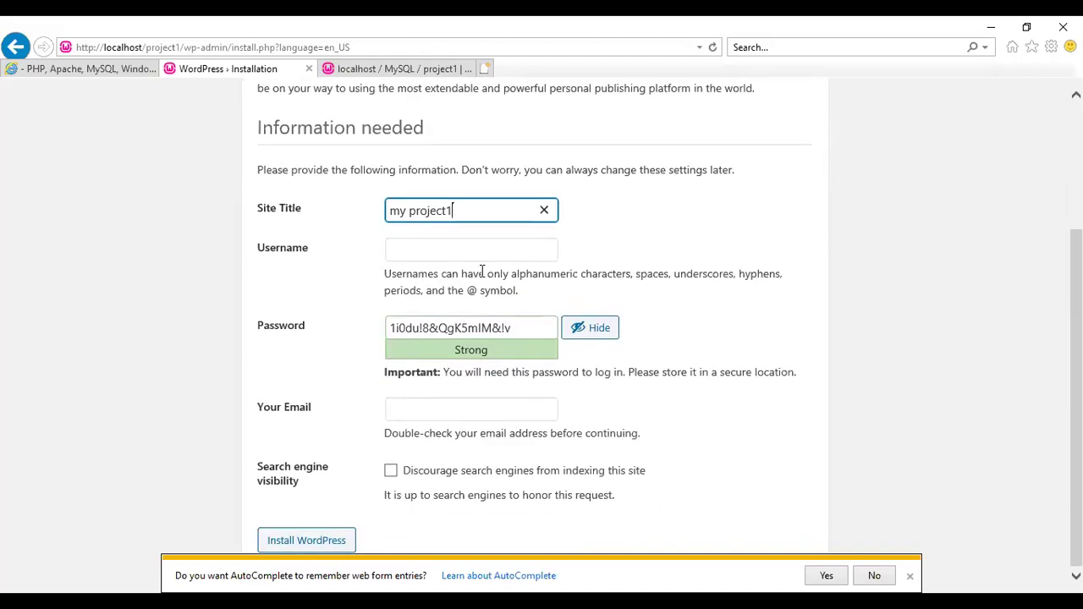
{"action": "left_click", "coordinate": [454, 250]}
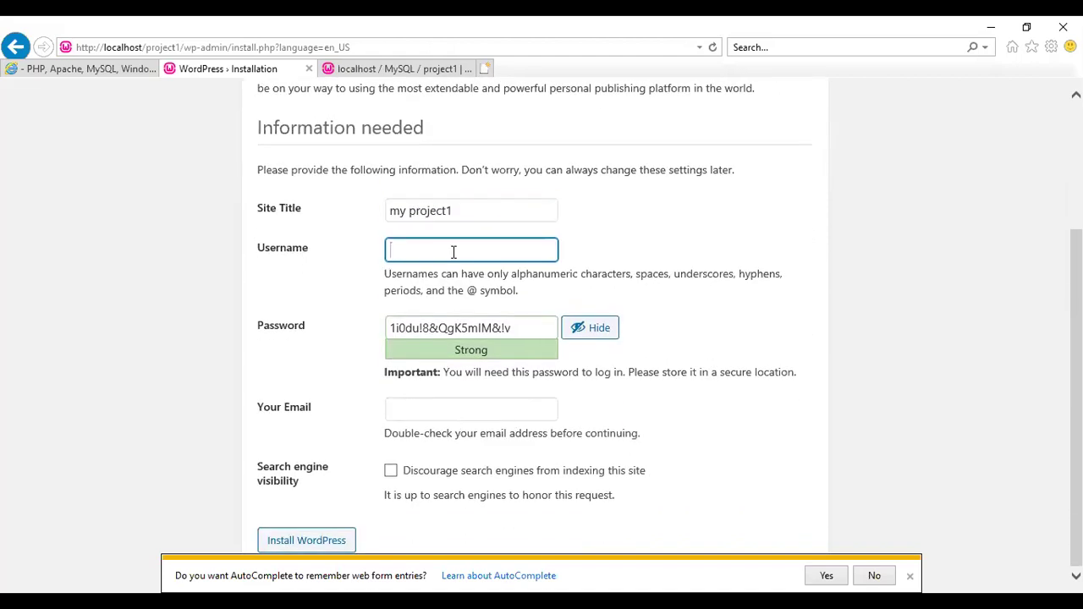
{"action": "type", "text": "my_p"}
{"action": "key", "text": "BackSpace"}
{"action": "key", "text": "BackSpace"}
{"action": "key", "text": "BackSpace"}
{"action": "key", "text": "BackSpace"}
{"action": "left_click", "coordinate": [519, 327]}
{"action": "key", "text": "BackSpace"}
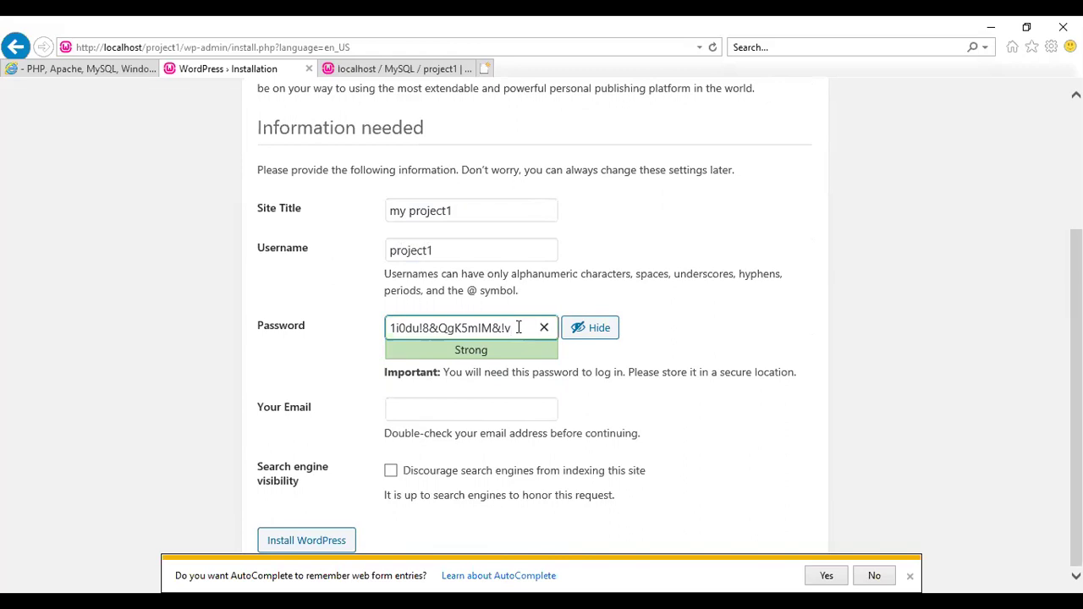
{"action": "key", "text": "BackSpace"}
{"action": "key", "text": "BackSpace"}
{"action": "key", "text": "BackSpace"}
{"action": "key", "text": "BackSpace"}
{"action": "key", "text": "BackSpace"}
{"action": "key", "text": "BackSpace"}
{"action": "key", "text": "BackSpace"}
{"action": "key", "text": "BackSpace"}
{"action": "key", "text": "BackSpace"}
{"action": "key", "text": "BackSpace"}
{"action": "key", "text": "BackSpace"}
{"action": "key", "text": "BackSpace"}
{"action": "key", "text": "BackSpace"}
{"action": "key", "text": "BackSpace"}
{"action": "key", "text": "BackSpace"}
{"action": "key", "text": "BackSpace"}
{"action": "key", "text": "BackSpace"}
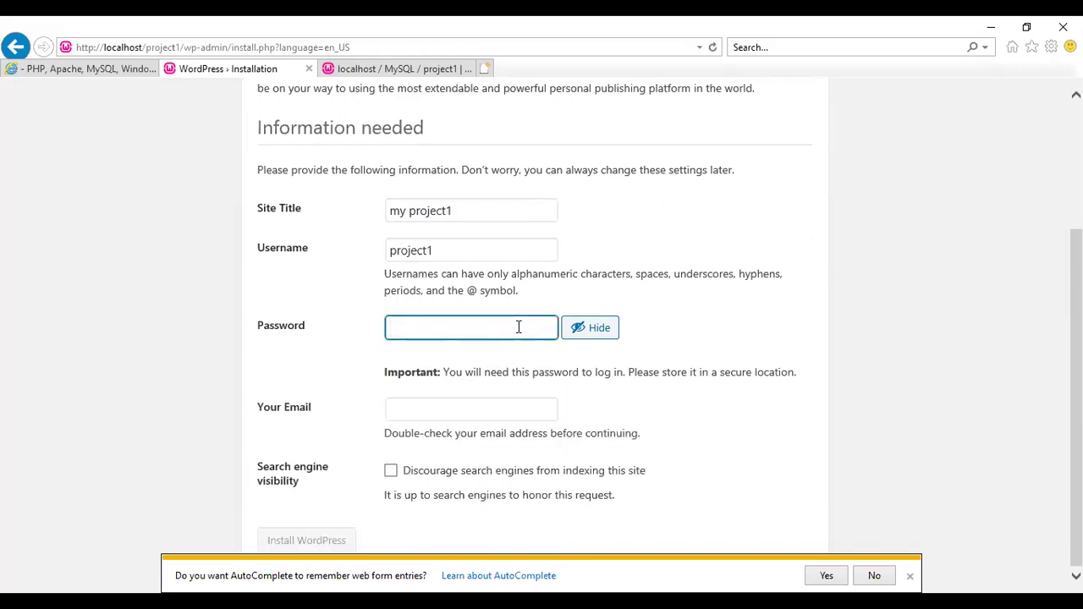
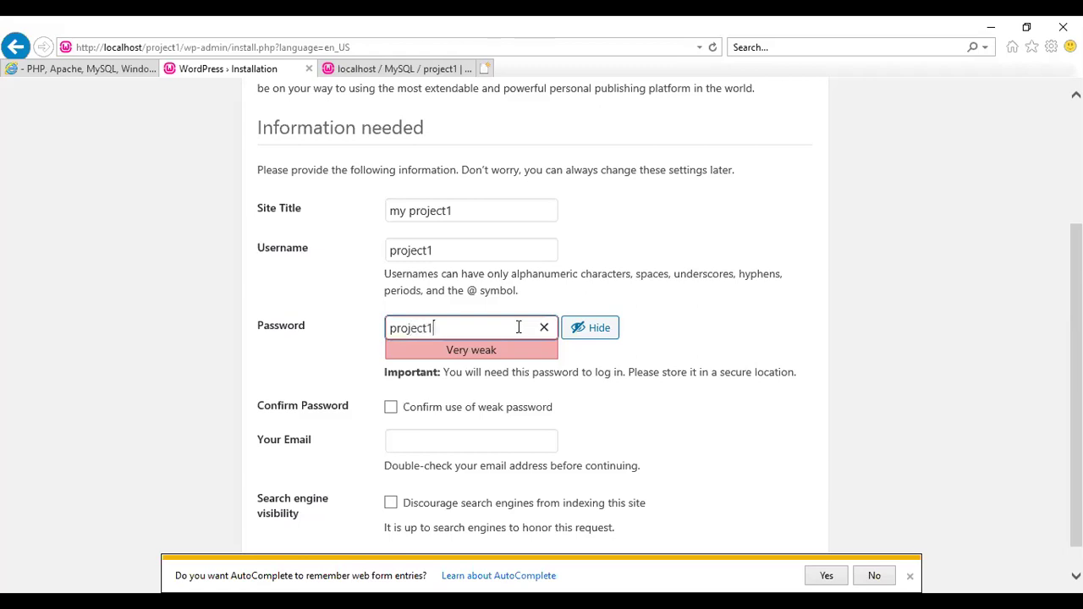
{"action": "left_click", "coordinate": [390, 409]}
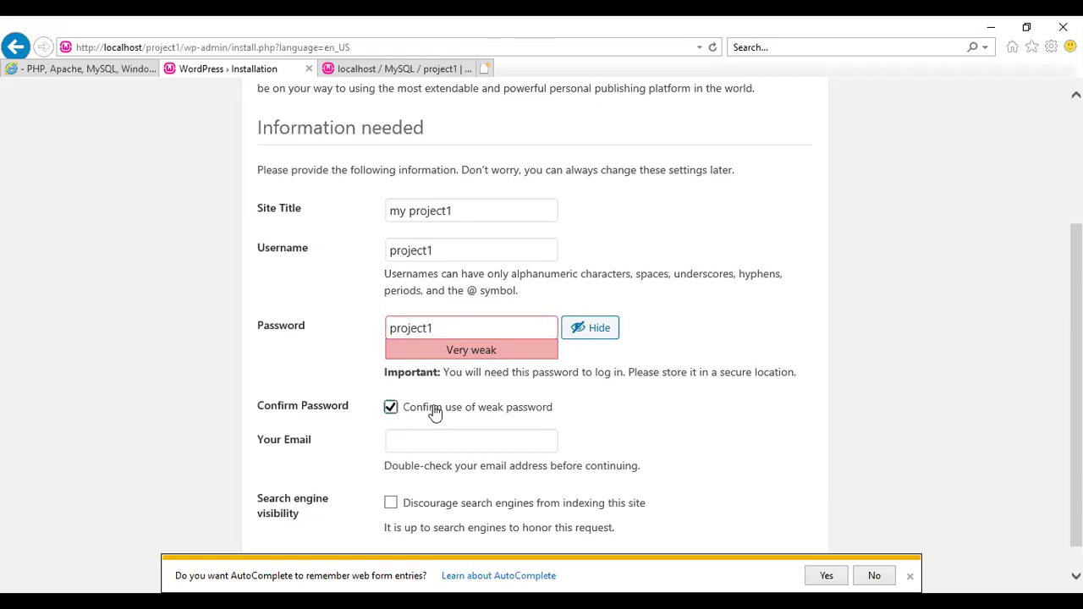
Discourage search engine indexing and submit the installation form
{"action": "scroll", "coordinate": [434, 412], "scroll_direction": "down", "scroll_amount": 1}
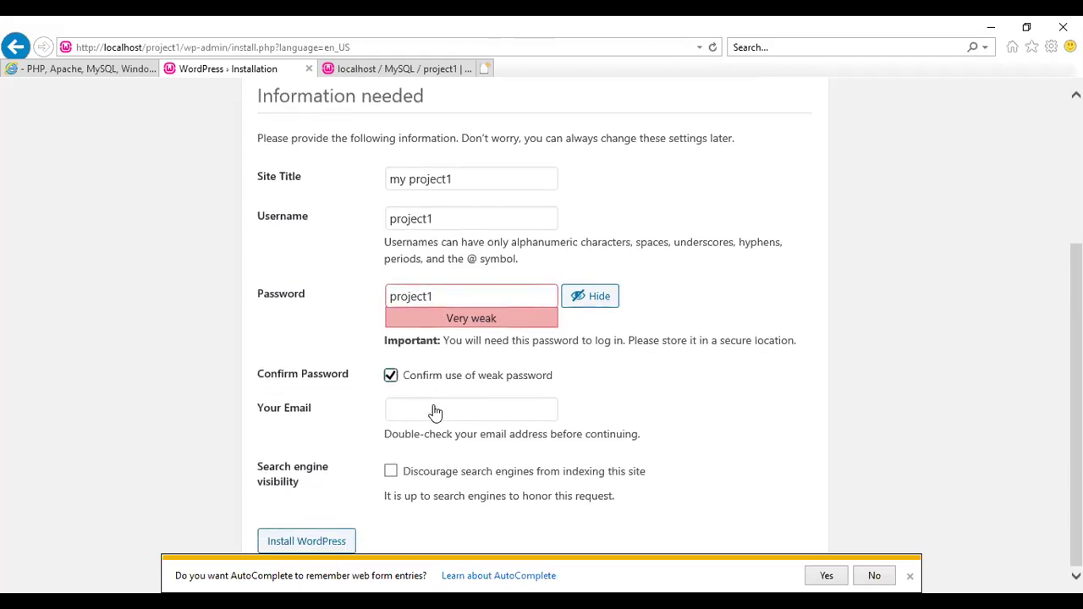
{"action": "left_click", "coordinate": [390, 471]}
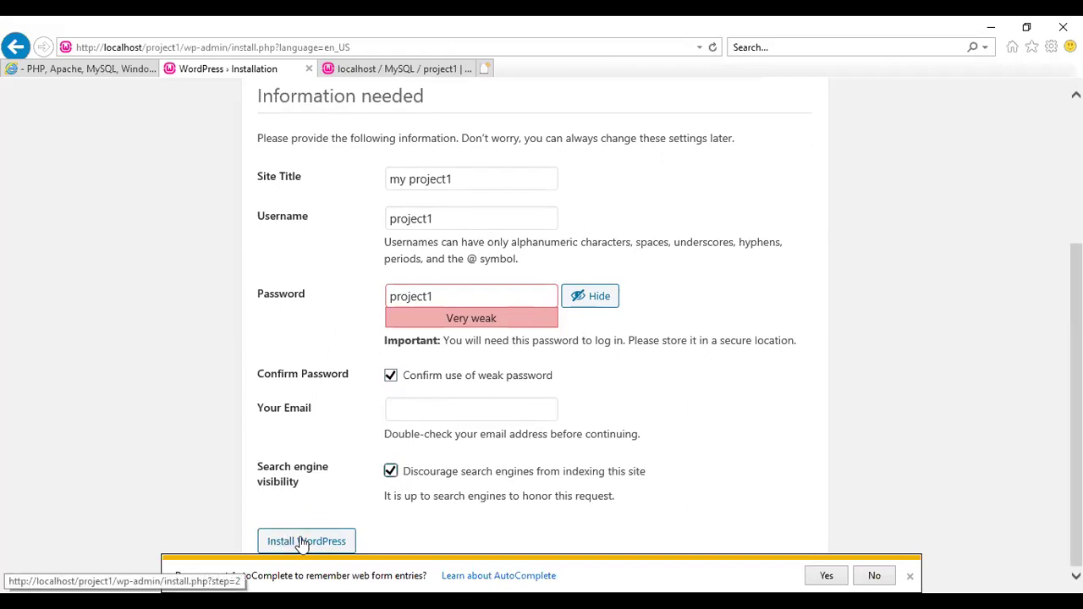
{"action": "left_click", "coordinate": [302, 544]}
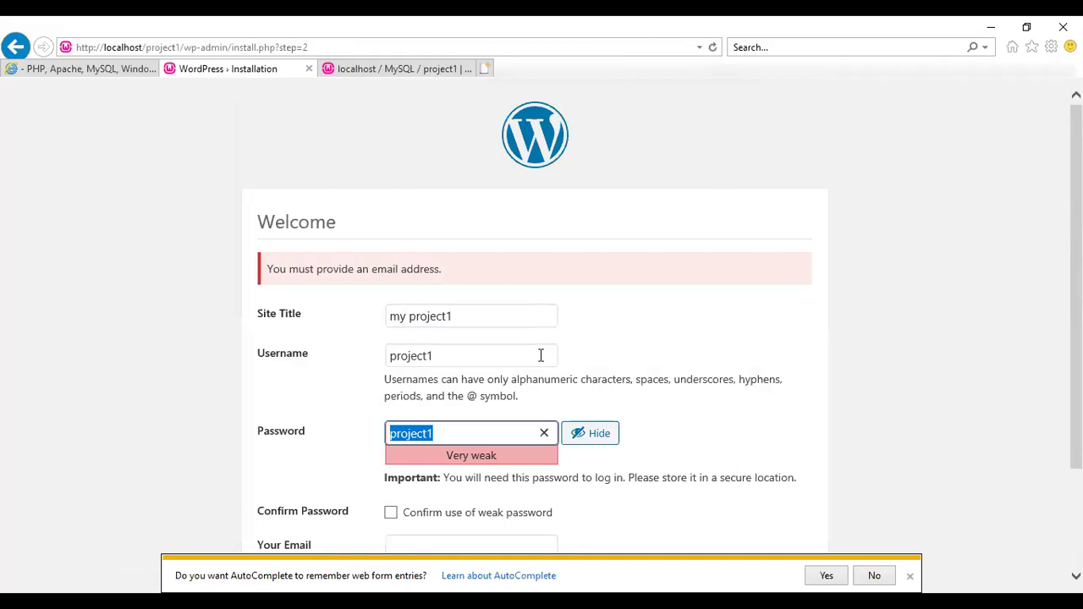
Fill in the admin e-mail address in Your Email
{"action": "scroll", "coordinate": [540, 356], "scroll_direction": "down", "scroll_amount": 2}
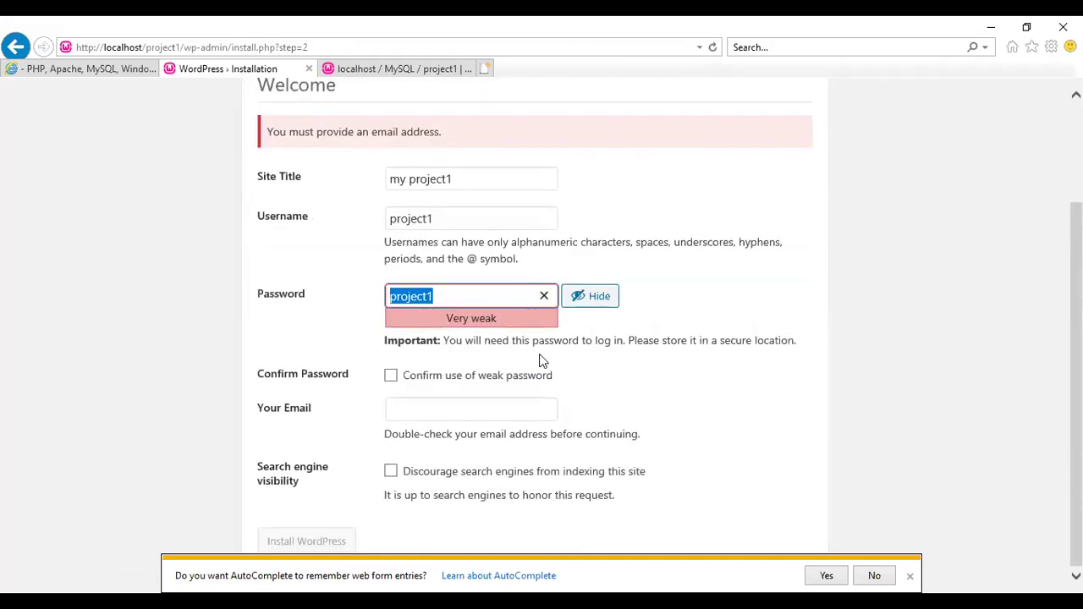
{"action": "left_click", "coordinate": [472, 414]}
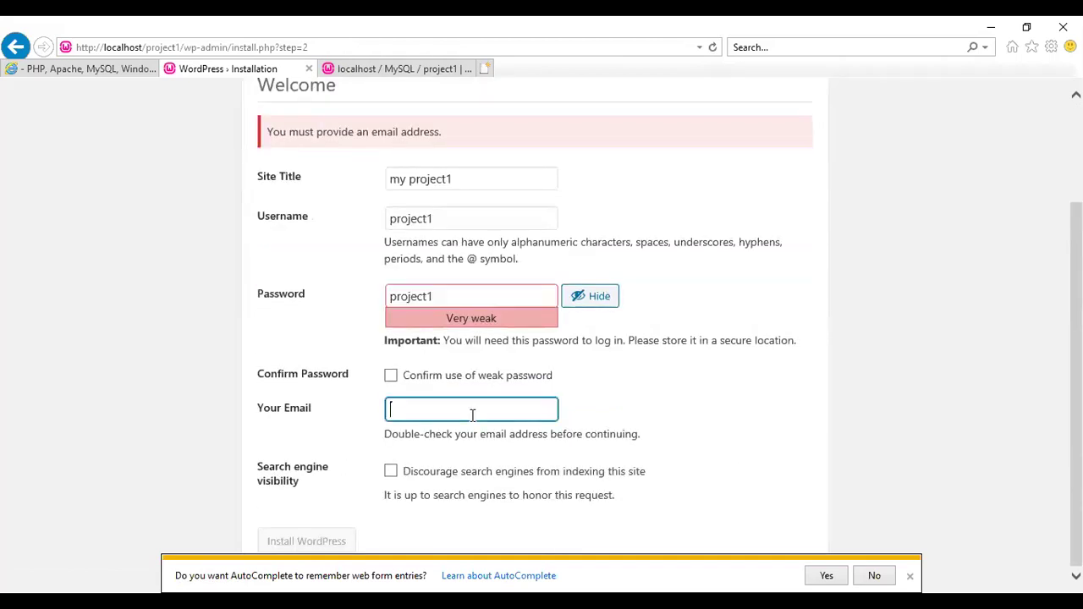
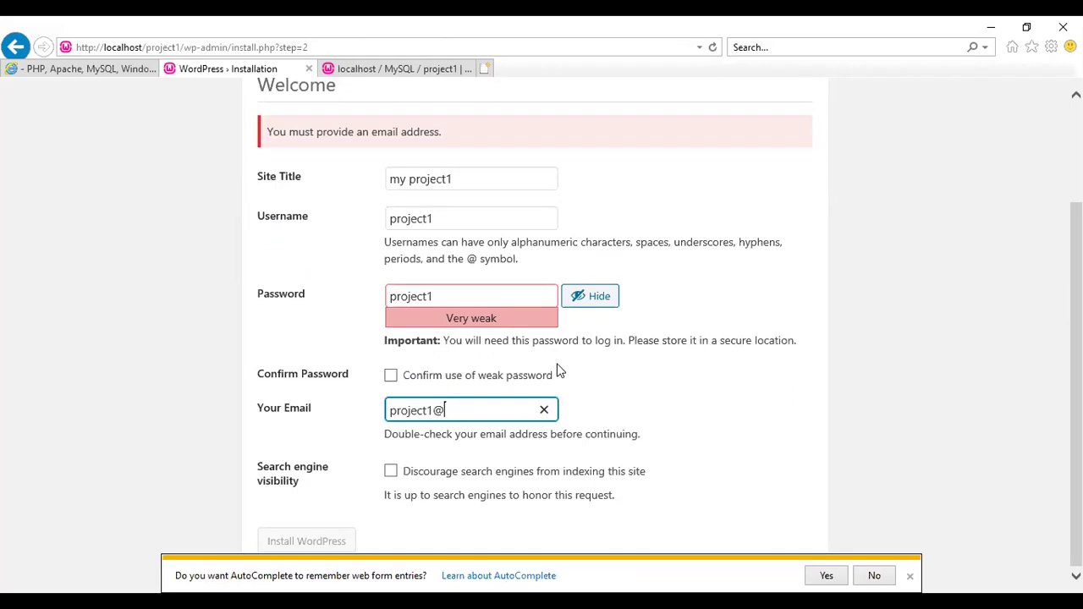
{"action": "type", "text": "gmail.c"}
{"action": "key", "text": "BackSpace"}
{"action": "key", "text": "BackSpace"}
{"action": "key", "text": "BackSpace"}
{"action": "key", "text": "BackSpace"}
{"action": "key", "text": "BackSpace"}
{"action": "key", "text": "BackSpace"}
{"action": "key", "text": "BackSpace"}
{"action": "key", "text": "BackSpace"}
{"action": "key", "text": "BackSpace"}
{"action": "key", "text": "BackSpace"}
{"action": "key", "text": "BackSpace"}
{"action": "key", "text": "BackSpace"}
{"action": "key", "text": "BackSpace"}
{"action": "key", "text": "BackSpace"}
{"action": "key", "text": "BackSpace"}
{"action": "key", "text": "BackSpace"}
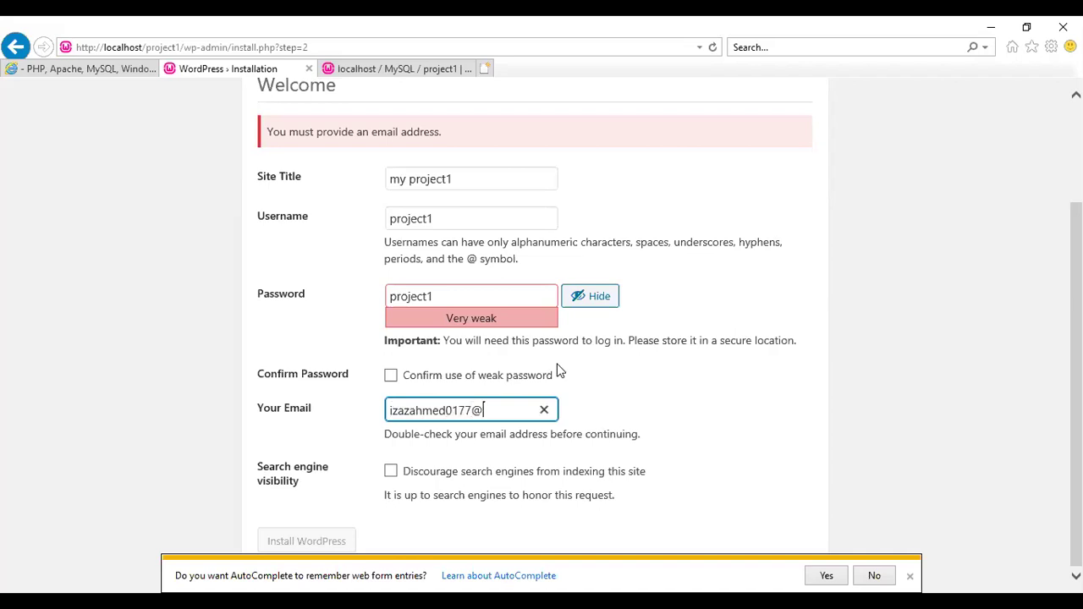
Re-tick Discourage search engines and Confirm use of weak password, then install WordPress
{"action": "left_click", "coordinate": [394, 471]}
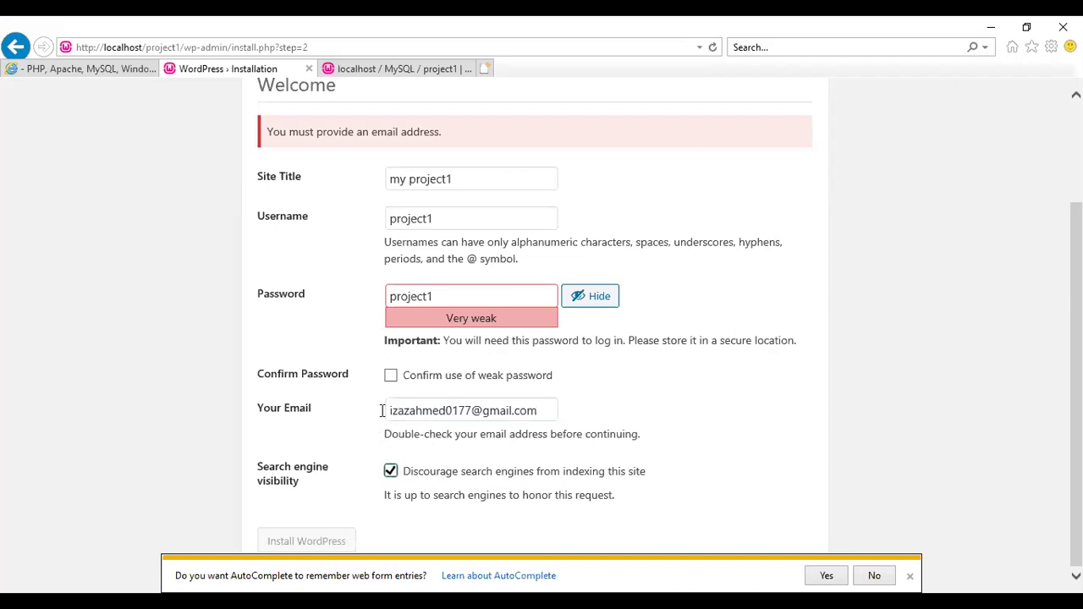
{"action": "left_click", "coordinate": [390, 378]}
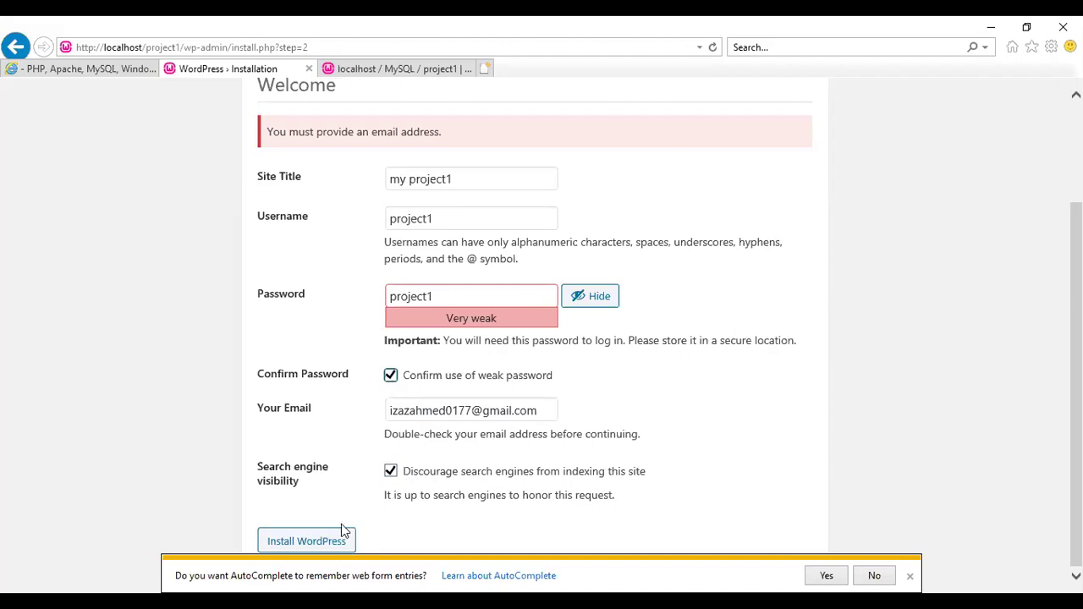
{"action": "left_click", "coordinate": [308, 541]}
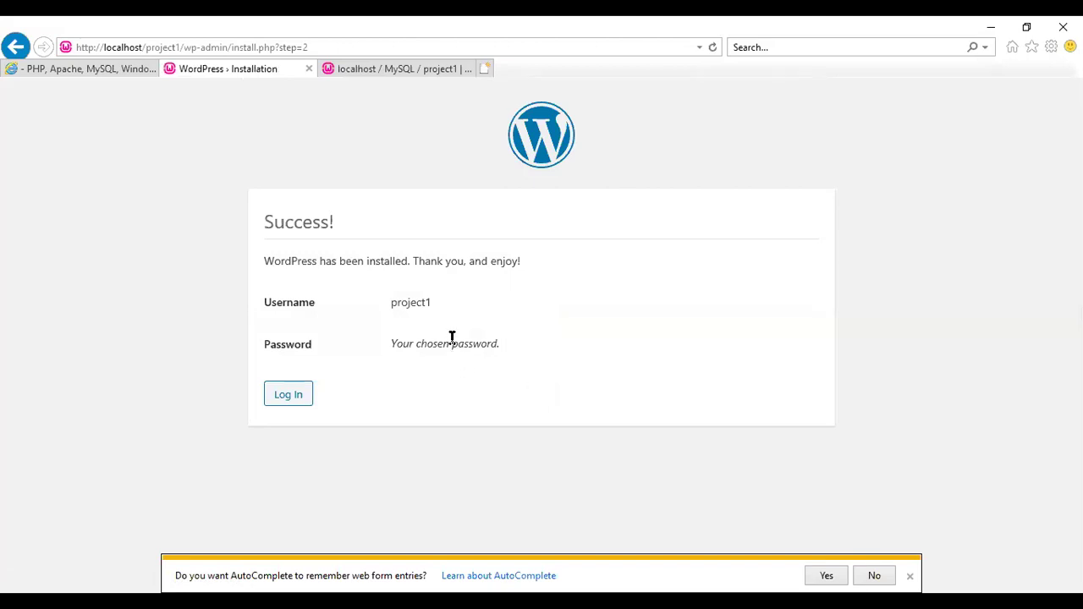
{"action": "left_click", "coordinate": [294, 395]}
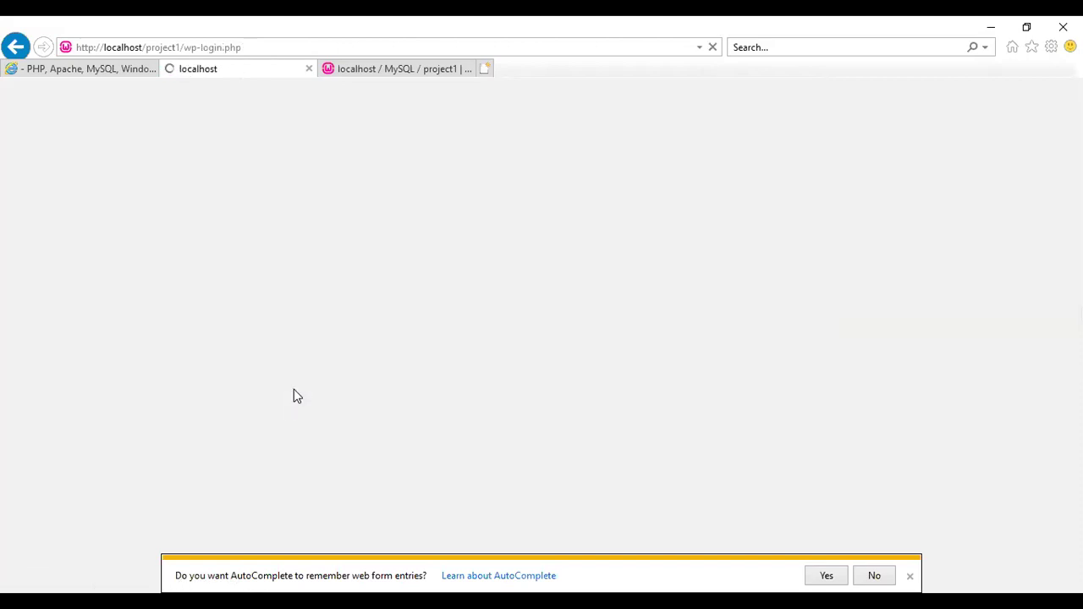
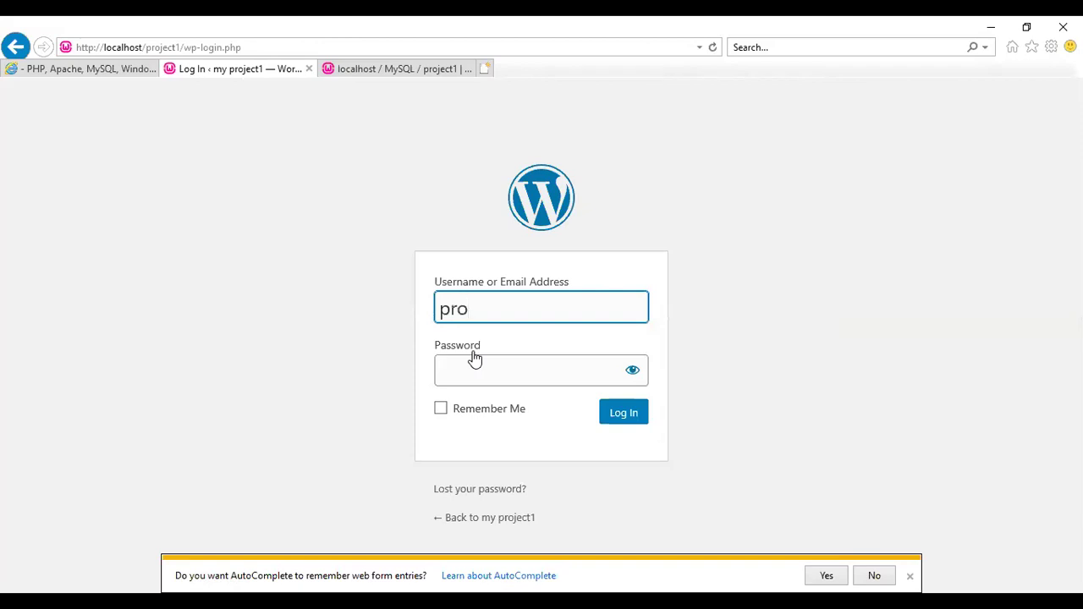
{"action": "left_click", "coordinate": [464, 372]}
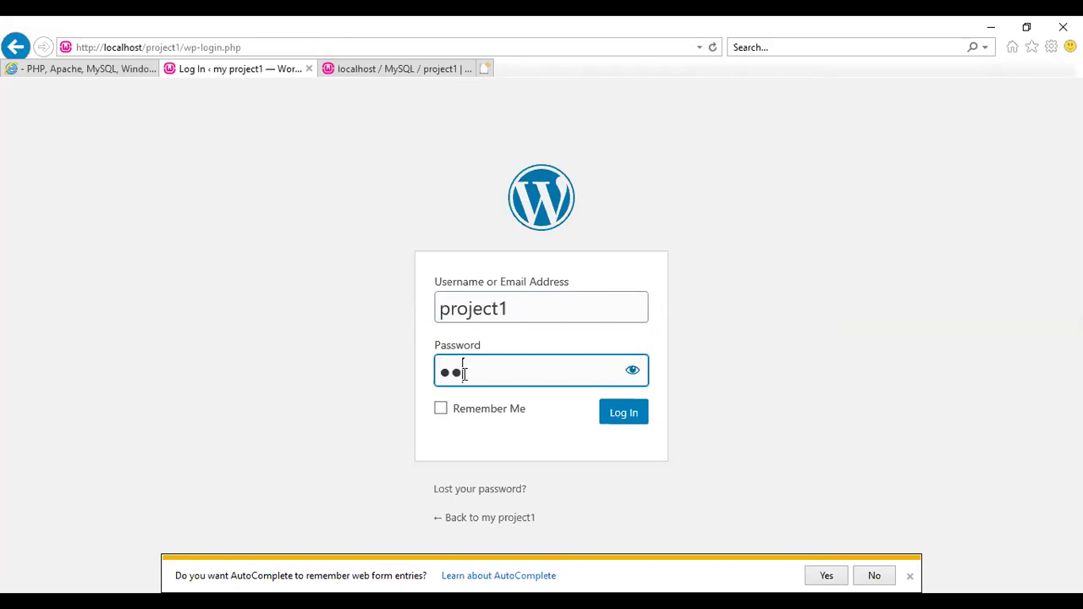
{"action": "left_click", "coordinate": [441, 409]}
{"action": "left_click", "coordinate": [623, 415]}
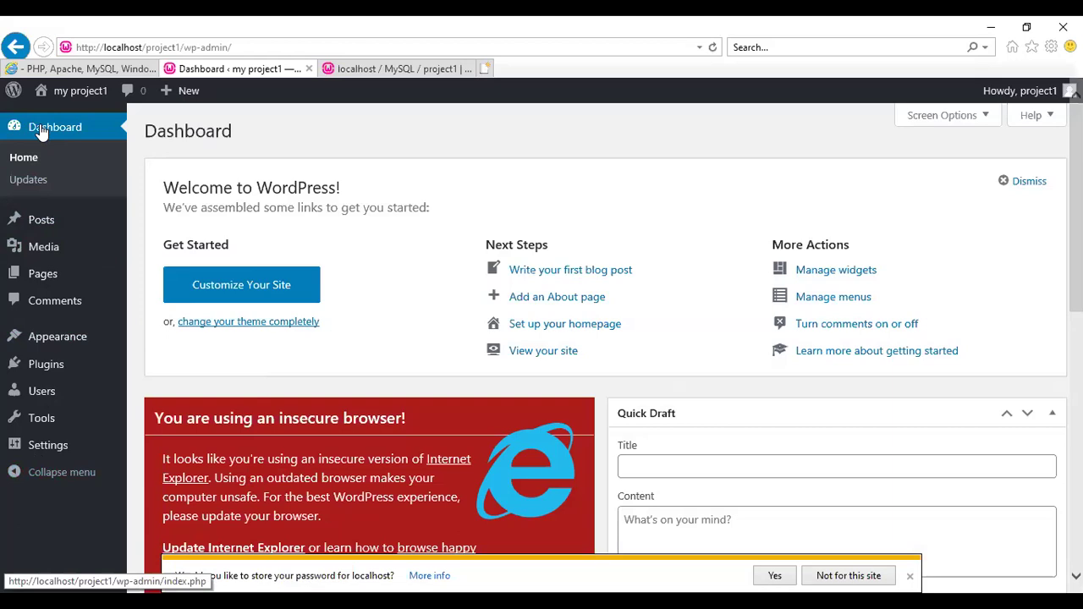
{"action": "left_click", "coordinate": [69, 92]}
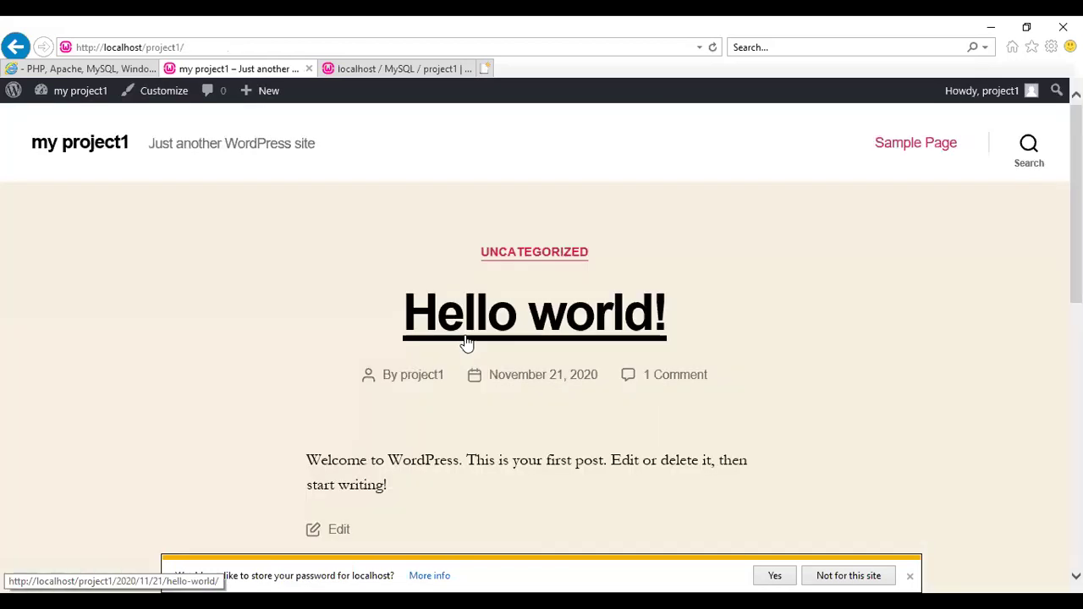
{"action": "scroll", "coordinate": [466, 343], "scroll_direction": "down", "scroll_amount": 7}
{"action": "scroll", "coordinate": [466, 342], "scroll_direction": "up", "scroll_amount": 7}
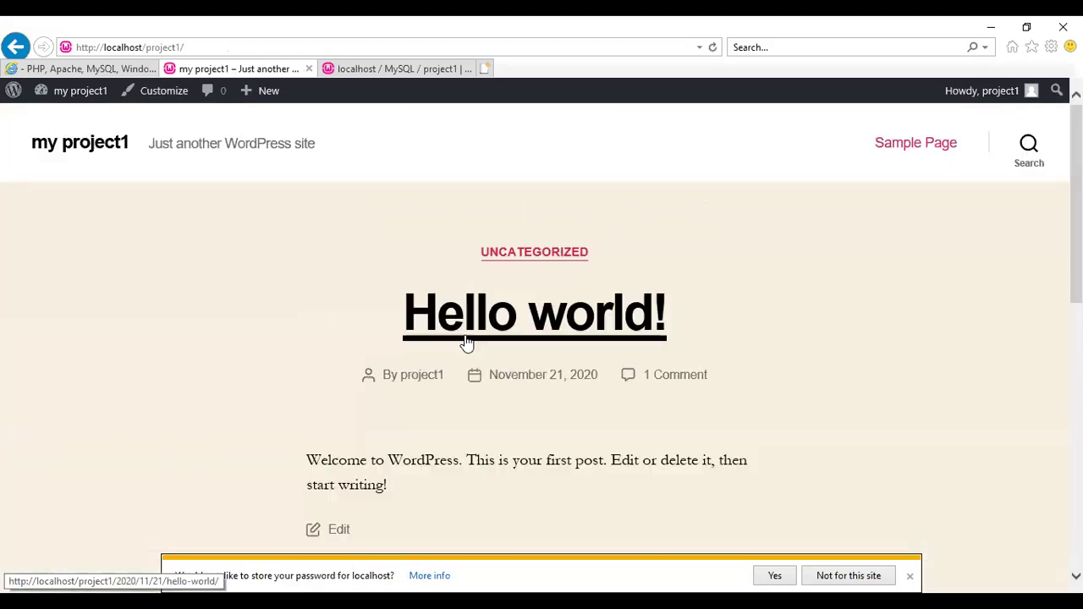
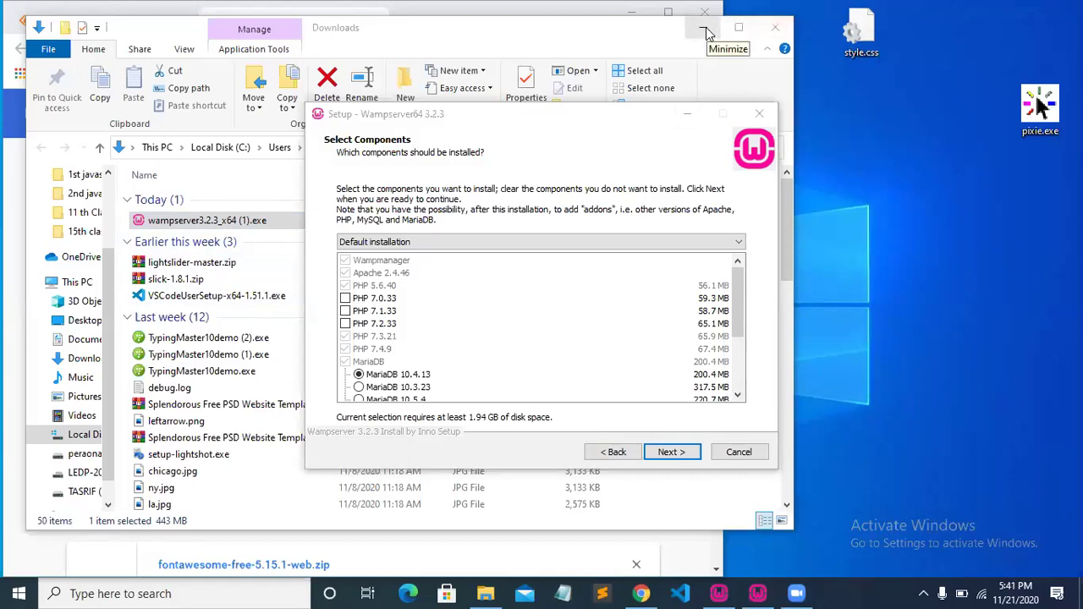
Minimize Explorer and the WampServer installer, close Chrome's downloads window, and dismiss the duplicate Select Setup Language prompt
{"action": "left_click", "coordinate": [705, 27]}
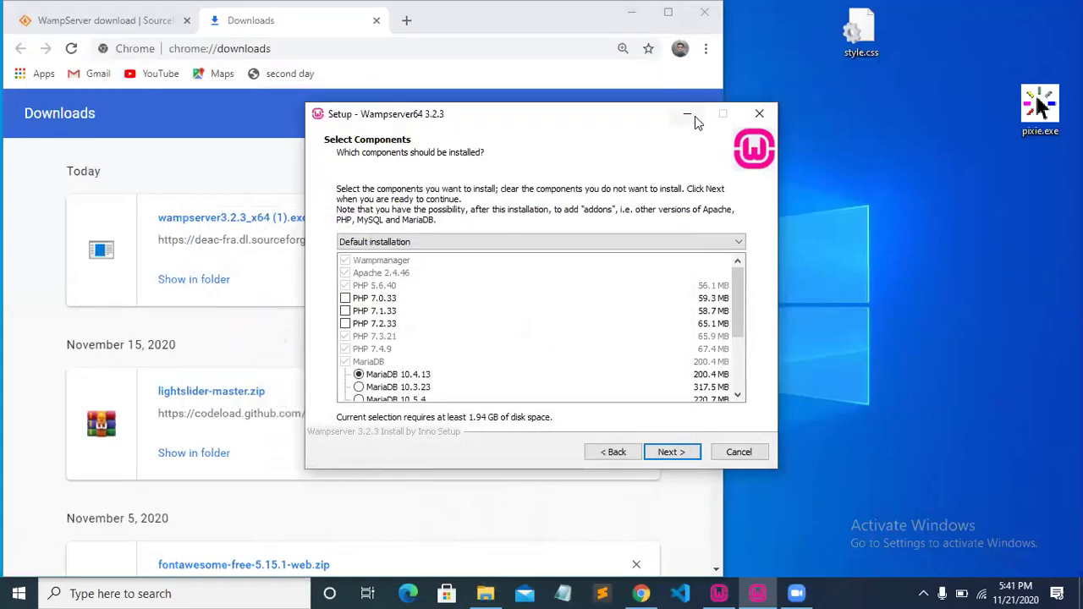
{"action": "left_click", "coordinate": [683, 116]}
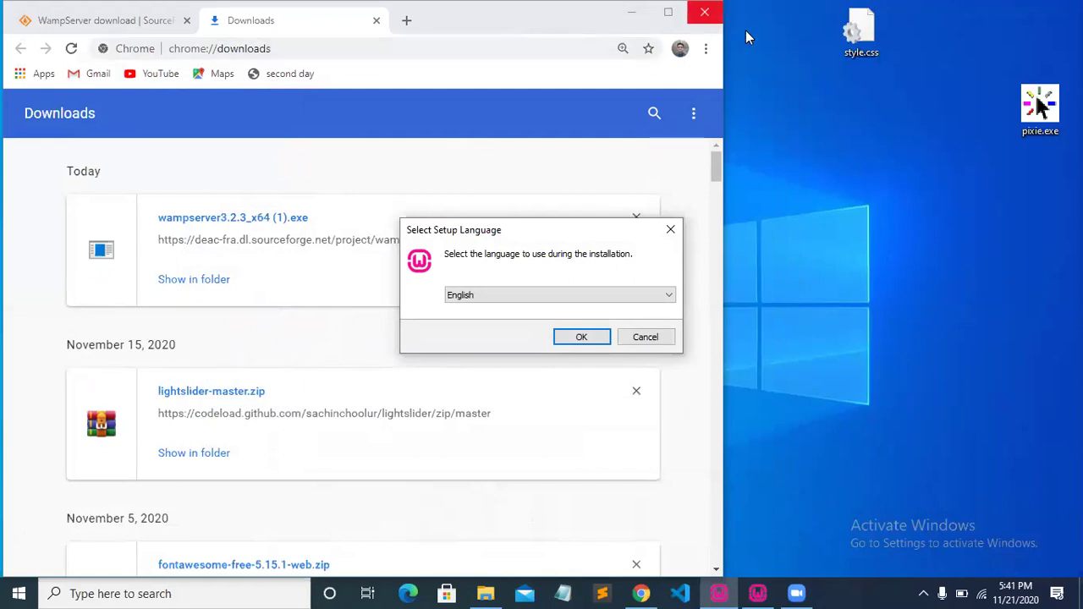
{"action": "left_click", "coordinate": [704, 12]}
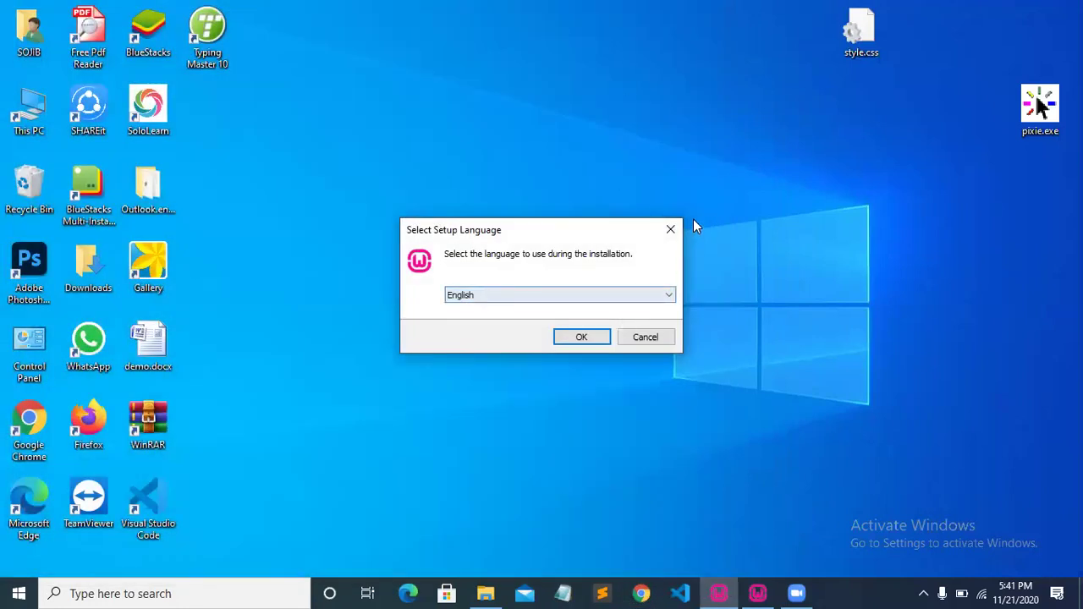
{"action": "left_click", "coordinate": [669, 228]}
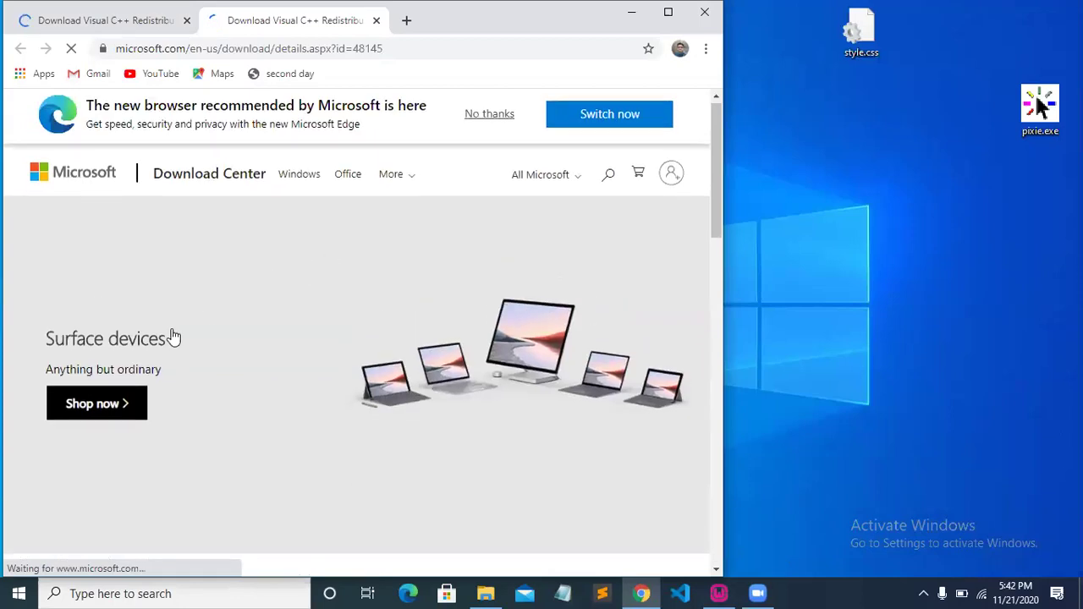
Download vc_redist.x64.exe, the 64-bit Visual C++ 2015 Redistributable, then open a new browser tab
{"action": "scroll", "coordinate": [171, 337], "scroll_direction": "down", "scroll_amount": 4}
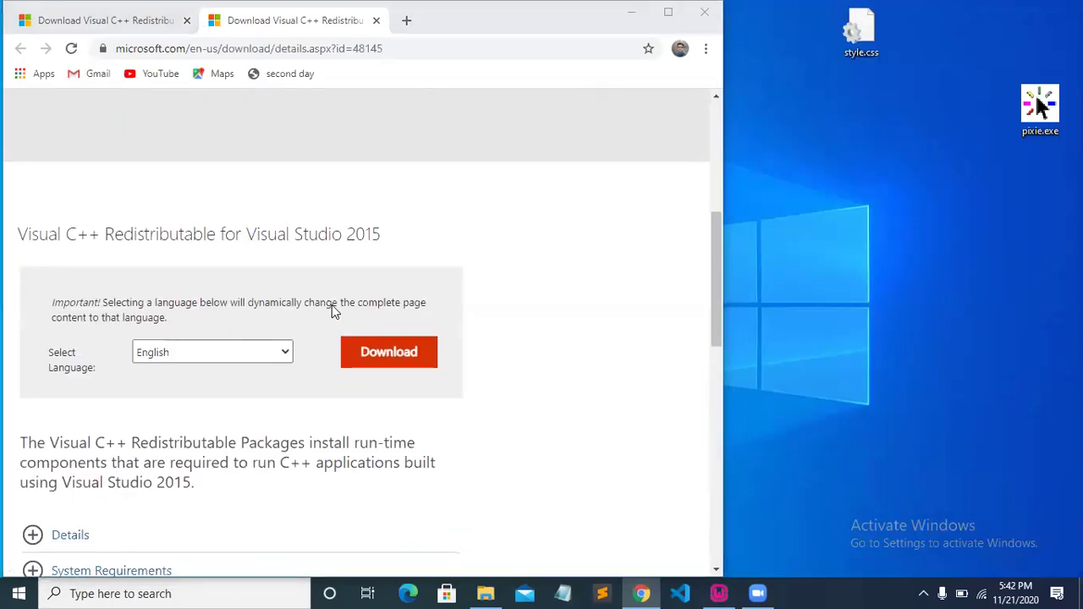
{"action": "left_click", "coordinate": [382, 351]}
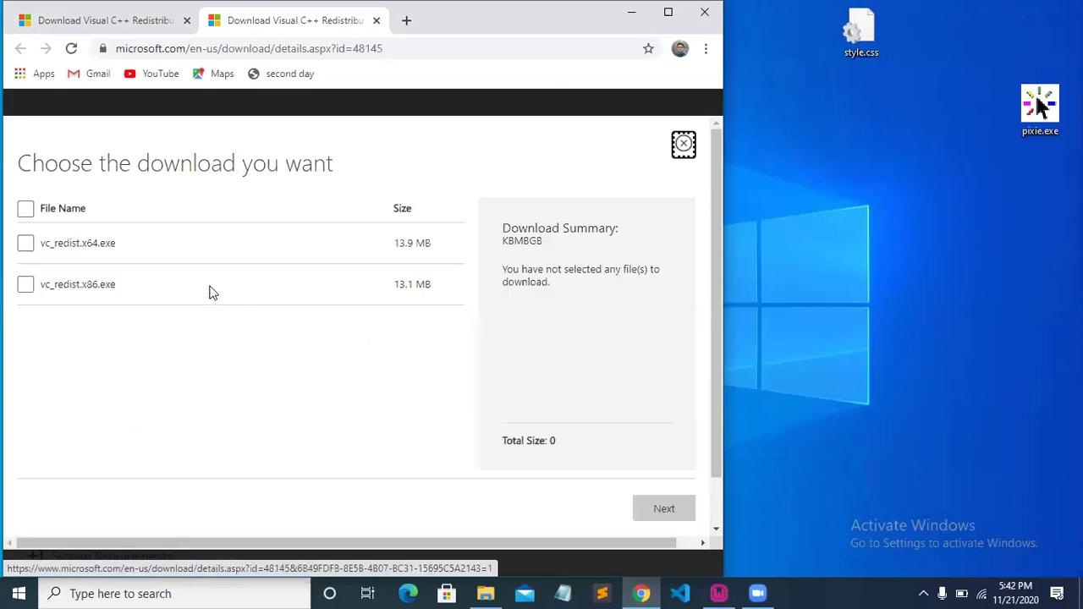
{"action": "left_click", "coordinate": [26, 243]}
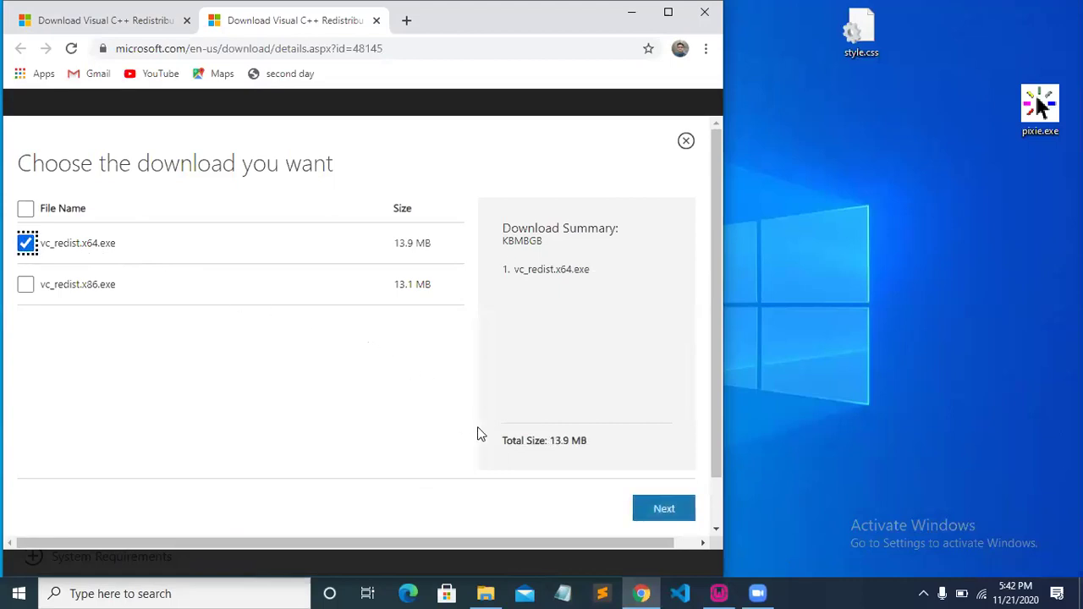
{"action": "left_click", "coordinate": [663, 510]}
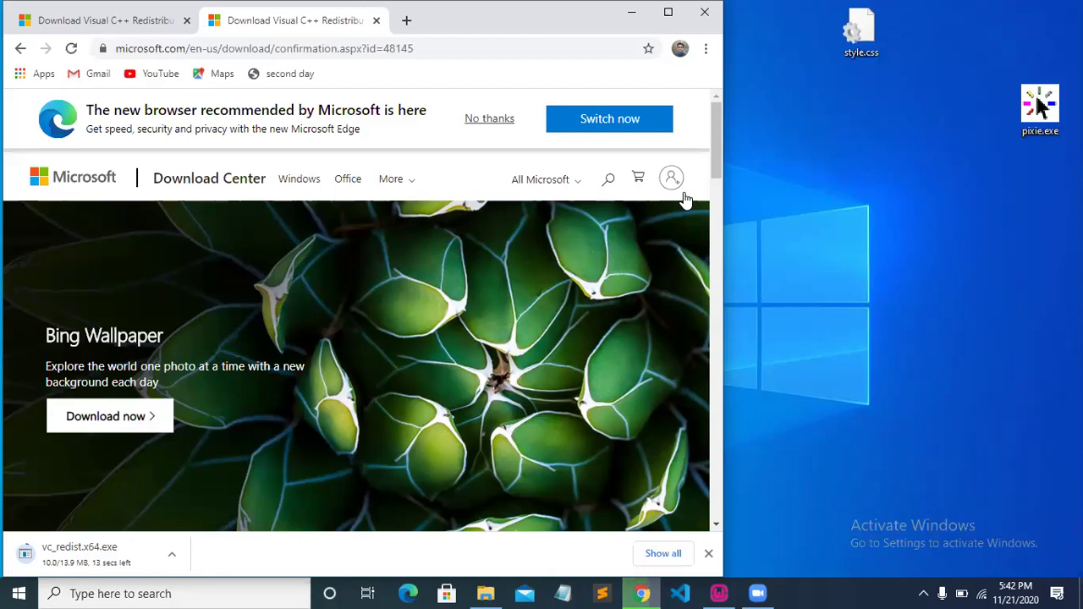
{"action": "key", "text": "ctrl+t"}
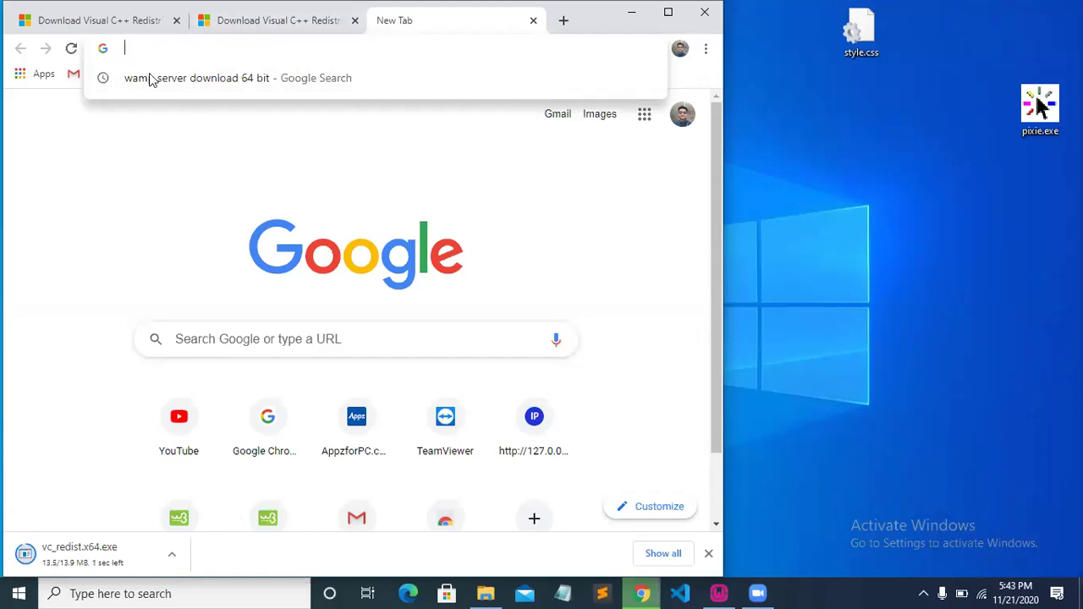
Search Google for 'wordpress org'
{"action": "left_click", "coordinate": [292, 343]}
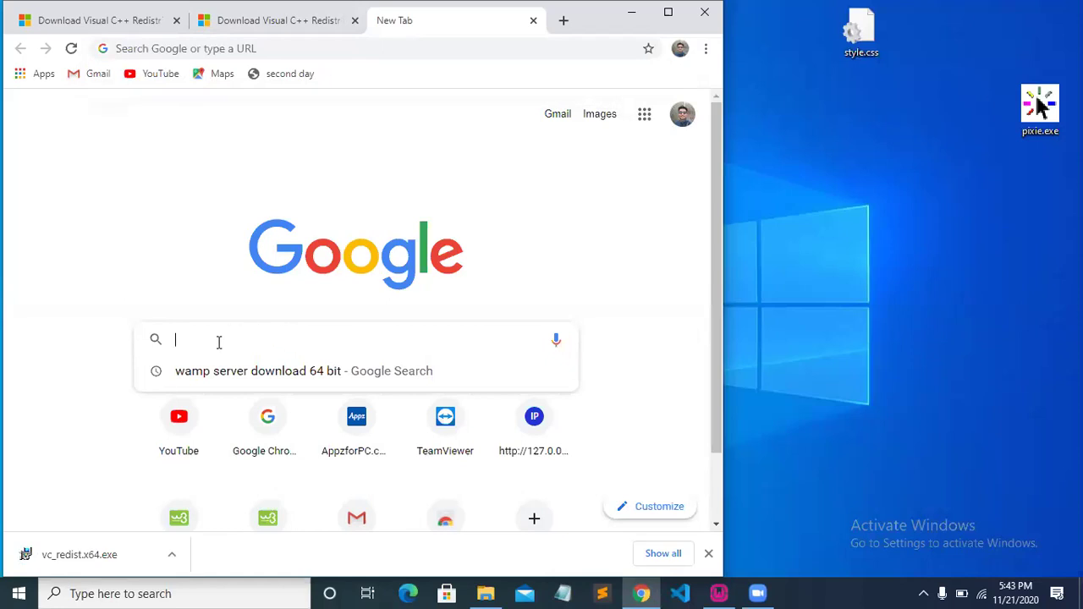
{"action": "type", "text": "w"}
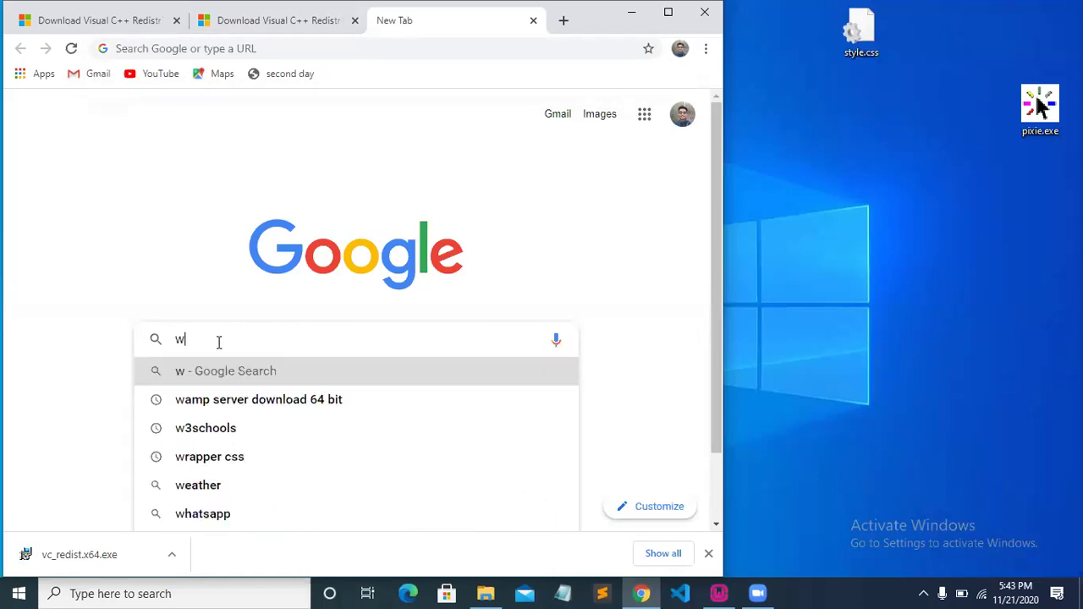
{"action": "type", "text": "o"}
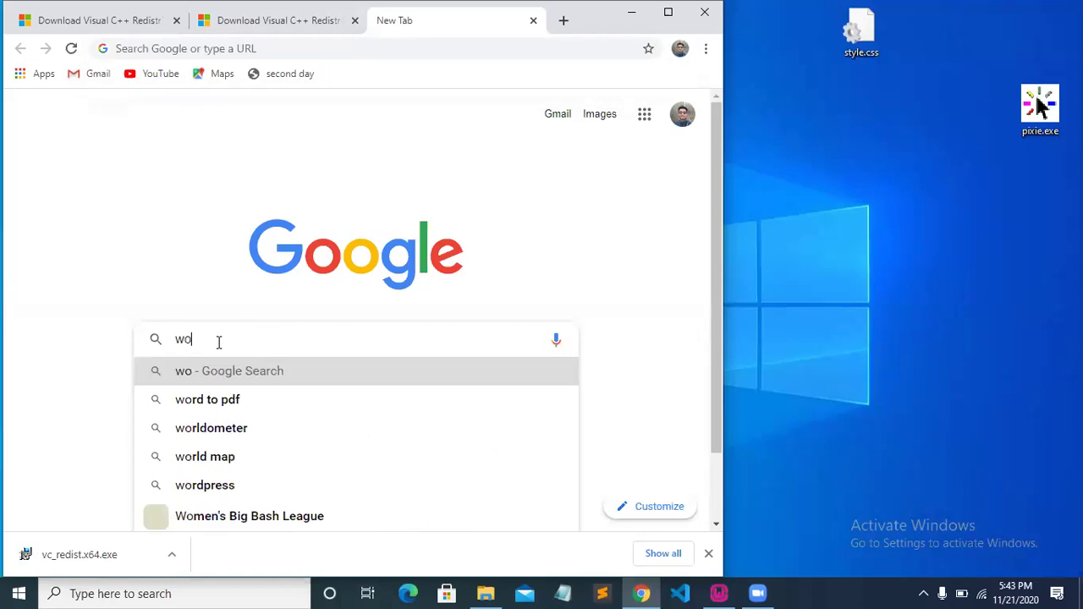
{"action": "type", "text": "rd"}
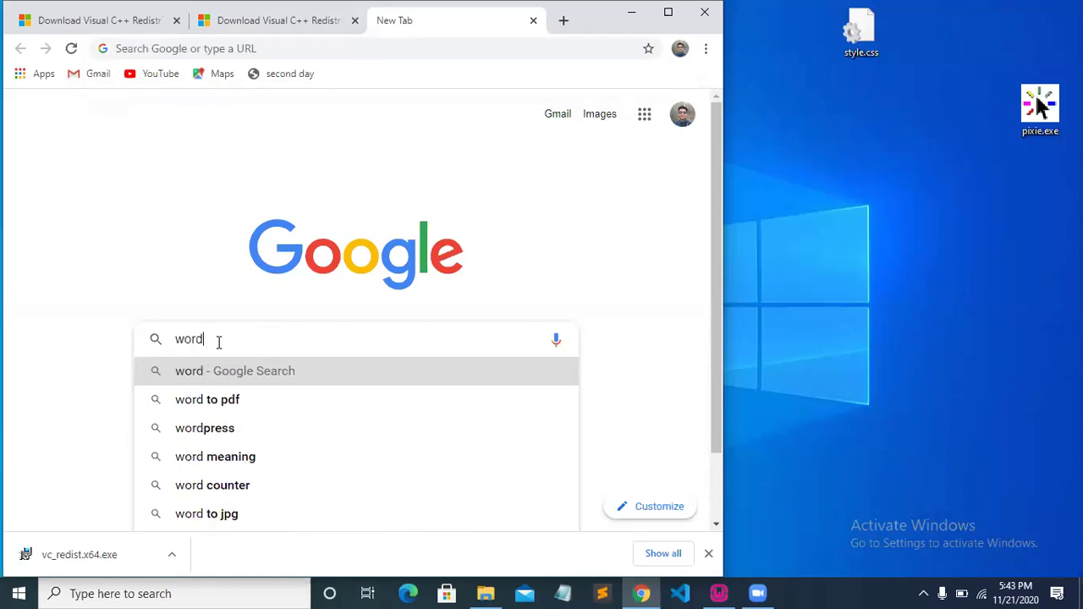
{"action": "type", "text": "press"}
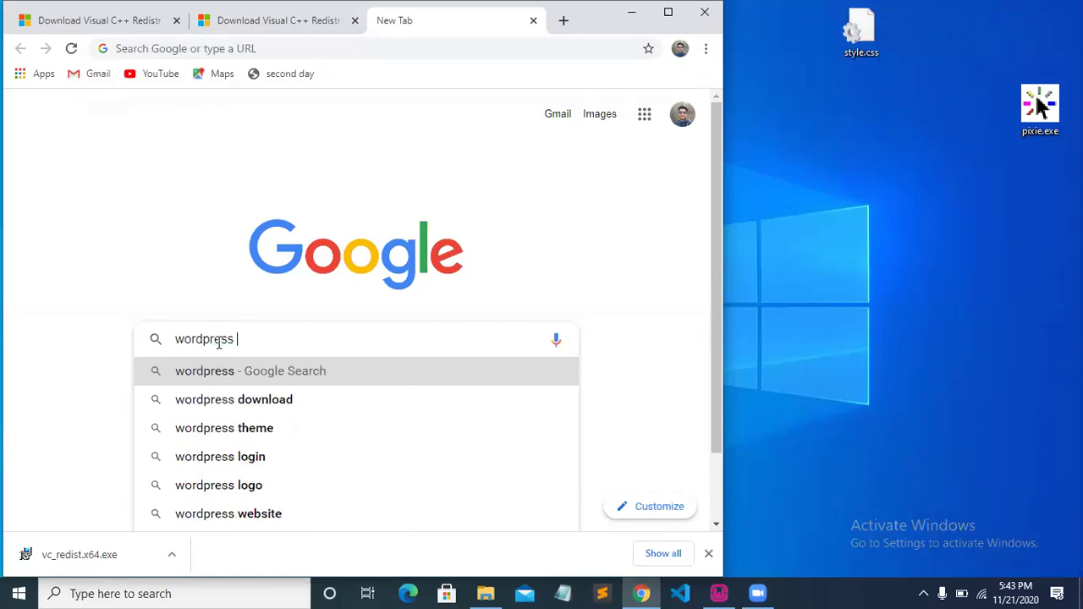
{"action": "key", "text": "BackSpace"}
{"action": "type", "text": "org"}
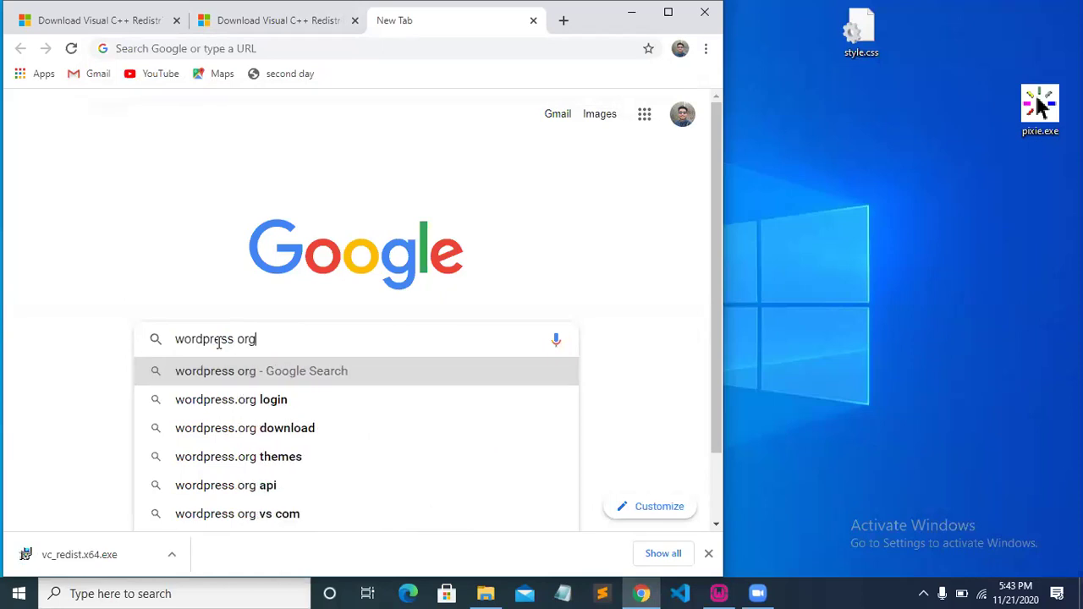
{"action": "key", "text": "Return"}
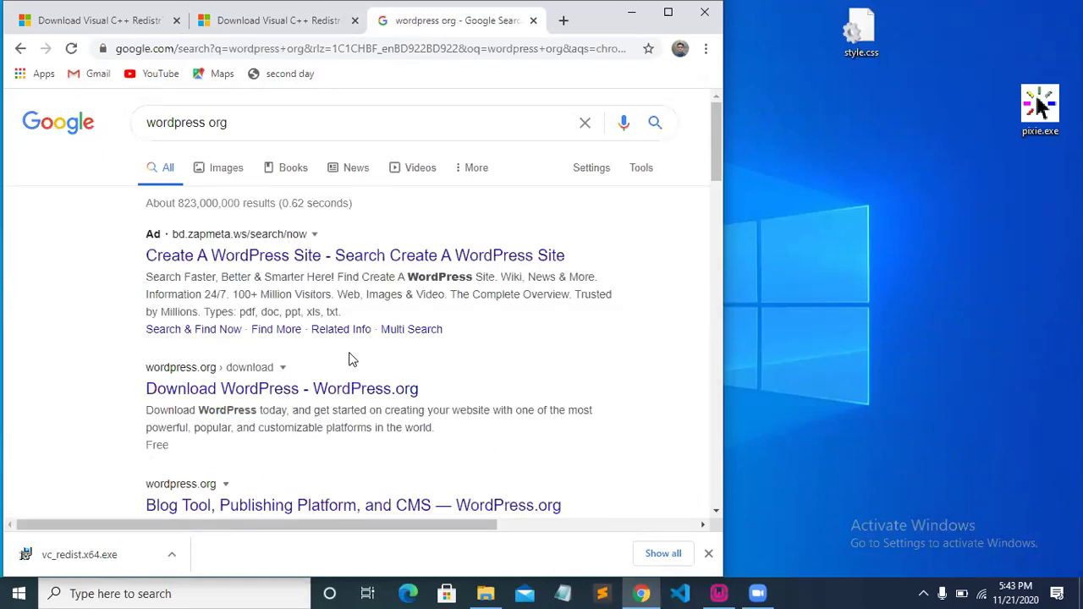
Download WordPress 5.5.3 from WordPress.org and launch the downloaded vc_redist.x64.exe installer
{"action": "left_click", "coordinate": [305, 396]}
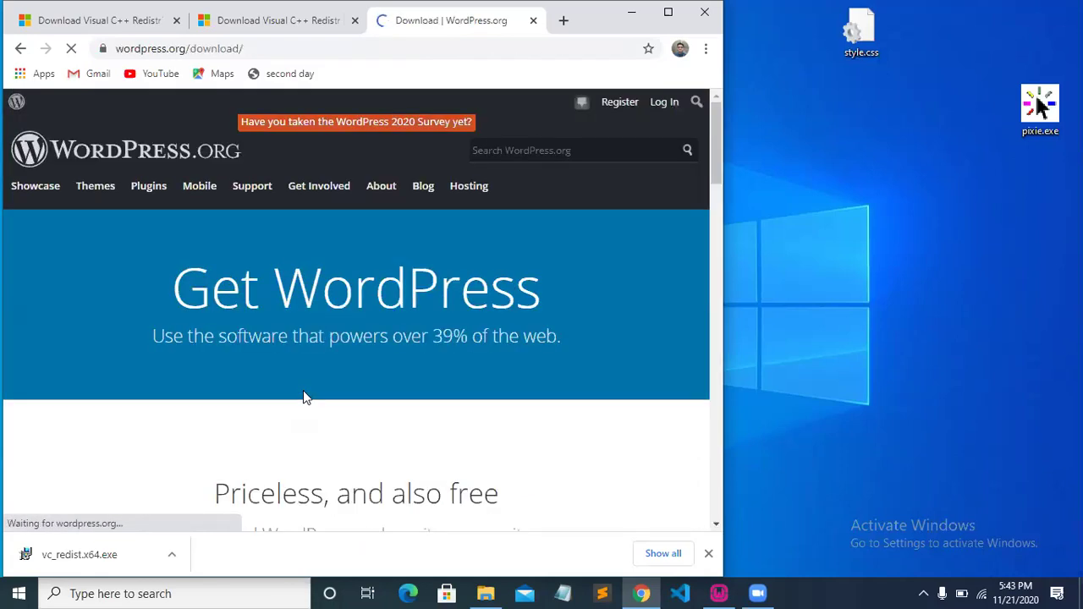
{"action": "scroll", "coordinate": [304, 393], "scroll_direction": "down", "scroll_amount": 3}
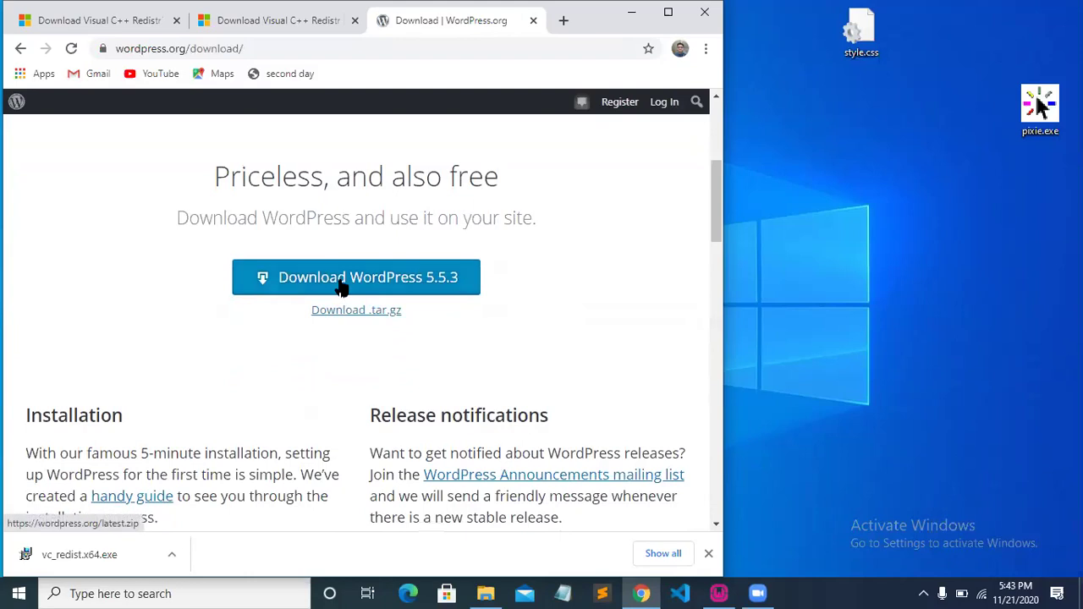
{"action": "left_click", "coordinate": [341, 285]}
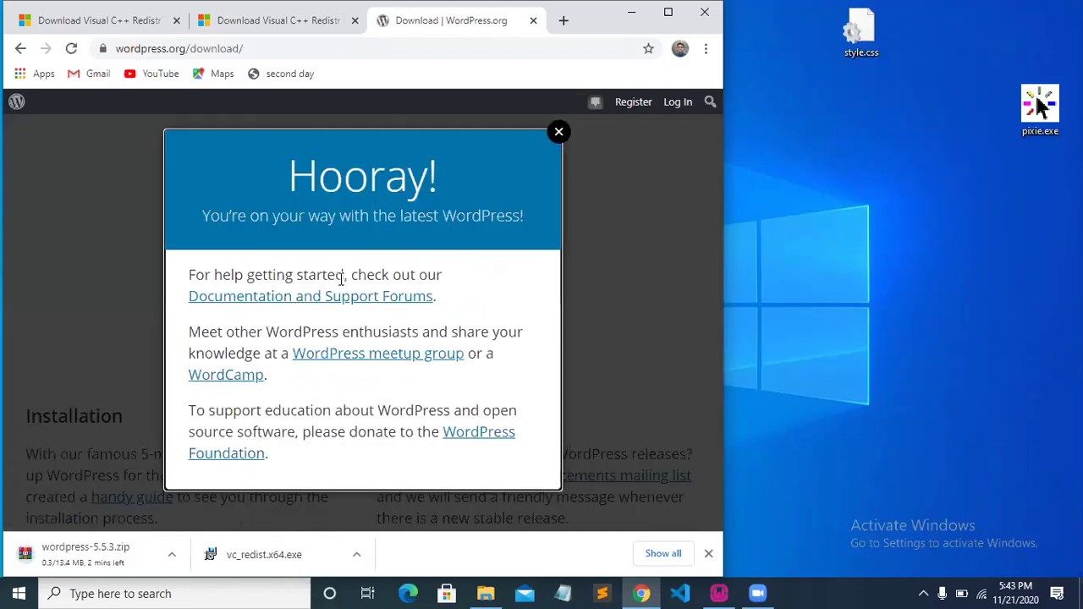
{"action": "left_click", "coordinate": [558, 132]}
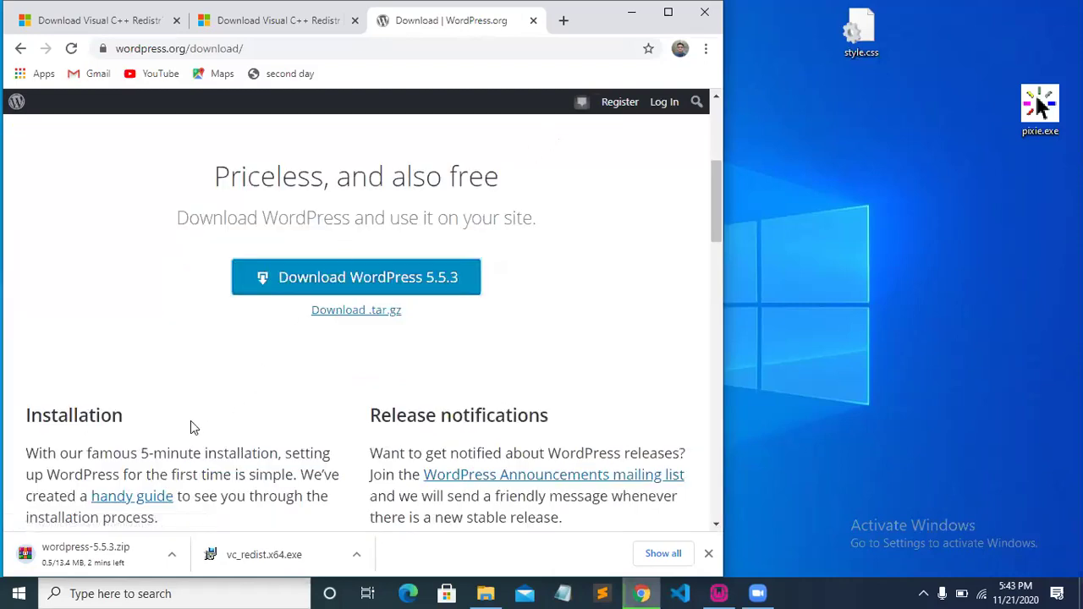
{"action": "left_click", "coordinate": [263, 559]}
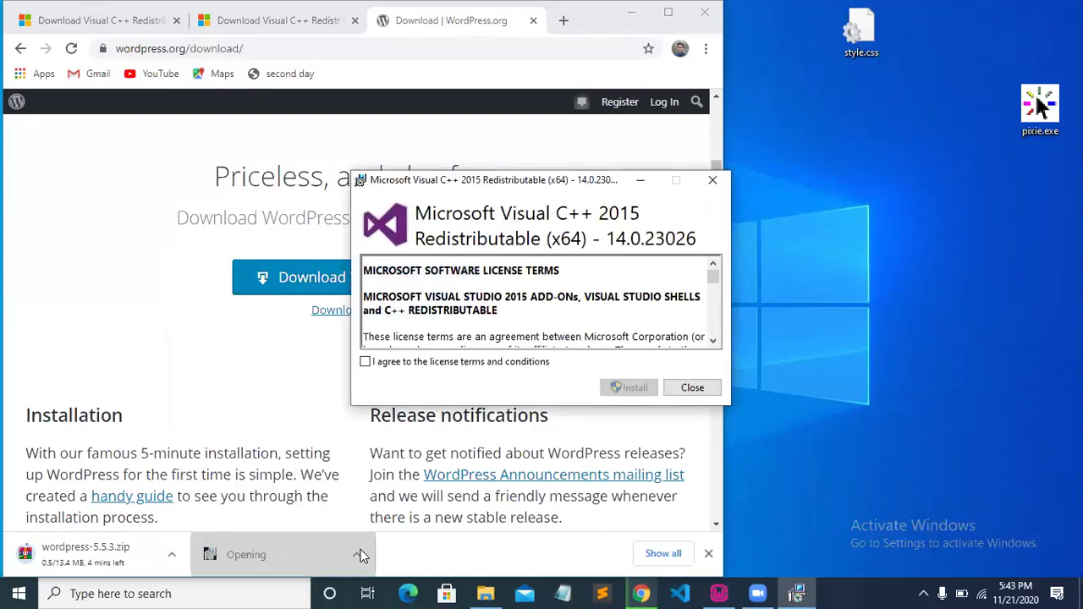
Accept the Visual C++ 2015 license and attempt the install, re-running the installer once
{"action": "left_click", "coordinate": [365, 361]}
{"action": "left_click", "coordinate": [626, 394]}
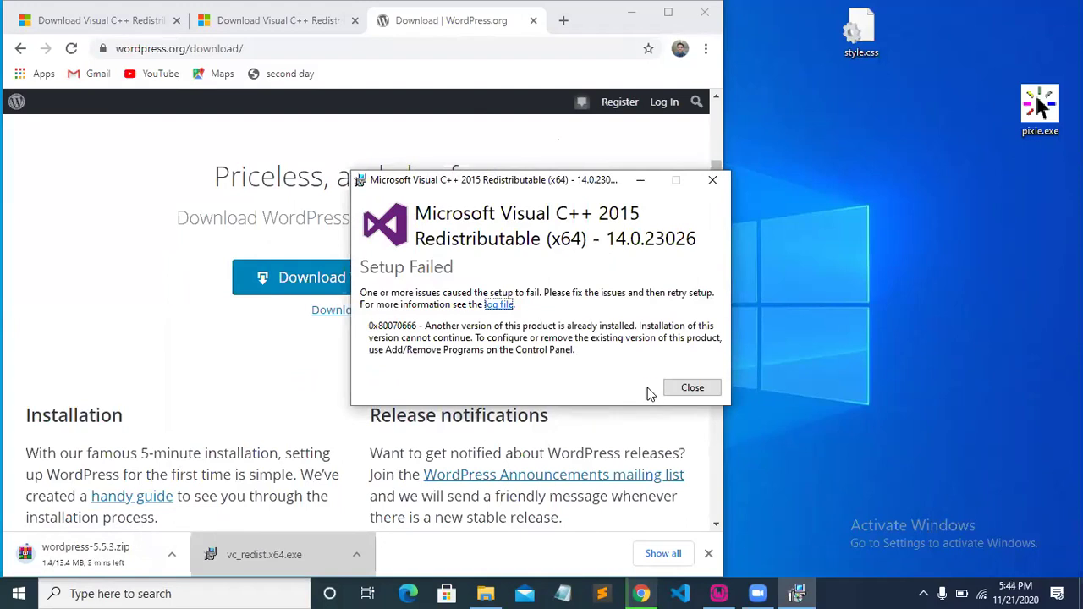
{"action": "left_click", "coordinate": [356, 560]}
{"action": "left_click", "coordinate": [357, 561]}
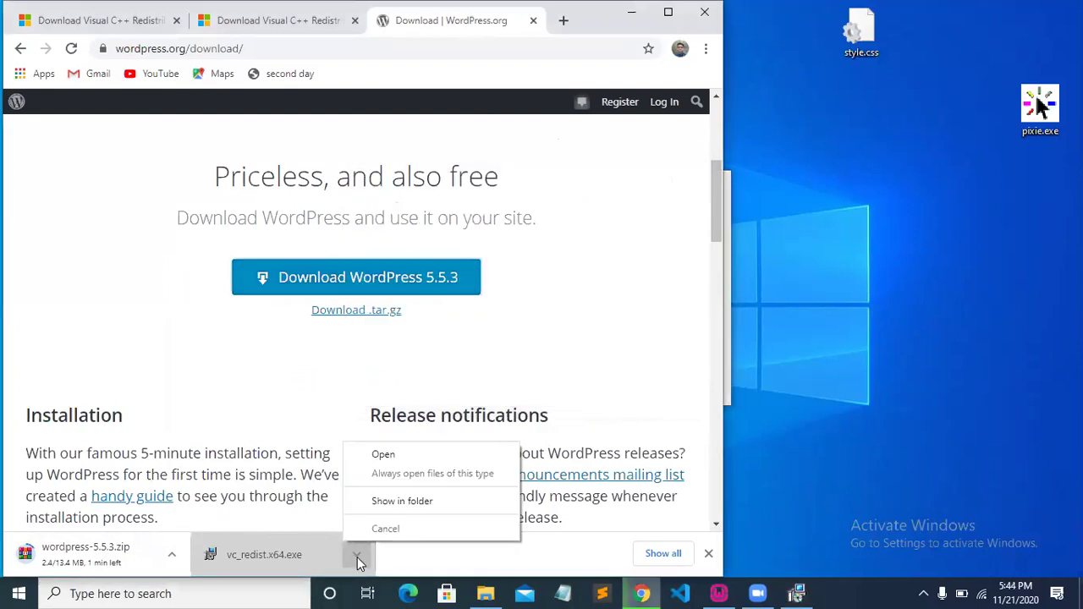
{"action": "left_click", "coordinate": [385, 456]}
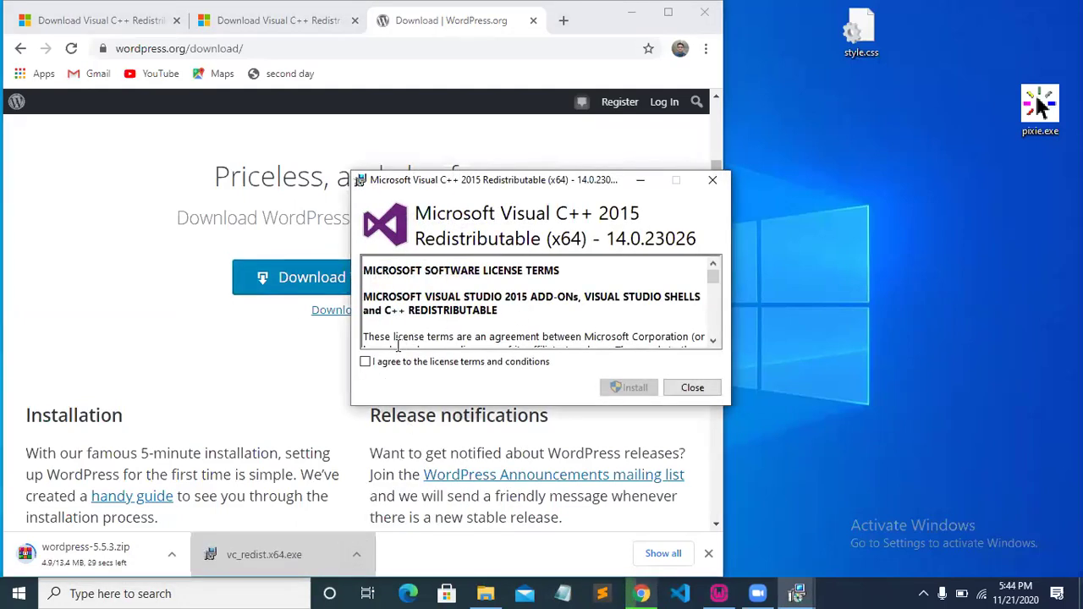
{"action": "left_click", "coordinate": [365, 362]}
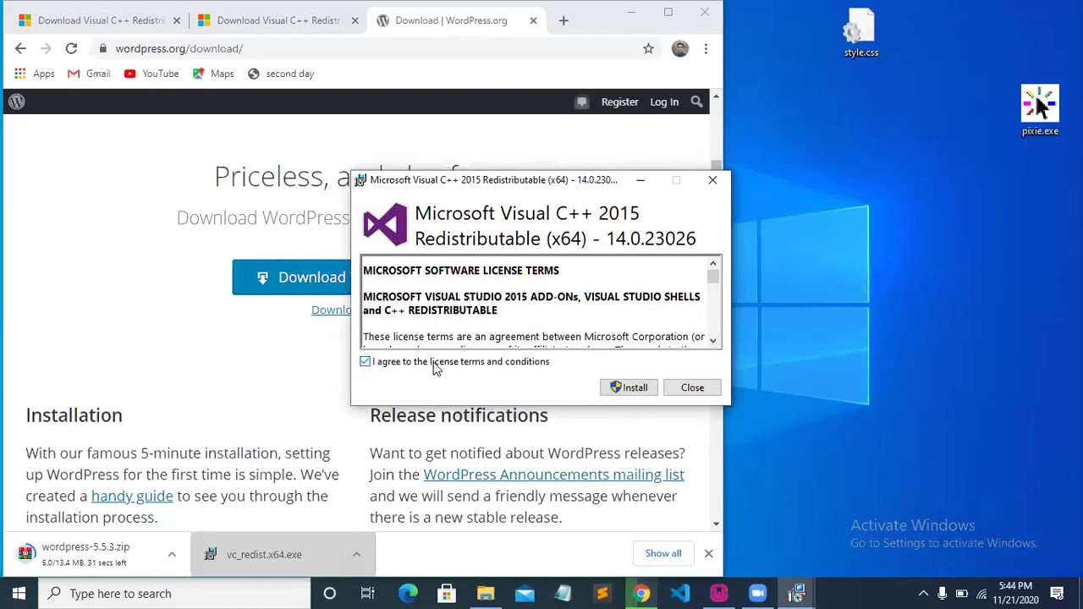
{"action": "left_click", "coordinate": [634, 389]}
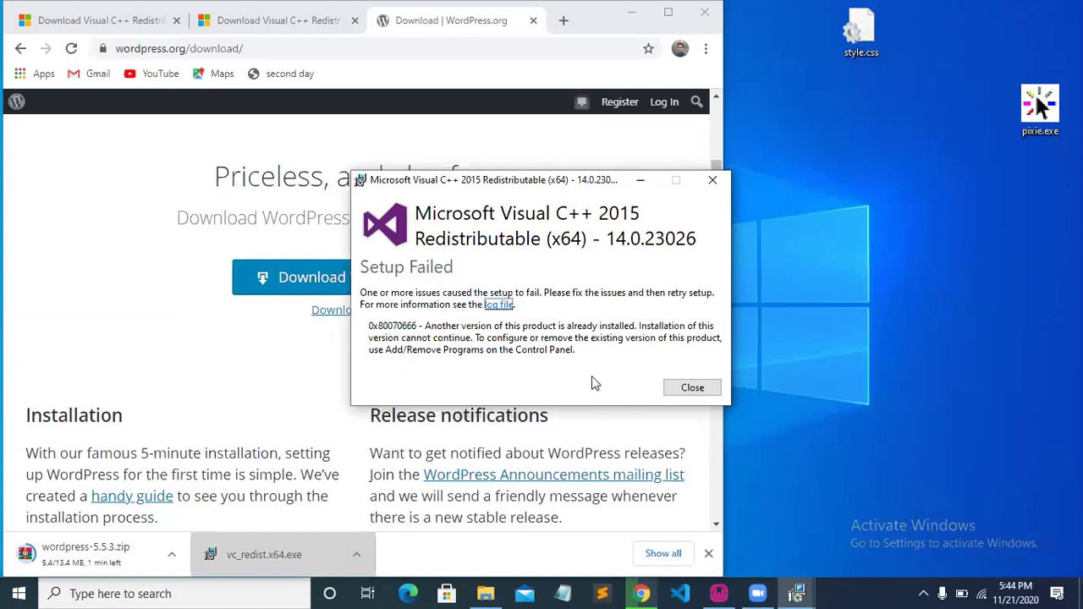
Check the setup log for error 0x80070666, then close the log and the Setup Failed dialog
{"action": "left_click", "coordinate": [497, 304]}
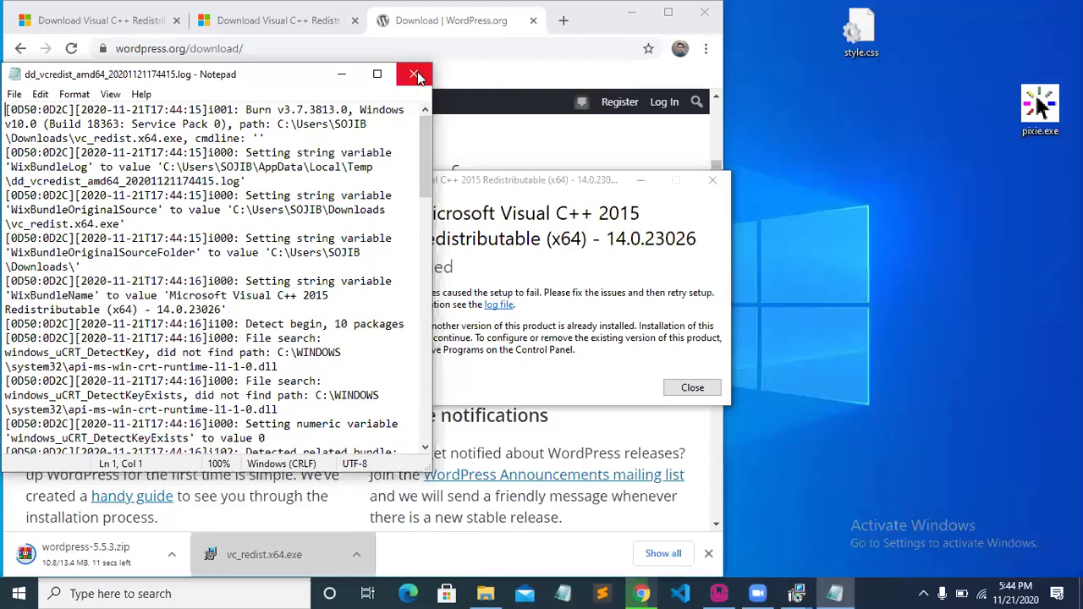
{"action": "left_click", "coordinate": [414, 74]}
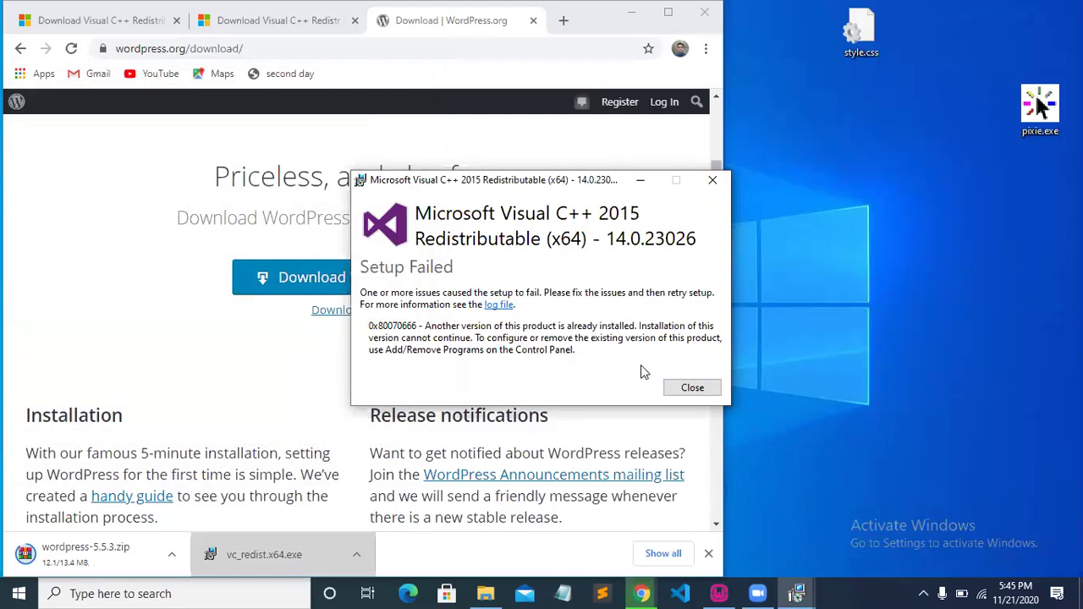
{"action": "left_click", "coordinate": [722, 183]}
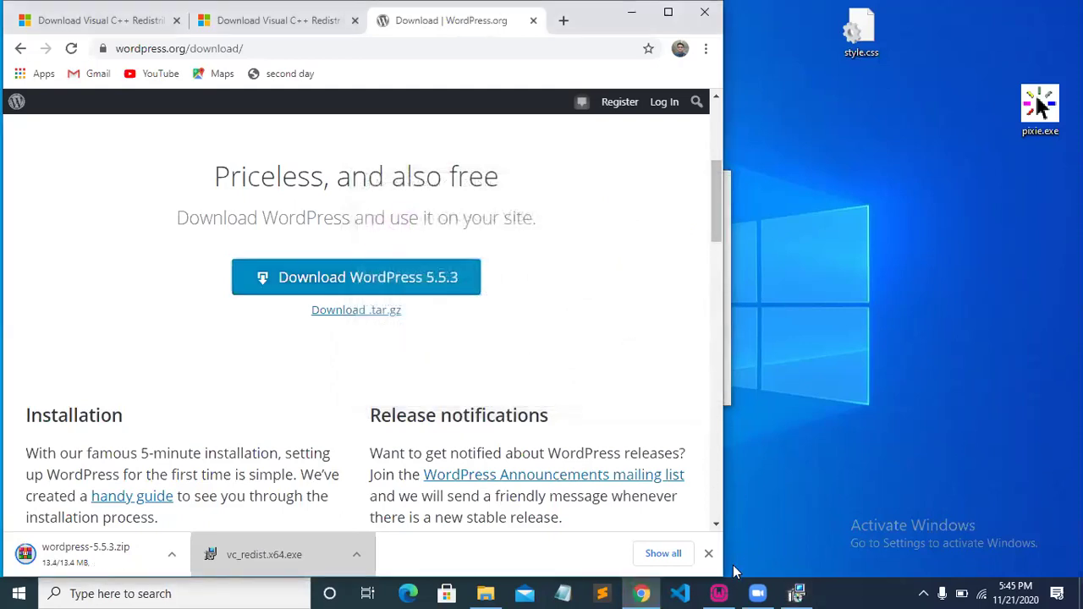
Keep the default components and Start Menu folder and begin installing Wampserver64 into c:\wamp64
{"action": "left_click", "coordinate": [719, 593]}
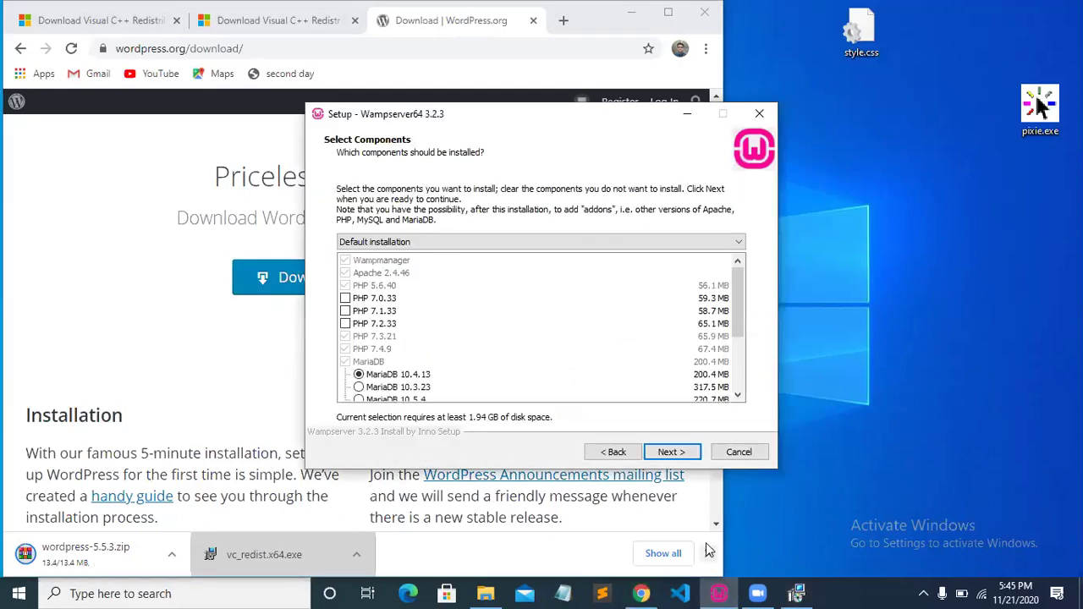
{"action": "left_click", "coordinate": [671, 452]}
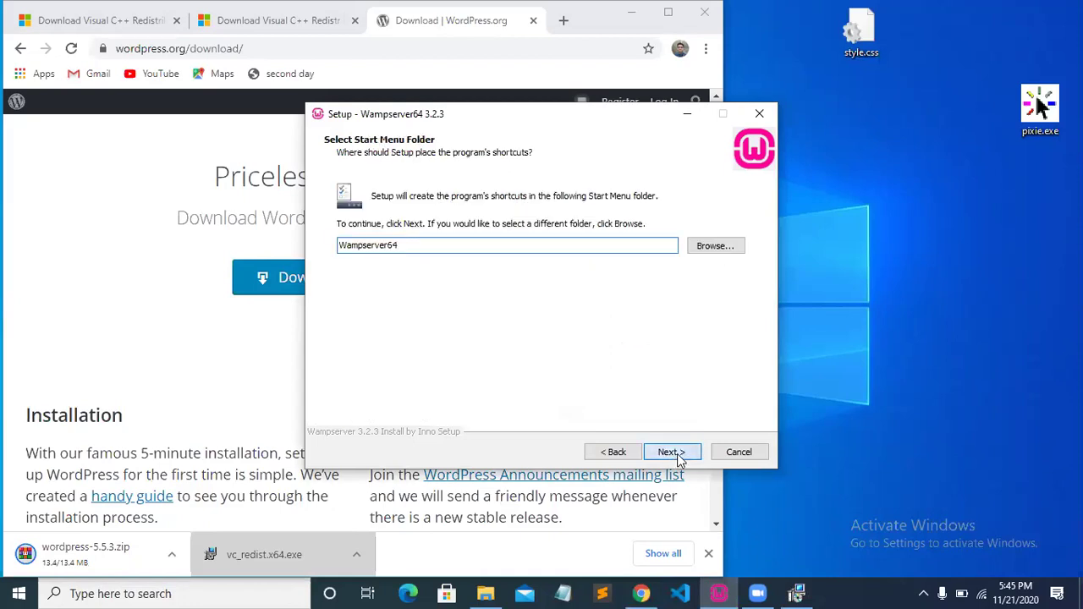
{"action": "left_click", "coordinate": [673, 453]}
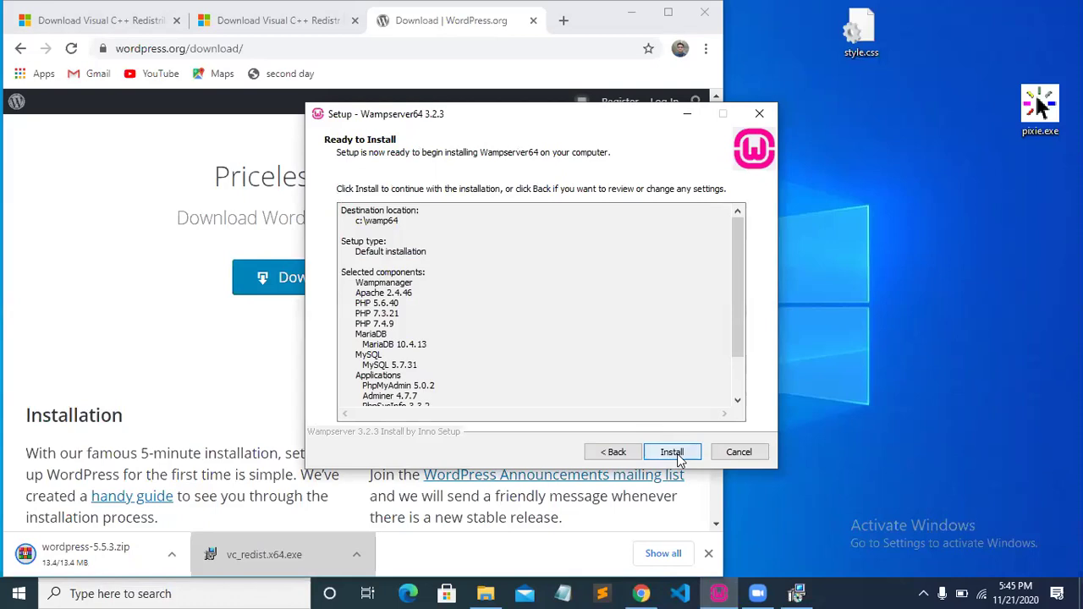
{"action": "left_click", "coordinate": [672, 453]}
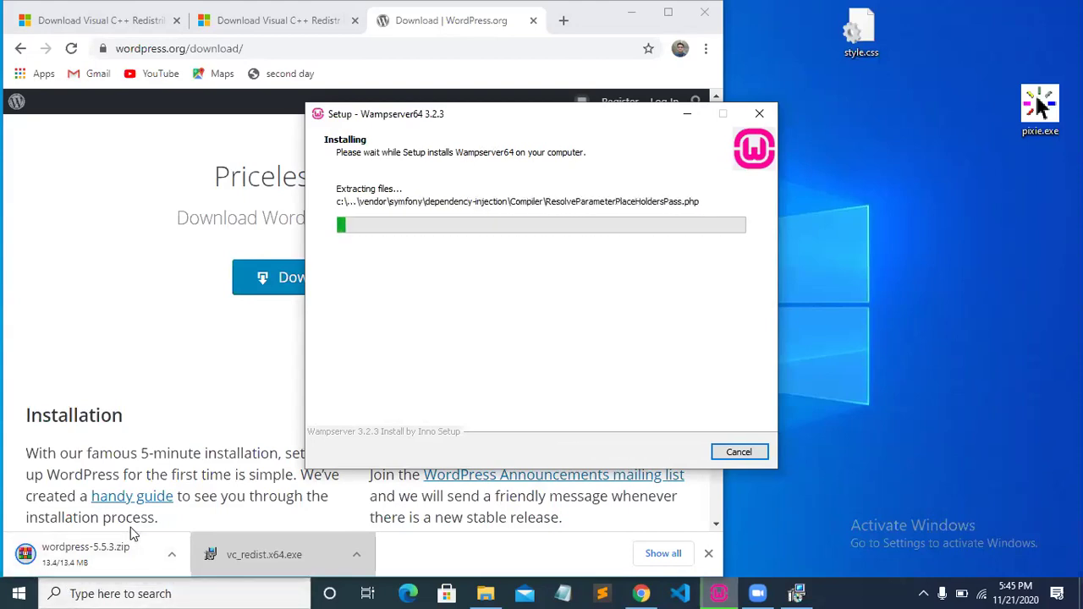
{"action": "left_click", "coordinate": [171, 554]}
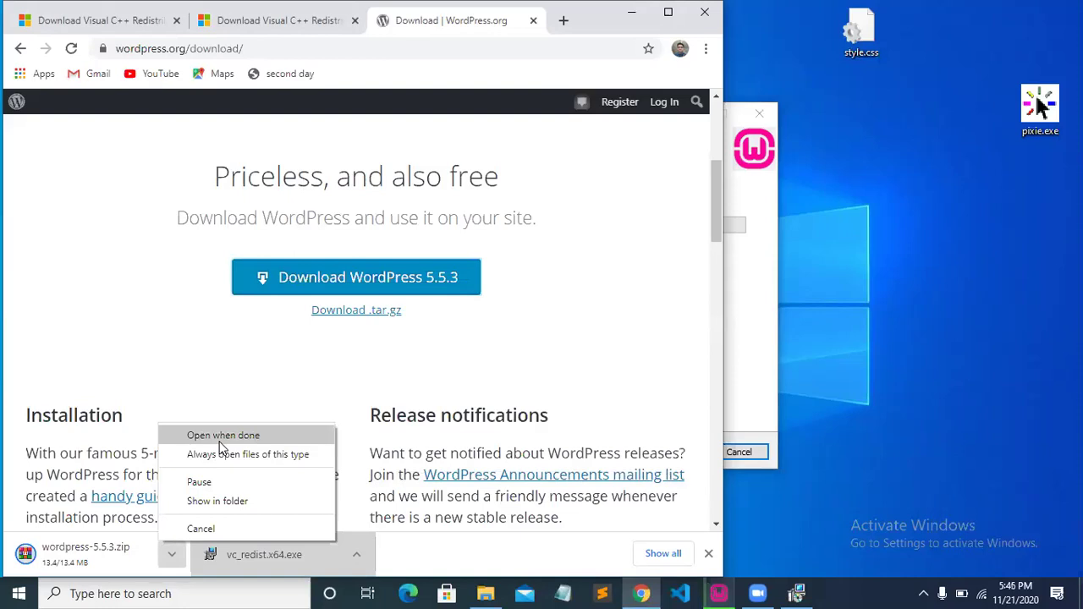
Set wordpress-5.5.3.zip to open when done, then open the completed archive in WinRAR
{"action": "left_click", "coordinate": [219, 438]}
{"action": "left_click", "coordinate": [219, 386]}
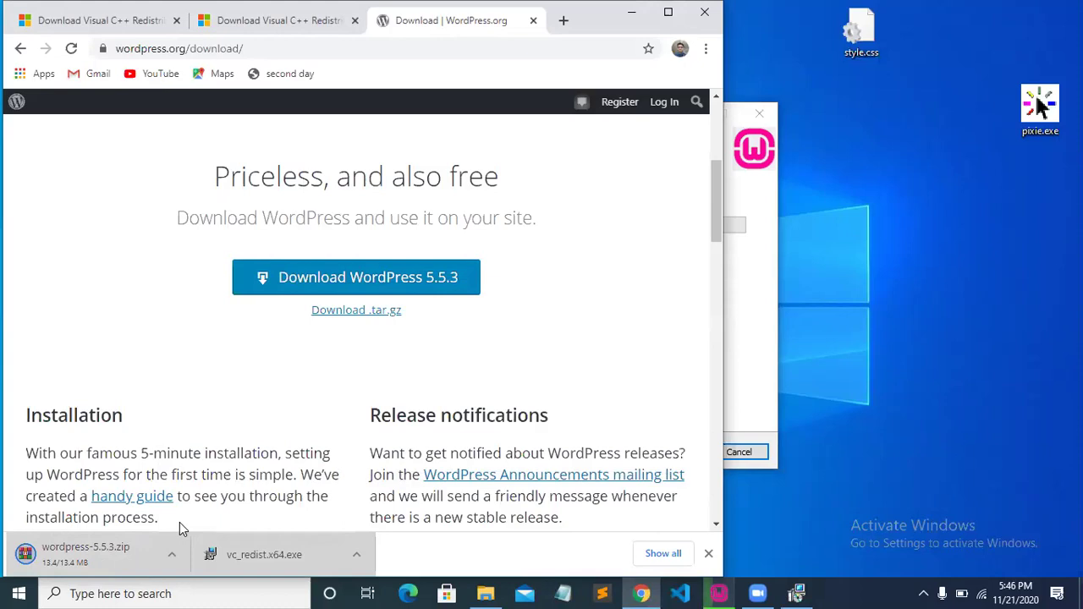
{"action": "left_click", "coordinate": [171, 553]}
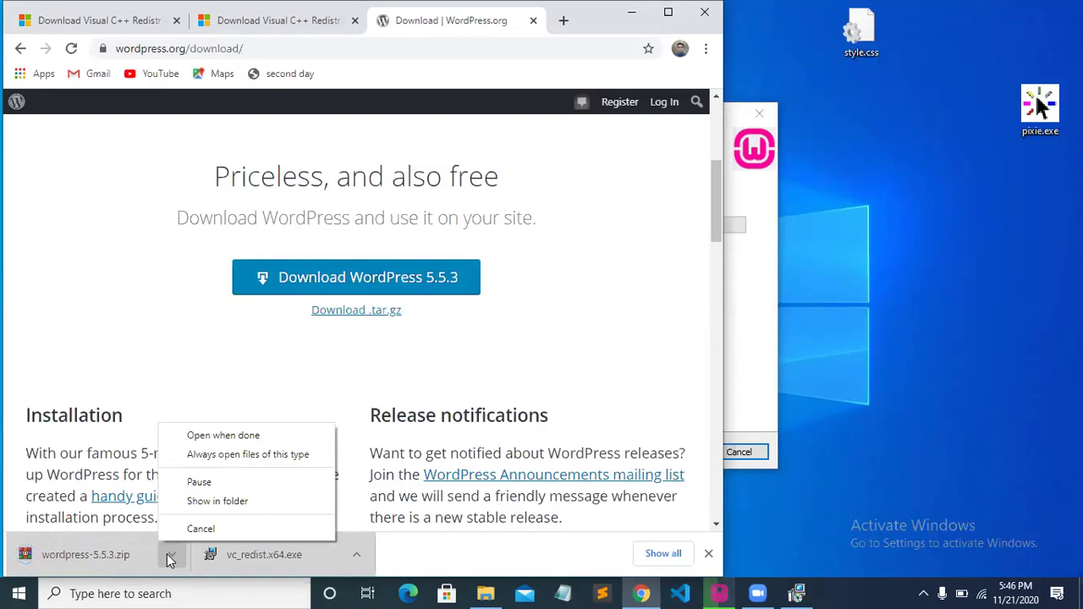
{"action": "left_click", "coordinate": [171, 555]}
{"action": "left_click", "coordinate": [171, 555]}
{"action": "left_click", "coordinate": [171, 555]}
{"action": "left_click", "coordinate": [171, 555]}
{"action": "left_click", "coordinate": [201, 452]}
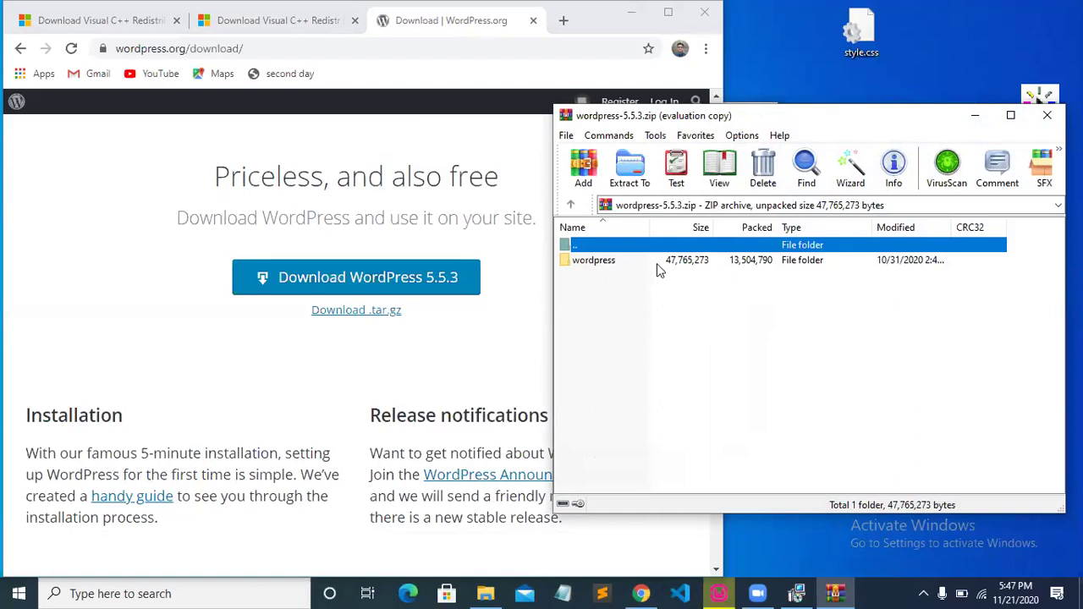
Bring the running Wampserver64 installer back in front of WinRAR
{"action": "mouse_move", "coordinate": [717, 592]}
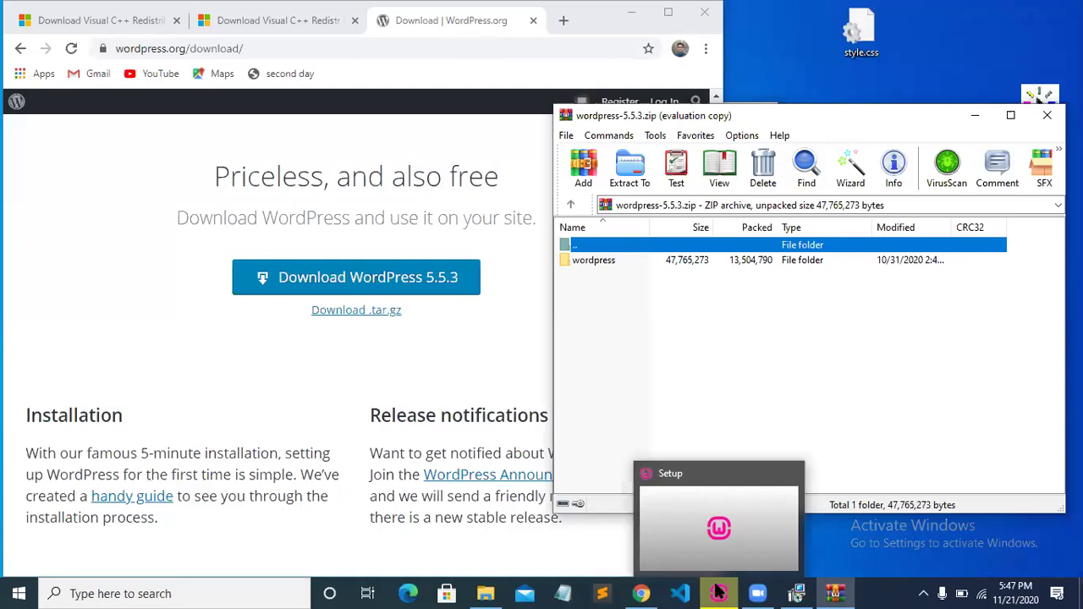
{"action": "left_click", "coordinate": [719, 530]}
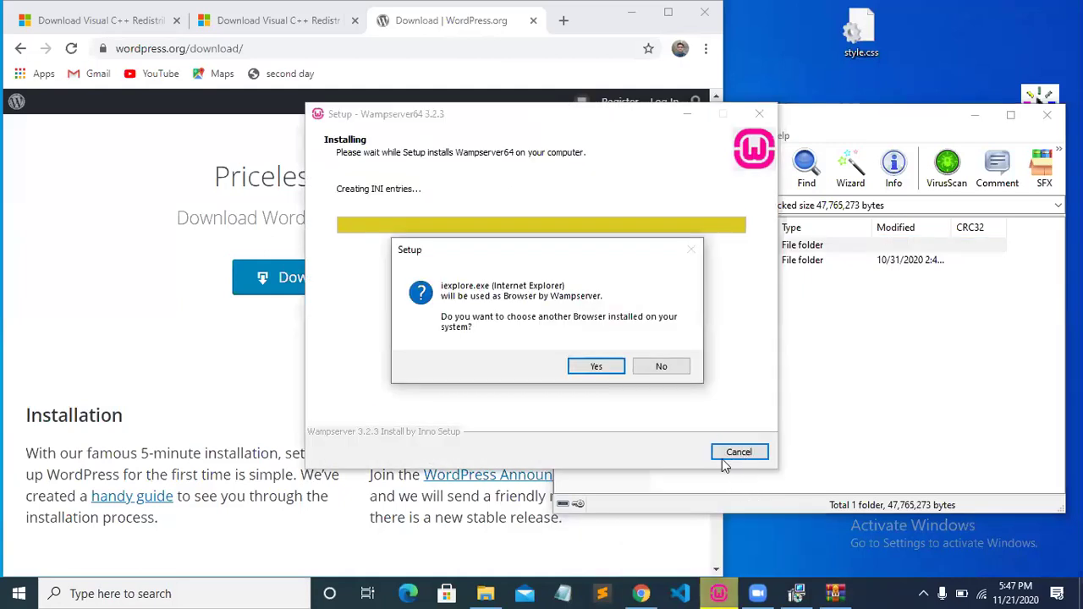
Keep Internet Explorer and Notepad as Wampserver's defaults and finish the Wampserver64 setup
{"action": "left_click", "coordinate": [661, 366]}
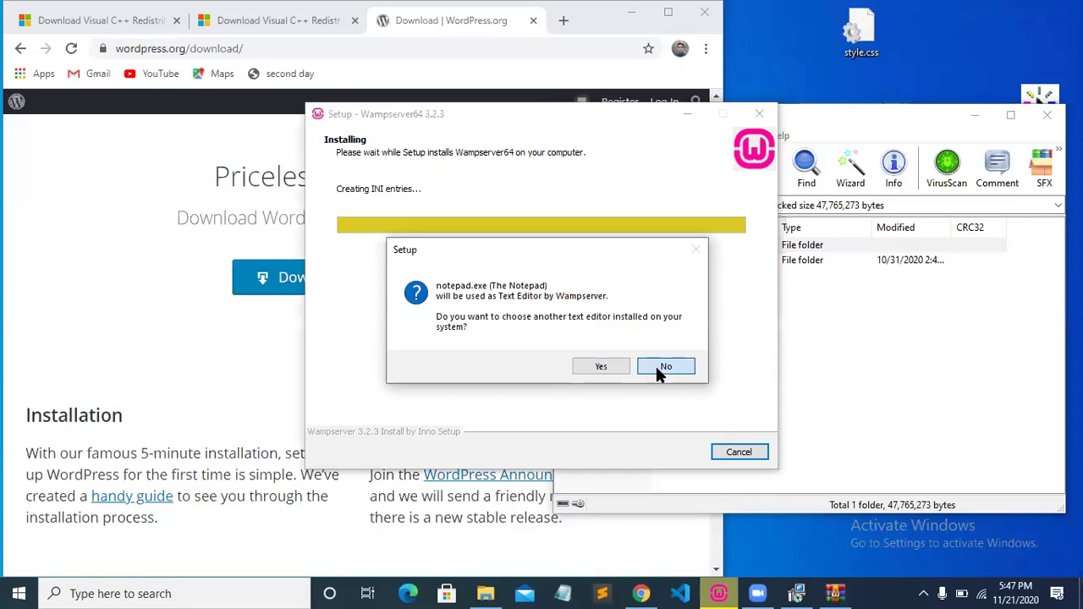
{"action": "left_click", "coordinate": [659, 369]}
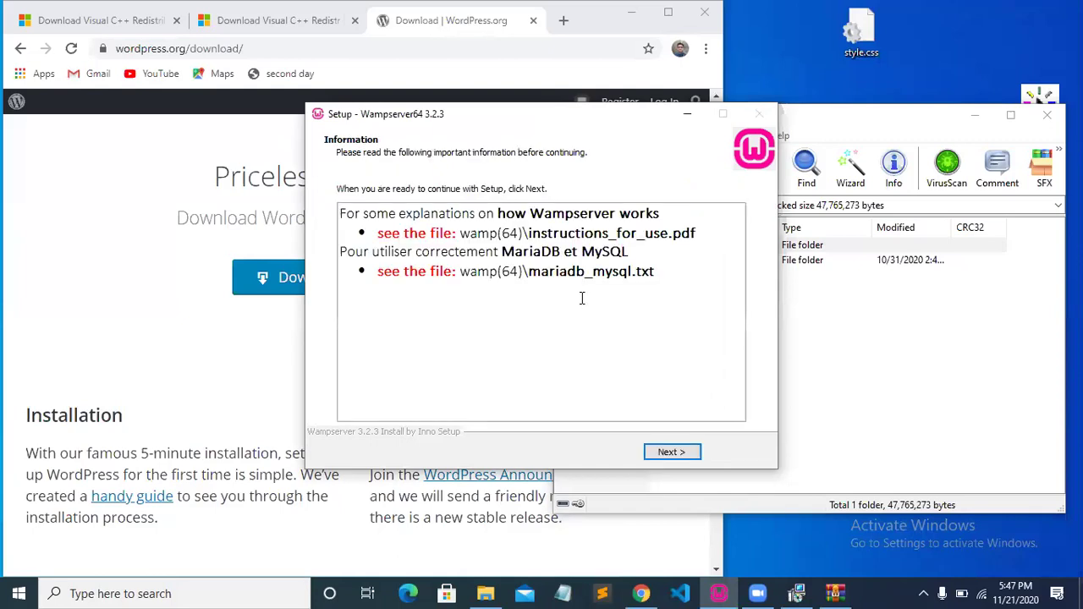
{"action": "left_click", "coordinate": [666, 454]}
{"action": "left_click", "coordinate": [669, 453]}
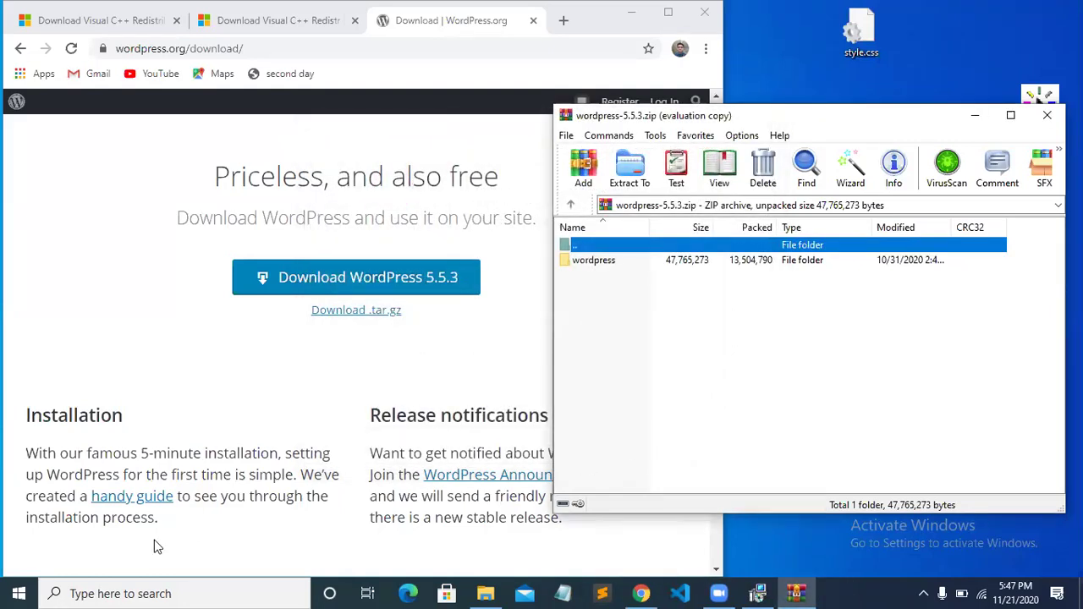
Launch Wampserver64 from a taskbar search for 'wa'
{"action": "left_click", "coordinate": [127, 591]}
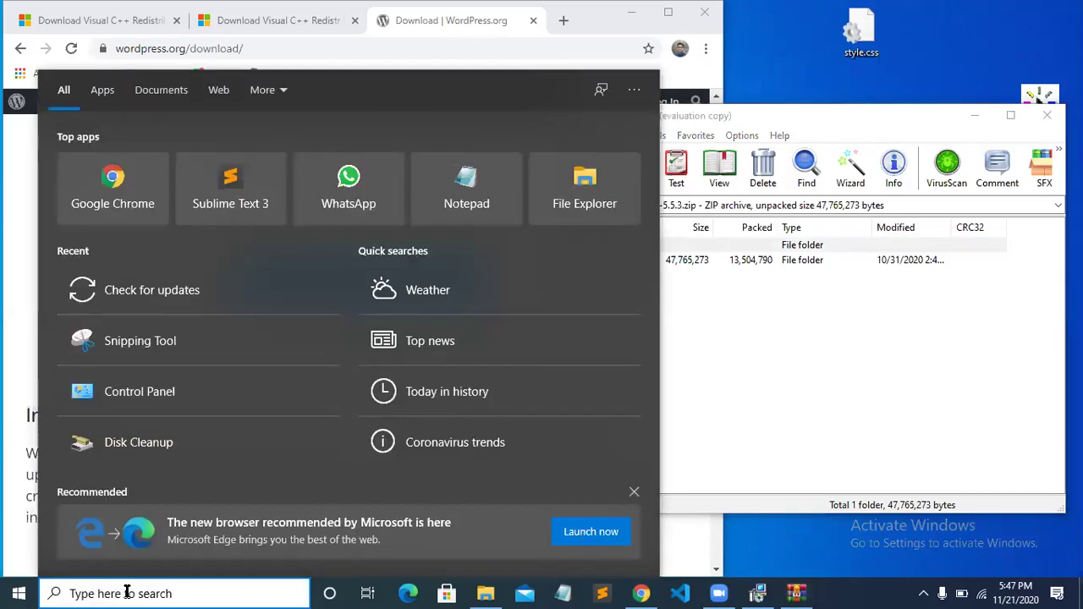
{"action": "type", "text": "wa"}
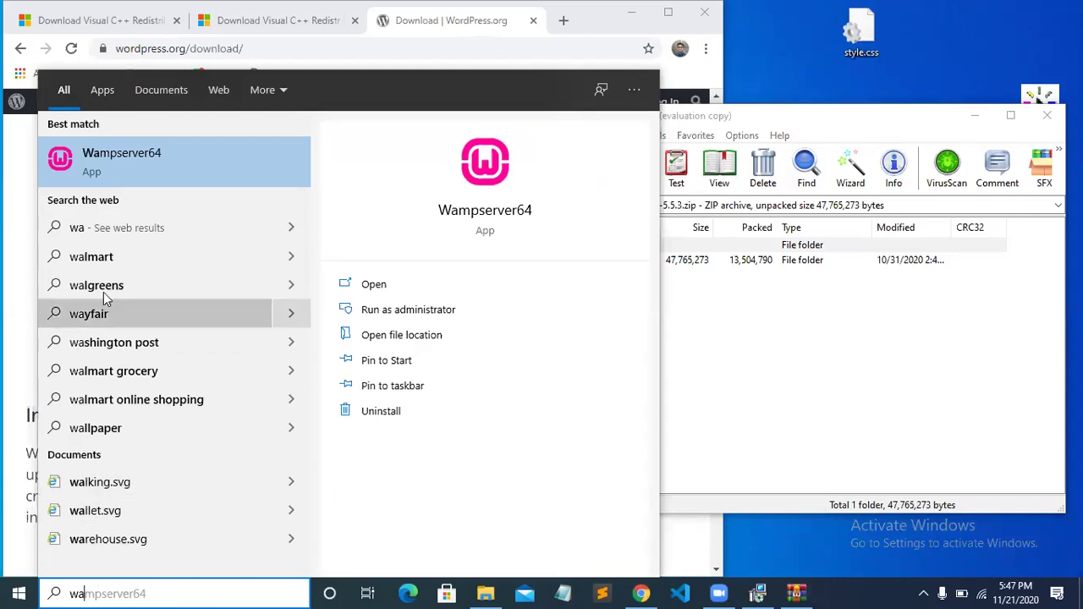
{"action": "left_click", "coordinate": [111, 180]}
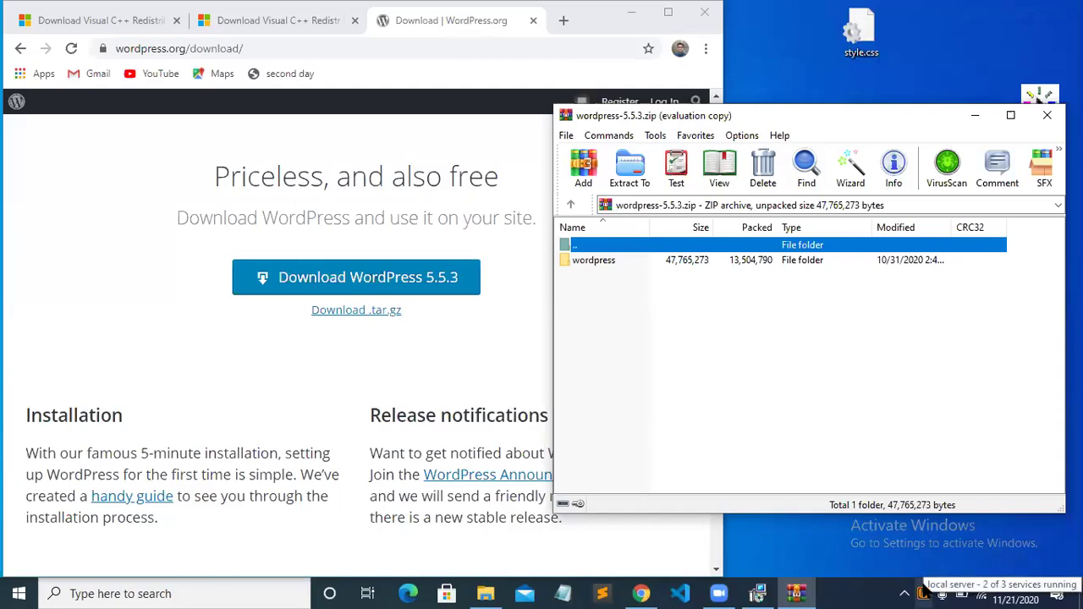
Open WampServer's www directory from its tray menu
{"action": "left_click", "coordinate": [923, 593]}
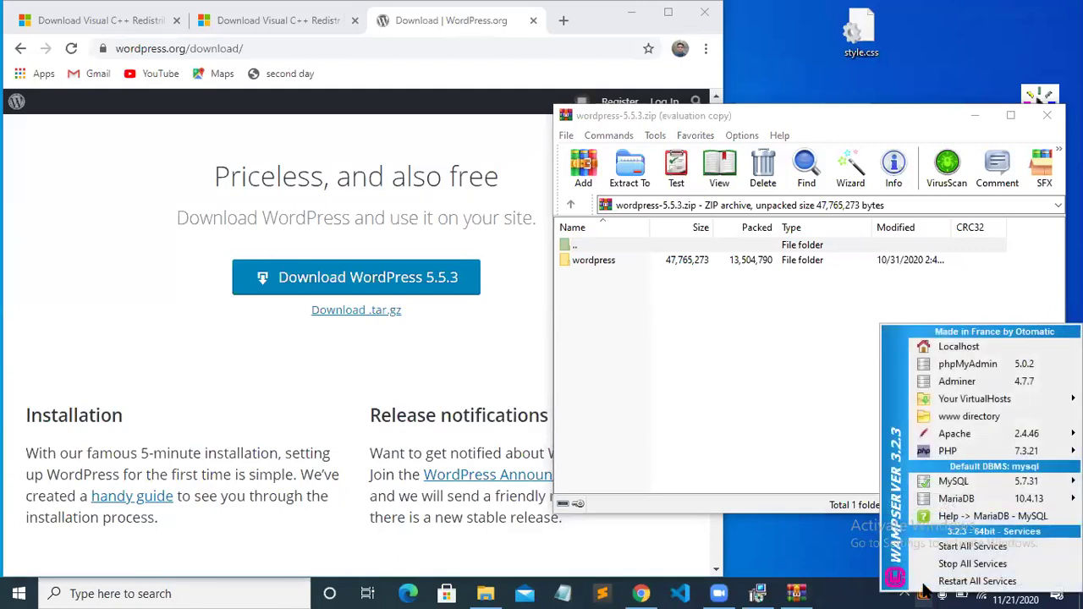
{"action": "left_click", "coordinate": [924, 590]}
{"action": "left_click", "coordinate": [925, 589]}
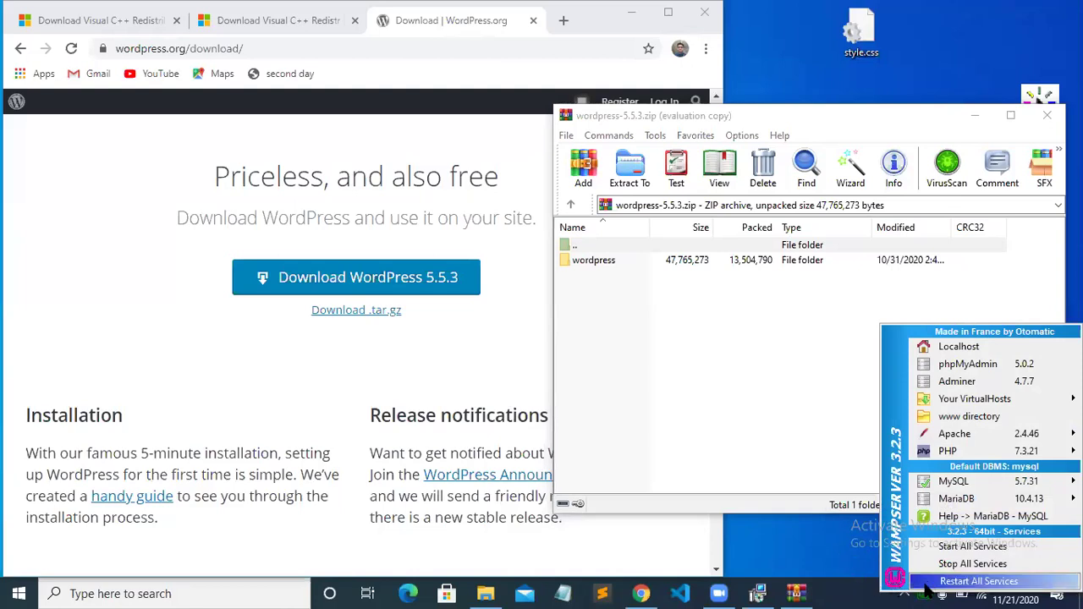
{"action": "left_click", "coordinate": [971, 417]}
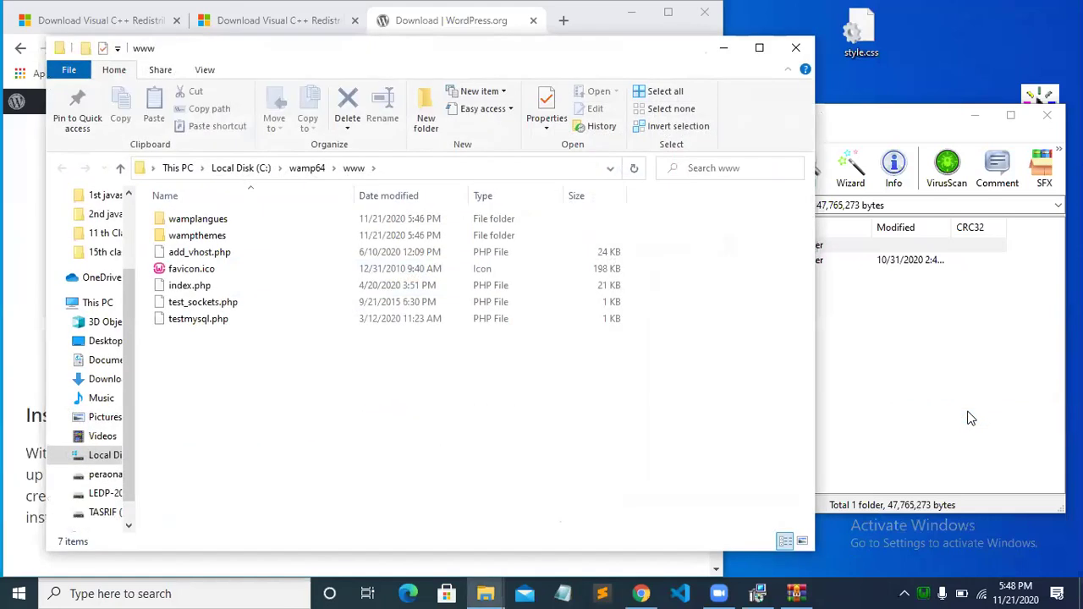
Create a new folder named 'project' in C:\wamp64\www and open it
{"action": "right_click", "coordinate": [280, 379]}
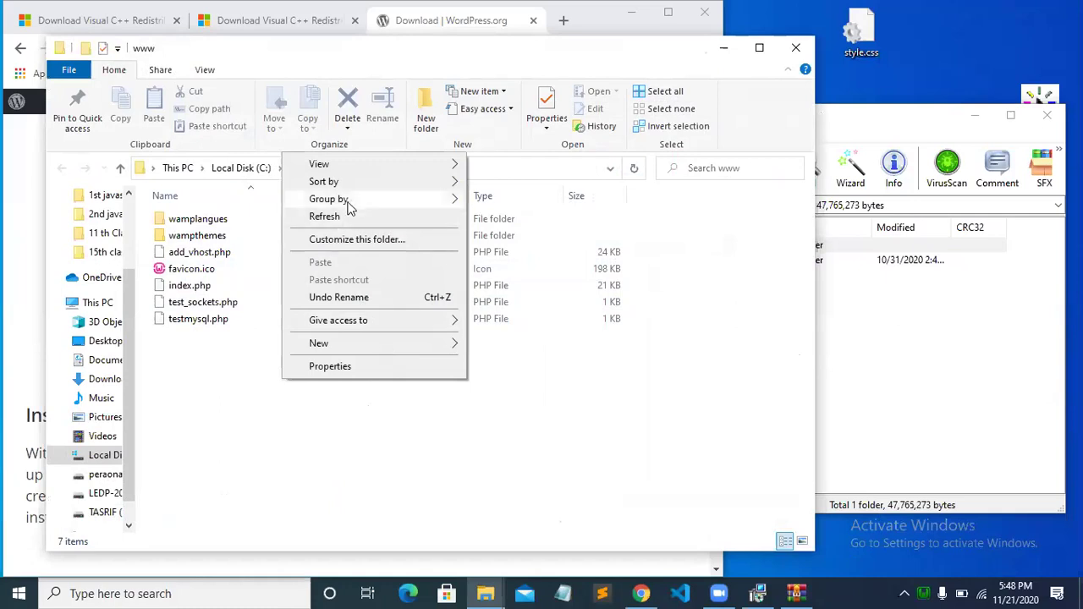
{"action": "mouse_move", "coordinate": [367, 343]}
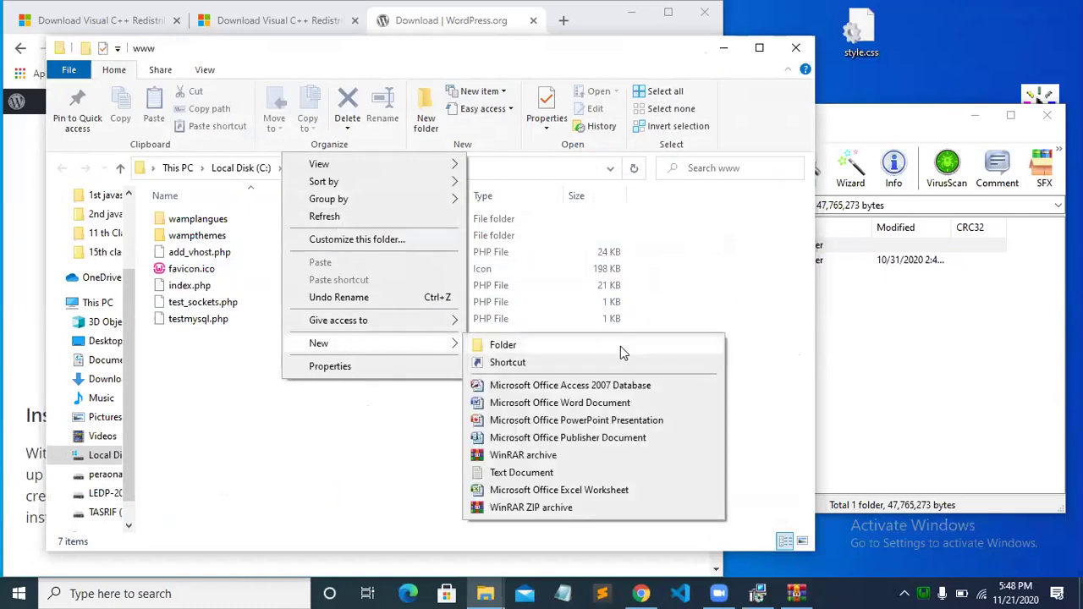
{"action": "left_click", "coordinate": [620, 345]}
{"action": "key", "text": "BackSpace"}
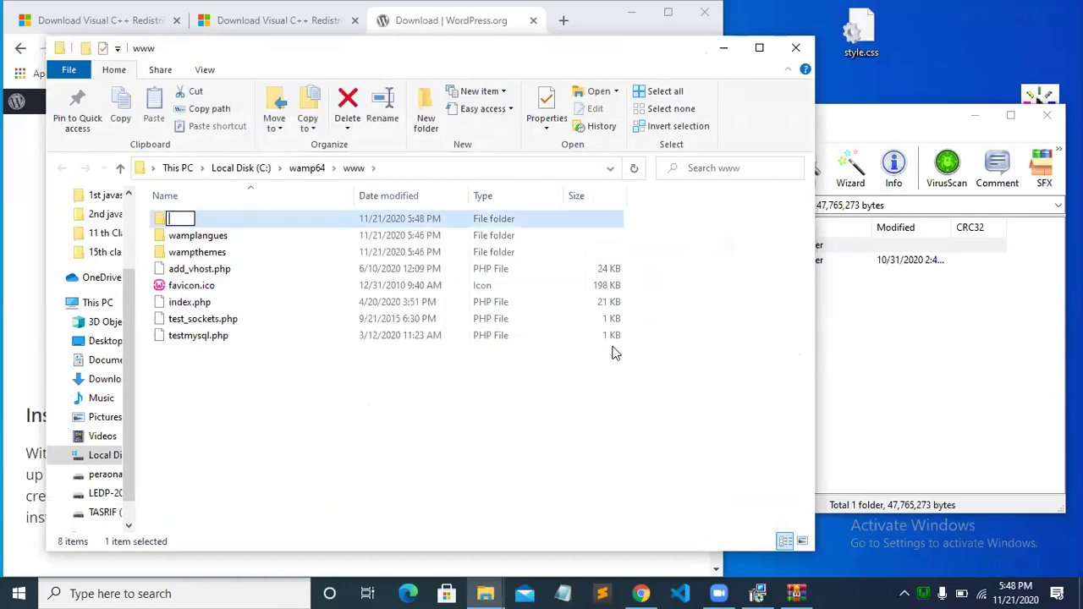
{"action": "type", "text": "proje"}
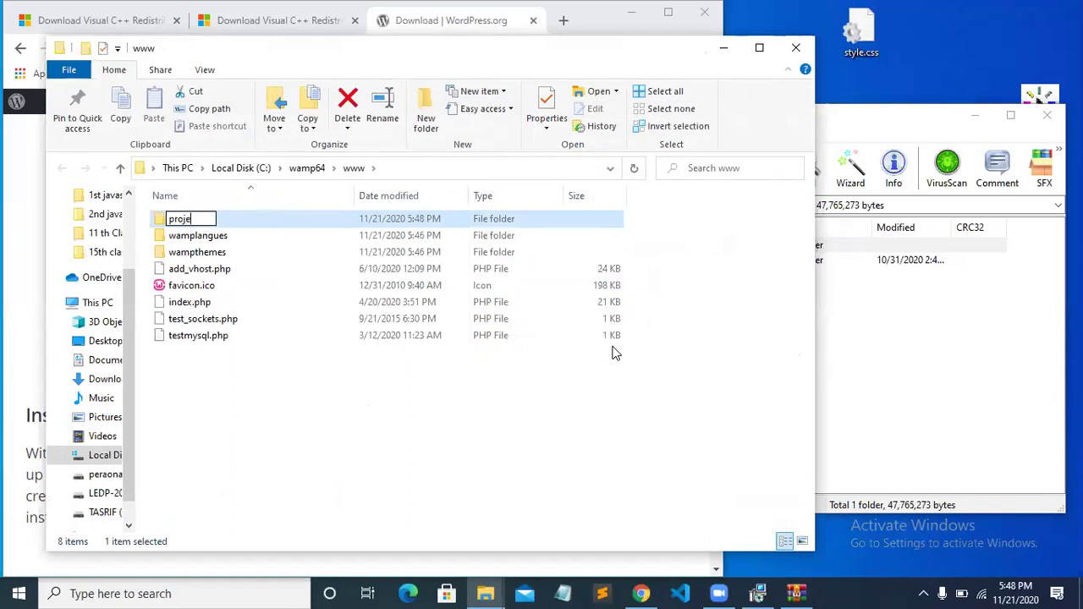
{"action": "type", "text": "ct"}
{"action": "key", "text": "Return"}
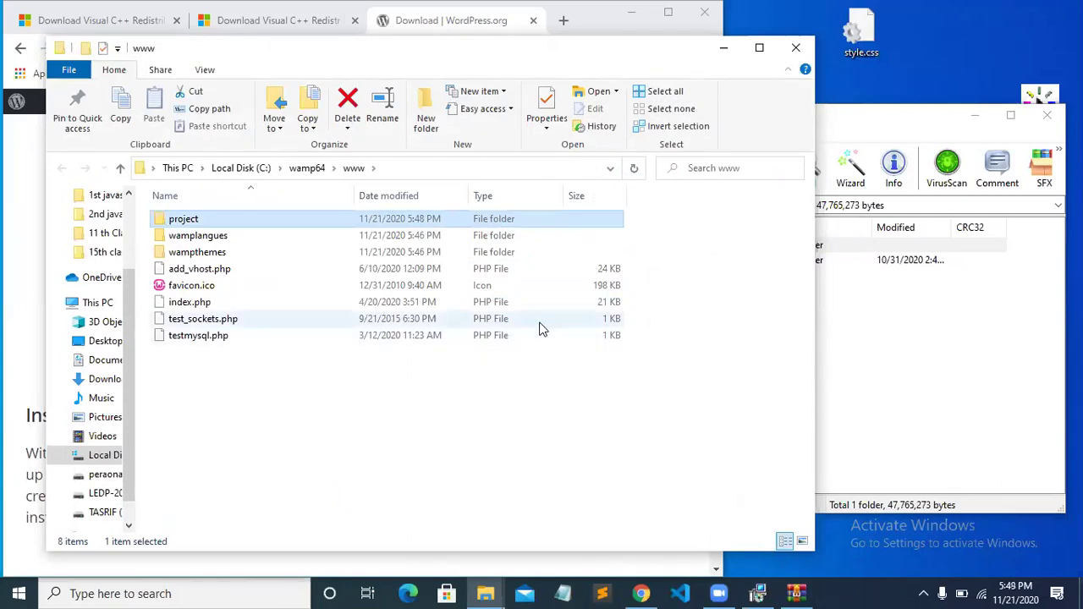
{"action": "double_click", "coordinate": [302, 219]}
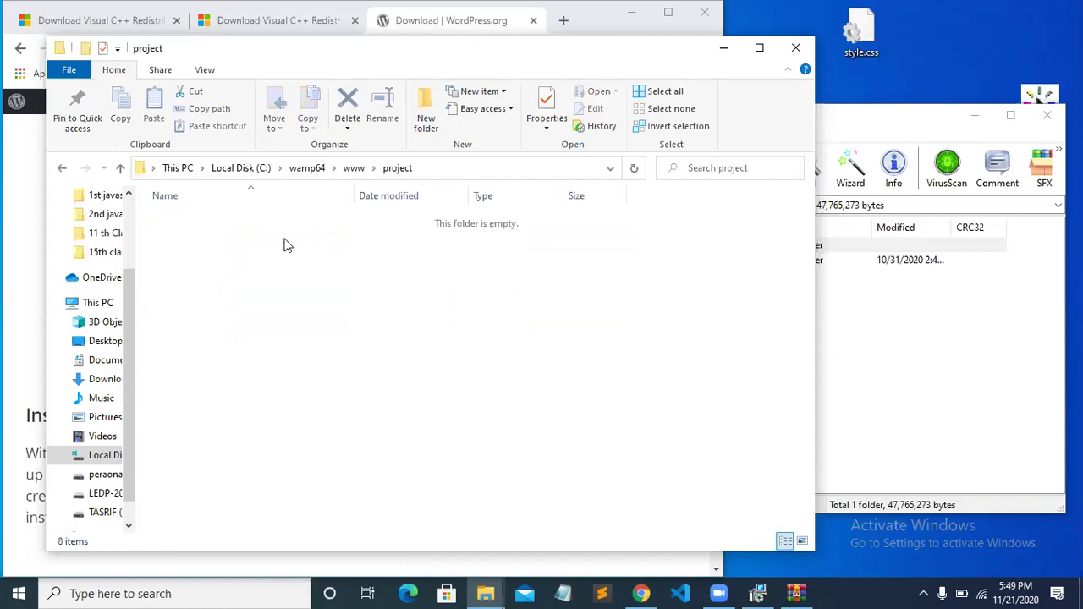
Copy all 19 WordPress files from the archive's wordpress folder into C:\wamp64\www\project, then close WinRAR
{"action": "left_click", "coordinate": [874, 304]}
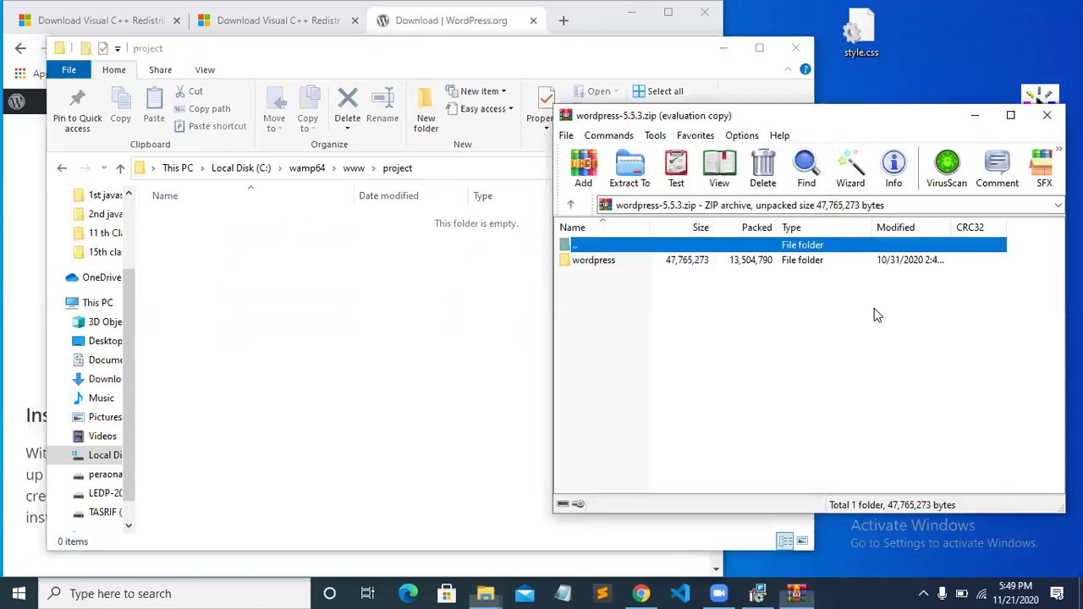
{"action": "double_click", "coordinate": [596, 260]}
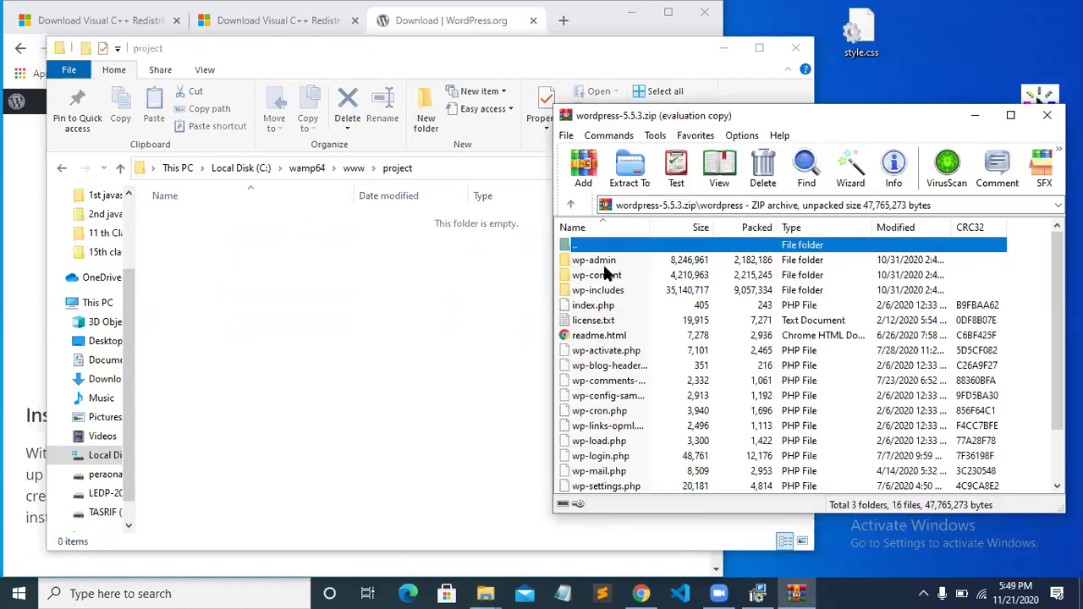
{"action": "key", "text": "ctrl+a"}
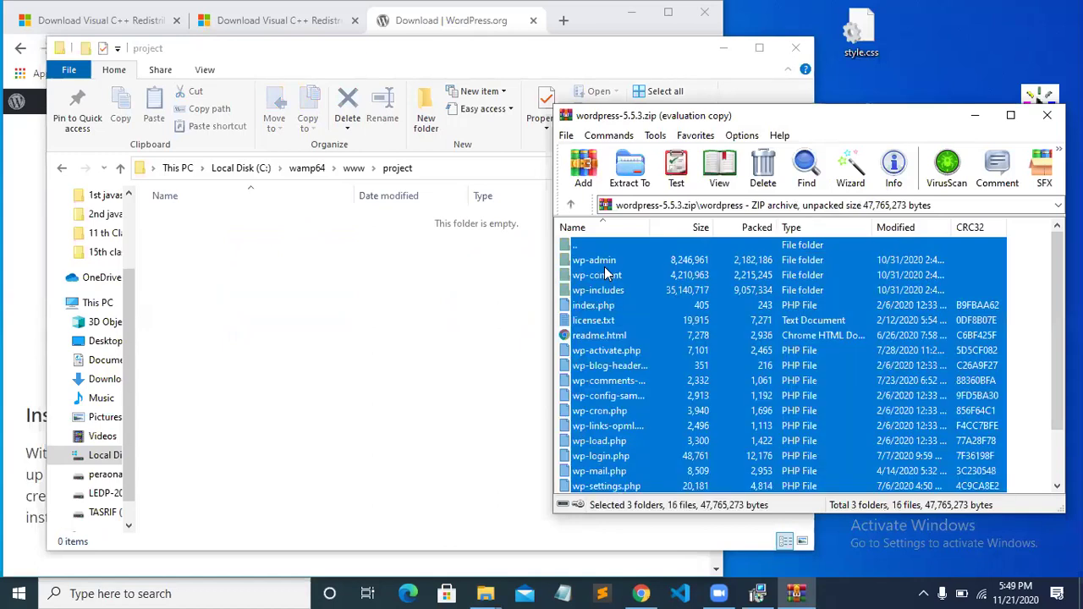
{"action": "left_click_drag", "start_coordinate": [605, 273], "coordinate": [168, 224]}
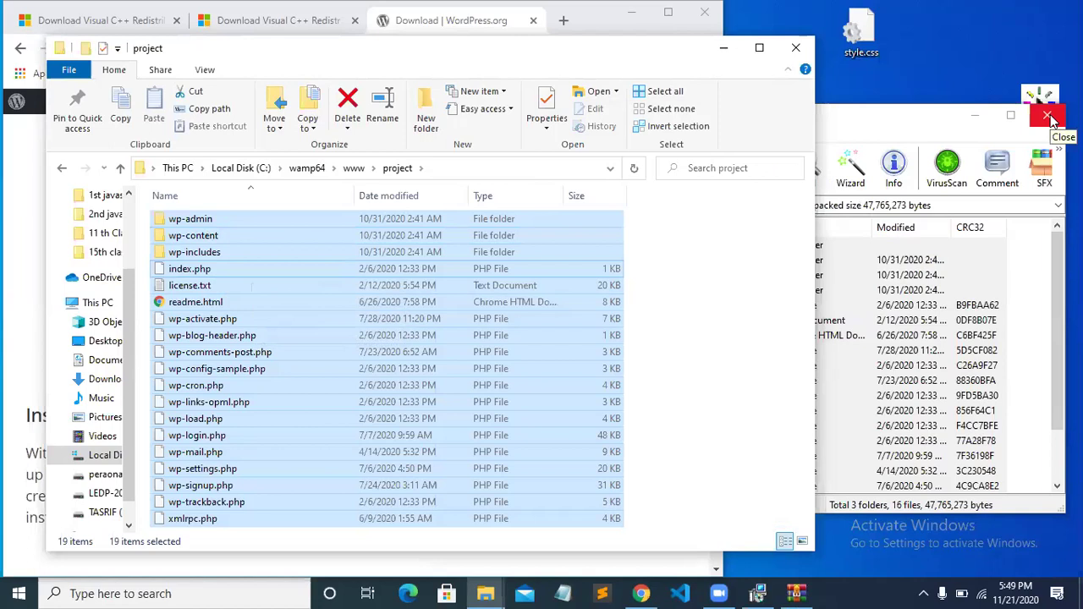
{"action": "left_click", "coordinate": [1049, 117]}
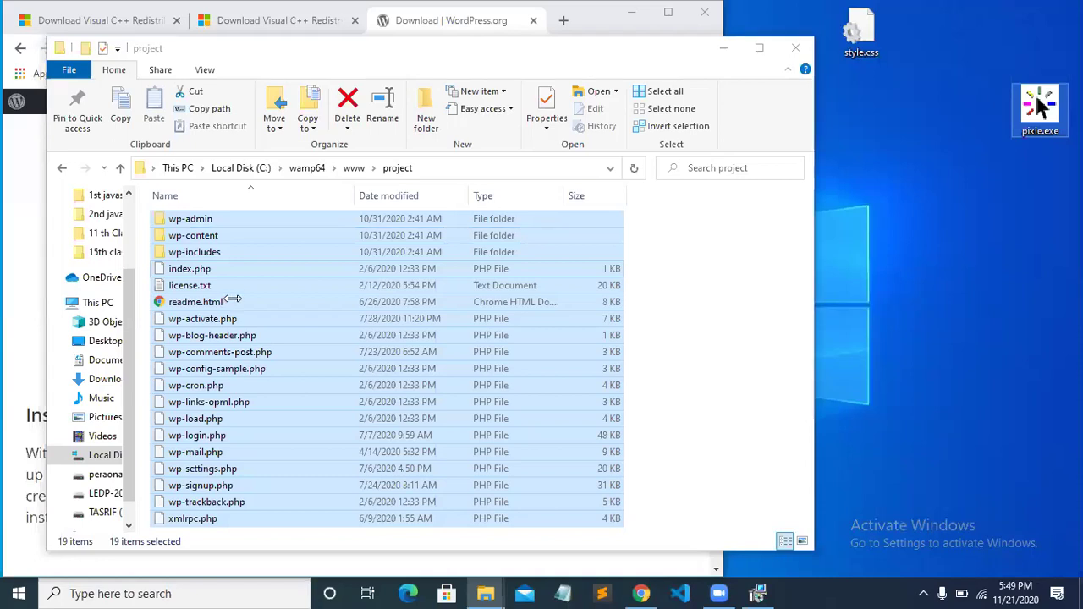
{"action": "left_click", "coordinate": [336, 295]}
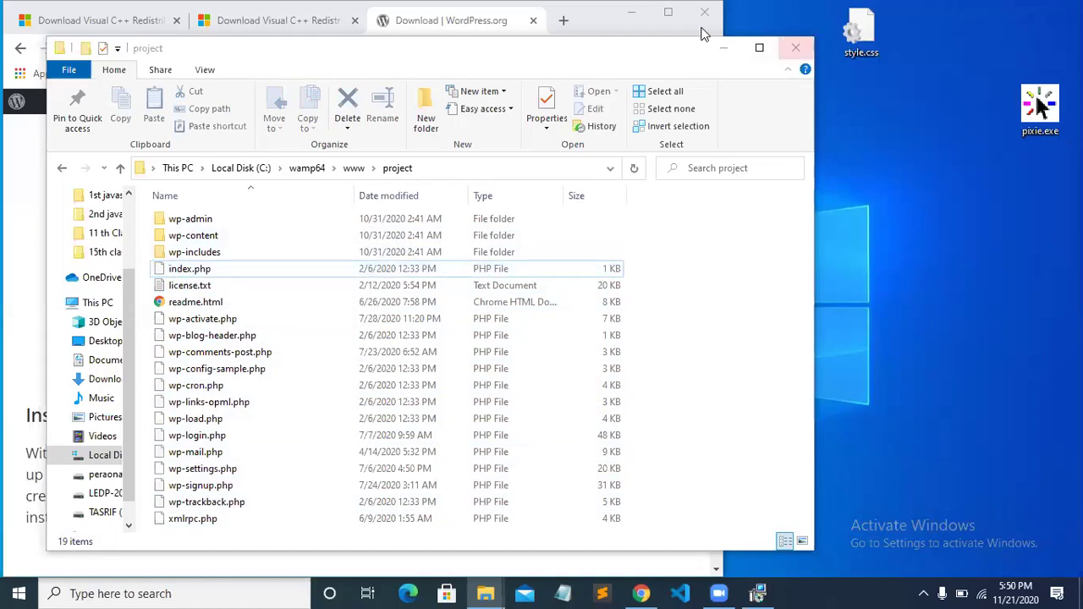
{"action": "left_click", "coordinate": [9, 572]}
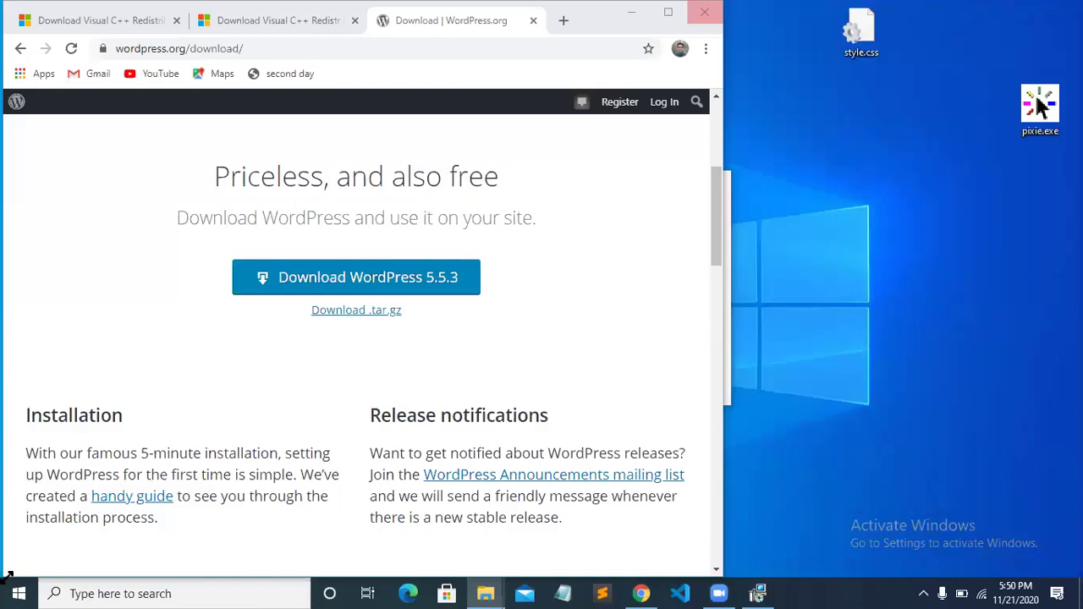
Open a new Chrome tab and maximize the browser window
{"action": "left_click", "coordinate": [624, 38]}
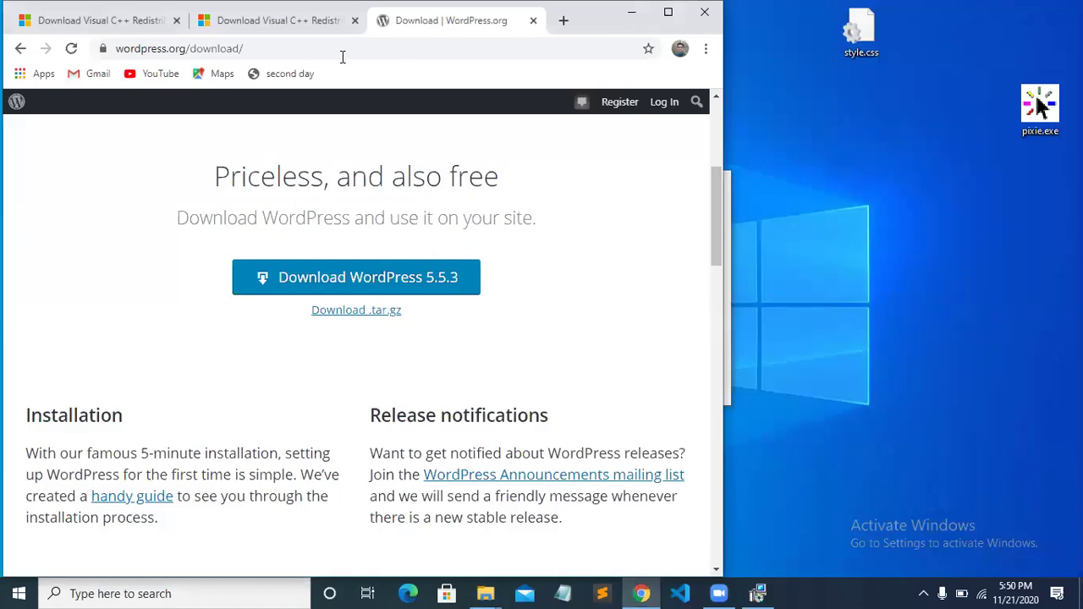
{"action": "key", "text": "ctrl+t"}
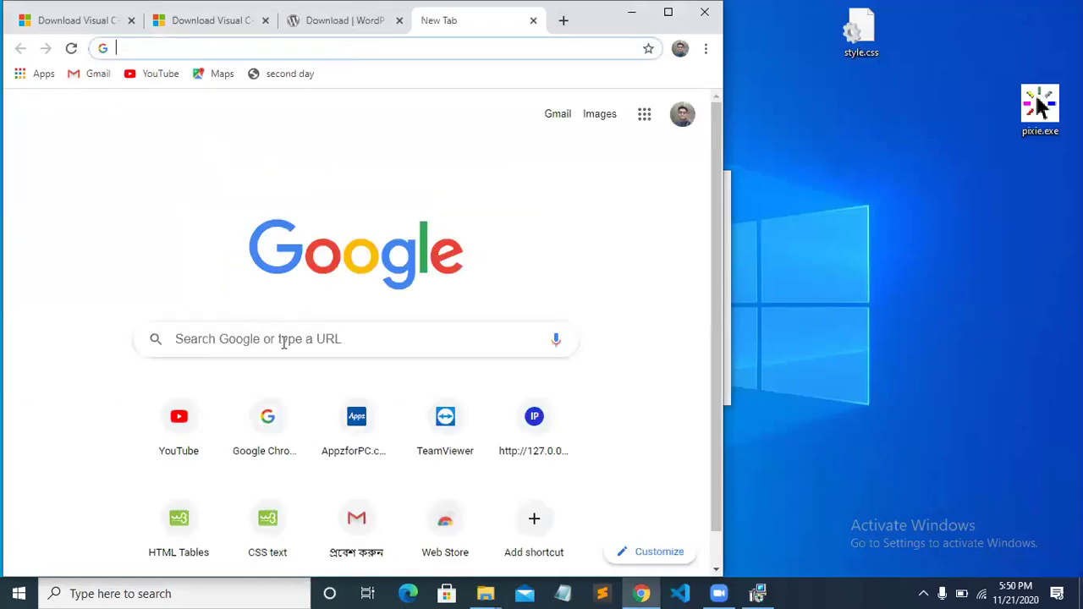
{"action": "left_click", "coordinate": [298, 348]}
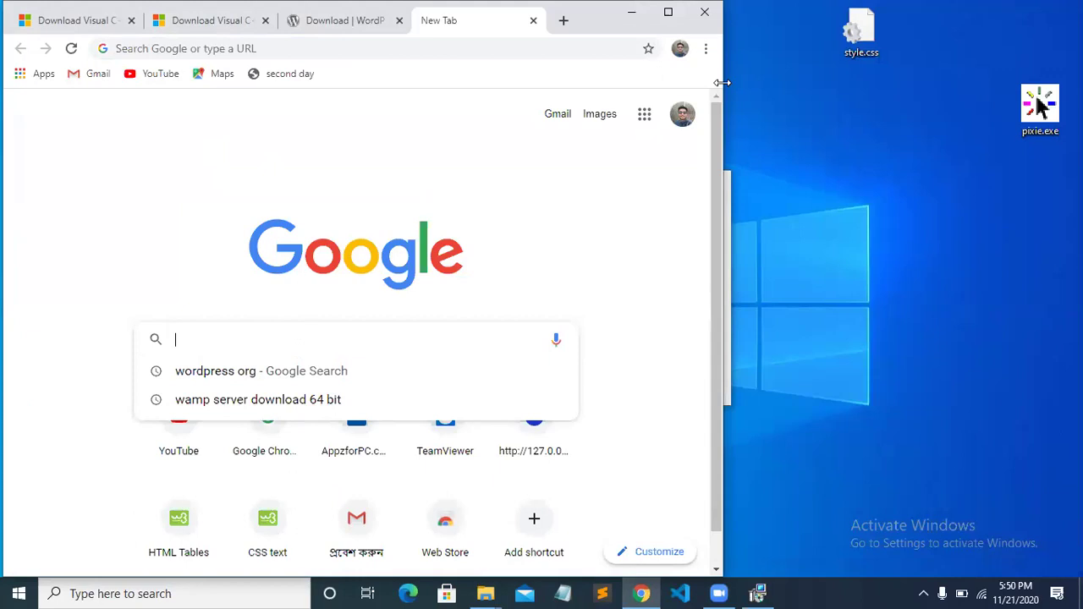
{"action": "left_click", "coordinate": [723, 138]}
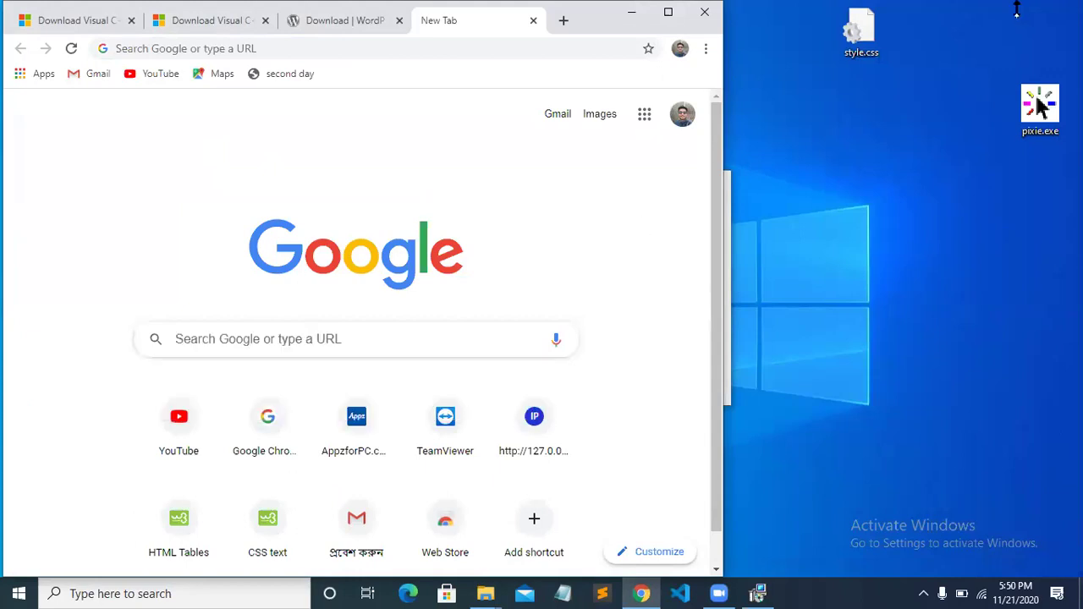
{"action": "key", "text": "super+Up"}
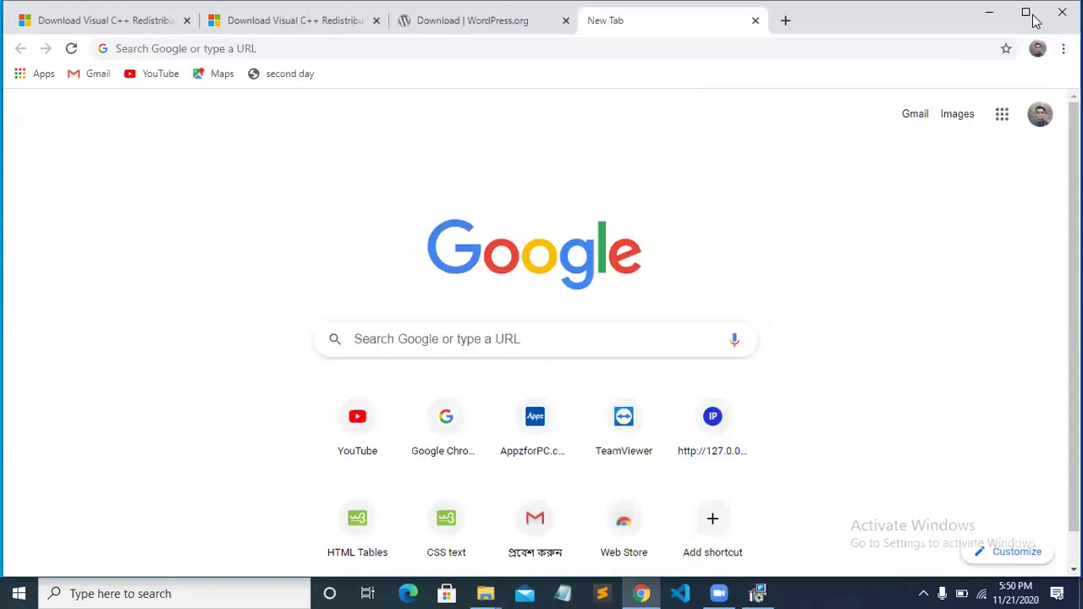
{"action": "left_click", "coordinate": [1028, 13]}
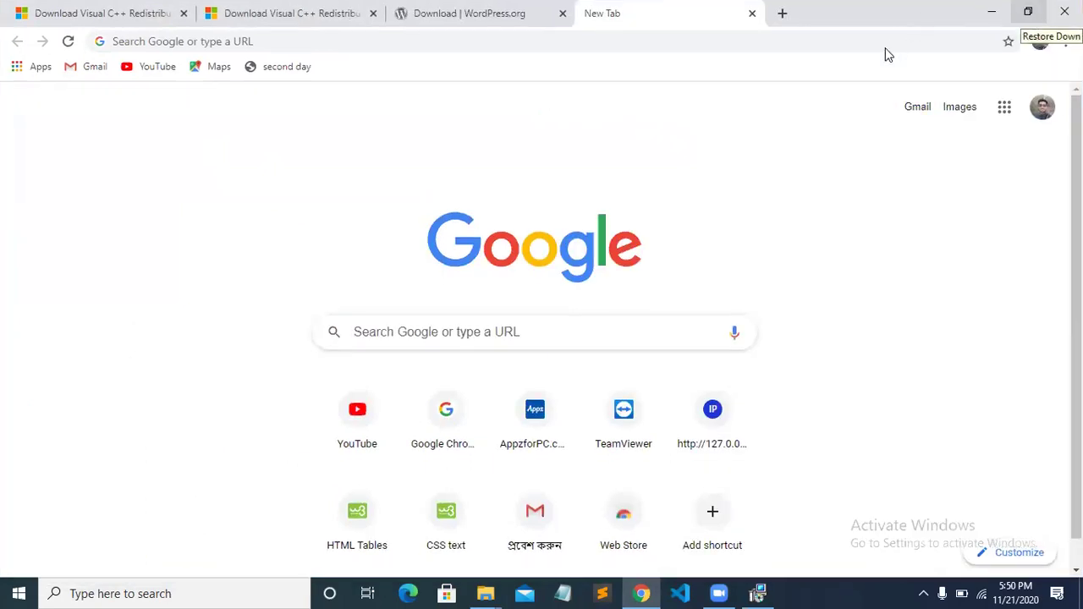
Search Google for localhost from the address bar suggestion
{"action": "left_click", "coordinate": [473, 319]}
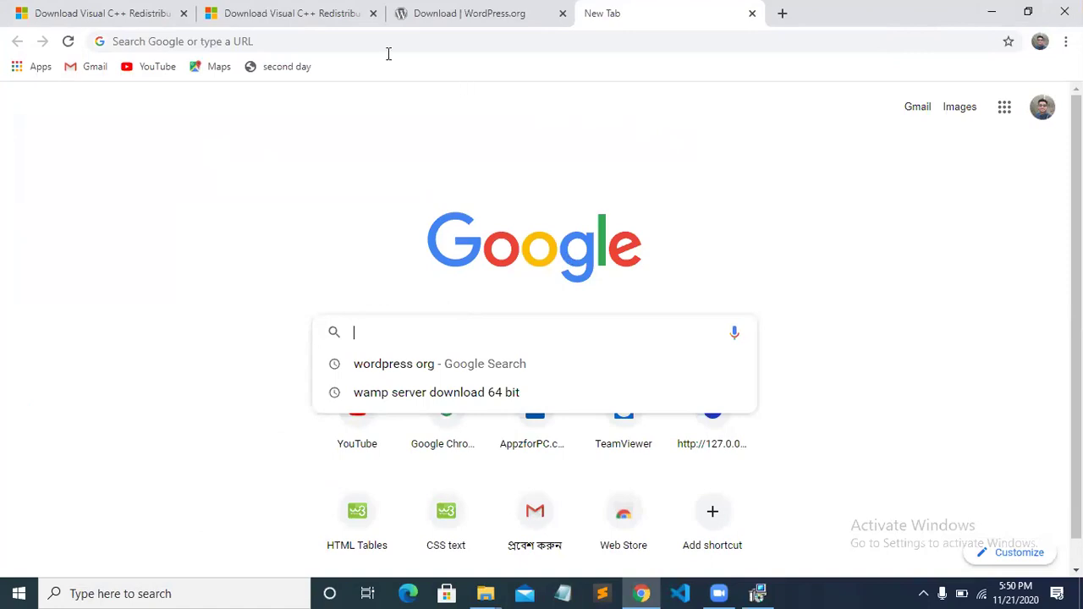
{"action": "left_click", "coordinate": [297, 39]}
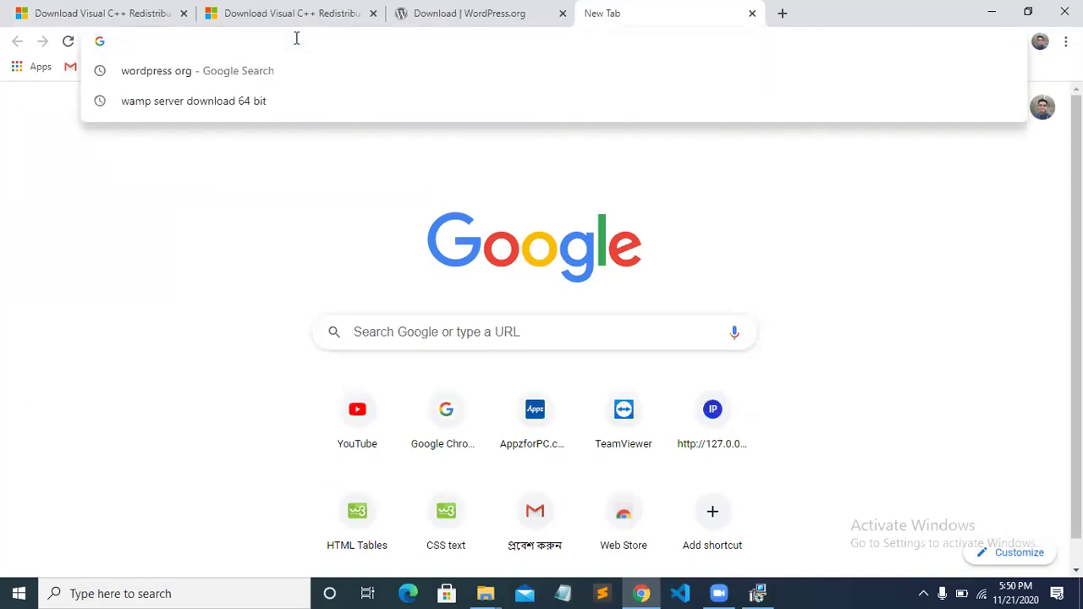
{"action": "type", "text": "lo"}
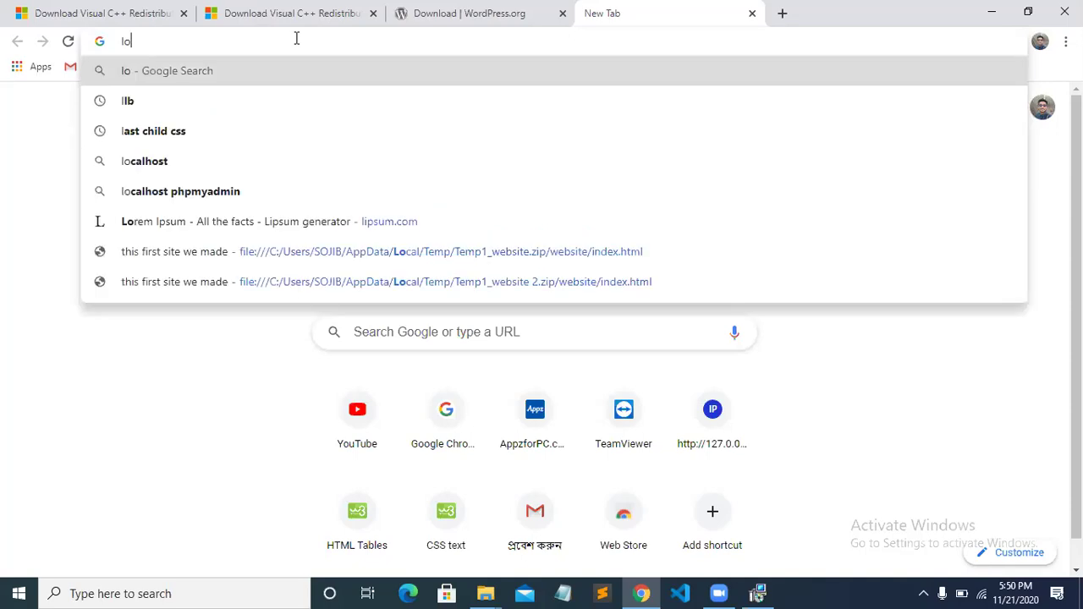
{"action": "type", "text": "cal"}
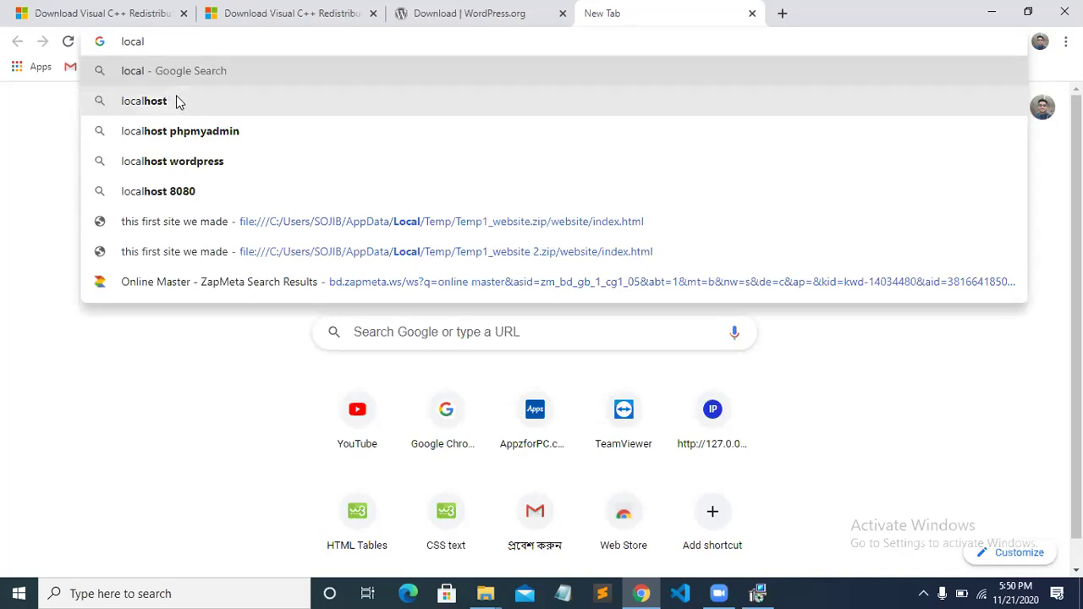
{"action": "left_click", "coordinate": [211, 127]}
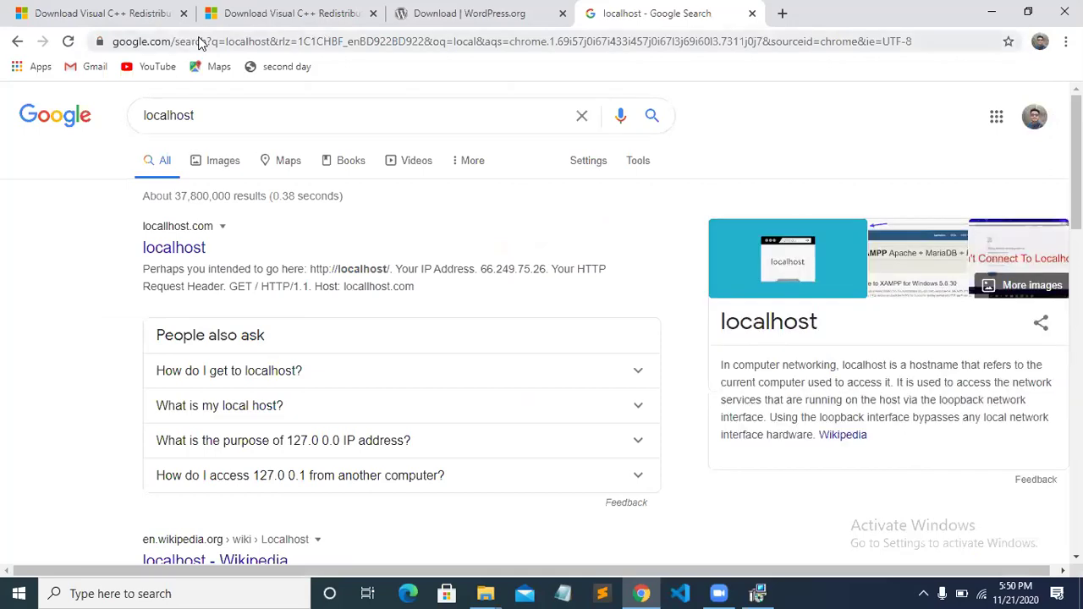
Load localhost to show the WampServer homepage with Apache 2.4.46 and PHP 7.3.21
{"action": "left_click", "coordinate": [198, 42]}
{"action": "key", "text": "BackSpace"}
{"action": "type", "text": "l"}
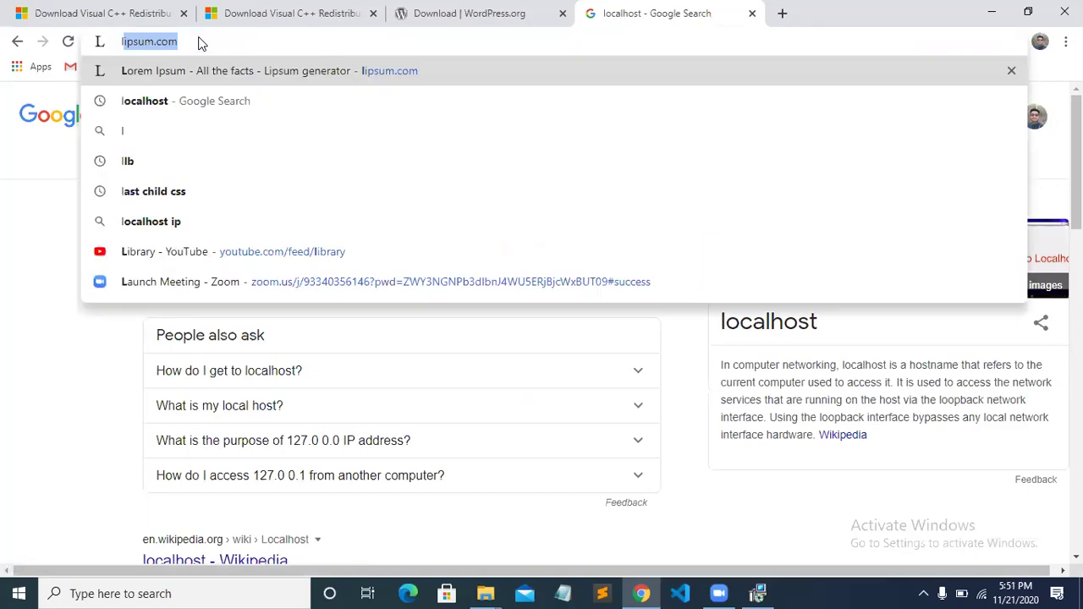
{"action": "type", "text": "ocs"}
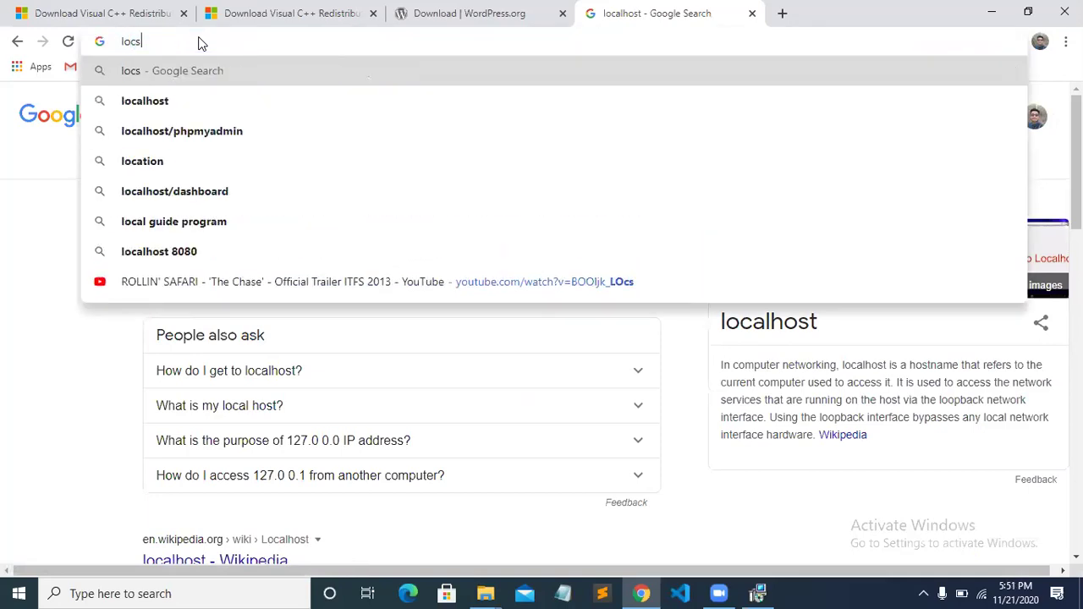
{"action": "key", "text": "BackSpace"}
{"action": "type", "text": "l"}
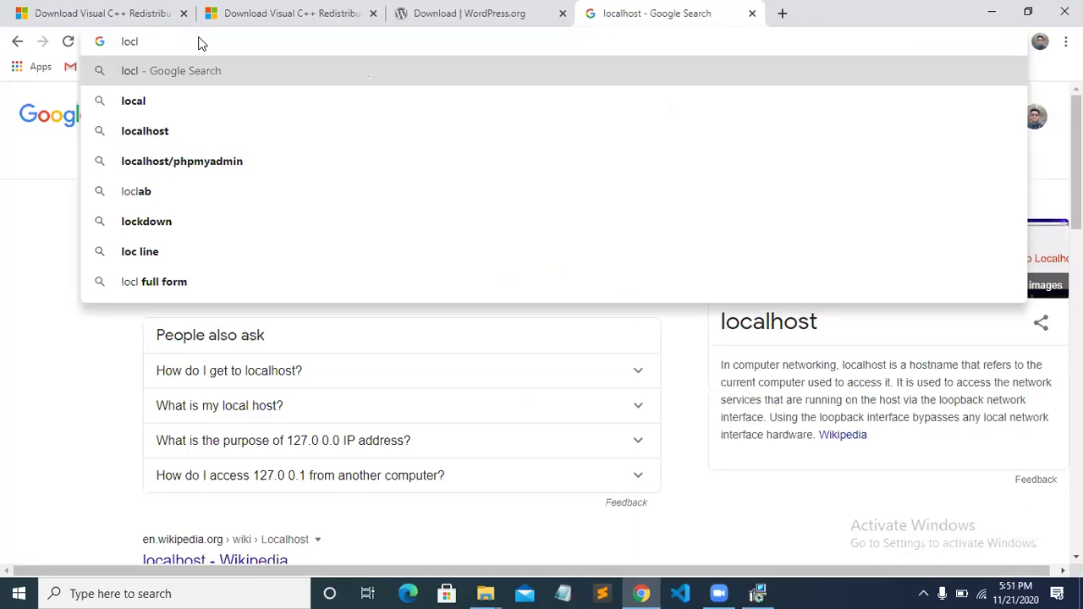
{"action": "type", "text": "ho"}
{"action": "key", "text": "BackSpace"}
{"action": "key", "text": "BackSpace"}
{"action": "key", "text": "BackSpace"}
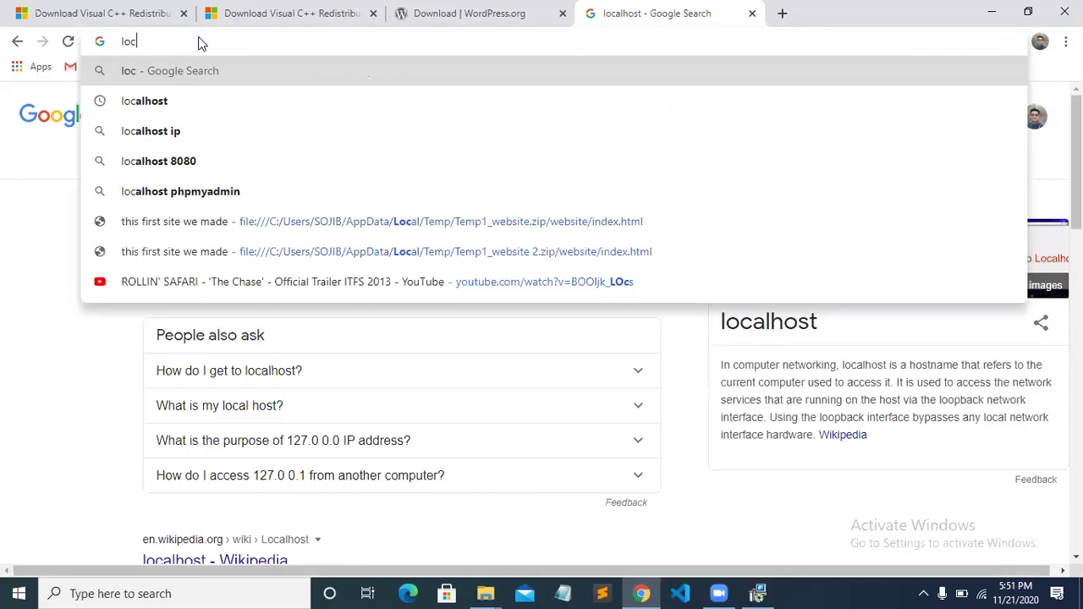
{"action": "type", "text": "al"}
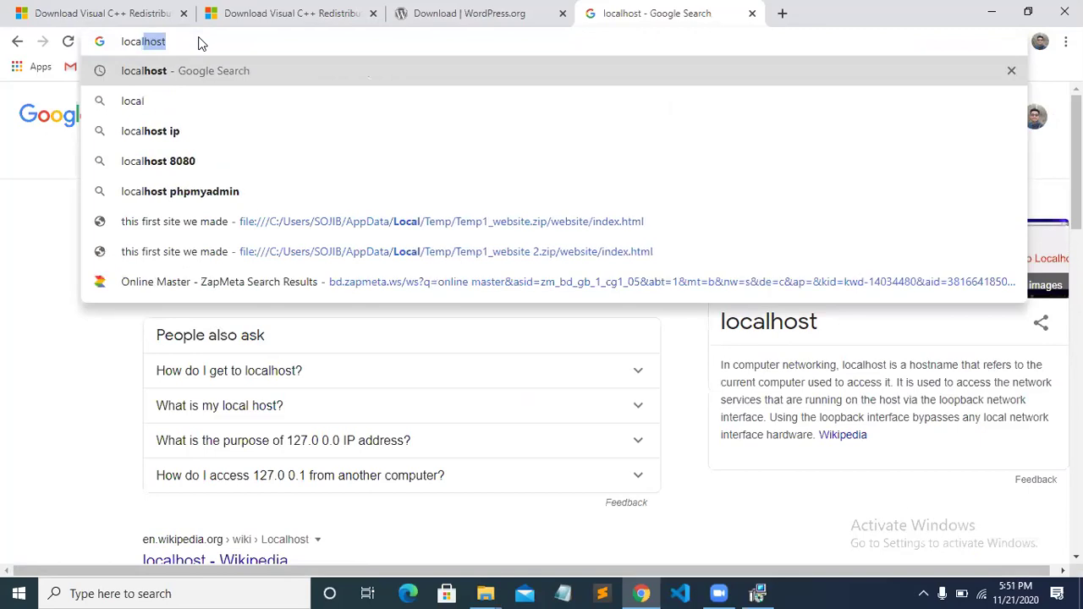
{"action": "type", "text": "host"}
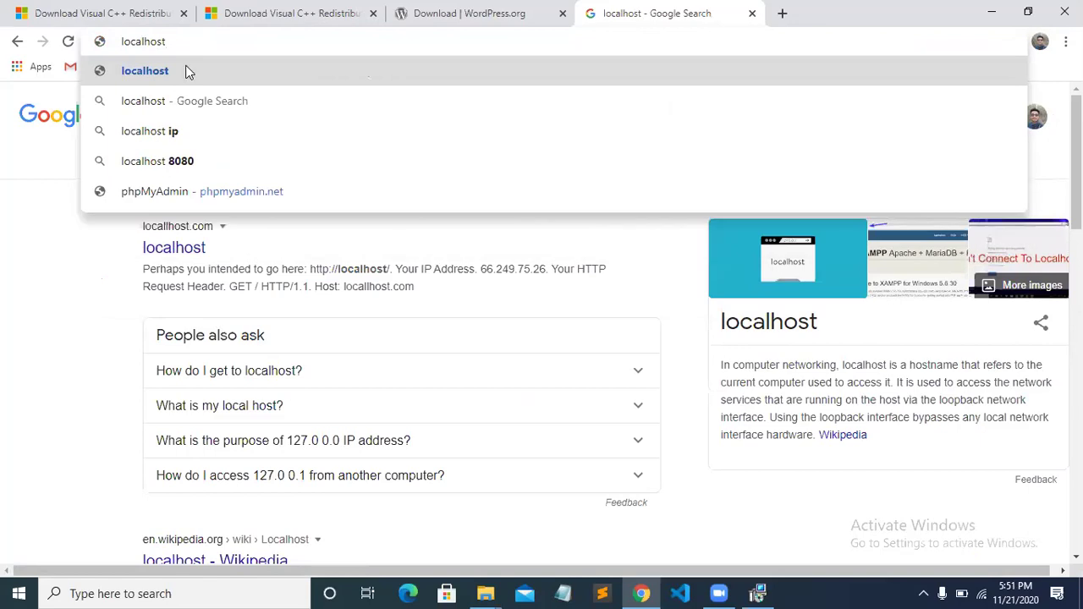
{"action": "left_click", "coordinate": [187, 71]}
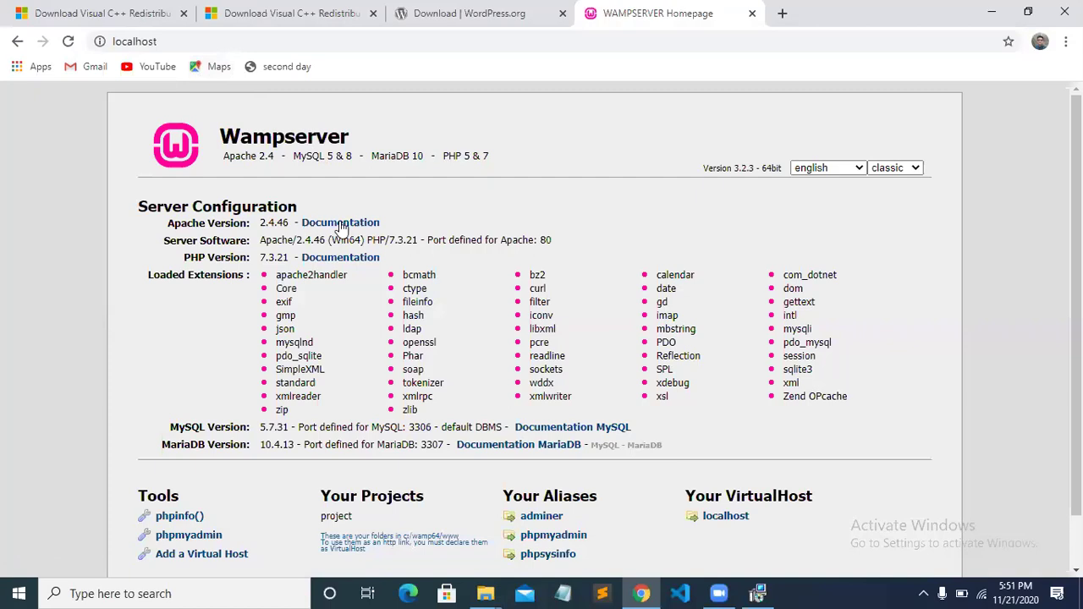
{"action": "left_click", "coordinate": [193, 42]}
{"action": "type", "text": "/"}
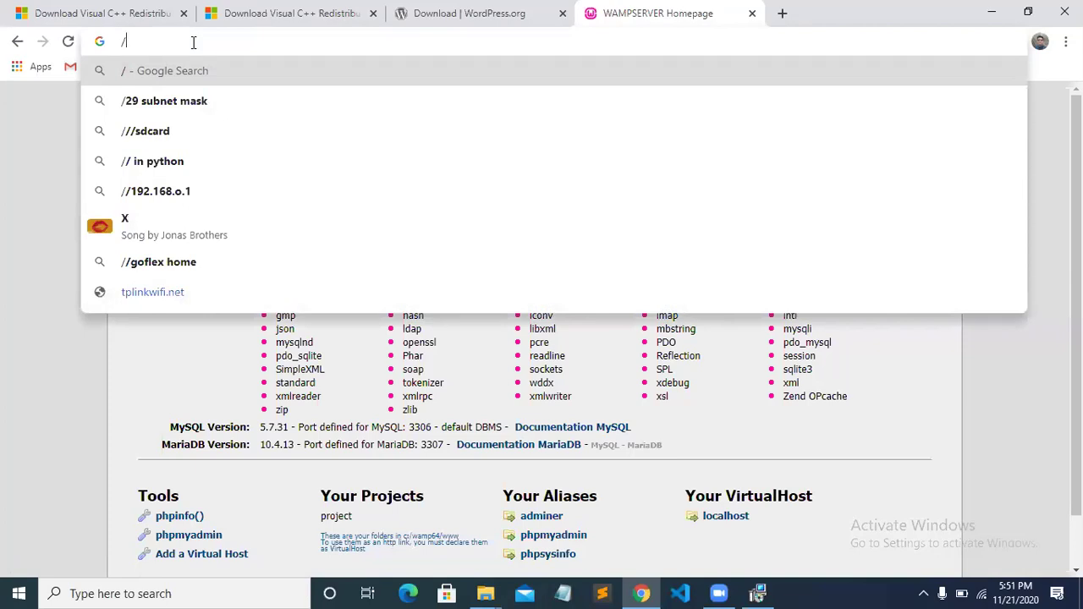
{"action": "key", "text": "ctrl+z"}
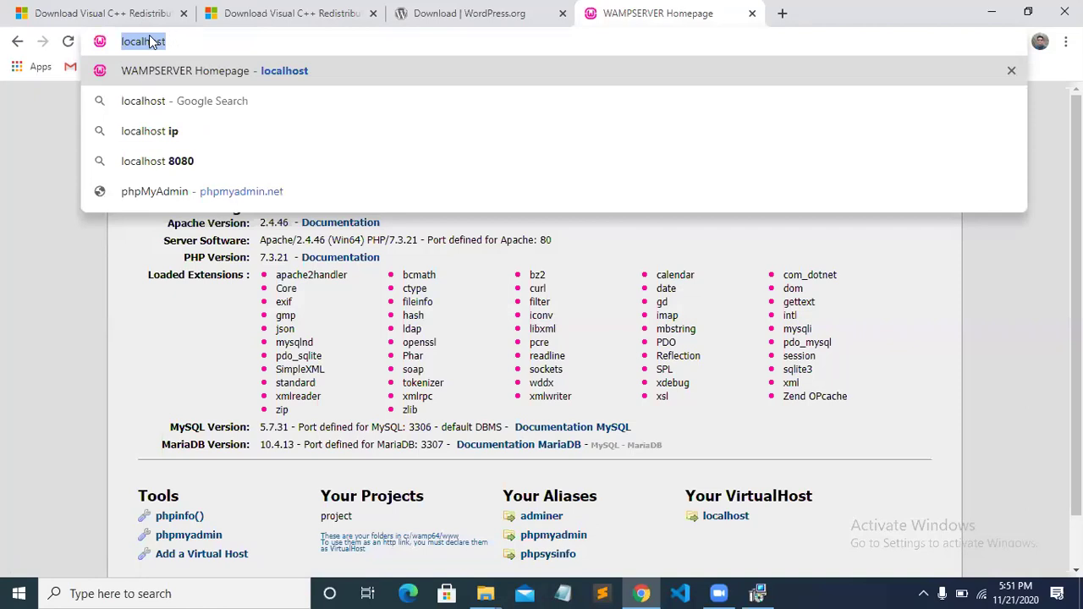
Load localhost/project and continue the WordPress setup with English (United States)
{"action": "left_click", "coordinate": [185, 41]}
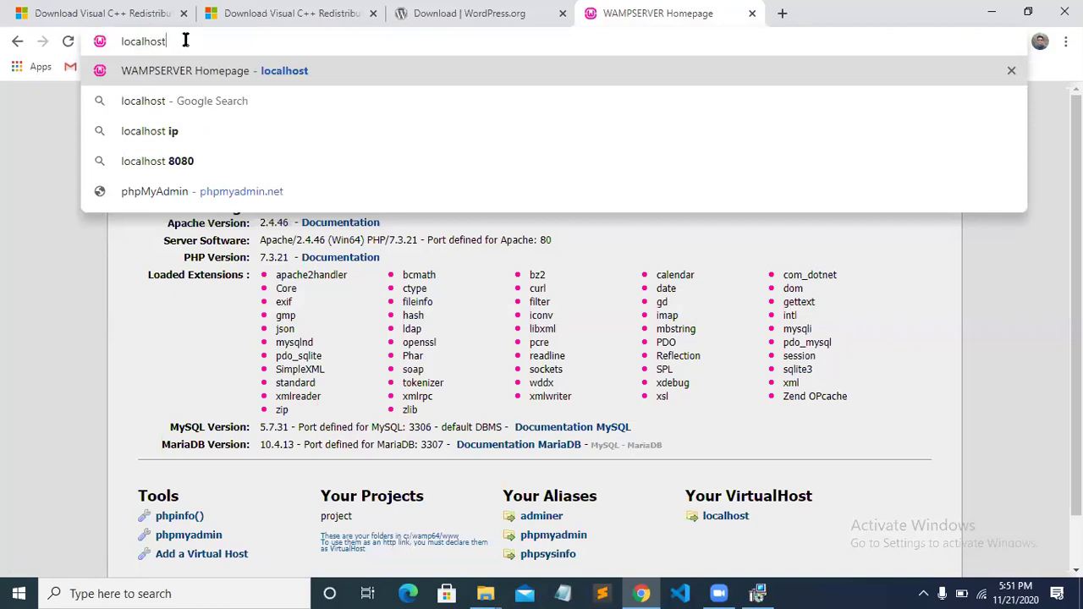
{"action": "type", "text": "/"}
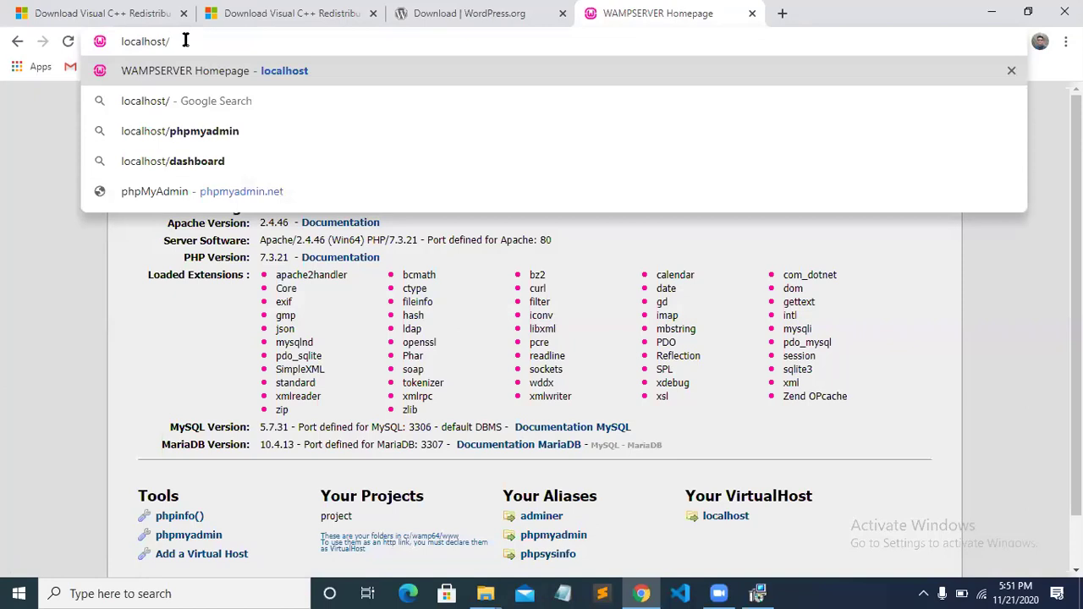
{"action": "type", "text": "pro"}
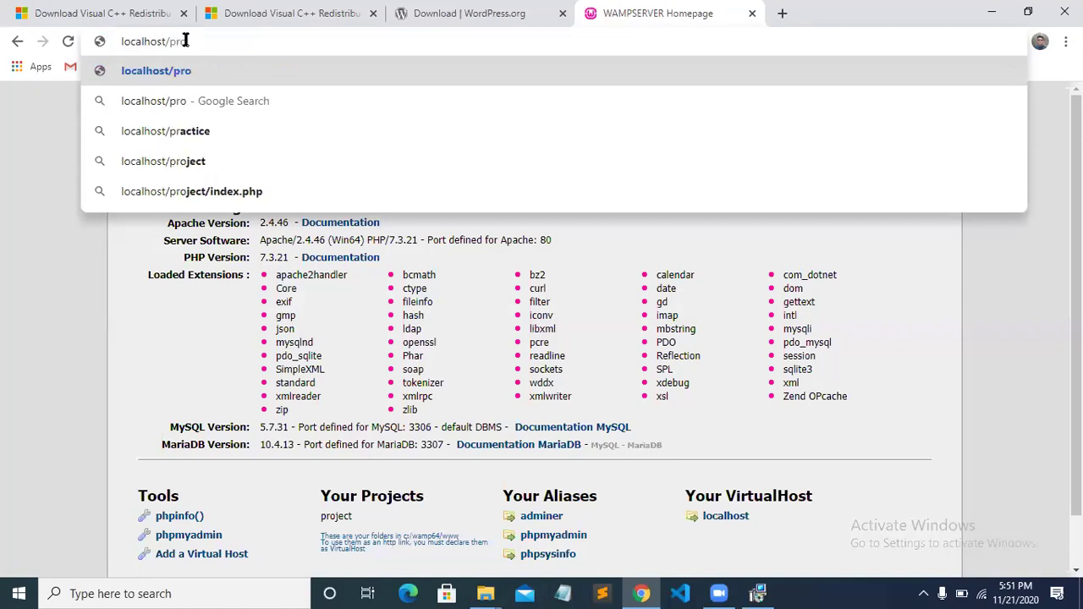
{"action": "type", "text": "ject"}
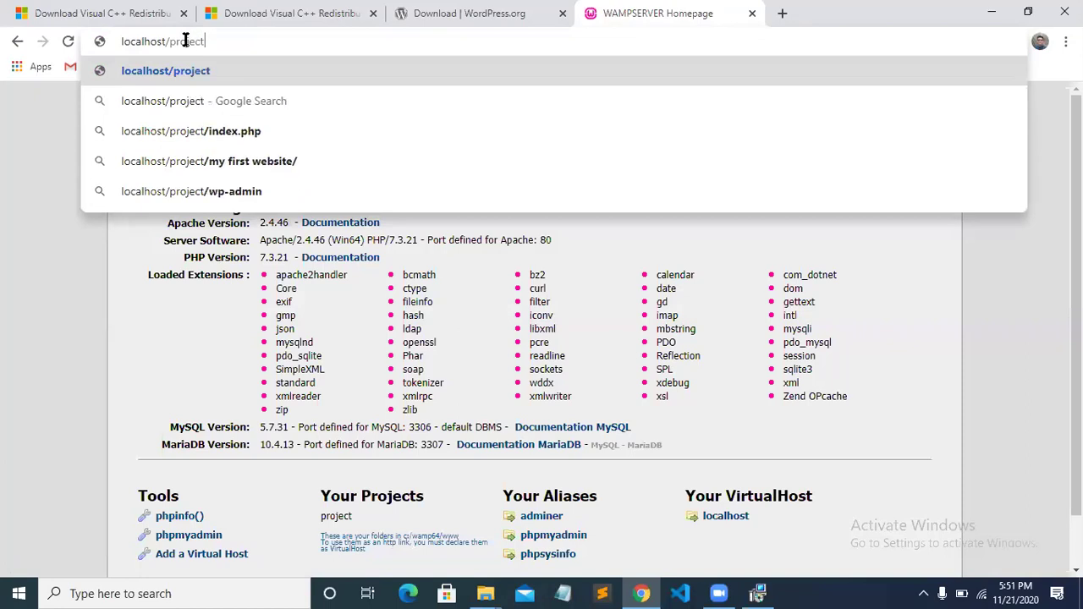
{"action": "key", "text": "Return"}
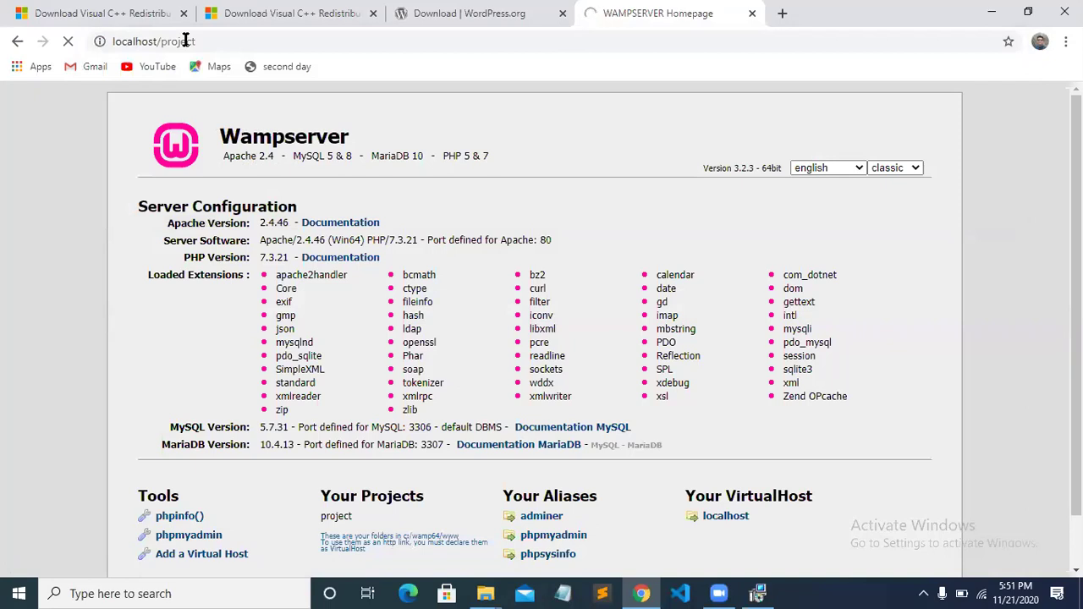
{"action": "scroll", "coordinate": [309, 101], "scroll_direction": "down", "scroll_amount": 1}
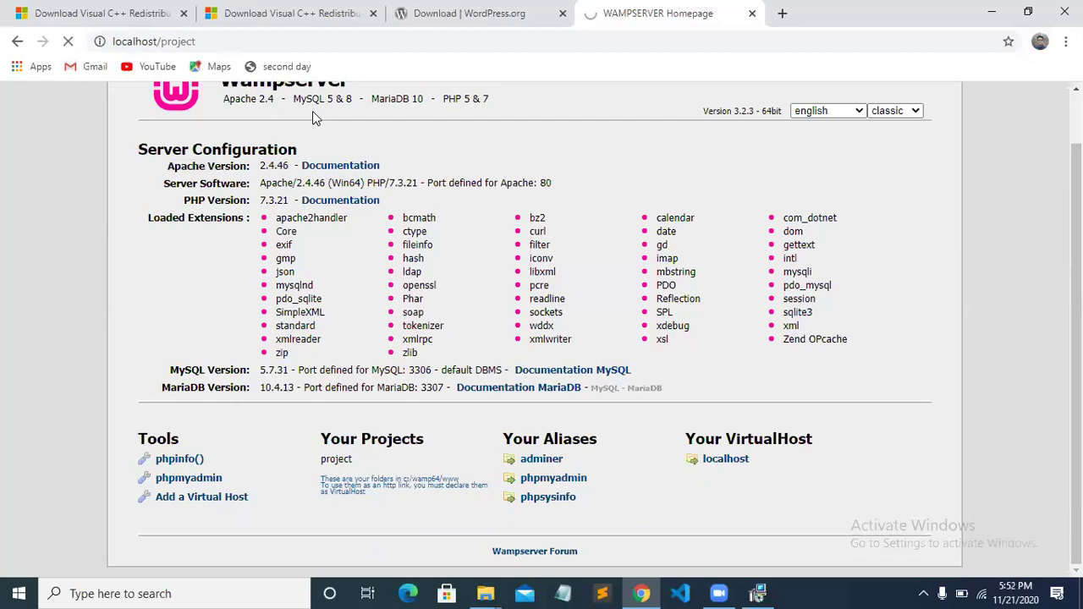
{"action": "scroll", "coordinate": [313, 112], "scroll_direction": "up", "scroll_amount": 1}
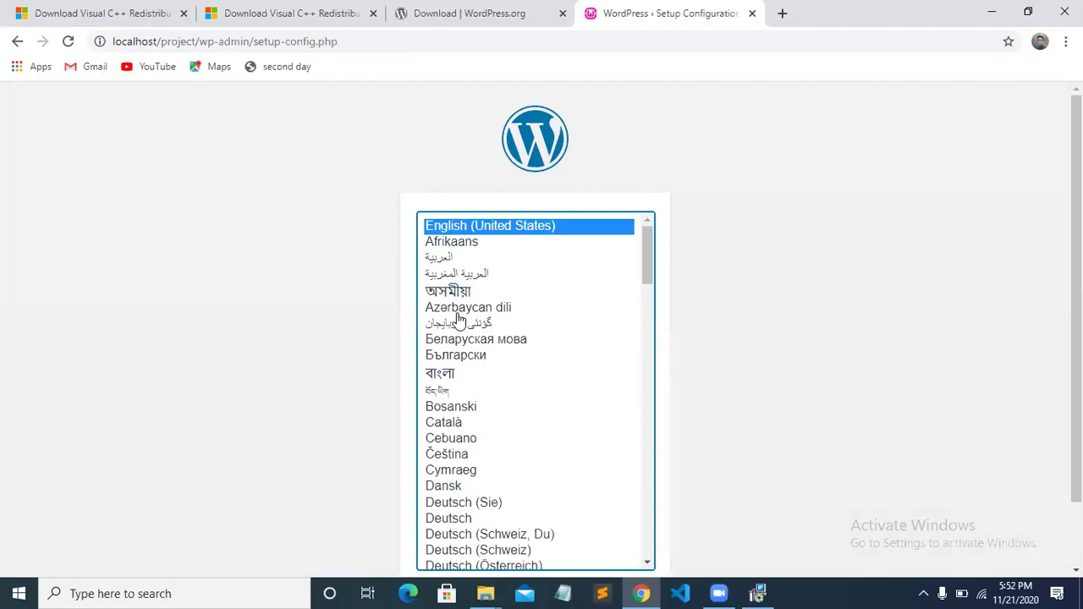
{"action": "scroll", "coordinate": [468, 296], "scroll_direction": "down", "scroll_amount": 2}
{"action": "scroll", "coordinate": [469, 311], "scroll_direction": "down", "scroll_amount": 3}
{"action": "scroll", "coordinate": [469, 307], "scroll_direction": "up", "scroll_amount": 5}
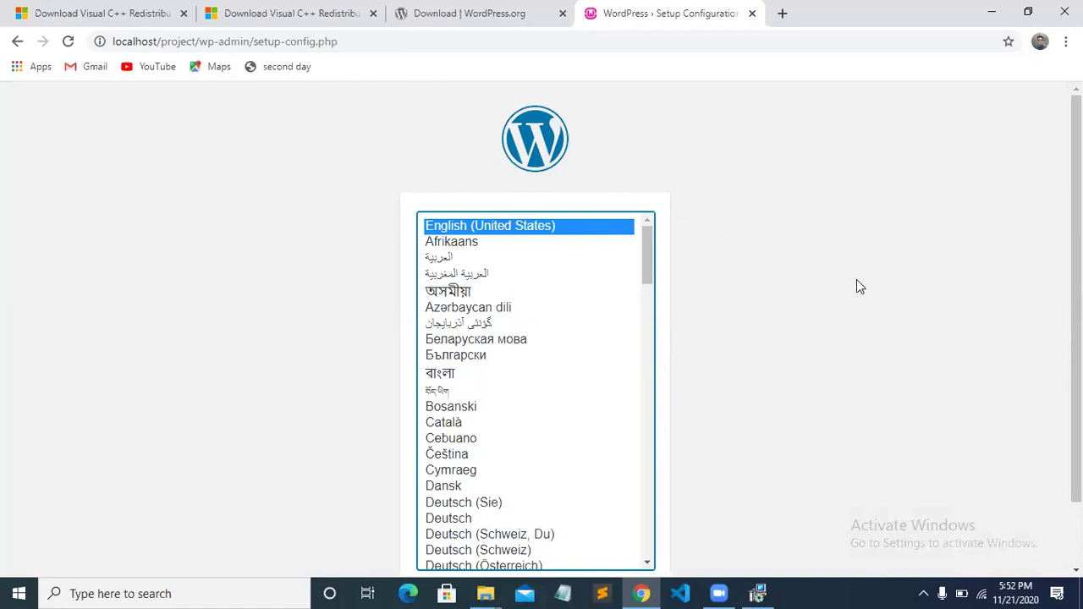
{"action": "scroll", "coordinate": [856, 286], "scroll_direction": "down", "scroll_amount": 1}
{"action": "left_click", "coordinate": [627, 528]}
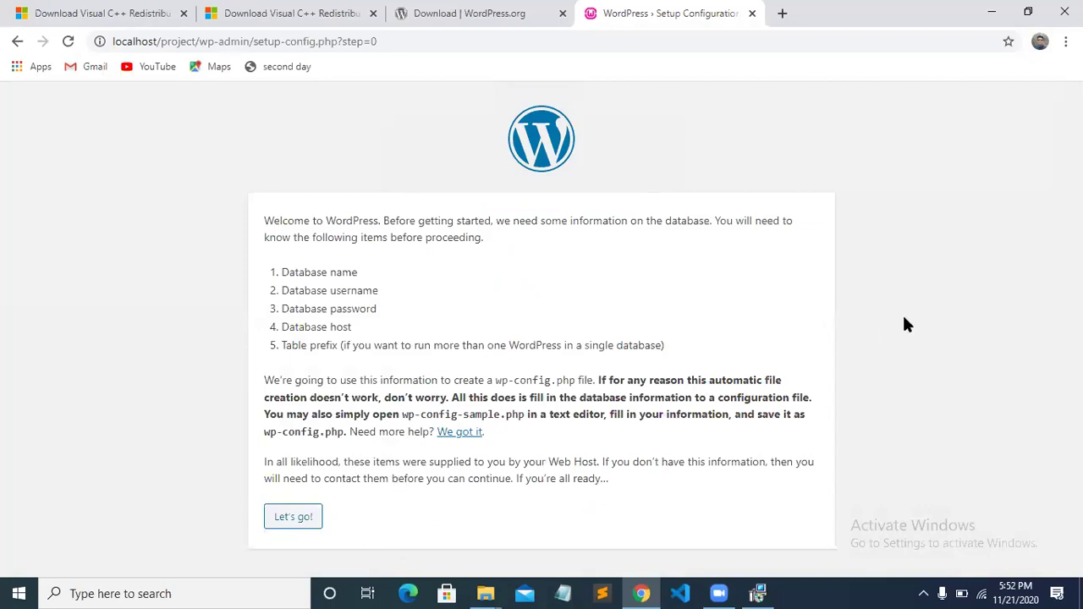
{"action": "key", "text": "ctrl+t"}
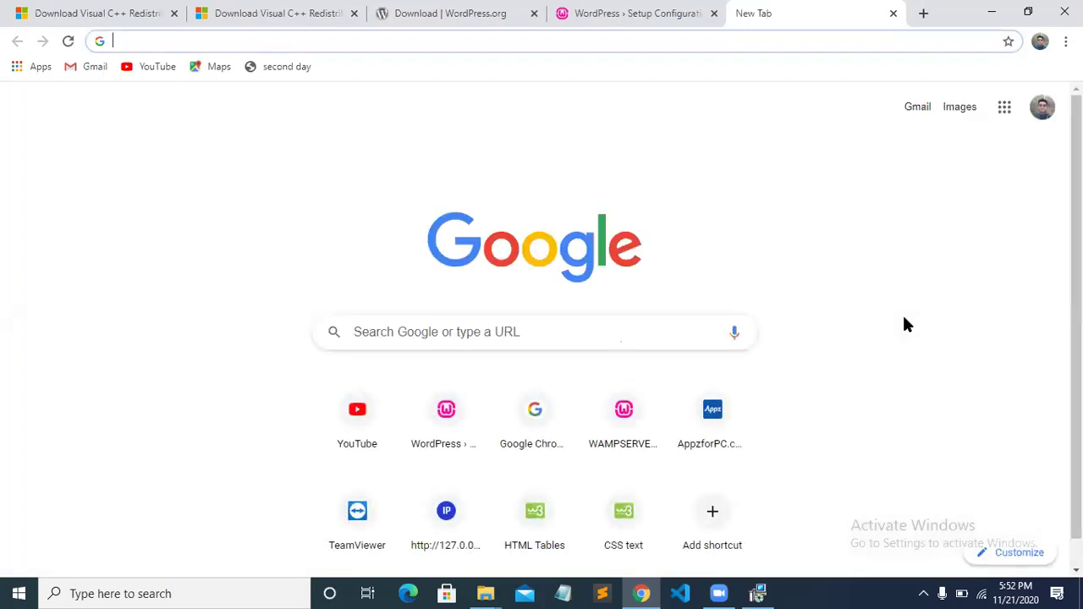
Go to localhost/phpmyadmin to reach the phpMyAdmin login page
{"action": "type", "text": "lo"}
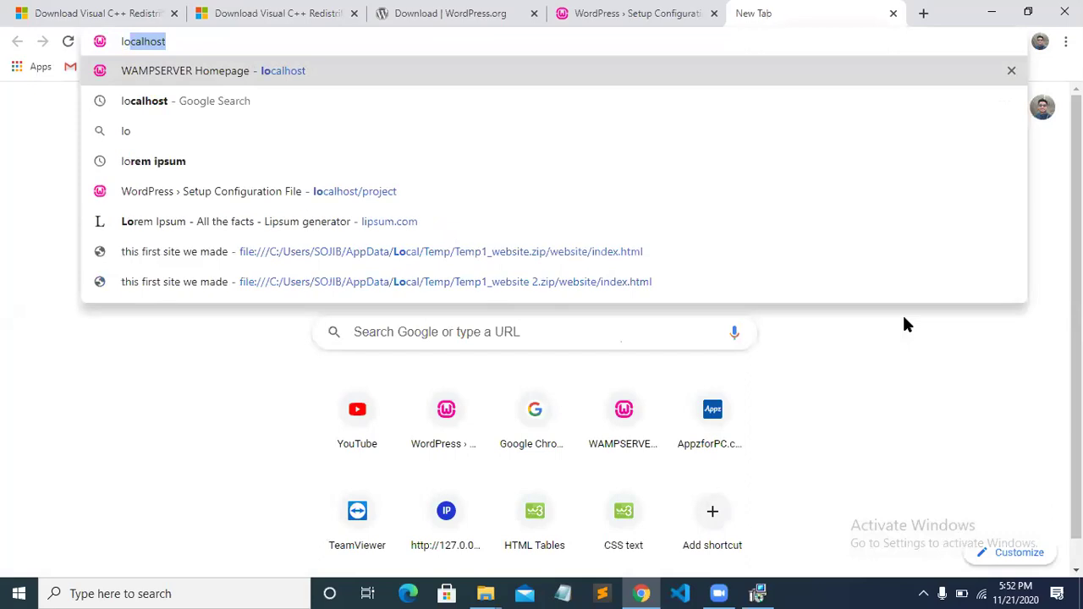
{"action": "type", "text": "cal"}
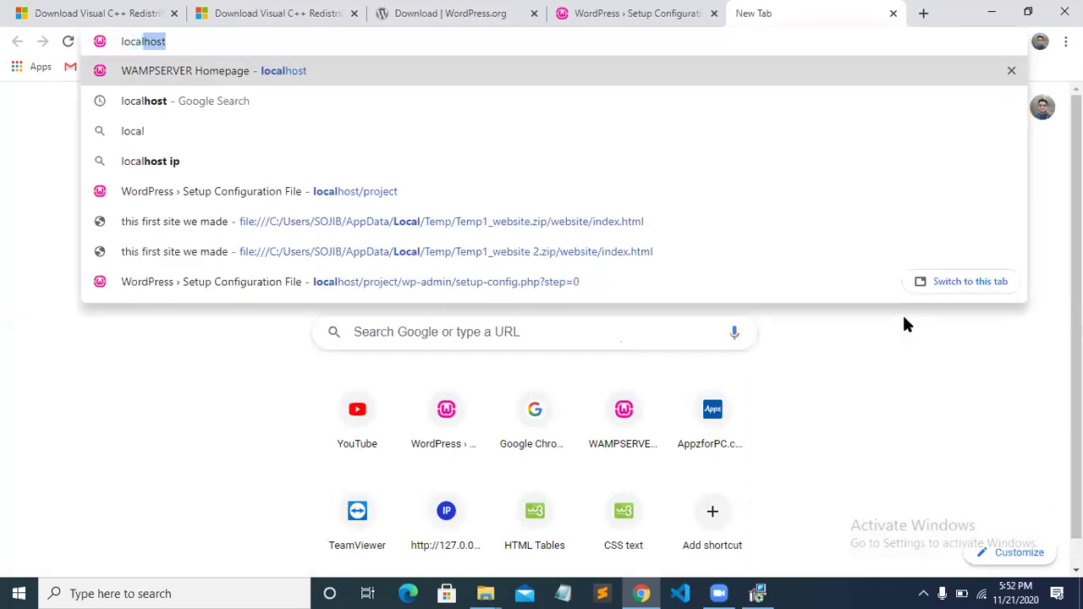
{"action": "type", "text": "host"}
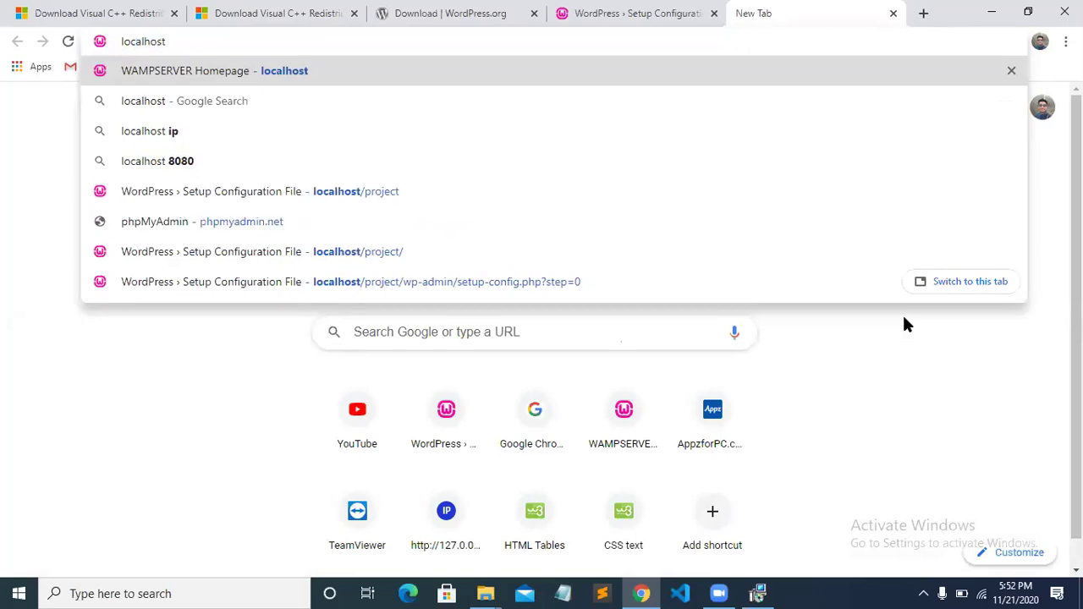
{"action": "type", "text": "/"}
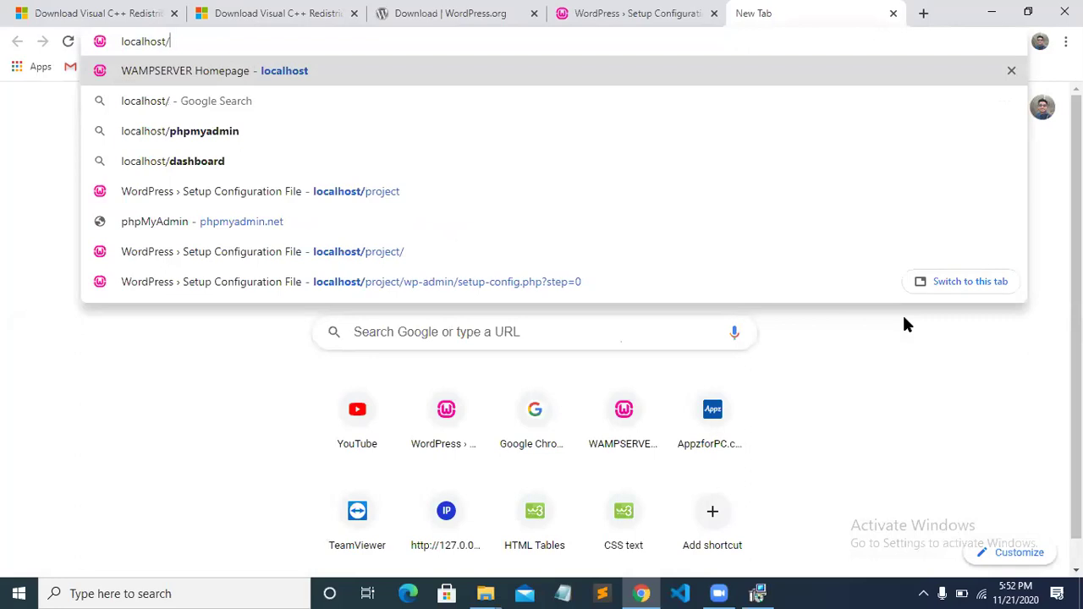
{"action": "type", "text": "p"}
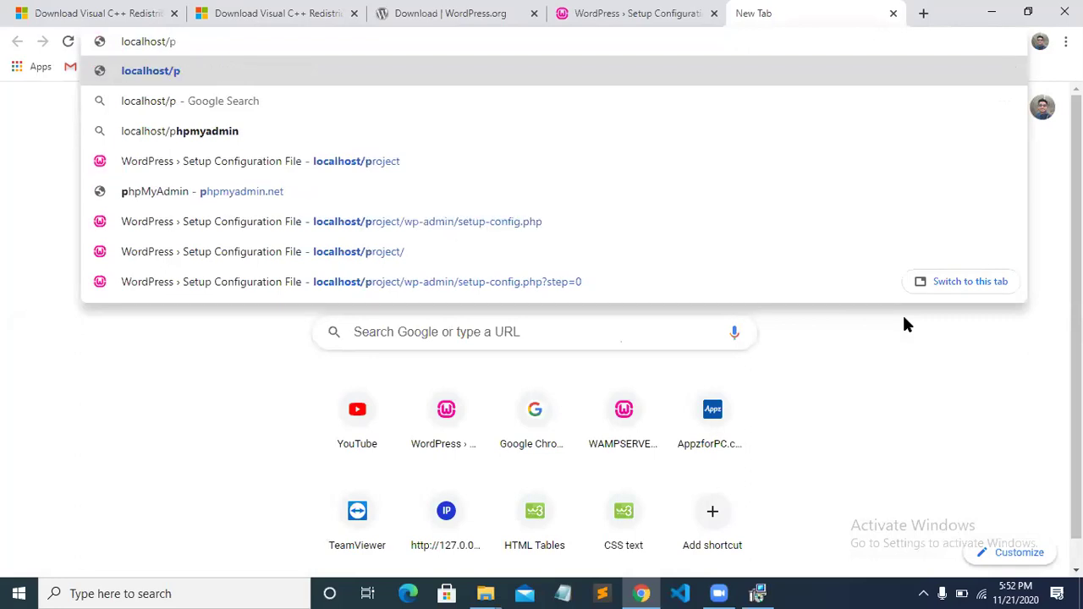
{"action": "type", "text": "hp"}
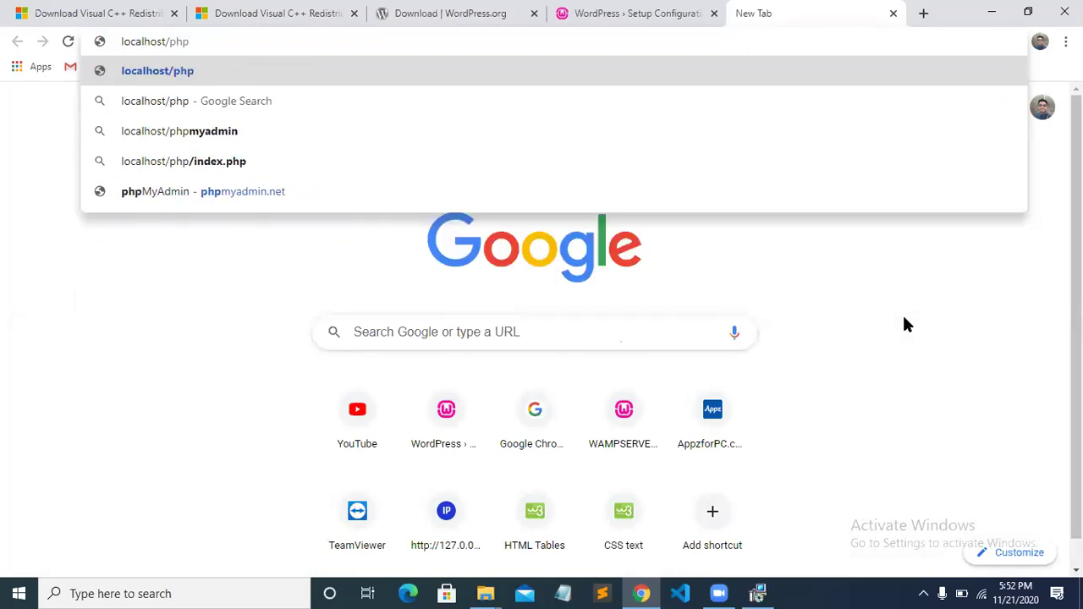
{"action": "type", "text": "m"}
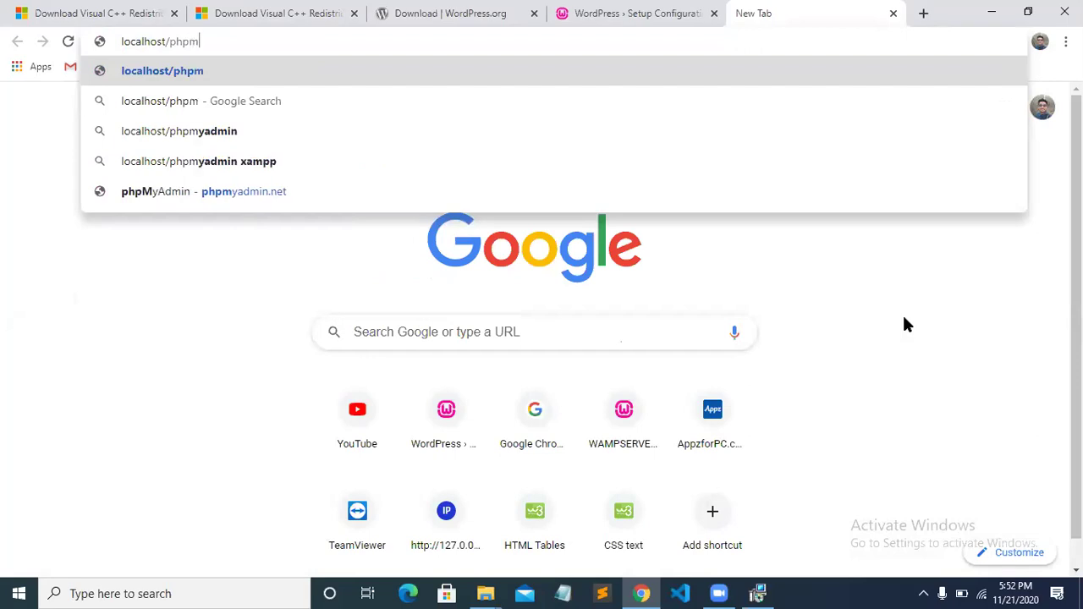
{"action": "type", "text": "u"}
{"action": "key", "text": "BackSpace"}
{"action": "type", "text": "ya"}
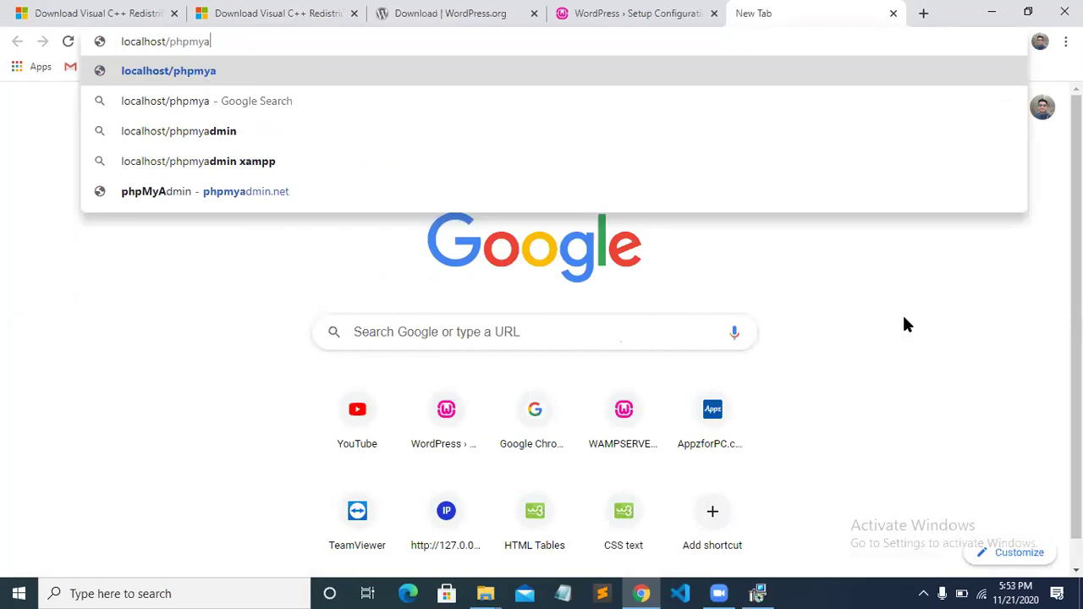
{"action": "type", "text": "dmin"}
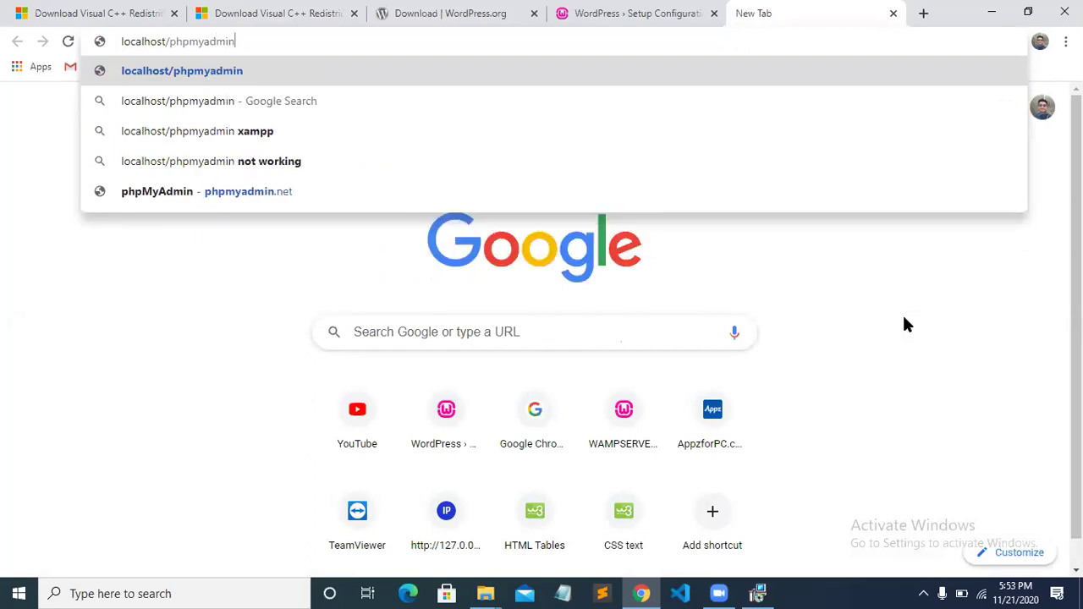
{"action": "key", "text": "Return"}
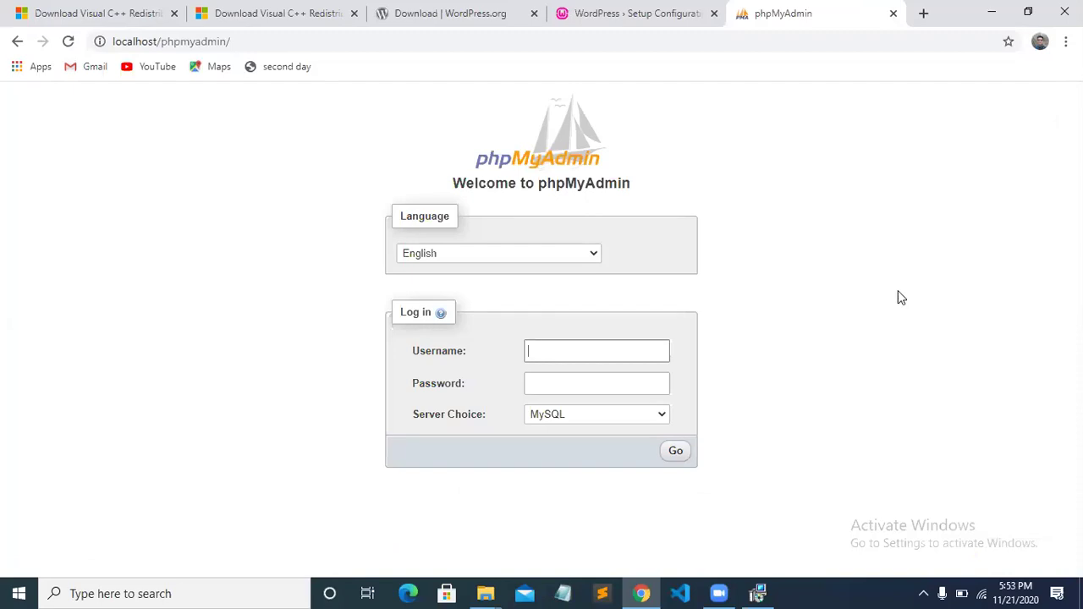
Log in to phpMyAdmin as root with an empty password
{"action": "type", "text": "root"}
{"action": "left_click", "coordinate": [572, 390]}
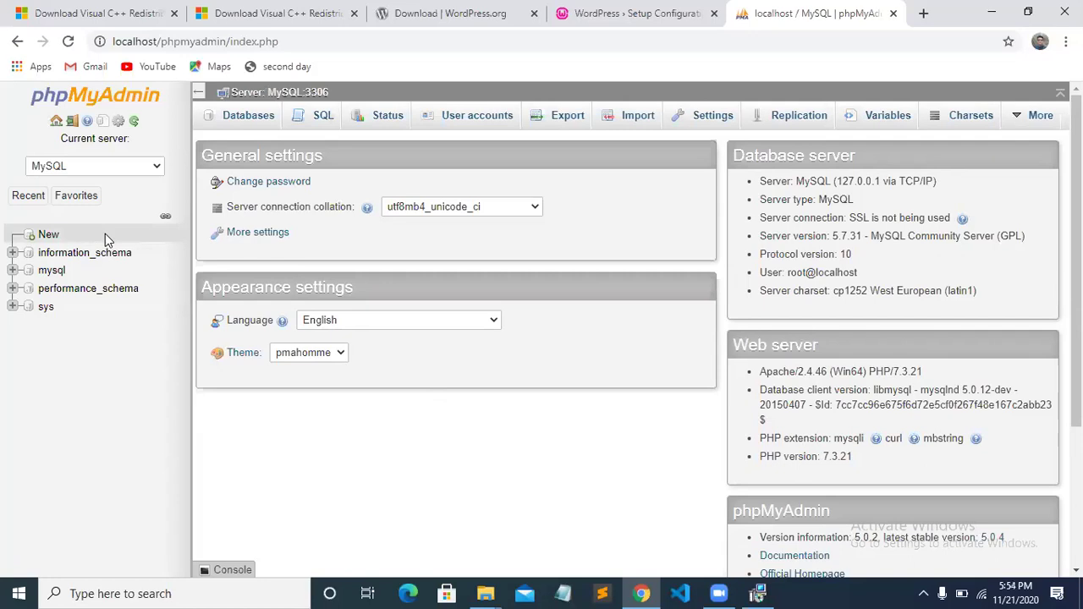
{"action": "left_click", "coordinate": [35, 238]}
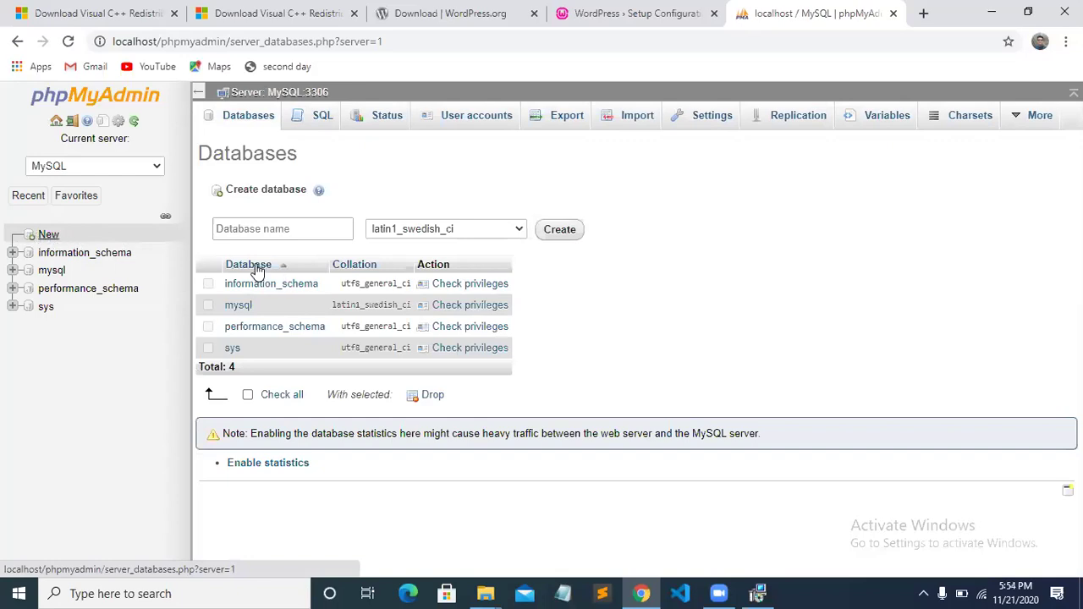
{"action": "left_click", "coordinate": [273, 228]}
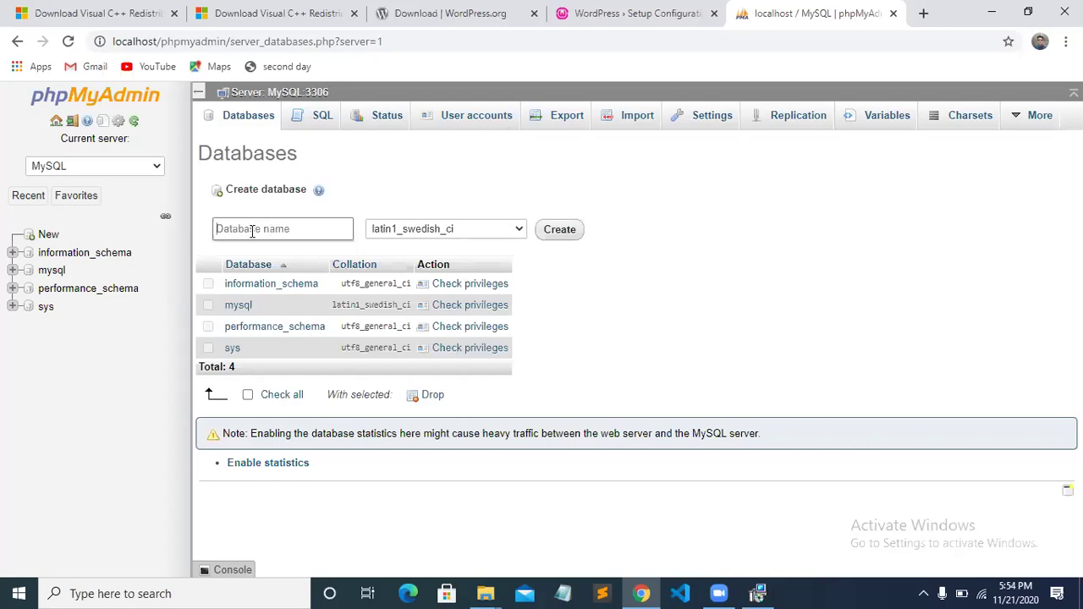
{"action": "type", "text": "t"}
{"action": "key", "text": "BackSpace"}
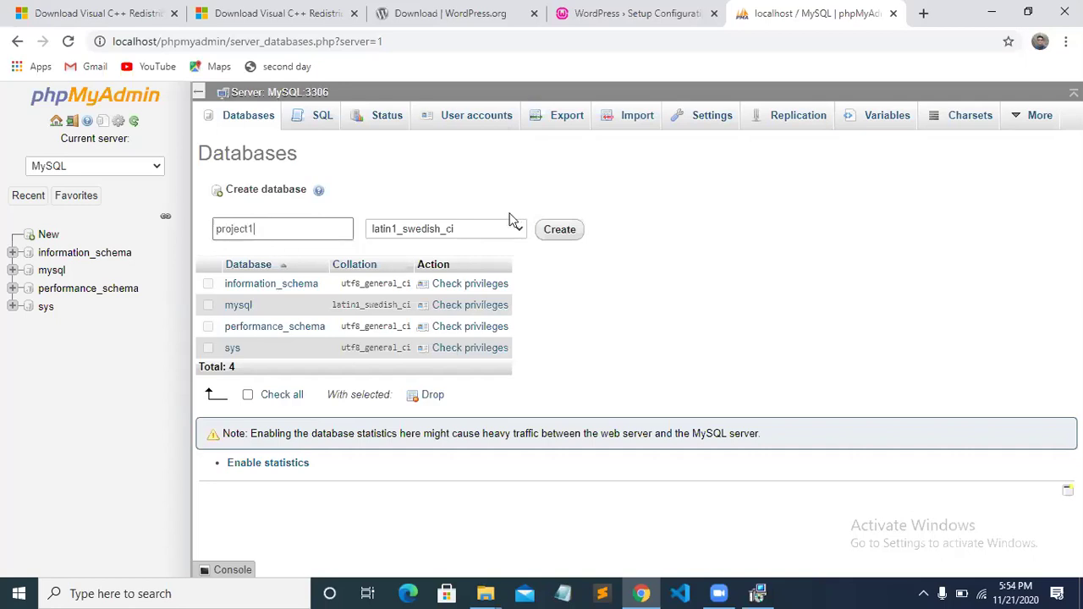
{"action": "left_click", "coordinate": [560, 229]}
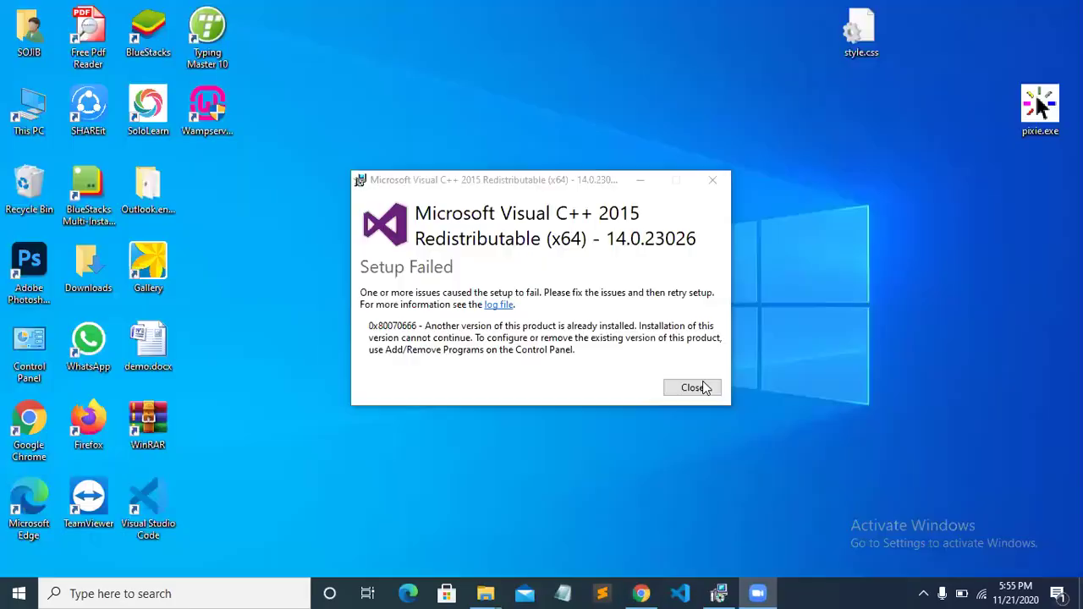
{"action": "left_click", "coordinate": [648, 592]}
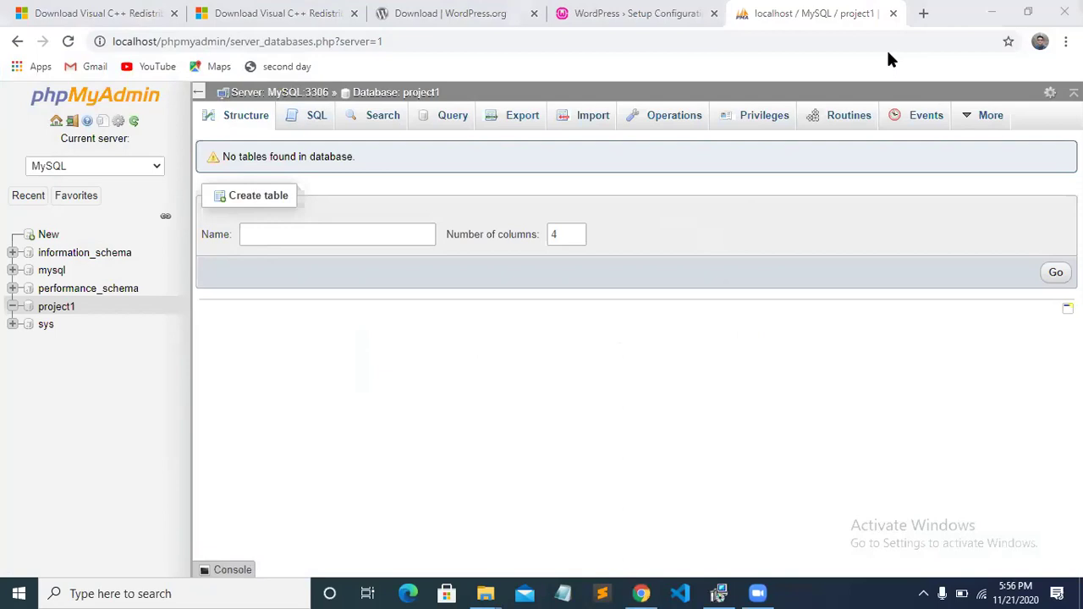
{"action": "left_click", "coordinate": [672, 16]}
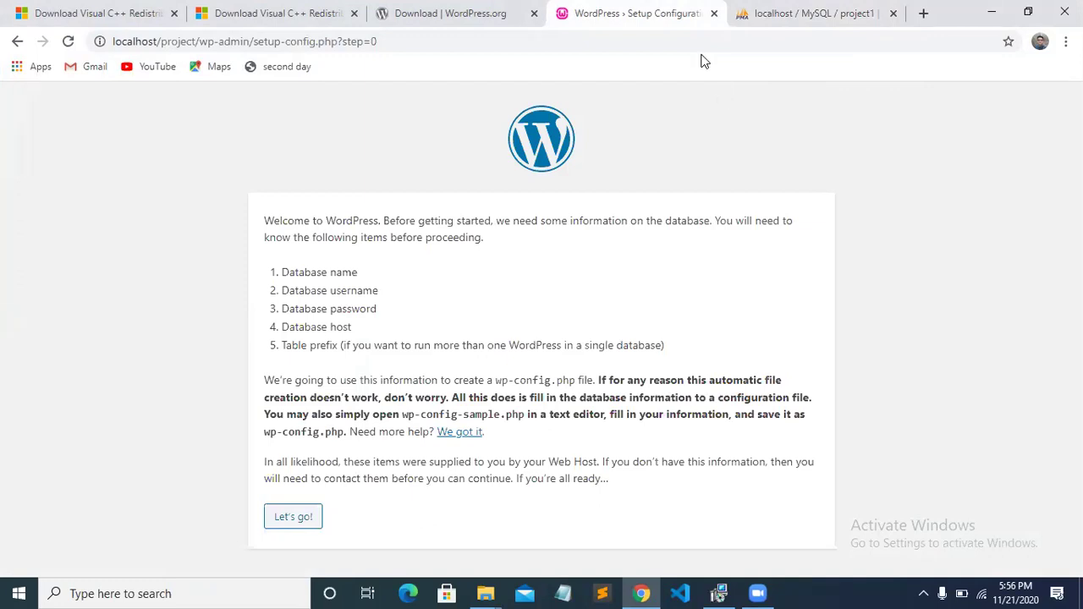
{"action": "left_click", "coordinate": [749, 12]}
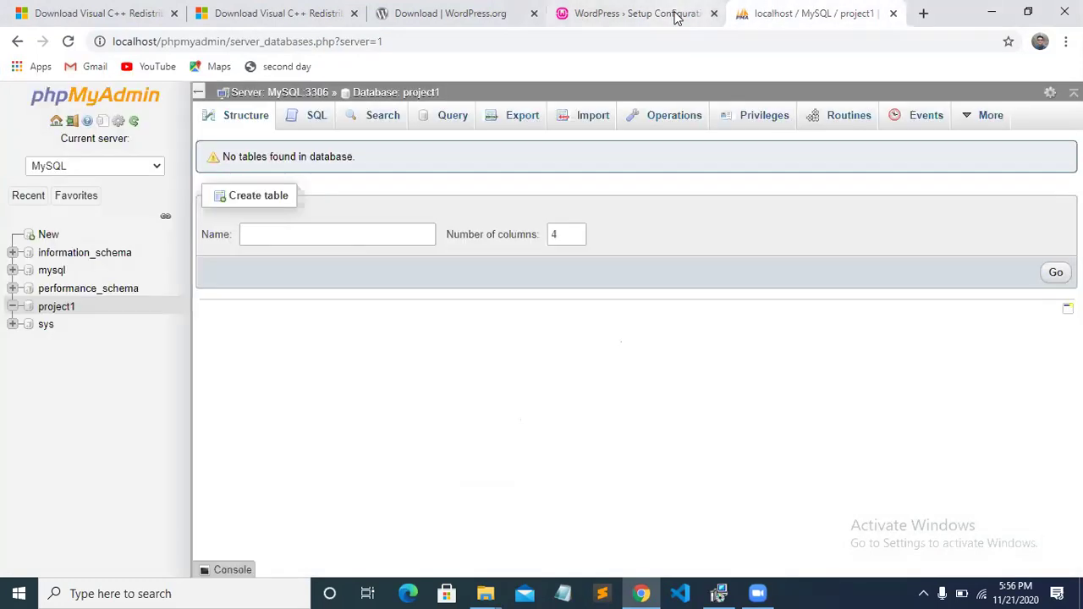
{"action": "left_click", "coordinate": [675, 18]}
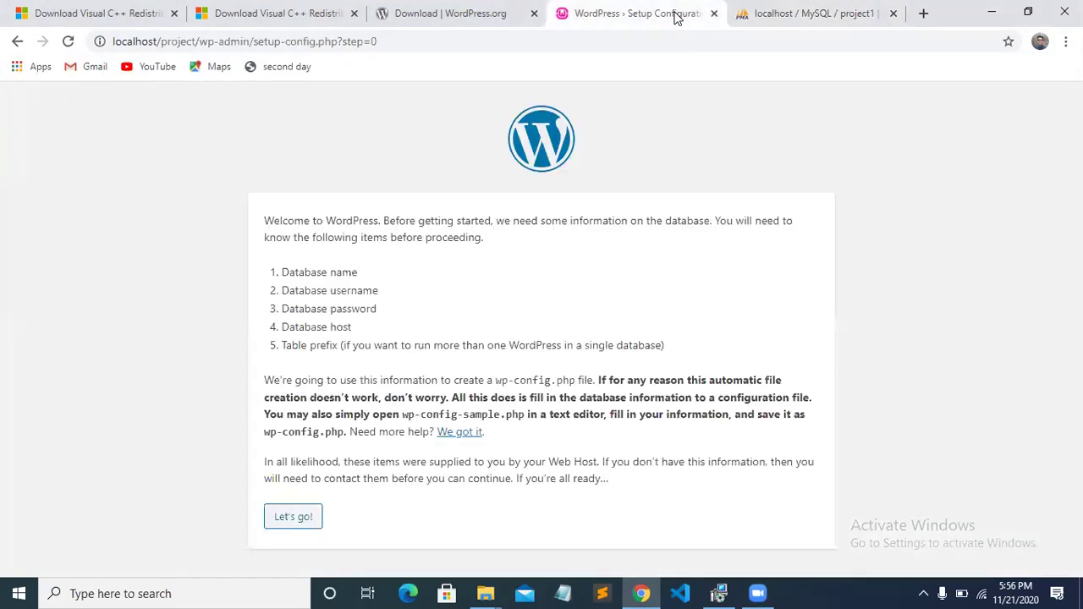
{"action": "left_click", "coordinate": [298, 522]}
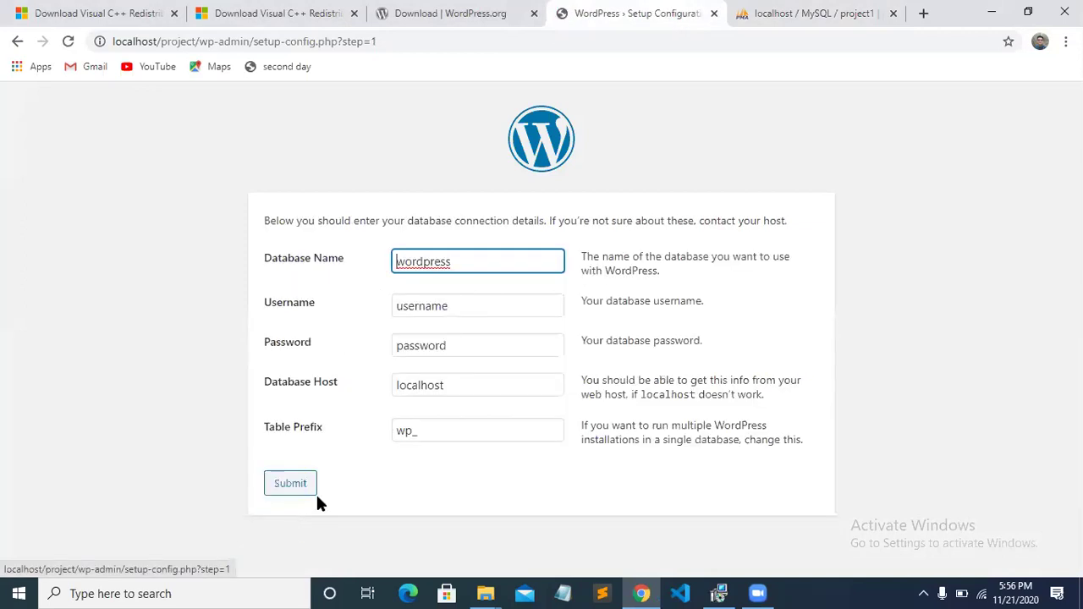
{"action": "left_click", "coordinate": [459, 259]}
{"action": "double_click", "coordinate": [411, 266]}
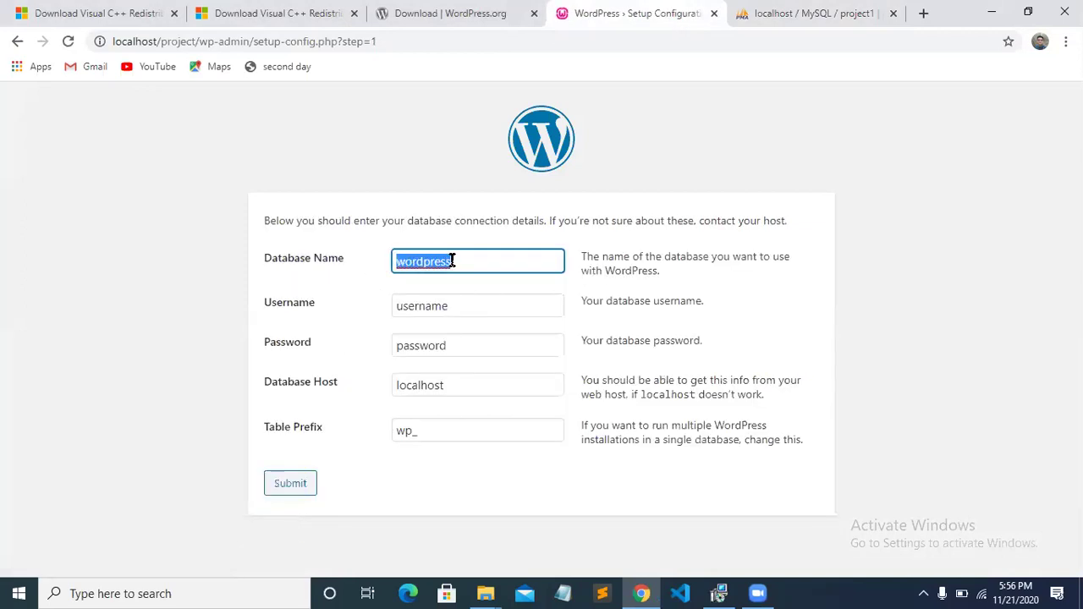
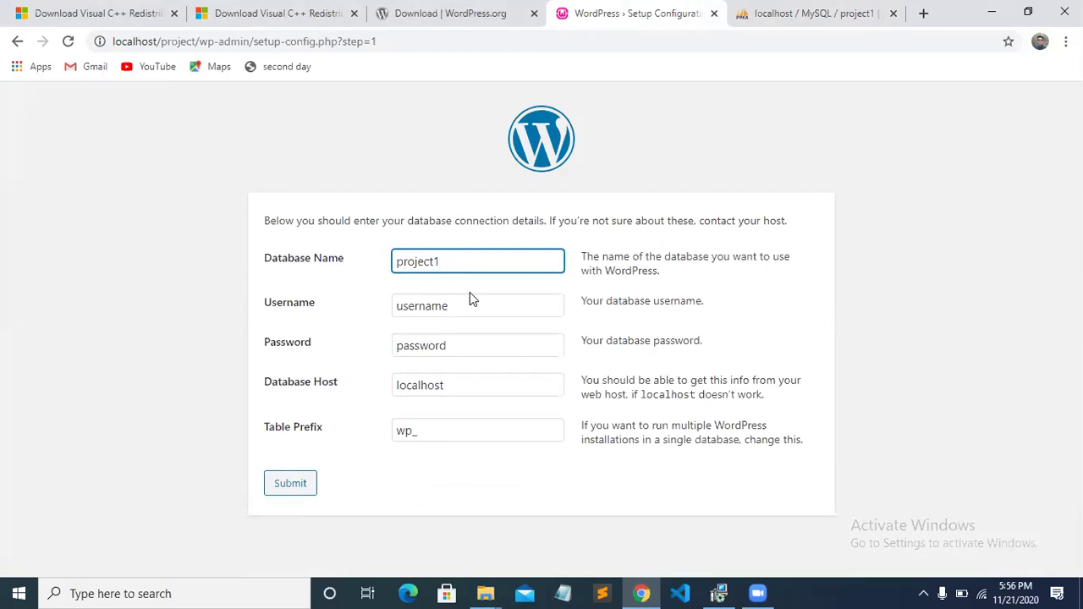
{"action": "left_click_drag", "start_coordinate": [457, 305], "coordinate": [398, 309]}
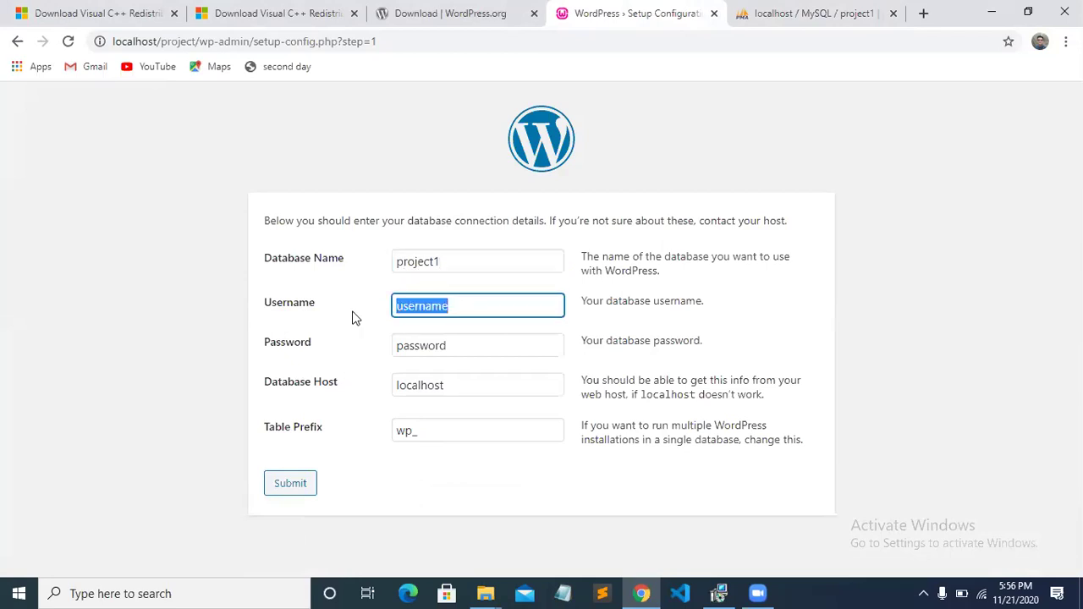
{"action": "type", "text": "root"}
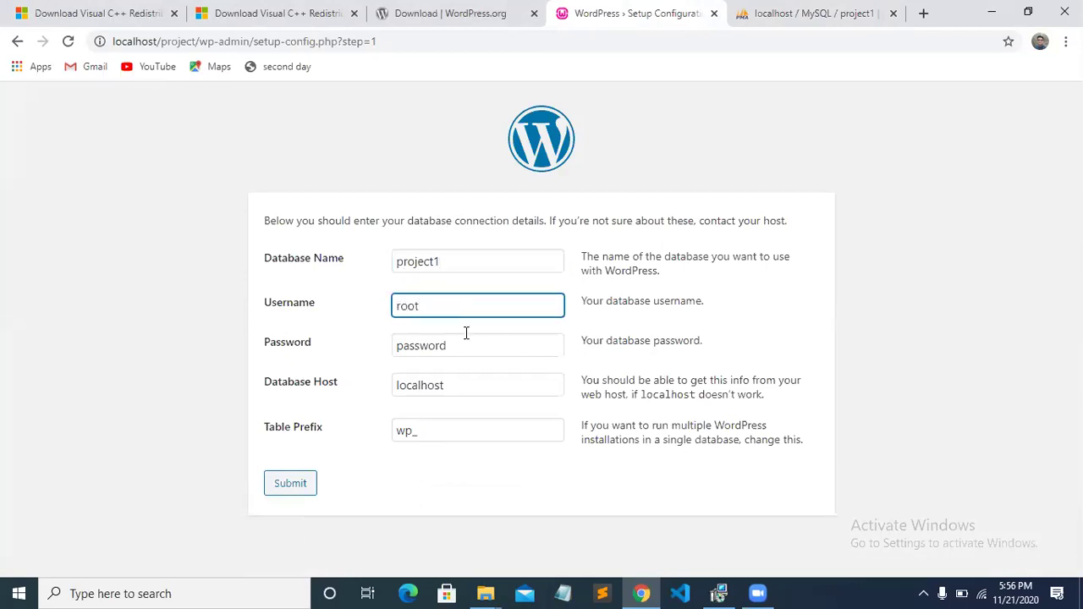
{"action": "key", "text": "Tab"}
{"action": "key", "text": "BackSpace"}
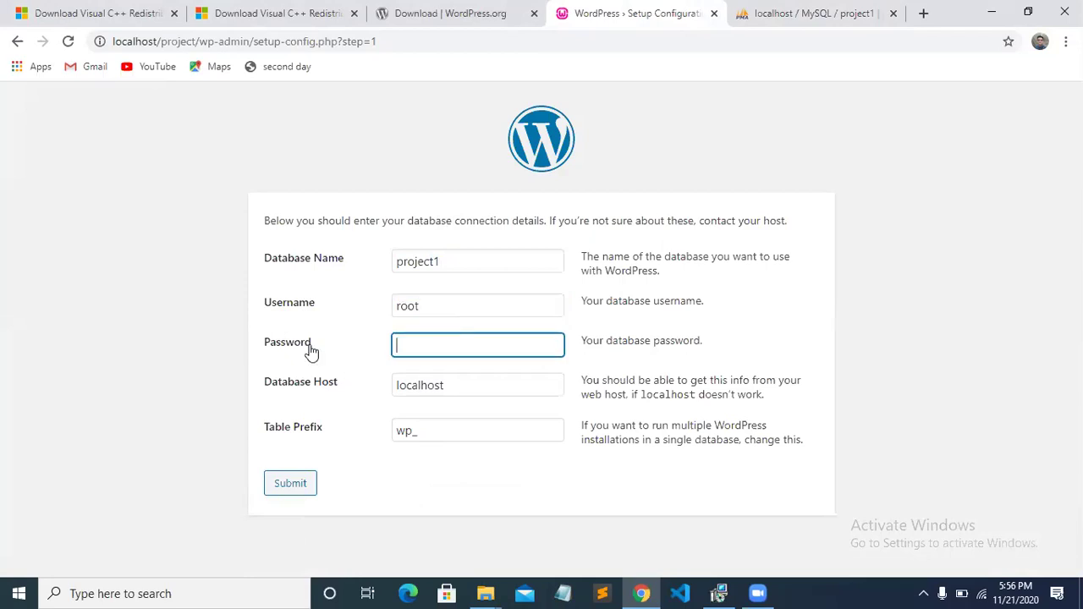
{"action": "left_click", "coordinate": [288, 486]}
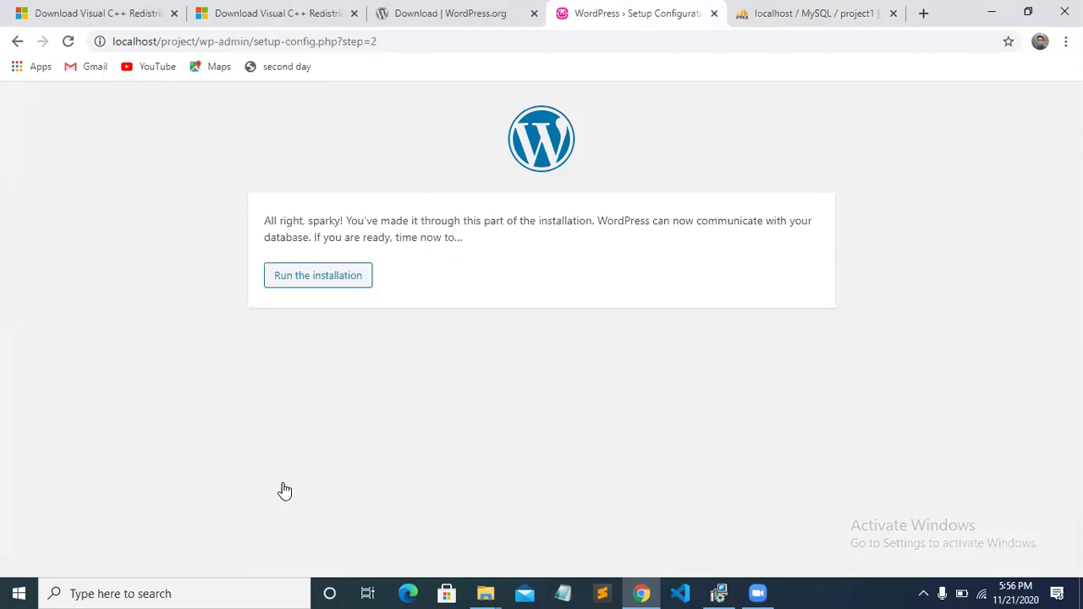
{"action": "left_click", "coordinate": [333, 282]}
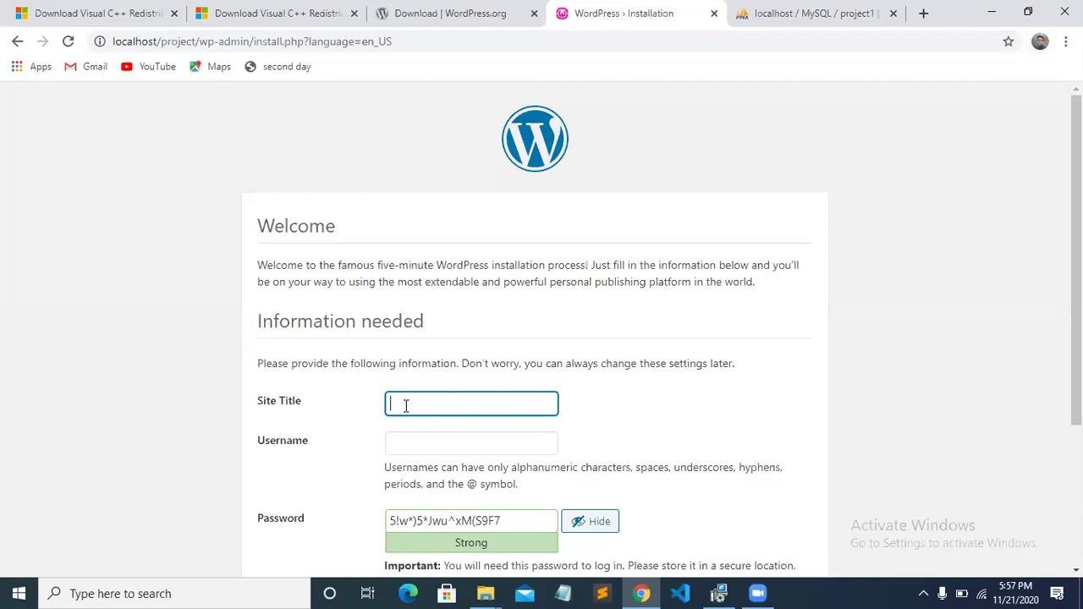
{"action": "left_click", "coordinate": [422, 448]}
{"action": "type", "text": "admin"}
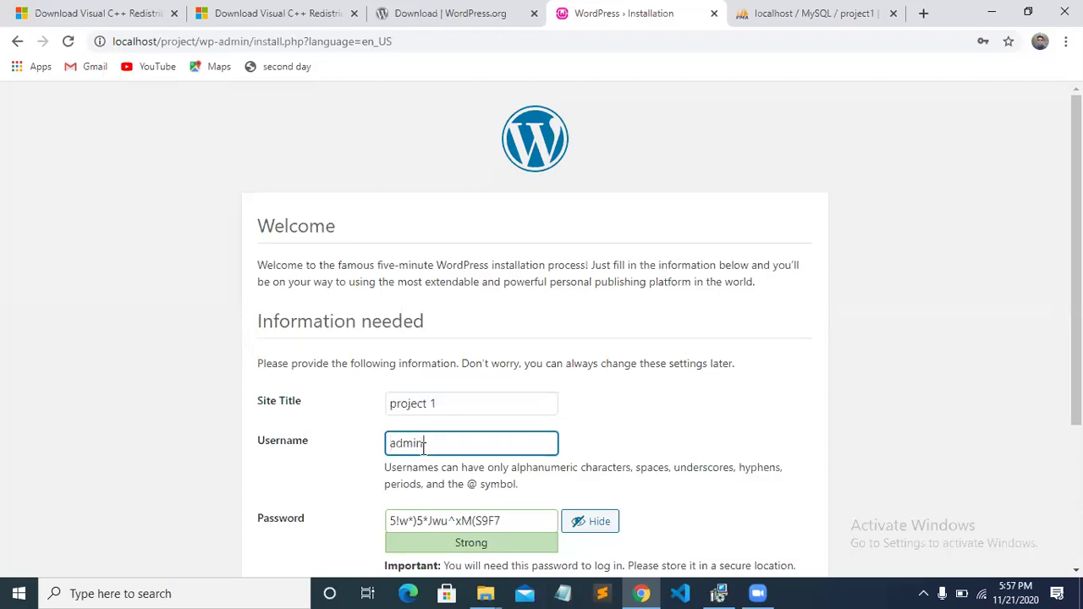
{"action": "left_click", "coordinate": [425, 518]}
{"action": "double_click", "coordinate": [430, 521]}
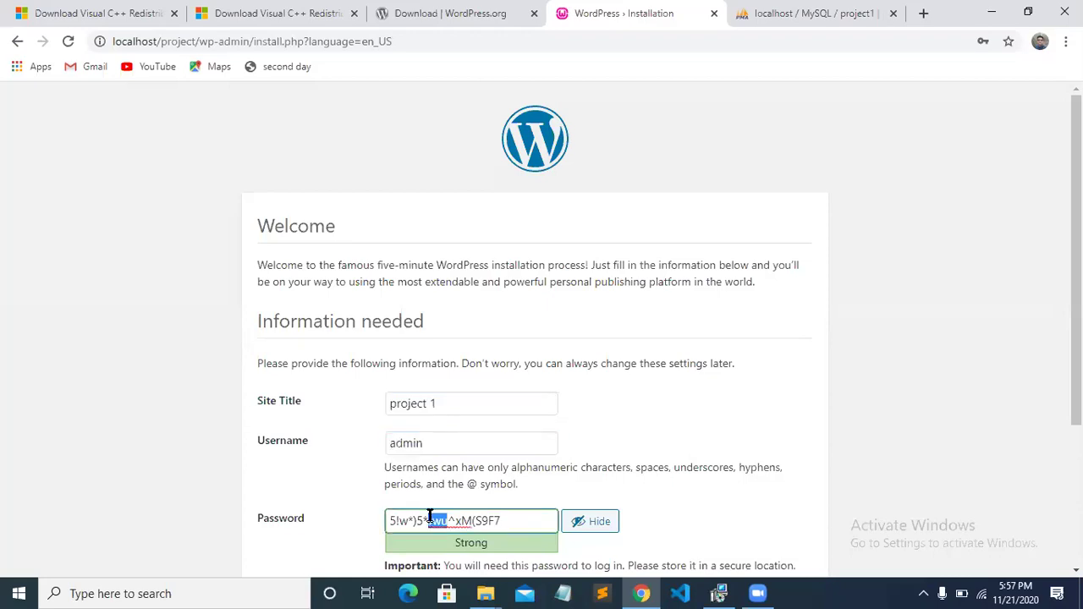
{"action": "triple_click", "coordinate": [430, 521]}
{"action": "type", "text": "admin"}
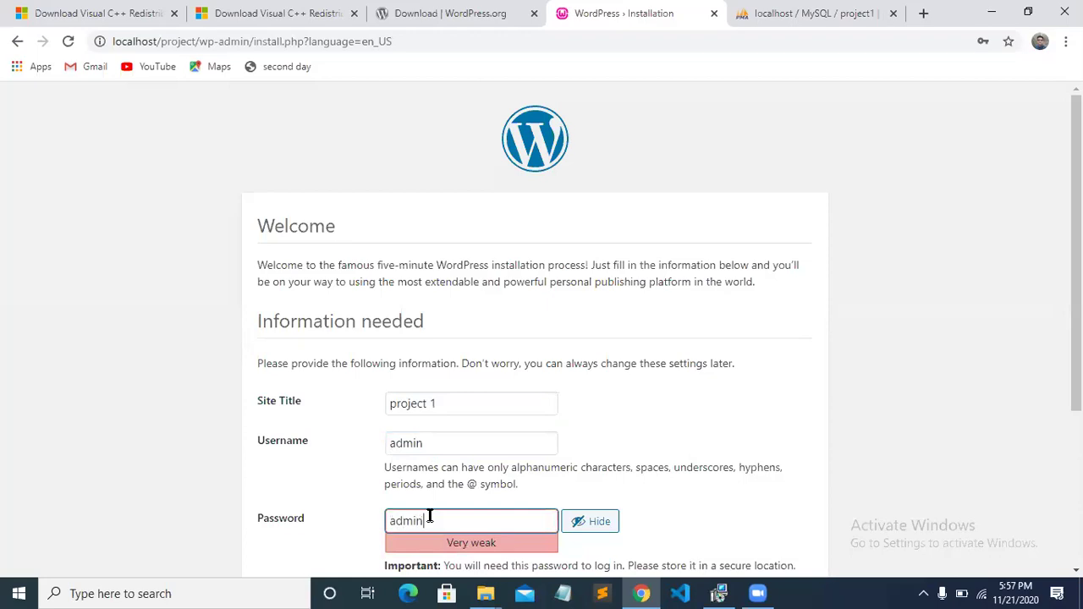
{"action": "scroll", "coordinate": [457, 512], "scroll_direction": "down", "scroll_amount": 2}
{"action": "scroll", "coordinate": [448, 498], "scroll_direction": "down", "scroll_amount": 1}
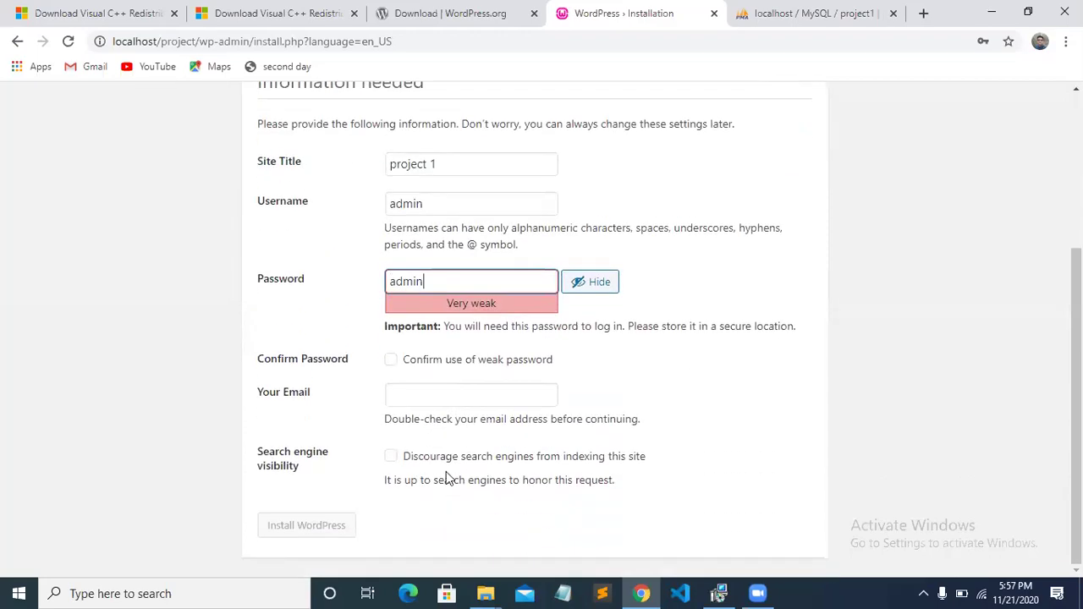
{"action": "left_click", "coordinate": [430, 201]}
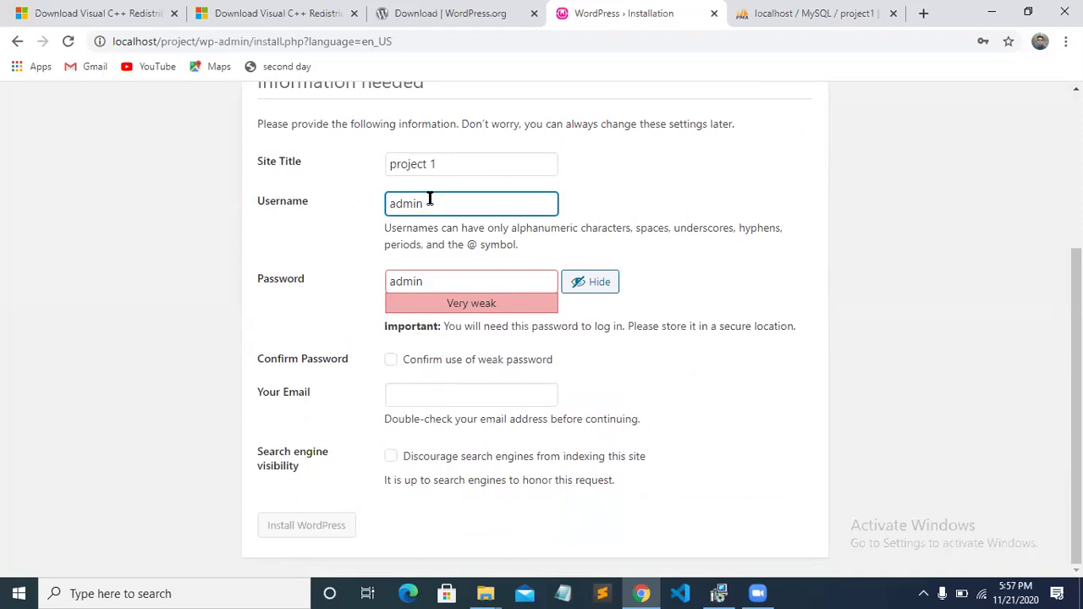
Confirm the weak password, enter an e-mail, discourage search engines, and install WordPress
{"action": "left_click", "coordinate": [396, 366]}
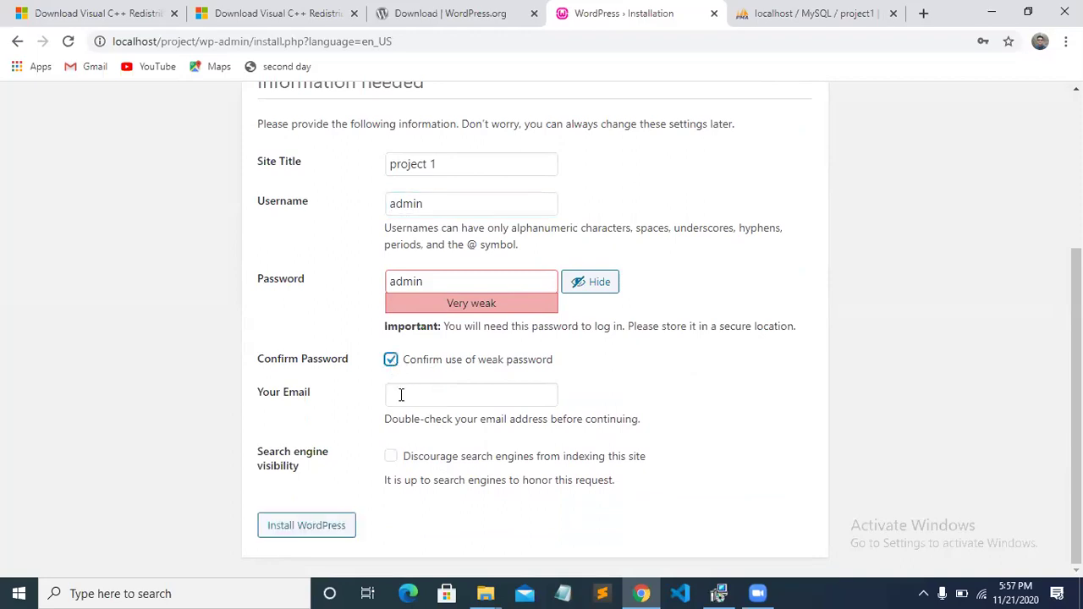
{"action": "left_click", "coordinate": [439, 396]}
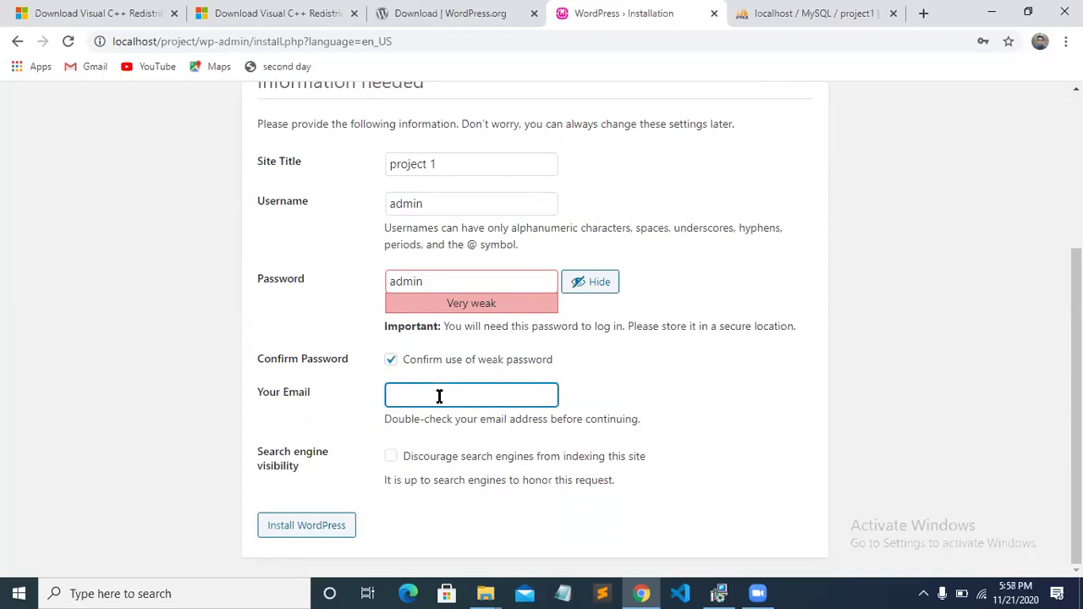
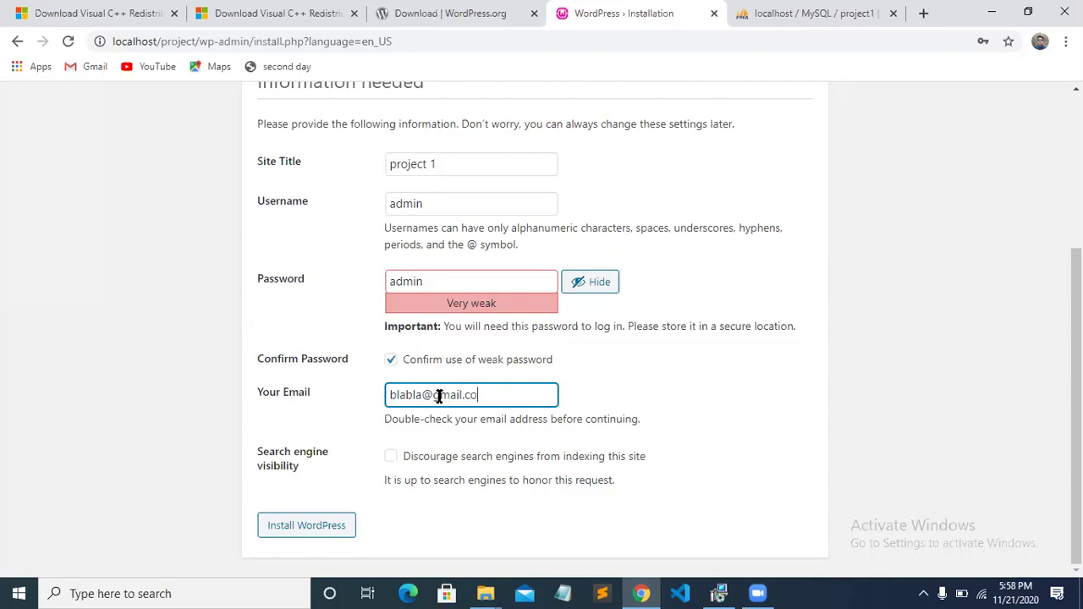
{"action": "left_click", "coordinate": [390, 458]}
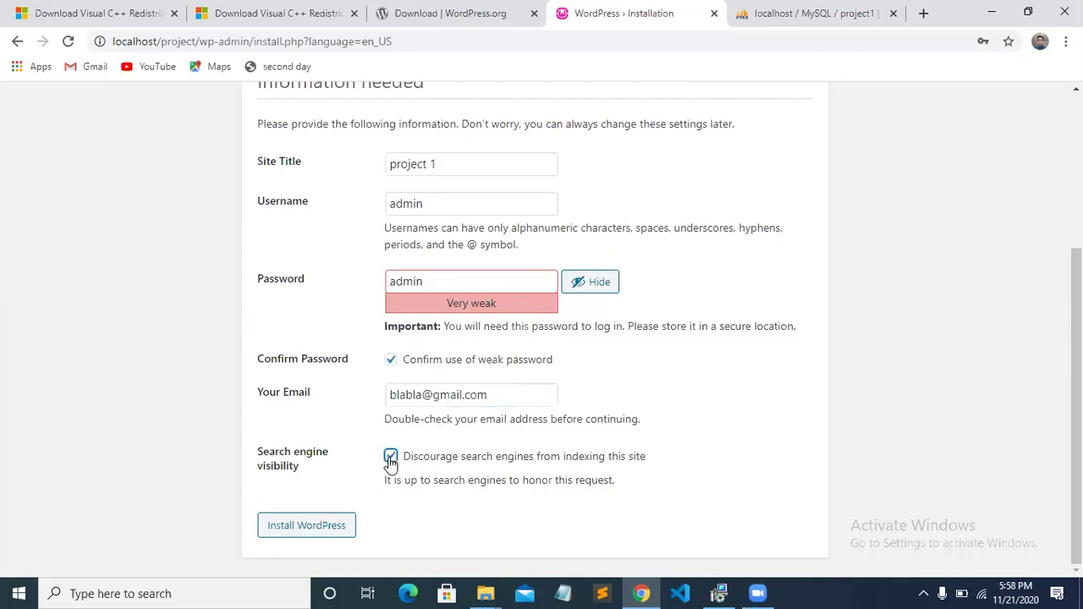
{"action": "triple_click", "coordinate": [475, 167]}
{"action": "double_click", "coordinate": [434, 207]}
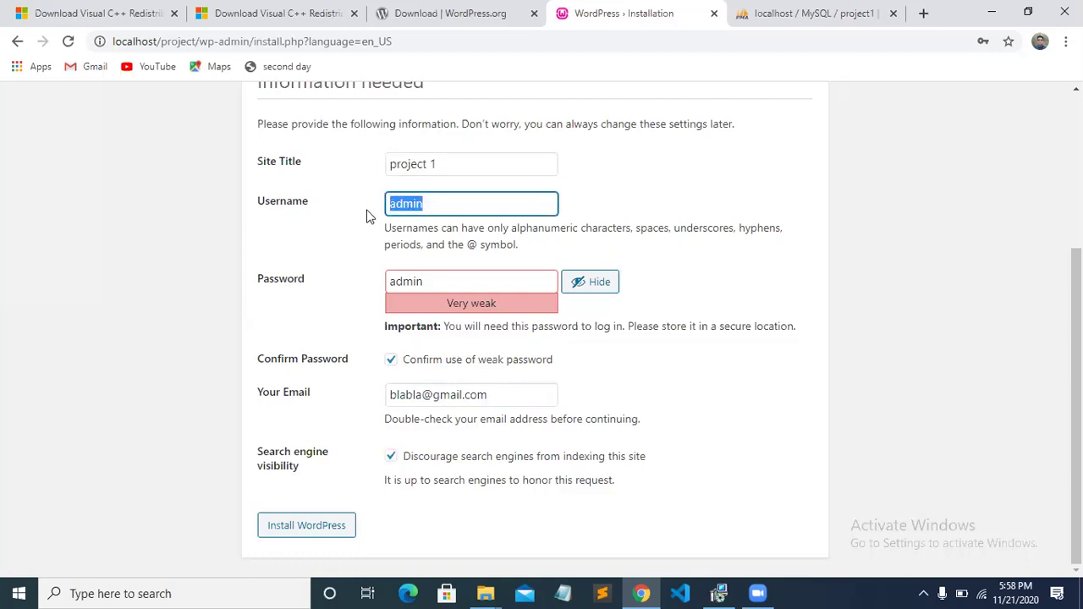
{"action": "left_click", "coordinate": [818, 17]}
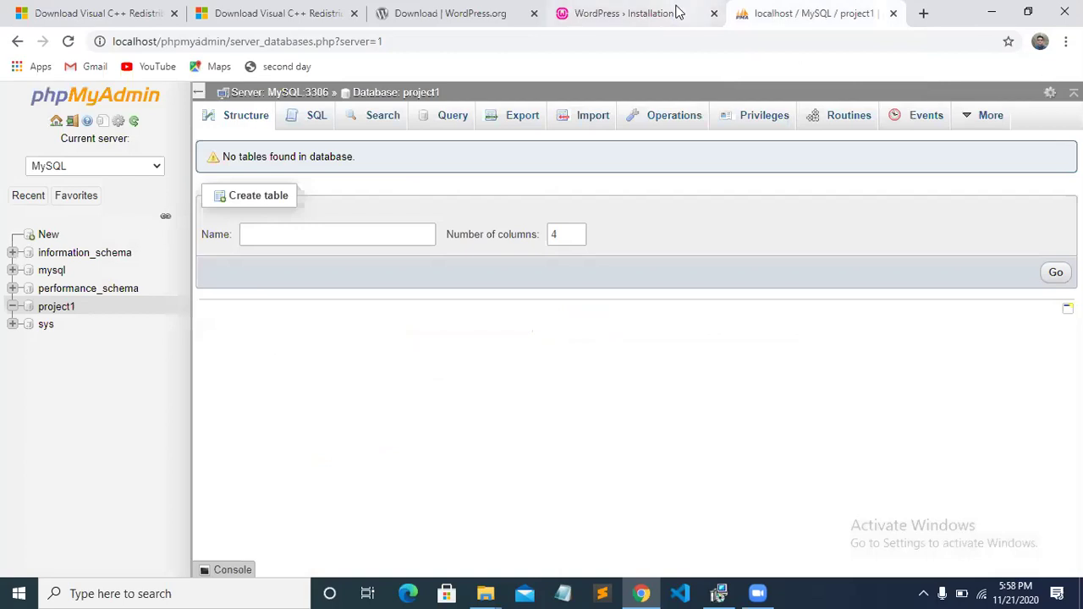
{"action": "left_click", "coordinate": [676, 14]}
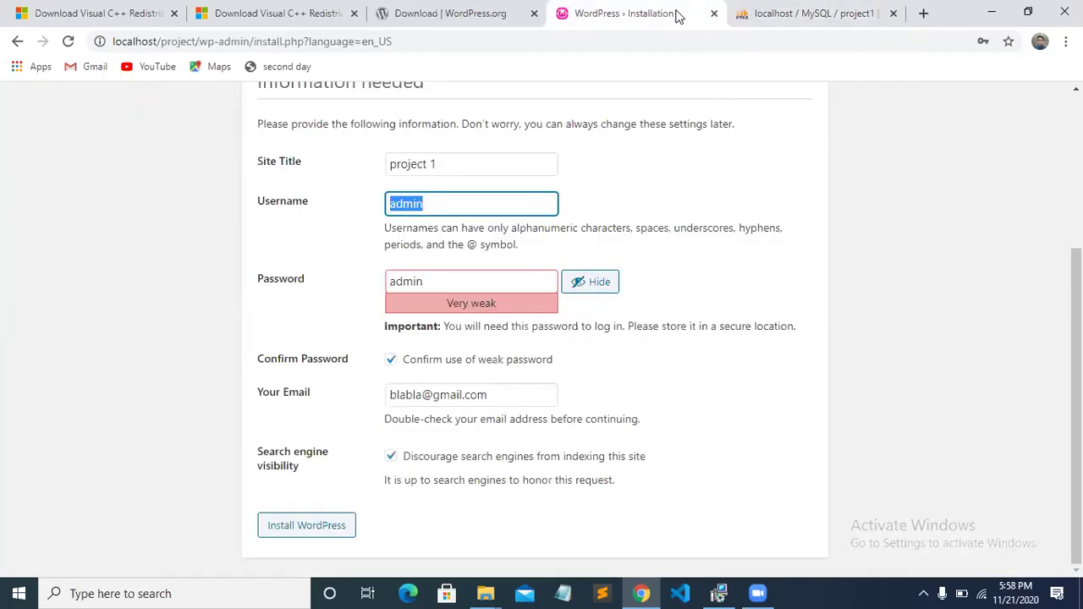
{"action": "left_click", "coordinate": [321, 526]}
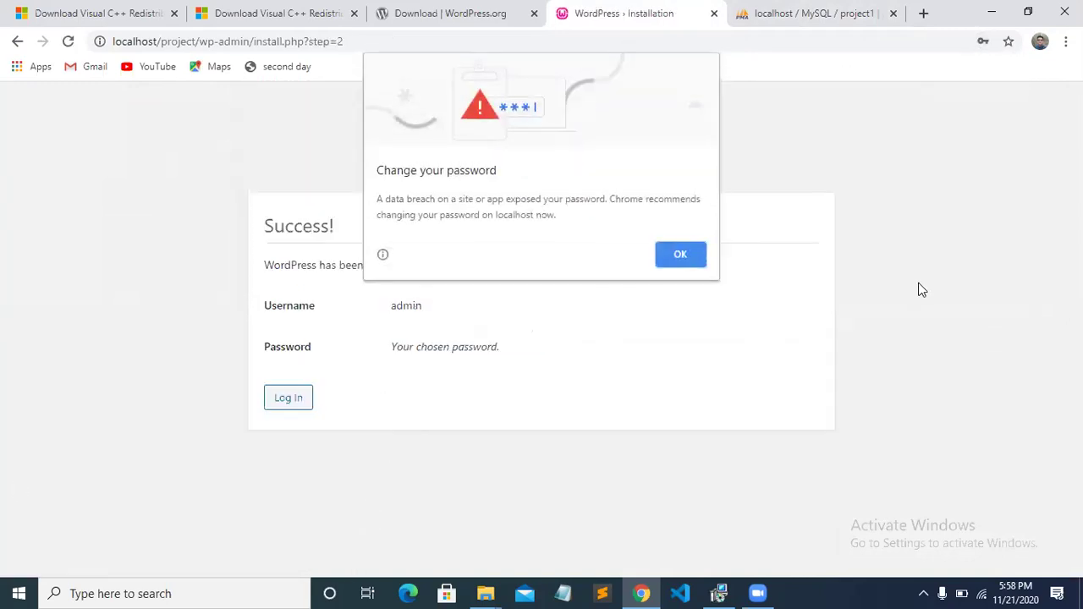
{"action": "left_click", "coordinate": [682, 256]}
{"action": "left_click", "coordinate": [290, 405]}
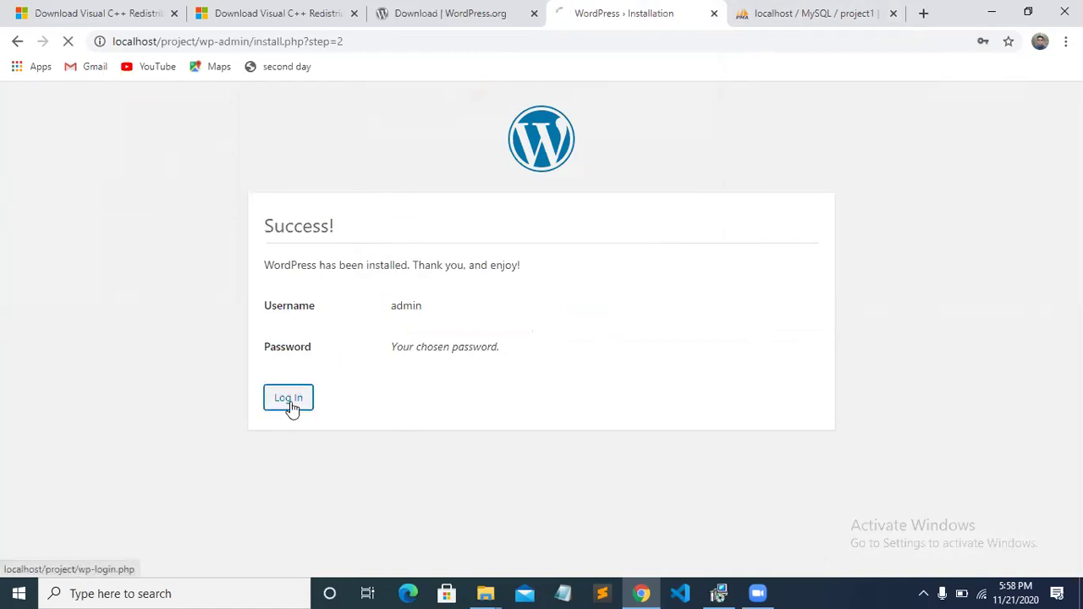
{"action": "key", "text": "Tab"}
{"action": "left_click", "coordinate": [473, 411]}
{"action": "left_click", "coordinate": [634, 419]}
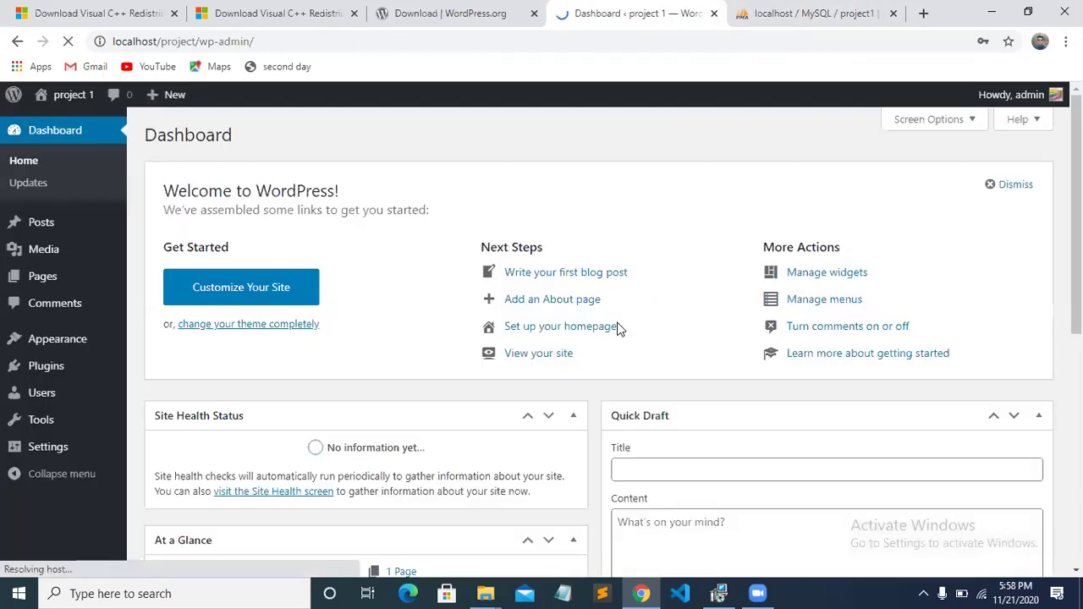
{"action": "mouse_move", "coordinate": [77, 98]}
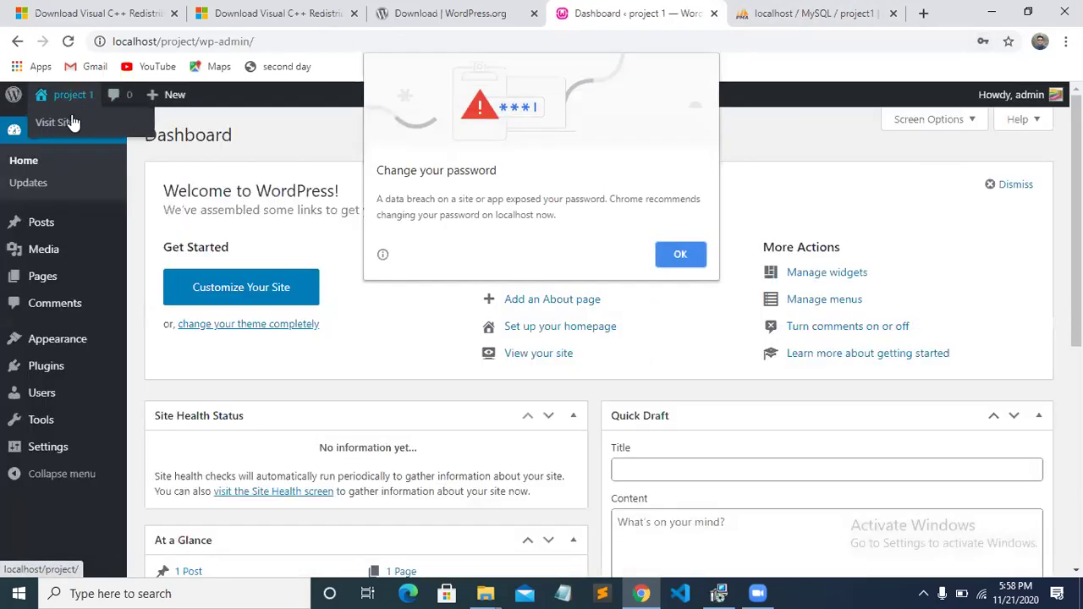
{"action": "left_click", "coordinate": [681, 255]}
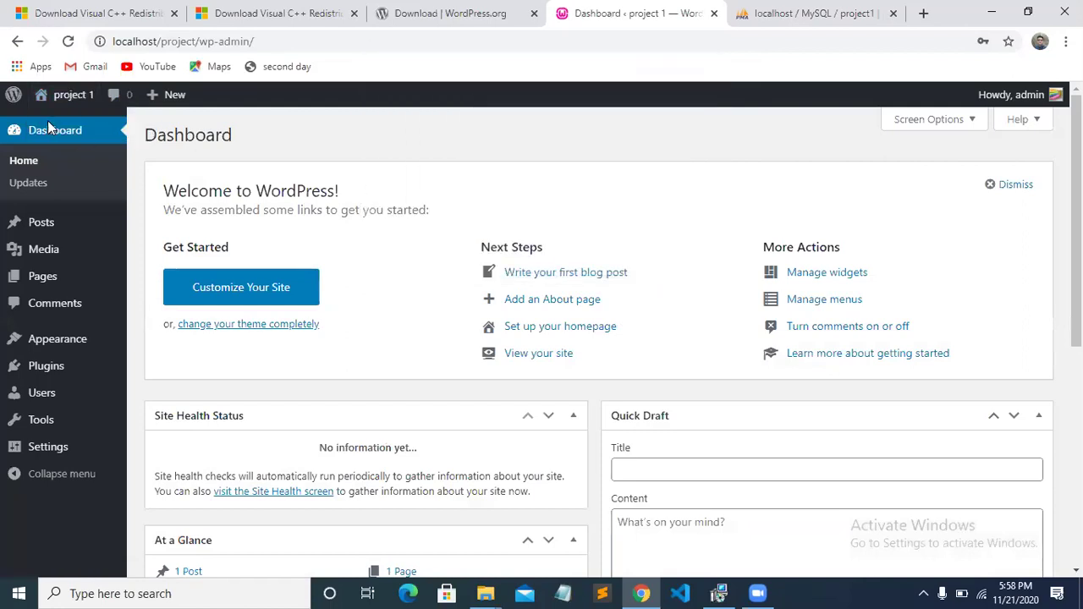
Open the dashboard in a second tab, view the front end's Hello world! post, then return to phpMyAdmin
{"action": "middle_click", "coordinate": [66, 135]}
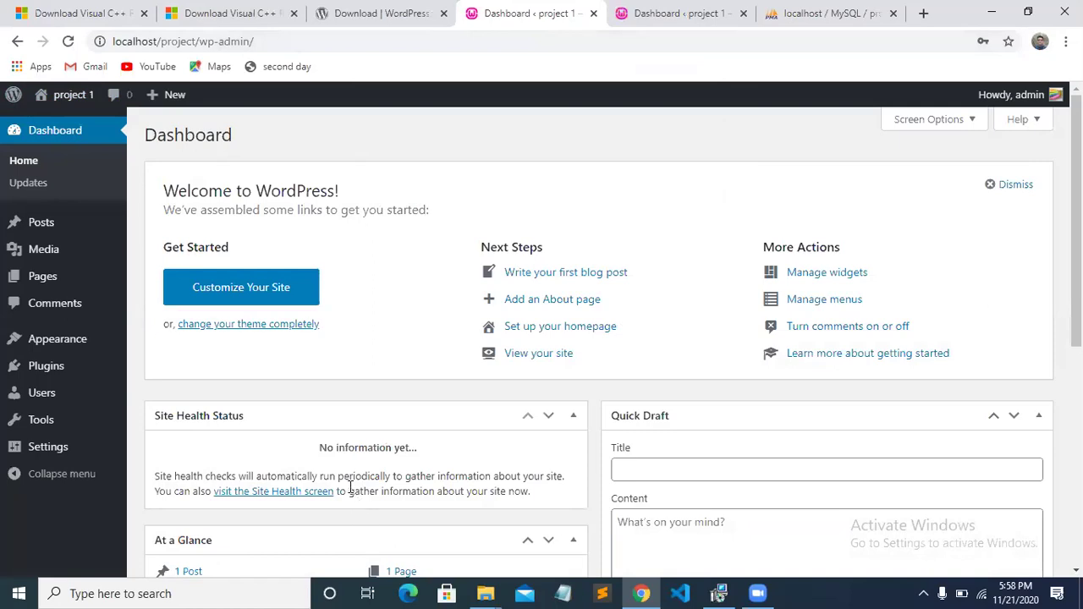
{"action": "left_click", "coordinate": [730, 10]}
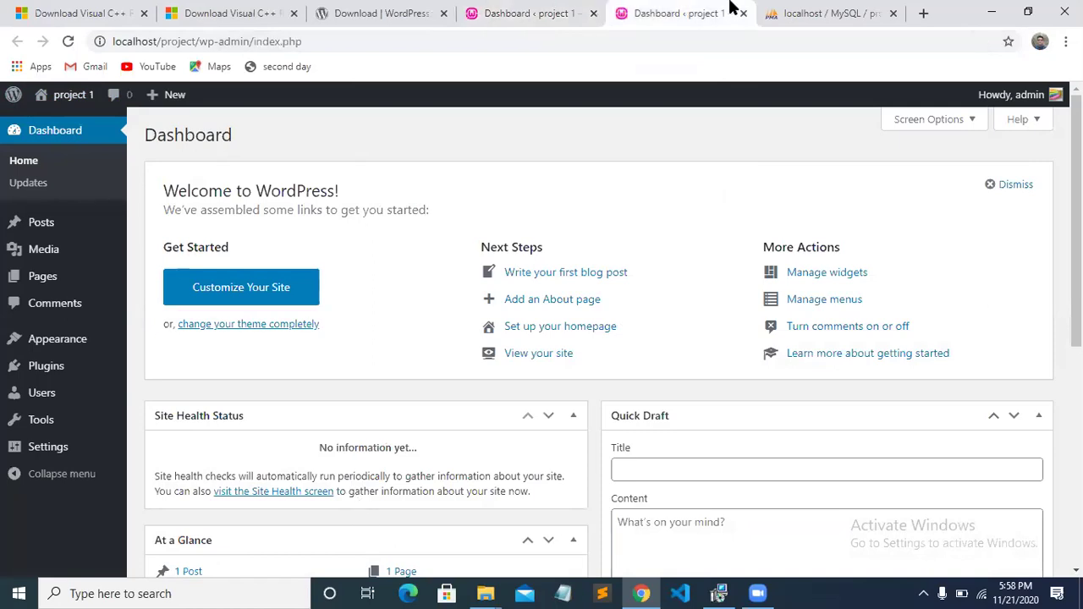
{"action": "mouse_move", "coordinate": [67, 95]}
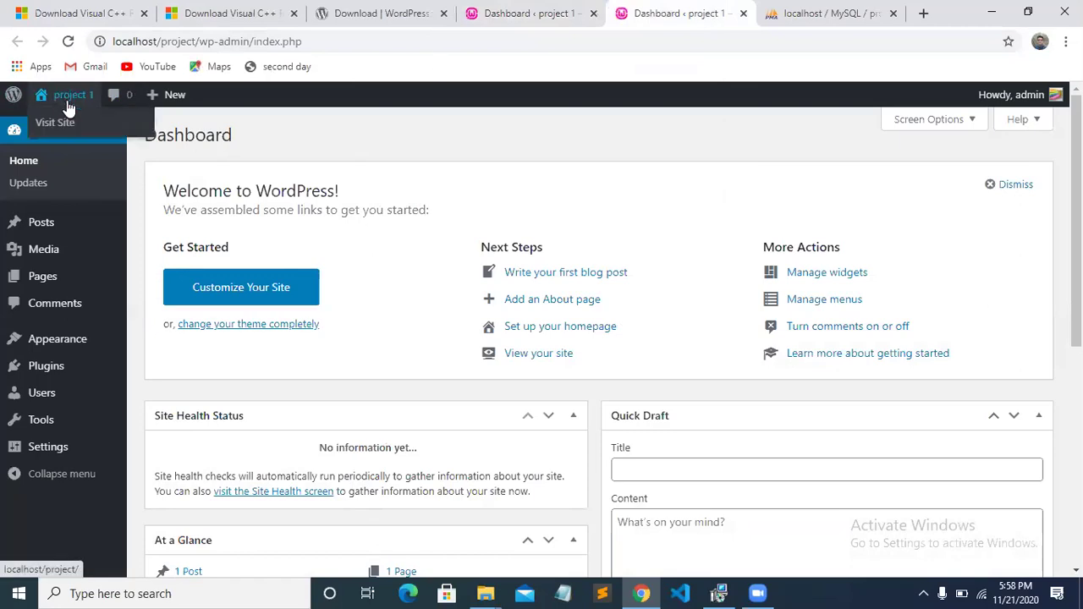
{"action": "left_click", "coordinate": [56, 124]}
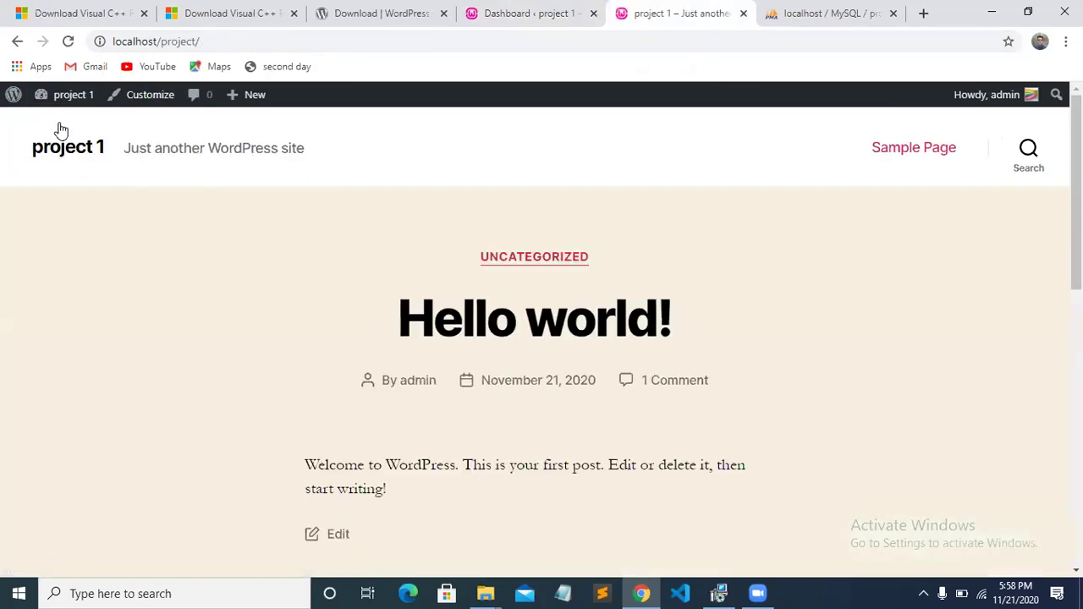
{"action": "scroll", "coordinate": [545, 322], "scroll_direction": "down", "scroll_amount": 8}
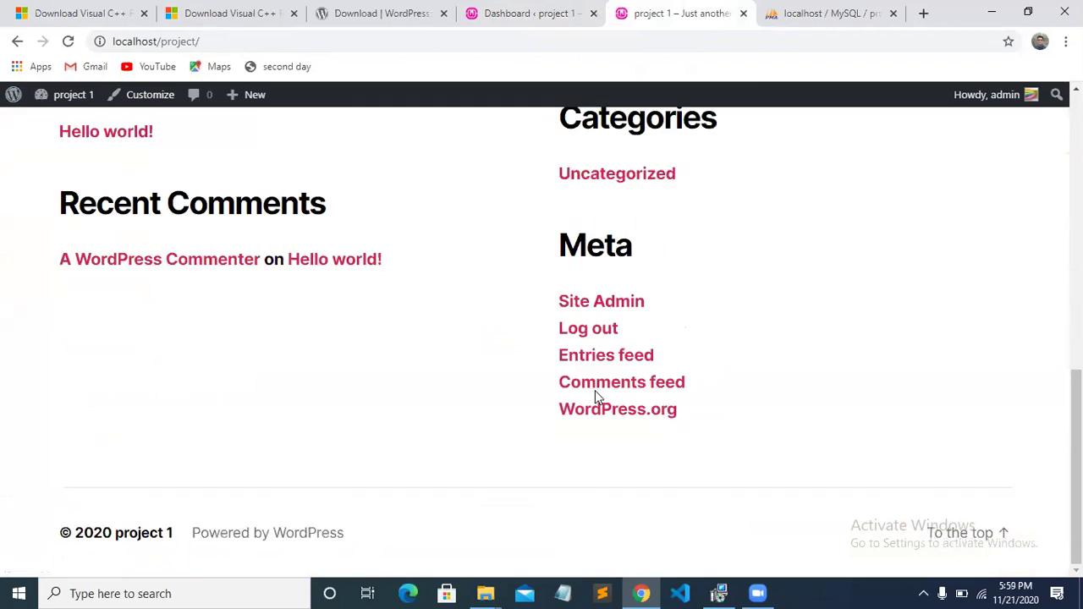
{"action": "scroll", "coordinate": [597, 398], "scroll_direction": "up", "scroll_amount": 6}
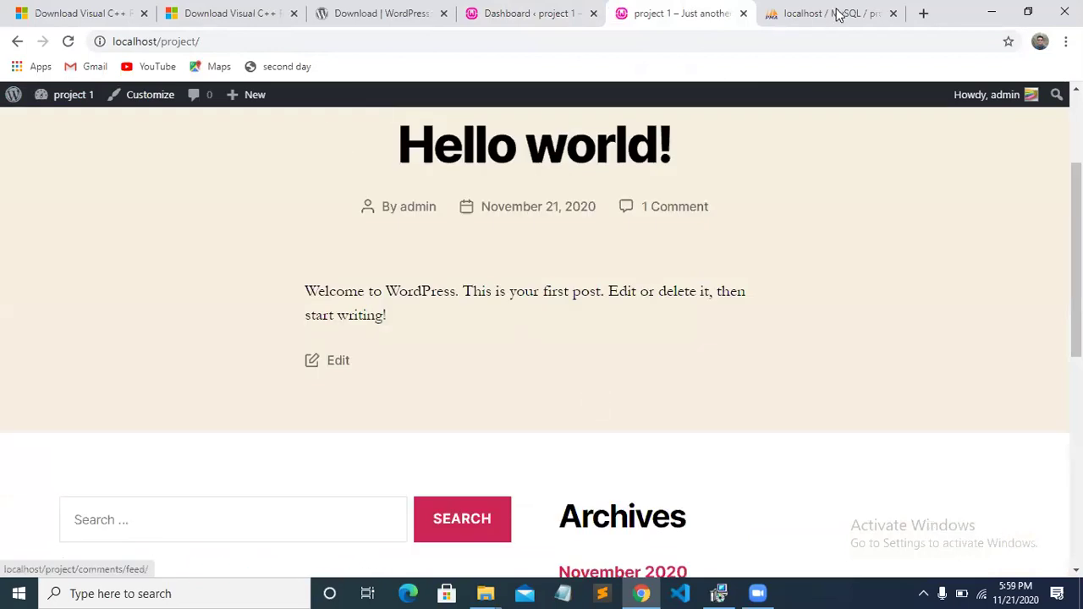
{"action": "left_click", "coordinate": [838, 14]}
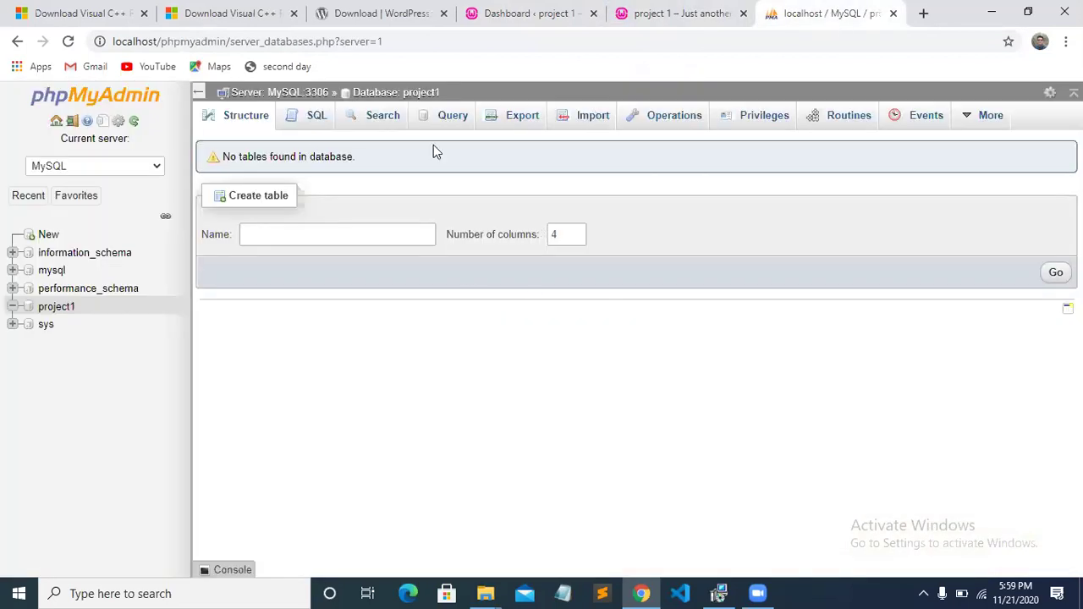
{"action": "left_click", "coordinate": [70, 42]}
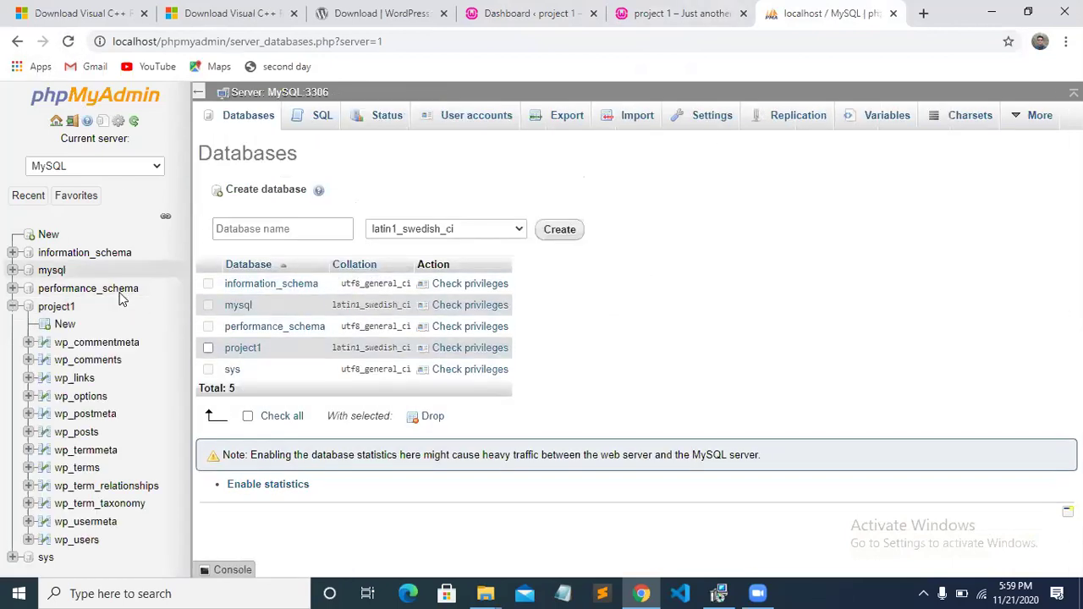
{"action": "left_click", "coordinate": [11, 306]}
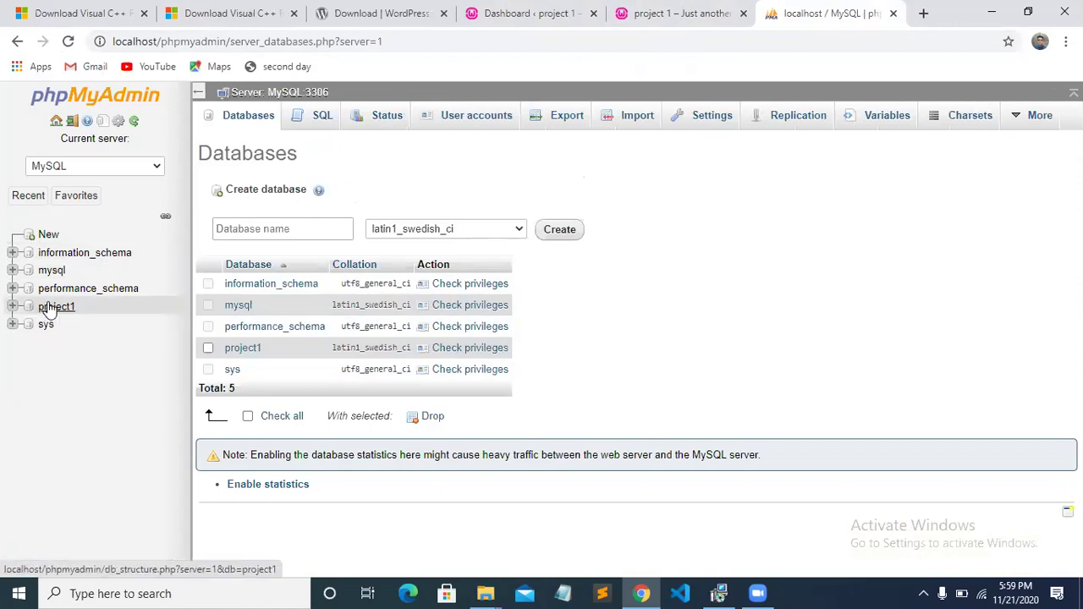
{"action": "left_click", "coordinate": [49, 309]}
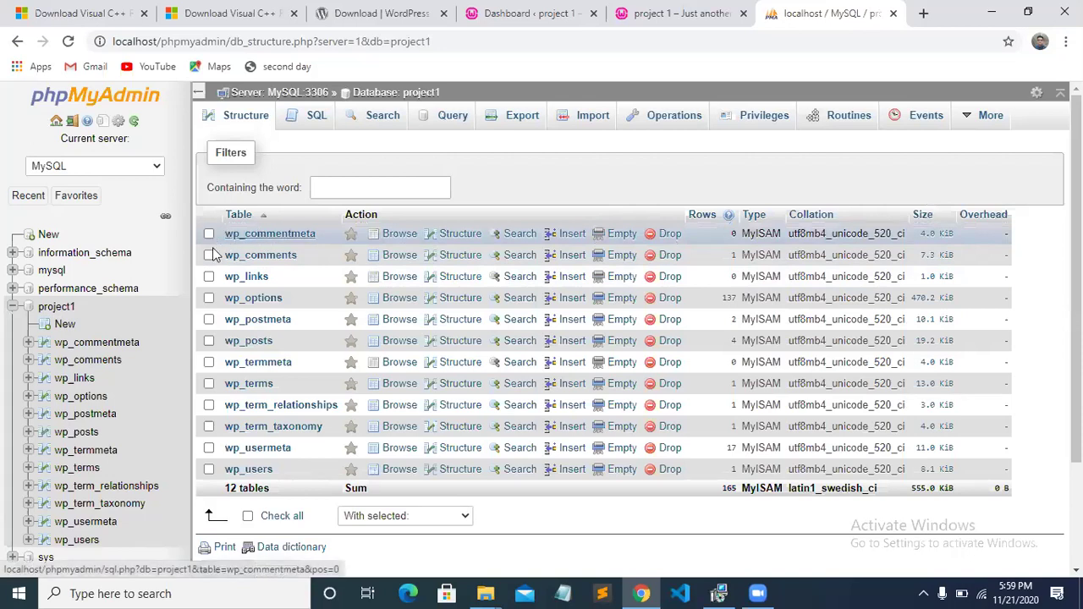
{"action": "left_click", "coordinate": [688, 10]}
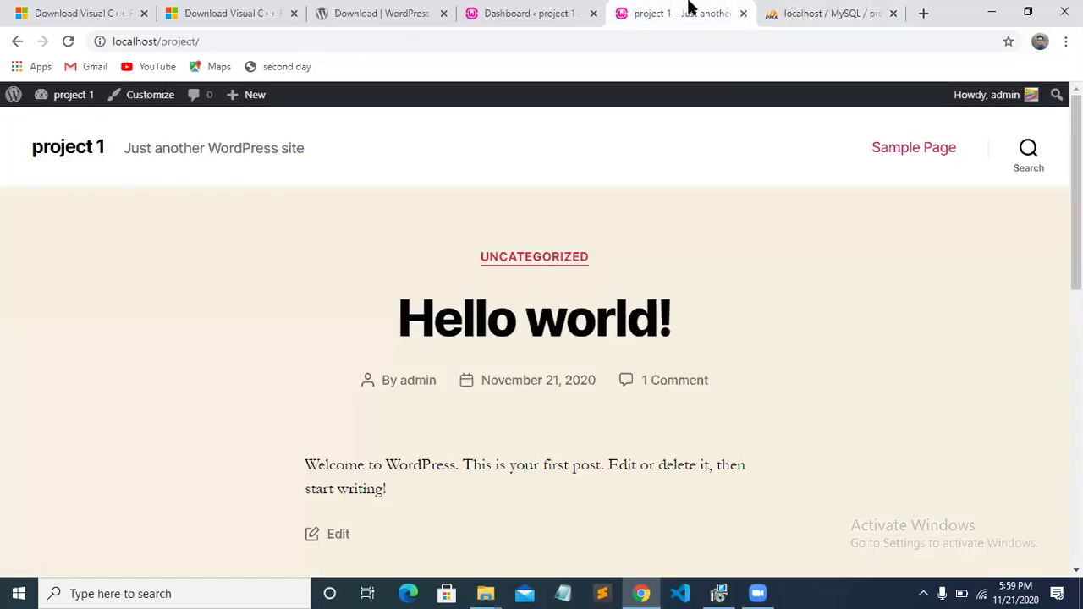
Go from the front end to Dashboard > Posts and open Hello world! for editing
{"action": "left_click", "coordinate": [804, 7]}
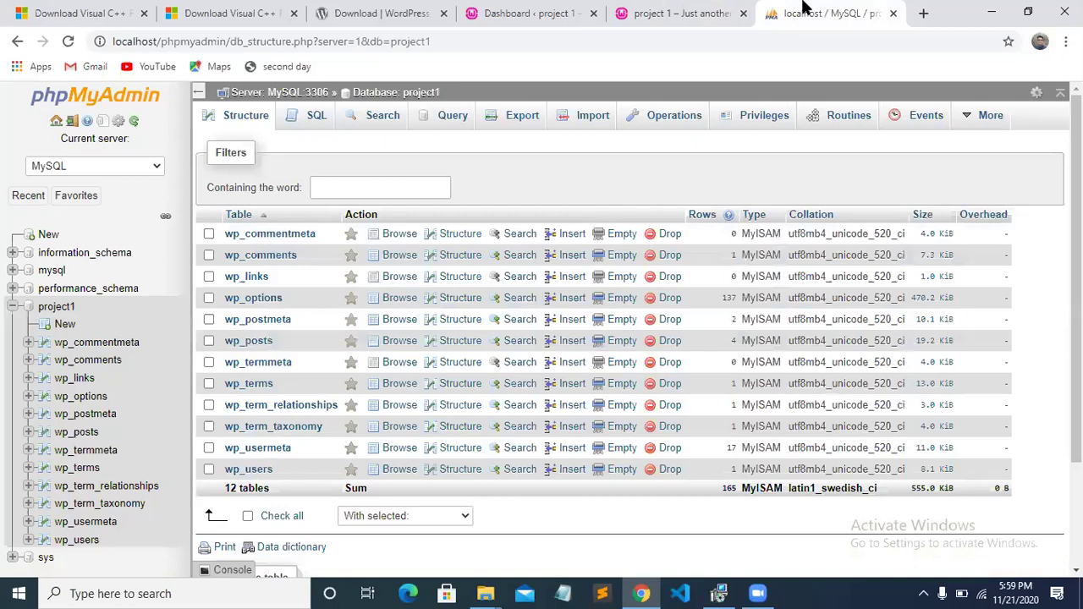
{"action": "left_click", "coordinate": [710, 10]}
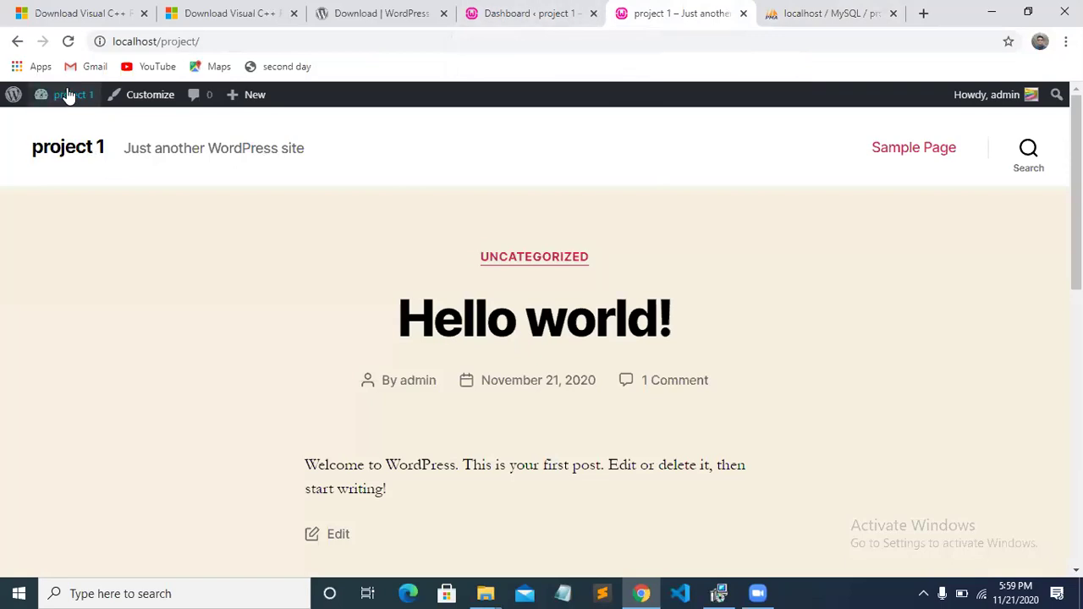
{"action": "mouse_move", "coordinate": [65, 96]}
{"action": "left_click", "coordinate": [61, 125]}
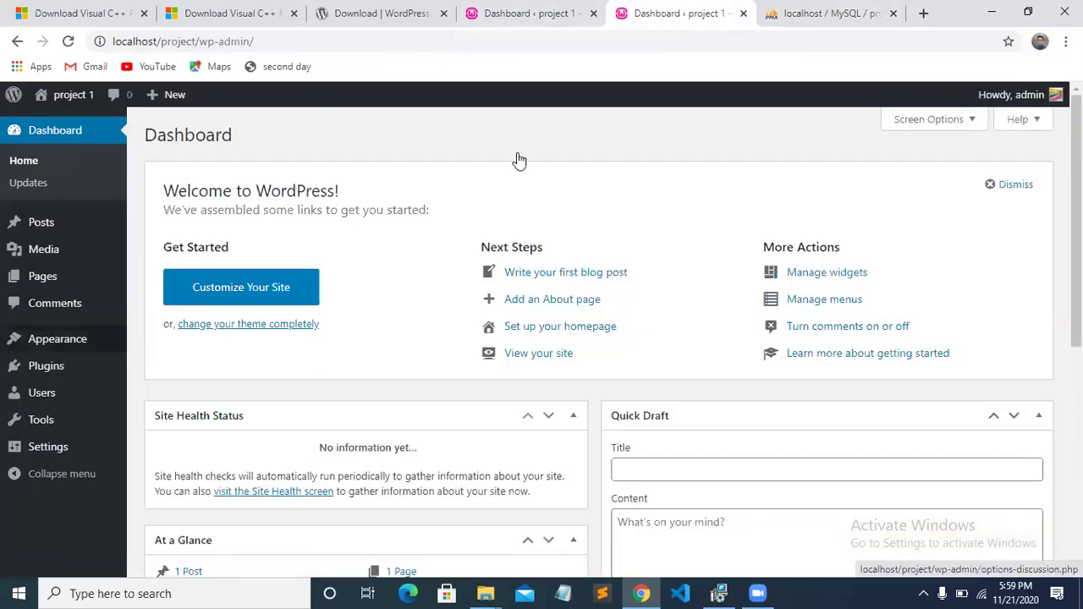
{"action": "left_click", "coordinate": [44, 229]}
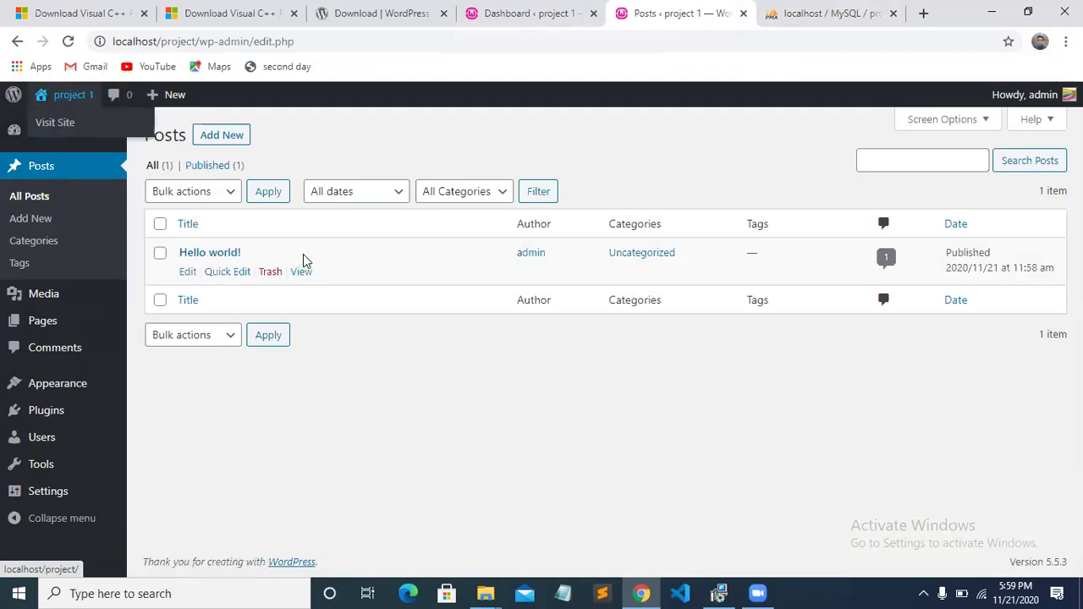
{"action": "left_click", "coordinate": [218, 256]}
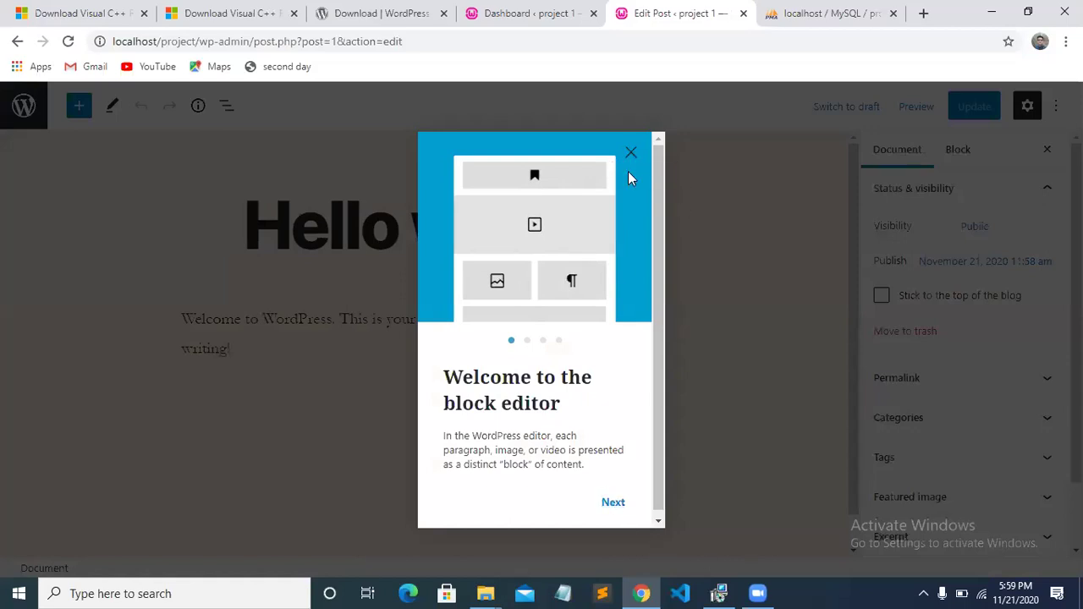
Close the welcome guide, change the title to 'Hello bd' and update the post
{"action": "left_click", "coordinate": [630, 153]}
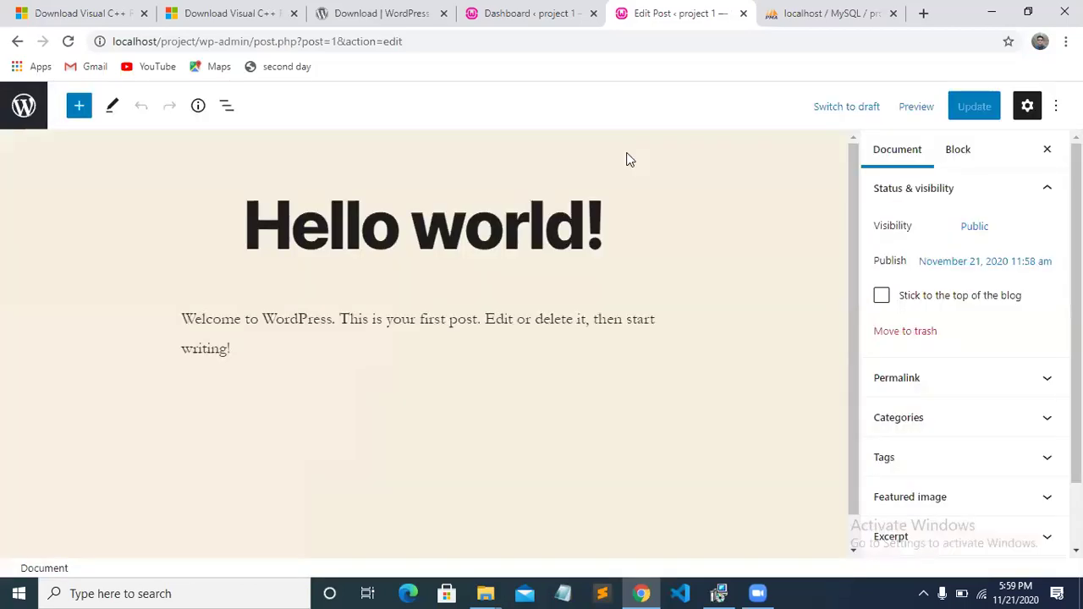
{"action": "left_click", "coordinate": [601, 231]}
{"action": "key", "text": "BackSpace"}
{"action": "key", "text": "BackSpace"}
{"action": "key", "text": "BackSpace"}
{"action": "key", "text": "BackSpace"}
{"action": "key", "text": "BackSpace"}
{"action": "key", "text": "BackSpace"}
{"action": "key", "text": "BackSpace"}
{"action": "key", "text": "BackSpace"}
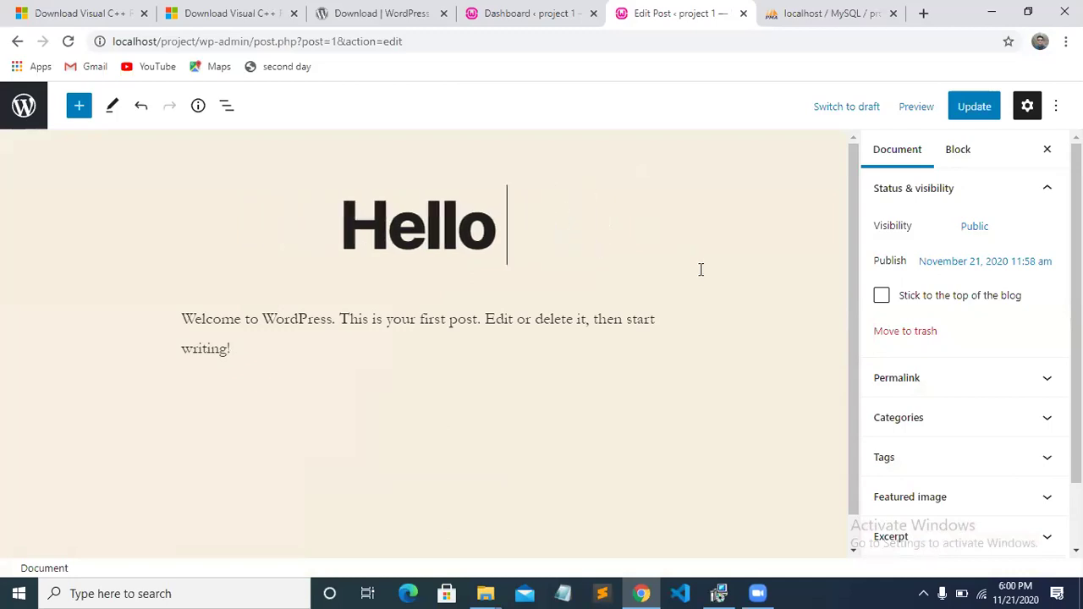
{"action": "type", "text": "o bd"}
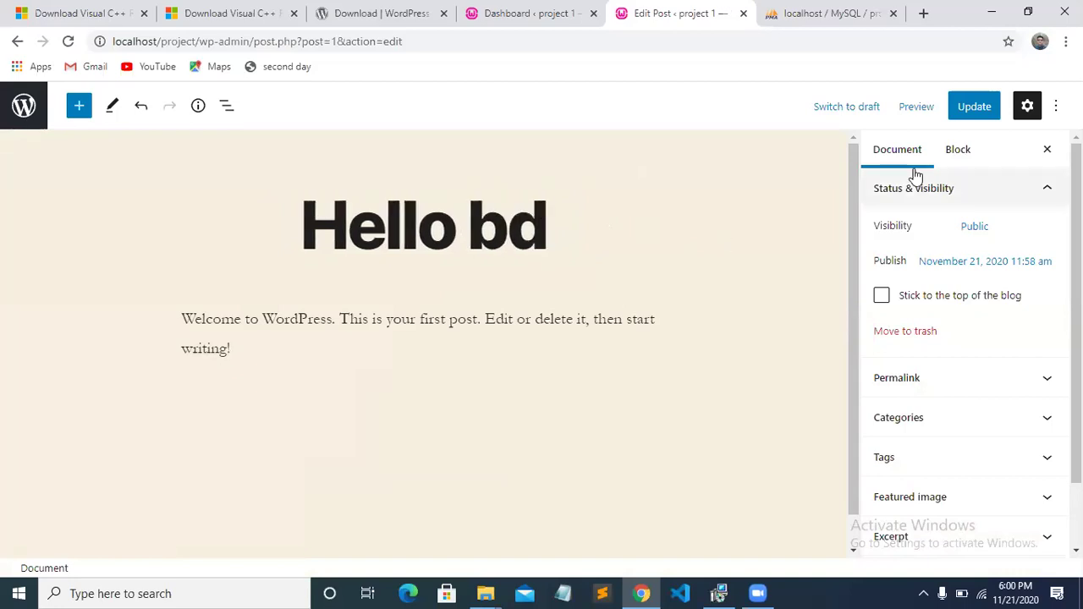
{"action": "left_click", "coordinate": [976, 106]}
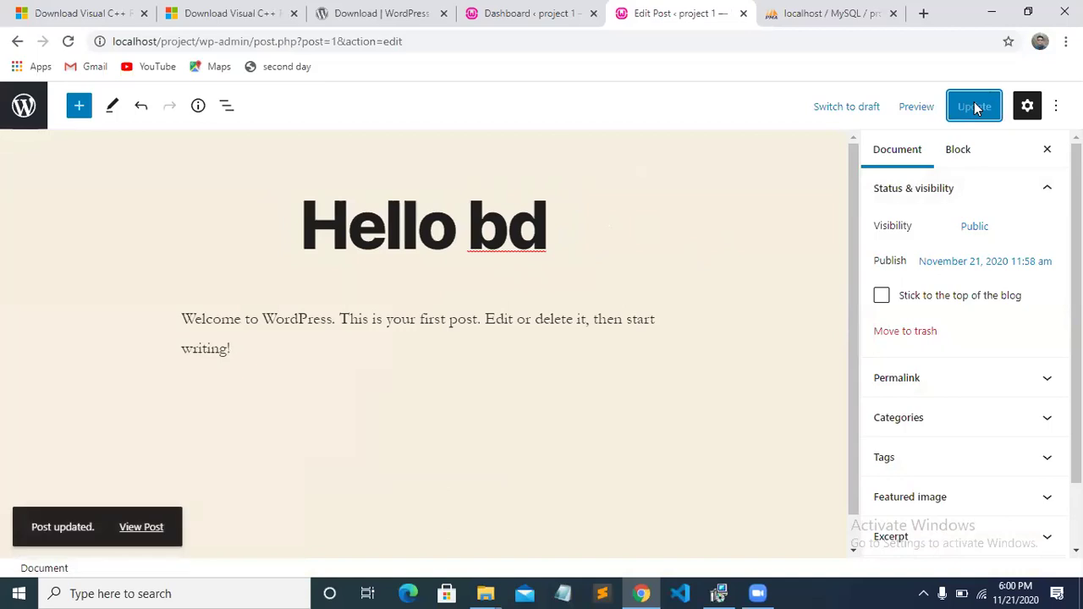
Check the Preview options, then go to the admin dashboard tab
{"action": "left_click", "coordinate": [916, 107]}
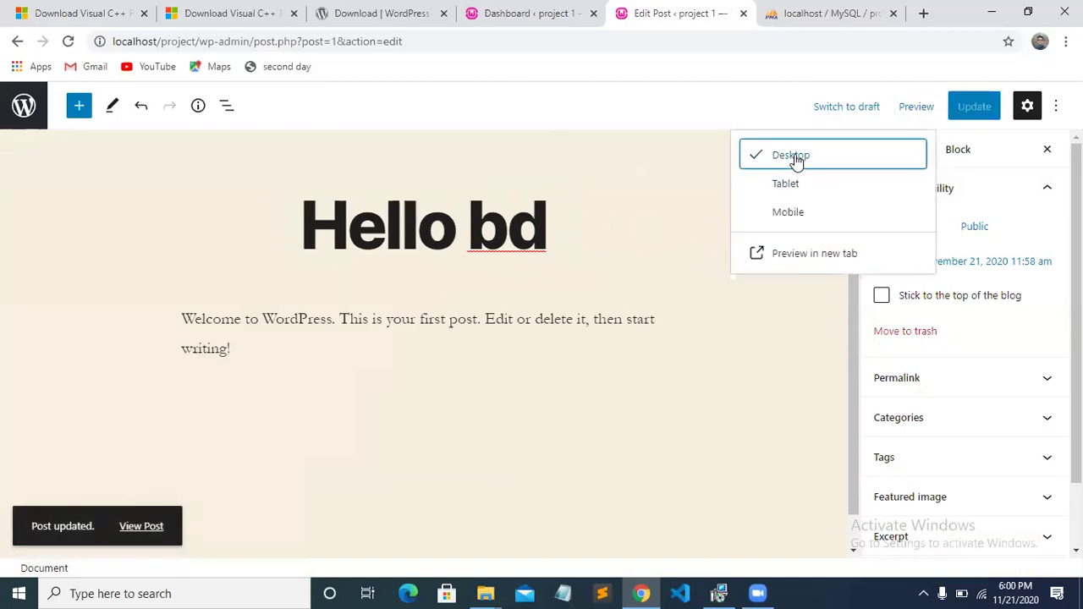
{"action": "left_click", "coordinate": [327, 104]}
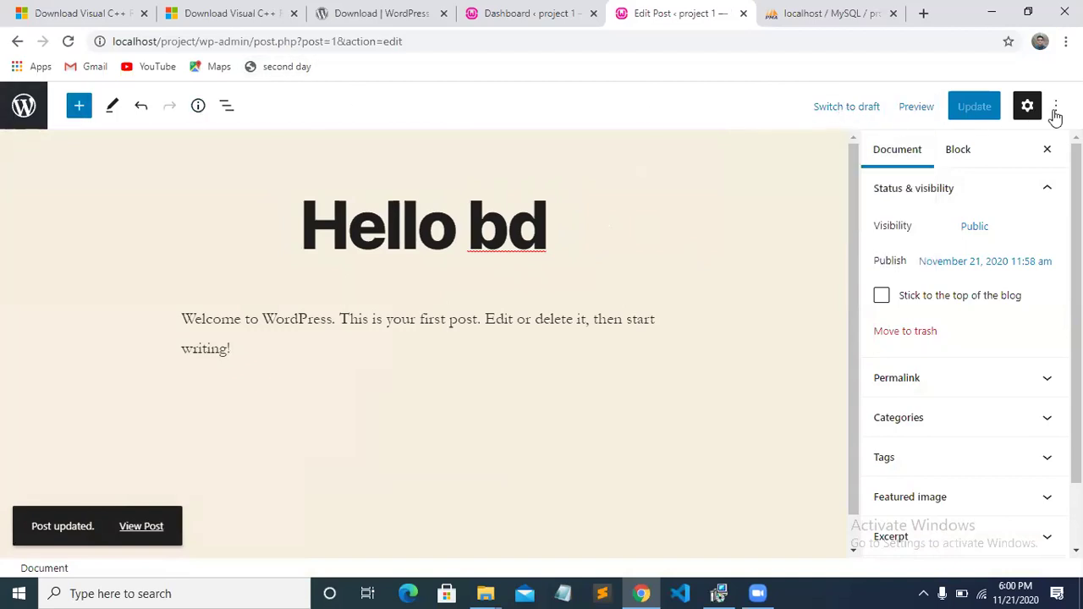
{"action": "left_click", "coordinate": [556, 27]}
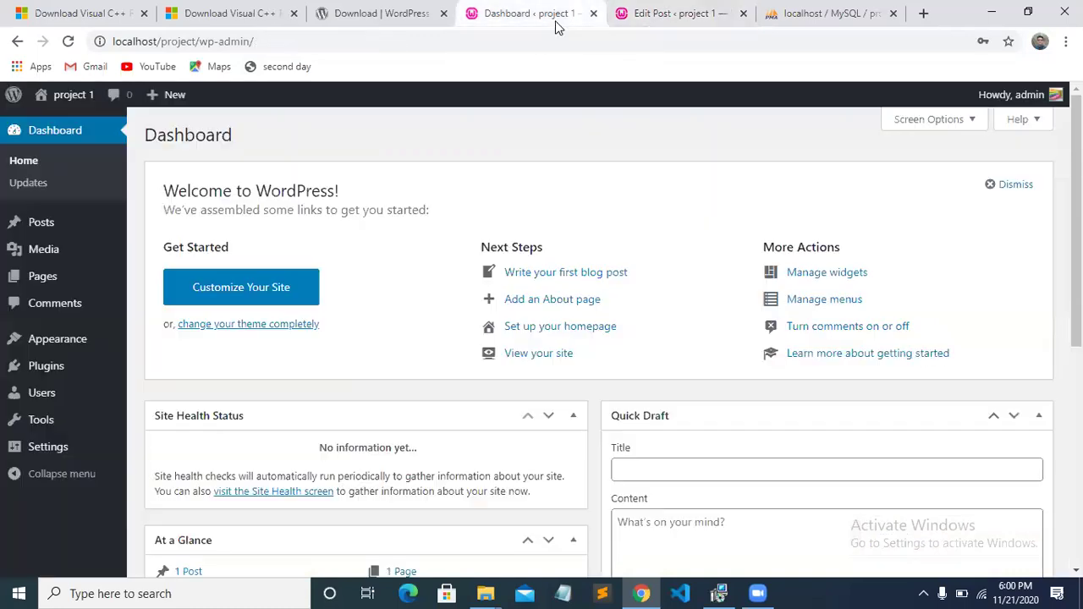
View the live site's Hello bd post, then keep only the Edit Post tab open
{"action": "middle_click", "coordinate": [59, 123]}
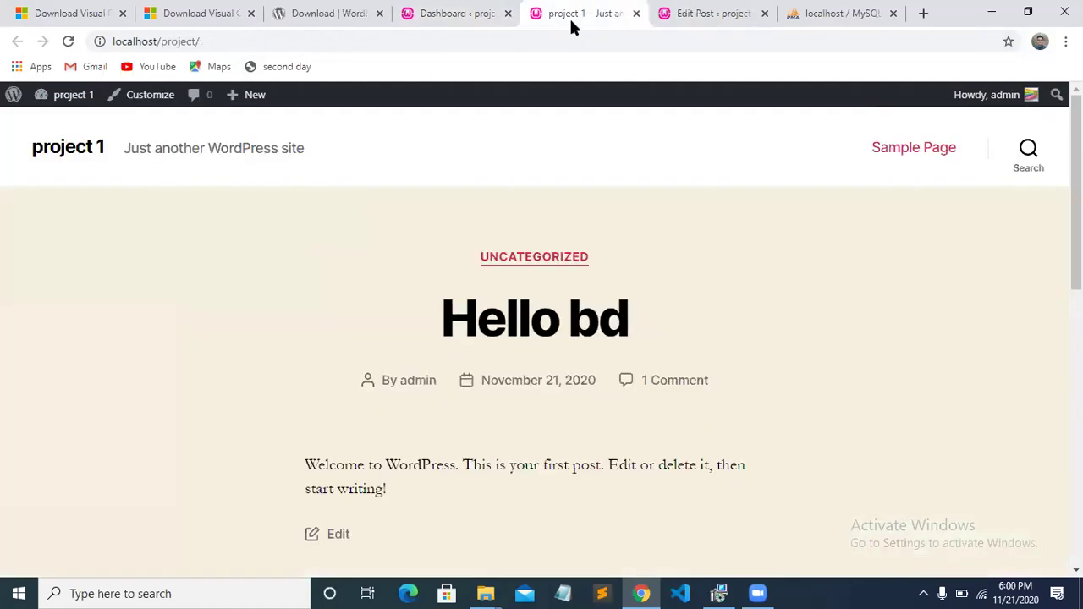
{"action": "left_click_drag", "start_coordinate": [634, 320], "coordinate": [389, 348]}
{"action": "left_click", "coordinate": [389, 348]}
{"action": "key", "text": "ctrl+Tab"}
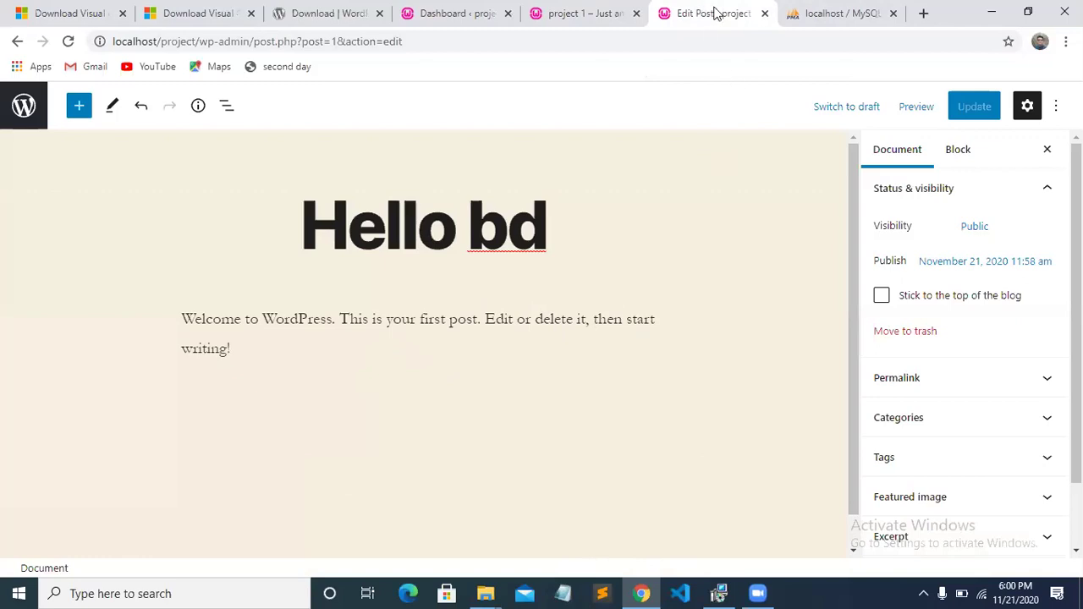
{"action": "key", "text": "alt+Tab"}
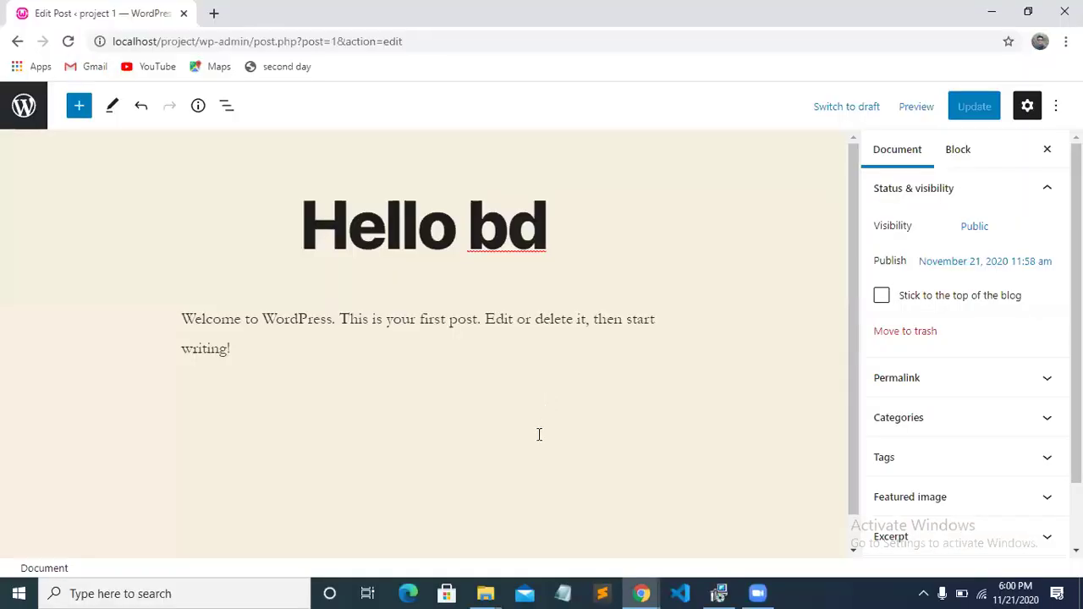
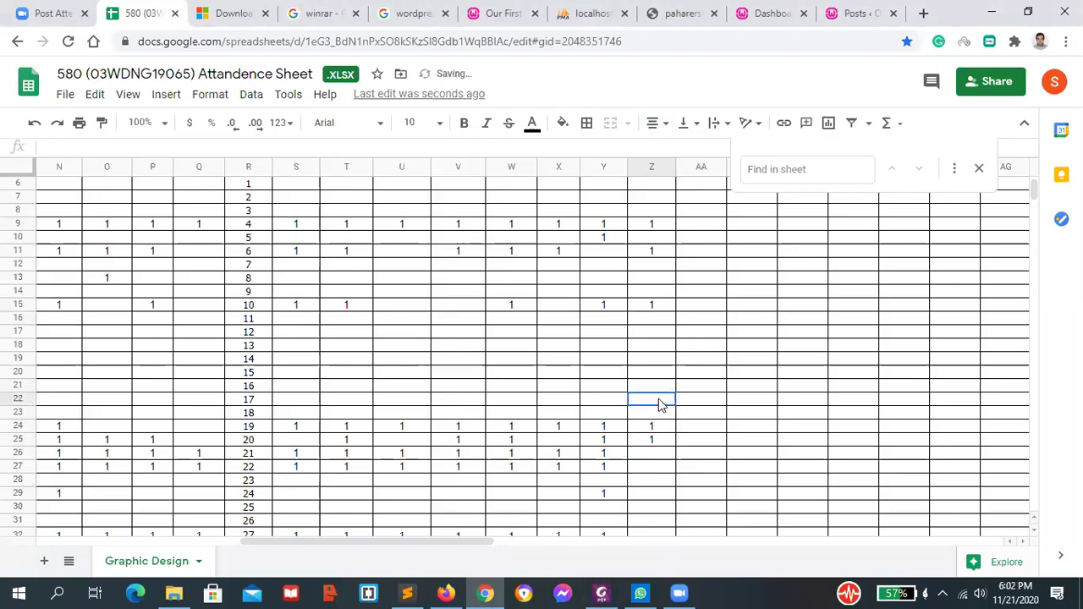
Enter 1 in Z26 and Z27 to mark those students present
{"action": "left_click", "coordinate": [665, 346]}
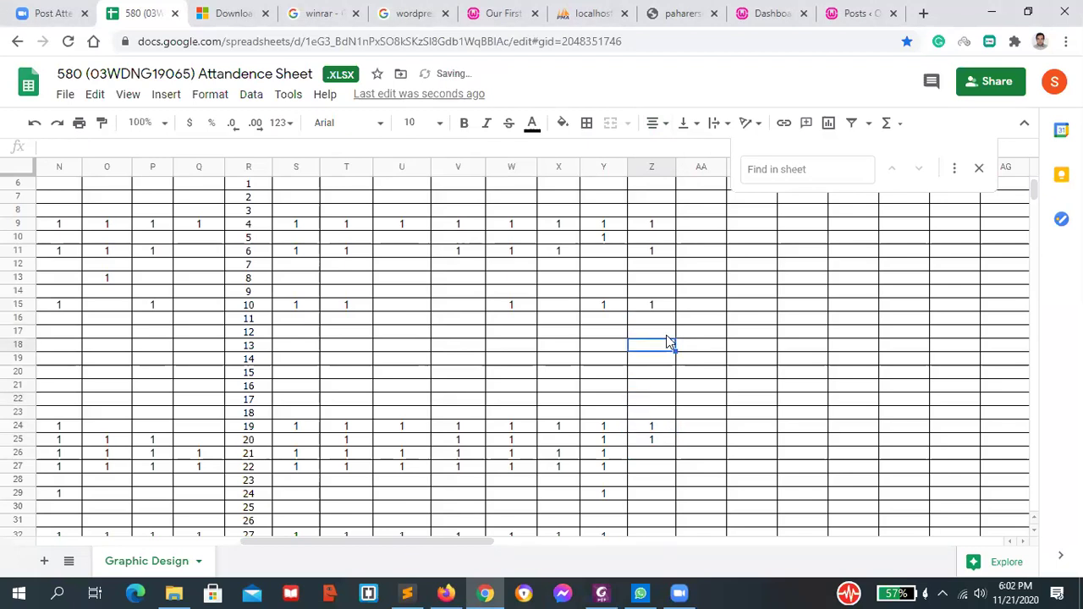
{"action": "left_click", "coordinate": [656, 454]}
{"action": "scroll", "coordinate": [690, 487], "scroll_direction": "down", "scroll_amount": 3}
{"action": "scroll", "coordinate": [690, 489], "scroll_direction": "up", "scroll_amount": 1}
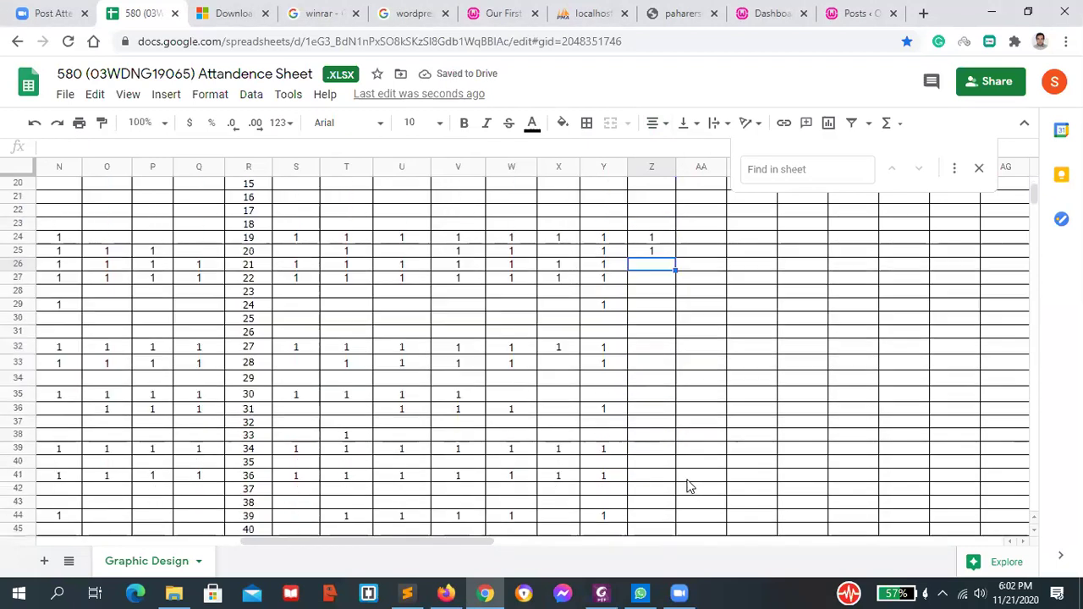
{"action": "scroll", "coordinate": [656, 349], "scroll_direction": "up", "scroll_amount": 1}
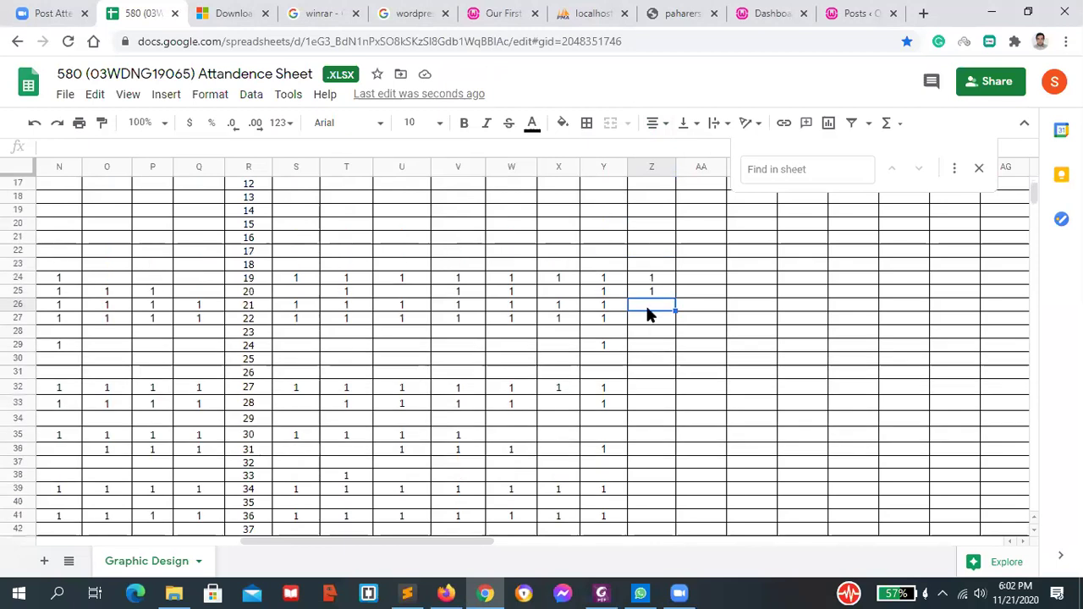
{"action": "type", "text": "1"}
{"action": "key", "text": "Return"}
{"action": "type", "text": "1"}
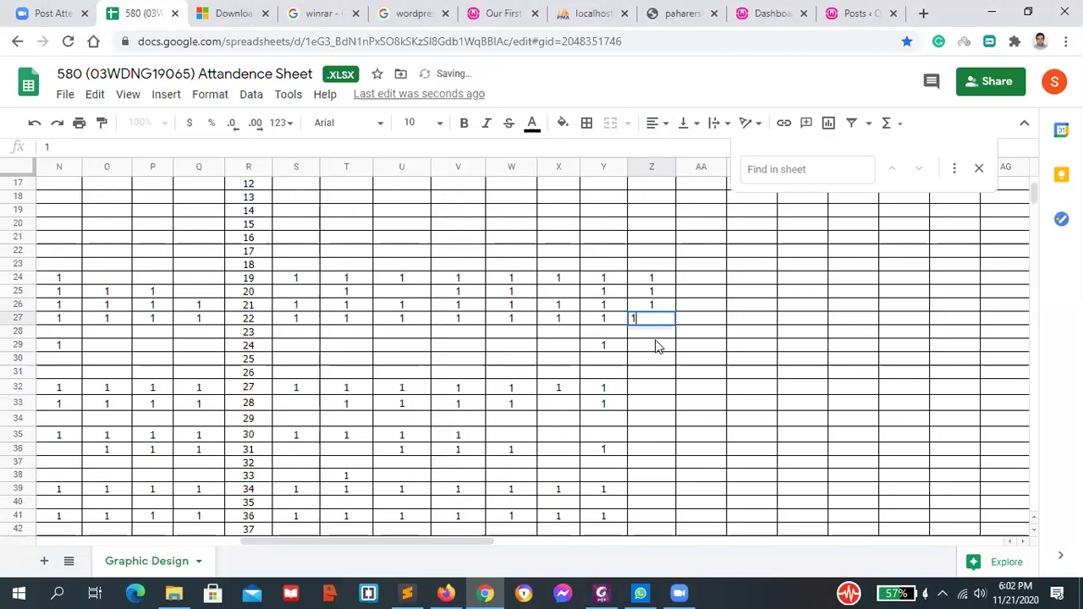
Centre-align the attendance cells Z26 through Z32
{"action": "left_click_drag", "start_coordinate": [647, 305], "coordinate": [652, 380]}
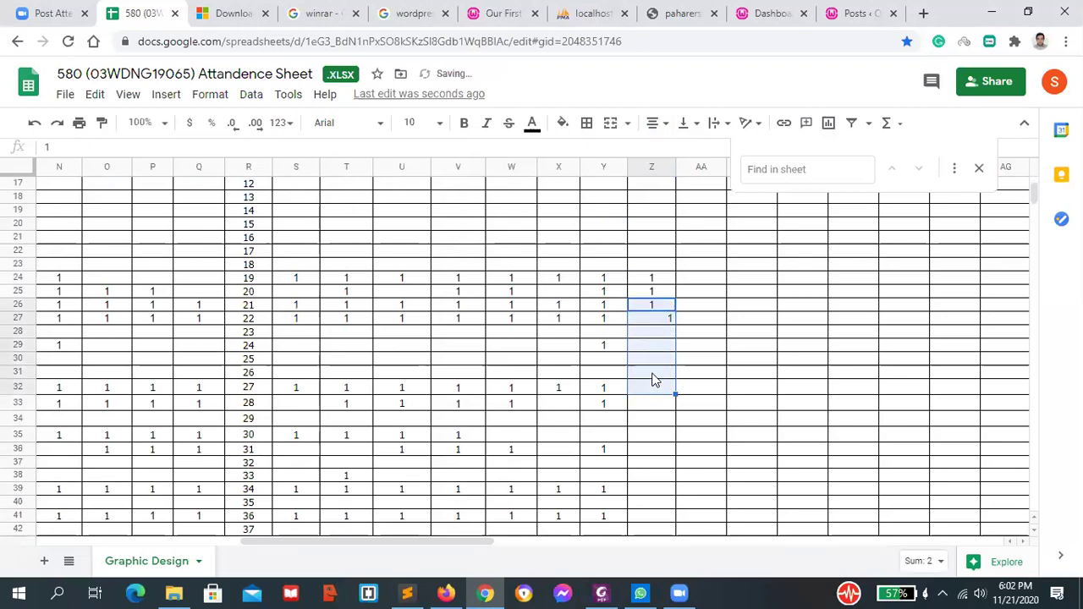
{"action": "left_click", "coordinate": [656, 124]}
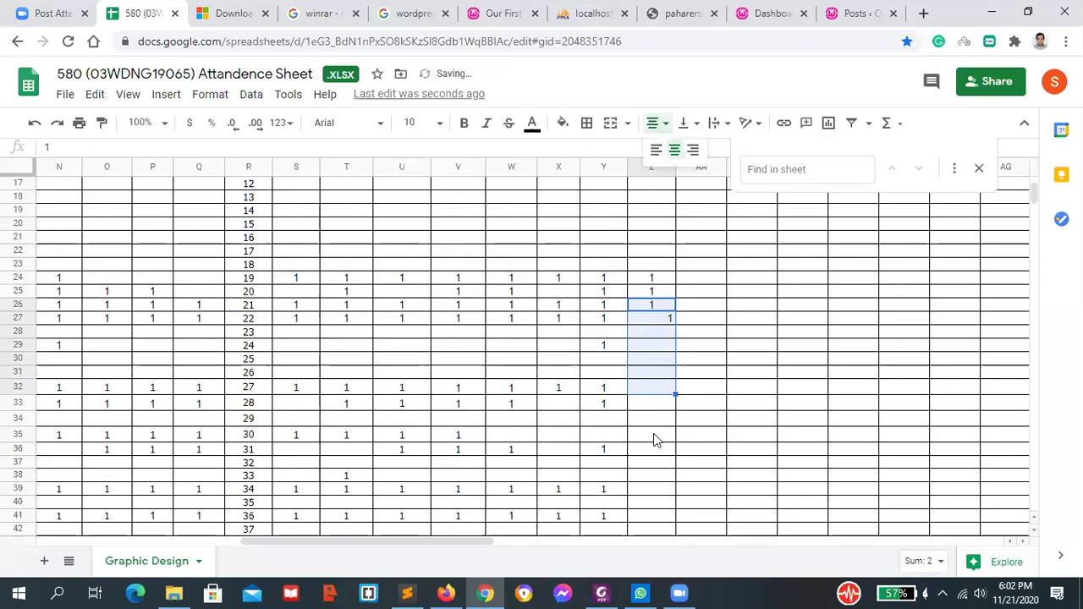
{"action": "left_click", "coordinate": [653, 438]}
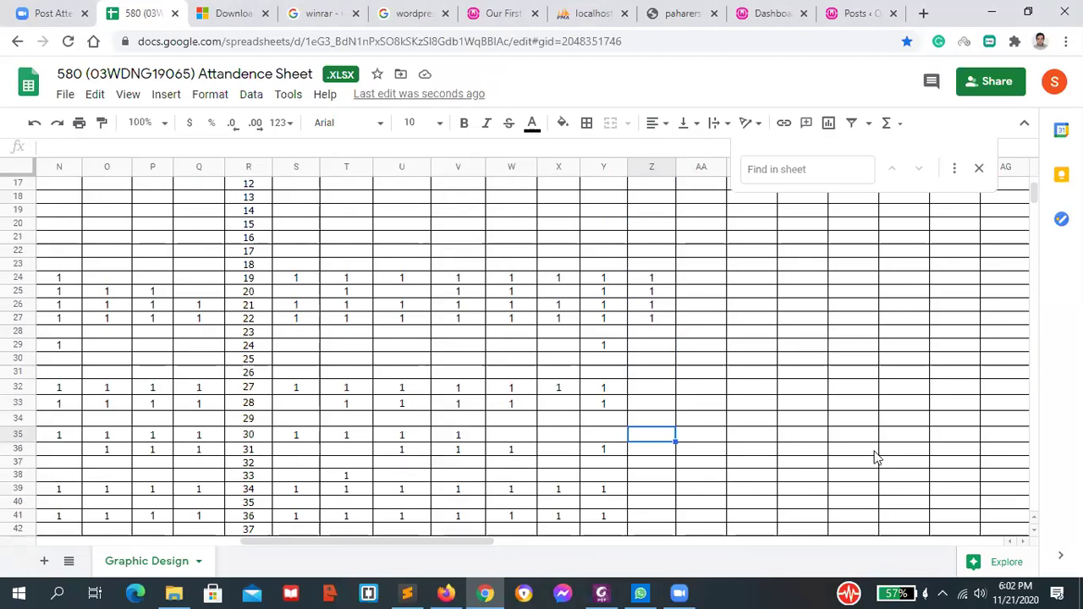
Enter 1 in Z32 after checking cells Z28 to Z35
{"action": "left_click", "coordinate": [657, 354]}
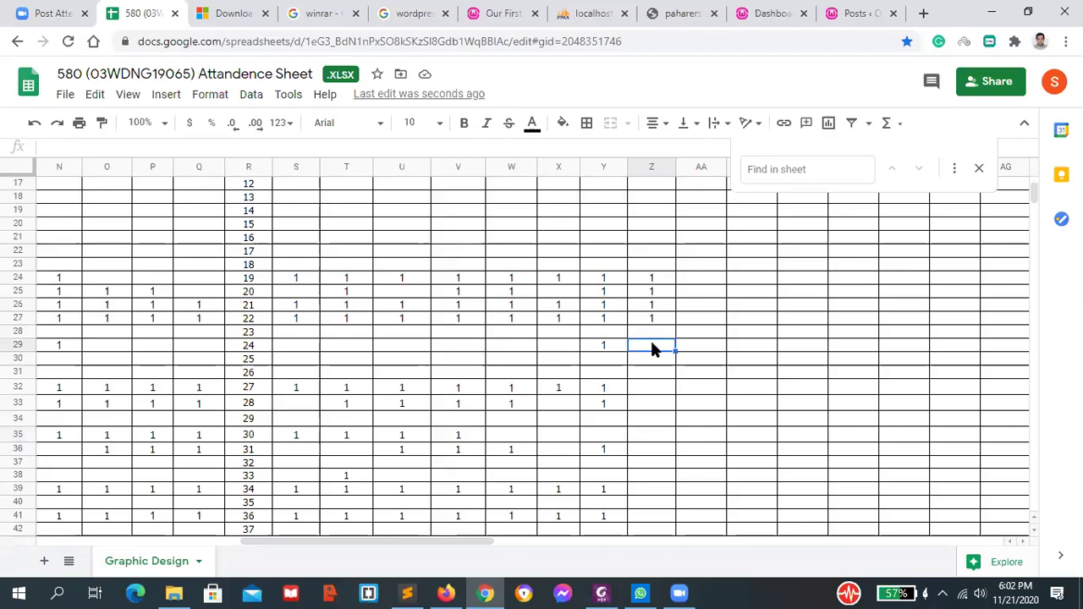
{"action": "left_click", "coordinate": [648, 374]}
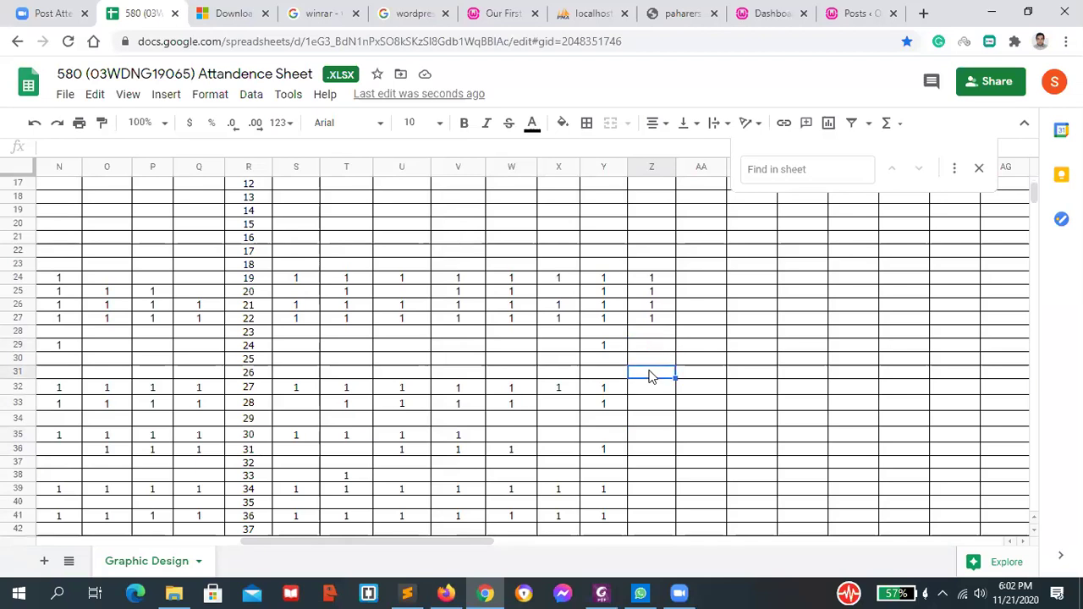
{"action": "left_click", "coordinate": [645, 432]}
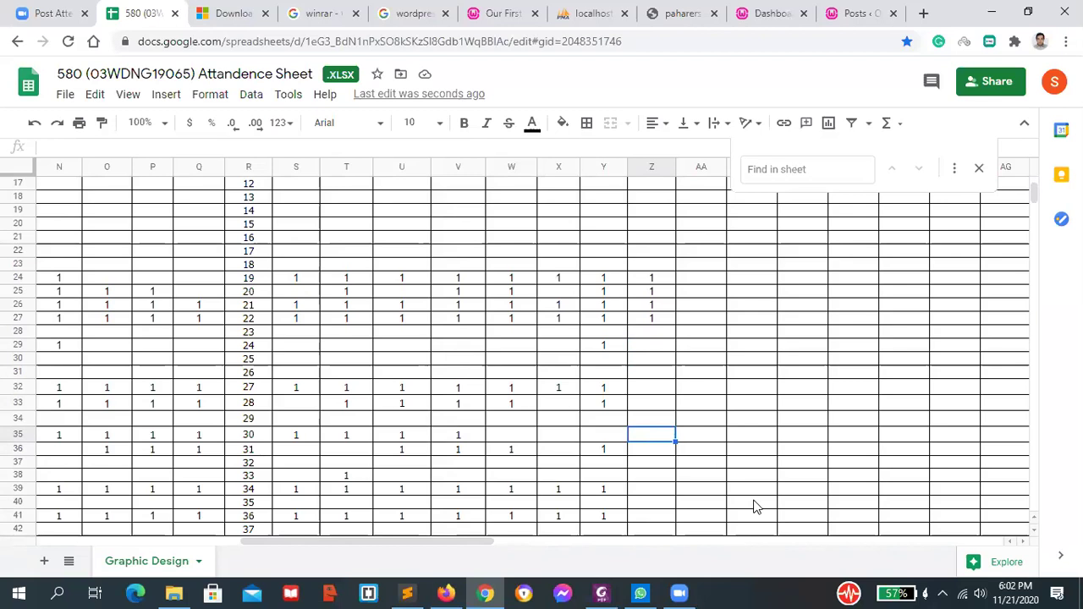
{"action": "left_click", "coordinate": [653, 336]}
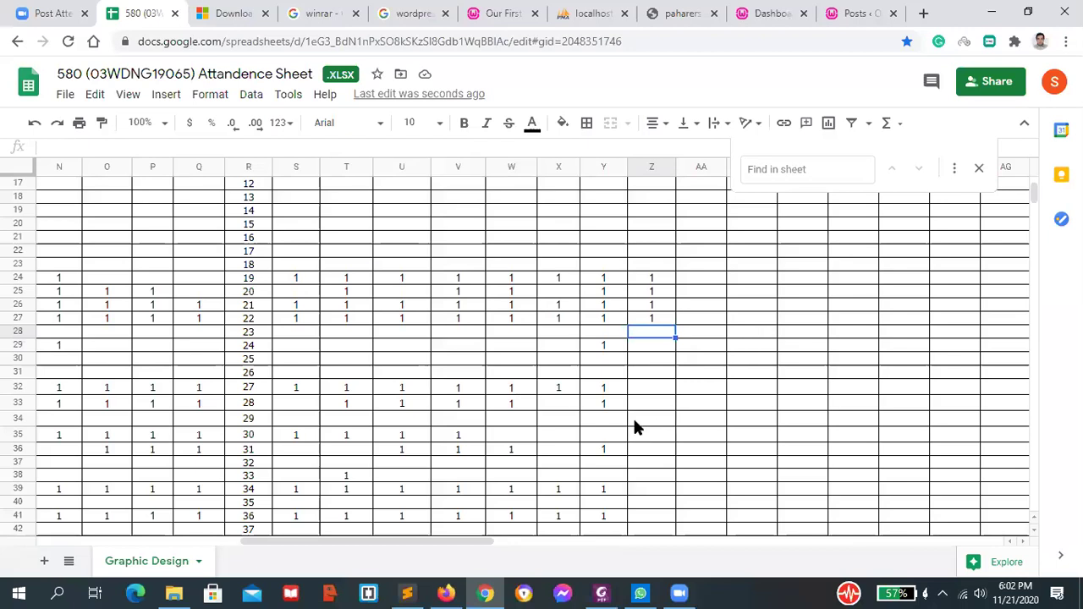
{"action": "key", "text": "Down"}
{"action": "key", "text": "Down"}
{"action": "key", "text": "Down"}
{"action": "key", "text": "Down"}
{"action": "type", "text": "1"}
{"action": "key", "text": "Return"}
{"action": "key", "text": "Down"}
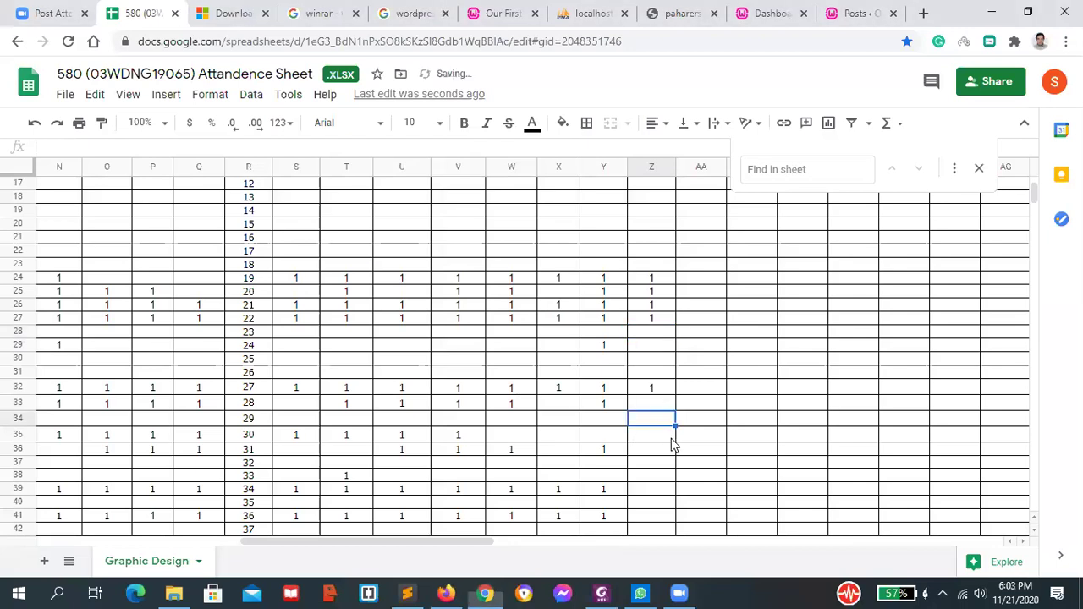
{"action": "left_click", "coordinate": [660, 449]}
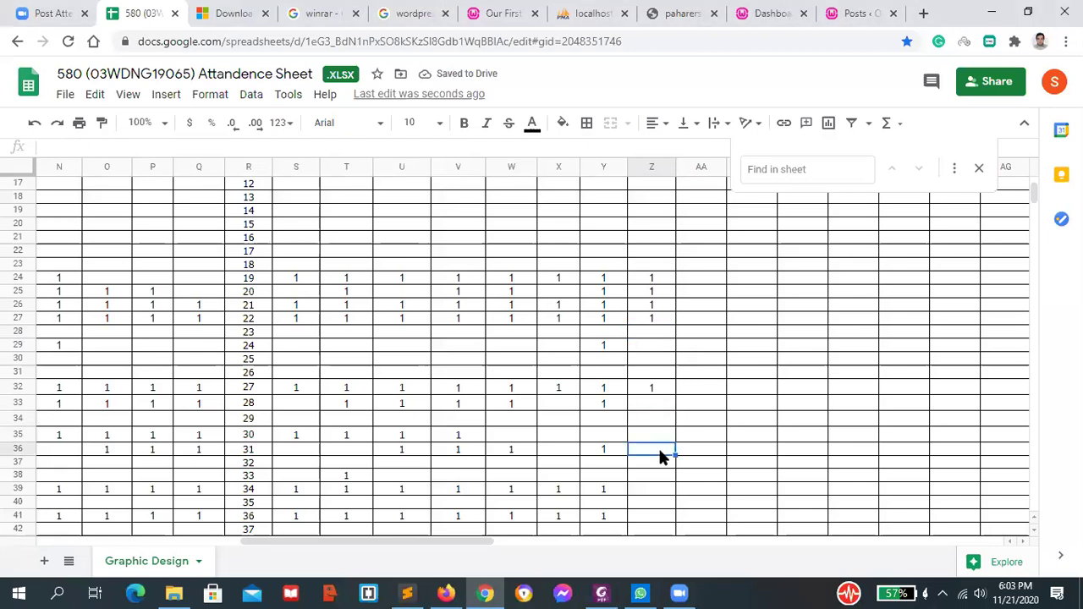
Enter 1 in Z39 and Z41
{"action": "scroll", "coordinate": [664, 472], "scroll_direction": "down", "scroll_amount": 2}
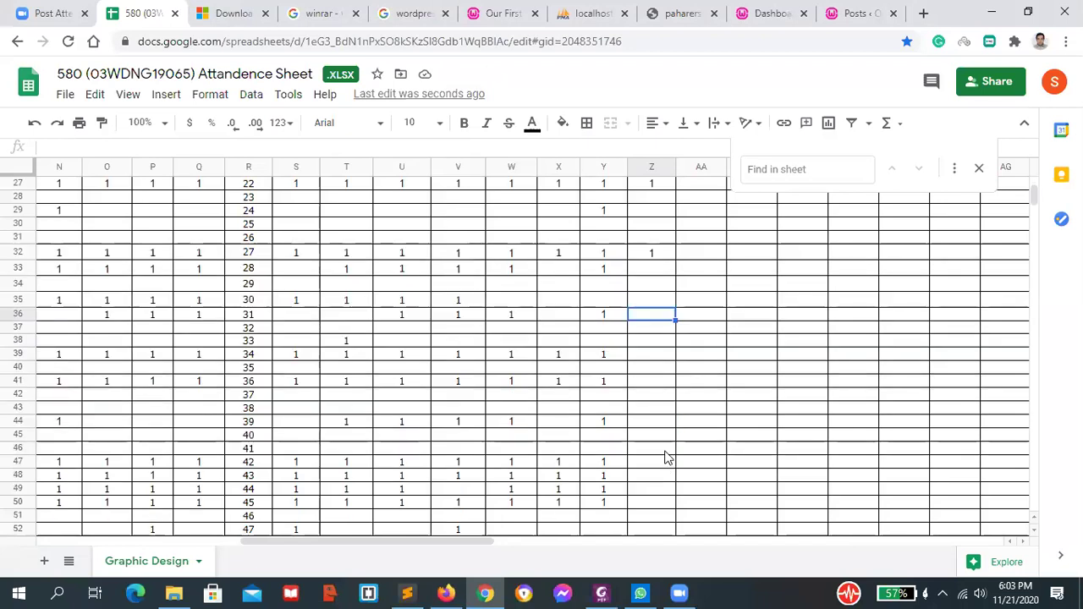
{"action": "left_click", "coordinate": [650, 329]}
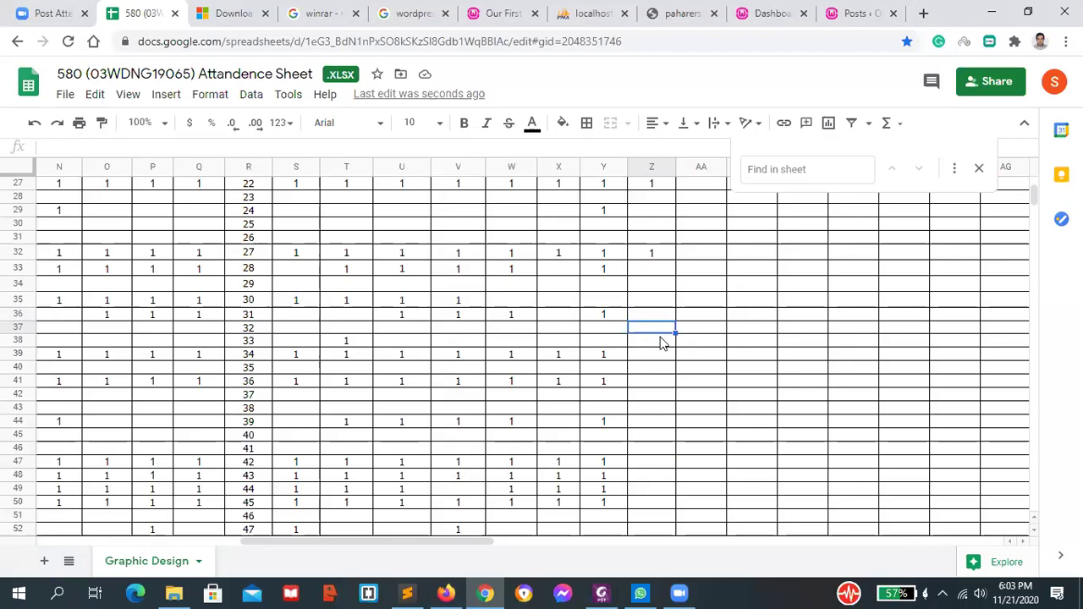
{"action": "left_click", "coordinate": [656, 362]}
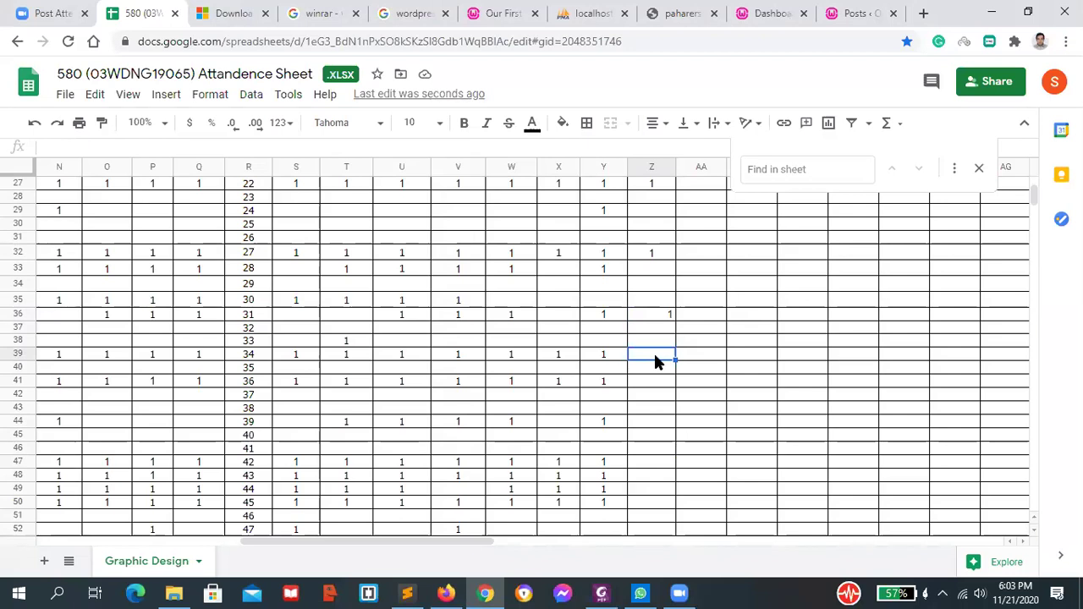
{"action": "type", "text": "1"}
{"action": "key", "text": "Return"}
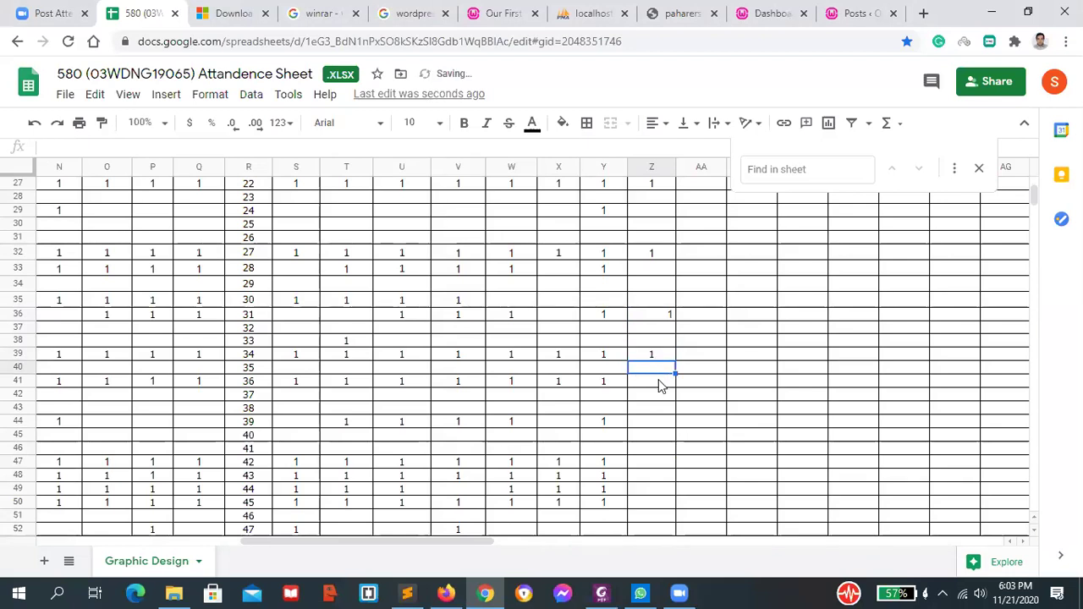
{"action": "left_click", "coordinate": [650, 436]}
{"action": "left_click", "coordinate": [656, 423]}
{"action": "left_click", "coordinate": [656, 380]}
{"action": "left_click", "coordinate": [657, 419]}
{"action": "left_click", "coordinate": [657, 382]}
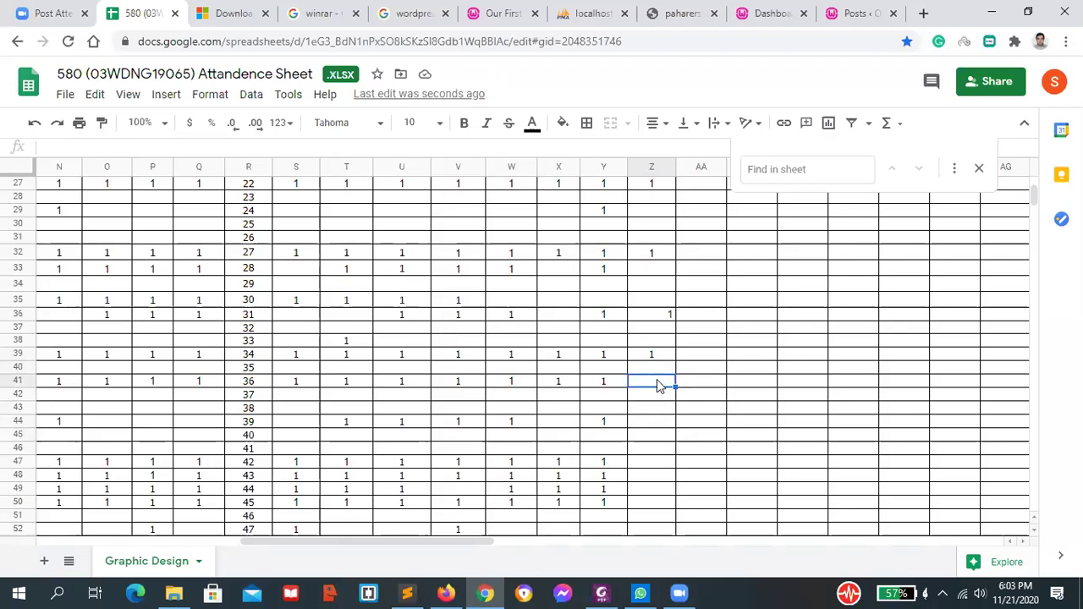
{"action": "type", "text": "1"}
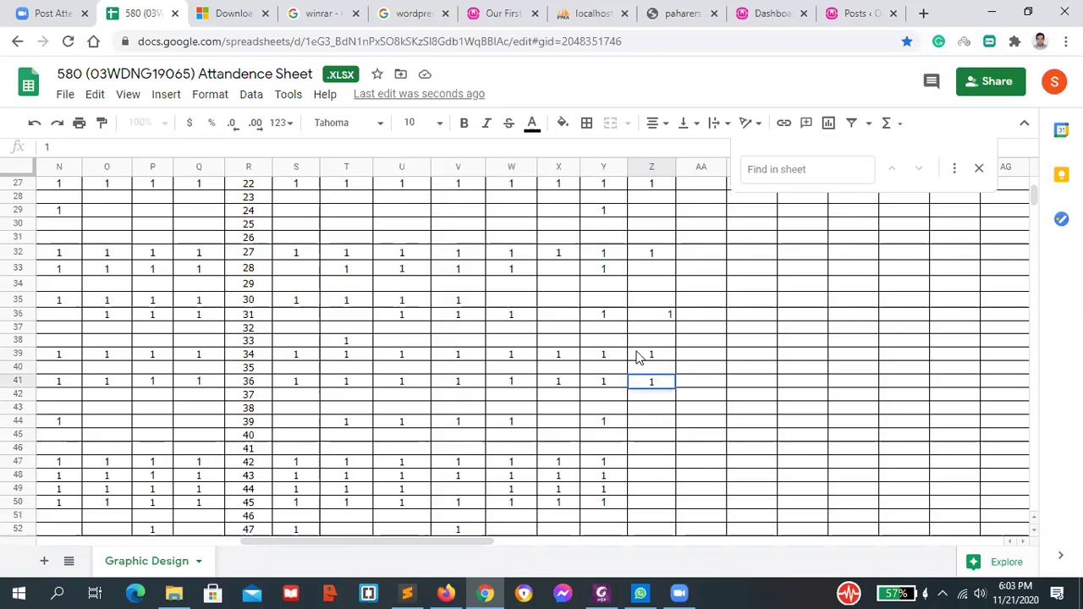
{"action": "left_click", "coordinate": [648, 424]}
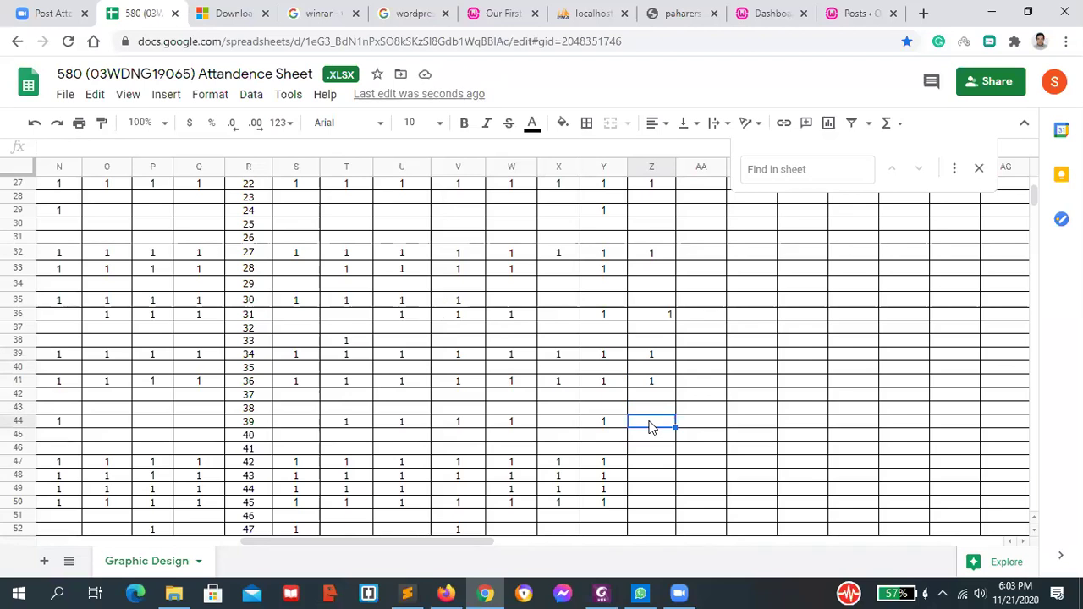
Enter 1 in Z44 and centre it
{"action": "scroll", "coordinate": [636, 330], "scroll_direction": "up", "scroll_amount": 10}
{"action": "scroll", "coordinate": [638, 330], "scroll_direction": "down", "scroll_amount": 2}
{"action": "scroll", "coordinate": [639, 330], "scroll_direction": "down", "scroll_amount": 8}
{"action": "left_click", "coordinate": [646, 385]}
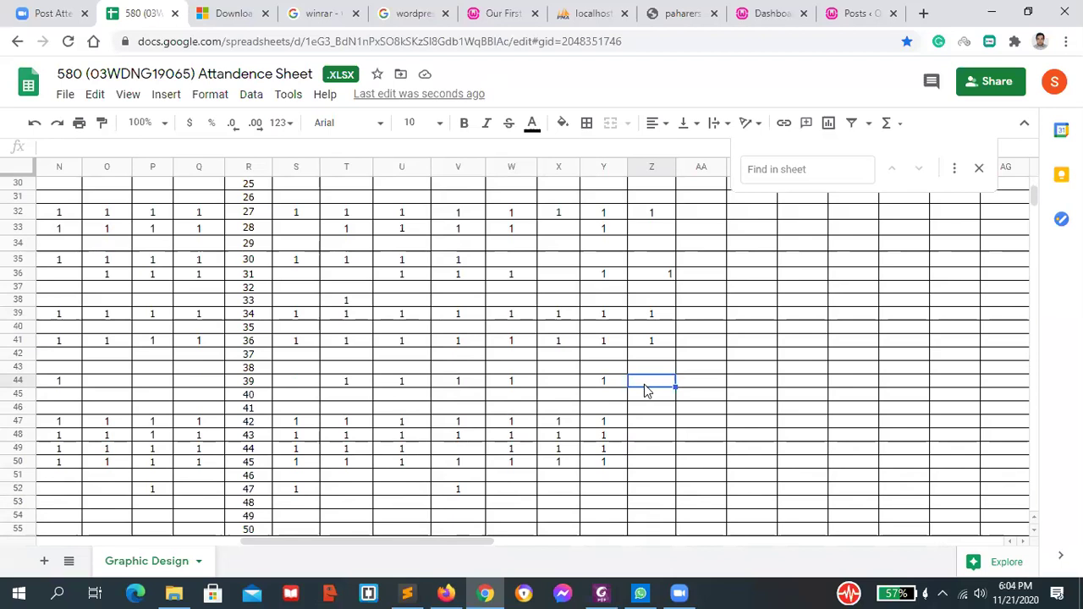
{"action": "type", "text": "1"}
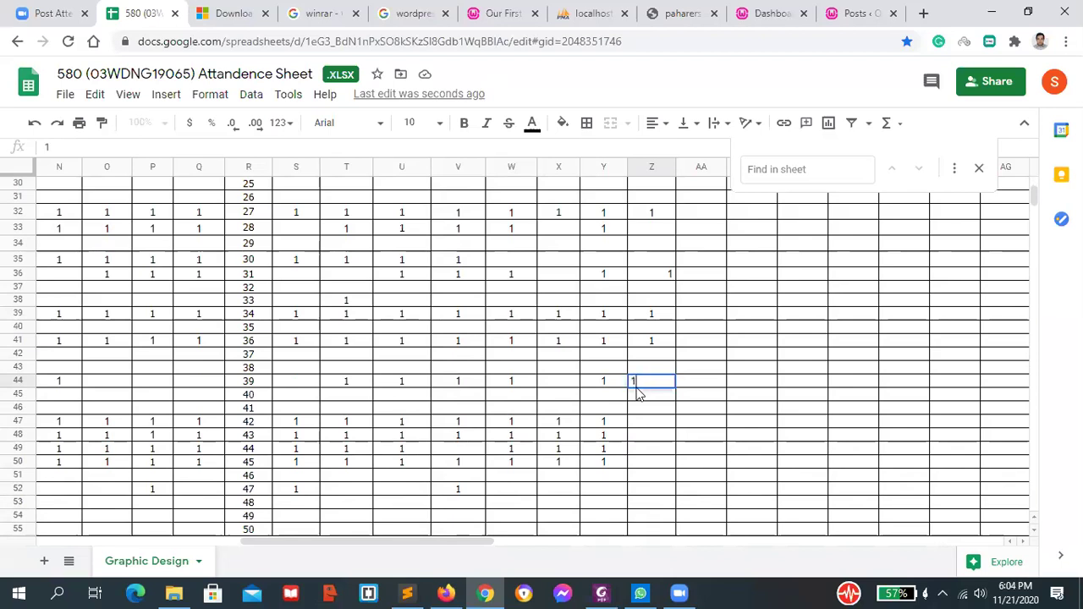
{"action": "left_click", "coordinate": [654, 123]}
{"action": "left_click", "coordinate": [668, 149]}
Enter 1 in Z48, then move to Z49
{"action": "left_click", "coordinate": [648, 398]}
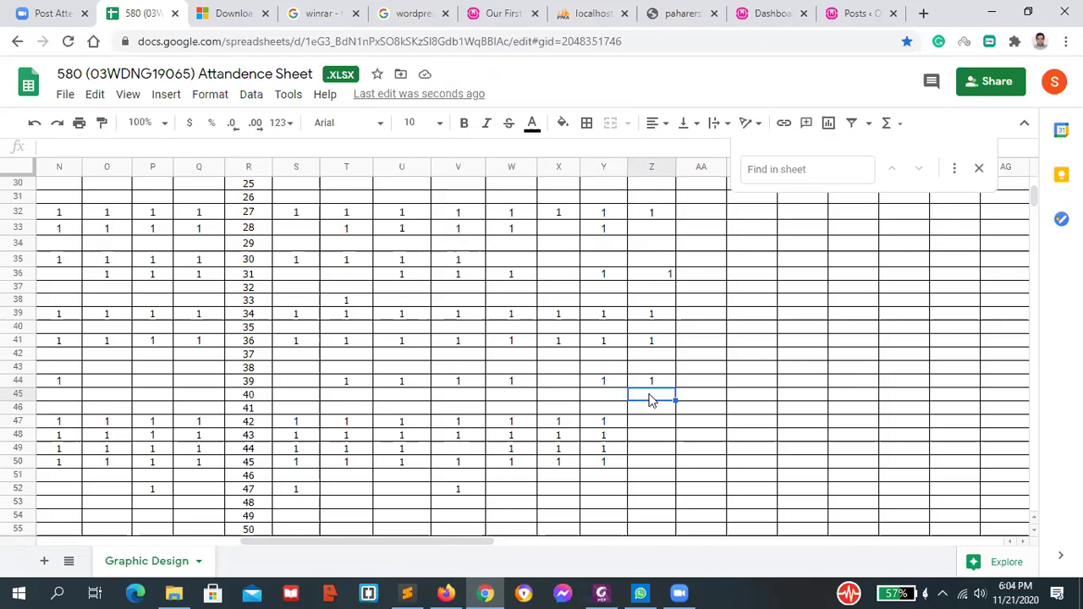
{"action": "left_click", "coordinate": [641, 420]}
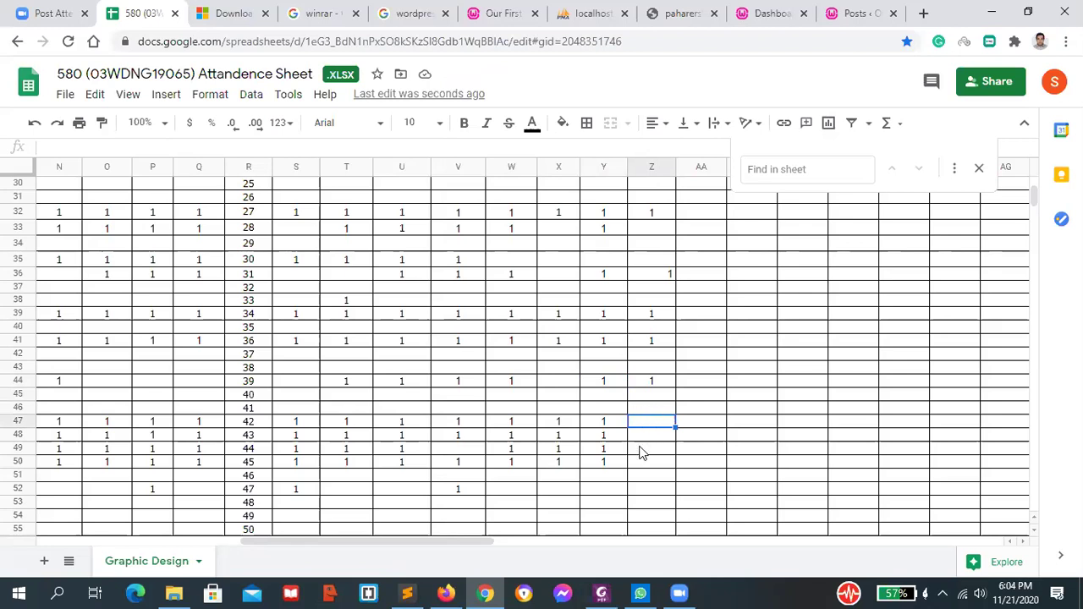
{"action": "left_click", "coordinate": [645, 437]}
{"action": "type", "text": "1"}
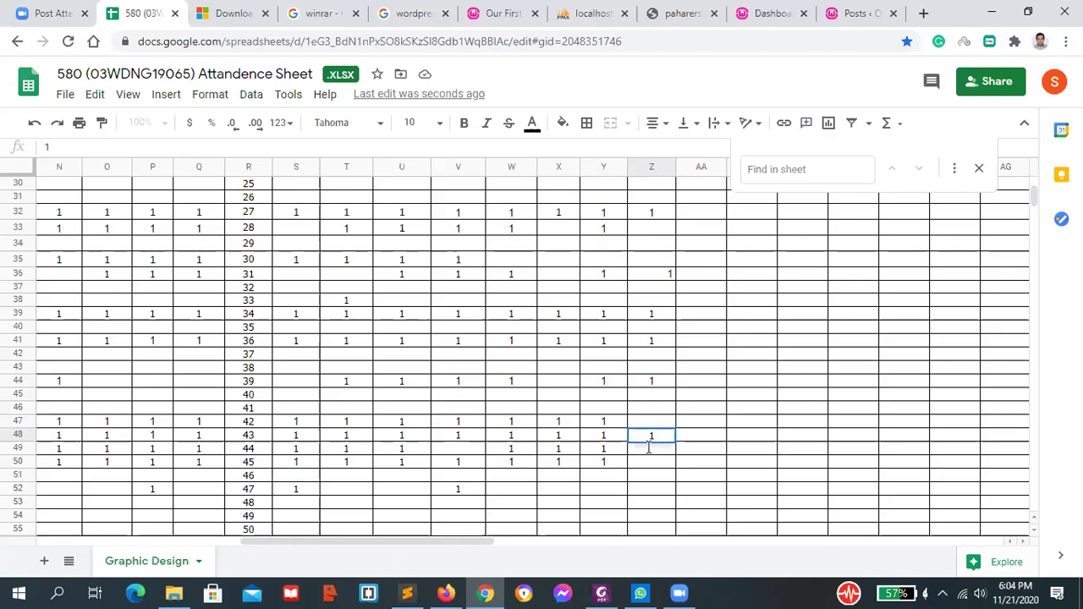
{"action": "left_click", "coordinate": [663, 423]}
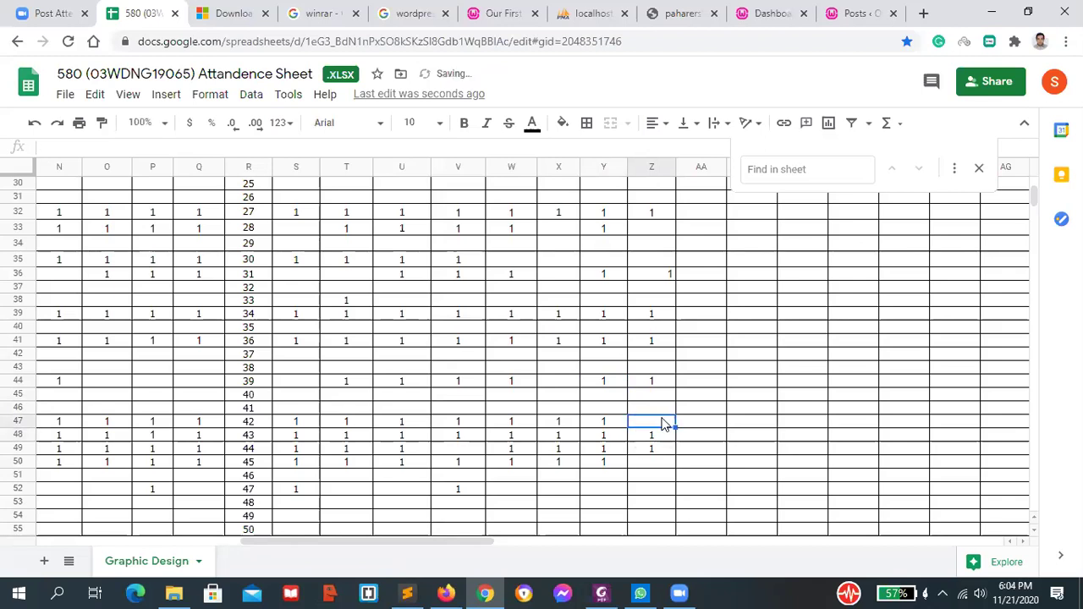
{"action": "left_click", "coordinate": [650, 449]}
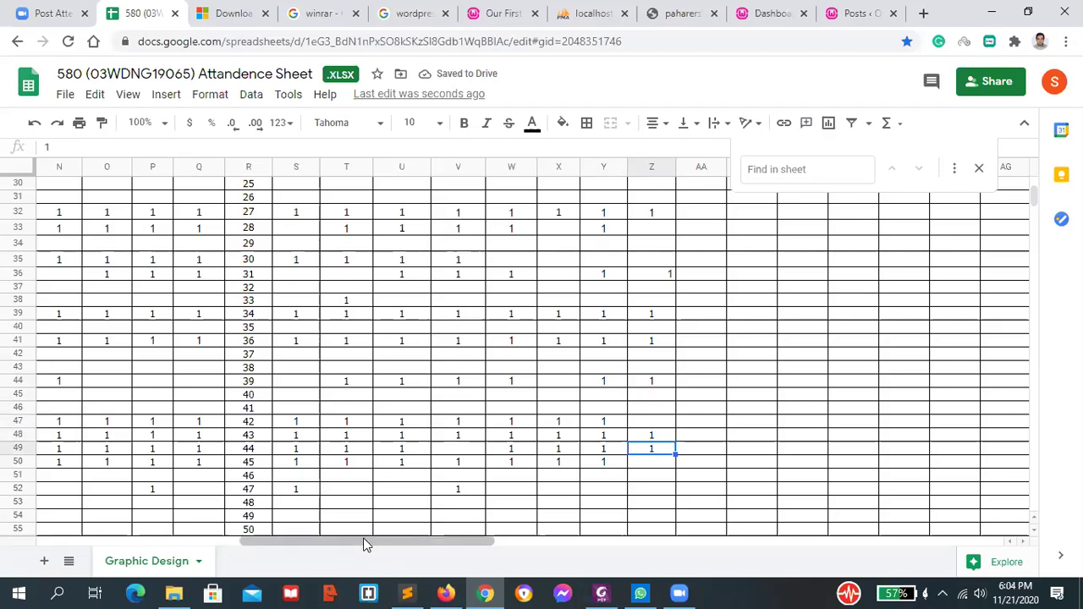
Type a 1 around Z47, then clear a mark with Delete
{"action": "left_click_drag", "start_coordinate": [372, 543], "coordinate": [416, 553]}
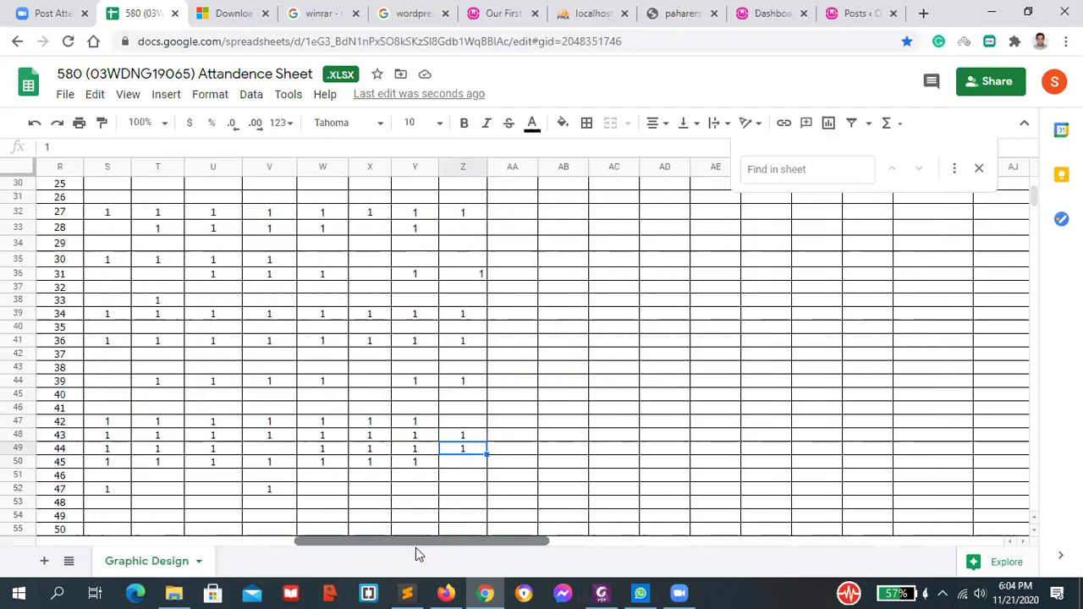
{"action": "left_click", "coordinate": [469, 436]}
{"action": "left_click", "coordinate": [479, 423]}
{"action": "type", "text": "1"}
{"action": "left_click", "coordinate": [471, 448]}
{"action": "key", "text": "Delete"}
{"action": "key", "text": "Up"}
{"action": "key", "text": "Up"}
{"action": "left_click", "coordinate": [471, 451]}
Enter 1 in Z50 for serial number 45
{"action": "left_click", "coordinate": [468, 463]}
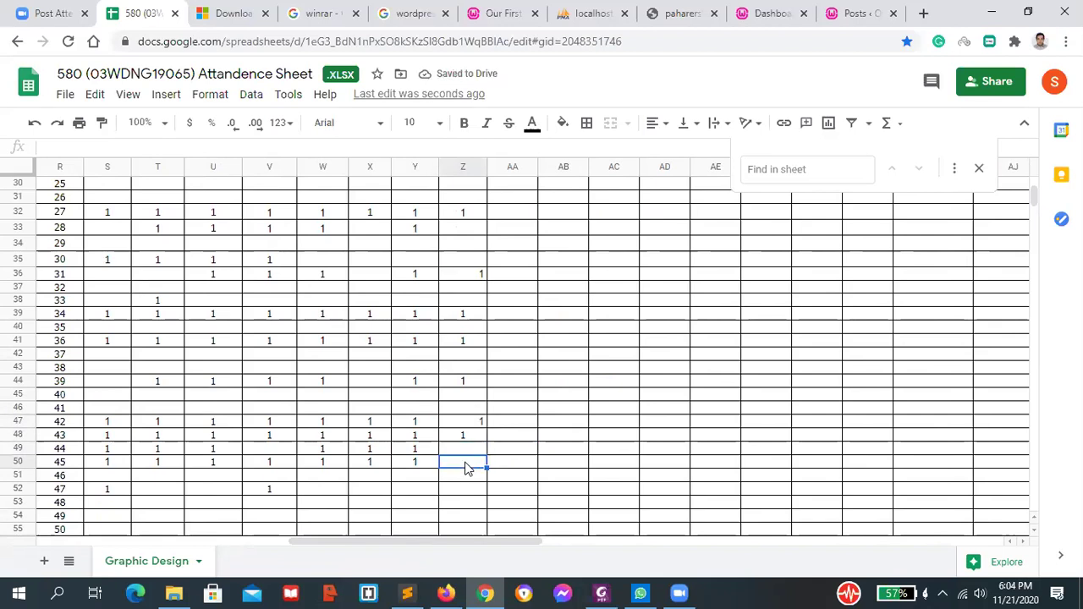
{"action": "left_click", "coordinate": [450, 530]}
{"action": "scroll", "coordinate": [478, 503], "scroll_direction": "down", "scroll_amount": 2}
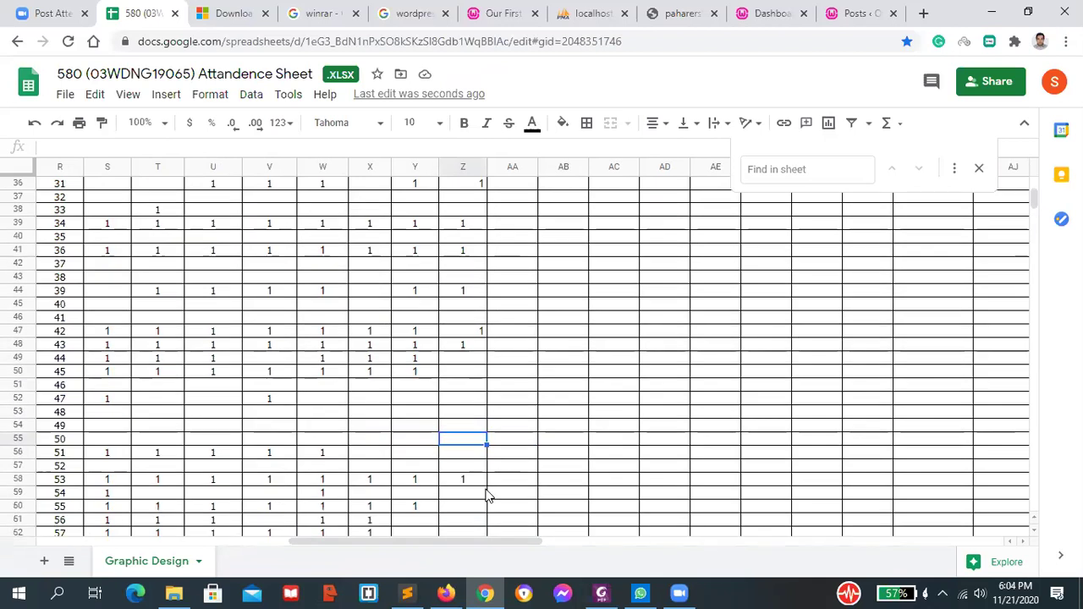
{"action": "left_click", "coordinate": [465, 359]}
{"action": "left_click", "coordinate": [464, 376]}
{"action": "type", "text": "1"}
{"action": "key", "text": "Return"}
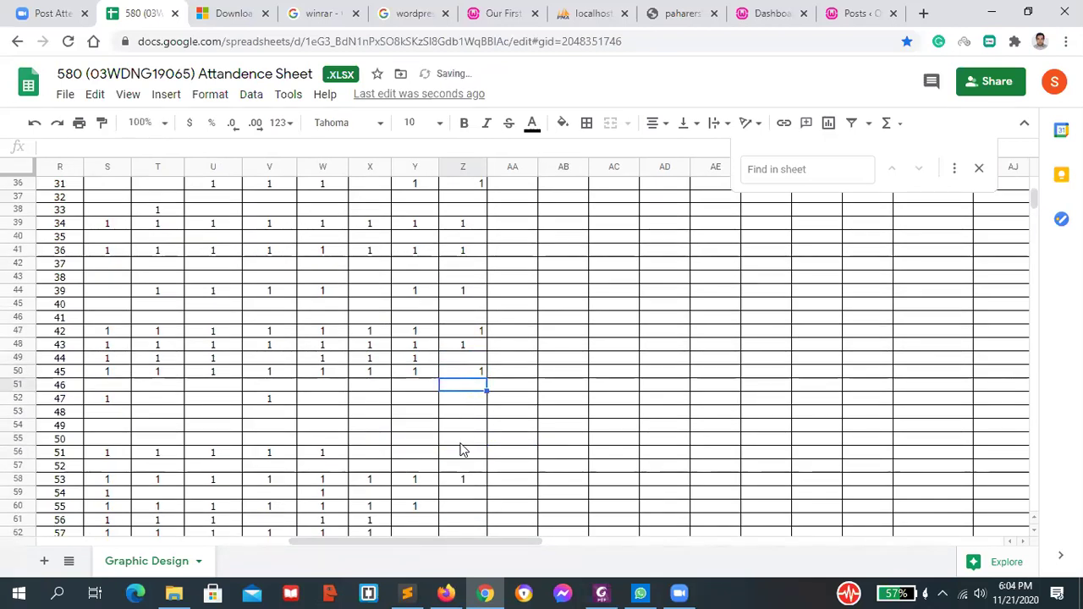
Enter 1 in Z56
{"action": "left_click", "coordinate": [462, 451]}
{"action": "scroll", "coordinate": [500, 482], "scroll_direction": "down", "scroll_amount": 2}
{"action": "scroll", "coordinate": [499, 484], "scroll_direction": "down", "scroll_amount": 1}
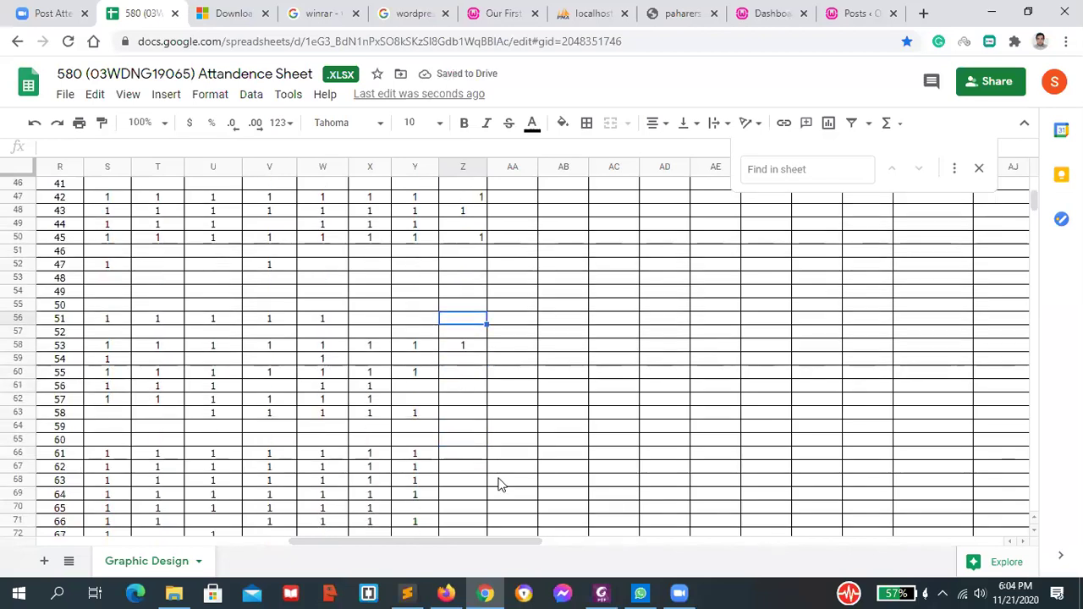
{"action": "left_click", "coordinate": [447, 428]}
{"action": "left_click", "coordinate": [452, 441]}
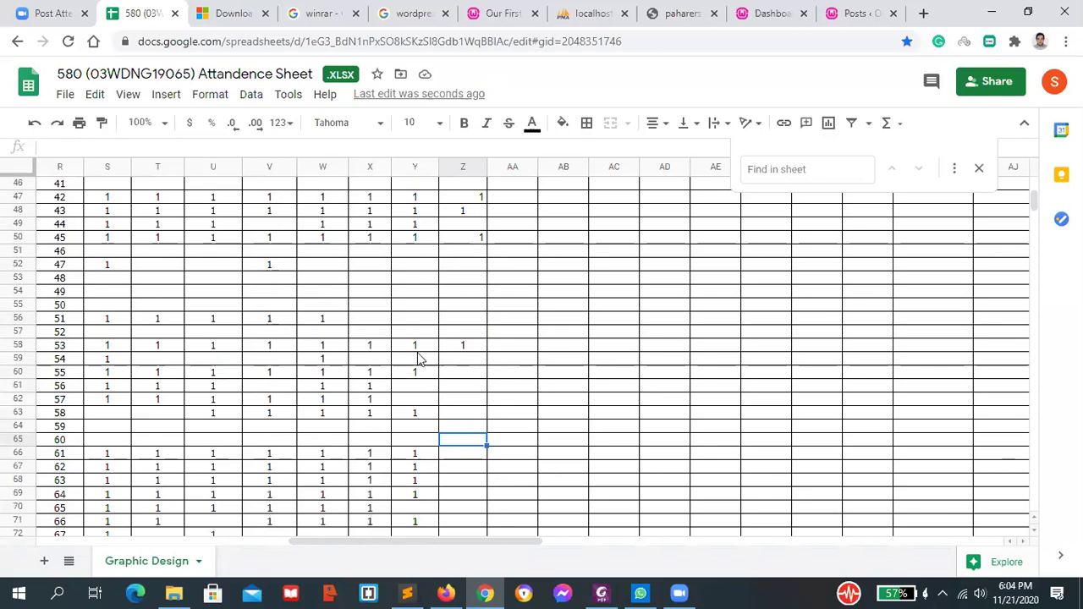
{"action": "left_click", "coordinate": [463, 315]}
{"action": "type", "text": "1"}
{"action": "key", "text": "Return"}
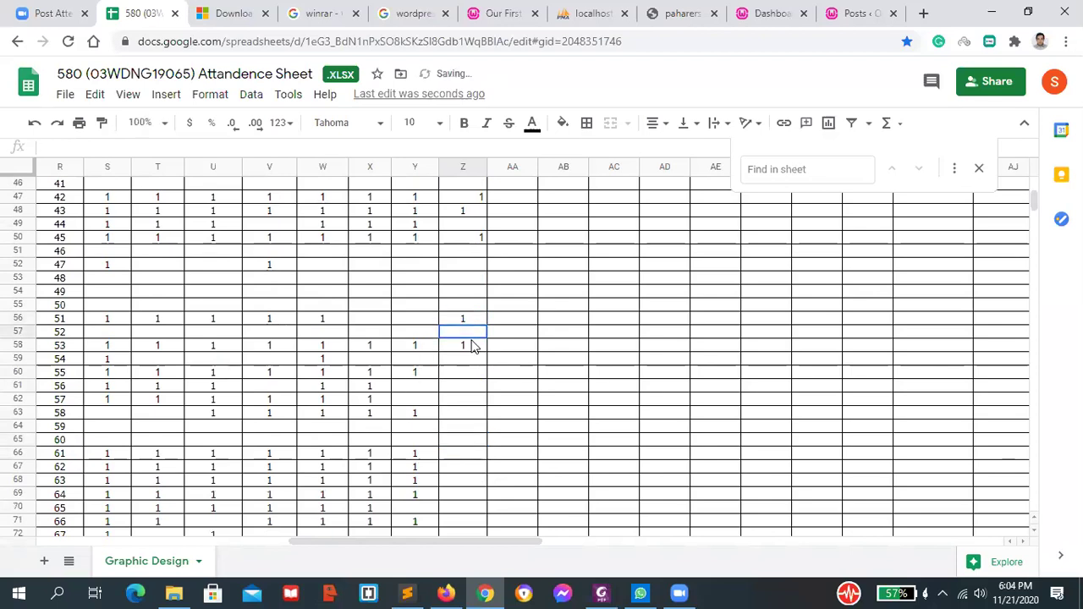
Enter 1 in Z61 and remove a mistaken 1 from Z59
{"action": "left_click_drag", "start_coordinate": [467, 372], "coordinate": [467, 392]}
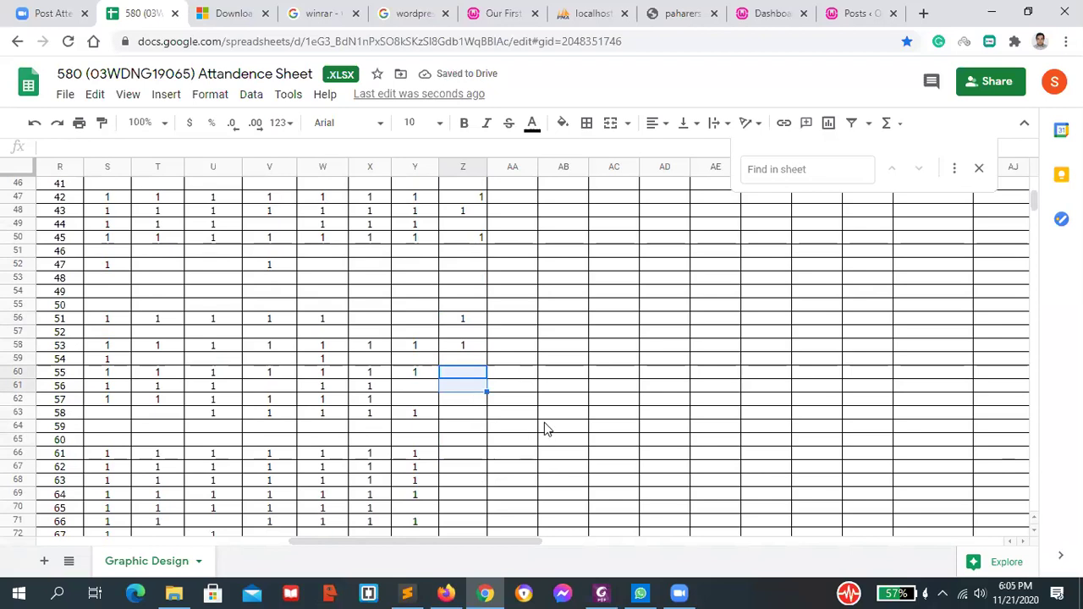
{"action": "left_click", "coordinate": [462, 382]}
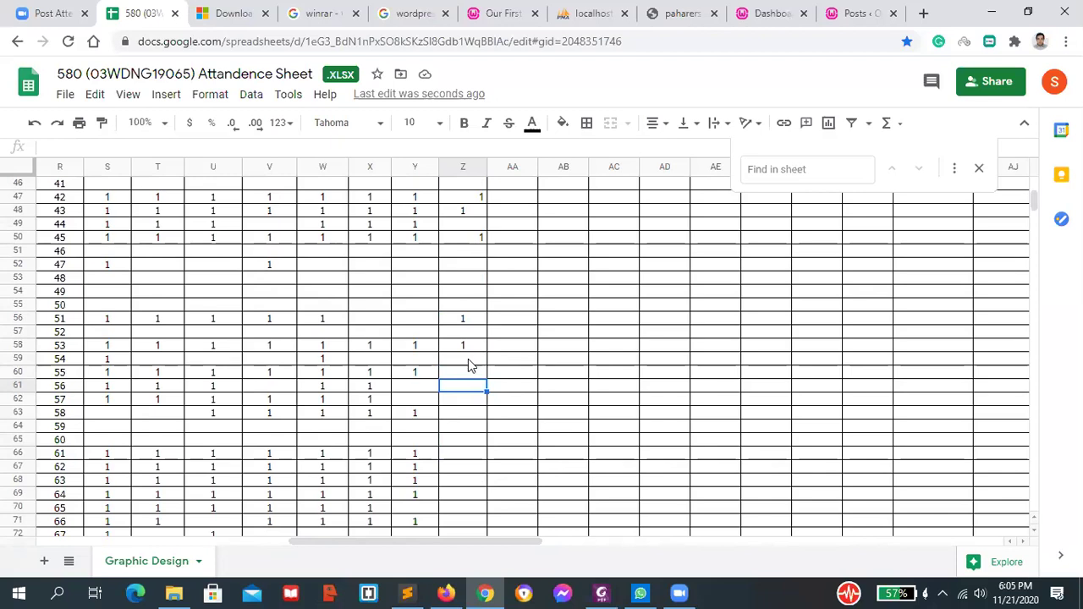
{"action": "type", "text": "1"}
{"action": "key", "text": "Up"}
{"action": "key", "text": "Up"}
{"action": "type", "text": "1"}
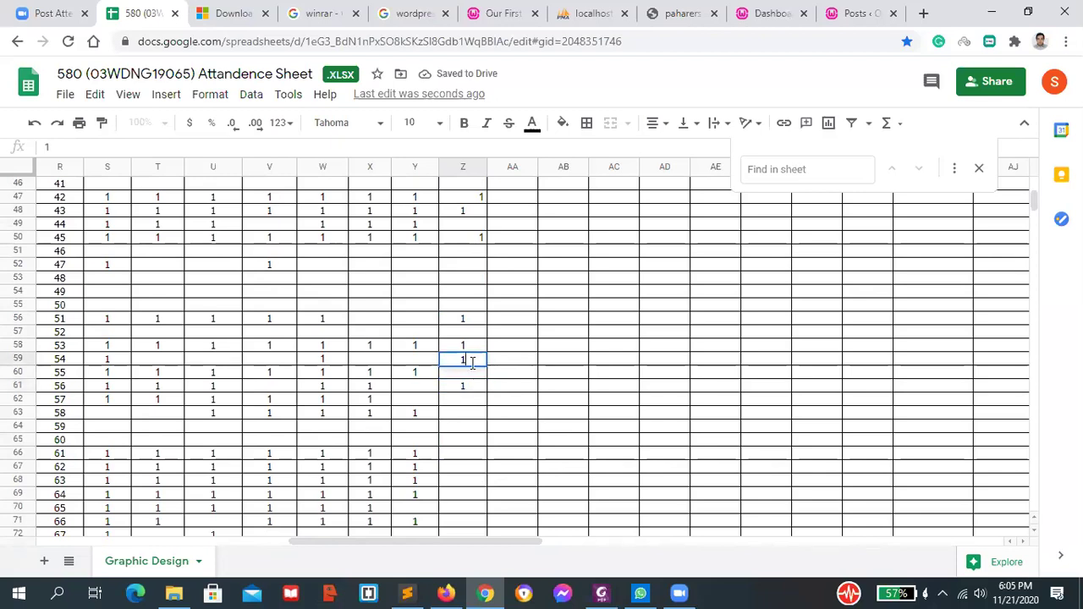
{"action": "key", "text": "BackSpace"}
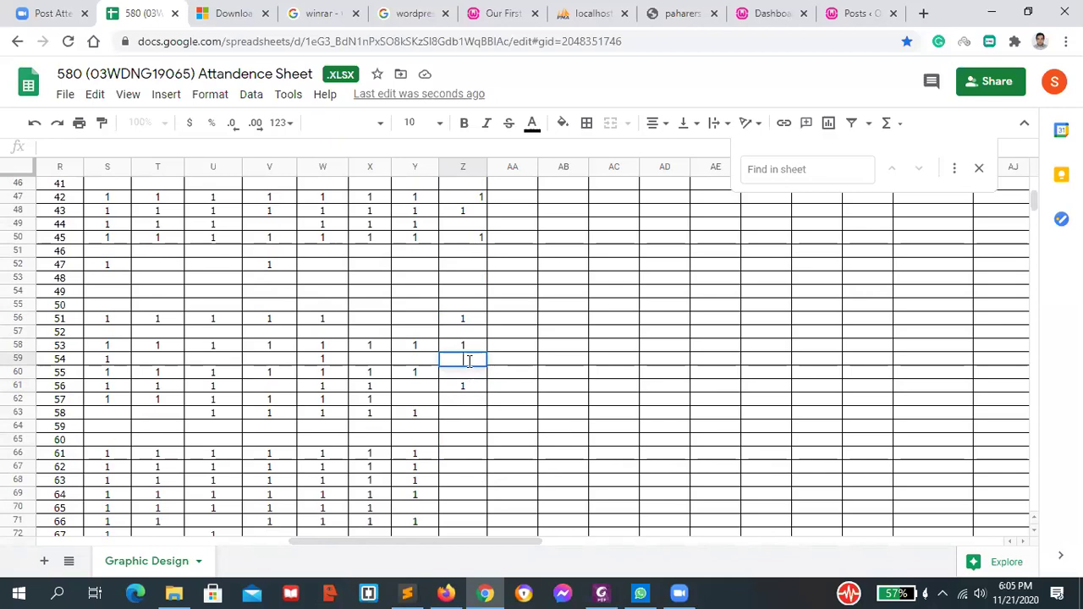
{"action": "left_click", "coordinate": [477, 375]}
{"action": "left_click", "coordinate": [476, 362]}
Centre the 1 in Z62
{"action": "left_click", "coordinate": [474, 387]}
{"action": "left_click", "coordinate": [474, 400]}
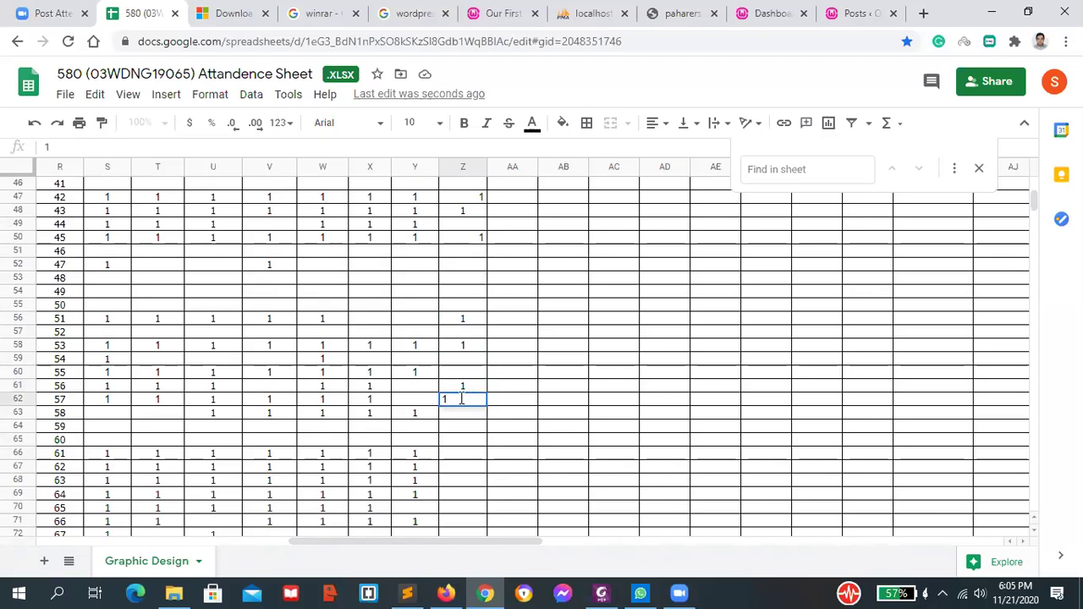
{"action": "left_click", "coordinate": [658, 123]}
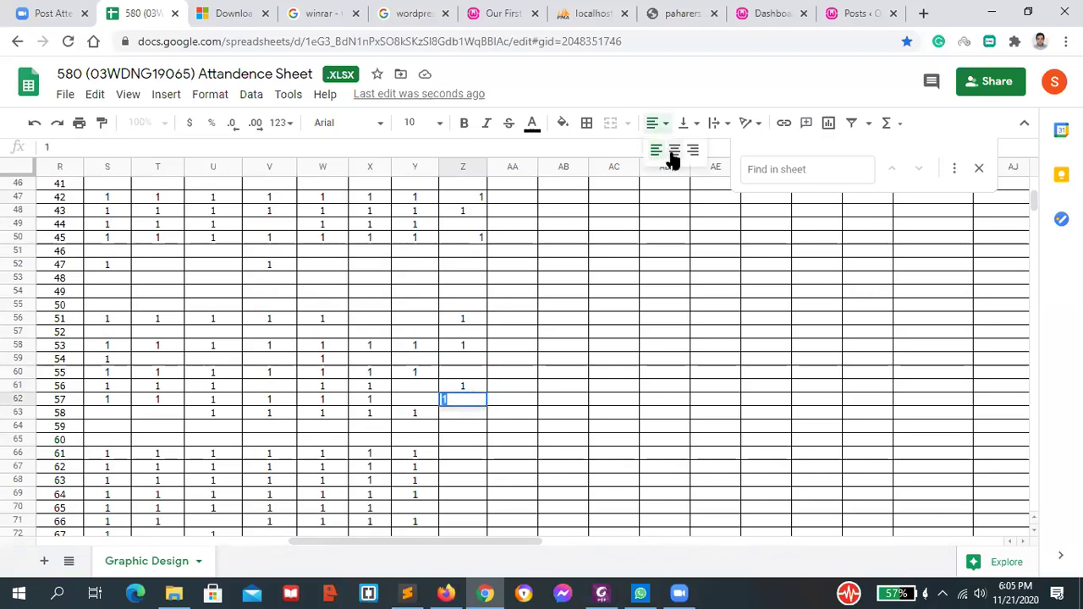
{"action": "left_click", "coordinate": [673, 150]}
Enter 1 in Z60
{"action": "left_click", "coordinate": [479, 375]}
{"action": "left_click", "coordinate": [472, 414]}
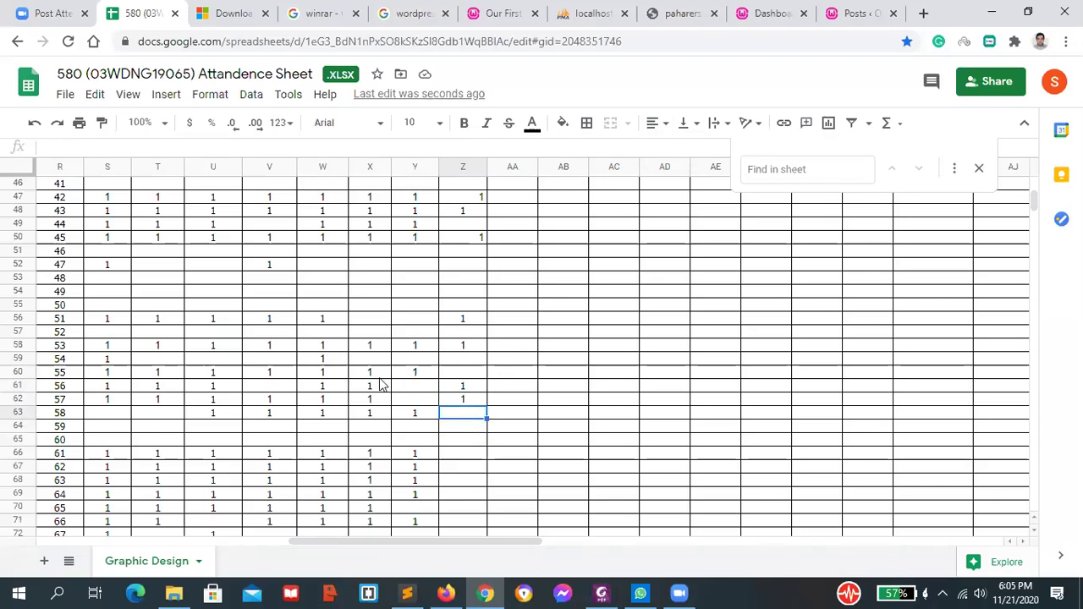
{"action": "left_click", "coordinate": [465, 377]}
{"action": "type", "text": "1"}
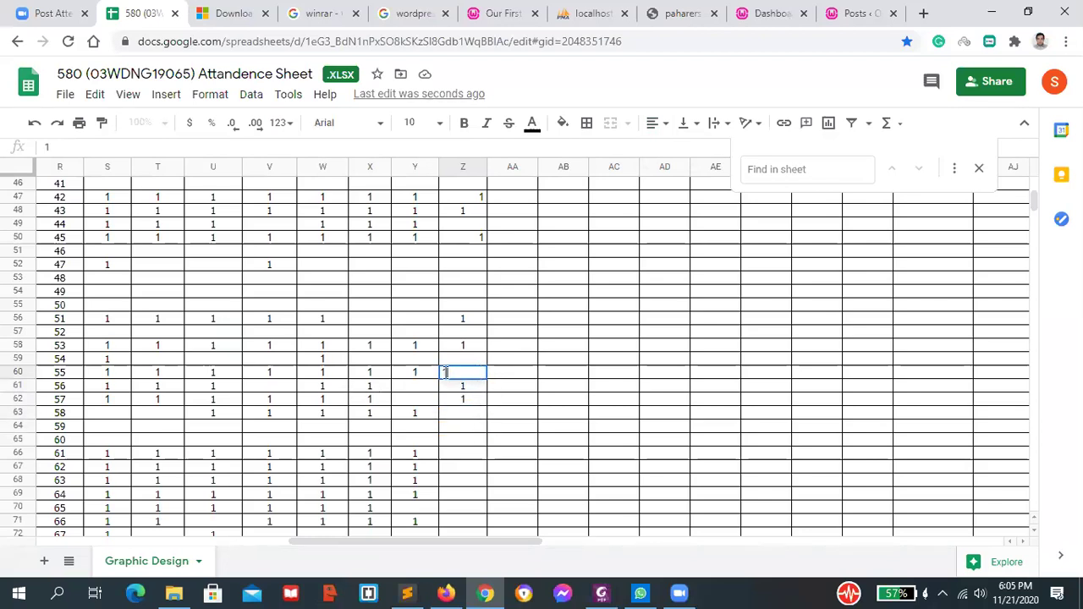
{"action": "left_click", "coordinate": [552, 355]}
Enter 1 in Z67 after checking cells Z63 to Z66
{"action": "left_click", "coordinate": [460, 425]}
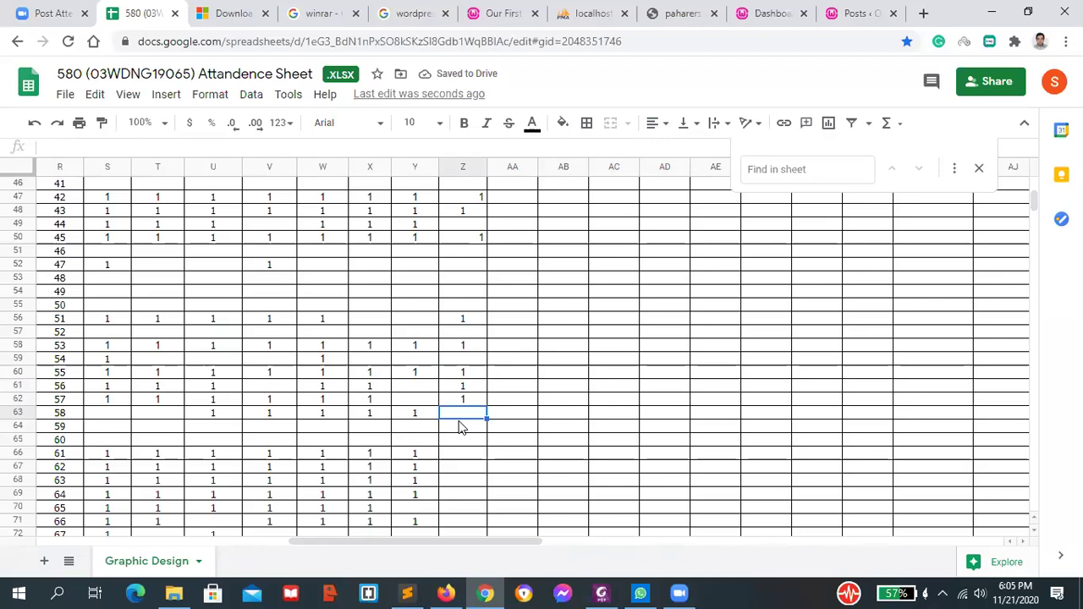
{"action": "left_click", "coordinate": [459, 443]}
{"action": "left_click", "coordinate": [465, 423]}
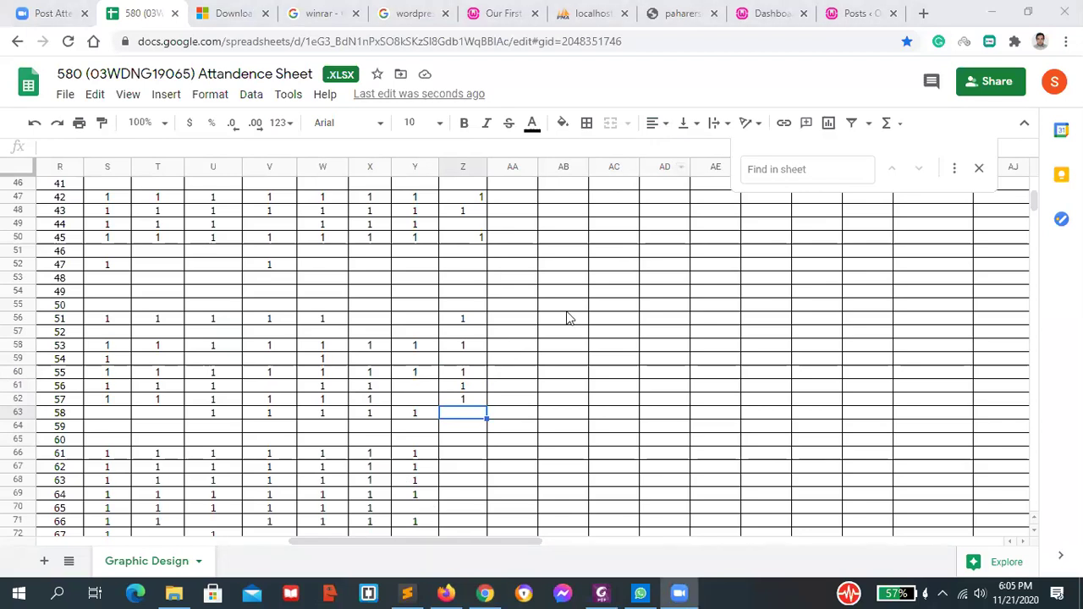
{"action": "left_click", "coordinate": [463, 439]}
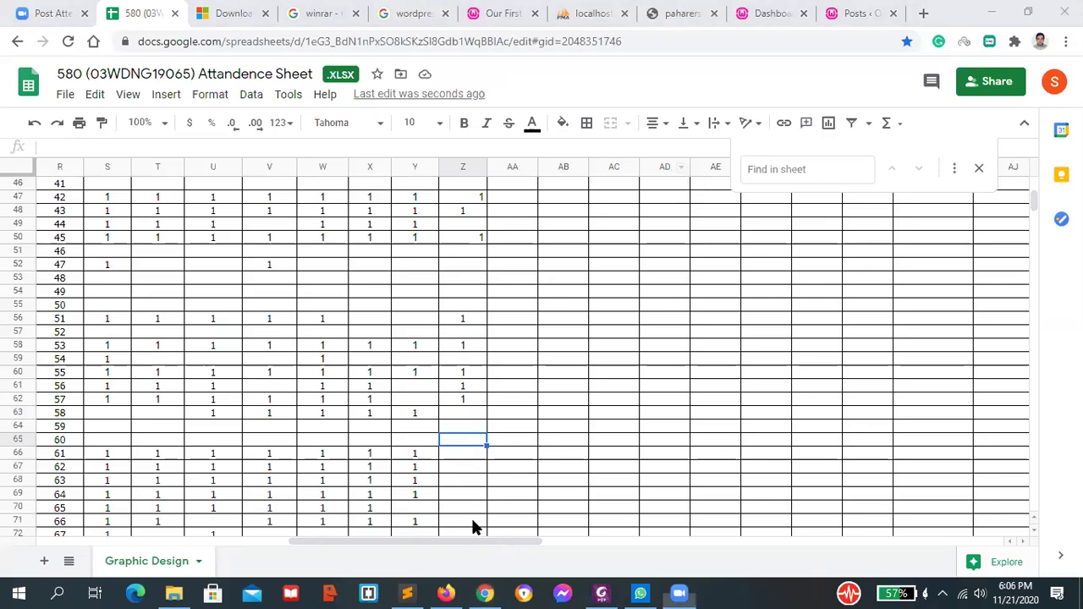
{"action": "left_click", "coordinate": [464, 415]}
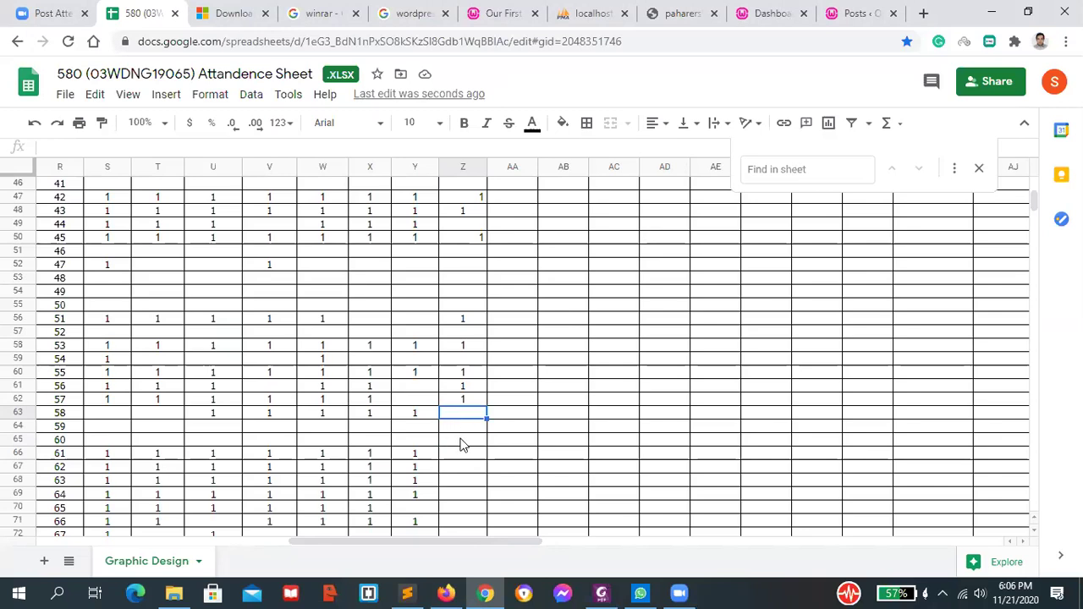
{"action": "left_click", "coordinate": [456, 467]}
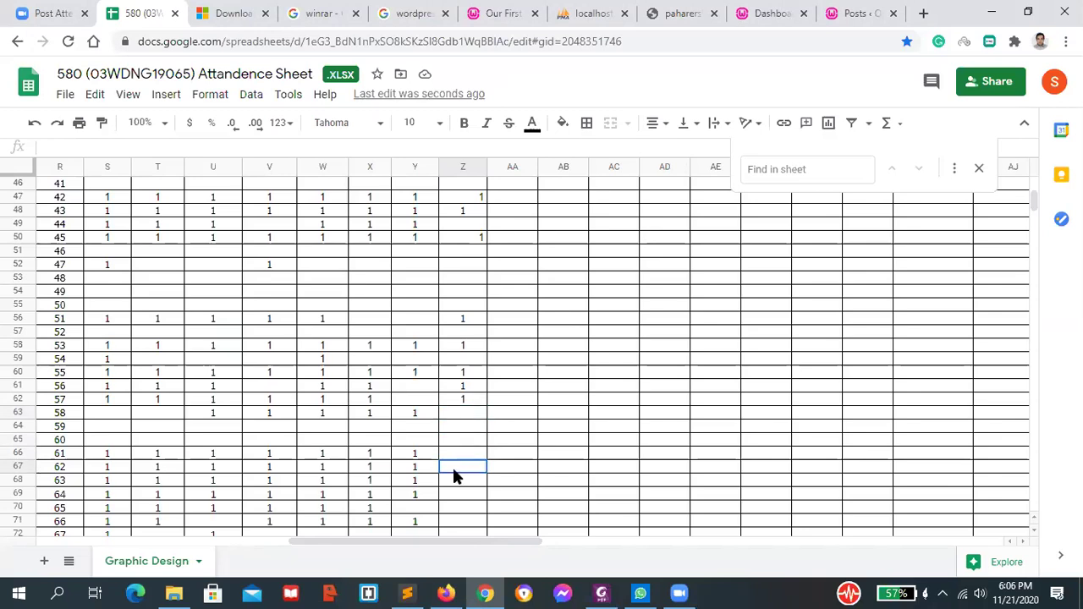
{"action": "left_click", "coordinate": [464, 462]}
{"action": "left_click", "coordinate": [470, 442]}
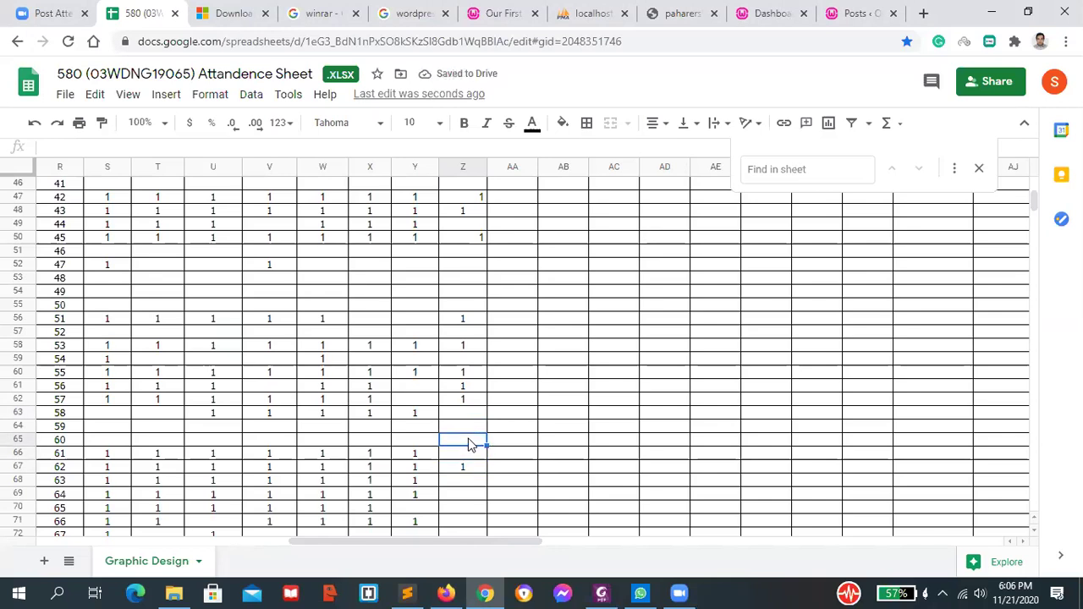
{"action": "left_click", "coordinate": [465, 468]}
{"action": "scroll", "coordinate": [472, 480], "scroll_direction": "down", "scroll_amount": 1}
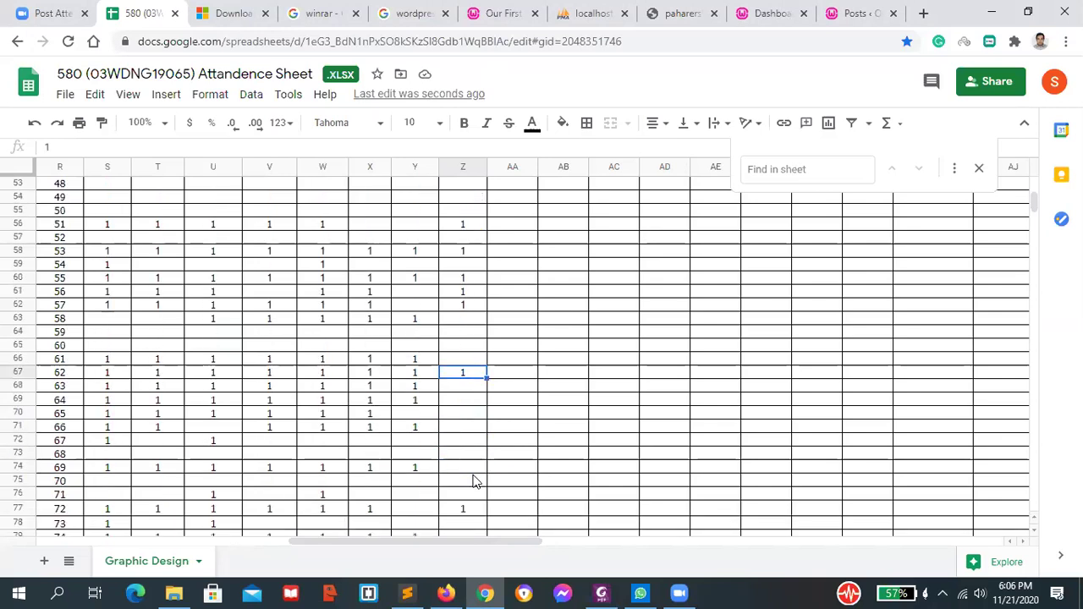
Enter 1s in Z74, Z71 and Z68
{"action": "scroll", "coordinate": [472, 451], "scroll_direction": "down", "scroll_amount": 1}
{"action": "left_click", "coordinate": [474, 309]}
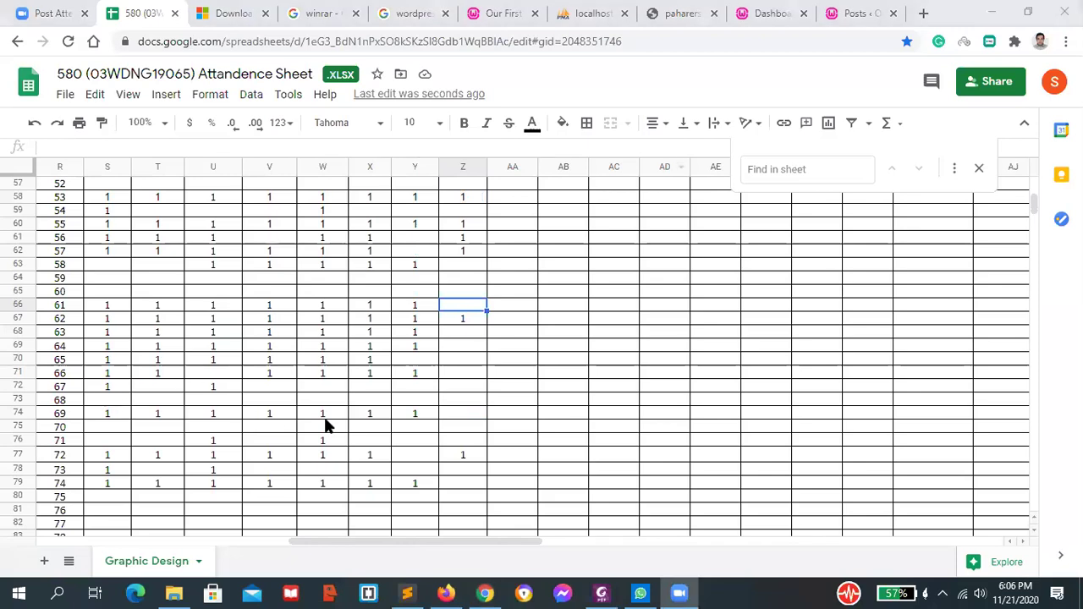
{"action": "left_click", "coordinate": [470, 414]}
{"action": "type", "text": "1"}
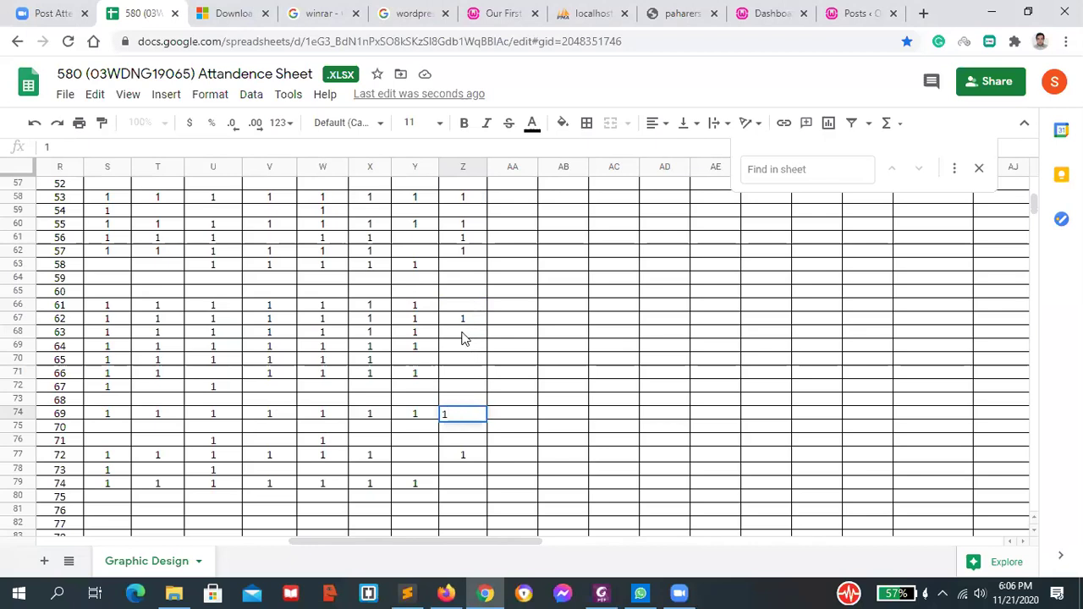
{"action": "left_click", "coordinate": [459, 347]}
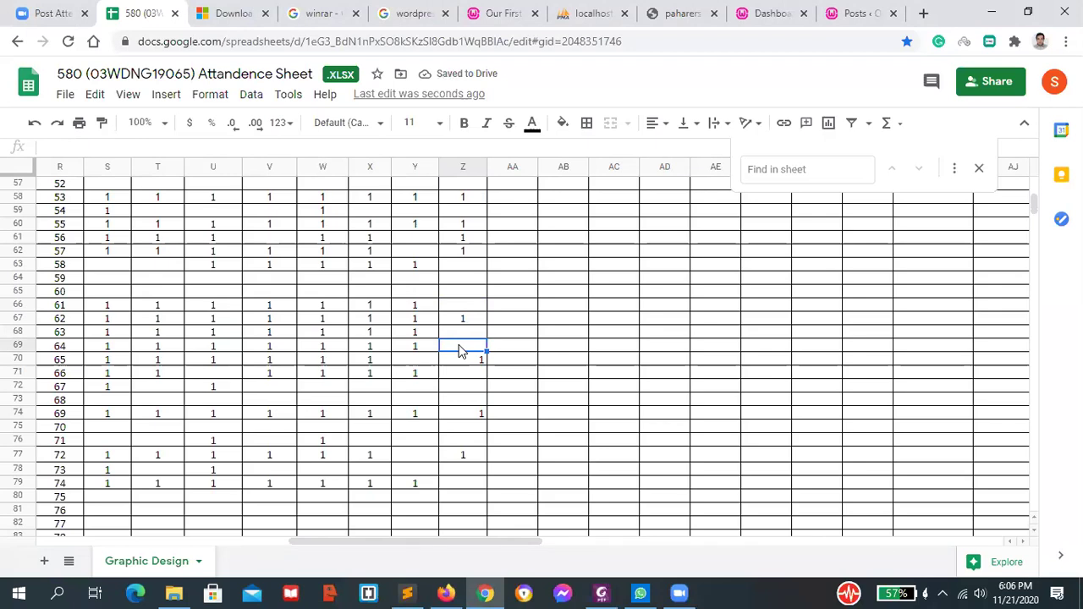
{"action": "left_click", "coordinate": [460, 373]}
{"action": "type", "text": "1"}
{"action": "left_click", "coordinate": [461, 353]}
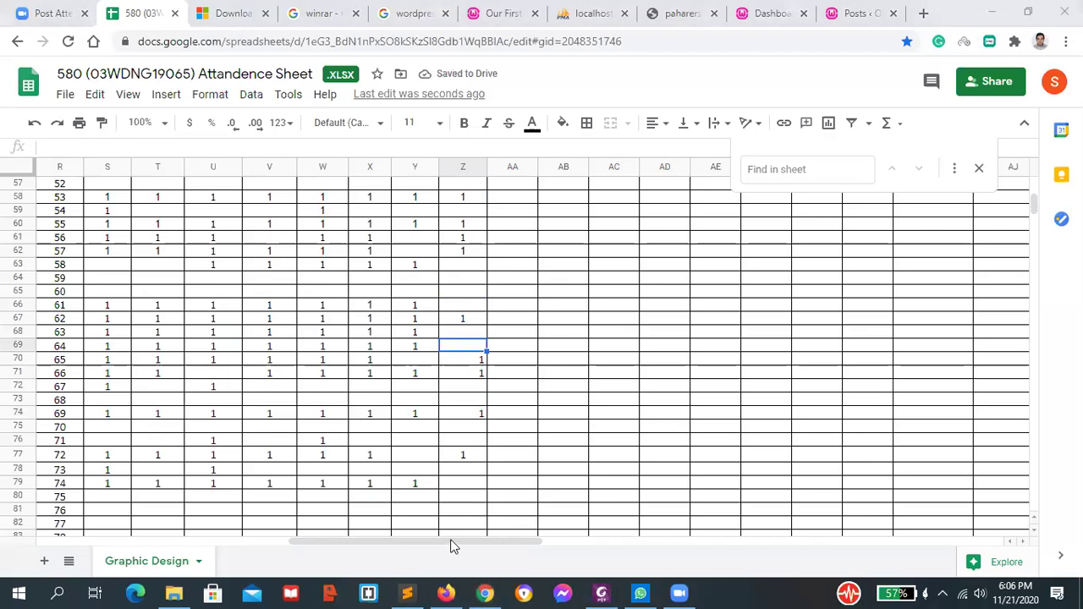
{"action": "left_click", "coordinate": [461, 332]}
{"action": "type", "text": "1"}
{"action": "key", "text": "Return"}
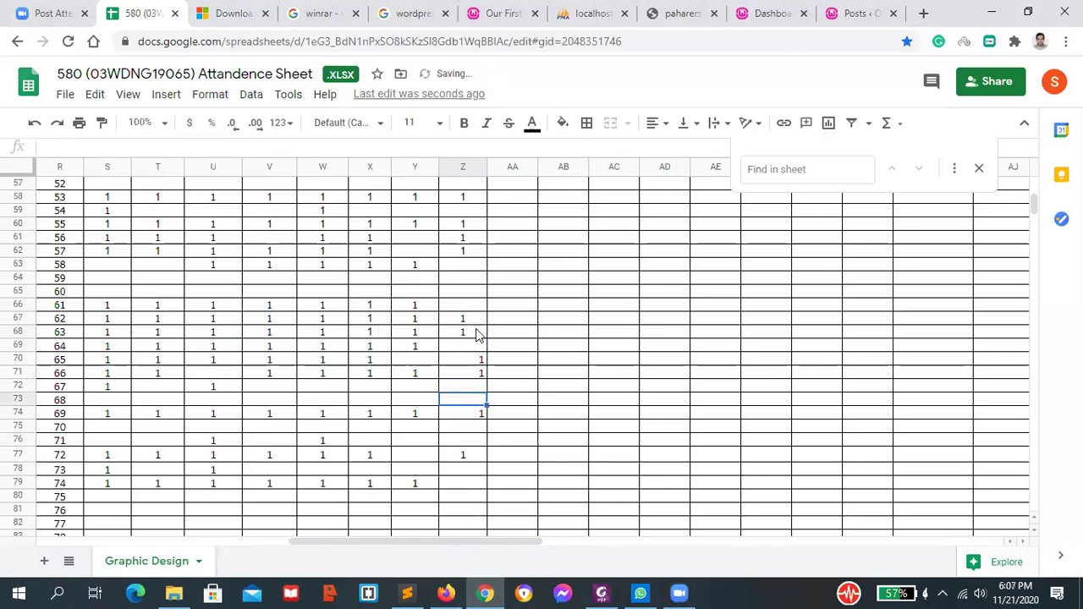
Centre-align the attendance cells Z65 through Z78
{"action": "left_click_drag", "start_coordinate": [470, 296], "coordinate": [477, 472]}
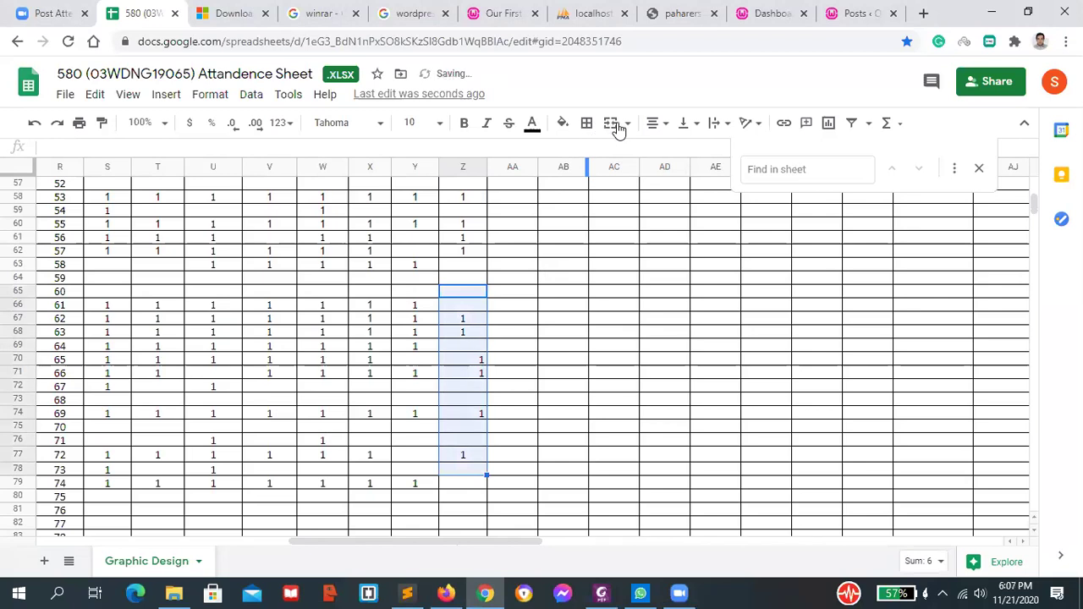
{"action": "left_click", "coordinate": [657, 123]}
{"action": "left_click", "coordinate": [675, 151]}
{"action": "left_click", "coordinate": [461, 359]}
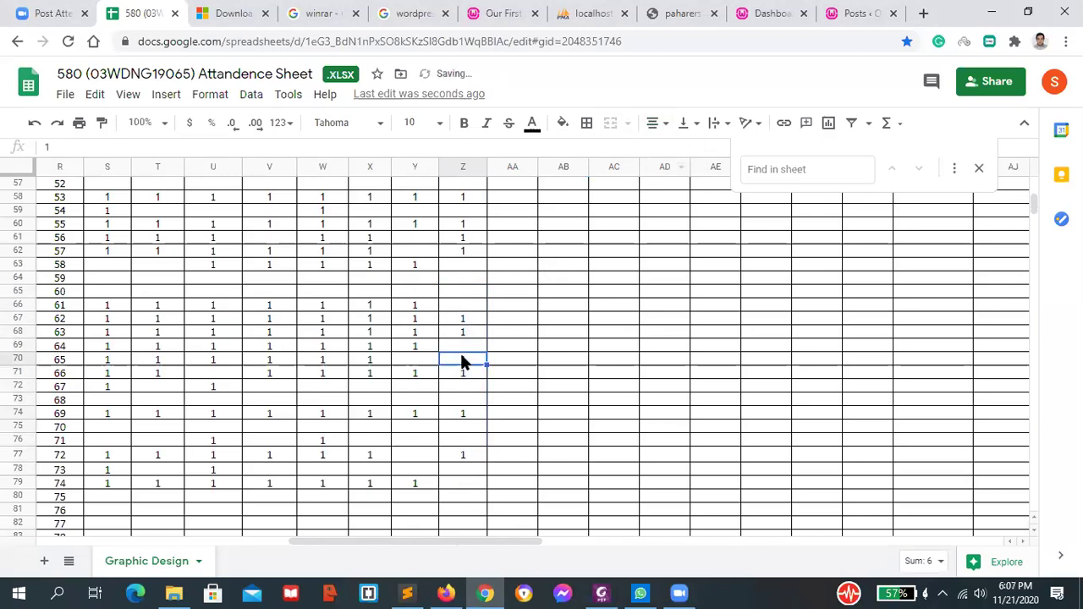
{"action": "left_click", "coordinate": [451, 403]}
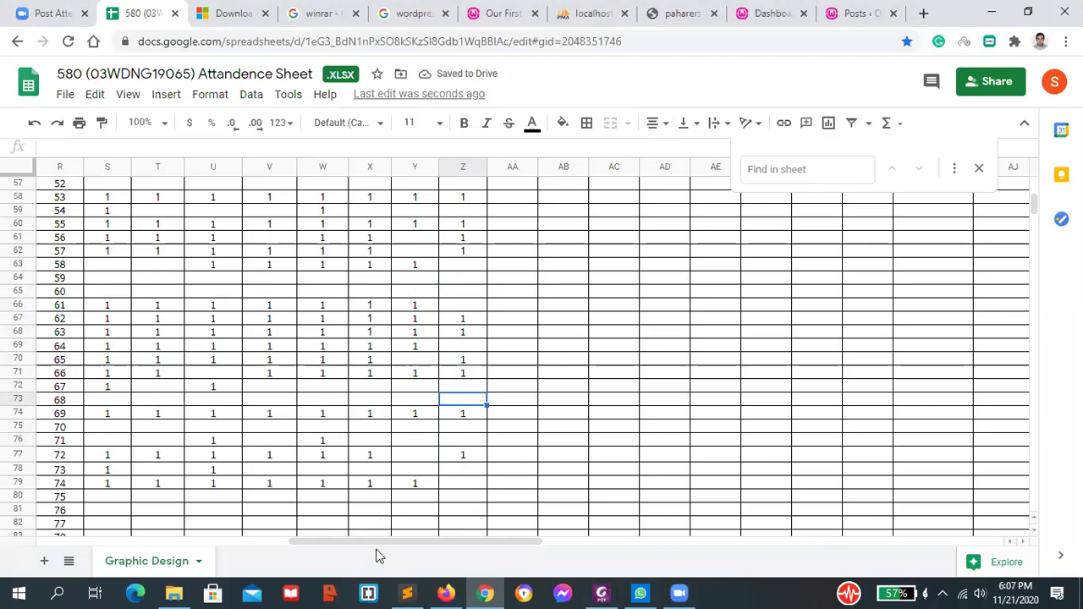
Enter 1 in Z69 to mark serial 64 present
{"action": "left_click_drag", "start_coordinate": [387, 543], "coordinate": [309, 542]}
{"action": "left_click_drag", "start_coordinate": [124, 536], "coordinate": [118, 536]}
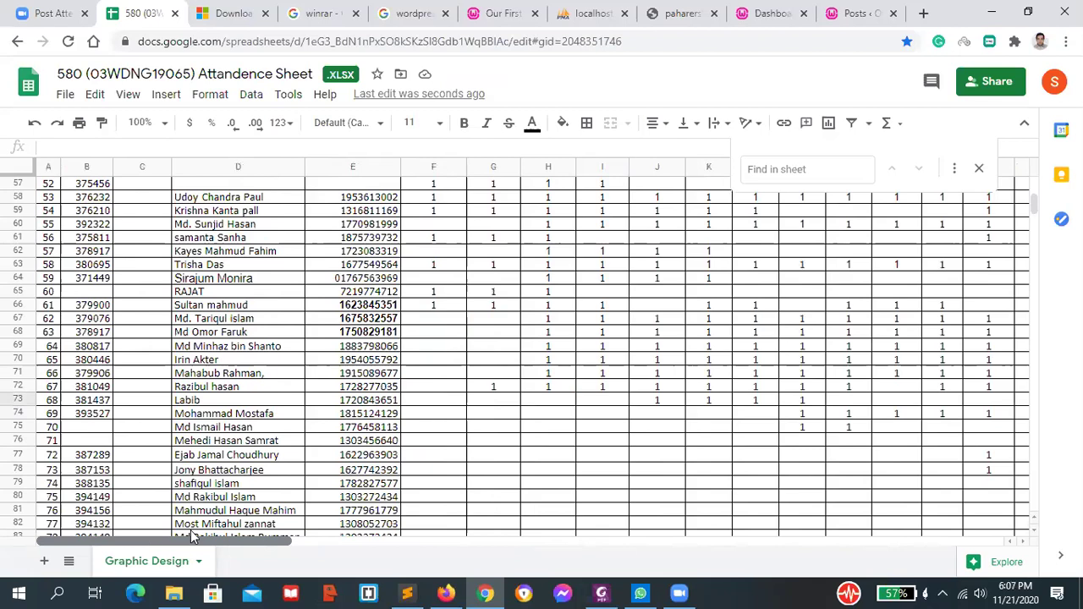
{"action": "left_click", "coordinate": [401, 539]}
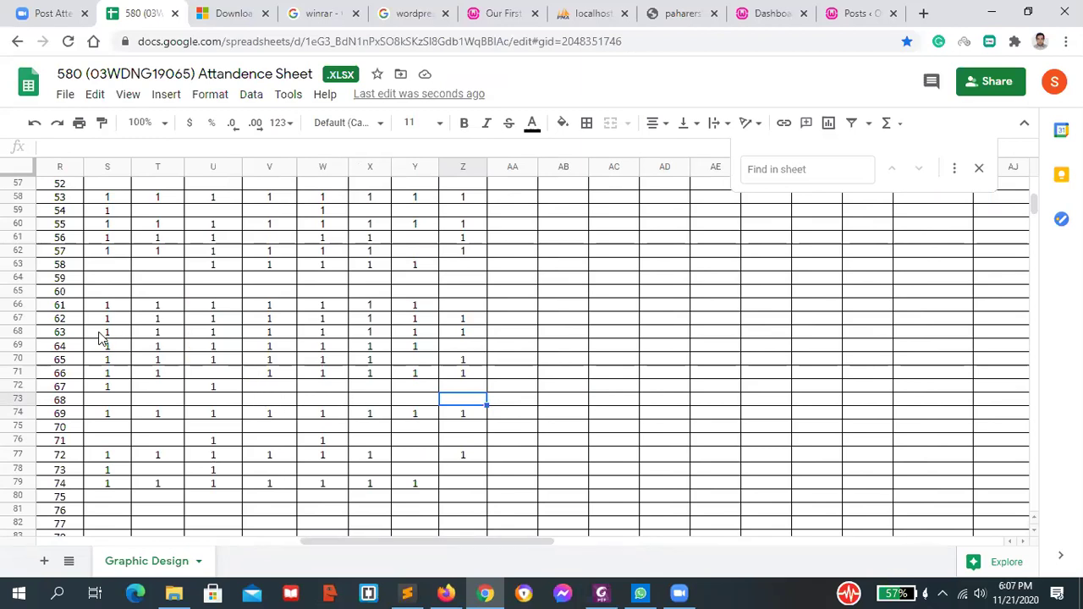
{"action": "left_click", "coordinate": [474, 348]}
{"action": "type", "text": "1"}
{"action": "left_click", "coordinate": [495, 359]}
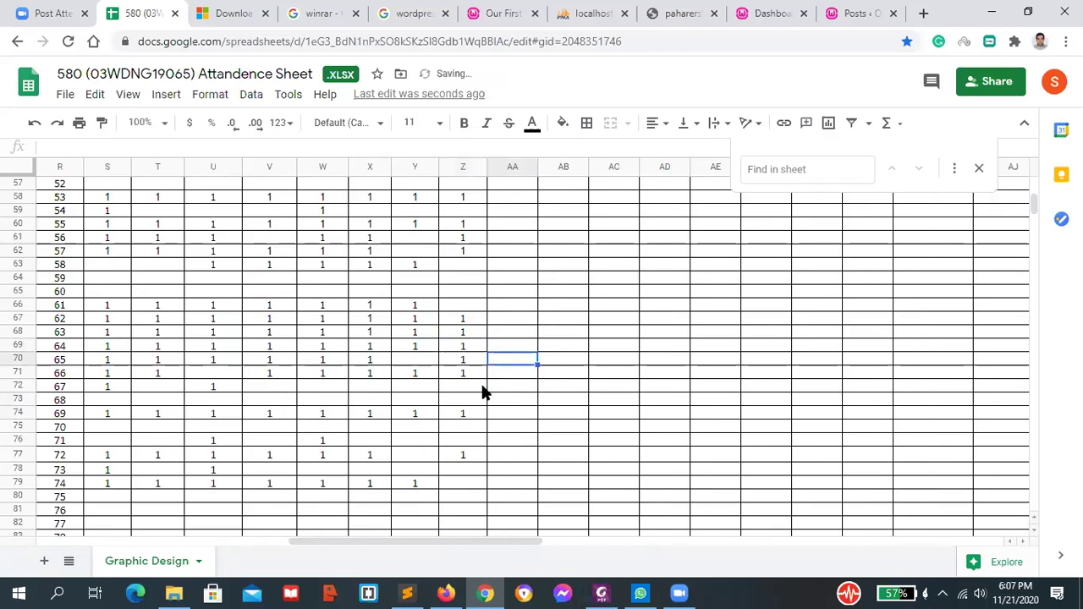
{"action": "left_click", "coordinate": [471, 427]}
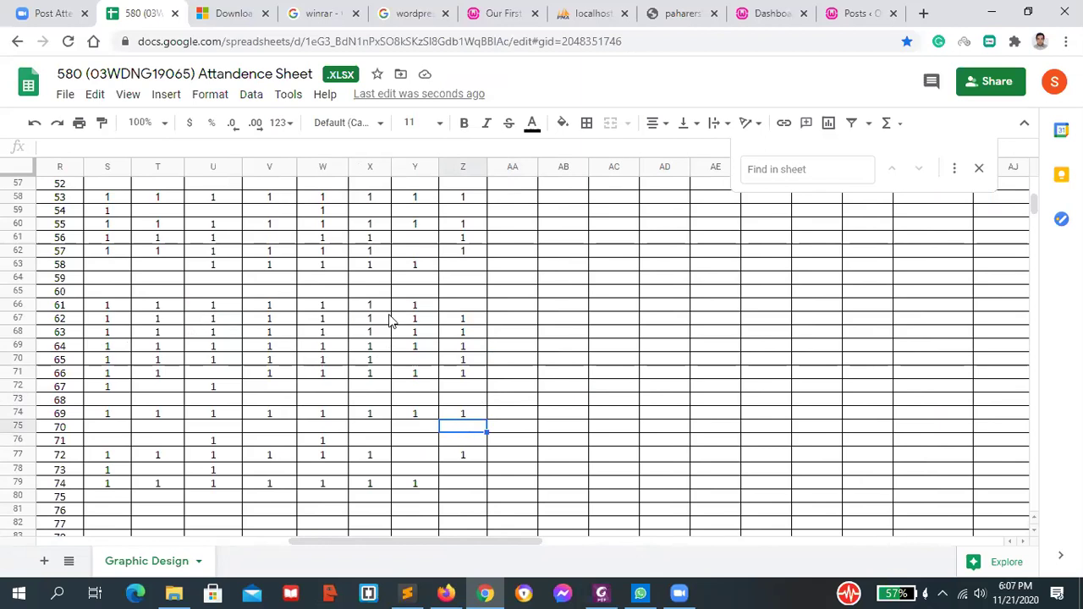
{"action": "left_click", "coordinate": [463, 440]}
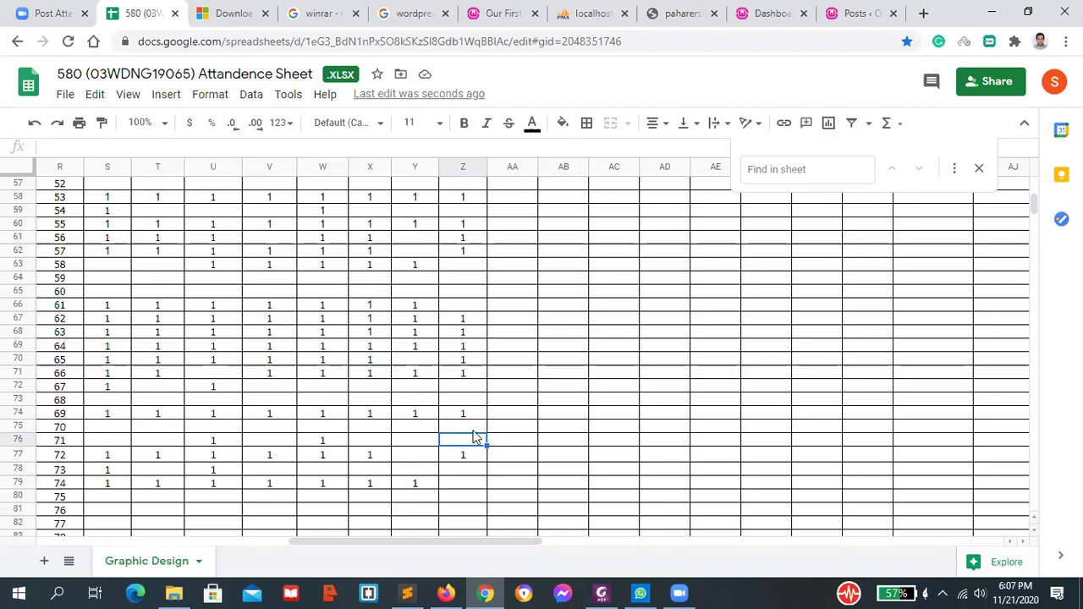
{"action": "scroll", "coordinate": [482, 457], "scroll_direction": "down", "scroll_amount": 3}
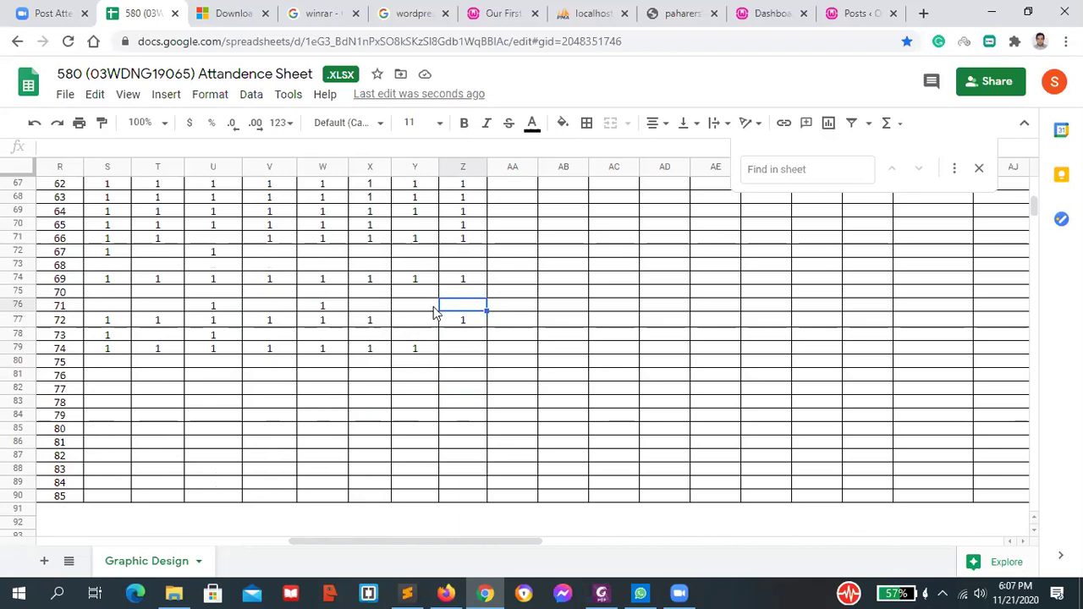
Restore the 1 in Z77 after accidentally clearing it
{"action": "left_click", "coordinate": [464, 321]}
{"action": "key", "text": "BackSpace"}
{"action": "key", "text": "Return"}
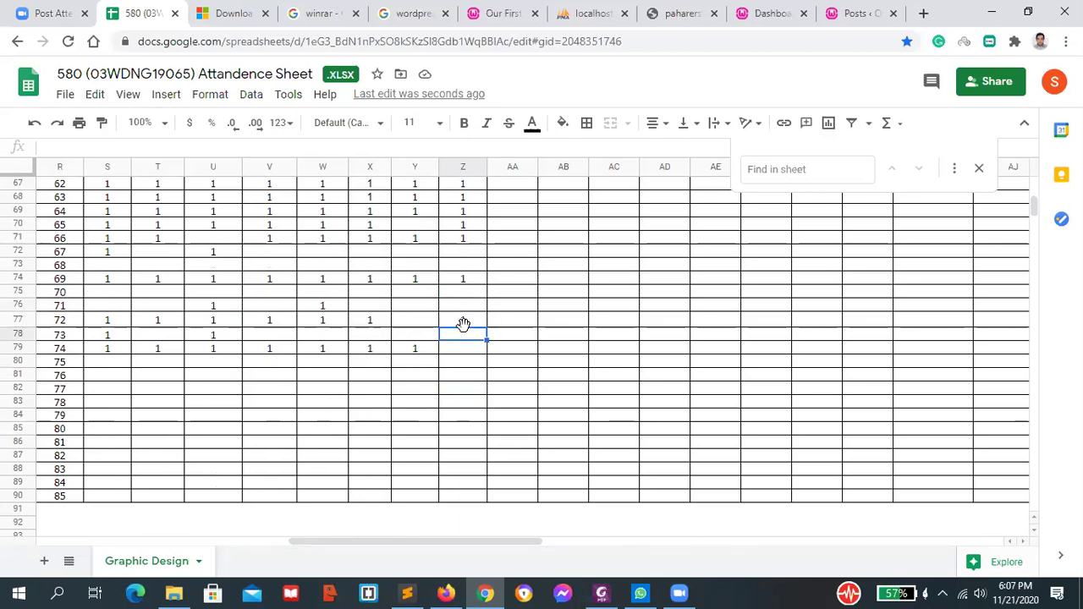
{"action": "key", "text": "ctrl+z"}
Enter 1 in Z81 through Z84 for serials 76–79
{"action": "left_click", "coordinate": [457, 380]}
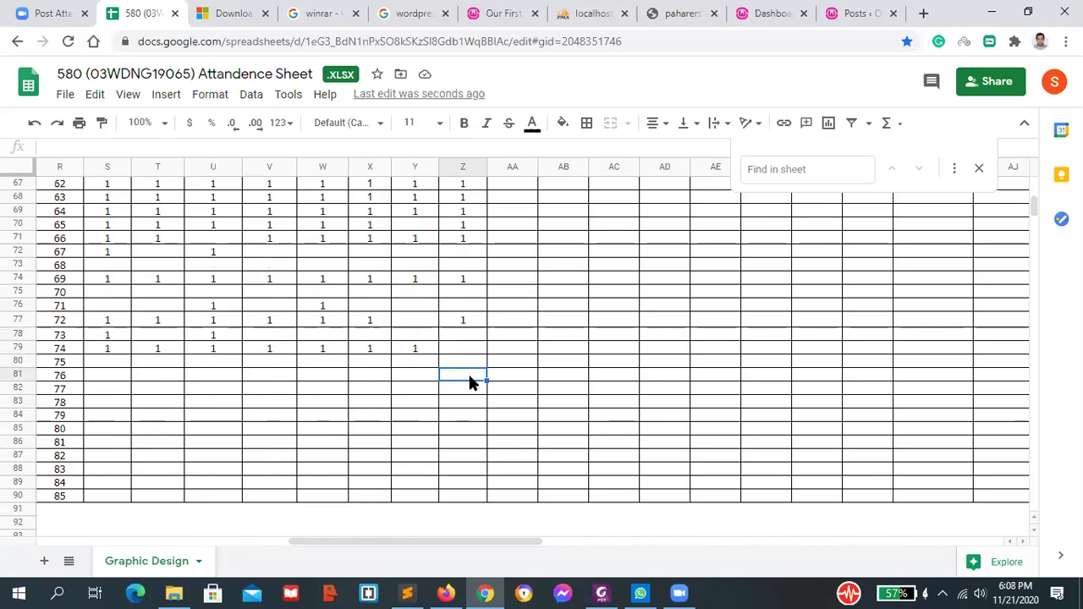
{"action": "type", "text": "1"}
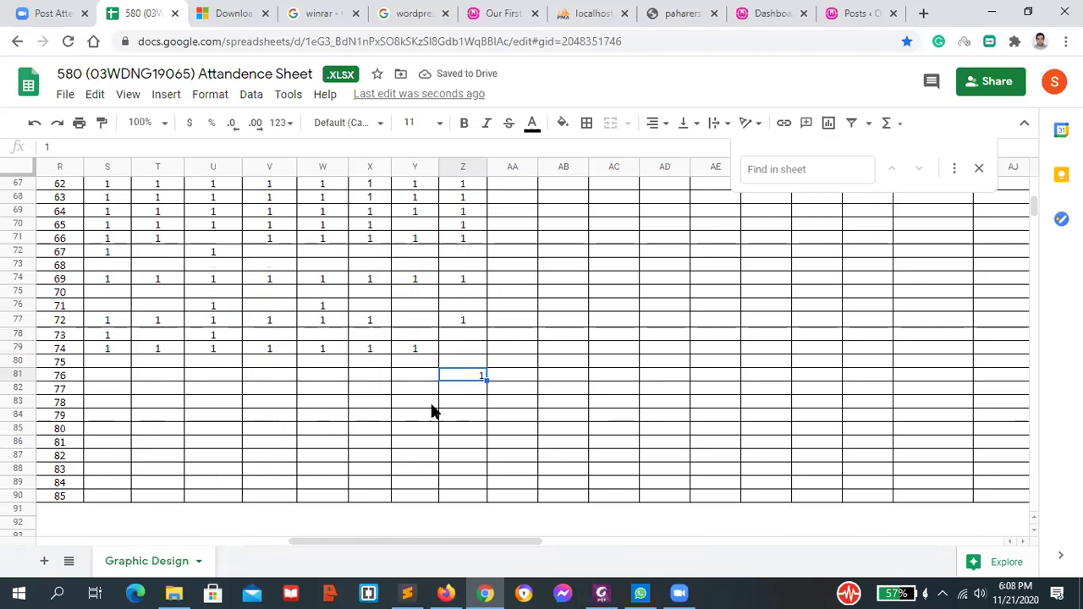
{"action": "key", "text": "Down"}
{"action": "type", "text": "1"}
{"action": "left_click", "coordinate": [462, 405]}
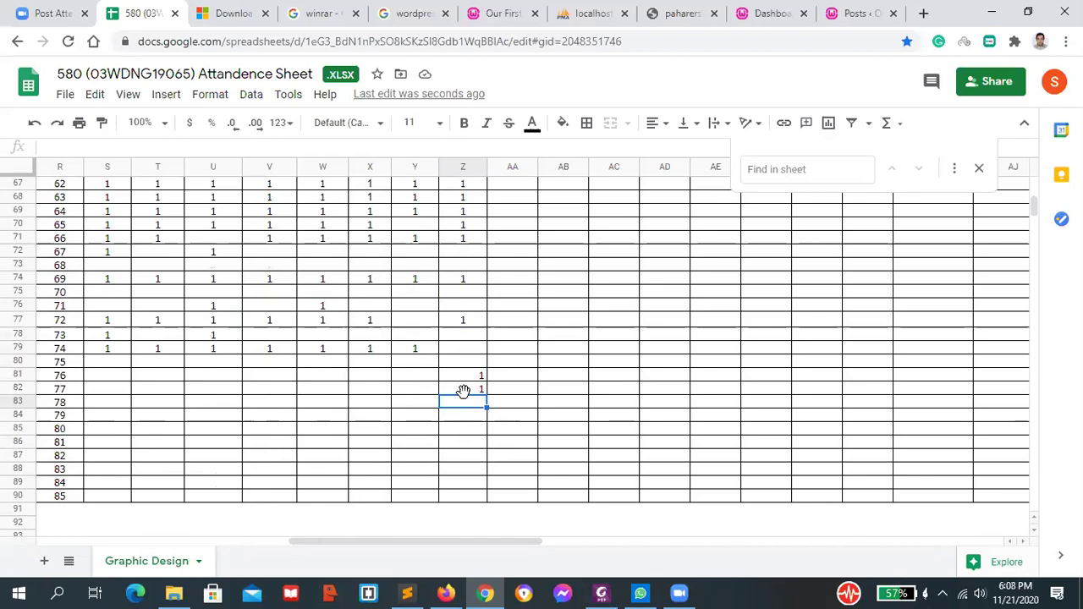
{"action": "left_click", "coordinate": [475, 379]}
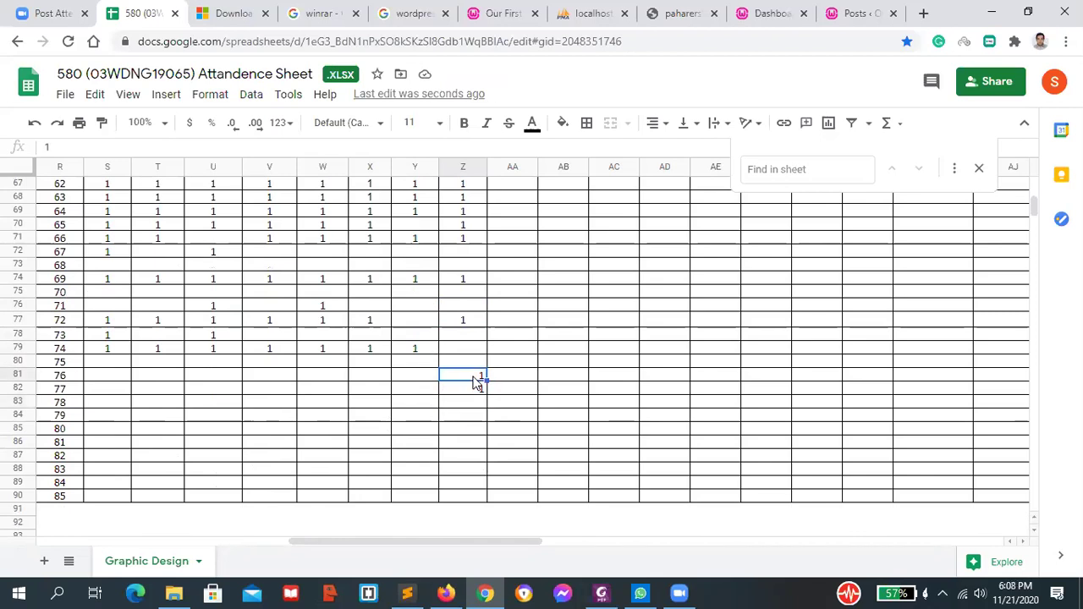
{"action": "left_click", "coordinate": [475, 390]}
{"action": "type", "text": "1"}
{"action": "key", "text": "Return"}
{"action": "type", "text": "1"}
{"action": "key", "text": "Return"}
{"action": "type", "text": "1"}
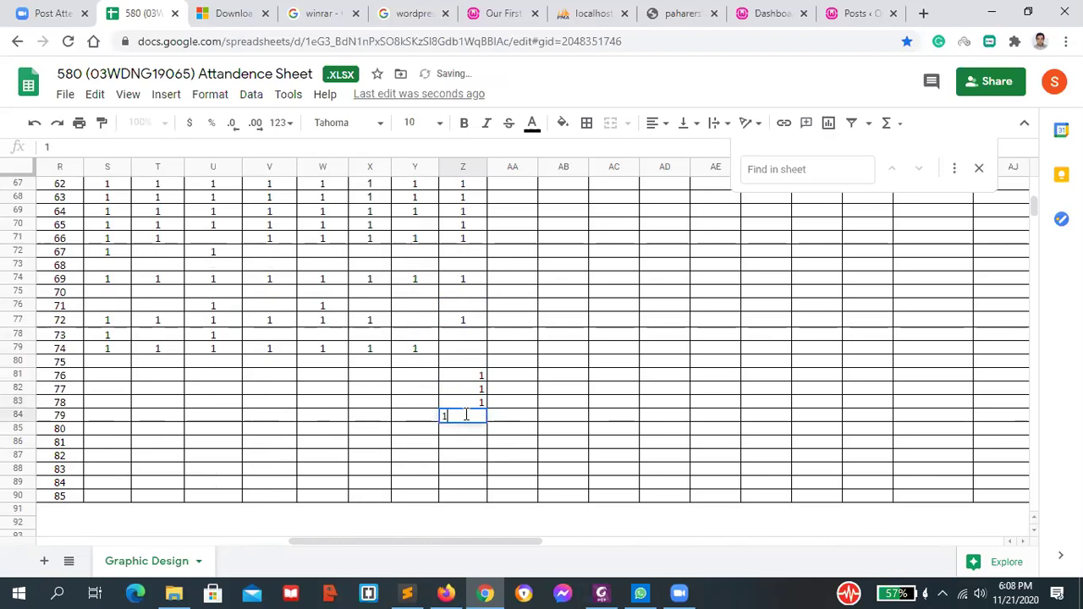
{"action": "key", "text": "Return"}
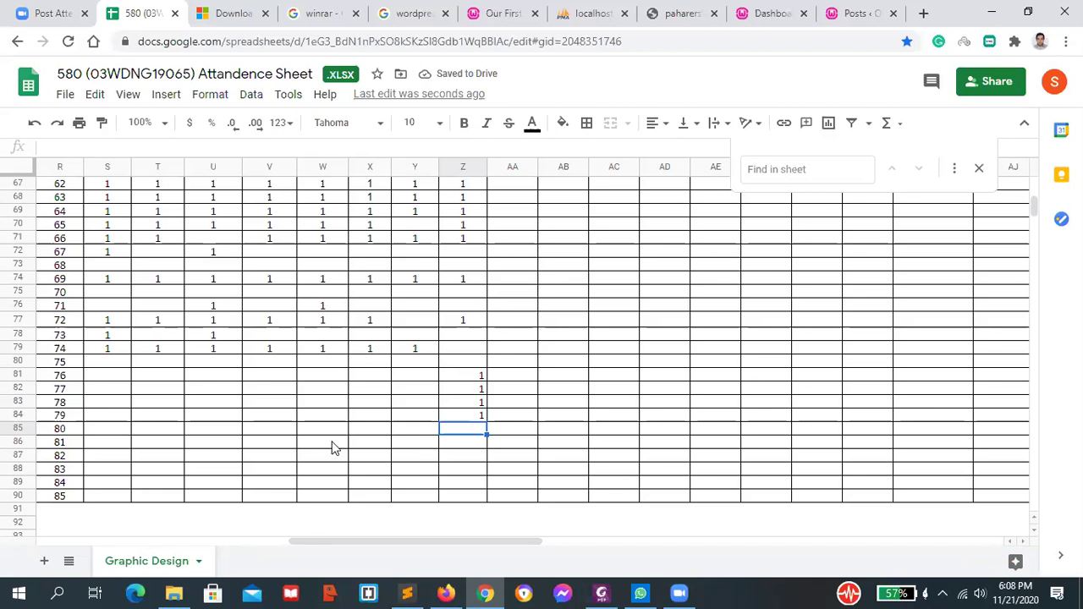
Enter 1 in Z86 and Z89 for serials 81 and 84
{"action": "left_click", "coordinate": [462, 444]}
{"action": "type", "text": "1"}
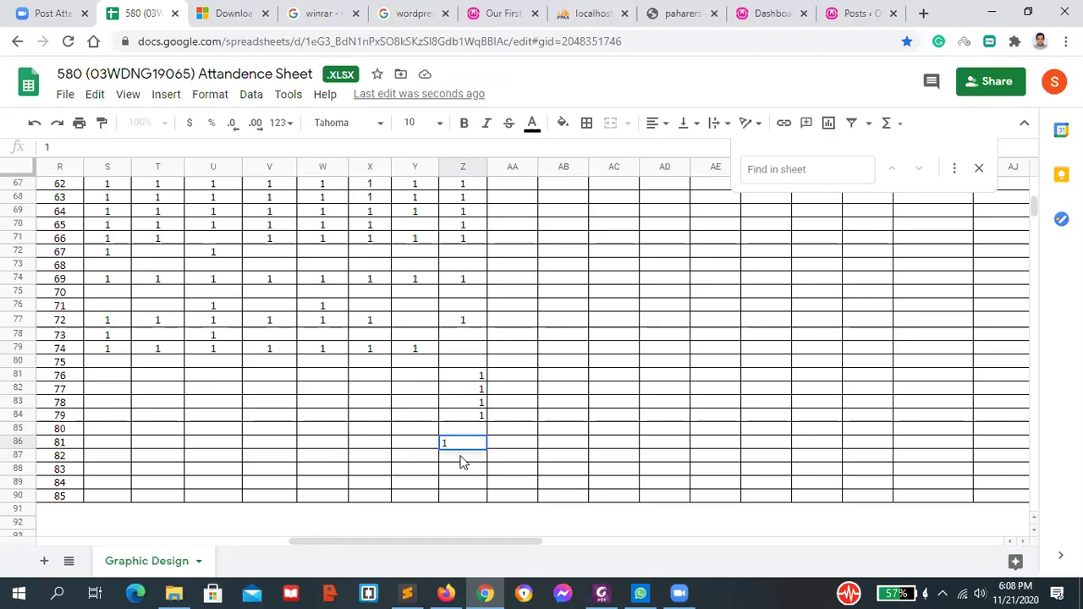
{"action": "left_click", "coordinate": [463, 481]}
{"action": "type", "text": "1"}
{"action": "left_click", "coordinate": [462, 473]}
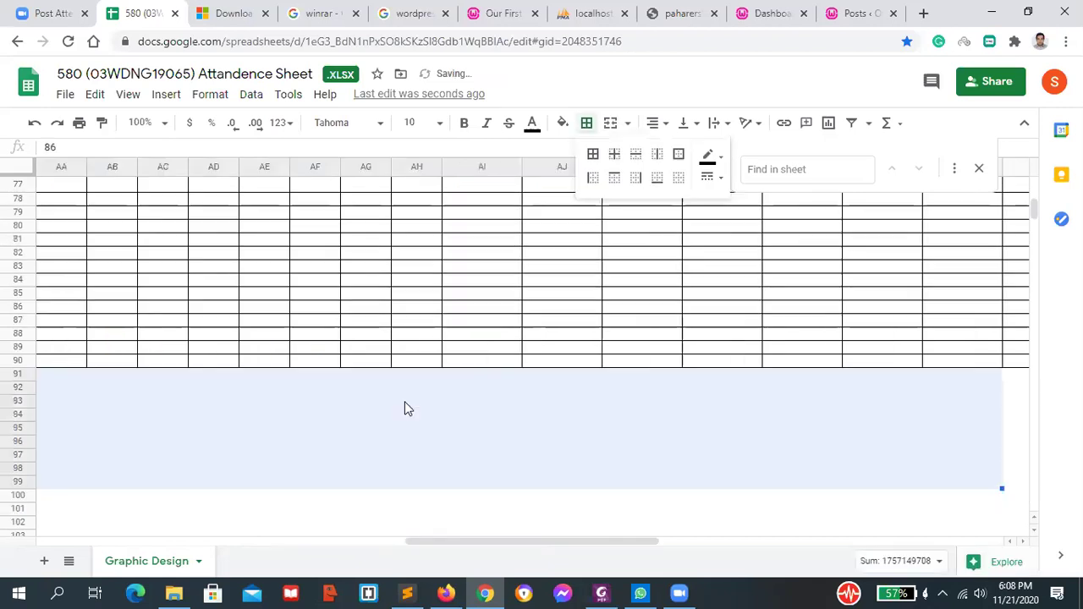
Apply all borders to rows 91–99 and mark Z90 with 1 for serial 85
{"action": "left_click", "coordinate": [592, 153]}
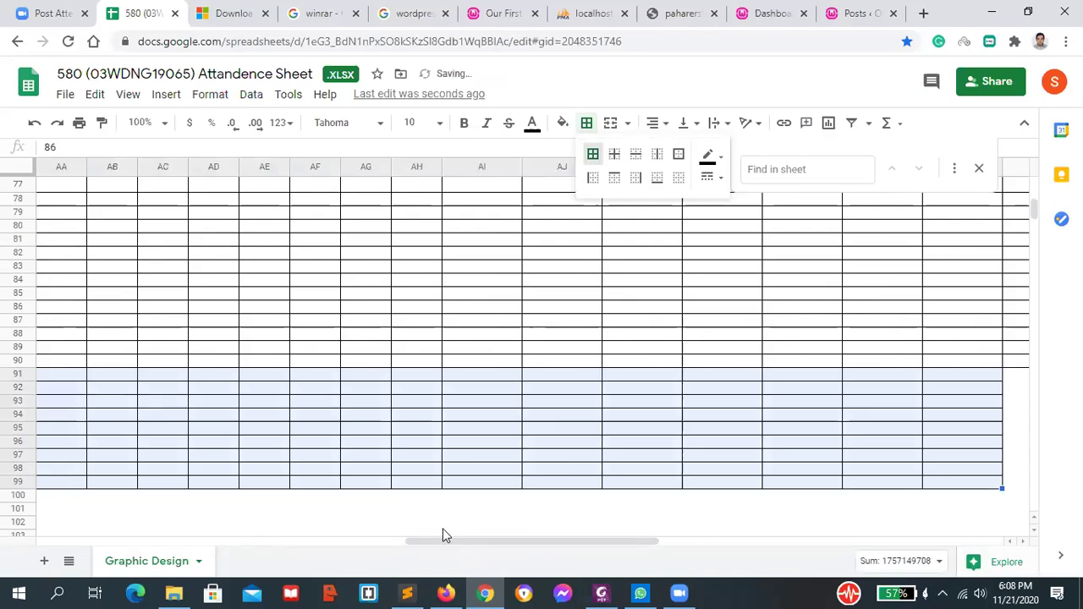
{"action": "left_click_drag", "start_coordinate": [457, 541], "coordinate": [317, 544]}
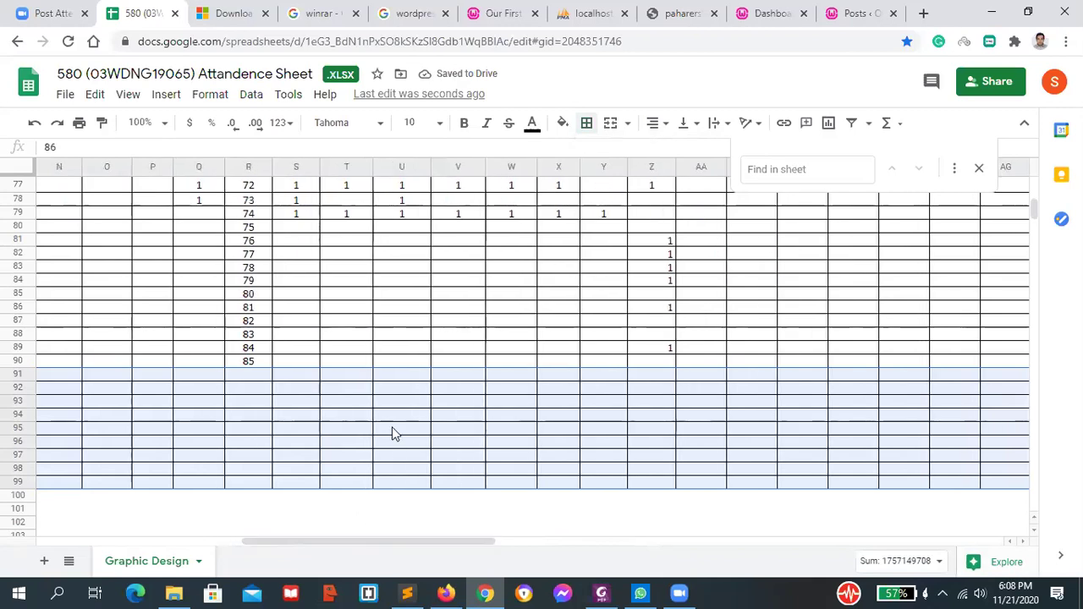
{"action": "left_click", "coordinate": [666, 363]}
{"action": "type", "text": "1"}
{"action": "key", "text": "Return"}
Add serial 86 in R91 and mark Z91 with 1
{"action": "left_click", "coordinate": [260, 379]}
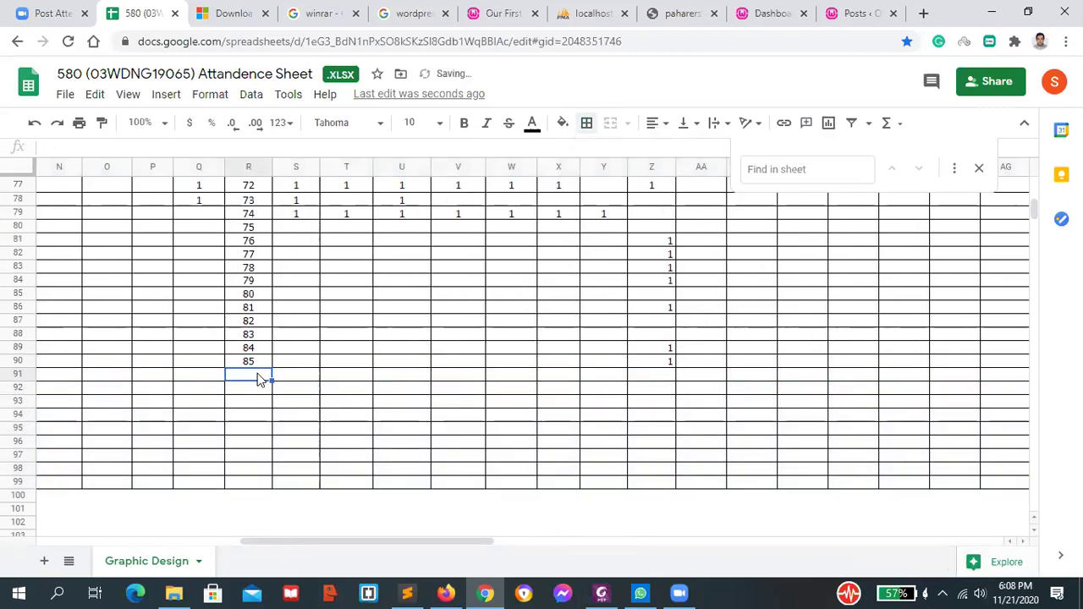
{"action": "type", "text": "8"}
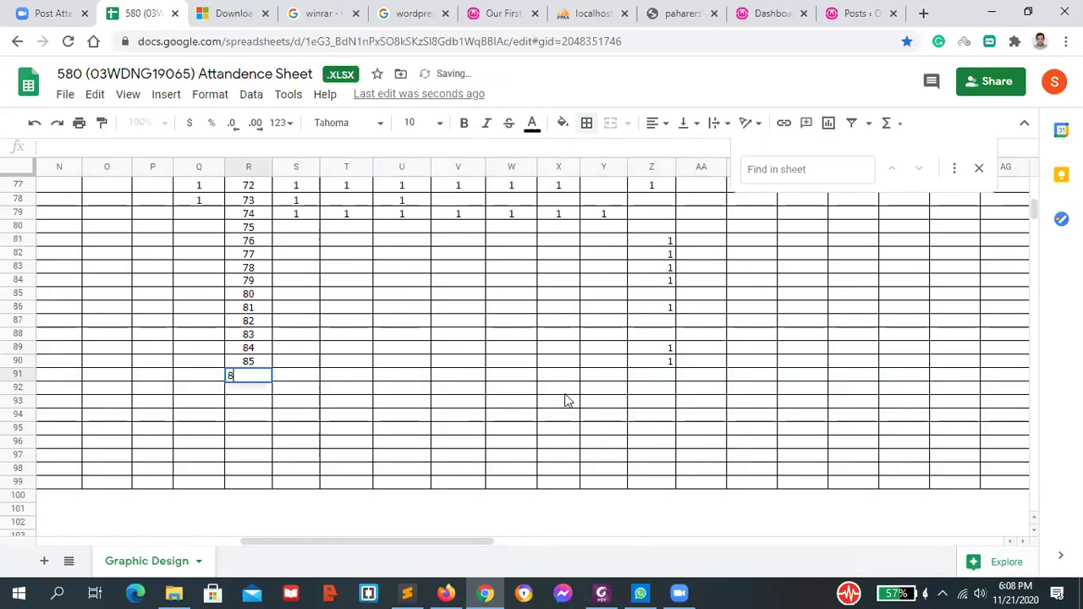
{"action": "type", "text": "6"}
{"action": "left_click", "coordinate": [671, 375]}
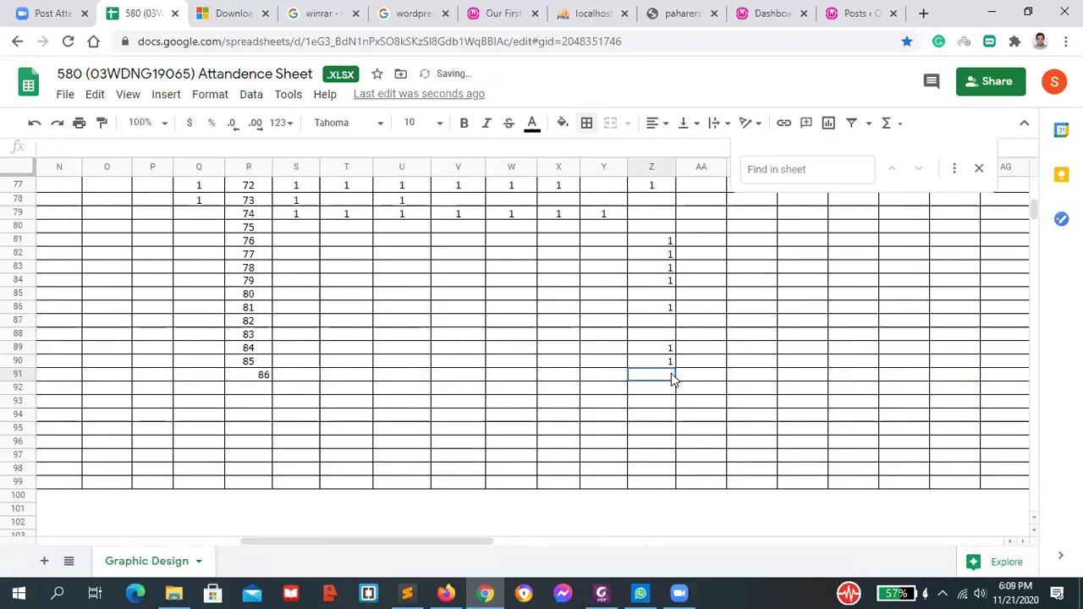
{"action": "type", "text": "1"}
{"action": "key", "text": "Return"}
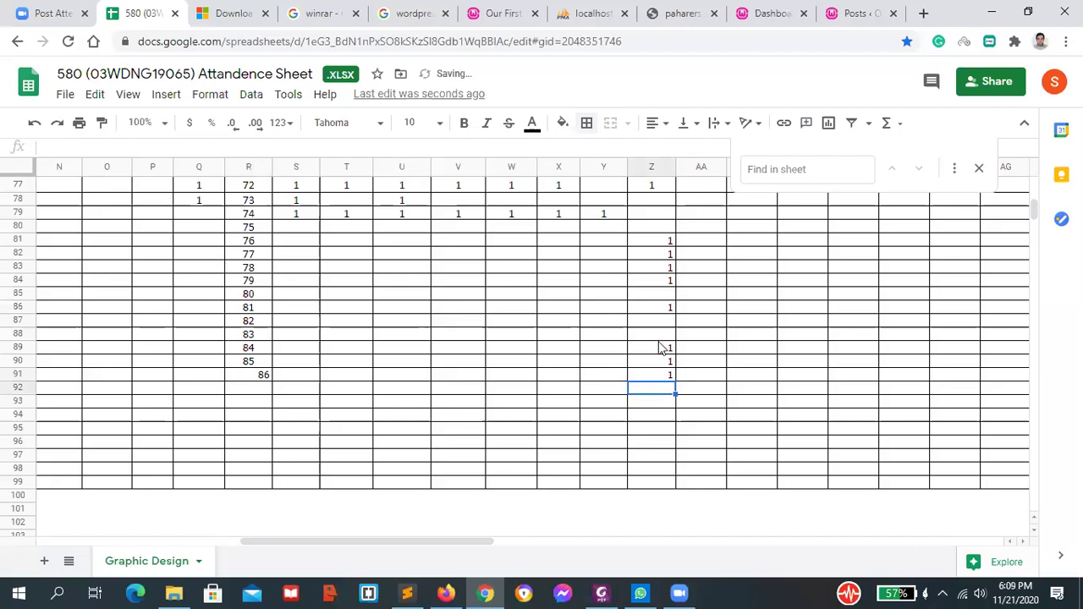
{"action": "left_click", "coordinate": [661, 337]}
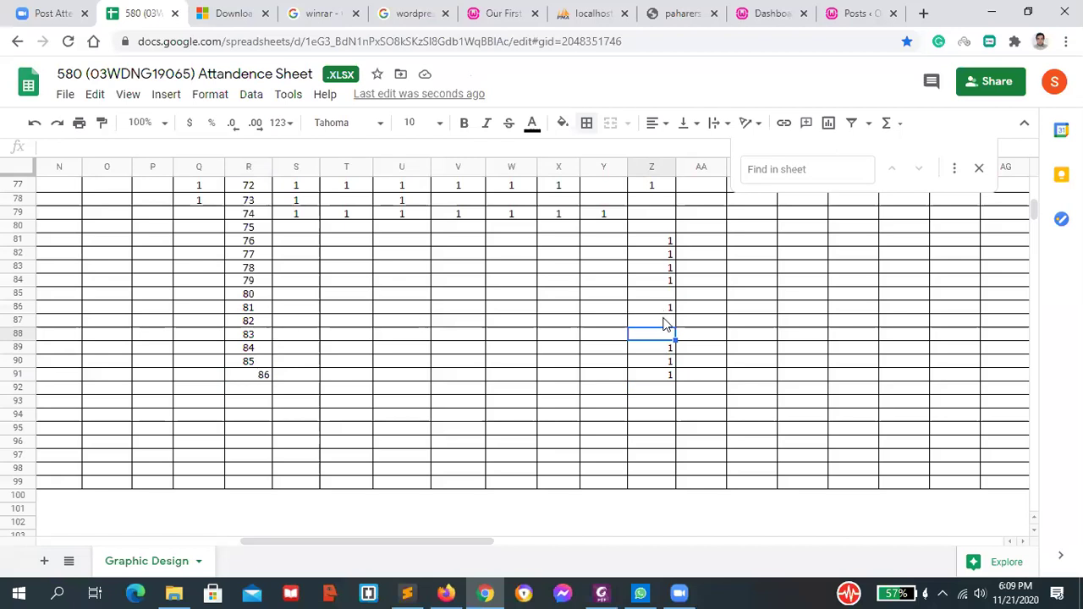
Enter 1 in Z88, Z87 and Z85 for serials 83, 82 and 80
{"action": "key", "text": "Up"}
{"action": "left_click_drag", "start_coordinate": [370, 550], "coordinate": [423, 549]}
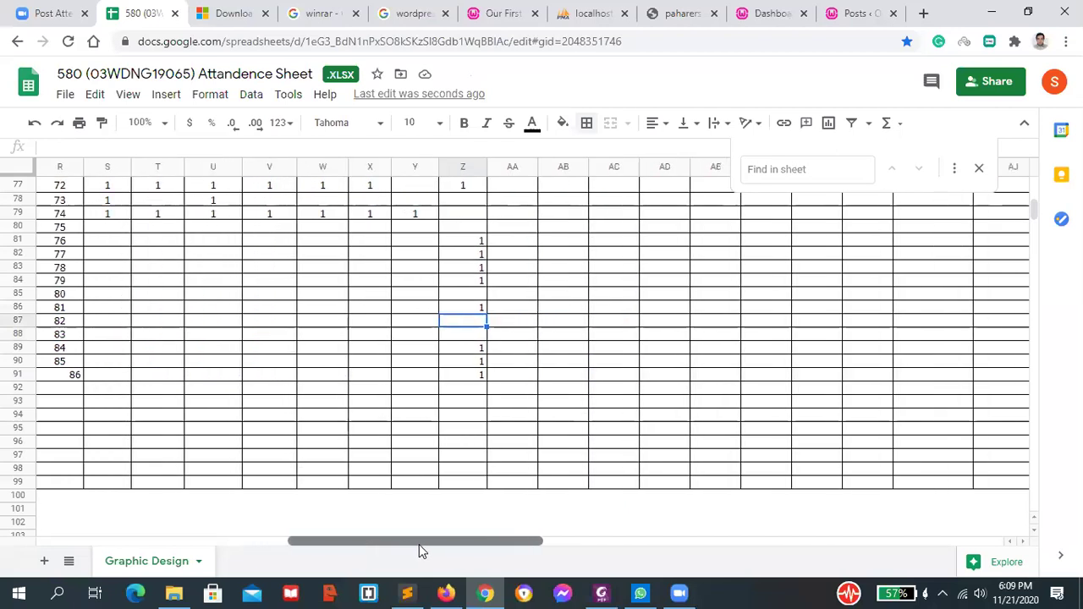
{"action": "left_click", "coordinate": [472, 336]}
{"action": "type", "text": "1"}
{"action": "left_click", "coordinate": [470, 324]}
{"action": "type", "text": "1"}
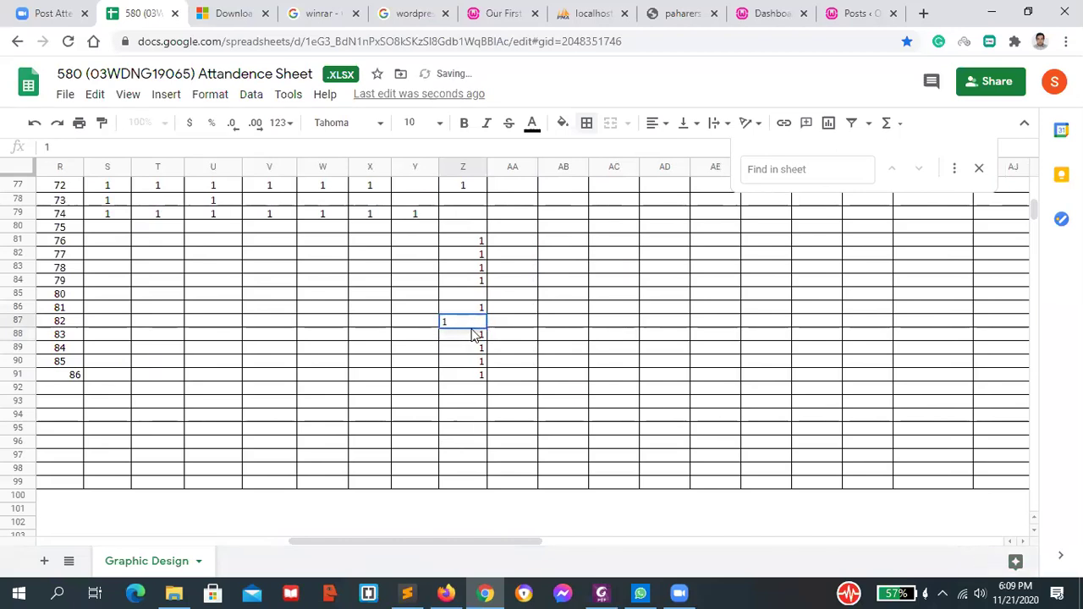
{"action": "left_click", "coordinate": [493, 325]}
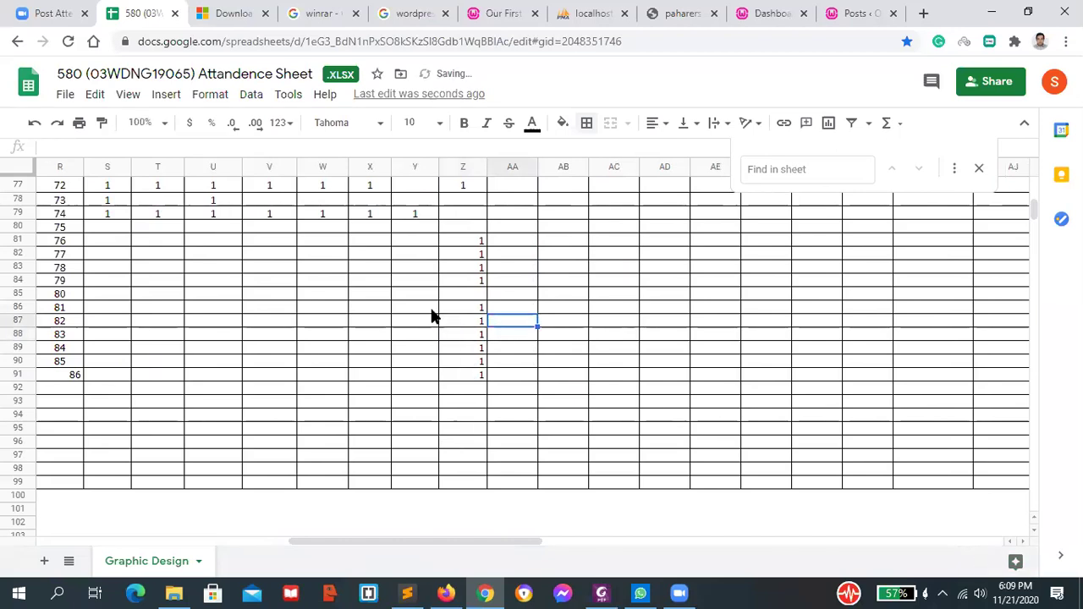
{"action": "left_click", "coordinate": [464, 295]}
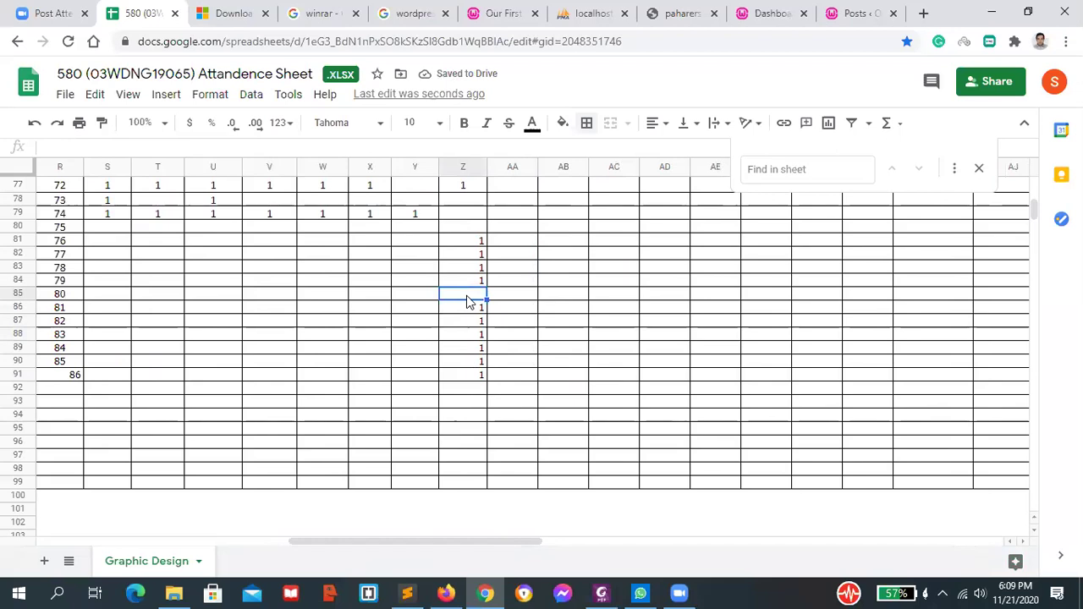
{"action": "type", "text": "1"}
{"action": "left_click", "coordinate": [510, 299]}
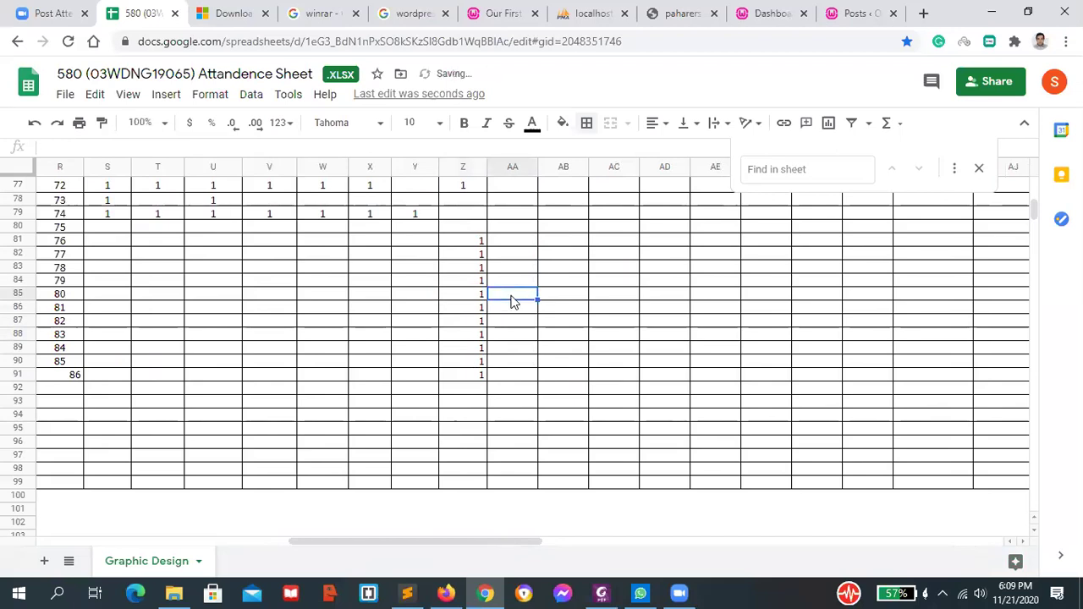
Enter 1 in Z80 for serial 75 and scroll back to column A
{"action": "left_click", "coordinate": [443, 246]}
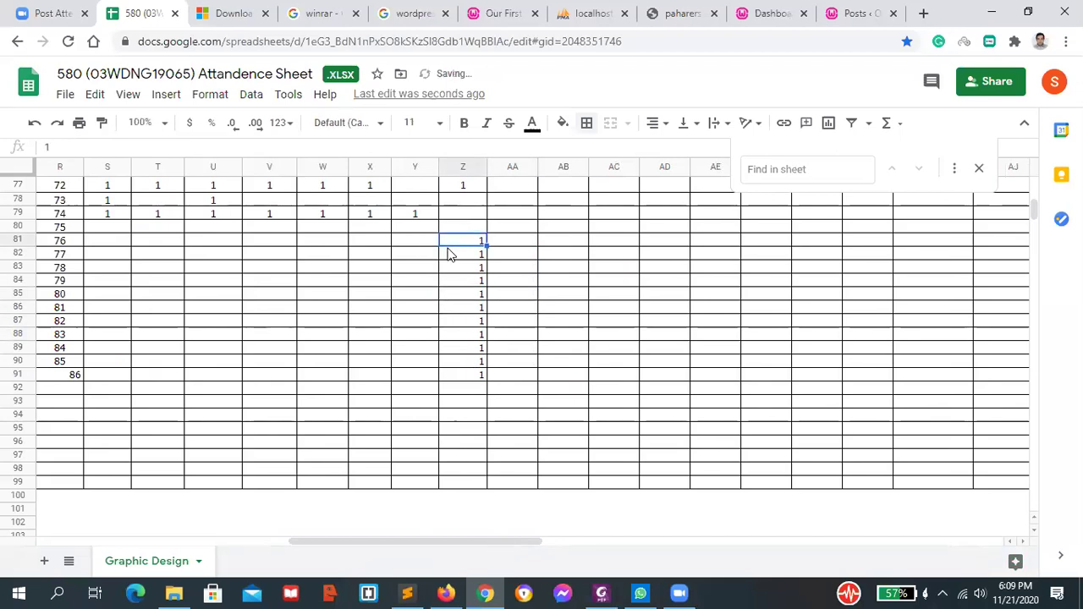
{"action": "left_click", "coordinate": [449, 234]}
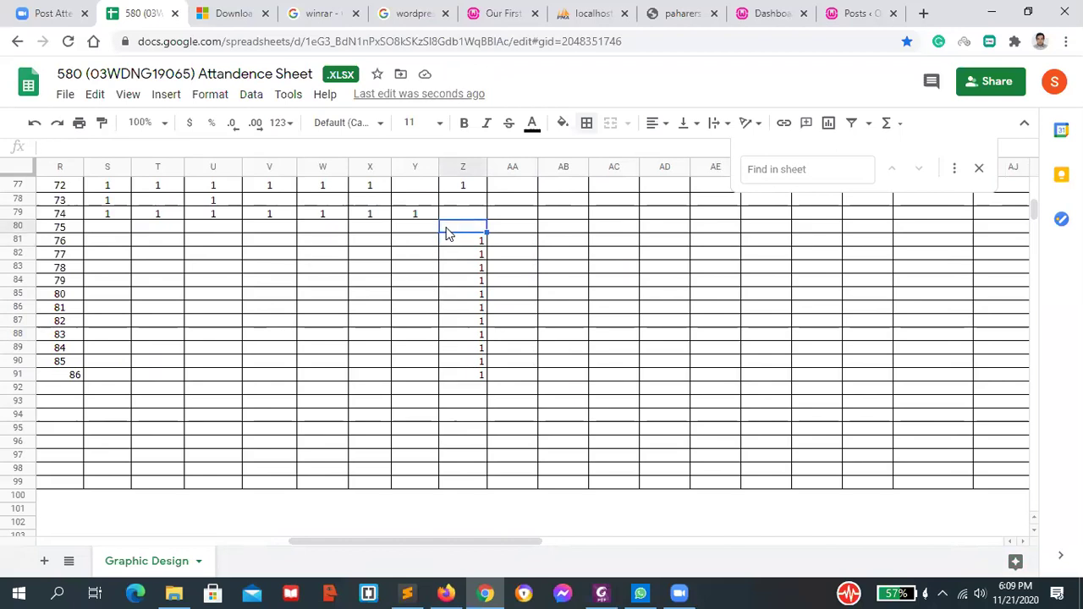
{"action": "type", "text": "1"}
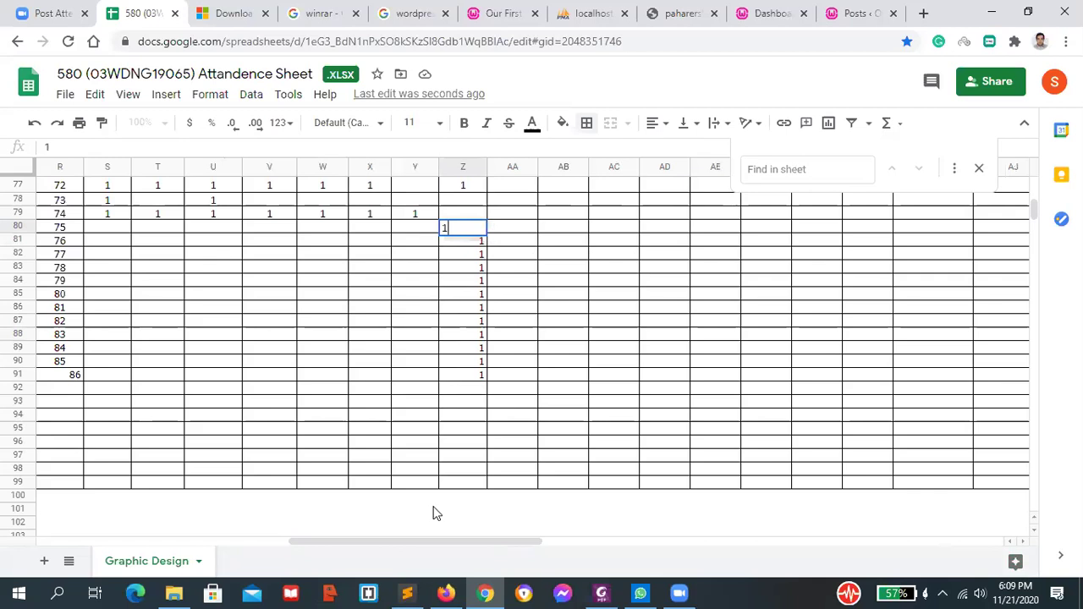
{"action": "scroll", "coordinate": [310, 502], "scroll_direction": "down", "scroll_amount": 1}
{"action": "scroll", "coordinate": [350, 481], "scroll_direction": "up", "scroll_amount": 1}
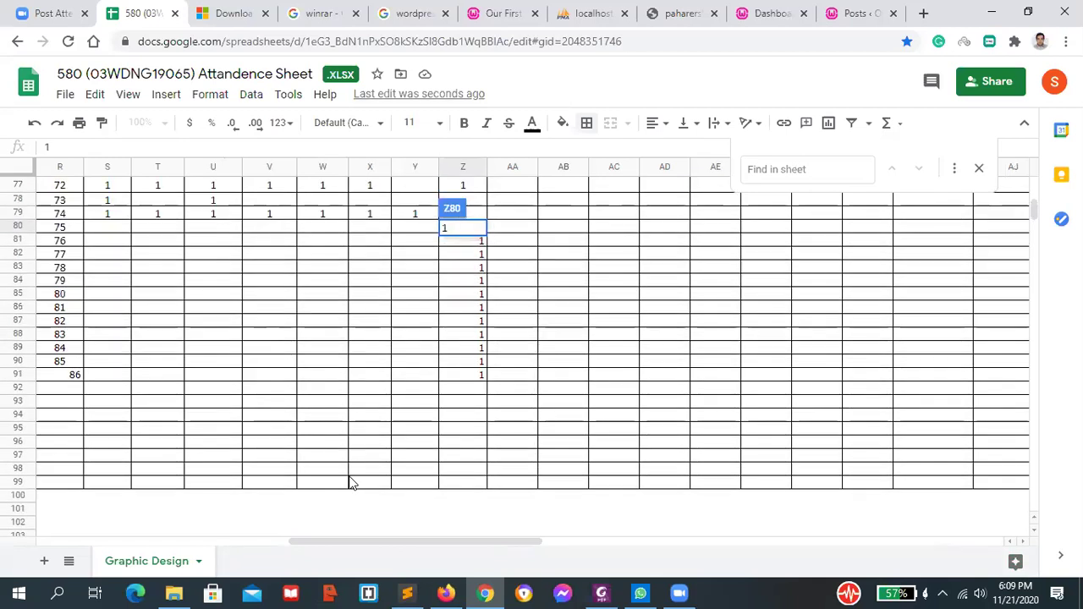
{"action": "left_click", "coordinate": [327, 377]}
{"action": "left_click_drag", "start_coordinate": [292, 542], "coordinate": [25, 551]}
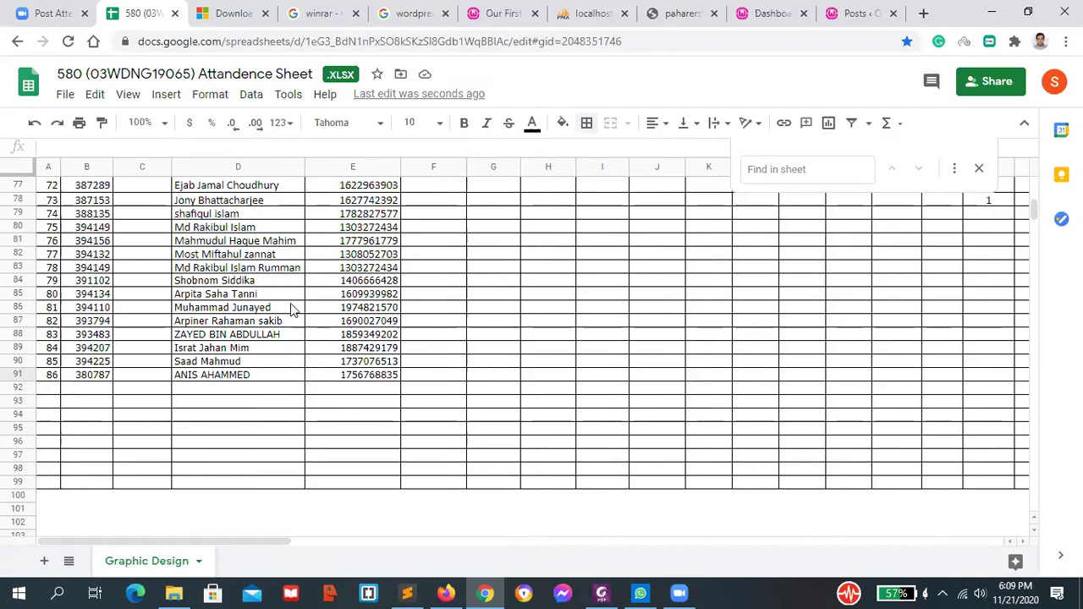
Compare the student entries in rows 80 through 83 to spot the duplicate
{"action": "scroll", "coordinate": [243, 287], "scroll_direction": "up", "scroll_amount": 1}
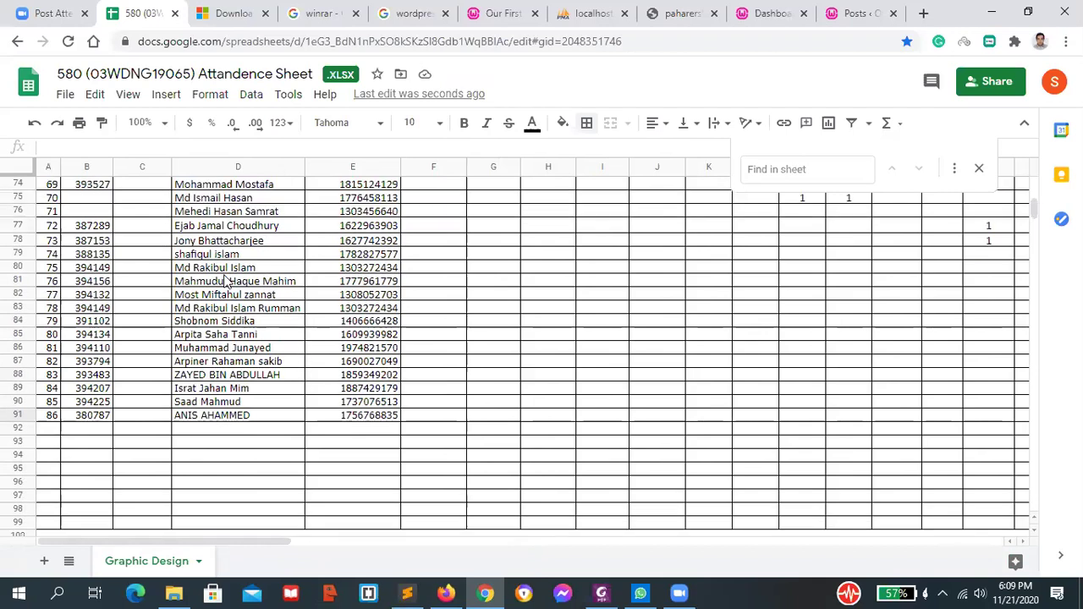
{"action": "left_click", "coordinate": [254, 271]}
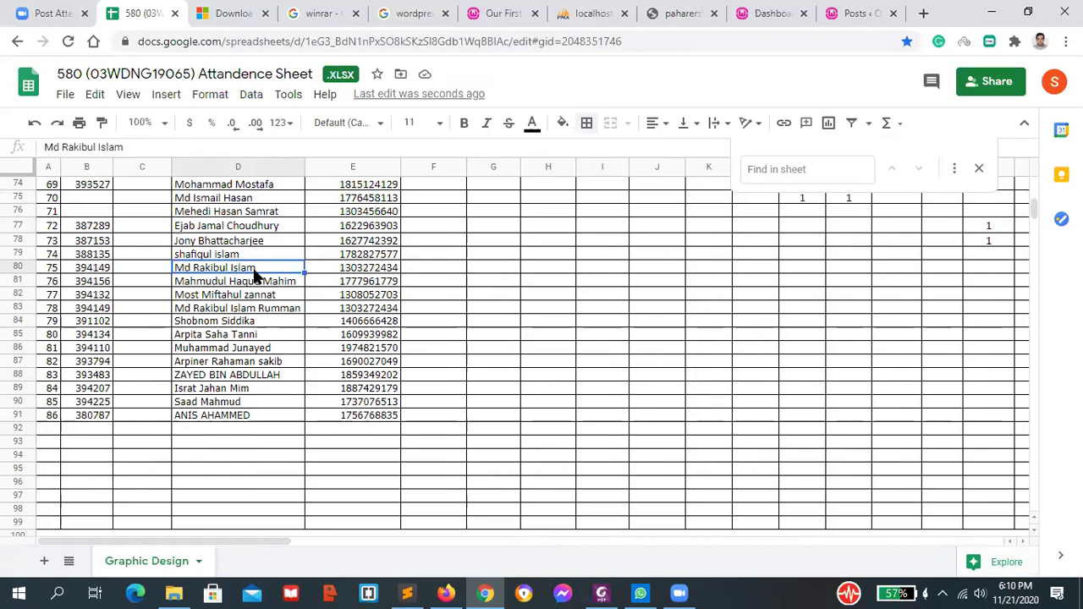
{"action": "left_click", "coordinate": [253, 284]}
{"action": "left_click", "coordinate": [257, 270]}
{"action": "left_click", "coordinate": [257, 282]}
{"action": "left_click", "coordinate": [260, 297]}
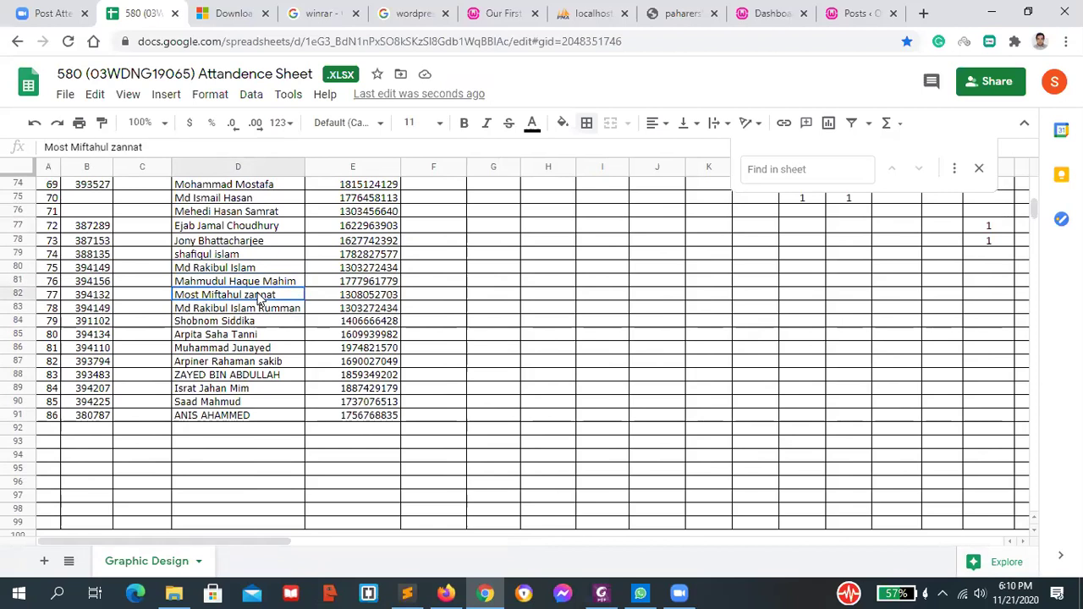
{"action": "left_click", "coordinate": [261, 285]}
{"action": "left_click", "coordinate": [264, 271]}
{"action": "left_click", "coordinate": [273, 284]}
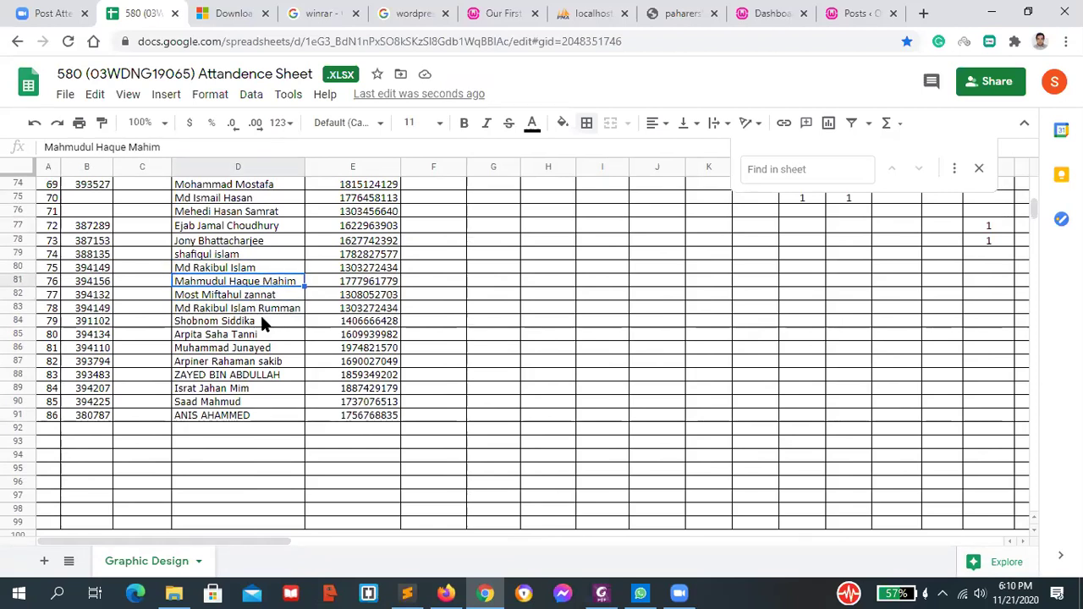
{"action": "left_click", "coordinate": [278, 319]}
{"action": "left_click", "coordinate": [282, 309]}
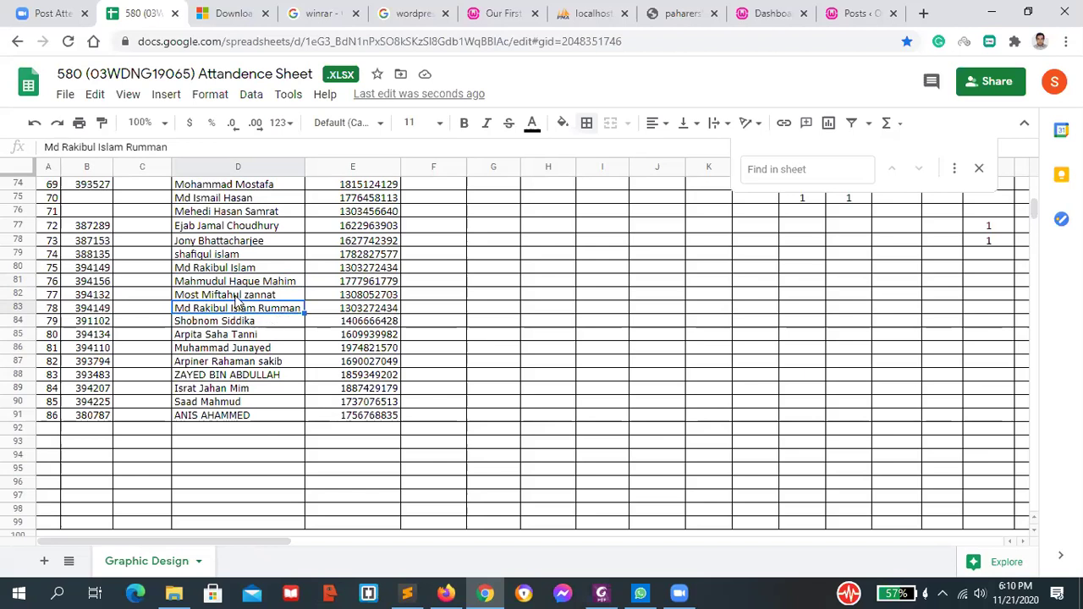
Select row 80's data in columns A to F as the duplicate entry
{"action": "left_click", "coordinate": [218, 258]}
{"action": "left_click", "coordinate": [221, 268]}
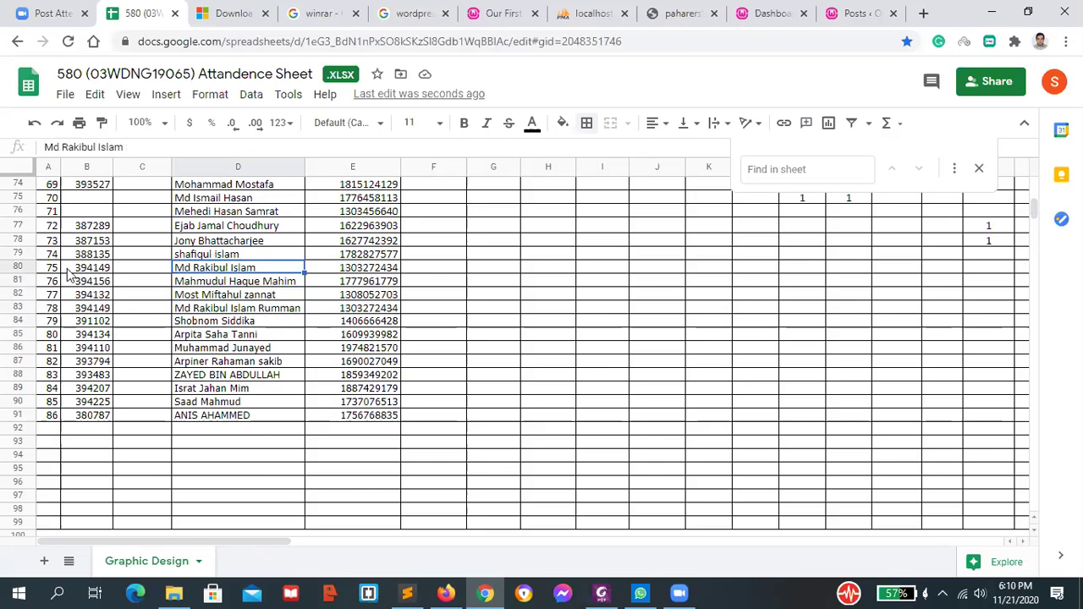
{"action": "left_click_drag", "start_coordinate": [51, 269], "coordinate": [731, 266]}
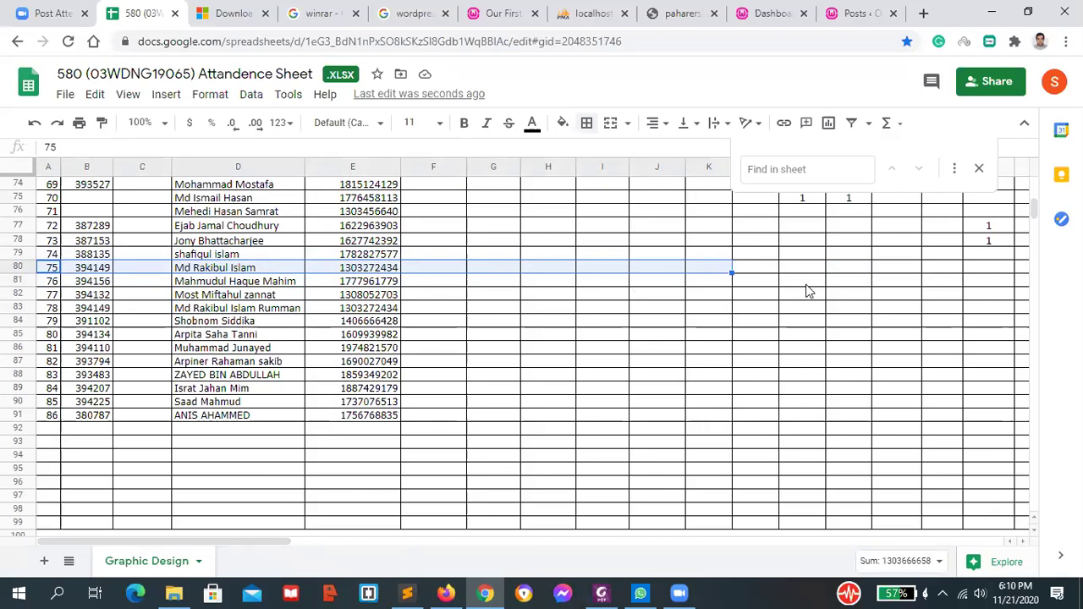
Select the row 80 header to remove the duplicate serial-75 row
{"action": "scroll", "coordinate": [812, 288], "scroll_direction": "right", "scroll_amount": 5}
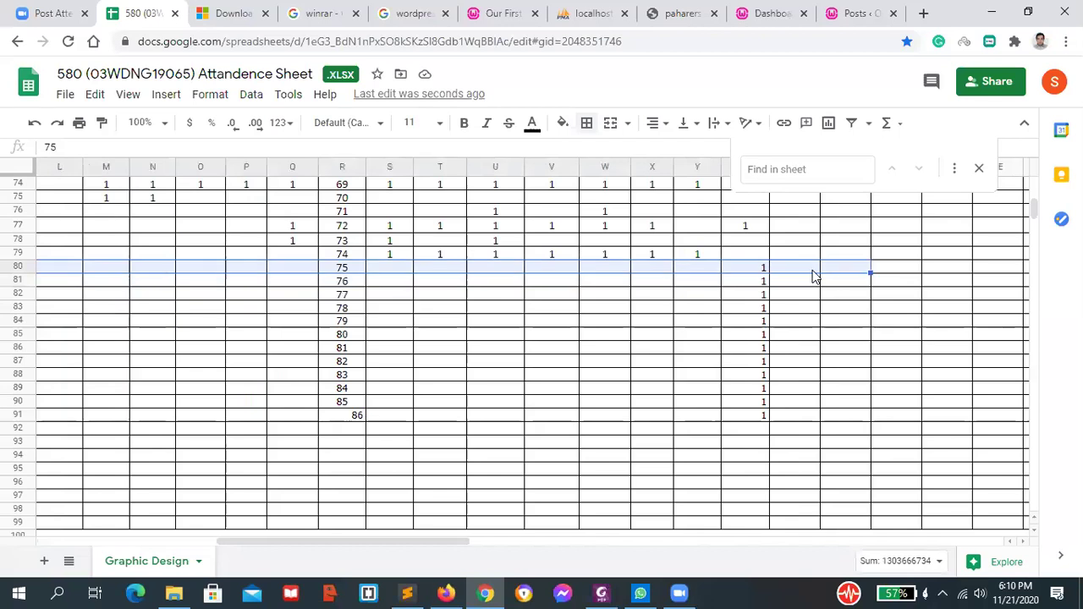
{"action": "left_click", "coordinate": [26, 266]}
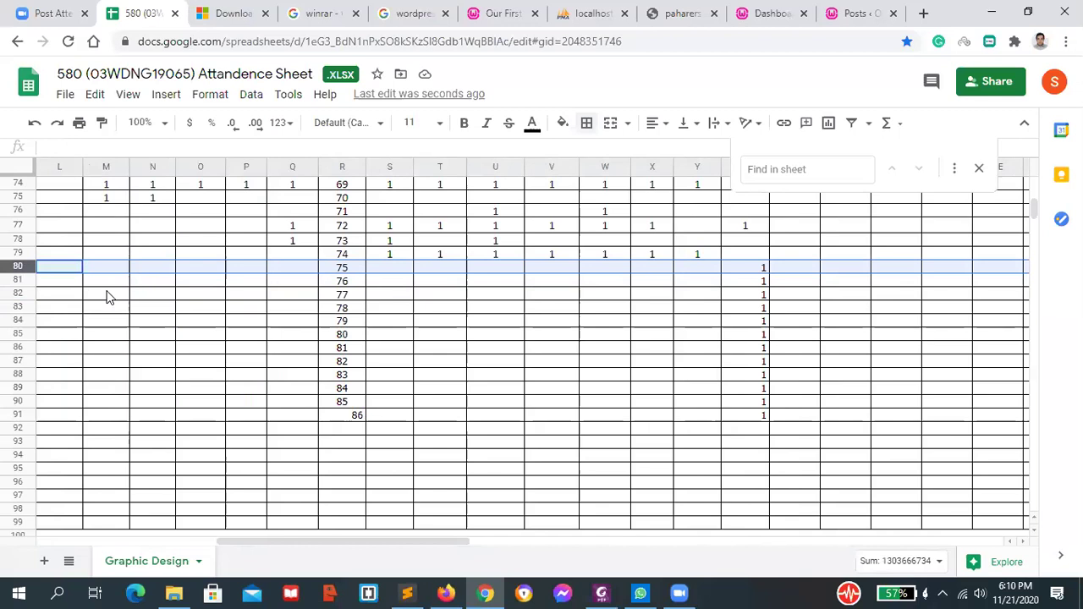
{"action": "scroll", "coordinate": [254, 535], "scroll_direction": "left", "scroll_amount": 6}
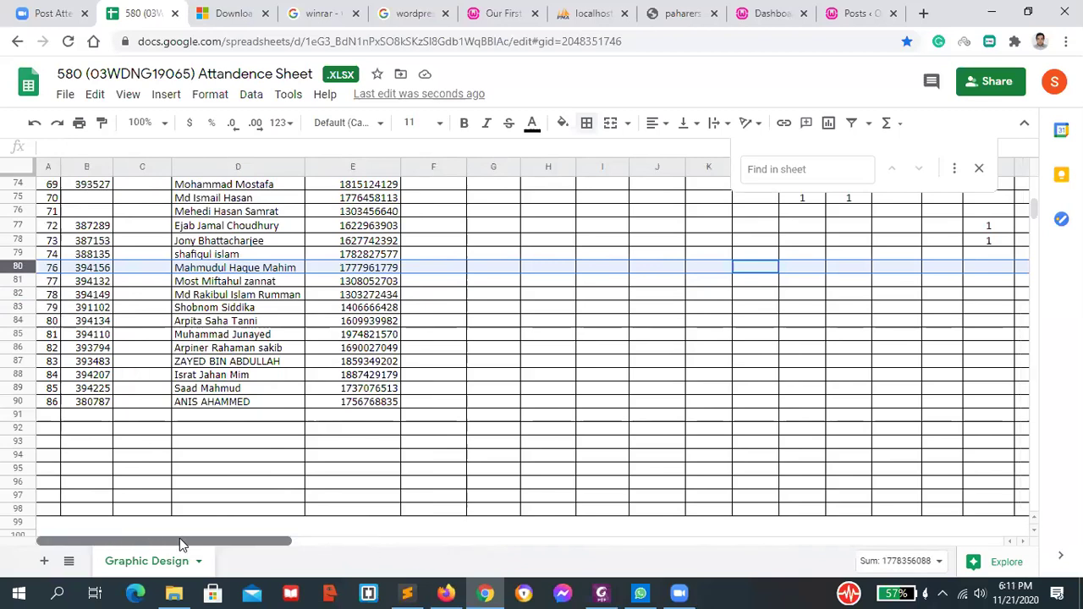
Retype serials 75 through 80 in cells A80 to A85
{"action": "left_click", "coordinate": [52, 269]}
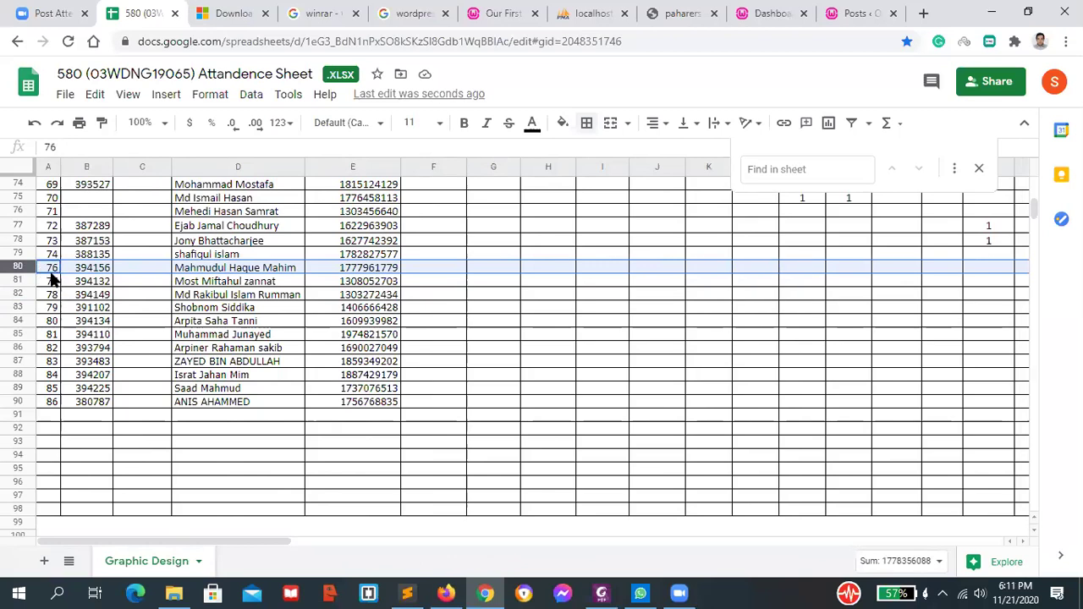
{"action": "type", "text": "75"}
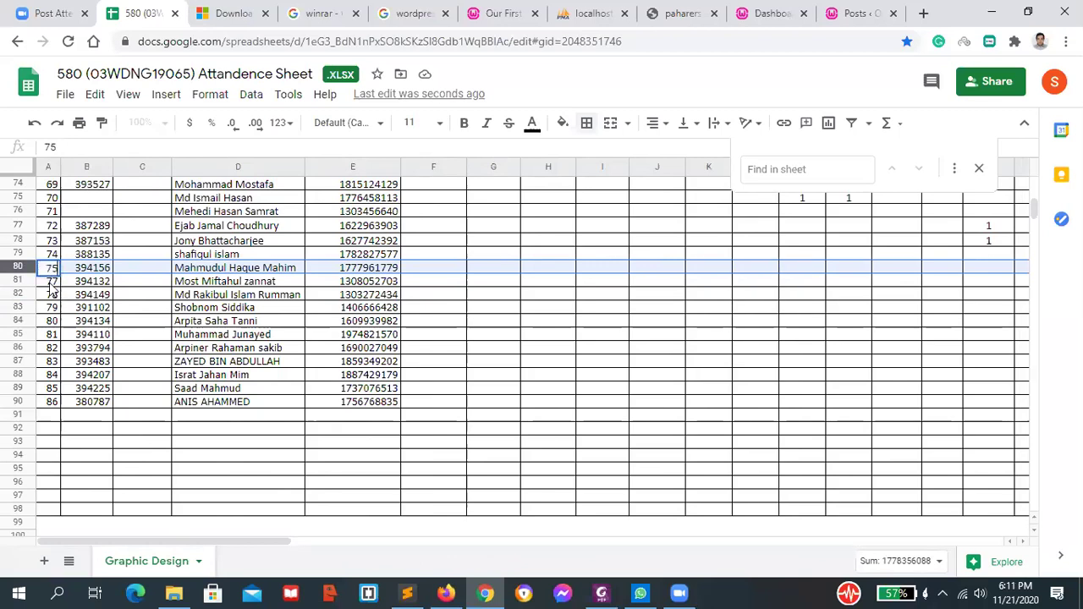
{"action": "key", "text": "Return"}
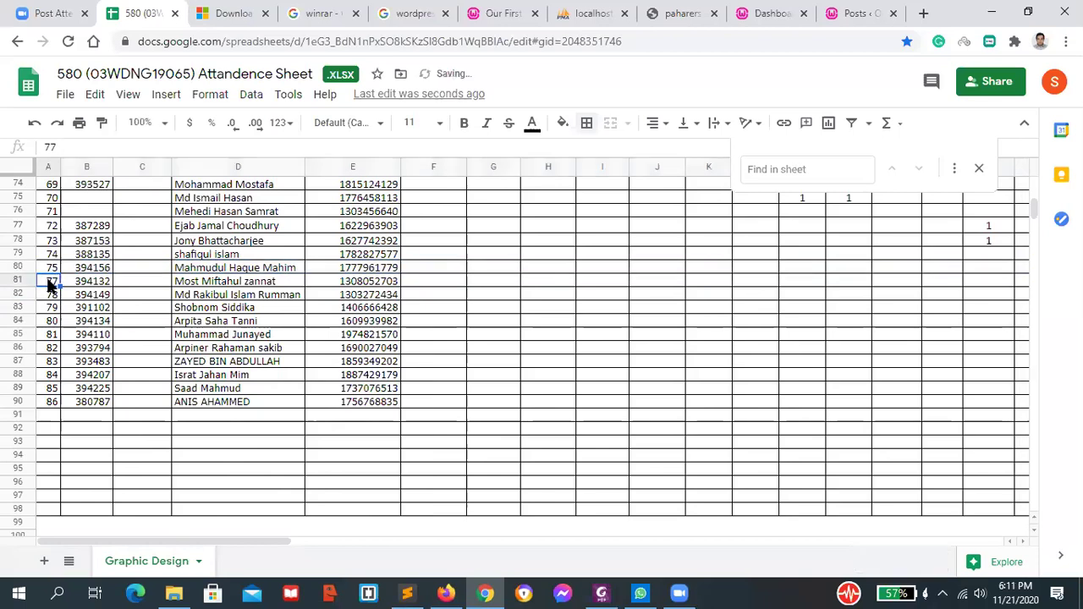
{"action": "type", "text": "76"}
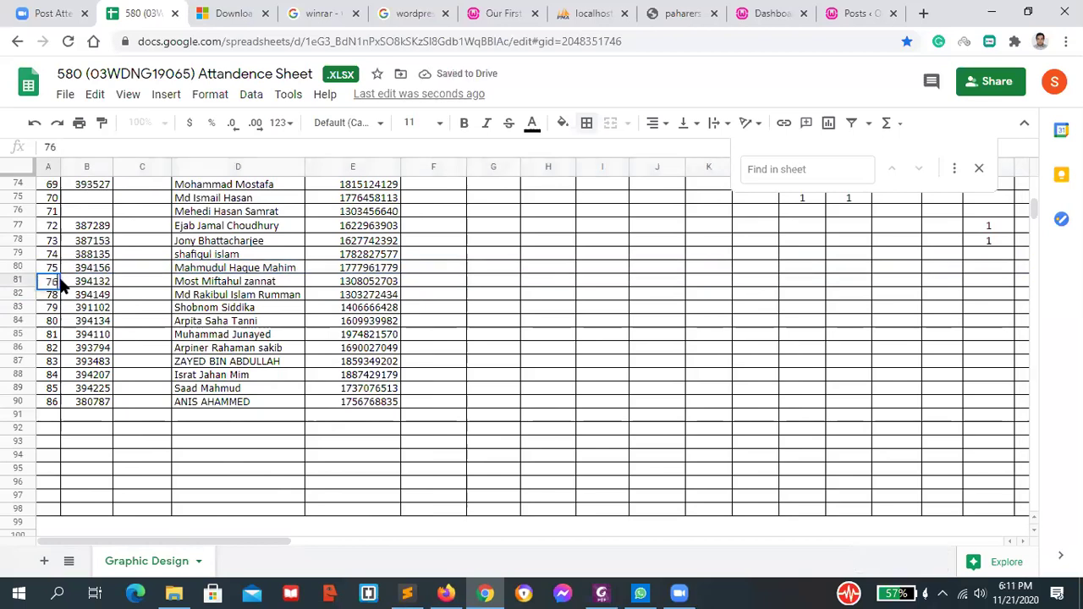
{"action": "key", "text": "Return"}
{"action": "type", "text": "77"}
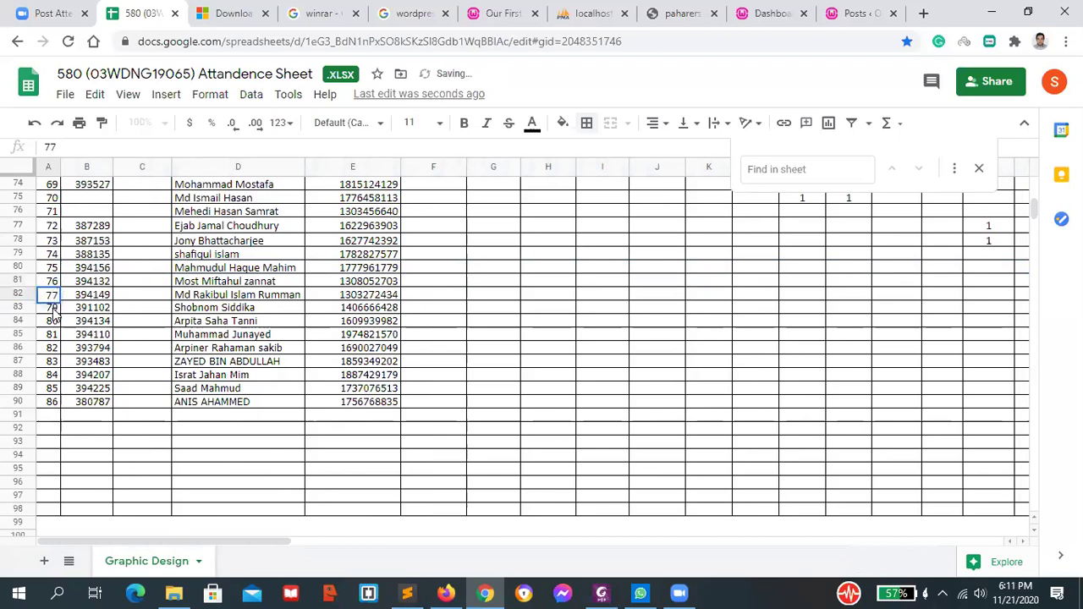
{"action": "key", "text": "Return"}
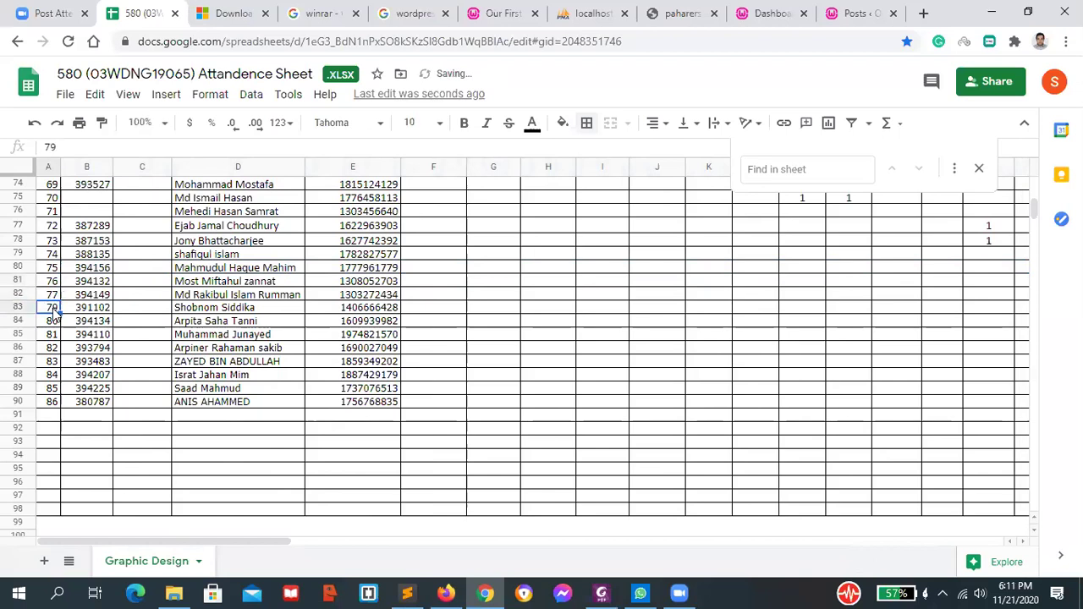
{"action": "type", "text": "7"}
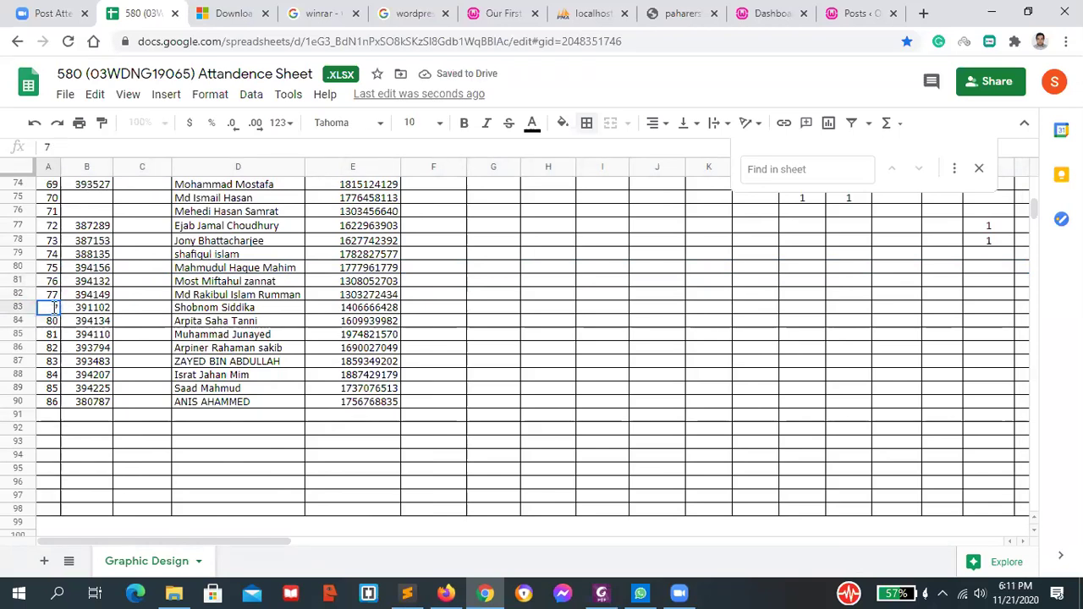
{"action": "type", "text": "8"}
{"action": "key", "text": "Return"}
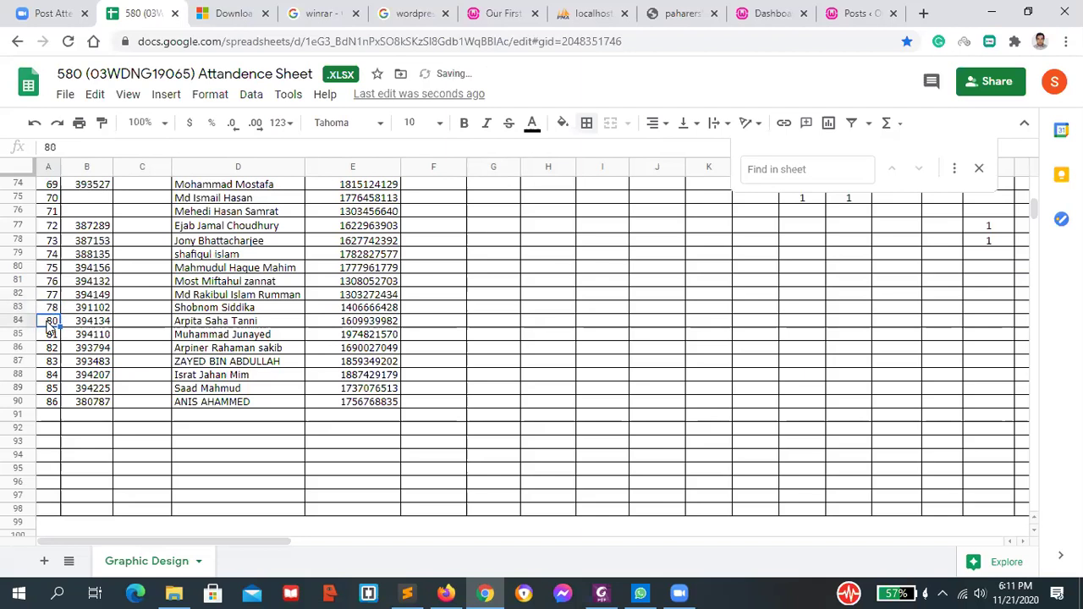
{"action": "type", "text": "79"}
{"action": "key", "text": "Return"}
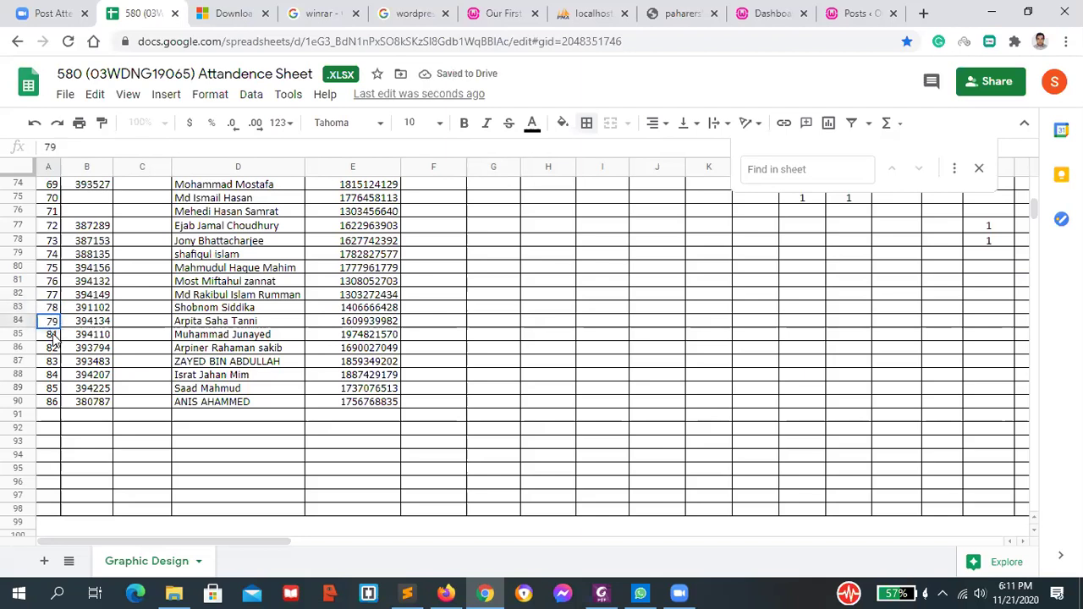
{"action": "type", "text": "8"}
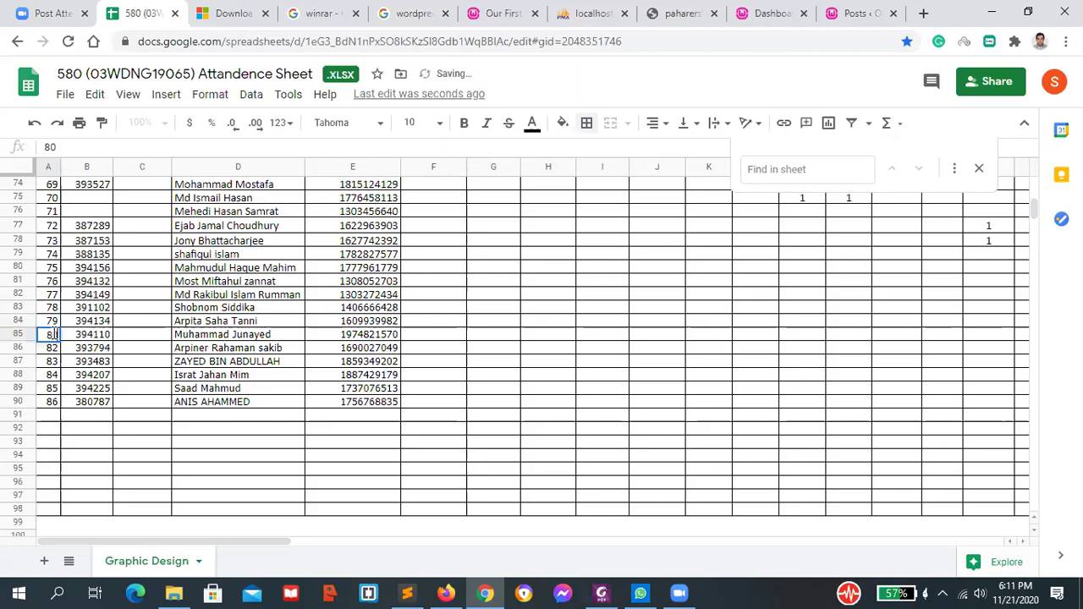
{"action": "key", "text": "Return"}
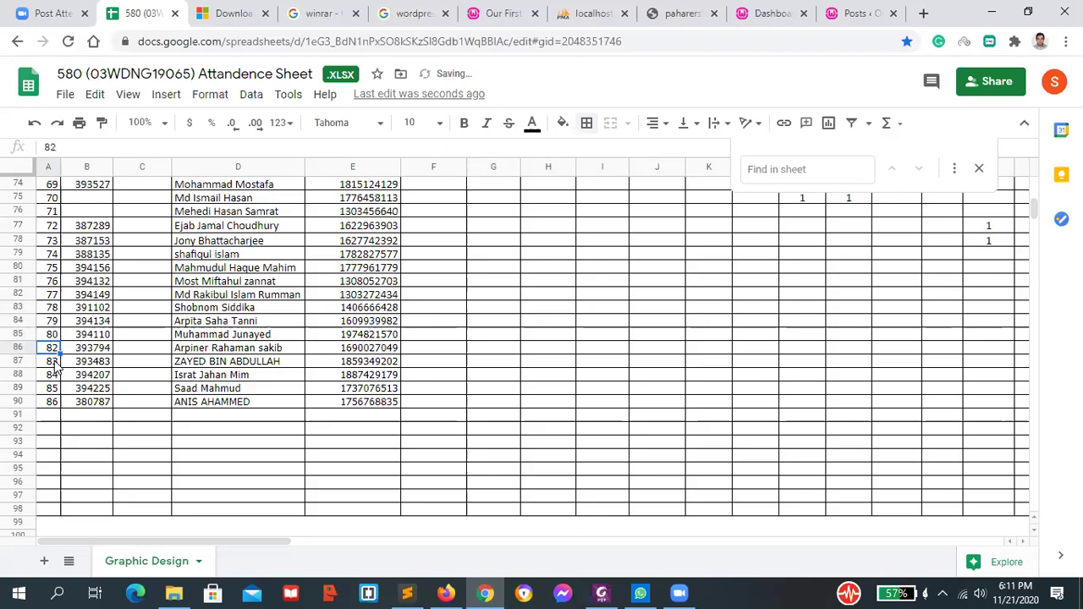
Retype serials 81 through 85 in cells A86 to A90
{"action": "type", "text": "81"}
{"action": "key", "text": "Return"}
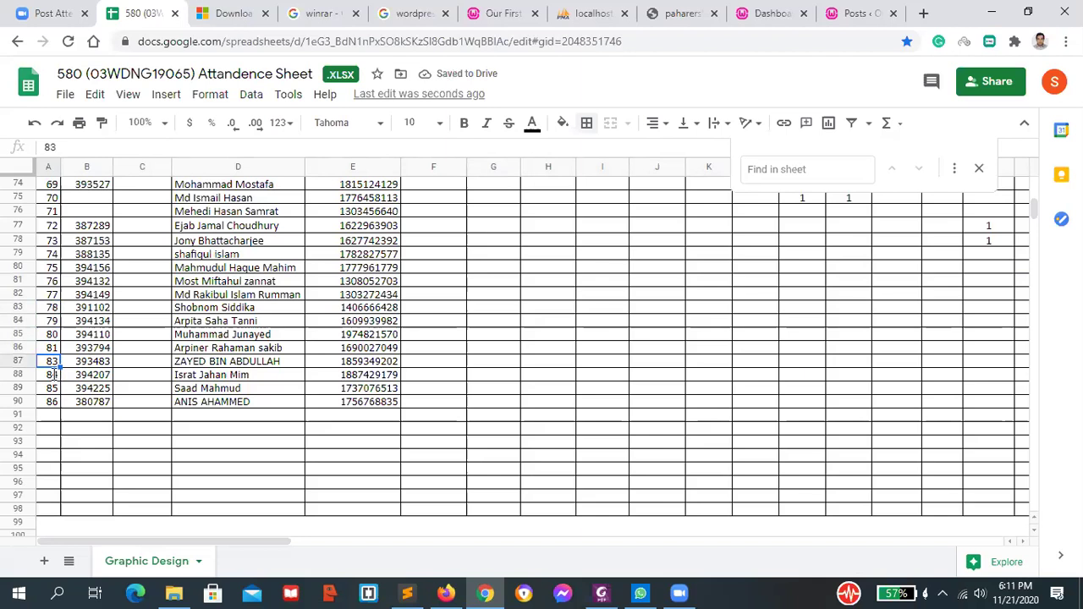
{"action": "type", "text": "82"}
{"action": "key", "text": "Return"}
{"action": "type", "text": "83"}
{"action": "key", "text": "Return"}
{"action": "key", "text": "BackSpace"}
{"action": "type", "text": "84"}
{"action": "key", "text": "Return"}
{"action": "type", "text": "85"}
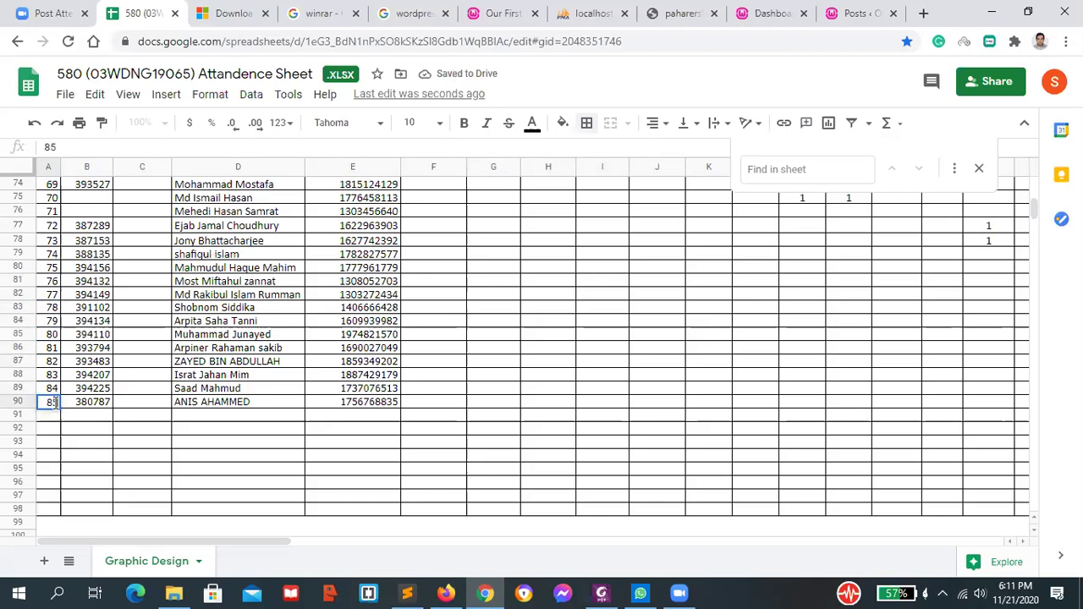
{"action": "left_click", "coordinate": [191, 415]}
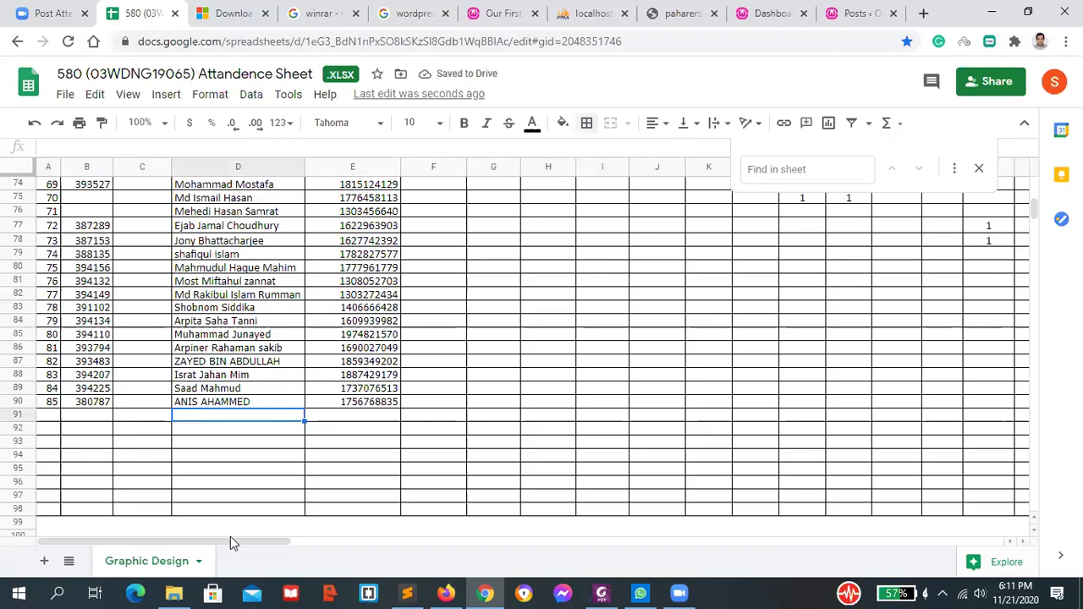
{"action": "mouse_move", "coordinate": [227, 539]}
{"action": "left_mouse_down"}
{"action": "mouse_move", "coordinate": [415, 548]}
{"action": "mouse_move", "coordinate": [211, 541]}
{"action": "left_mouse_up"}
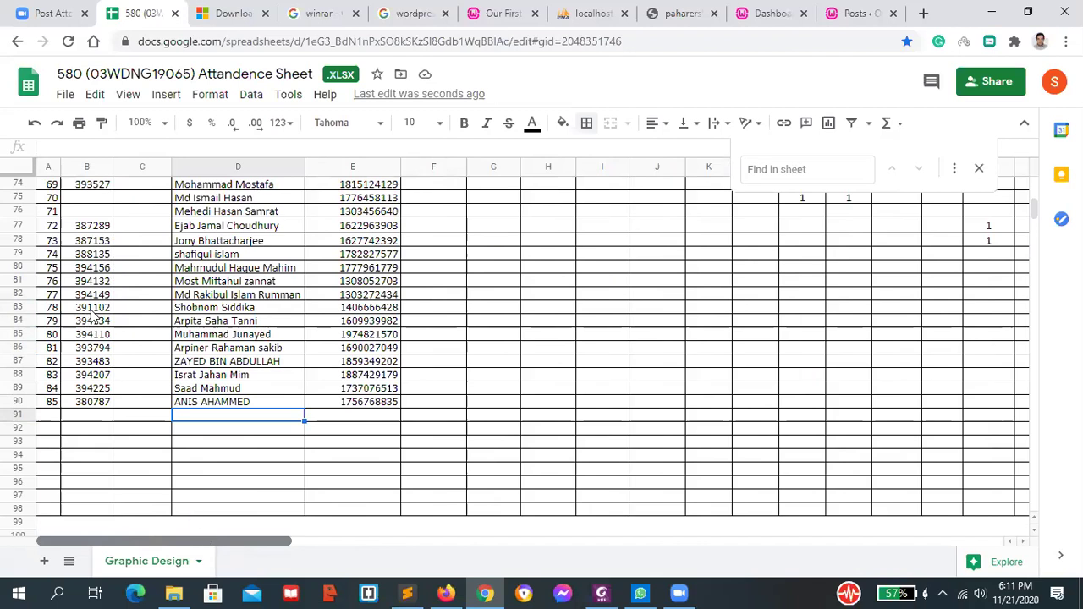
{"action": "scroll", "coordinate": [61, 221], "scroll_direction": "up", "scroll_amount": 3}
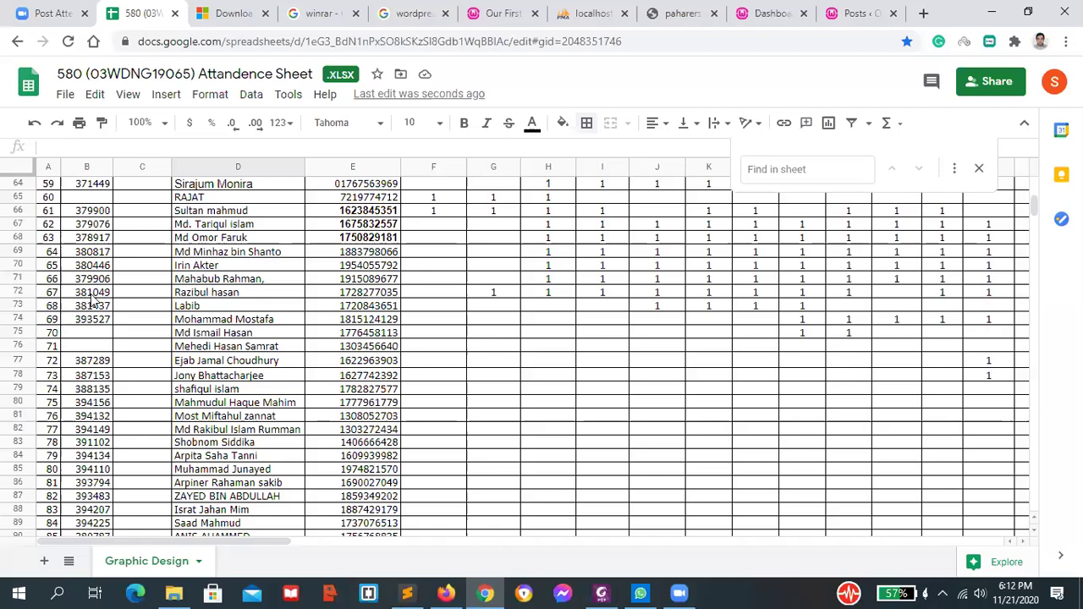
{"action": "scroll", "coordinate": [592, 396], "scroll_direction": "down", "scroll_amount": 1}
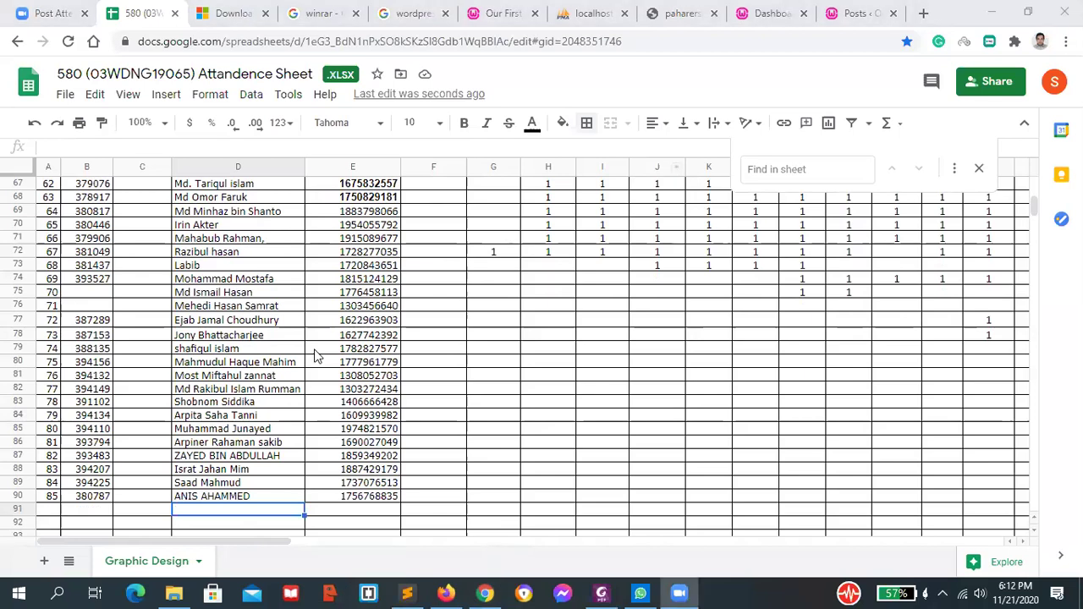
{"action": "left_click", "coordinate": [146, 514]}
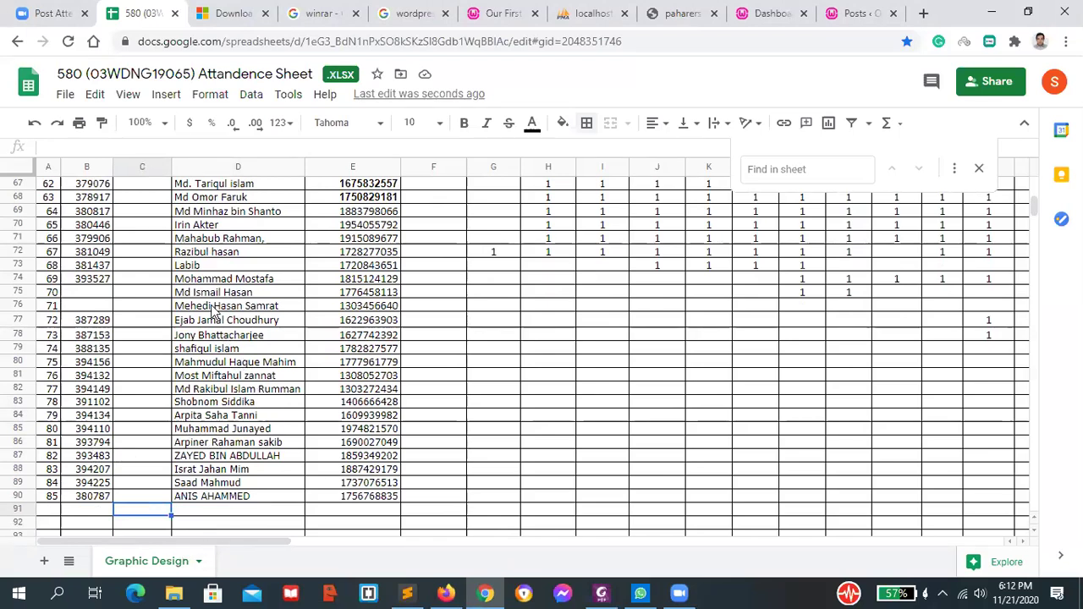
{"action": "scroll", "coordinate": [212, 326], "scroll_direction": "right", "scroll_amount": 5}
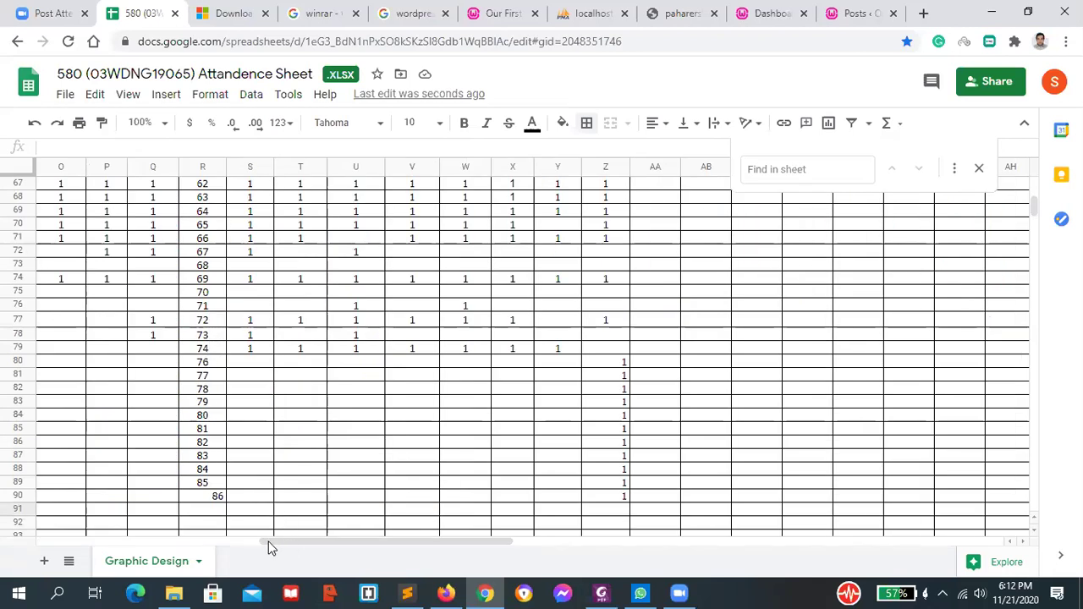
{"action": "scroll", "coordinate": [52, 318], "scroll_direction": "left", "scroll_amount": 5}
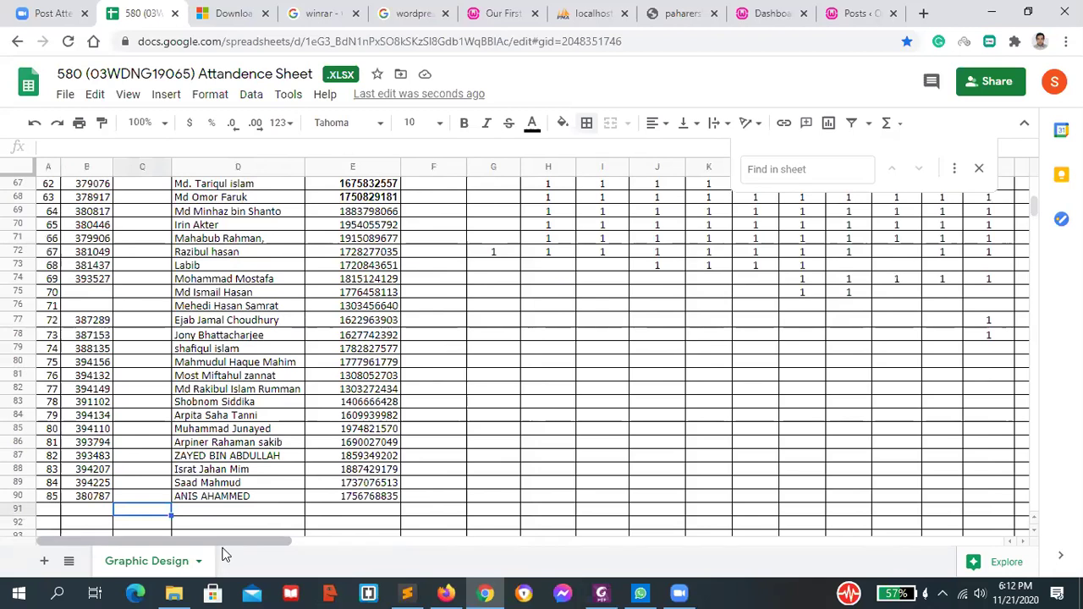
{"action": "scroll", "coordinate": [222, 548], "scroll_direction": "right", "scroll_amount": 5}
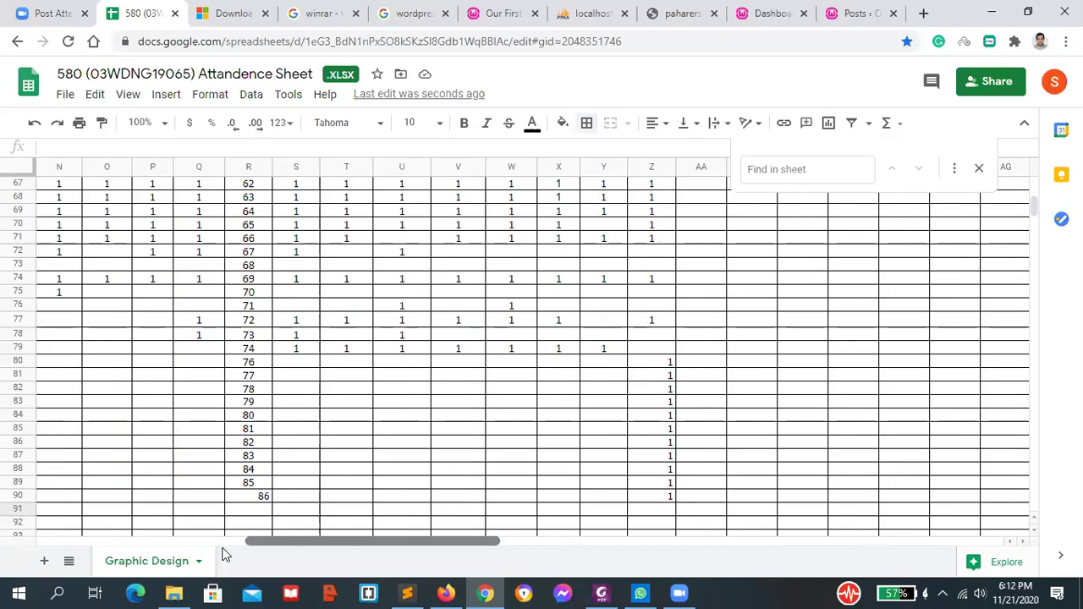
{"action": "scroll", "coordinate": [127, 423], "scroll_direction": "left", "scroll_amount": 10}
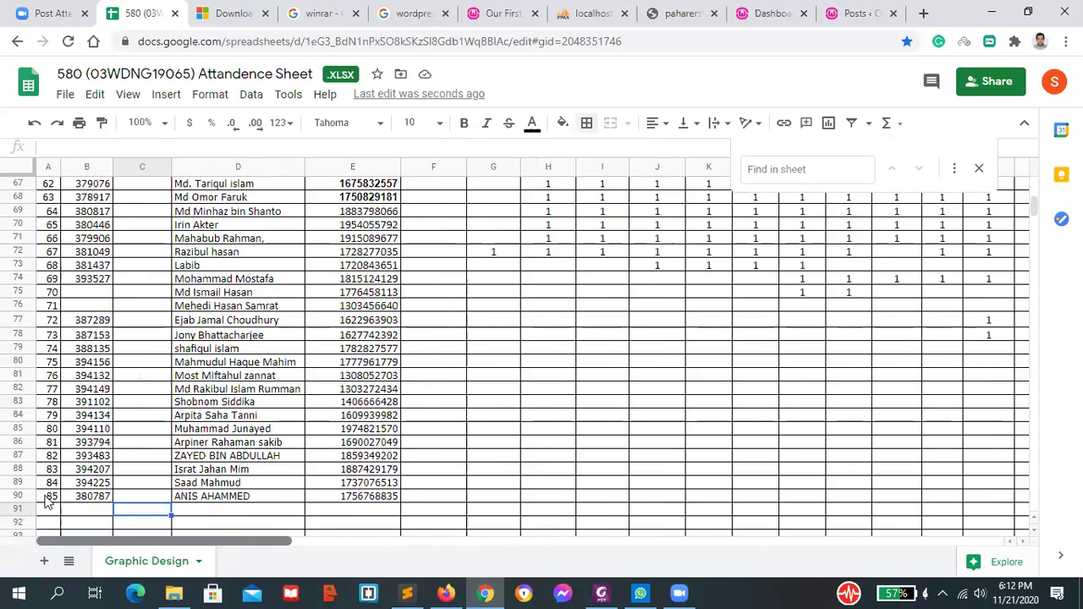
Replace the old serials in R80:R90 with 75–85 pasted from column A
{"action": "left_click_drag", "start_coordinate": [48, 361], "coordinate": [48, 503]}
{"action": "left_click_drag", "start_coordinate": [205, 543], "coordinate": [368, 547]}
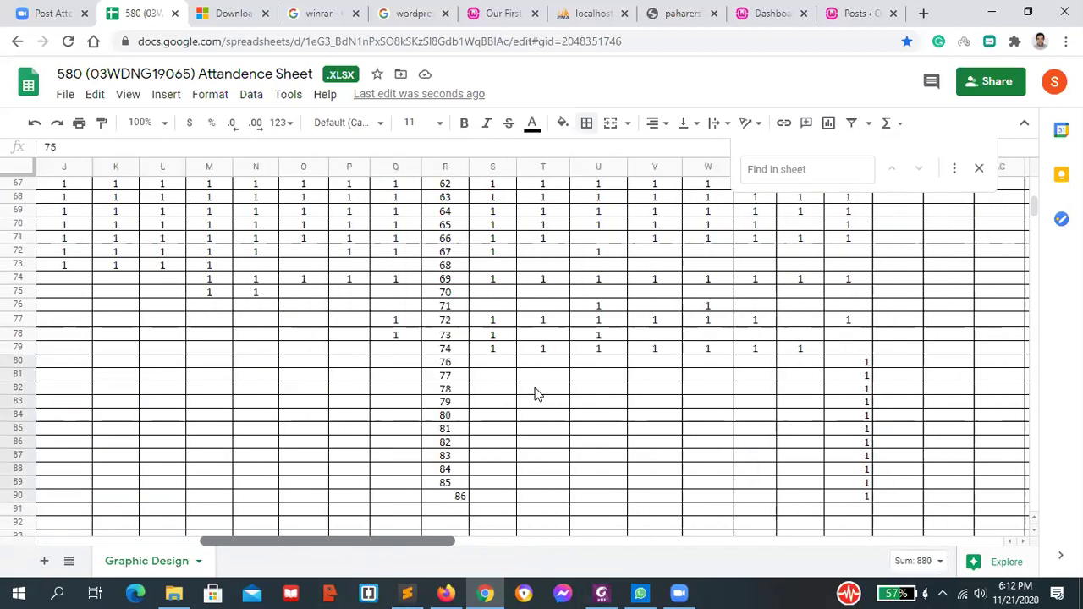
{"action": "left_click_drag", "start_coordinate": [445, 361], "coordinate": [460, 498]}
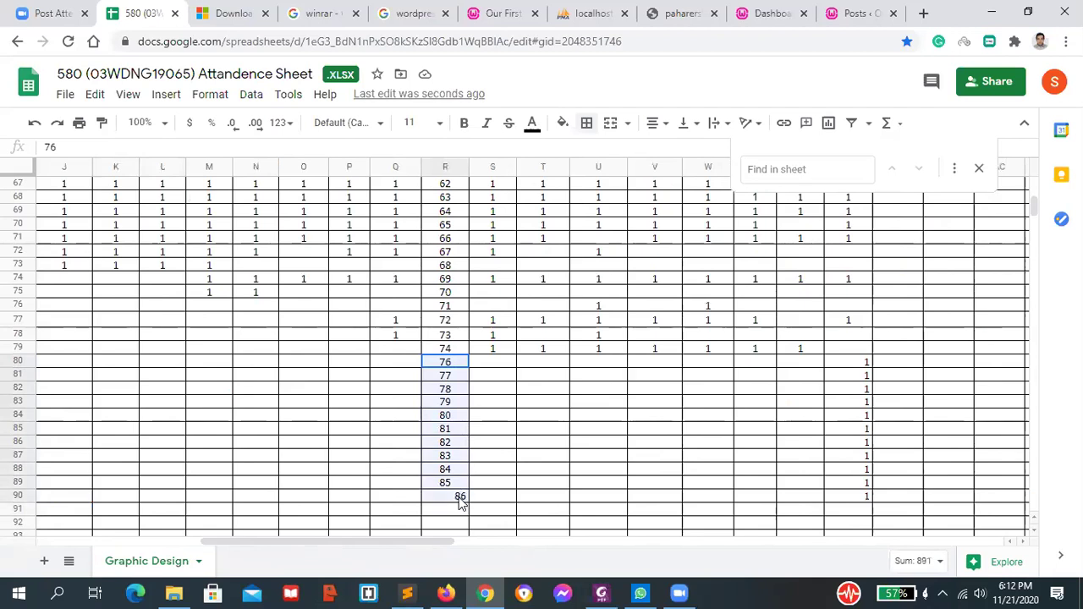
{"action": "key", "text": "Delete"}
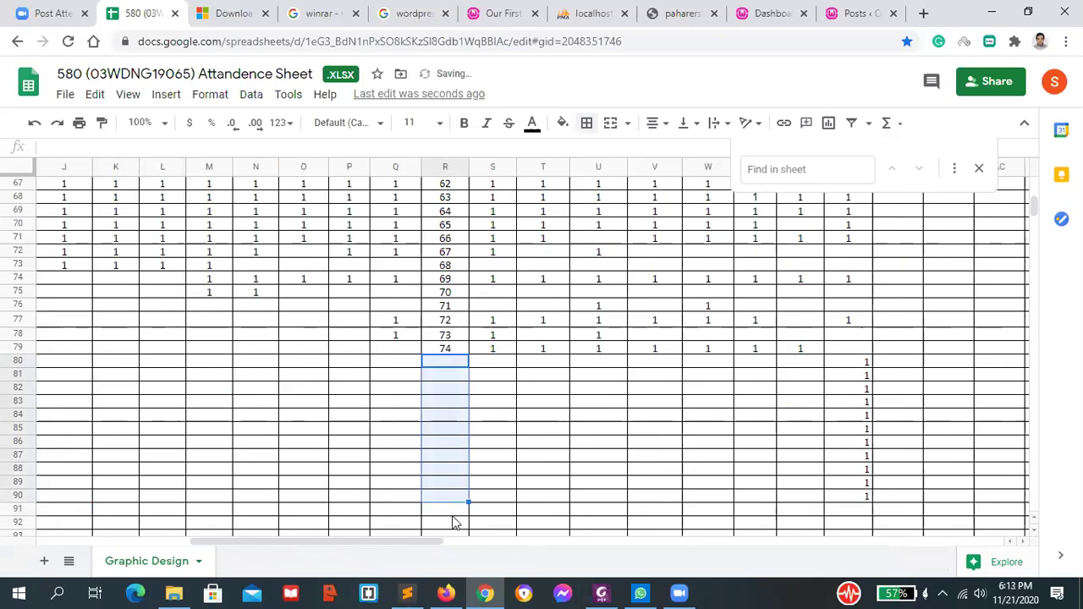
{"action": "key", "text": "ctrl+v"}
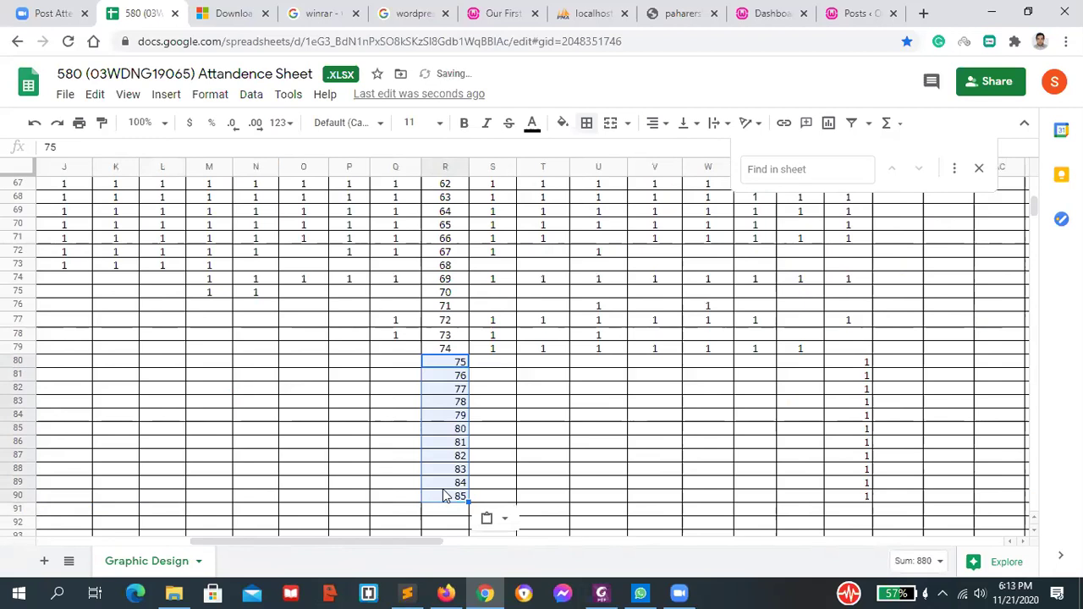
Center the renumbered column R serials and check row 86
{"action": "left_click", "coordinate": [659, 124]}
{"action": "left_click", "coordinate": [675, 150]}
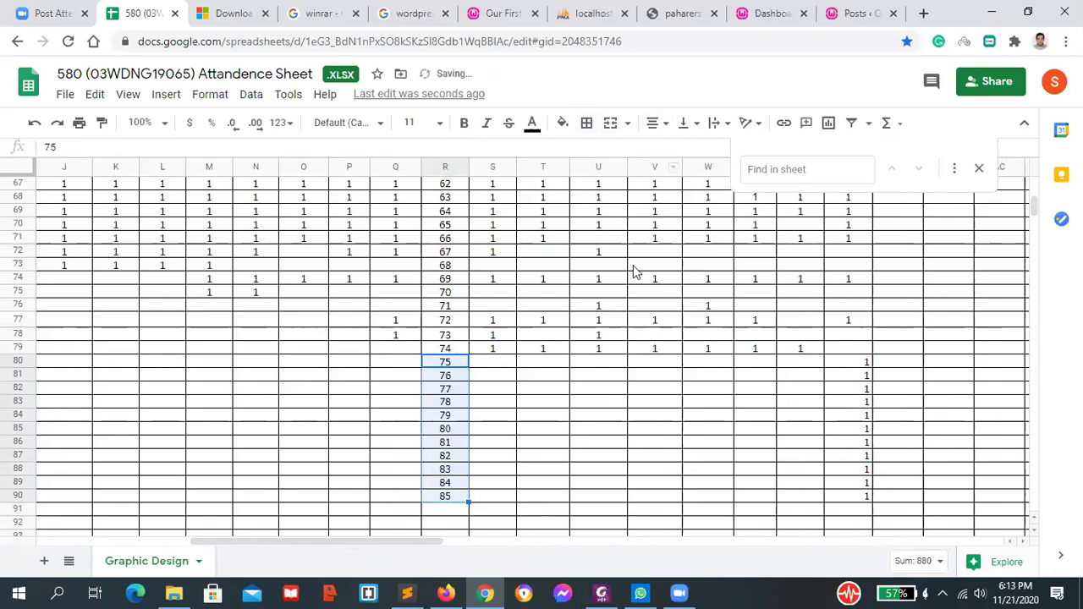
{"action": "left_click", "coordinate": [588, 421]}
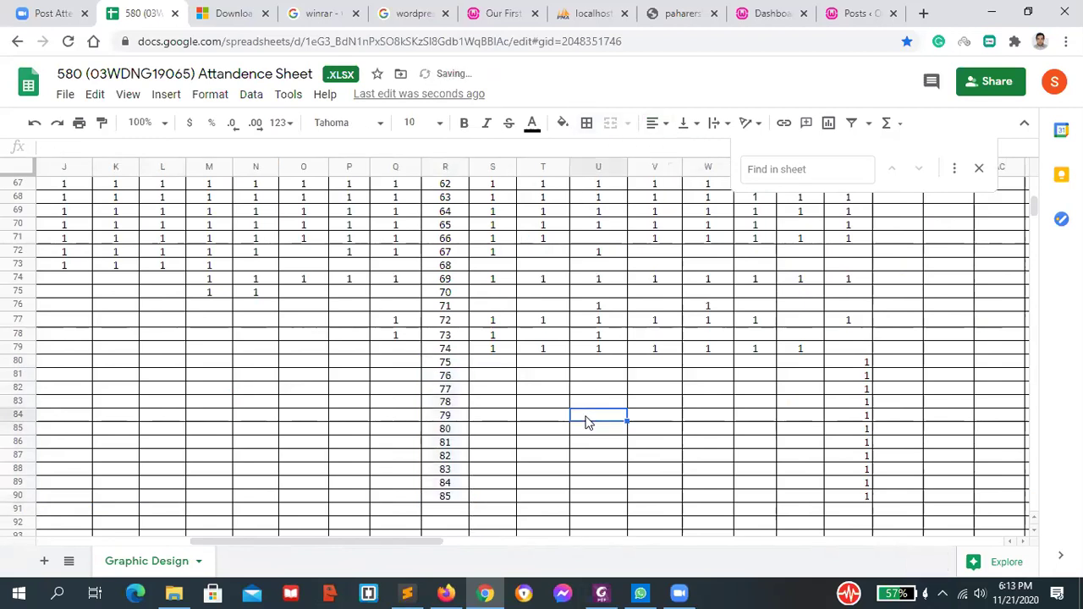
{"action": "left_click", "coordinate": [457, 445]}
{"action": "left_click", "coordinate": [865, 445]}
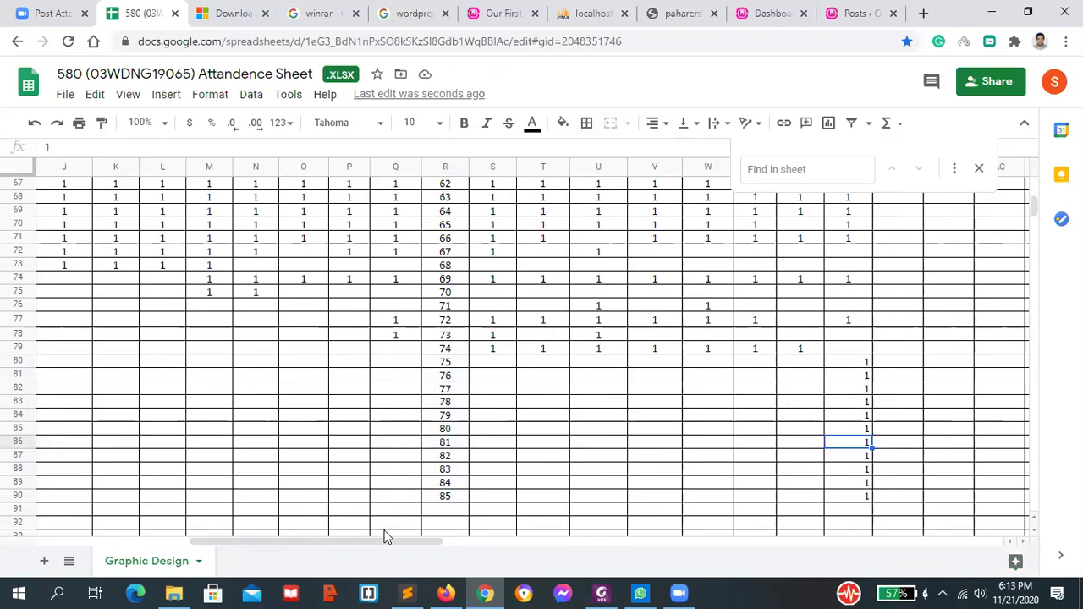
{"action": "left_click_drag", "start_coordinate": [334, 543], "coordinate": [95, 546]}
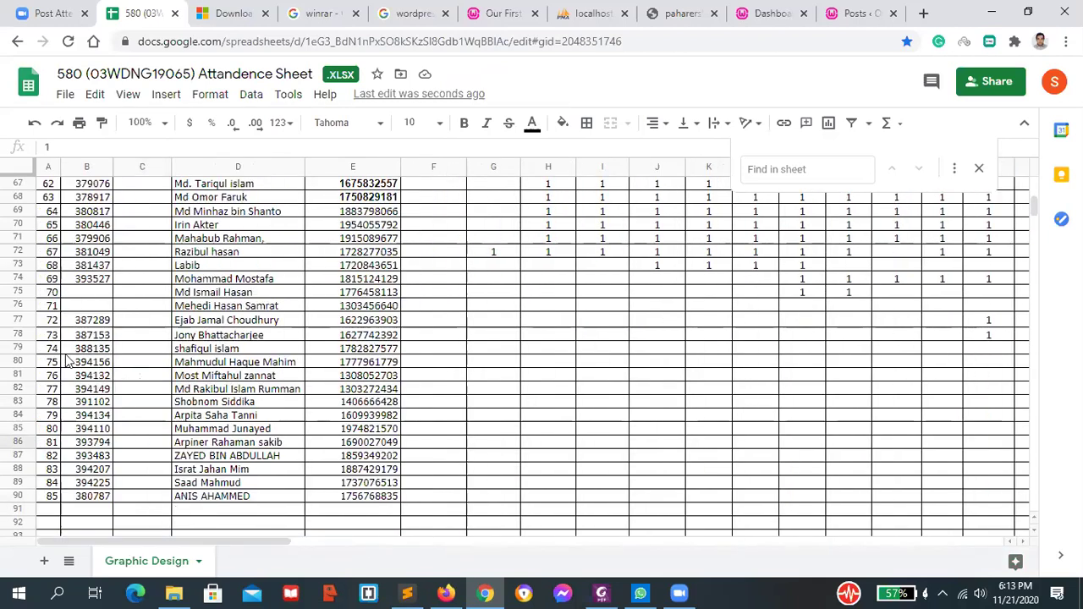
{"action": "left_click_drag", "start_coordinate": [186, 542], "coordinate": [265, 545]}
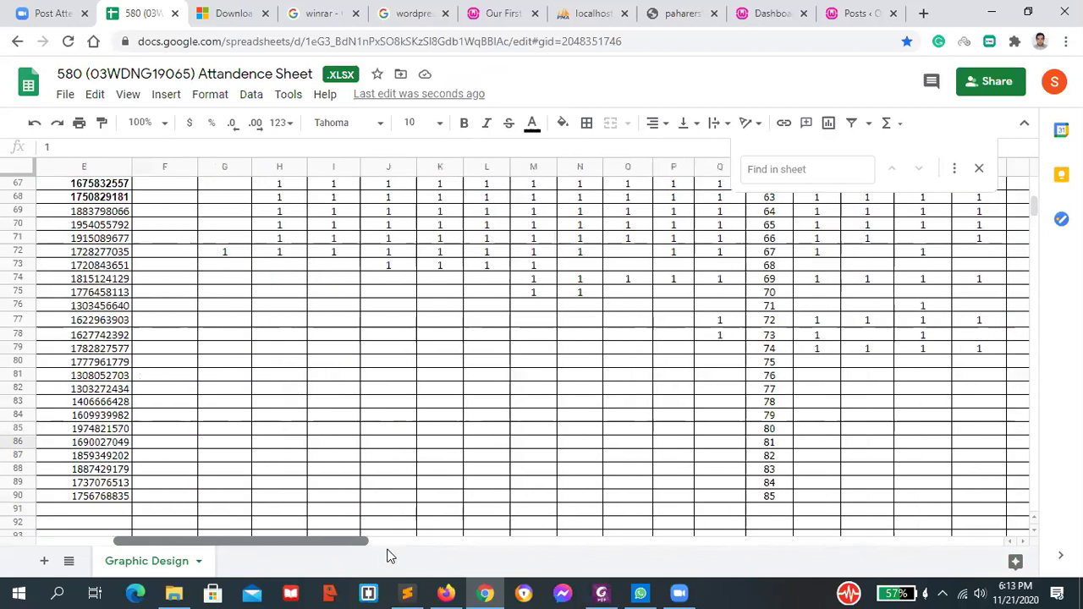
{"action": "scroll", "coordinate": [415, 556], "scroll_direction": "right", "scroll_amount": 5}
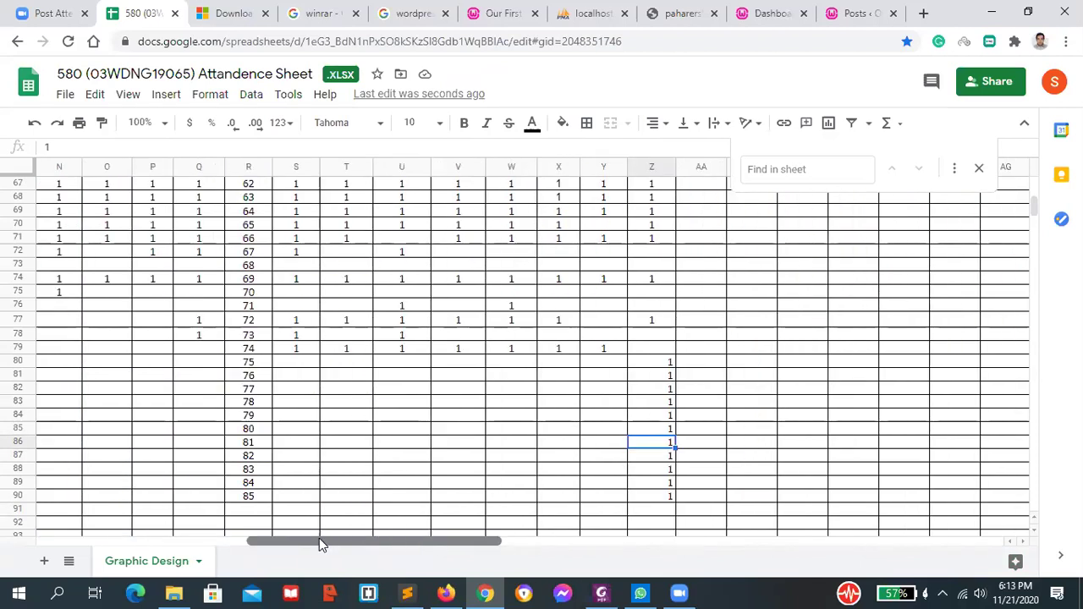
{"action": "scroll", "coordinate": [29, 521], "scroll_direction": "left", "scroll_amount": 7}
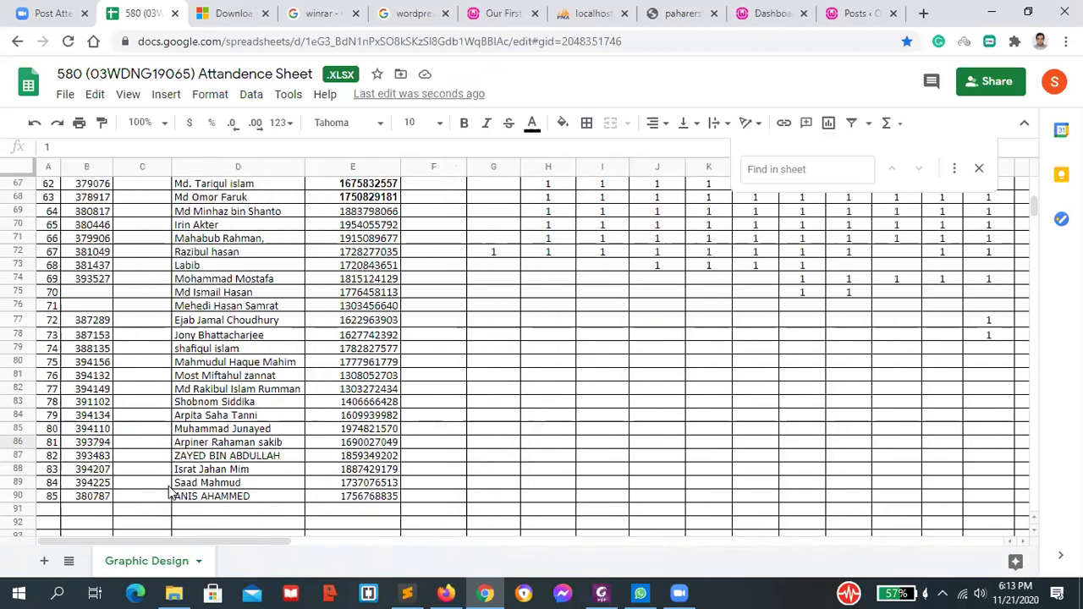
{"action": "left_click", "coordinate": [248, 479]}
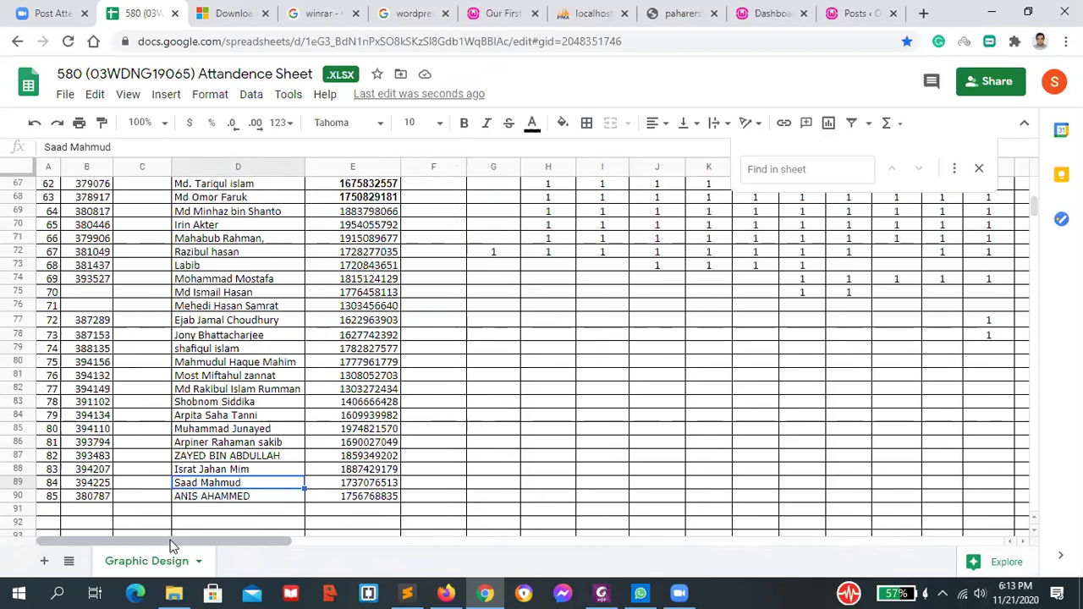
{"action": "left_click_drag", "start_coordinate": [172, 543], "coordinate": [380, 542]}
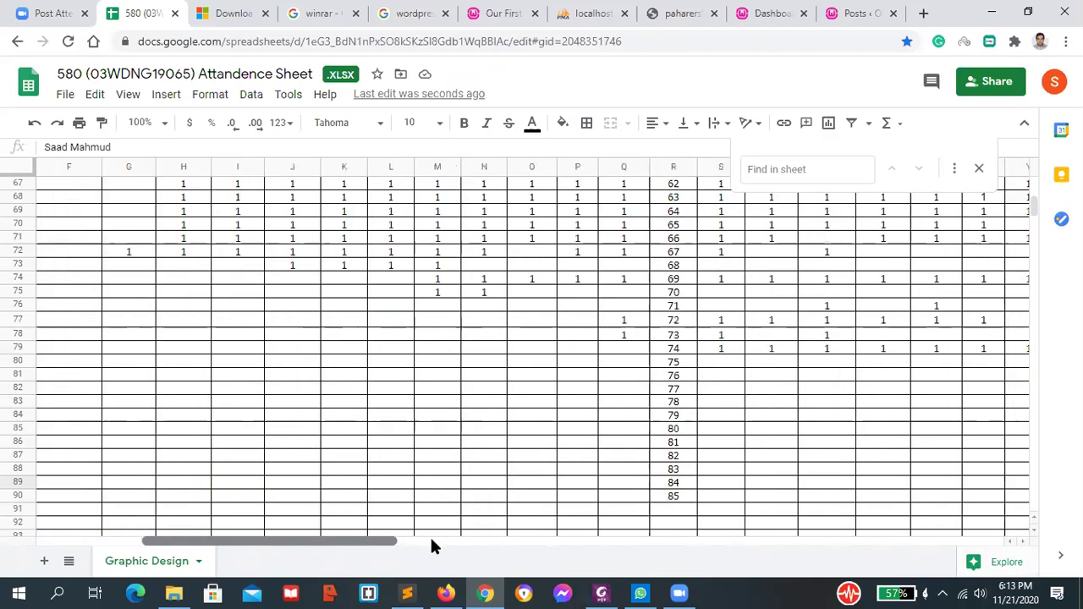
Center the attendance marks in Z79 through Z90
{"action": "left_click", "coordinate": [465, 348]}
{"action": "left_click_drag", "start_coordinate": [464, 415], "coordinate": [451, 499]}
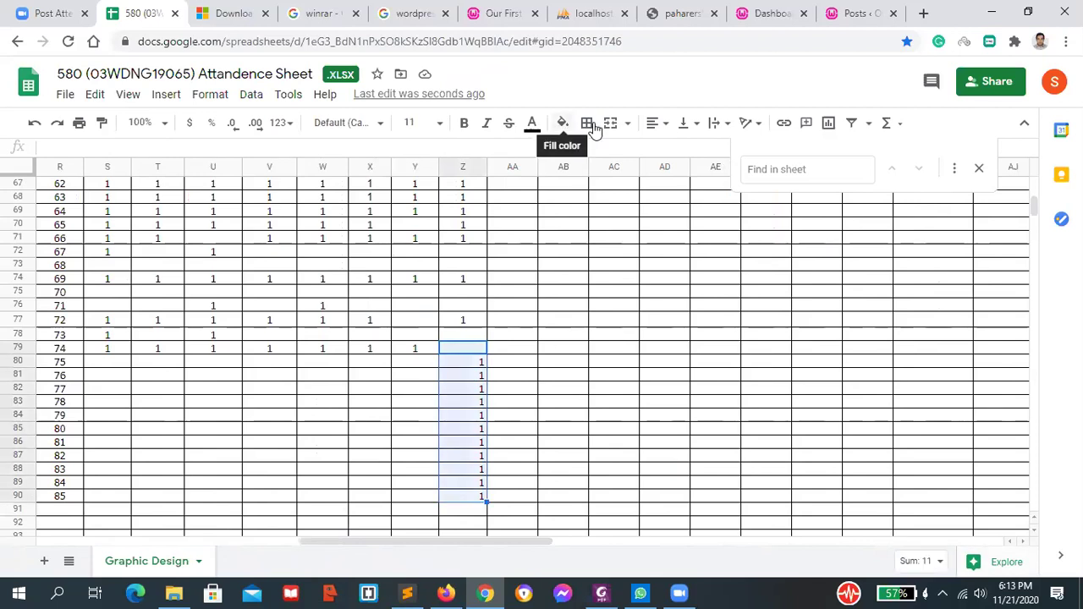
{"action": "left_click", "coordinate": [656, 122]}
{"action": "left_click", "coordinate": [677, 149]}
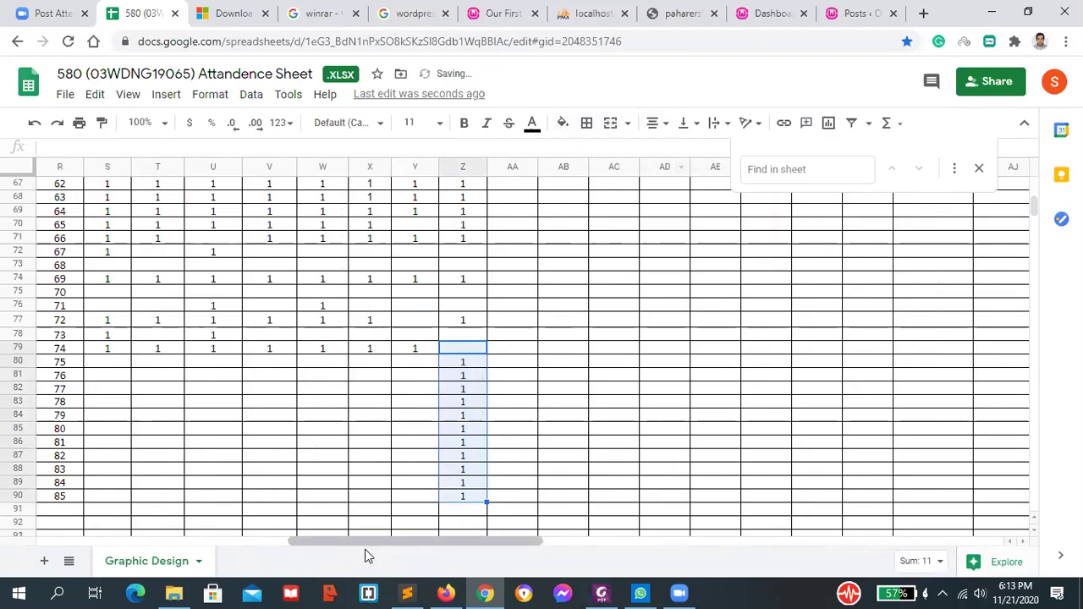
{"action": "left_click", "coordinate": [368, 391]}
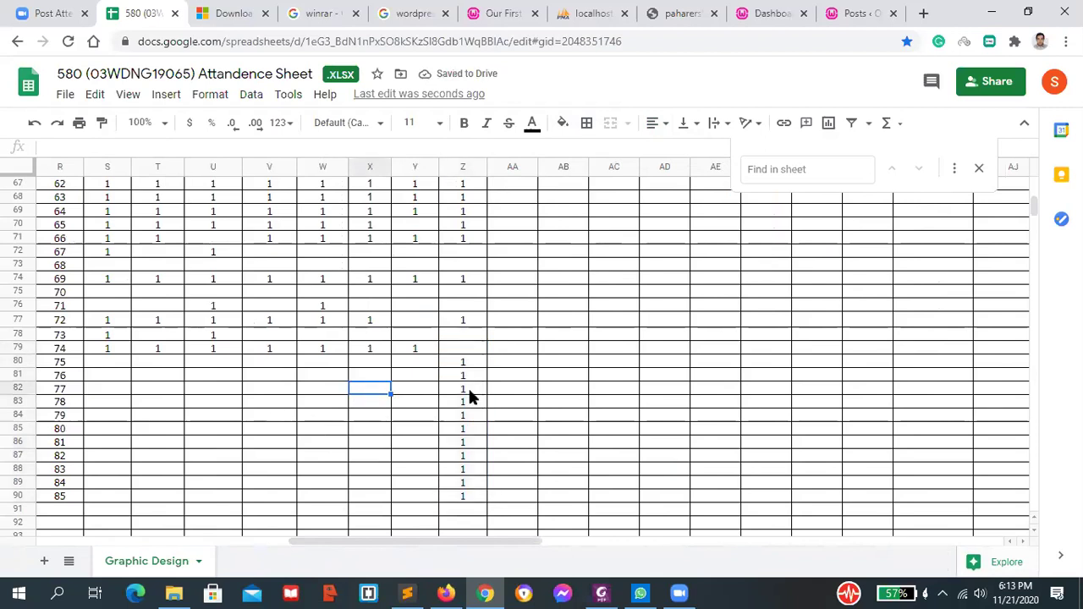
Enter 1 in Z79 to mark that student present
{"action": "scroll", "coordinate": [500, 387], "scroll_direction": "up", "scroll_amount": 5}
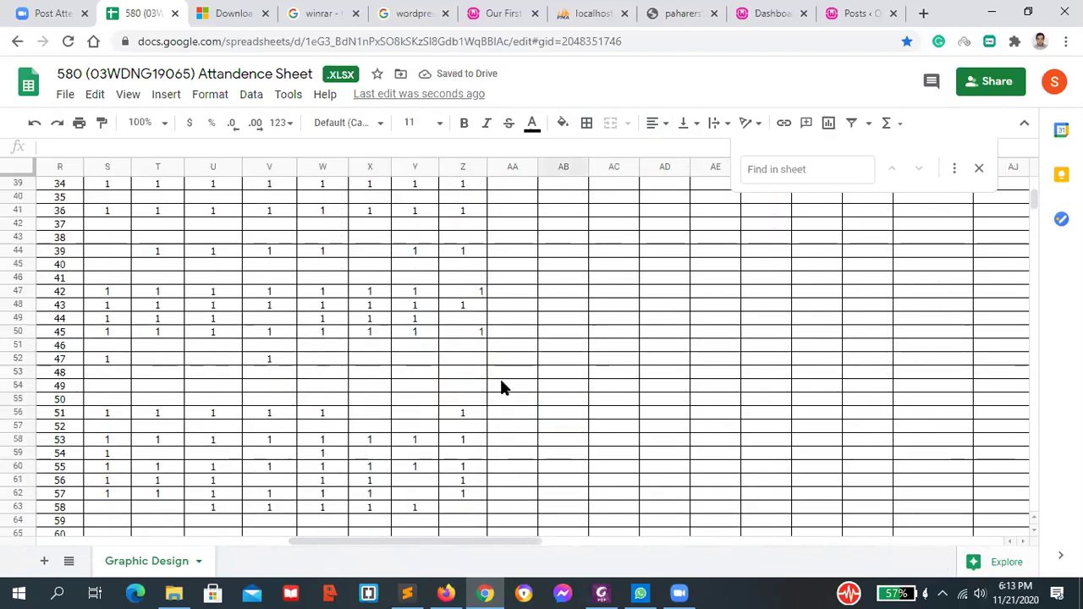
{"action": "scroll", "coordinate": [500, 387], "scroll_direction": "down", "scroll_amount": 4}
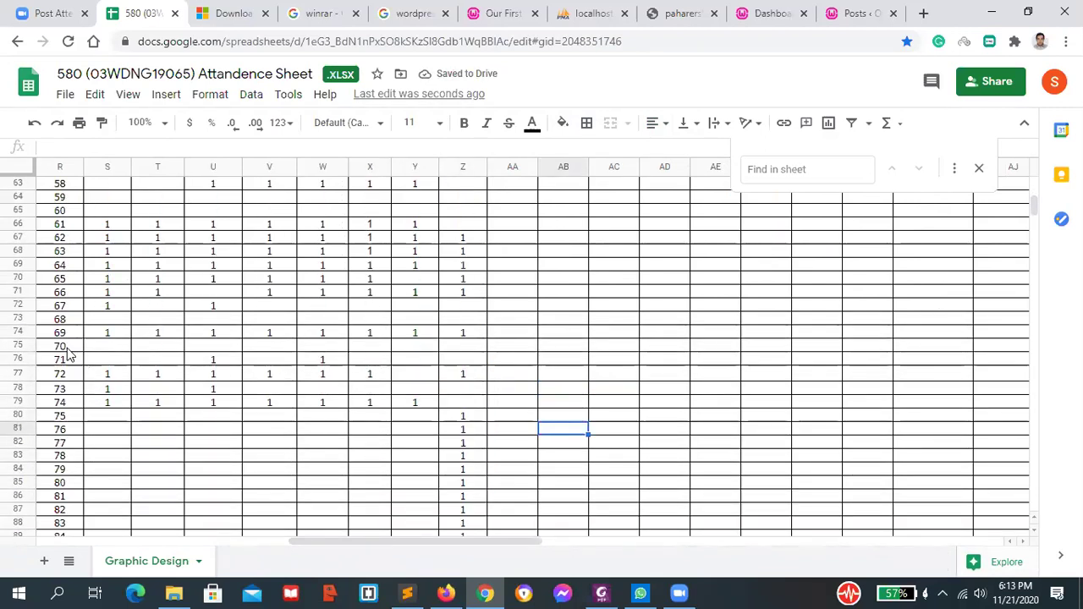
{"action": "scroll", "coordinate": [110, 313], "scroll_direction": "down", "scroll_amount": 1}
{"action": "left_click", "coordinate": [463, 311]}
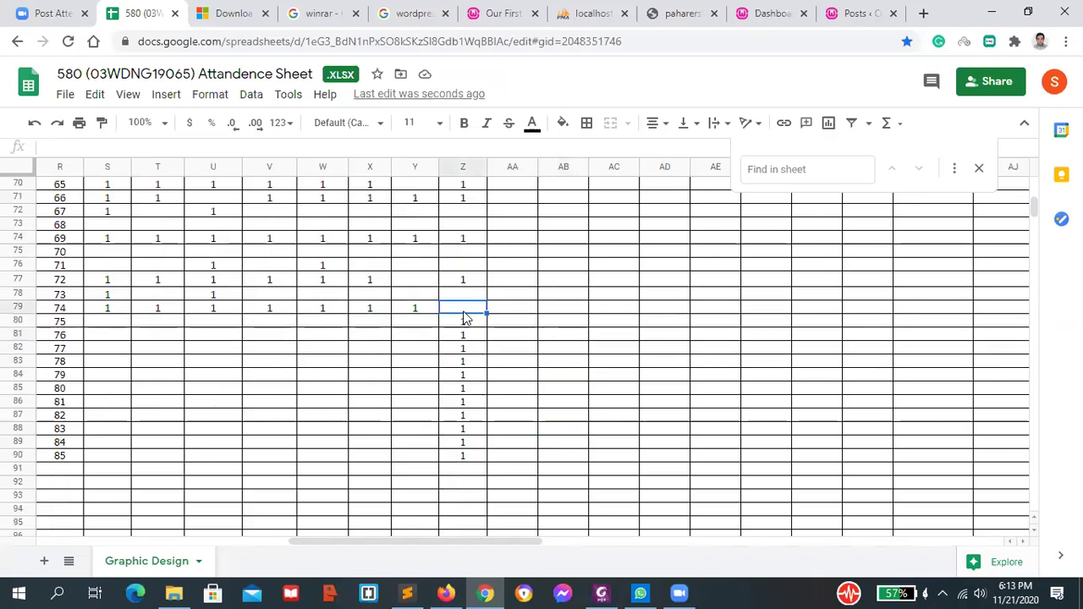
{"action": "type", "text": "1"}
{"action": "left_click_drag", "start_coordinate": [352, 542], "coordinate": [71, 558]}
{"action": "left_click", "coordinate": [534, 350]}
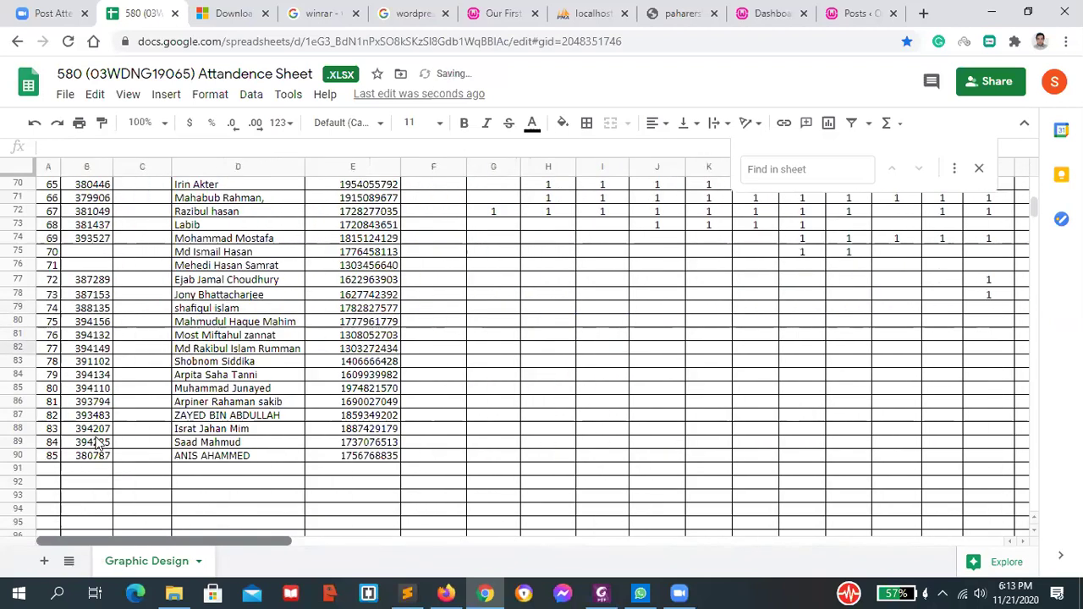
Scroll through the sheet to review the column Z attendance marks
{"action": "scroll", "coordinate": [119, 313], "scroll_direction": "up", "scroll_amount": 2}
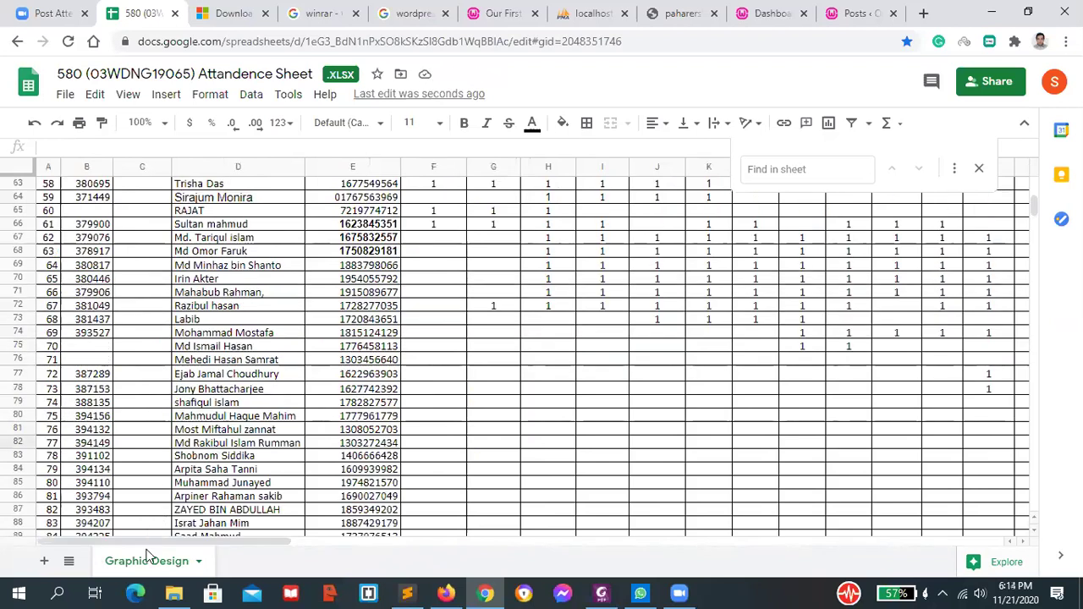
{"action": "left_click_drag", "start_coordinate": [196, 546], "coordinate": [472, 542]}
{"action": "scroll", "coordinate": [482, 347], "scroll_direction": "down", "scroll_amount": 5}
{"action": "scroll", "coordinate": [478, 343], "scroll_direction": "down", "scroll_amount": 2}
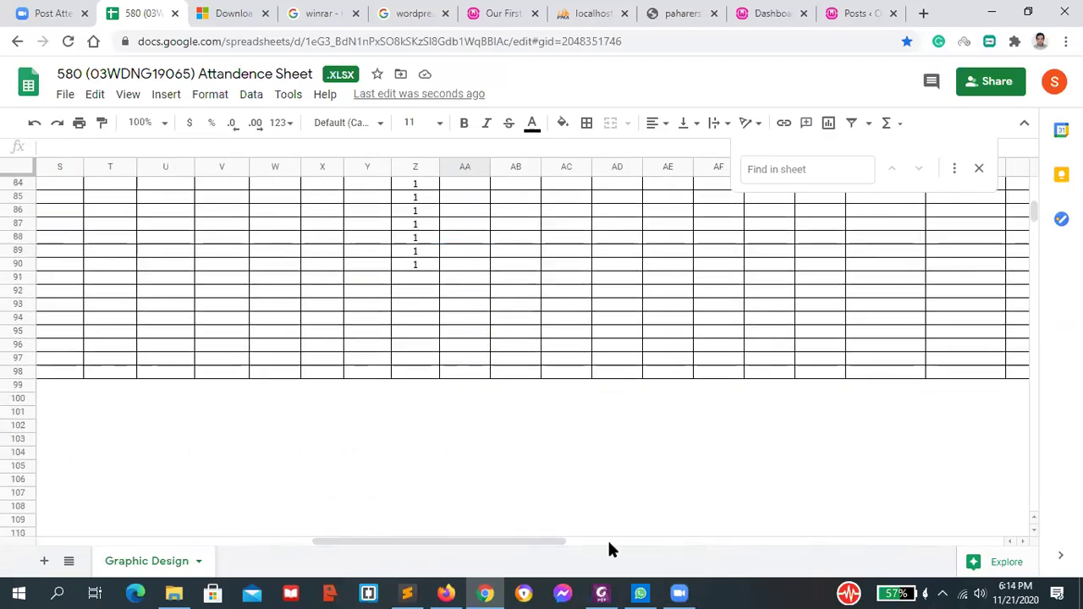
{"action": "left_click", "coordinate": [414, 372]}
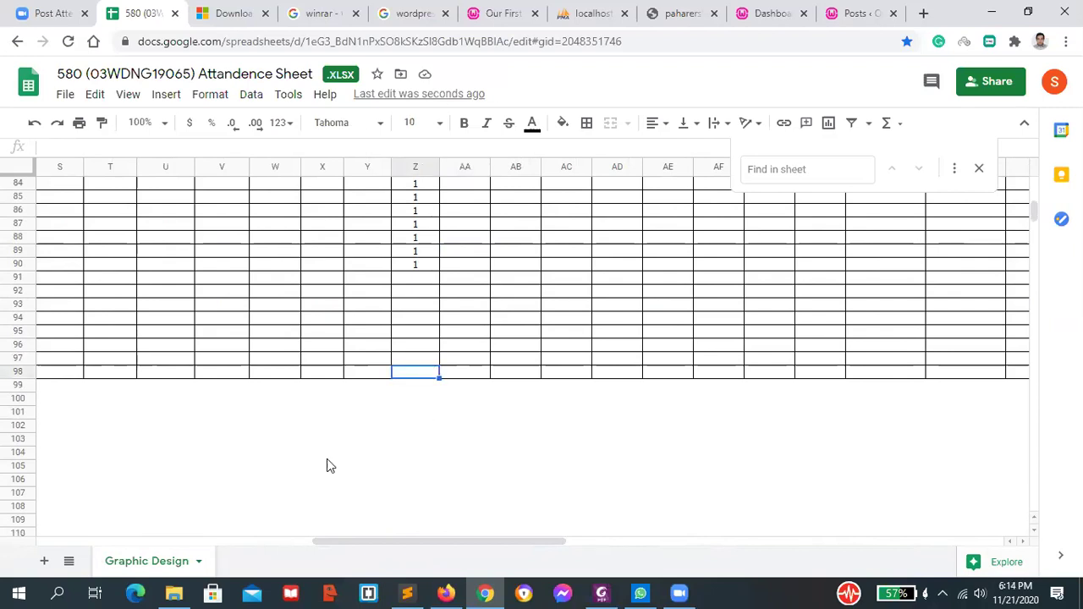
{"action": "scroll", "coordinate": [347, 517], "scroll_direction": "up", "scroll_amount": 12}
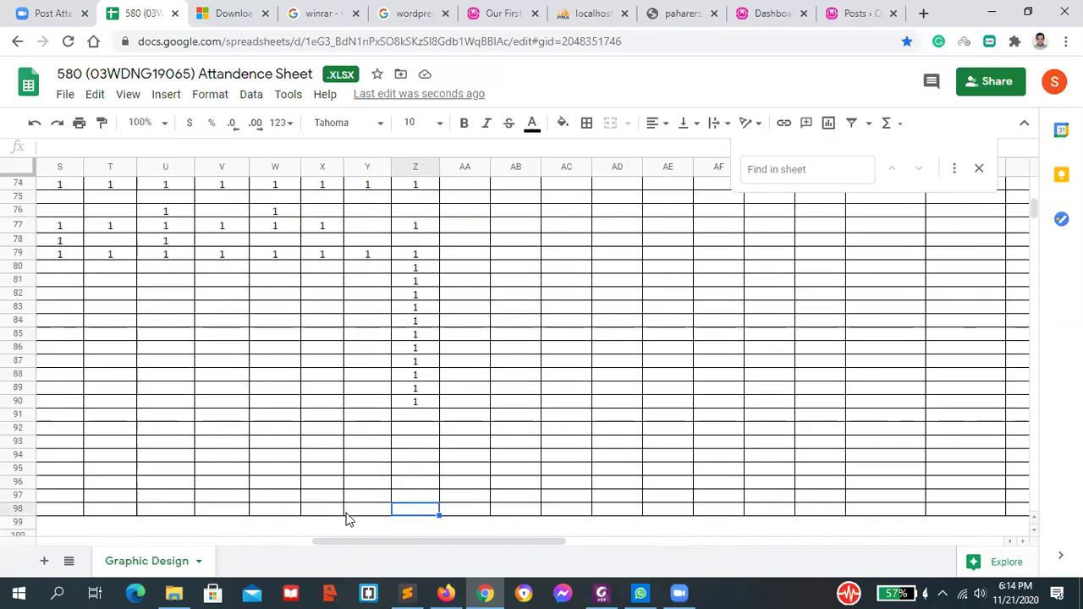
Enter 1 in Z63 for serial 58 and center it
{"action": "left_click_drag", "start_coordinate": [366, 541], "coordinate": [315, 540]}
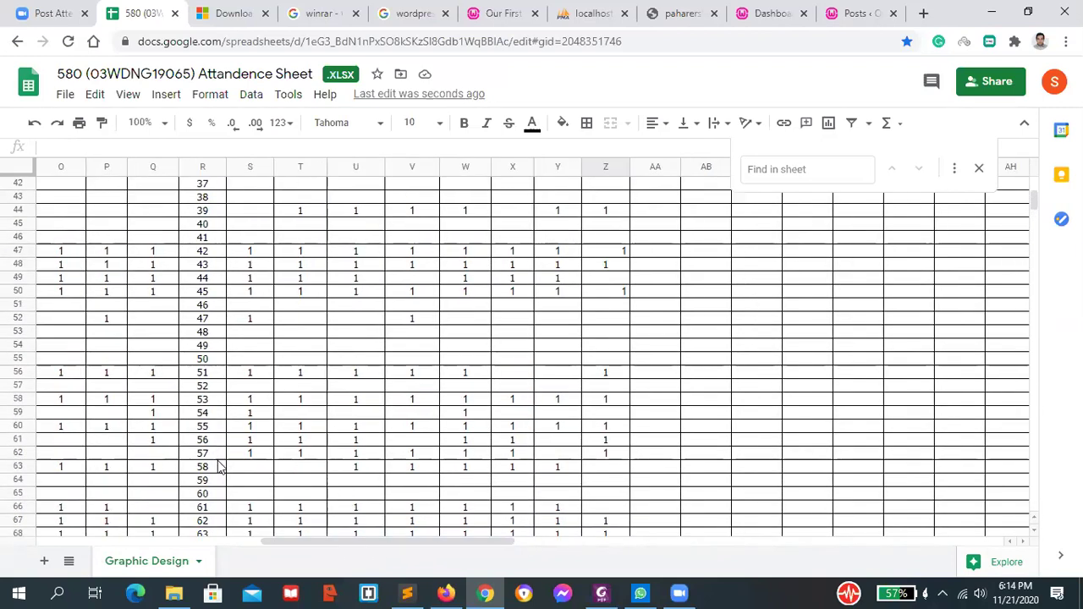
{"action": "left_click", "coordinate": [588, 469]}
{"action": "type", "text": "1"}
{"action": "double_click", "coordinate": [586, 468]}
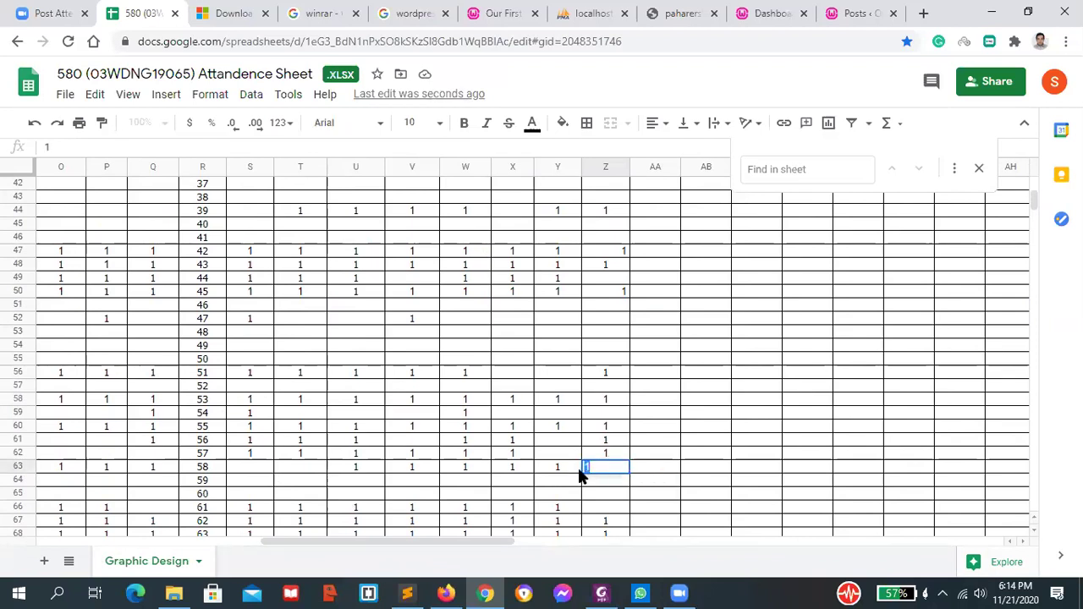
{"action": "left_click", "coordinate": [653, 125]}
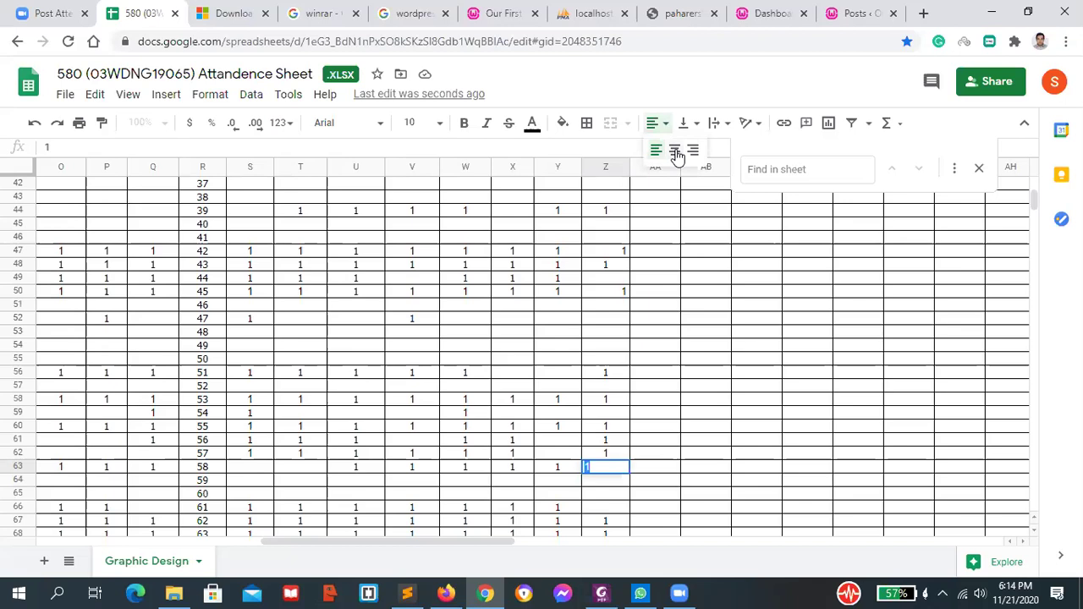
{"action": "left_click", "coordinate": [674, 150]}
{"action": "left_click", "coordinate": [710, 375]}
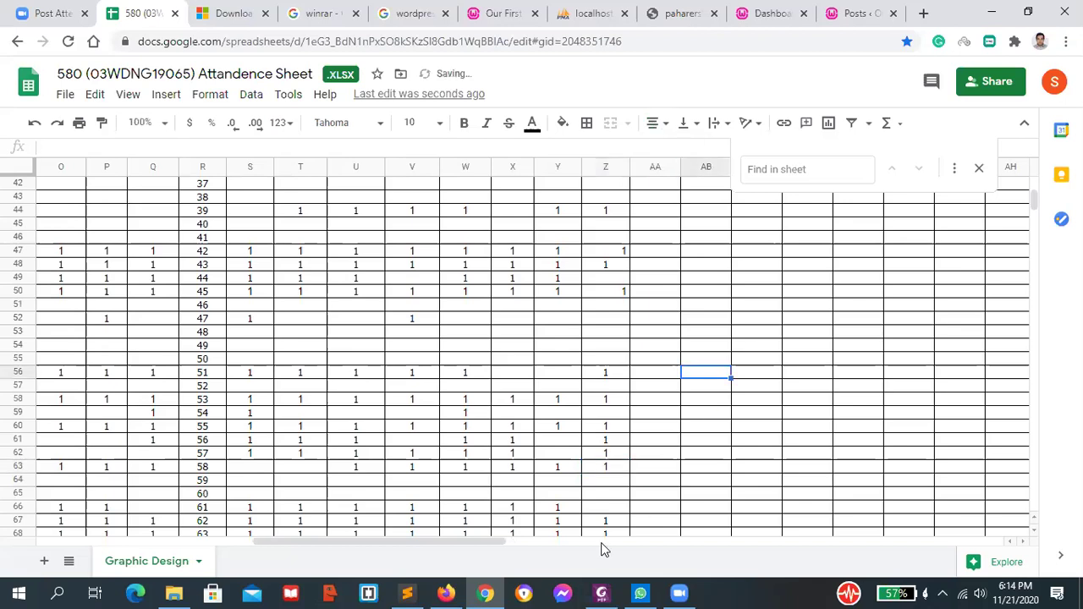
Center all column Z attendance marks down to row 63
{"action": "scroll", "coordinate": [622, 357], "scroll_direction": "up", "scroll_amount": 5}
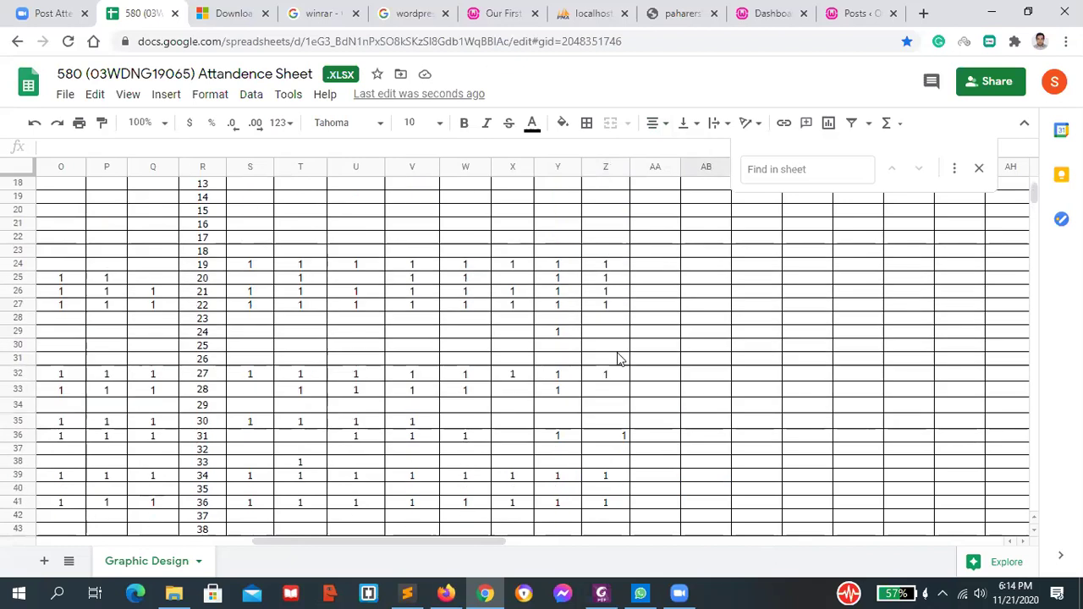
{"action": "scroll", "coordinate": [618, 357], "scroll_direction": "up", "scroll_amount": 5}
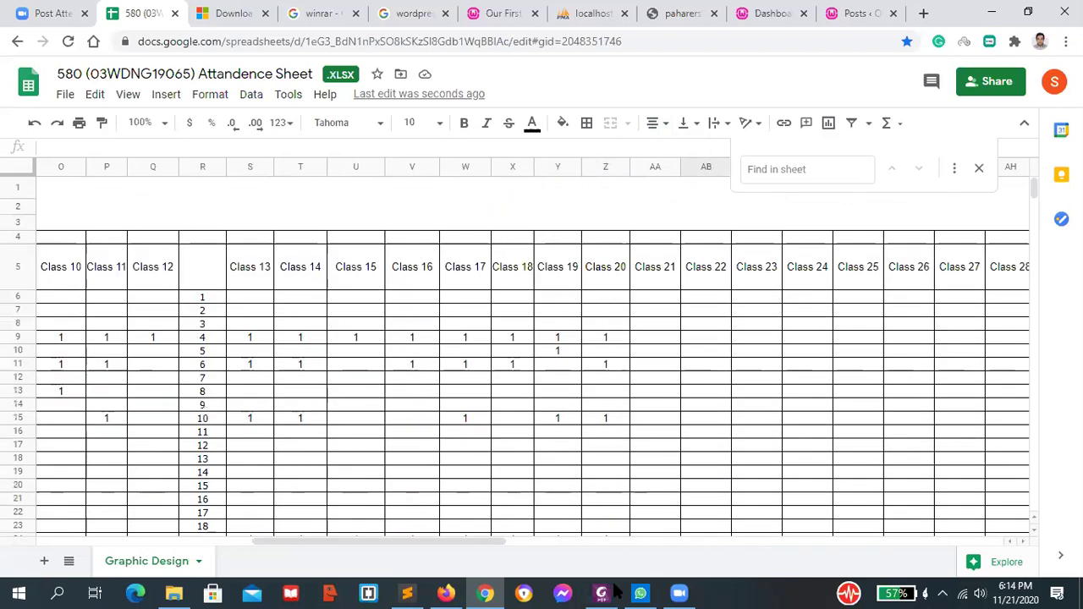
{"action": "left_click", "coordinate": [603, 350]}
{"action": "scroll", "coordinate": [603, 350], "scroll_direction": "down", "scroll_amount": 9}
{"action": "left_click", "coordinate": [603, 350], "text": "shift"}
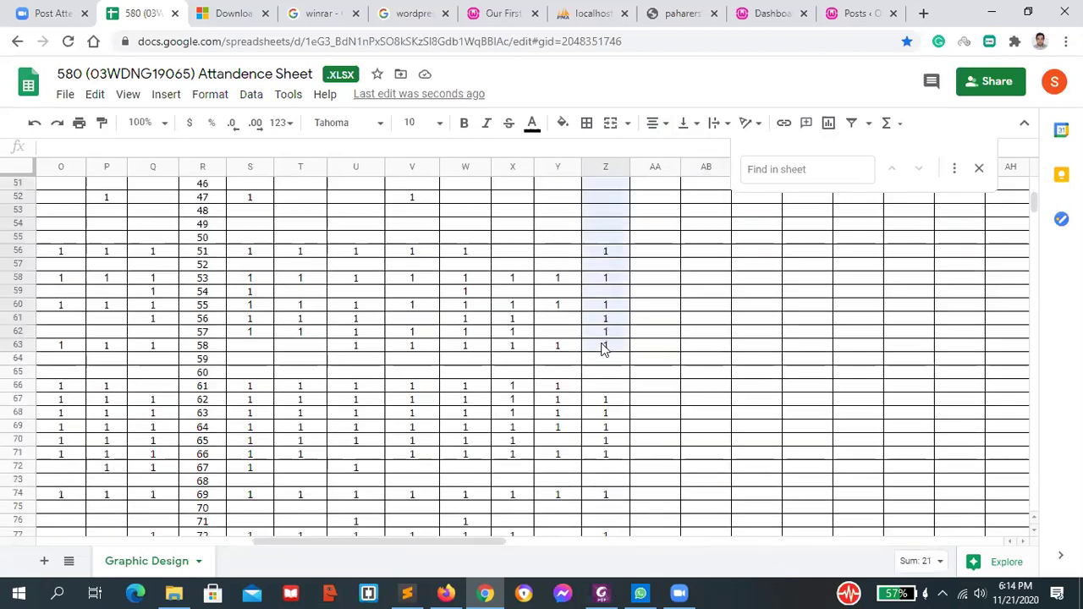
{"action": "left_click", "coordinate": [654, 124]}
{"action": "left_click", "coordinate": [676, 153]}
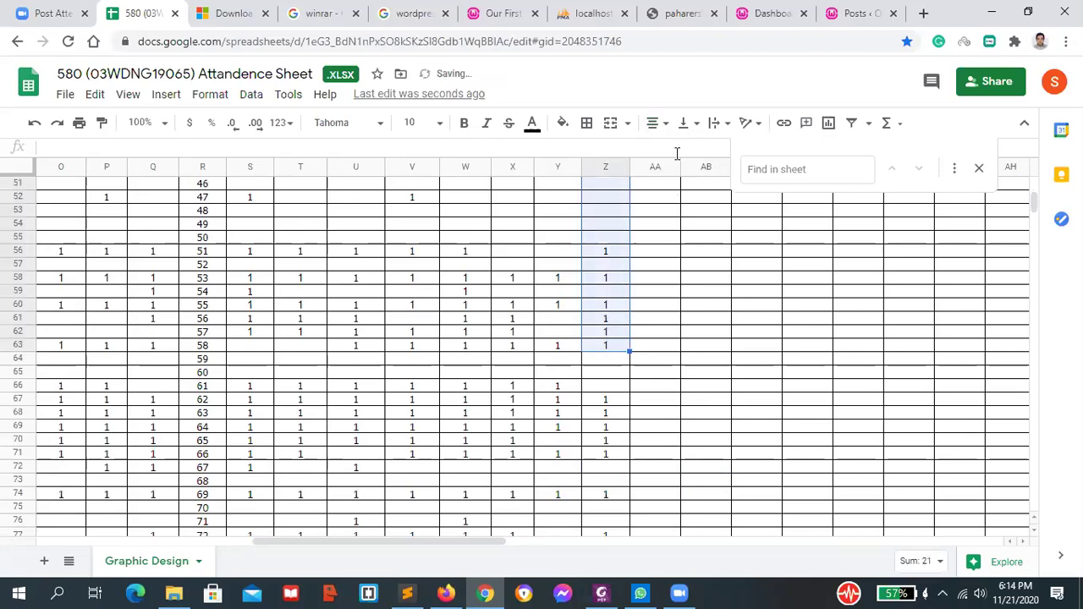
{"action": "left_click", "coordinate": [683, 293]}
{"action": "scroll", "coordinate": [691, 314], "scroll_direction": "up", "scroll_amount": 12}
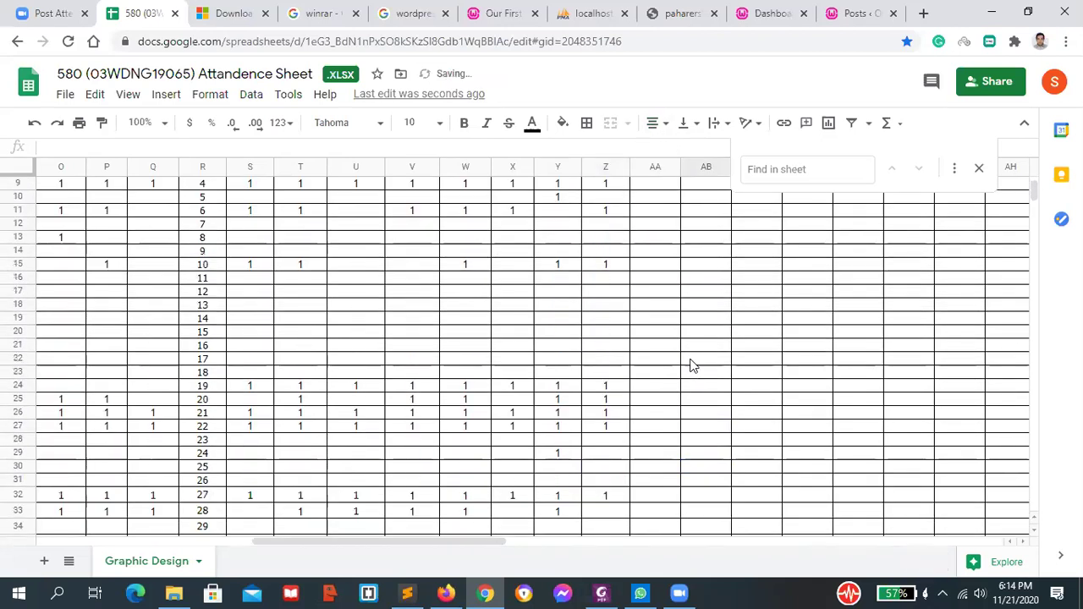
{"action": "scroll", "coordinate": [690, 364], "scroll_direction": "down", "scroll_amount": 15}
{"action": "scroll", "coordinate": [690, 364], "scroll_direction": "up", "scroll_amount": 1}
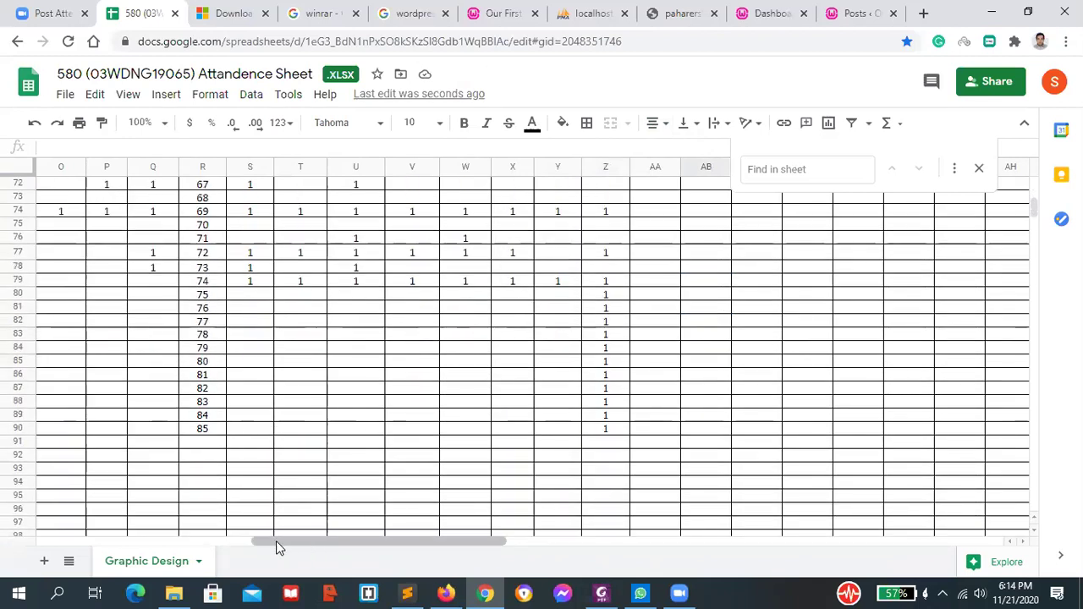
{"action": "left_click", "coordinate": [69, 542]}
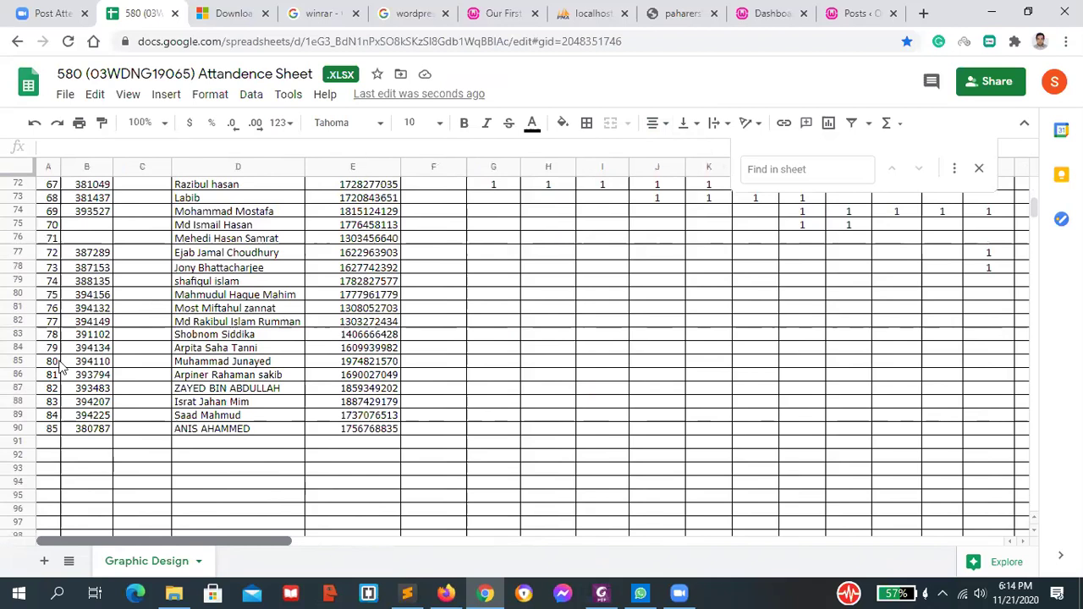
{"action": "left_click", "coordinate": [114, 430]}
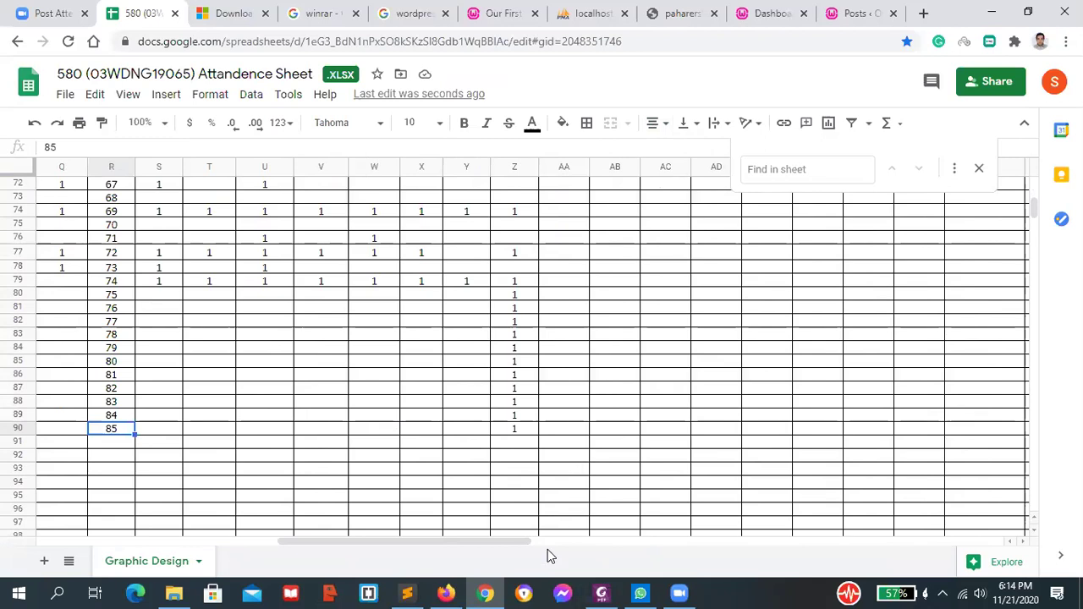
{"action": "key", "text": "Right"}
{"action": "key", "text": "Right"}
{"action": "key", "text": "Right"}
{"action": "key", "text": "Right"}
{"action": "key", "text": "Right"}
{"action": "key", "text": "Right"}
{"action": "key", "text": "Right"}
{"action": "key", "text": "Right"}
{"action": "key", "text": "Right"}
{"action": "key", "text": "Right"}
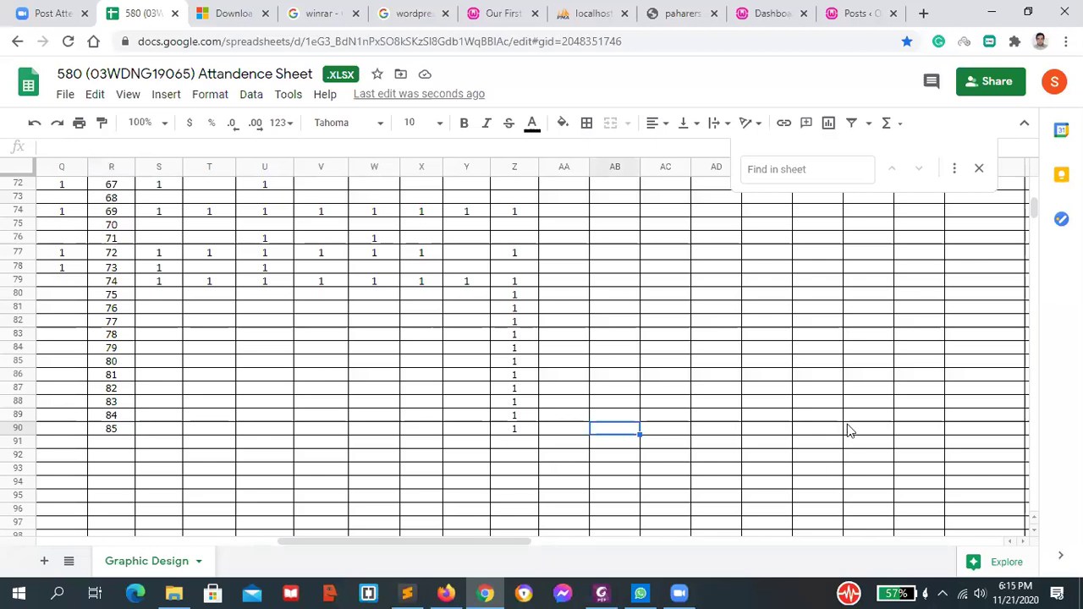
{"action": "key", "text": "ctrl+Up"}
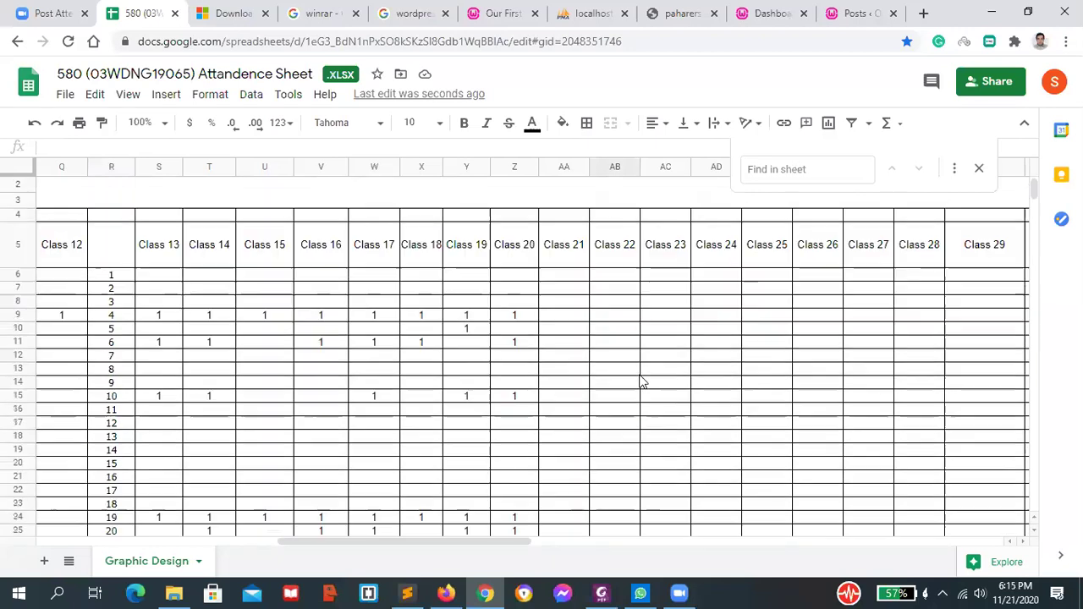
{"action": "scroll", "coordinate": [634, 378], "scroll_direction": "down", "scroll_amount": 2}
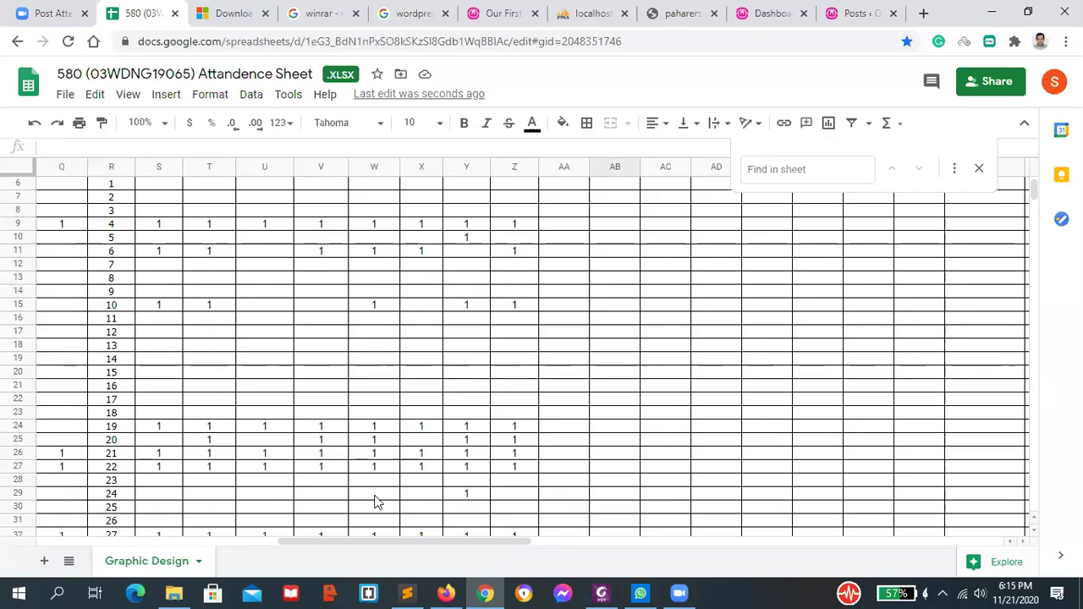
{"action": "left_click_drag", "start_coordinate": [375, 542], "coordinate": [93, 550]}
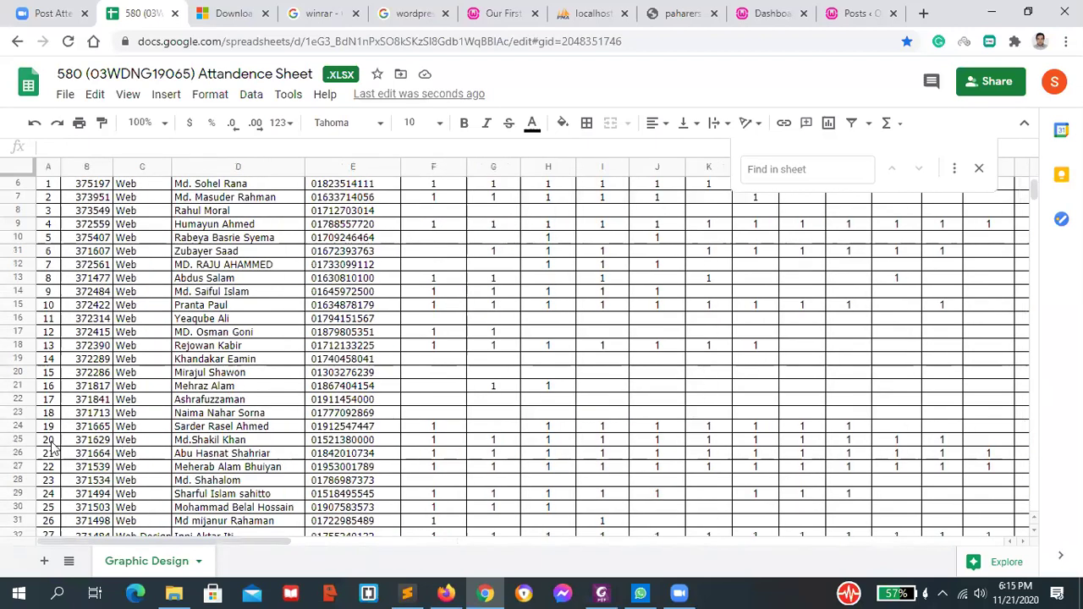
{"action": "scroll", "coordinate": [77, 474], "scroll_direction": "down", "scroll_amount": 6}
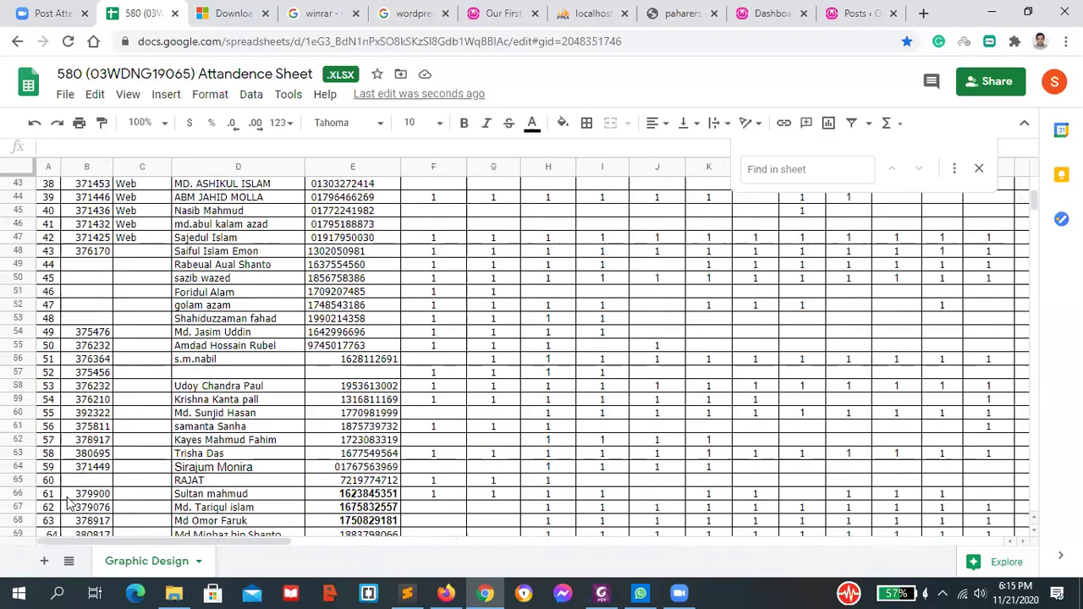
{"action": "scroll", "coordinate": [254, 470], "scroll_direction": "down", "scroll_amount": 1}
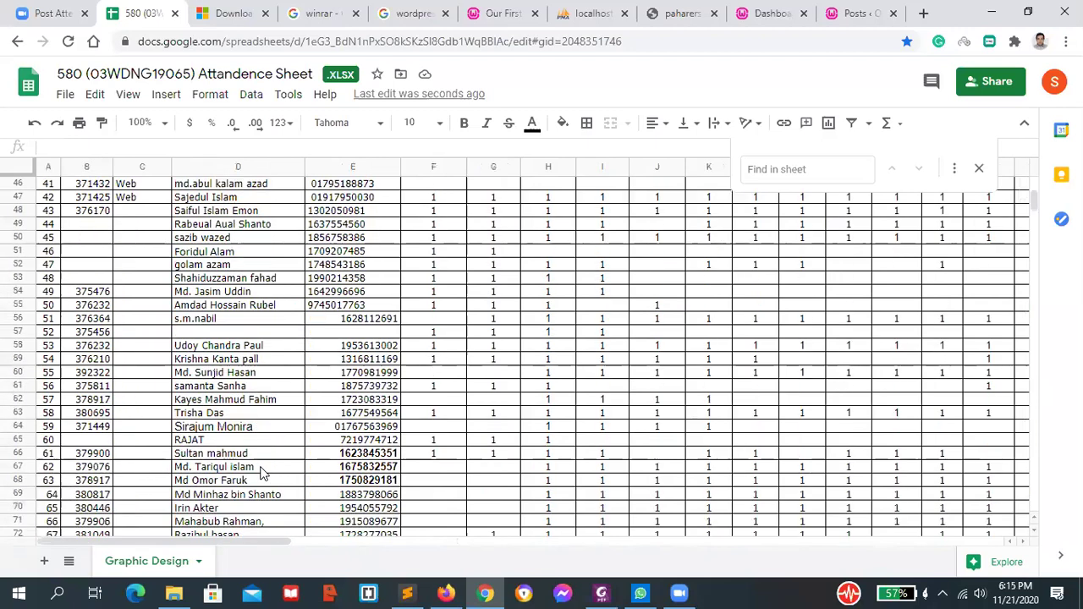
{"action": "left_click", "coordinate": [254, 468]}
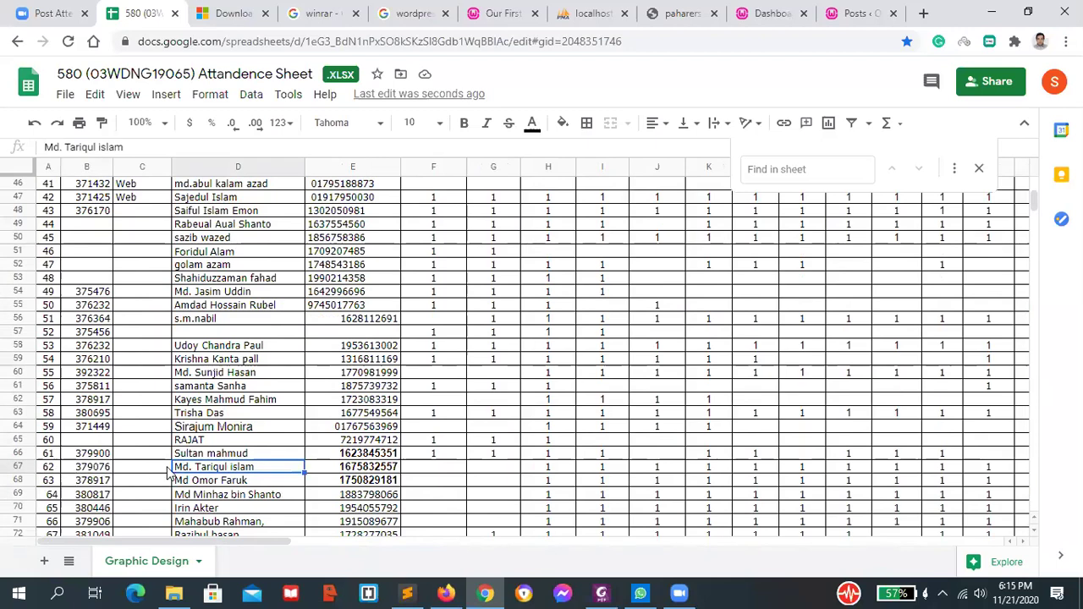
Bring column Z into view and enter 1 in cell Z66 for serial 61
{"action": "left_click", "coordinate": [394, 541]}
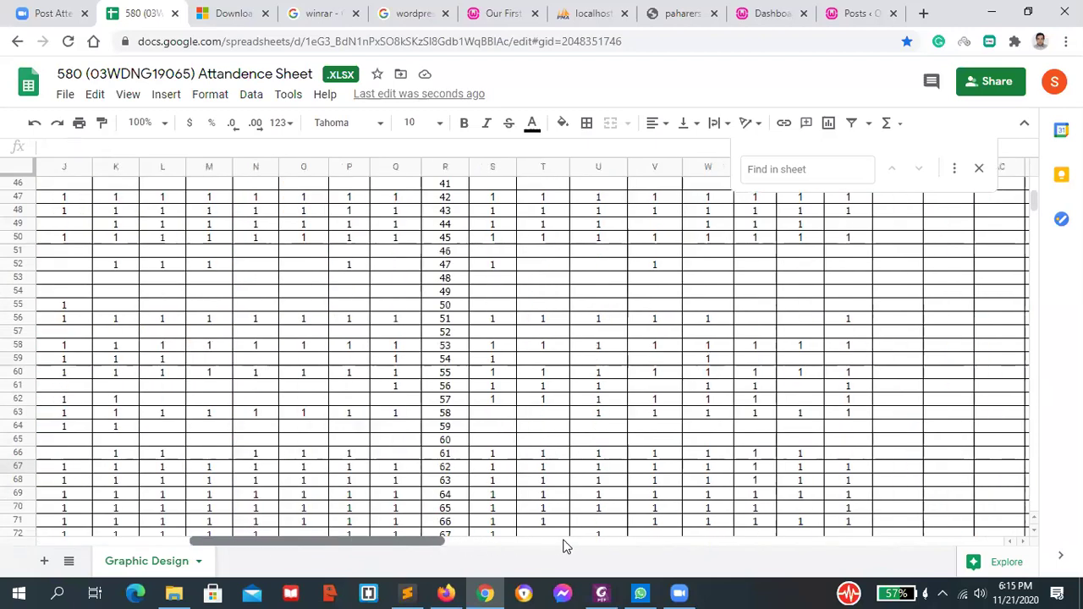
{"action": "left_click", "coordinate": [720, 542]}
{"action": "left_click_drag", "start_coordinate": [583, 541], "coordinate": [517, 540]}
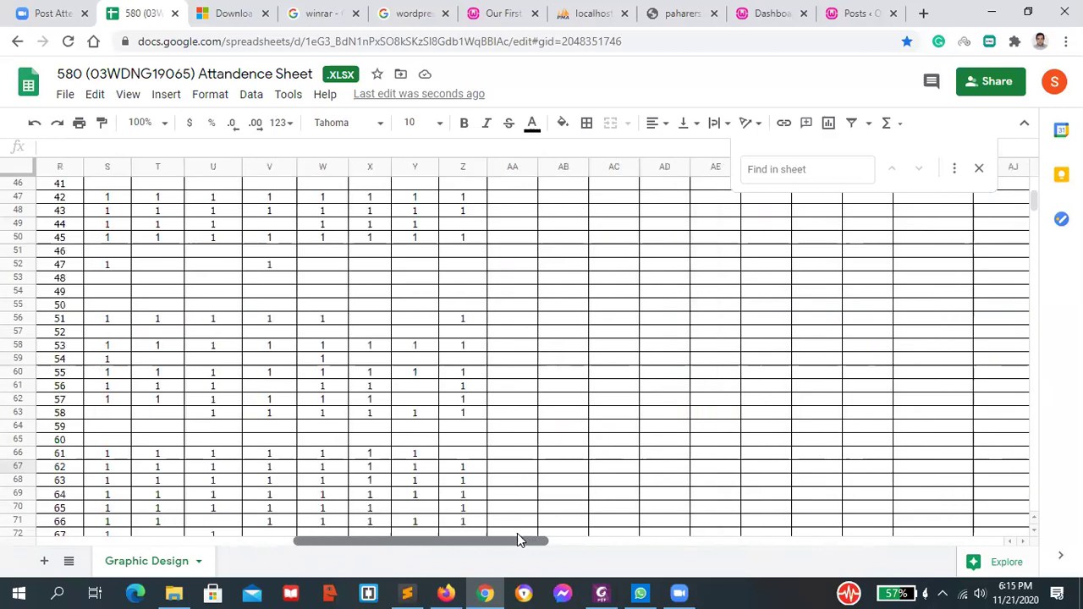
{"action": "left_click", "coordinate": [465, 457]}
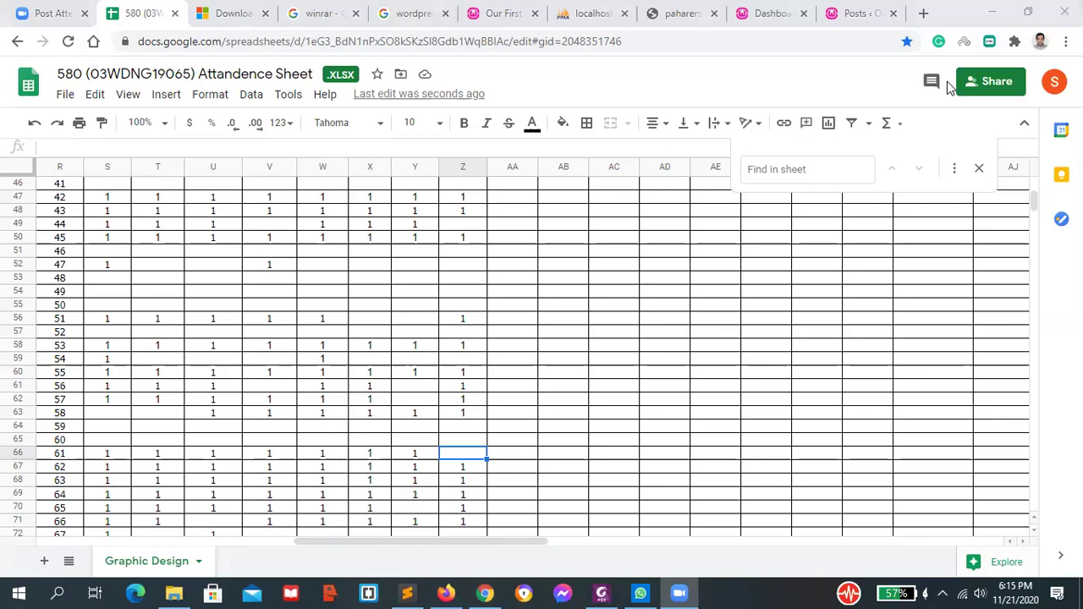
{"action": "left_click", "coordinate": [499, 454]}
{"action": "left_click", "coordinate": [467, 457]}
{"action": "type", "text": "1"}
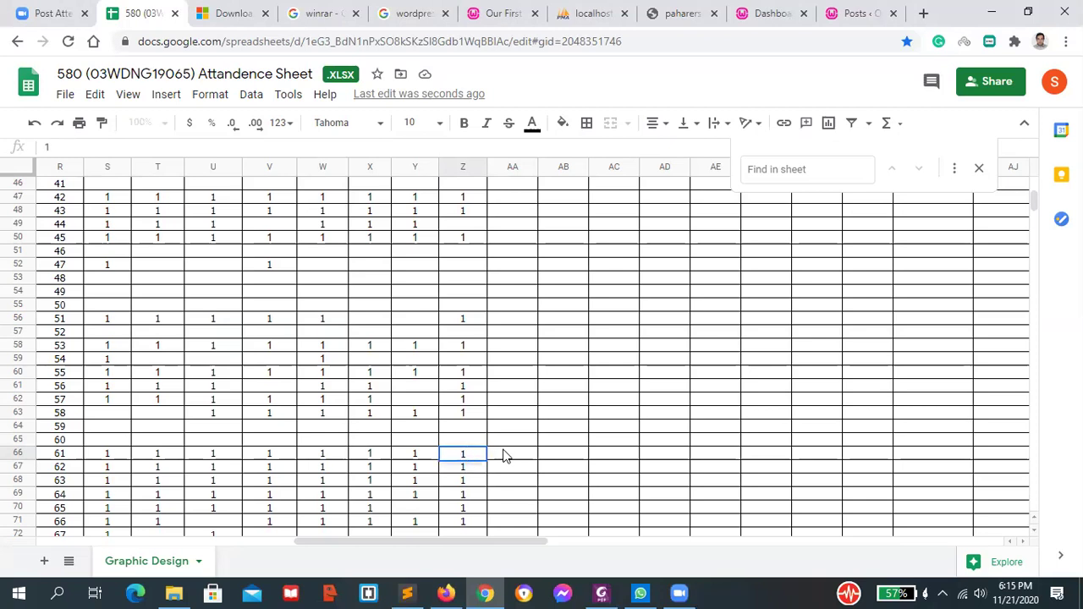
{"action": "key", "text": "Tab"}
Review the column Z attendance values further down, checking cells Z84 and Z85
{"action": "scroll", "coordinate": [502, 456], "scroll_direction": "down", "scroll_amount": 2}
{"action": "scroll", "coordinate": [502, 455], "scroll_direction": "down", "scroll_amount": 8}
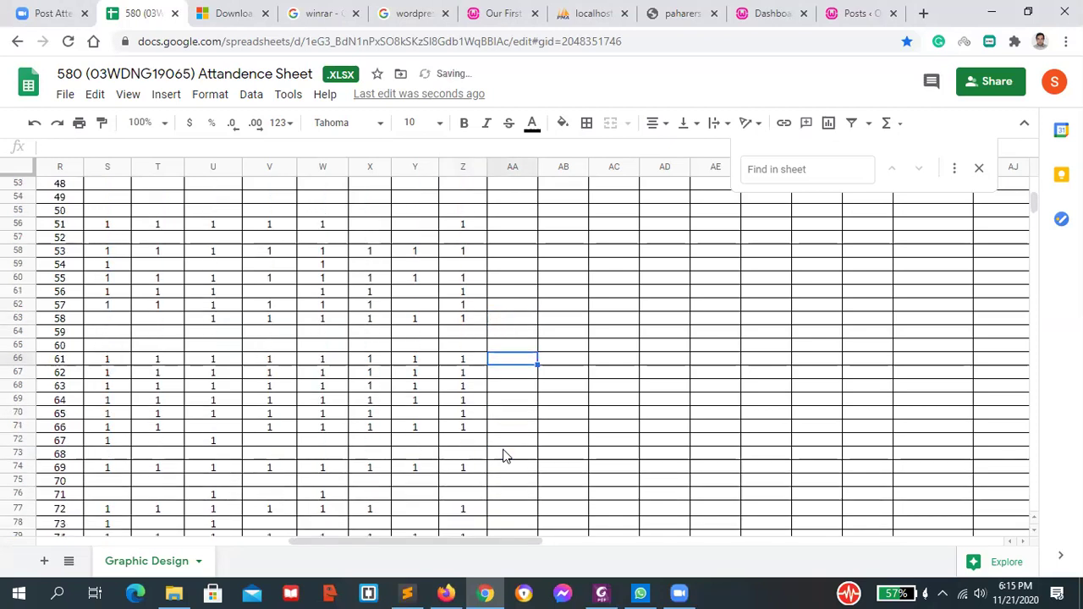
{"action": "scroll", "coordinate": [503, 455], "scroll_direction": "up", "scroll_amount": 1}
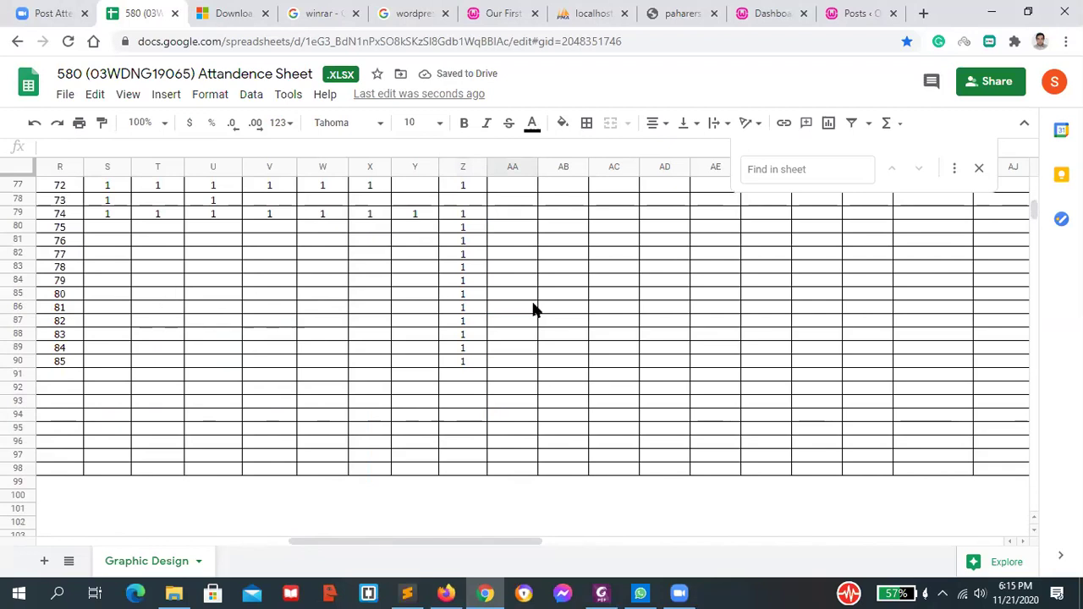
{"action": "scroll", "coordinate": [499, 438], "scroll_direction": "up", "scroll_amount": 2}
{"action": "scroll", "coordinate": [546, 438], "scroll_direction": "up", "scroll_amount": 2}
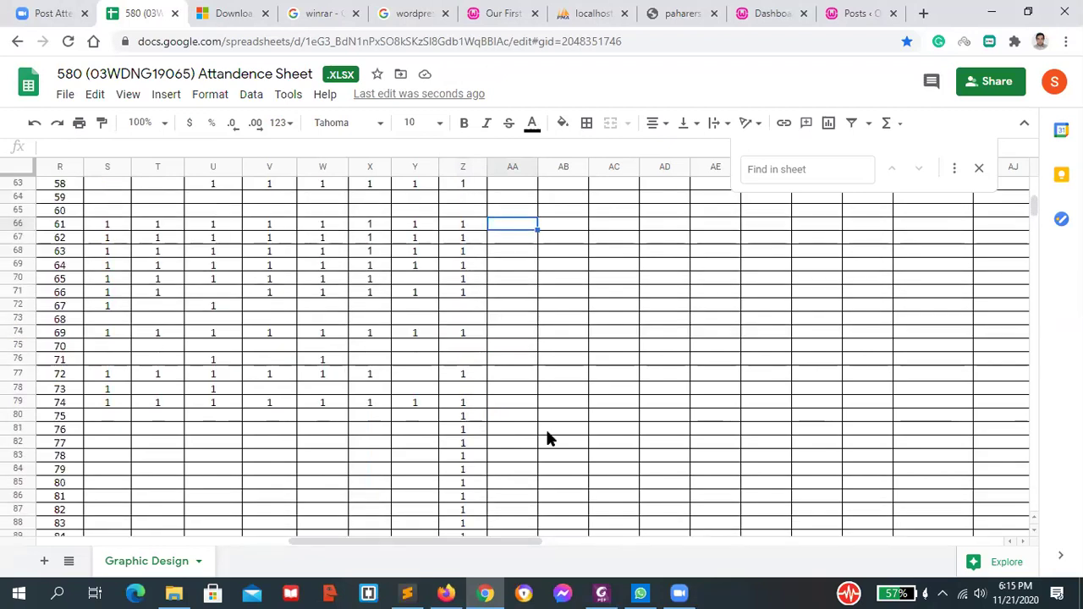
{"action": "scroll", "coordinate": [546, 436], "scroll_direction": "down", "scroll_amount": 1}
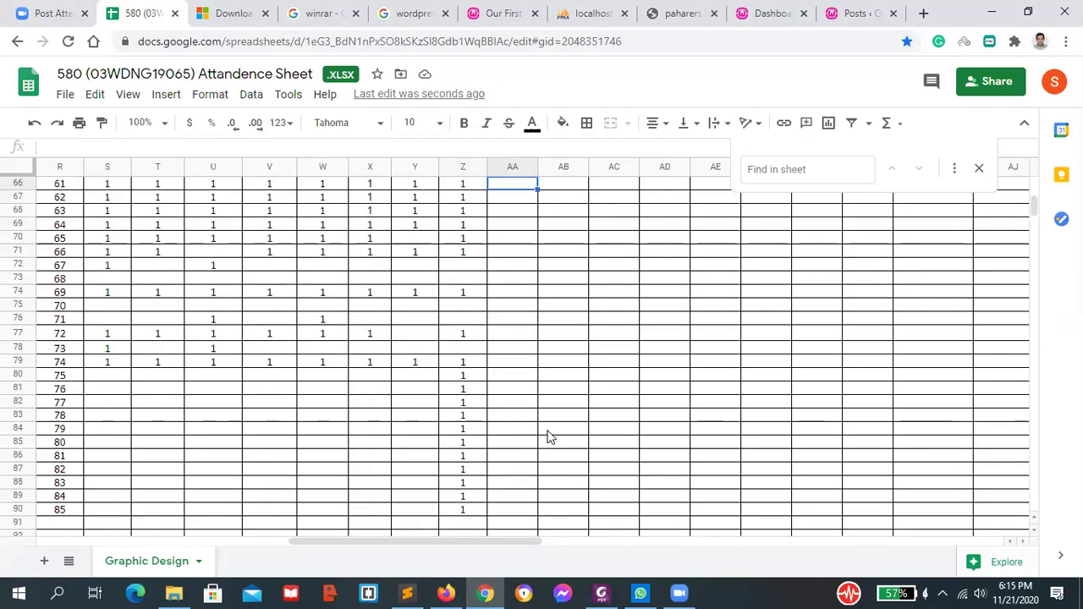
{"action": "left_click", "coordinate": [454, 433]}
{"action": "left_click", "coordinate": [457, 445]}
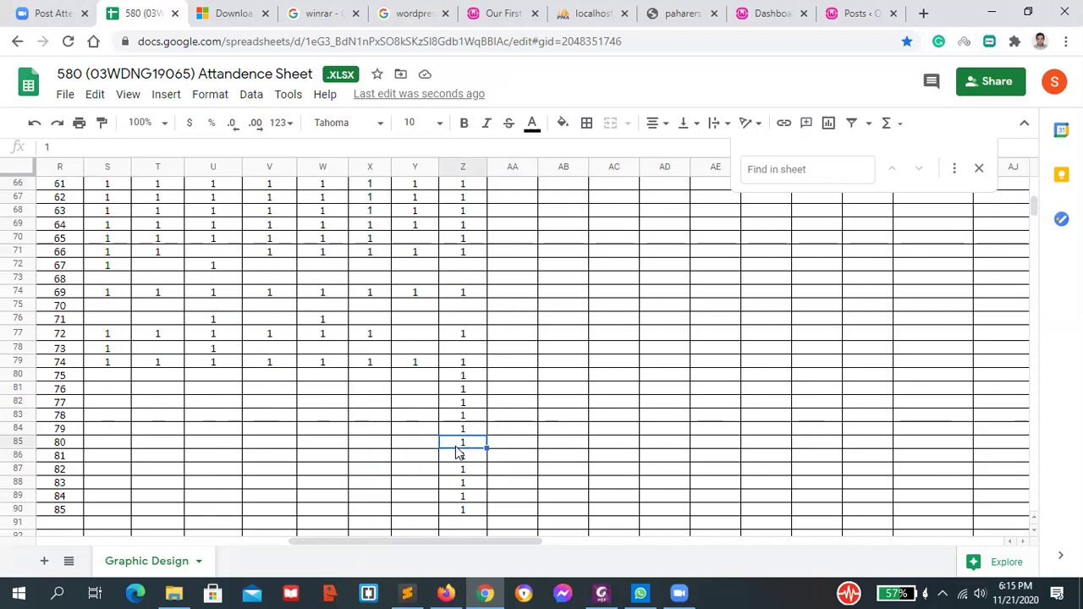